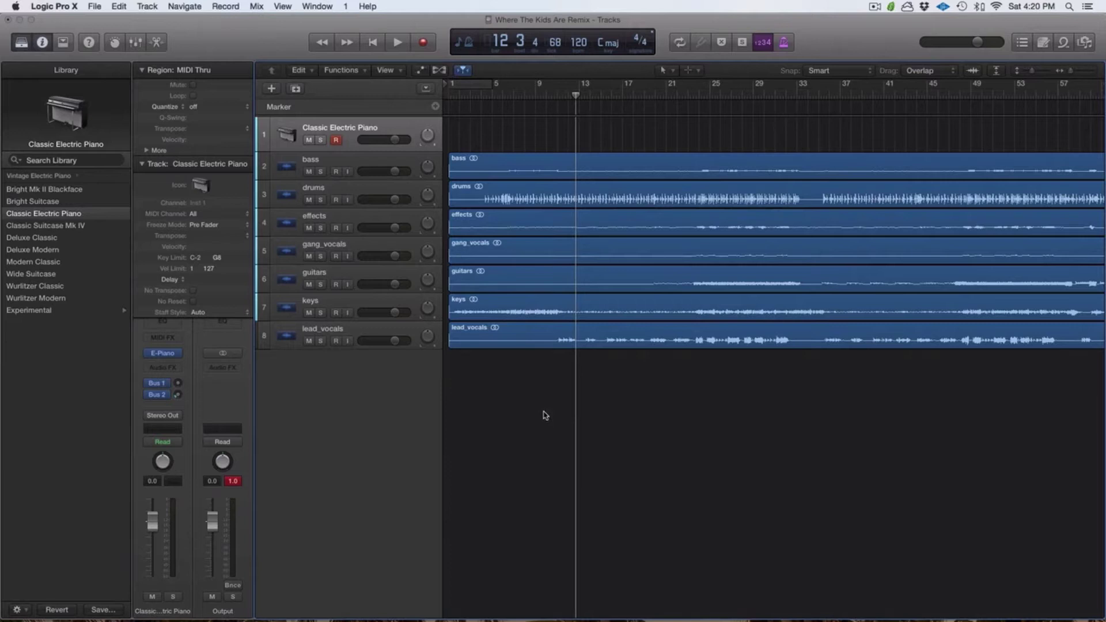
Step: Turn on the metronome and play the song from the beginning to compare the tracks with the click
{"action": "key", "text": "Return"}
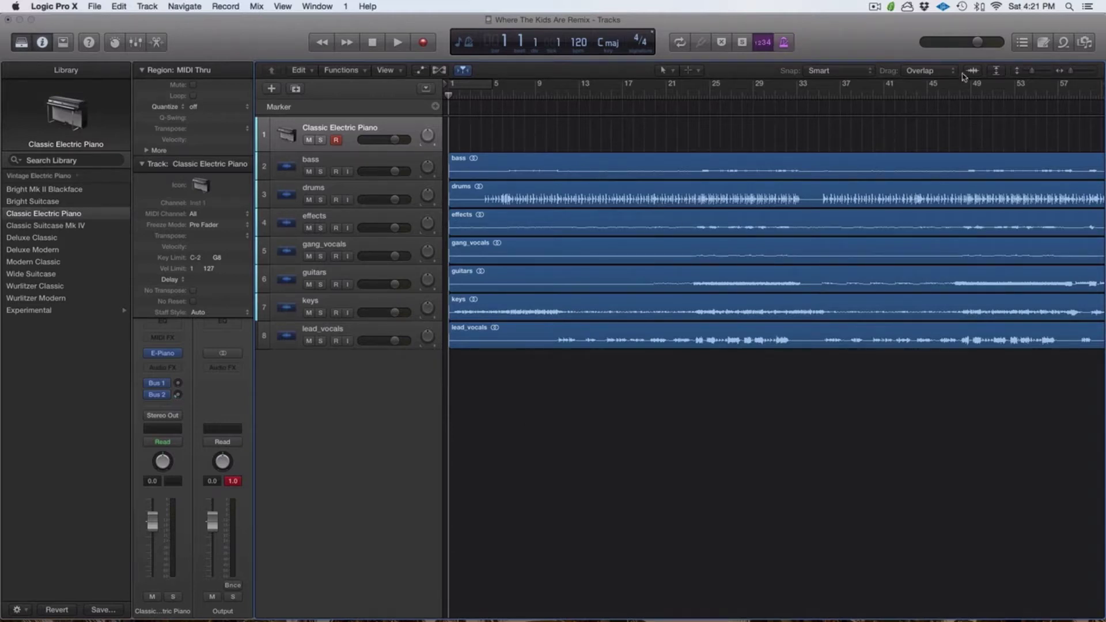
{"action": "left_click", "coordinate": [784, 49]}
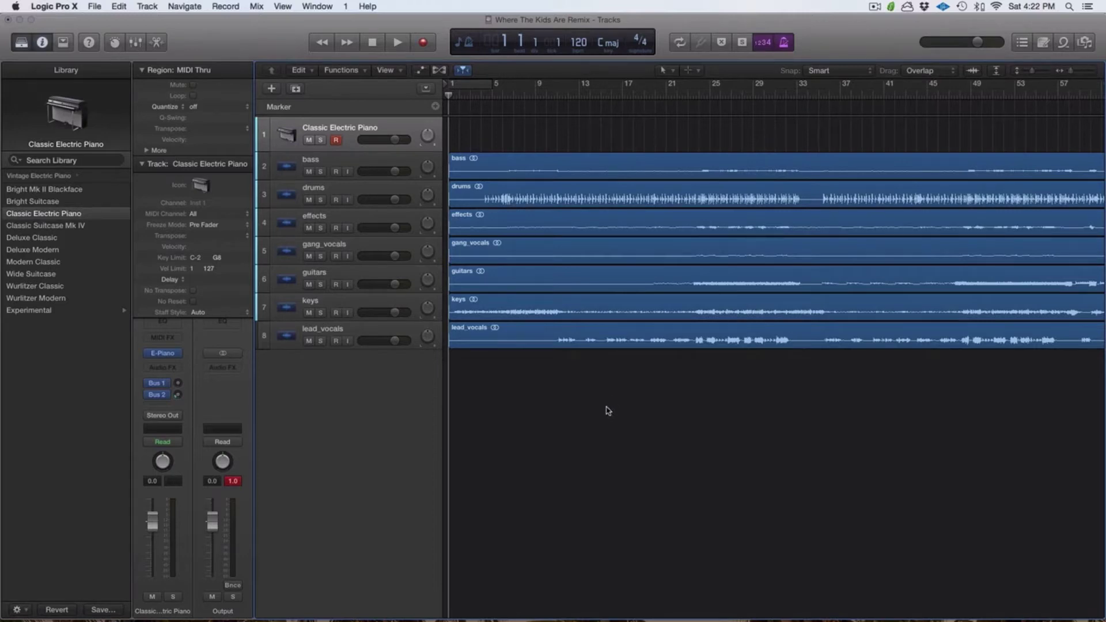
{"action": "key", "text": "space"}
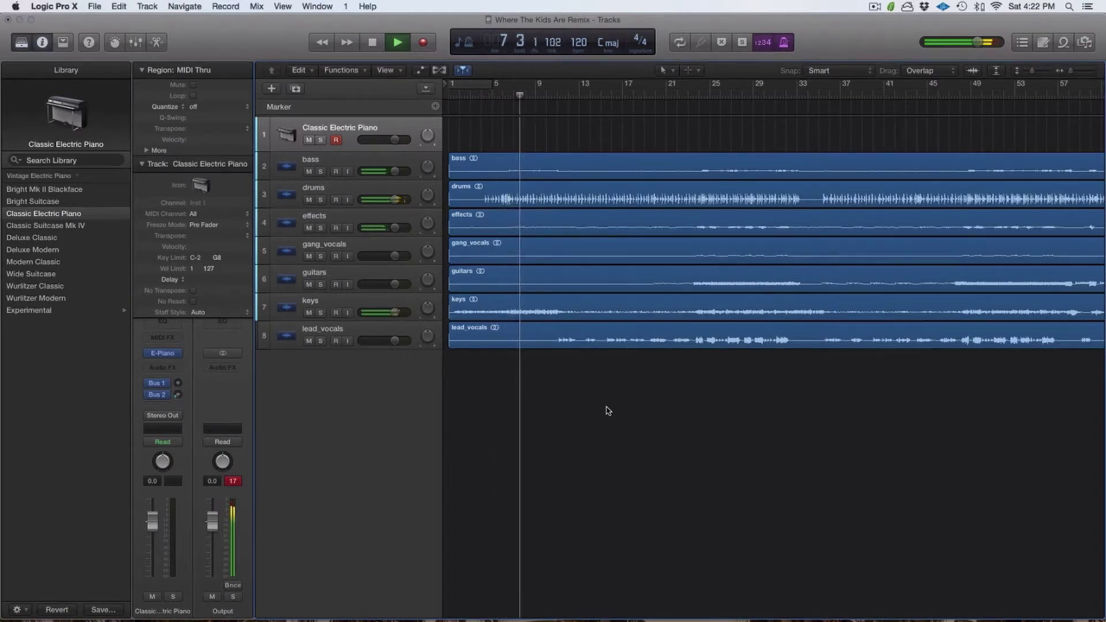
{"action": "key", "text": "space"}
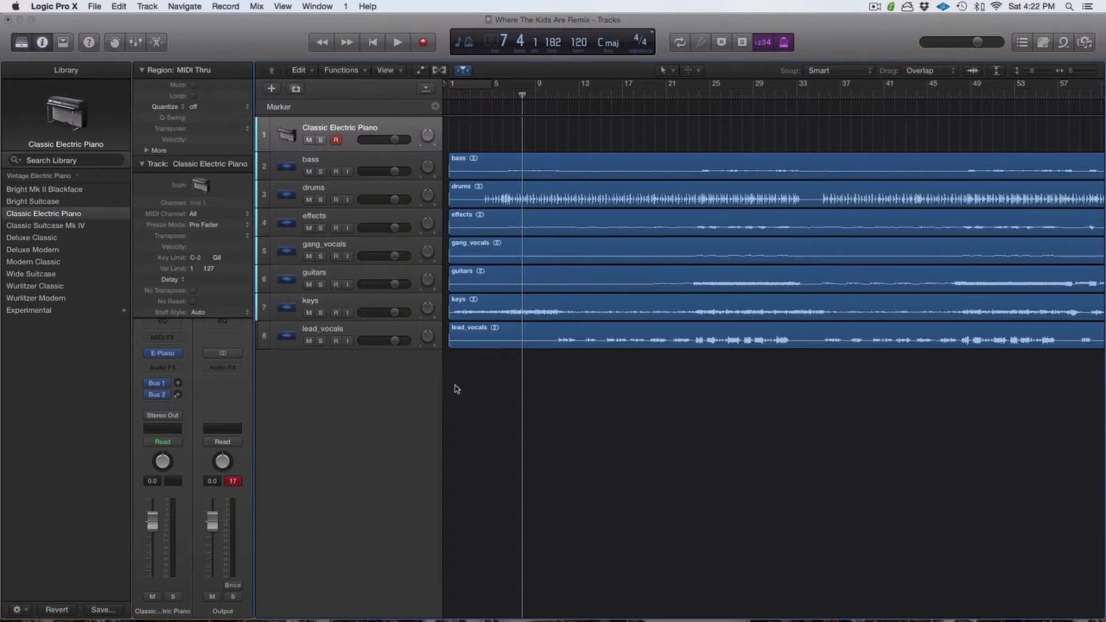
Step: Select the drums track and place the playhead at bar 4, just before the drums begin
{"action": "left_click", "coordinate": [368, 195]}
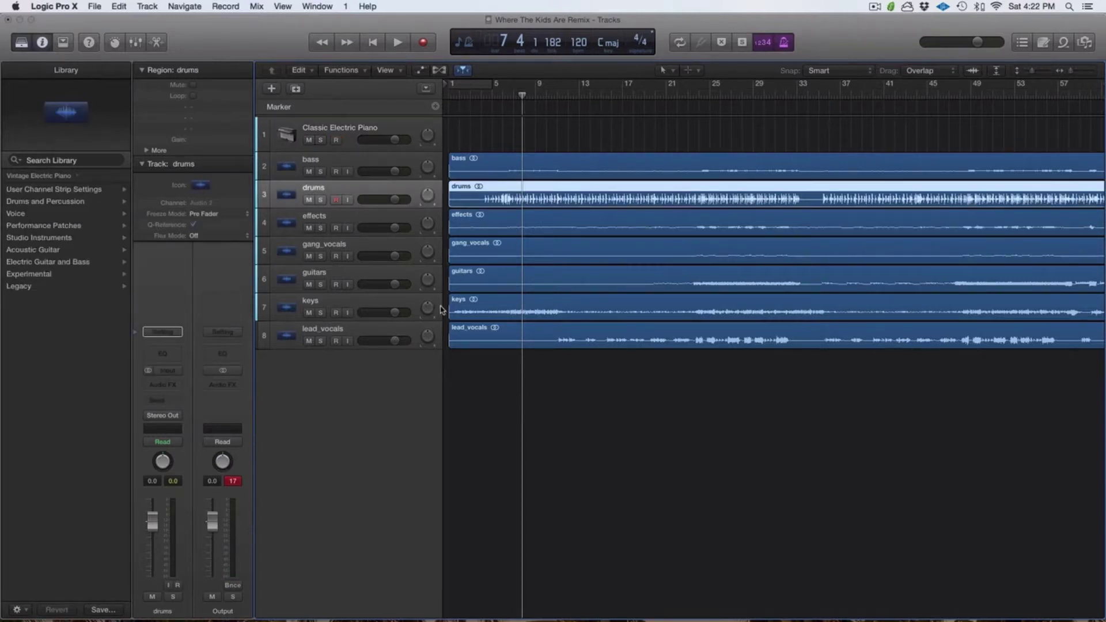
{"action": "key", "text": "super+Right"}
{"action": "key", "text": "super+Right"}
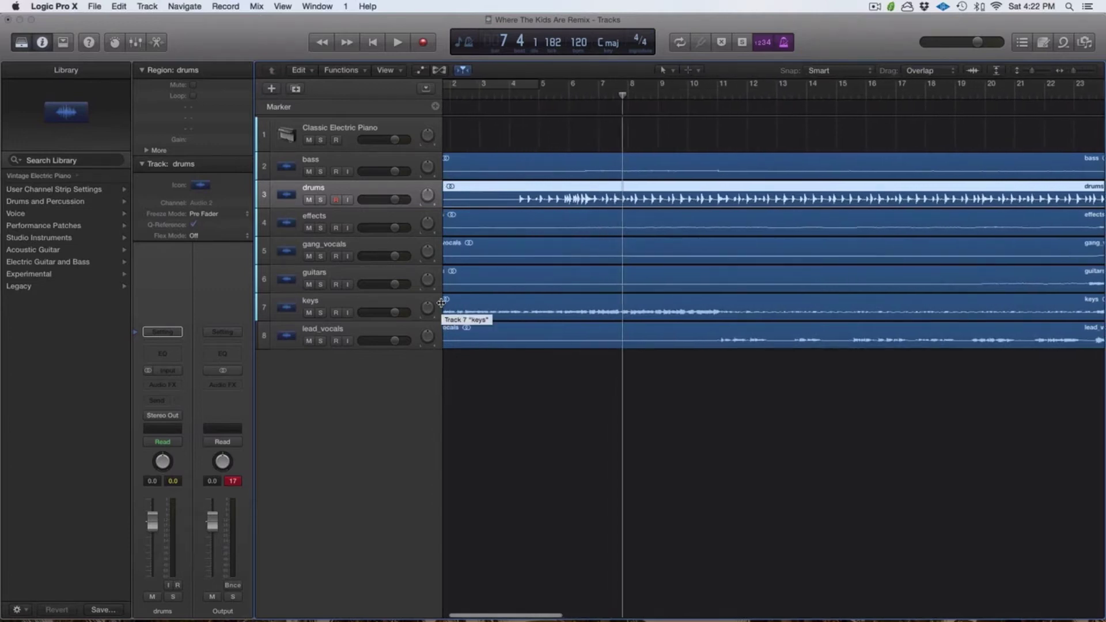
{"action": "left_click", "coordinate": [516, 91]}
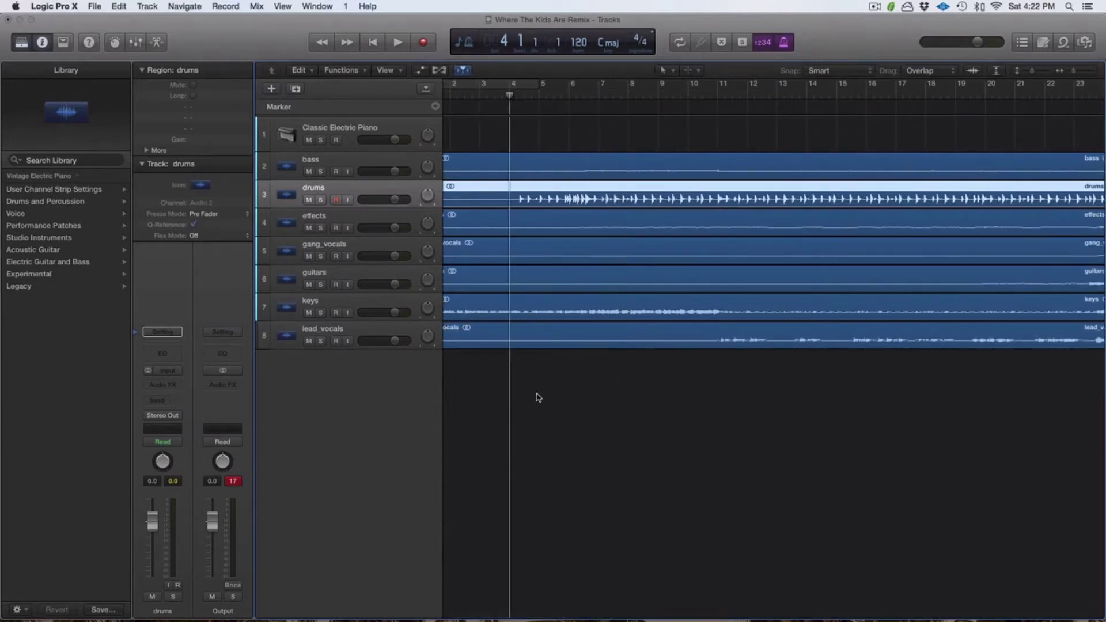
Step: Look at the drums track's audio effect slot and compare the inspector channel strips of the bass, drums, effects and gang_vocals tracks
{"action": "left_click", "coordinate": [175, 385]}
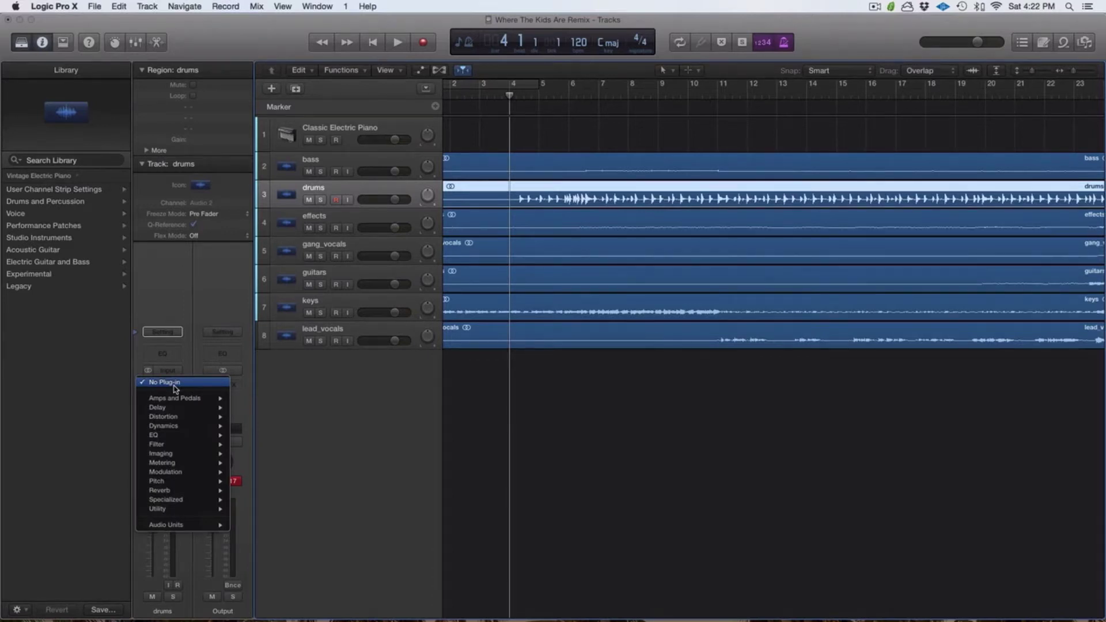
{"action": "left_click", "coordinate": [175, 387]}
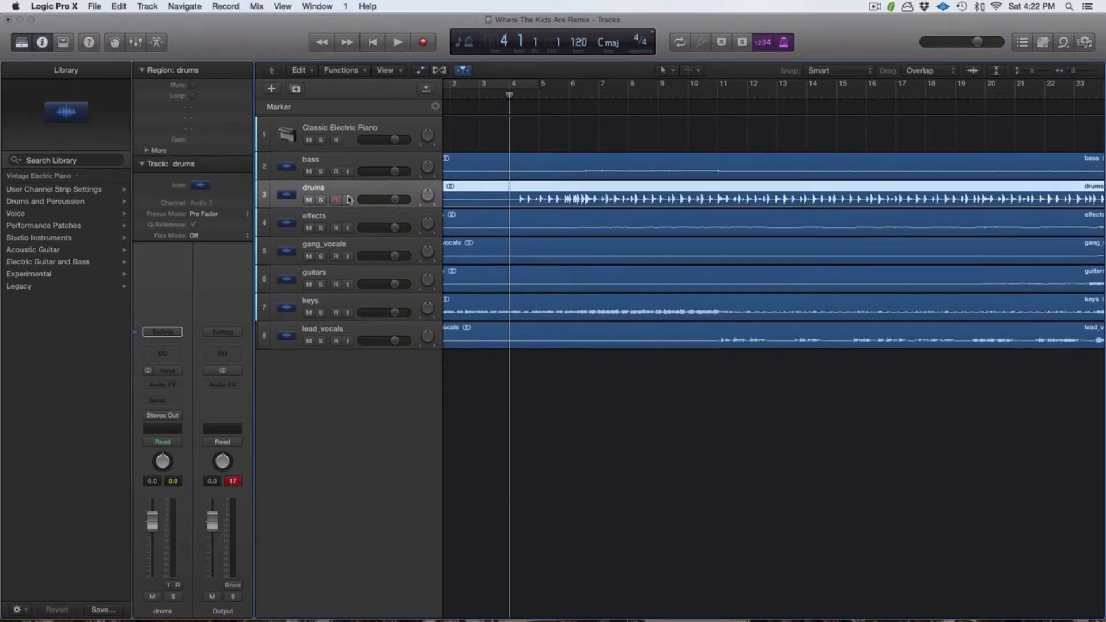
{"action": "left_click", "coordinate": [359, 166]}
{"action": "left_click", "coordinate": [340, 193]}
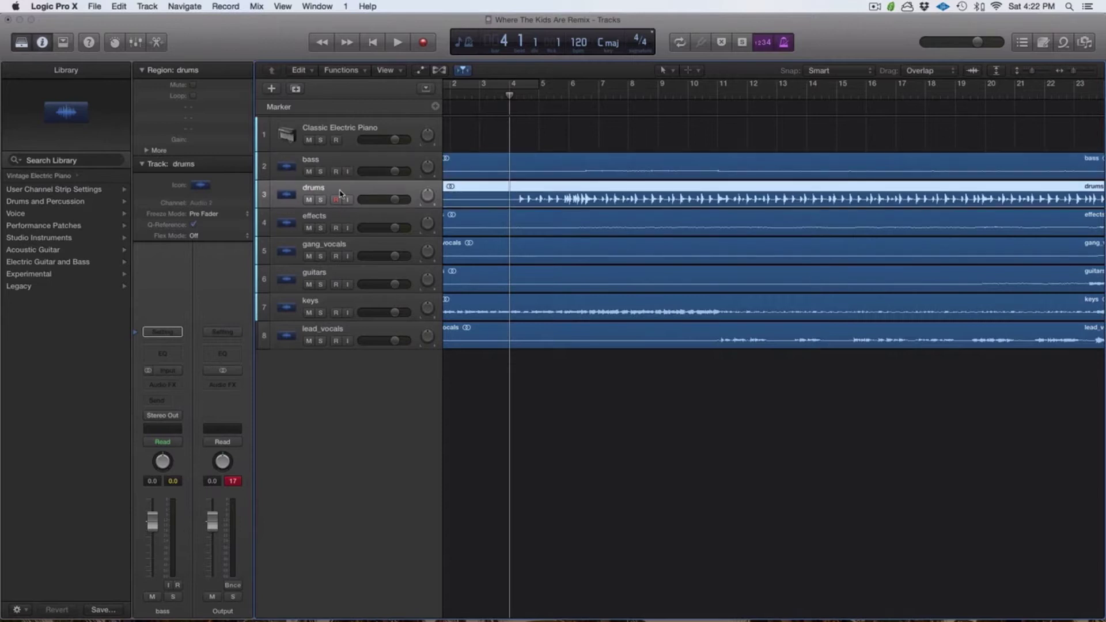
{"action": "left_click", "coordinate": [346, 228]}
{"action": "left_click", "coordinate": [346, 248]}
{"action": "key", "text": "Up"}
{"action": "key", "text": "Up"}
{"action": "mouse_move", "coordinate": [147, 617]}
{"action": "left_click", "coordinate": [328, 247]}
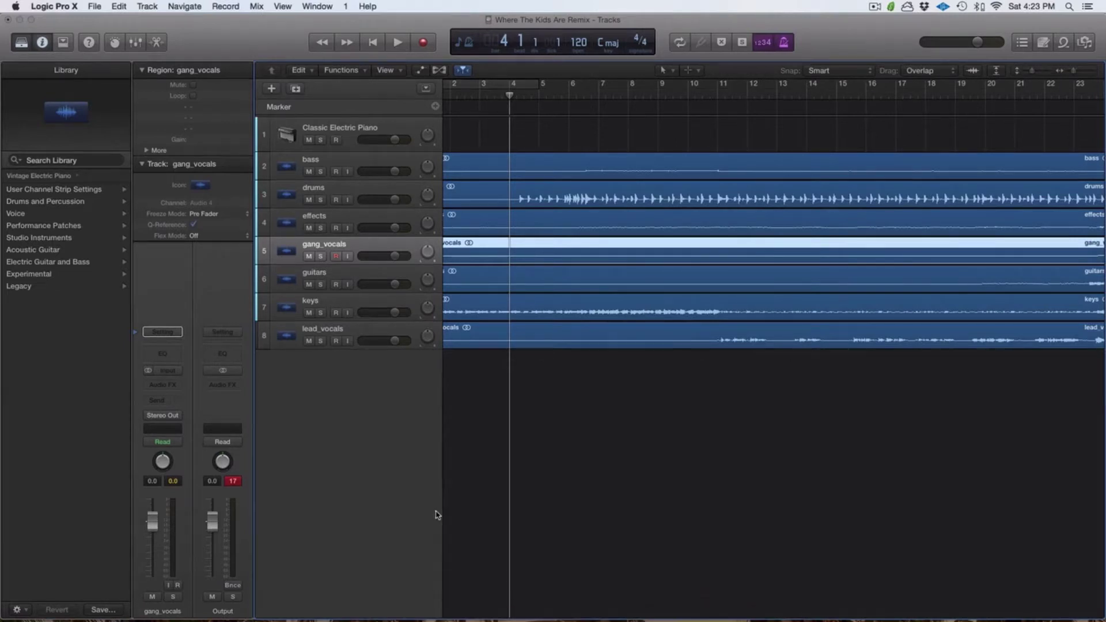
Step: Show the mixer, compare the channel strips of the effects and drums tracks, and hide the mixer with drums selected
{"action": "key", "text": "x"}
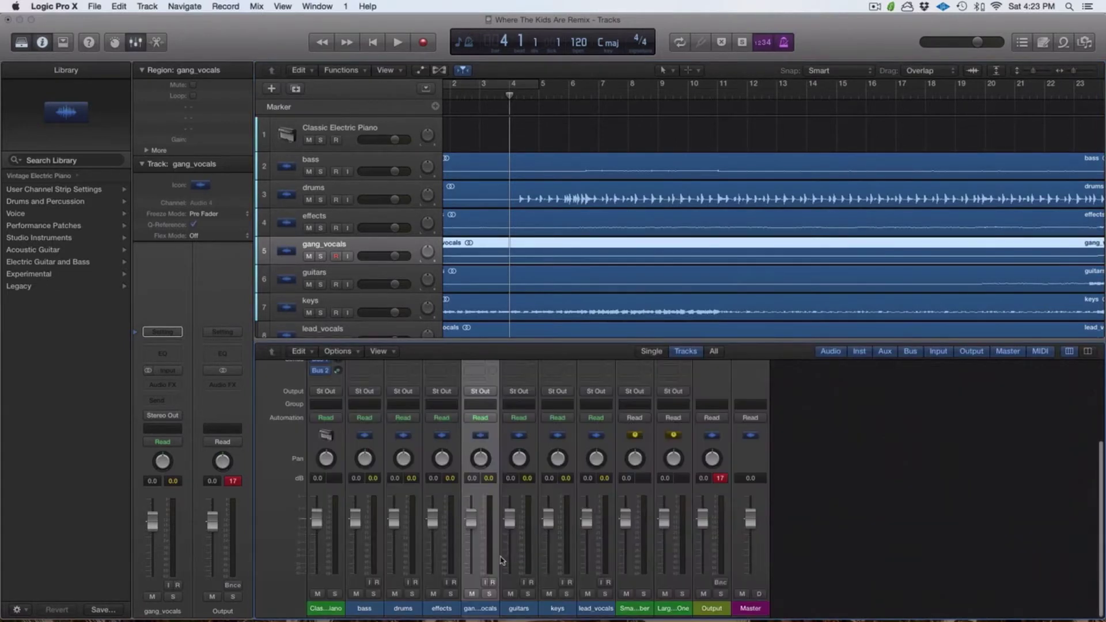
{"action": "left_click", "coordinate": [339, 218]}
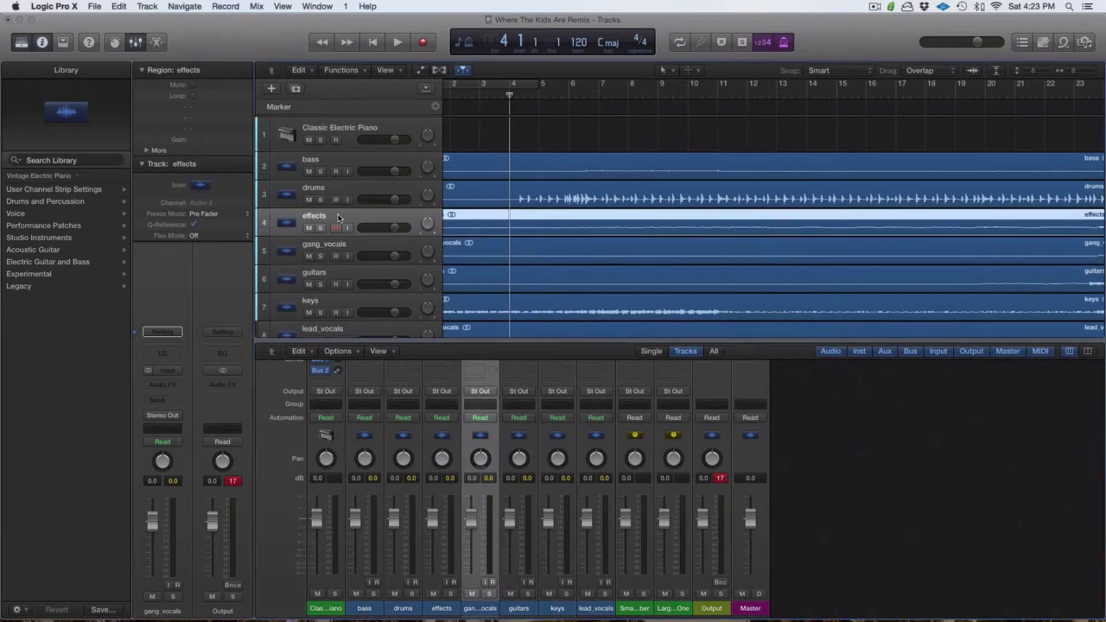
{"action": "left_click", "coordinate": [346, 192]}
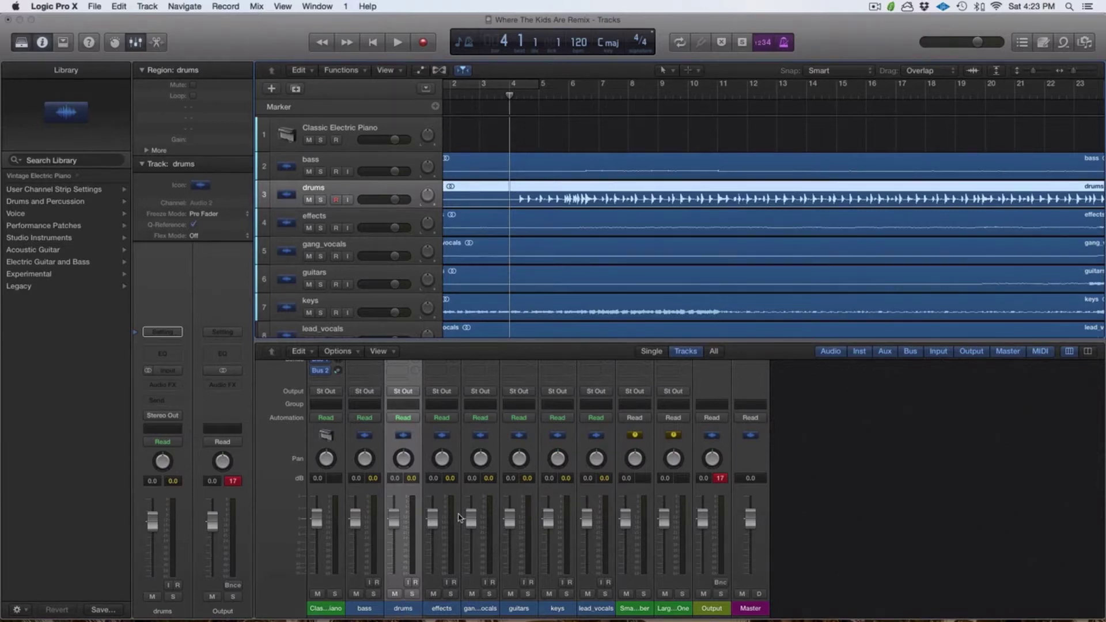
{"action": "key", "text": "x"}
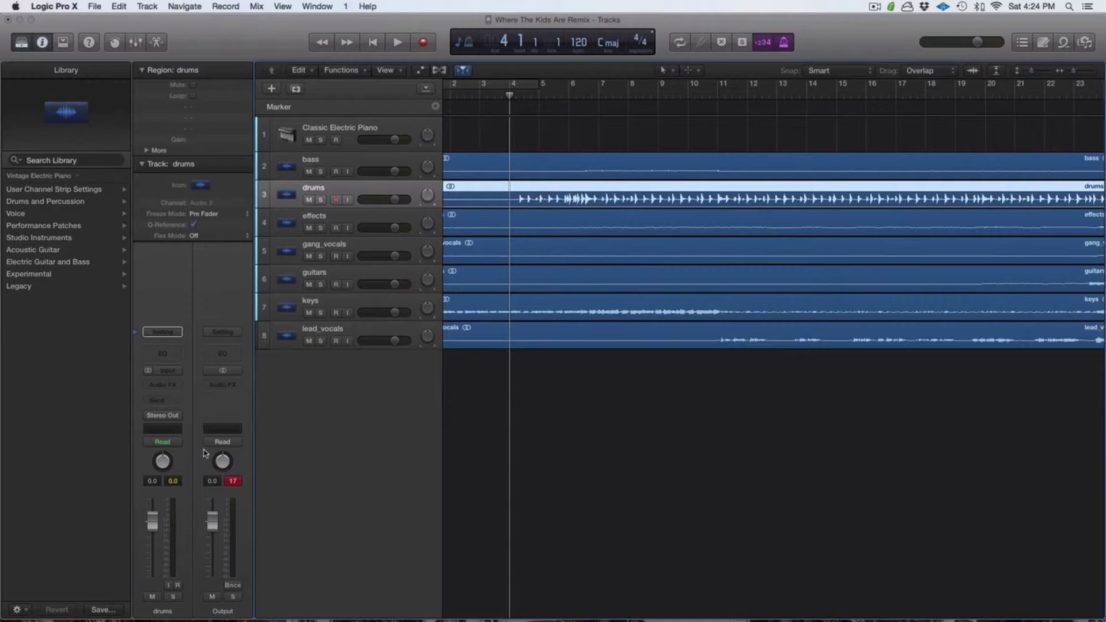
Step: Insert a stereo BPM Counter on the drums track, place its window below the tracks, and play from bar 4 to detect the tempo
{"action": "left_click", "coordinate": [177, 390]}
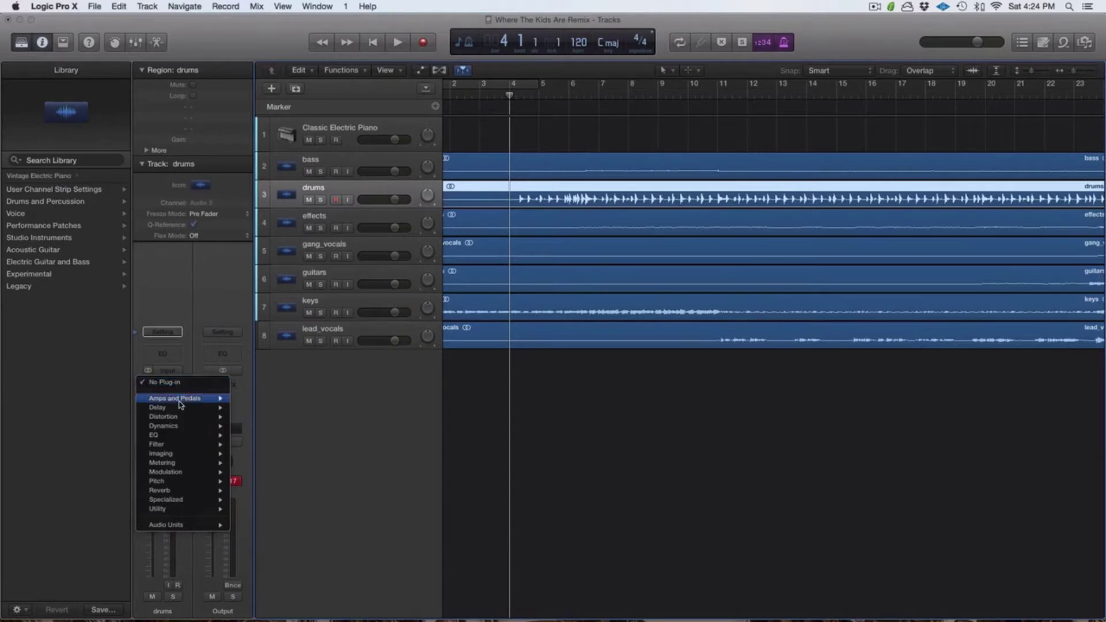
{"action": "mouse_move", "coordinate": [182, 465]}
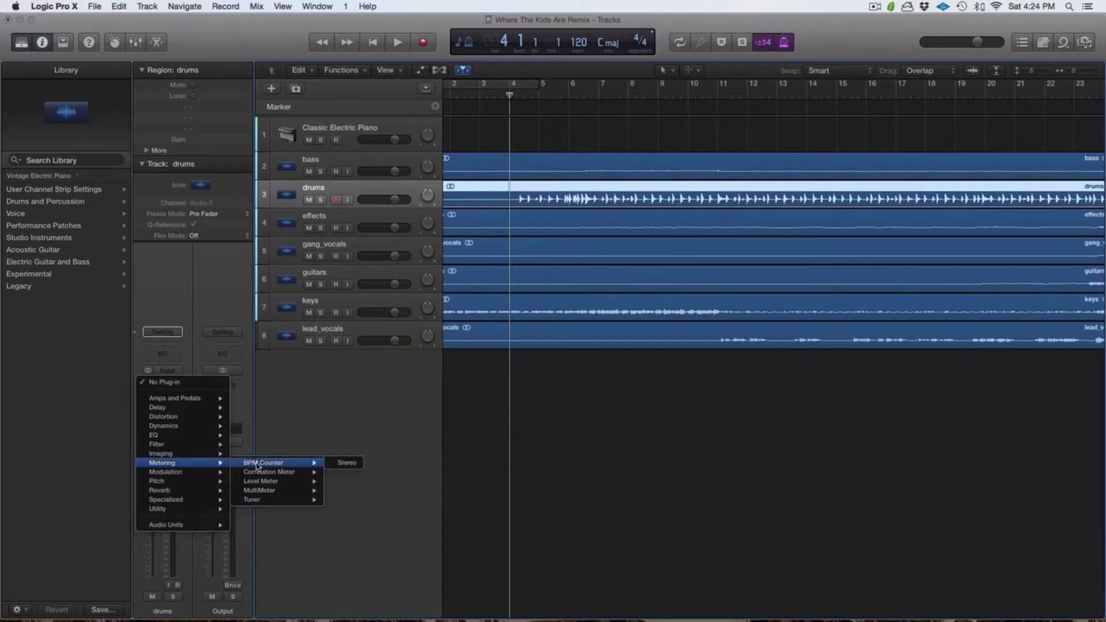
{"action": "mouse_move", "coordinate": [275, 475]}
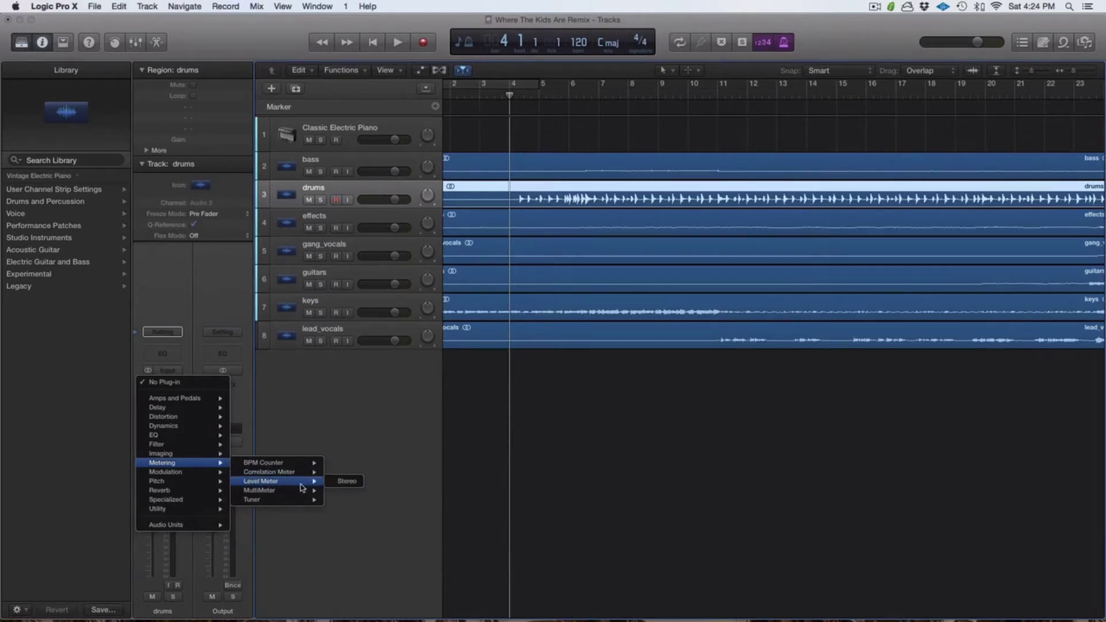
{"action": "mouse_move", "coordinate": [298, 504]}
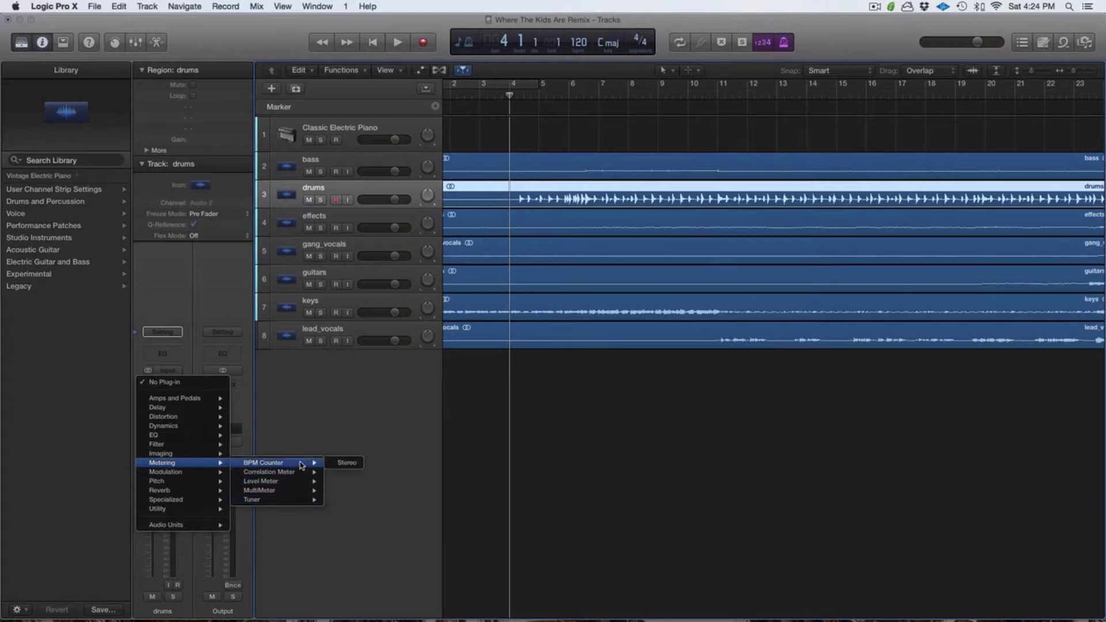
{"action": "left_click", "coordinate": [331, 464]}
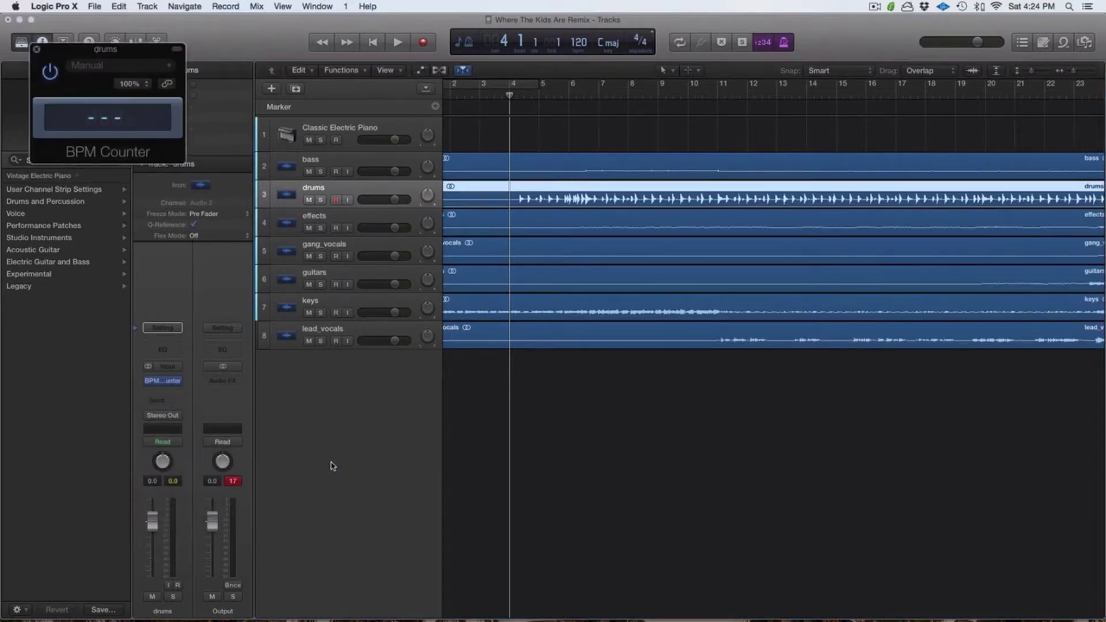
{"action": "left_click_drag", "start_coordinate": [112, 45], "coordinate": [608, 372]}
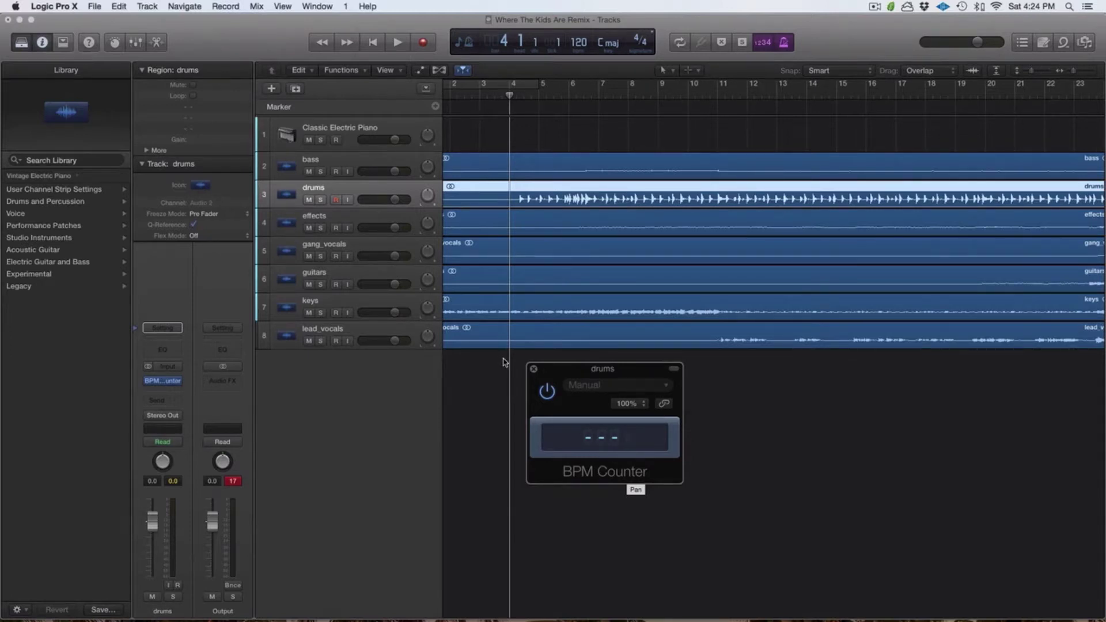
{"action": "key", "text": "space"}
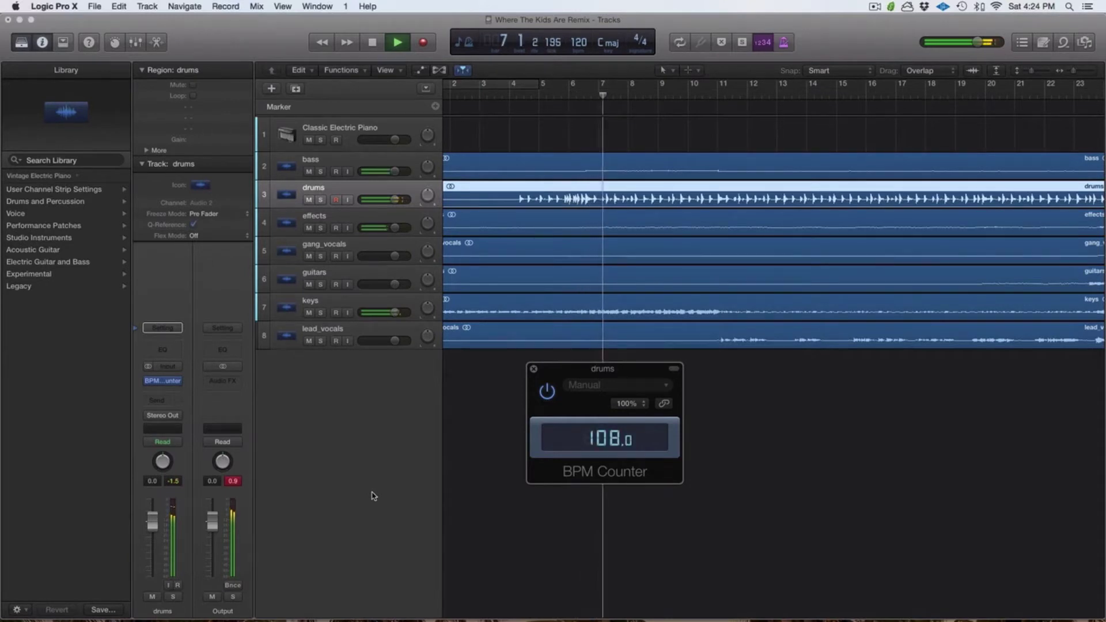
{"action": "key", "text": "space"}
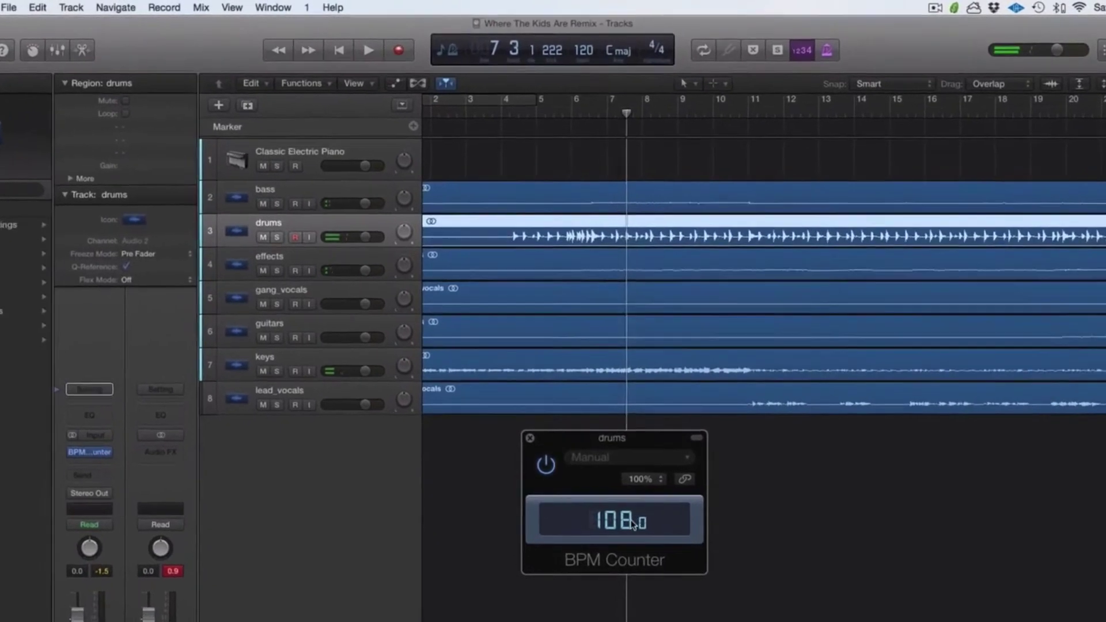
Step: Set the project tempo to 108 bpm
{"action": "left_click", "coordinate": [589, 52]}
{"action": "double_click", "coordinate": [585, 52]}
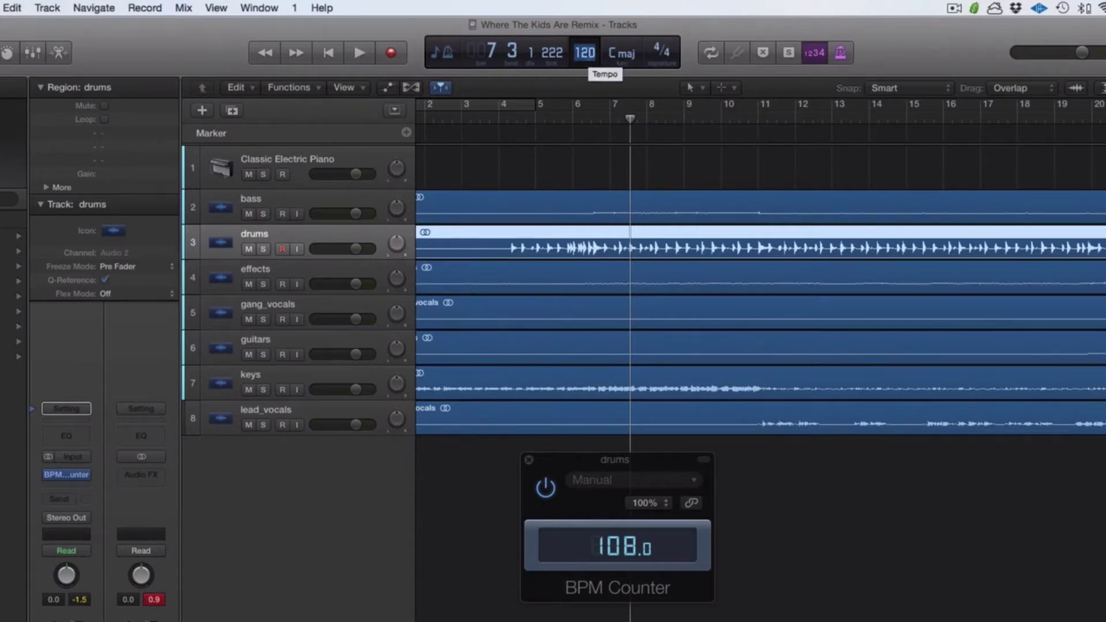
{"action": "type", "text": "108"}
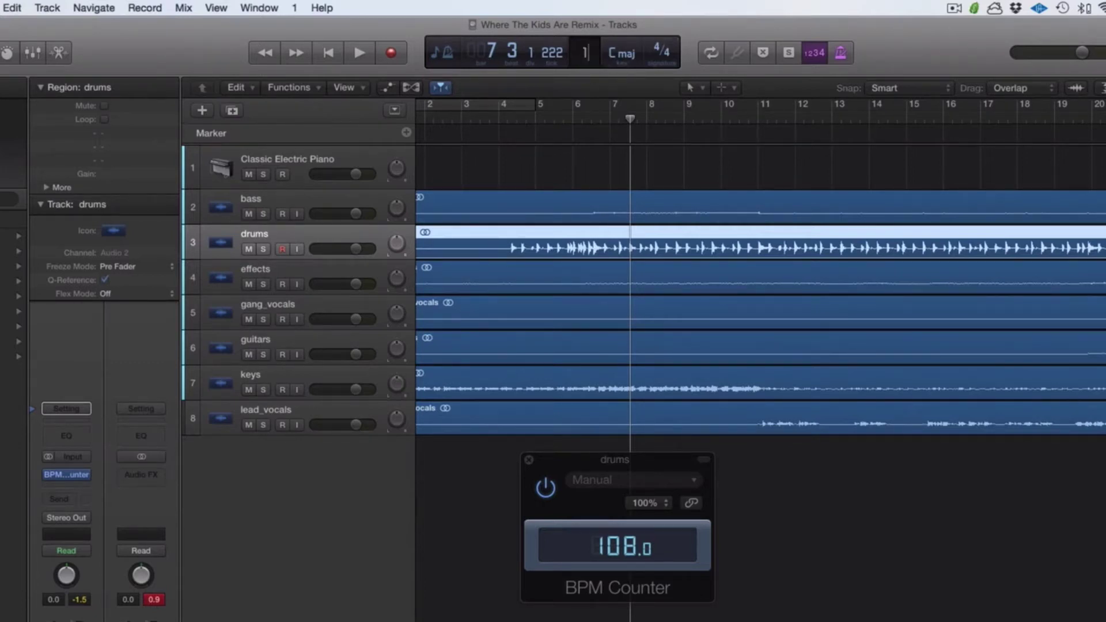
{"action": "key", "text": "Return"}
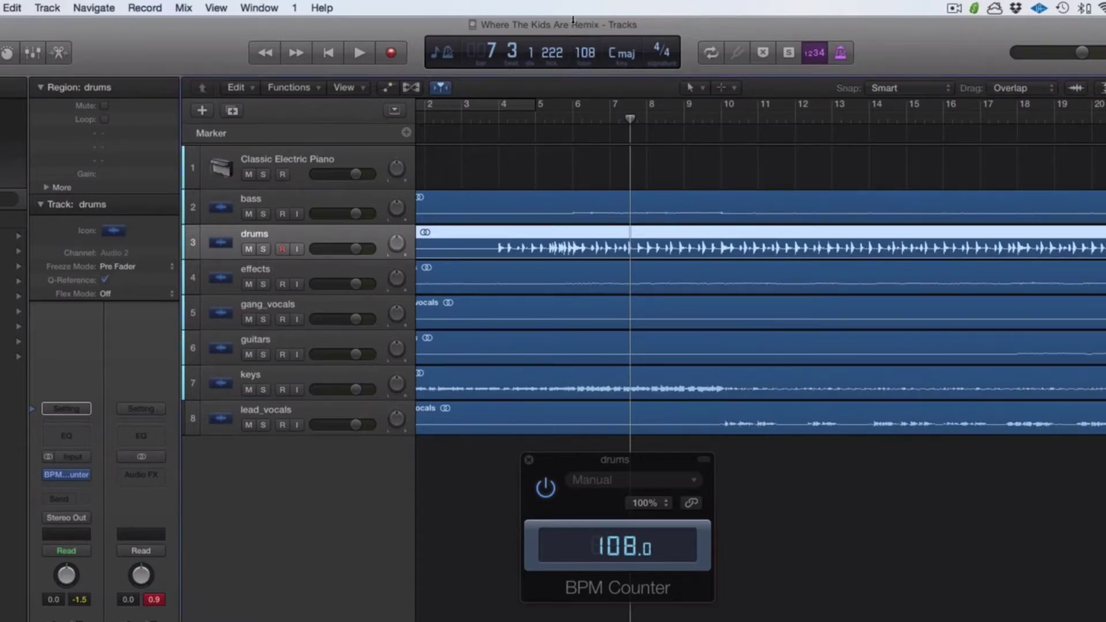
Step: Try project tempos of 120 and 110 bpm, and return the tempo to 108 bpm
{"action": "double_click", "coordinate": [586, 53]}
{"action": "type", "text": "120"}
{"action": "key", "text": "Return"}
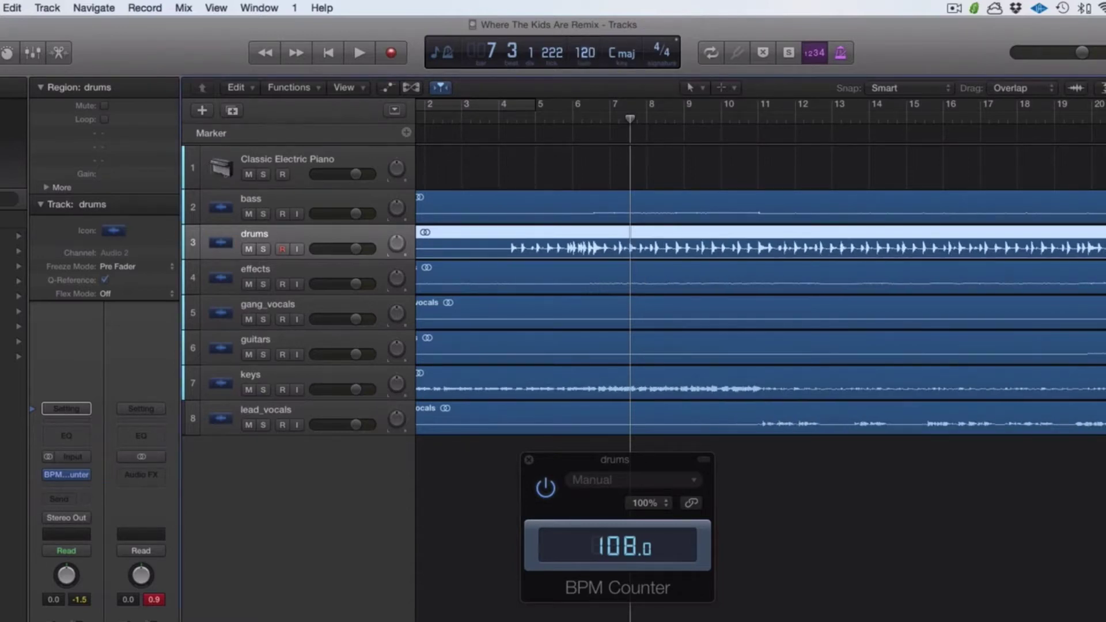
{"action": "double_click", "coordinate": [586, 53]}
{"action": "type", "text": "110"}
{"action": "key", "text": "Return"}
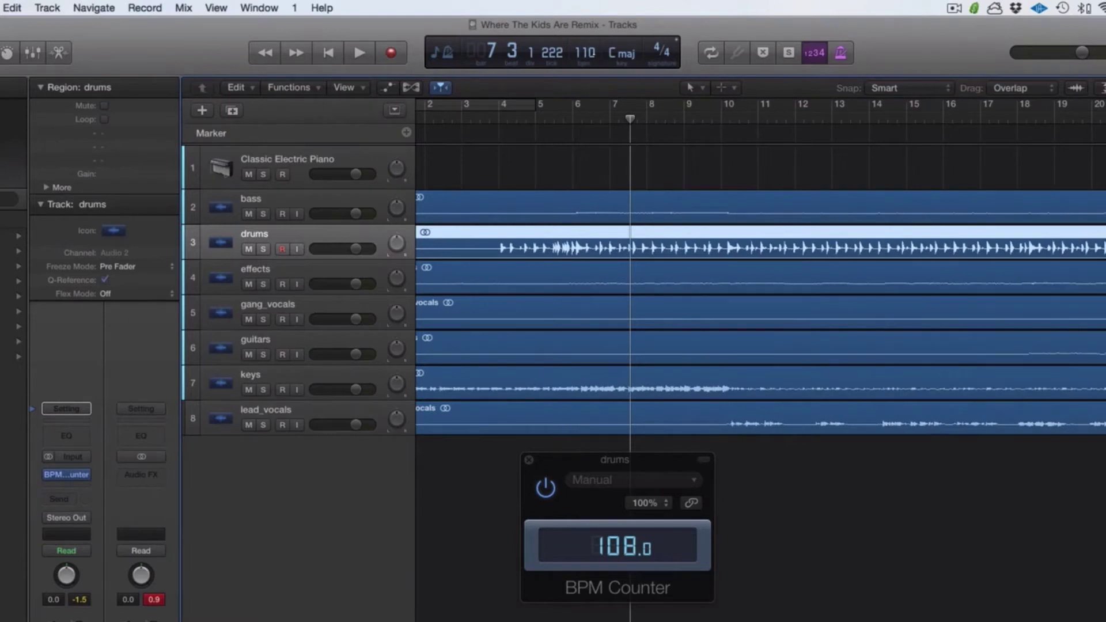
{"action": "left_click_drag", "start_coordinate": [586, 53], "coordinate": [586, 56]}
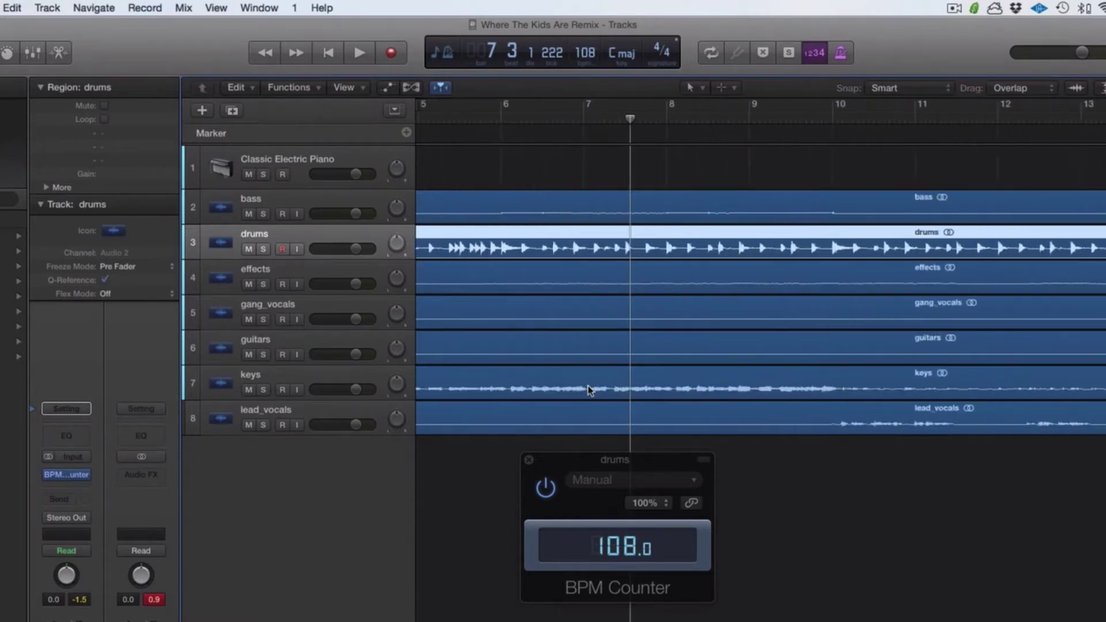
Step: Check the drum hits against the bar lines and play the song from bar 1 to hear whether it matches the metronome
{"action": "key", "text": "super+Right"}
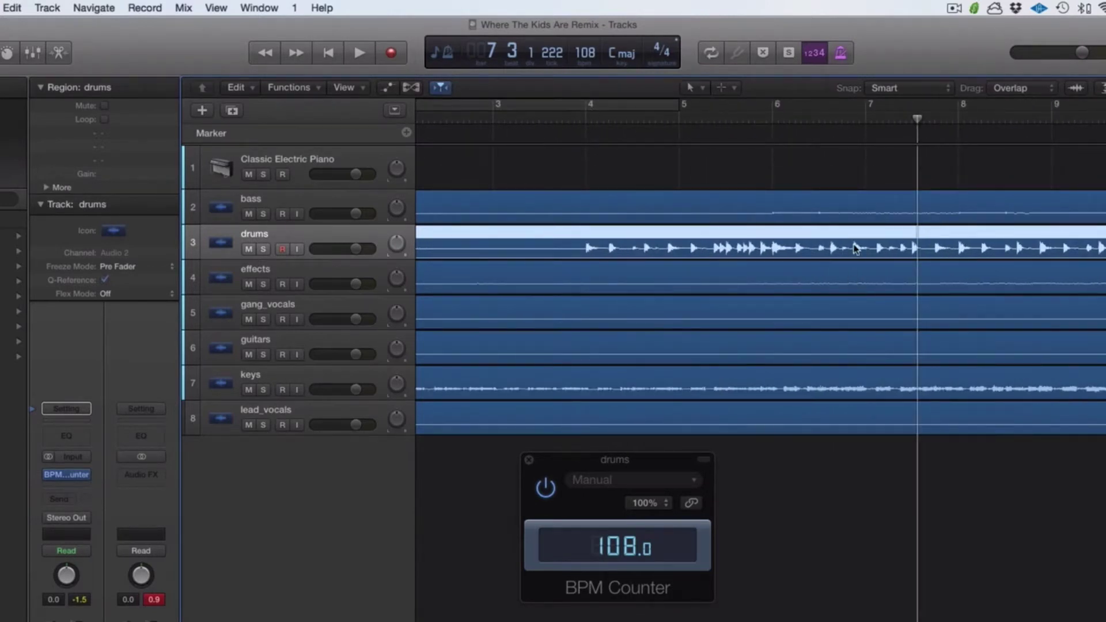
{"action": "key", "text": "super+Left"}
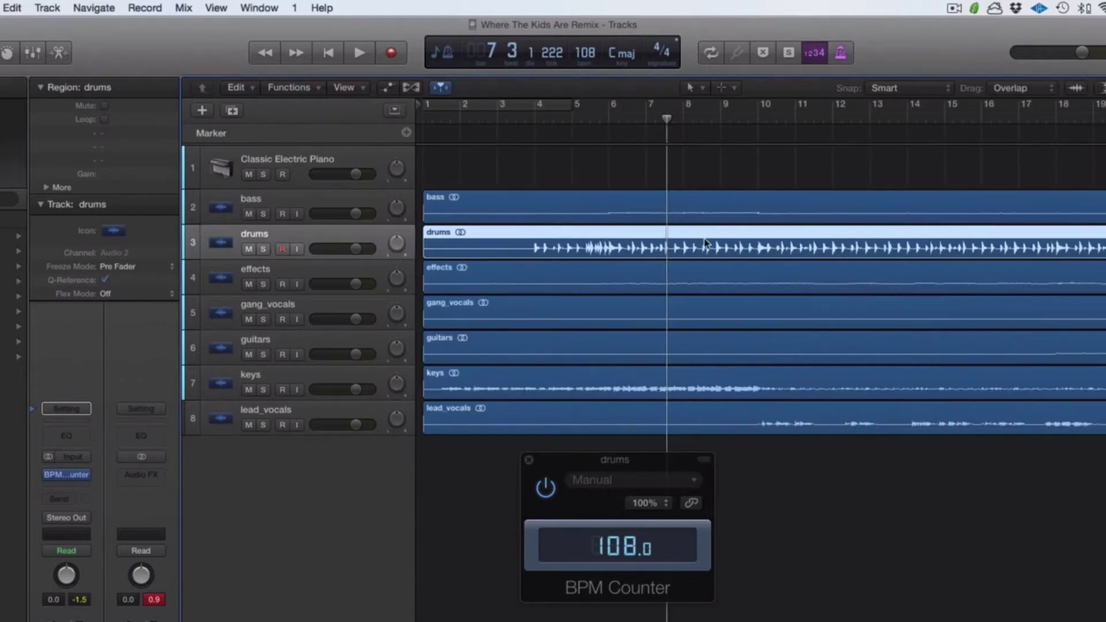
{"action": "left_click", "coordinate": [424, 121]}
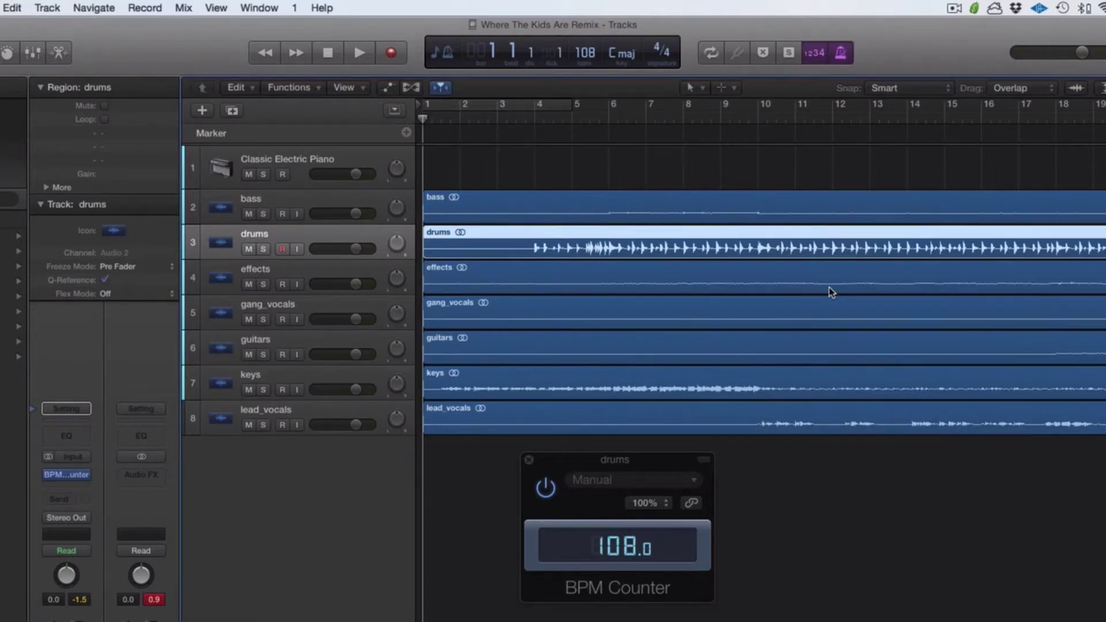
{"action": "key", "text": "space"}
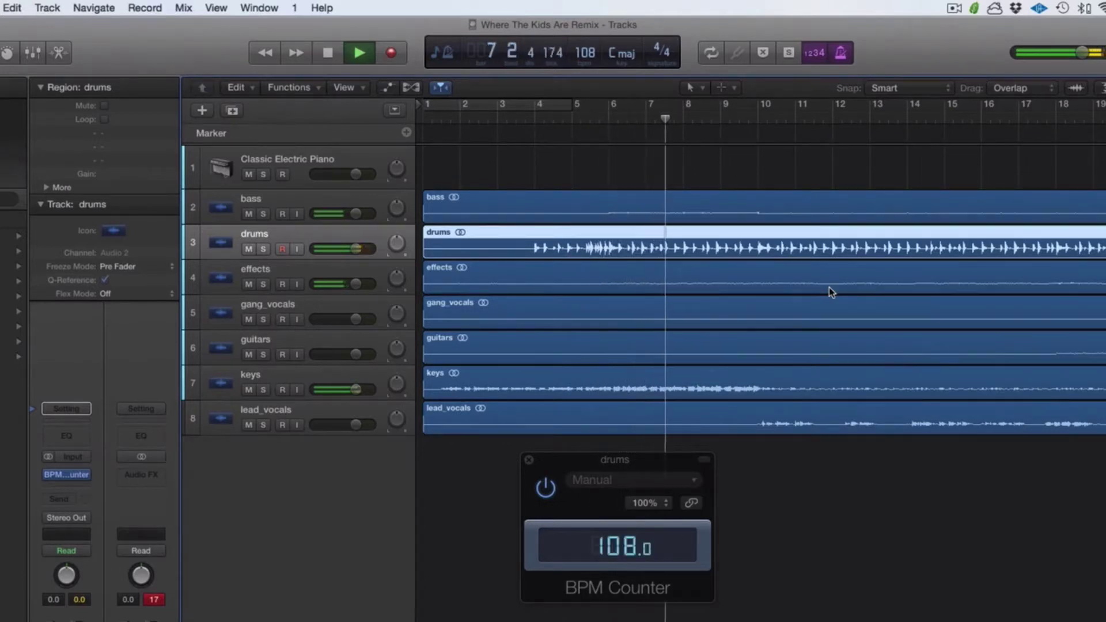
{"action": "key", "text": "space"}
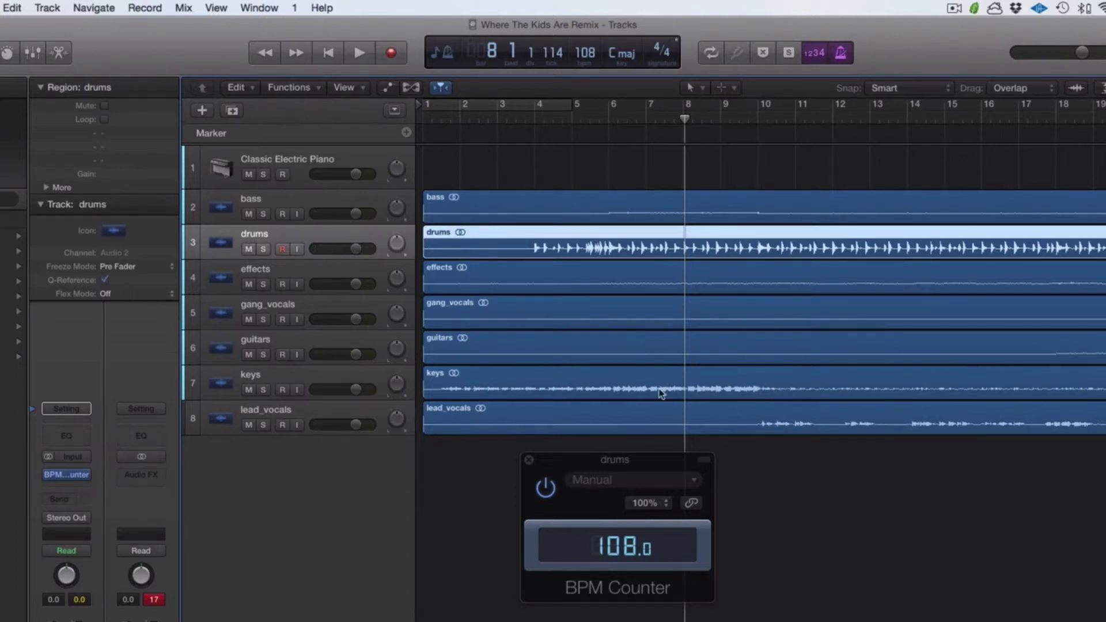
Step: Close the BPM Counter window, and move the Classic Electric Piano track below the stems and delete it
{"action": "left_click", "coordinate": [304, 160]}
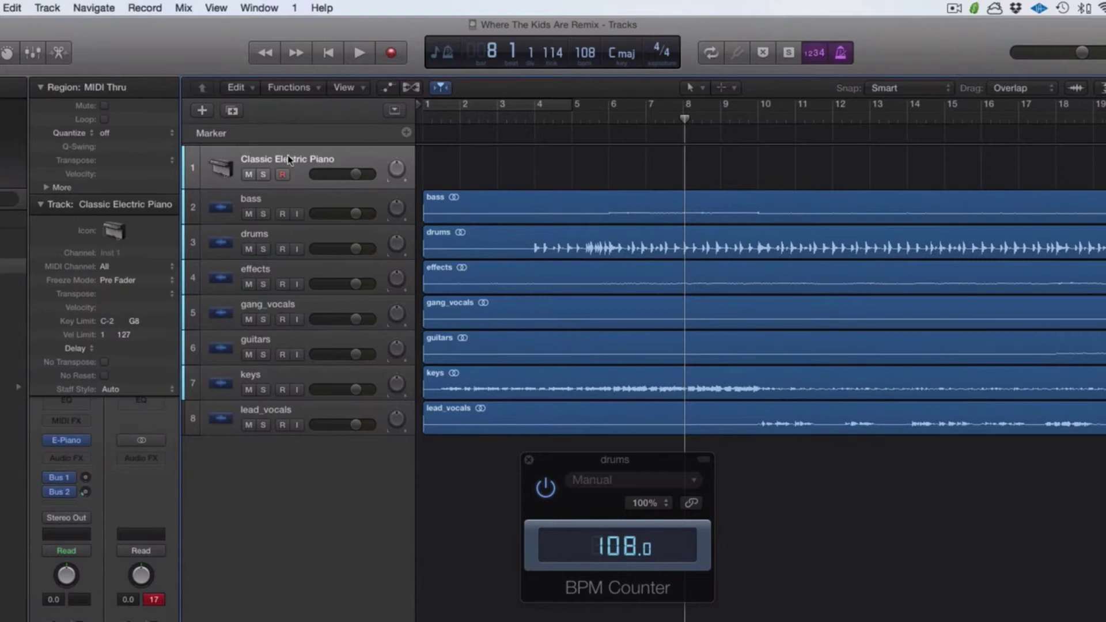
{"action": "left_click", "coordinate": [529, 460]}
{"action": "left_click_drag", "start_coordinate": [299, 164], "coordinate": [329, 485]}
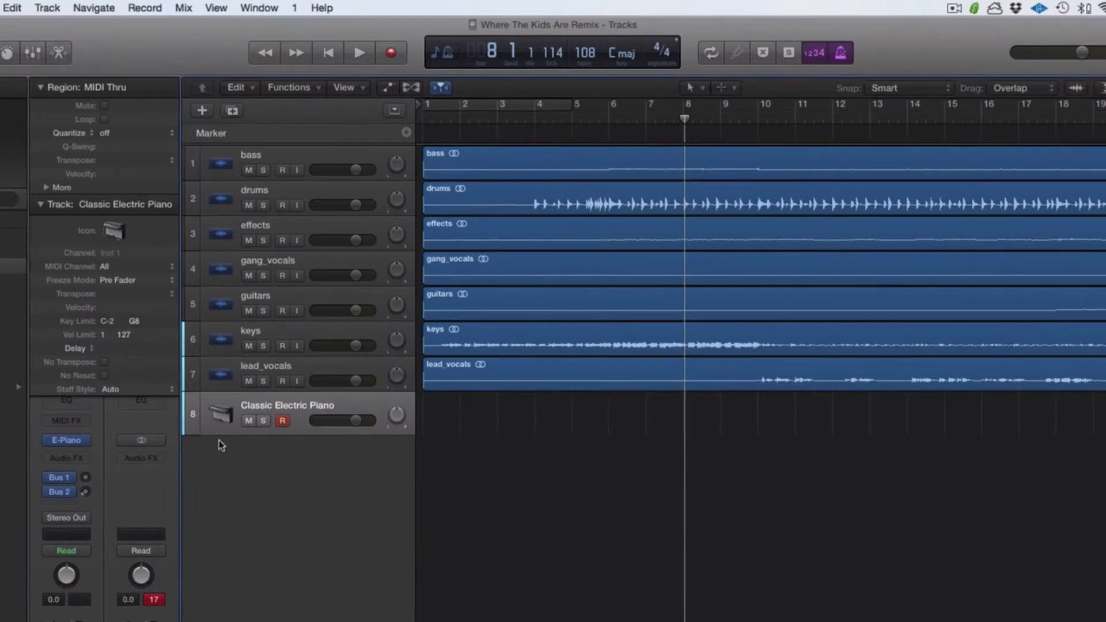
{"action": "key", "text": "super+BackSpace"}
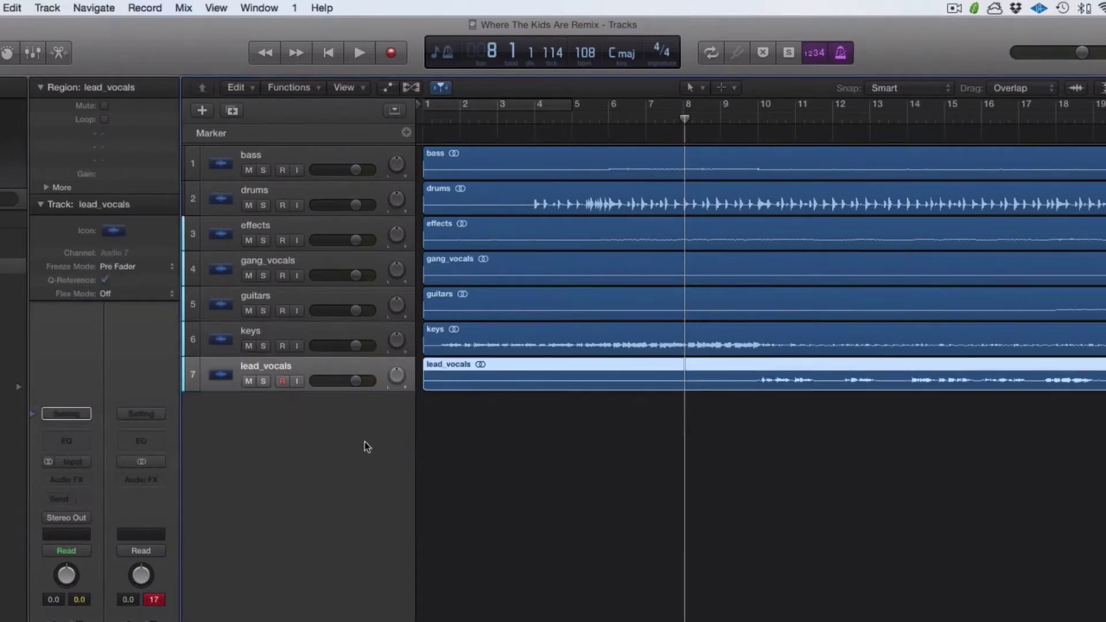
Step: Create one new software instrument track below the lead_vocals track
{"action": "left_click", "coordinate": [201, 111]}
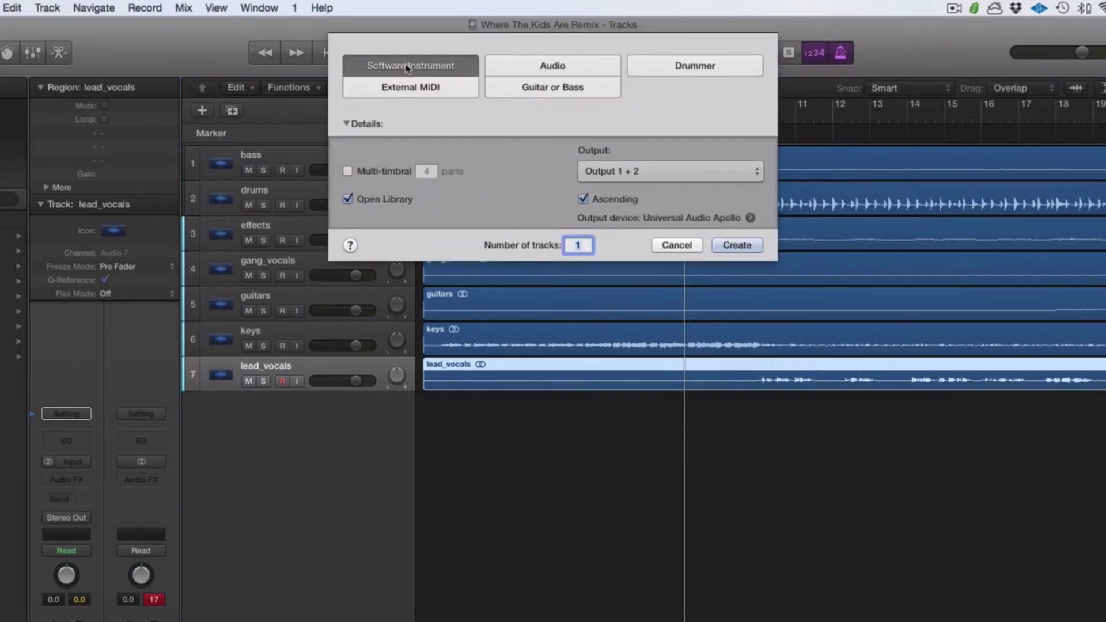
{"action": "key", "text": "Return"}
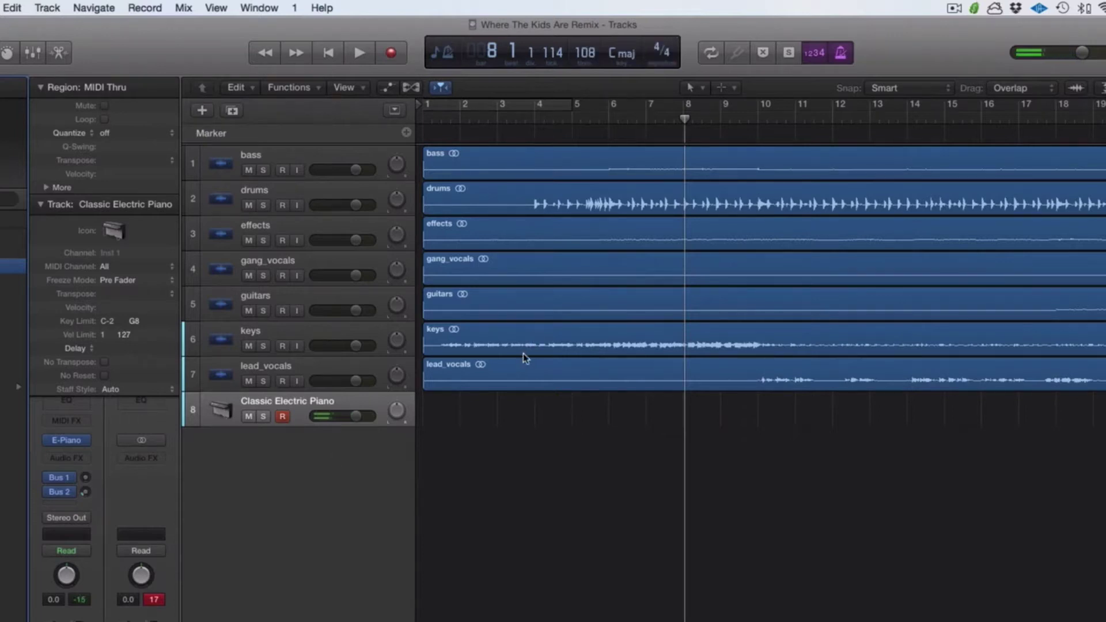
Step: Mute the drums and effects tracks
{"action": "scroll", "coordinate": [524, 353], "scroll_direction": "down", "scroll_amount": 2}
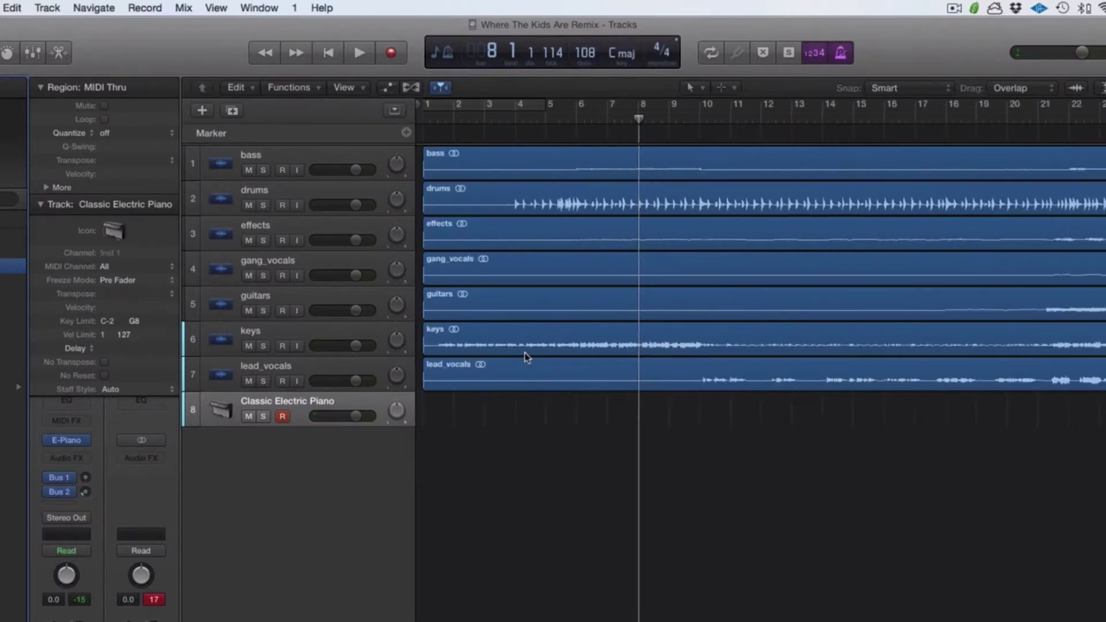
{"action": "scroll", "coordinate": [524, 353], "scroll_direction": "down", "scroll_amount": 2}
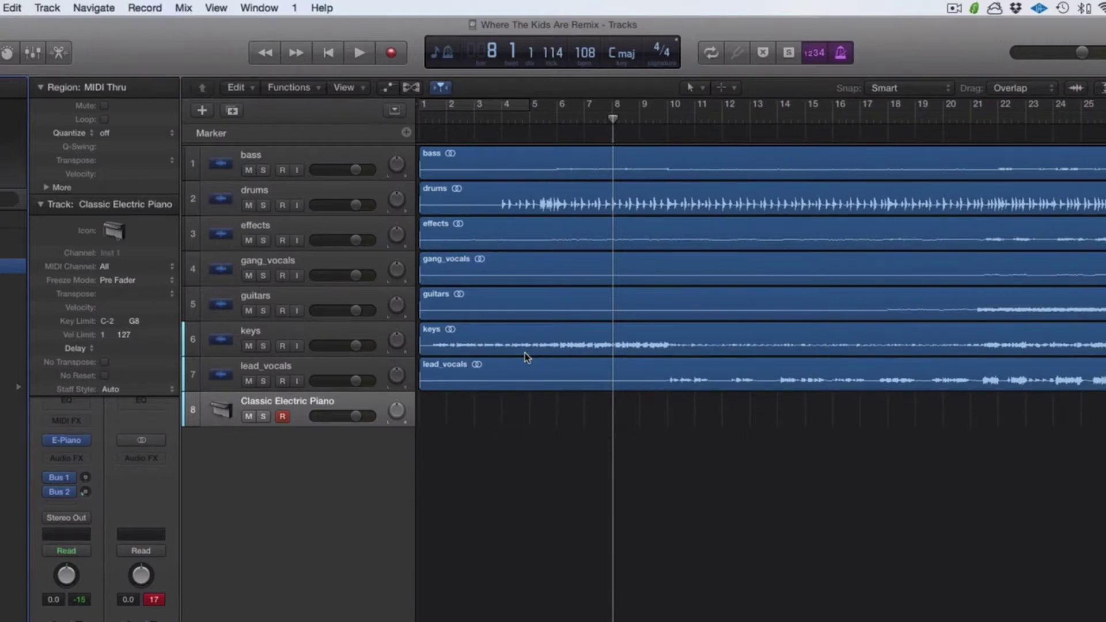
{"action": "scroll", "coordinate": [523, 413], "scroll_direction": "right", "scroll_amount": 2}
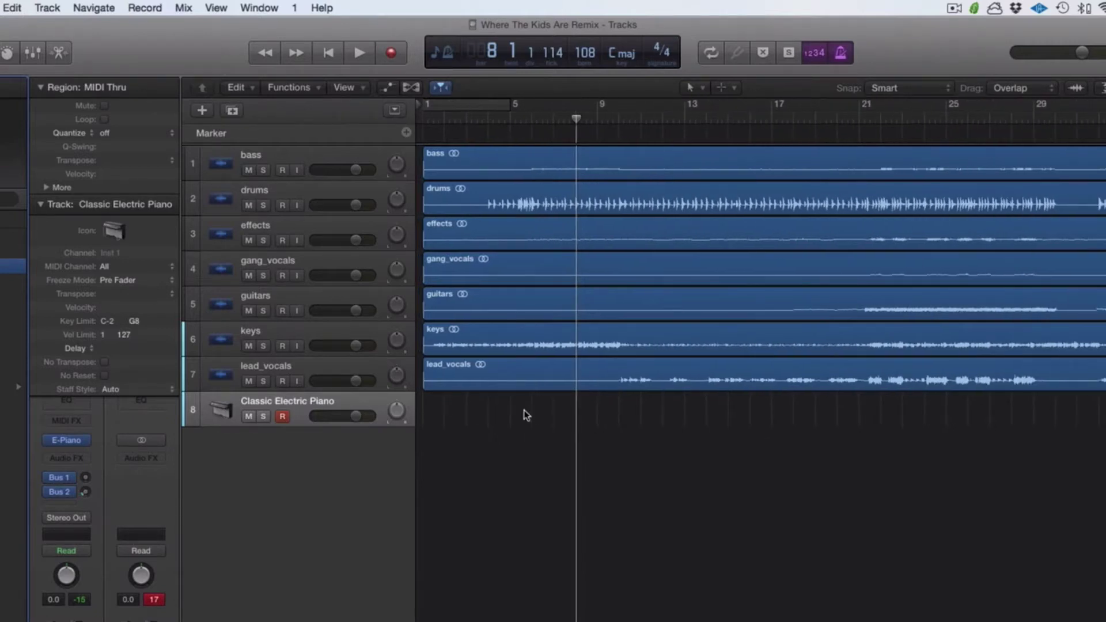
{"action": "scroll", "coordinate": [524, 410], "scroll_direction": "right", "scroll_amount": 2}
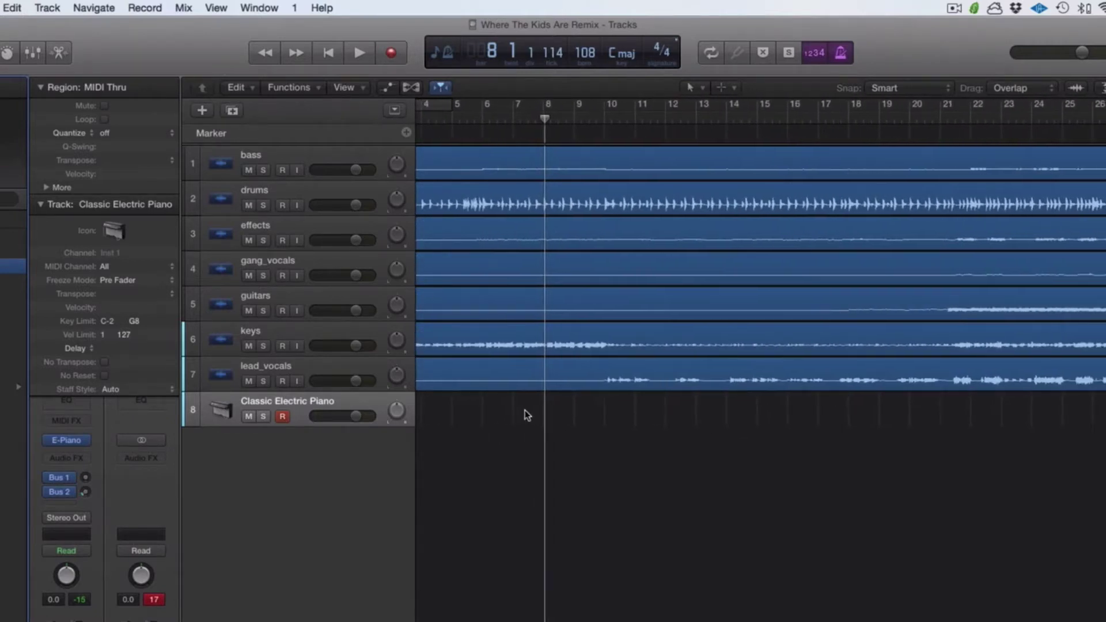
{"action": "scroll", "coordinate": [524, 414], "scroll_direction": "right", "scroll_amount": 1}
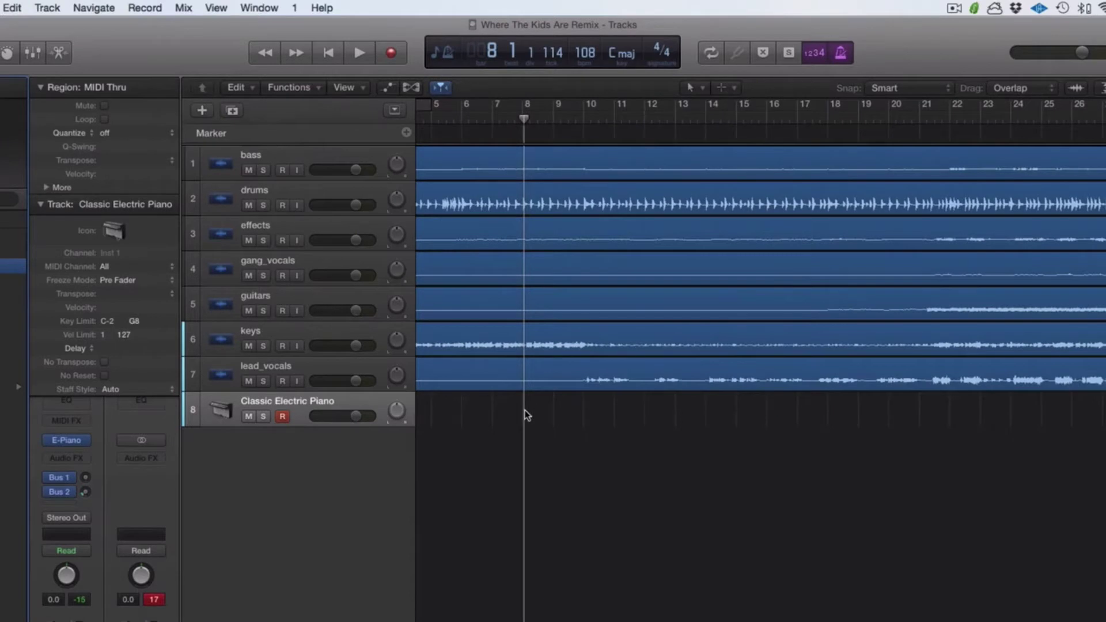
{"action": "left_click", "coordinate": [249, 205]}
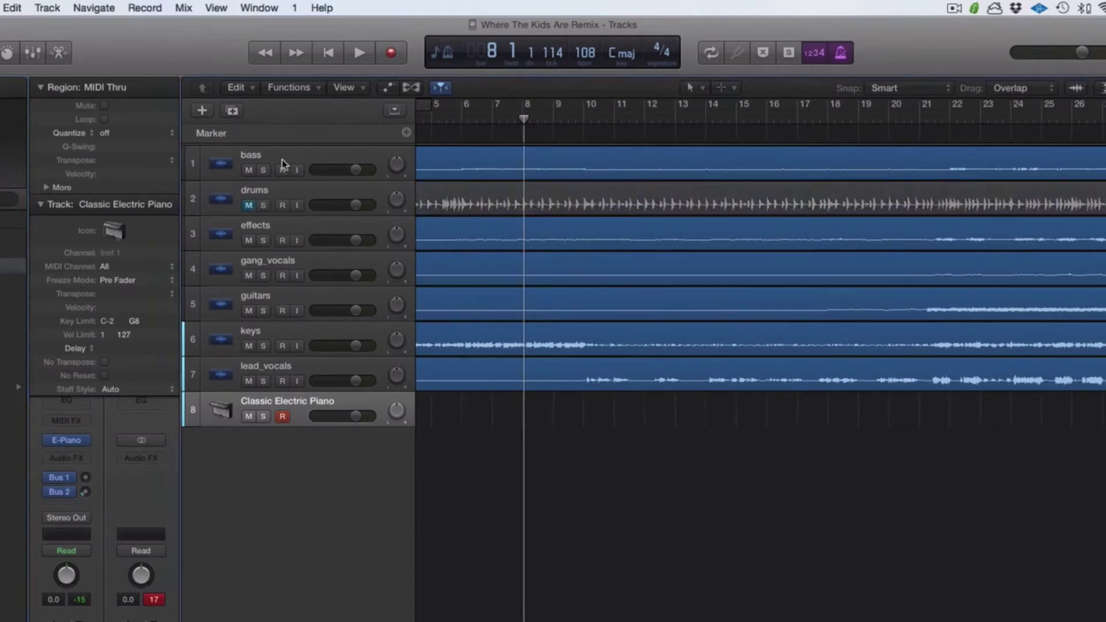
{"action": "left_click", "coordinate": [248, 241]}
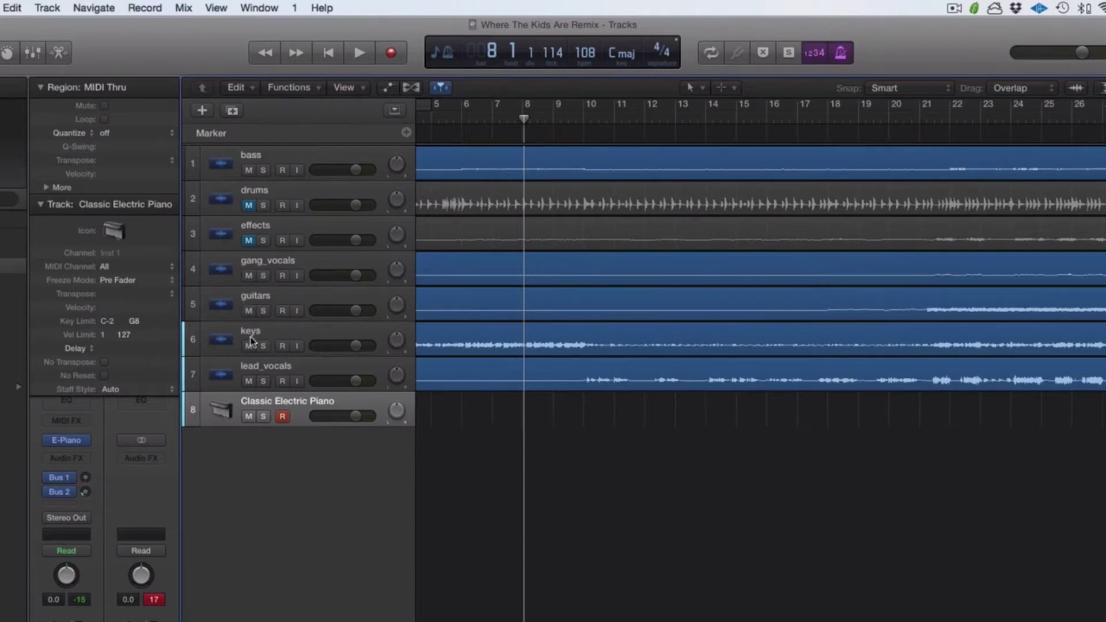
Step: Play the unmuted stems from bar 21 to bar 23 to listen for the song's root note
{"action": "key", "text": "super+Left"}
{"action": "key", "text": "super+Left"}
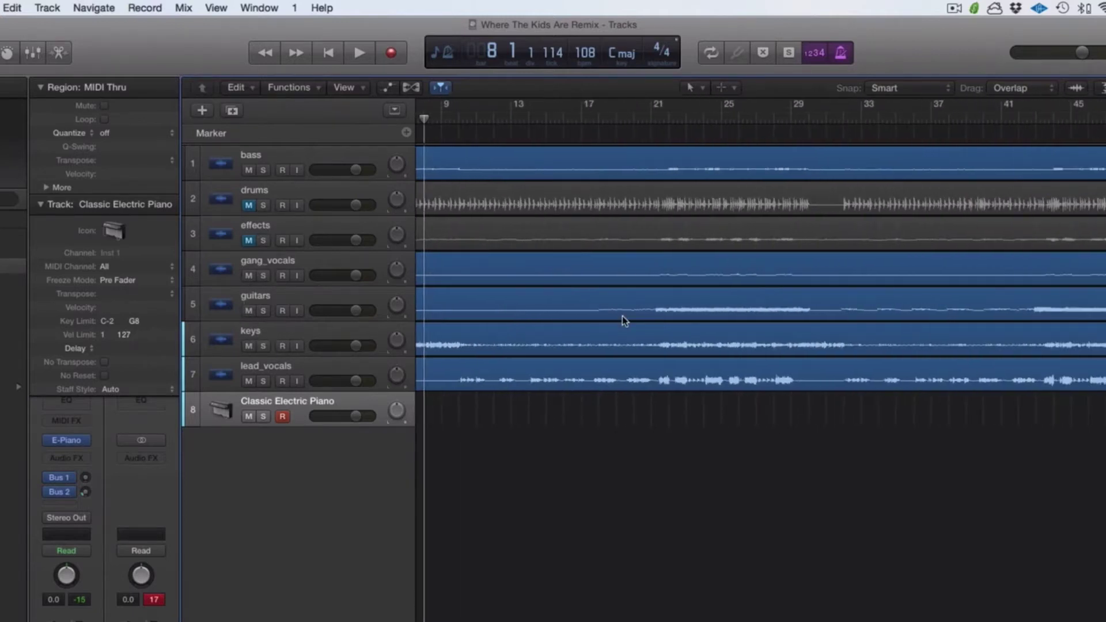
{"action": "key", "text": "super+Left"}
{"action": "left_click", "coordinate": [573, 113]}
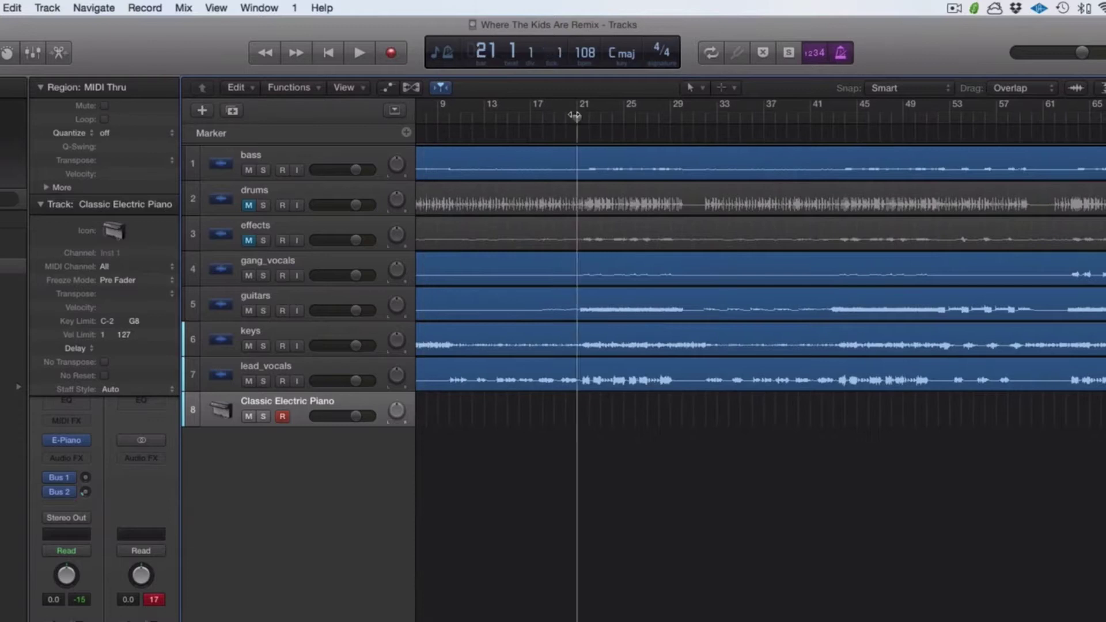
{"action": "key", "text": "space"}
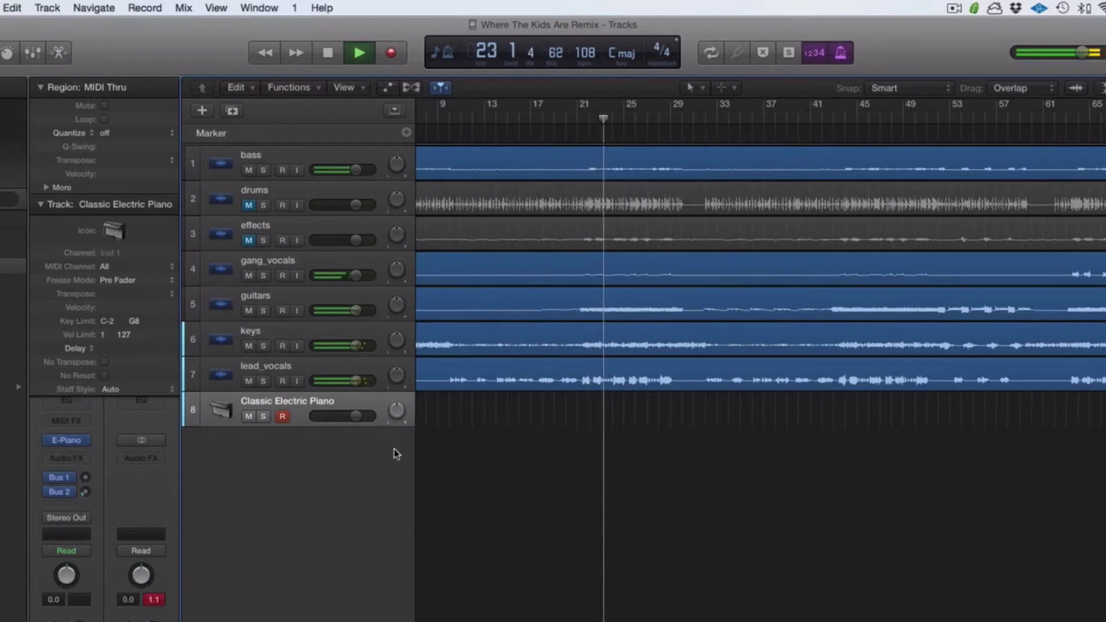
{"action": "key", "text": "space"}
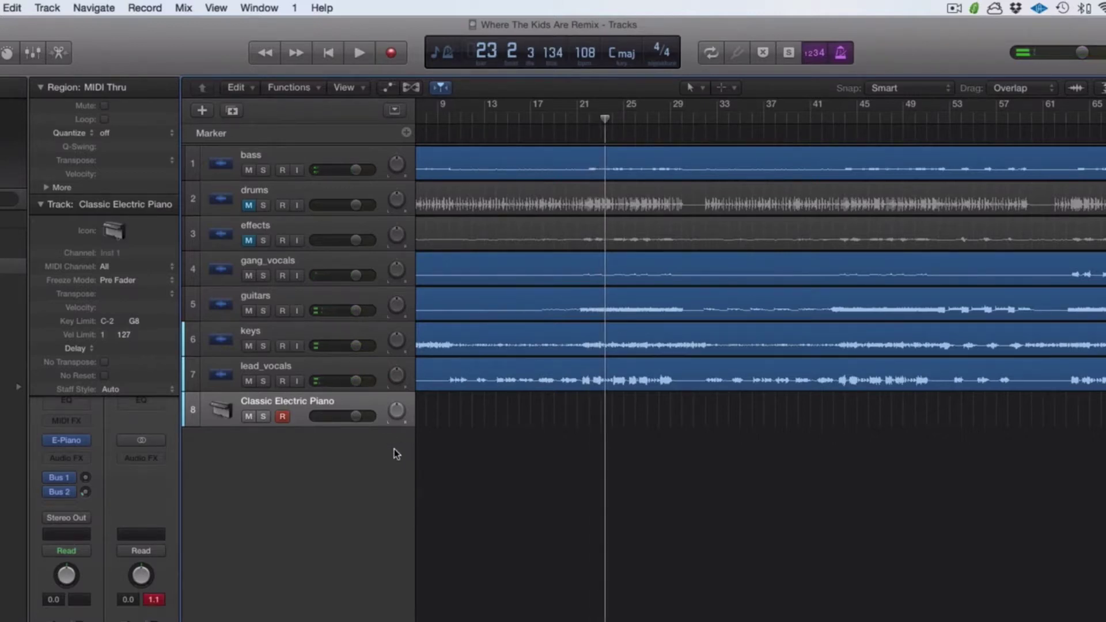
Step: Sound notes on the Classic Electric Piano track, alone and along with the song from bar 21, to find its key
{"action": "key", "text": "a"}
{"action": "key", "text": "a"}
{"action": "key", "text": "a"}
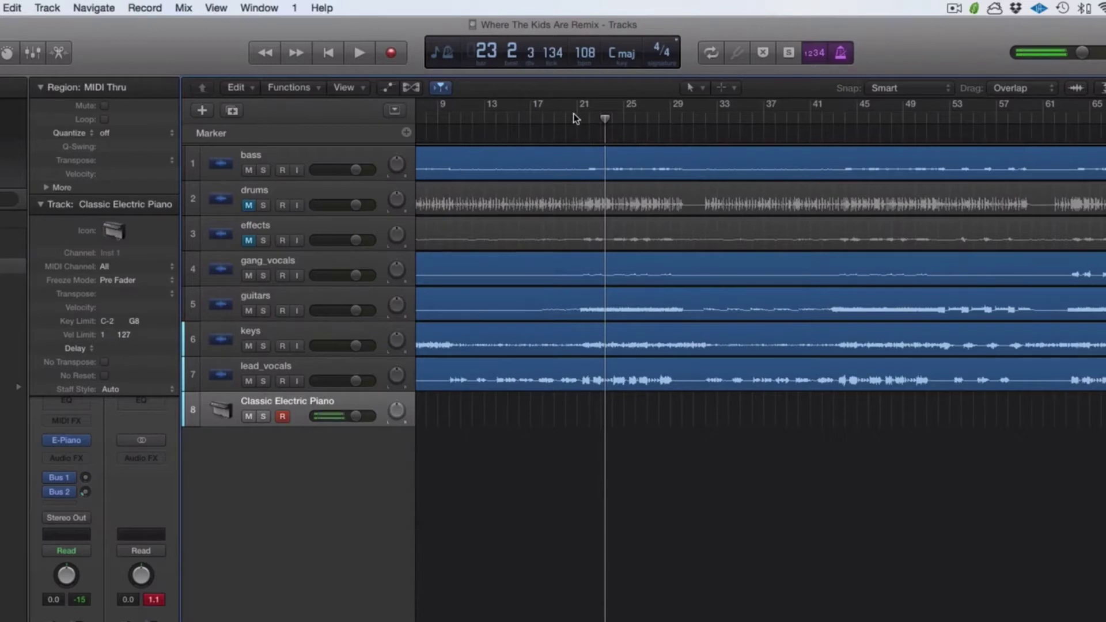
{"action": "left_click", "coordinate": [573, 113]}
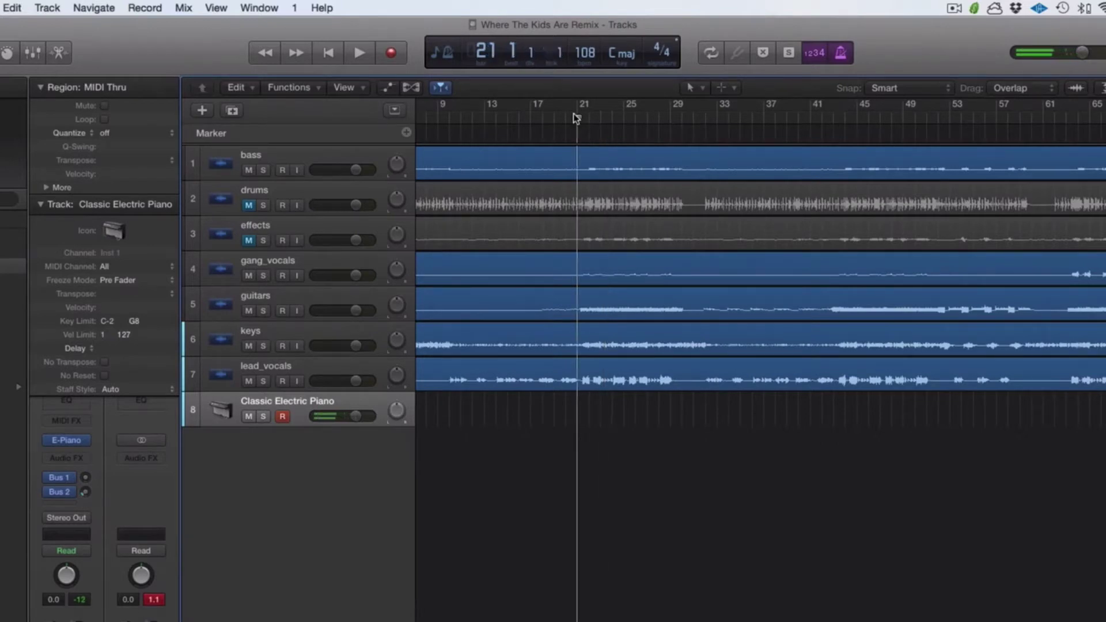
{"action": "key", "text": "space"}
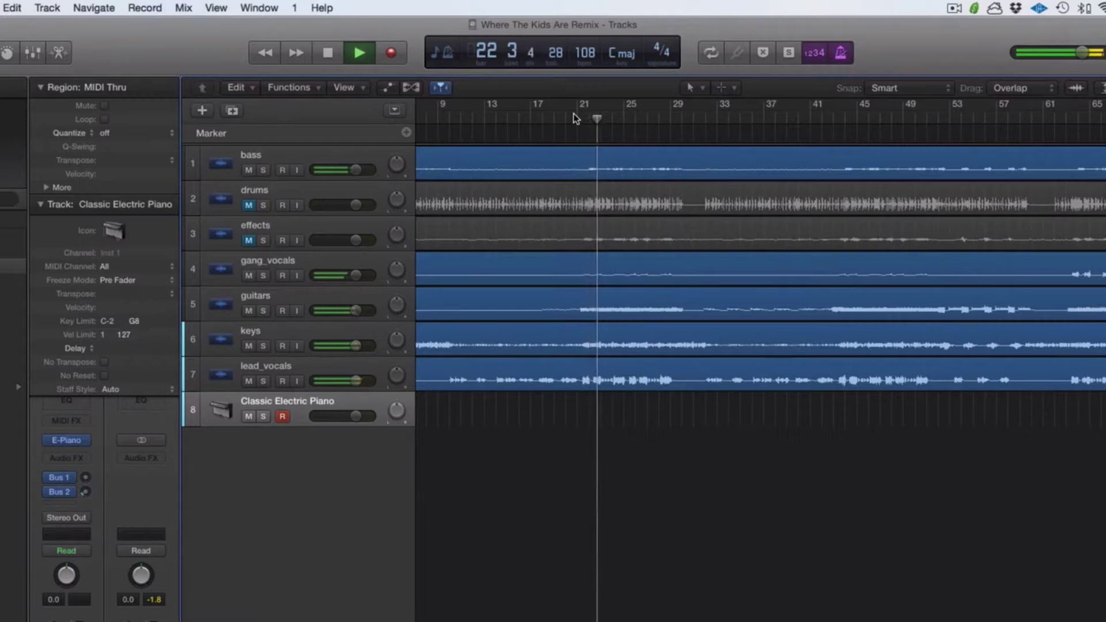
{"action": "key", "text": "a"}
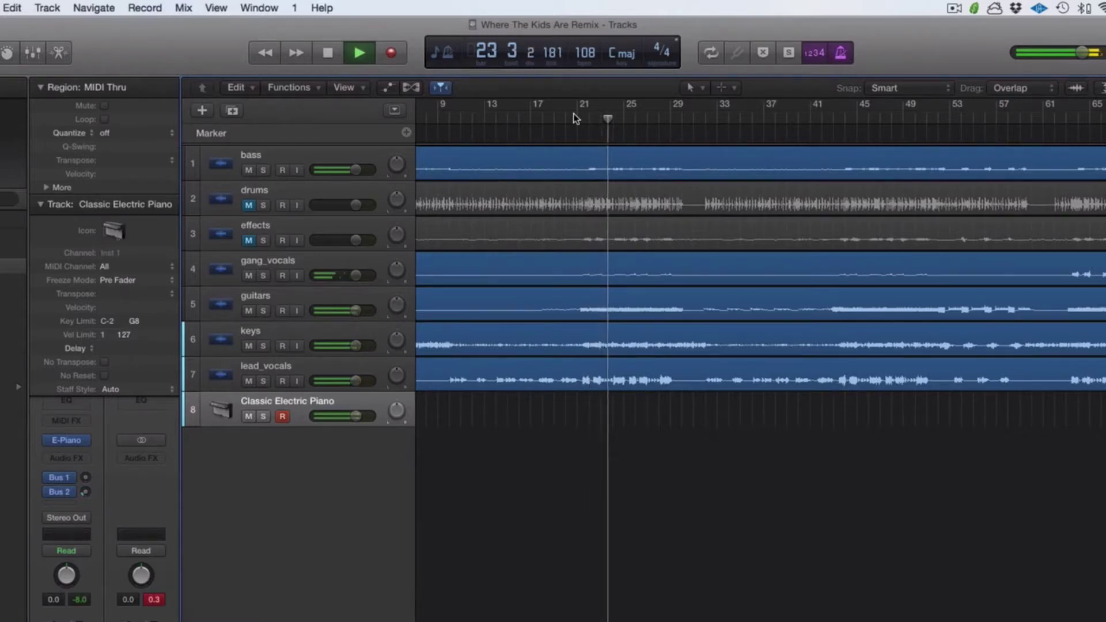
{"action": "key", "text": "space"}
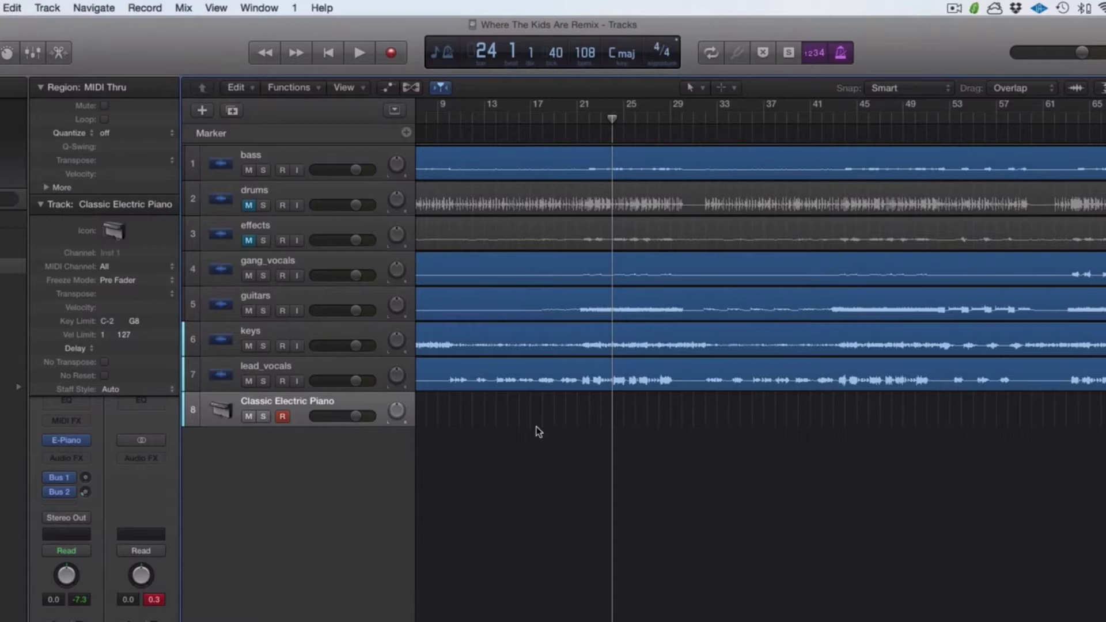
Step: Show all the global tracks and reduce the height of the Tempo track
{"action": "left_click", "coordinate": [395, 110]}
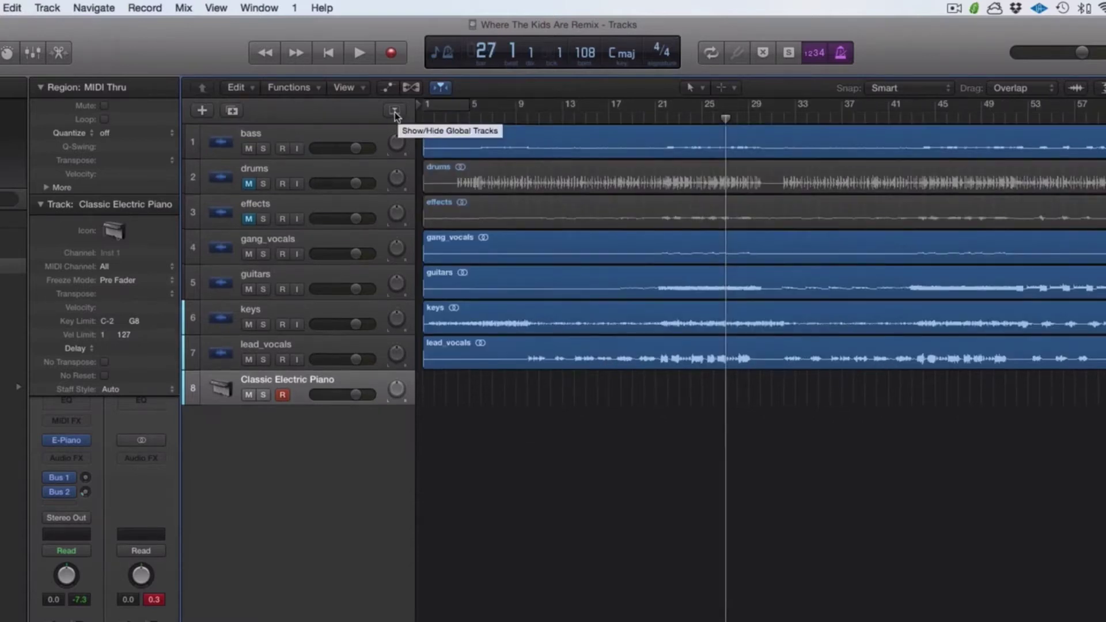
{"action": "left_click", "coordinate": [395, 114]}
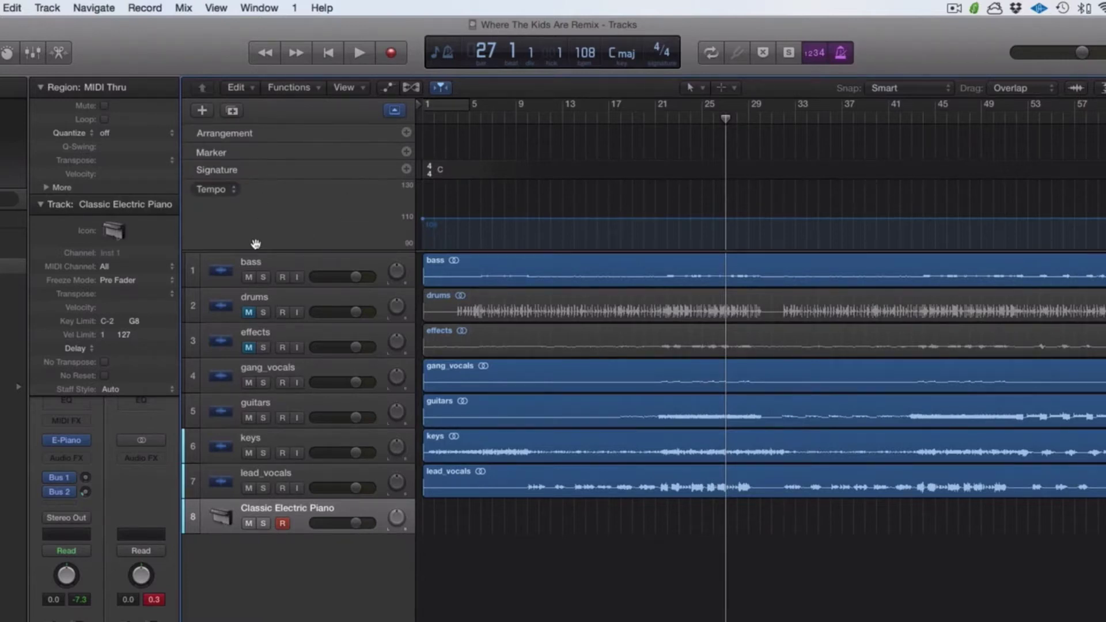
{"action": "left_click_drag", "start_coordinate": [255, 250], "coordinate": [254, 218]}
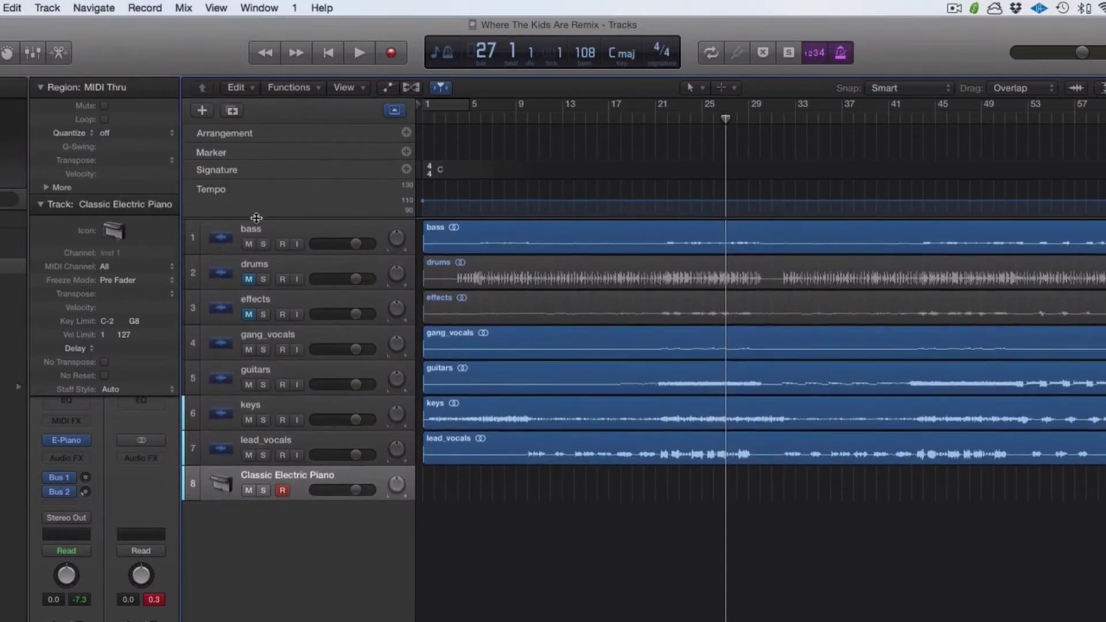
Step: Show the Movie global track and hide it again
{"action": "right_click", "coordinate": [310, 186]}
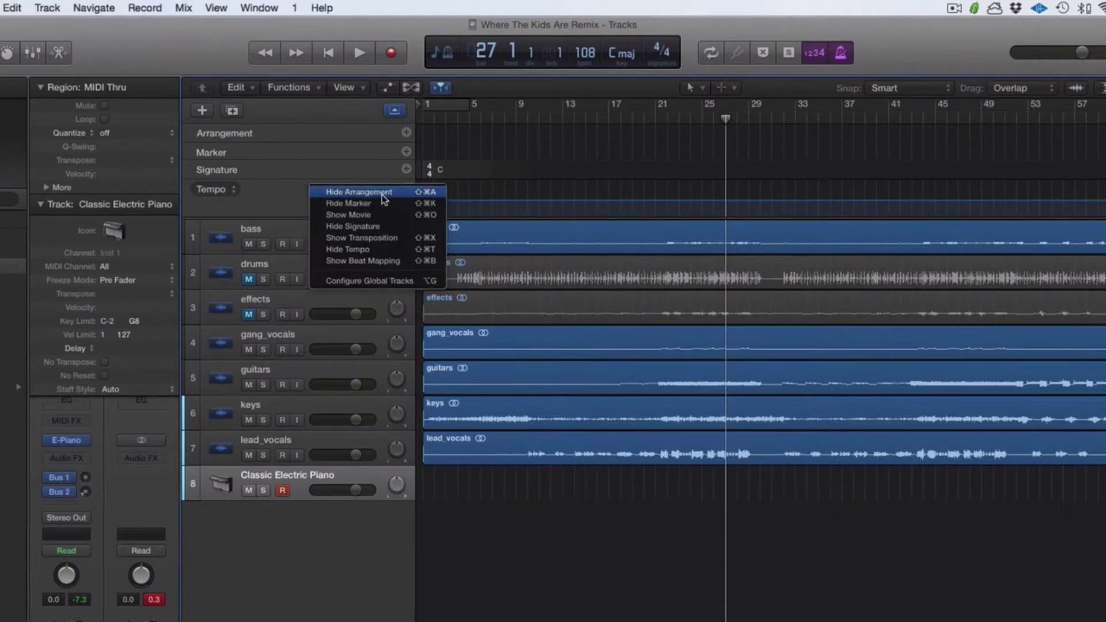
{"action": "left_click", "coordinate": [379, 216]}
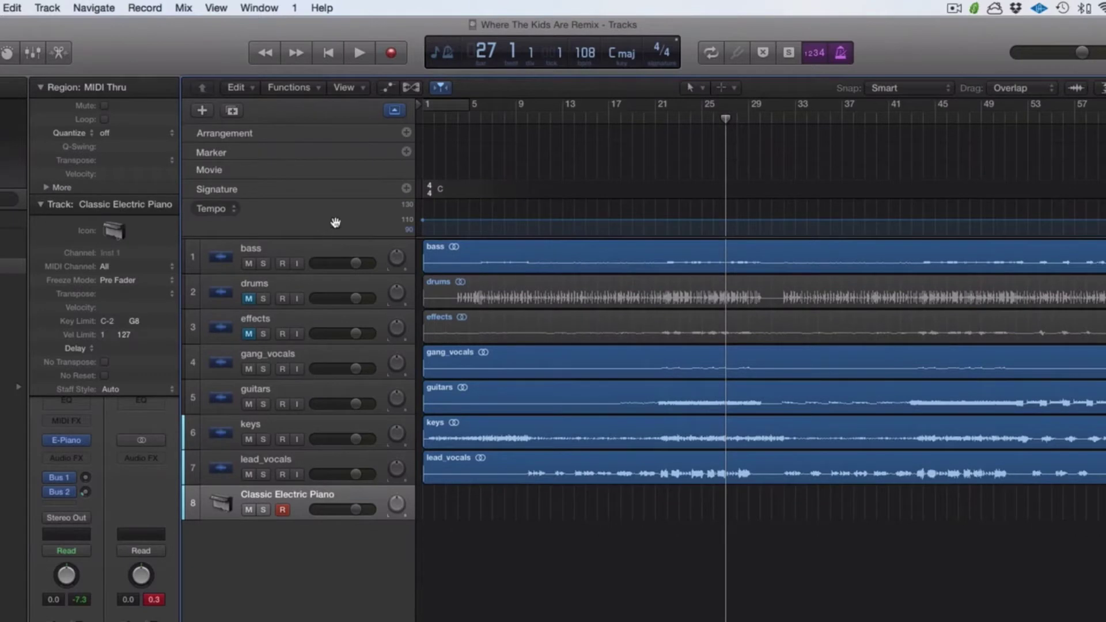
{"action": "right_click", "coordinate": [304, 173]}
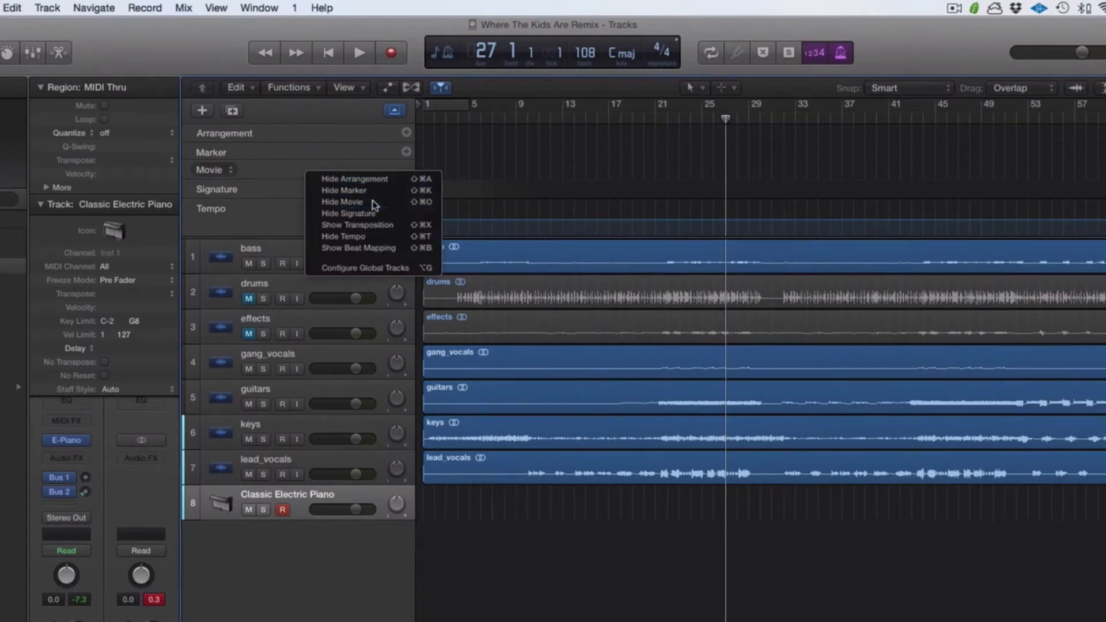
{"action": "left_click", "coordinate": [317, 201]}
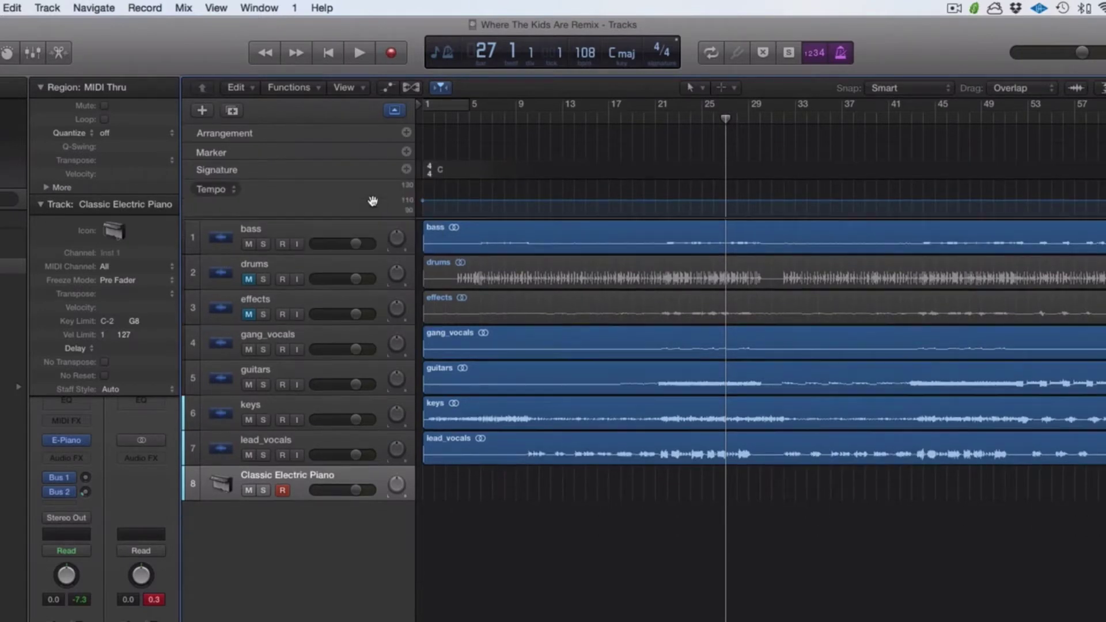
Step: Hide the Arrangement global track
{"action": "right_click", "coordinate": [332, 137]}
{"action": "left_click", "coordinate": [377, 142]}
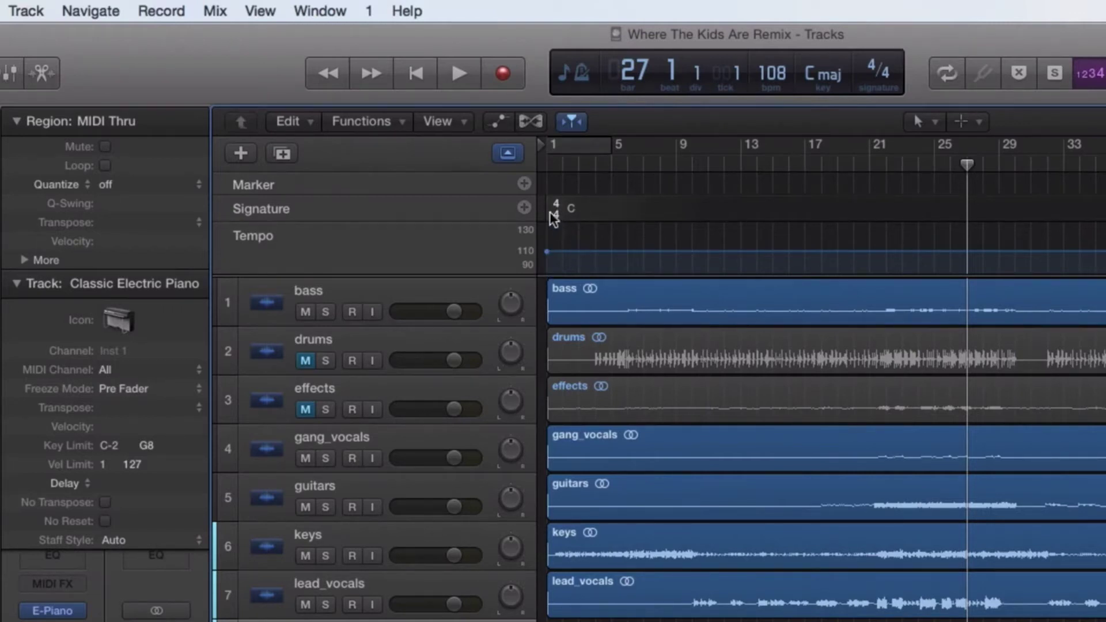
Step: Try a 4/8 time signature at bar 27 and delete that change from the Signature track
{"action": "left_click", "coordinate": [888, 74]}
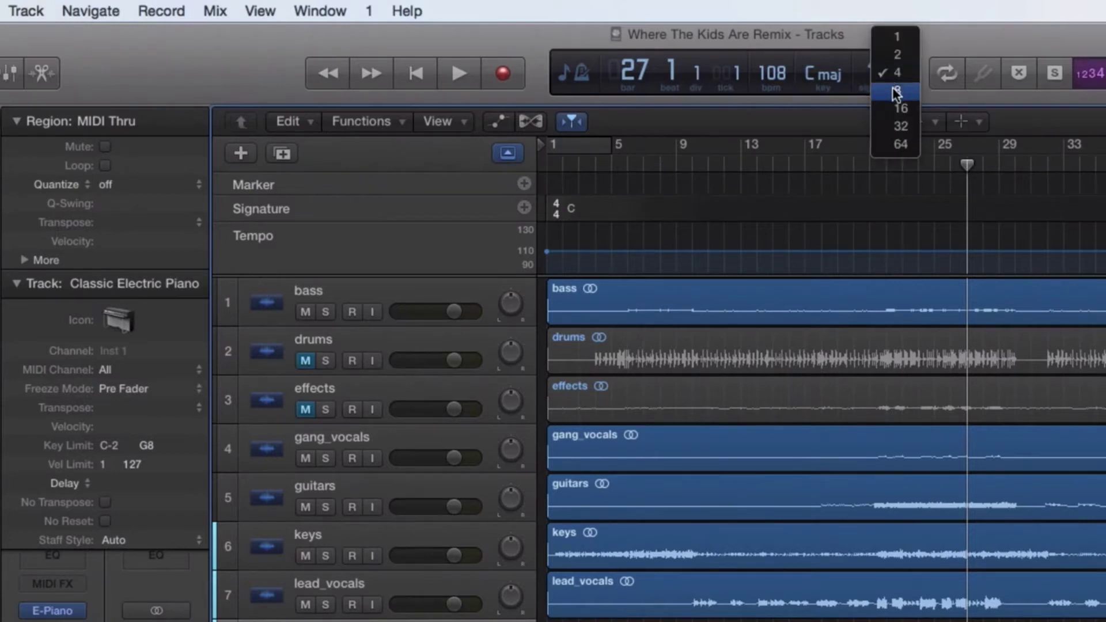
{"action": "left_click", "coordinate": [897, 92]}
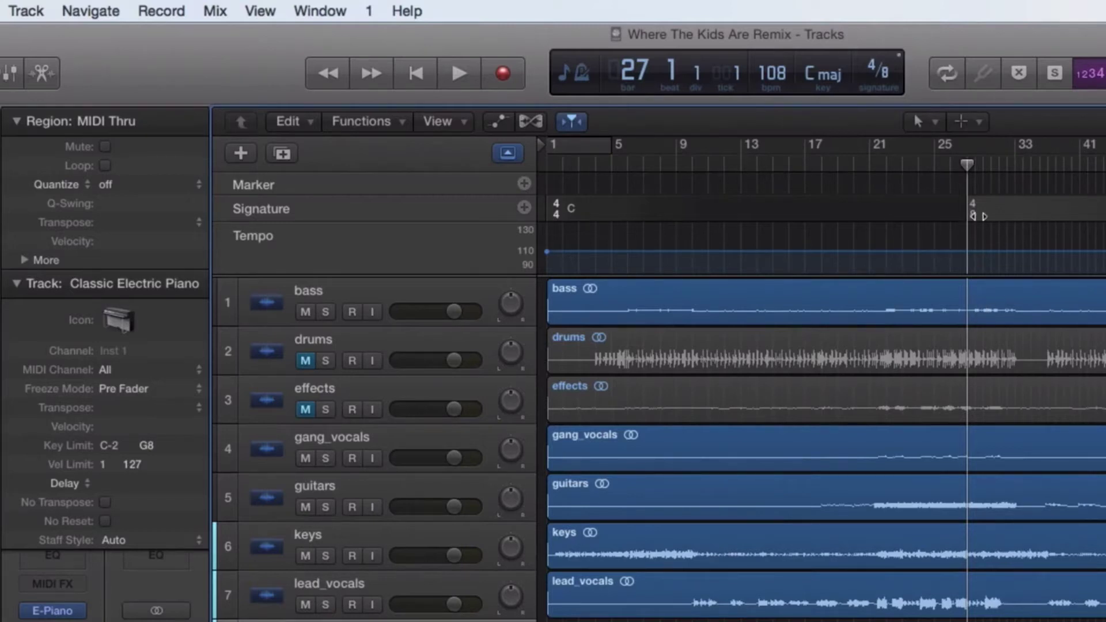
{"action": "right_click", "coordinate": [973, 212]}
{"action": "left_click", "coordinate": [1039, 257]}
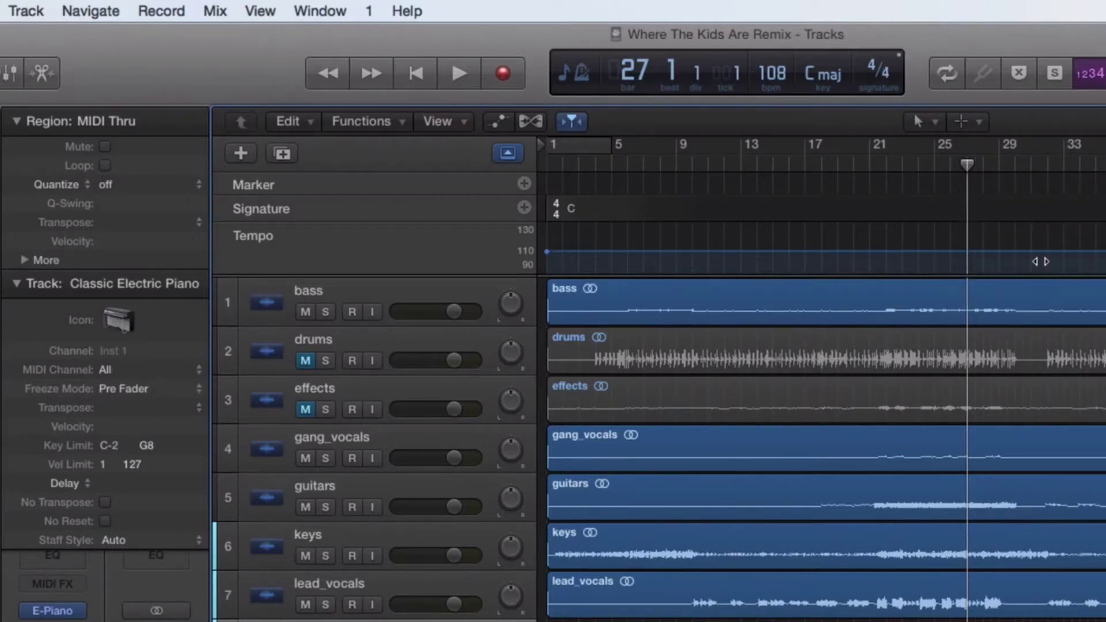
Step: Set the key signature at bar 1 in the Signature track to C# Minor
{"action": "right_click", "coordinate": [556, 209]}
{"action": "key", "text": "Down"}
{"action": "key", "text": "Down"}
{"action": "key", "text": "Return"}
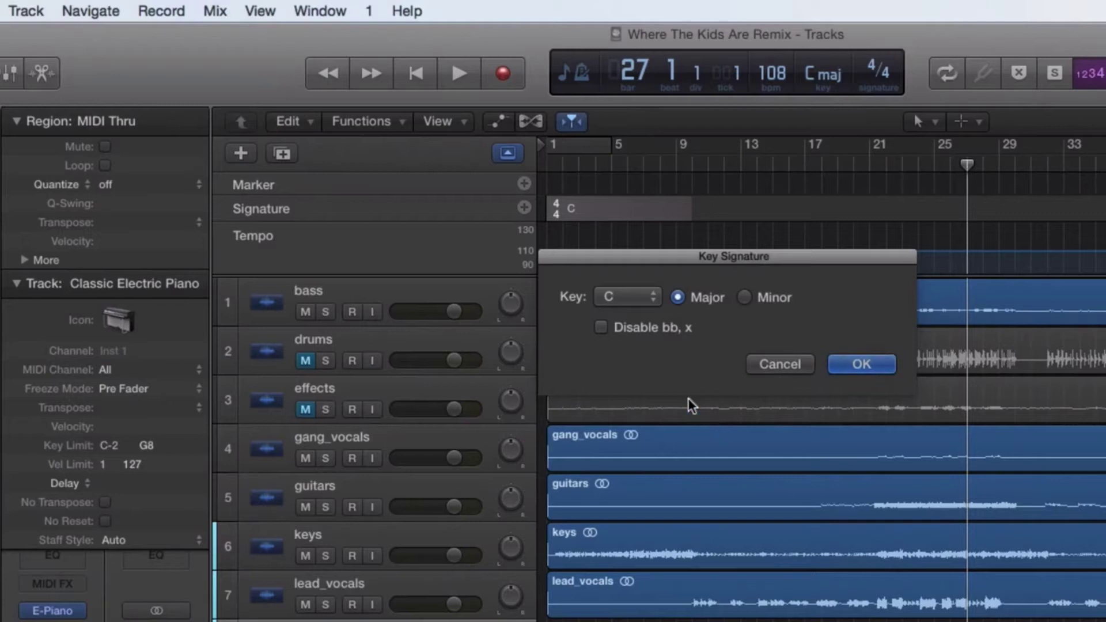
{"action": "left_click", "coordinate": [651, 304]}
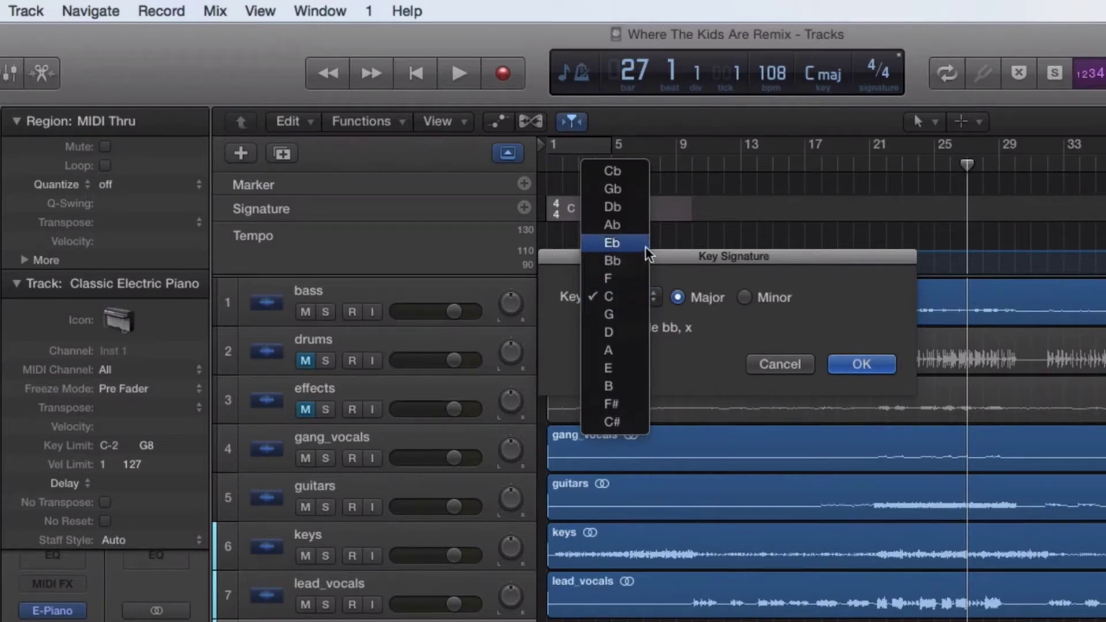
{"action": "left_click", "coordinate": [612, 421]}
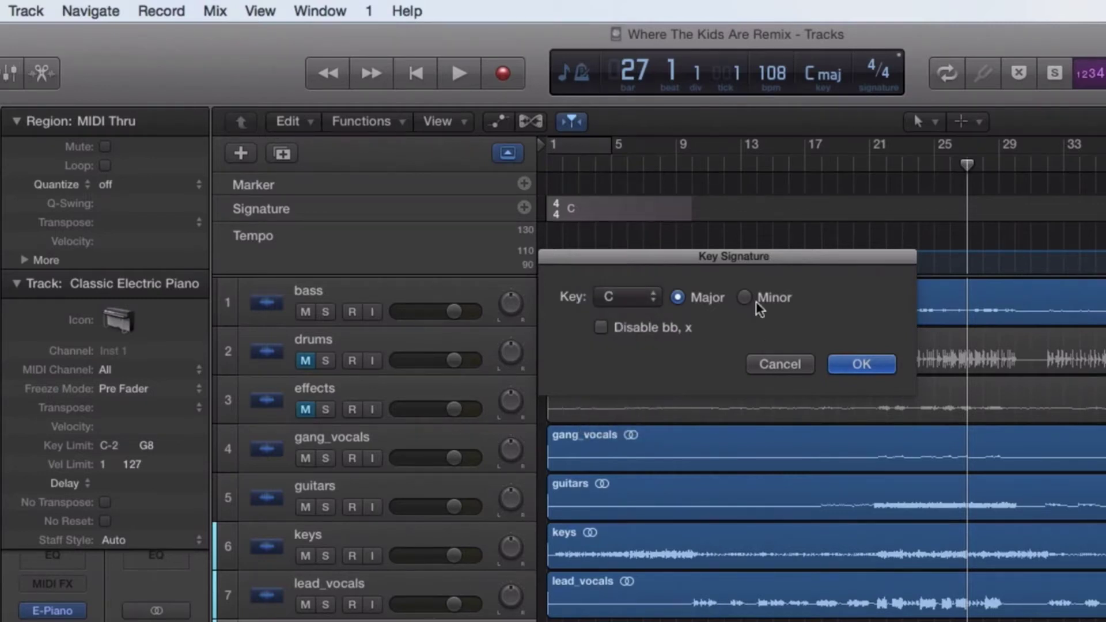
{"action": "left_click", "coordinate": [755, 300]}
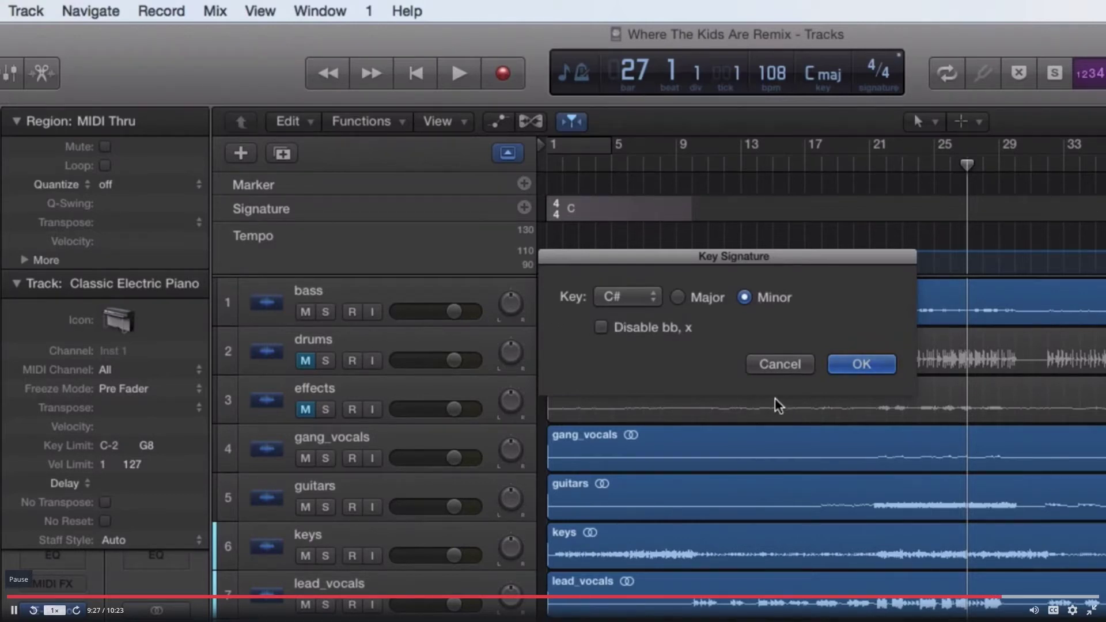
{"action": "left_click", "coordinate": [642, 299]}
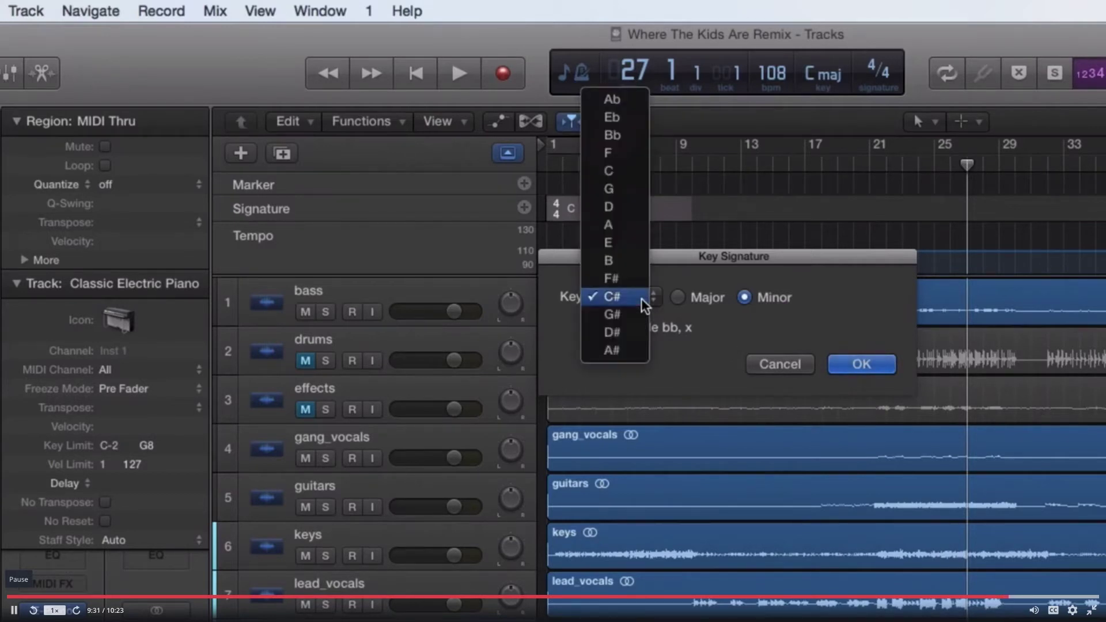
{"action": "left_click", "coordinate": [752, 323]}
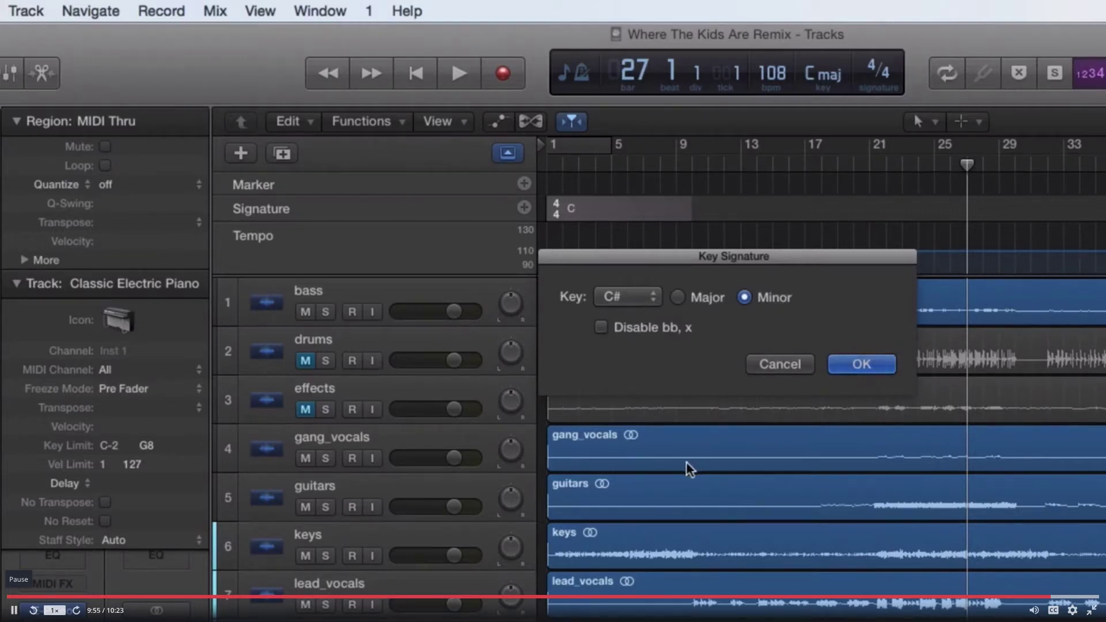
{"action": "left_click", "coordinate": [859, 368]}
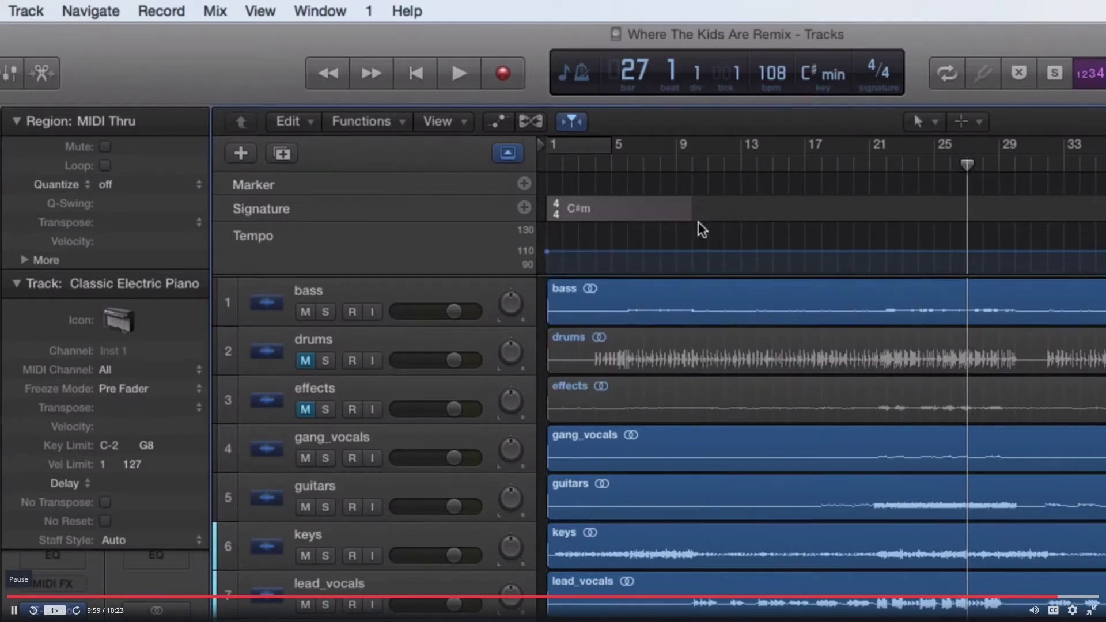
Step: Move the playhead back to bar 8
{"action": "left_click_drag", "start_coordinate": [964, 165], "coordinate": [661, 165]}
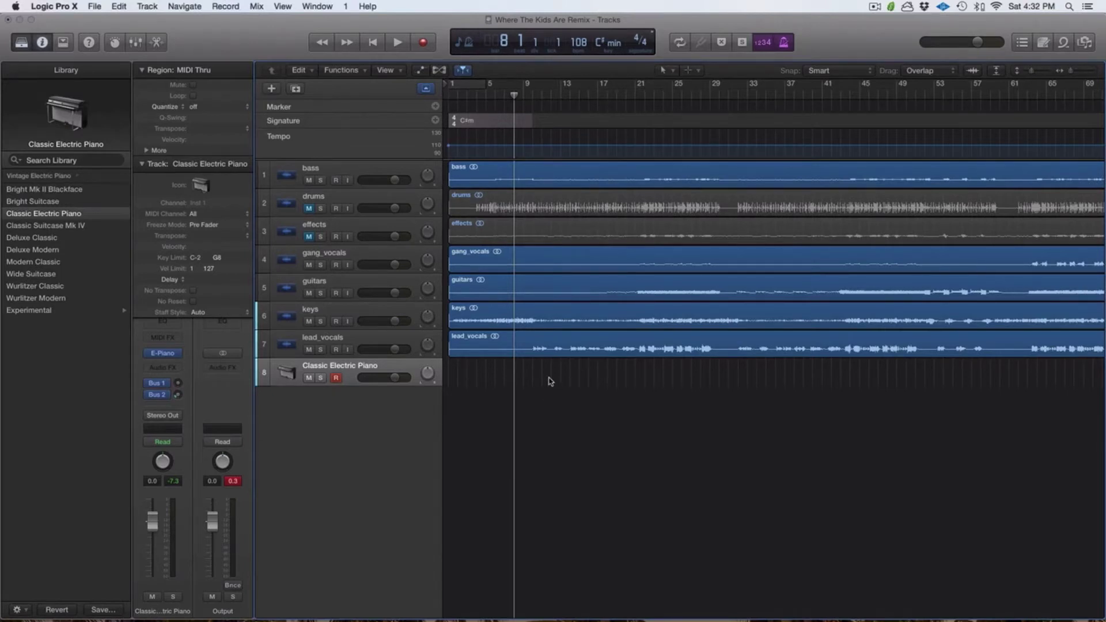
{"action": "key", "text": "super+Left"}
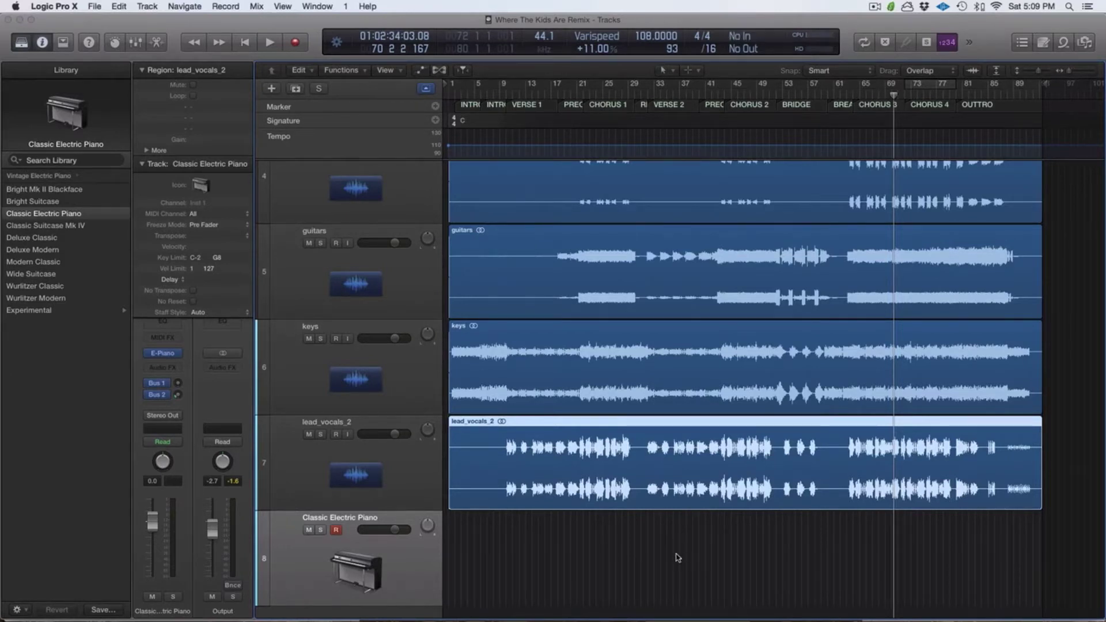
Step: Fit all the tracks in the Tracks area, enlarge their height slightly and show the note pads
{"action": "key", "text": "z"}
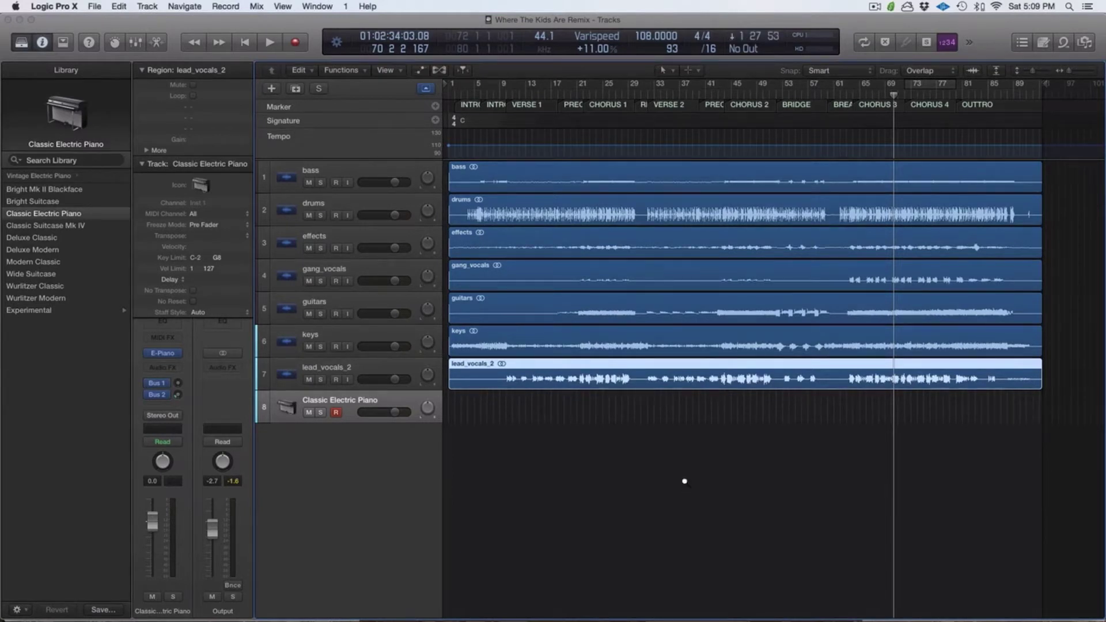
{"action": "key", "text": "super+Down"}
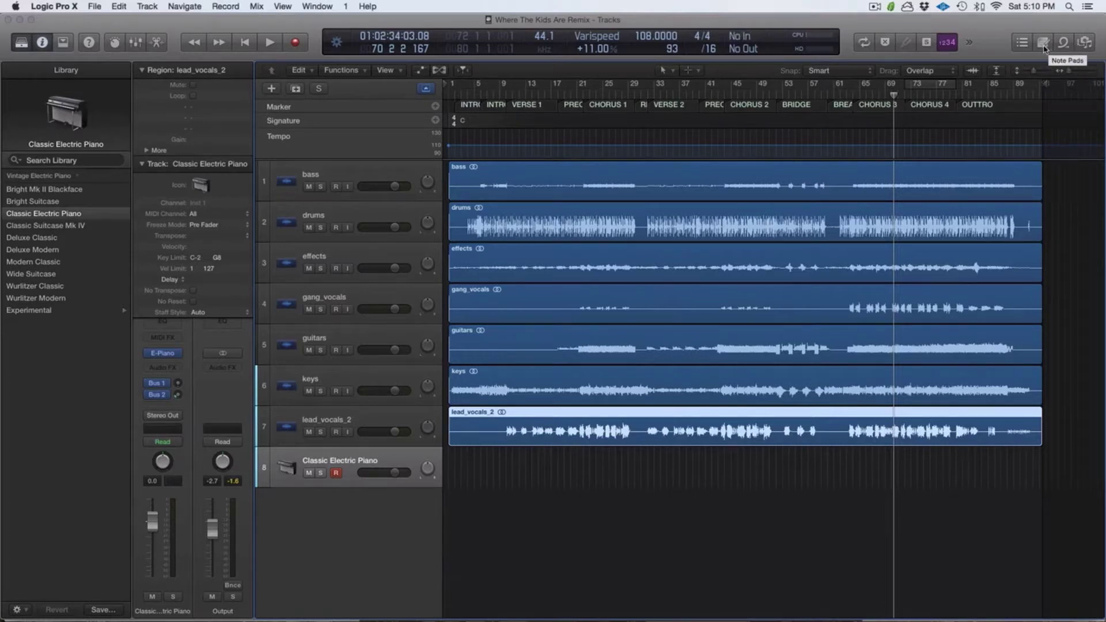
{"action": "left_click", "coordinate": [1044, 43]}
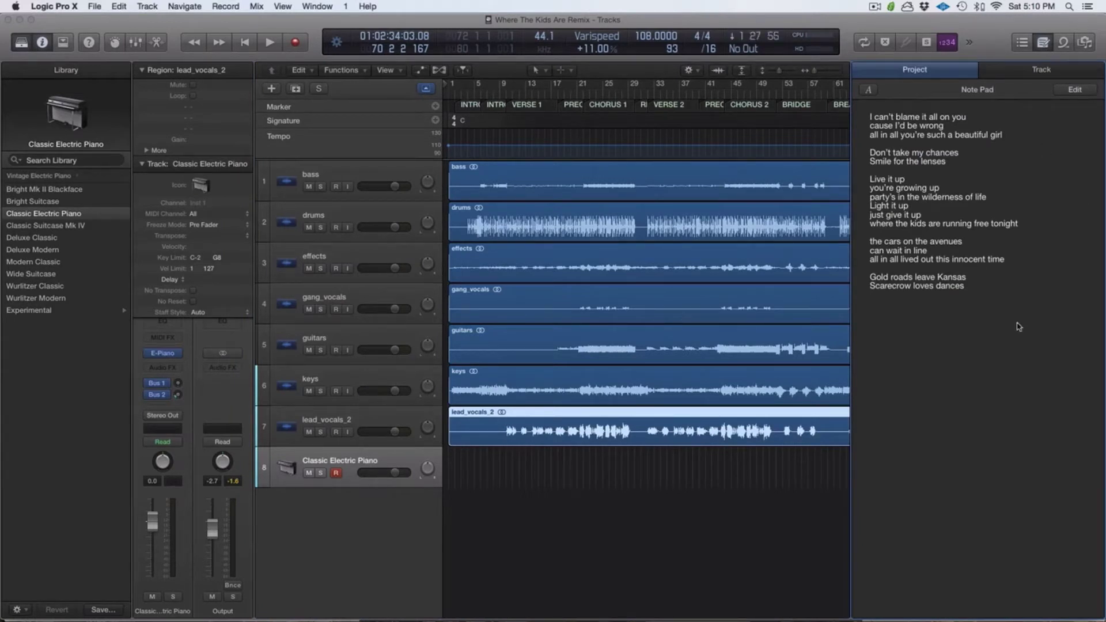
Step: Try adding the text "TYO" below the lyrics in the project note pad and delete it again
{"action": "left_click", "coordinate": [1019, 327]}
{"action": "type", "text": "TYO"}
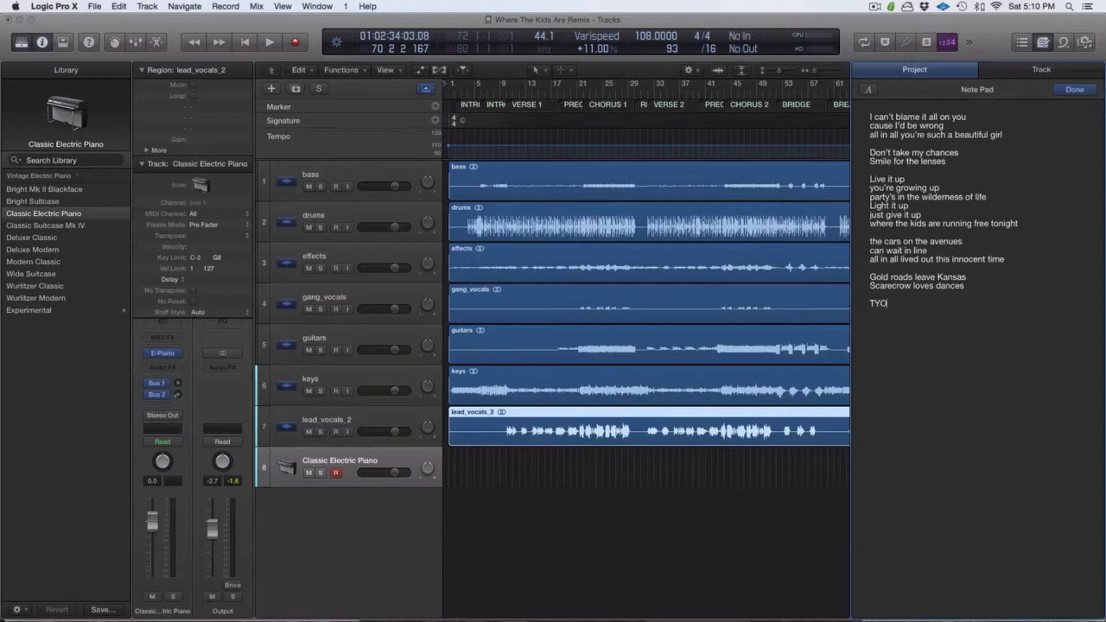
{"action": "key", "text": "BackSpace"}
{"action": "key", "text": "BackSpace"}
{"action": "key", "text": "BackSpace"}
{"action": "key", "text": "BackSpace"}
{"action": "type", "text": ","}
Step: View the track note pad with the keys track selected and return to the project notes
{"action": "left_click", "coordinate": [1044, 70]}
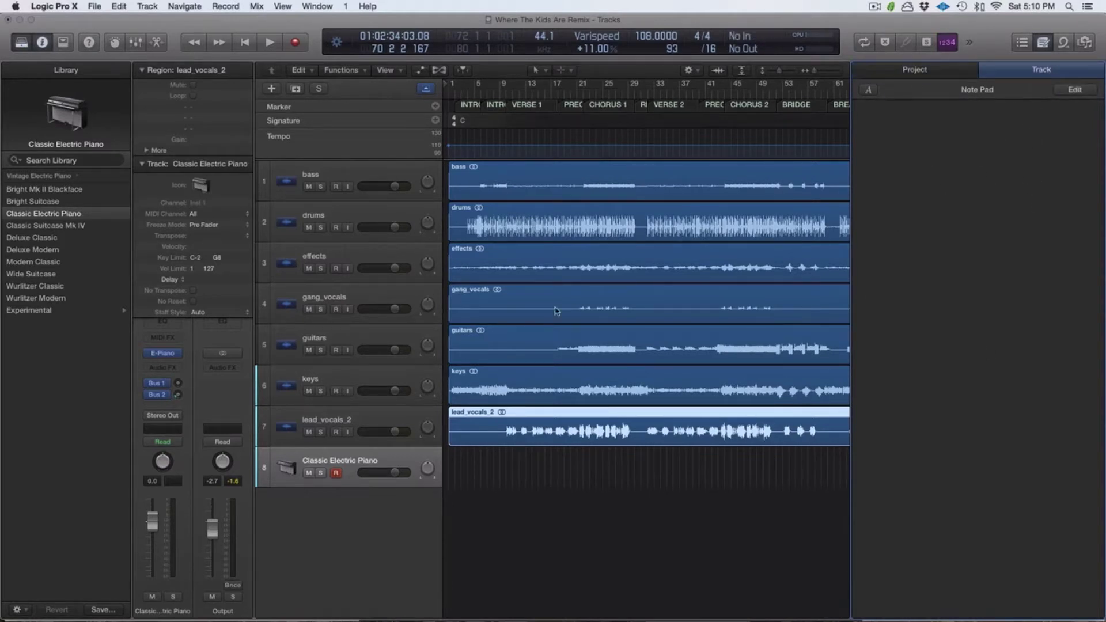
{"action": "left_click", "coordinate": [415, 381]}
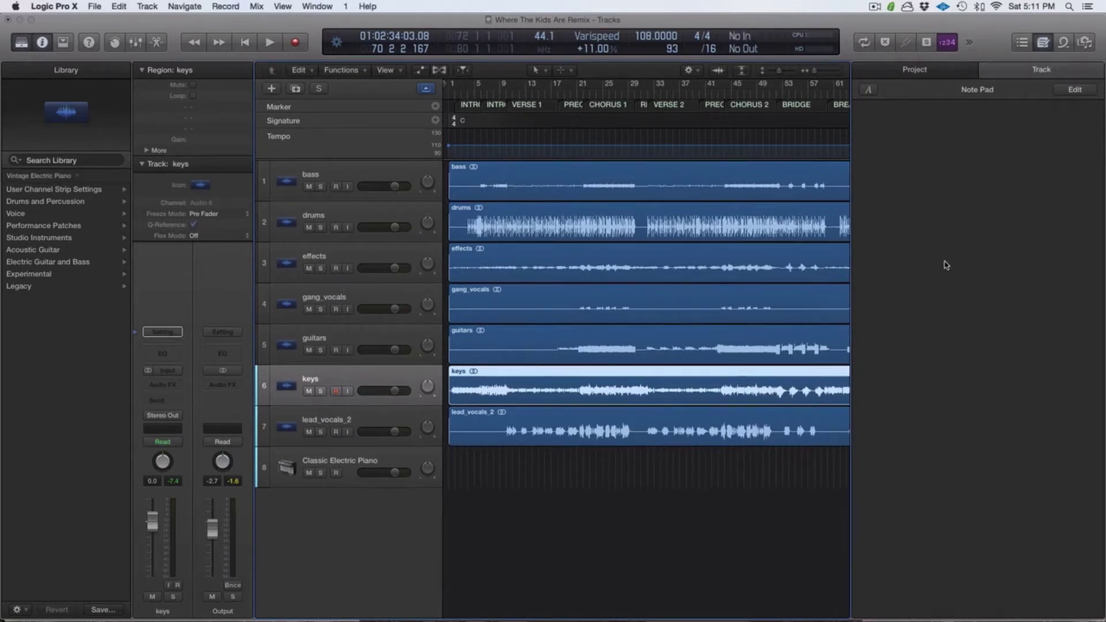
{"action": "left_click", "coordinate": [1049, 181]}
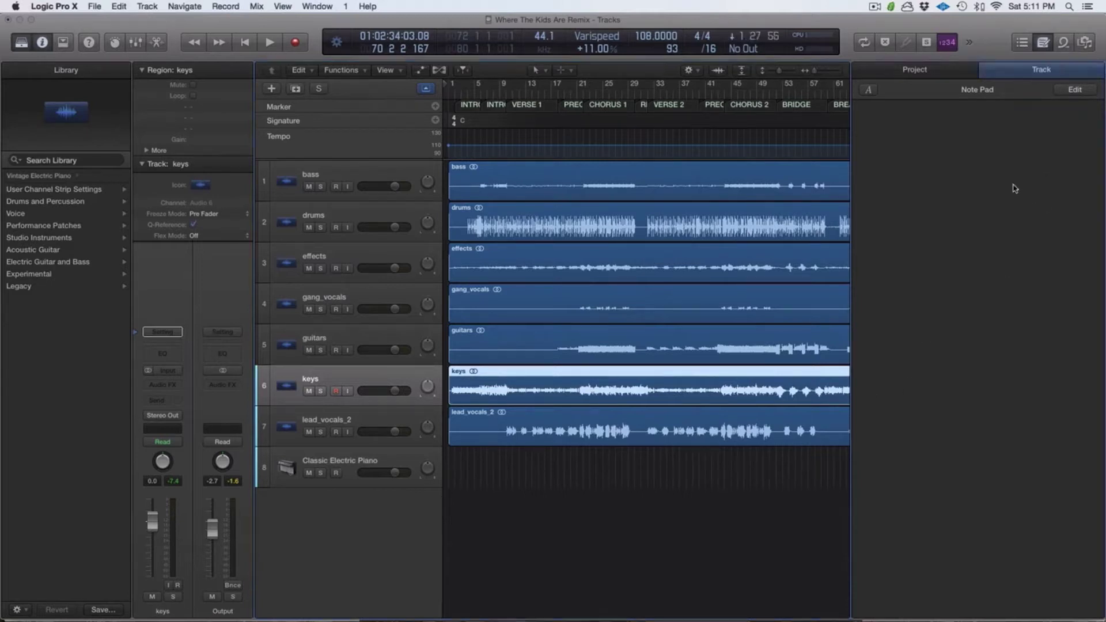
{"action": "left_click", "coordinate": [946, 76]}
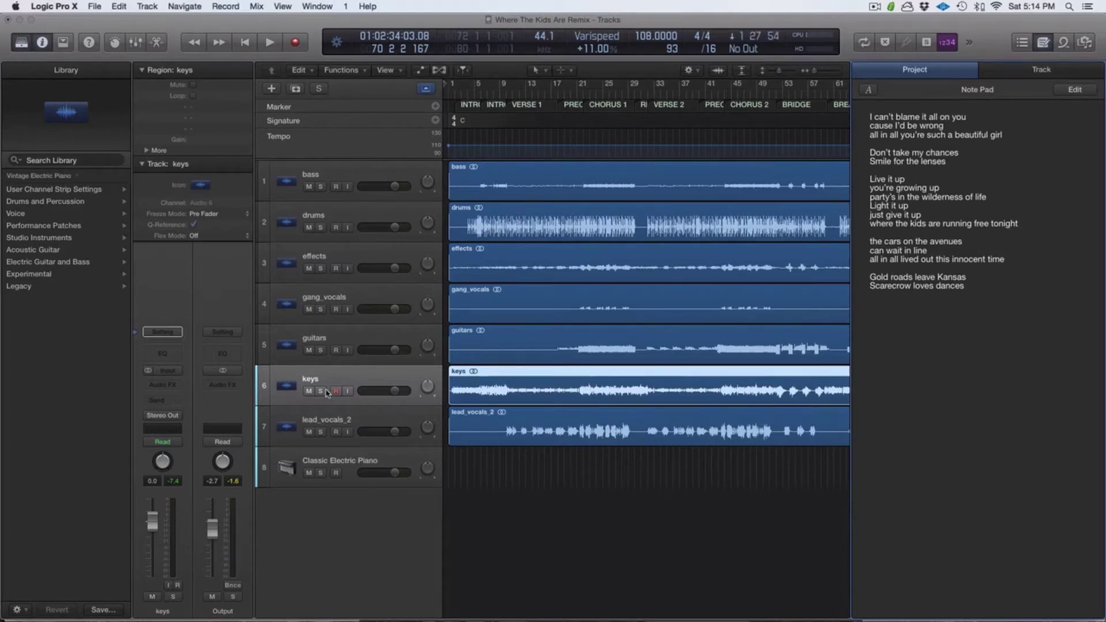
Step: Listen to the keys track soloed from the beginning of the project, stop playback and turn its solo off
{"action": "key", "text": "s"}
{"action": "key", "text": "Return"}
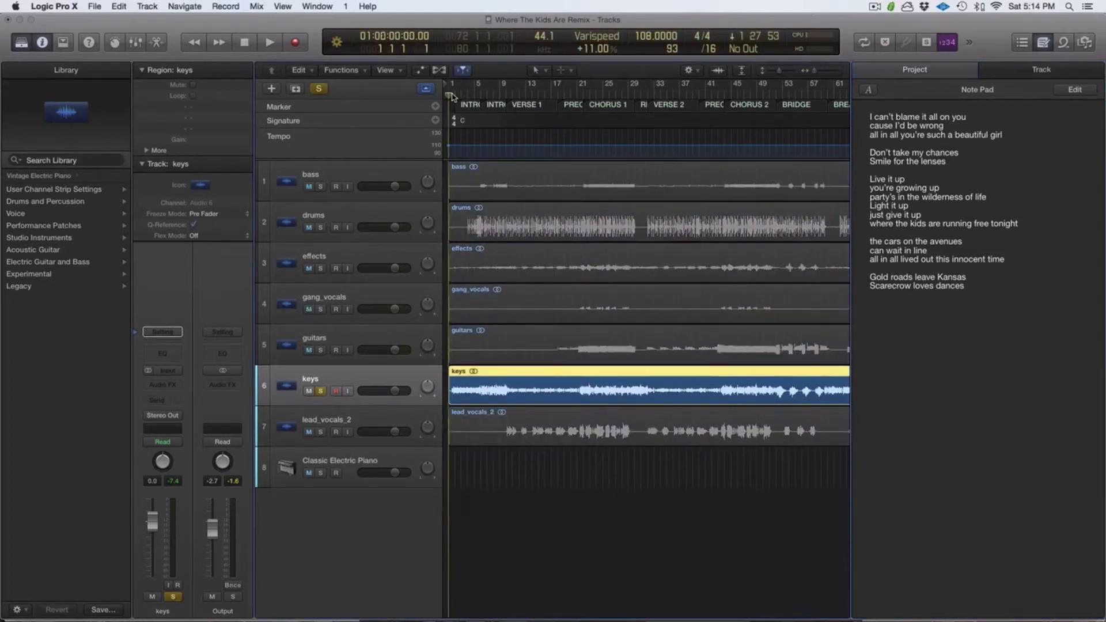
{"action": "key", "text": "space"}
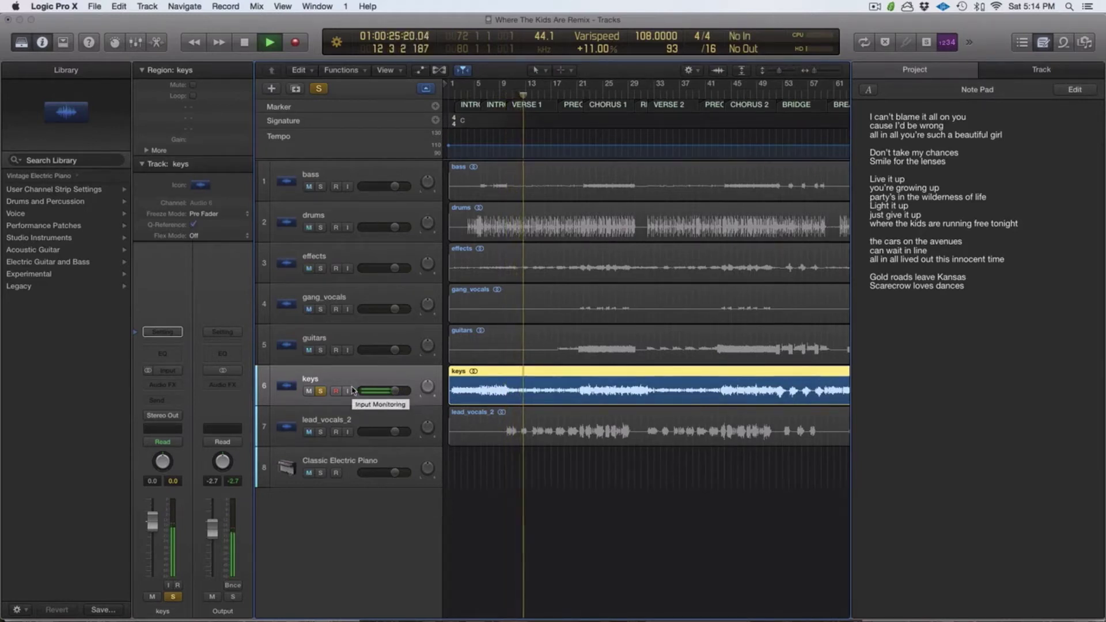
{"action": "key", "text": "space"}
{"action": "left_click", "coordinate": [321, 394]}
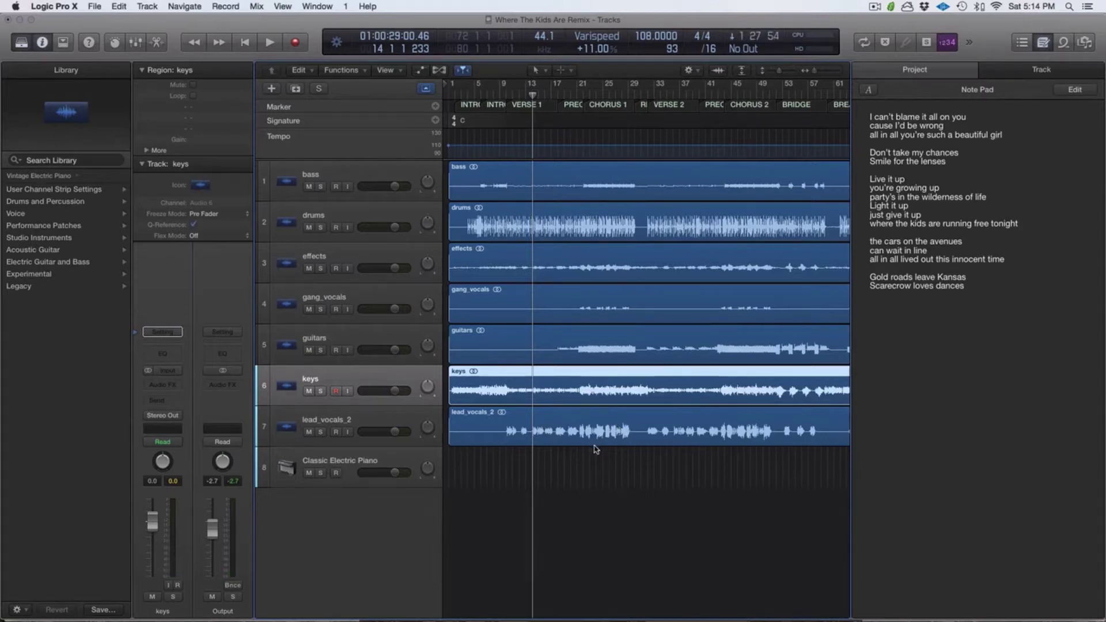
{"action": "scroll", "coordinate": [596, 450], "scroll_direction": "down", "scroll_amount": 3}
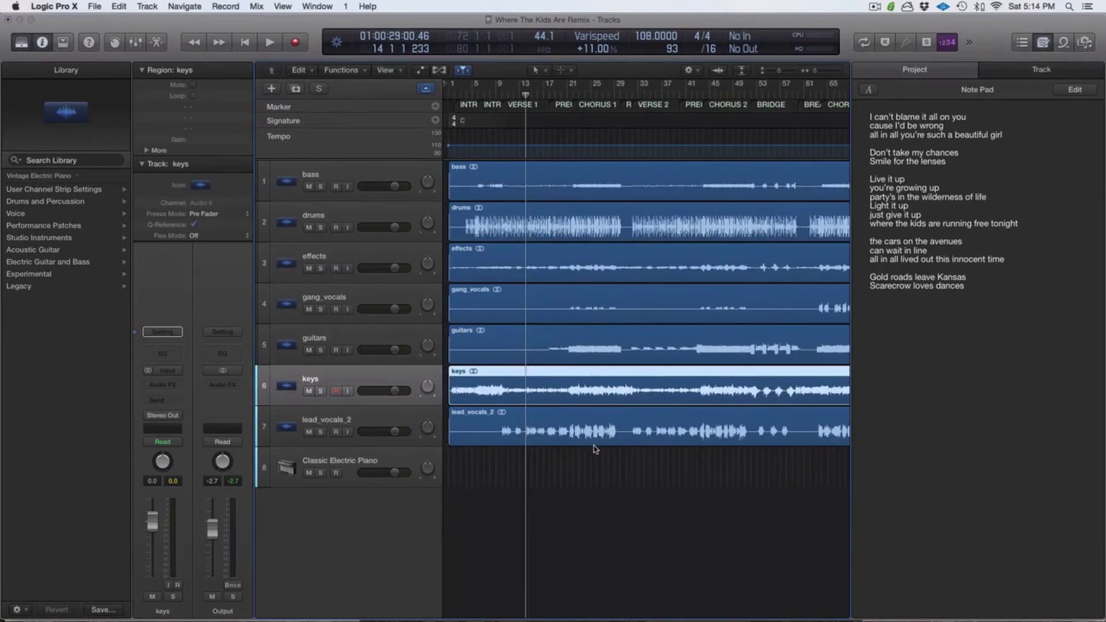
{"action": "scroll", "coordinate": [596, 450], "scroll_direction": "down", "scroll_amount": 3}
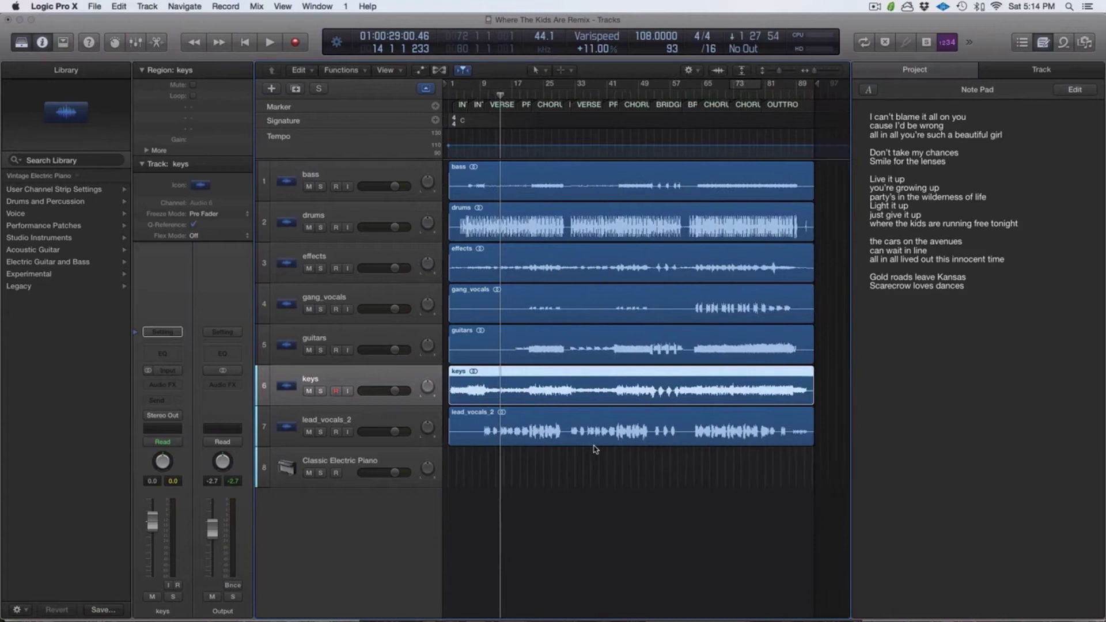
{"action": "scroll", "coordinate": [596, 450], "scroll_direction": "up", "scroll_amount": 1}
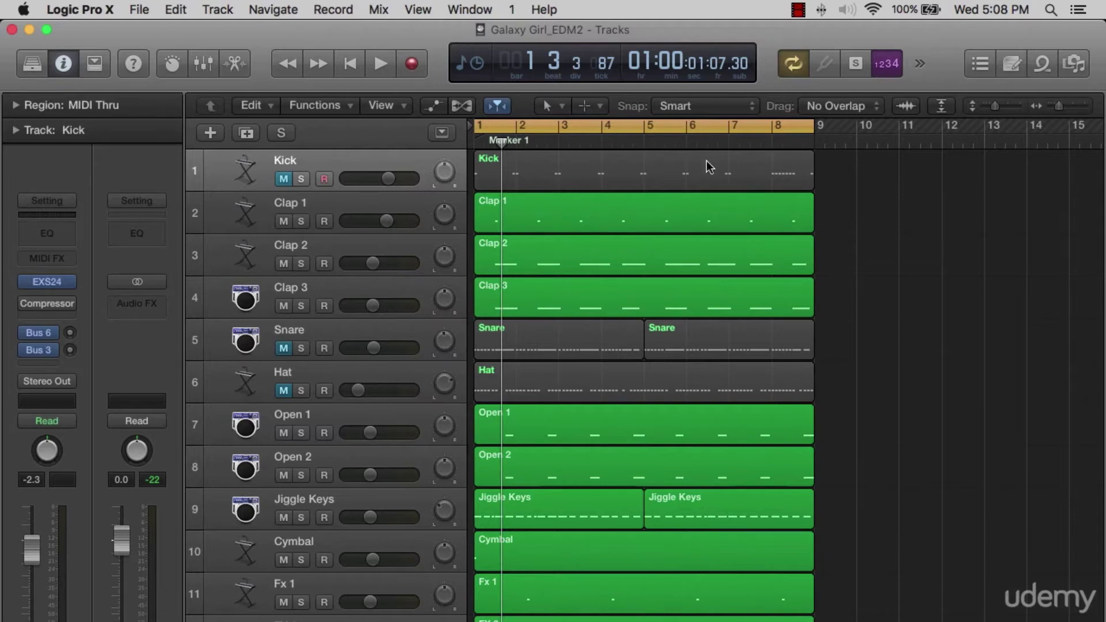
Step: Examine the track list of the Galaxy Girl_EDM2 project from the Kick track down to the Talent Chords tracks
{"action": "scroll", "coordinate": [714, 354], "scroll_direction": "down", "scroll_amount": 15}
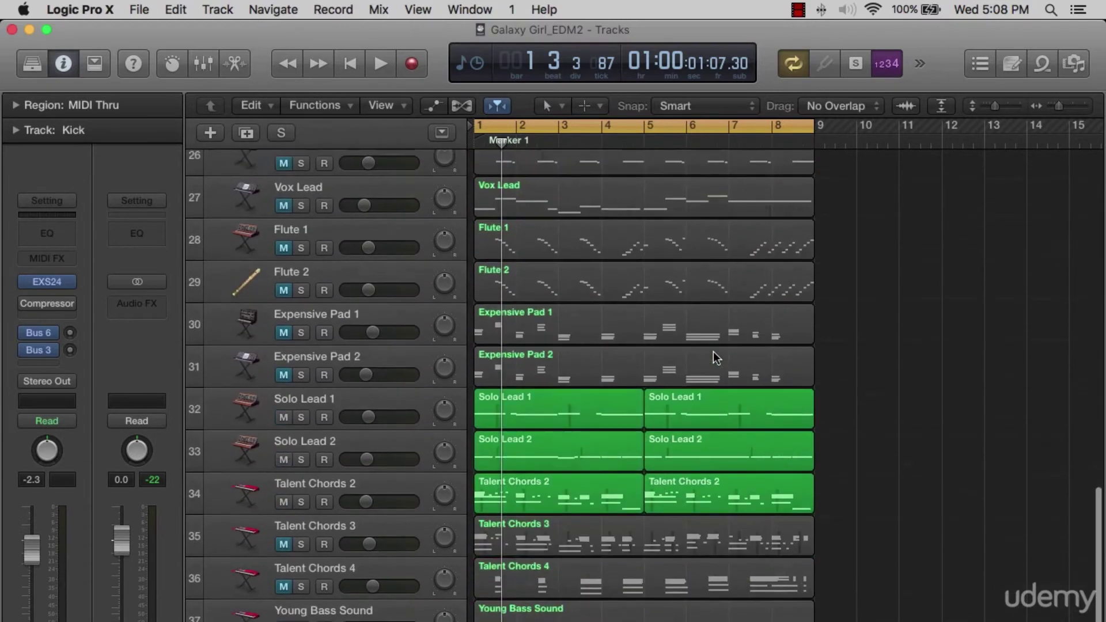
{"action": "scroll", "coordinate": [715, 354], "scroll_direction": "up", "scroll_amount": 12}
{"action": "scroll", "coordinate": [714, 351], "scroll_direction": "up", "scroll_amount": 4}
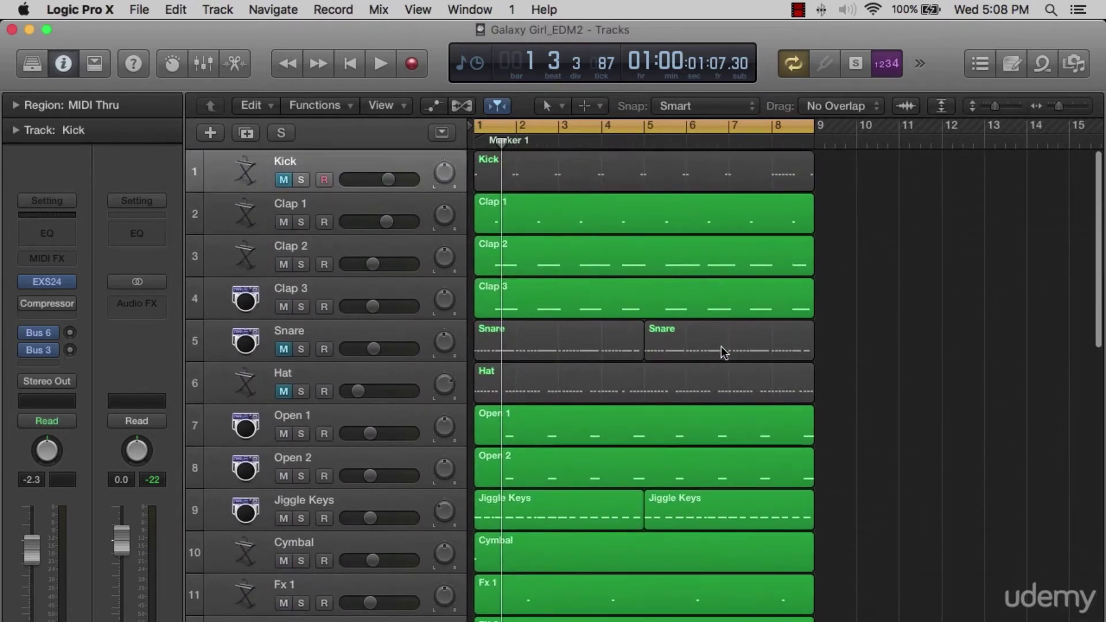
{"action": "scroll", "coordinate": [220, 203], "scroll_direction": "down", "scroll_amount": 15}
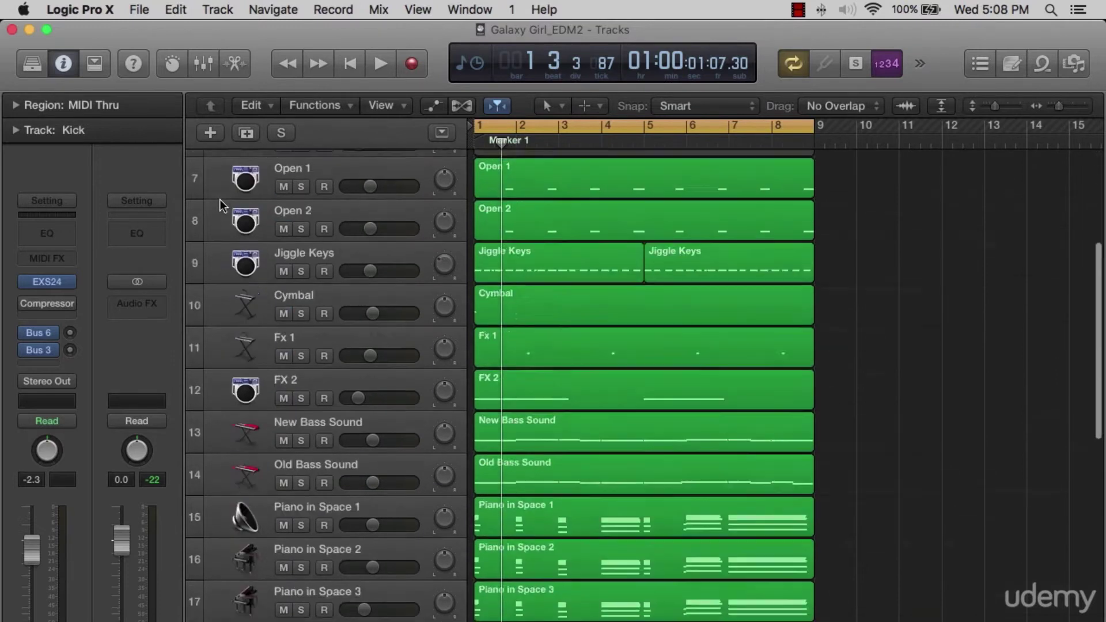
{"action": "scroll", "coordinate": [220, 206], "scroll_direction": "up", "scroll_amount": 15}
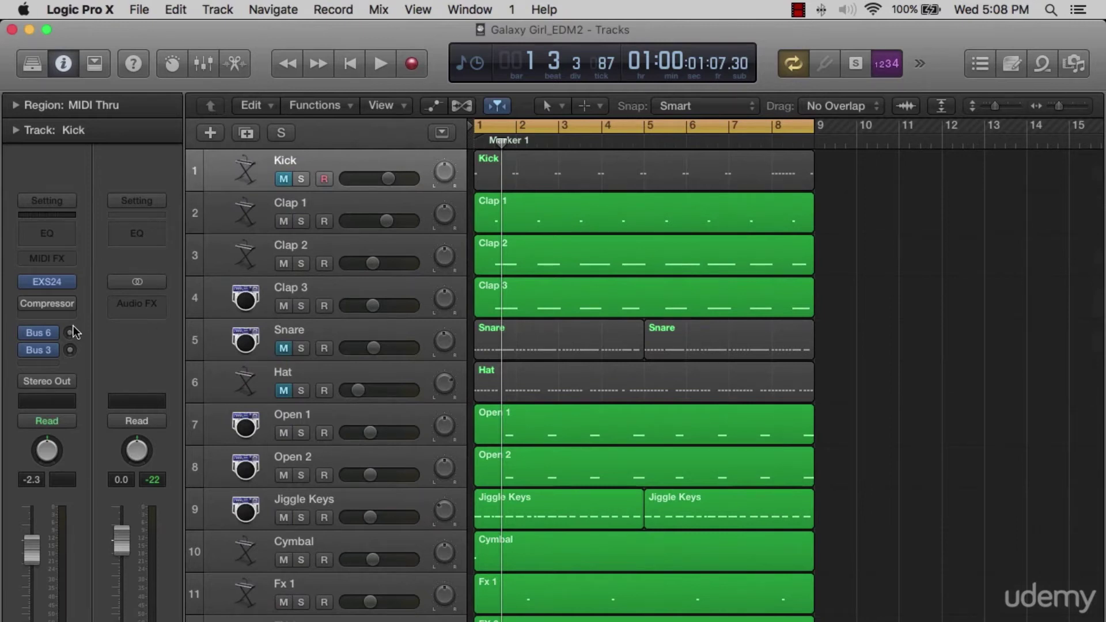
{"action": "scroll", "coordinate": [216, 347], "scroll_direction": "down", "scroll_amount": 14}
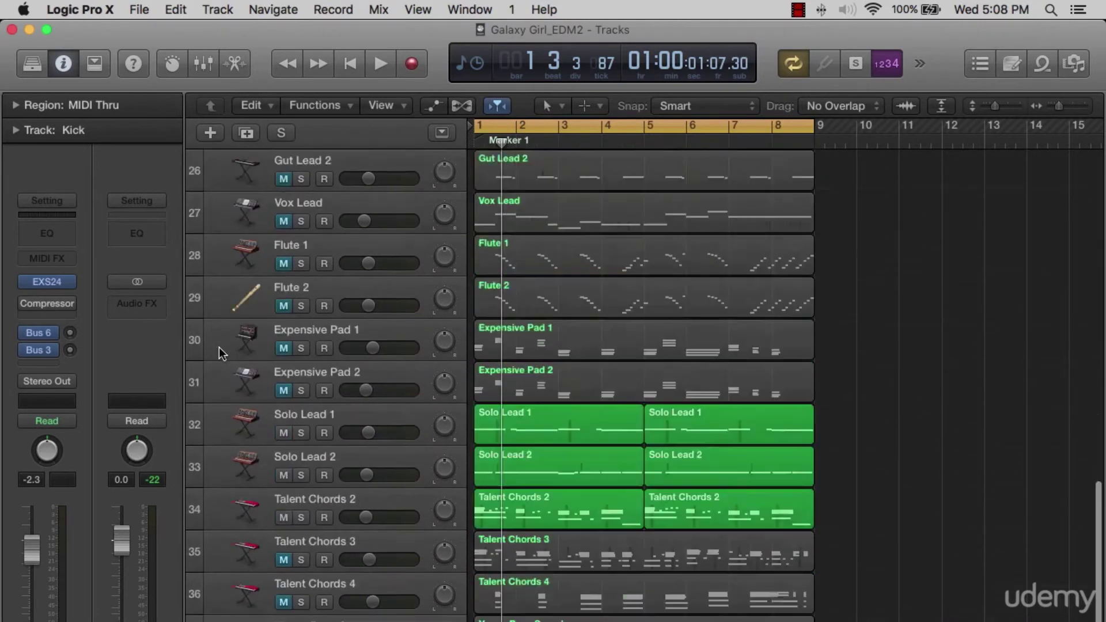
{"action": "scroll", "coordinate": [503, 385], "scroll_direction": "up", "scroll_amount": 15}
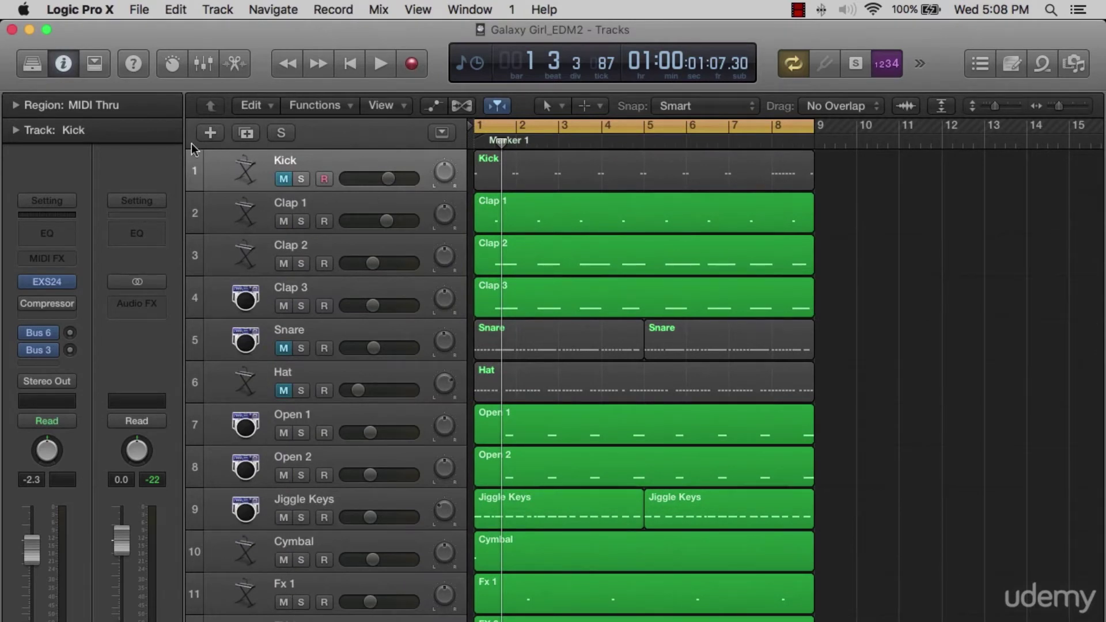
Step: Find the export option that saves all tracks as audio files
{"action": "left_click", "coordinate": [139, 9]}
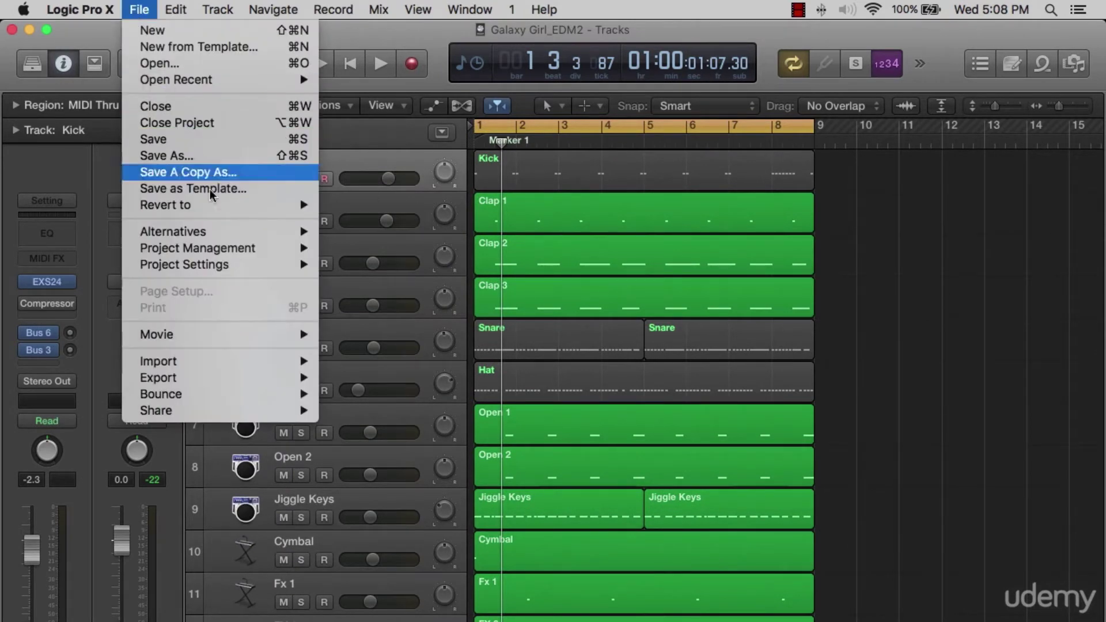
{"action": "mouse_move", "coordinate": [213, 380]}
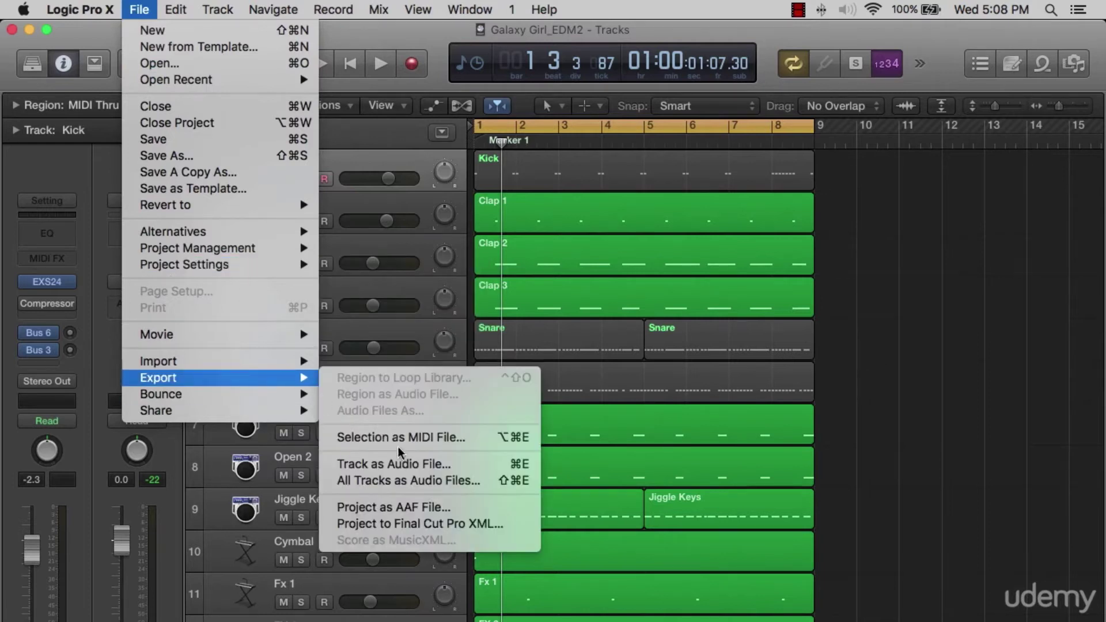
{"action": "left_click", "coordinate": [430, 482]}
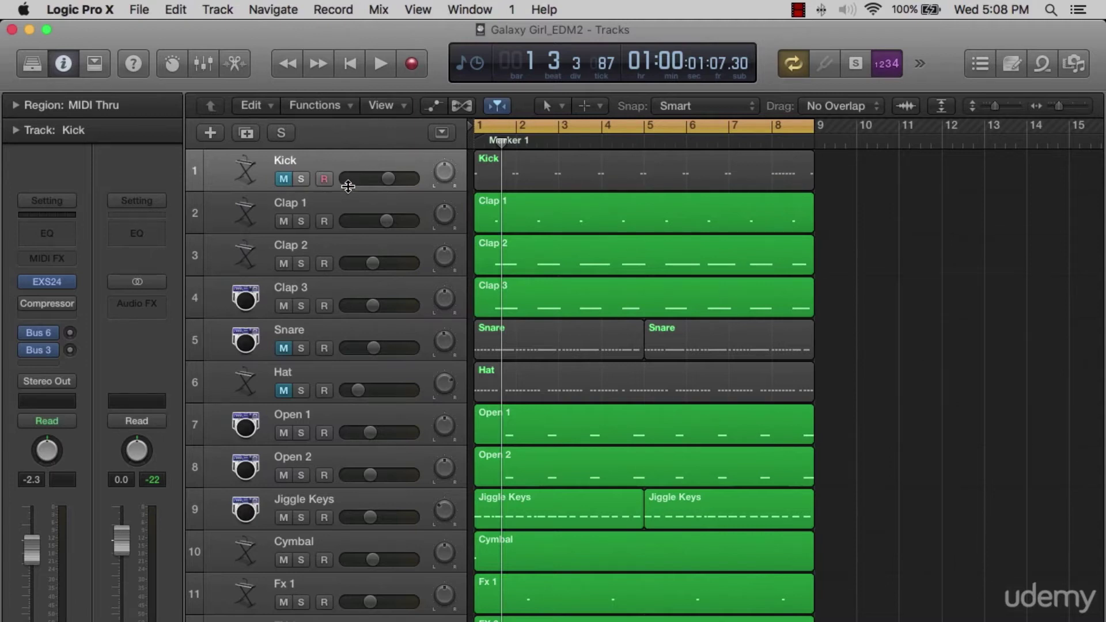
{"action": "scroll", "coordinate": [355, 337], "scroll_direction": "down", "scroll_amount": 7}
{"action": "scroll", "coordinate": [351, 336], "scroll_direction": "up", "scroll_amount": 5}
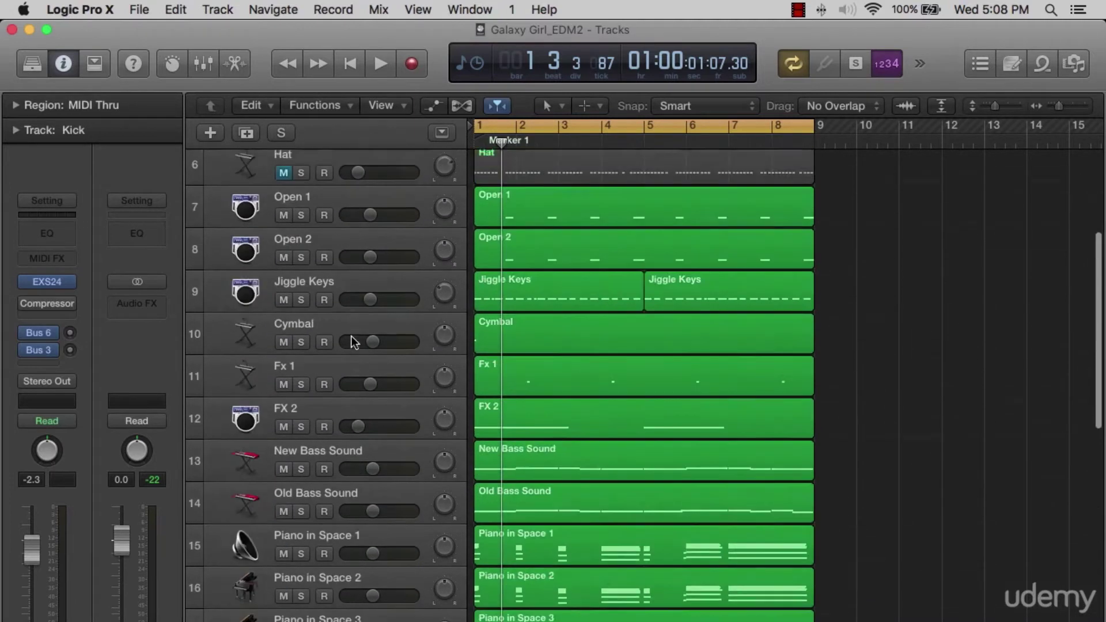
{"action": "scroll", "coordinate": [495, 303], "scroll_direction": "up", "scroll_amount": 3}
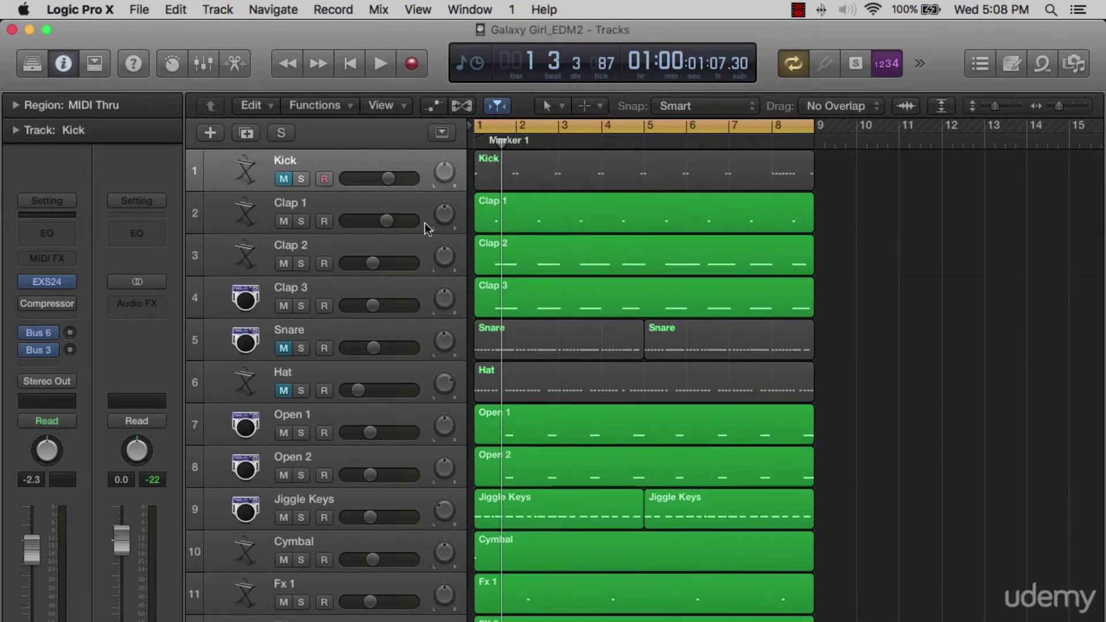
{"action": "scroll", "coordinate": [510, 226], "scroll_direction": "right", "scroll_amount": 10}
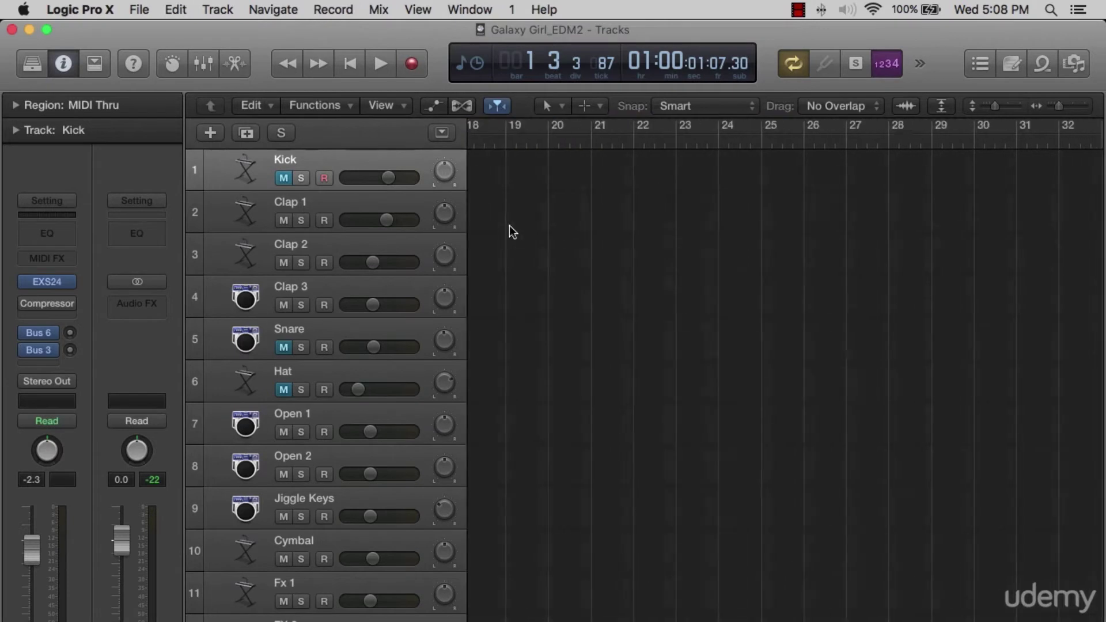
Step: Find the end-of-project marker past bar 128 and move it back to bar 11, just after the regions end
{"action": "scroll", "coordinate": [509, 226], "scroll_direction": "right", "scroll_amount": 15}
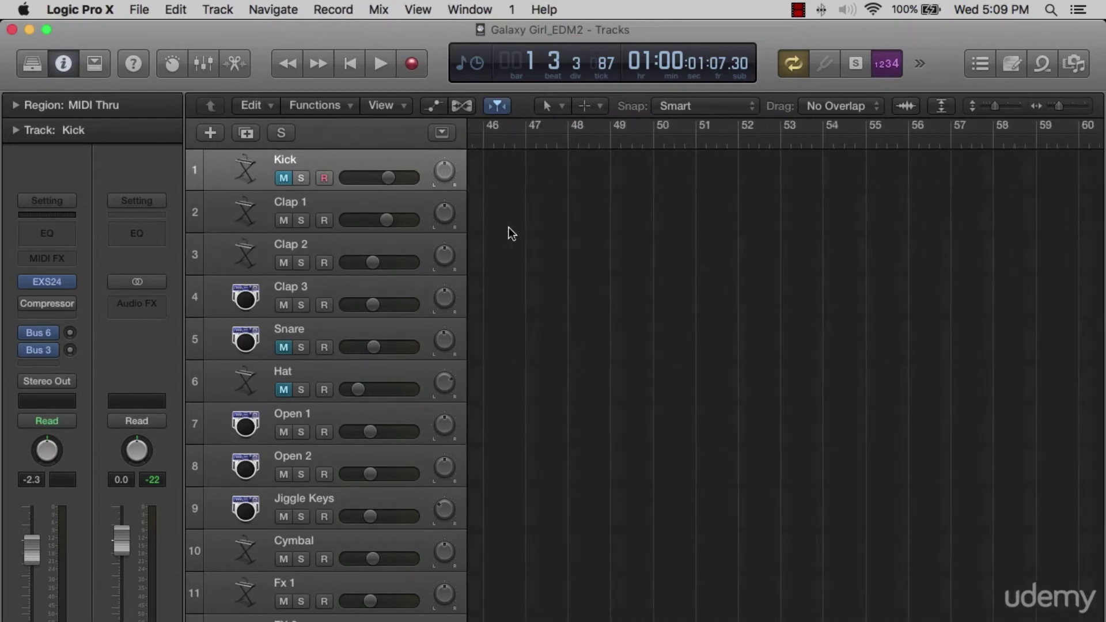
{"action": "scroll", "coordinate": [510, 227], "scroll_direction": "left", "scroll_amount": 20}
{"action": "scroll", "coordinate": [509, 227], "scroll_direction": "right", "scroll_amount": 8}
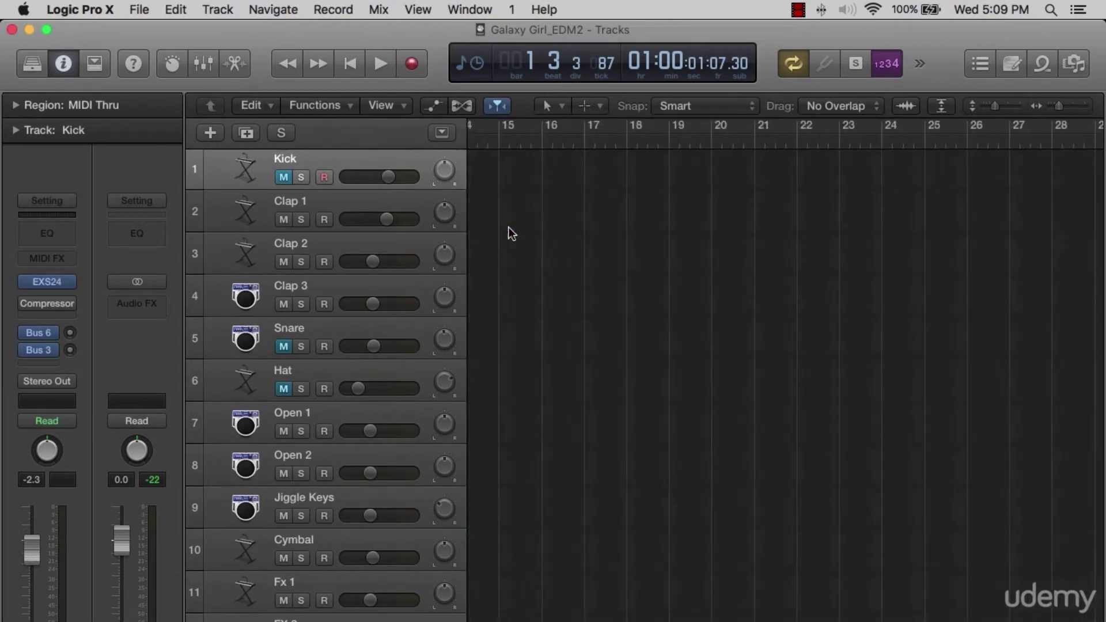
{"action": "scroll", "coordinate": [509, 227], "scroll_direction": "left", "scroll_amount": 8}
{"action": "scroll", "coordinate": [509, 227], "scroll_direction": "right", "scroll_amount": 15}
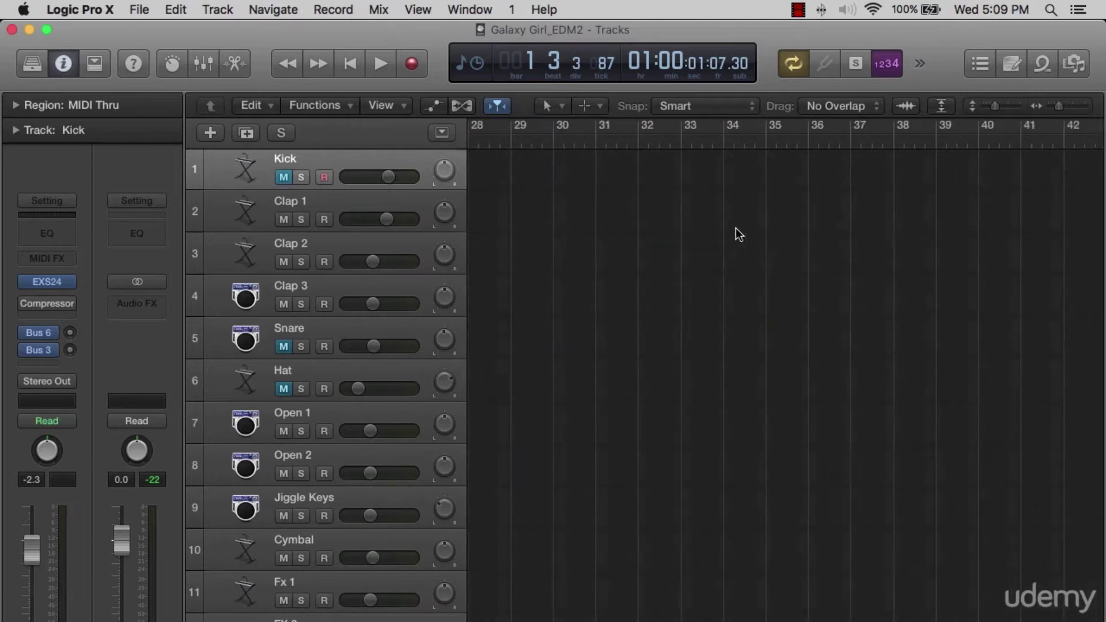
{"action": "scroll", "coordinate": [739, 234], "scroll_direction": "right", "scroll_amount": 20}
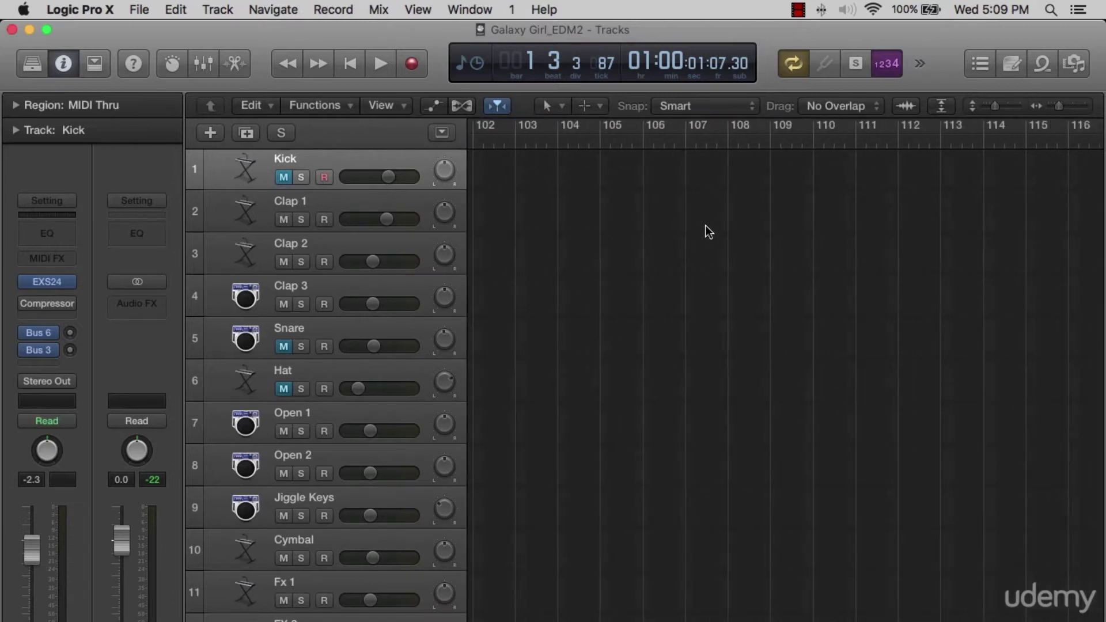
{"action": "scroll", "coordinate": [705, 224], "scroll_direction": "right", "scroll_amount": 6}
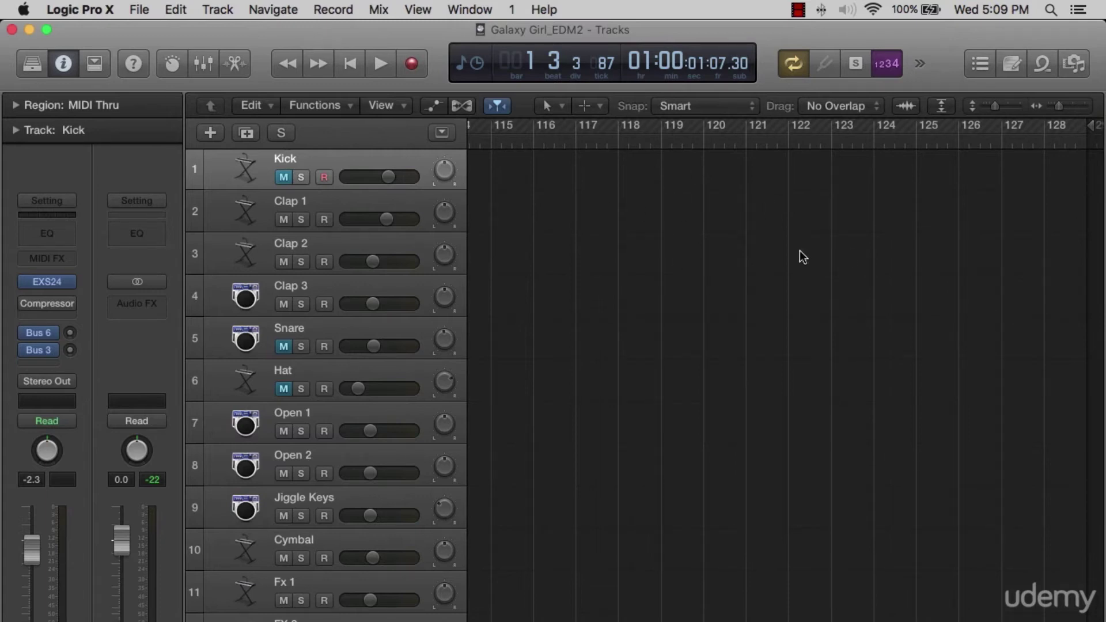
{"action": "scroll", "coordinate": [569, 210], "scroll_direction": "left", "scroll_amount": 20}
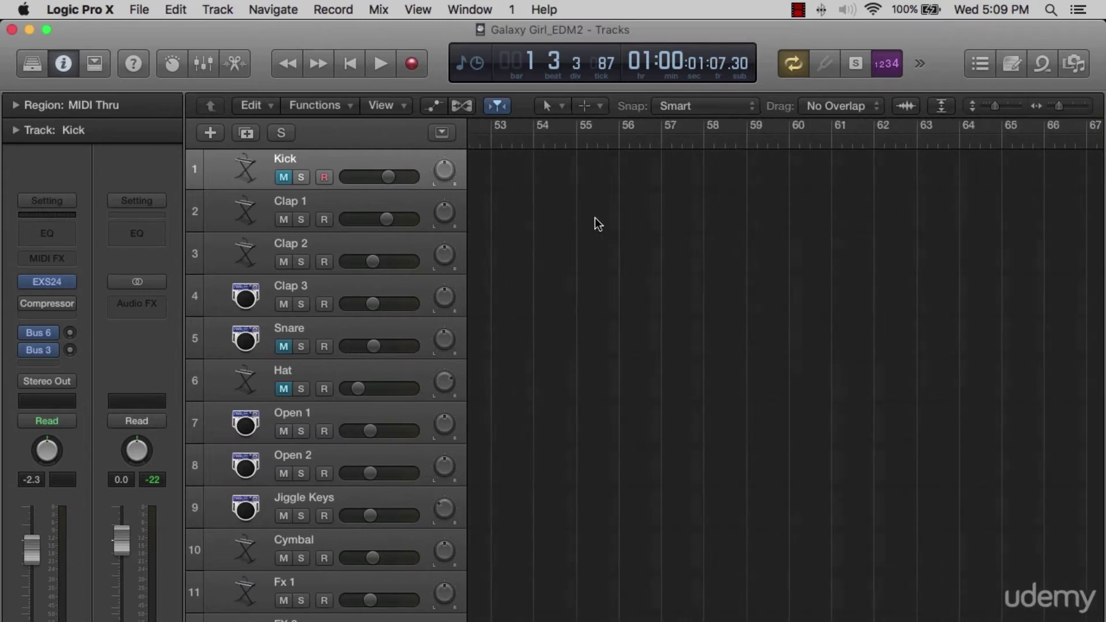
{"action": "scroll", "coordinate": [588, 225], "scroll_direction": "left", "scroll_amount": 8}
{"action": "scroll", "coordinate": [587, 221], "scroll_direction": "right", "scroll_amount": 15}
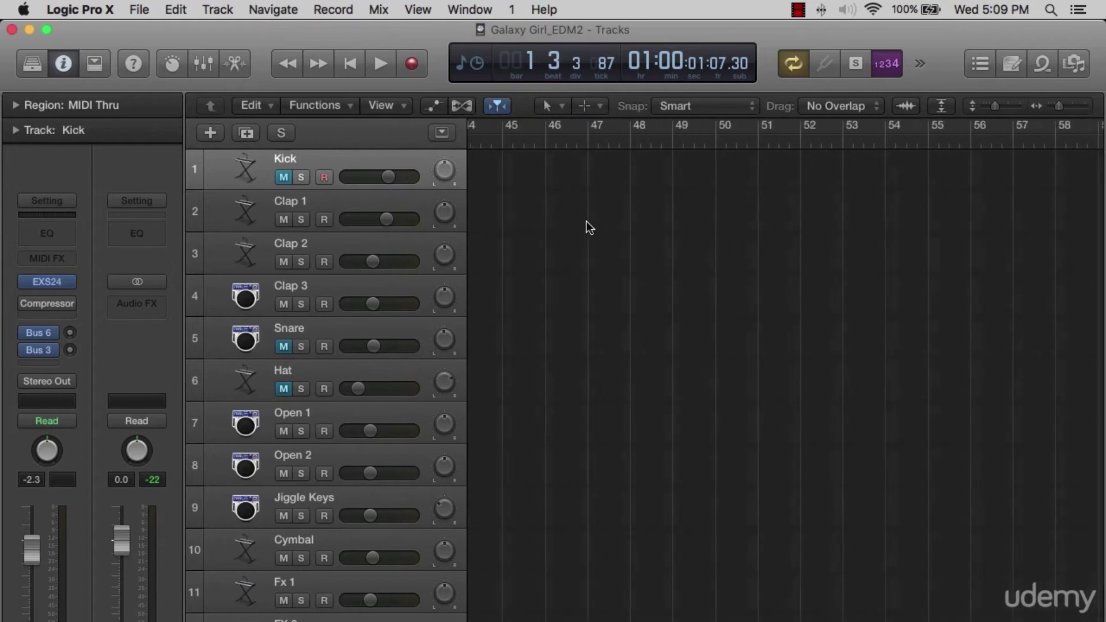
{"action": "scroll", "coordinate": [736, 192], "scroll_direction": "right", "scroll_amount": 10}
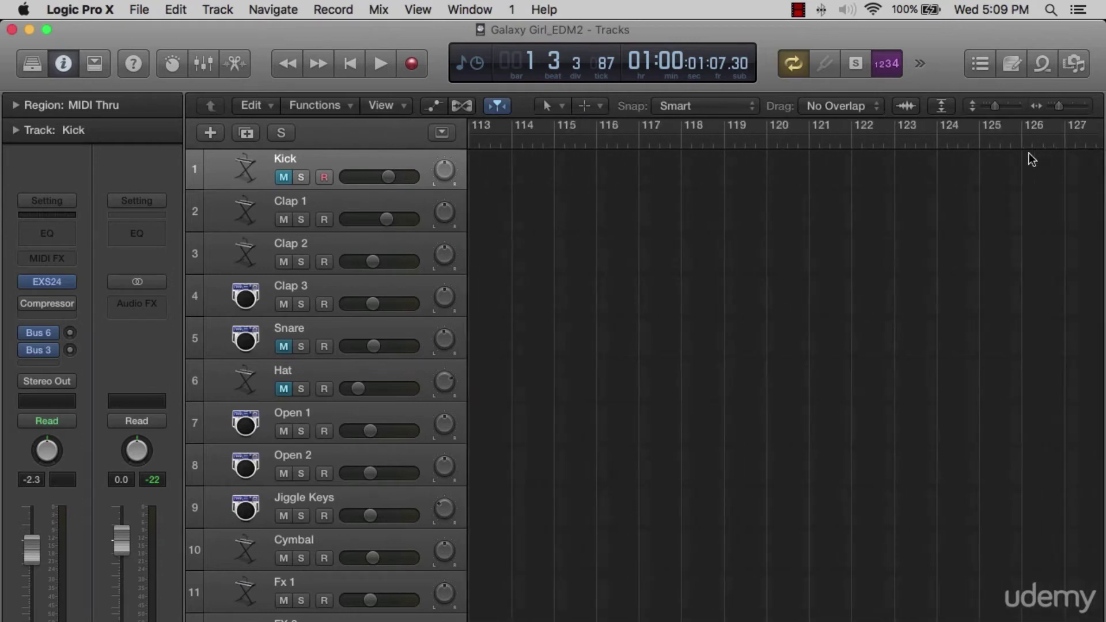
{"action": "mouse_move", "coordinate": [1088, 125]}
{"action": "left_mouse_down"}
{"action": "mouse_move", "coordinate": [399, 149]}
{"action": "mouse_move", "coordinate": [859, 163]}
{"action": "mouse_move", "coordinate": [905, 128]}
{"action": "left_mouse_up"}
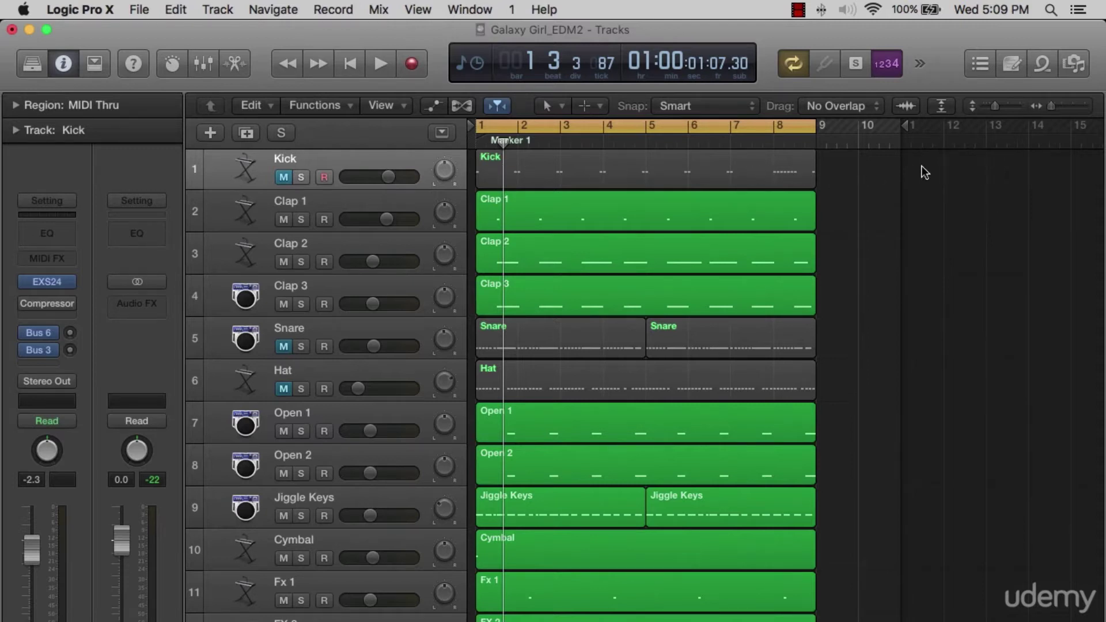
{"action": "mouse_move", "coordinate": [904, 125]}
{"action": "left_mouse_down"}
{"action": "mouse_move", "coordinate": [1021, 138]}
{"action": "mouse_move", "coordinate": [788, 152]}
{"action": "mouse_move", "coordinate": [1005, 167]}
{"action": "mouse_move", "coordinate": [655, 160]}
{"action": "mouse_move", "coordinate": [988, 154]}
{"action": "mouse_move", "coordinate": [911, 164]}
{"action": "left_mouse_up"}
{"action": "scroll", "coordinate": [815, 189], "scroll_direction": "up", "scroll_amount": 1}
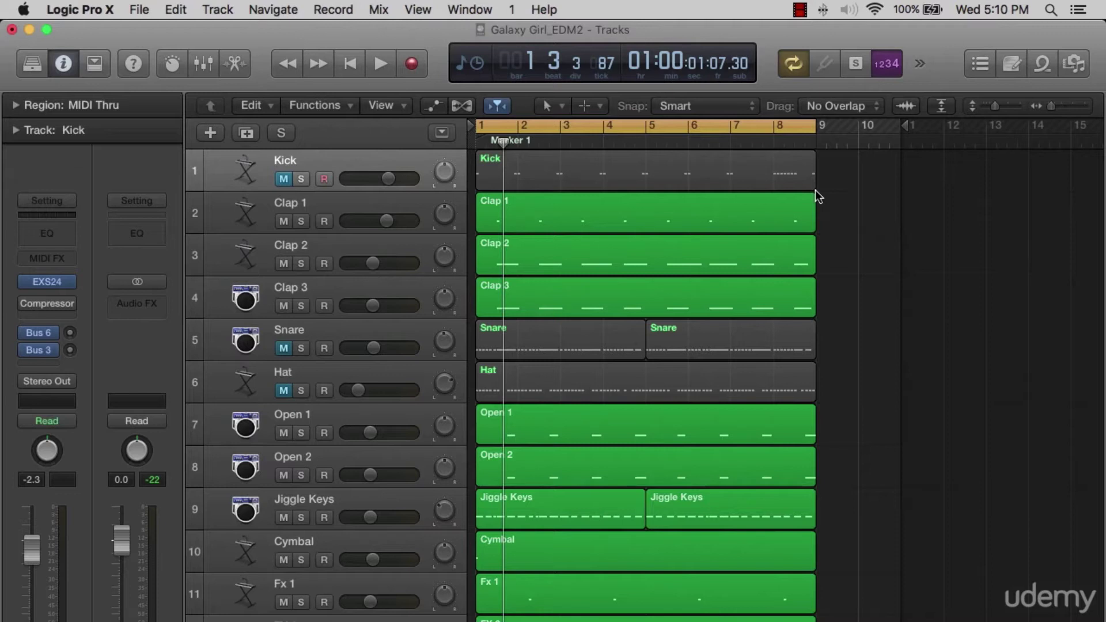
Step: Solo the Kick track and raise its volume to 0.4 dB during playback, and stop playback
{"action": "left_click", "coordinate": [301, 180]}
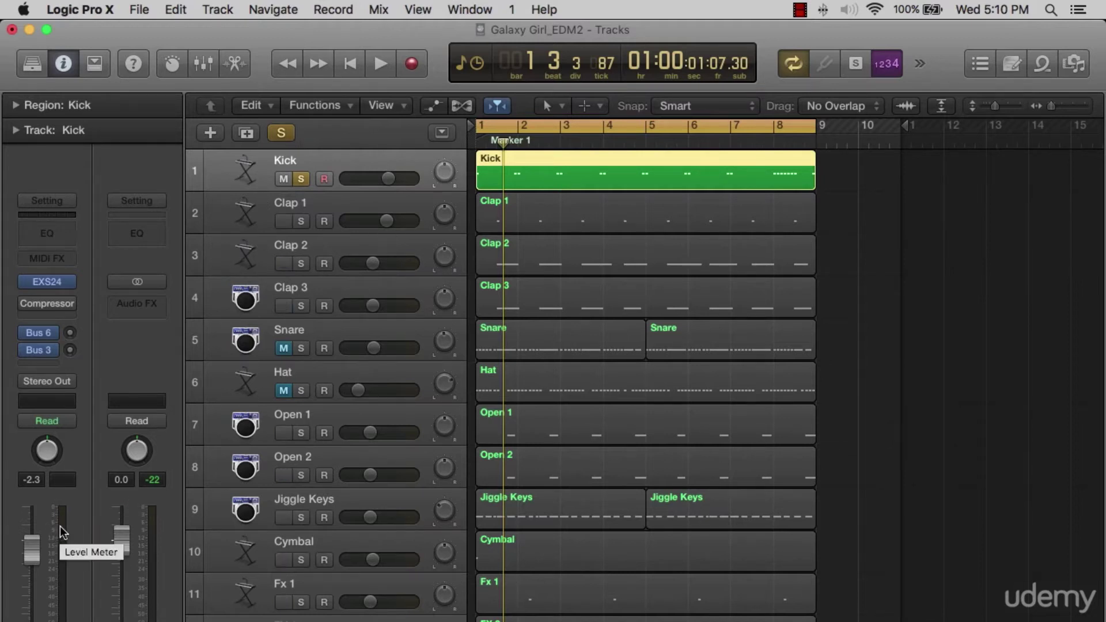
{"action": "key", "text": "space"}
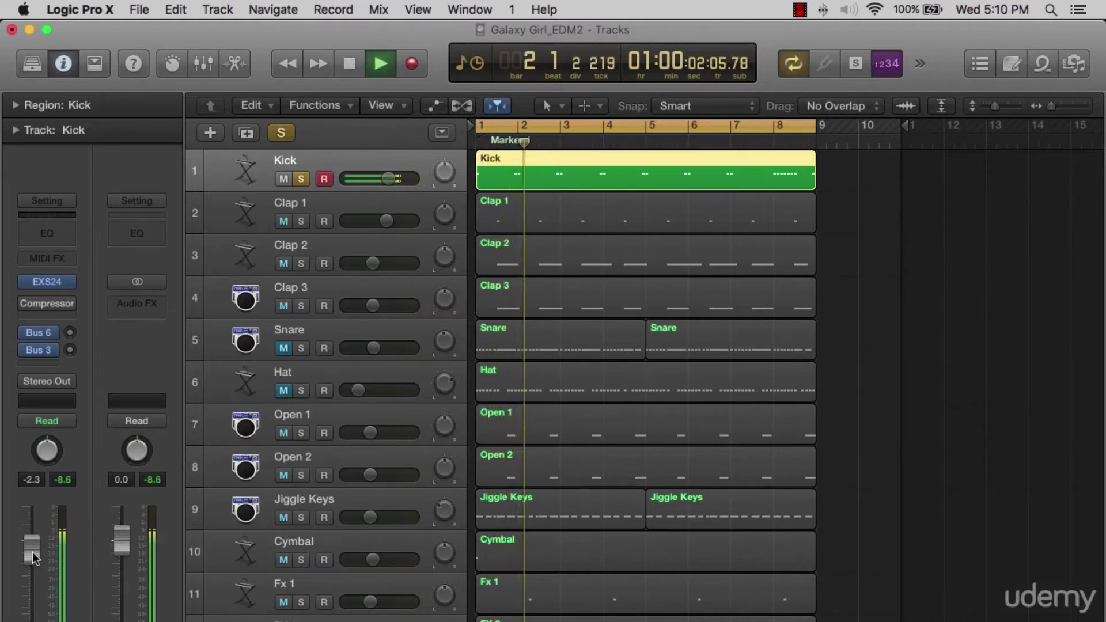
{"action": "left_click_drag", "start_coordinate": [32, 552], "coordinate": [32, 541]}
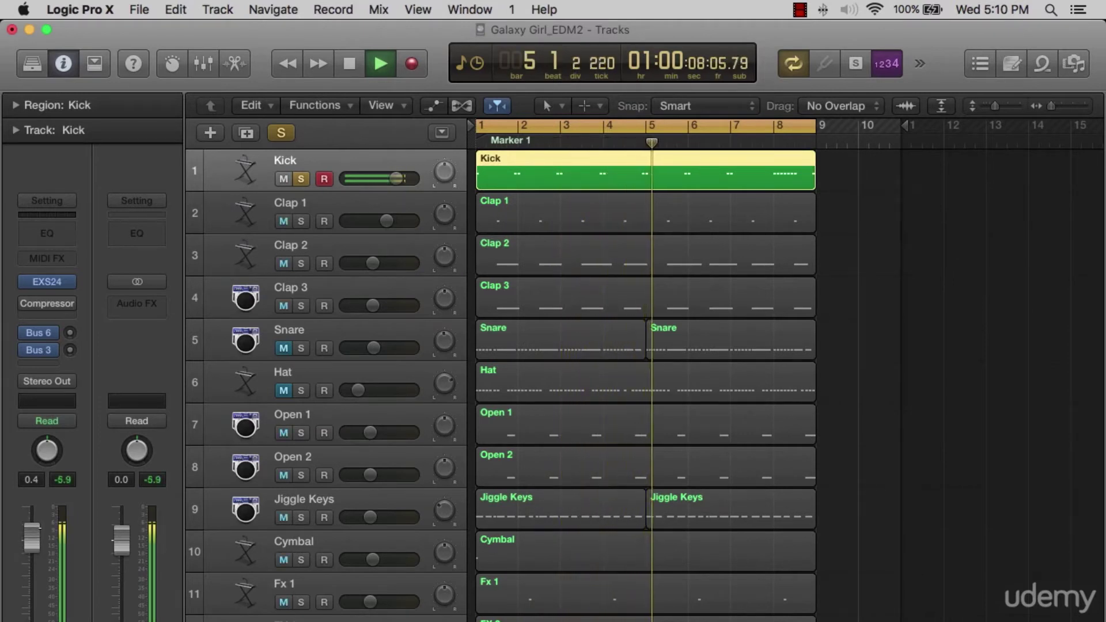
{"action": "key", "text": "space"}
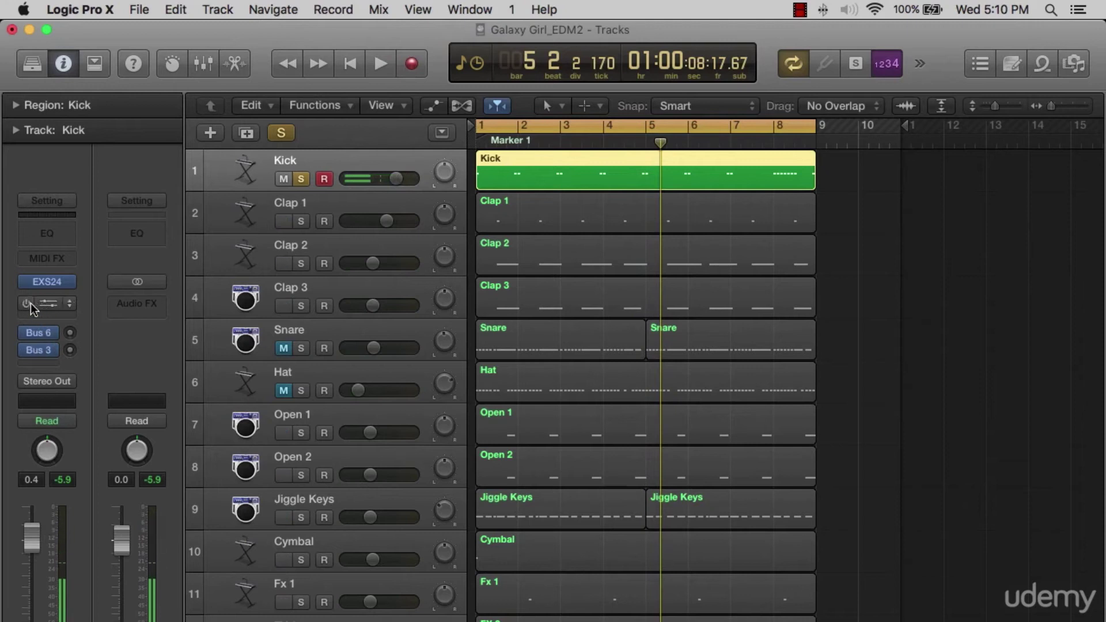
Step: Audition the kick from the beginning with its Compressor enabled, and bypass the Compressor again
{"action": "left_click", "coordinate": [28, 304]}
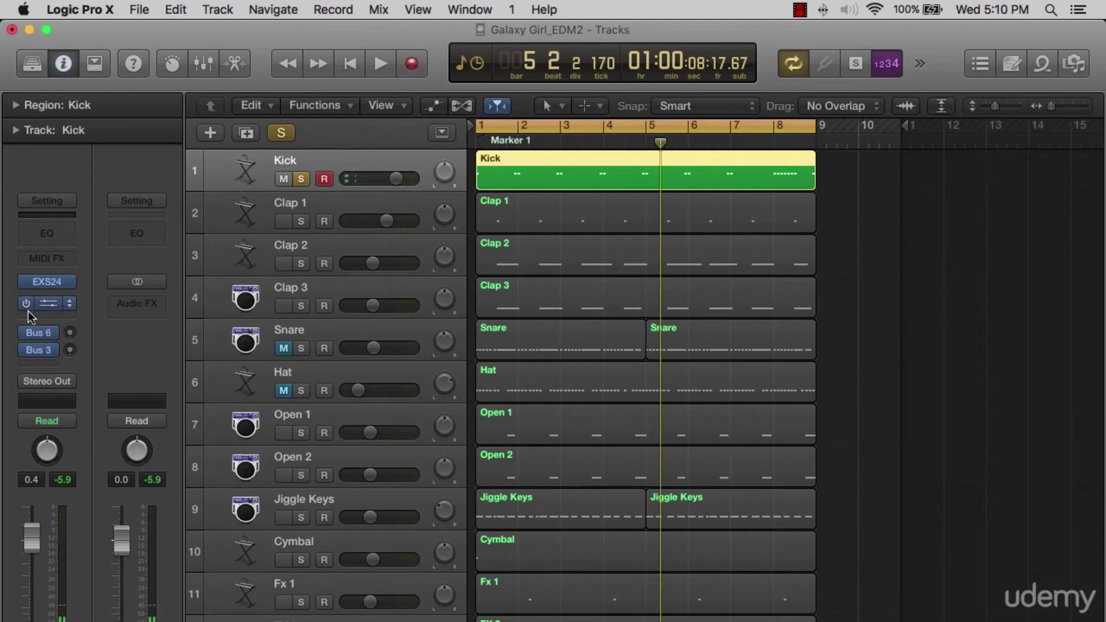
{"action": "key", "text": "Return"}
{"action": "key", "text": "space"}
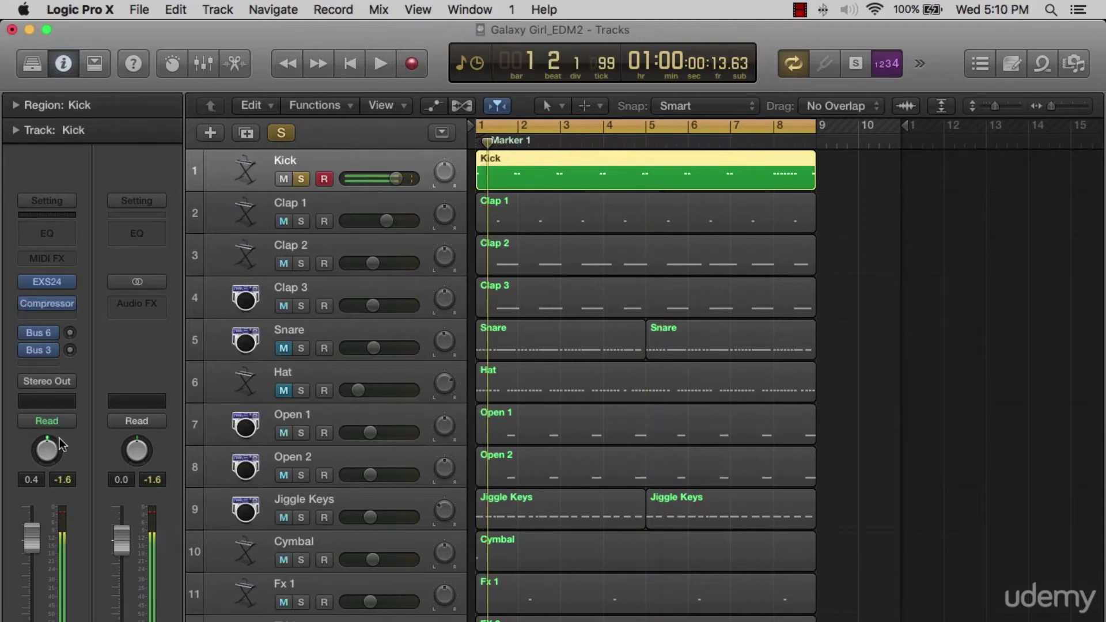
{"action": "left_click", "coordinate": [28, 304]}
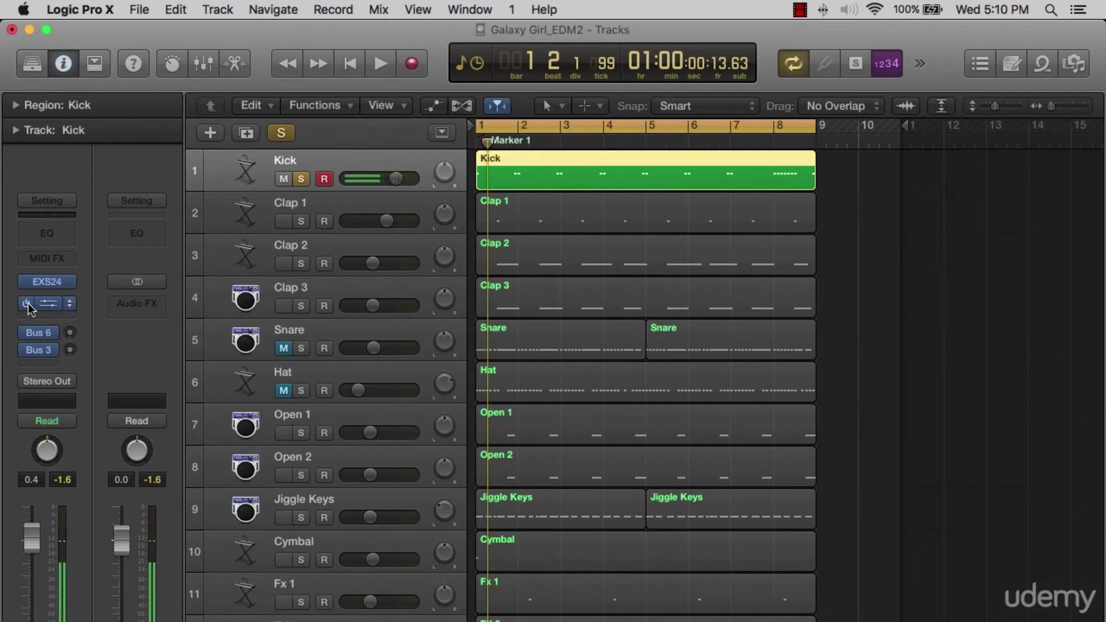
Step: Inspect the Space Designer reverb on the Bus 3 channel that the Kick track sends to, and close its window
{"action": "left_click", "coordinate": [70, 351]}
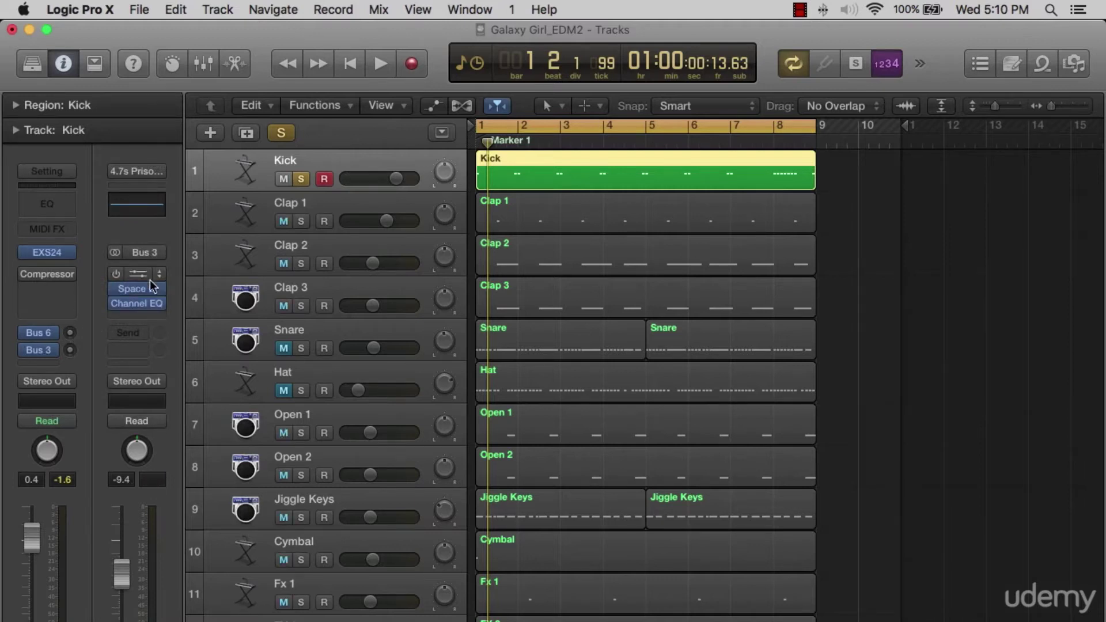
{"action": "left_click", "coordinate": [140, 292]}
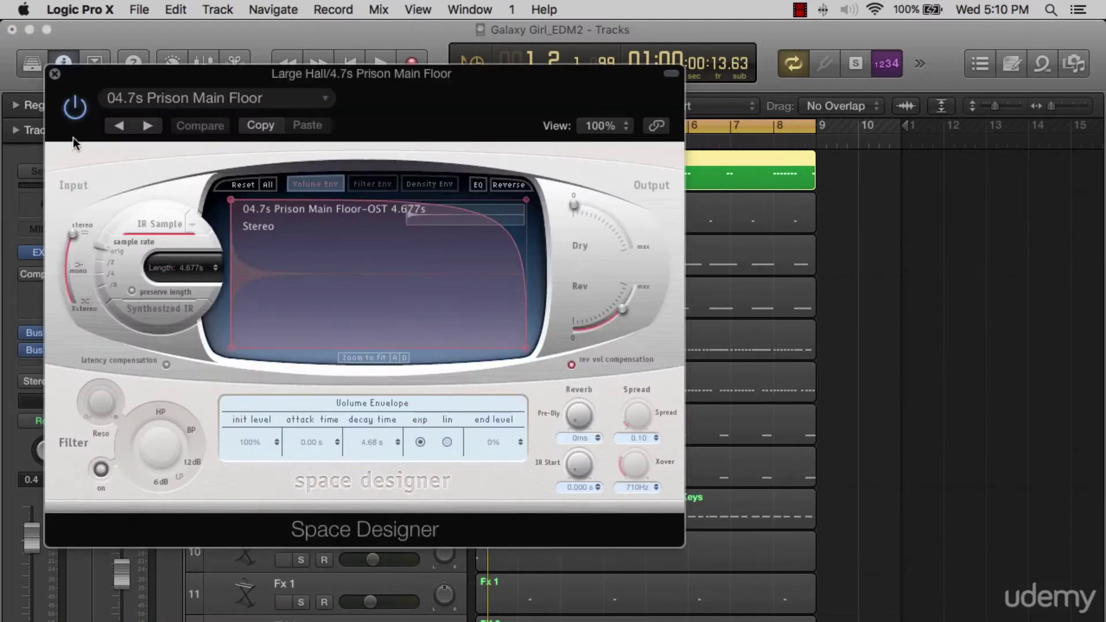
{"action": "left_click", "coordinate": [53, 73]}
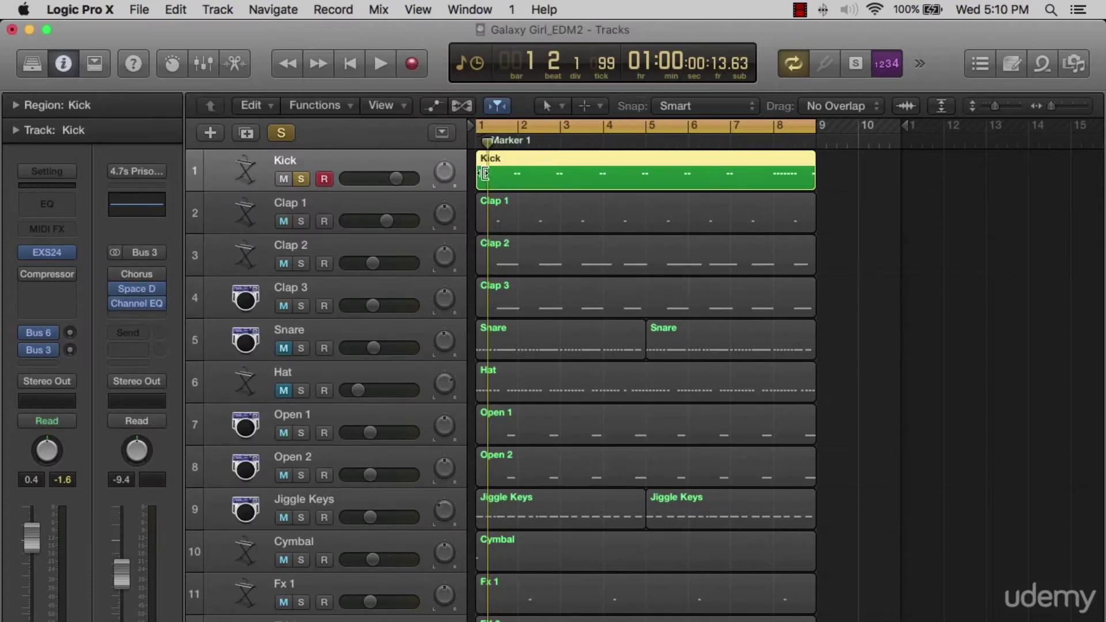
Step: Audition the kick with Bus 3's Space Designer and Channel EQ bypassed, and re-enable both effects
{"action": "left_click", "coordinate": [120, 292]}
{"action": "left_click", "coordinate": [116, 307]}
{"action": "mouse_move", "coordinate": [117, 303]}
{"action": "key", "text": "space"}
{"action": "key", "text": "space"}
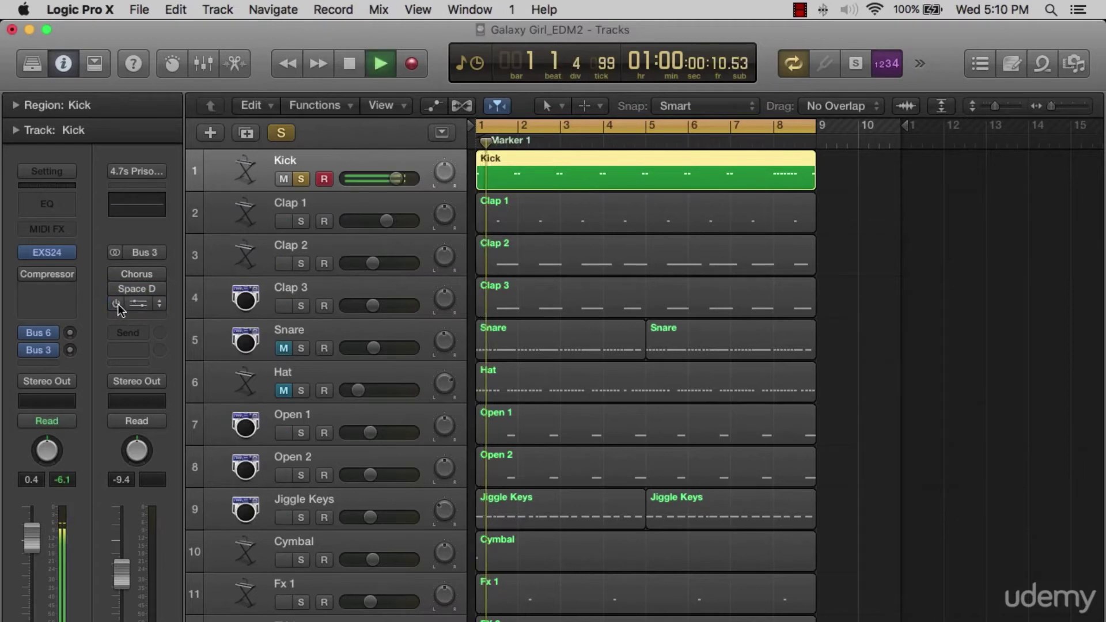
{"action": "left_click", "coordinate": [118, 303]}
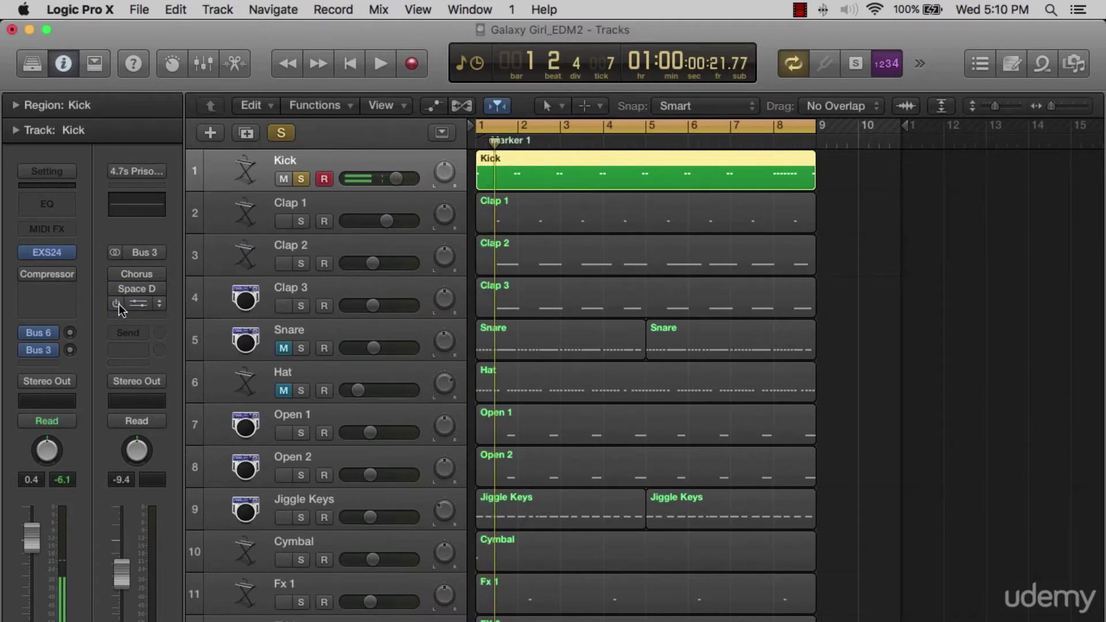
{"action": "key", "text": "space"}
{"action": "key", "text": "space"}
{"action": "left_click", "coordinate": [116, 292]}
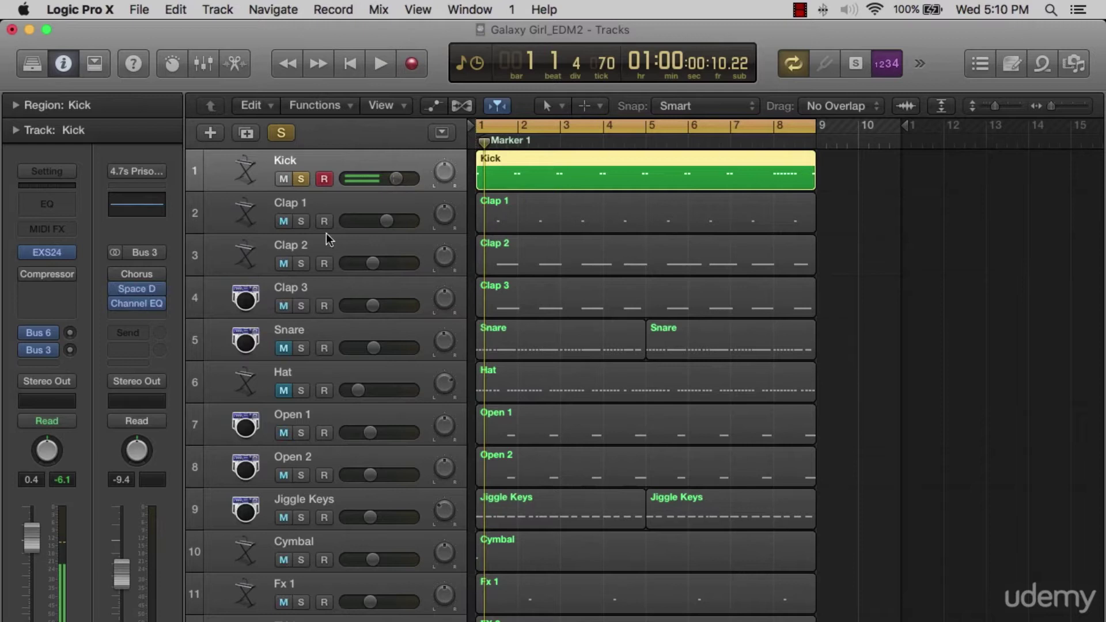
Step: Turn off the Kick's solo, audition Clap 1 soloed and raise its volume to -2.0 dB
{"action": "left_click", "coordinate": [302, 180]}
{"action": "left_click", "coordinate": [302, 180]}
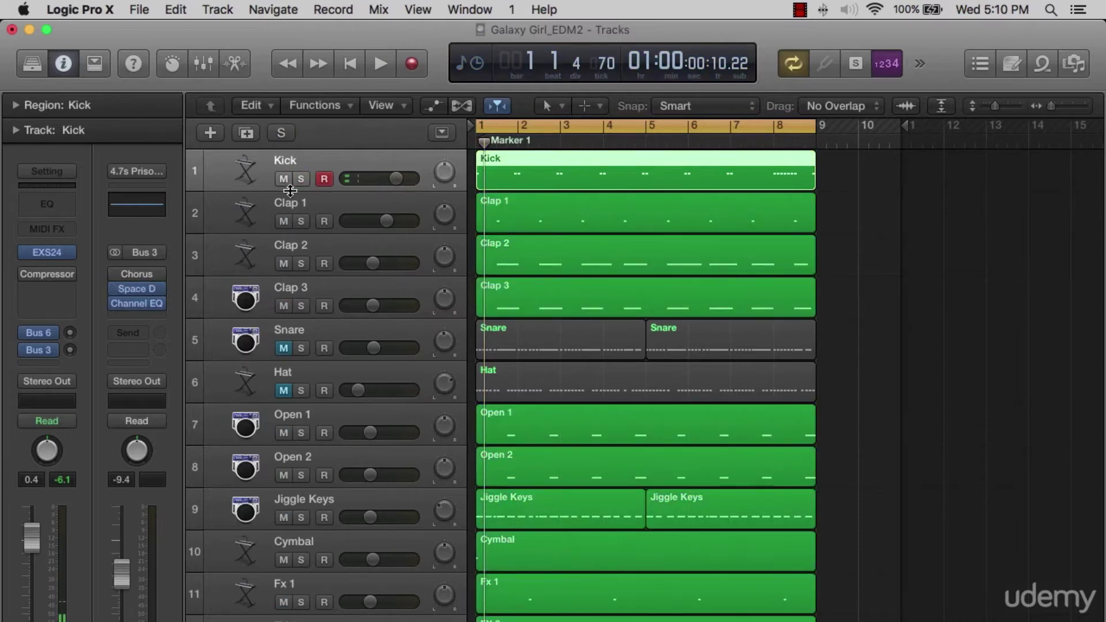
{"action": "left_click", "coordinate": [250, 216]}
{"action": "left_click", "coordinate": [301, 221]}
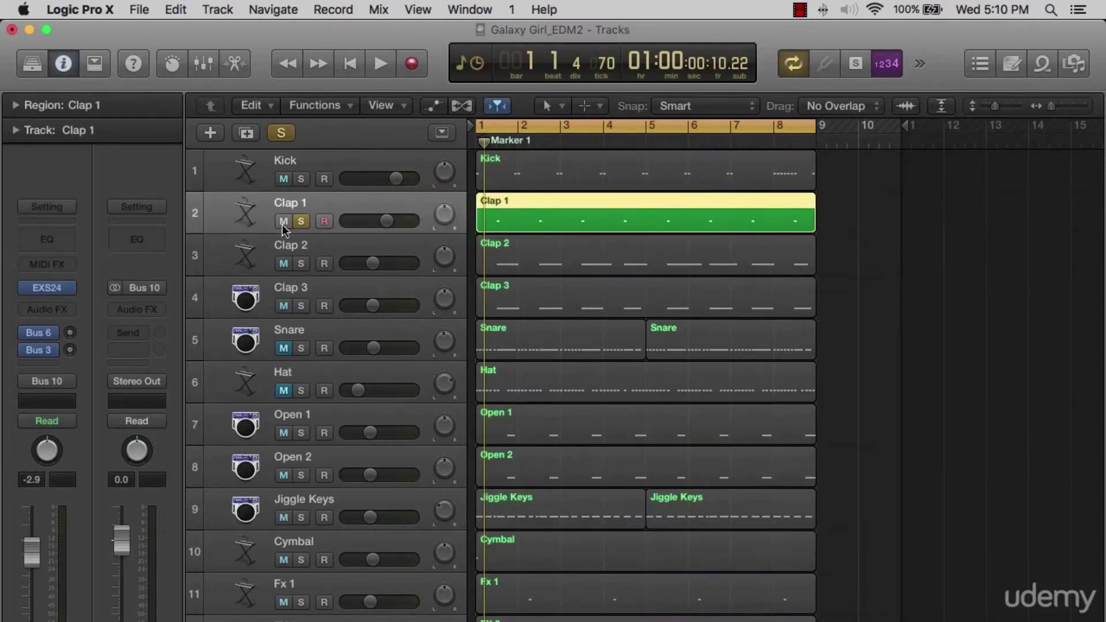
{"action": "key", "text": "space"}
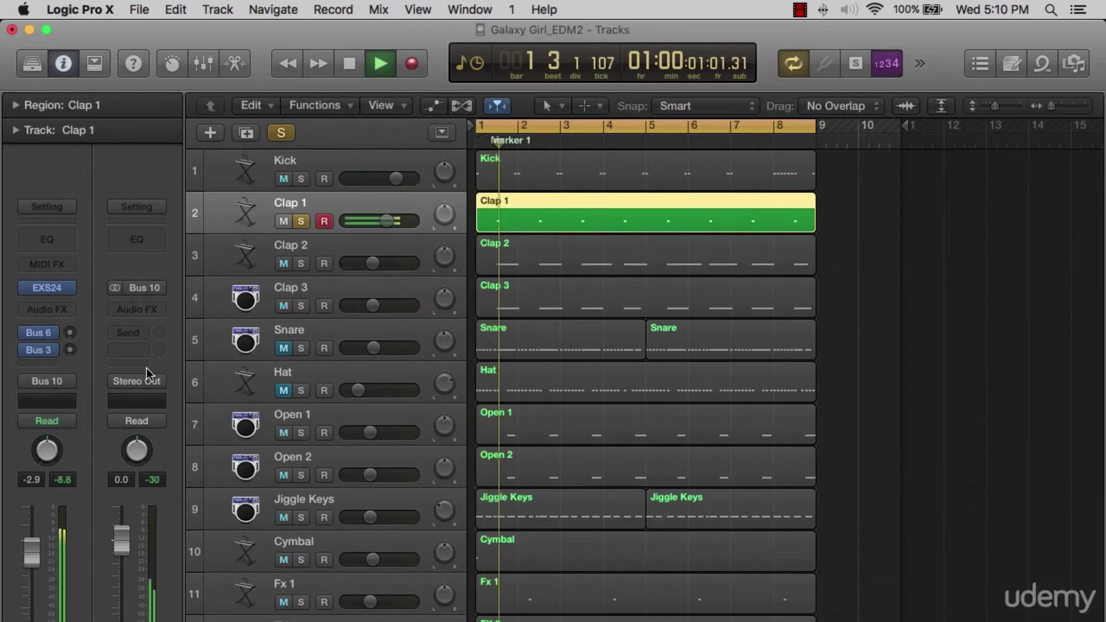
{"action": "key", "text": "space"}
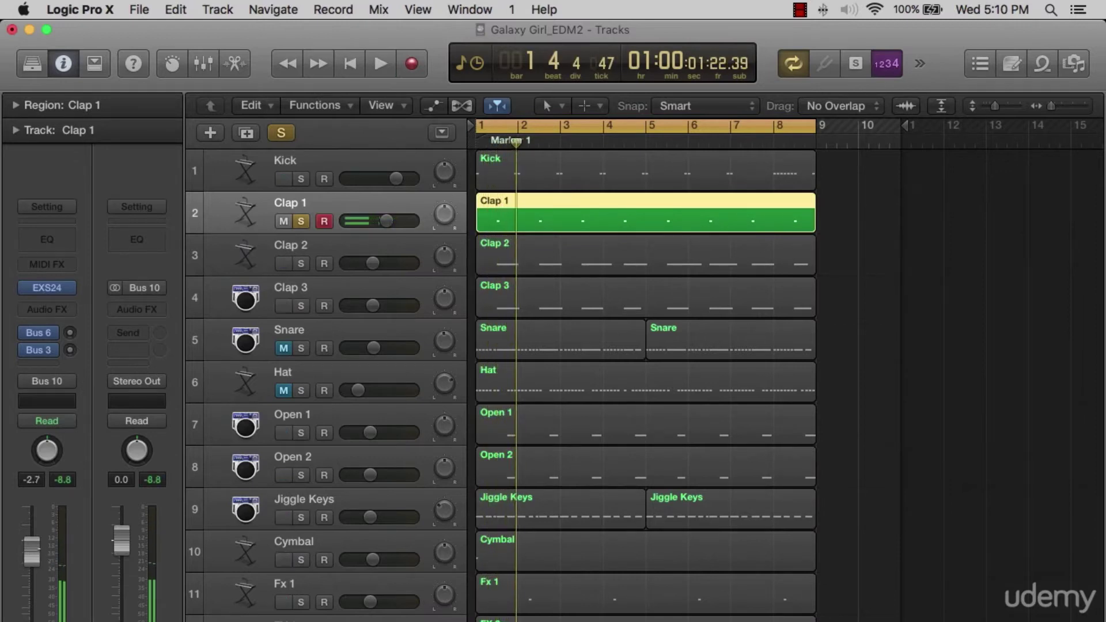
{"action": "left_click_drag", "start_coordinate": [36, 551], "coordinate": [43, 544]}
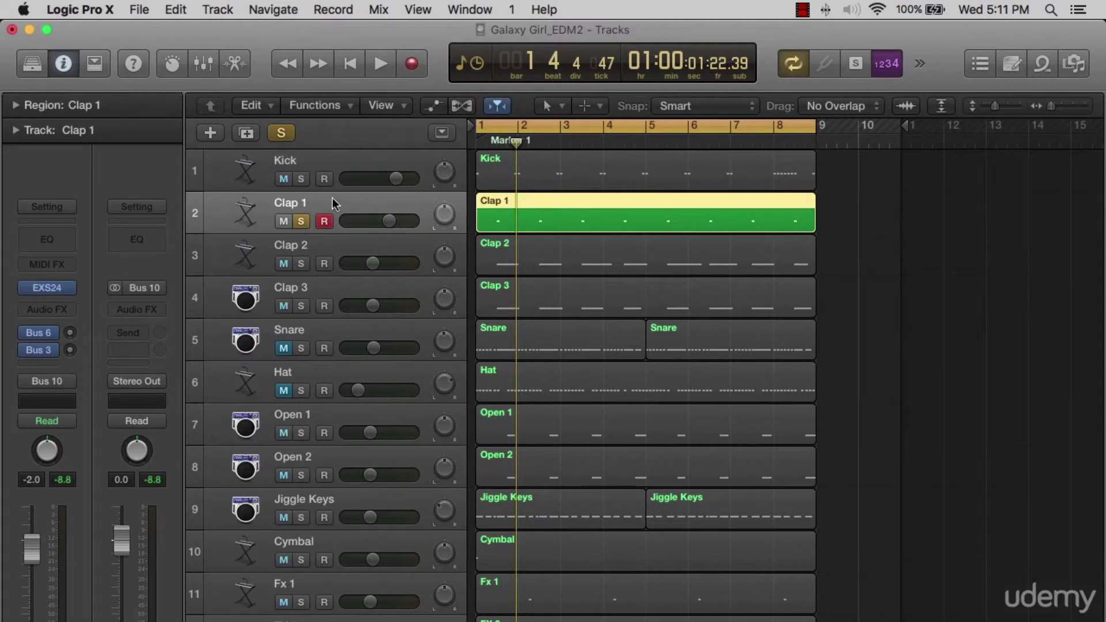
Step: Examine the remaining instrument tracks and their volume levels down to the Young Bass Sound track
{"action": "scroll", "coordinate": [330, 363], "scroll_direction": "down", "scroll_amount": 15}
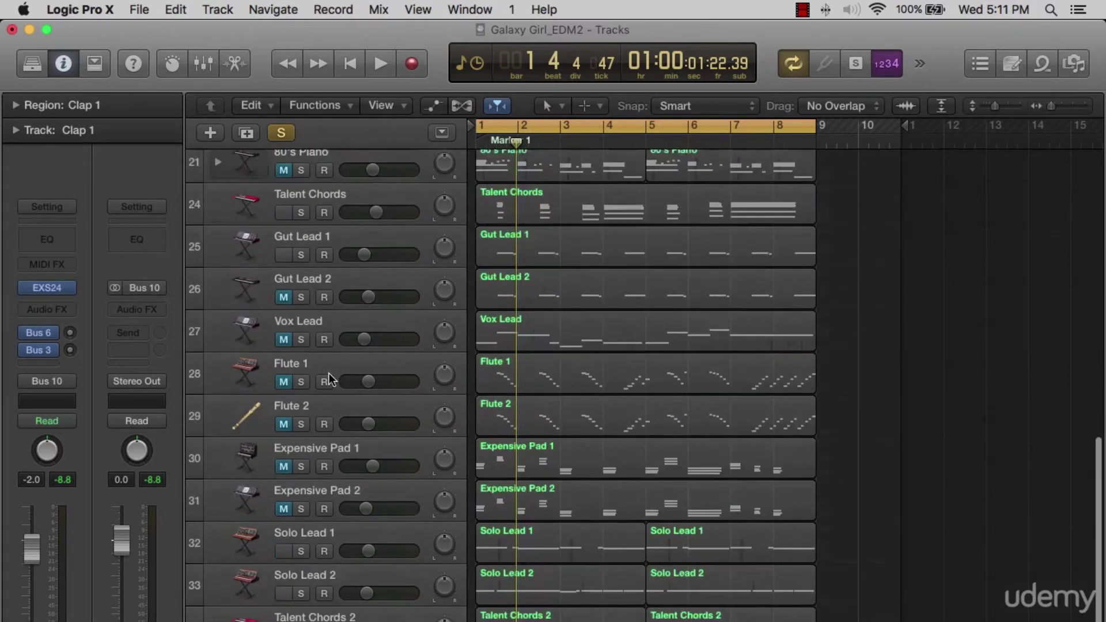
{"action": "scroll", "coordinate": [330, 380], "scroll_direction": "down", "scroll_amount": 3}
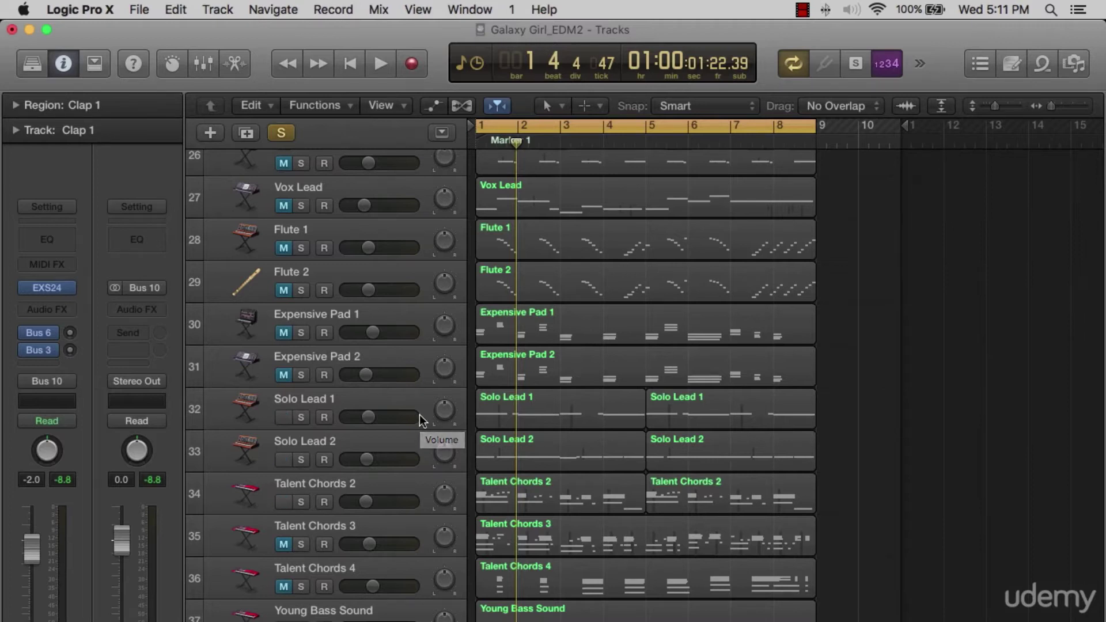
{"action": "scroll", "coordinate": [352, 398], "scroll_direction": "up", "scroll_amount": 20}
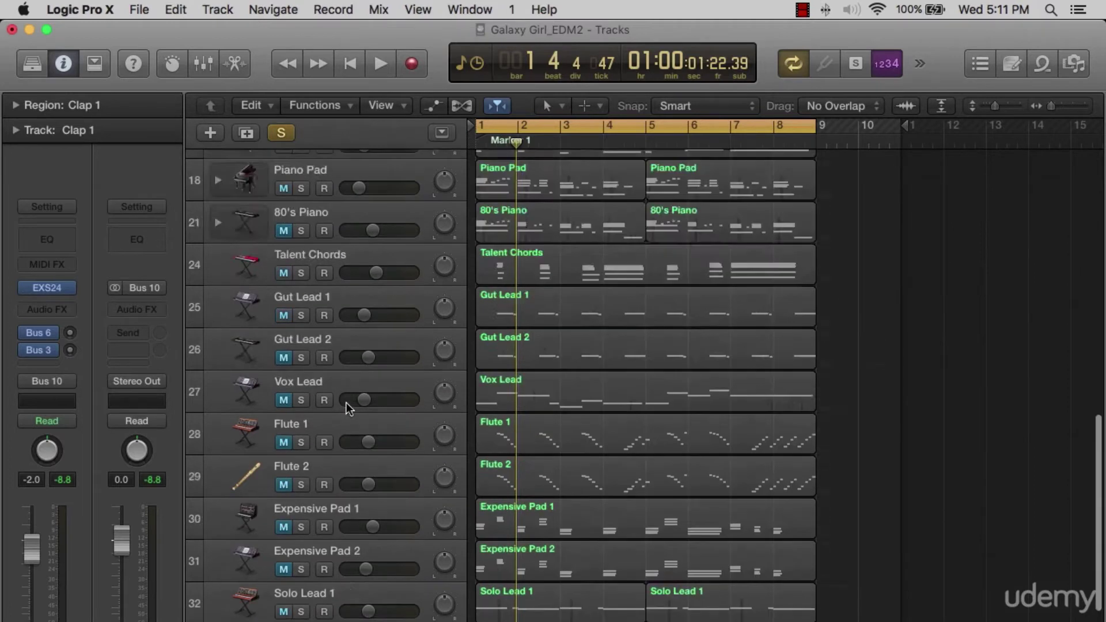
{"action": "left_click", "coordinate": [267, 256]}
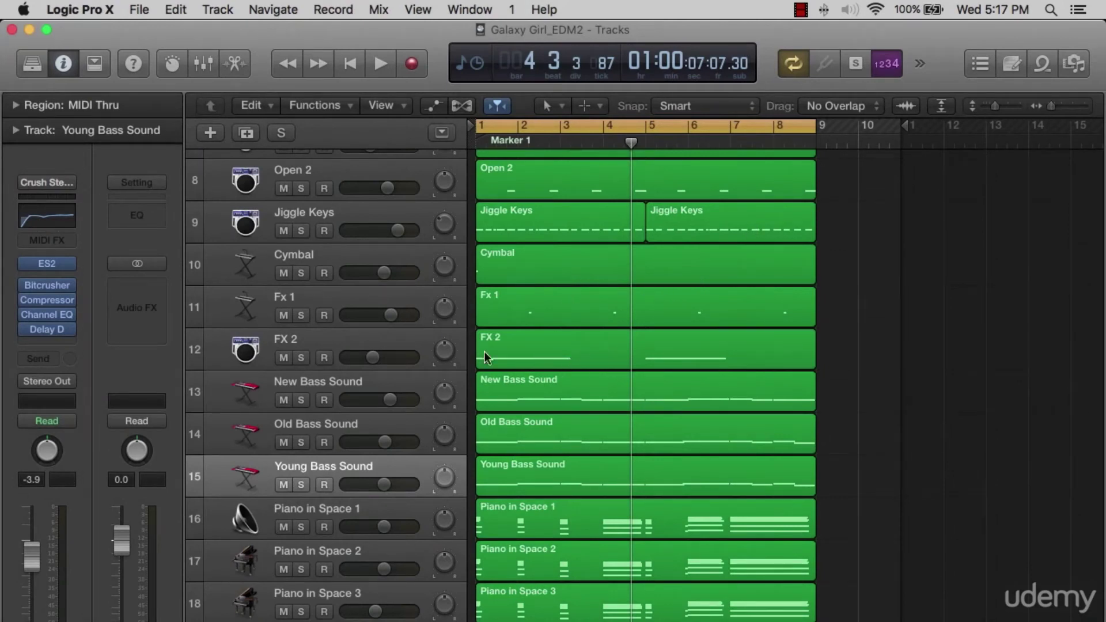
Step: Review the effects and sends on the channel strips of the Kick and Clap 1 tracks
{"action": "scroll", "coordinate": [396, 329], "scroll_direction": "up", "scroll_amount": 10}
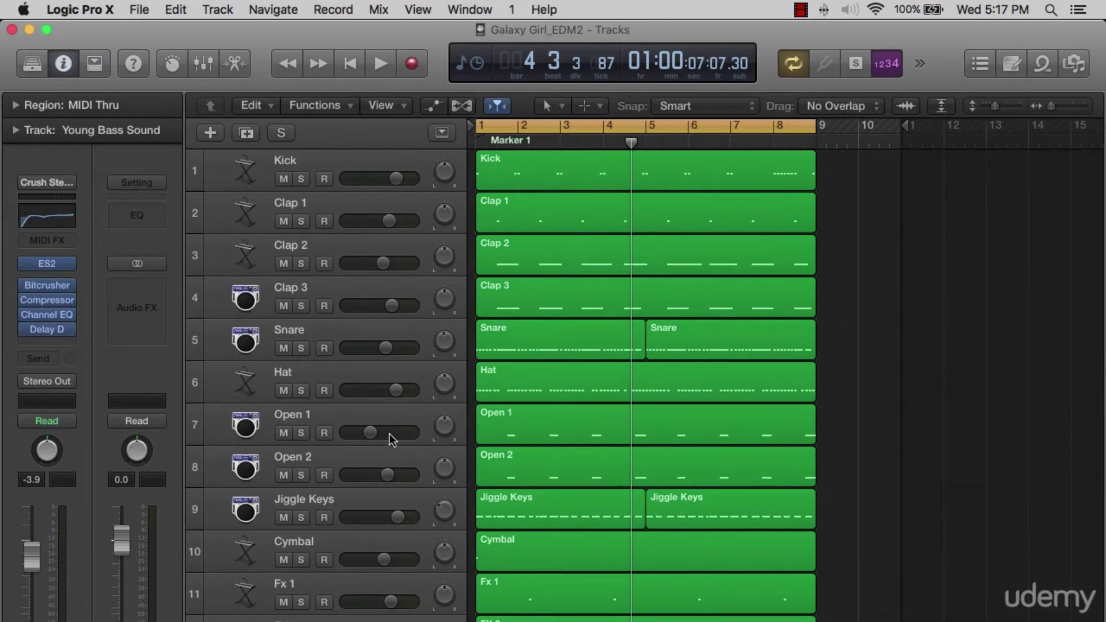
{"action": "left_click", "coordinate": [260, 172]}
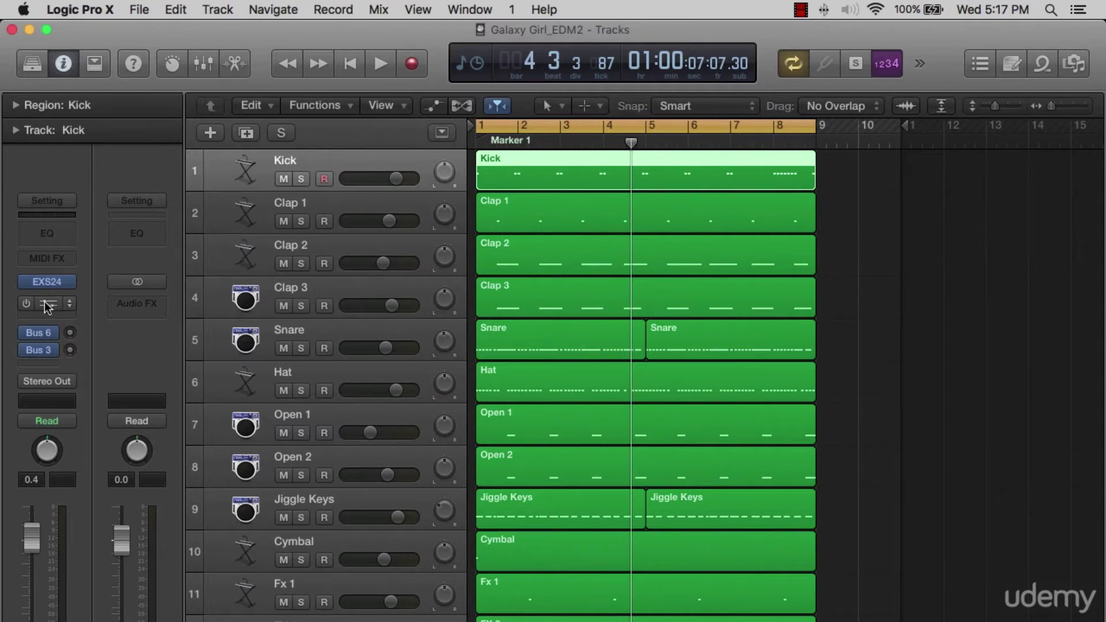
{"action": "left_click", "coordinate": [241, 211]}
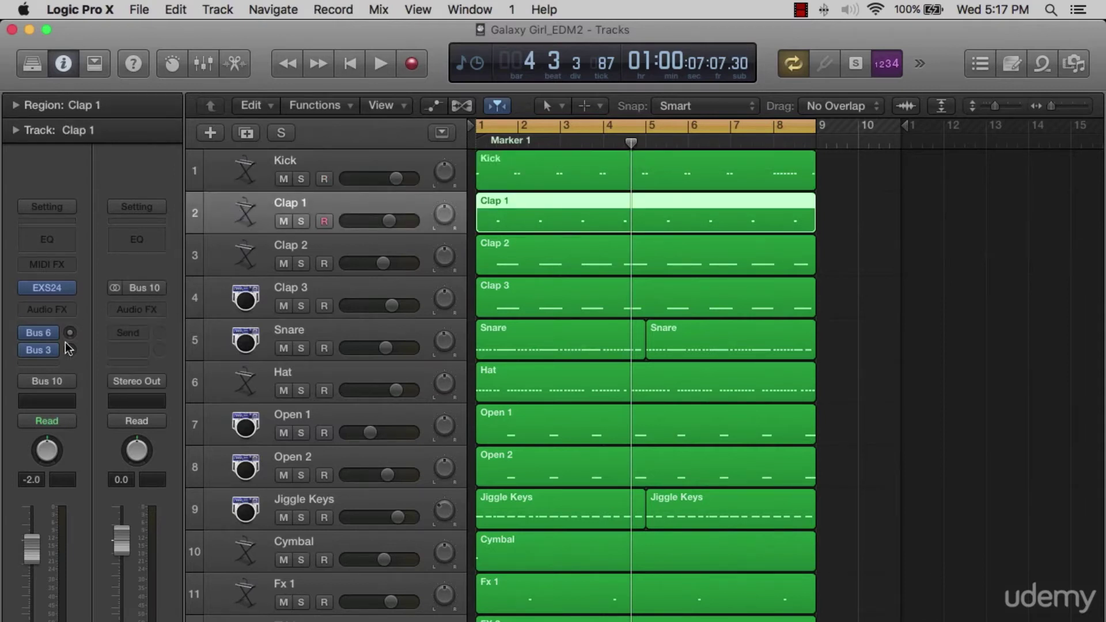
Step: Review the effects and sends on the channel strips of the Clap 2 and Clap 3 tracks
{"action": "left_click", "coordinate": [225, 257]}
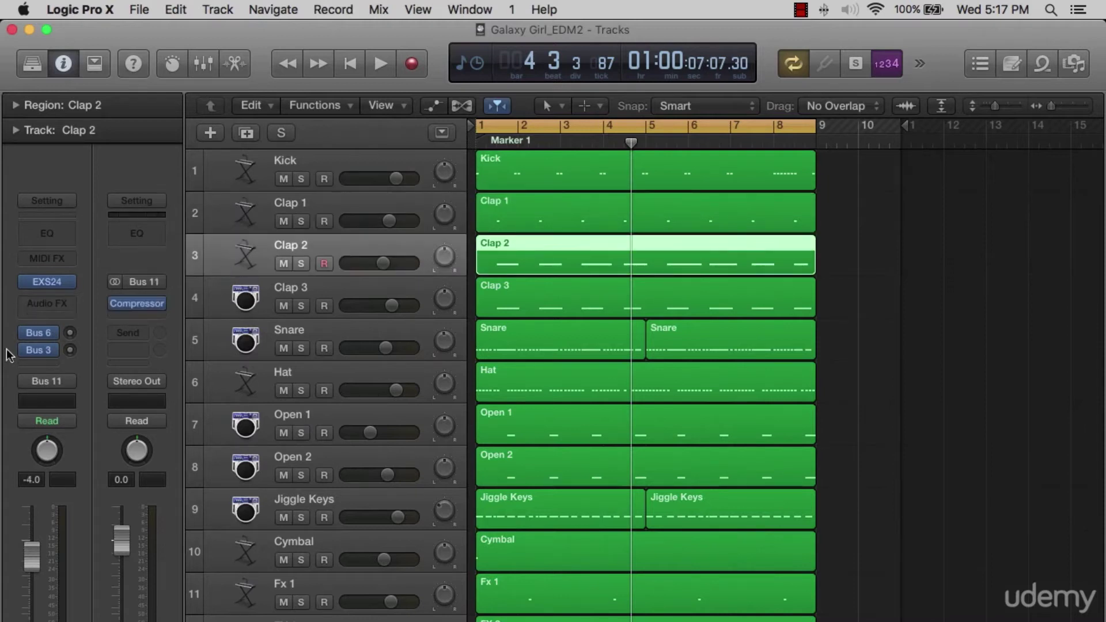
{"action": "left_click", "coordinate": [238, 308]}
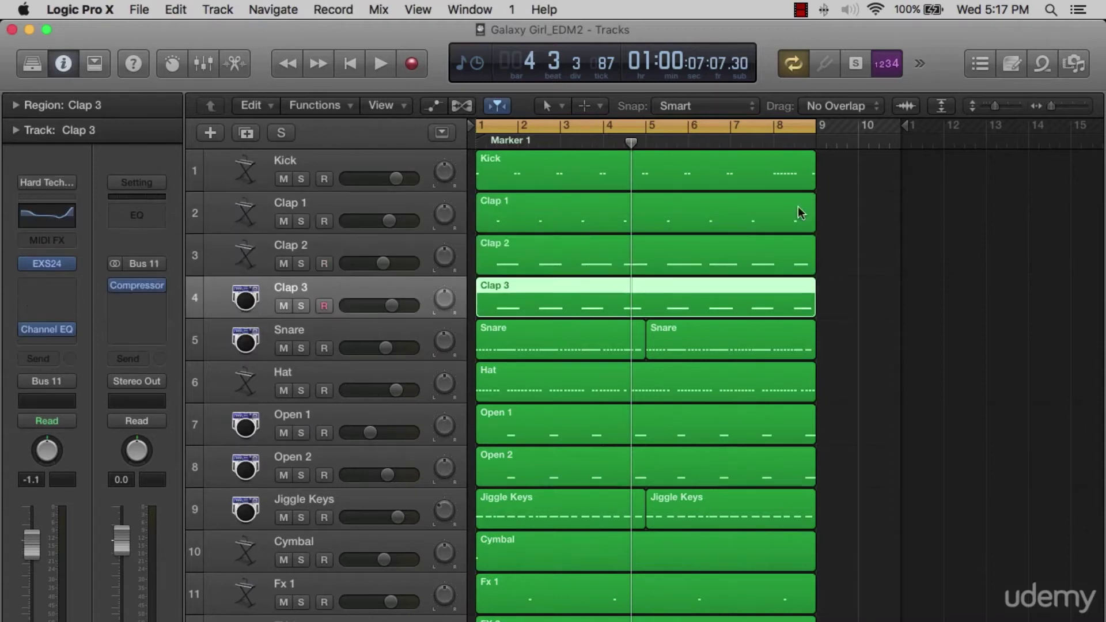
Step: Select all regions in the project and start exporting all tracks as audio files
{"action": "left_click", "coordinate": [861, 199]}
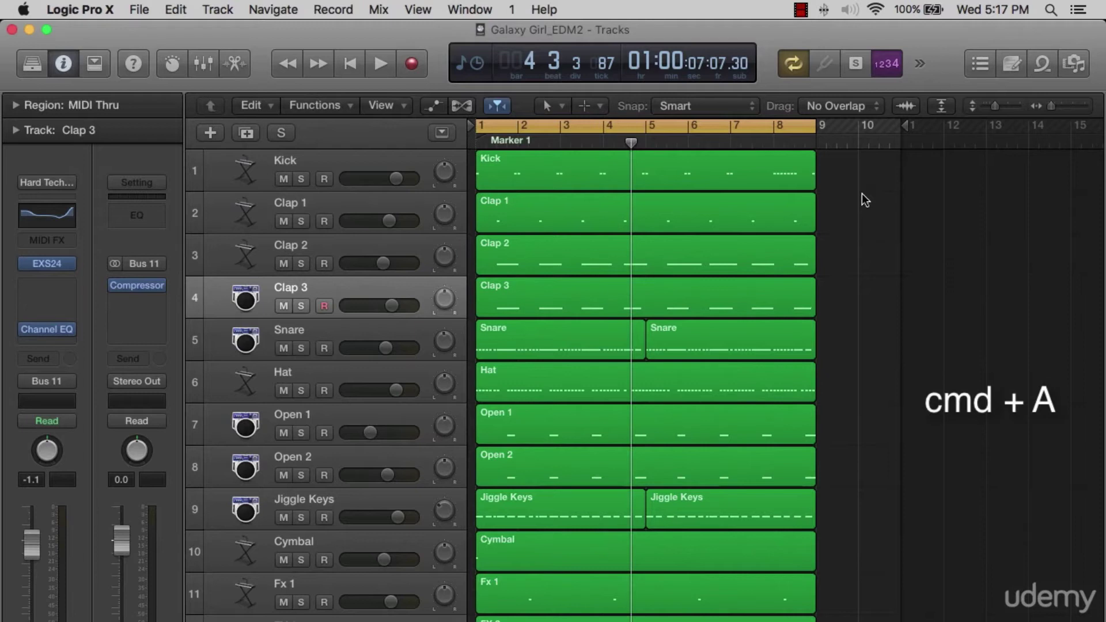
{"action": "key", "text": "super+a"}
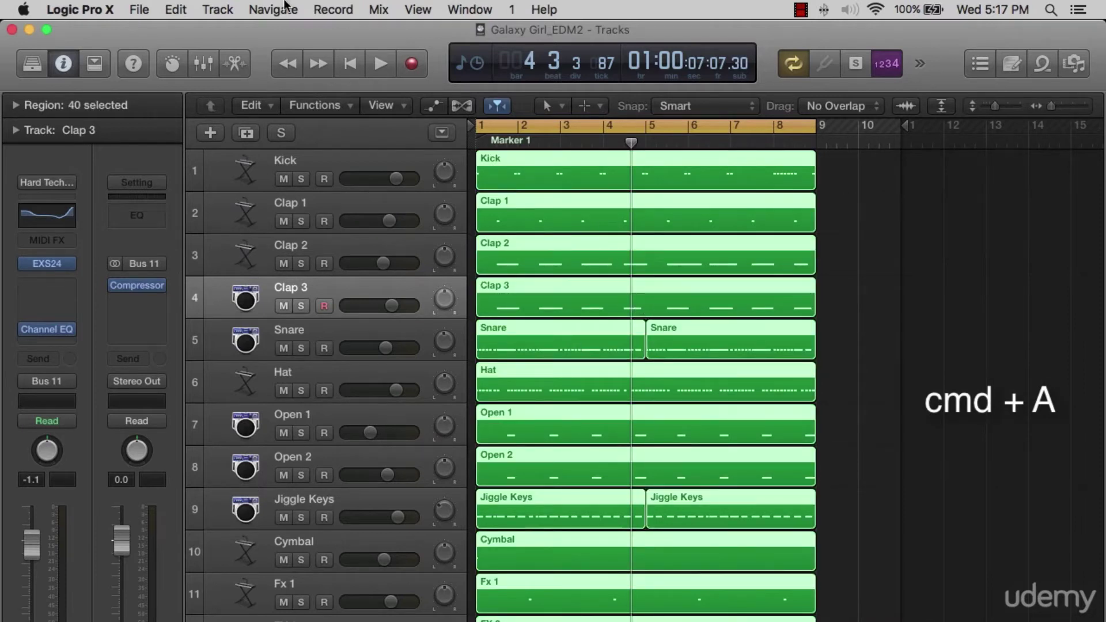
{"action": "left_click", "coordinate": [136, 11]}
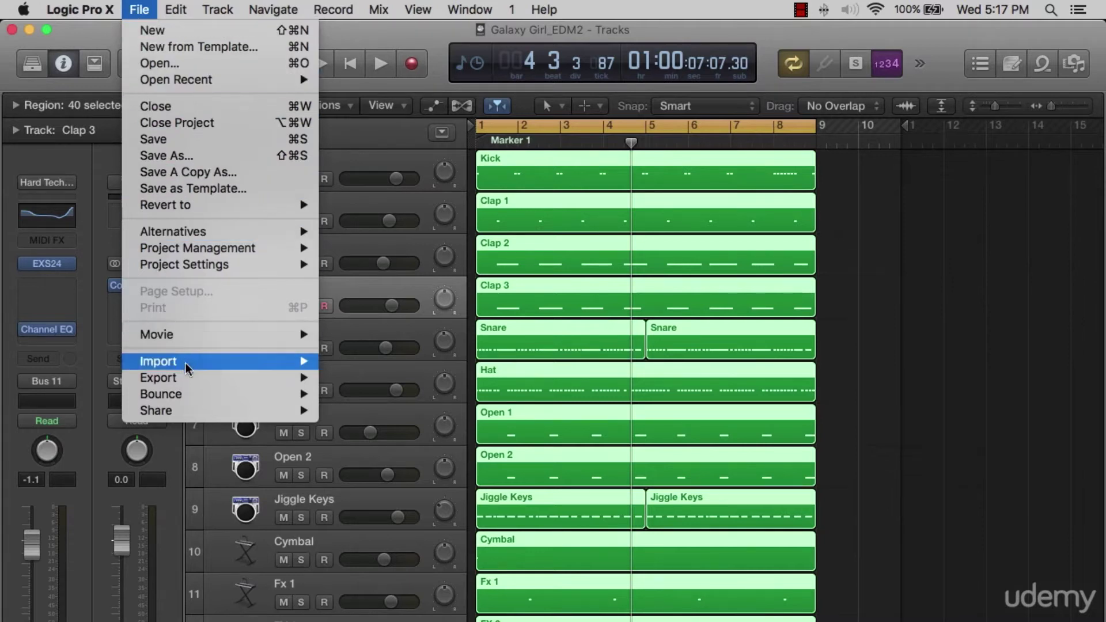
{"action": "mouse_move", "coordinate": [189, 378]}
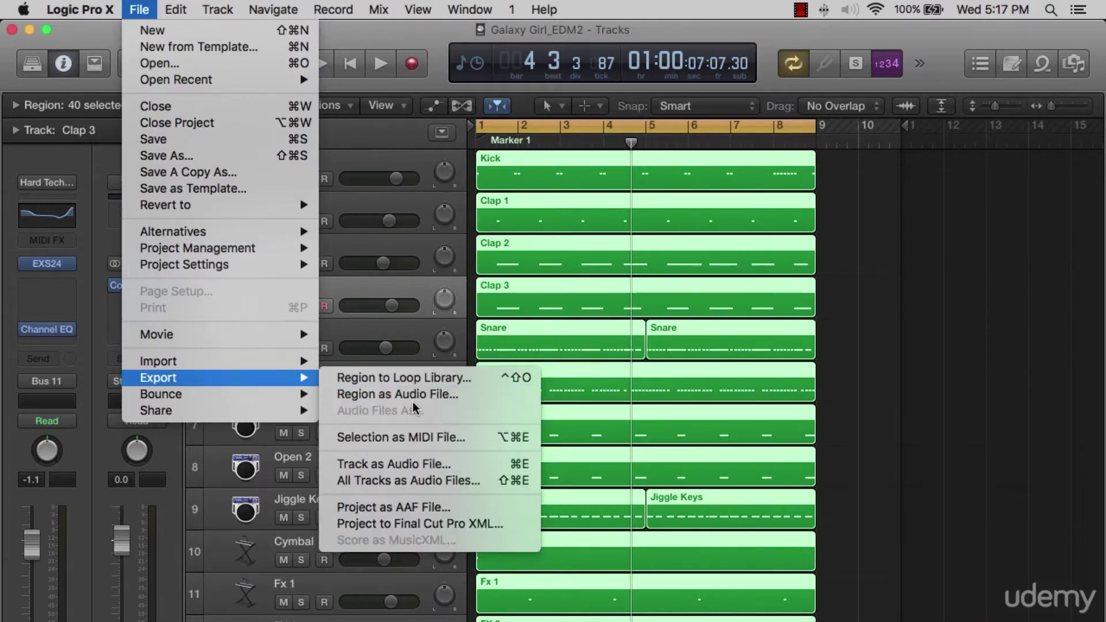
{"action": "left_click", "coordinate": [420, 482]}
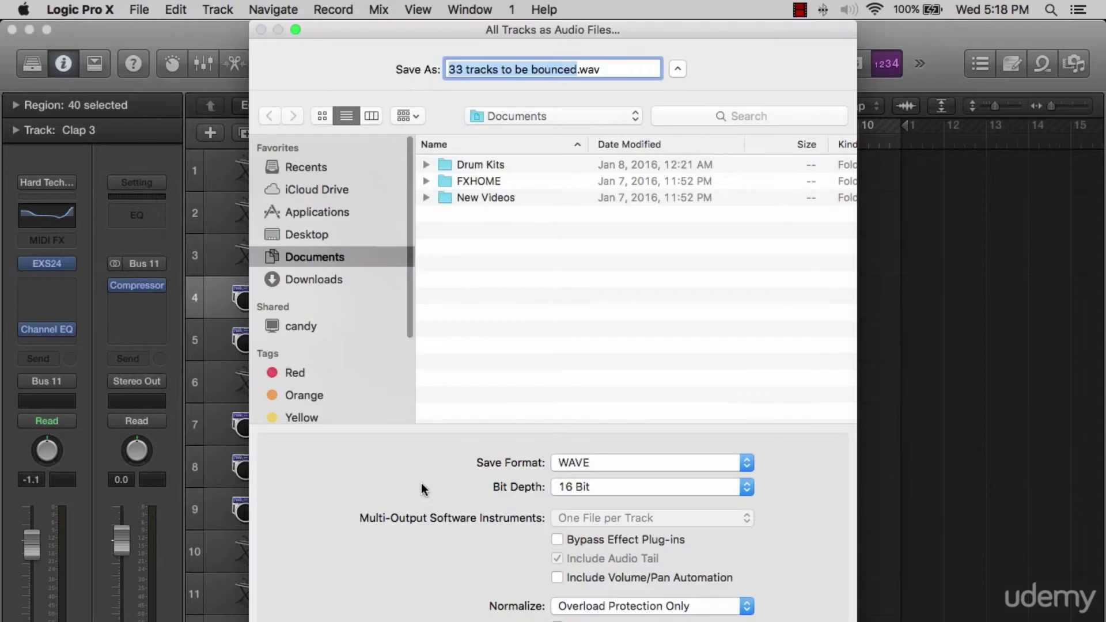
Step: Create a new export folder named Galaxy Girl_Pre Track Out on the Desktop
{"action": "left_click", "coordinate": [319, 234]}
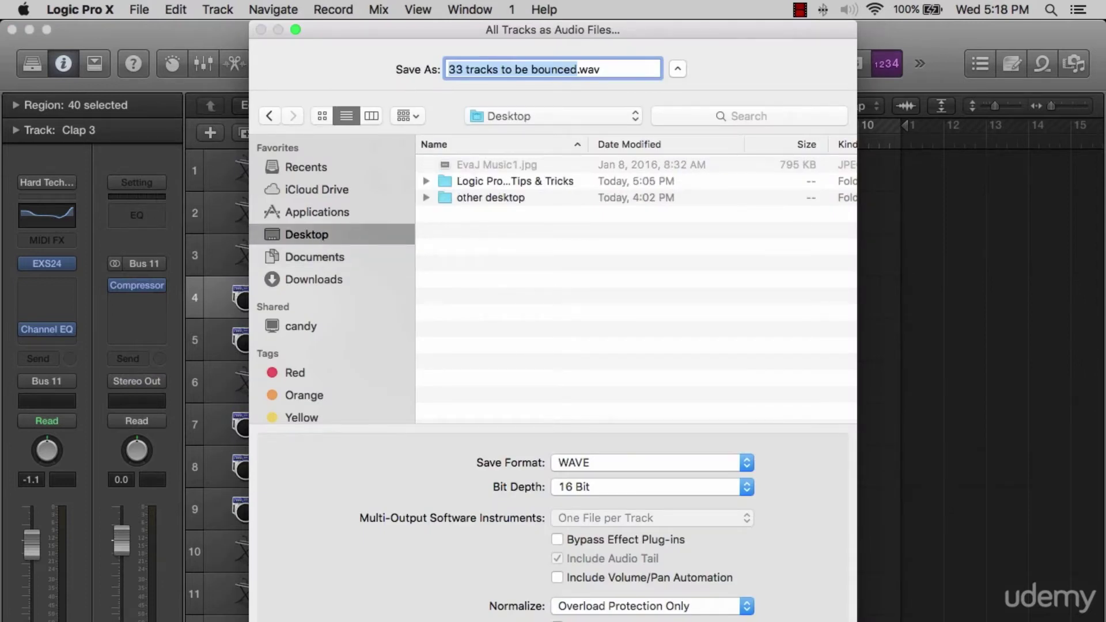
{"action": "key", "text": "super+shift+n"}
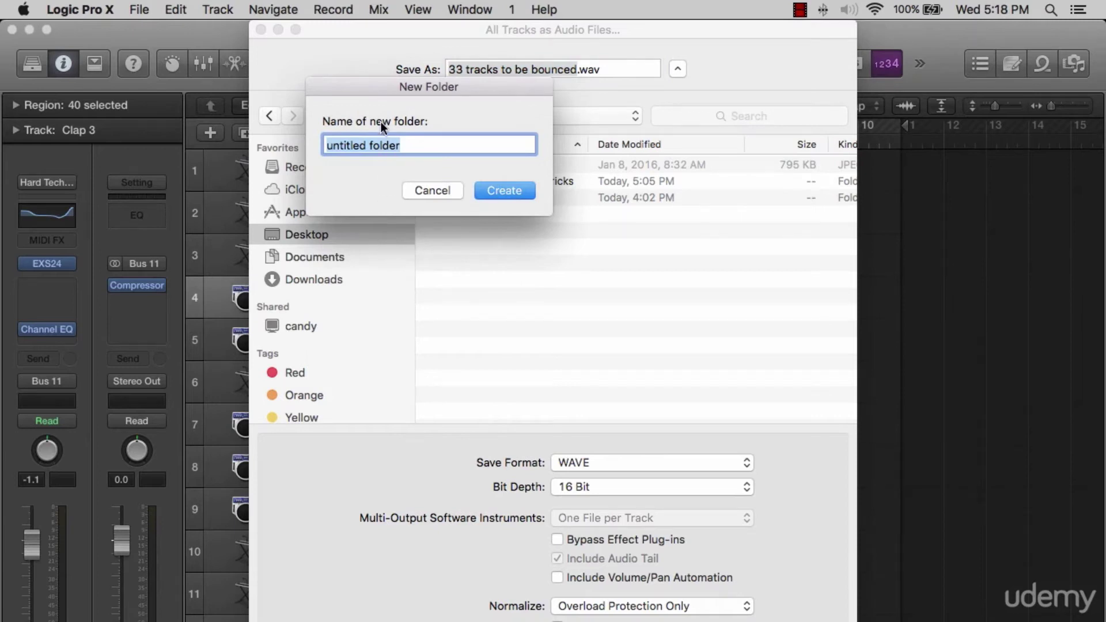
{"action": "left_click_drag", "start_coordinate": [386, 87], "coordinate": [601, 177]}
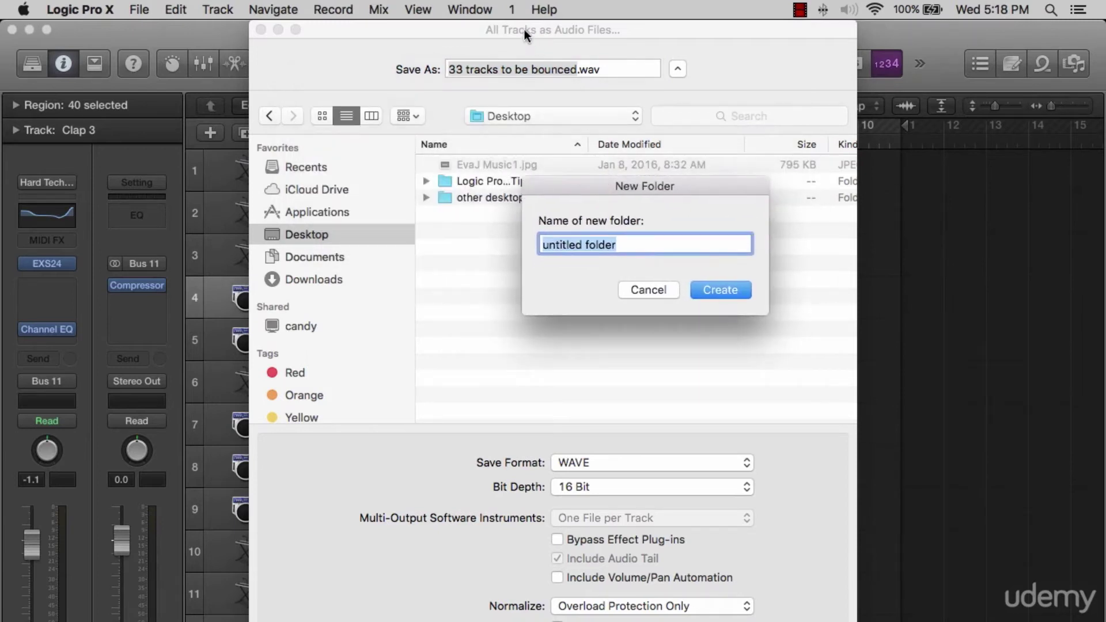
{"action": "left_click_drag", "start_coordinate": [524, 29], "coordinate": [449, 121]}
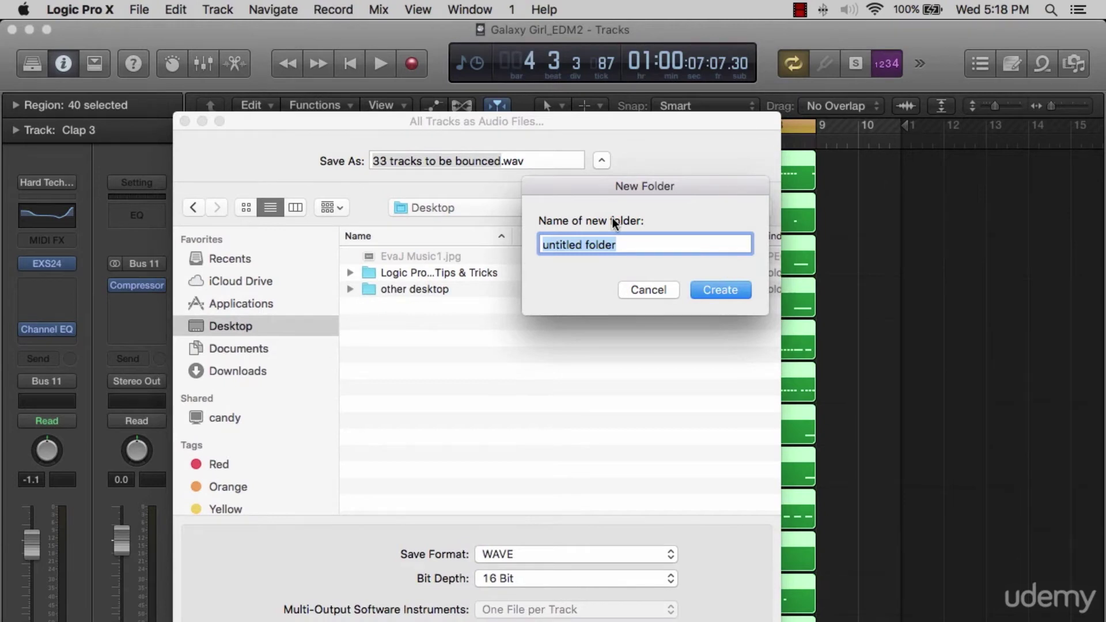
{"action": "type", "text": "Ga"}
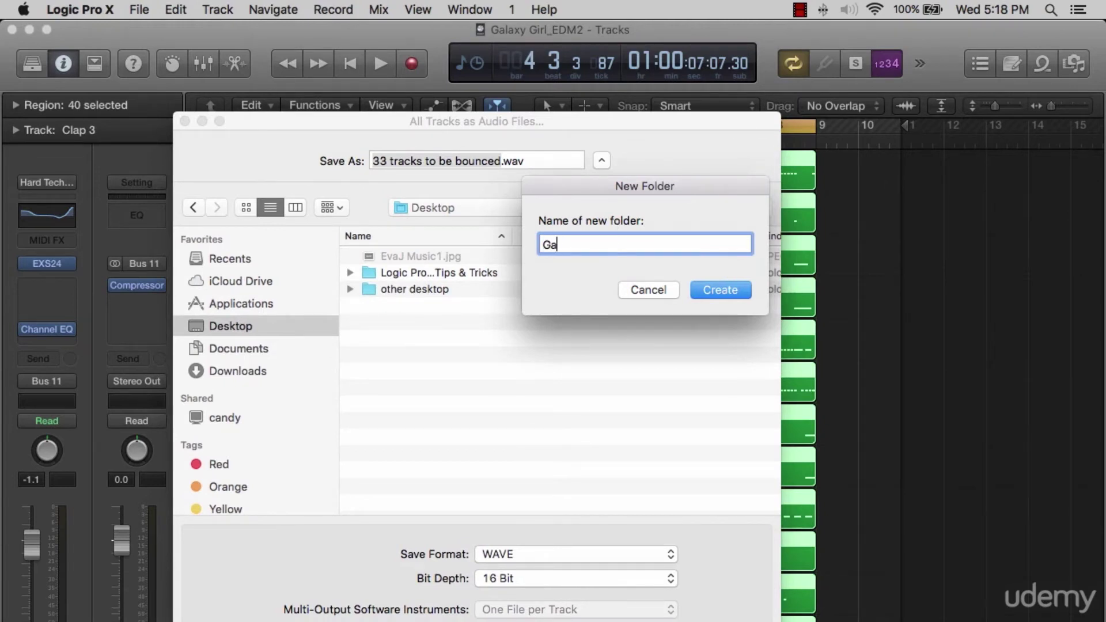
{"action": "type", "text": "laxy FG"}
{"action": "key", "text": "BackSpace"}
{"action": "key", "text": "BackSpace"}
{"action": "type", "text": "Girl _Pre Tra"}
{"action": "type", "text": "ck"}
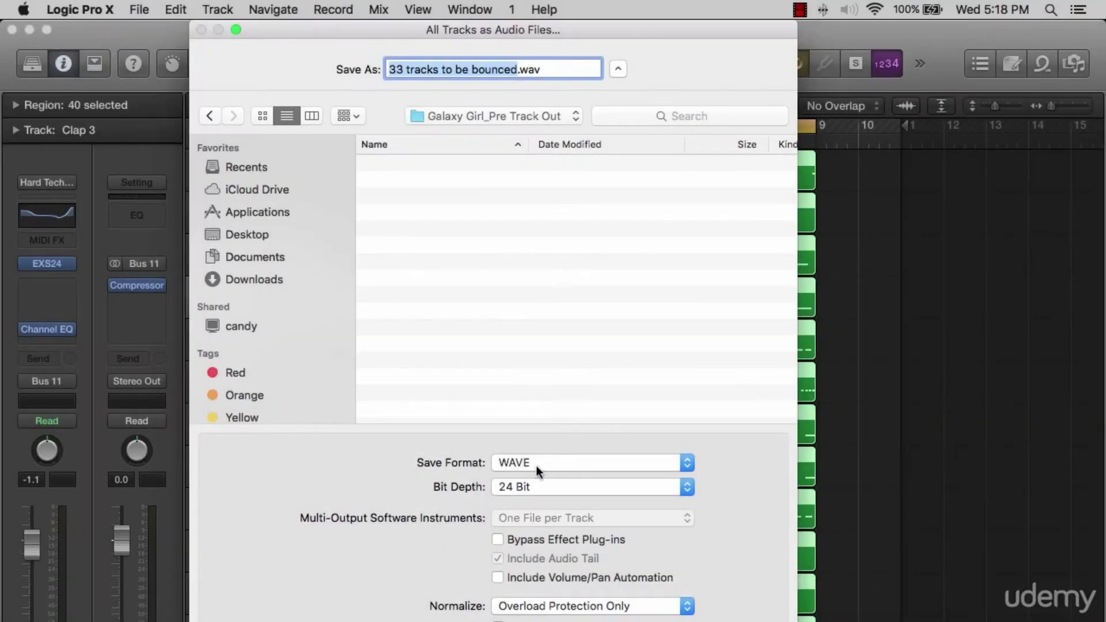
Step: Export the tracks with the save format WAVE and a bit depth of 24 Bit
{"action": "left_click", "coordinate": [538, 464]}
{"action": "left_click", "coordinate": [537, 463]}
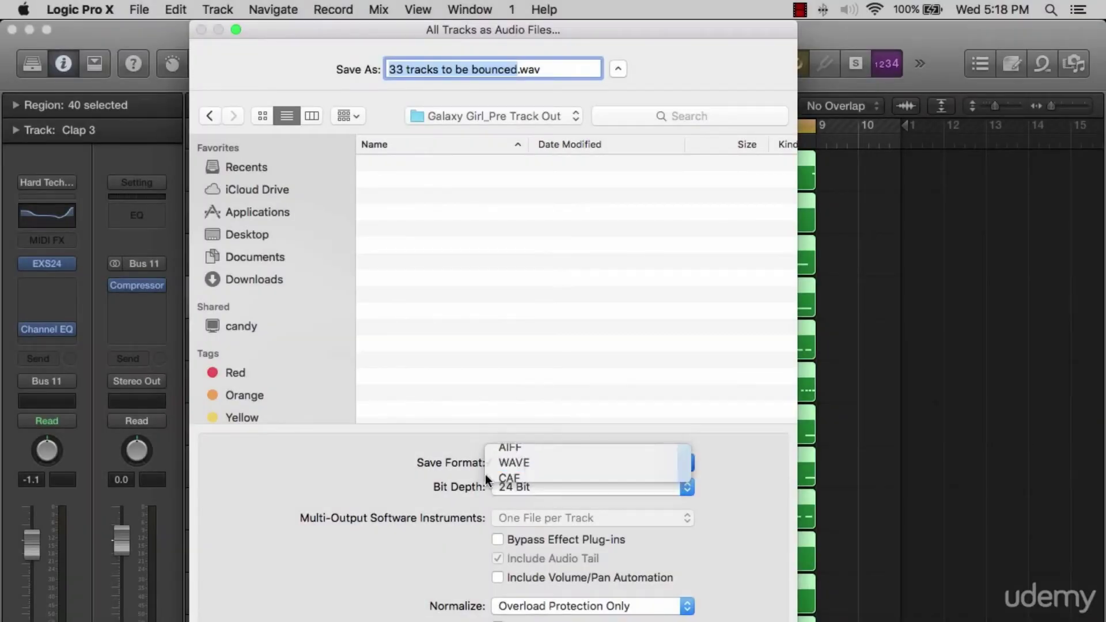
{"action": "left_click", "coordinate": [517, 486]}
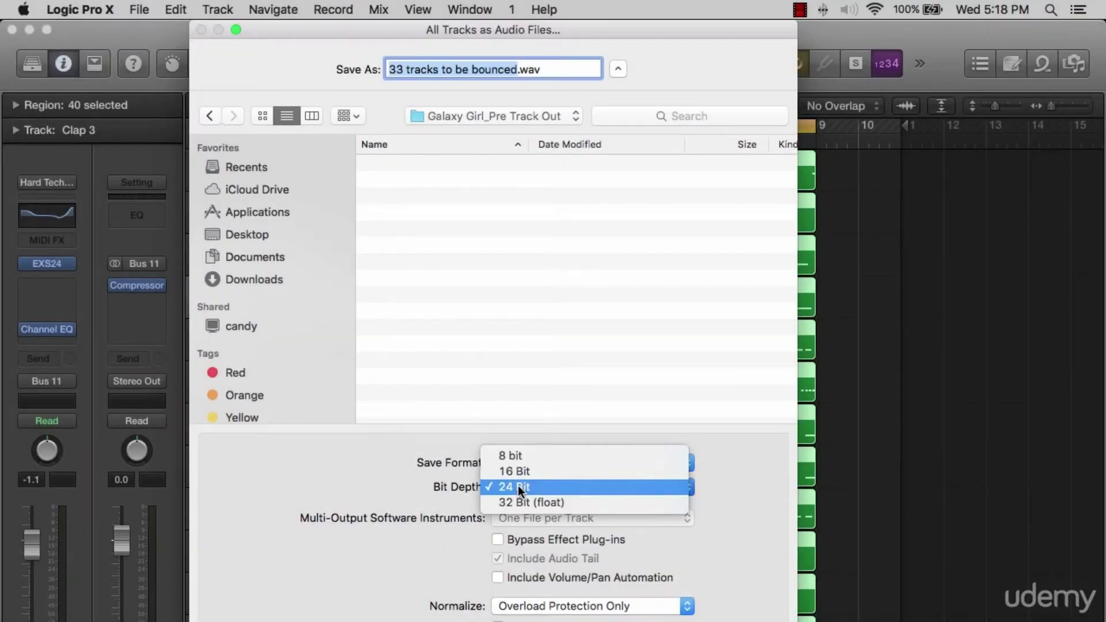
{"action": "left_click", "coordinate": [518, 485]}
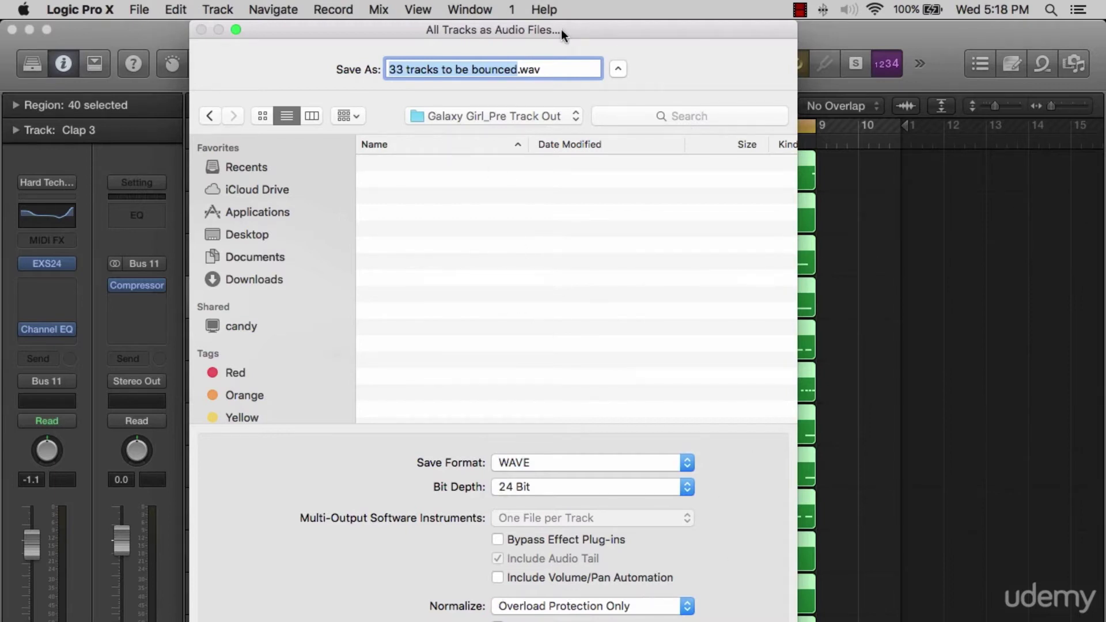
{"action": "left_click_drag", "start_coordinate": [561, 30], "coordinate": [691, 23]}
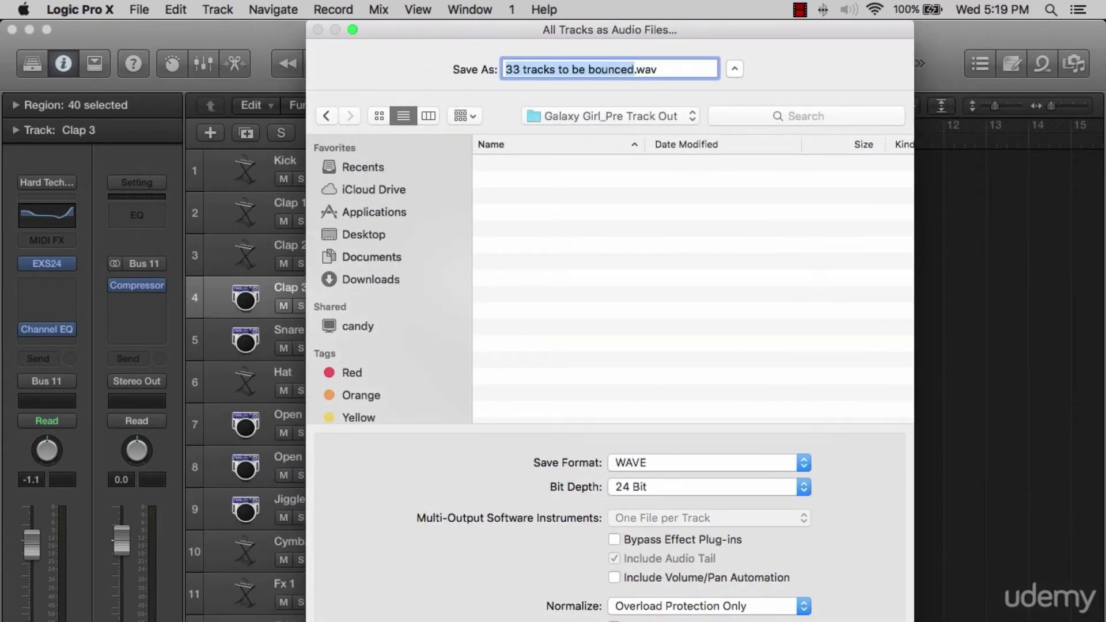
{"action": "key", "text": "Return"}
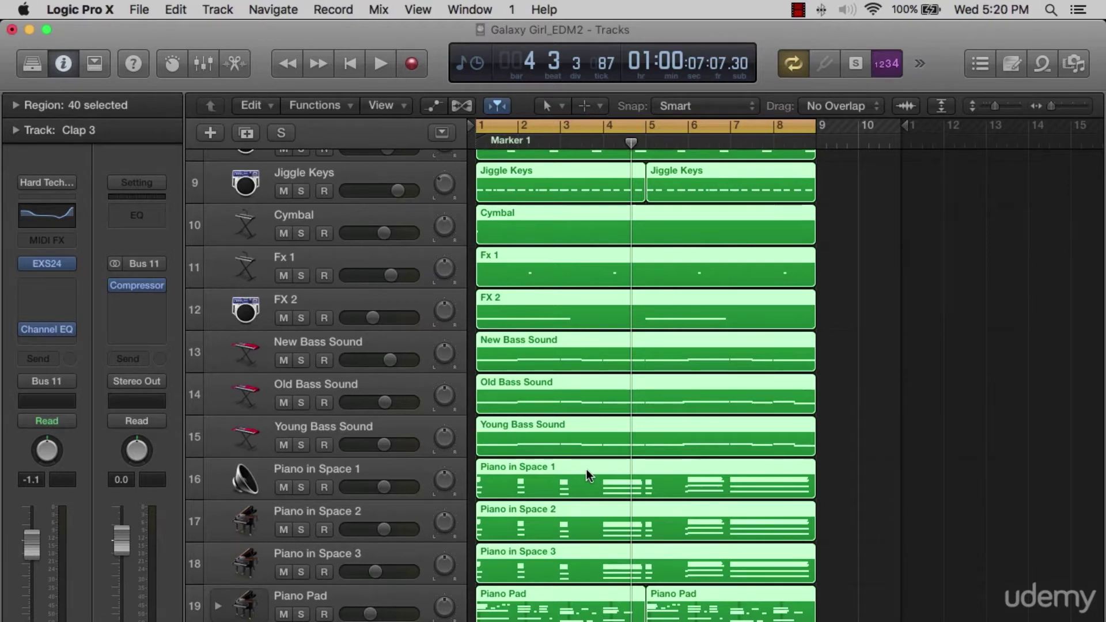
Step: Minimize the project window, open the Galaxy Girl_Pre Track Out folder on the desktop and examine the exported WAV files
{"action": "left_click", "coordinate": [865, 303]}
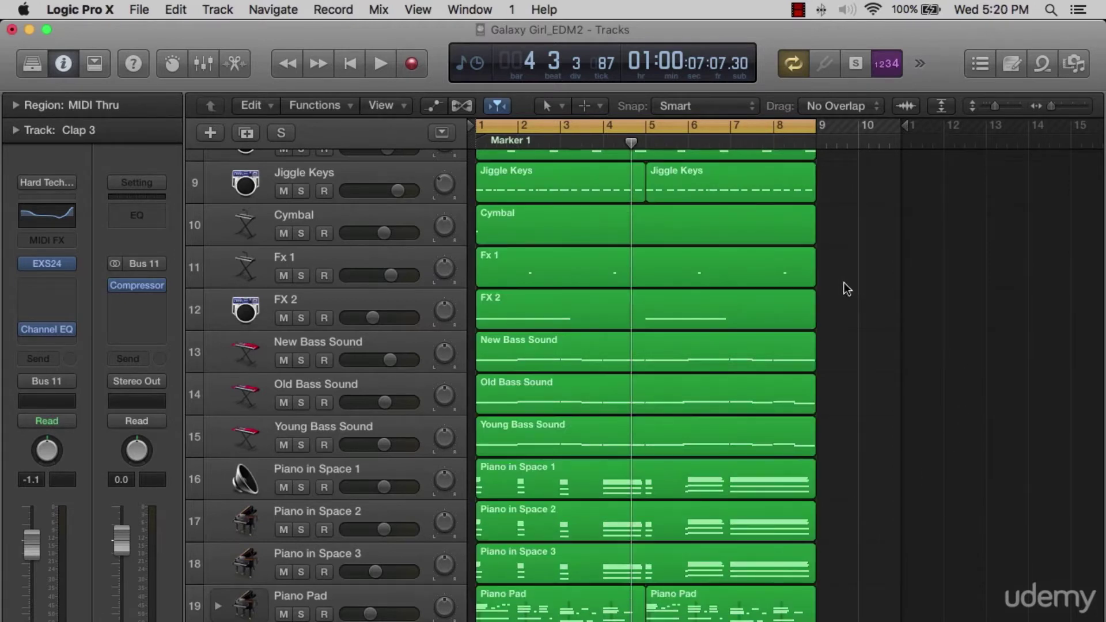
{"action": "left_click", "coordinate": [32, 29]}
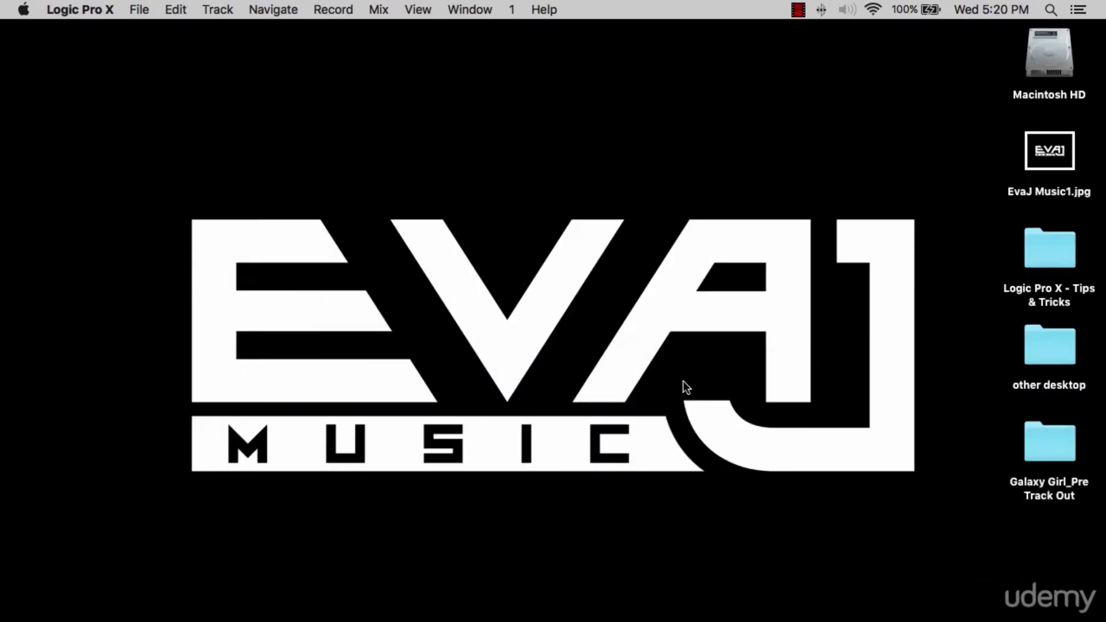
{"action": "left_click_drag", "start_coordinate": [1049, 441], "coordinate": [417, 51]}
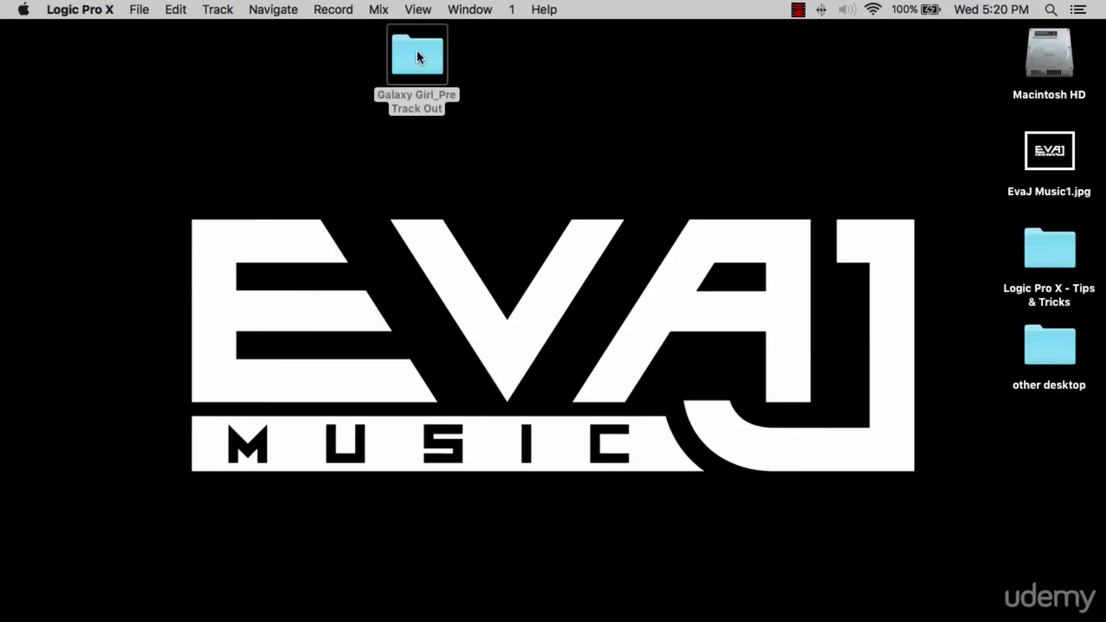
{"action": "double_click", "coordinate": [418, 69]}
{"action": "scroll", "coordinate": [452, 375], "scroll_direction": "down", "scroll_amount": 10}
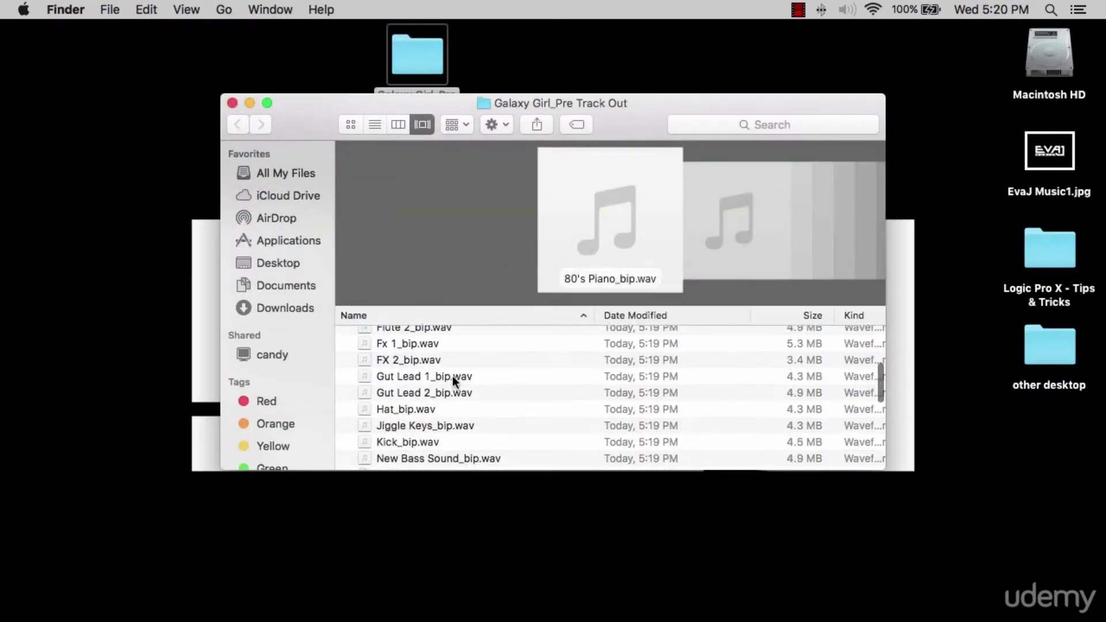
{"action": "scroll", "coordinate": [452, 376], "scroll_direction": "down", "scroll_amount": 2}
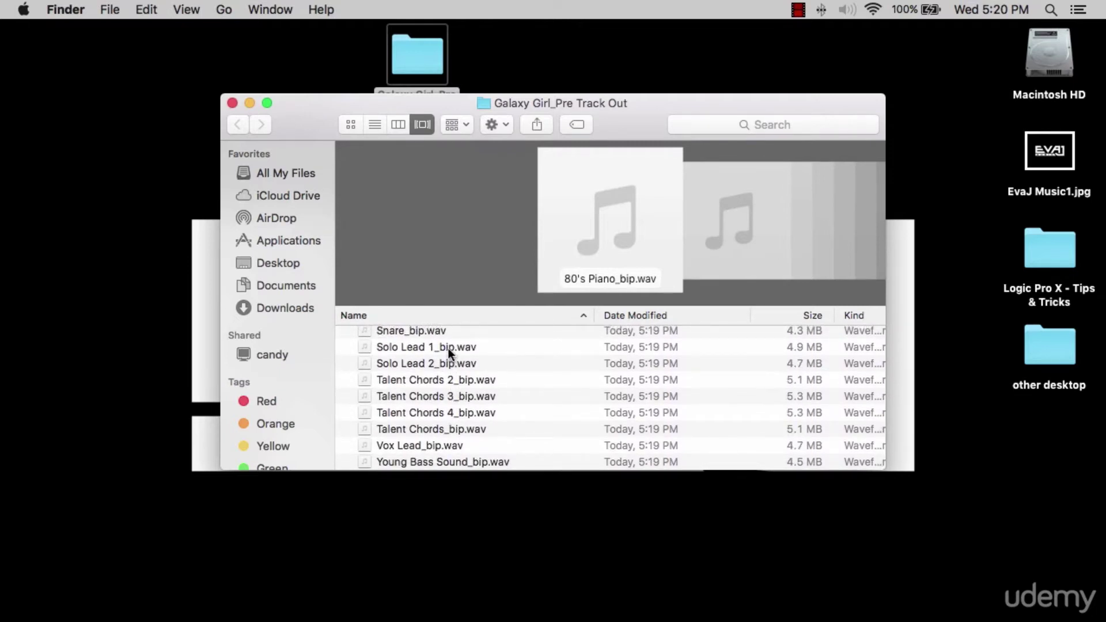
{"action": "scroll", "coordinate": [462, 348], "scroll_direction": "up", "scroll_amount": 12}
{"action": "scroll", "coordinate": [458, 356], "scroll_direction": "down", "scroll_amount": 12}
{"action": "scroll", "coordinate": [440, 416], "scroll_direction": "up", "scroll_amount": 12}
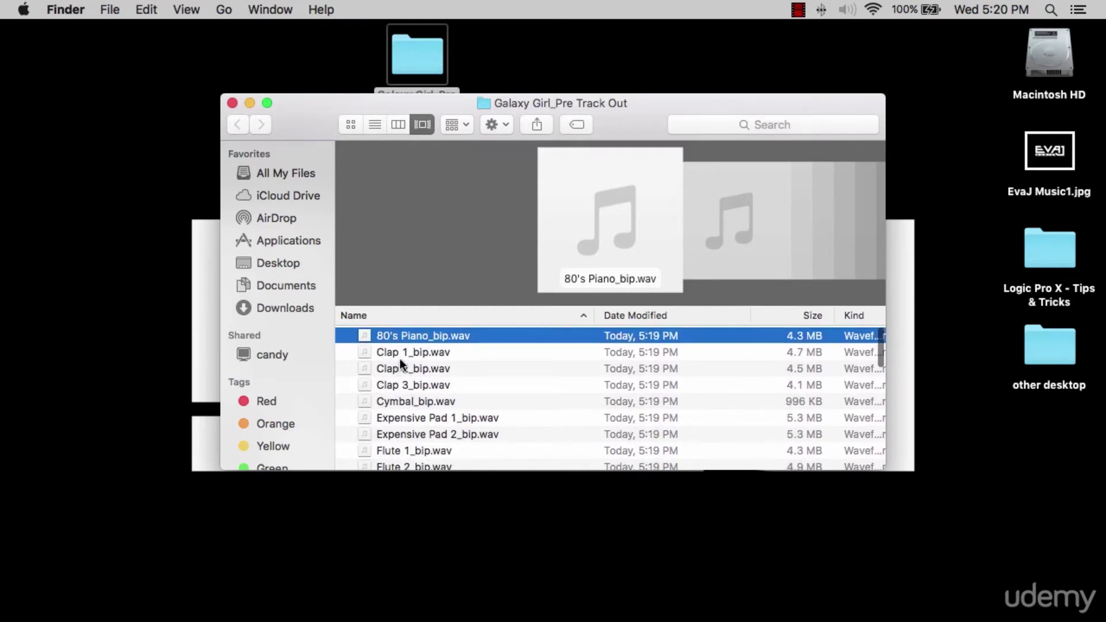
{"action": "scroll", "coordinate": [388, 361], "scroll_direction": "down", "scroll_amount": 12}
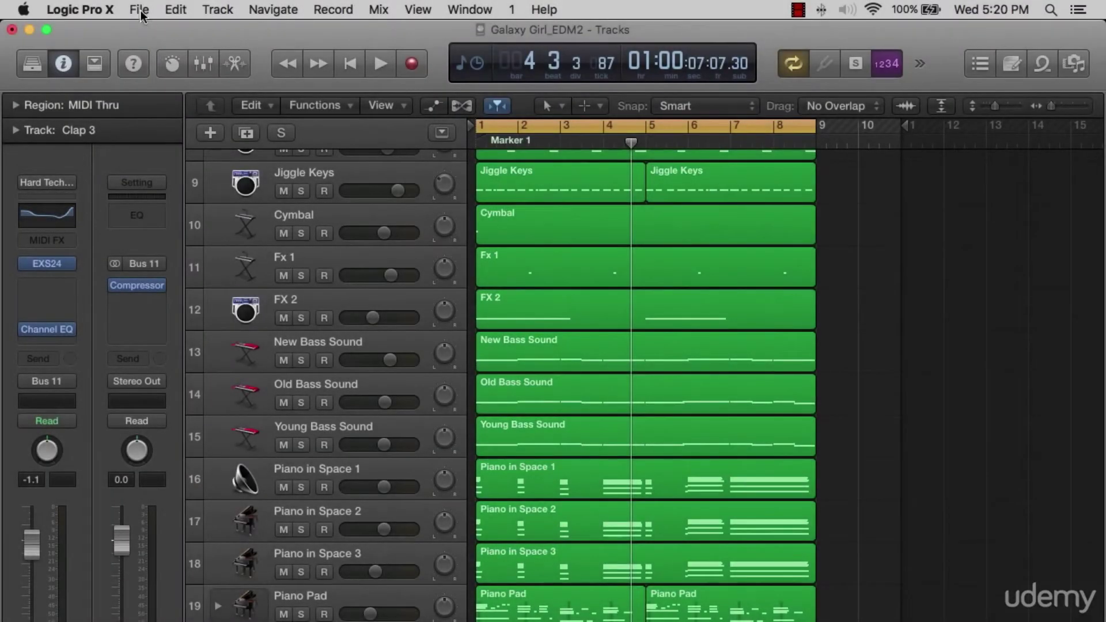
Step: Save the project under the new name Galaxy Girl_EDM3 in the Galaxy Girl_EDM folder
{"action": "left_click", "coordinate": [140, 9]}
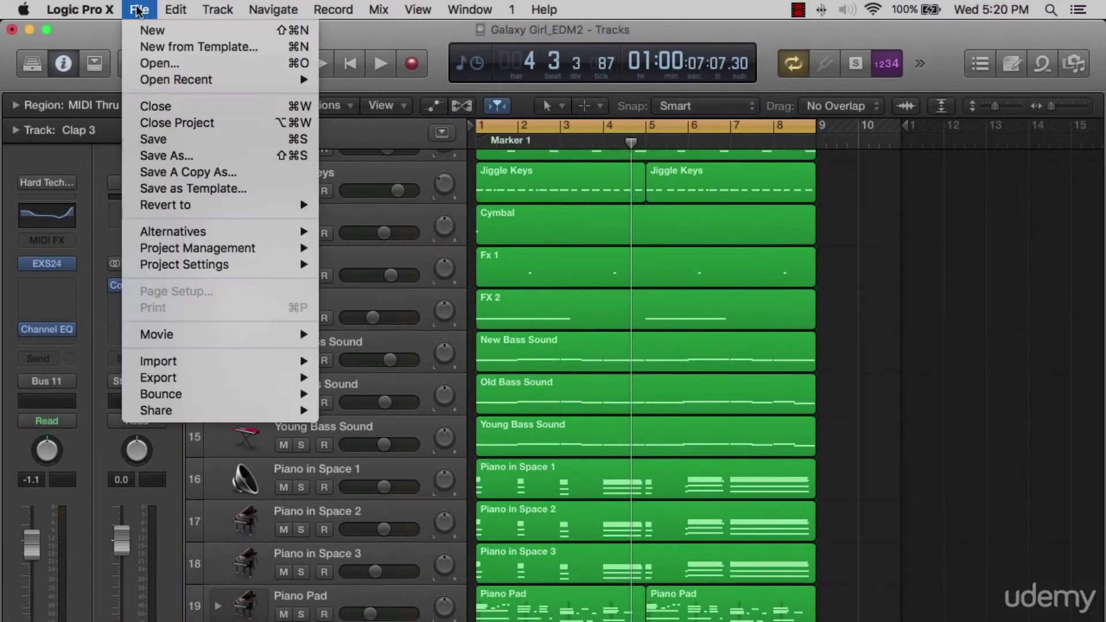
{"action": "left_click", "coordinate": [213, 154]}
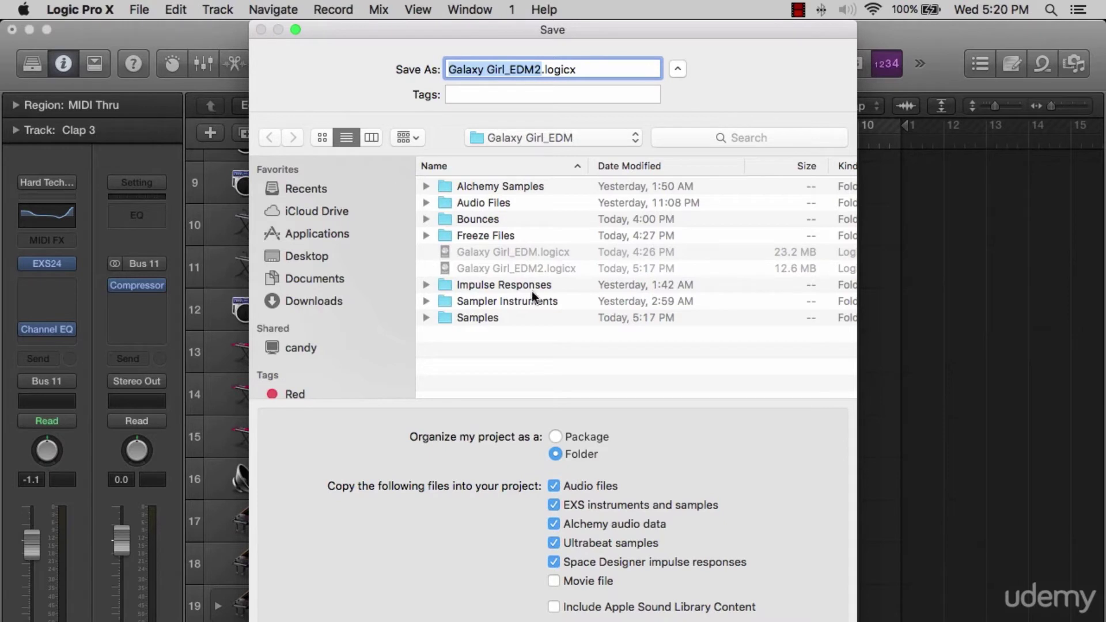
{"action": "key", "text": "Right"}
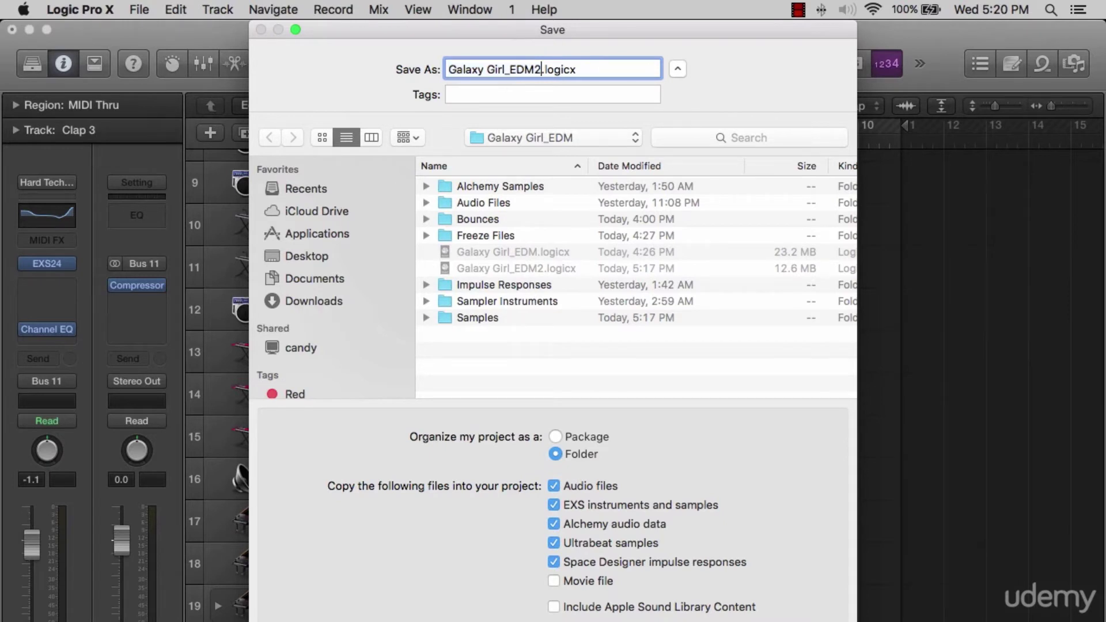
{"action": "key", "text": "BackSpace"}
{"action": "type", "text": "3"}
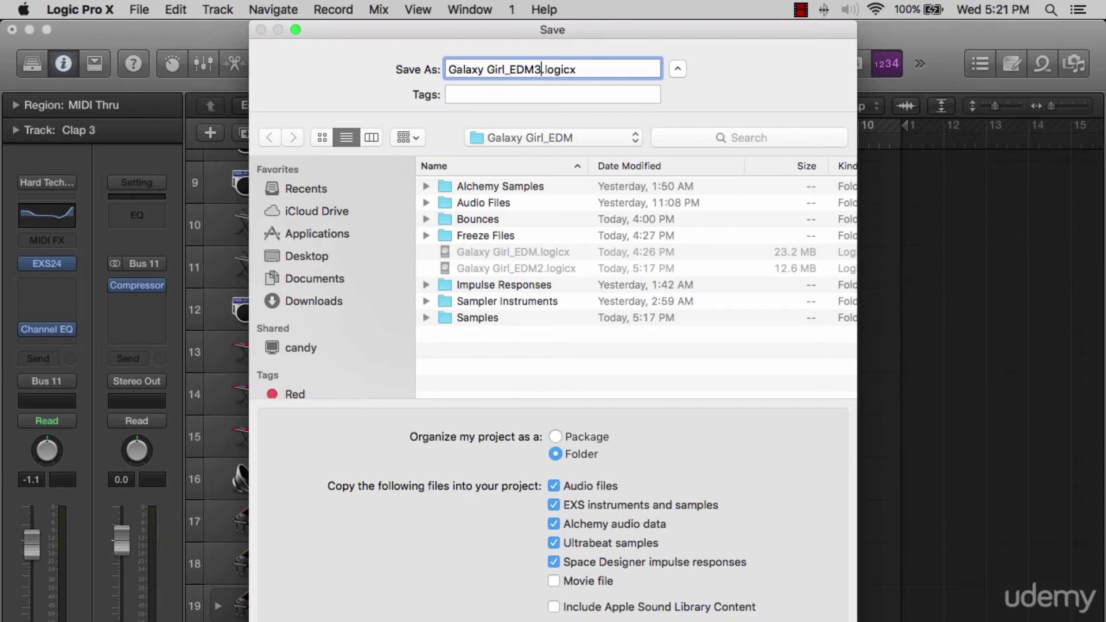
{"action": "key", "text": "Return"}
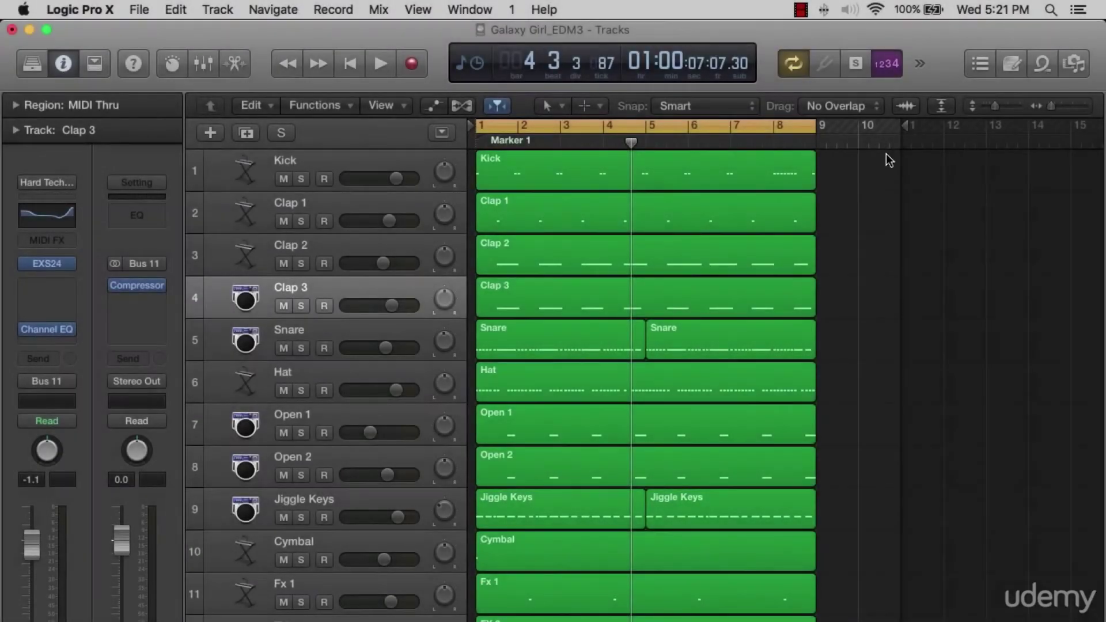
Step: Narrow the track headers and move the project window aside, placing the Galaxy Girl_Pre Track Out folder on the uncovered desktop area
{"action": "left_click_drag", "start_coordinate": [467, 140], "coordinate": [356, 141]}
{"action": "left_click_drag", "start_coordinate": [220, 27], "coordinate": [620, 27]}
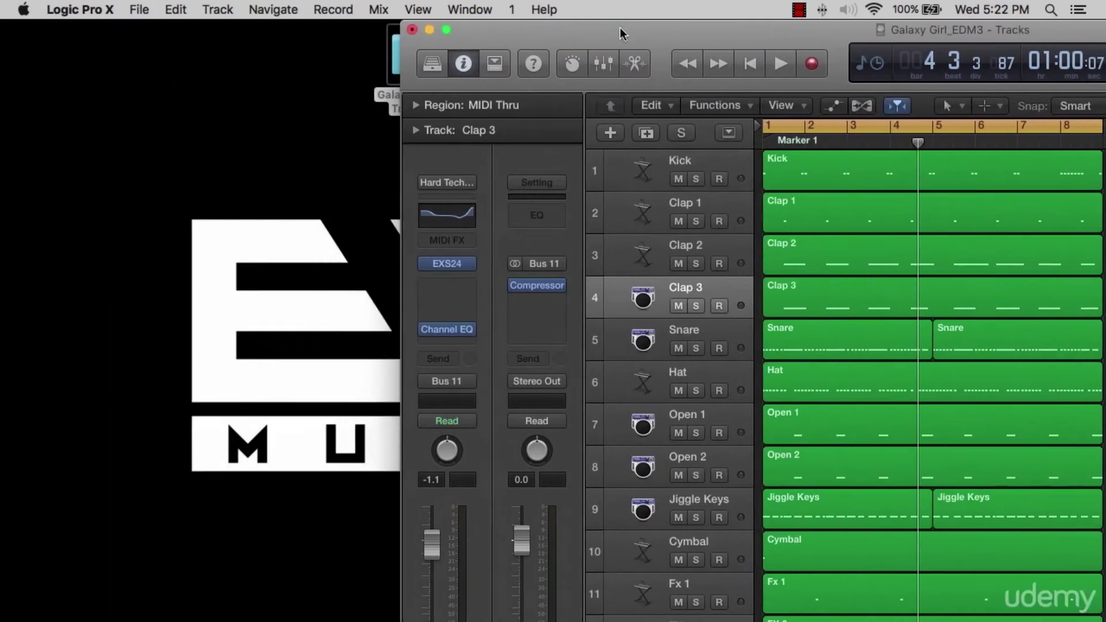
{"action": "left_click_drag", "start_coordinate": [392, 40], "coordinate": [198, 45]}
Step: Select all audio files in the Galaxy Girl_Pre Track Out folder and reposition the project window to uncover its empty timeline area
{"action": "double_click", "coordinate": [210, 55]}
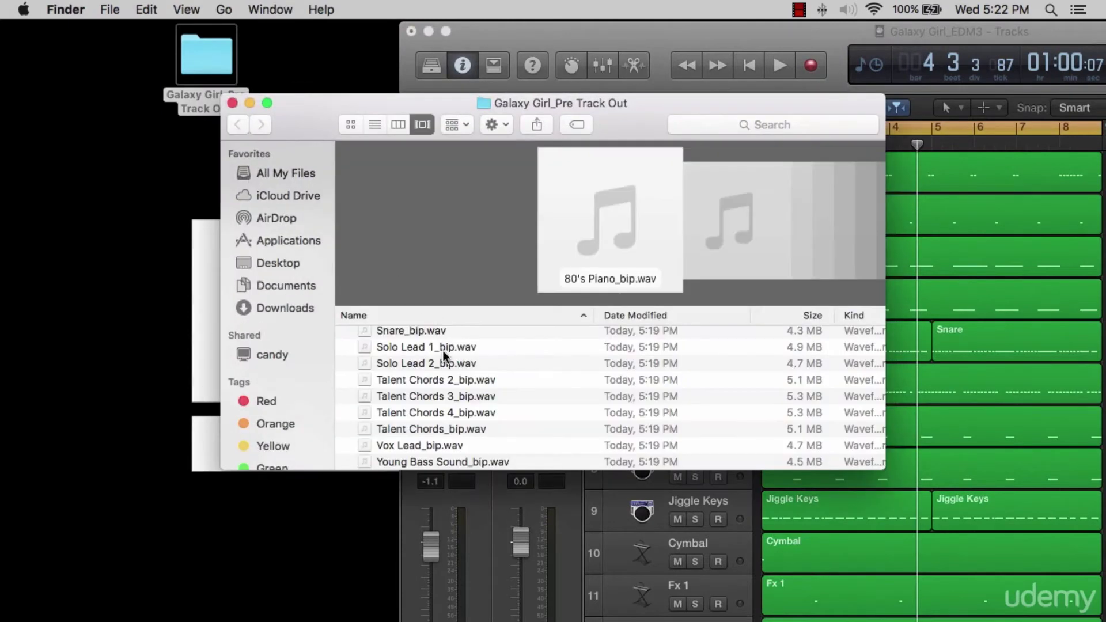
{"action": "left_click", "coordinate": [444, 348]}
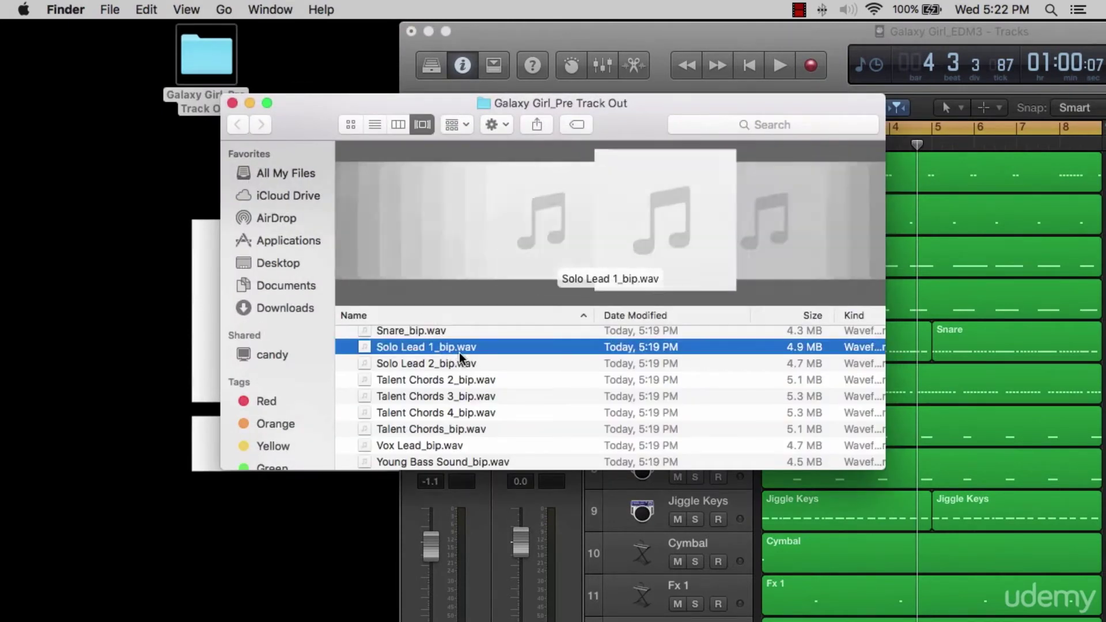
{"action": "key", "text": "super+a"}
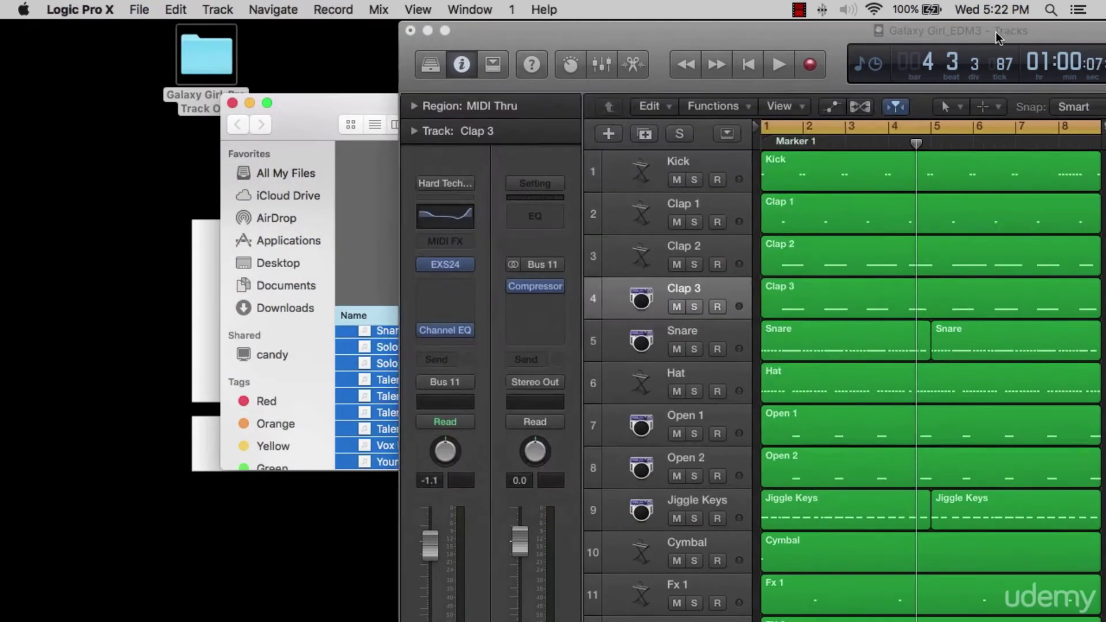
{"action": "left_click_drag", "start_coordinate": [997, 33], "coordinate": [342, 25]}
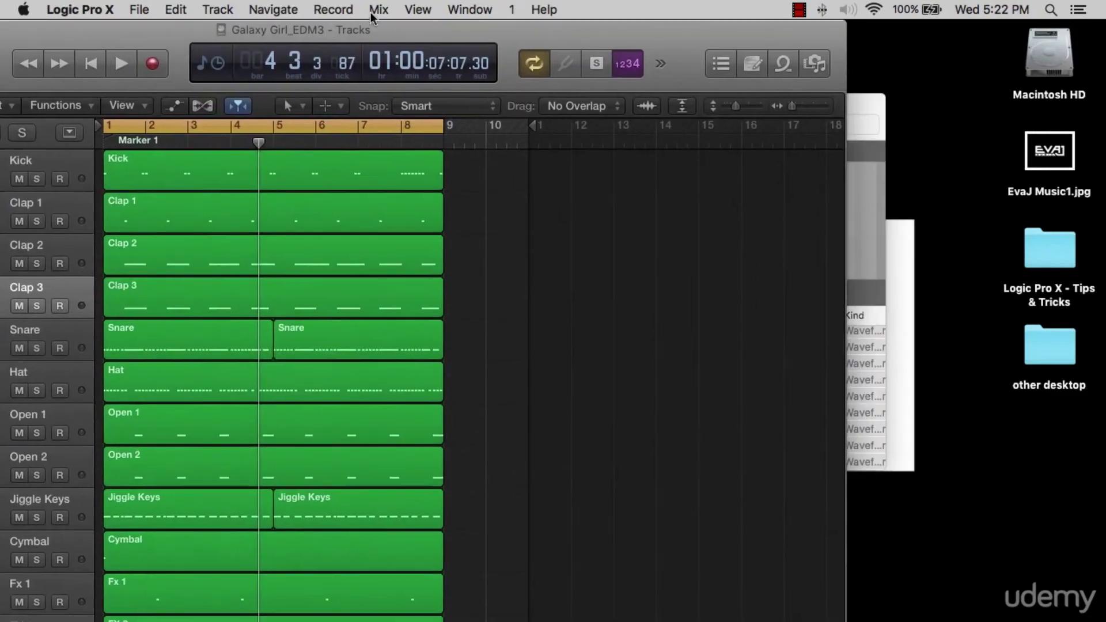
Step: Add the selected WAV files from the Galaxy Girl_Pre Track Out folder below the last track at bar 1, with Use existing tracks chosen
{"action": "left_click_drag", "start_coordinate": [856, 100], "coordinate": [1104, 110]}
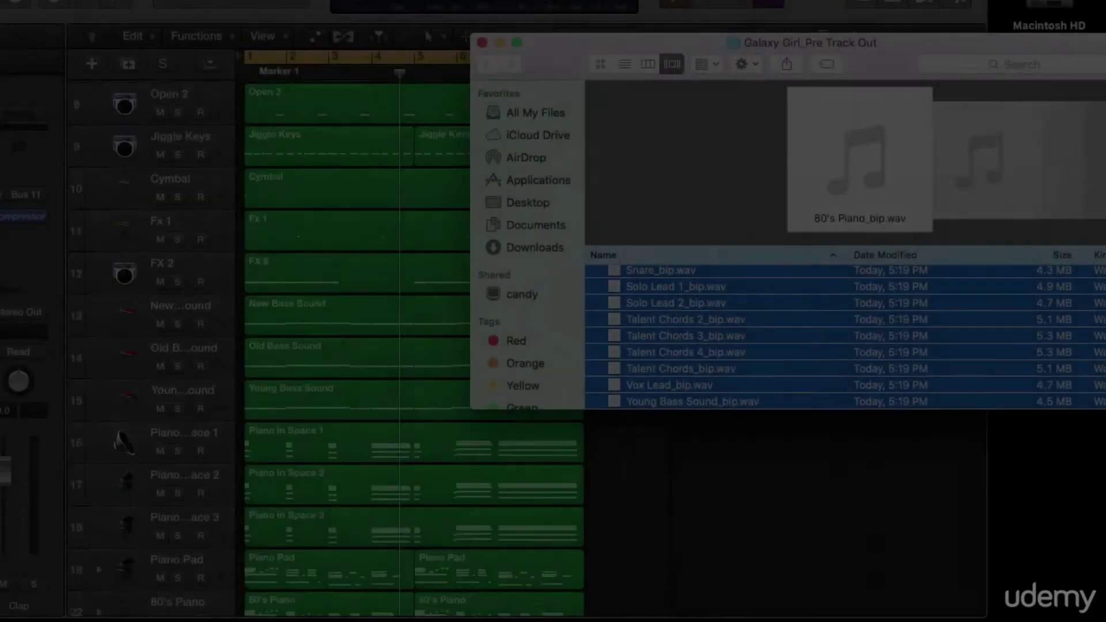
{"action": "scroll", "coordinate": [327, 345], "scroll_direction": "down", "scroll_amount": 5}
{"action": "left_click_drag", "start_coordinate": [791, 368], "coordinate": [243, 575]}
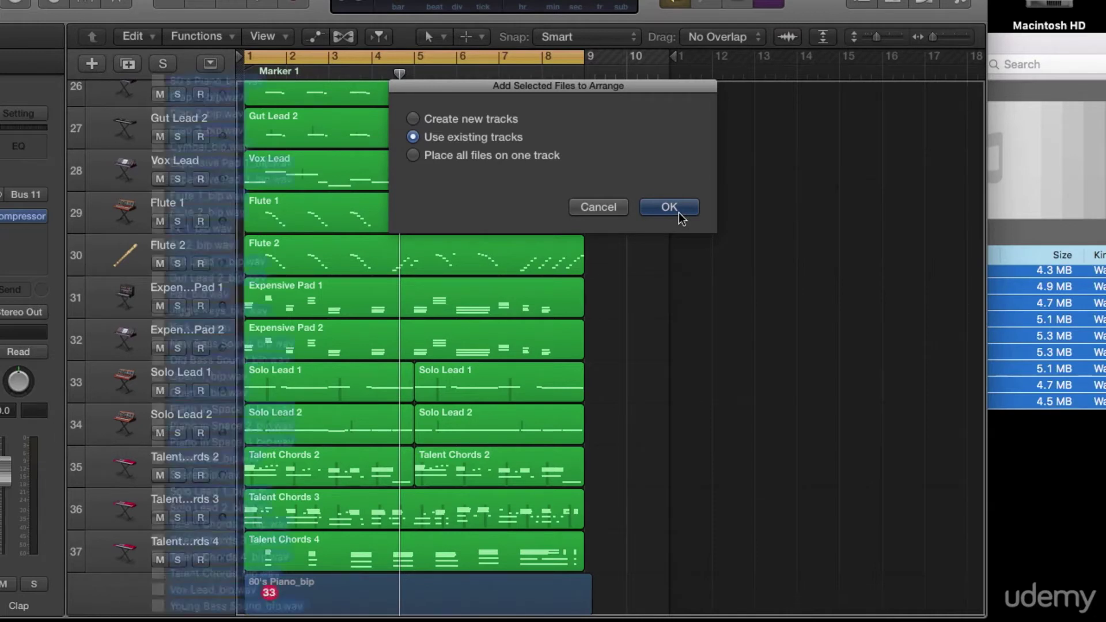
{"action": "left_click", "coordinate": [679, 213]}
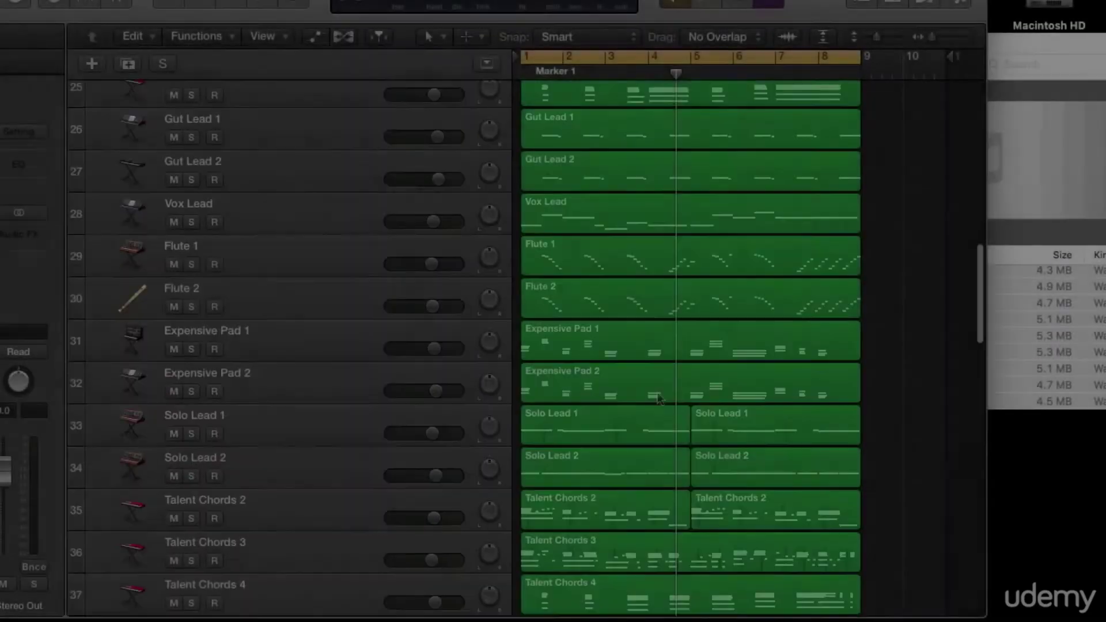
Step: Place the playhead at bar 9 and split all the imported audio regions there
{"action": "scroll", "coordinate": [659, 395], "scroll_direction": "down", "scroll_amount": 10}
{"action": "left_click_drag", "start_coordinate": [914, 265], "coordinate": [742, 459]}
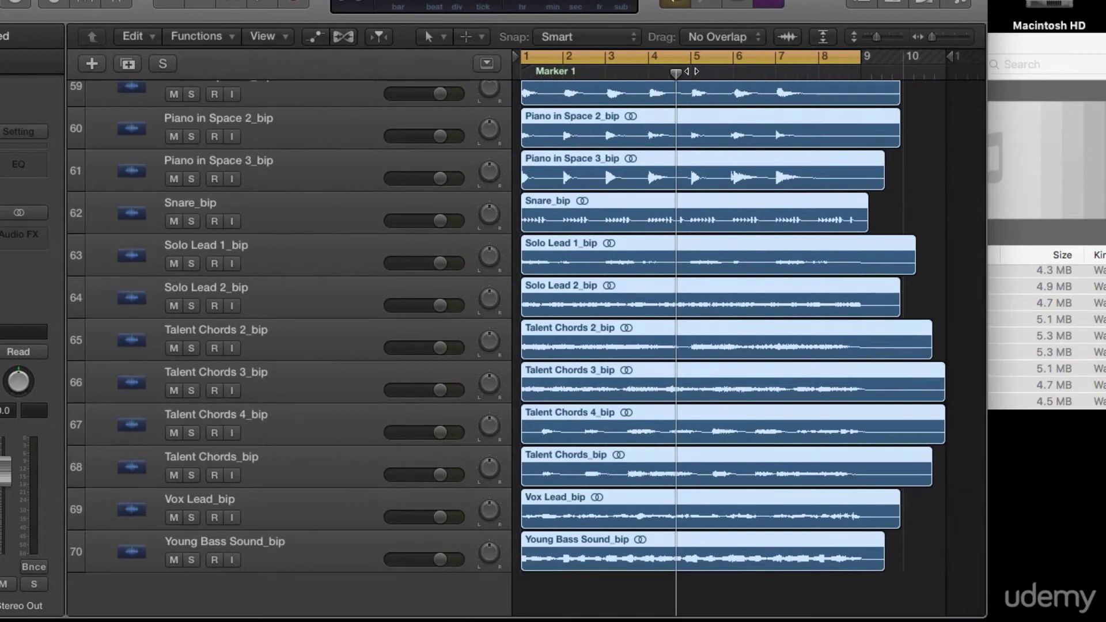
{"action": "left_click_drag", "start_coordinate": [680, 72], "coordinate": [861, 73]}
{"action": "key", "text": "ctrl+period"}
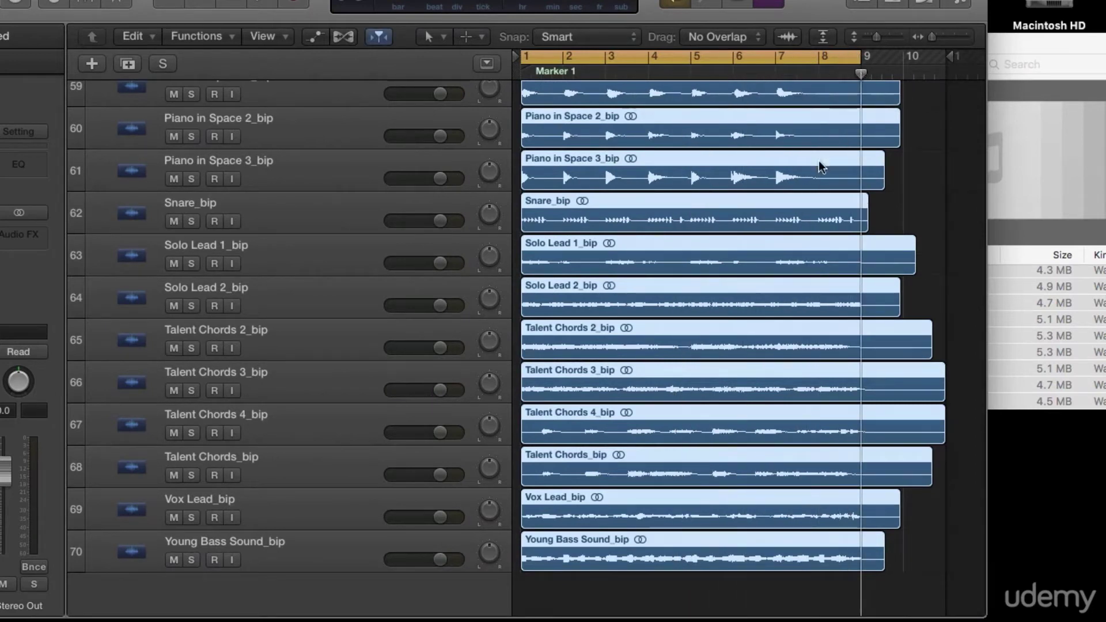
{"action": "key", "text": "super+t"}
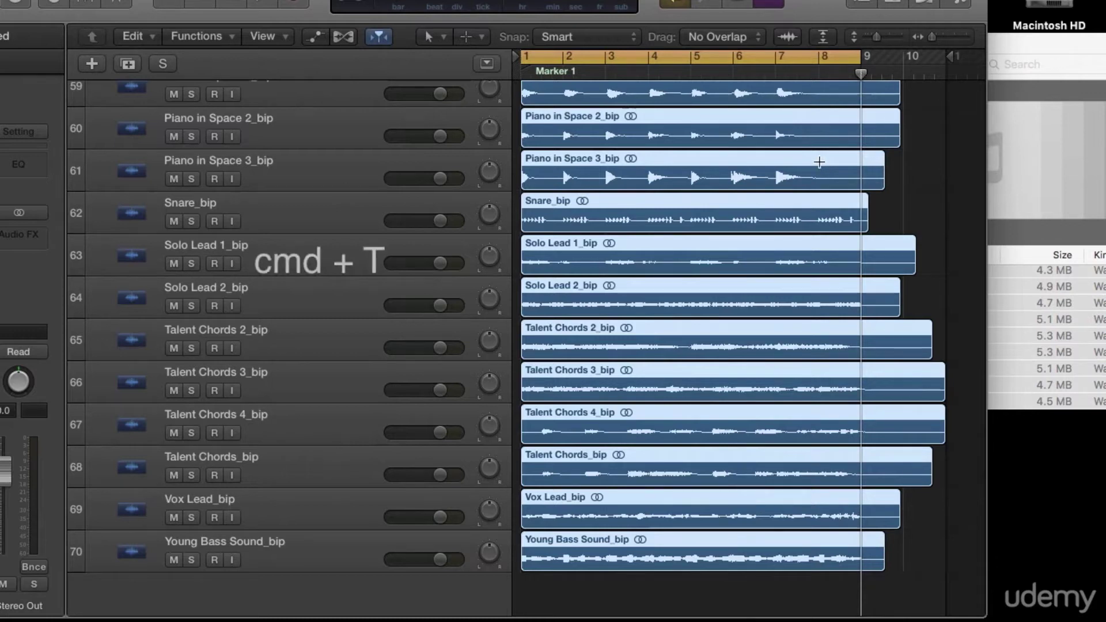
{"action": "key", "text": "super+t"}
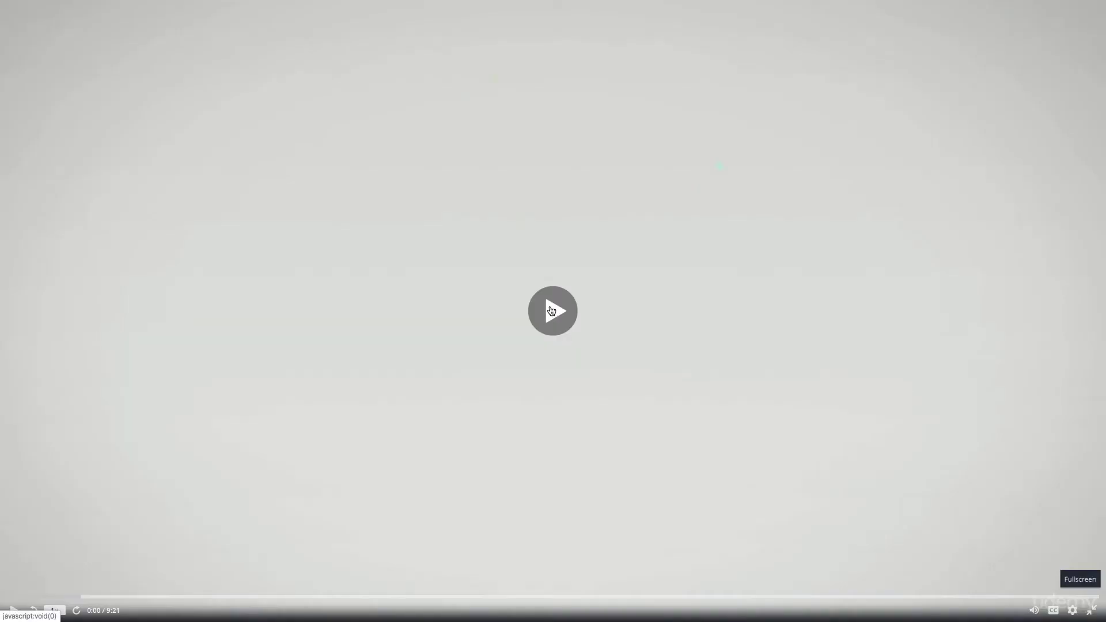
{"action": "left_click", "coordinate": [551, 311]}
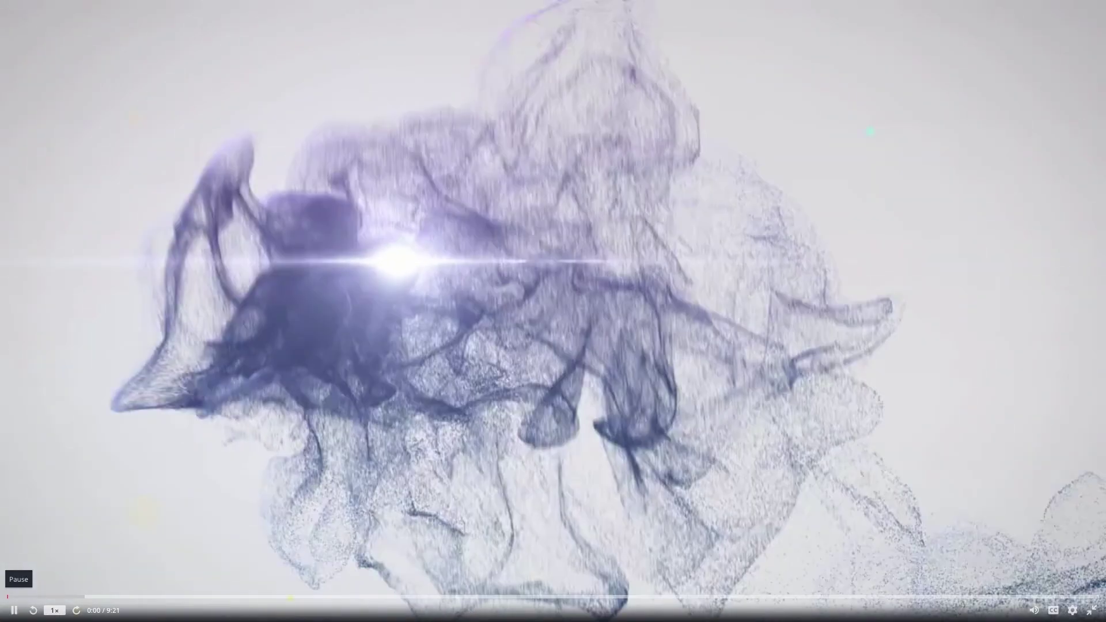
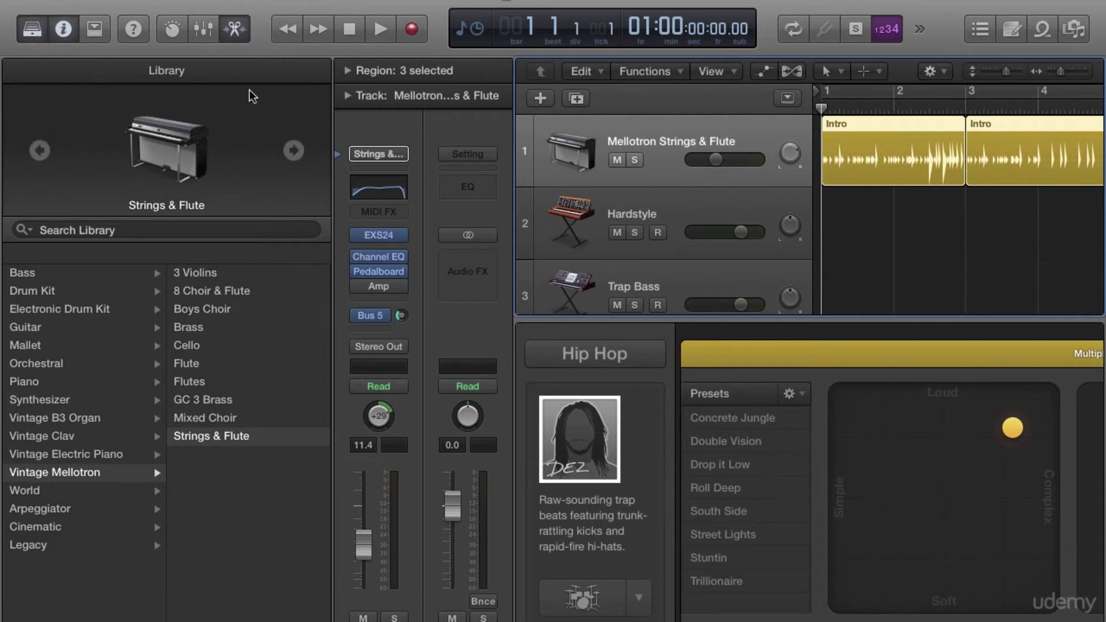
Step: Hide and redisplay the Library twice
{"action": "left_click", "coordinate": [32, 30]}
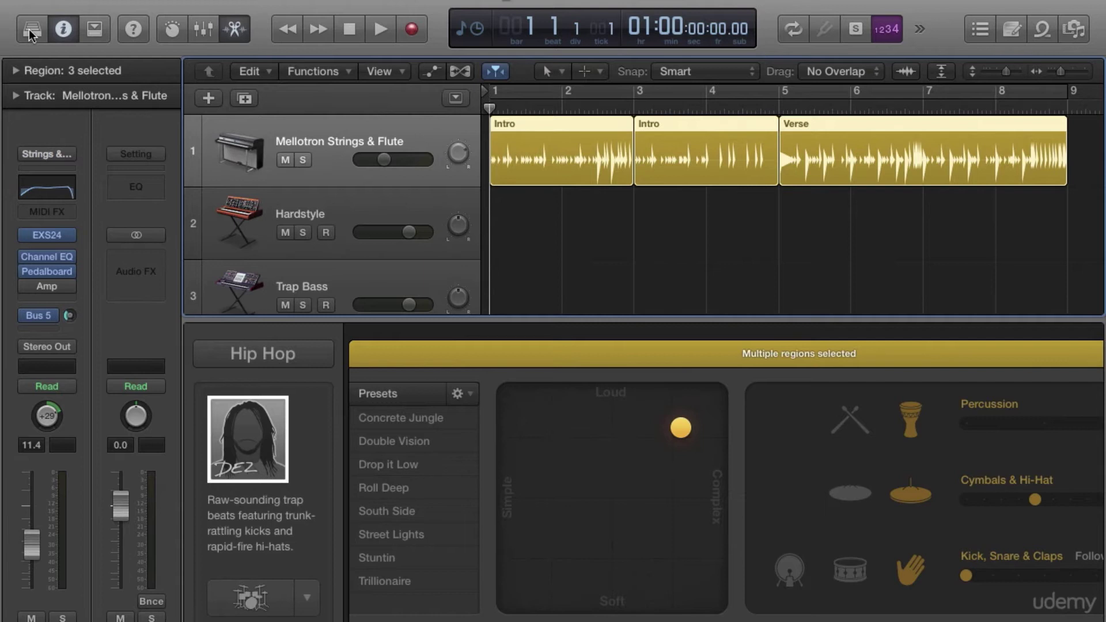
{"action": "left_click", "coordinate": [31, 32]}
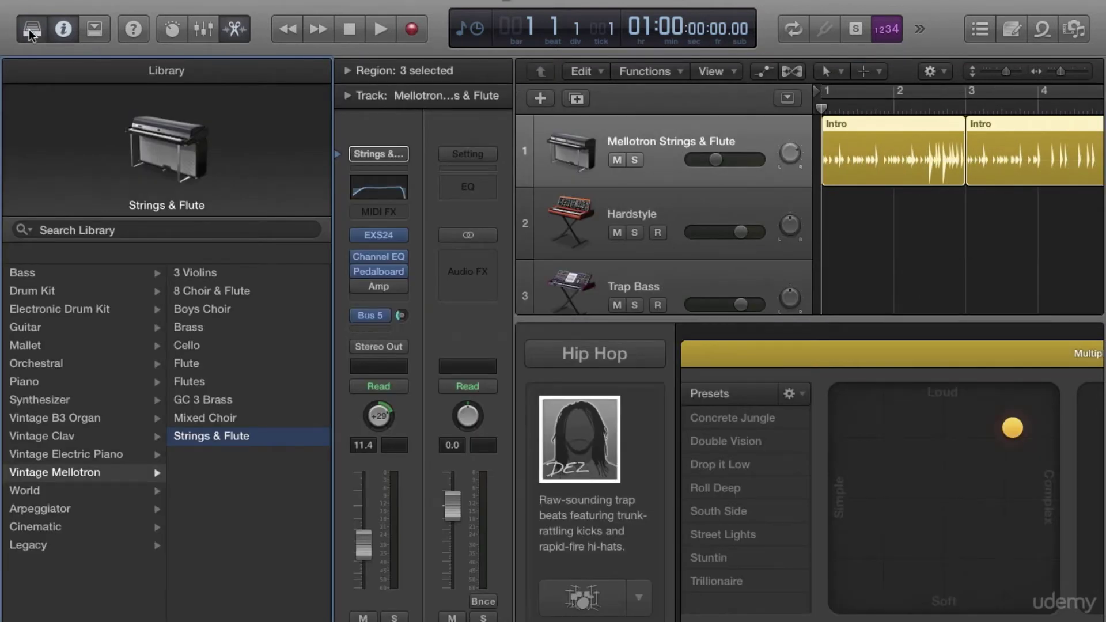
{"action": "left_click", "coordinate": [32, 33]}
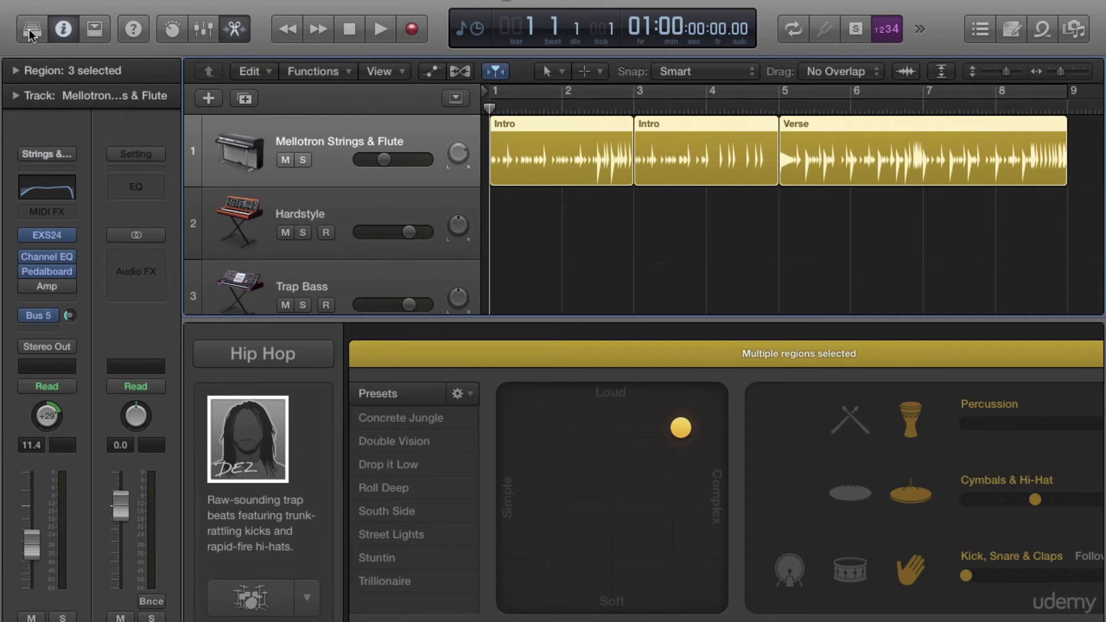
{"action": "left_click", "coordinate": [32, 32]}
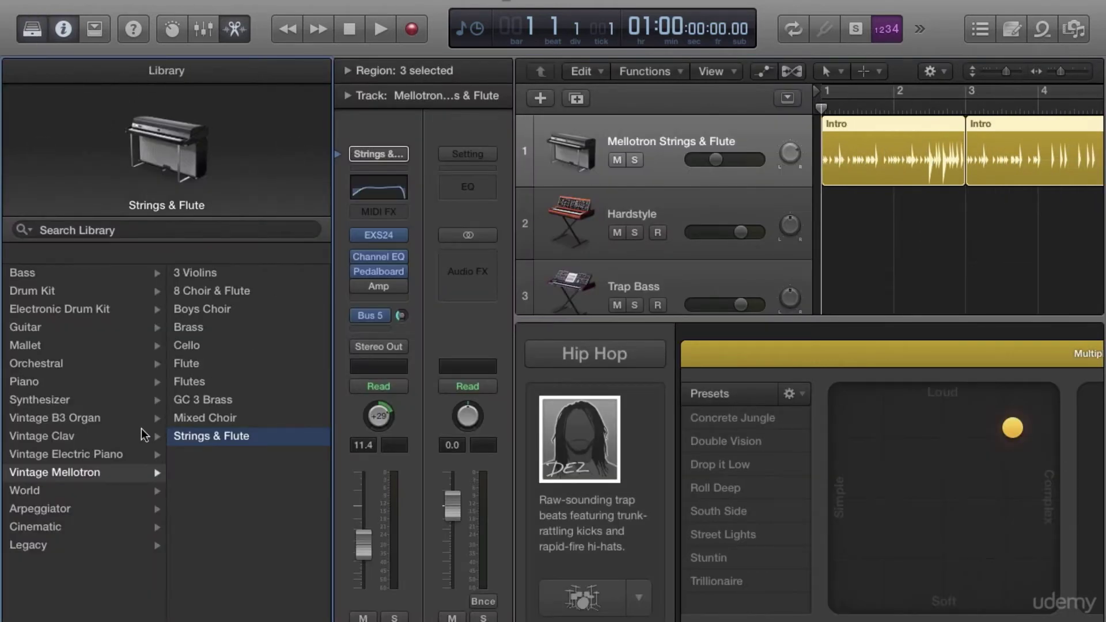
Step: Browse the Library's sound categories from Synthesizer up to the guitar and drum kit groups, and return to Vintage Mellotron
{"action": "left_click", "coordinate": [49, 403]}
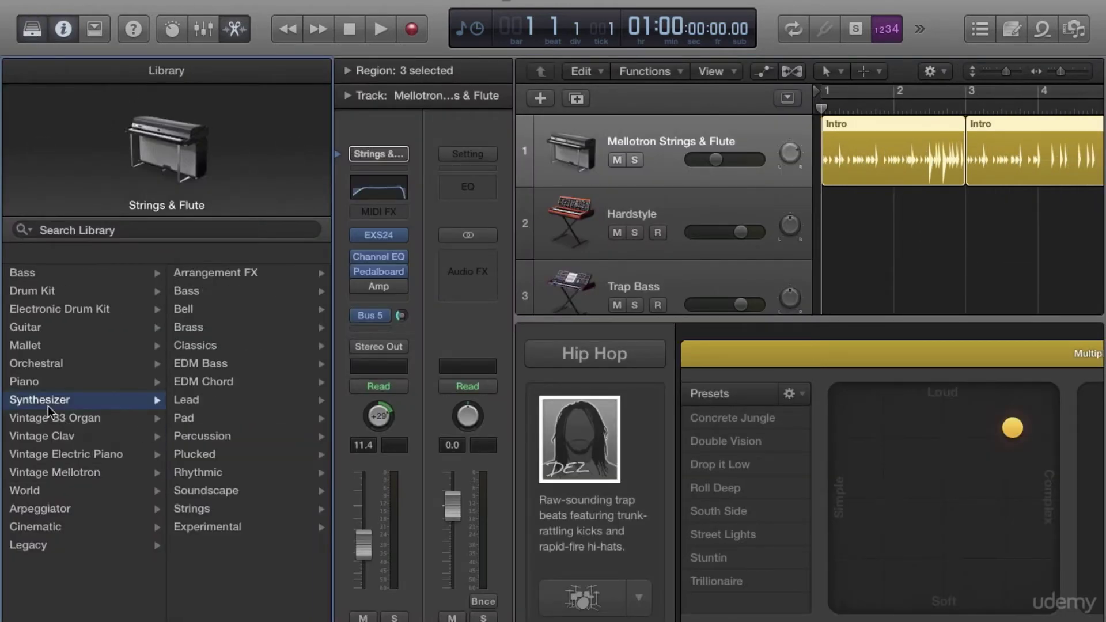
{"action": "key", "text": "Up"}
{"action": "key", "text": "Up"}
{"action": "key", "text": "Up"}
{"action": "key", "text": "Up"}
{"action": "key", "text": "Up"}
{"action": "key", "text": "Down"}
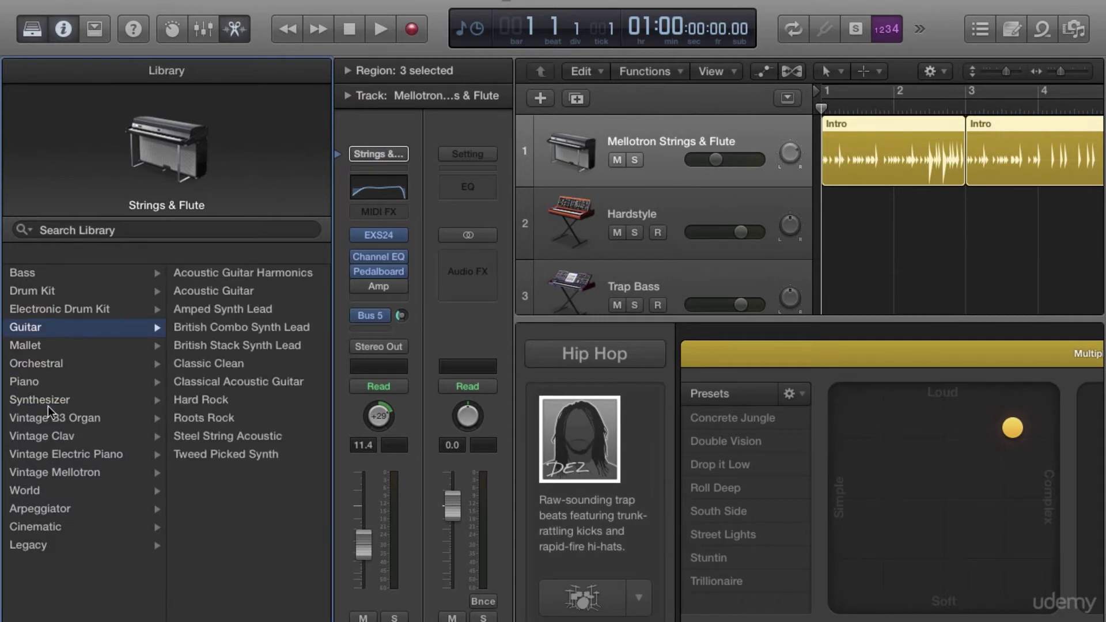
{"action": "key", "text": "Down"}
{"action": "key", "text": "Down"}
{"action": "key", "text": "Down"}
{"action": "key", "text": "Down"}
{"action": "left_click", "coordinate": [41, 470]}
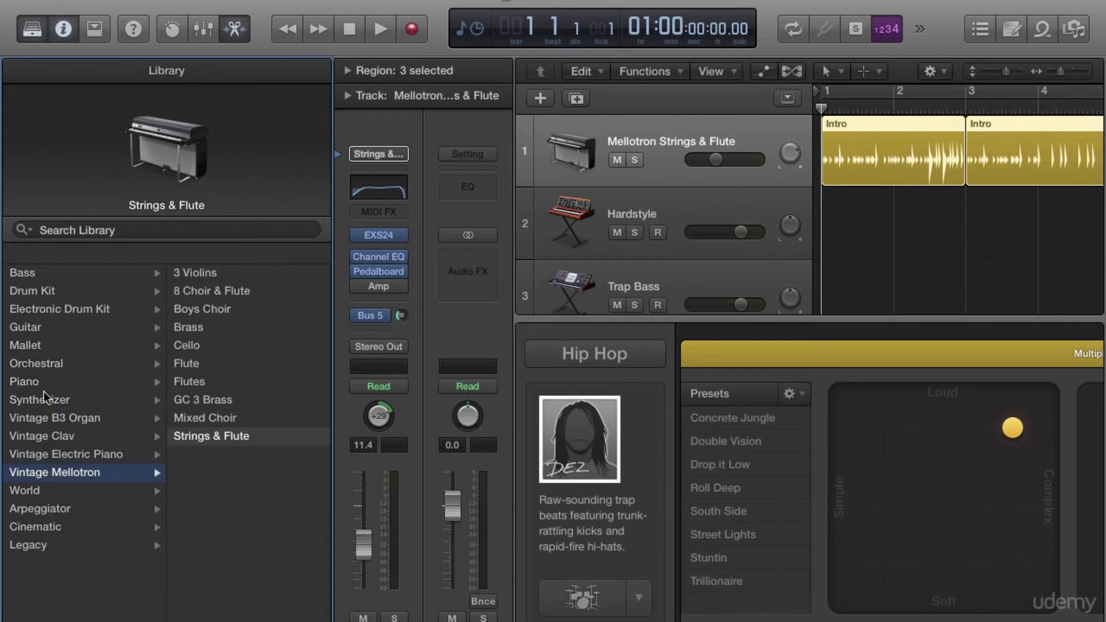
Step: Search the Library for "bass", look through the matching sounds, clear the search and hide the Library
{"action": "left_click", "coordinate": [49, 230]}
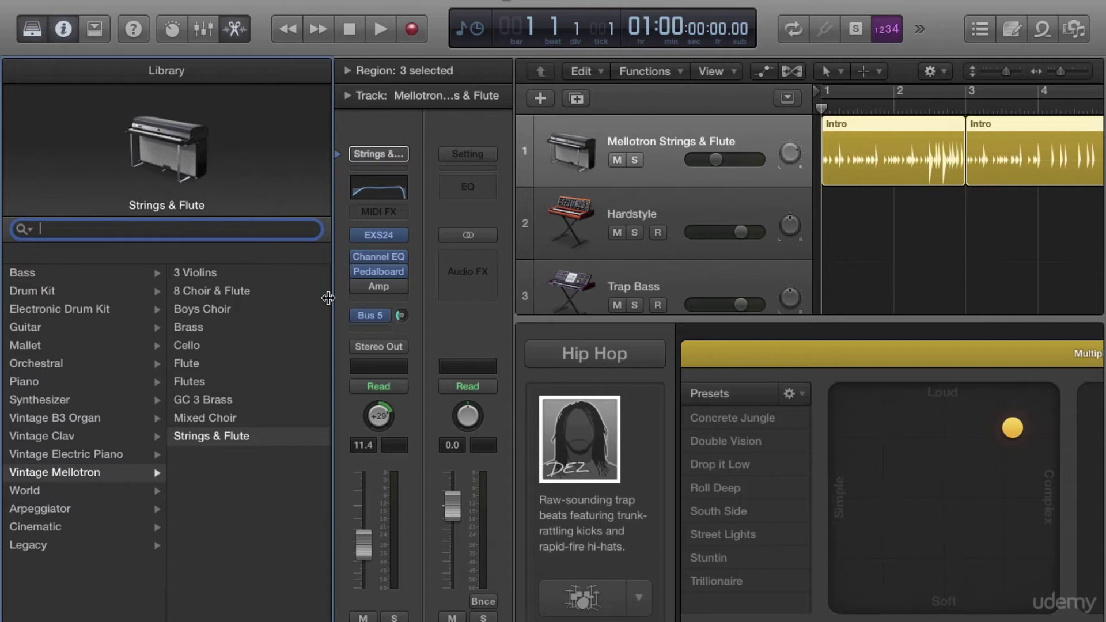
{"action": "type", "text": "bass"}
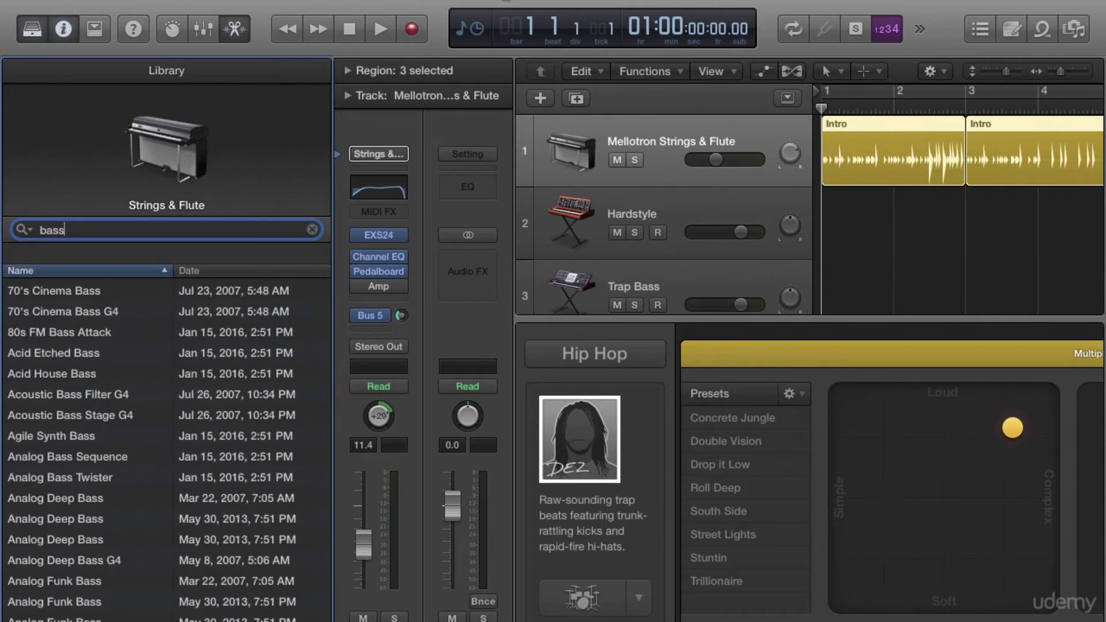
{"action": "scroll", "coordinate": [69, 448], "scroll_direction": "down", "scroll_amount": 10}
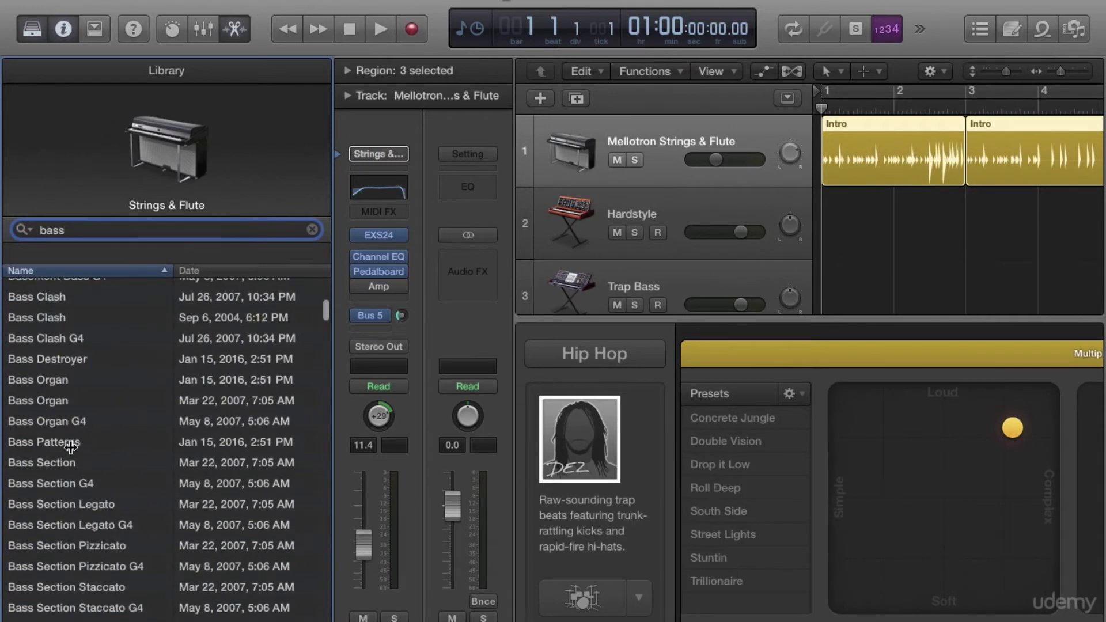
{"action": "scroll", "coordinate": [70, 448], "scroll_direction": "down", "scroll_amount": 5}
{"action": "scroll", "coordinate": [190, 353], "scroll_direction": "up", "scroll_amount": 15}
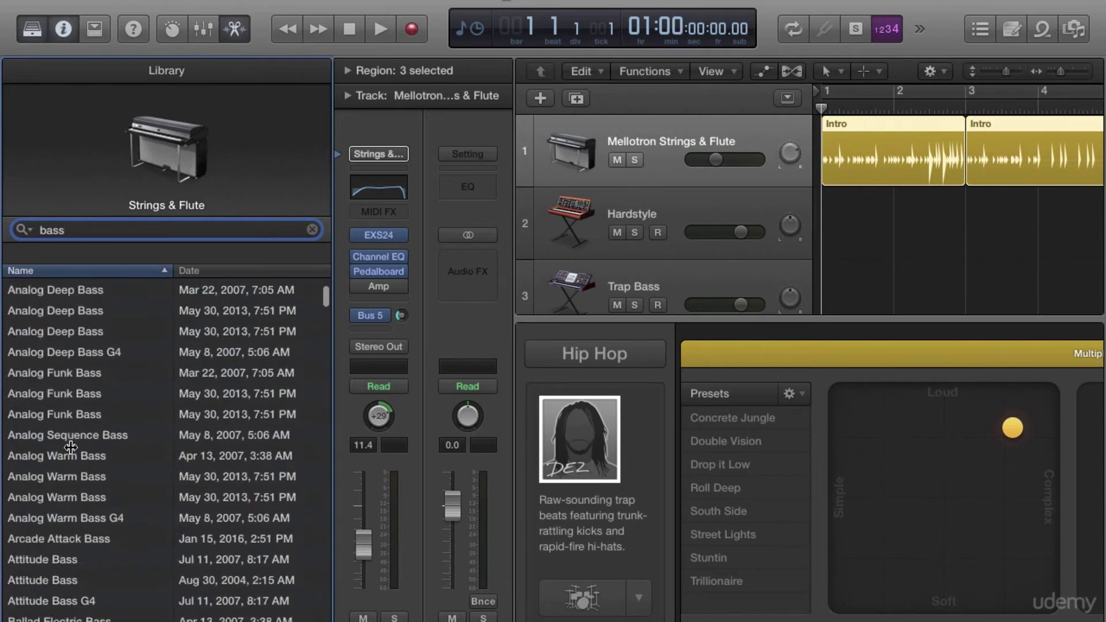
{"action": "left_click", "coordinate": [311, 229]}
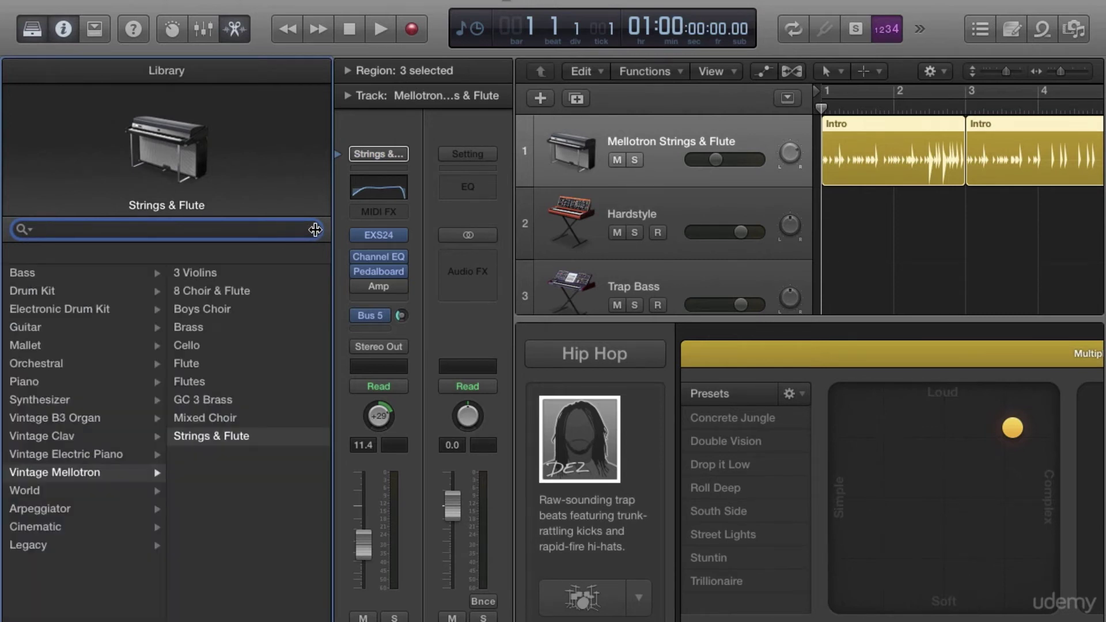
{"action": "left_click", "coordinate": [31, 30]}
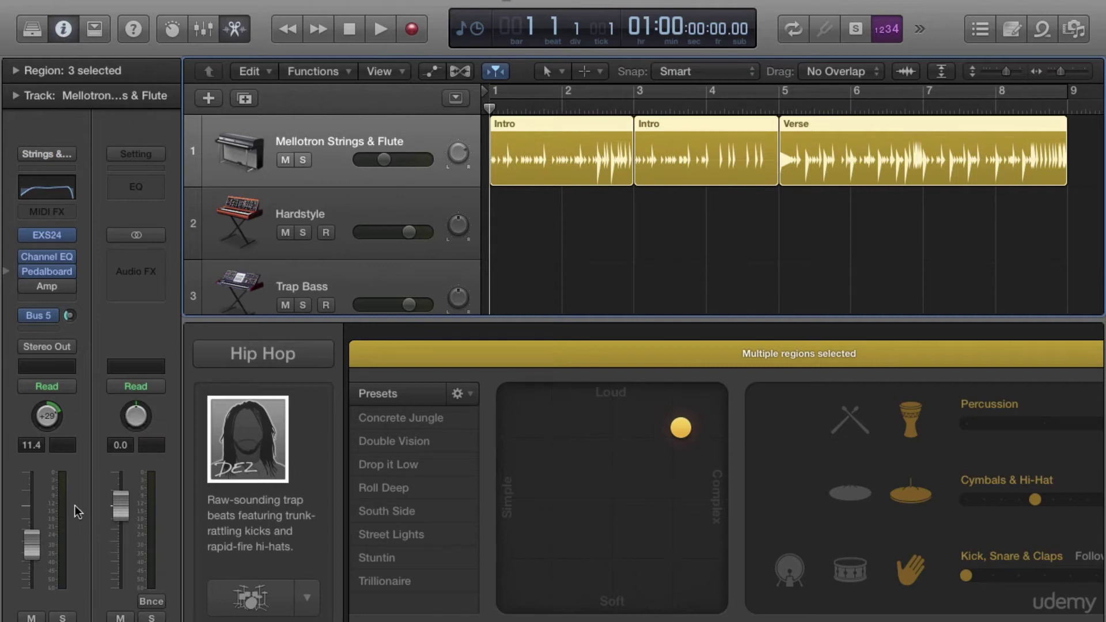
Step: Set the Mellotron Strings & Flute track's volume to -2.2 and its pan to -22
{"action": "left_click", "coordinate": [228, 219]}
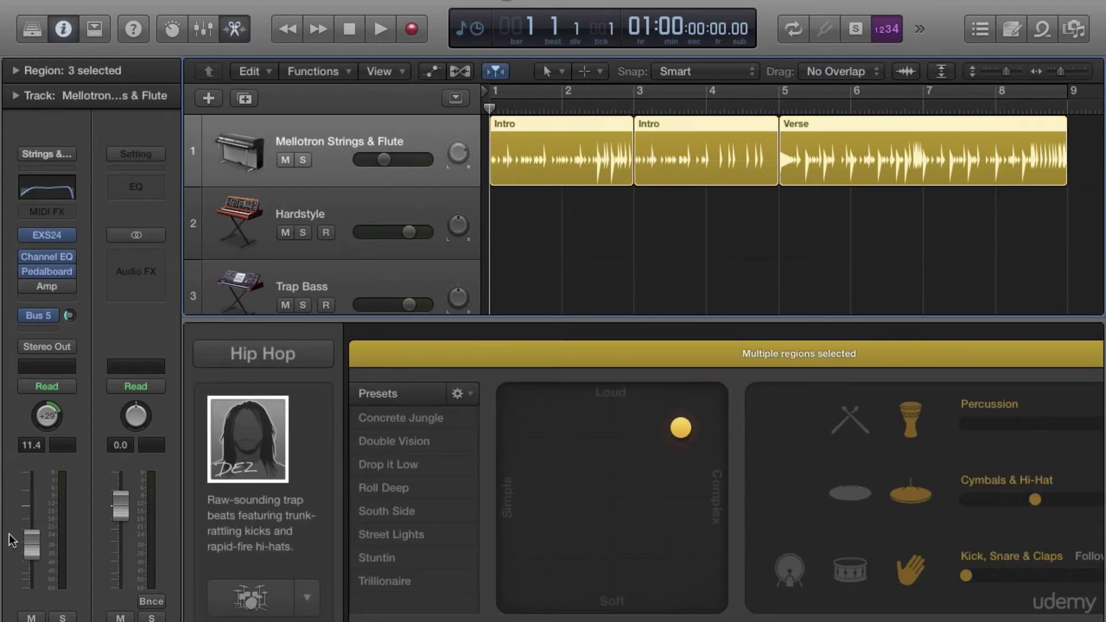
{"action": "left_click_drag", "start_coordinate": [32, 545], "coordinate": [32, 514]}
{"action": "left_click_drag", "start_coordinate": [47, 415], "coordinate": [47, 440]}
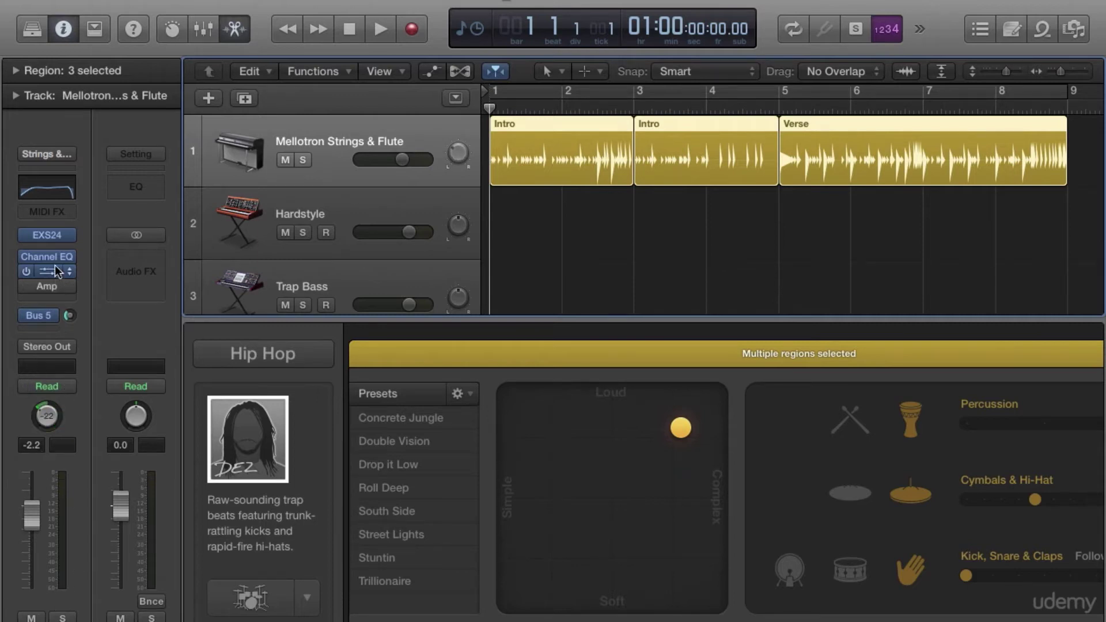
{"action": "left_click", "coordinate": [72, 236]}
{"action": "left_click", "coordinate": [247, 251]}
Step: Set the Mellotron Strings & Flute track's volume to -0.8 and the output channel's volume to 0.5, keeping the track selected
{"action": "mouse_move", "coordinate": [35, 505]}
{"action": "left_mouse_down"}
{"action": "mouse_move", "coordinate": [36, 493]}
{"action": "mouse_move", "coordinate": [42, 501]}
{"action": "left_mouse_up"}
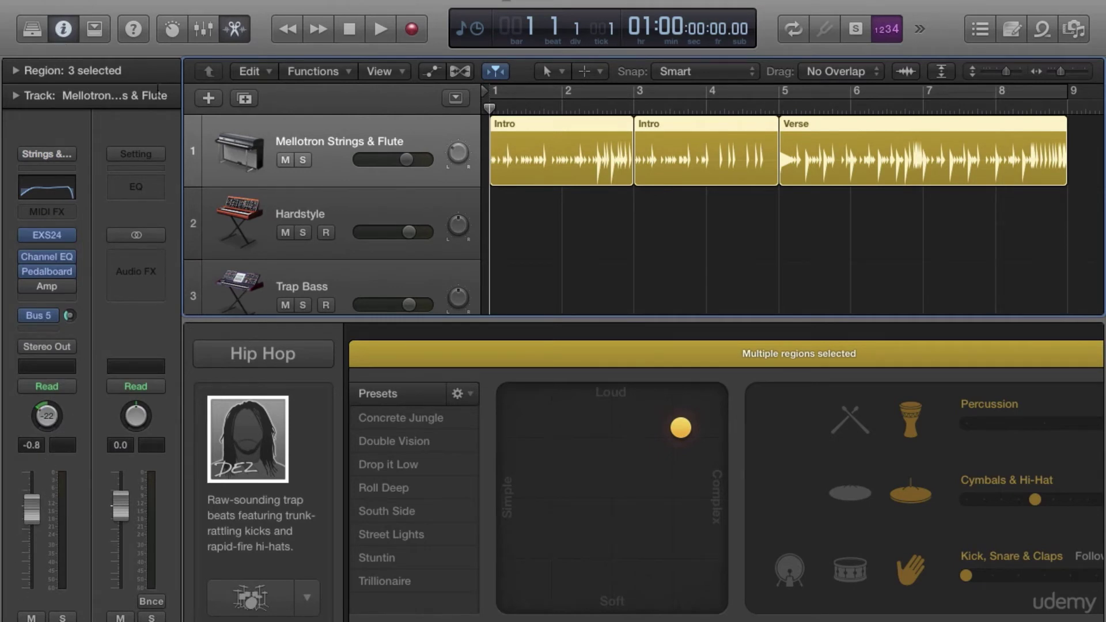
{"action": "mouse_move", "coordinate": [121, 507]}
{"action": "left_mouse_down"}
{"action": "mouse_move", "coordinate": [121, 488]}
{"action": "mouse_move", "coordinate": [121, 585]}
{"action": "mouse_move", "coordinate": [121, 466]}
{"action": "mouse_move", "coordinate": [121, 587]}
{"action": "mouse_move", "coordinate": [121, 472]}
{"action": "mouse_move", "coordinate": [119, 508]}
{"action": "left_mouse_up"}
{"action": "left_click", "coordinate": [654, 241]}
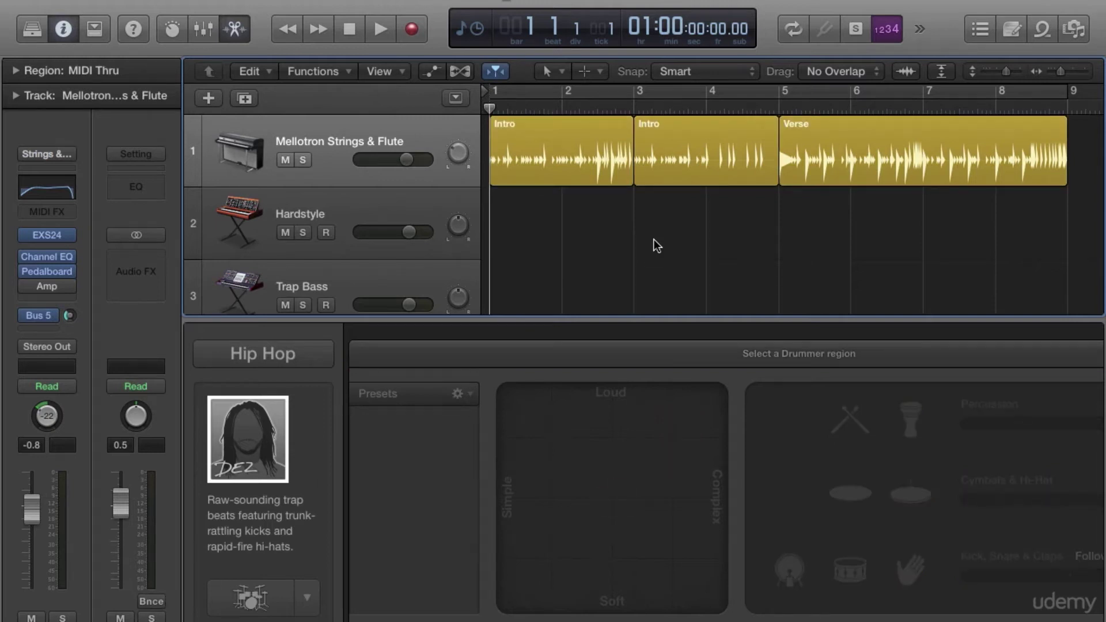
{"action": "left_click", "coordinate": [331, 151]}
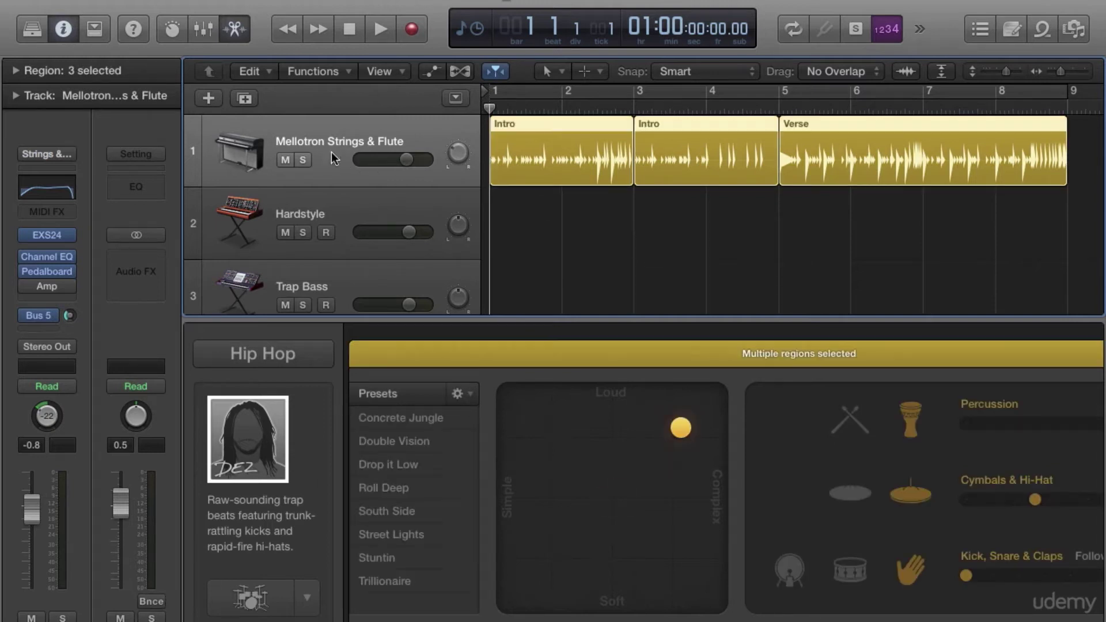
Step: Hide the Inspector and the Drummer editor so the track list and timeline fill the window
{"action": "left_click", "coordinate": [65, 29]}
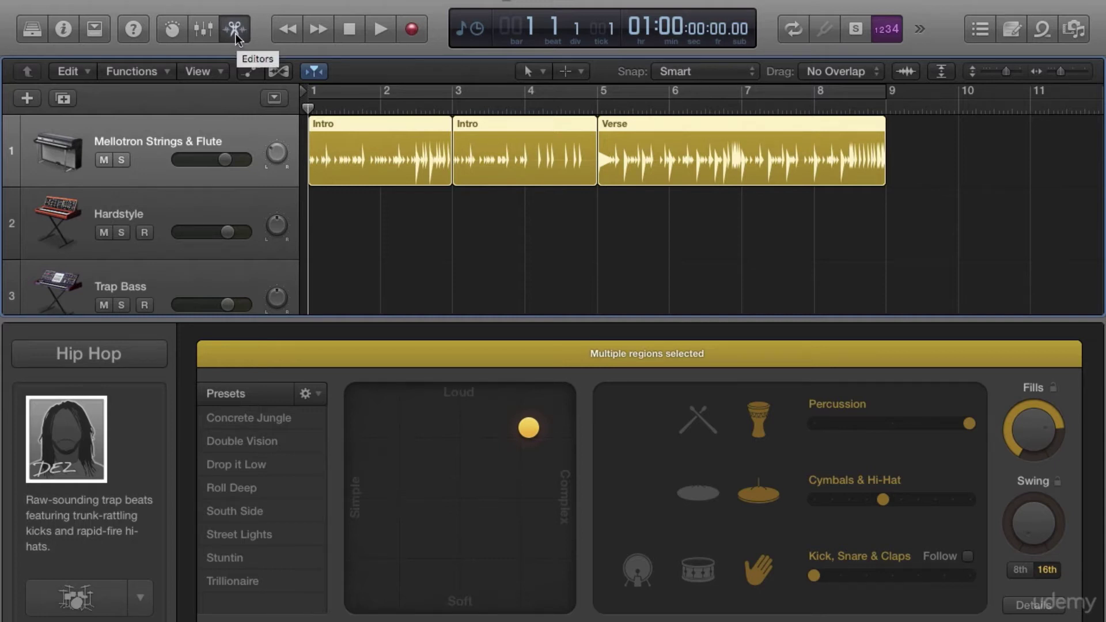
{"action": "left_click", "coordinate": [356, 229]}
{"action": "left_click", "coordinate": [169, 126]}
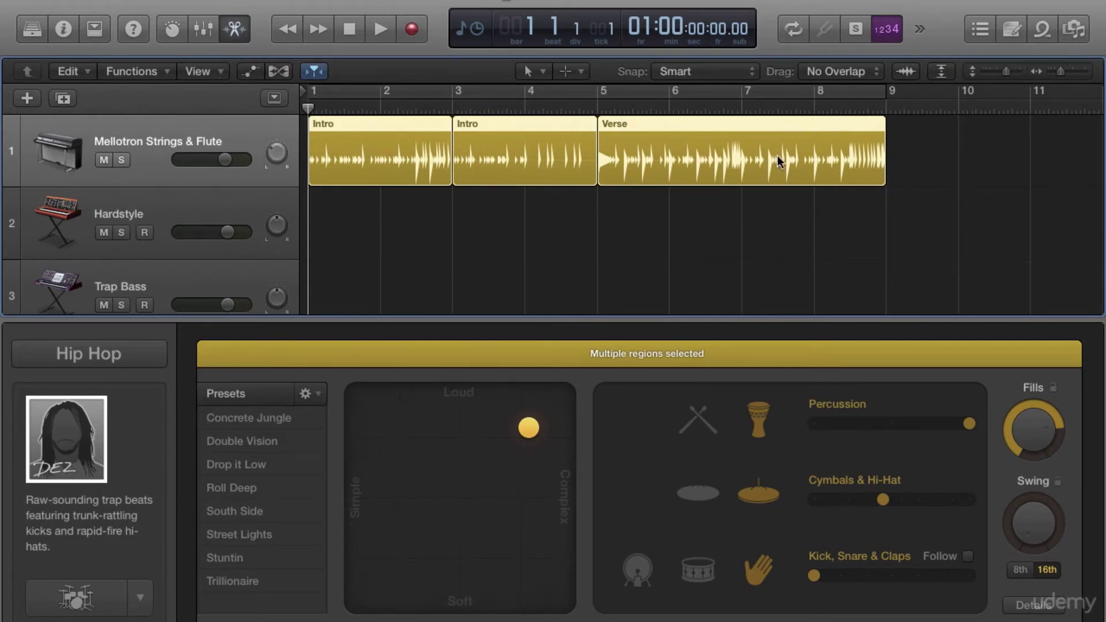
{"action": "left_click_drag", "start_coordinate": [936, 152], "coordinate": [150, 142]}
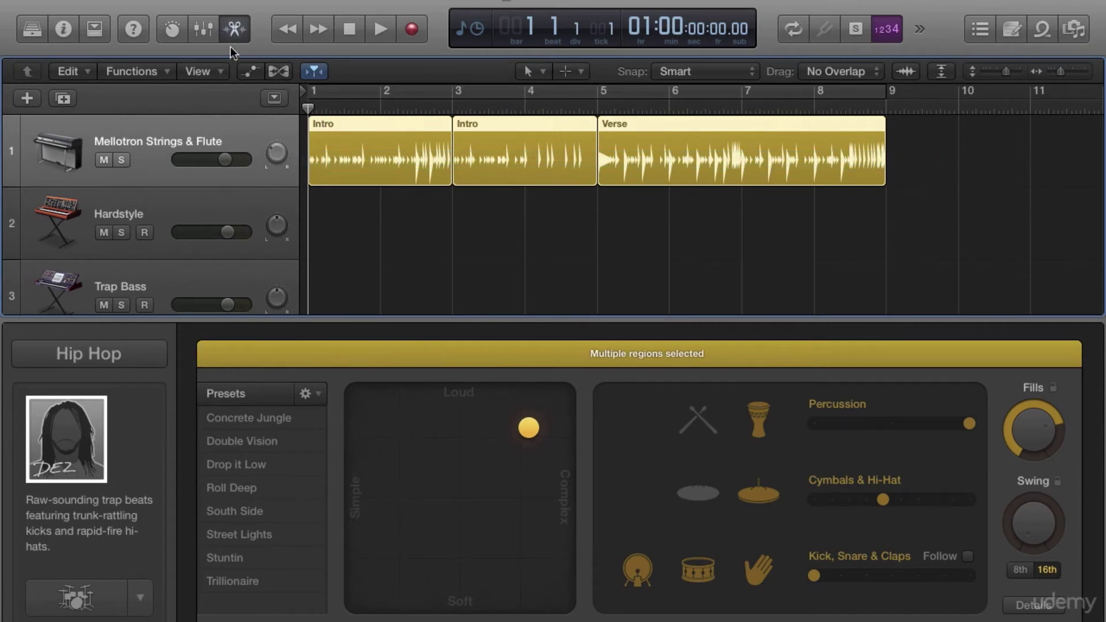
{"action": "left_click", "coordinate": [242, 32]}
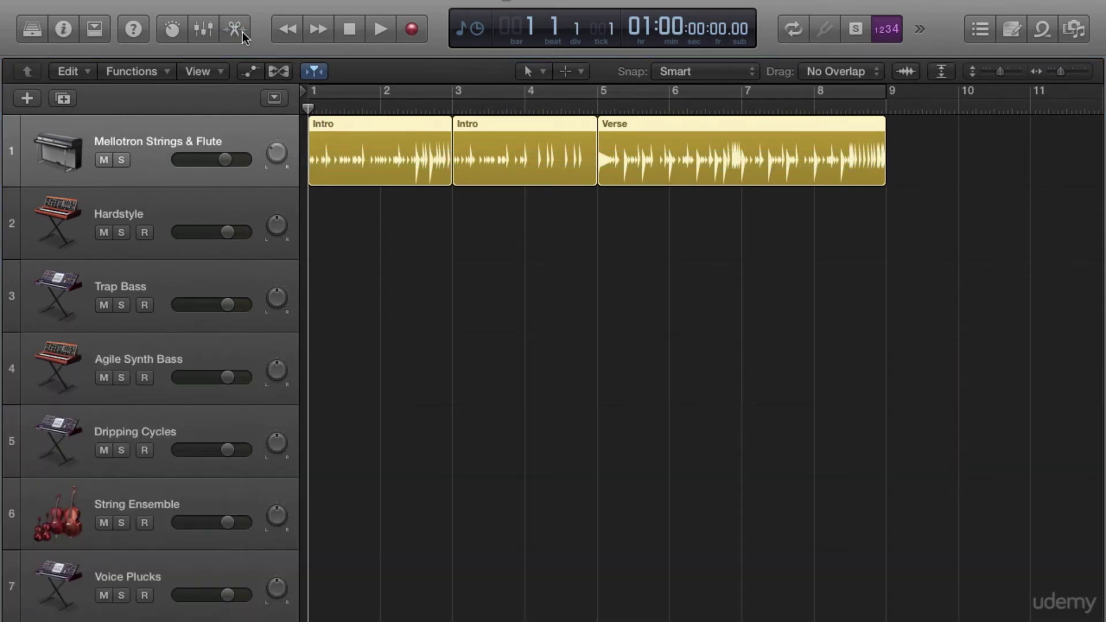
Step: Open the editors for the Hardstyle track and view its Piano Roll, Score and Step Editor
{"action": "left_click", "coordinate": [222, 198]}
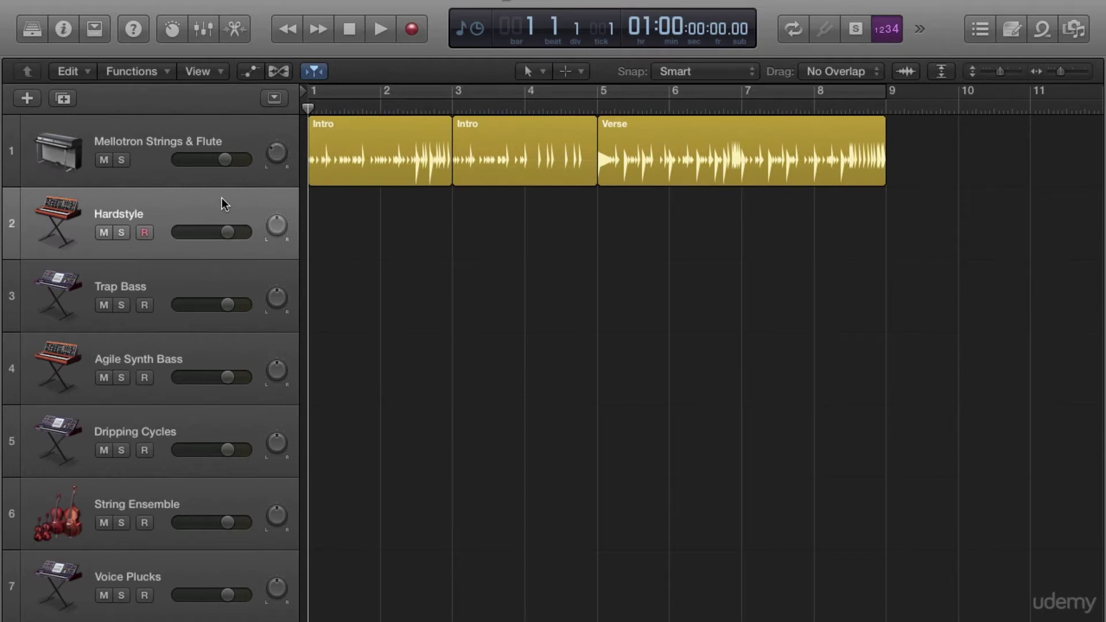
{"action": "left_click", "coordinate": [235, 29]}
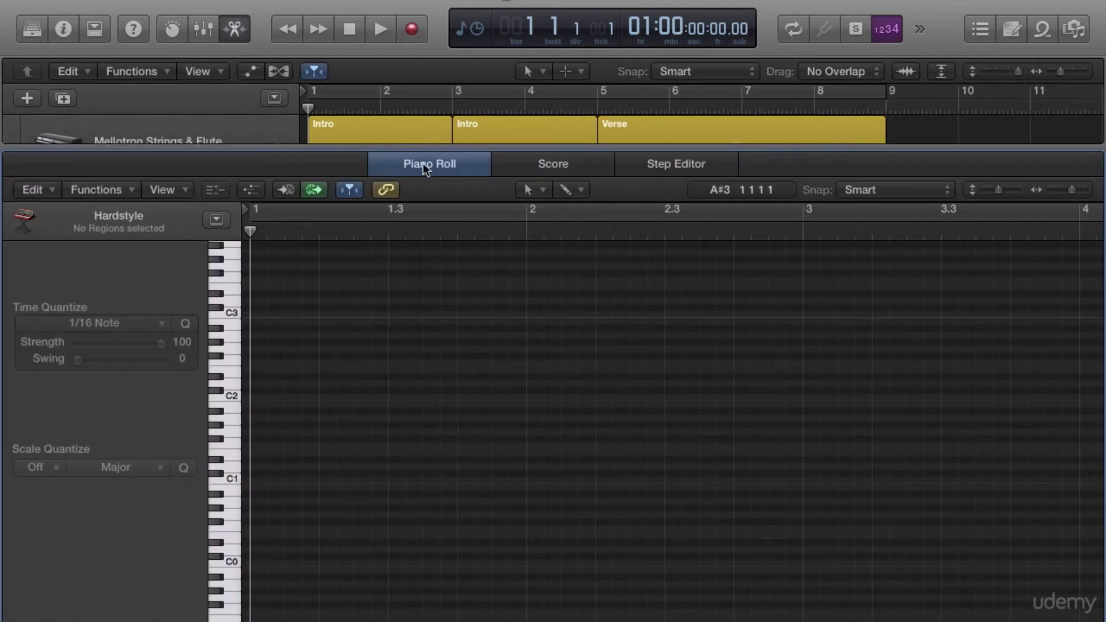
{"action": "left_click", "coordinate": [554, 167]}
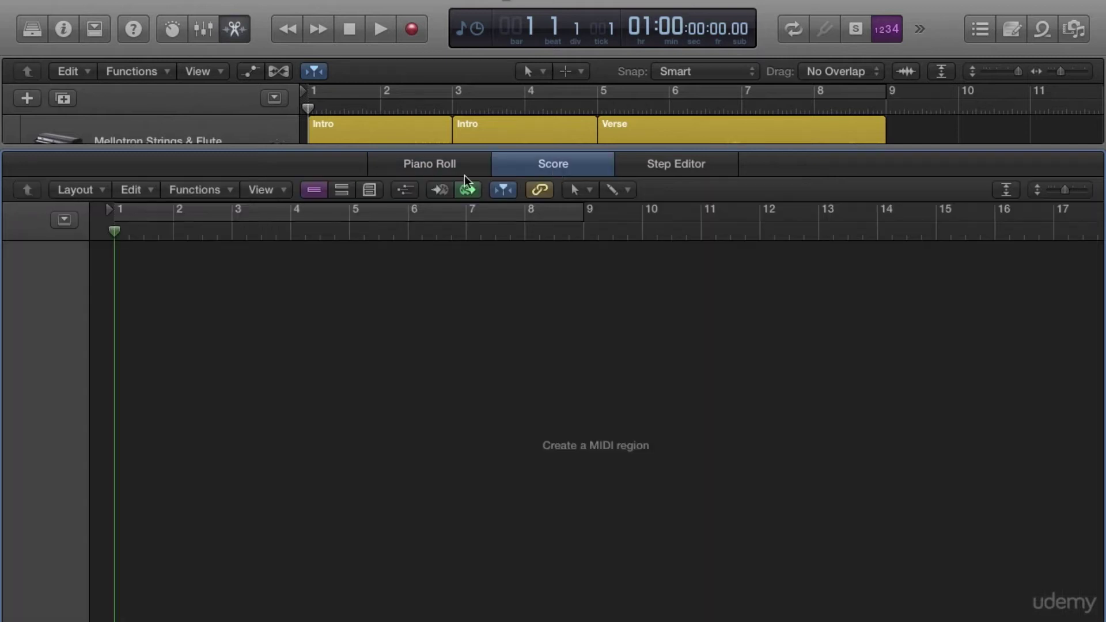
{"action": "left_click", "coordinate": [700, 171]}
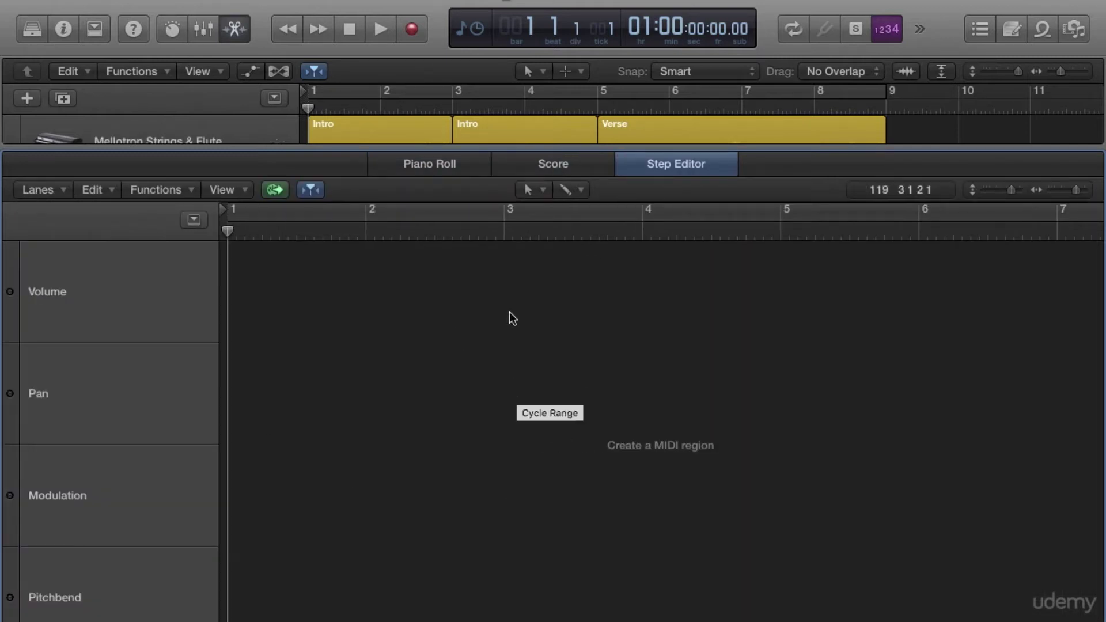
Step: Return to the Hardstyle track's Piano Roll and close the editors area
{"action": "left_click", "coordinate": [413, 164]}
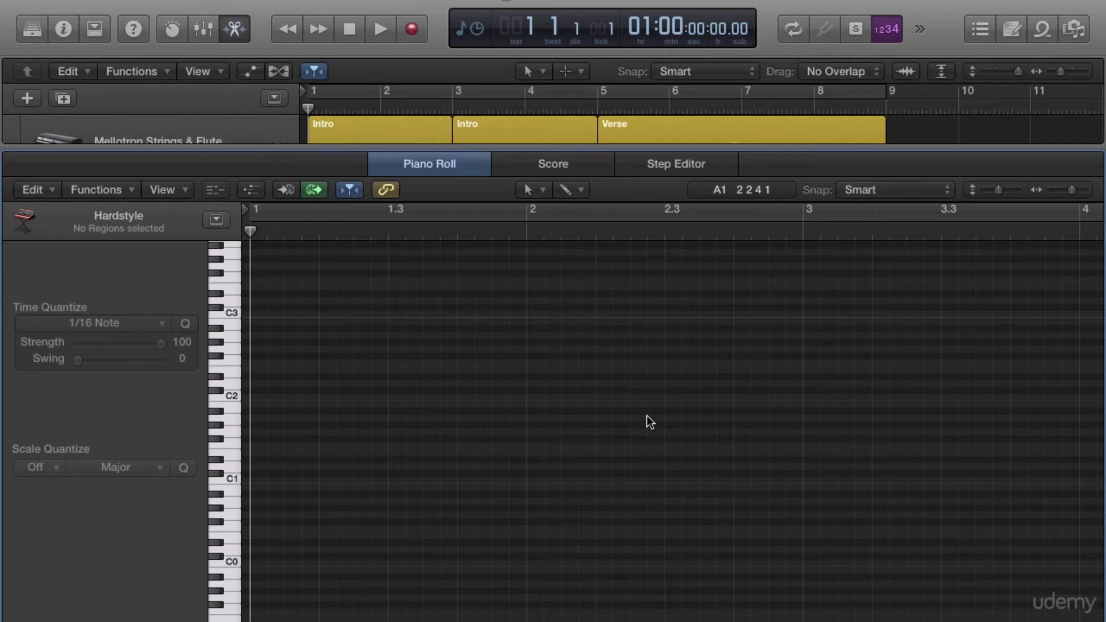
{"action": "left_click", "coordinate": [241, 22]}
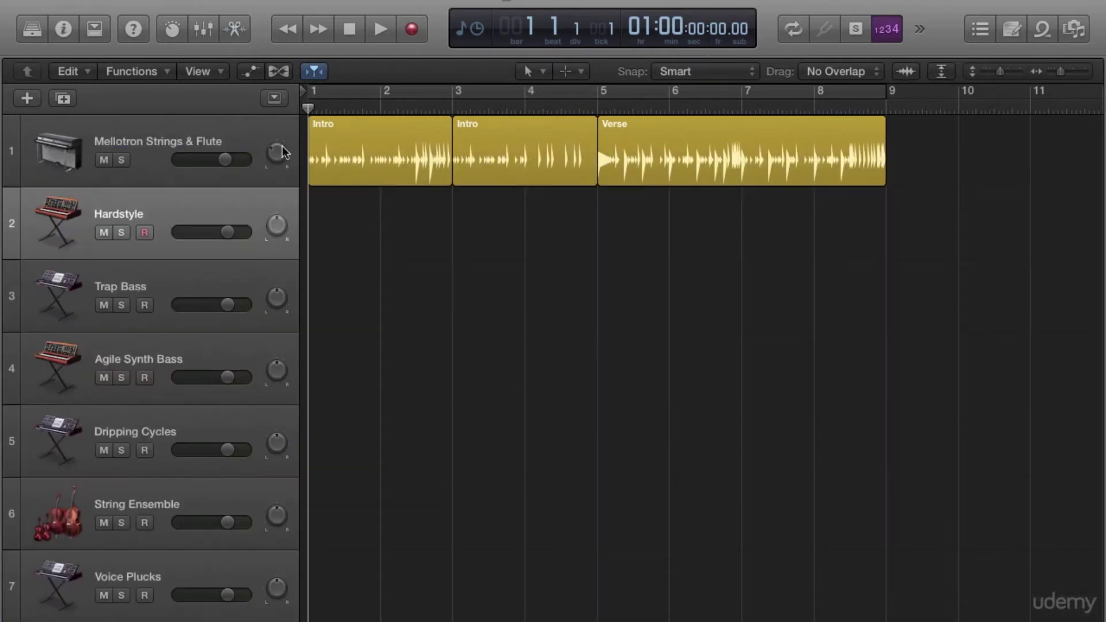
Step: Show the toolbar below the control bar, reposition the playhead along the ruler to just past bar 7, and hide the toolbar
{"action": "left_click", "coordinate": [96, 28]}
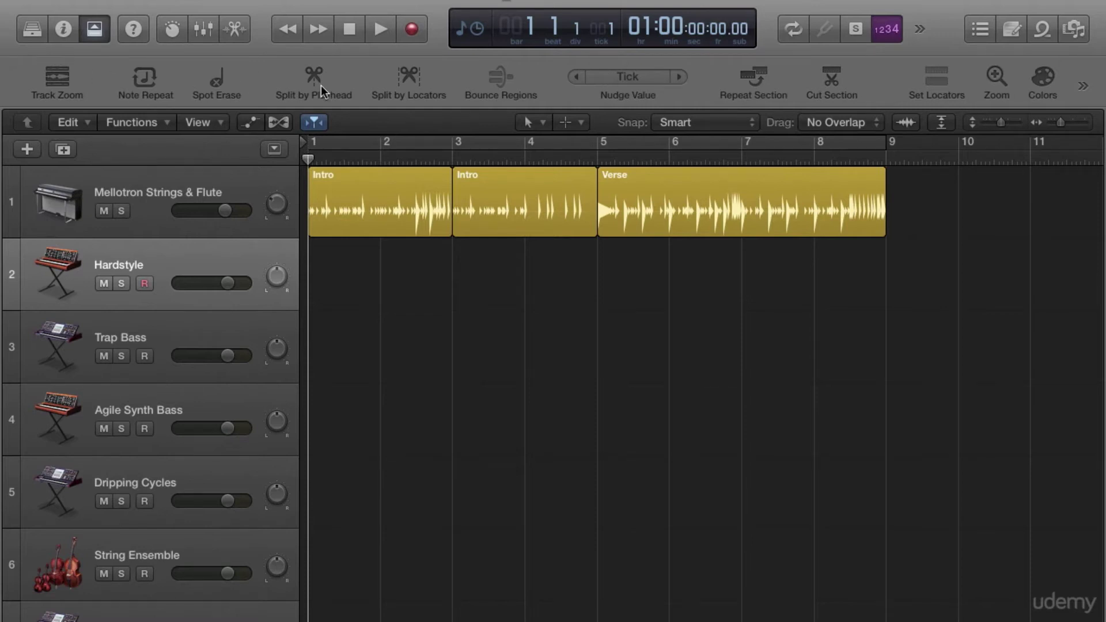
{"action": "left_click", "coordinate": [797, 158]}
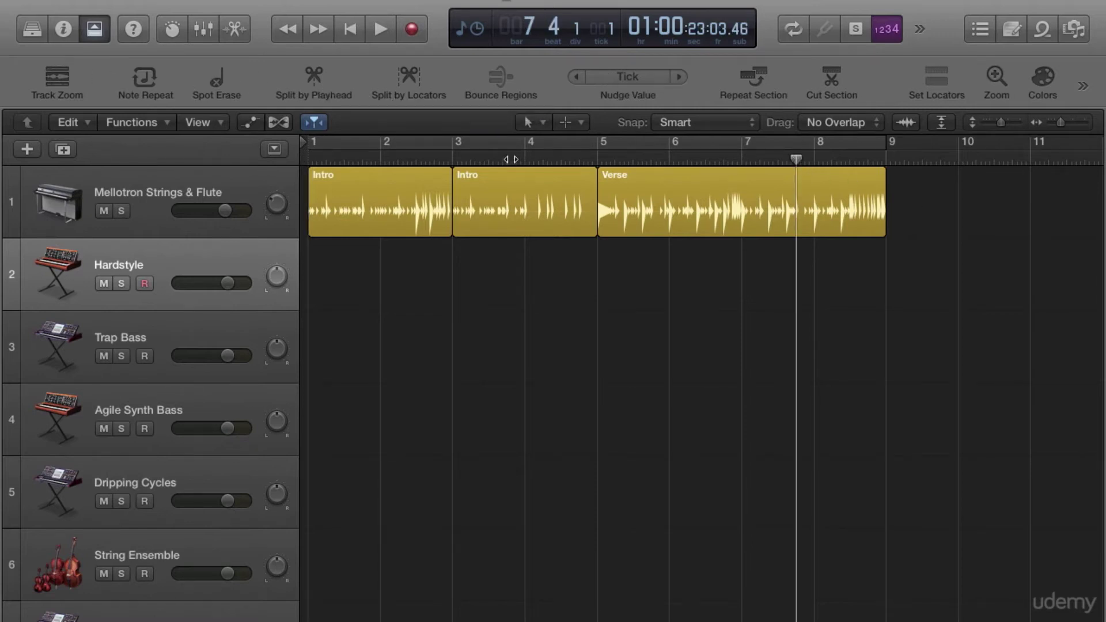
{"action": "left_click", "coordinate": [508, 160]}
{"action": "left_click", "coordinate": [378, 158]}
{"action": "left_click", "coordinate": [594, 160]}
{"action": "left_click", "coordinate": [751, 160]}
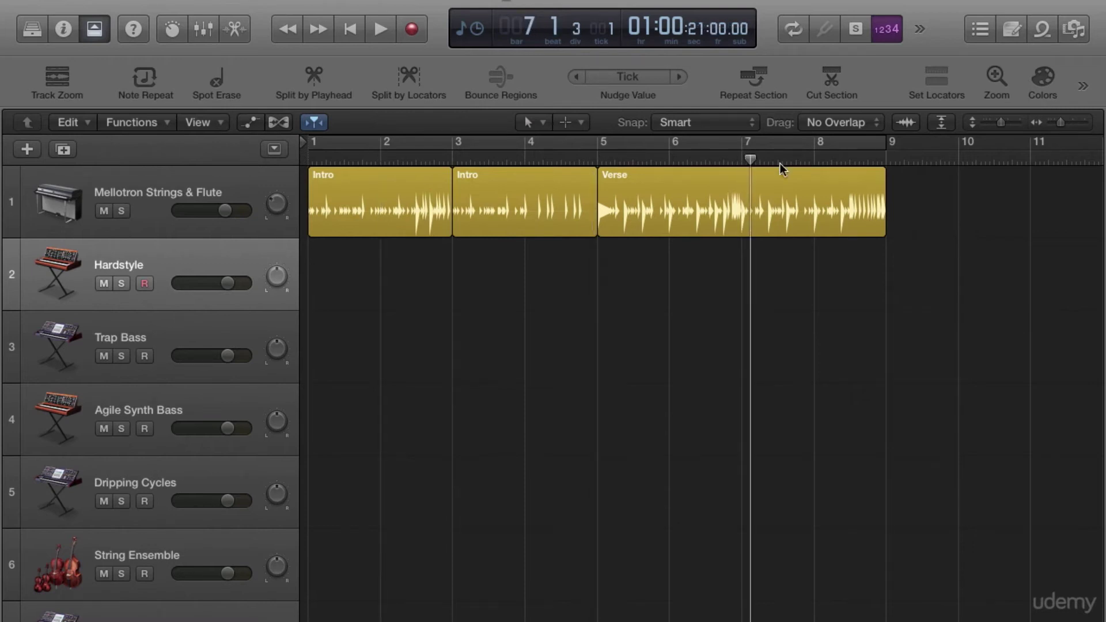
{"action": "left_click", "coordinate": [95, 29]}
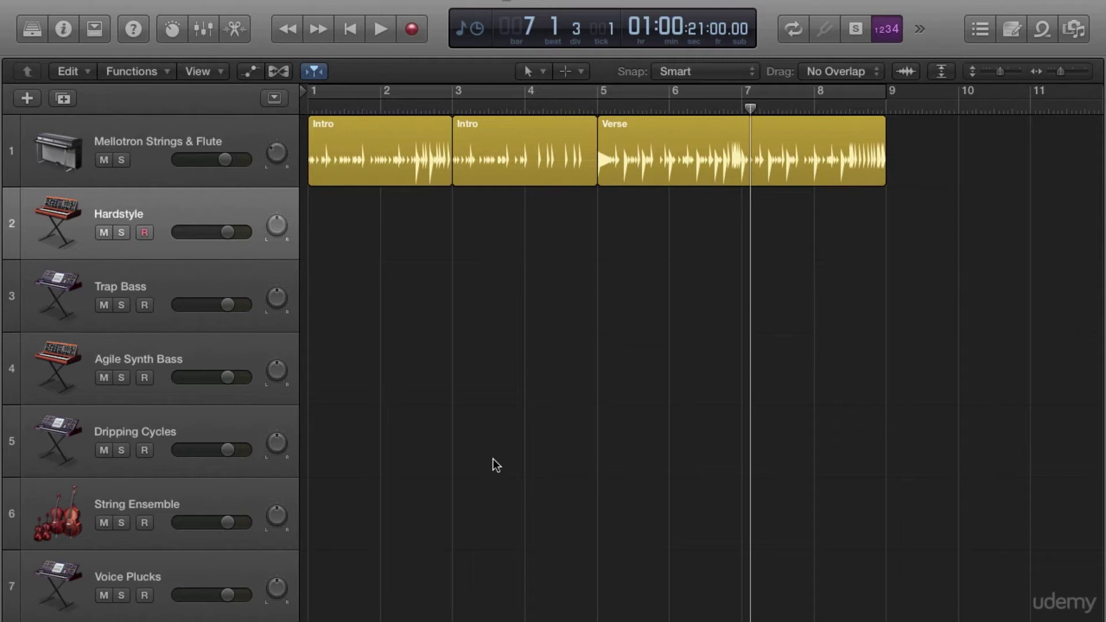
Step: Look through the tracks and timeline of the workspace, and display its Quick Help description before closing it
{"action": "scroll", "coordinate": [201, 294], "scroll_direction": "down", "scroll_amount": 5}
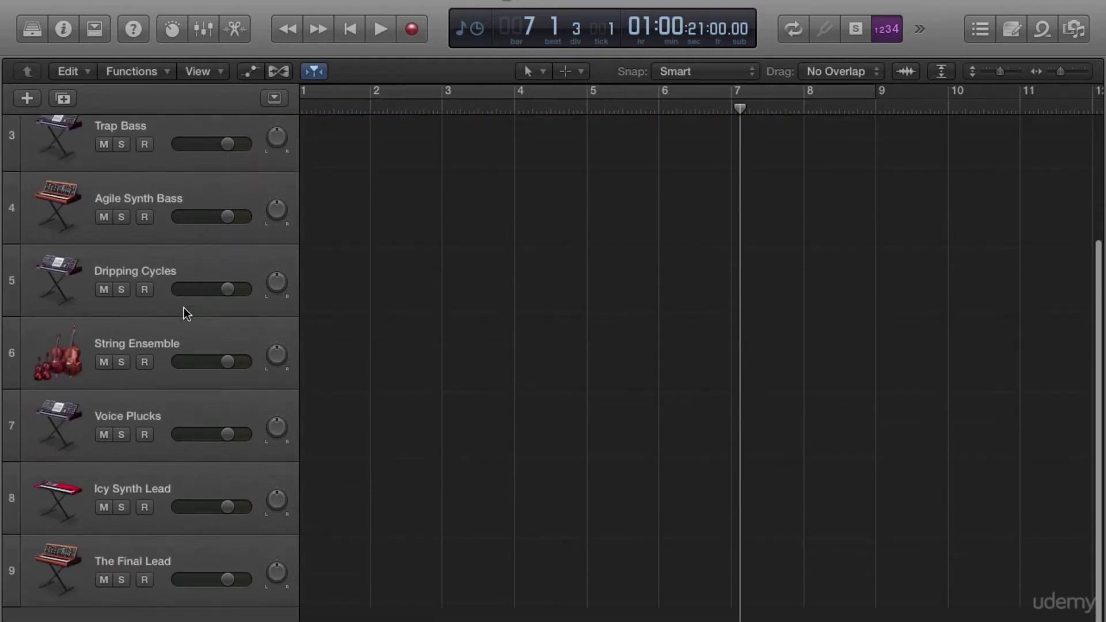
{"action": "scroll", "coordinate": [182, 309], "scroll_direction": "up", "scroll_amount": 3}
{"action": "scroll", "coordinate": [686, 340], "scroll_direction": "right", "scroll_amount": 15}
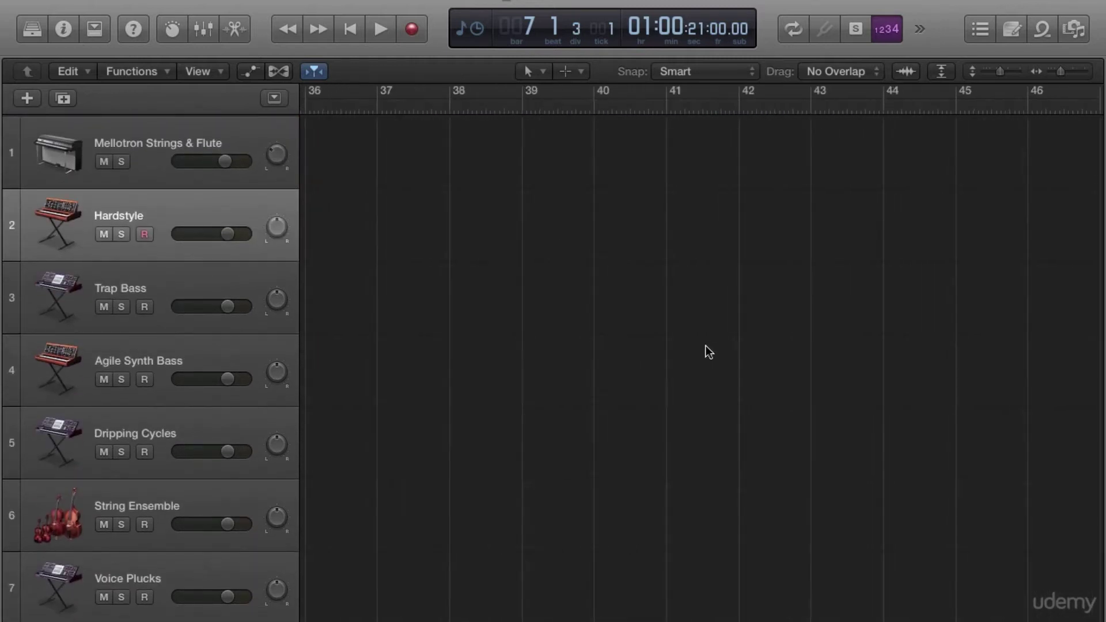
{"action": "scroll", "coordinate": [705, 345], "scroll_direction": "left", "scroll_amount": 15}
{"action": "scroll", "coordinate": [705, 344], "scroll_direction": "right", "scroll_amount": 3}
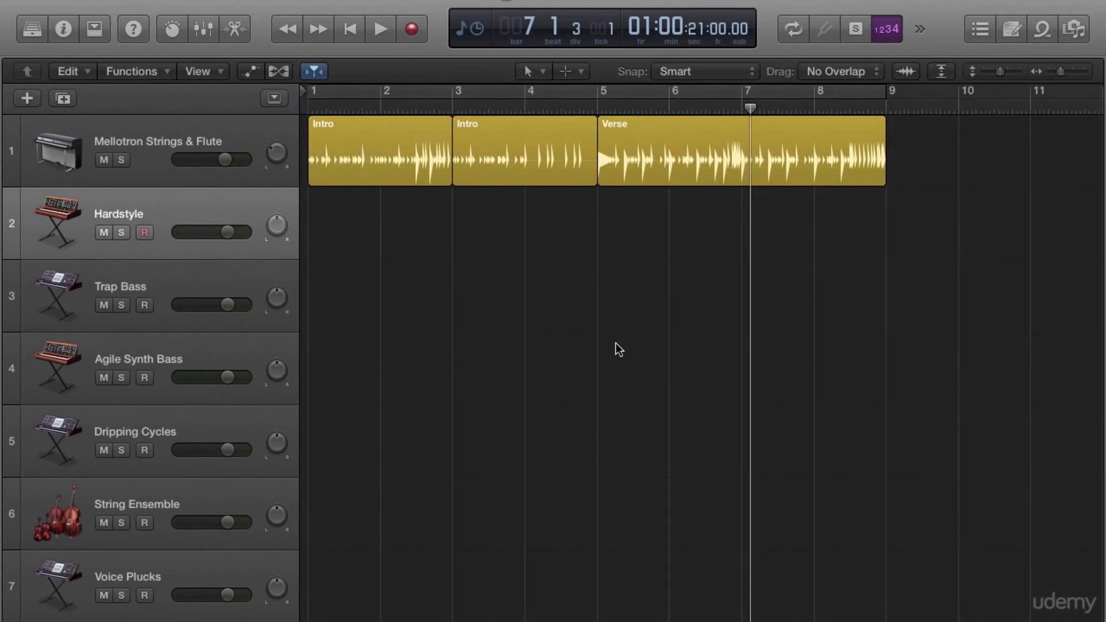
{"action": "left_click", "coordinate": [133, 31]}
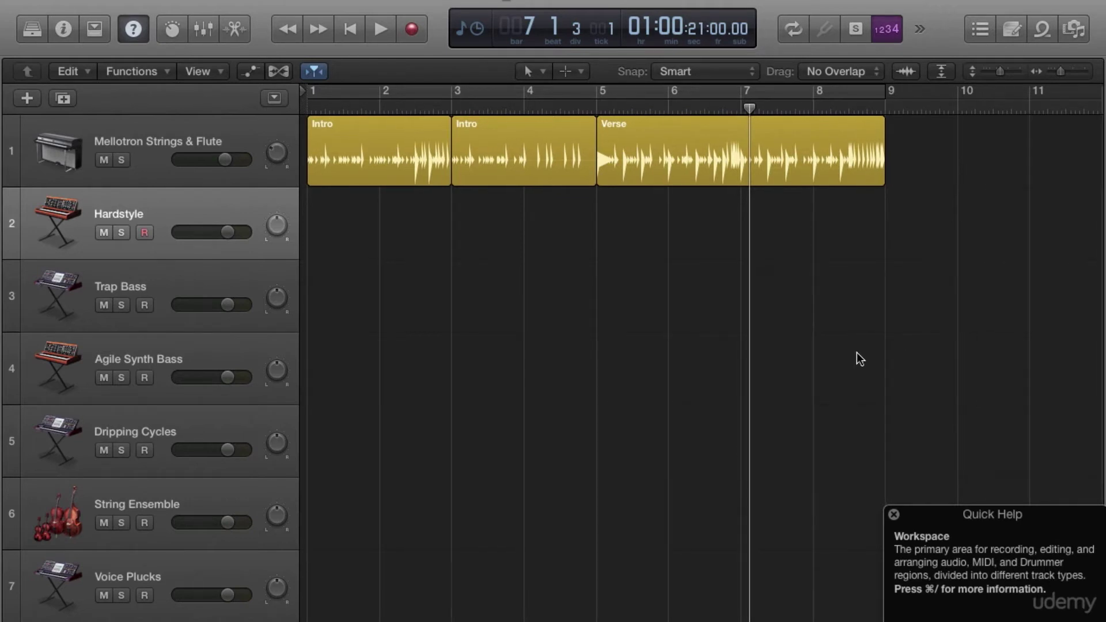
{"action": "scroll", "coordinate": [856, 358], "scroll_direction": "down", "scroll_amount": 1}
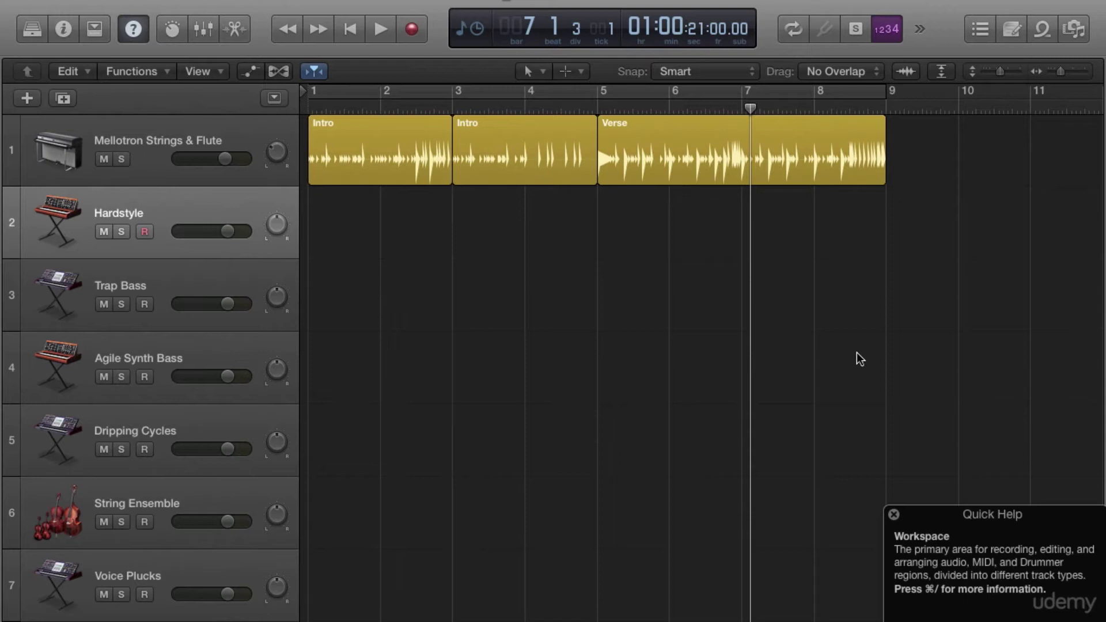
{"action": "left_click", "coordinate": [141, 26]}
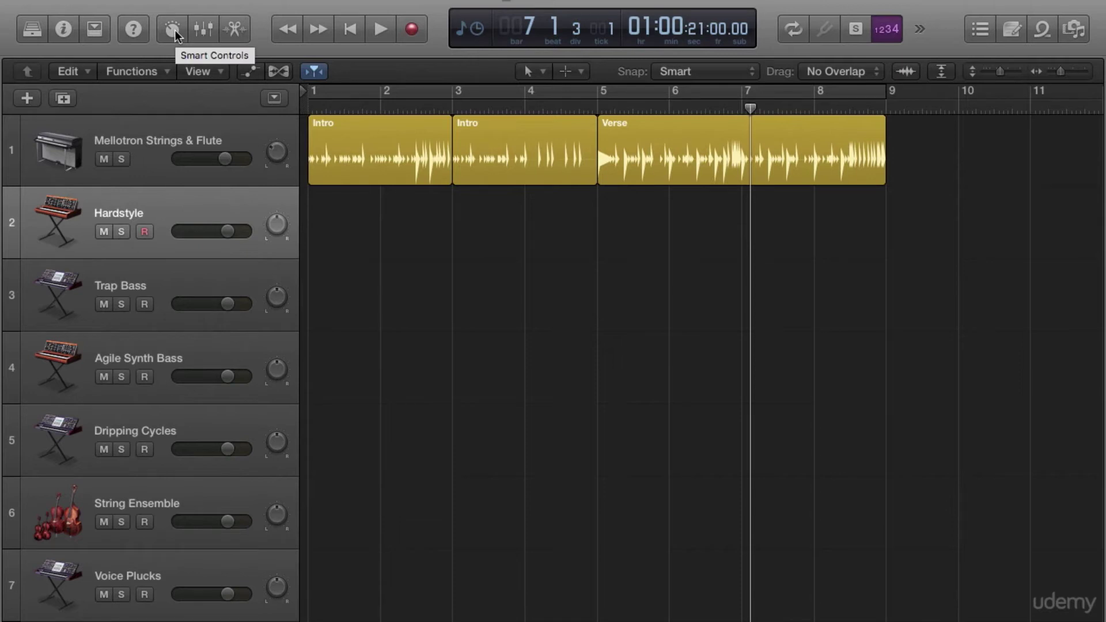
Step: View the Hardstyle track's Smart Controls, and open the Mixer to look over its channel strips
{"action": "left_click", "coordinate": [174, 30]}
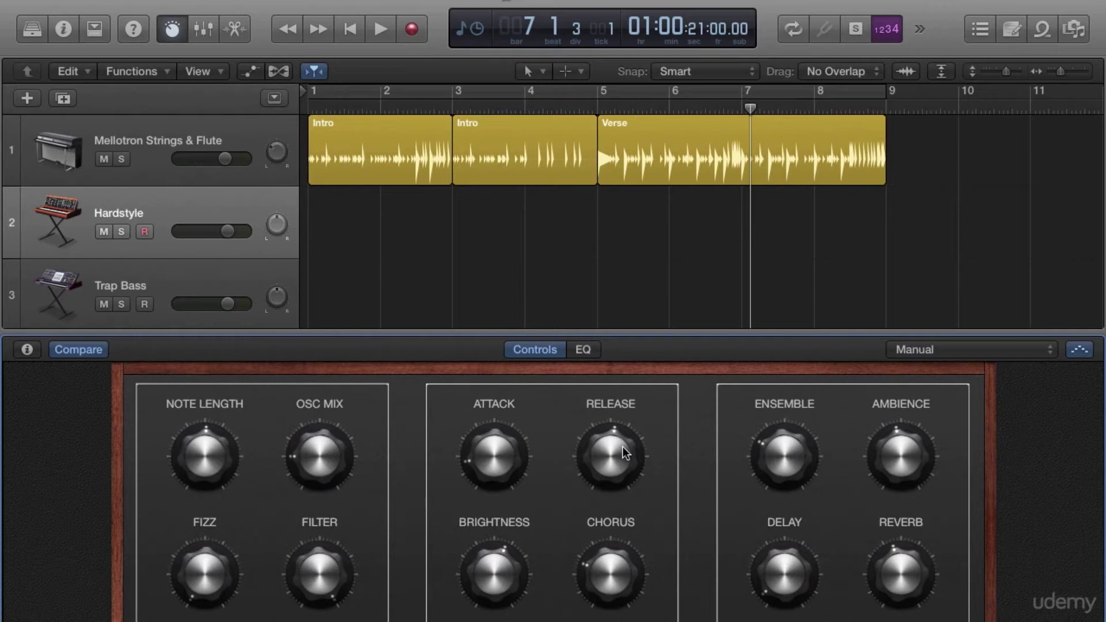
{"action": "left_click_drag", "start_coordinate": [623, 447], "coordinate": [468, 398]}
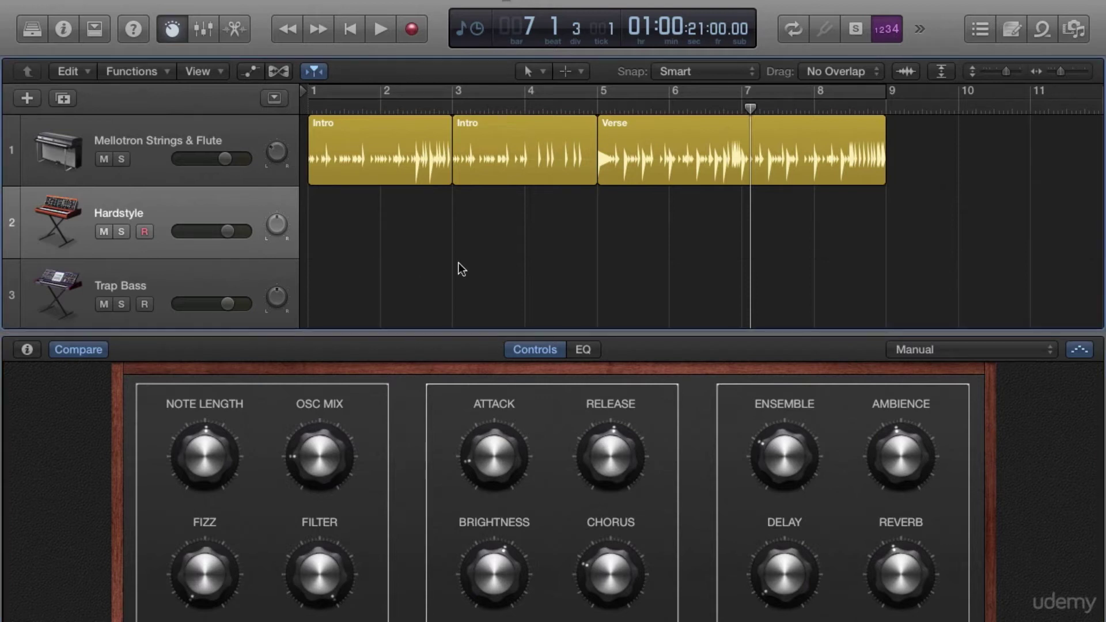
{"action": "left_click", "coordinate": [201, 30]}
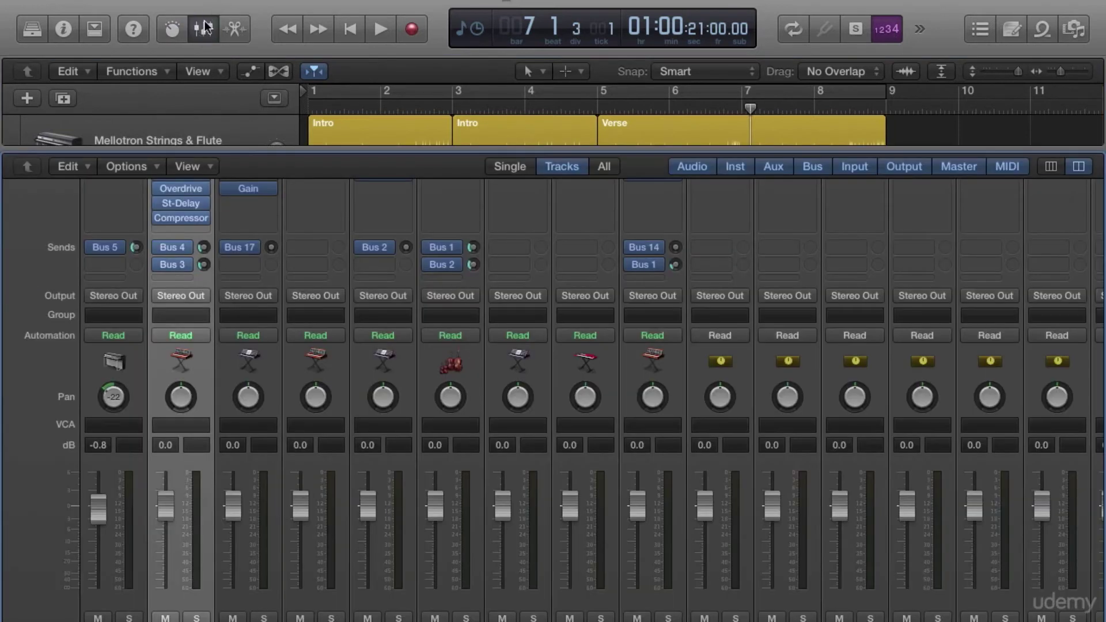
{"action": "scroll", "coordinate": [531, 414], "scroll_direction": "up", "scroll_amount": 5}
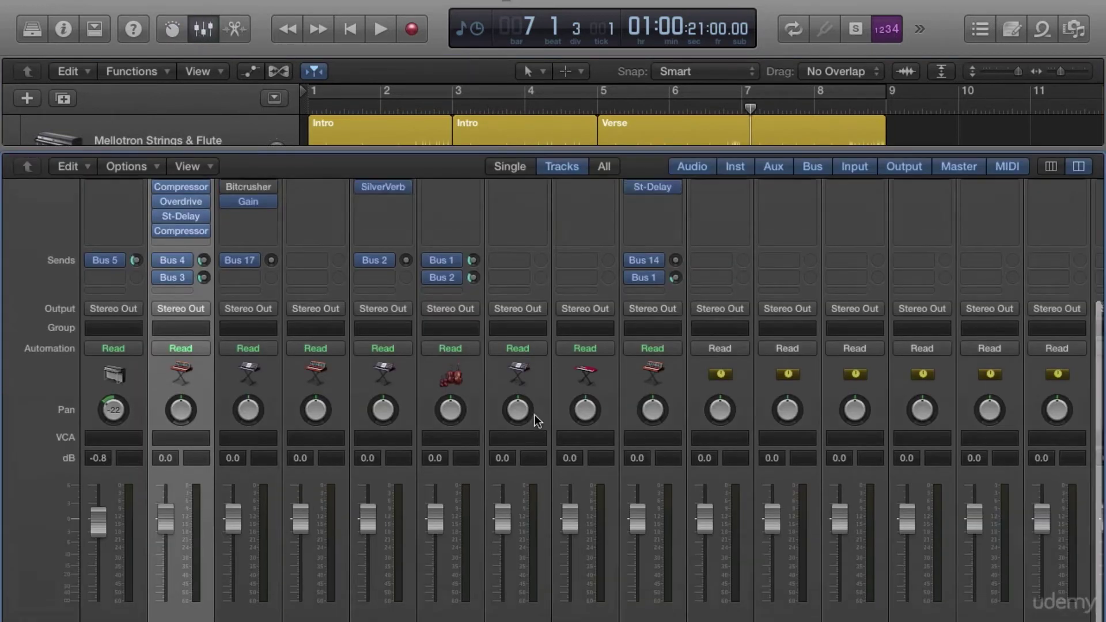
{"action": "scroll", "coordinate": [533, 410], "scroll_direction": "right", "scroll_amount": 5}
{"action": "scroll", "coordinate": [513, 403], "scroll_direction": "left", "scroll_amount": 5}
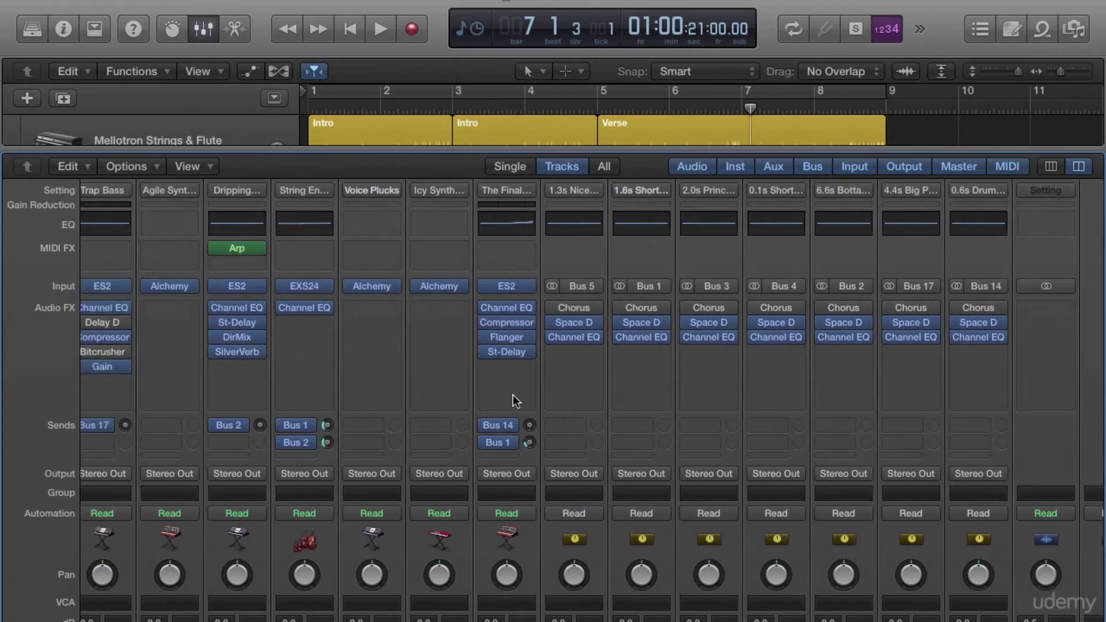
{"action": "scroll", "coordinate": [493, 425], "scroll_direction": "down", "scroll_amount": 5}
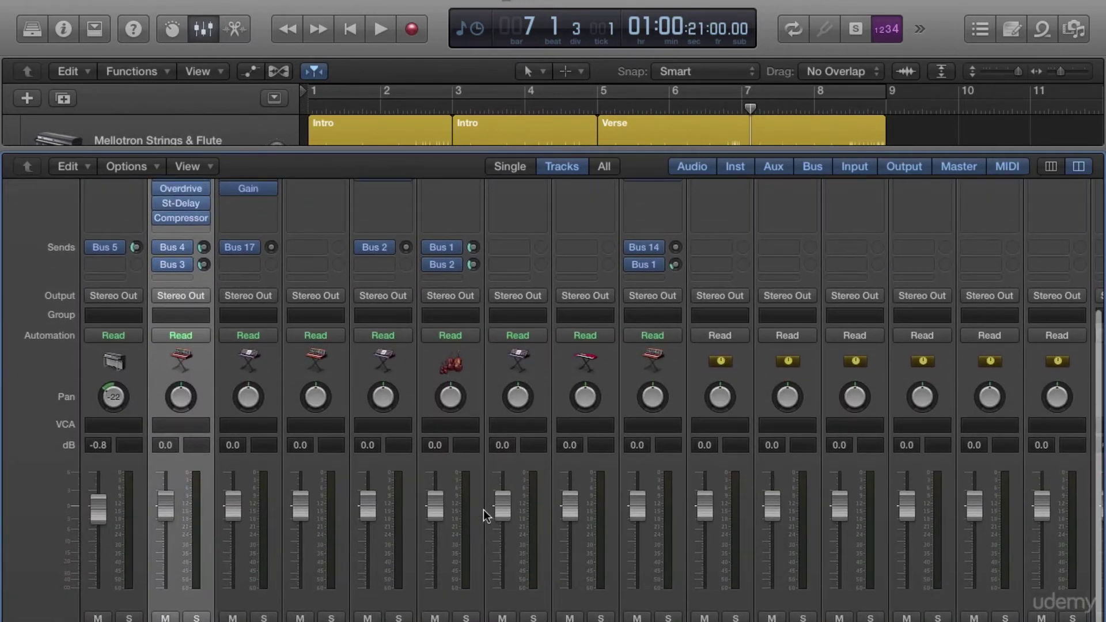
Step: Set the String Ensemble channel's volume to -9.6 and pan to -12, and the Voice Plucks channel's volume to -2.0
{"action": "left_click_drag", "start_coordinate": [503, 507], "coordinate": [502, 528]}
{"action": "left_click_drag", "start_coordinate": [433, 510], "coordinate": [435, 542]}
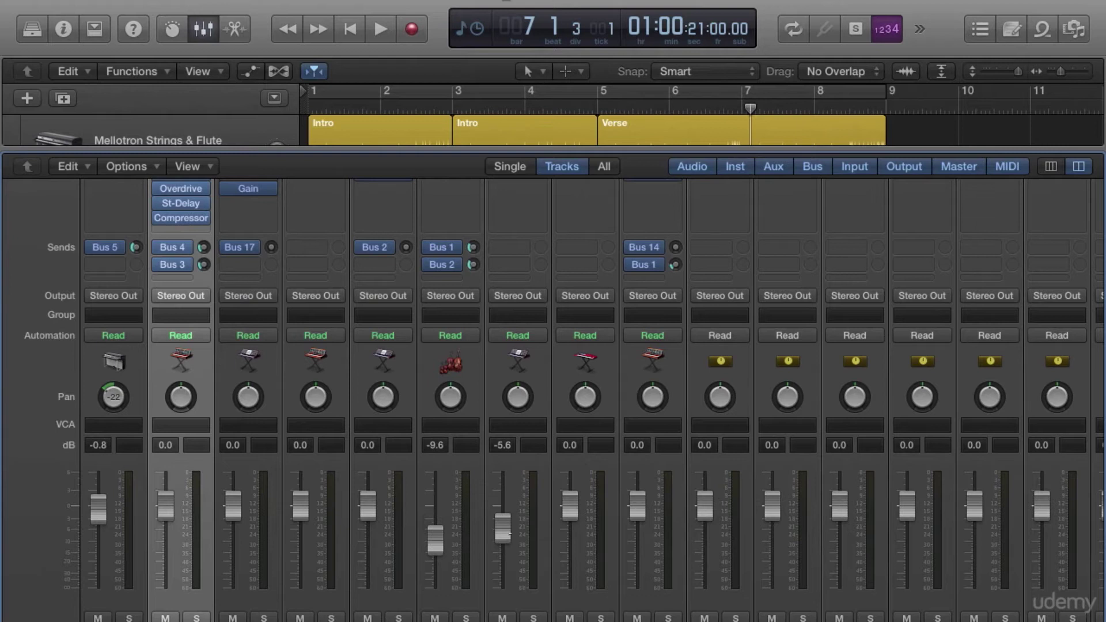
{"action": "left_click_drag", "start_coordinate": [503, 524], "coordinate": [502, 512]}
{"action": "left_click_drag", "start_coordinate": [451, 397], "coordinate": [450, 410]}
{"action": "scroll", "coordinate": [415, 271], "scroll_direction": "up", "scroll_amount": 3}
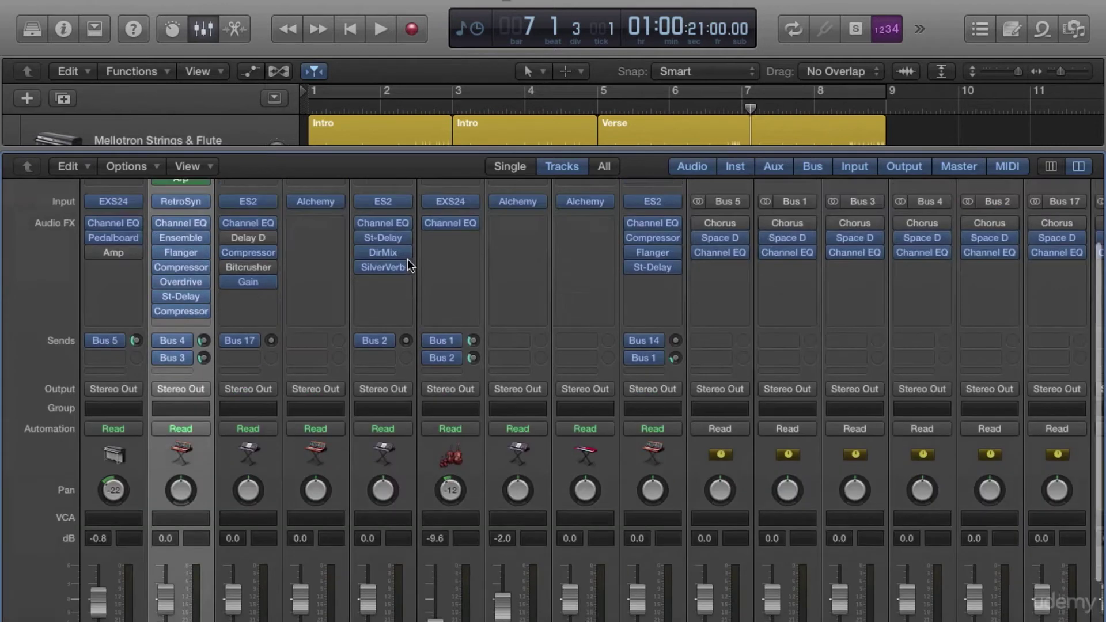
{"action": "scroll", "coordinate": [407, 258], "scroll_direction": "up", "scroll_amount": 3}
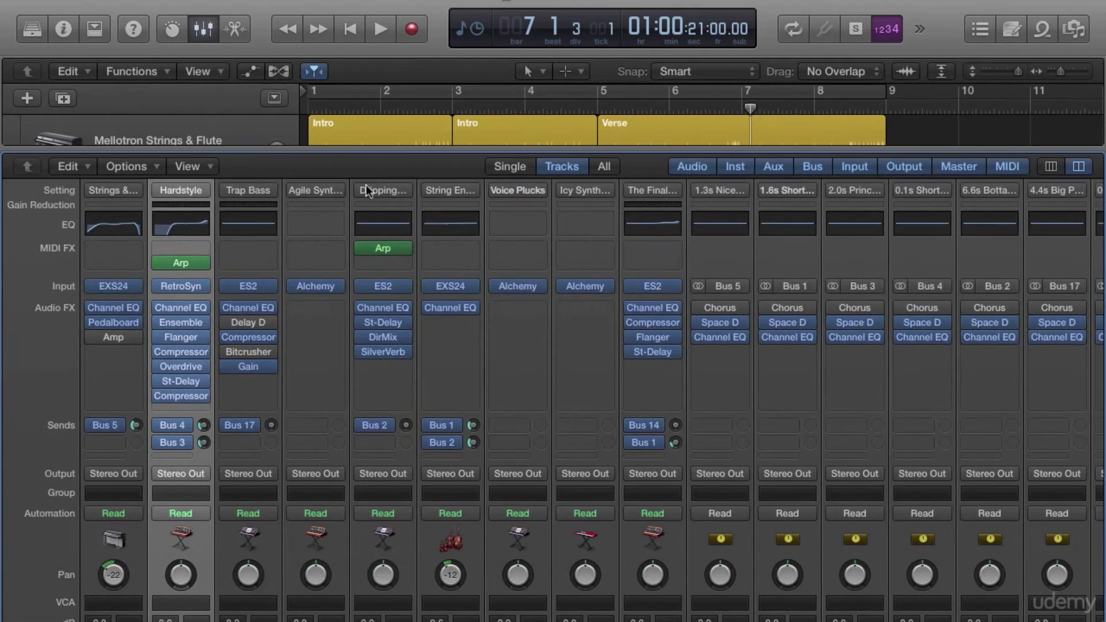
{"action": "scroll", "coordinate": [536, 299], "scroll_direction": "right", "scroll_amount": 3}
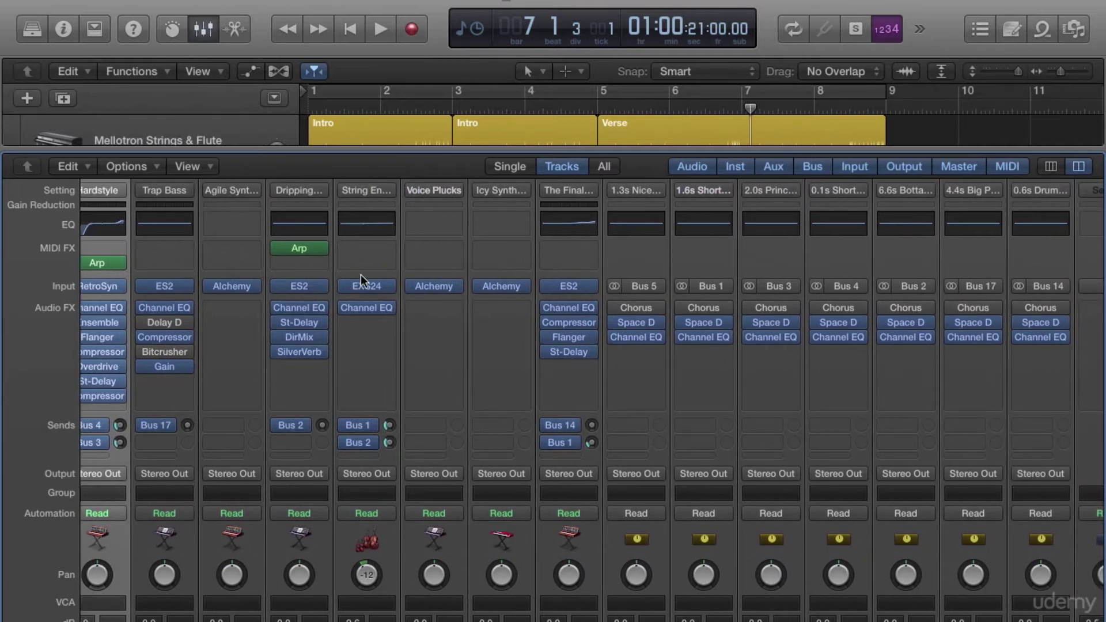
{"action": "left_click", "coordinate": [203, 27]}
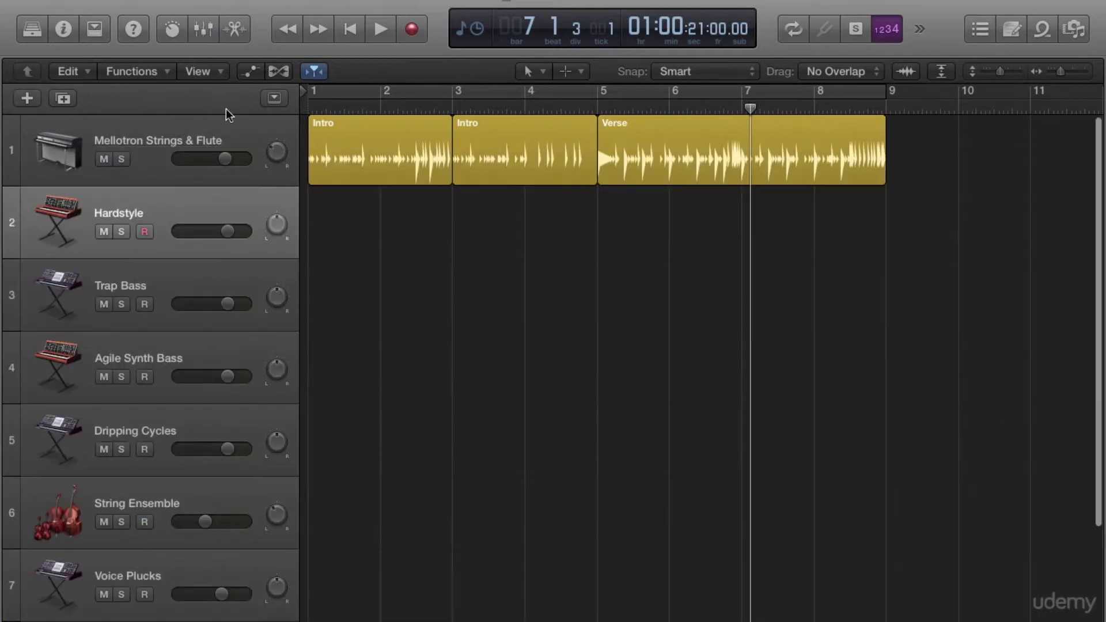
{"action": "left_click", "coordinate": [235, 29]}
{"action": "left_click", "coordinate": [237, 30]}
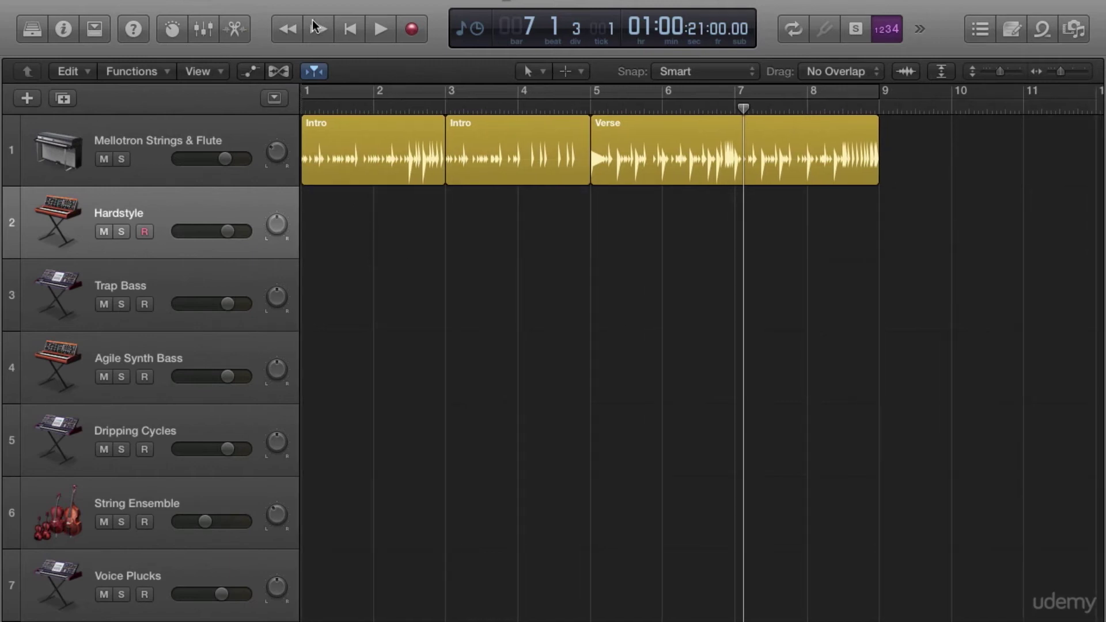
Step: Rewind the playhead to bar 5, place it at bar 9 beat 3, and move it back to bar 7 beat 4
{"action": "left_click", "coordinate": [292, 30]}
{"action": "left_click", "coordinate": [290, 30]}
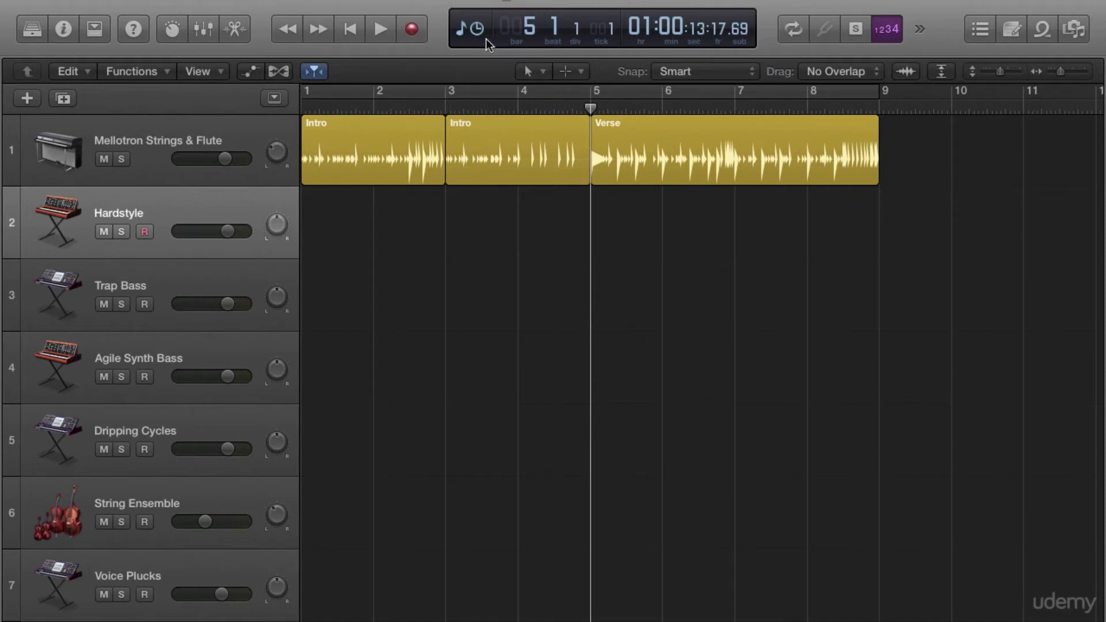
{"action": "left_click", "coordinate": [917, 111]}
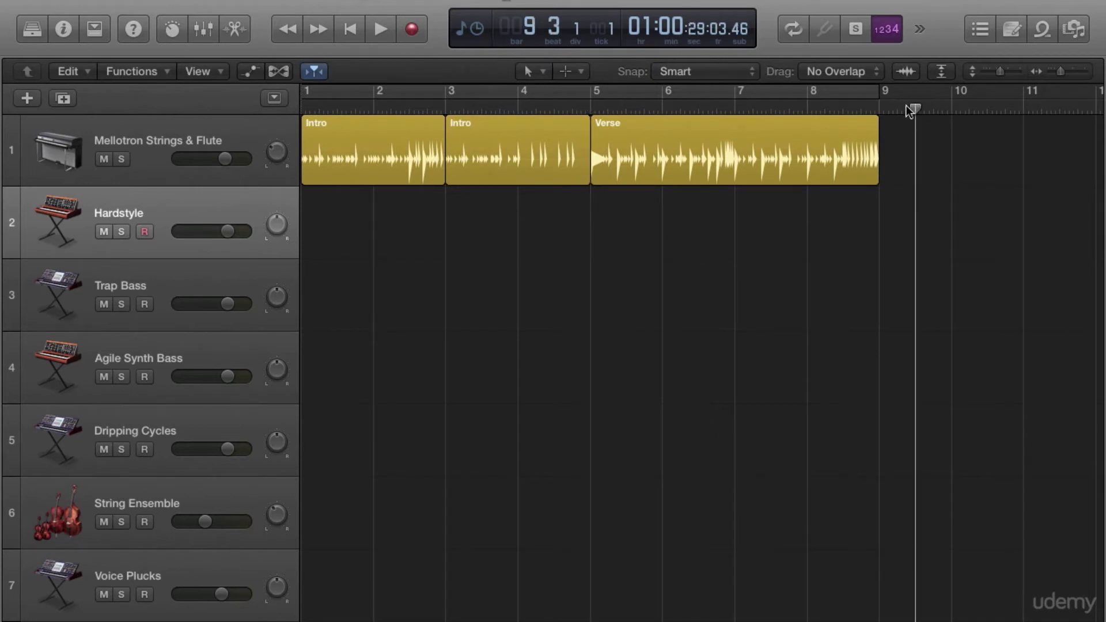
{"action": "left_click_drag", "start_coordinate": [907, 106], "coordinate": [782, 115]}
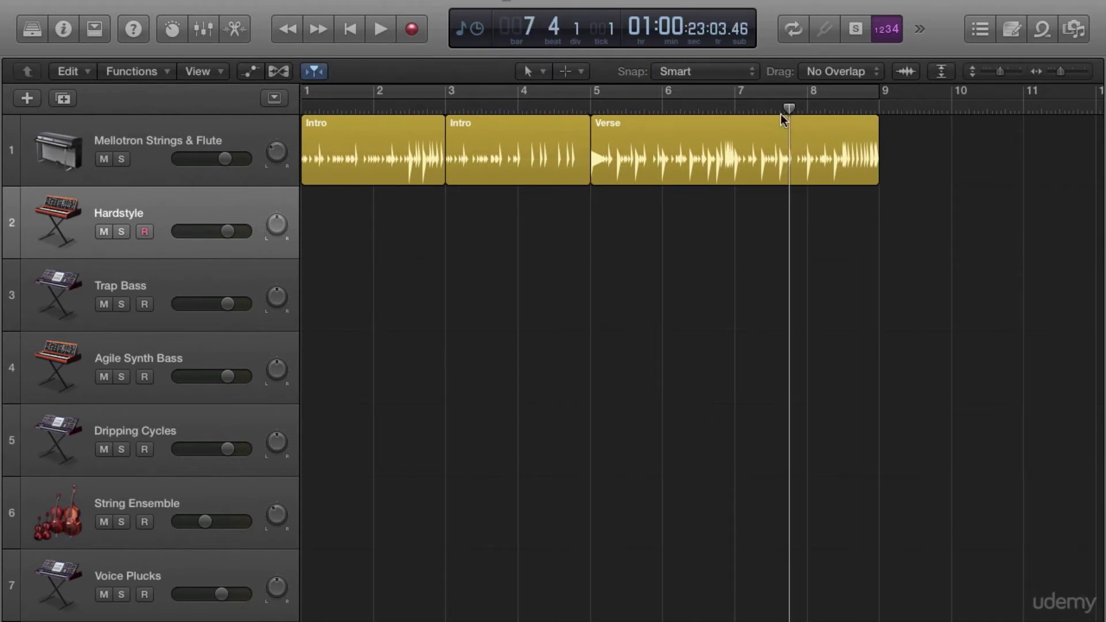
Step: Turn Cycle mode on to view the cycle range over the ruler, and turn it off again
{"action": "left_click", "coordinate": [794, 29]}
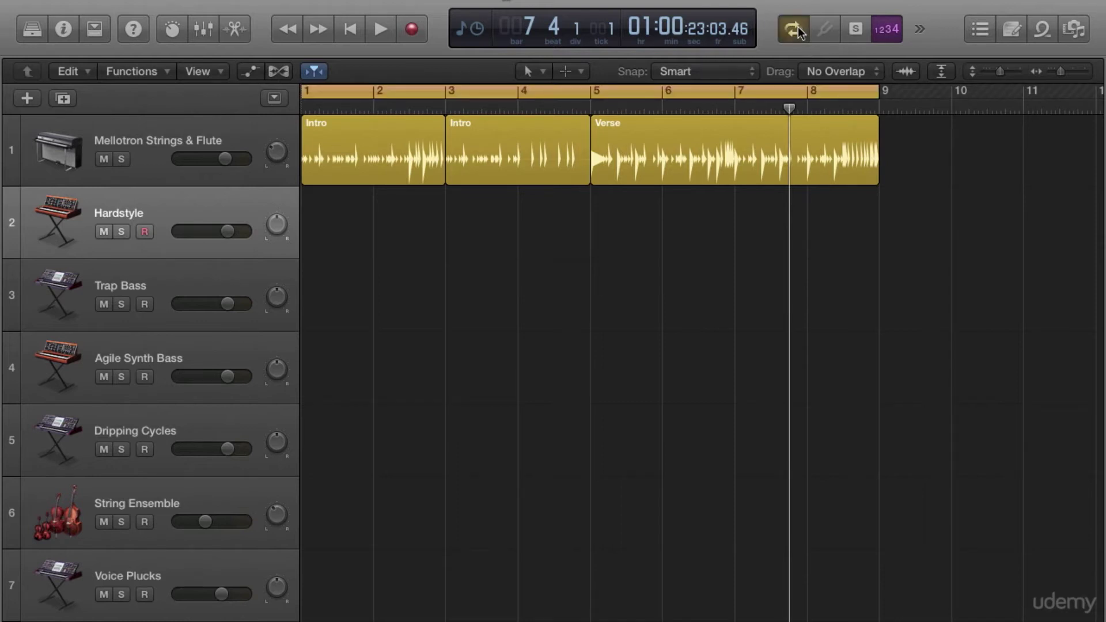
{"action": "mouse_move", "coordinate": [722, 68]}
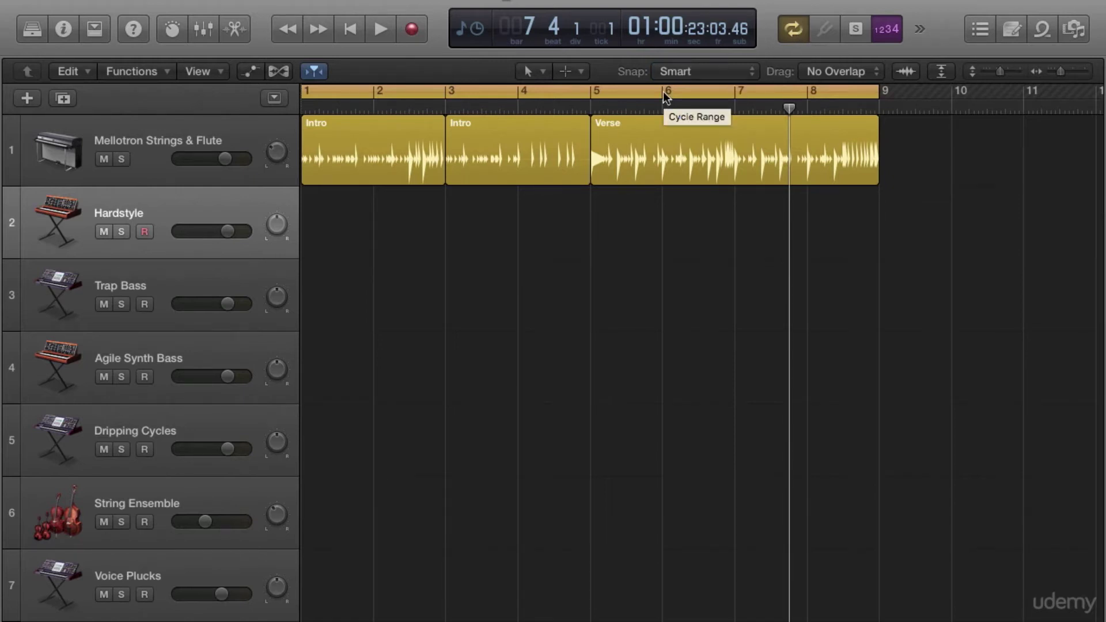
{"action": "left_click", "coordinate": [795, 24]}
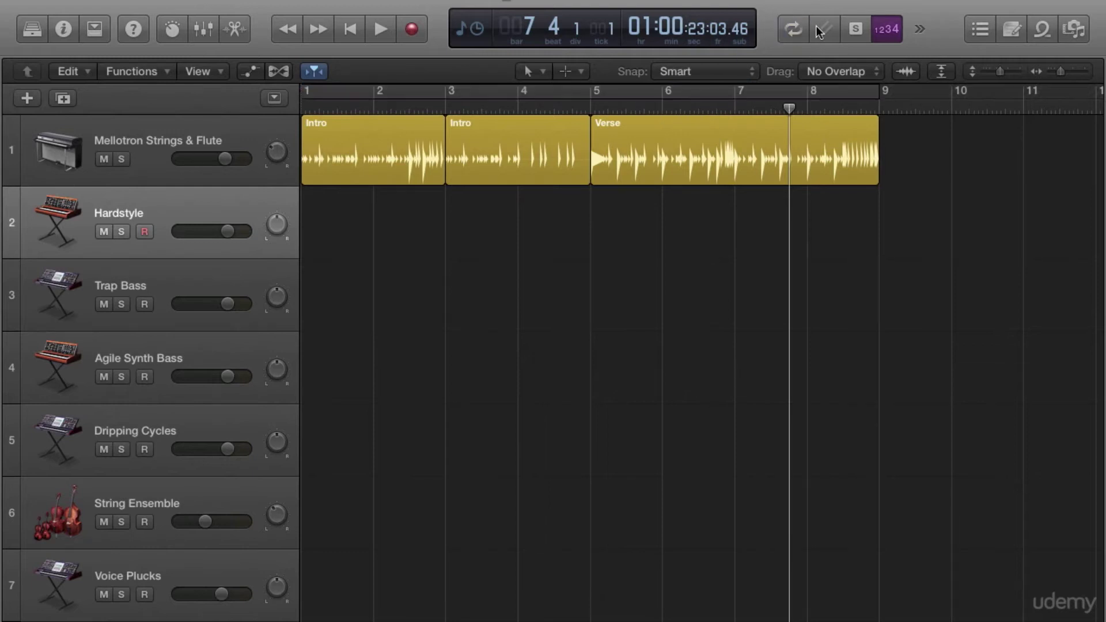
{"action": "left_click", "coordinate": [827, 33]}
Step: Try out Solo mode, solo the Mellotron Strings & Flute track, and remove the solo
{"action": "left_click", "coordinate": [857, 28]}
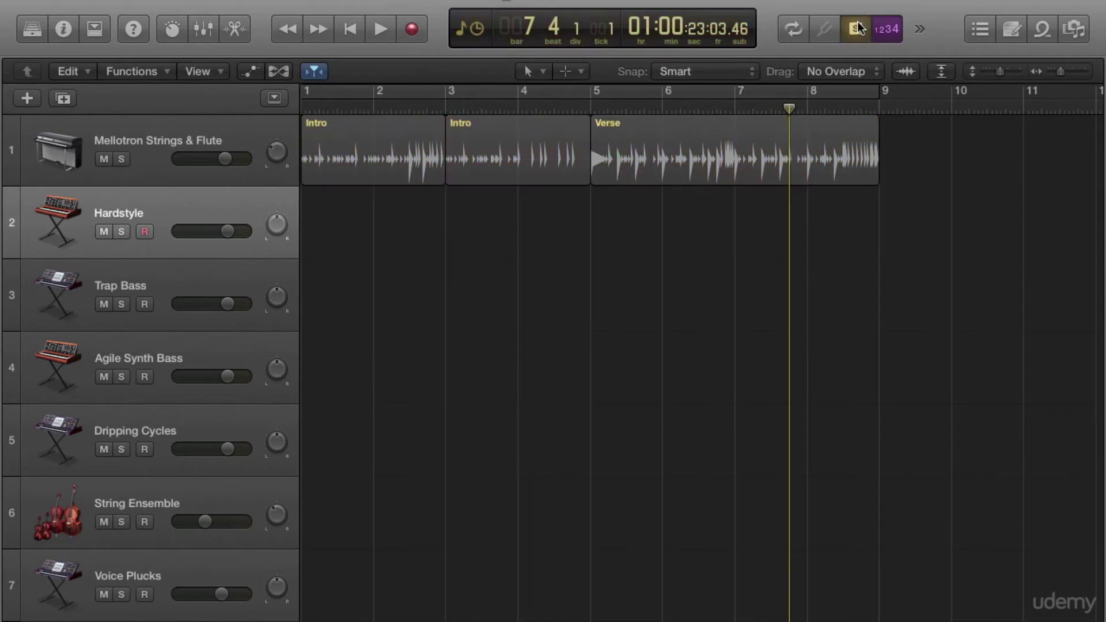
{"action": "left_click", "coordinate": [857, 27]}
{"action": "left_click", "coordinate": [857, 27]}
{"action": "left_click", "coordinate": [857, 28]}
{"action": "left_click", "coordinate": [121, 160]}
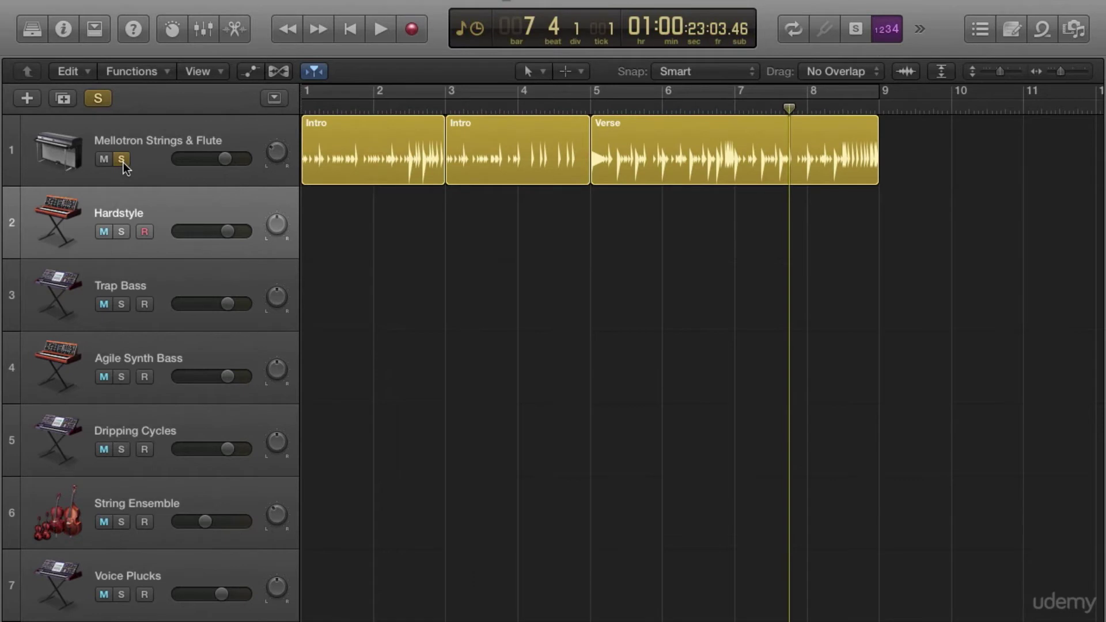
{"action": "left_click", "coordinate": [122, 159]}
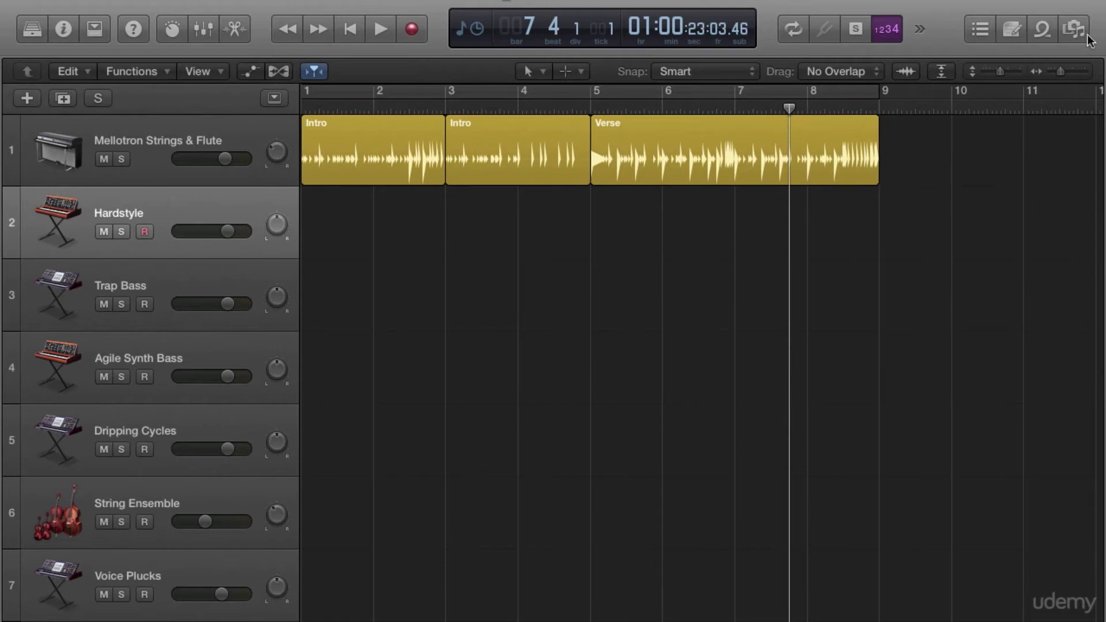
Step: Show the Event list of the project's regions and move the playhead to bar 5 beat 2
{"action": "left_click", "coordinate": [975, 34]}
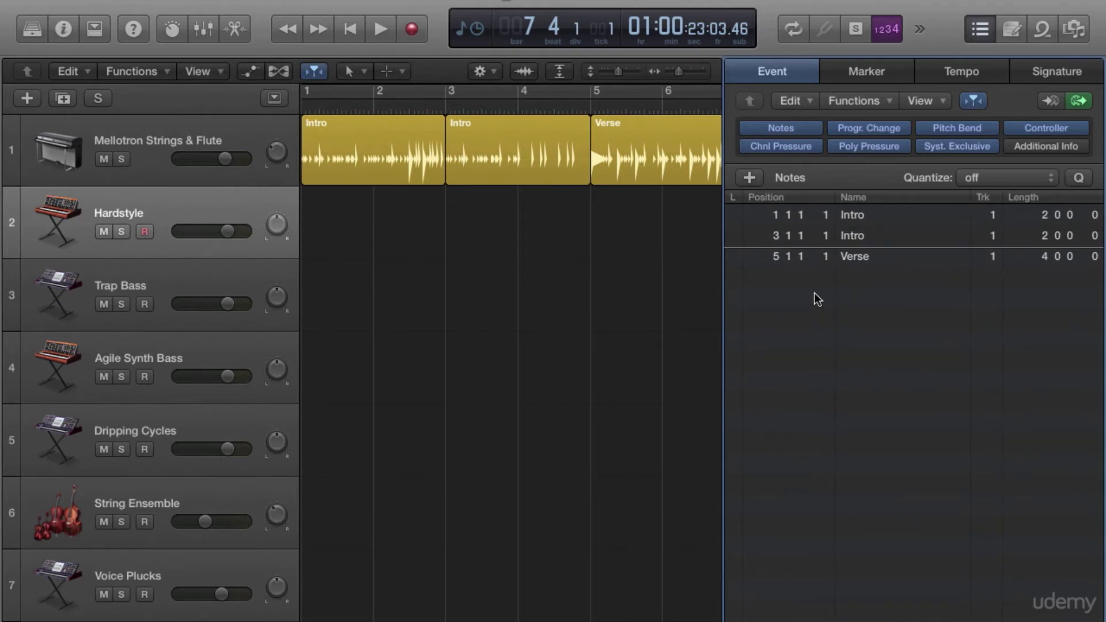
{"action": "left_click", "coordinate": [611, 102]}
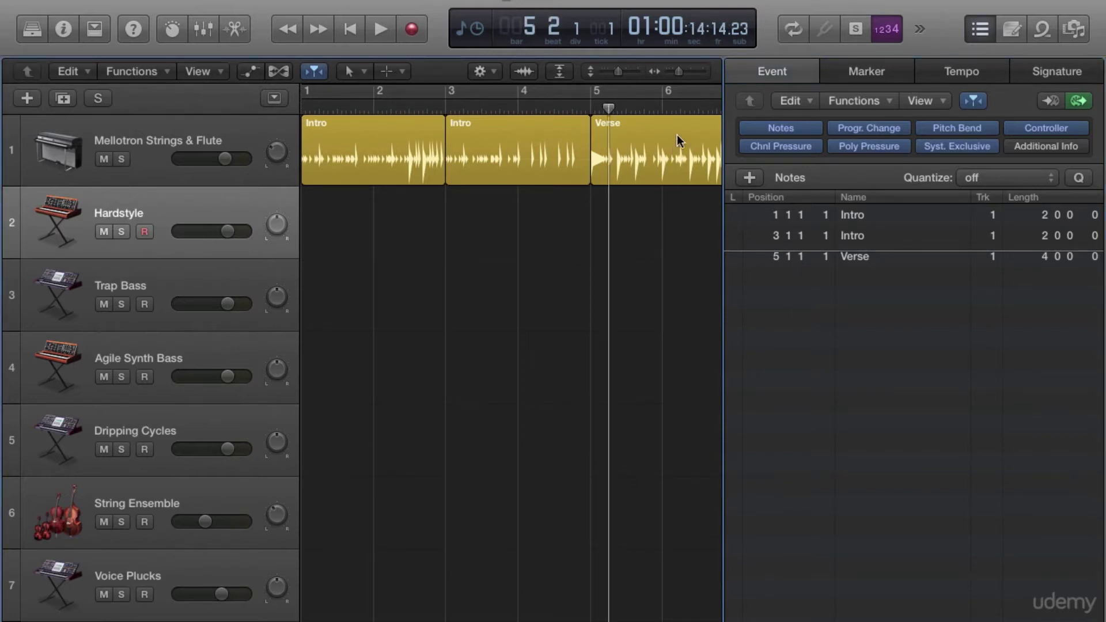
Step: Move the playhead to bar 6 beat 2 and view the Marker, Tempo and Signature lists before returning to the Event list
{"action": "left_click", "coordinate": [681, 105]}
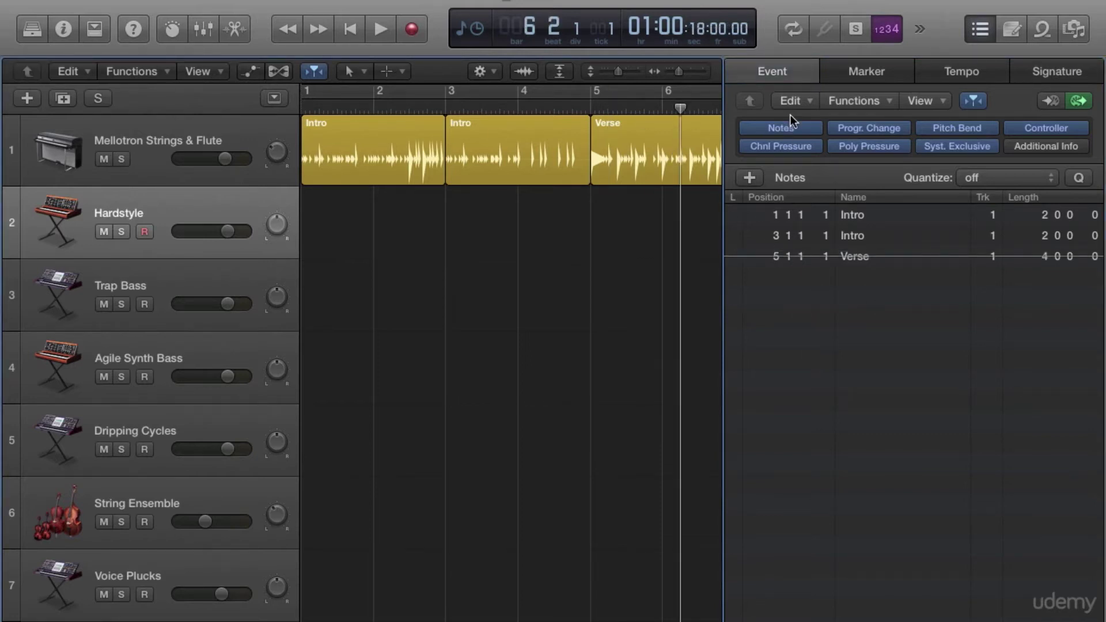
{"action": "left_click", "coordinate": [862, 72]}
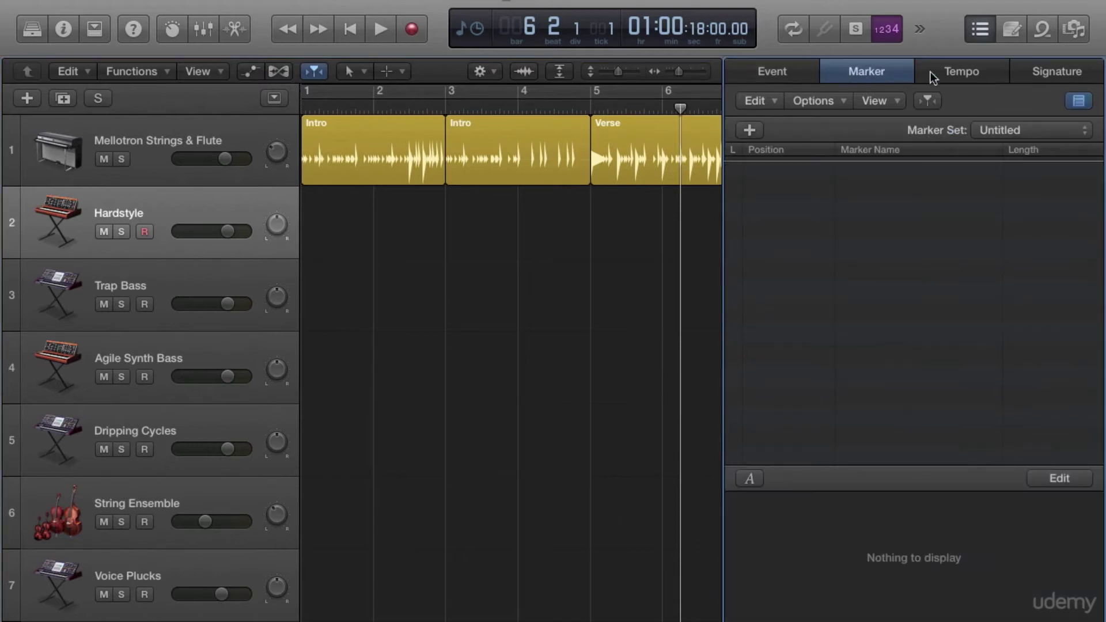
{"action": "left_click", "coordinate": [949, 73]}
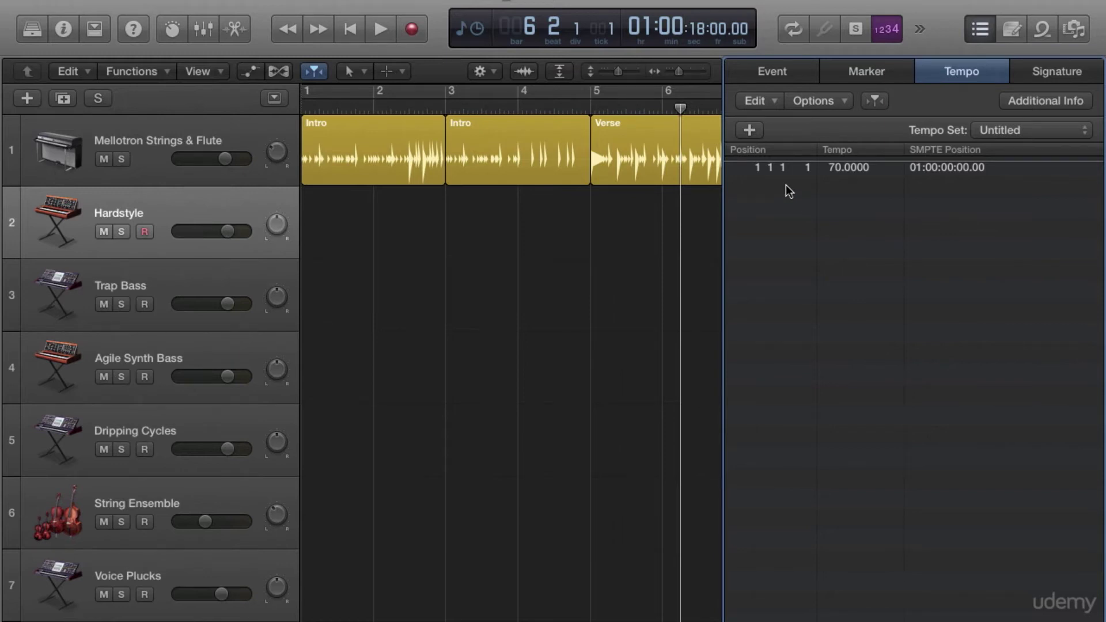
{"action": "left_click", "coordinate": [1043, 71]}
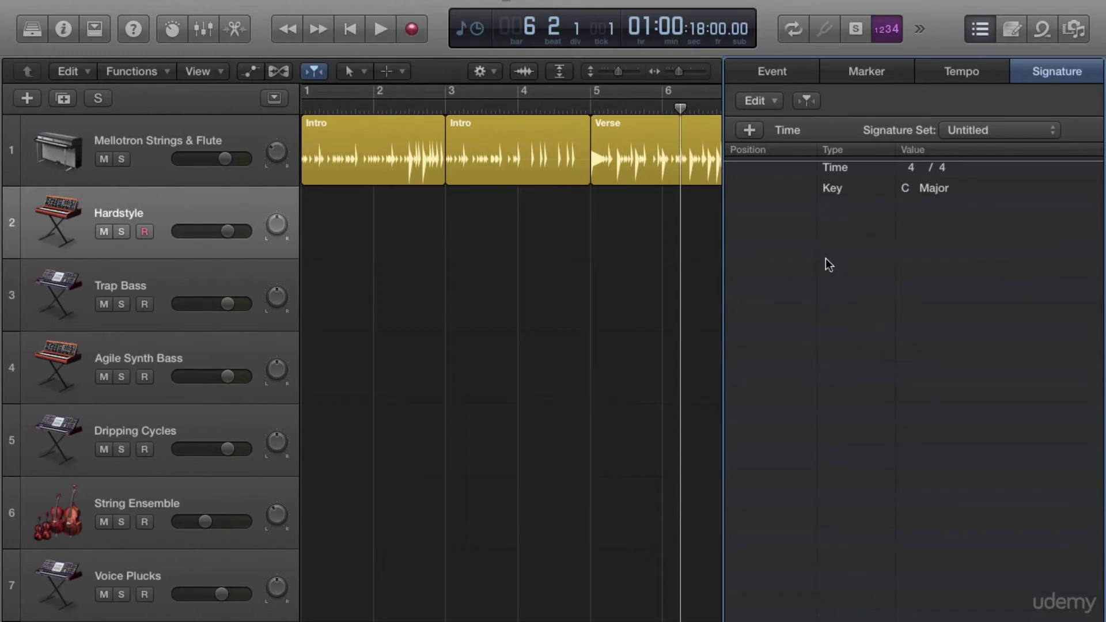
{"action": "left_click", "coordinate": [768, 74]}
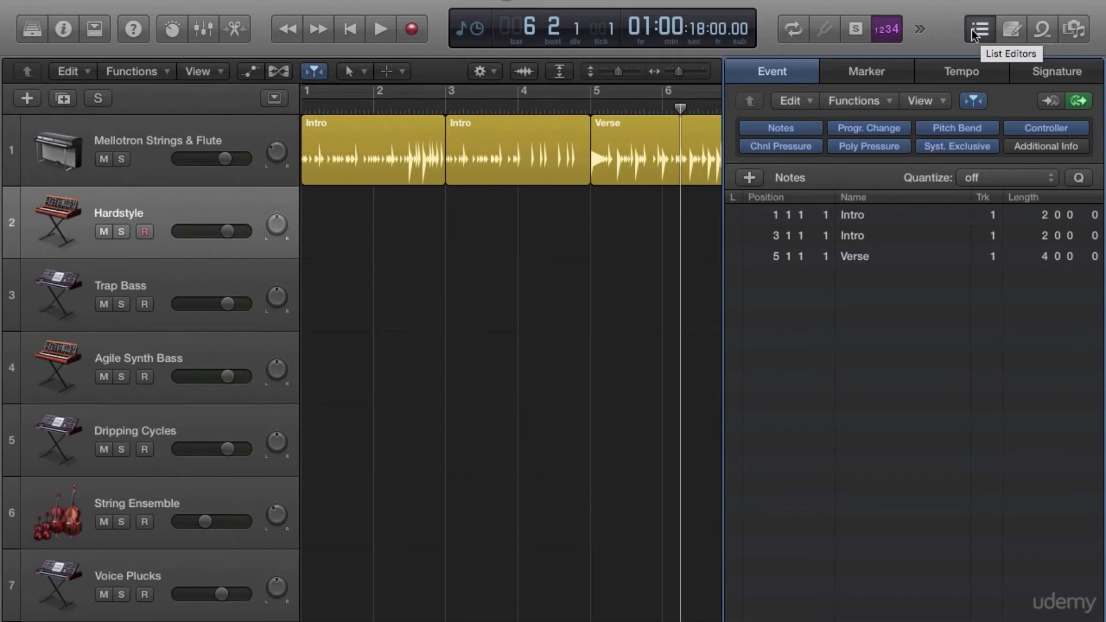
Step: View the project Note Pad, the Apple Loops browser and the All Files browser, and close the browser pane
{"action": "left_click", "coordinate": [1001, 28]}
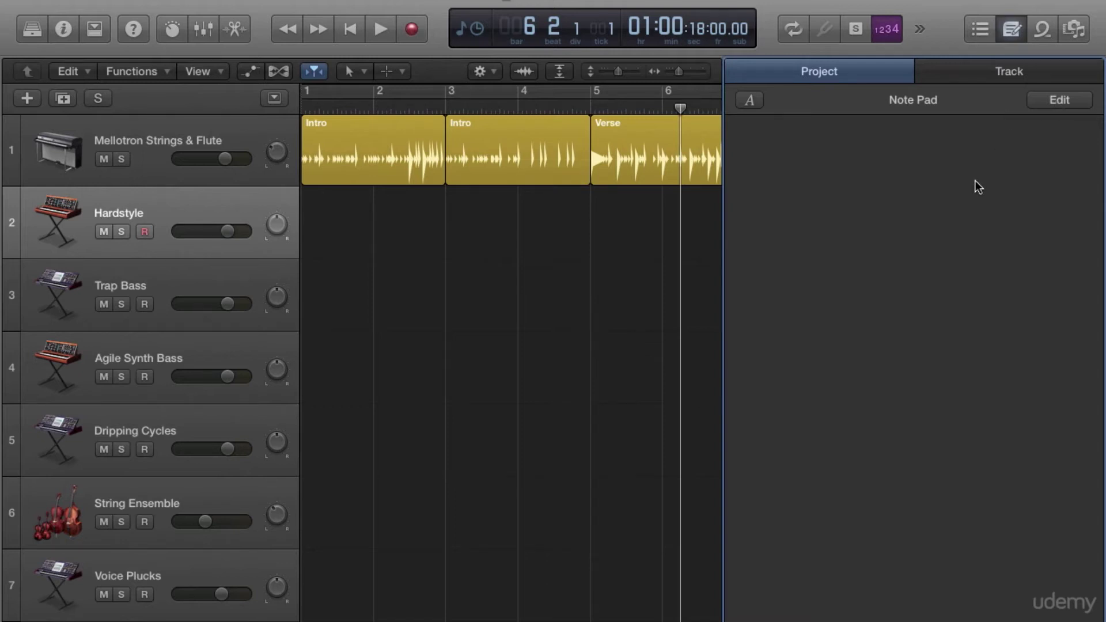
{"action": "left_click", "coordinate": [1043, 30]}
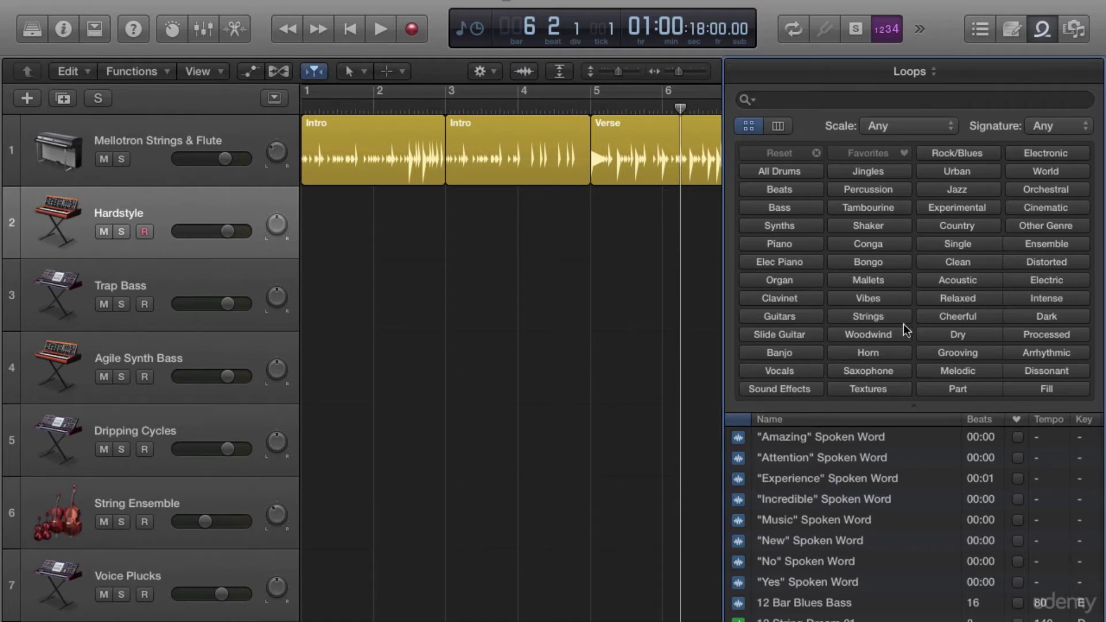
{"action": "left_click", "coordinate": [1075, 30]}
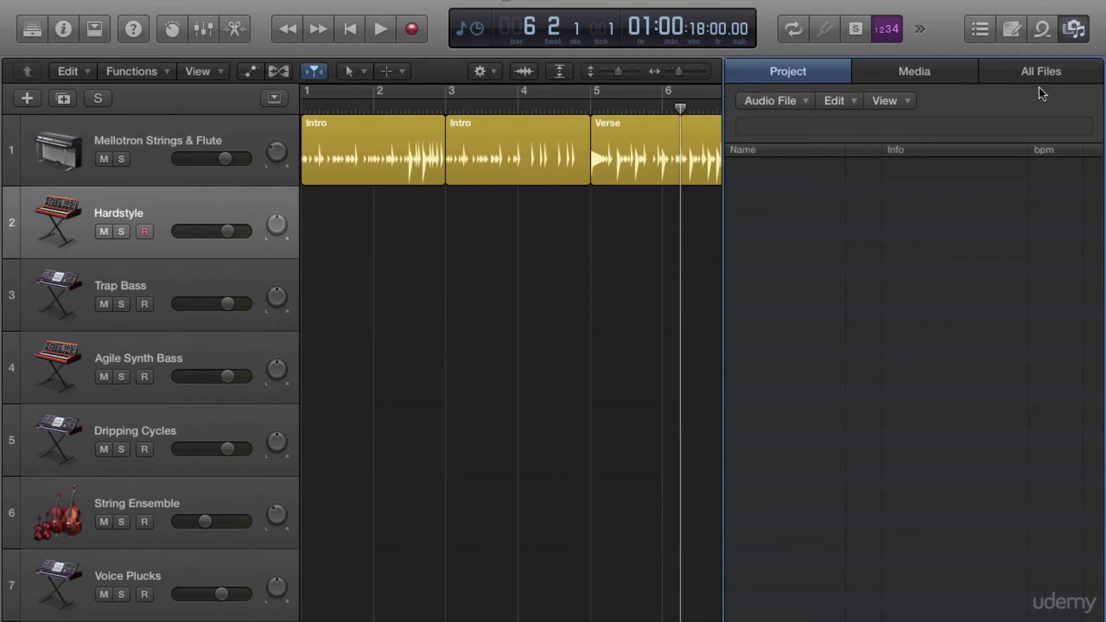
{"action": "left_click", "coordinate": [974, 71]}
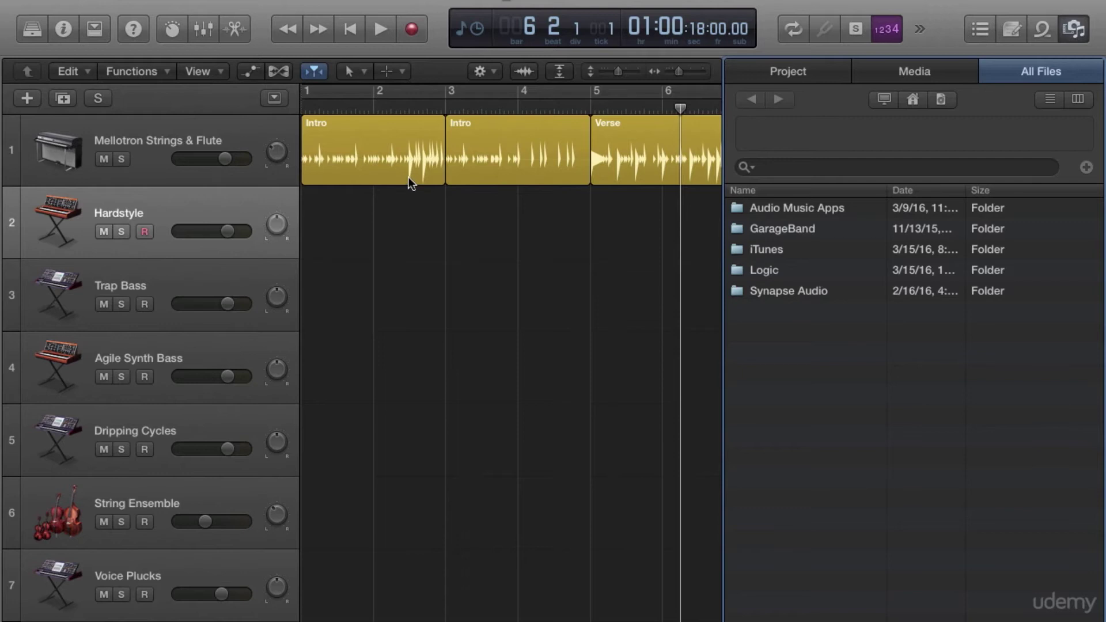
{"action": "left_click", "coordinate": [1073, 24]}
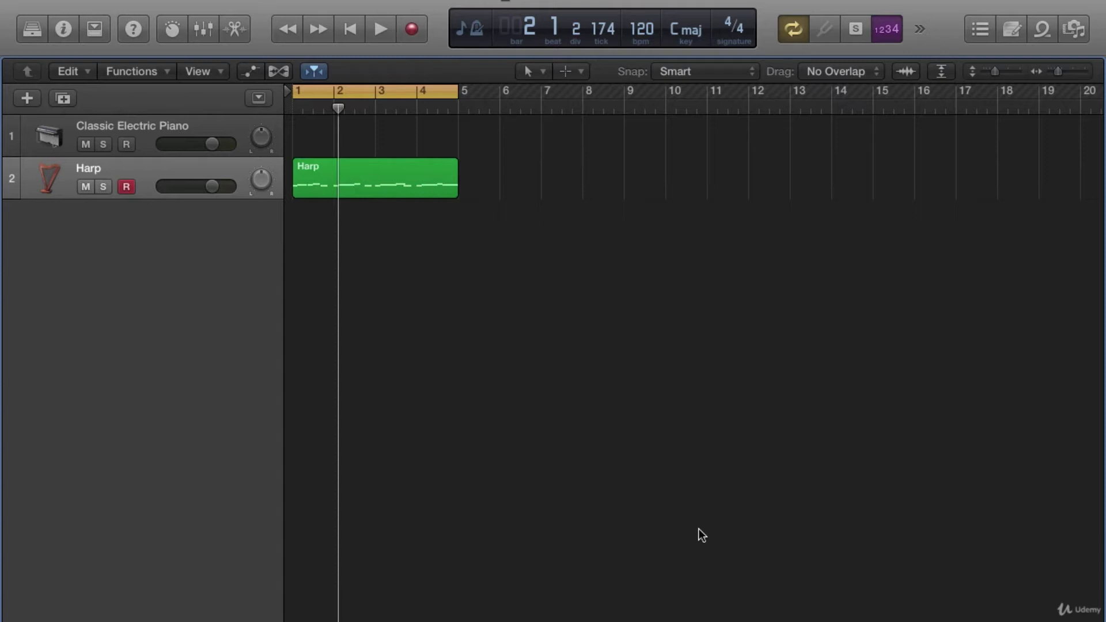
Step: Open the Harp region in the Piano Roll and play it through from bar 1
{"action": "left_click", "coordinate": [160, 180]}
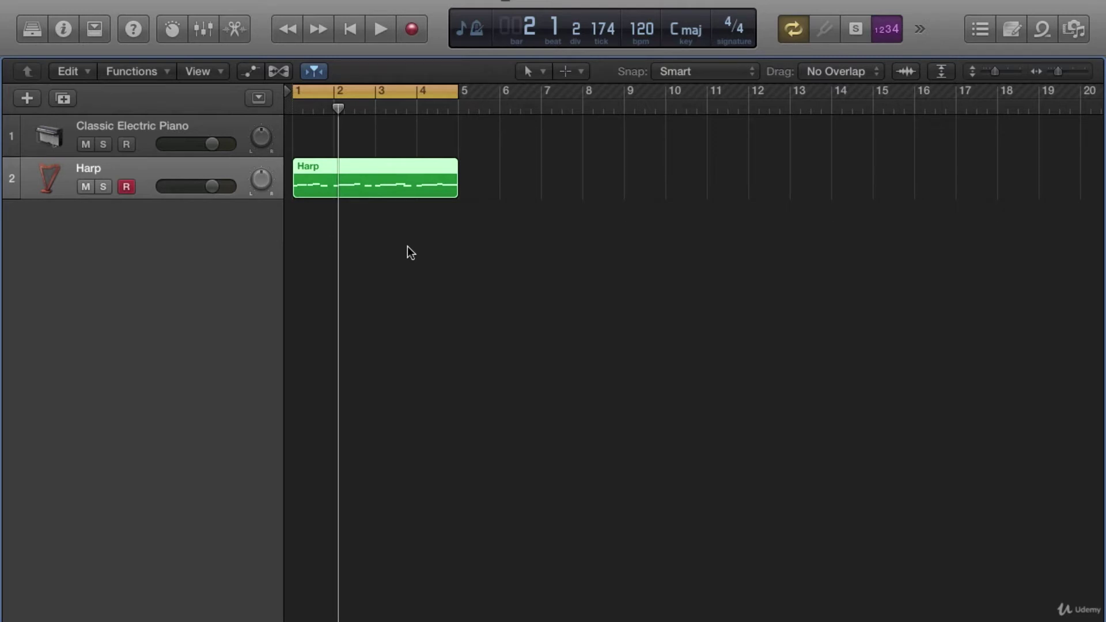
{"action": "key", "text": "p"}
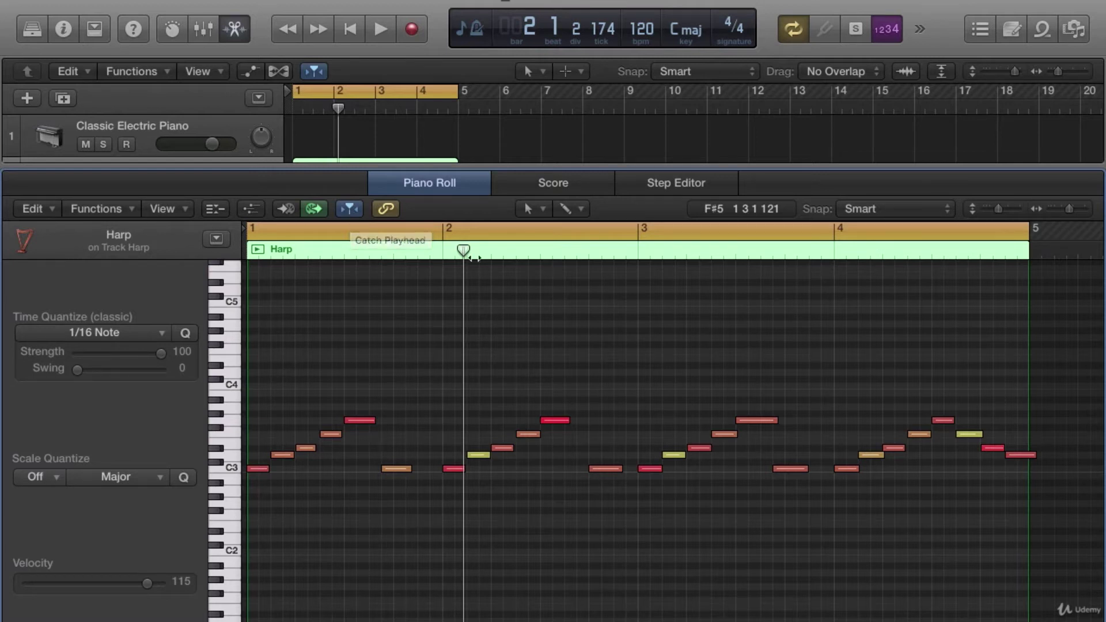
{"action": "left_click", "coordinate": [687, 231]}
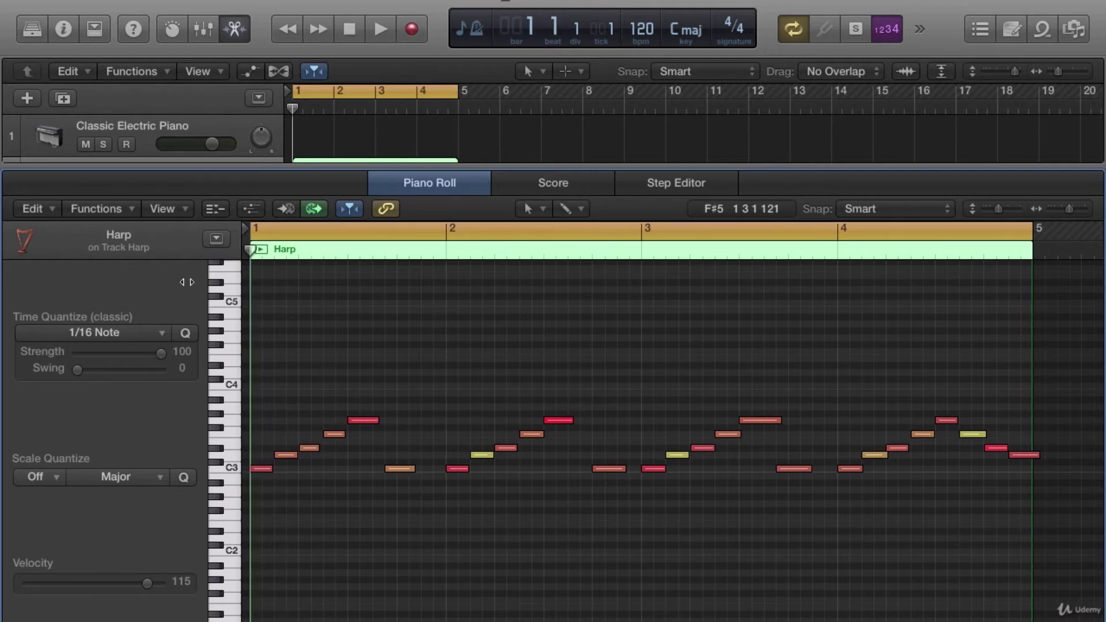
{"action": "left_click_drag", "start_coordinate": [853, 318], "coordinate": [251, 318]}
{"action": "key", "text": "space"}
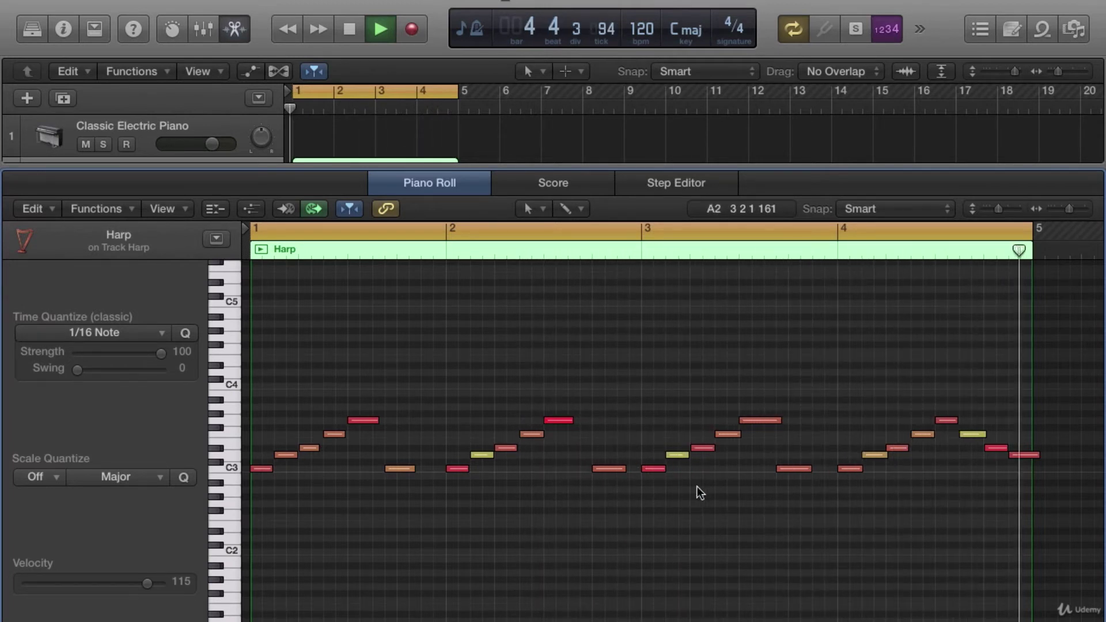
{"action": "key", "text": "space"}
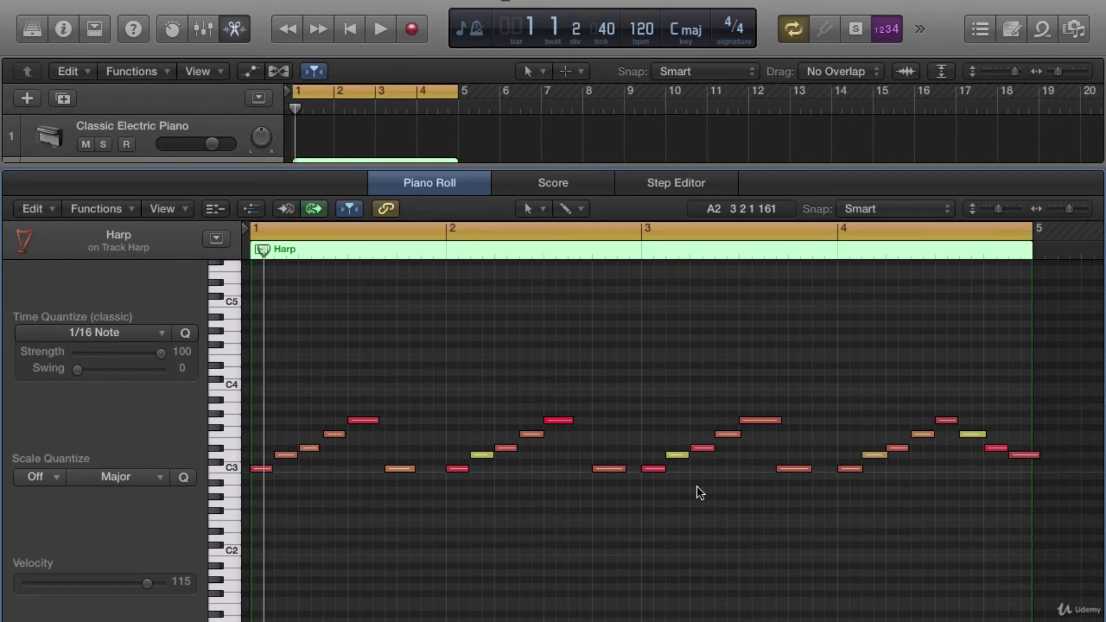
Step: Raise the first note of bar 4 in the Harp region to G3 and the second note to F3
{"action": "scroll", "coordinate": [698, 486], "scroll_direction": "right", "scroll_amount": 10}
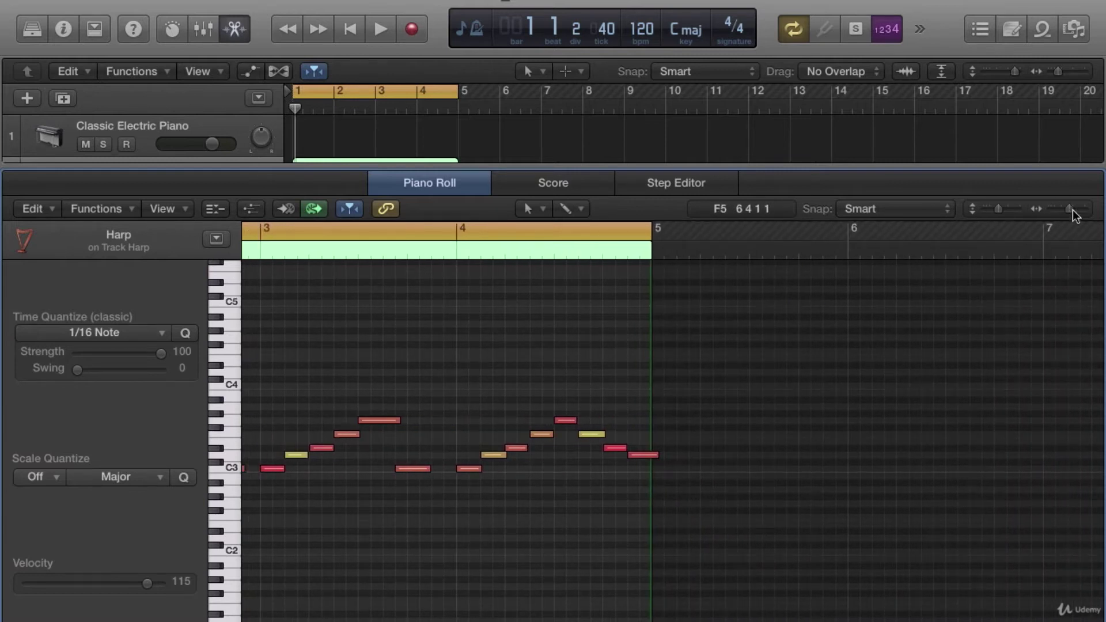
{"action": "left_click_drag", "start_coordinate": [1073, 209], "coordinate": [1082, 213]}
{"action": "scroll", "coordinate": [895, 342], "scroll_direction": "right", "scroll_amount": 3}
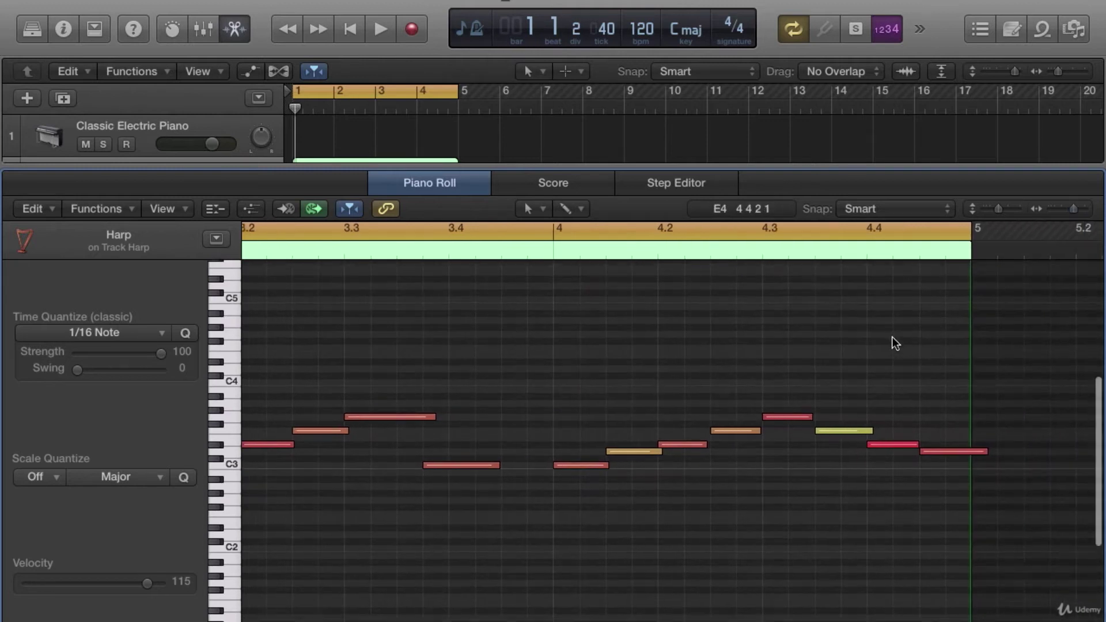
{"action": "scroll", "coordinate": [894, 342], "scroll_direction": "right", "scroll_amount": 5}
{"action": "scroll", "coordinate": [892, 337], "scroll_direction": "left", "scroll_amount": 5}
{"action": "scroll", "coordinate": [891, 338], "scroll_direction": "right", "scroll_amount": 2}
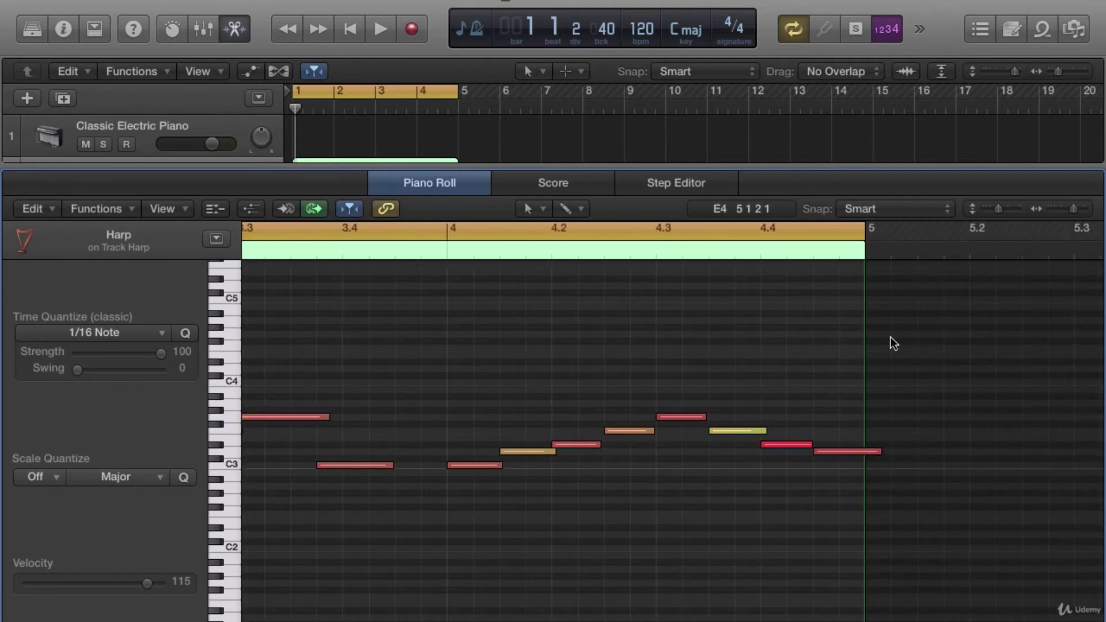
{"action": "scroll", "coordinate": [891, 337], "scroll_direction": "left", "scroll_amount": 1}
{"action": "scroll", "coordinate": [892, 338], "scroll_direction": "right", "scroll_amount": 4}
{"action": "scroll", "coordinate": [891, 337], "scroll_direction": "left", "scroll_amount": 8}
{"action": "scroll", "coordinate": [891, 337], "scroll_direction": "right", "scroll_amount": 7}
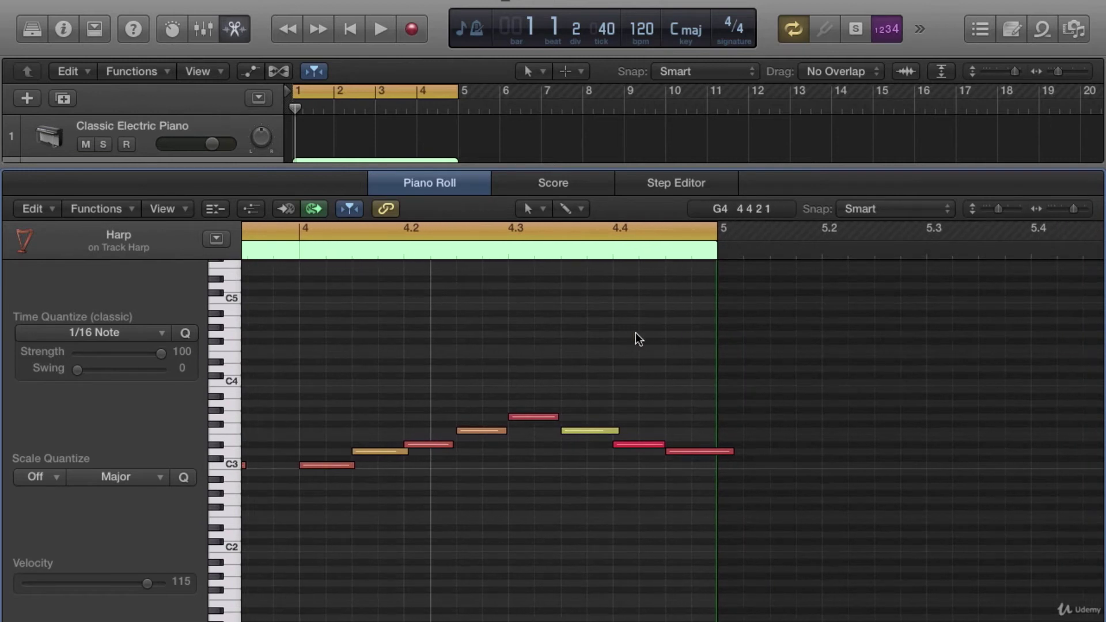
{"action": "scroll", "coordinate": [635, 335], "scroll_direction": "left", "scroll_amount": 6}
{"action": "scroll", "coordinate": [635, 336], "scroll_direction": "left", "scroll_amount": 1}
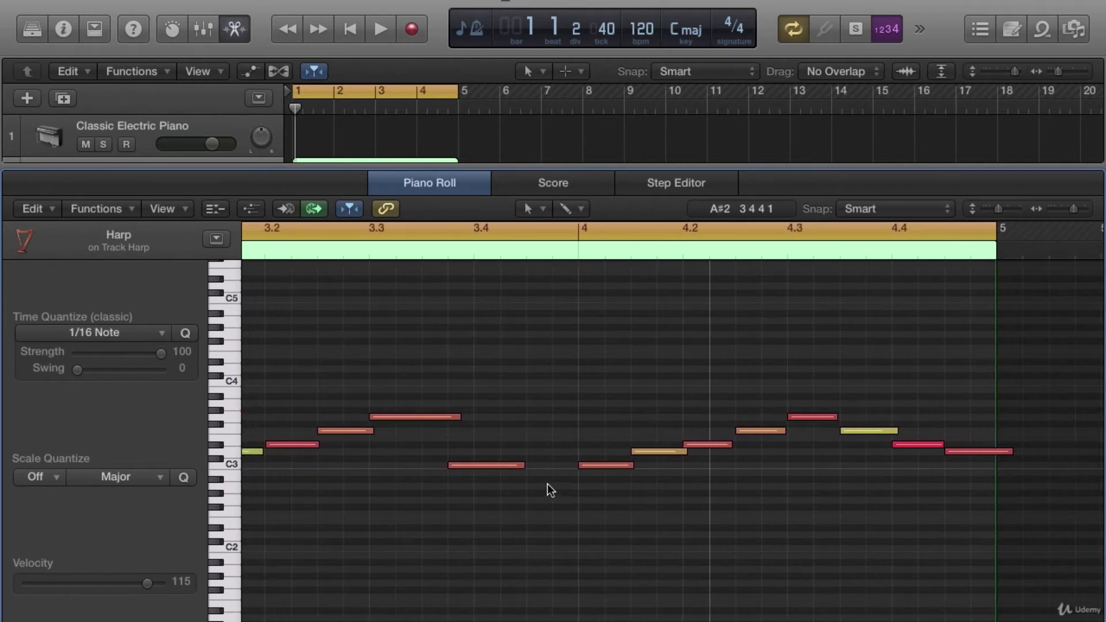
{"action": "left_click", "coordinate": [603, 466]}
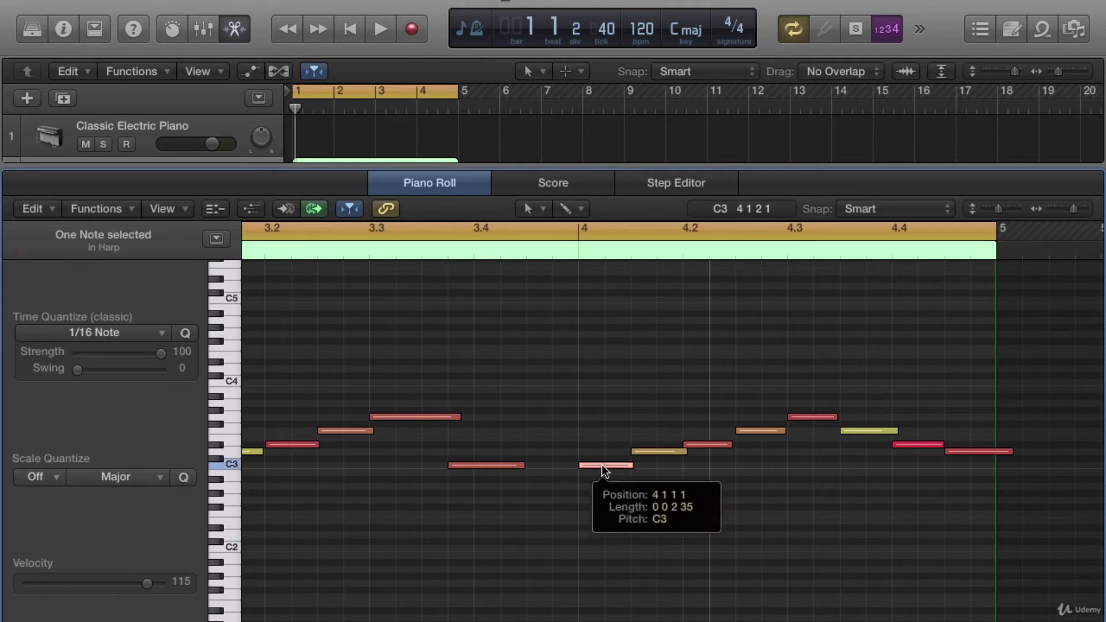
{"action": "left_click_drag", "start_coordinate": [603, 469], "coordinate": [604, 424]}
{"action": "left_click", "coordinate": [660, 450]}
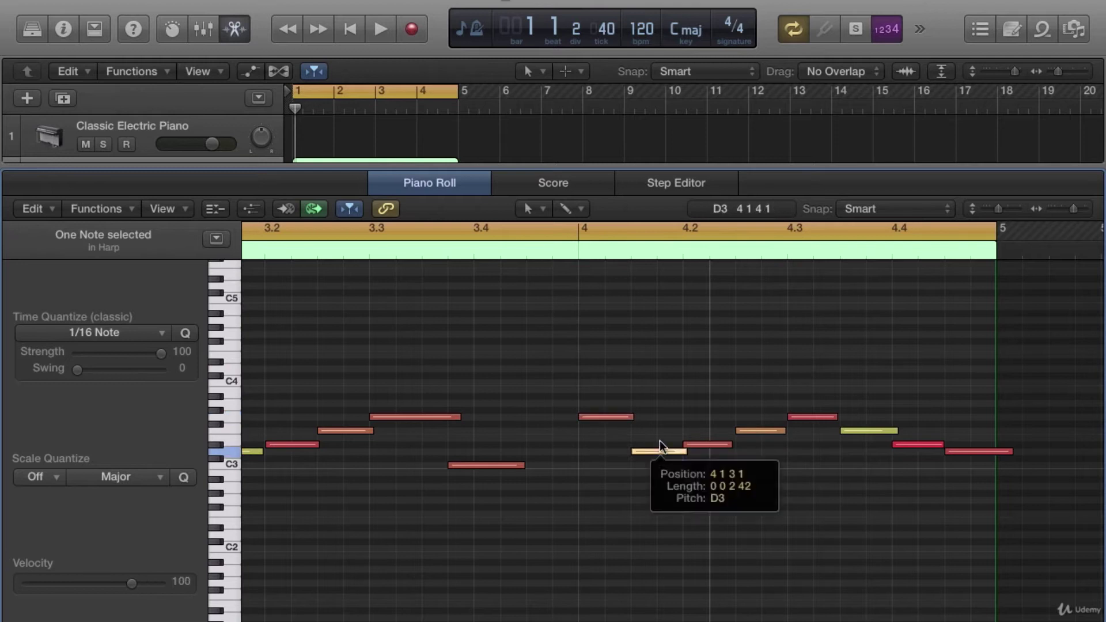
{"action": "left_click_drag", "start_coordinate": [660, 447], "coordinate": [660, 431]}
Step: Lower the fourth note of bar 4 to D3 and the fifth note to C3
{"action": "left_click", "coordinate": [696, 446]}
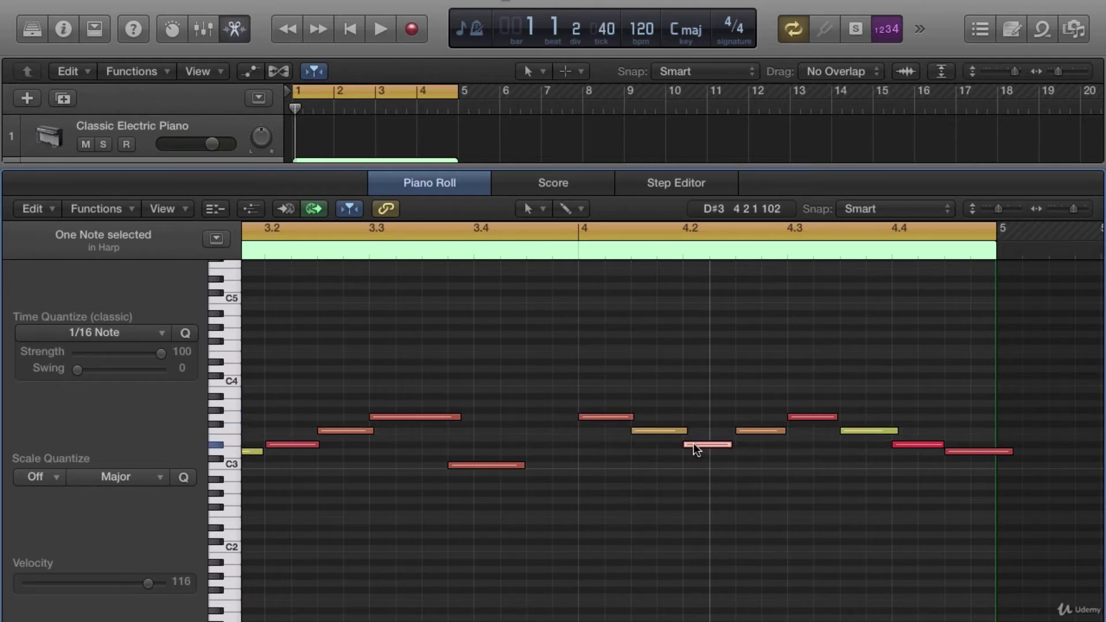
{"action": "left_click_drag", "start_coordinate": [760, 431], "coordinate": [760, 453]}
{"action": "left_click", "coordinate": [797, 418]}
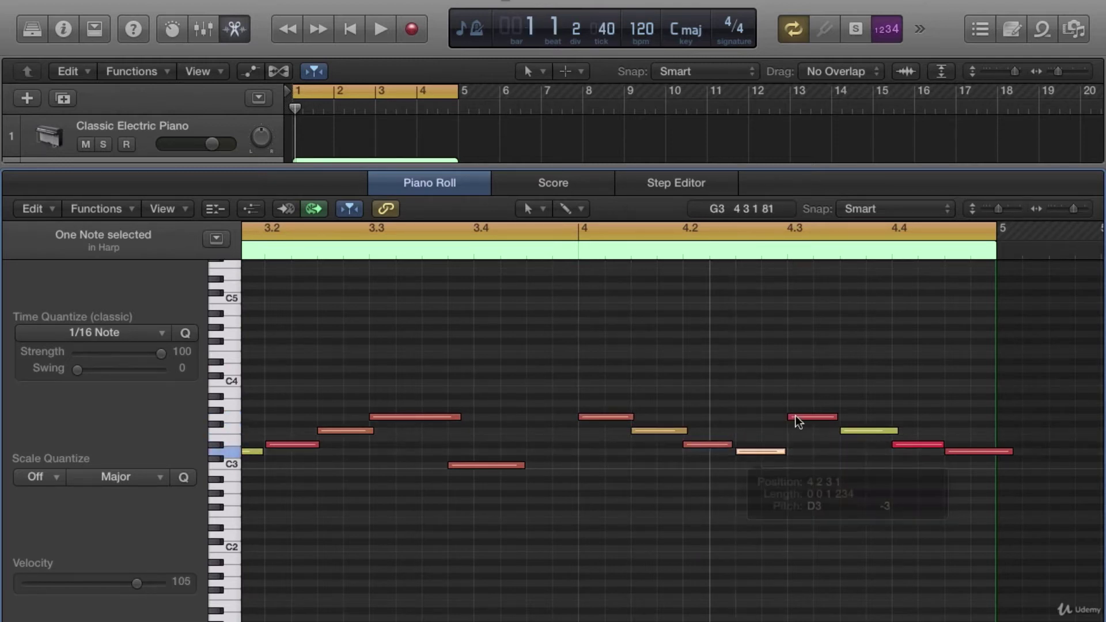
{"action": "left_click_drag", "start_coordinate": [797, 421], "coordinate": [803, 470]}
Step: Lower the last three notes of bar 4 to A♯2, G2 and A♯2, and deselect them
{"action": "left_click", "coordinate": [852, 432]}
{"action": "left_click_drag", "start_coordinate": [852, 431], "coordinate": [854, 487]}
{"action": "left_click_drag", "start_coordinate": [919, 445], "coordinate": [919, 506]}
{"action": "left_click_drag", "start_coordinate": [968, 452], "coordinate": [966, 482]}
{"action": "left_click", "coordinate": [919, 447]}
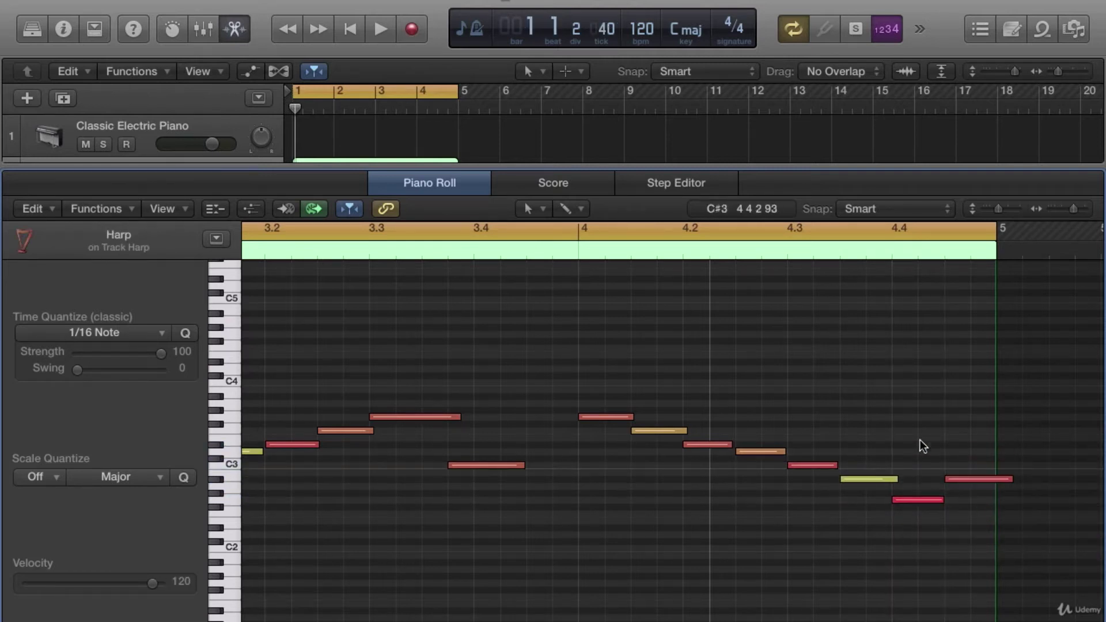
Step: Zoom out to the whole Harp region and play back the edited melody
{"action": "left_click_drag", "start_coordinate": [1081, 210], "coordinate": [1063, 212]}
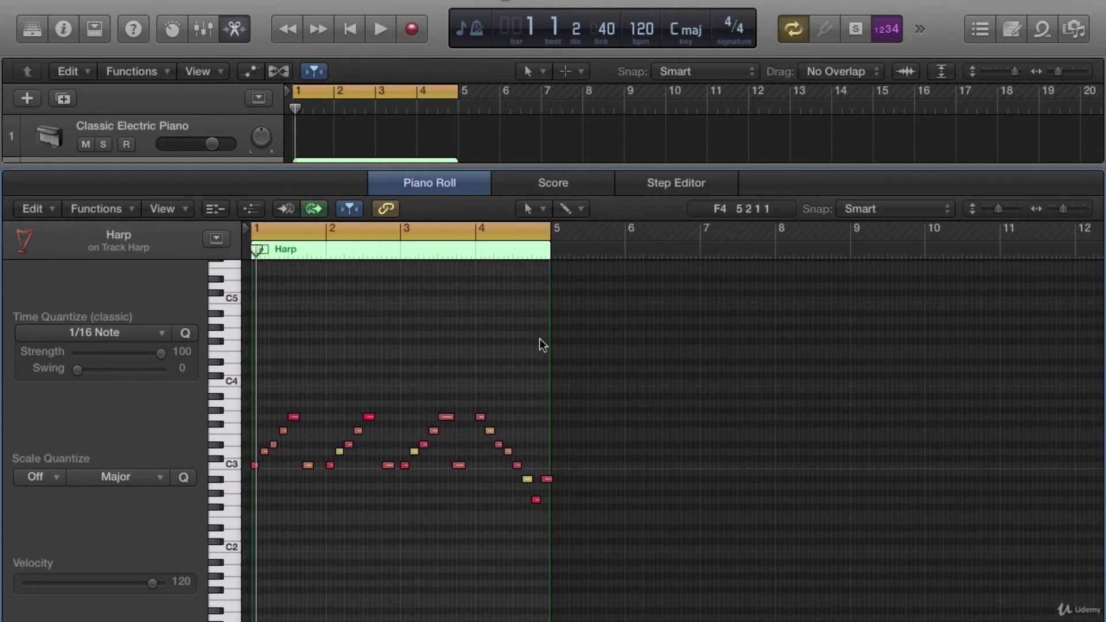
{"action": "key", "text": "space"}
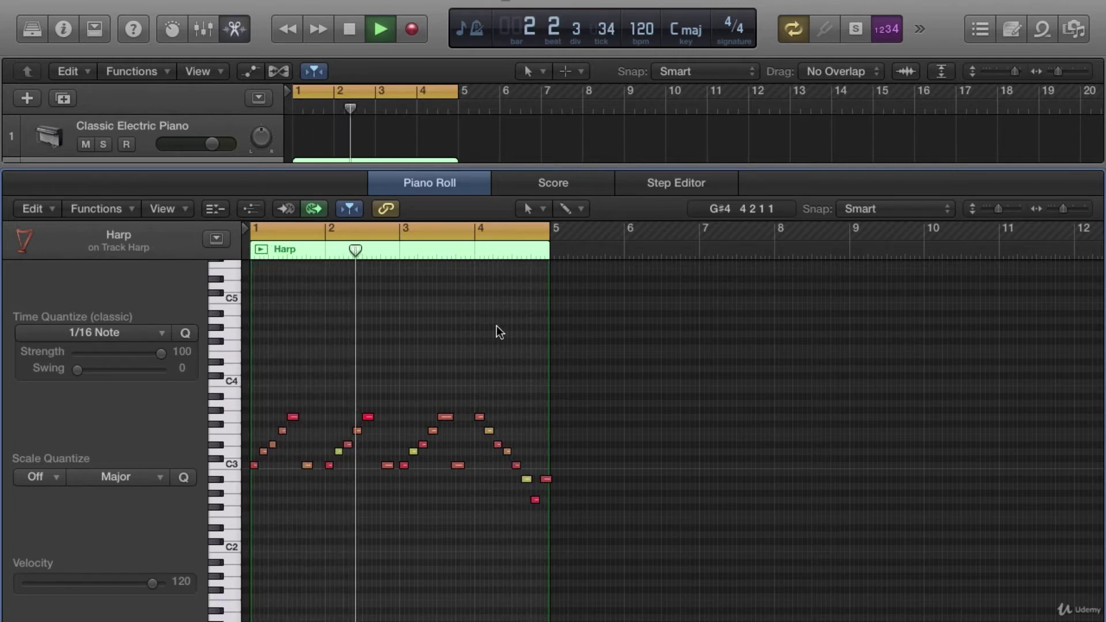
{"action": "key", "text": "space"}
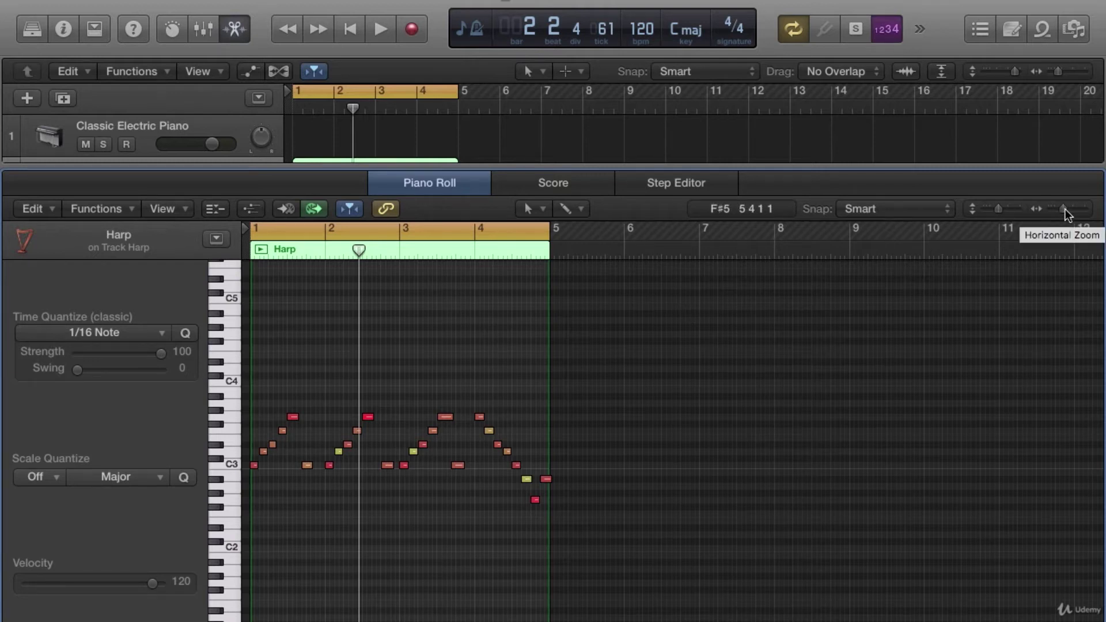
Step: Add an A♯4 note at the start of bar 1 in the Harp region
{"action": "left_click_drag", "start_coordinate": [1066, 210], "coordinate": [1073, 209]}
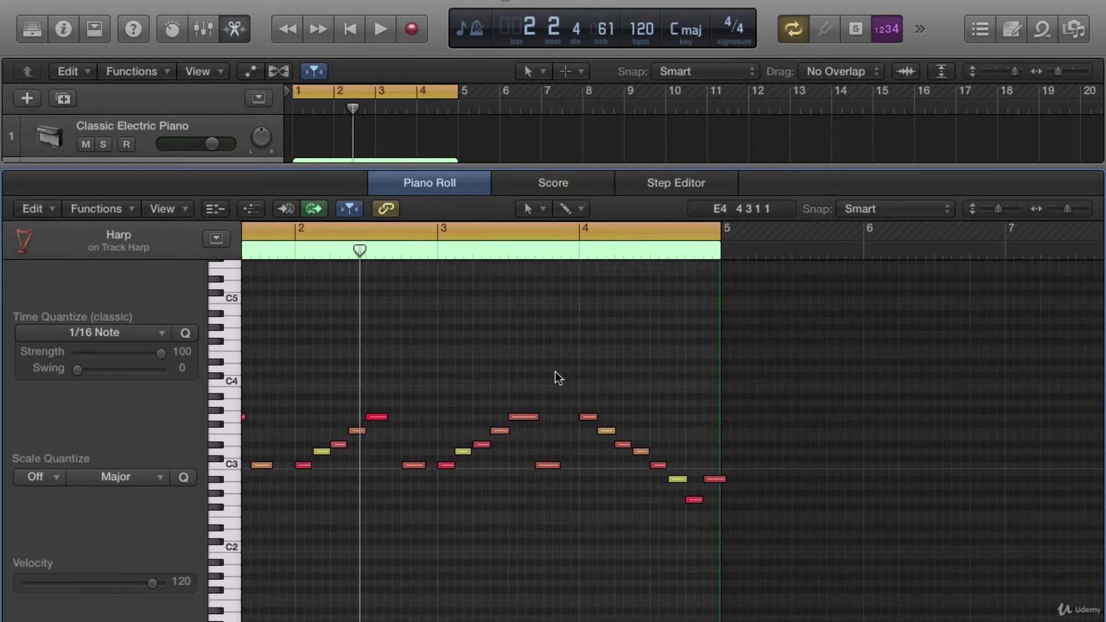
{"action": "scroll", "coordinate": [461, 386], "scroll_direction": "left", "scroll_amount": 3}
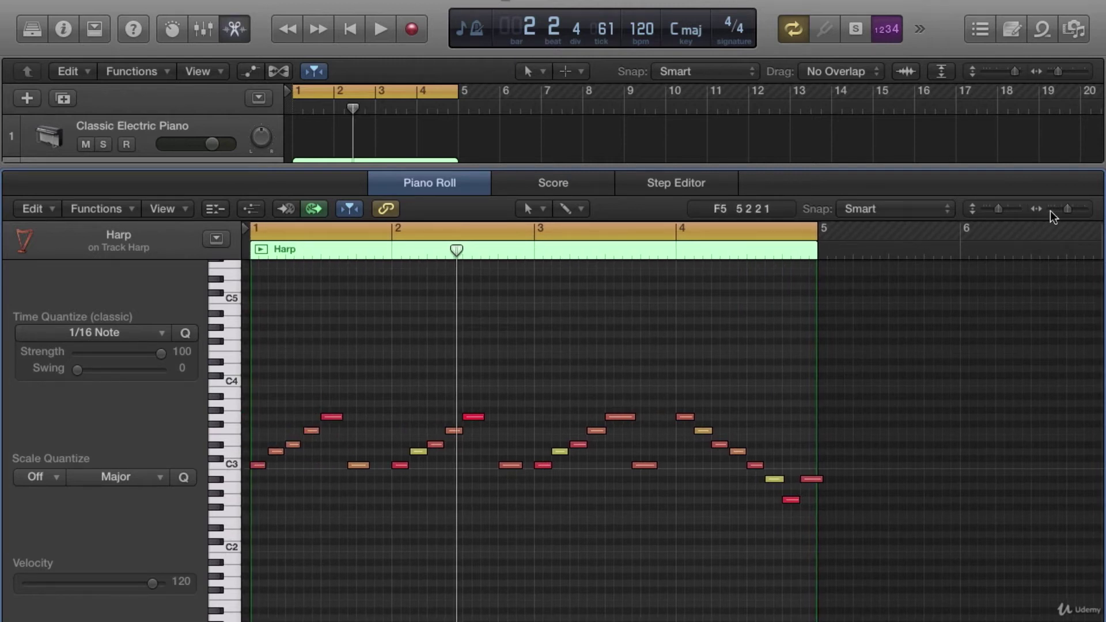
{"action": "left_click_drag", "start_coordinate": [1067, 209], "coordinate": [1070, 209]}
{"action": "key", "text": "super+Right"}
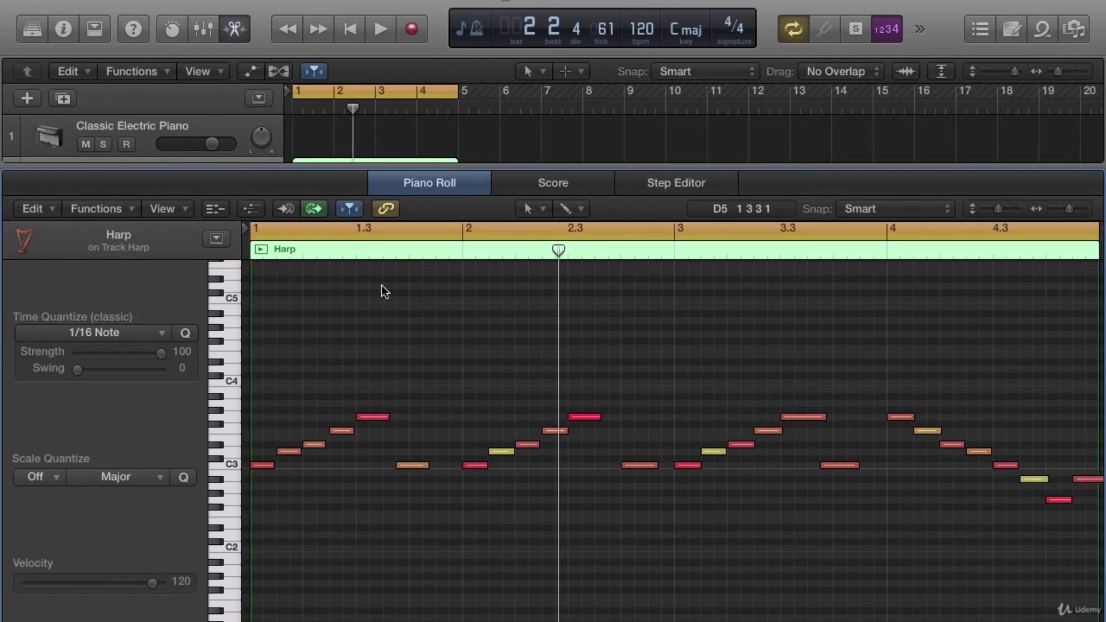
{"action": "left_click", "coordinate": [259, 313]}
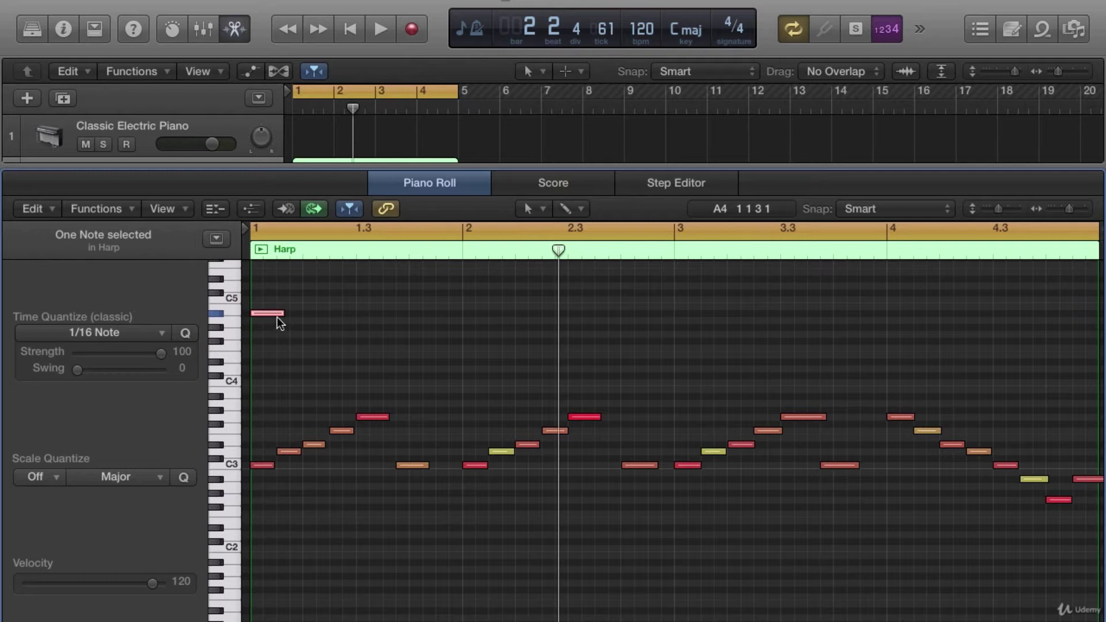
Step: Lengthen the A♯4 note to almost bar 2, shorten it to about a sixteenth note, and deselect it
{"action": "left_click_drag", "start_coordinate": [283, 314], "coordinate": [459, 323]}
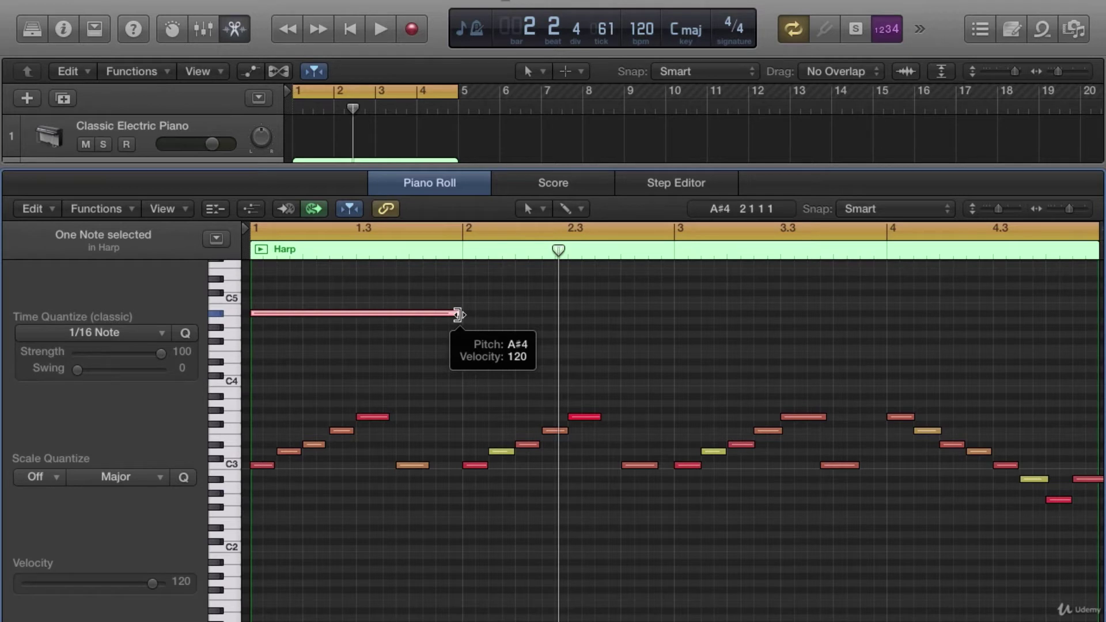
{"action": "left_click_drag", "start_coordinate": [459, 314], "coordinate": [257, 313]}
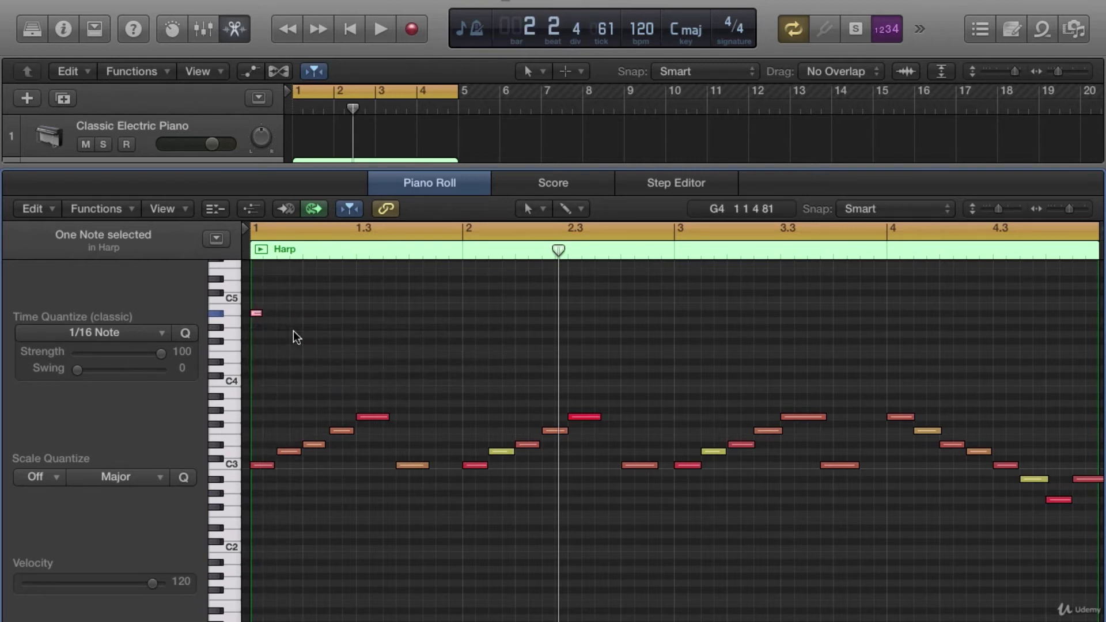
{"action": "left_click", "coordinate": [293, 331]}
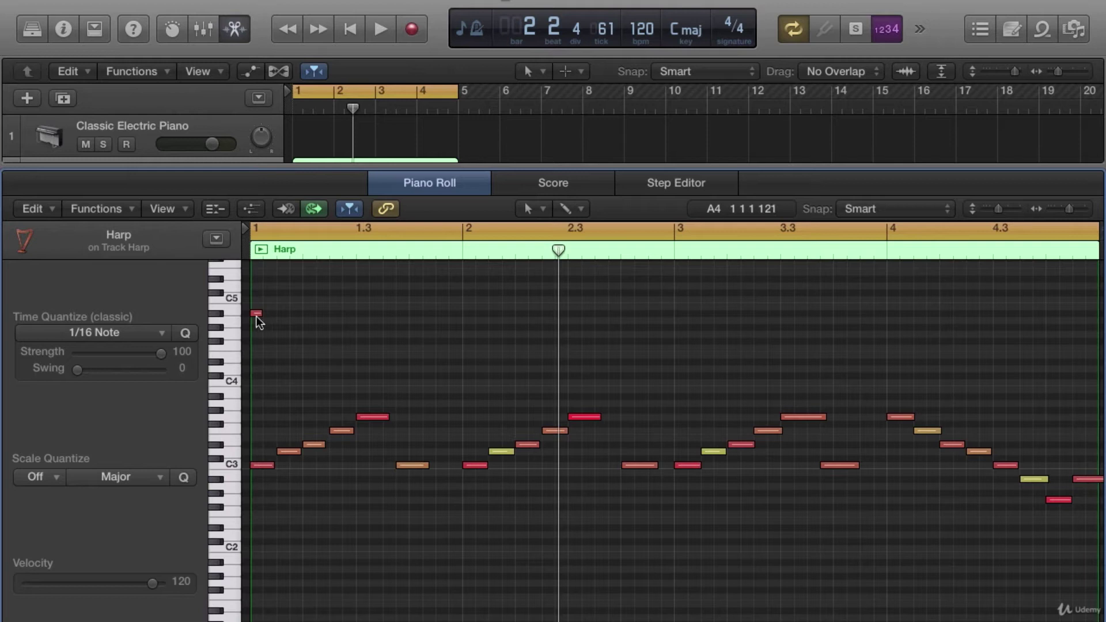
Step: Delete the A♯4 note at the start of bar 1 in the Harp region and close the Piano Roll
{"action": "mouse_move", "coordinate": [257, 317]}
{"action": "left_click", "coordinate": [256, 313]}
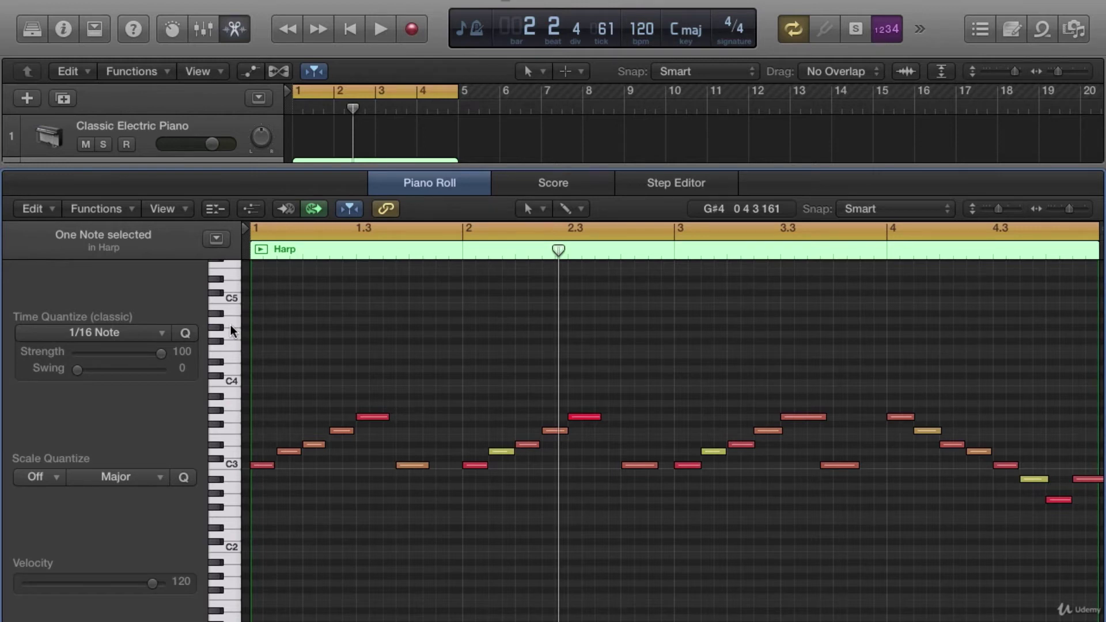
{"action": "key", "text": "e"}
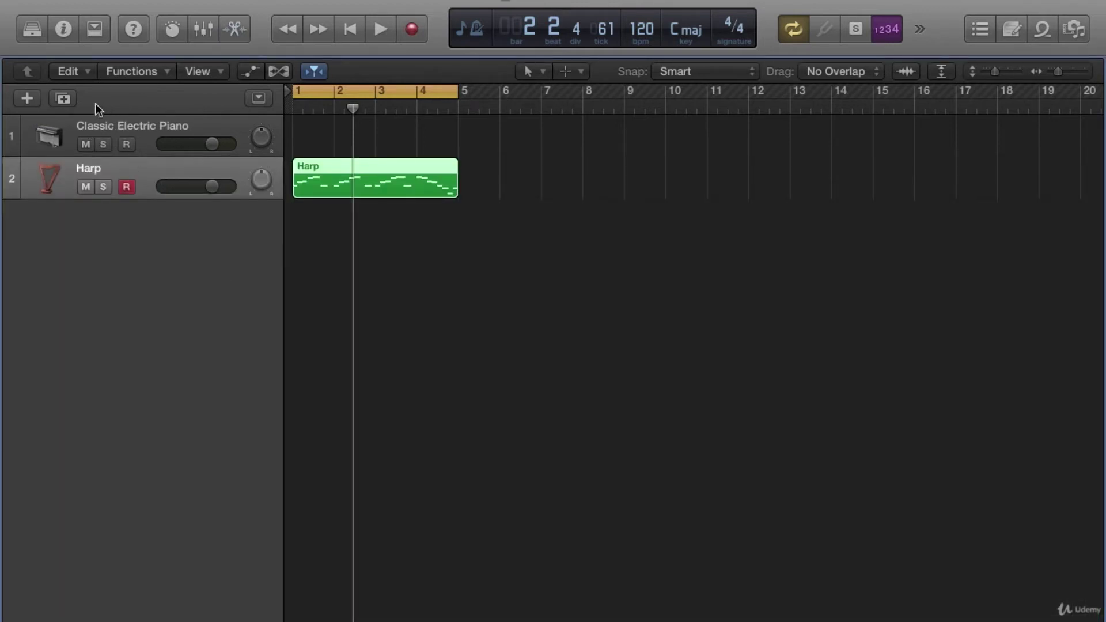
Step: Add a duplicate of the Harp track with the same instrument and mute the original Harp track
{"action": "left_click", "coordinate": [64, 97]}
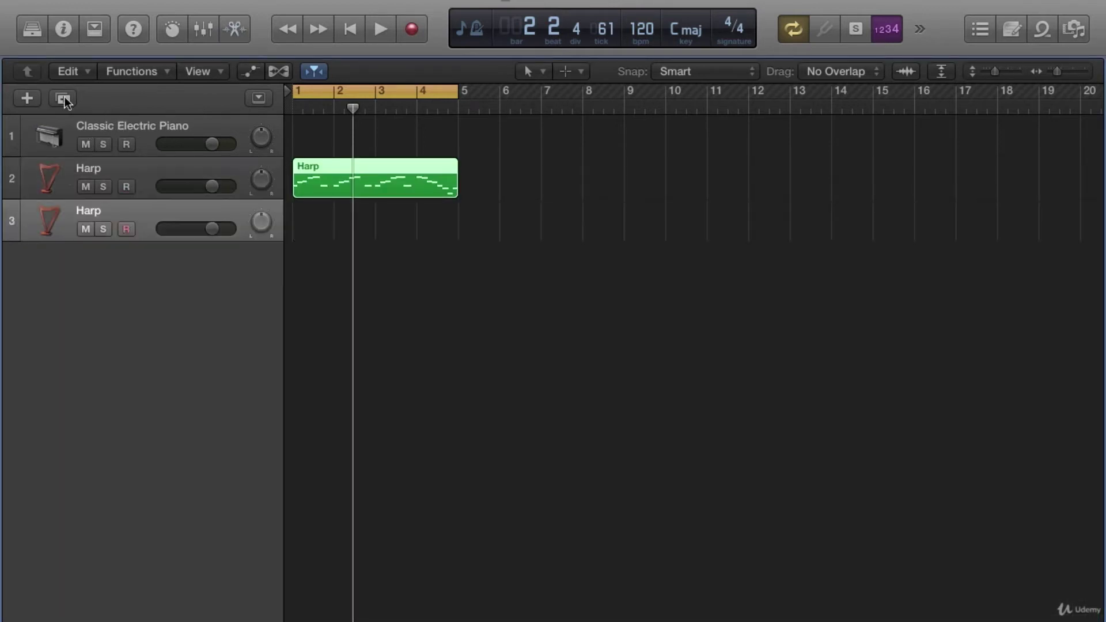
{"action": "left_click", "coordinate": [85, 187]}
{"action": "left_click", "coordinate": [340, 219]}
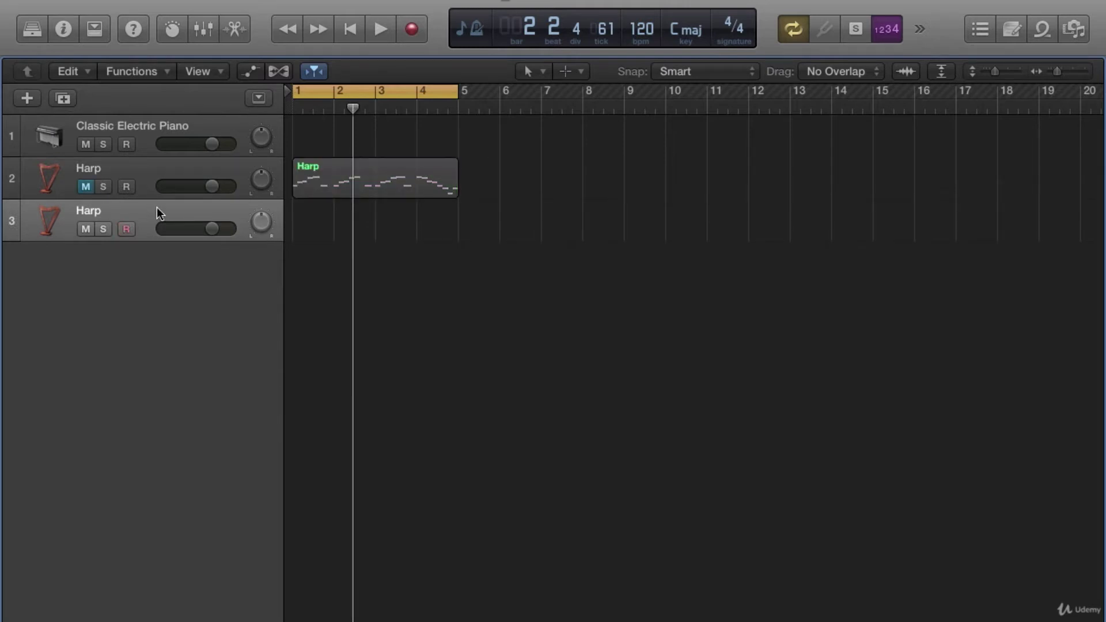
Step: Open the Piano Roll for the new Harp track and add F3 on beat 1 and A3 on beat 2 of bar 1
{"action": "key", "text": "p"}
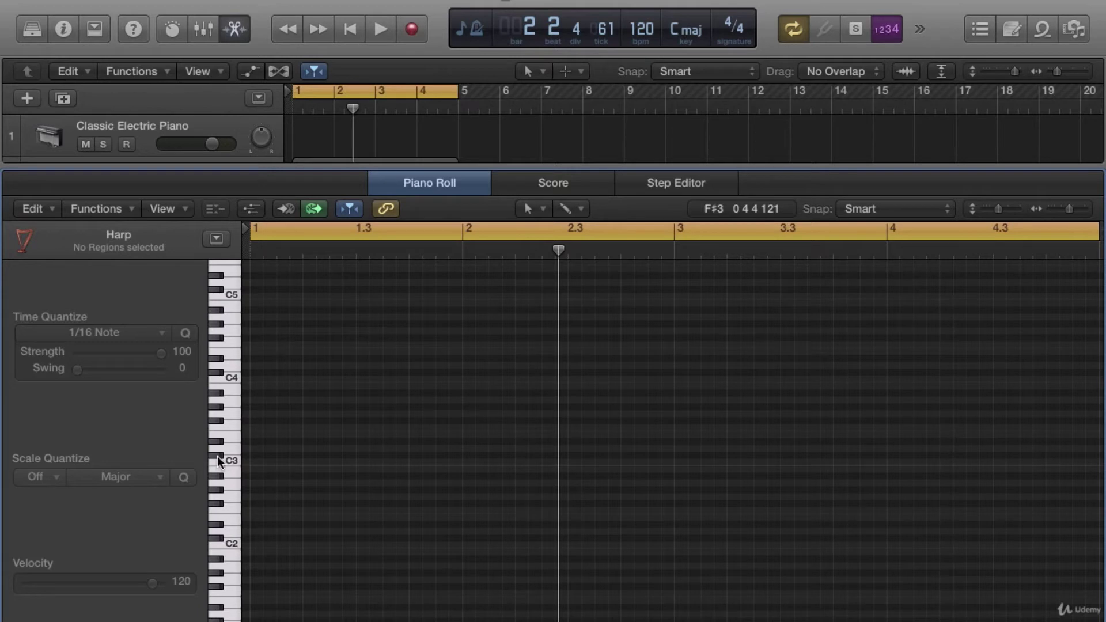
{"action": "left_click", "coordinate": [257, 428]}
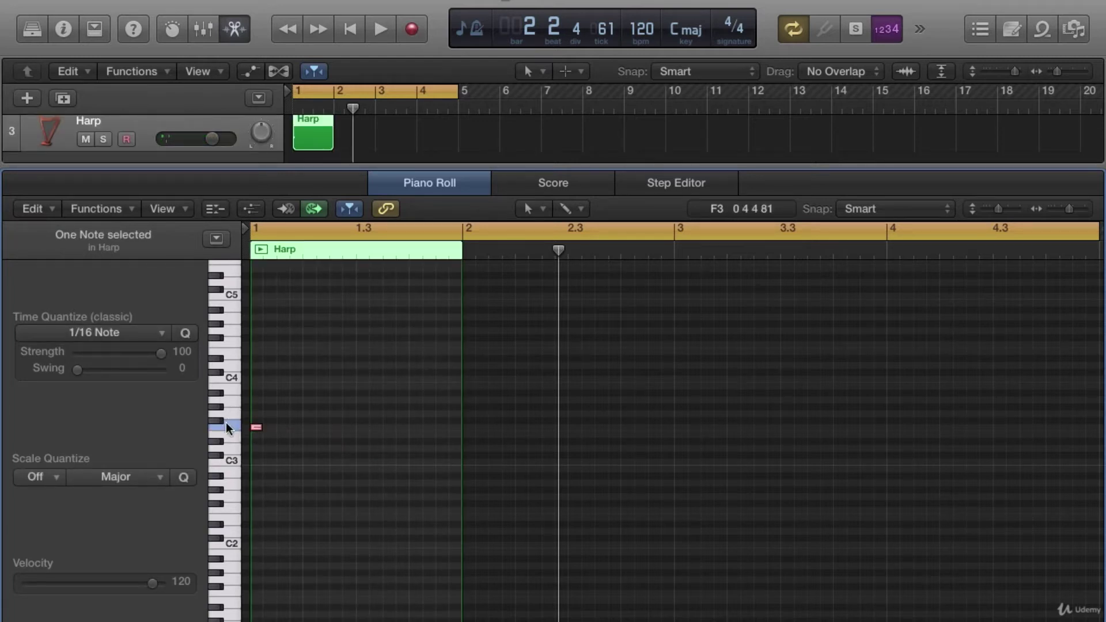
{"action": "left_click", "coordinate": [232, 402]}
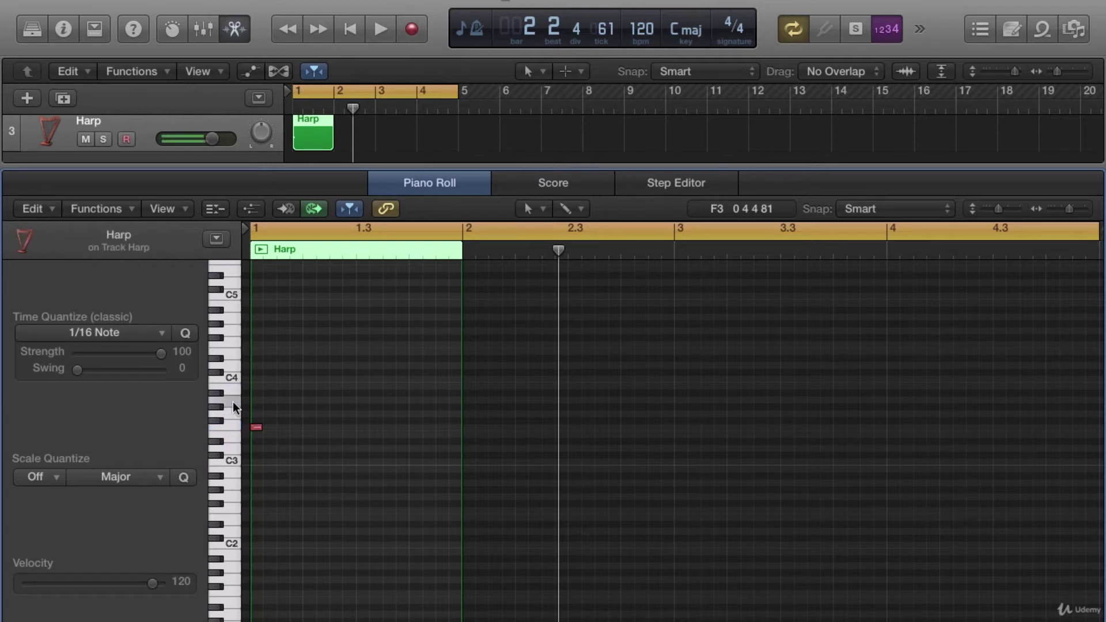
{"action": "left_click", "coordinate": [232, 352]}
{"action": "left_click", "coordinate": [233, 398]}
{"action": "left_click", "coordinate": [306, 400], "text": "super"}
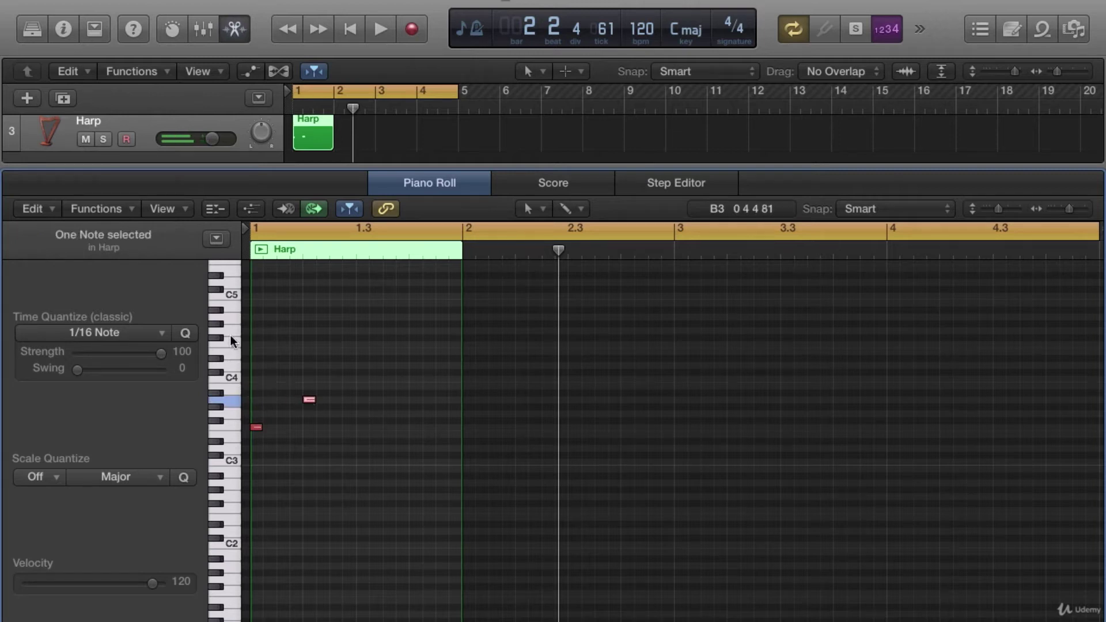
Step: Add an E4 note on beat 3 of bar 1 and play back the three-note melody
{"action": "left_click", "coordinate": [230, 353]}
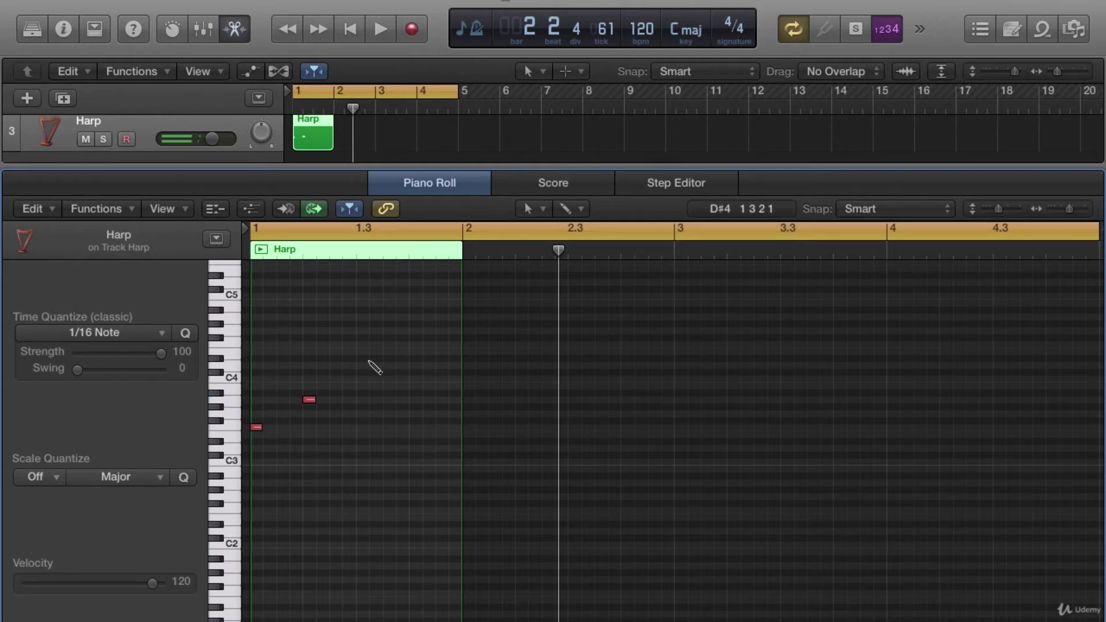
{"action": "left_click", "coordinate": [362, 358], "text": "super"}
{"action": "left_click_drag", "start_coordinate": [362, 358], "coordinate": [363, 352]}
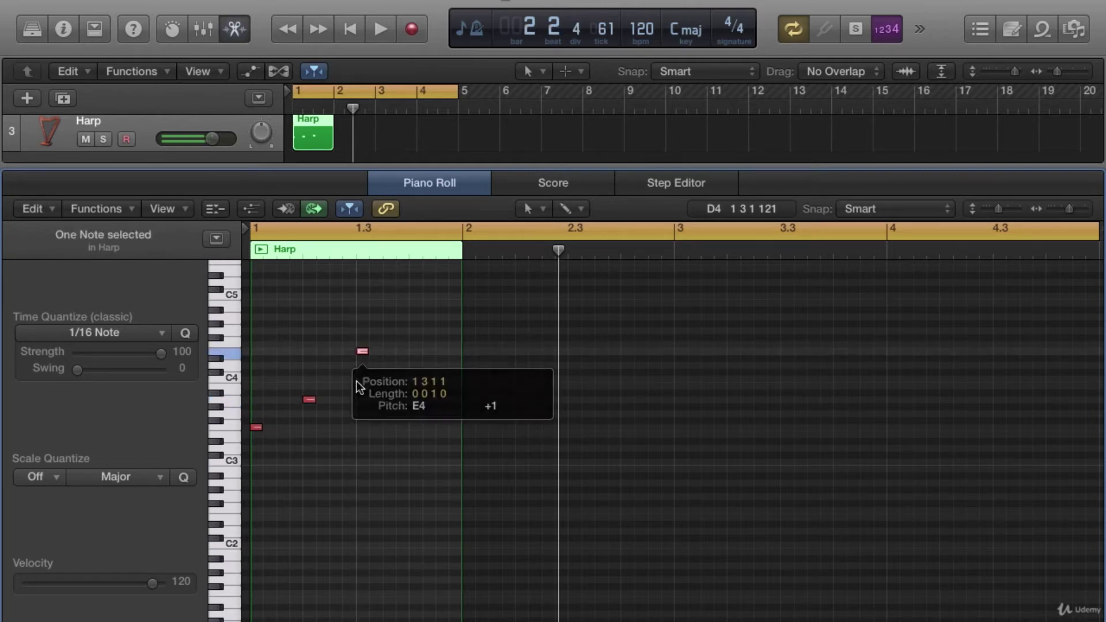
{"action": "left_click", "coordinate": [387, 406]}
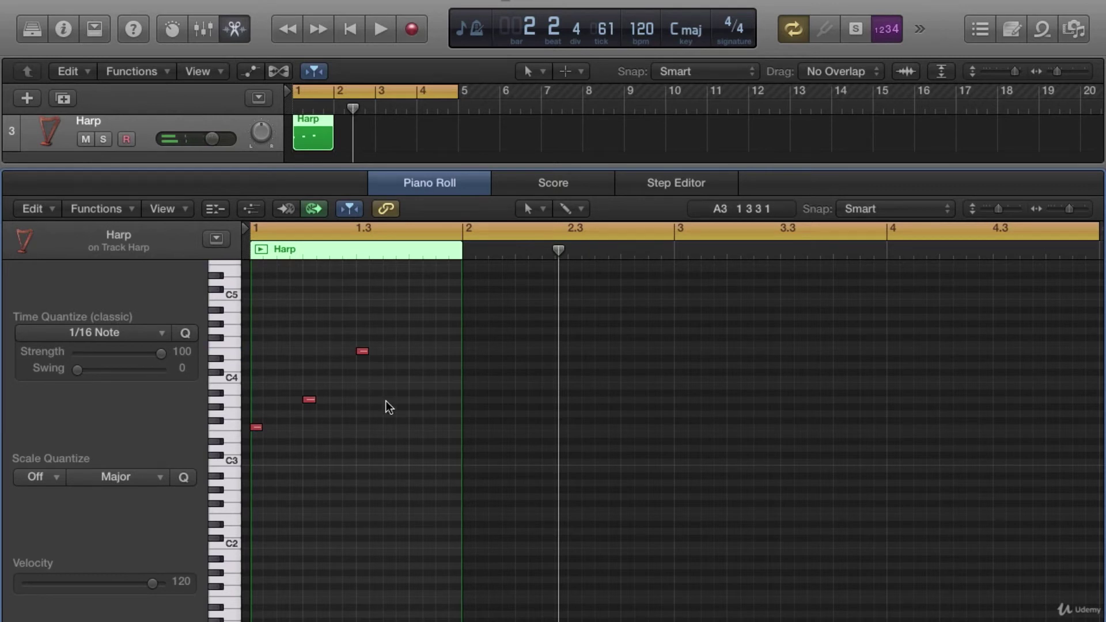
{"action": "key", "text": "space"}
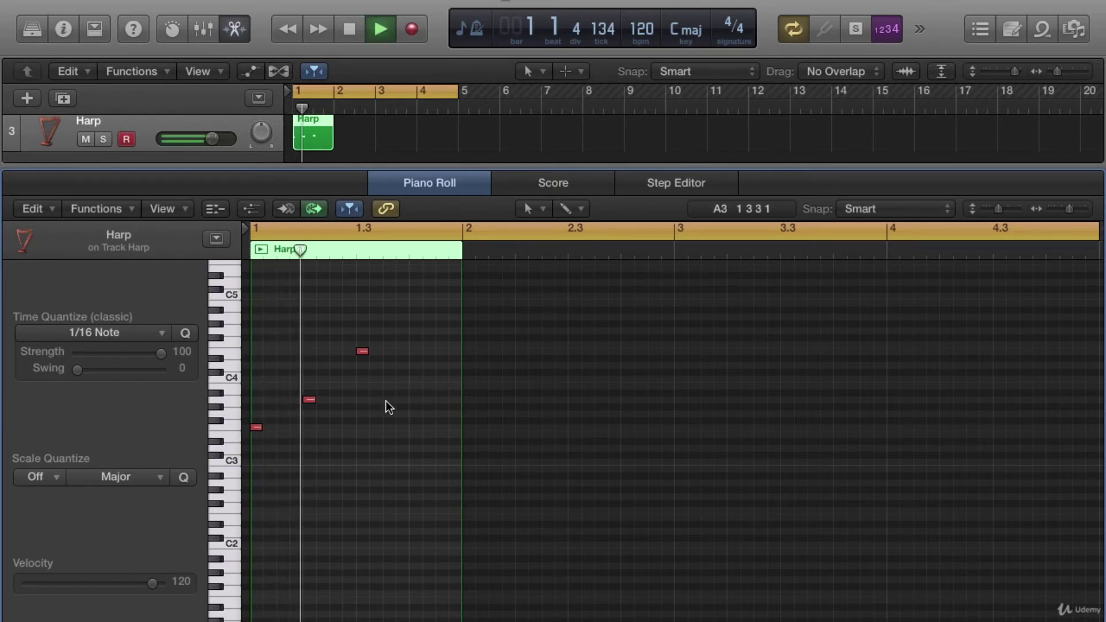
{"action": "key", "text": "space"}
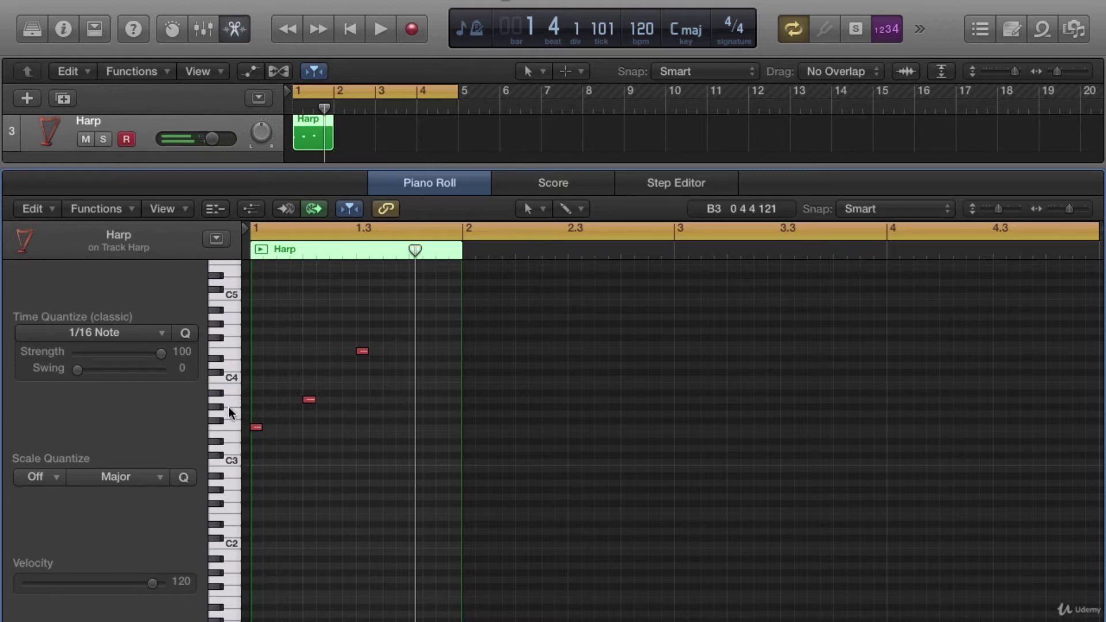
Step: Audition pitches on the keyboard, place a B3 note on beat 4 of bar 1, and deselect it
{"action": "left_click", "coordinate": [230, 425]}
{"action": "left_click", "coordinate": [230, 433]}
{"action": "left_click", "coordinate": [230, 390]}
{"action": "left_click", "coordinate": [231, 436]}
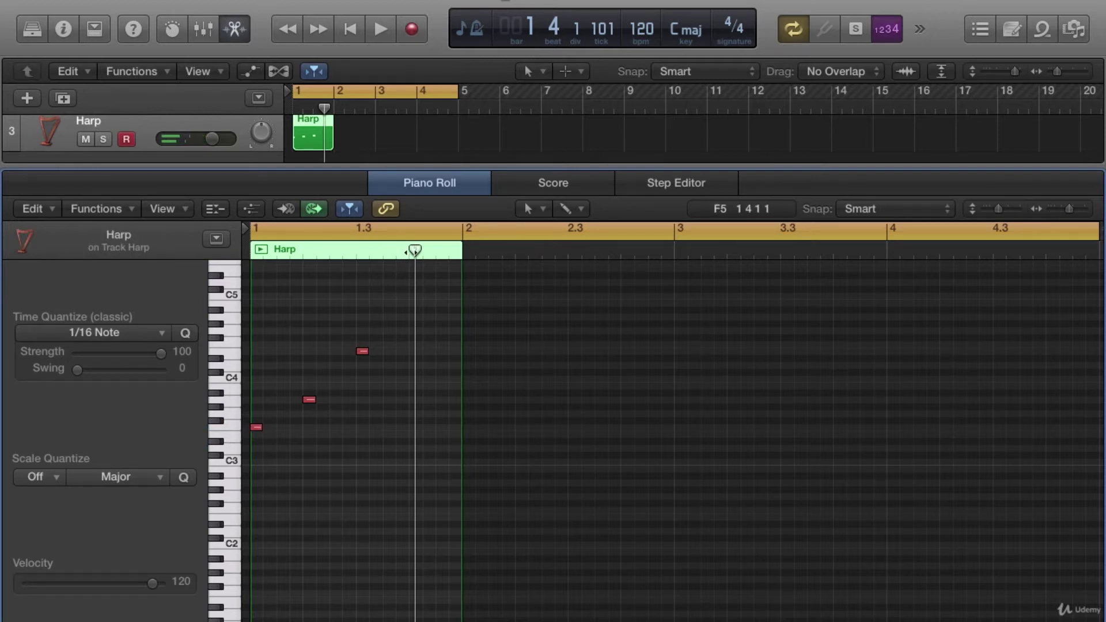
{"action": "left_click", "coordinate": [415, 250]}
{"action": "left_click", "coordinate": [413, 345], "text": "super"}
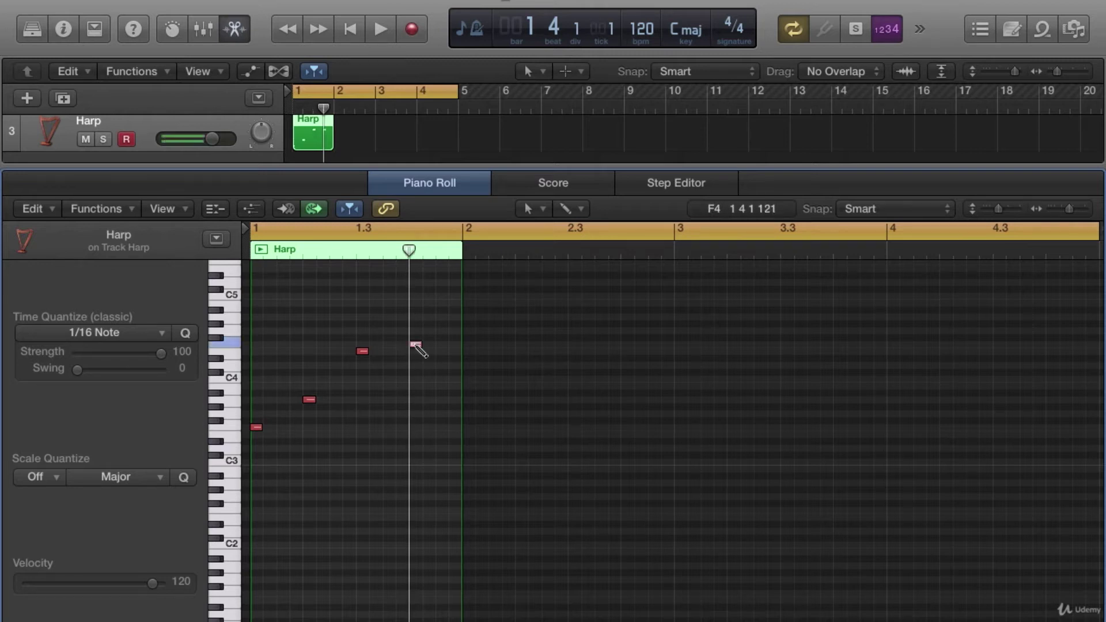
{"action": "left_click_drag", "start_coordinate": [416, 346], "coordinate": [431, 434]}
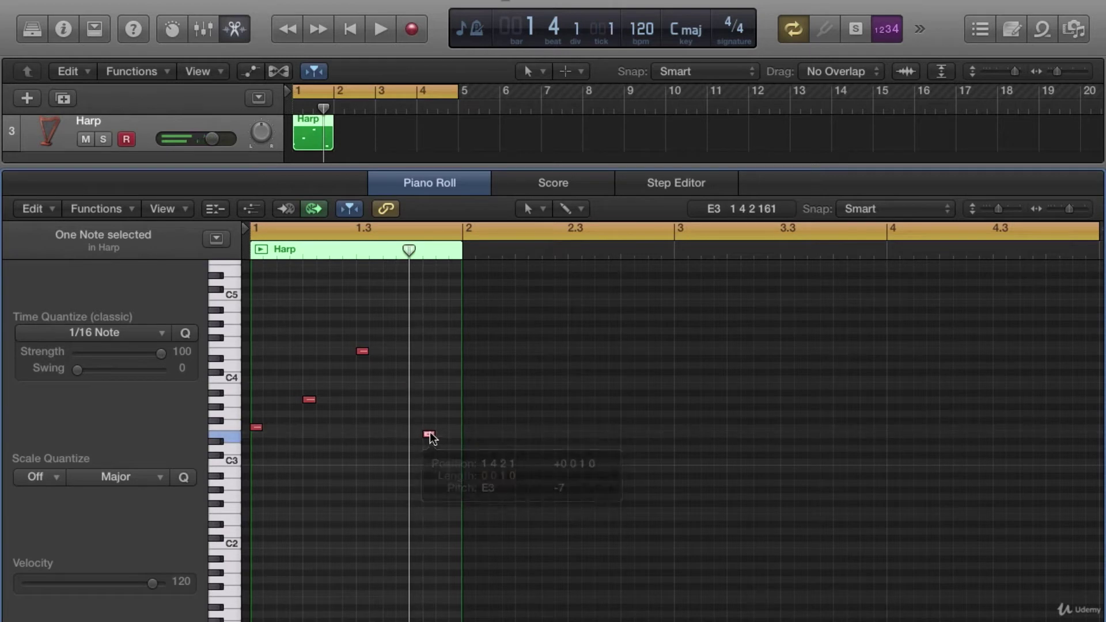
{"action": "key", "text": "super+z"}
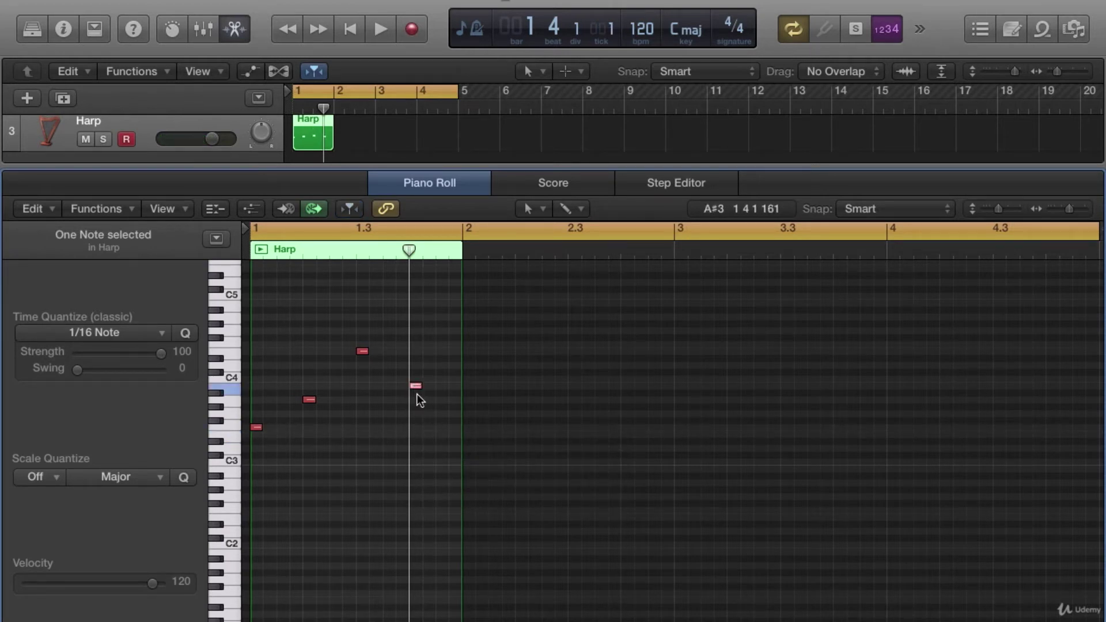
{"action": "left_click", "coordinate": [441, 398]}
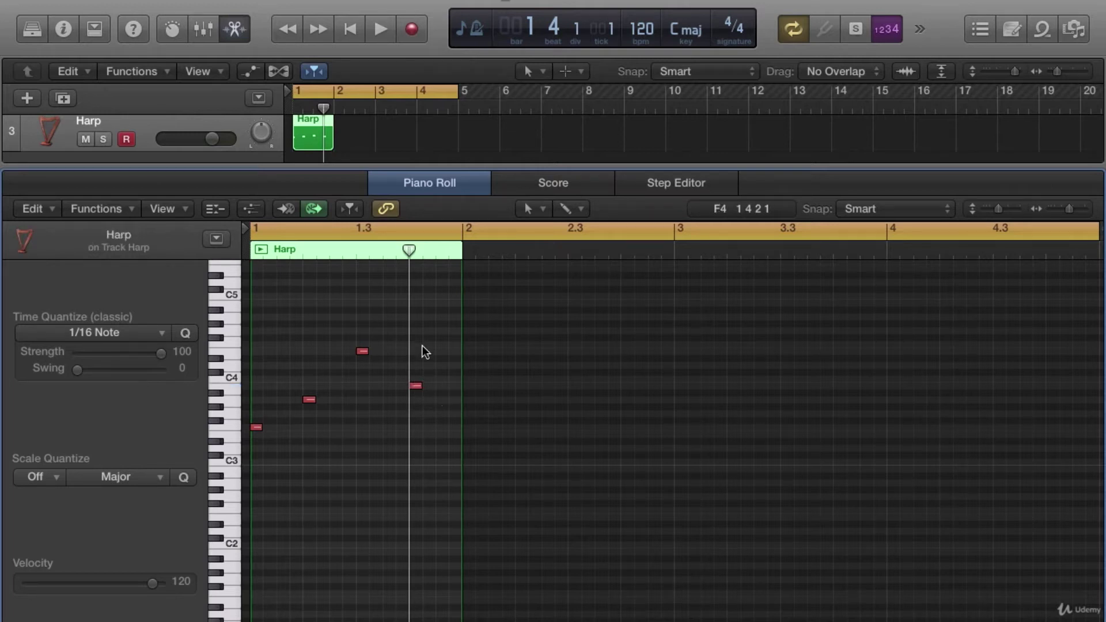
Step: Copy the B3 note to beat 2 of bar 2 at pitch G3
{"action": "left_click", "coordinate": [417, 385]}
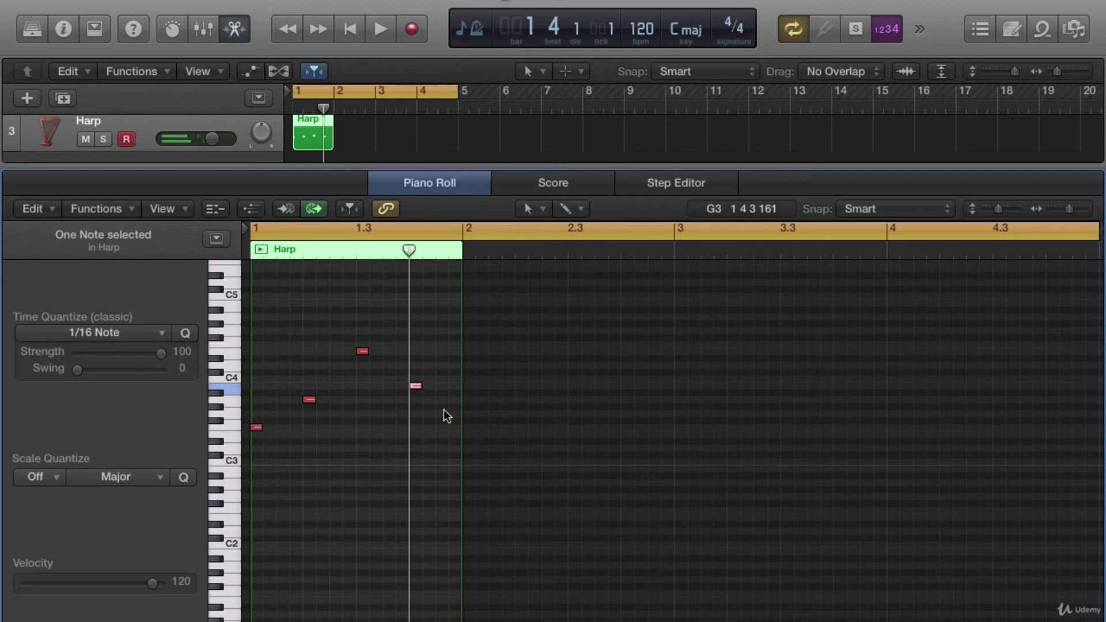
{"action": "mouse_move", "coordinate": [416, 390]}
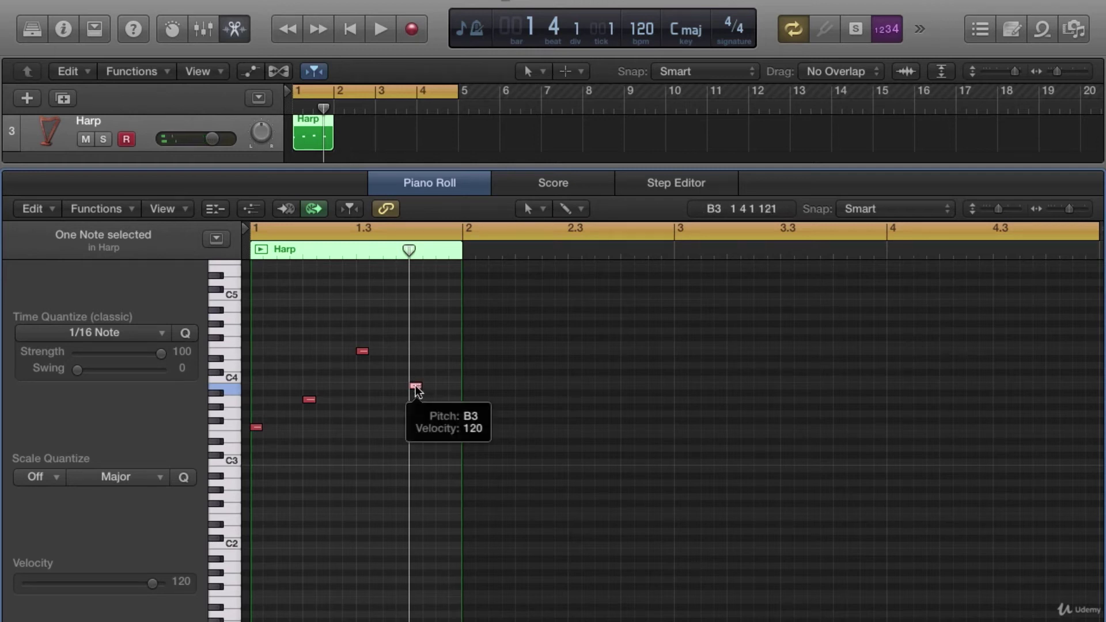
{"action": "left_click_drag", "start_coordinate": [416, 388], "coordinate": [519, 416]}
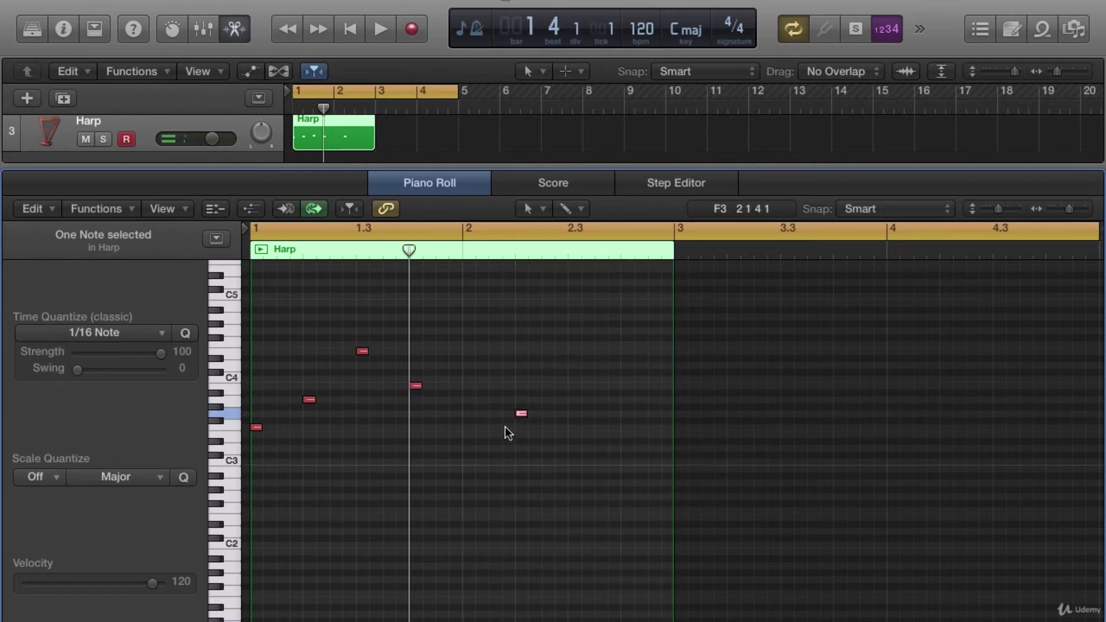
Step: Add D♯3 half a beat after the G3 note, D3 half a beat after beat 3, and a copied D3 on beat 4 of bar 2
{"action": "left_click", "coordinate": [549, 441], "text": "super"}
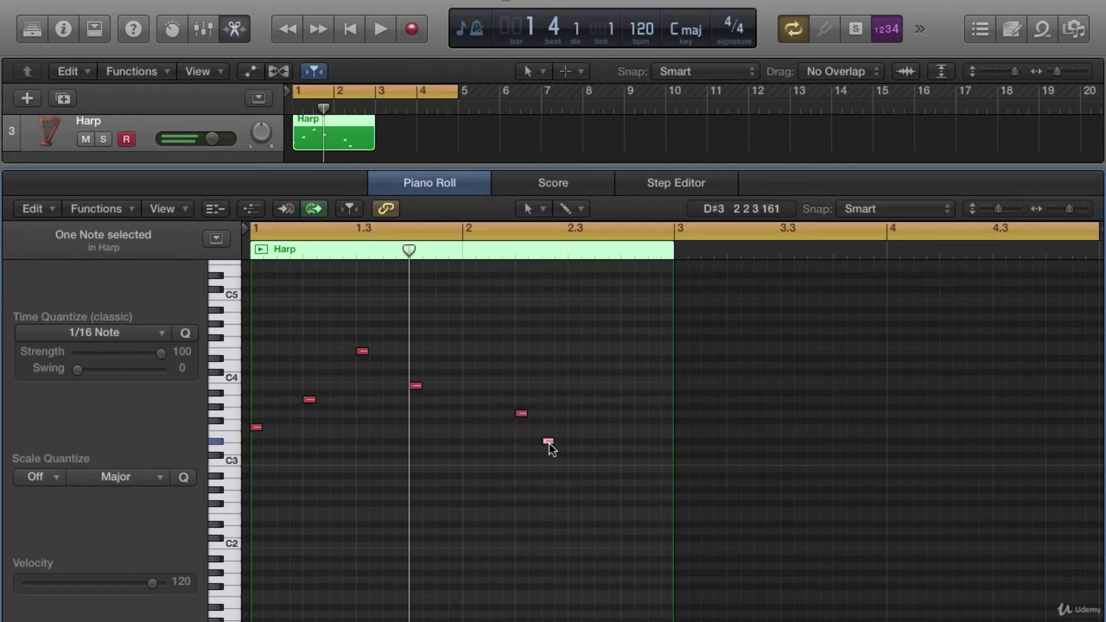
{"action": "left_click", "coordinate": [602, 449], "text": "super"}
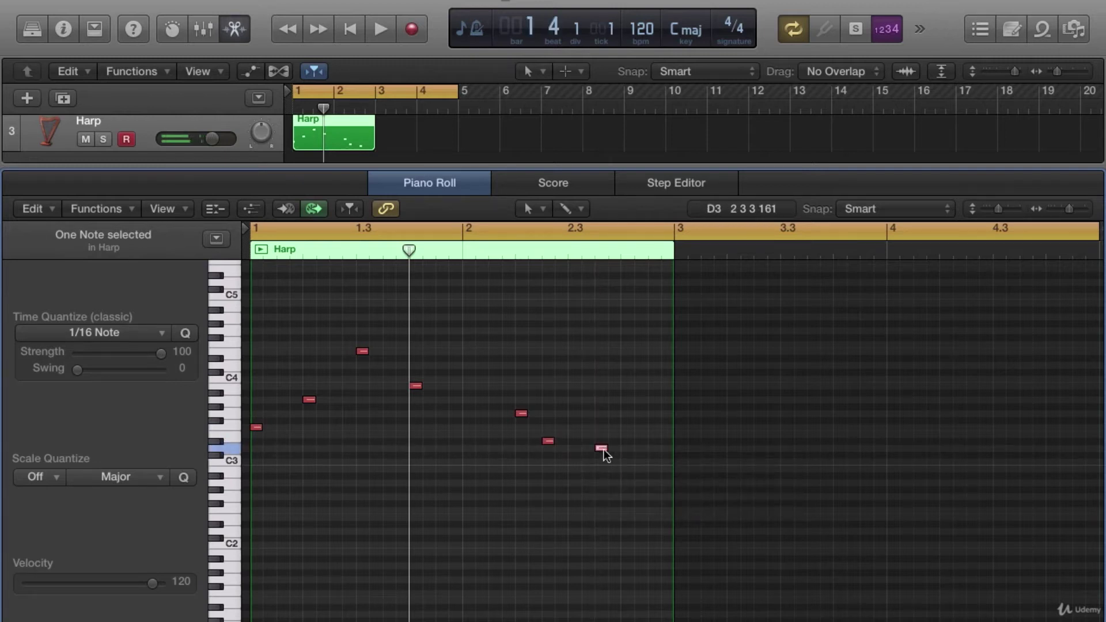
{"action": "left_click_drag", "start_coordinate": [605, 456], "coordinate": [633, 456]}
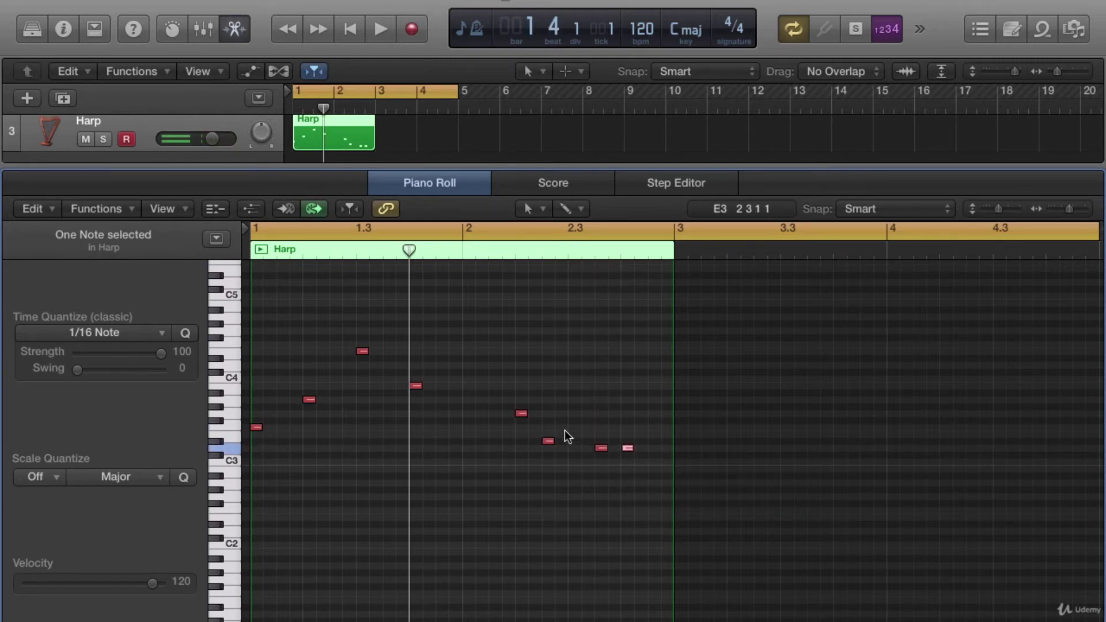
Step: Play back the melody and raise the D♯3 note in bar 2 to E3
{"action": "key", "text": "space"}
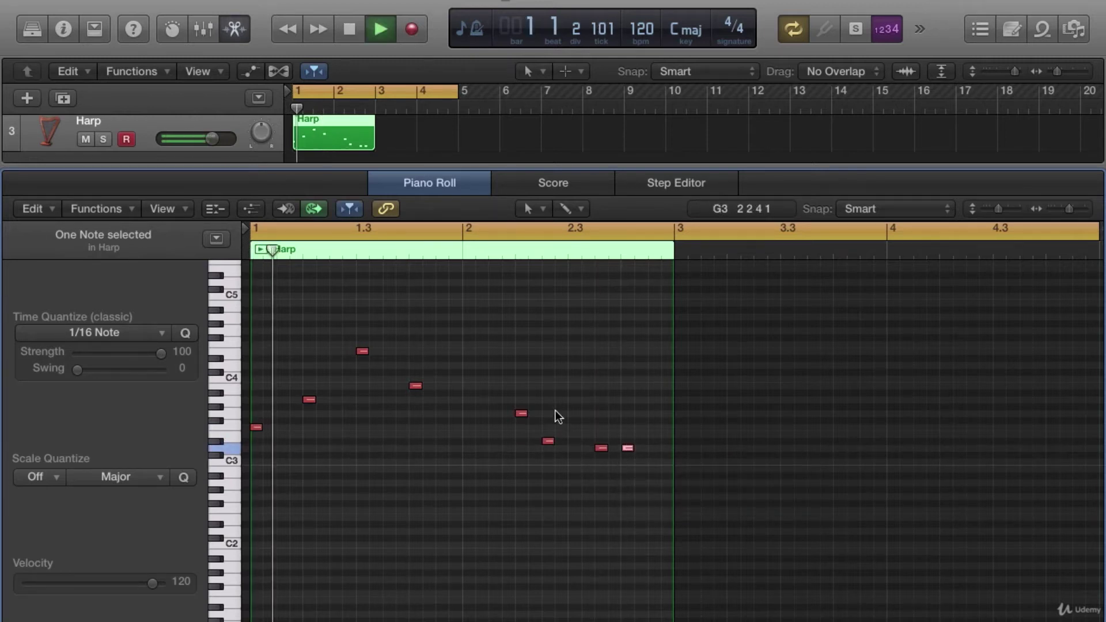
{"action": "key", "text": "space"}
{"action": "left_click", "coordinate": [548, 442]}
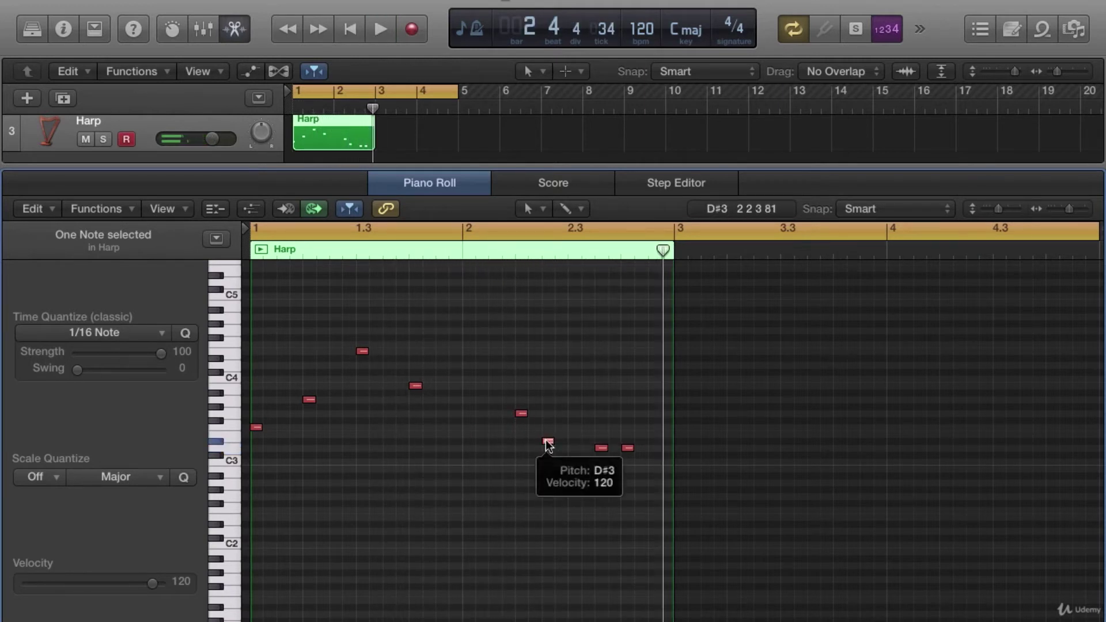
{"action": "left_click_drag", "start_coordinate": [548, 444], "coordinate": [548, 436]}
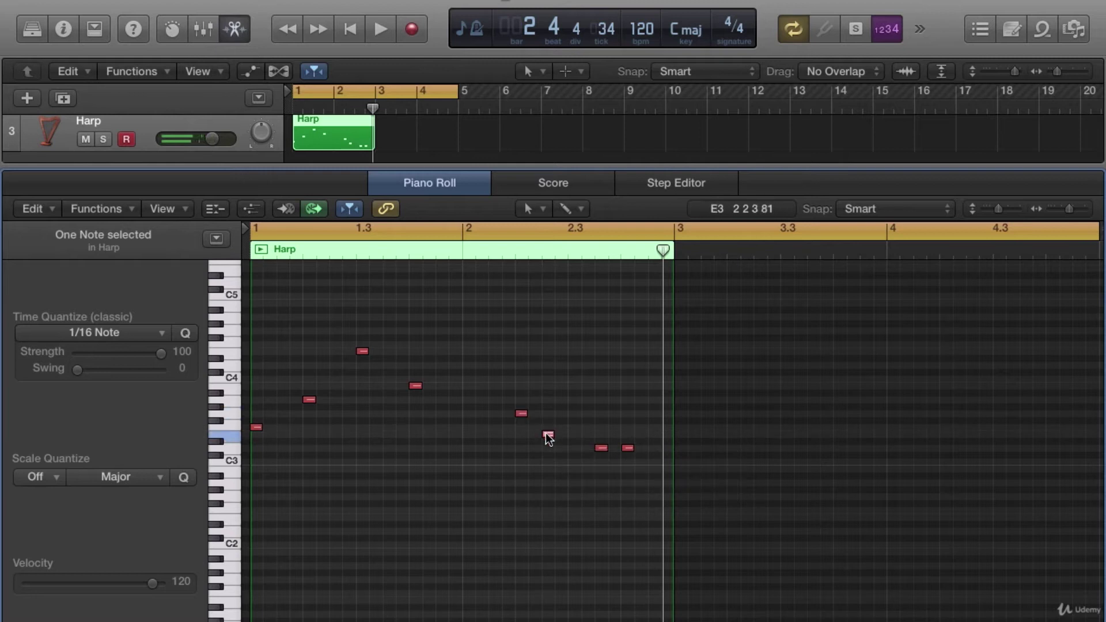
{"action": "left_click", "coordinate": [628, 448]}
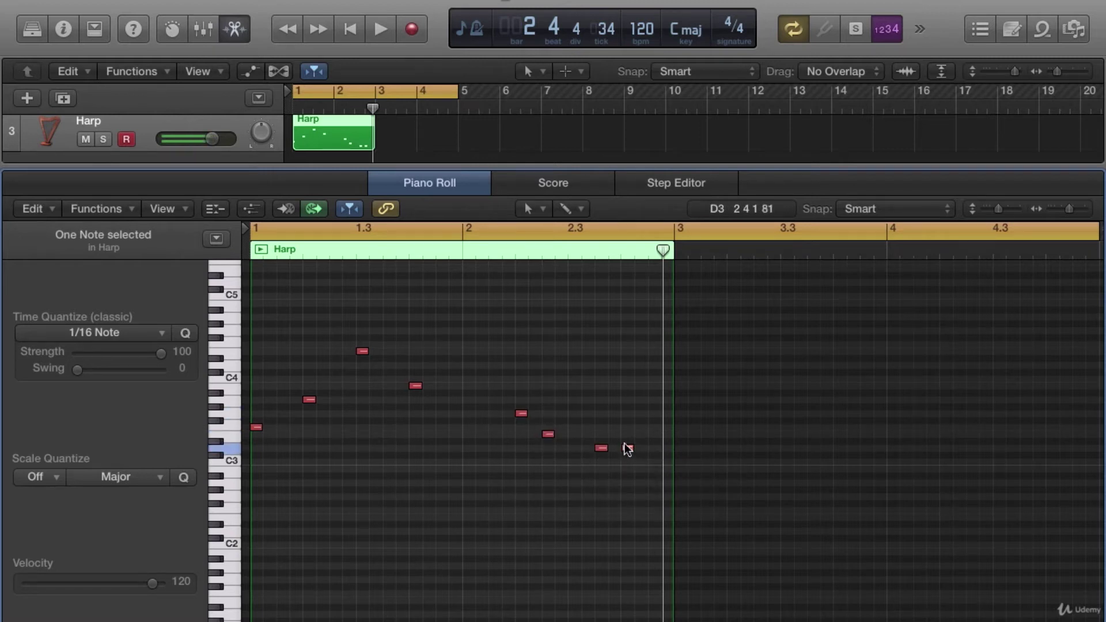
Step: Play back the corrected two-bar melody and deselect the last note
{"action": "key", "text": "space"}
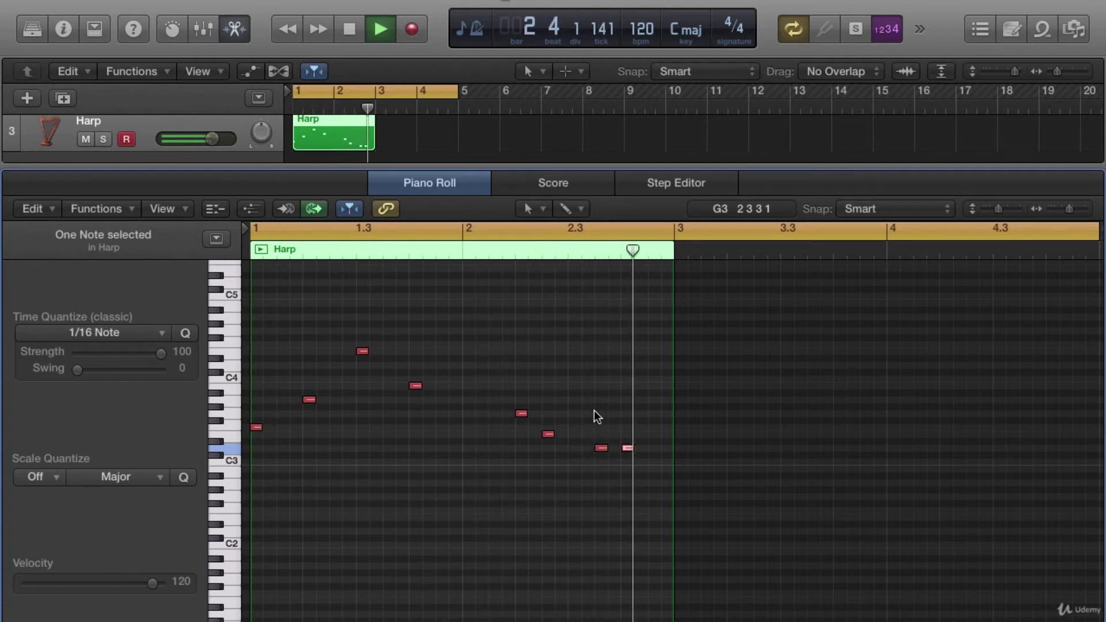
{"action": "key", "text": "space"}
{"action": "left_click", "coordinate": [594, 410]}
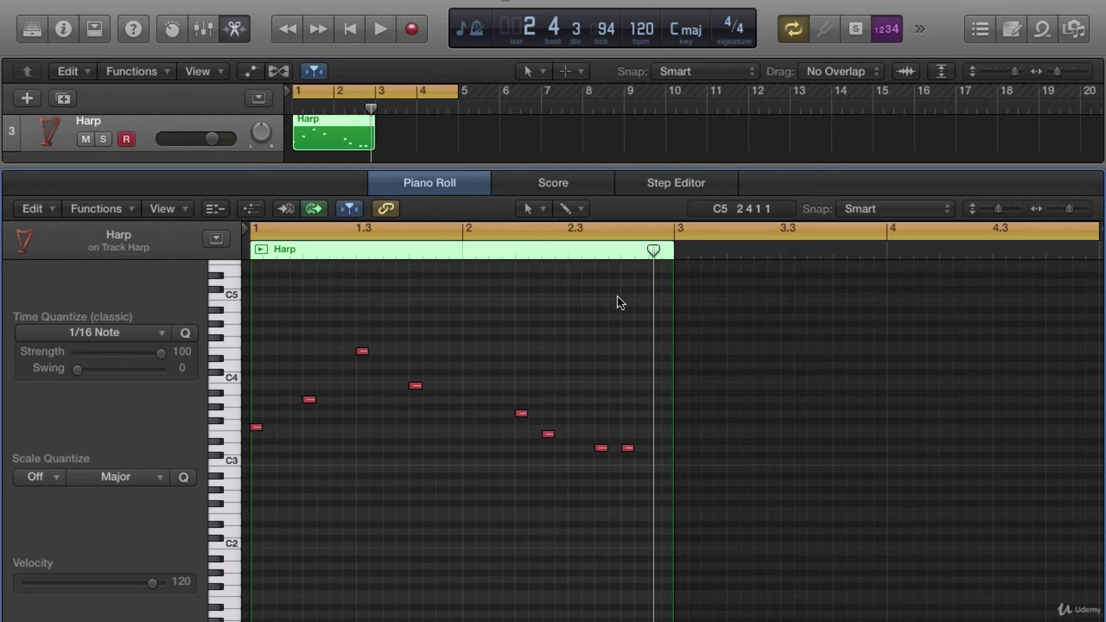
Step: Select all notes in the new Harp region and paste a copy of them at the start of bar 3
{"action": "key", "text": "super+a"}
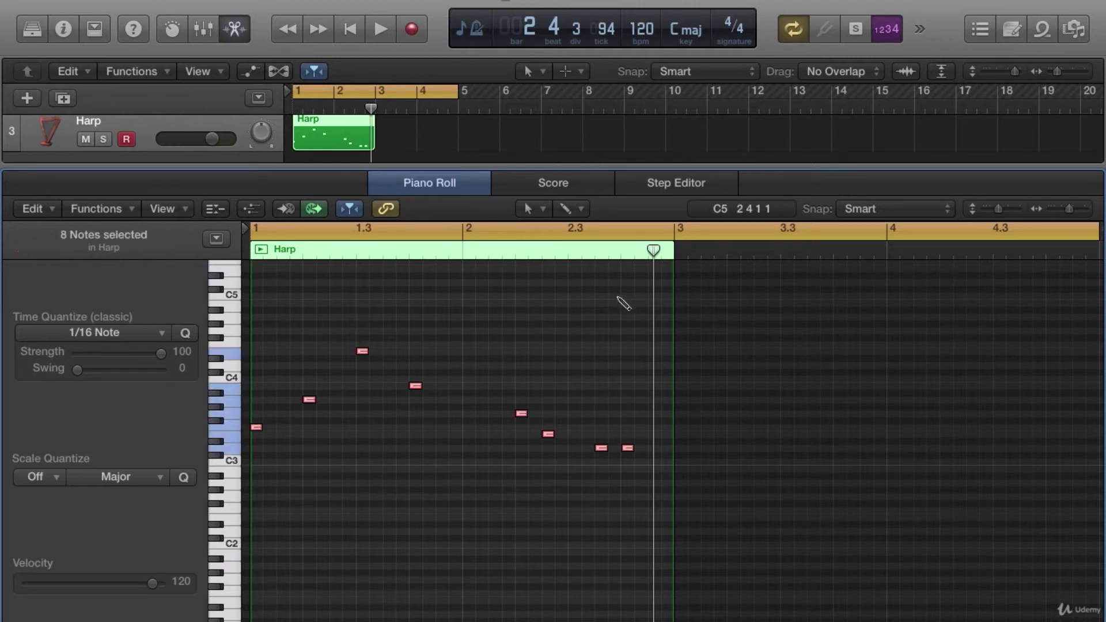
{"action": "left_click", "coordinate": [617, 298]}
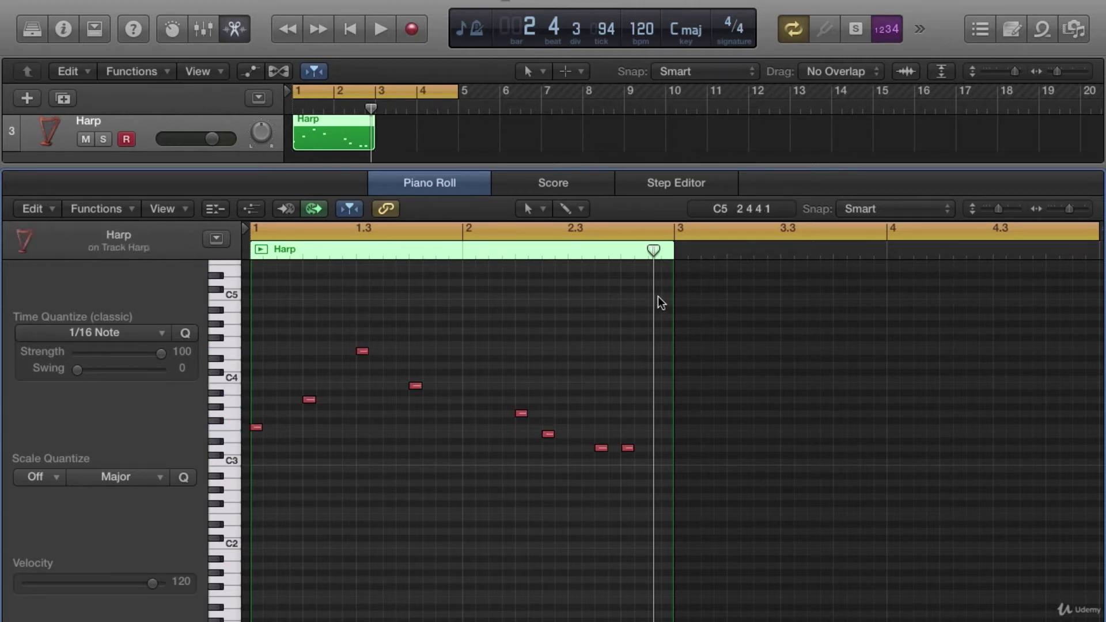
{"action": "left_click_drag", "start_coordinate": [660, 300], "coordinate": [179, 542]}
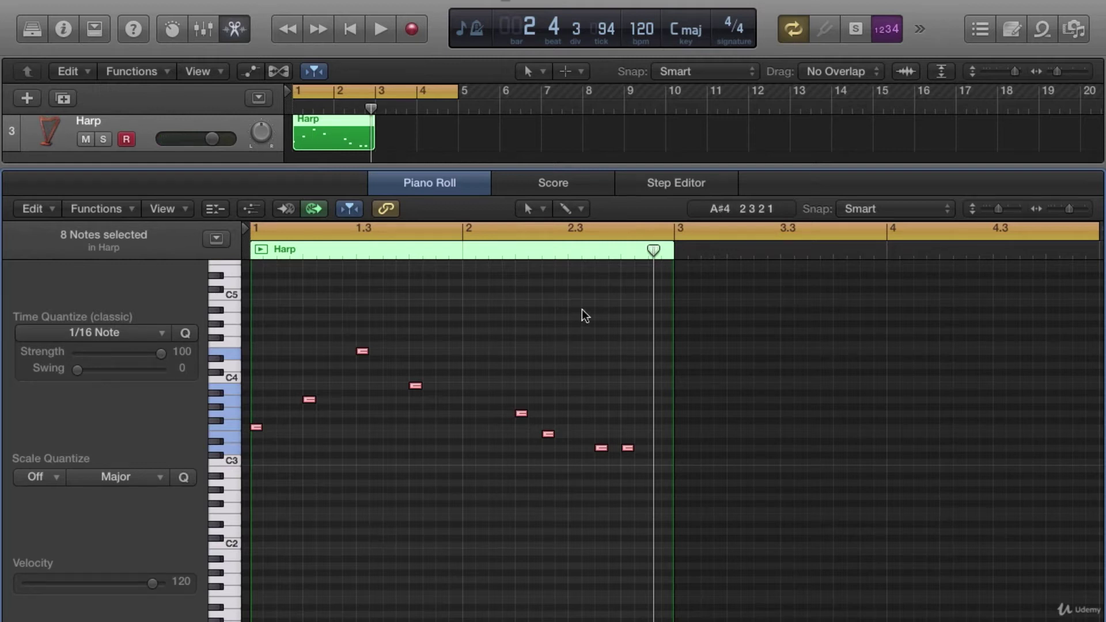
{"action": "left_click_drag", "start_coordinate": [660, 252], "coordinate": [671, 297]}
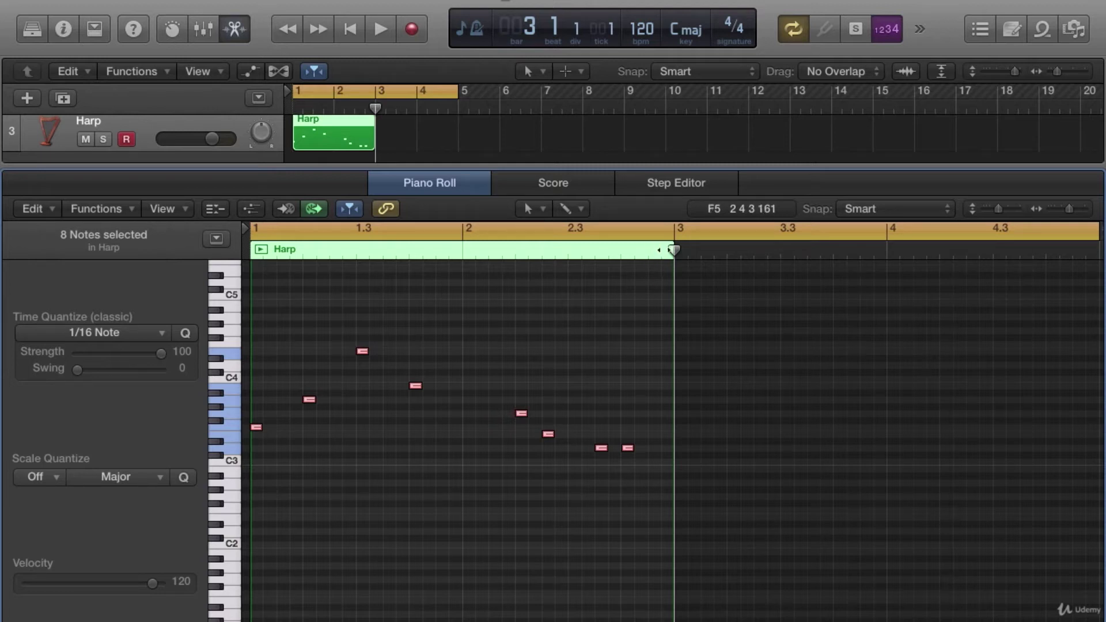
{"action": "key", "text": "super+v"}
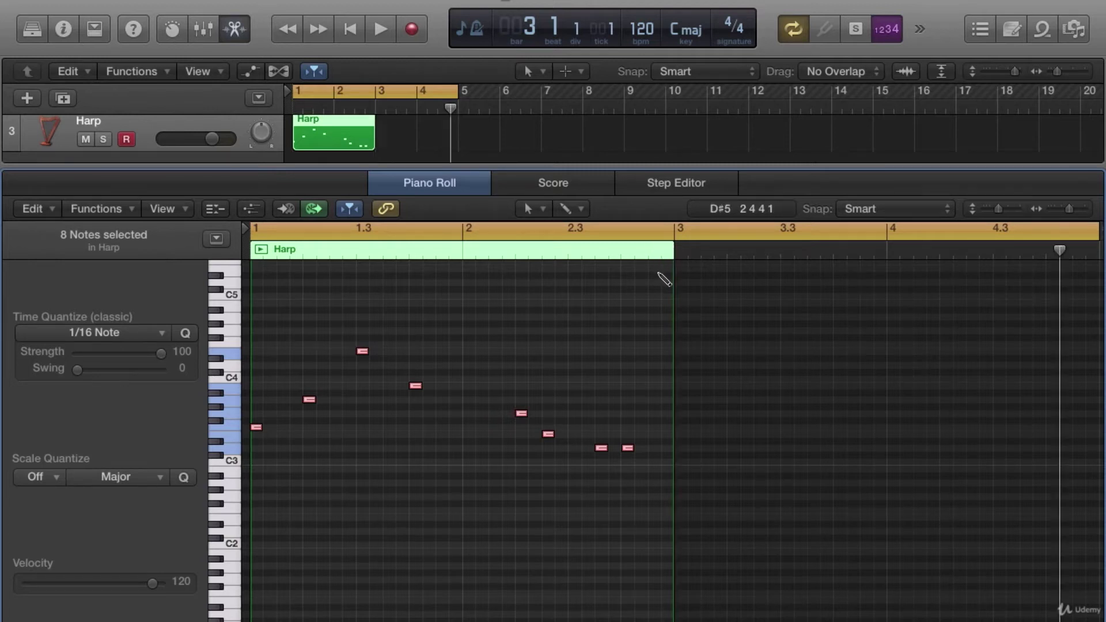
Step: Deselect the pasted notes, play back the four-bar Harp melody with Catch Playhead on, and close the Piano Roll
{"action": "scroll", "coordinate": [772, 273], "scroll_direction": "right", "scroll_amount": 10}
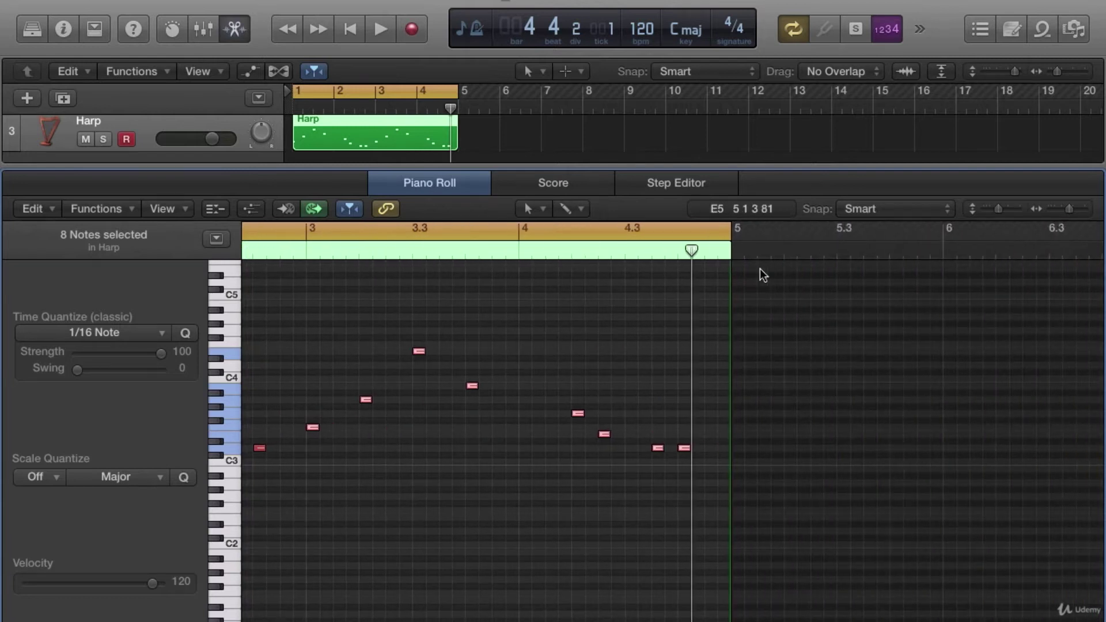
{"action": "scroll", "coordinate": [398, 336], "scroll_direction": "left", "scroll_amount": 10}
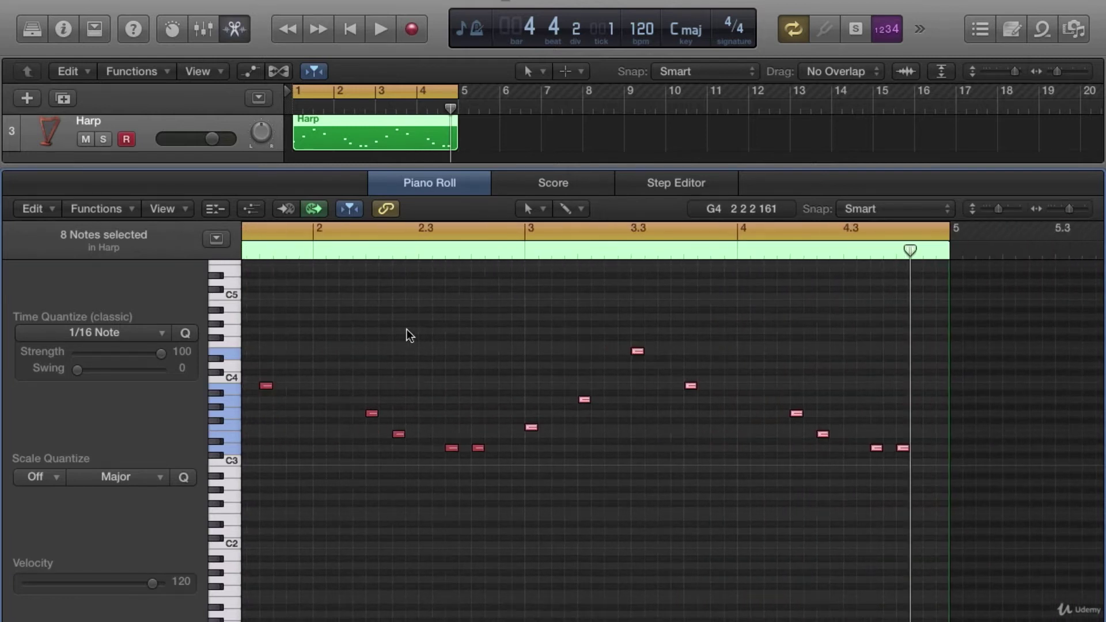
{"action": "left_click", "coordinate": [830, 534]}
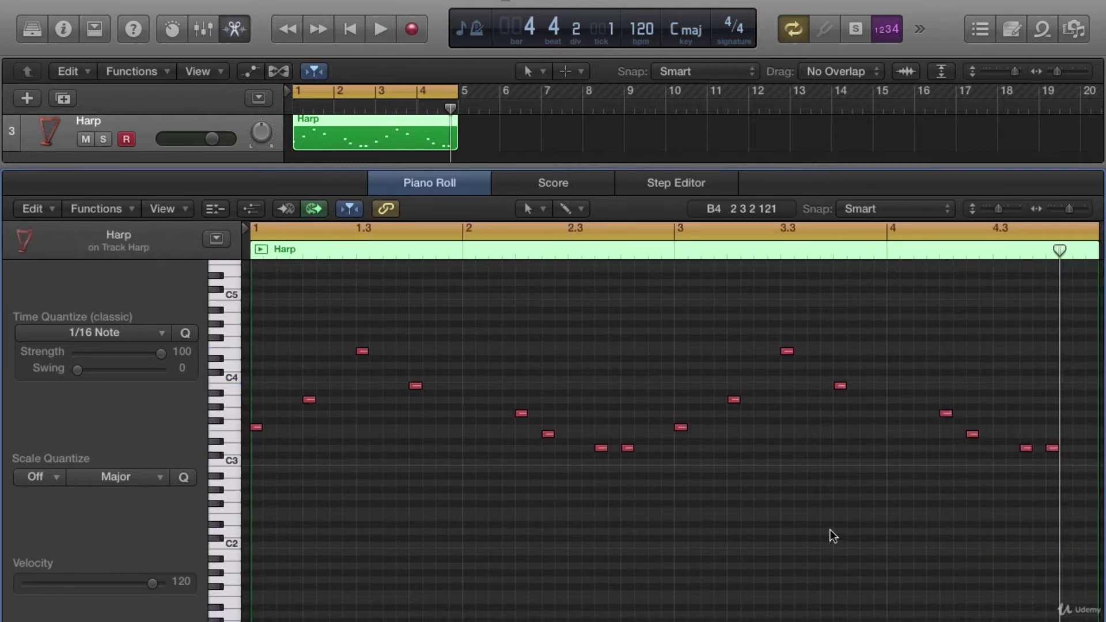
{"action": "key", "text": "space"}
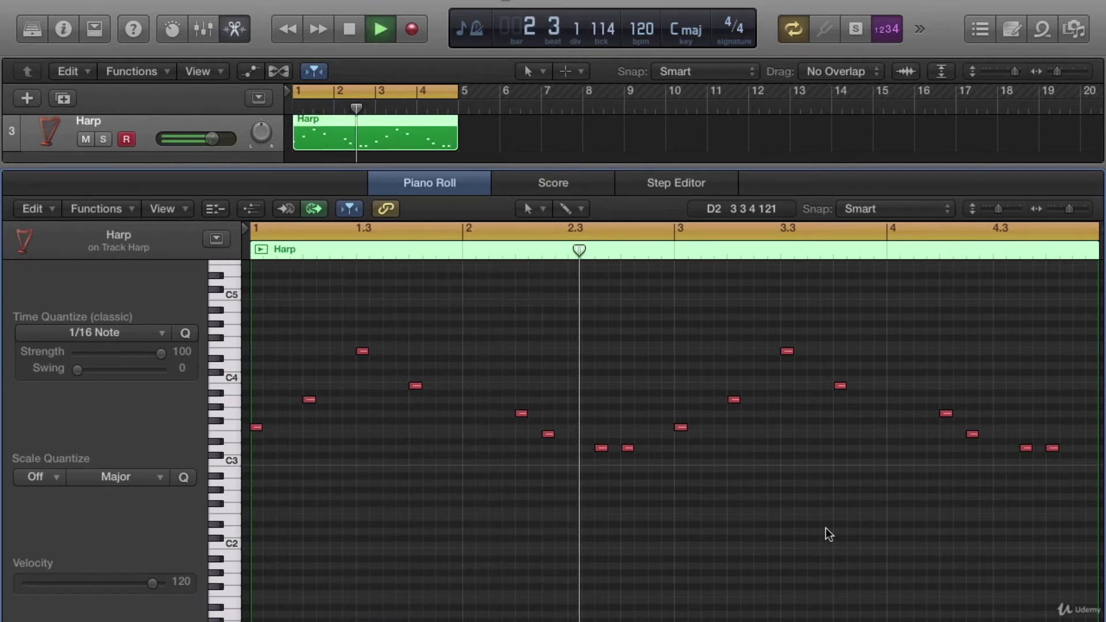
{"action": "scroll", "coordinate": [830, 534], "scroll_direction": "right", "scroll_amount": 10}
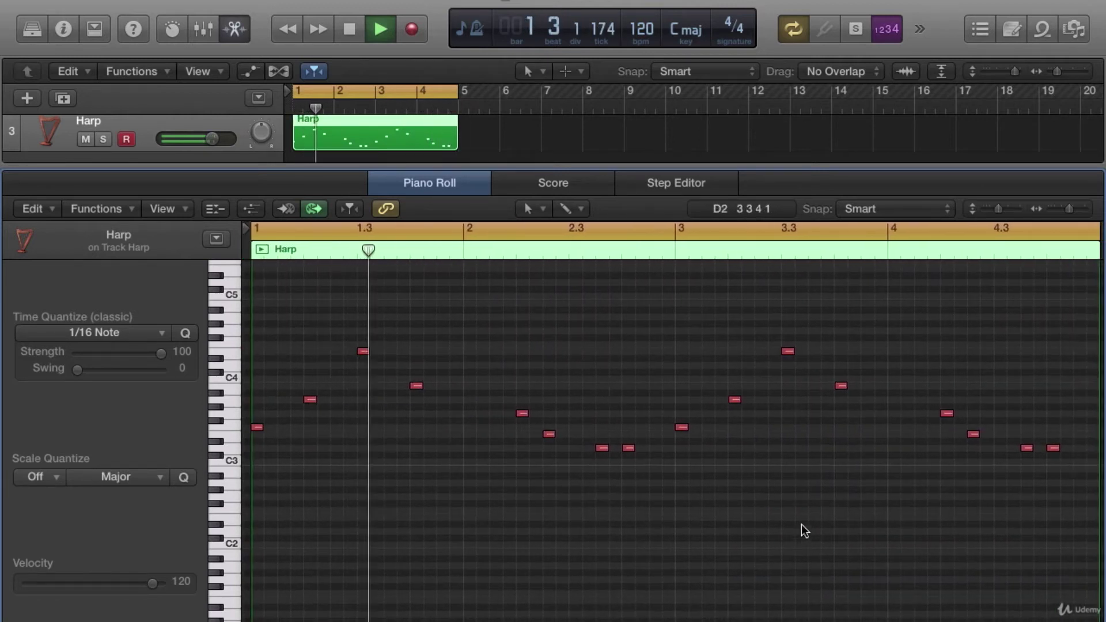
{"action": "left_click", "coordinate": [349, 209]}
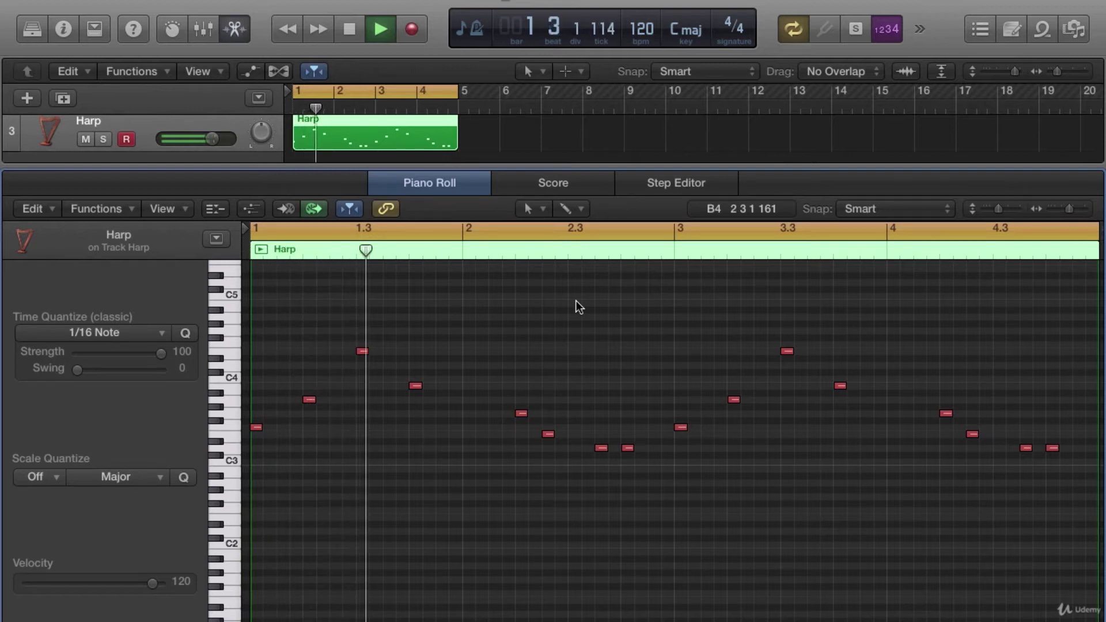
{"action": "key", "text": "space"}
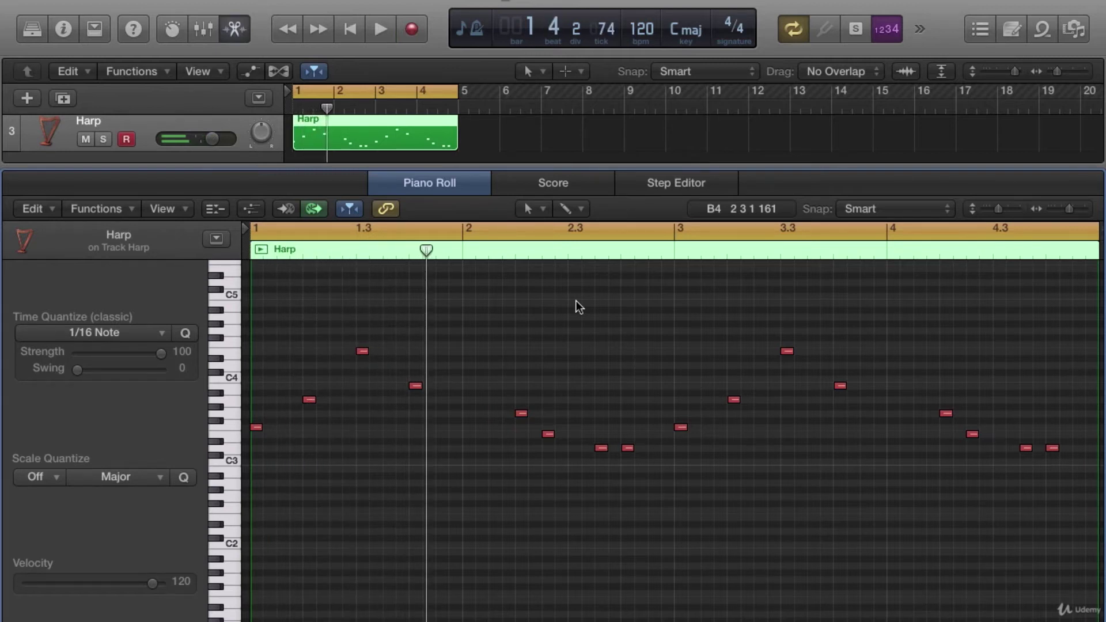
{"action": "key", "text": "p"}
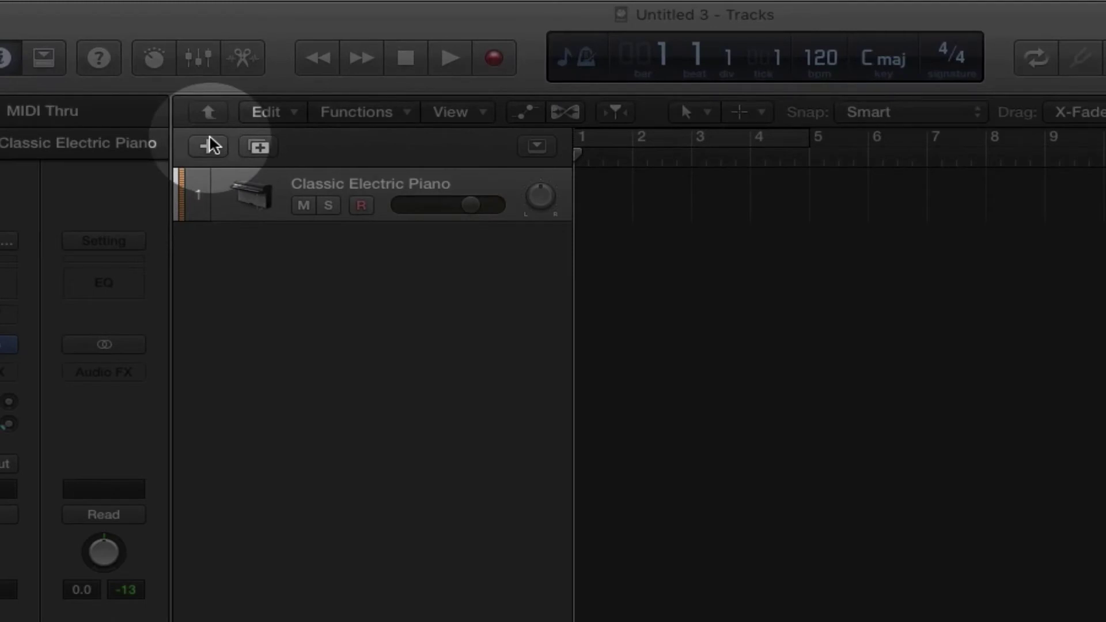
Step: Add one software instrument track with the Default Patch and show the Musical Typing keyboard for it
{"action": "left_click", "coordinate": [209, 146]}
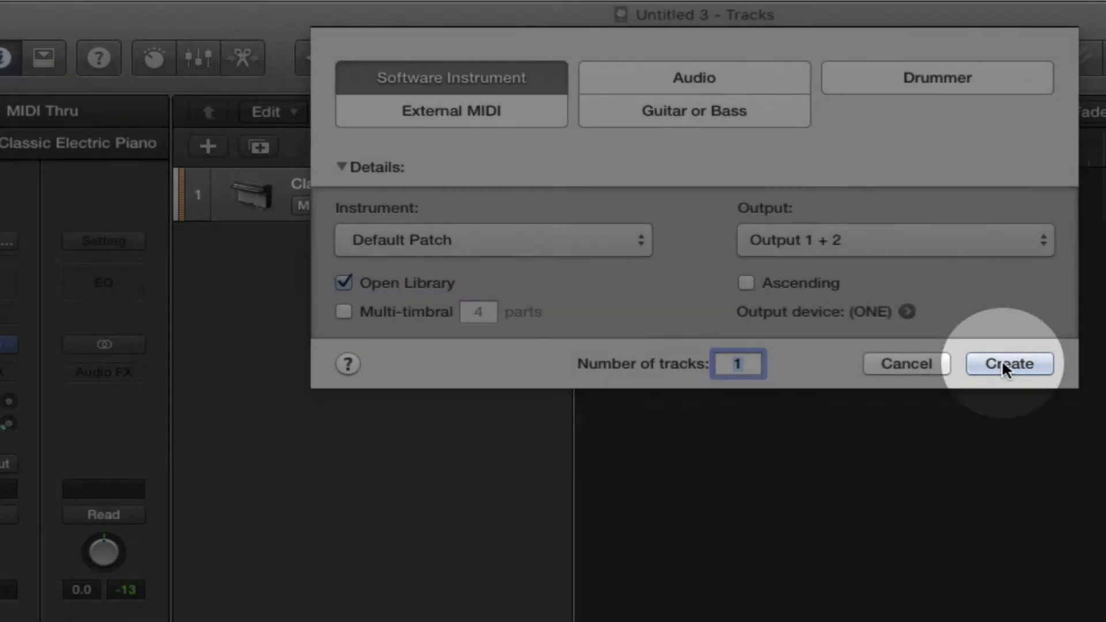
{"action": "left_click", "coordinate": [1001, 361]}
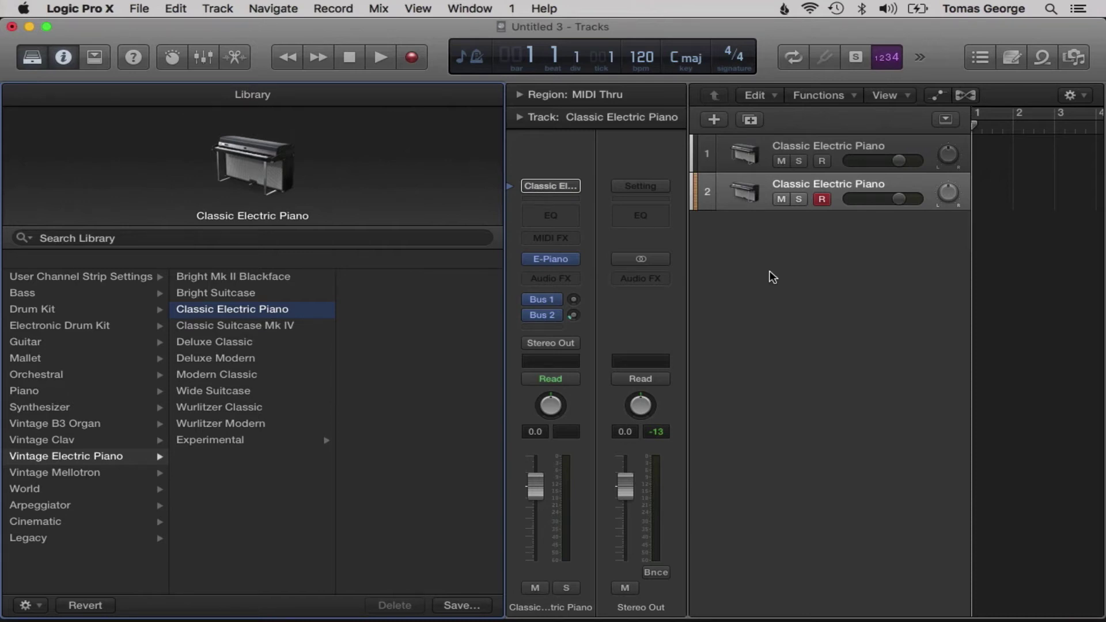
{"action": "key", "text": "super+k"}
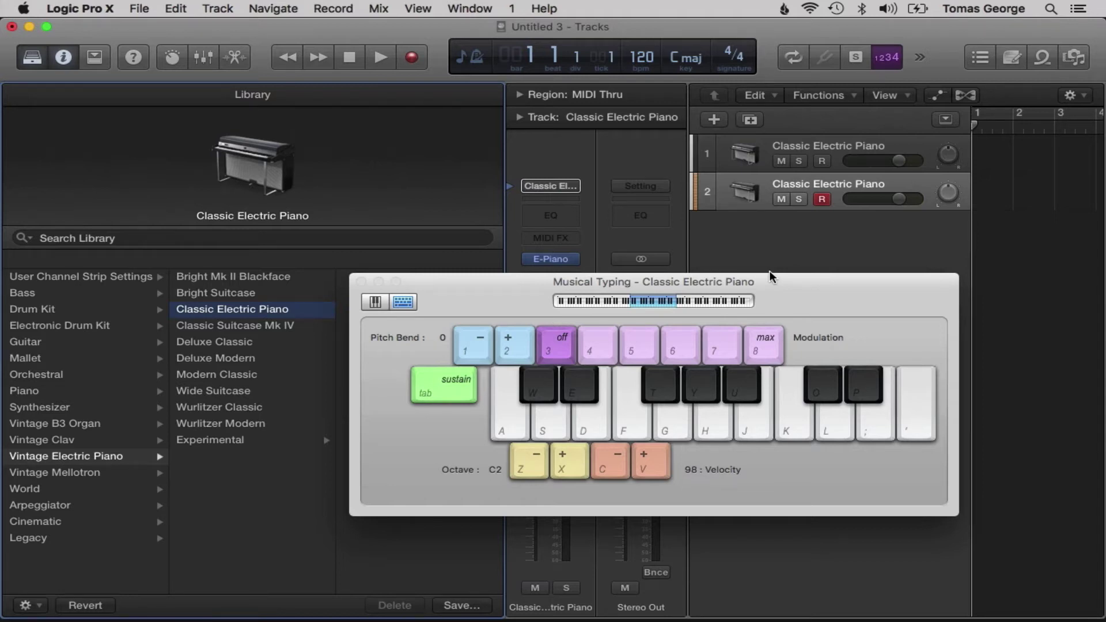
Step: Hide the Musical Typing keyboard and show it again
{"action": "left_click", "coordinate": [480, 9]}
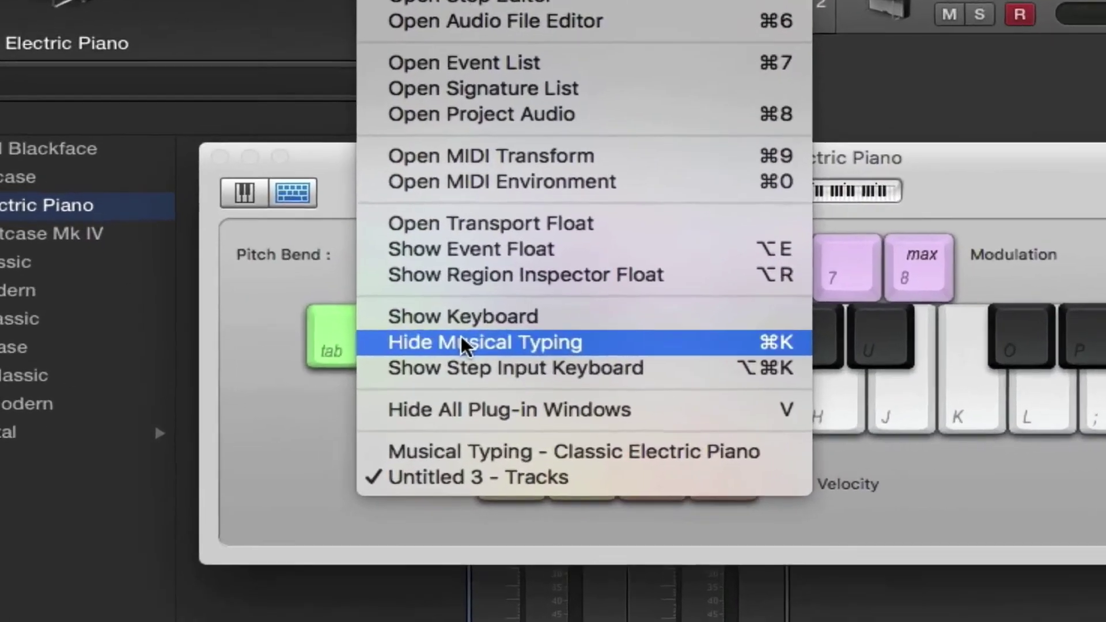
{"action": "left_click", "coordinate": [461, 338]}
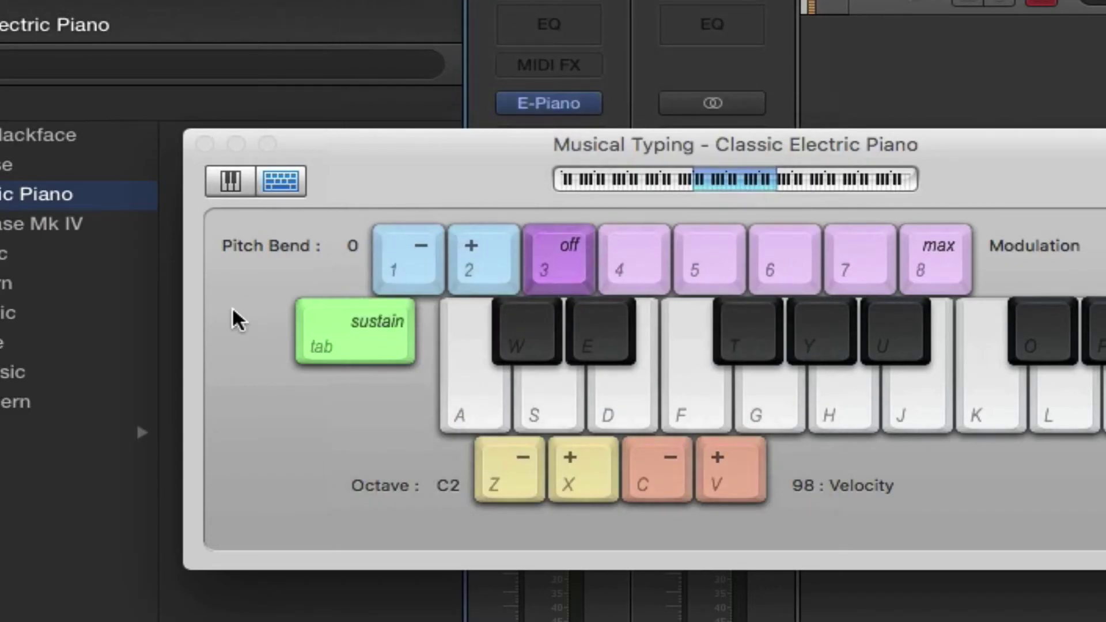
{"action": "key", "text": "super+k"}
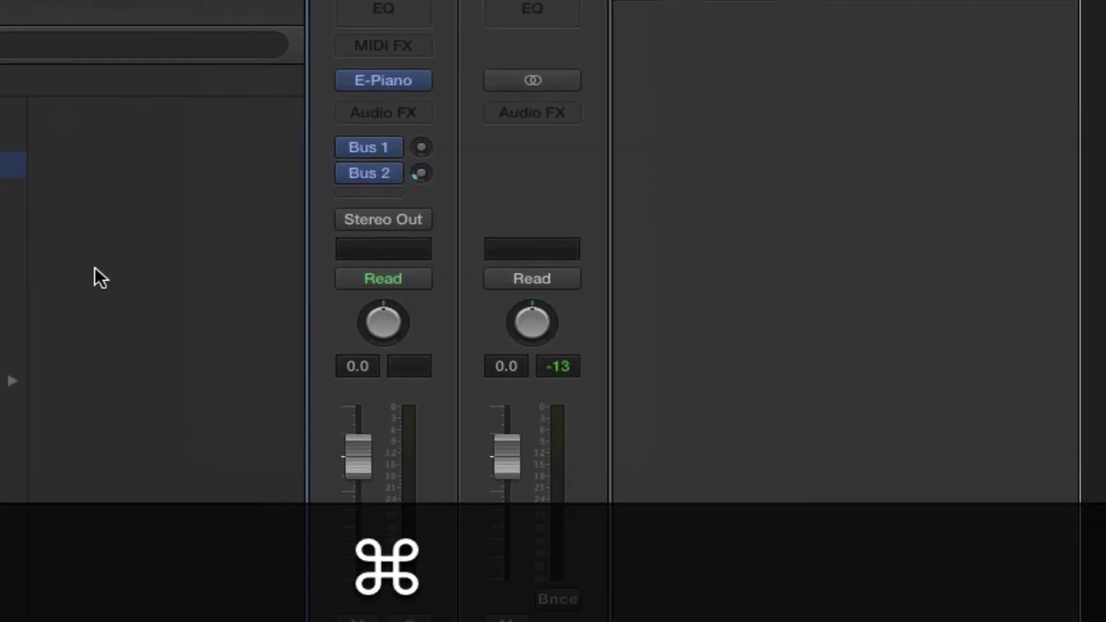
{"action": "key", "text": "super+k"}
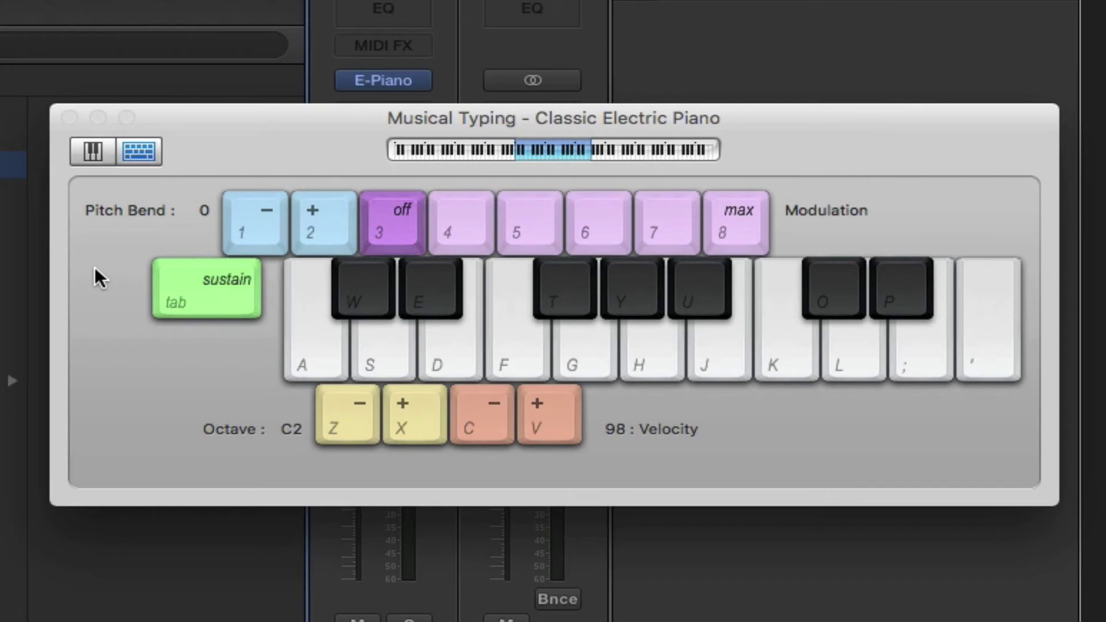
Step: Play the white notes C, D and E and the black notes C♯ and D♯ with Musical Typing
{"action": "key", "text": "a"}
{"action": "key", "text": "s"}
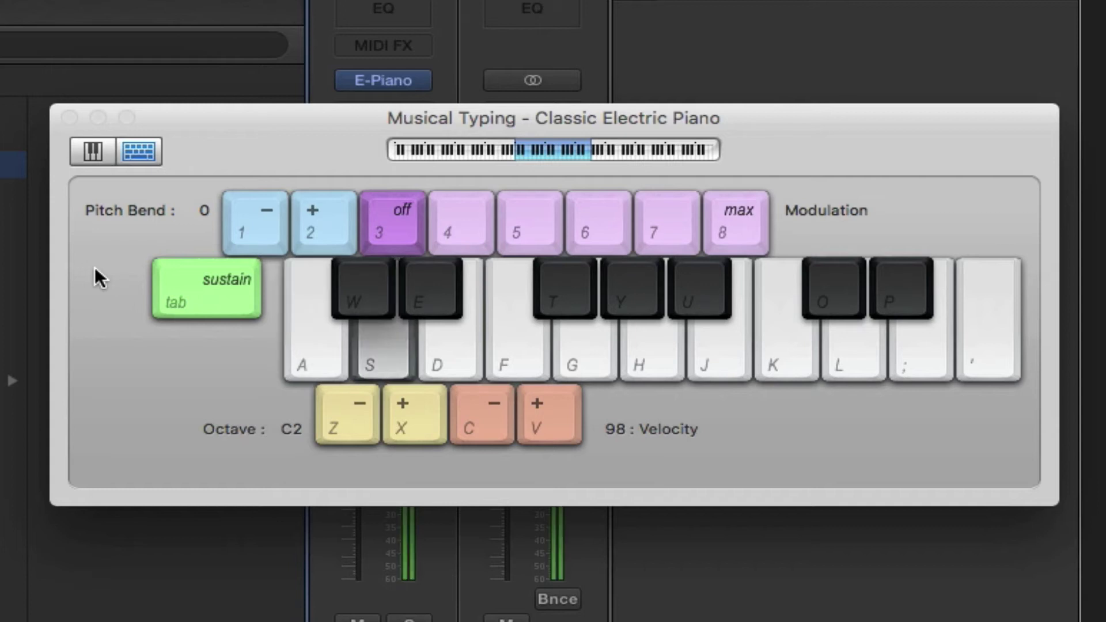
{"action": "key", "text": "d"}
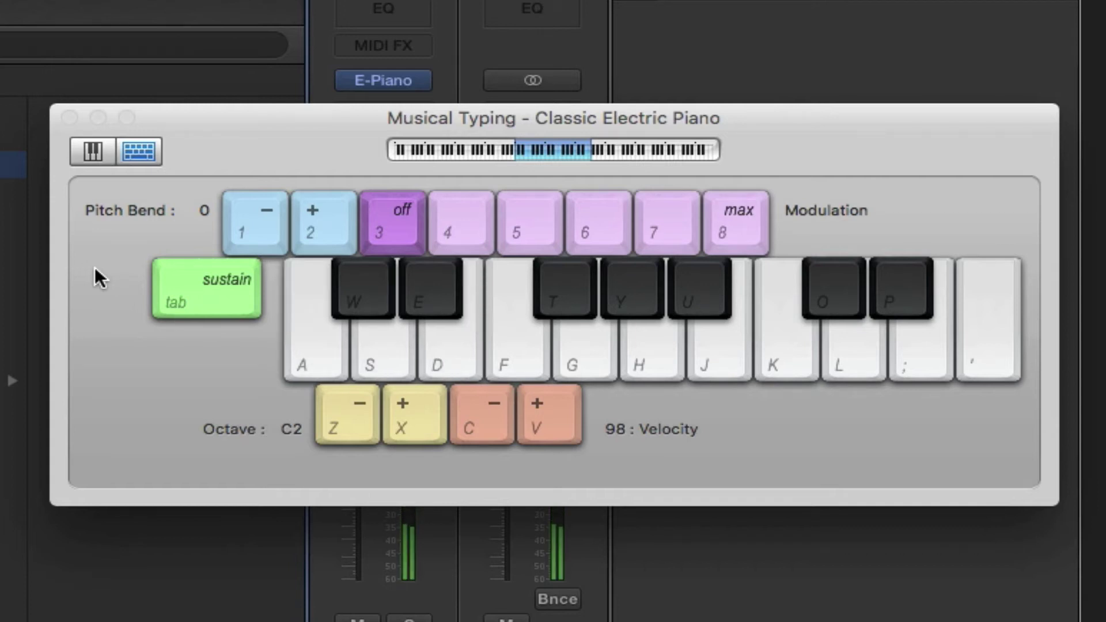
{"action": "key", "text": "w"}
{"action": "key", "text": "e"}
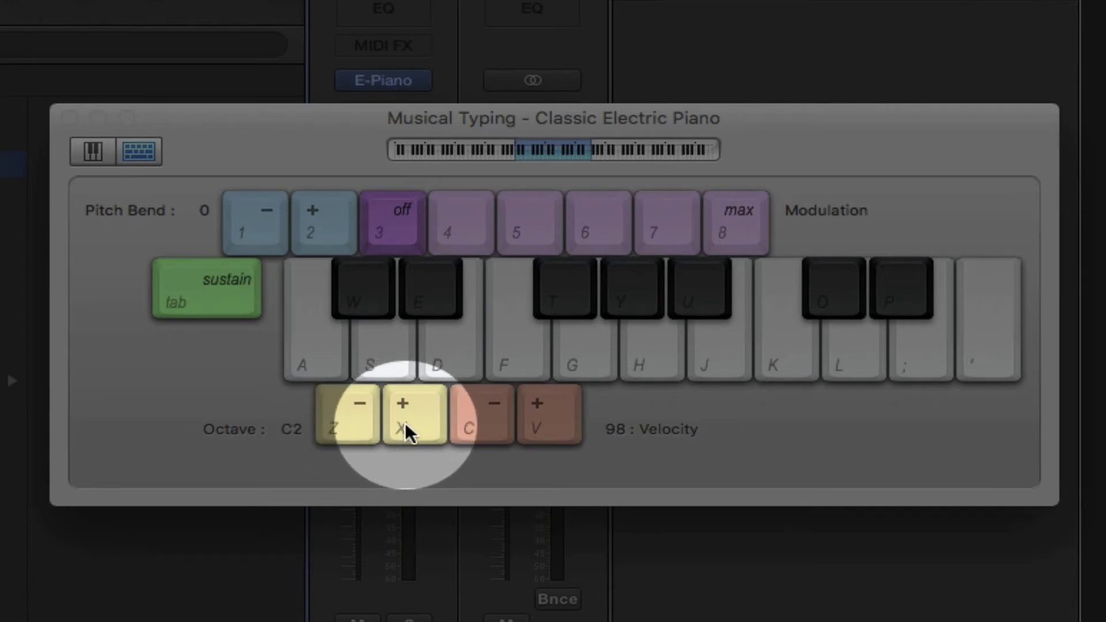
Step: Shift the Musical Typing range down and up, ending at octave C4, and play an F
{"action": "key", "text": "z"}
{"action": "key", "text": "z"}
{"action": "key", "text": "x"}
{"action": "key", "text": "x"}
{"action": "key", "text": "x"}
{"action": "key", "text": "x"}
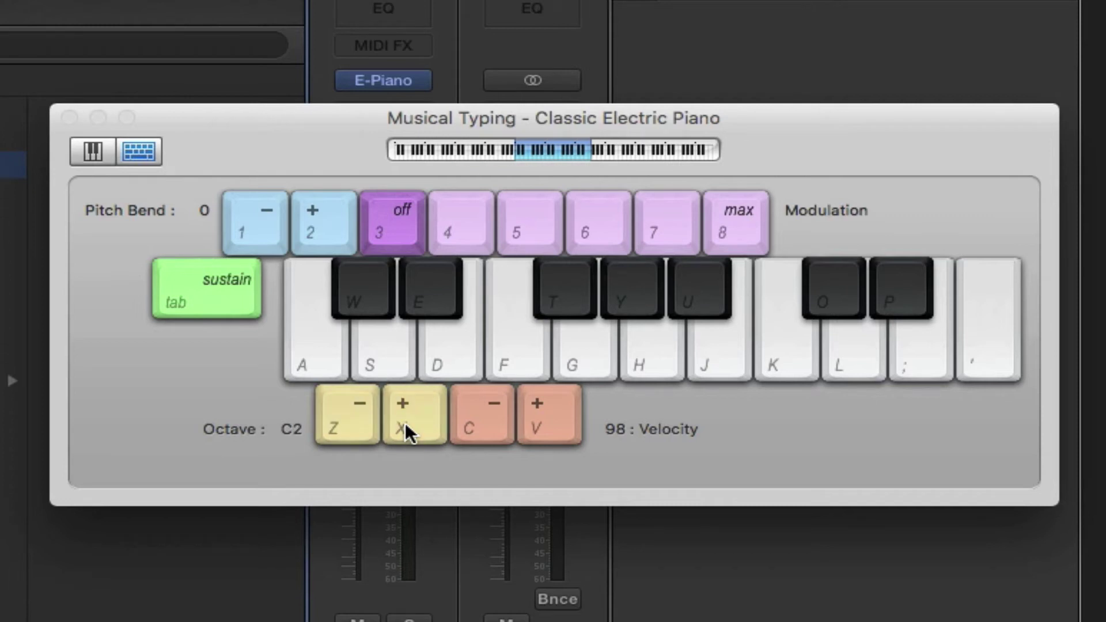
{"action": "key", "text": "f"}
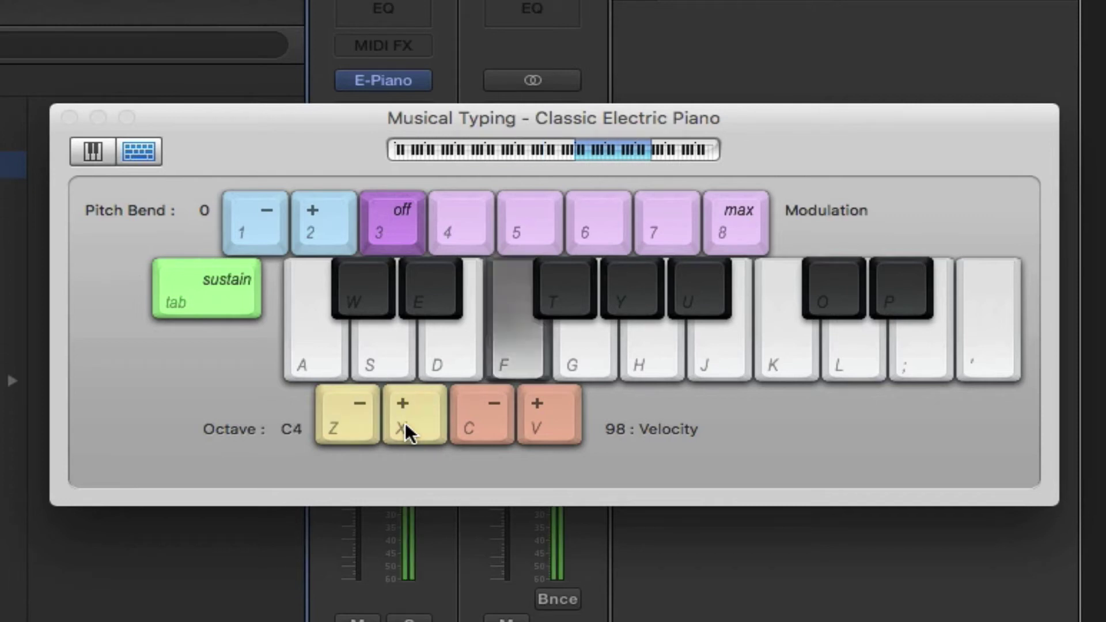
Step: Lower the Musical Typing octave to C0 and play an E
{"action": "key", "text": "z"}
{"action": "key", "text": "z"}
{"action": "key", "text": "z"}
{"action": "key", "text": "z"}
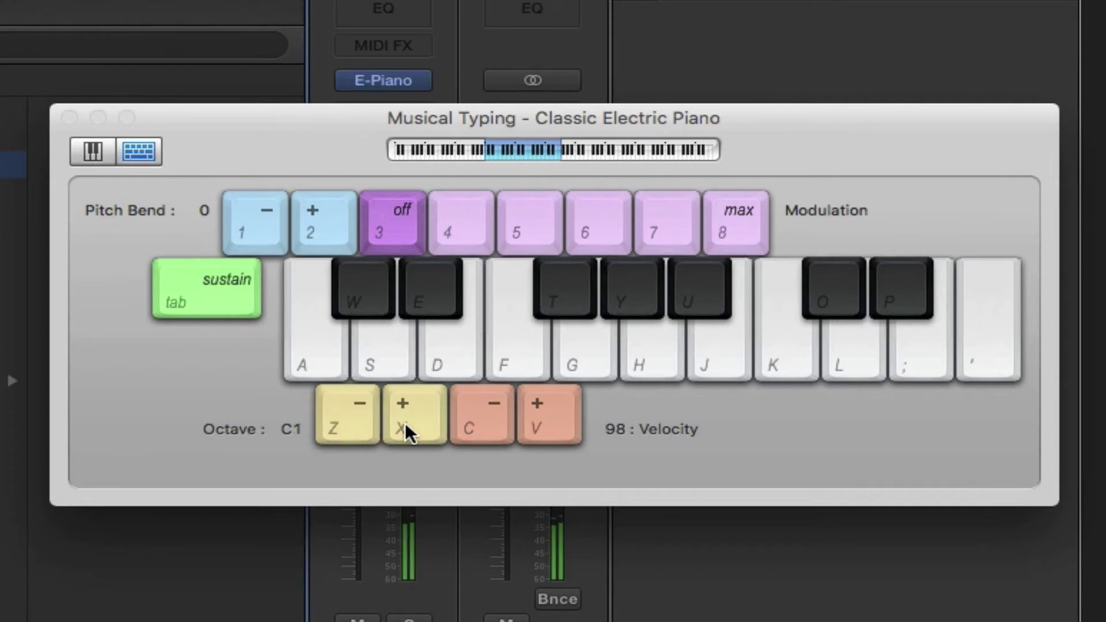
{"action": "key", "text": "d"}
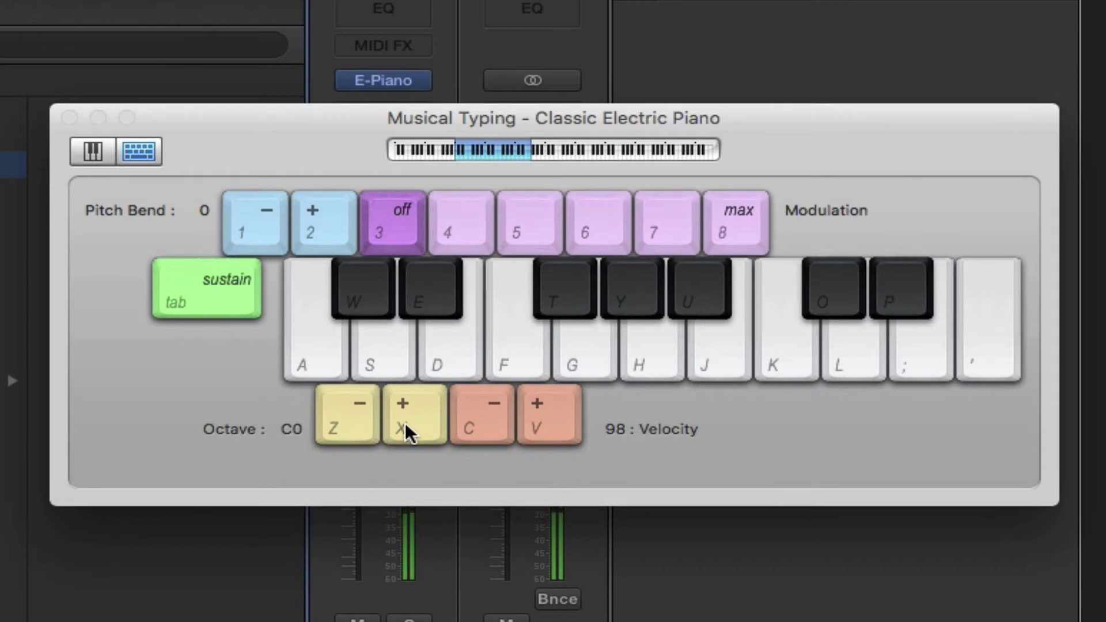
Step: Raise the Musical Typing octave to C4 and bring it back down to C2
{"action": "key", "text": "x"}
{"action": "key", "text": "x"}
{"action": "key", "text": "x"}
{"action": "key", "text": "x"}
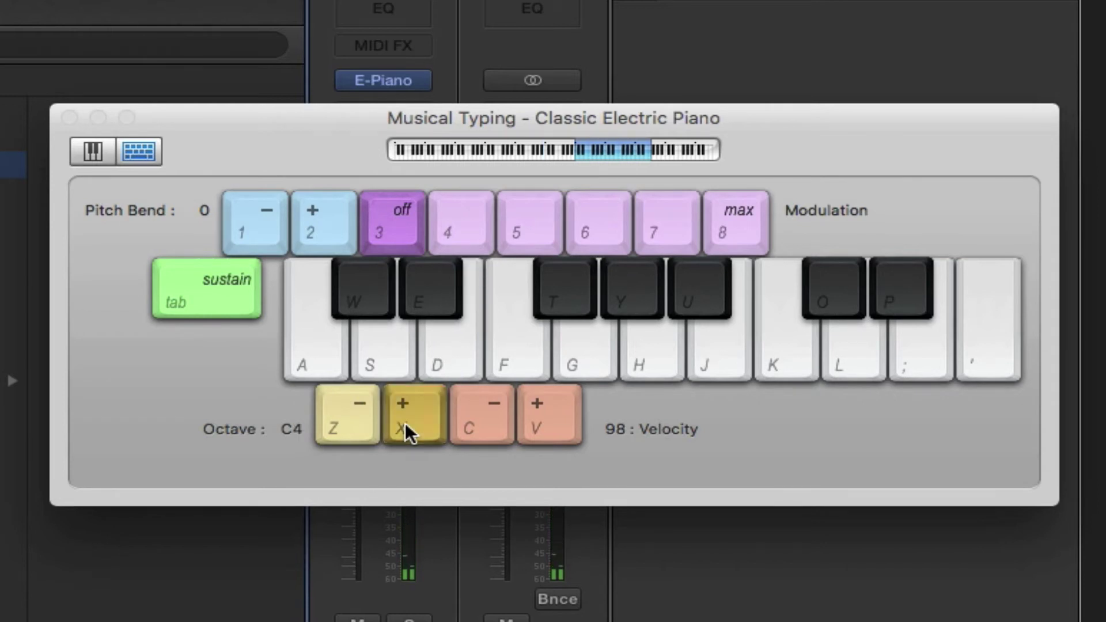
{"action": "key", "text": "z"}
{"action": "key", "text": "z"}
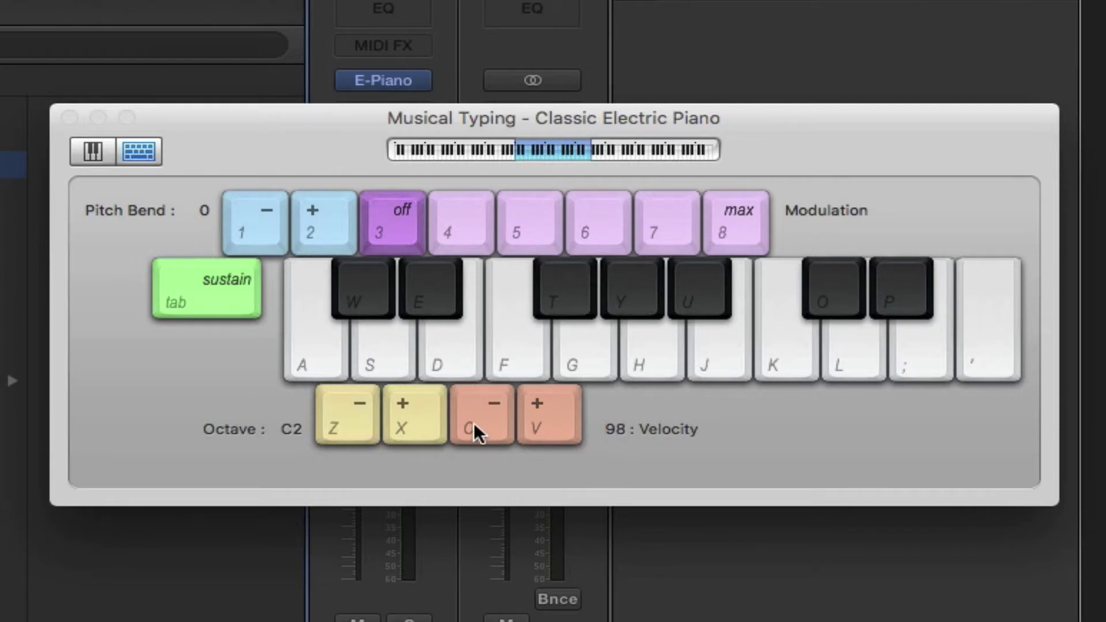
Step: Raise the Musical Typing velocity to 127 and play an F♯
{"action": "key", "text": "v"}
{"action": "key", "text": "v"}
{"action": "key", "text": "v"}
{"action": "key", "text": "t"}
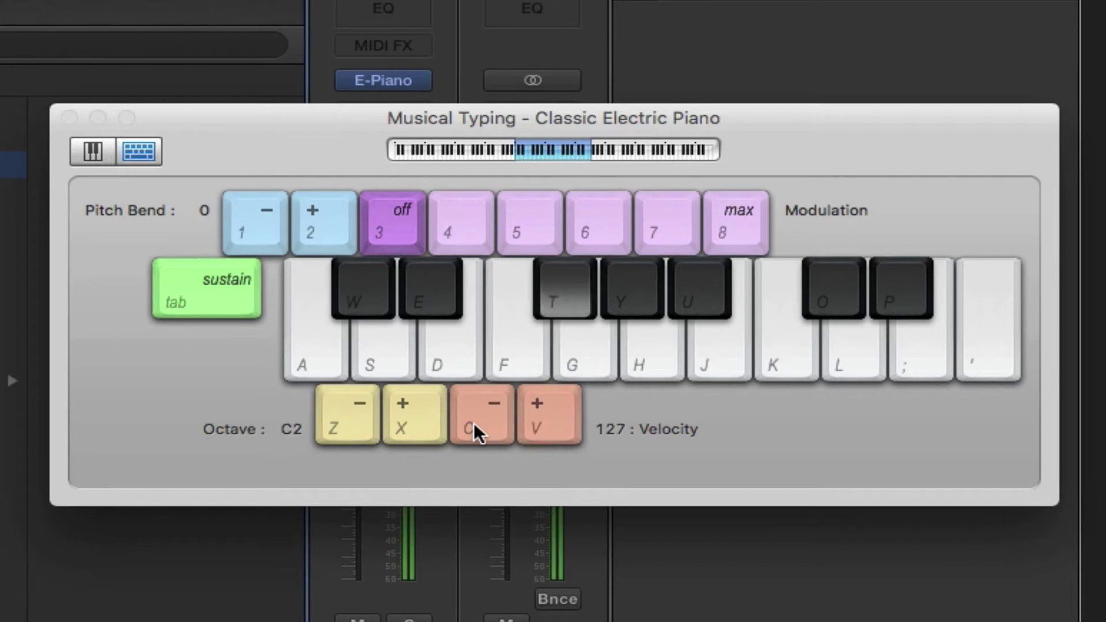
Step: Lower the Musical Typing velocity to 72 and play the F♯ twice at the softer level
{"action": "key", "text": "c"}
{"action": "key", "text": "c"}
{"action": "key", "text": "c"}
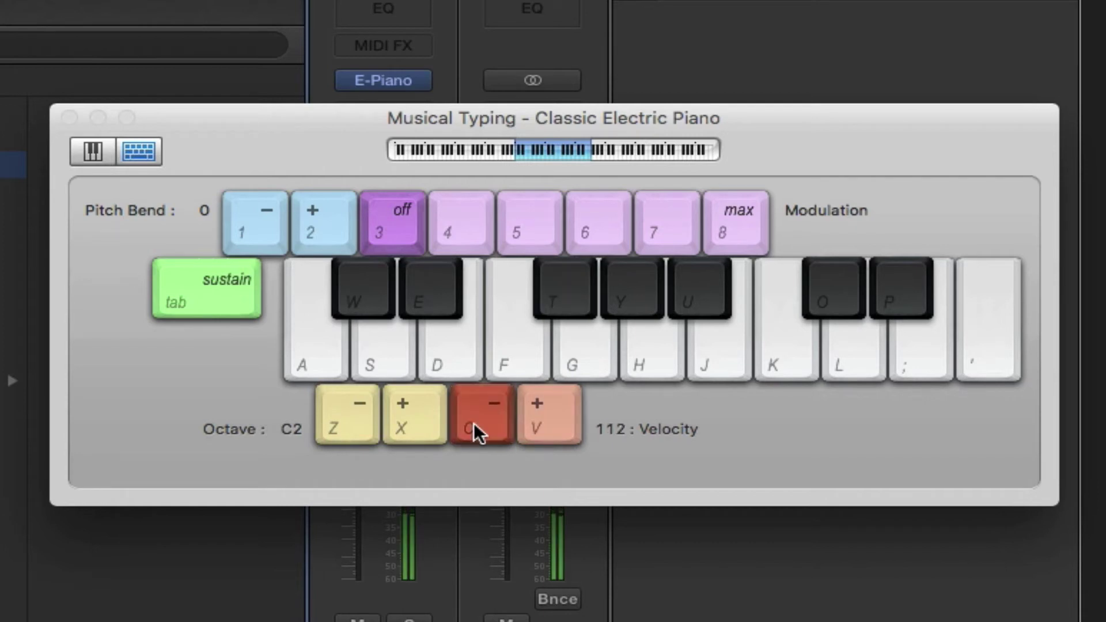
{"action": "key", "text": "c"}
{"action": "key", "text": "c"}
{"action": "key", "text": "c"}
{"action": "key", "text": "c"}
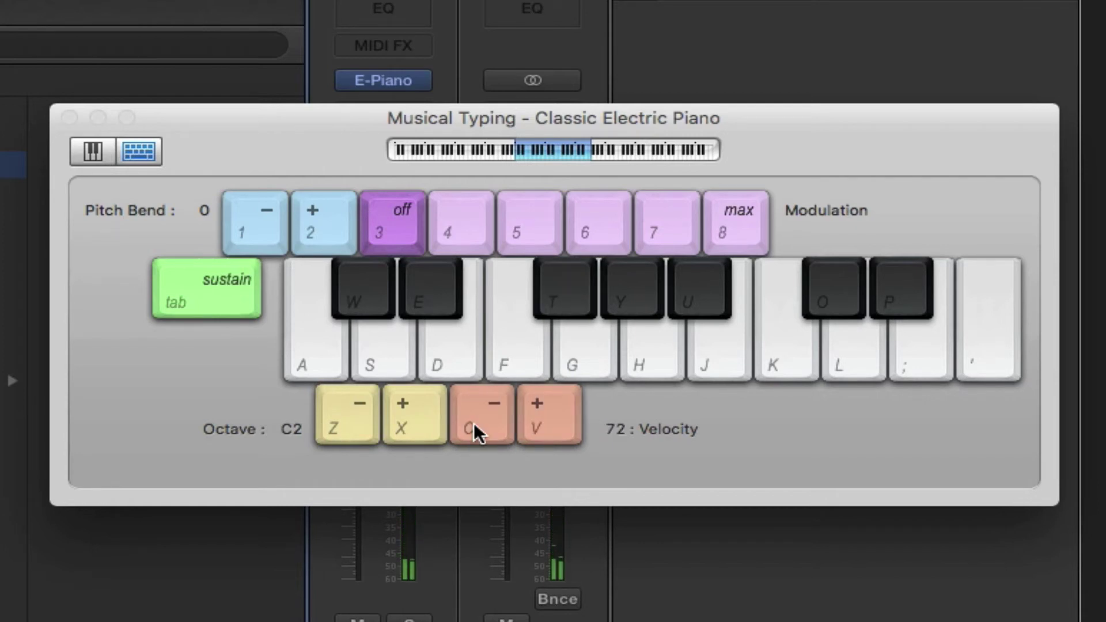
{"action": "key", "text": "t"}
{"action": "key", "text": "t"}
Step: Nudge the Musical Typing velocity up a few steps and lower it towards its minimum
{"action": "key", "text": "v"}
{"action": "key", "text": "v"}
{"action": "key", "text": "v"}
{"action": "key", "text": "c"}
{"action": "key", "text": "c"}
{"action": "key", "text": "c"}
{"action": "key", "text": "c"}
{"action": "key", "text": "c"}
{"action": "key", "text": "c"}
{"action": "key", "text": "c"}
{"action": "key", "text": "c"}
{"action": "key", "text": "c"}
{"action": "key", "text": "c"}
{"action": "key", "text": "c"}
{"action": "key", "text": "c"}
{"action": "key", "text": "c"}
{"action": "key", "text": "c"}
Step: Raise the Musical Typing velocity step by step to its maximum of 127
{"action": "key", "text": "v"}
{"action": "key", "text": "v"}
{"action": "key", "text": "v"}
{"action": "key", "text": "v"}
{"action": "key", "text": "v"}
{"action": "key", "text": "v"}
{"action": "key", "text": "v"}
{"action": "key", "text": "v"}
{"action": "key", "text": "v"}
{"action": "key", "text": "v"}
{"action": "key", "text": "v"}
{"action": "key", "text": "v"}
{"action": "key", "text": "v"}
{"action": "key", "text": "v"}
{"action": "key", "text": "v"}
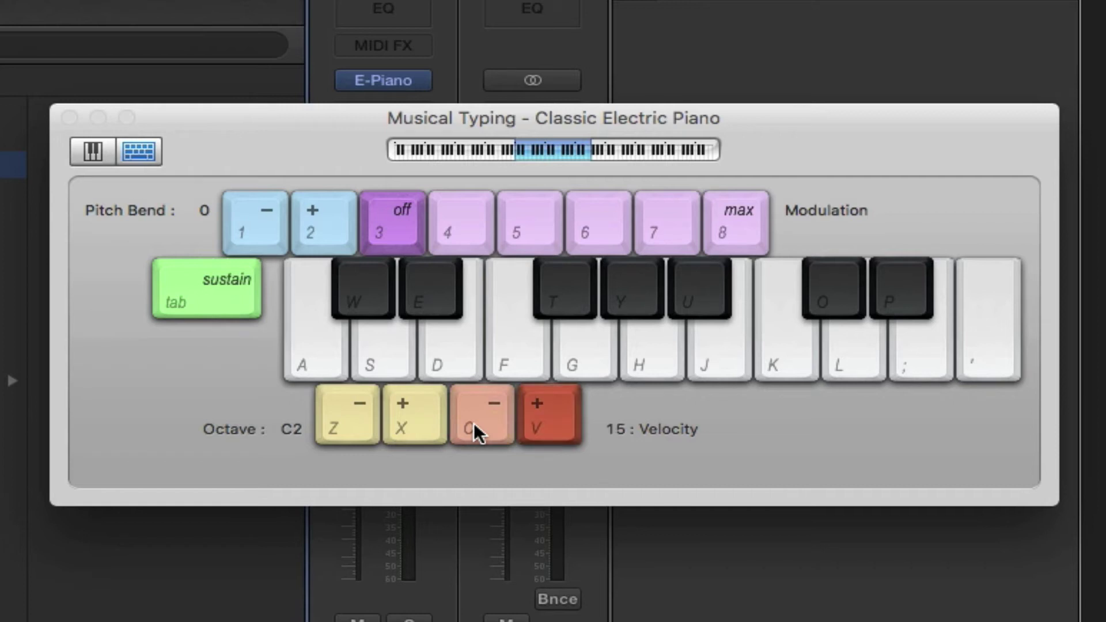
{"action": "key", "text": "v"}
{"action": "key", "text": "v"}
{"action": "key", "text": "v"}
{"action": "key", "text": "v"}
{"action": "key", "text": "v"}
{"action": "key", "text": "v"}
{"action": "key", "text": "v"}
{"action": "key", "text": "v"}
{"action": "key", "text": "v"}
{"action": "key", "text": "v"}
{"action": "key", "text": "v"}
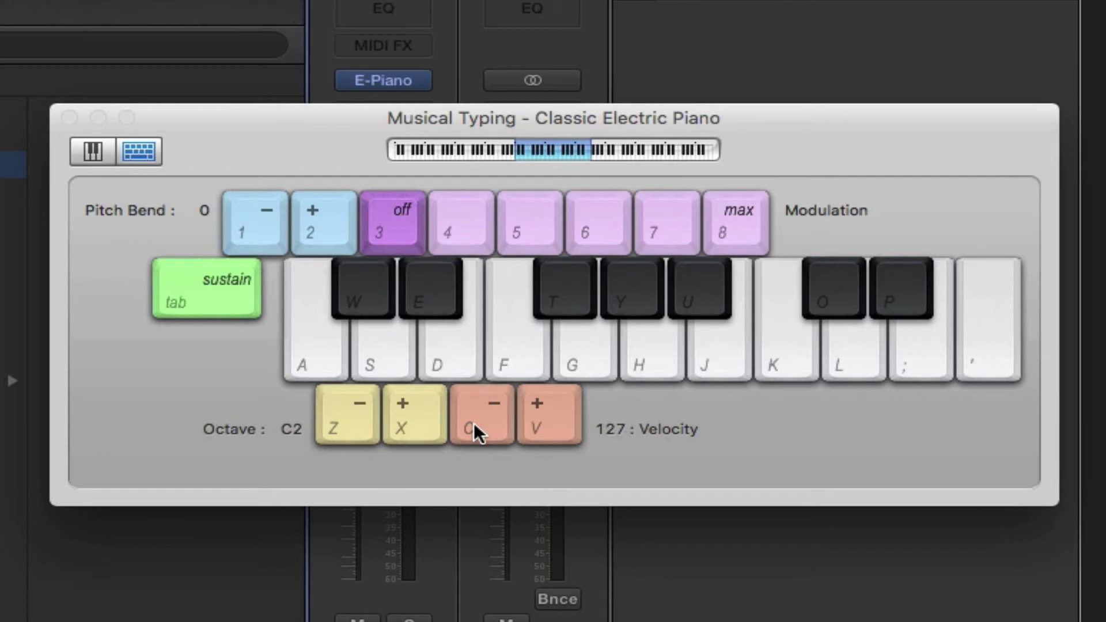
Step: Try the sustain control and play the notes C, E and G with Musical Typing
{"action": "key", "text": "Tab"}
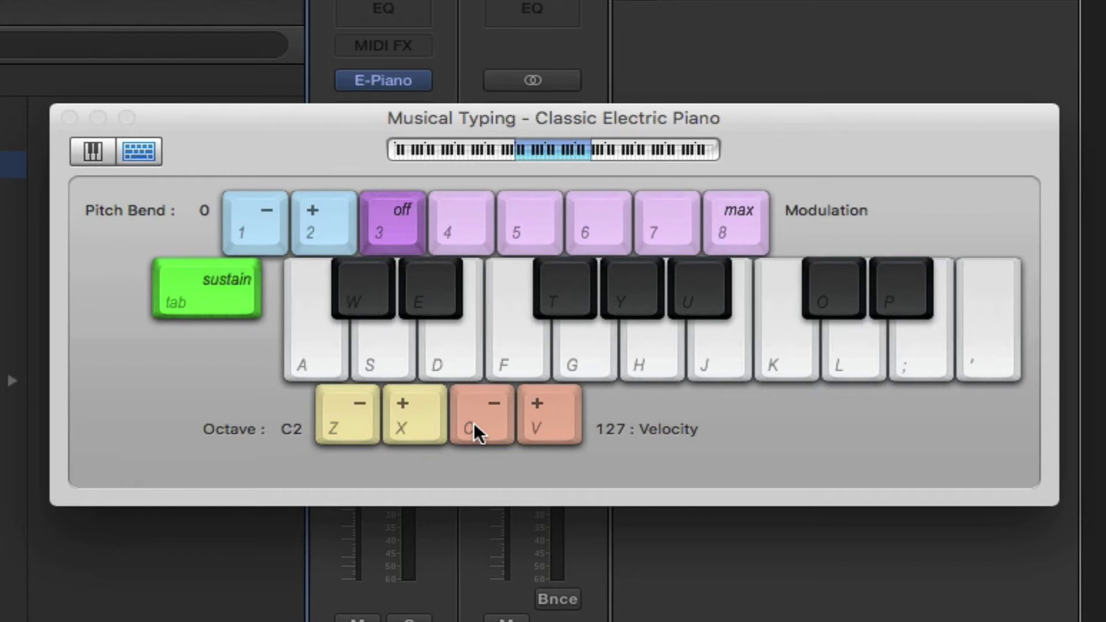
{"action": "key", "text": "Tab"}
{"action": "key", "text": "a"}
{"action": "key", "text": "d"}
{"action": "key", "text": "g"}
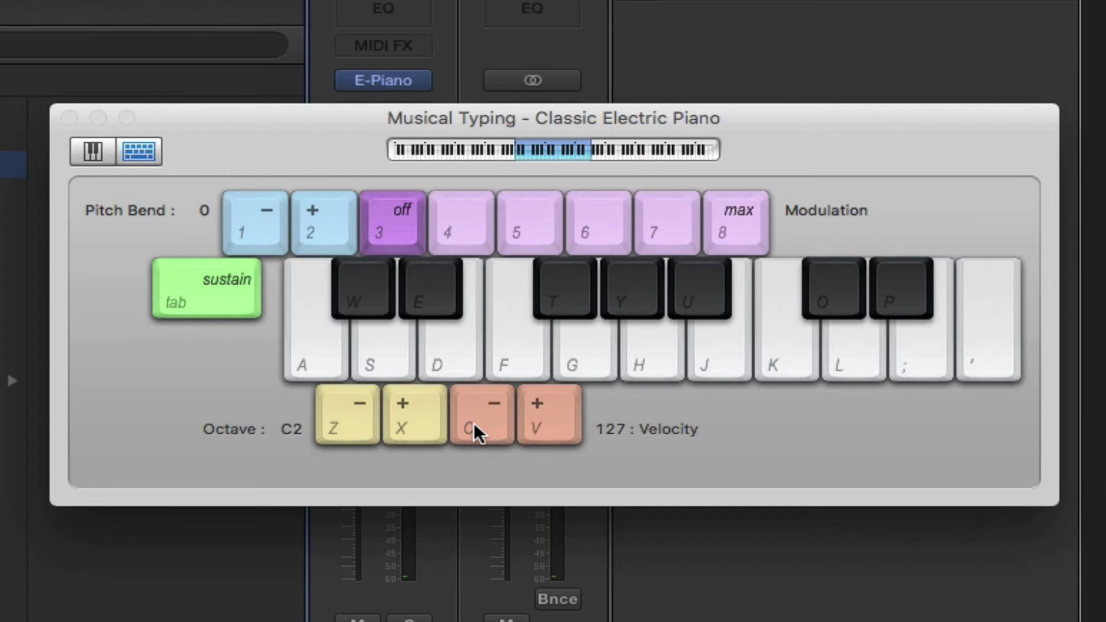
Step: Play G repeatedly while bending its pitch down to -20 and up to 20
{"action": "key", "text": "g"}
{"action": "key", "text": "1"}
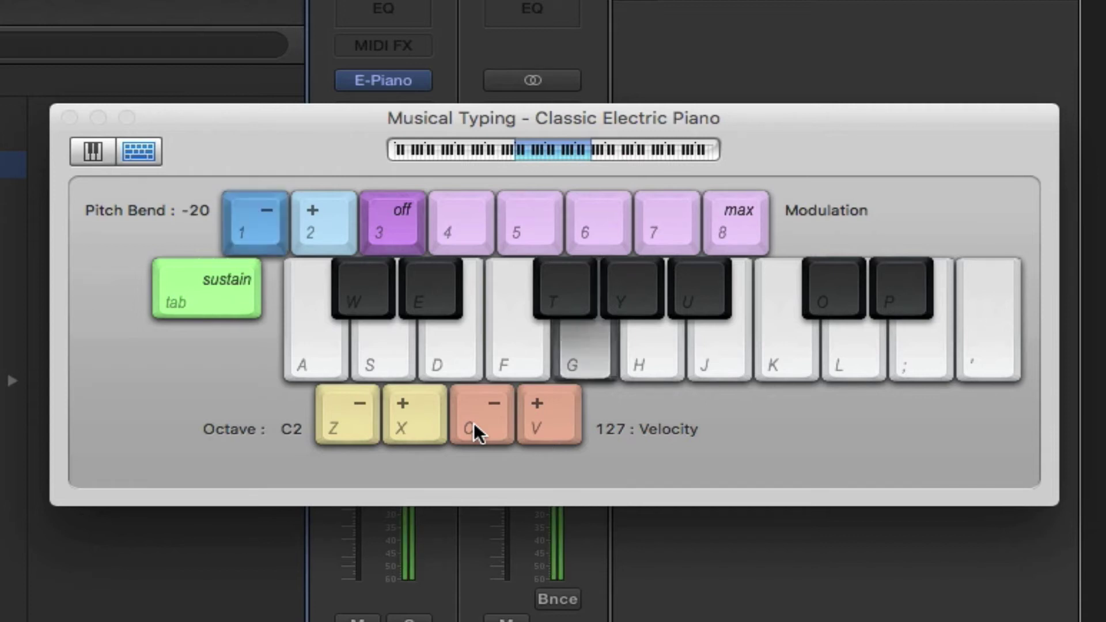
{"action": "key", "text": "1"}
{"action": "key", "text": "2"}
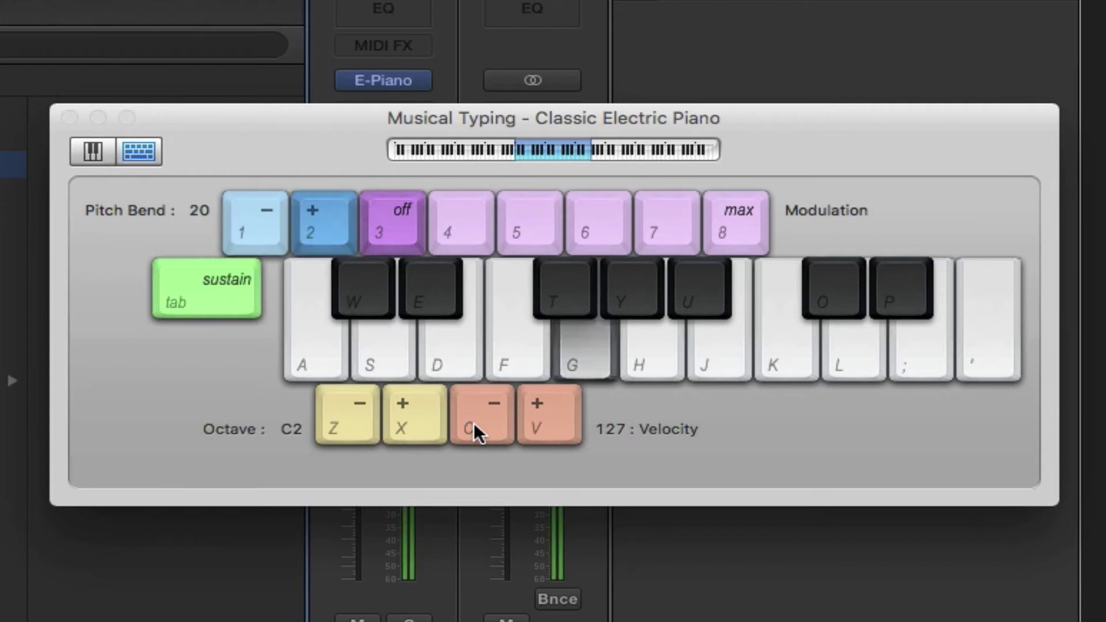
{"action": "key", "text": "2"}
{"action": "key", "text": "g"}
{"action": "key", "text": "1"}
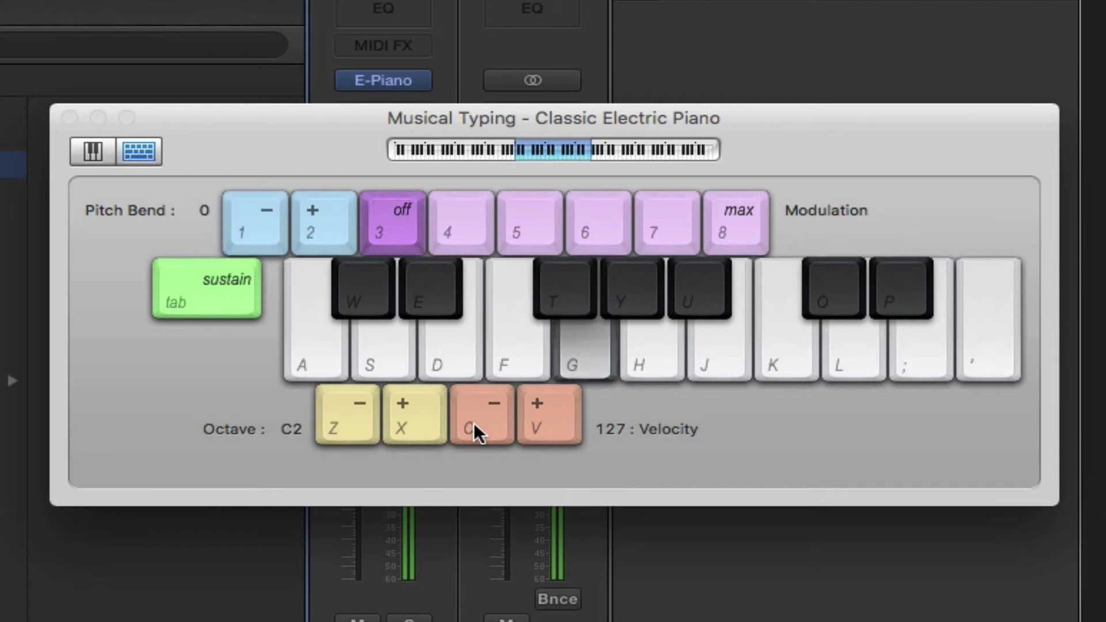
{"action": "key", "text": "g"}
{"action": "key", "text": "2"}
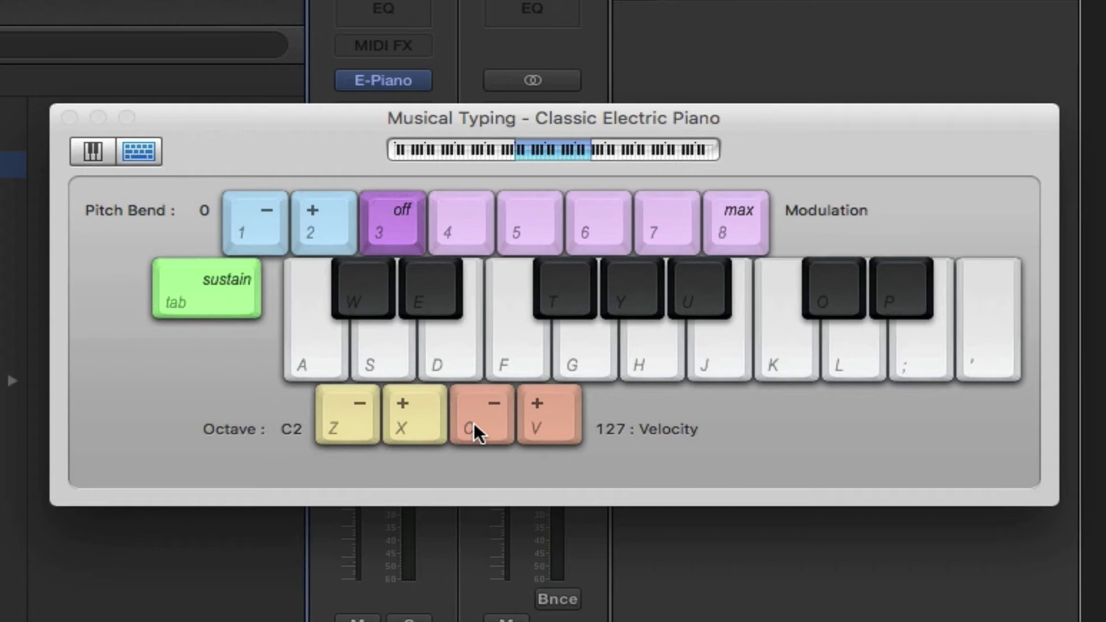
Step: Play F repeatedly with Musical Typing while raising the modulation level by level from 4 to the maximum 8, and turn modulation off
{"action": "key", "text": "f"}
{"action": "key", "text": "4"}
{"action": "key", "text": "f"}
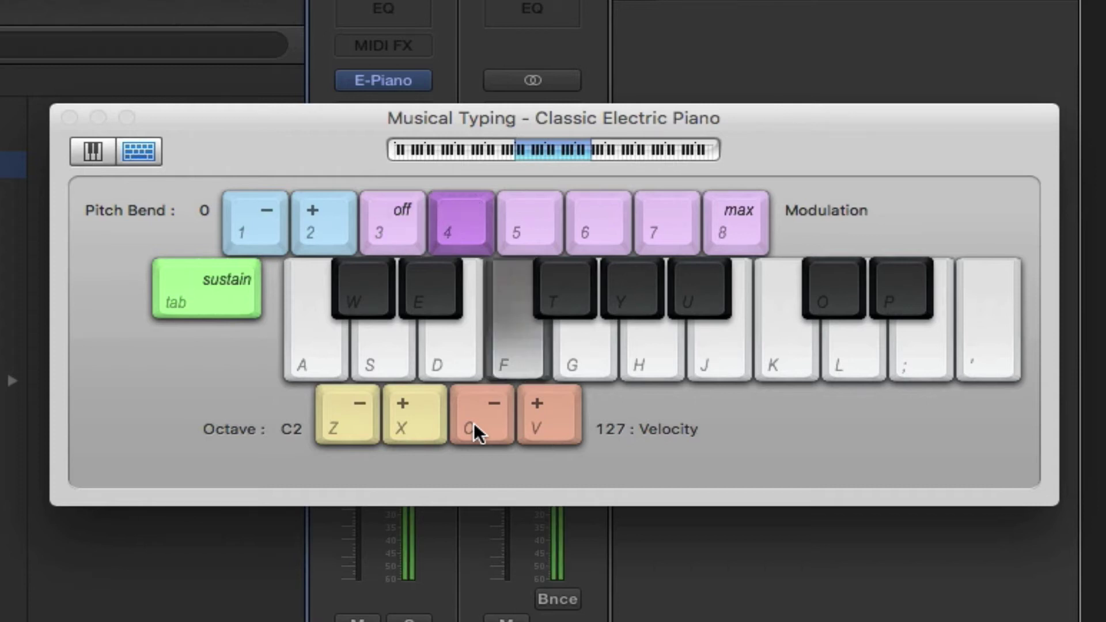
{"action": "key", "text": "5"}
{"action": "key", "text": "f"}
{"action": "key", "text": "6"}
{"action": "key", "text": "f"}
{"action": "key", "text": "7"}
{"action": "key", "text": "f"}
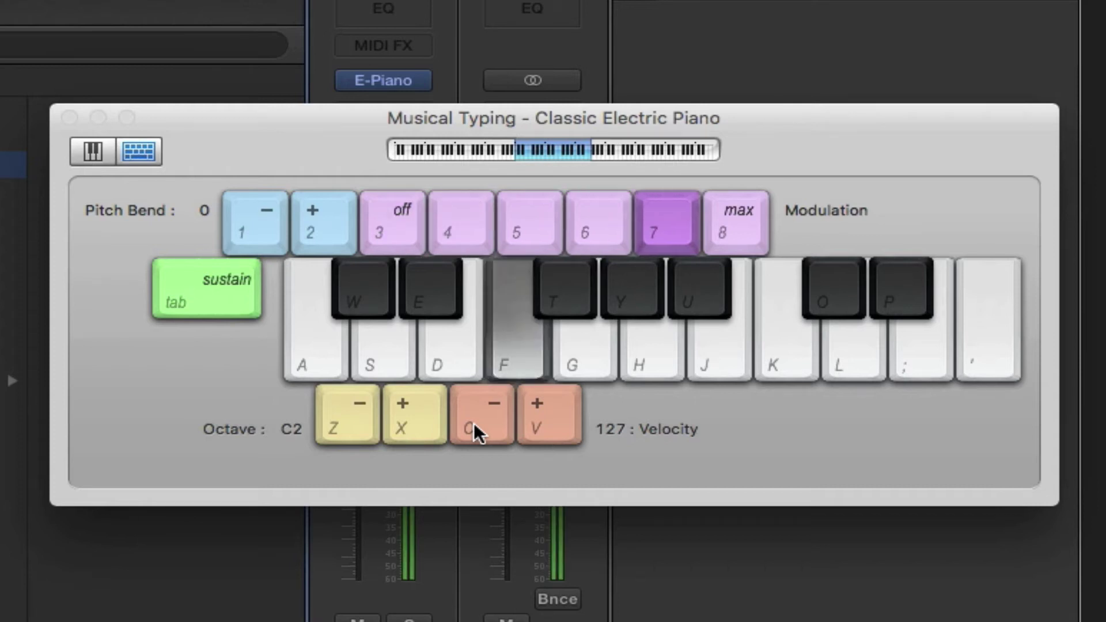
{"action": "key", "text": "8"}
{"action": "key", "text": "f"}
{"action": "key", "text": "3"}
{"action": "key", "text": "f"}
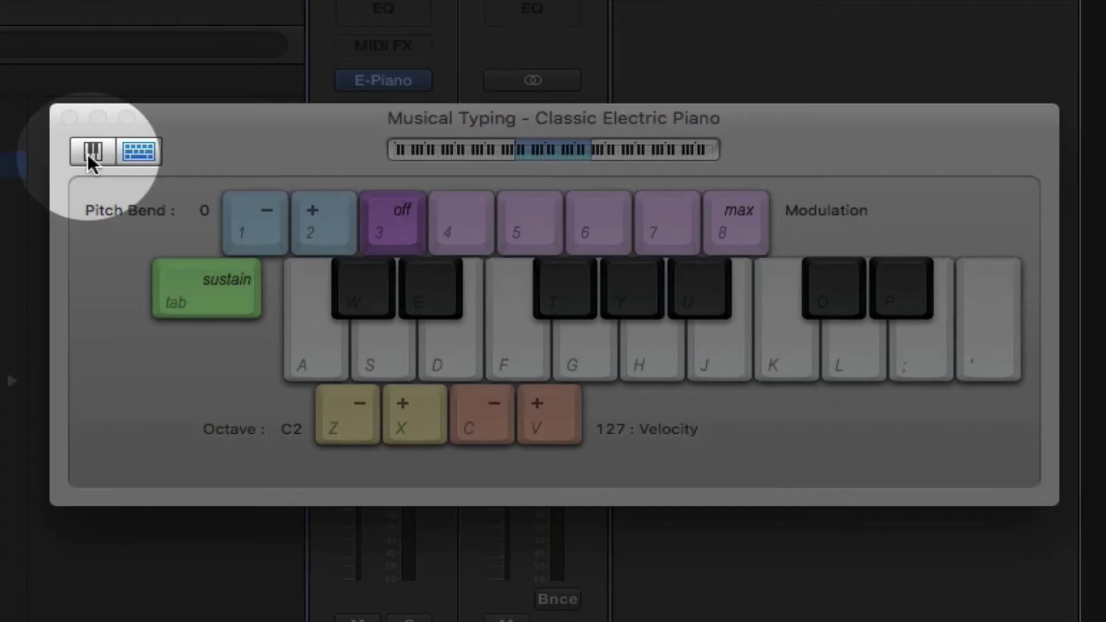
Step: Switch to the on-screen piano keyboard and back to Musical Typing, and toggle the display of its window
{"action": "left_click", "coordinate": [89, 153]}
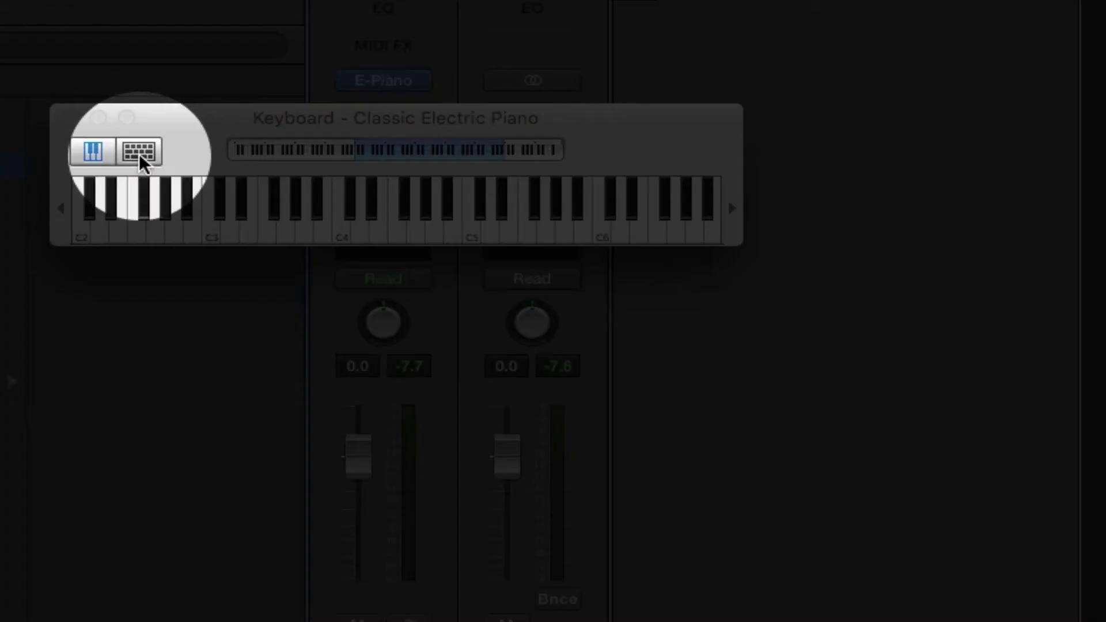
{"action": "left_click", "coordinate": [140, 152]}
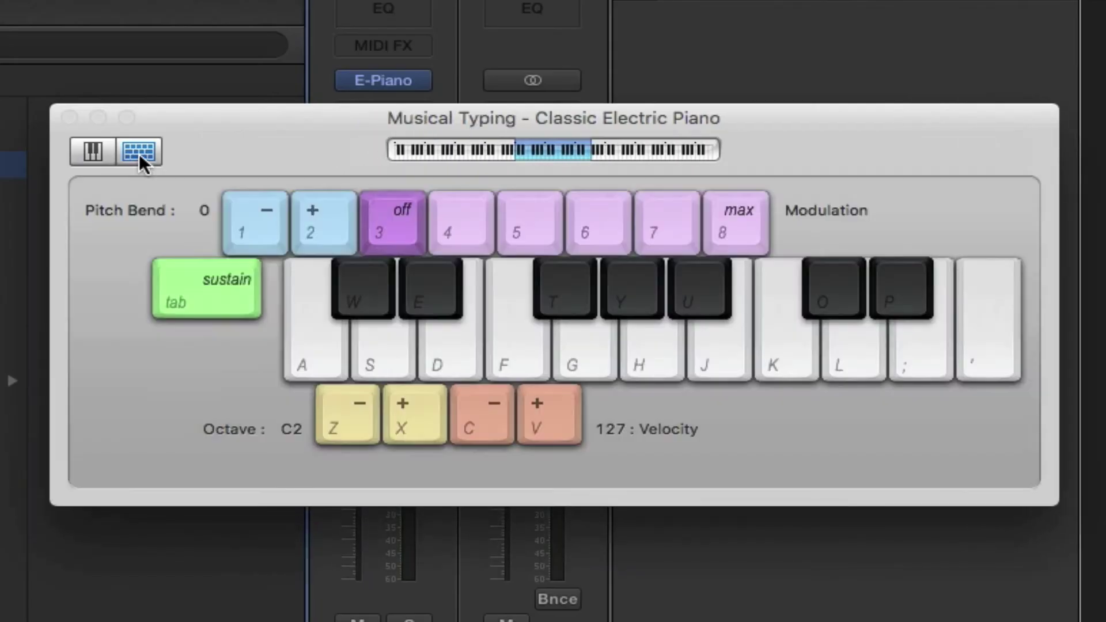
{"action": "key", "text": "super+k"}
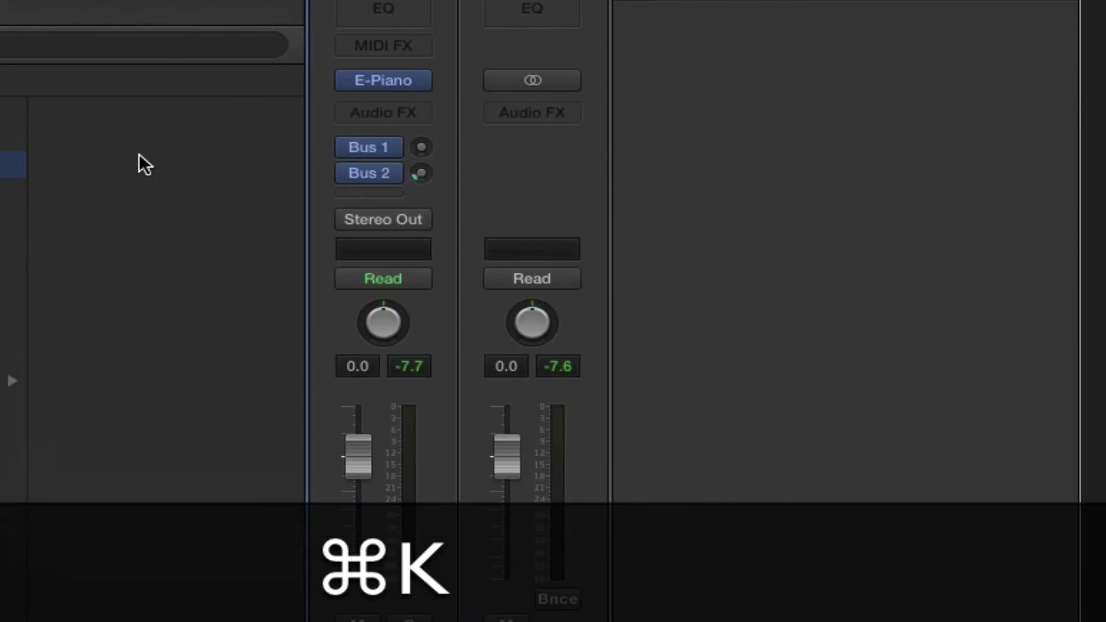
{"action": "key", "text": "super+k"}
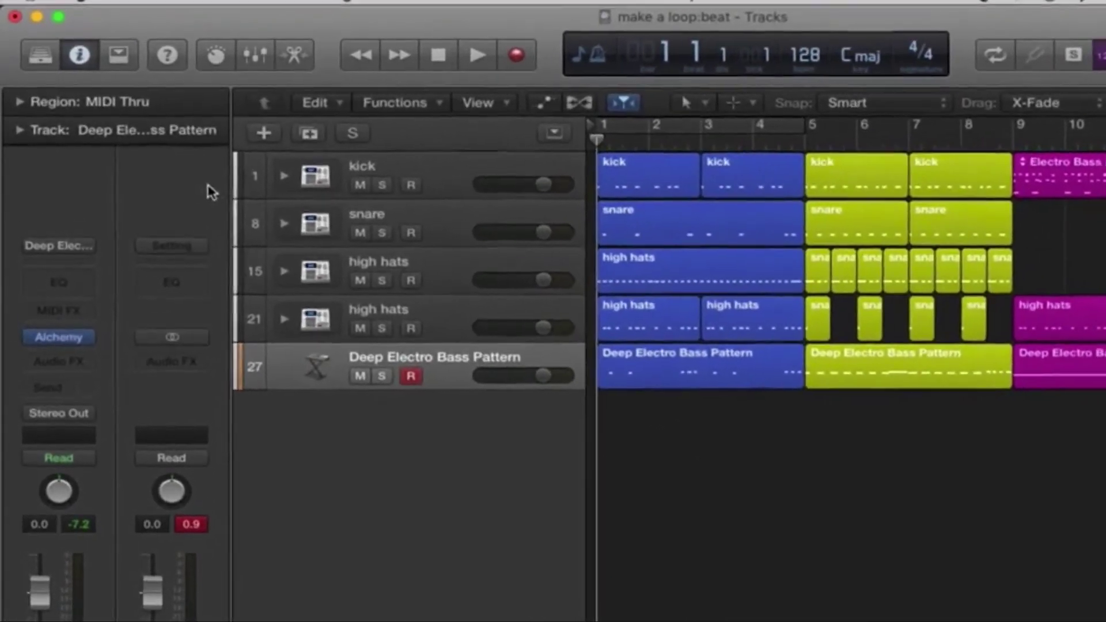
Step: Add one software instrument track with the default patch and search the Library for "electro"
{"action": "left_click", "coordinate": [264, 133]}
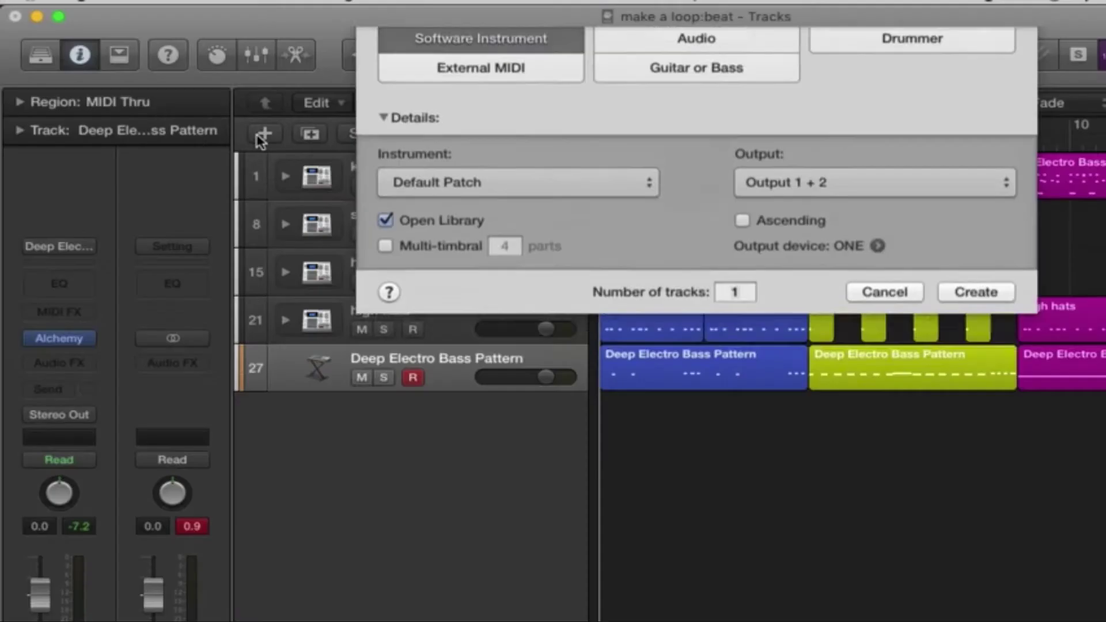
{"action": "left_click", "coordinate": [961, 327]}
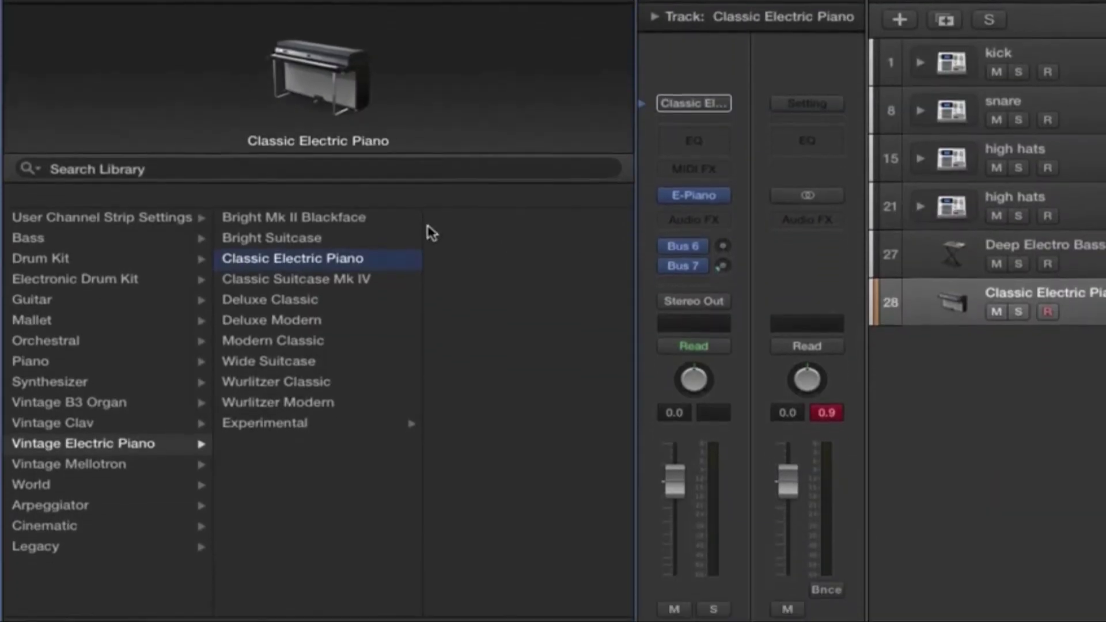
{"action": "left_click", "coordinate": [163, 139]}
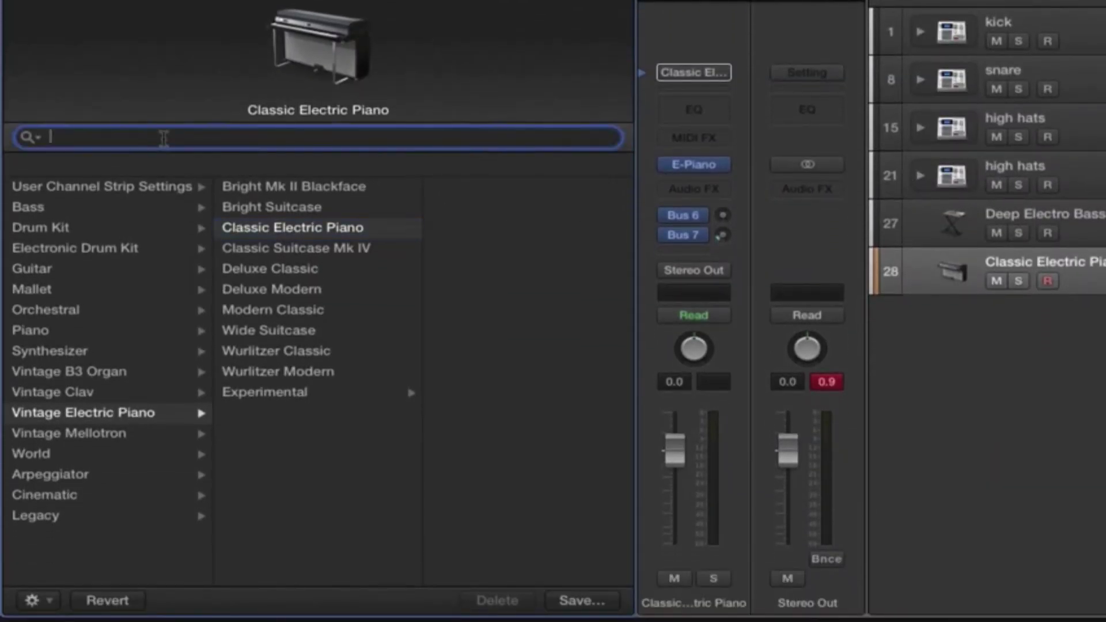
{"action": "type", "text": "electro"}
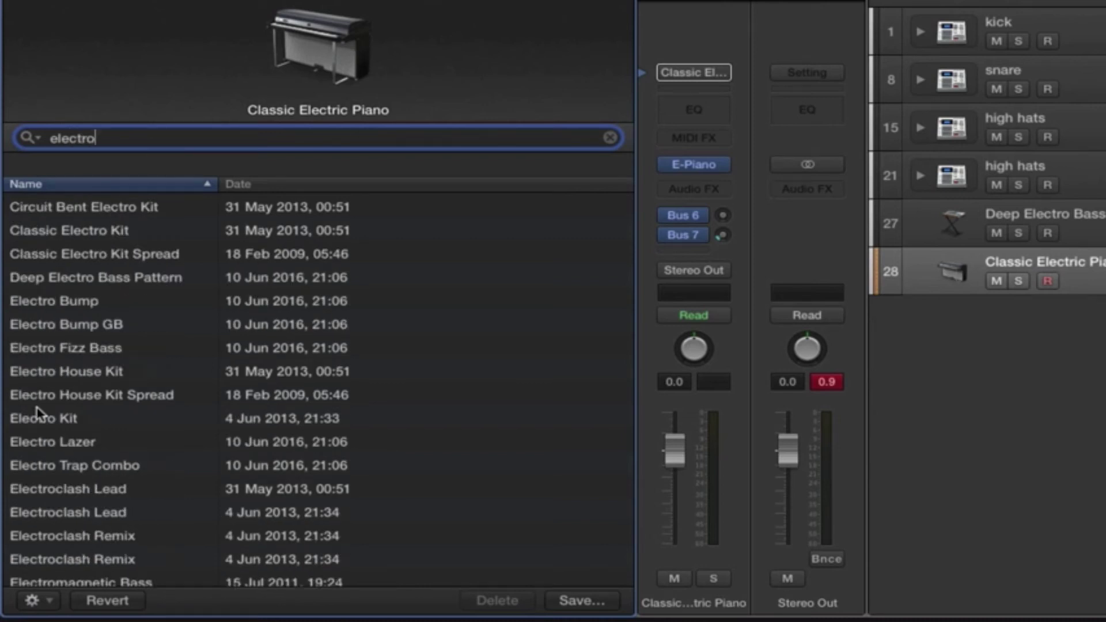
Step: Look through the matching patches and load the Electron Collisions patch dated 4 Jun 2013 on the new track
{"action": "scroll", "coordinate": [72, 441], "scroll_direction": "down", "scroll_amount": 1}
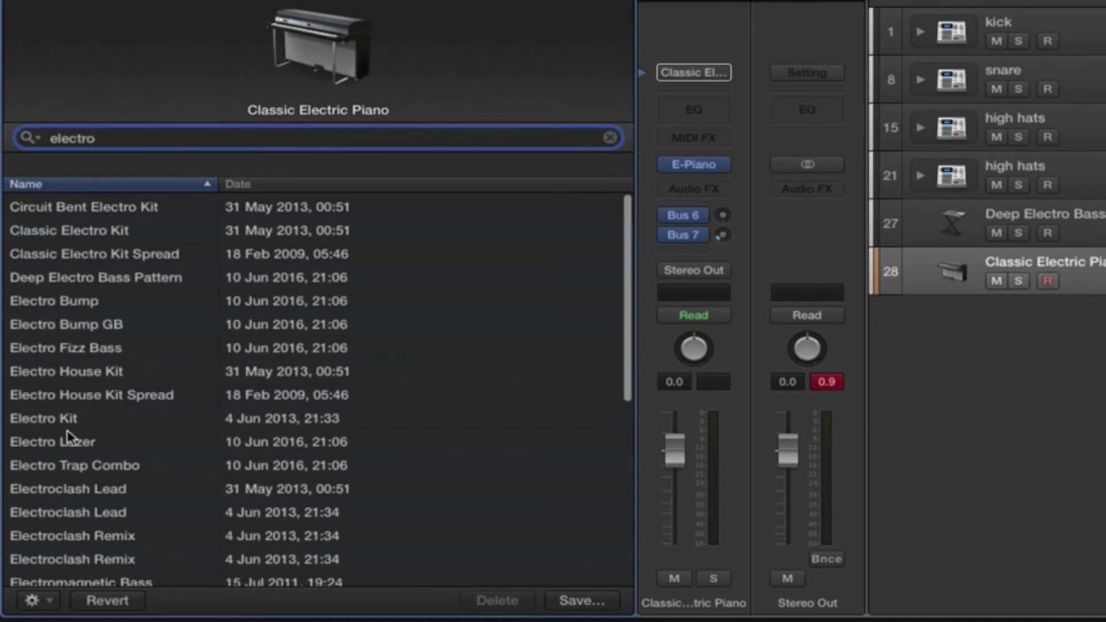
{"action": "scroll", "coordinate": [182, 496], "scroll_direction": "down", "scroll_amount": 10}
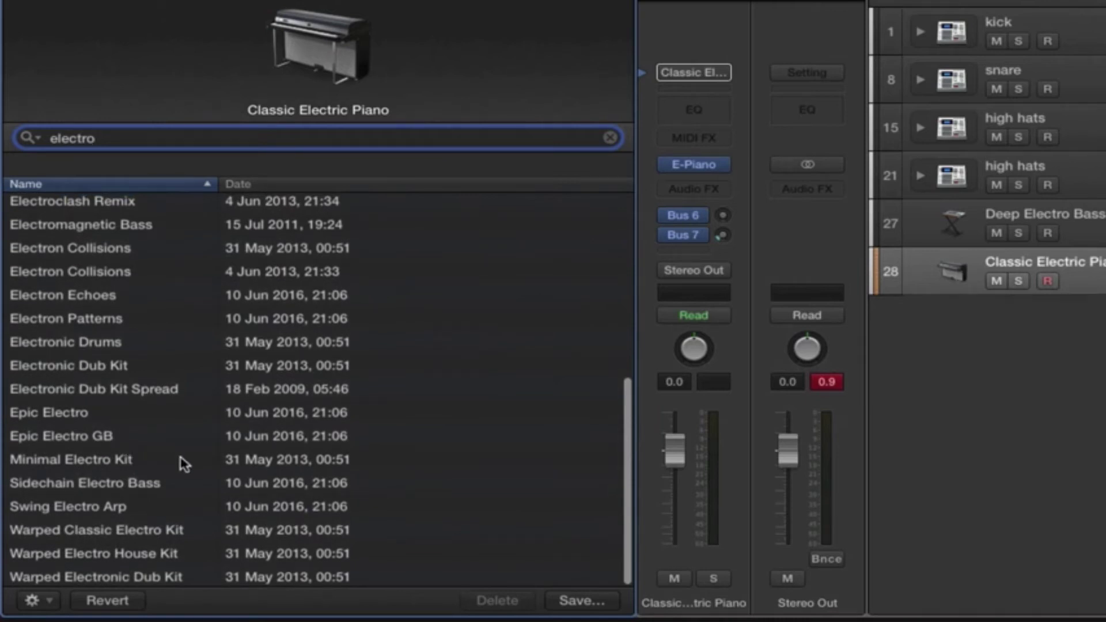
{"action": "scroll", "coordinate": [183, 527], "scroll_direction": "up", "scroll_amount": 3}
{"action": "scroll", "coordinate": [182, 527], "scroll_direction": "up", "scroll_amount": 1}
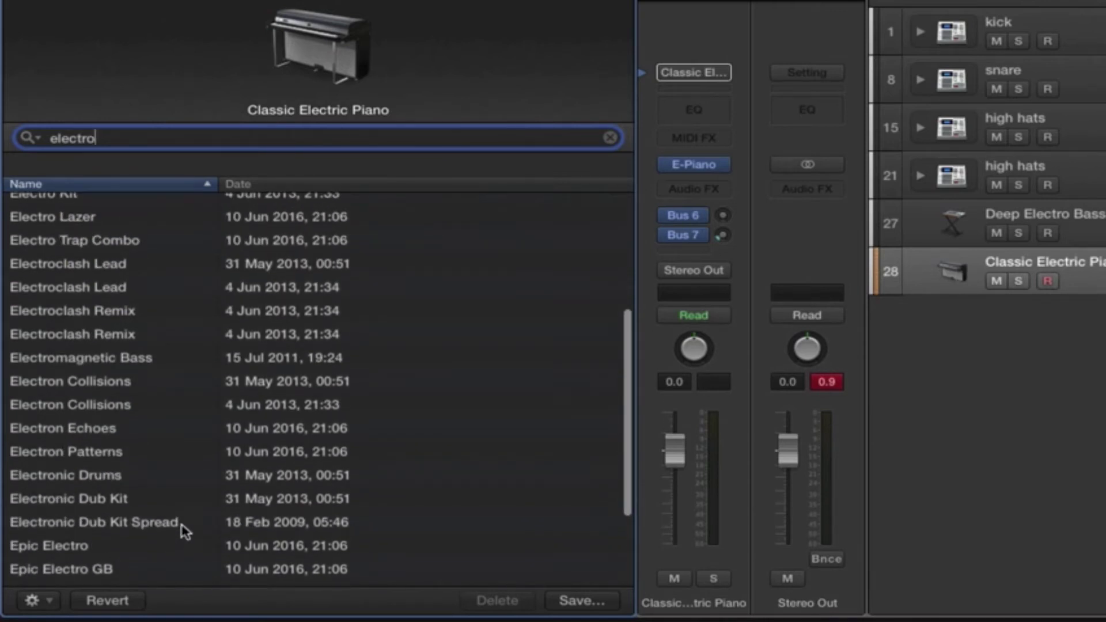
{"action": "left_click", "coordinate": [117, 410]}
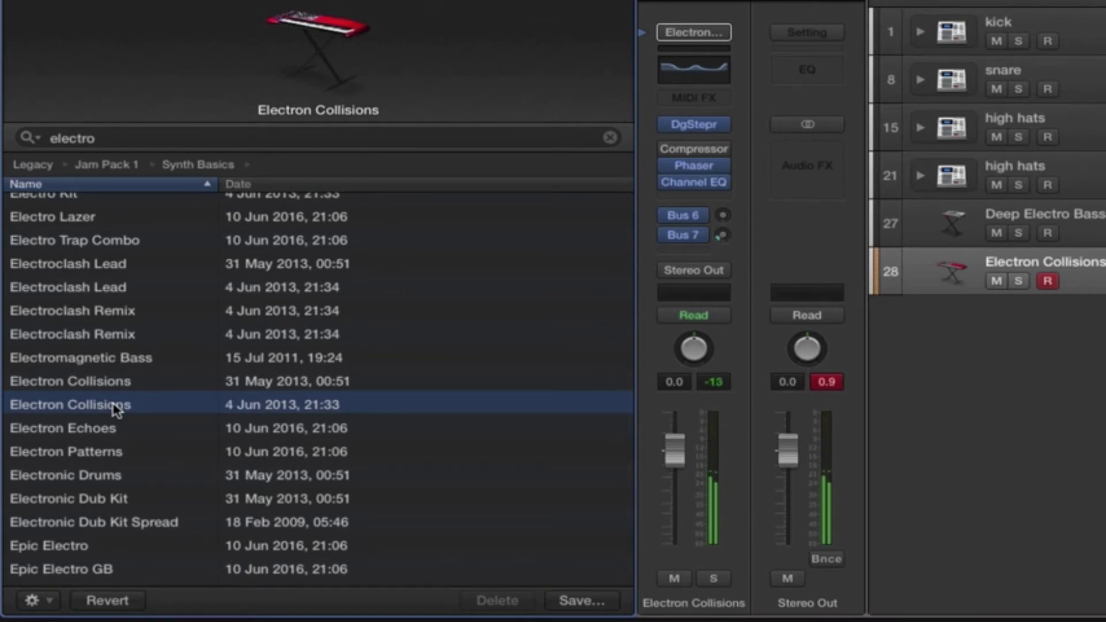
Step: Try the Electro Lazer patch on the new track
{"action": "scroll", "coordinate": [117, 410], "scroll_direction": "up", "scroll_amount": 4}
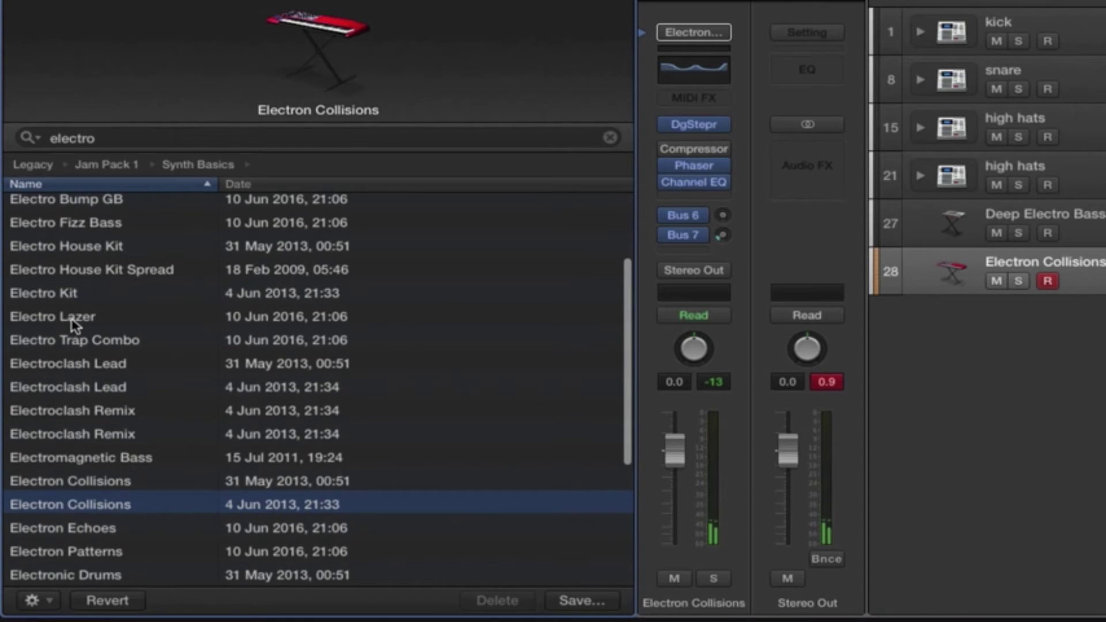
{"action": "left_click", "coordinate": [73, 319]}
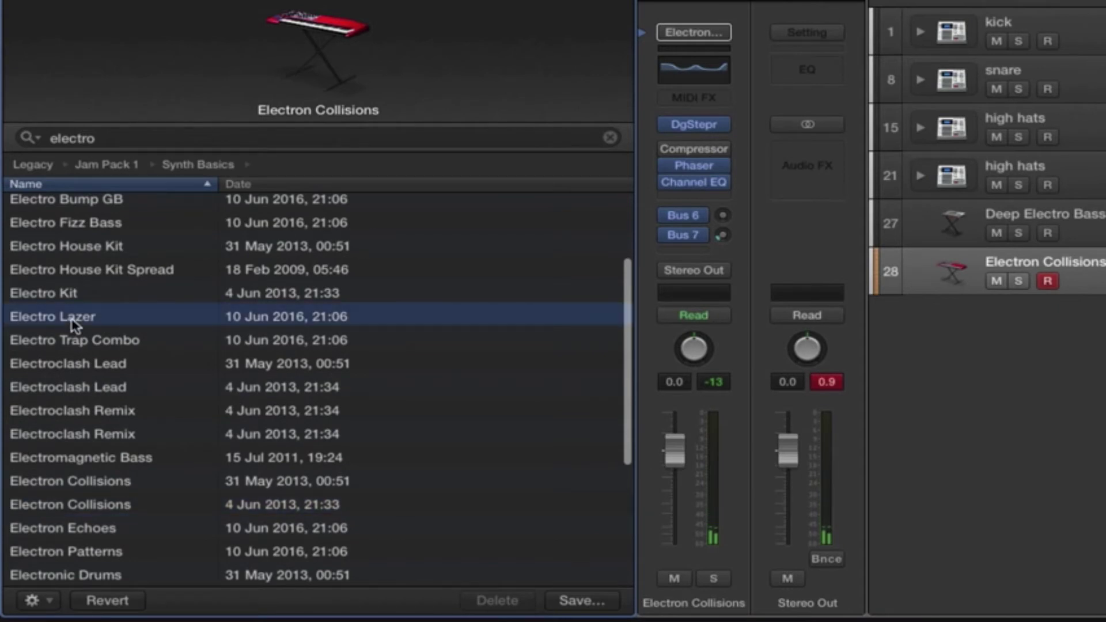
{"action": "scroll", "coordinate": [75, 324], "scroll_direction": "up", "scroll_amount": 5}
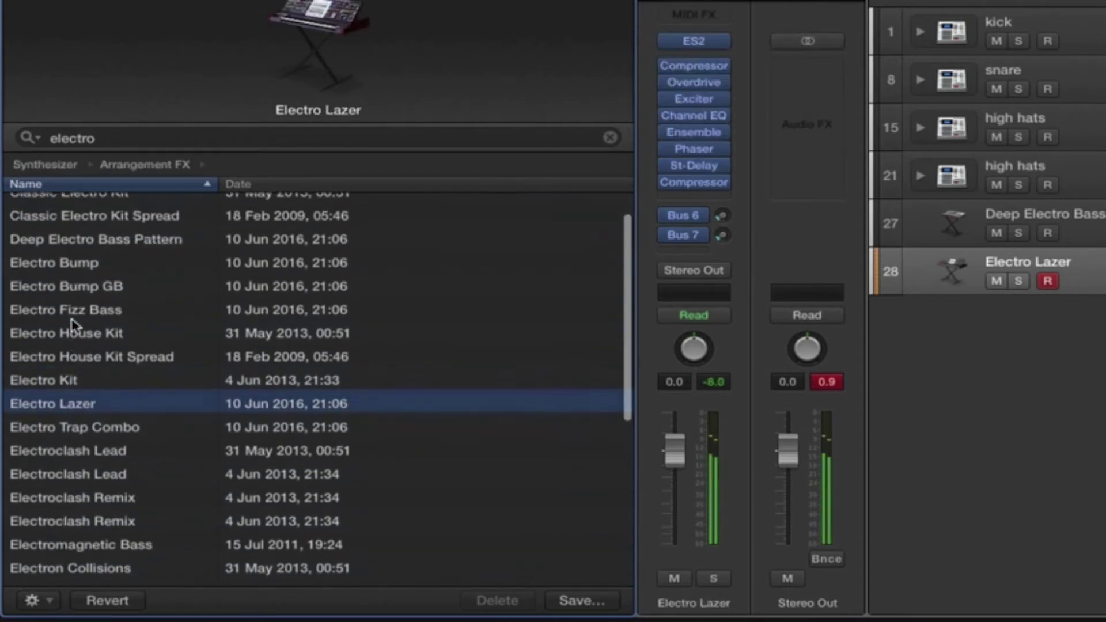
Step: Find the EVD6 Electric Clav patch by searching the Library for "electric", load it on the new track and hide the Library
{"action": "left_click", "coordinate": [124, 138]}
{"action": "type", "text": "electri"}
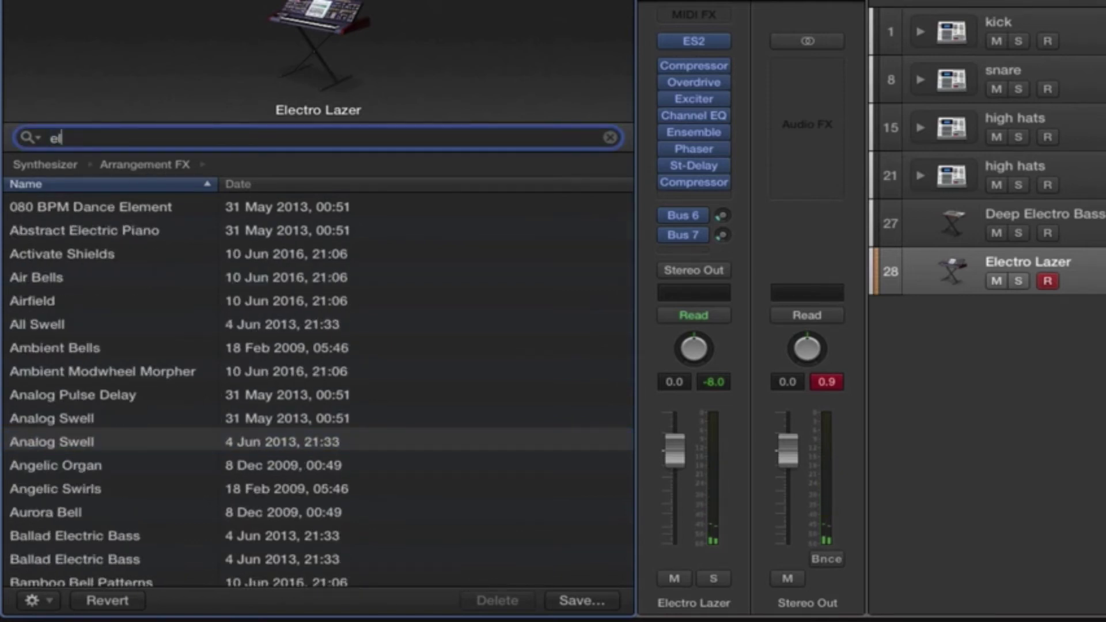
{"action": "type", "text": "c"}
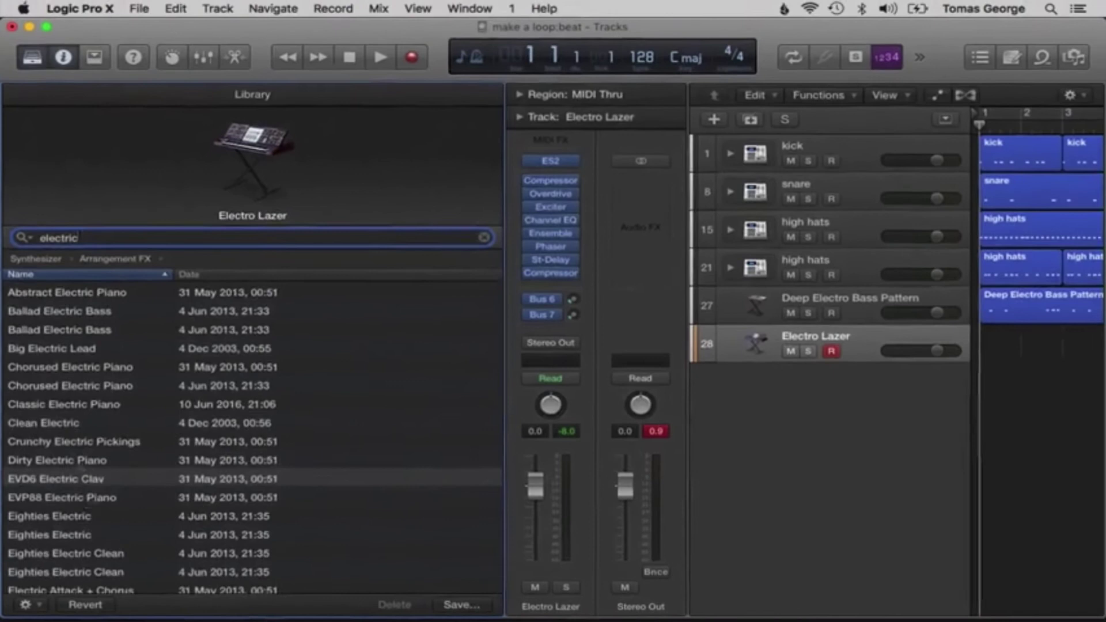
{"action": "left_click", "coordinate": [58, 471]}
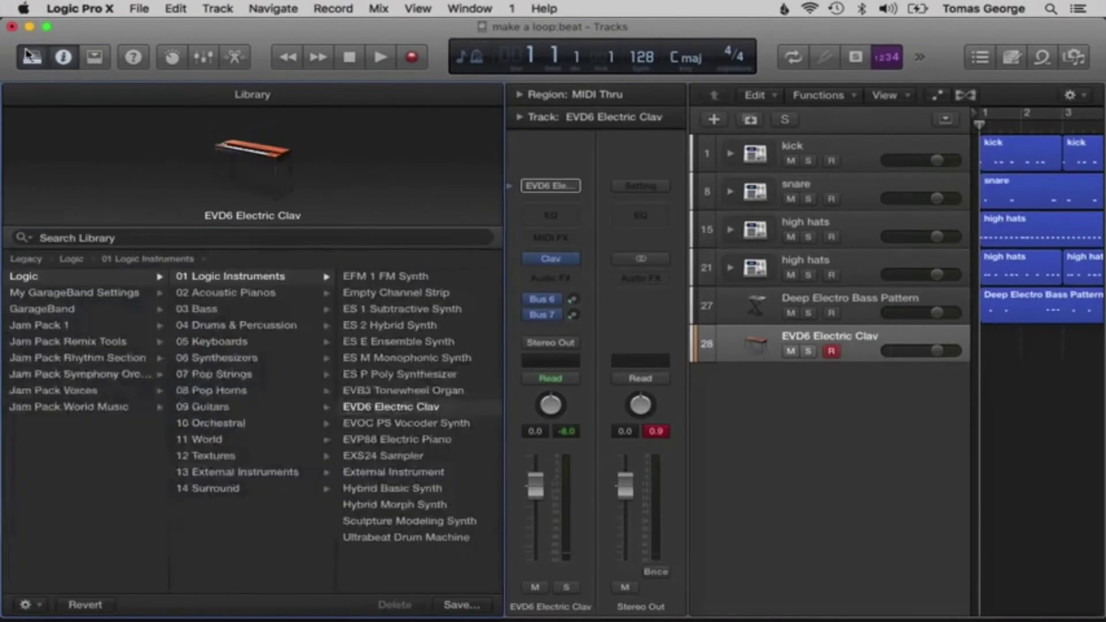
{"action": "key", "text": "y"}
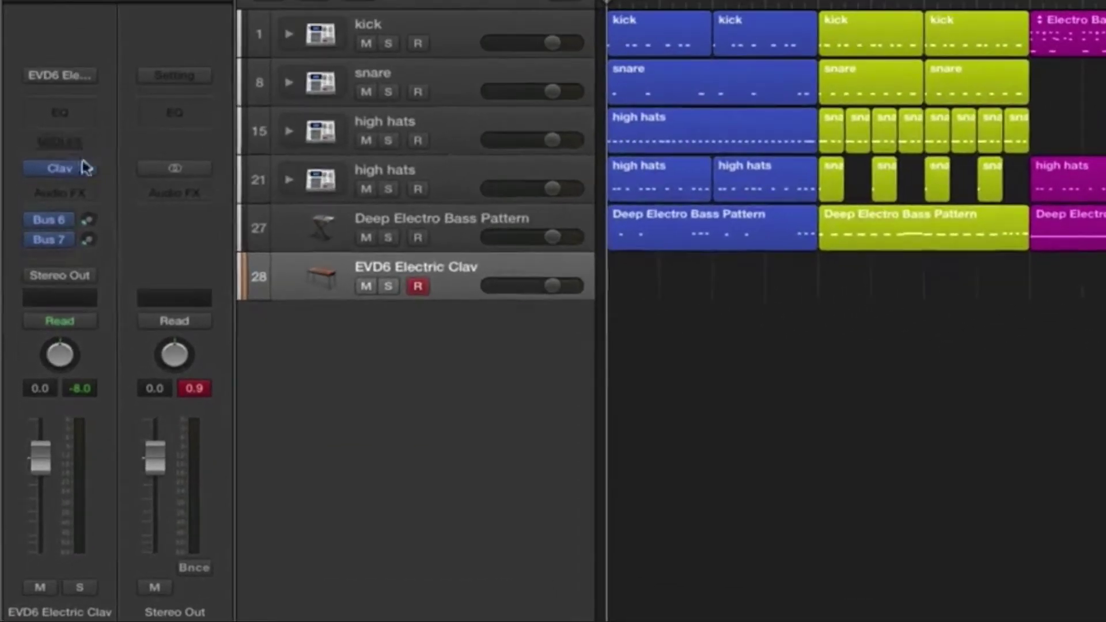
Step: Replace the EVD6 Electric Clav track's Clav instrument with the stereo Vintage Electric Piano
{"action": "left_click", "coordinate": [63, 259]}
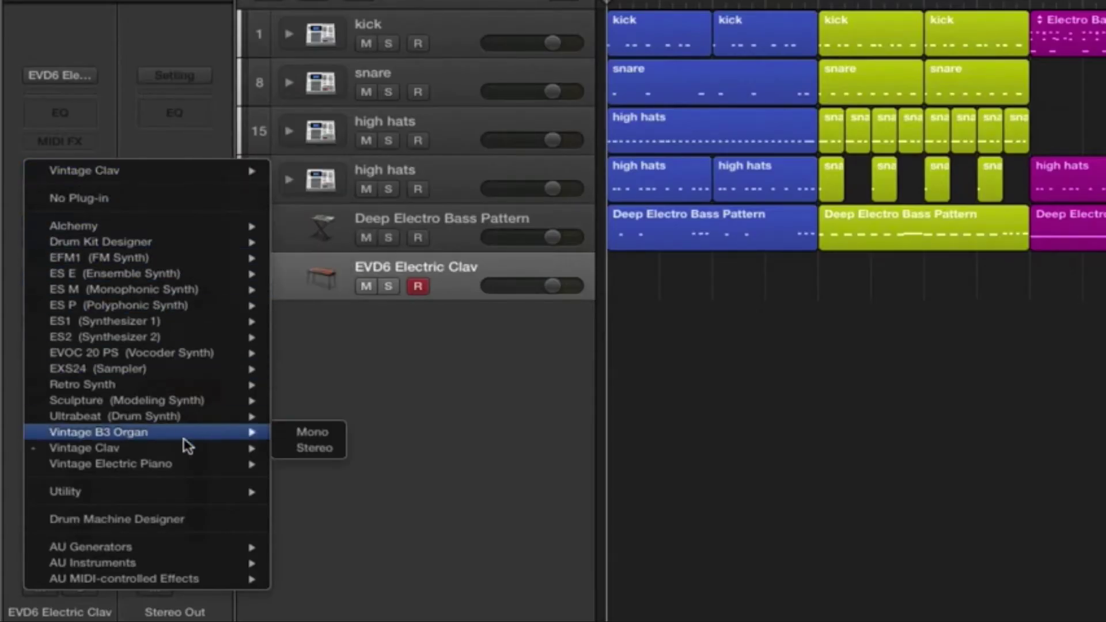
{"action": "mouse_move", "coordinate": [194, 470]}
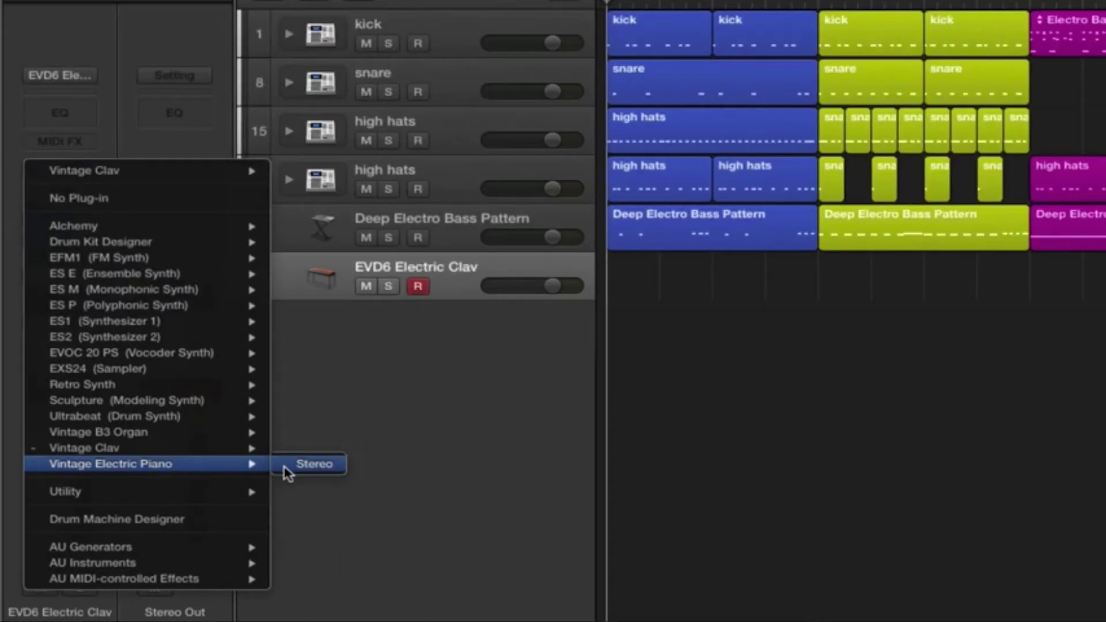
Step: Load a stereo Vintage Electric Piano on the EVD6 Electric Clav track and browse its presets to Classic Suitcase Mk IV, closing the plug-in window
{"action": "left_click", "coordinate": [291, 467]}
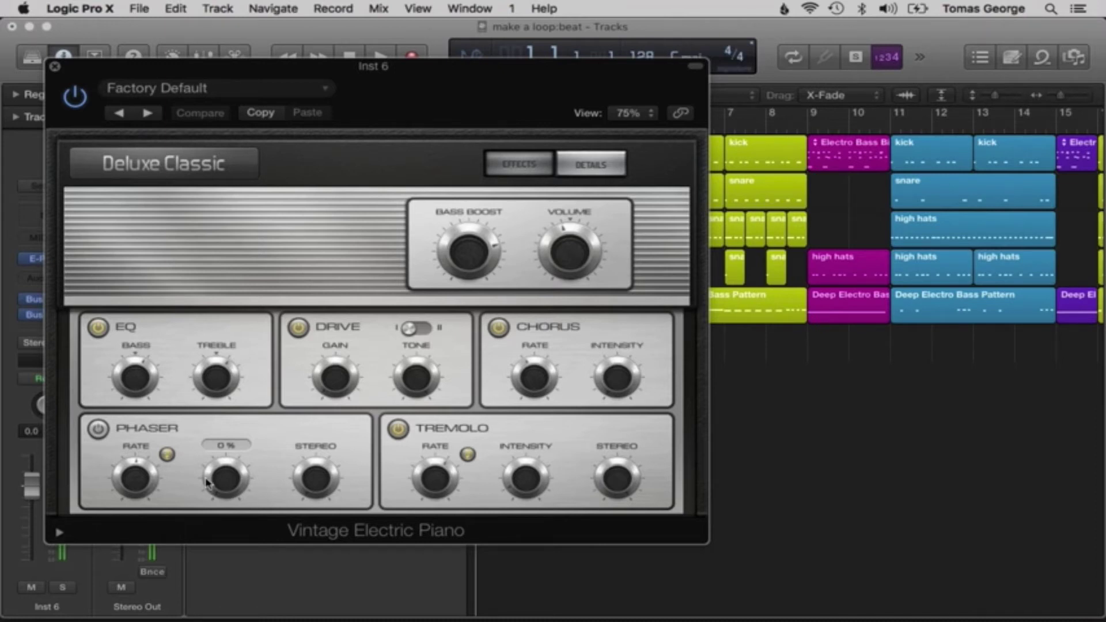
{"action": "left_click", "coordinate": [149, 113]}
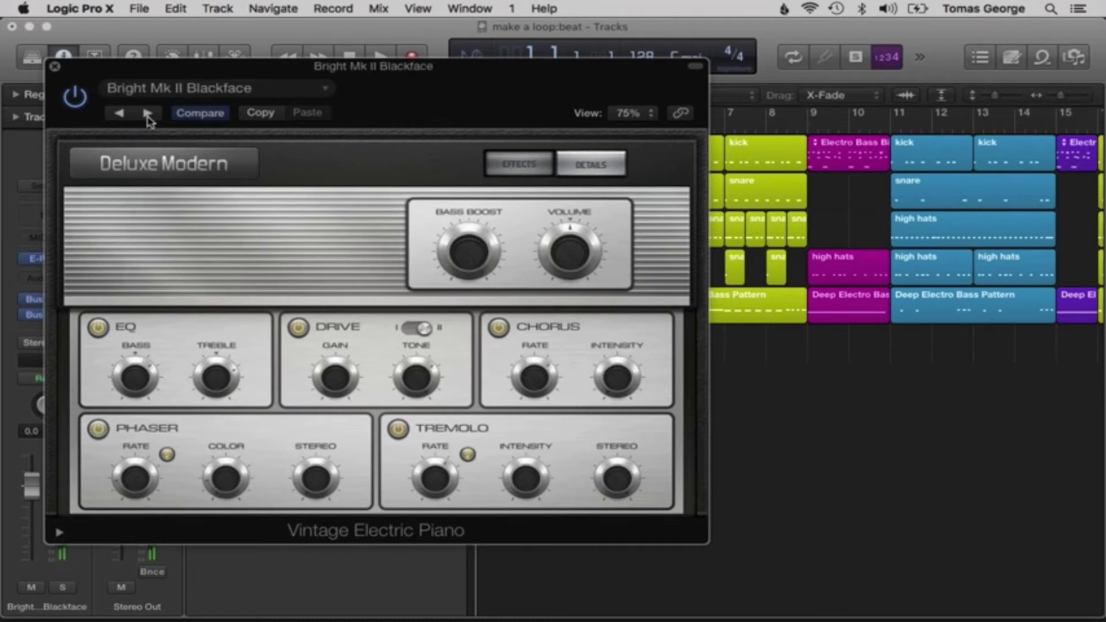
{"action": "left_click", "coordinate": [148, 113]}
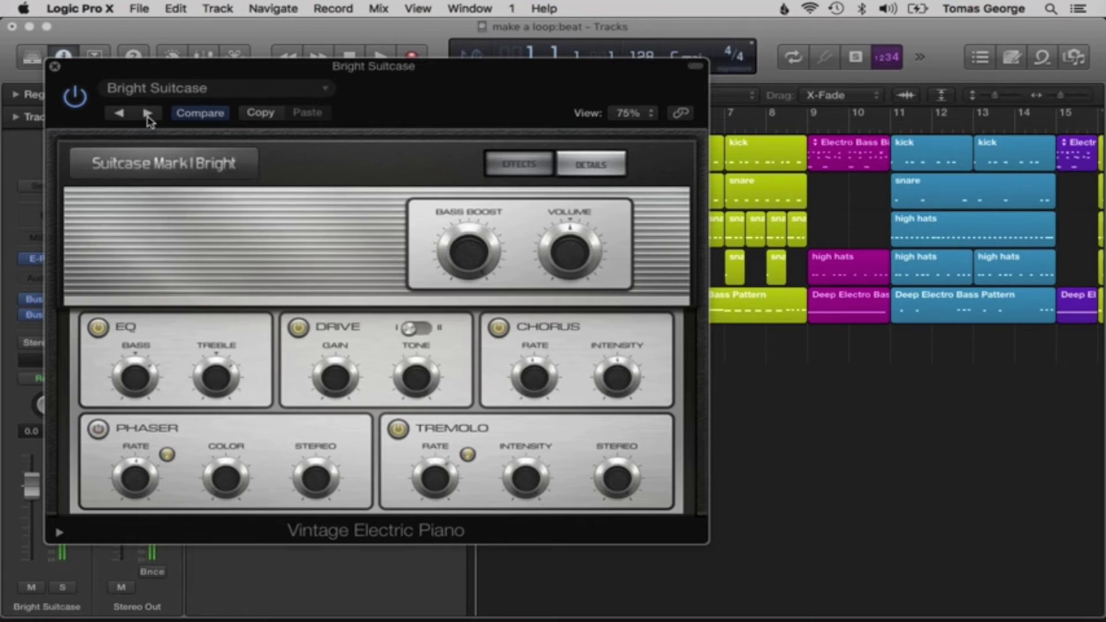
{"action": "left_click", "coordinate": [148, 113]}
{"action": "left_click", "coordinate": [148, 113]}
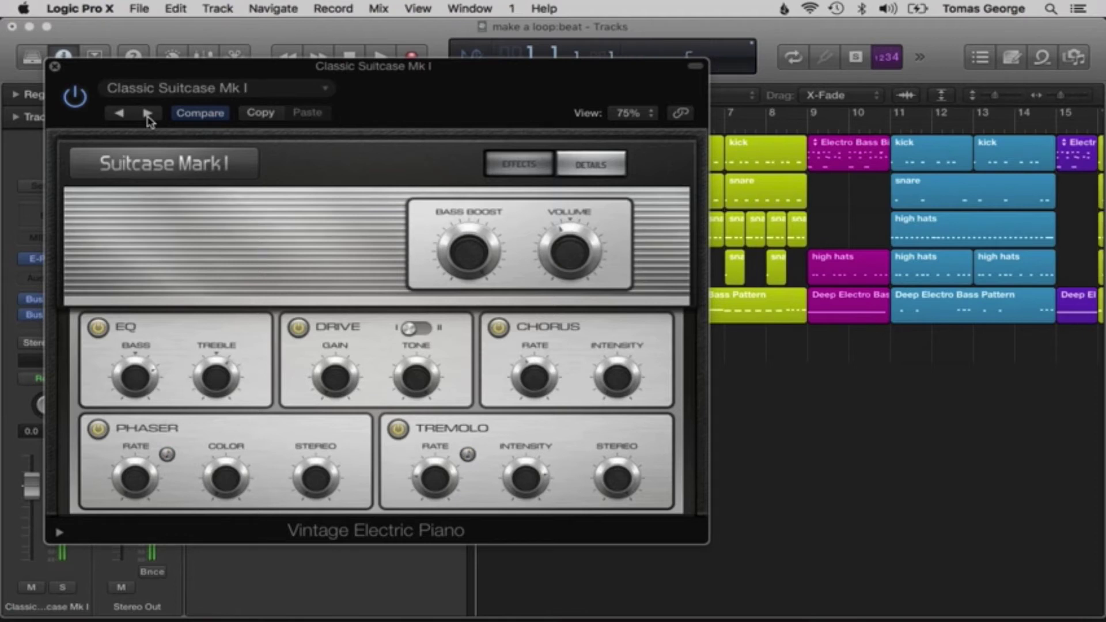
{"action": "left_click", "coordinate": [148, 113]}
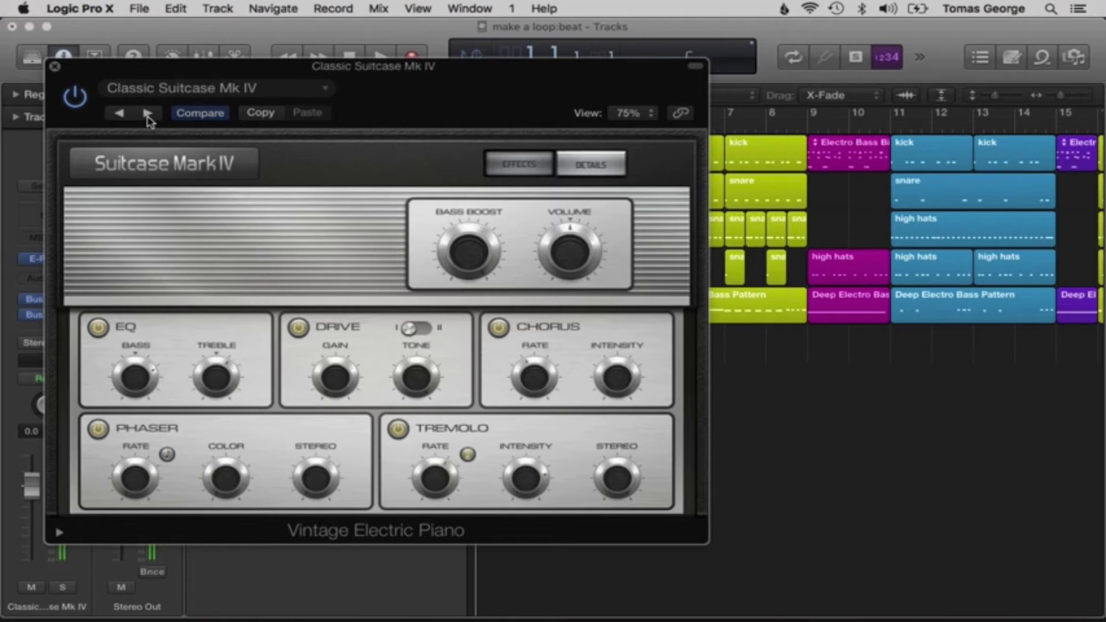
{"action": "left_click", "coordinate": [55, 67]}
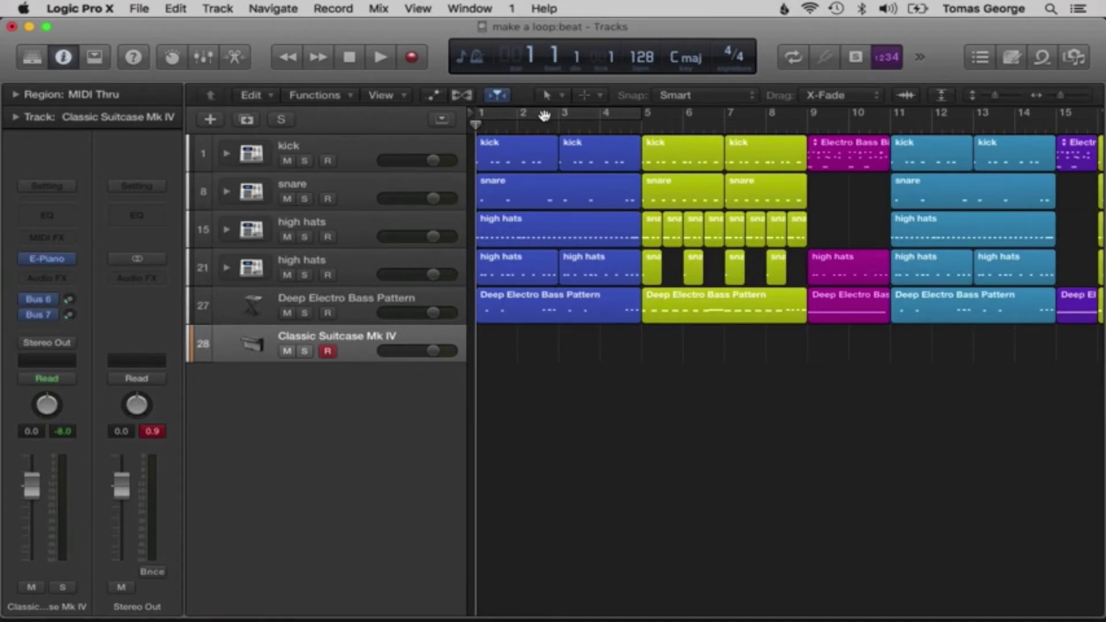
Step: Turn on the cycle range from bar 1 to bar 5 and play the loop to rehearse the electric piano part
{"action": "left_click", "coordinate": [544, 116]}
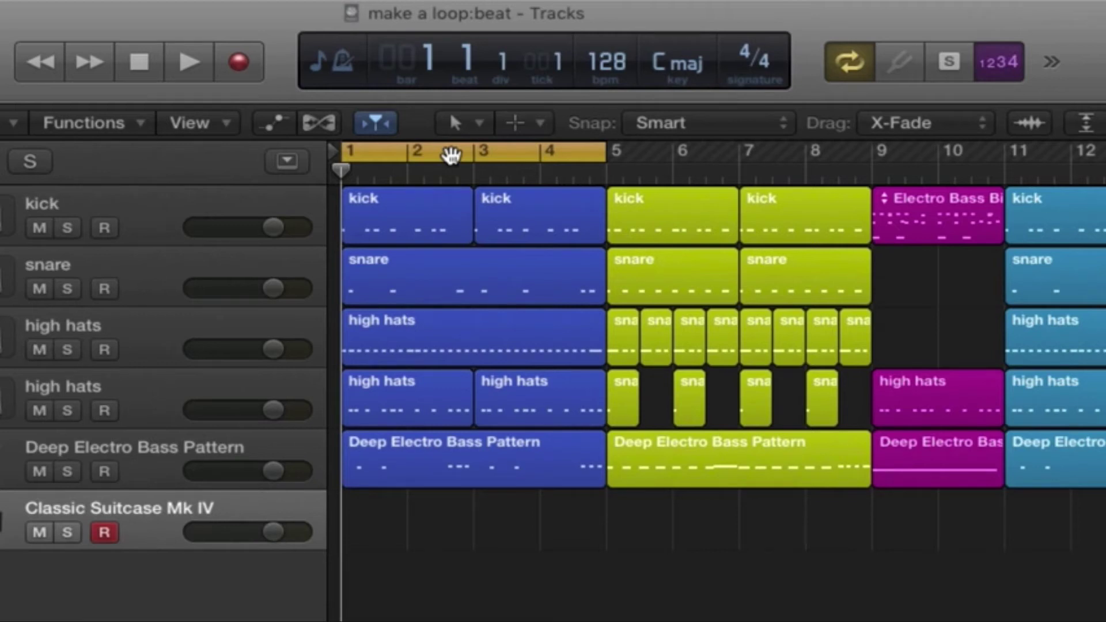
{"action": "key", "text": "space"}
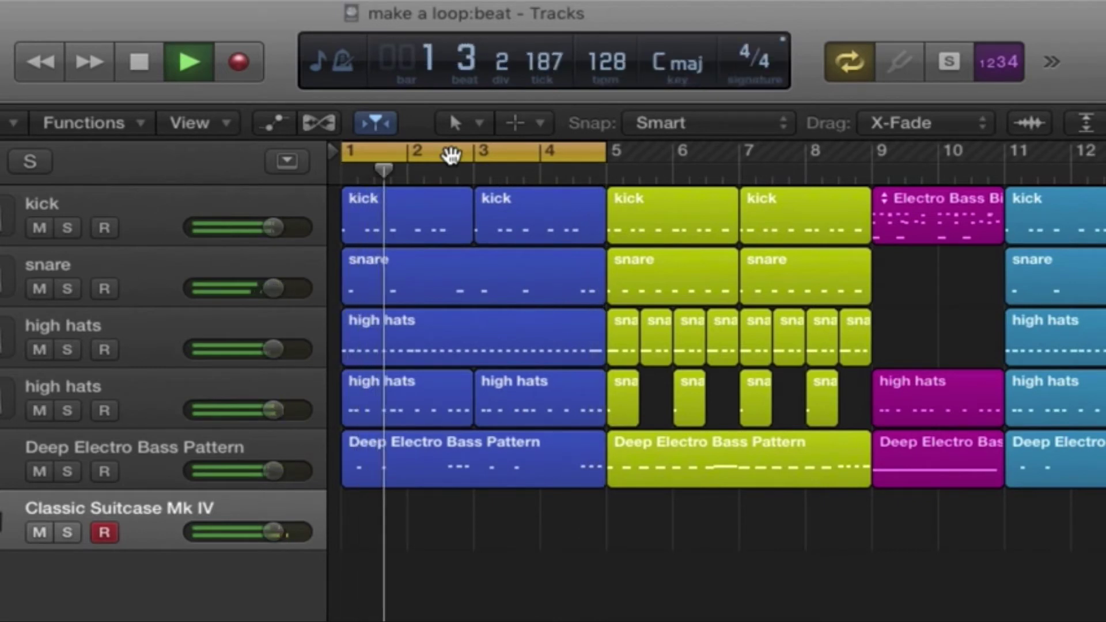
{"action": "key", "text": "space"}
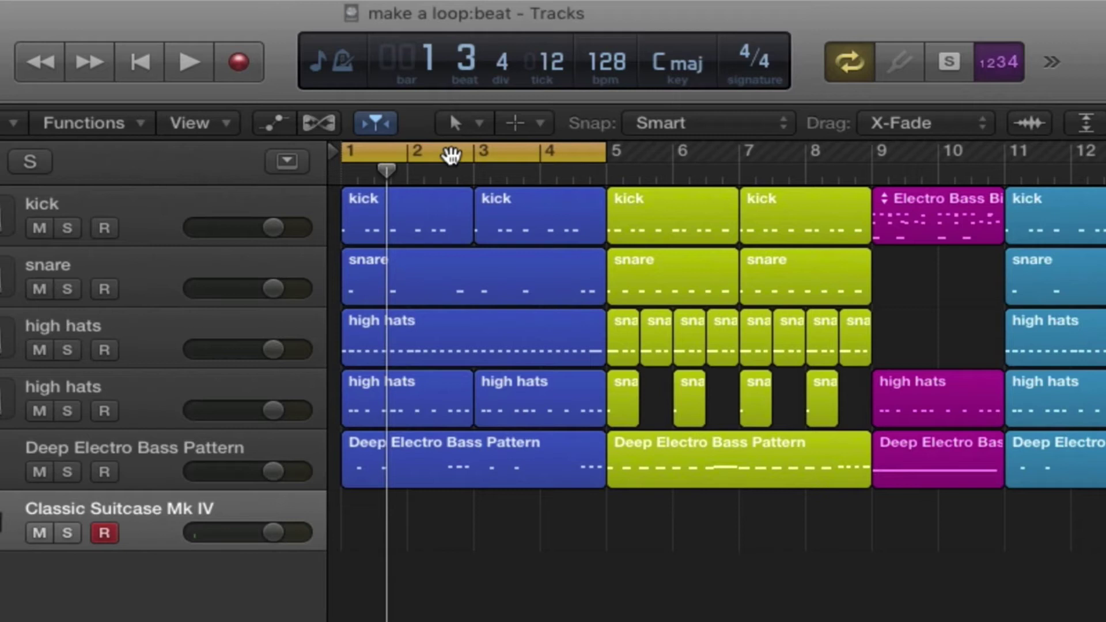
{"action": "key", "text": "r"}
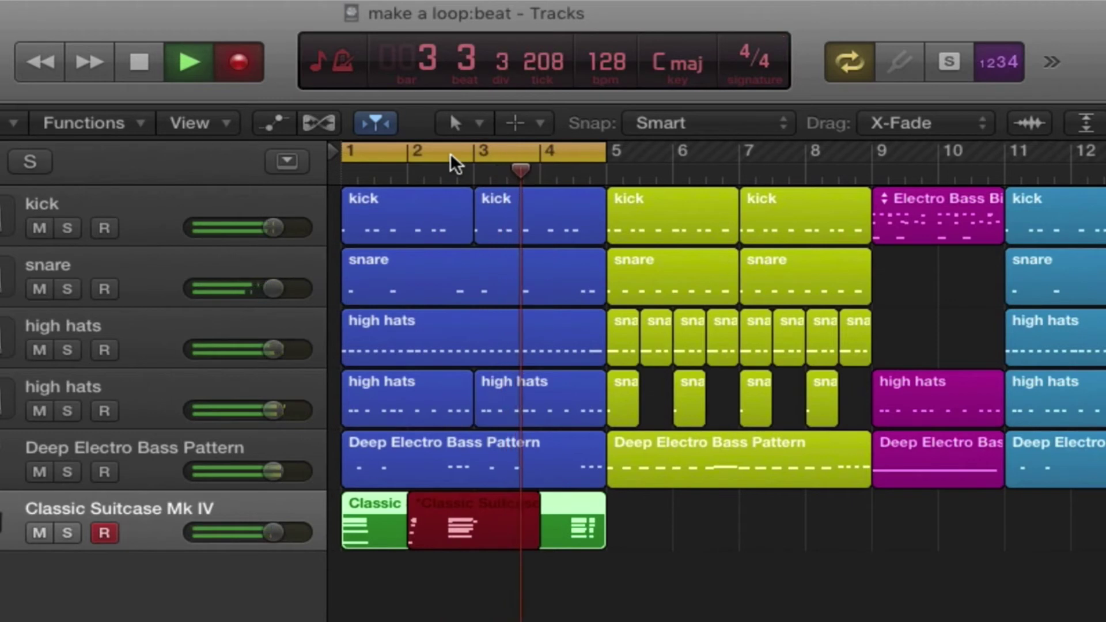
{"action": "key", "text": "space"}
{"action": "key", "text": "Delete"}
{"action": "key", "text": "Return"}
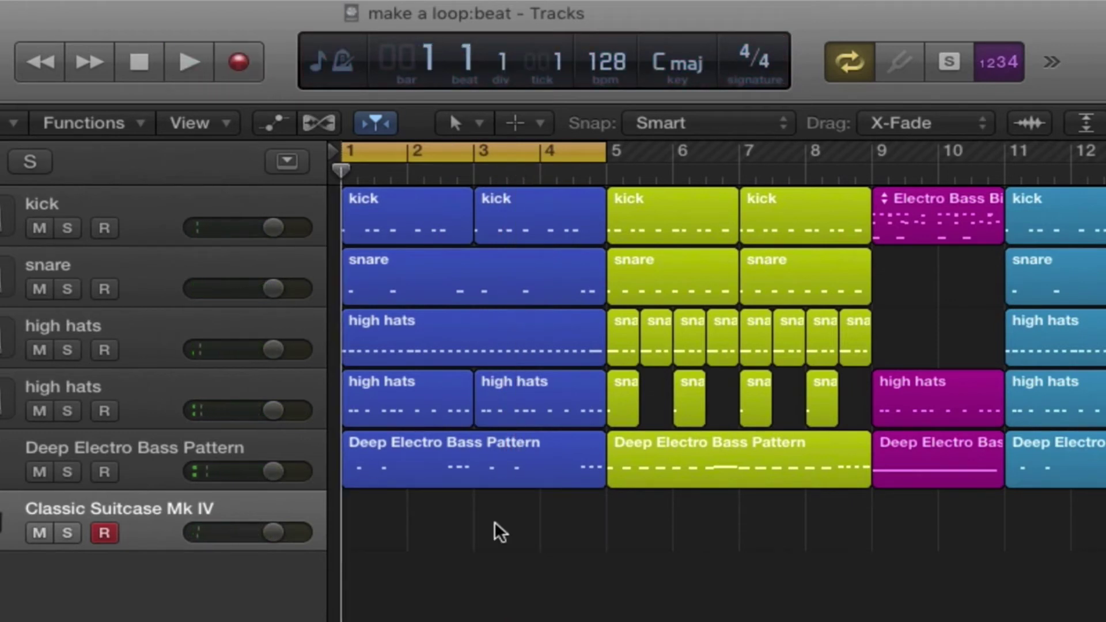
Step: Record the electric piano chords on the Classic Suitcase Mk IV track from bar 1 to bar 5
{"action": "key", "text": "r"}
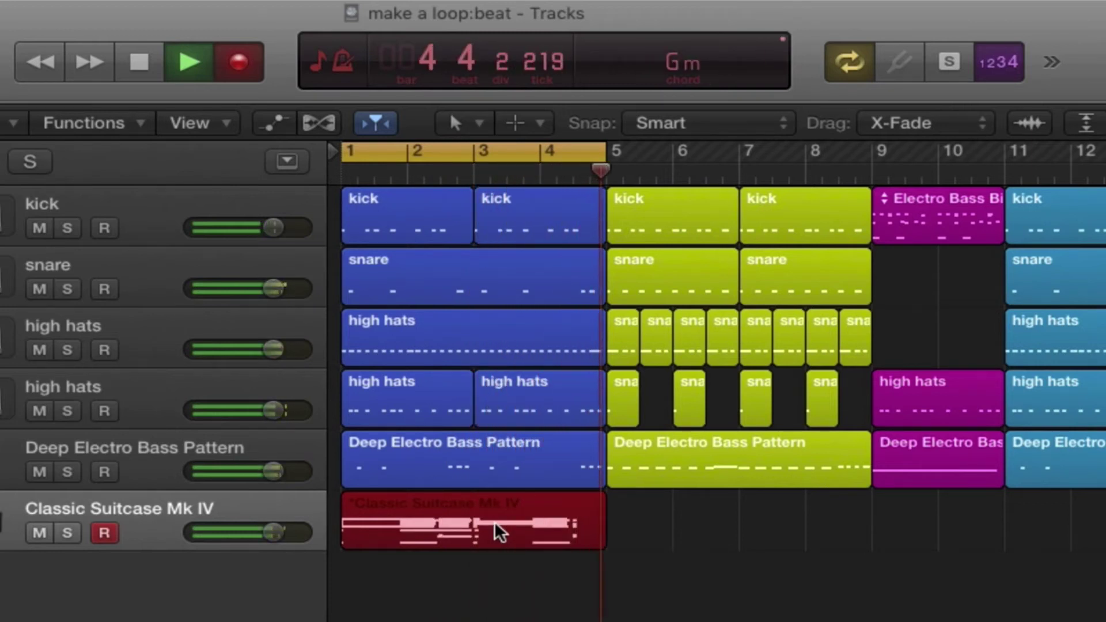
{"action": "key", "text": "space"}
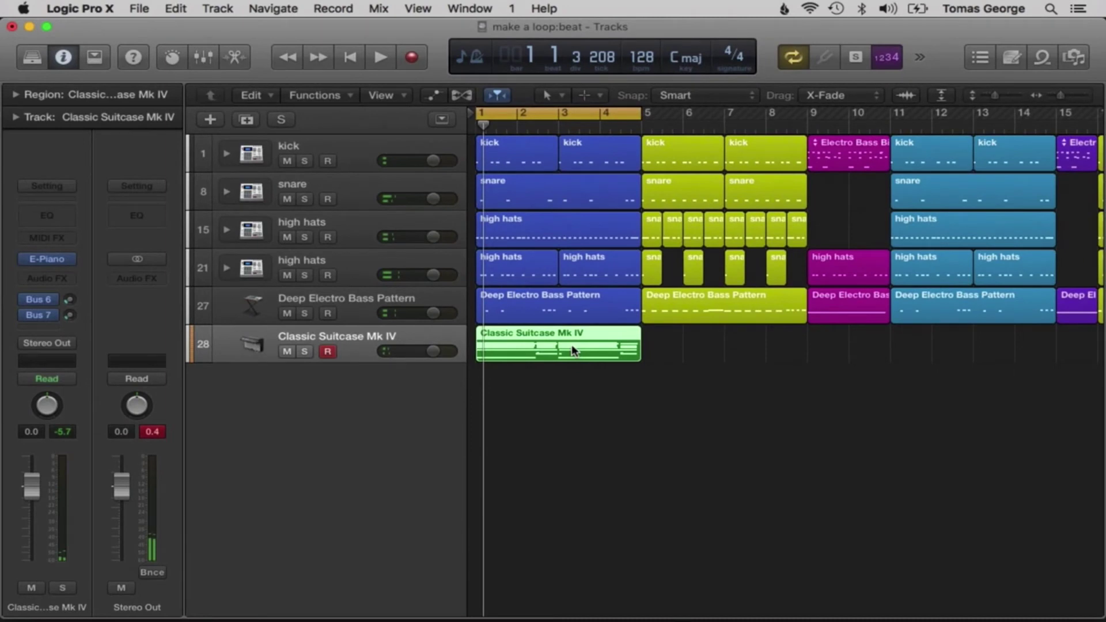
Step: Open the recorded Classic Suitcase Mk IV region in the Piano Roll and delete the short stray notes at bar 1 and around 2.3
{"action": "key", "text": "super+4"}
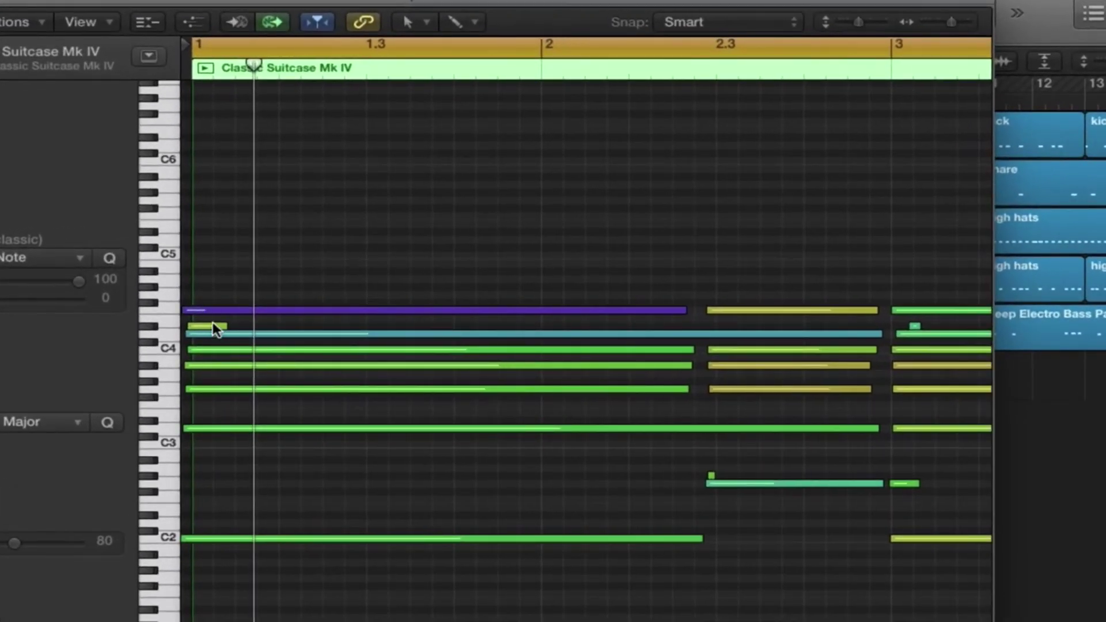
{"action": "left_click", "coordinate": [217, 327]}
{"action": "key", "text": "Delete"}
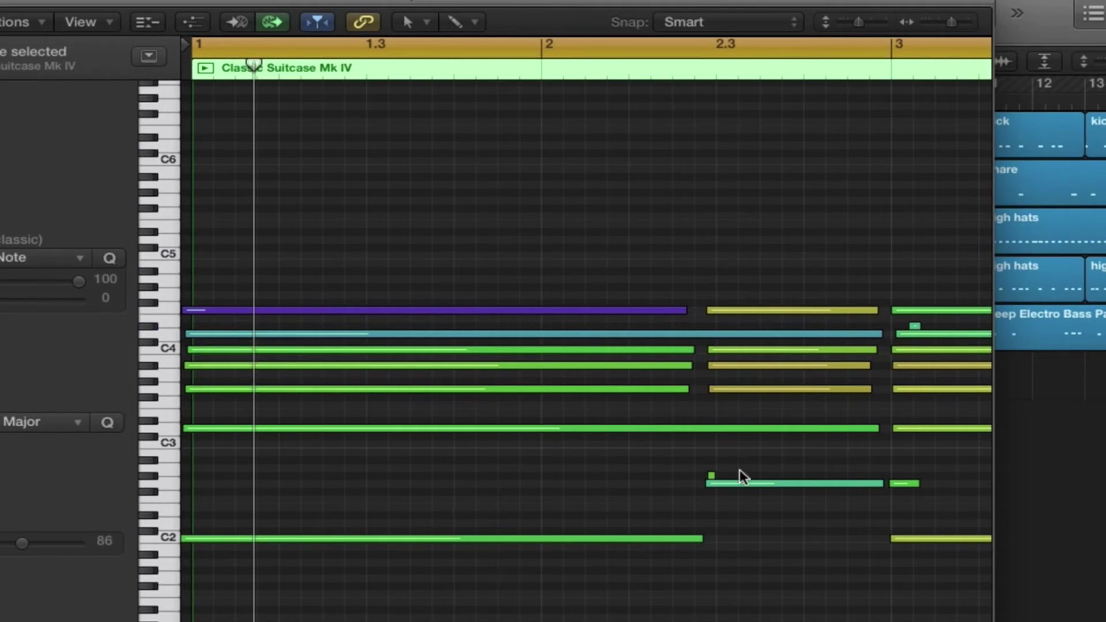
{"action": "left_click_drag", "start_coordinate": [740, 469], "coordinate": [667, 481]}
{"action": "scroll", "coordinate": [667, 480], "scroll_direction": "right", "scroll_amount": 3}
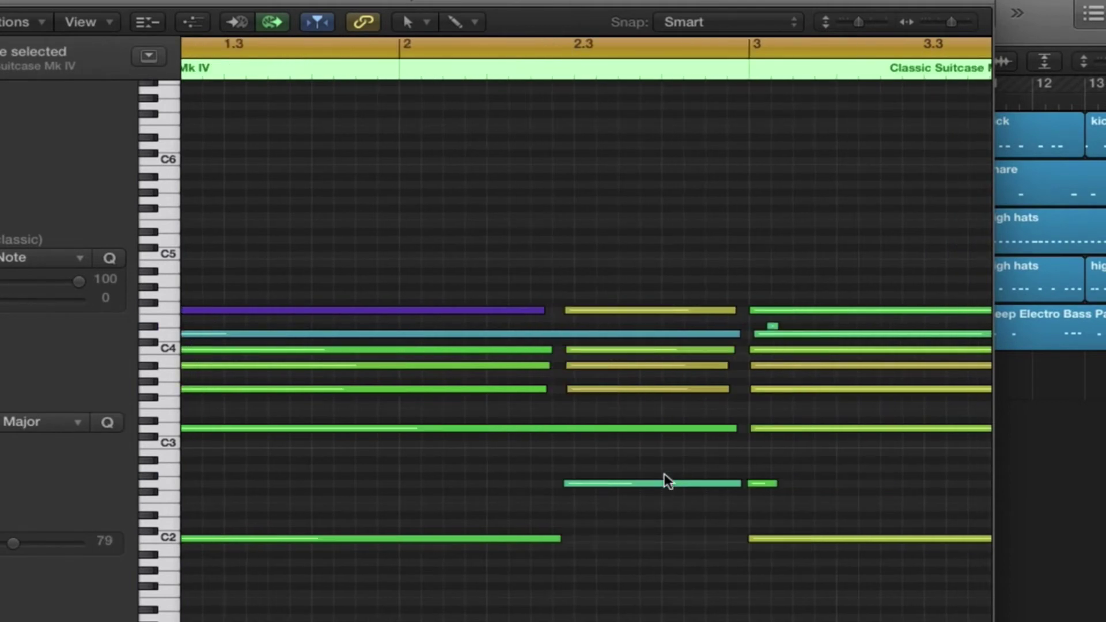
Step: Delete the remaining short stray notes just after bar 3 and around 4.3 in the electric piano region
{"action": "key", "text": "Delete"}
{"action": "left_click", "coordinate": [775, 333]}
{"action": "scroll", "coordinate": [776, 333], "scroll_direction": "right", "scroll_amount": 10}
{"action": "scroll", "coordinate": [775, 332], "scroll_direction": "right", "scroll_amount": 2}
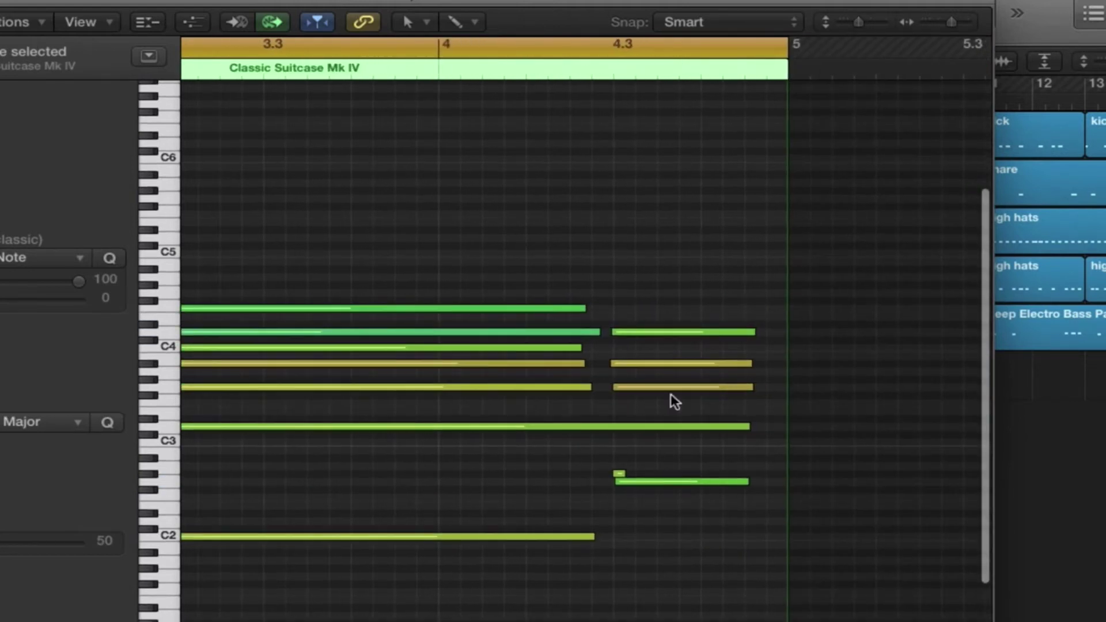
{"action": "left_click", "coordinate": [620, 474]}
{"action": "key", "text": "Delete"}
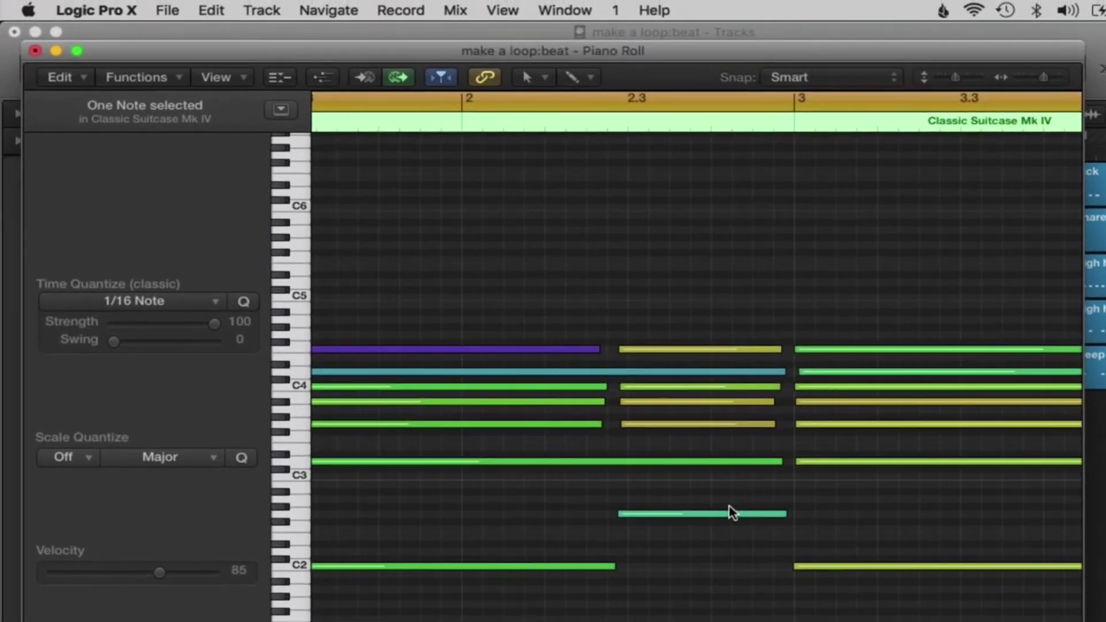
Step: Quantize all notes of the electric piano region to 1/16 Note and close the Piano Roll
{"action": "key", "text": "super+a"}
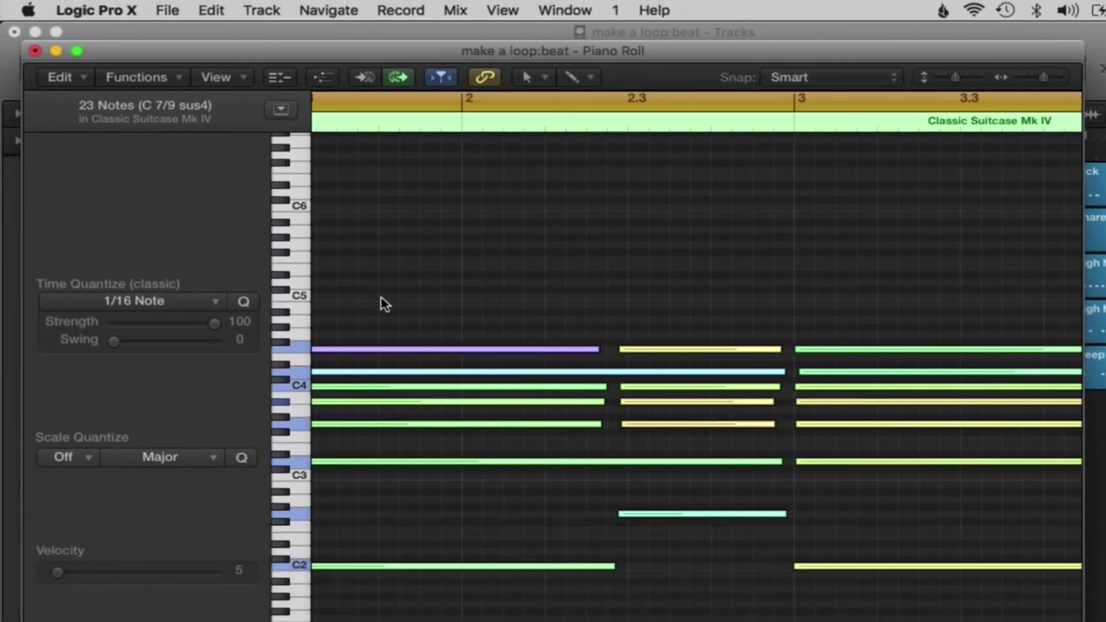
{"action": "left_click", "coordinate": [385, 305]}
{"action": "key", "text": "super+a"}
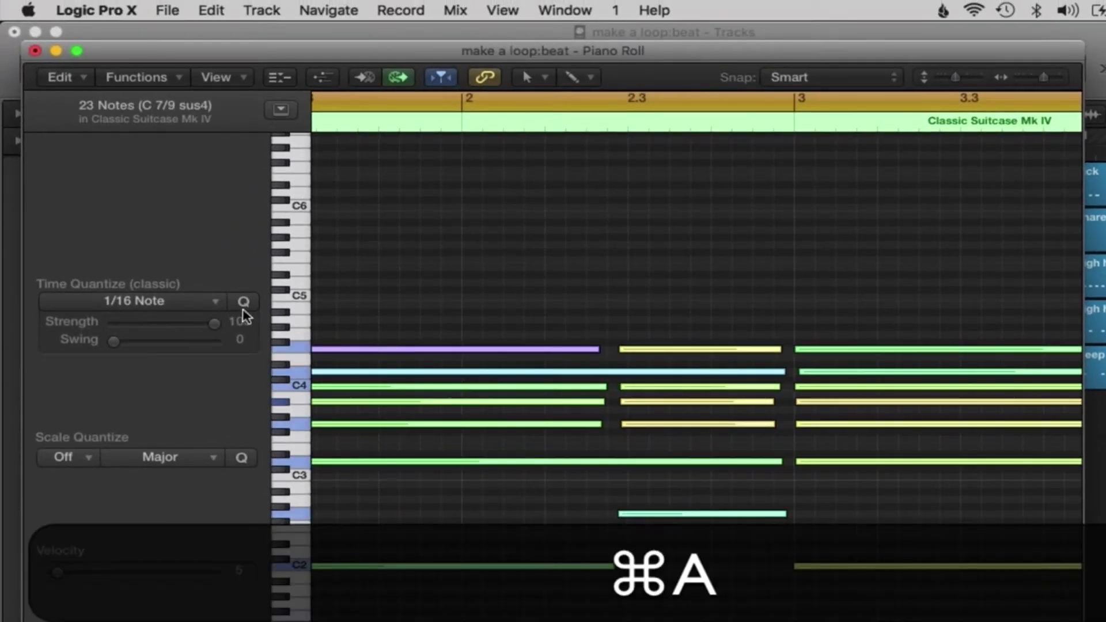
{"action": "left_click", "coordinate": [214, 306]}
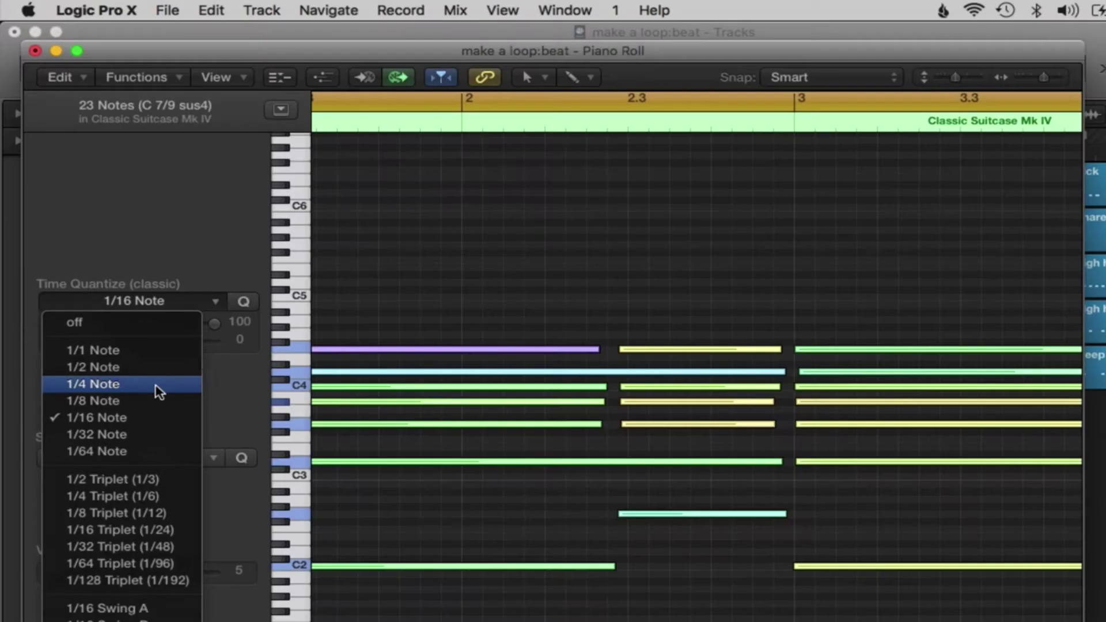
{"action": "left_click", "coordinate": [159, 384]}
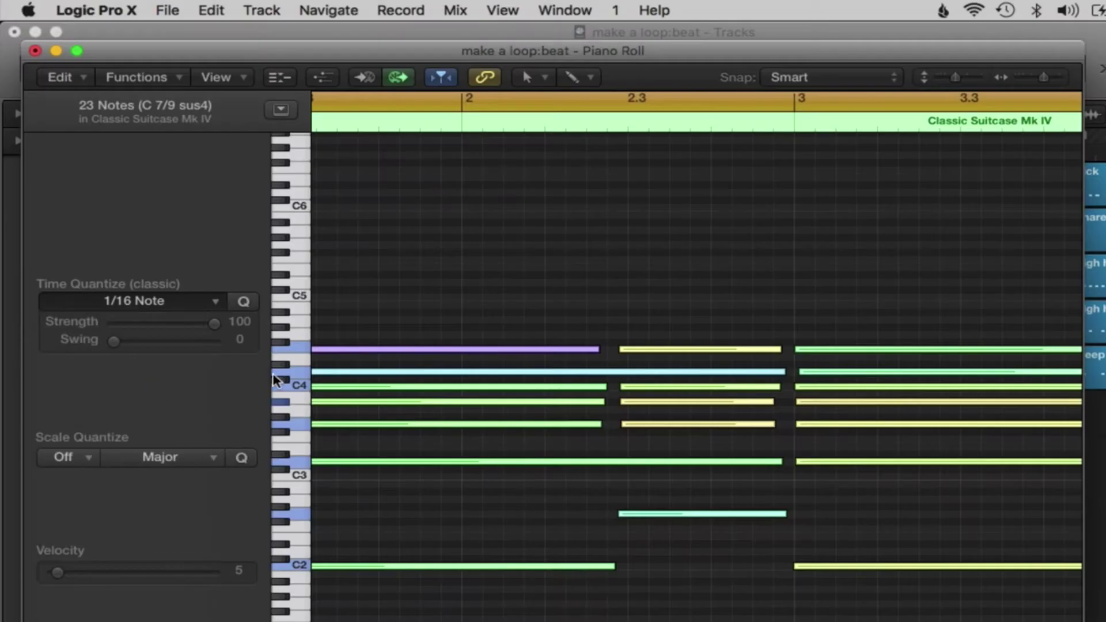
{"action": "left_click", "coordinate": [534, 287]}
{"action": "left_click", "coordinate": [35, 51]}
Step: Turn off the cycle range and play back the arrangement with the new electric piano part
{"action": "left_click", "coordinate": [739, 480]}
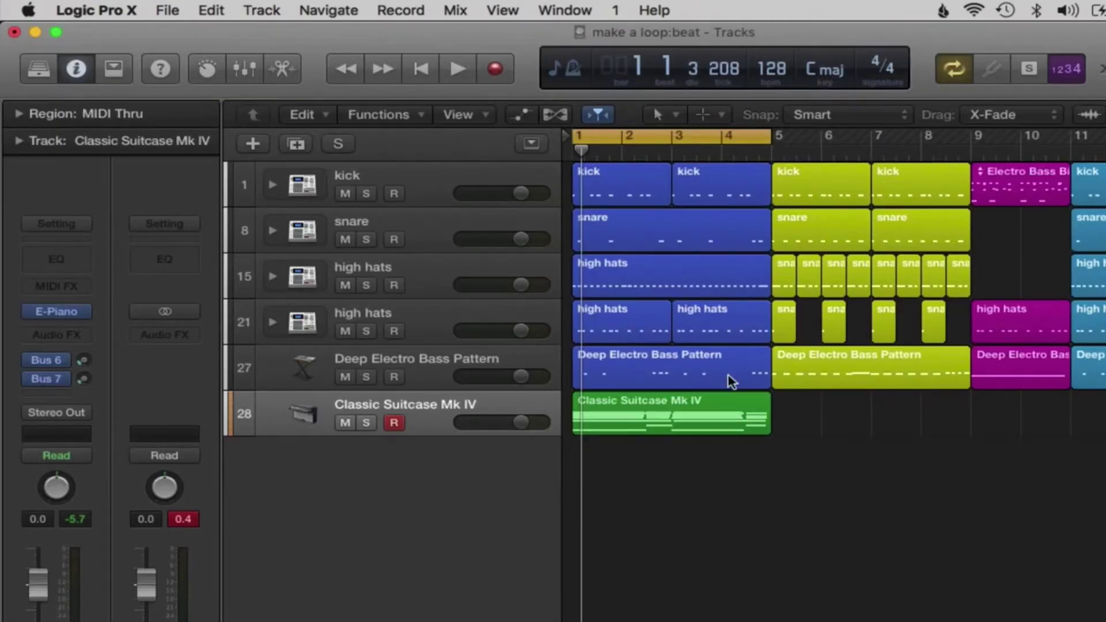
{"action": "left_click", "coordinate": [683, 139]}
{"action": "key", "text": "space"}
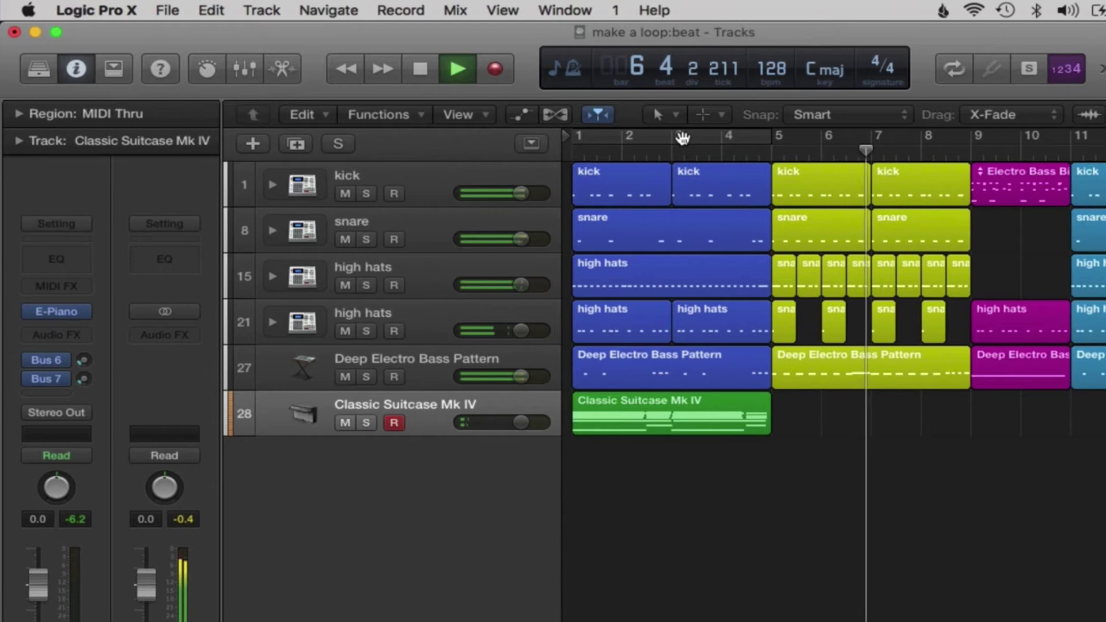
{"action": "key", "text": "space"}
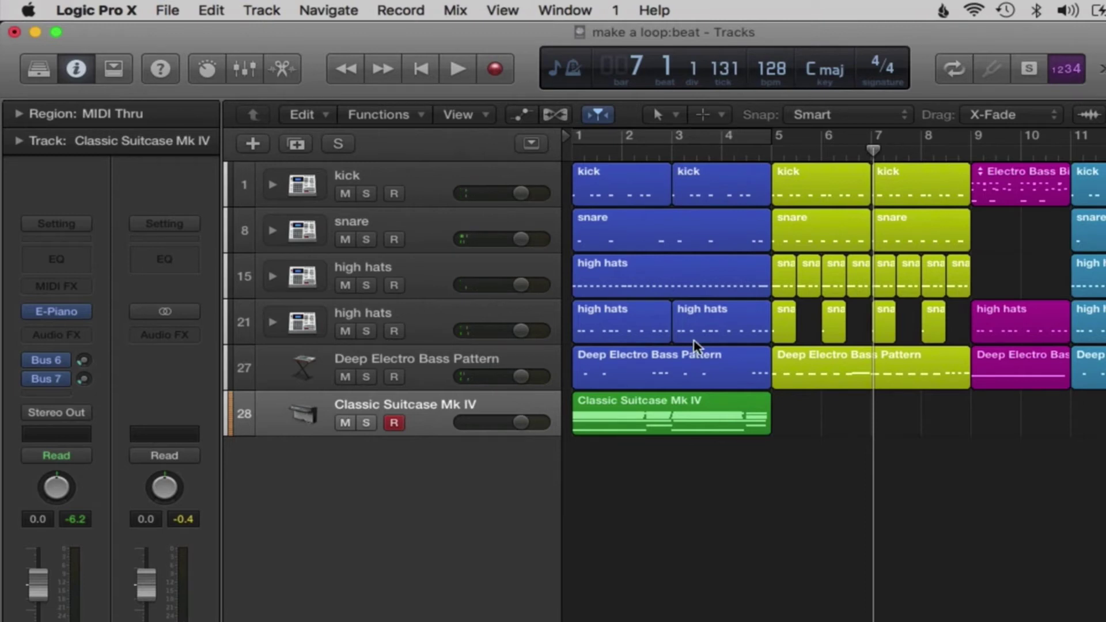
Step: Copy the Classic Suitcase Mk IV region to bar 5, directly after the original
{"action": "left_click", "coordinate": [623, 427]}
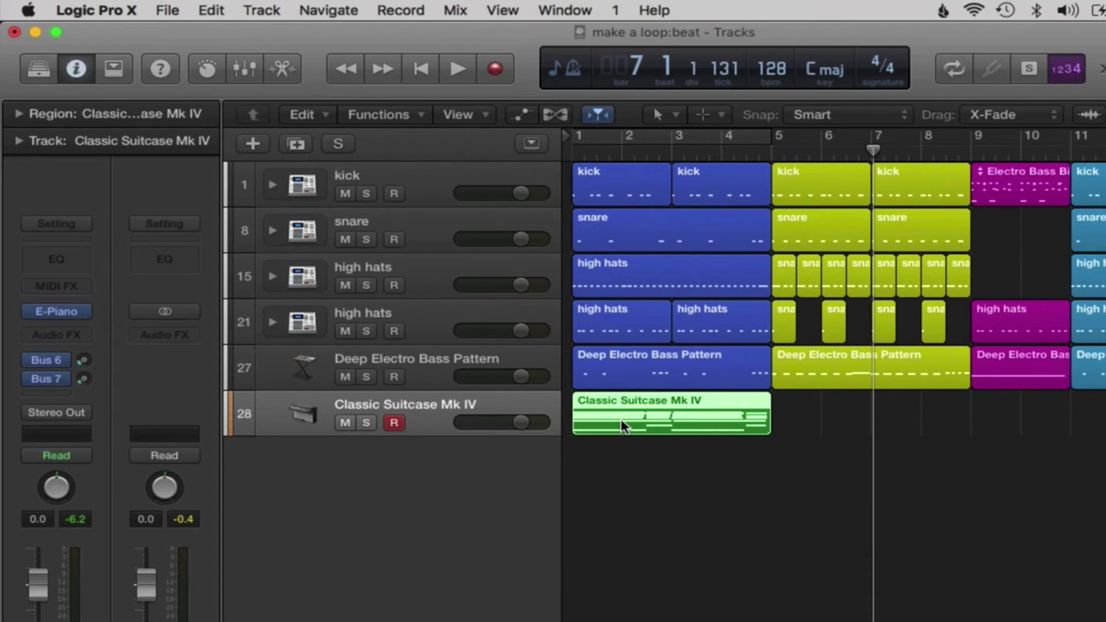
{"action": "left_click_drag", "start_coordinate": [622, 426], "coordinate": [821, 432]}
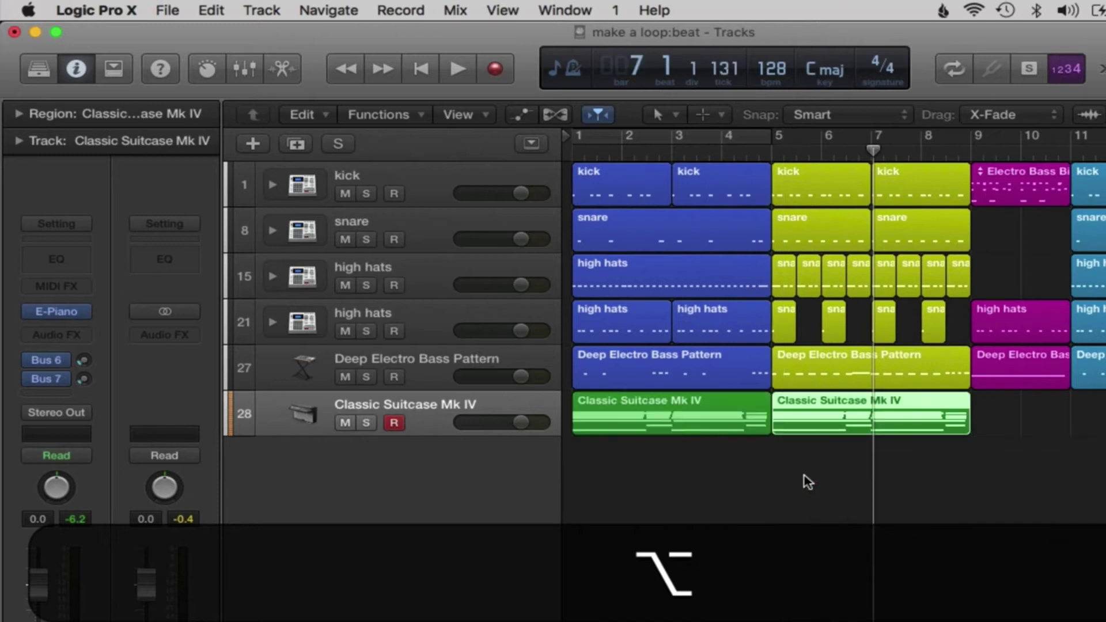
Step: Move the playhead to bar 9 and record a sustained electric piano chord over bars 9 and 10
{"action": "left_click", "coordinate": [945, 148]}
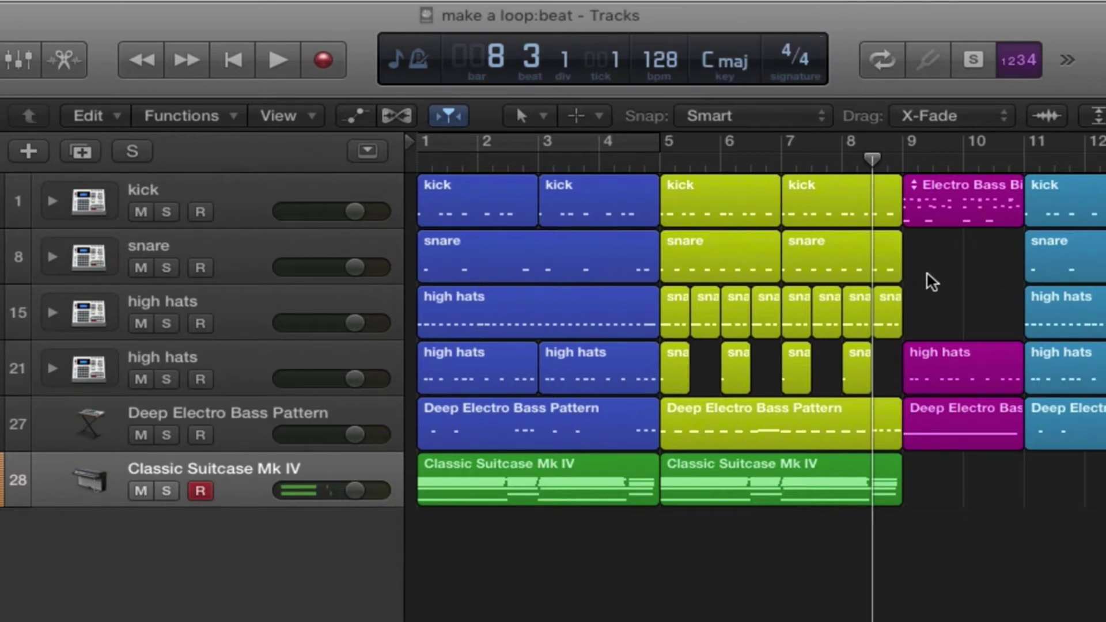
{"action": "left_click", "coordinate": [920, 162]}
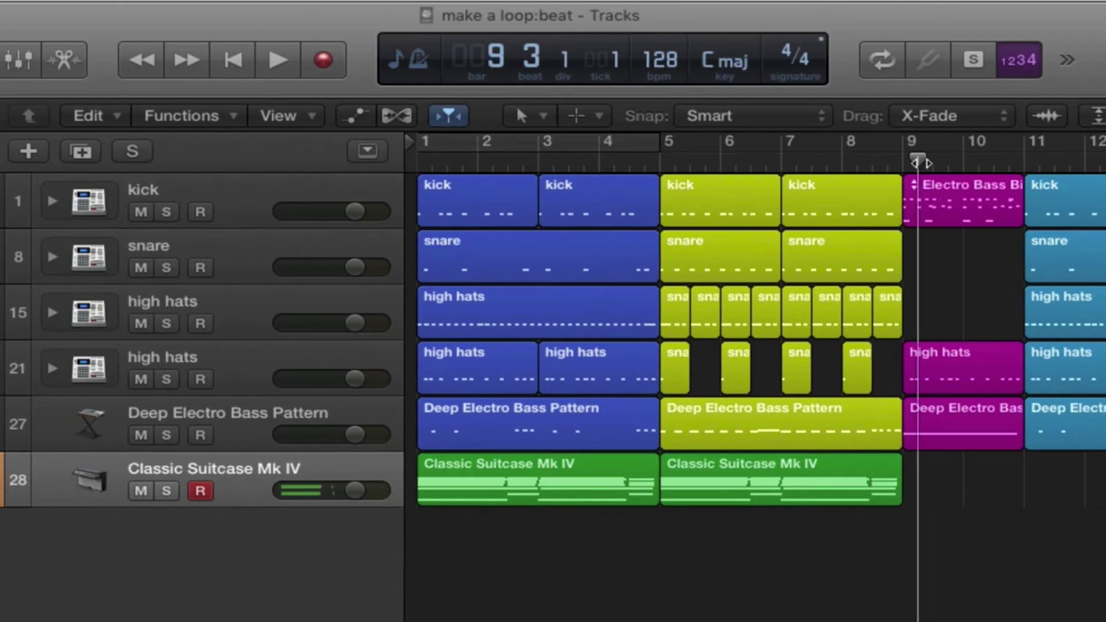
{"action": "left_click_drag", "start_coordinate": [920, 163], "coordinate": [903, 162]}
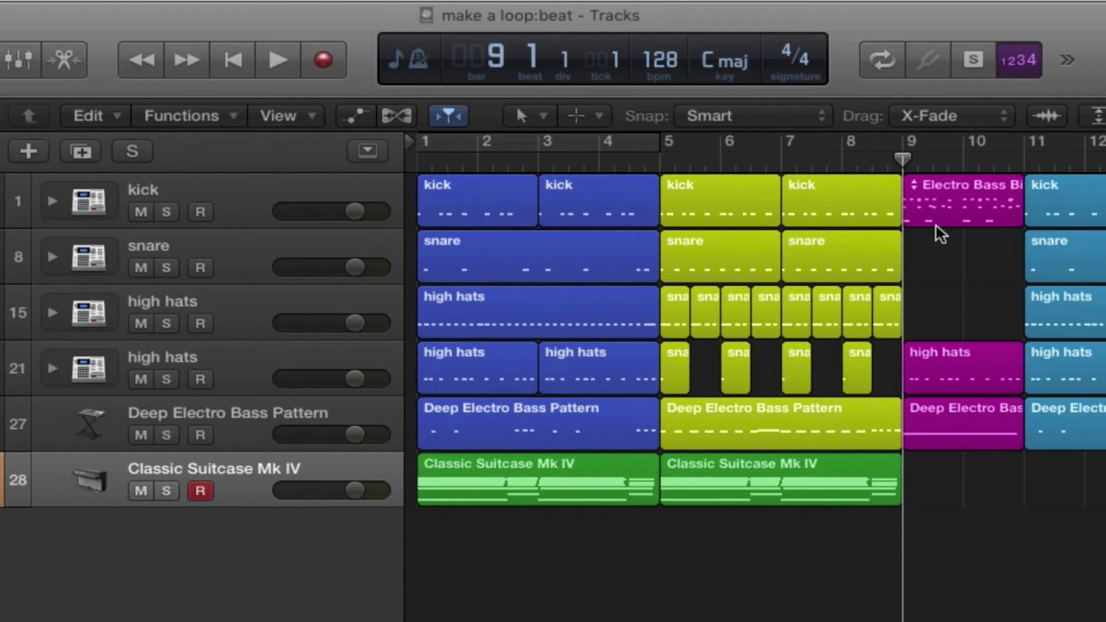
{"action": "key", "text": "space"}
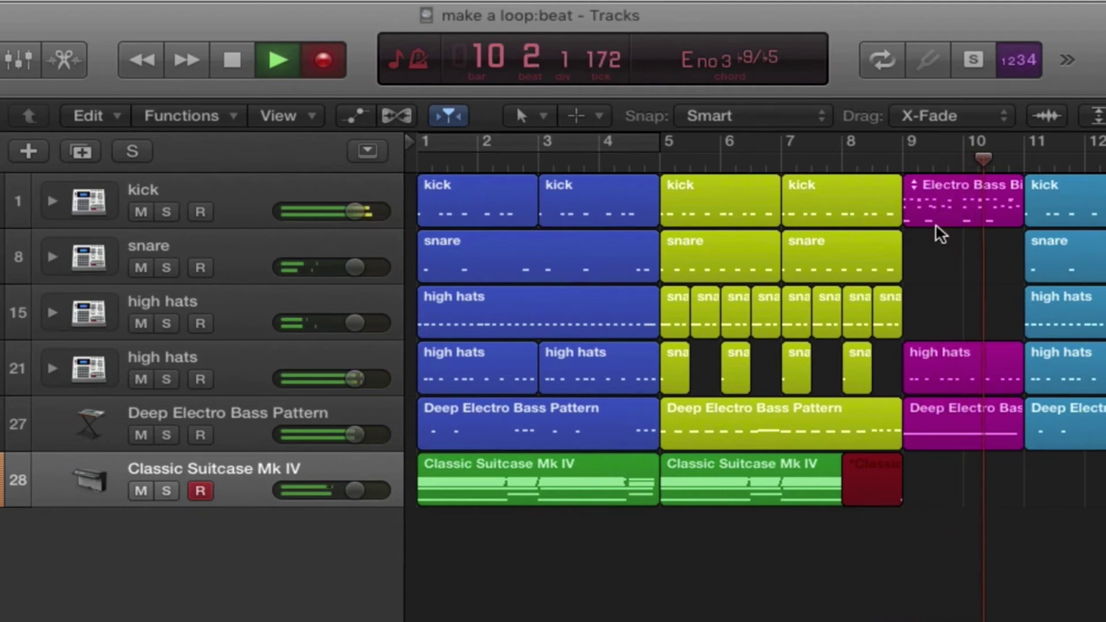
{"action": "key", "text": "space"}
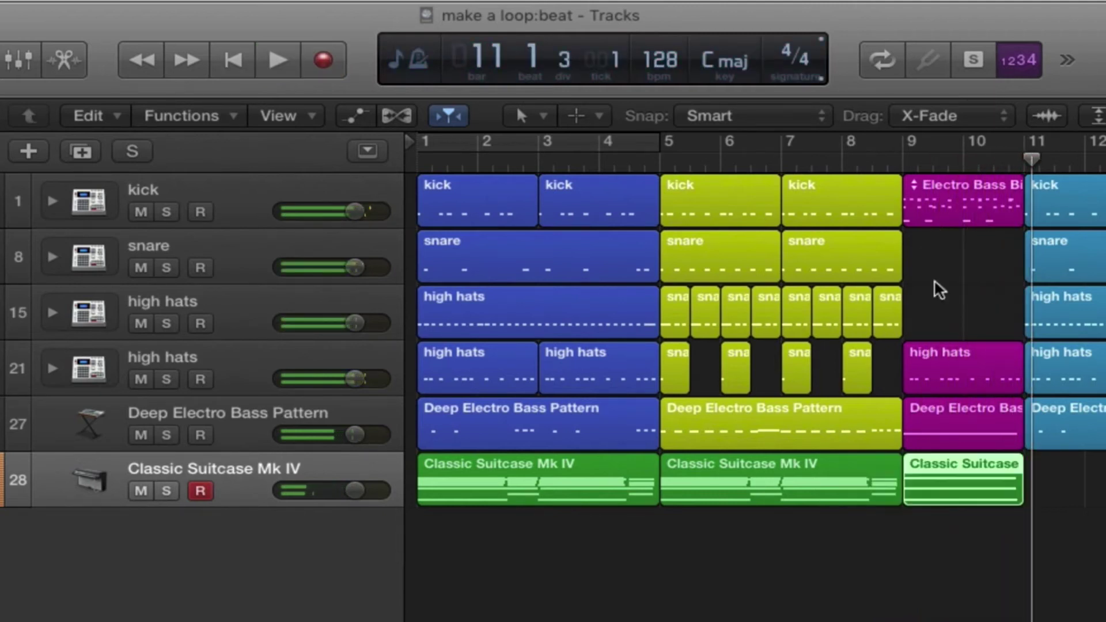
Step: Open the bar 9 electric piano region in the Piano Roll and quantize all its notes to 1/16 Note
{"action": "key", "text": "super+4"}
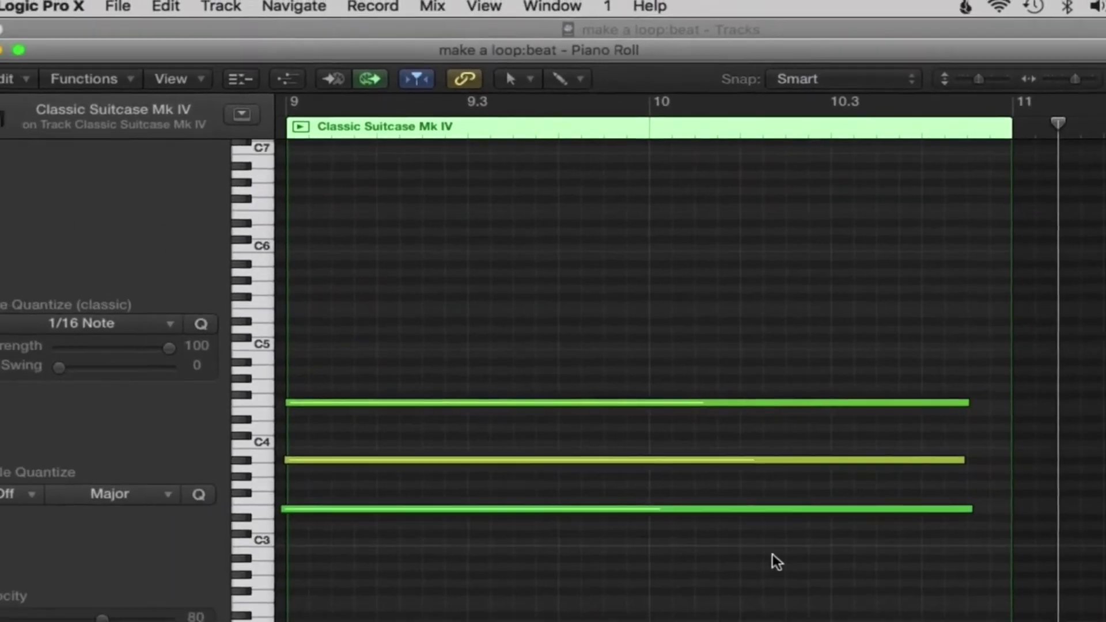
{"action": "key", "text": "super+a"}
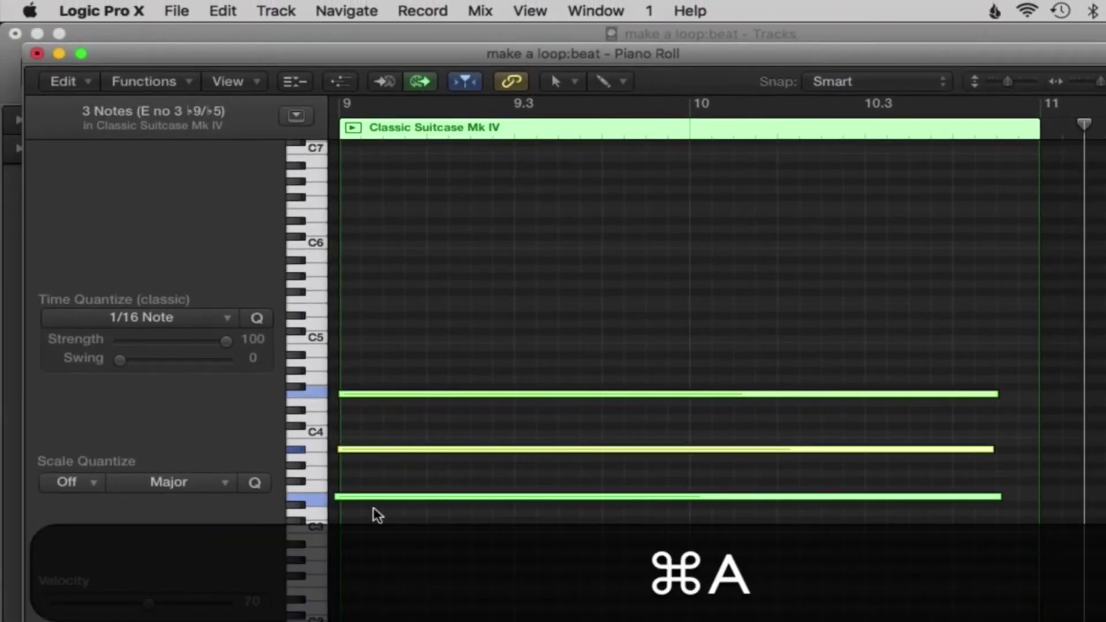
{"action": "left_click", "coordinate": [256, 318]}
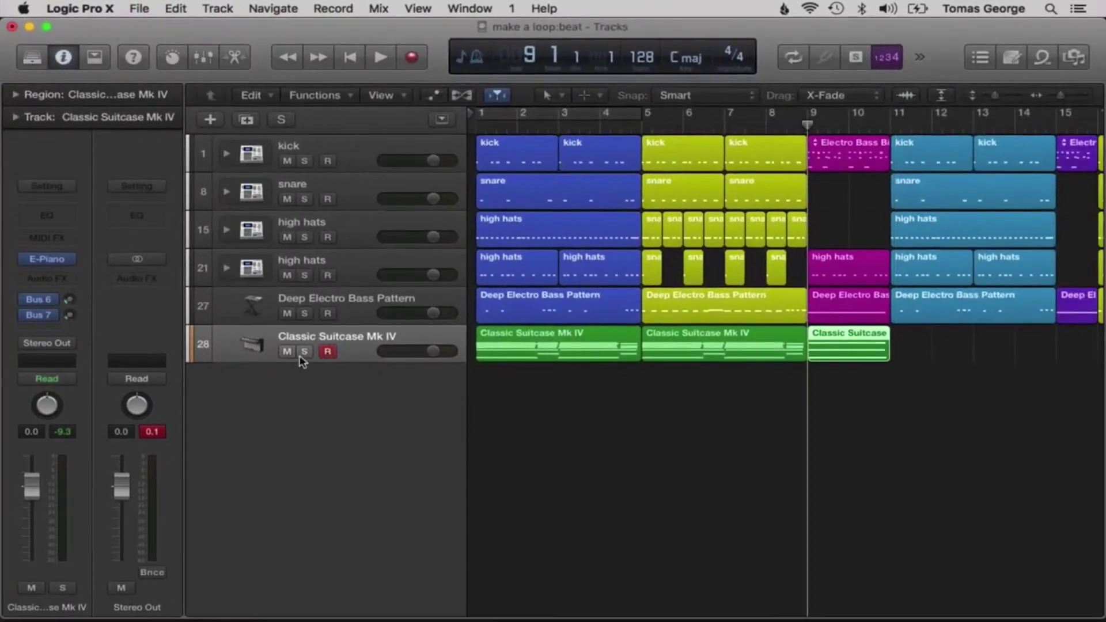
Step: Play back the newly recorded electric piano chord from bar 9 through bar 10
{"action": "left_click", "coordinate": [310, 361]}
{"action": "key", "text": "space"}
{"action": "left_click", "coordinate": [304, 353]}
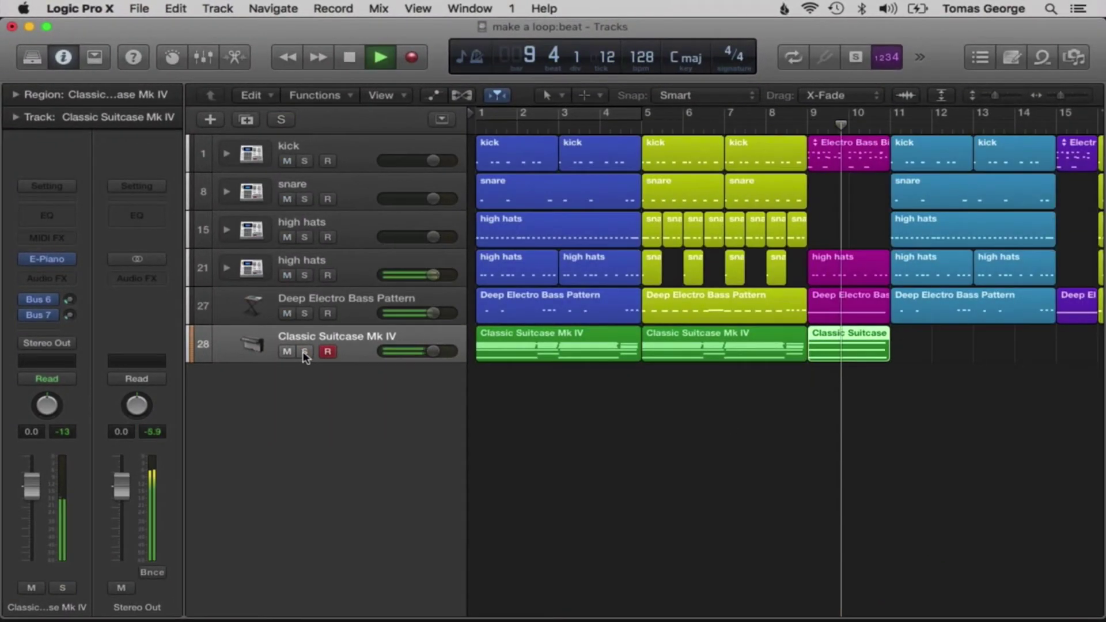
{"action": "left_click", "coordinate": [731, 425]}
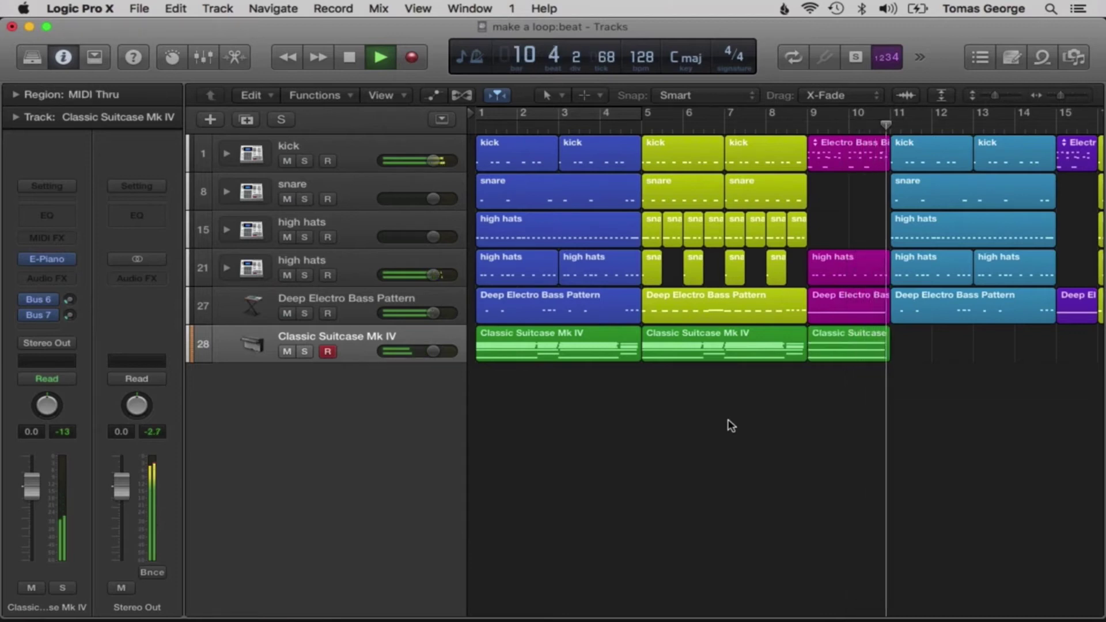
{"action": "key", "text": "space"}
Step: Copy the bar 1 and bar 5 Classic Suitcase Mk IV regions to bar 11, and move the second copy to start at bar 16
{"action": "left_click_drag", "start_coordinate": [716, 401], "coordinate": [988, 347]}
{"action": "scroll", "coordinate": [989, 352], "scroll_direction": "right", "scroll_amount": 3}
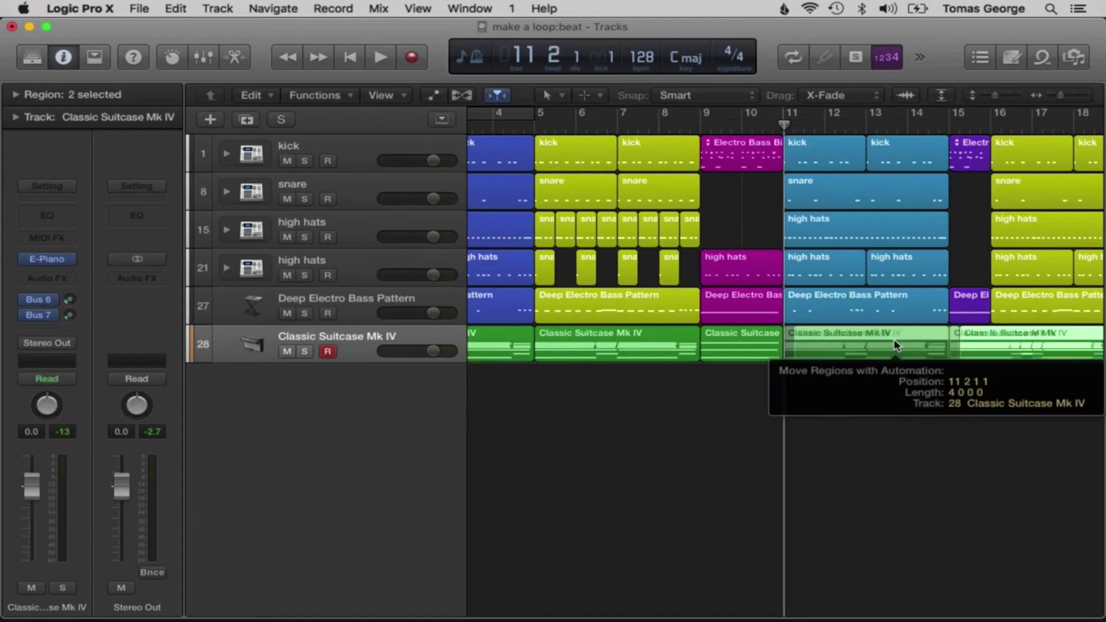
{"action": "left_click_drag", "start_coordinate": [893, 345], "coordinate": [893, 344]}
{"action": "scroll", "coordinate": [952, 430], "scroll_direction": "right", "scroll_amount": 5}
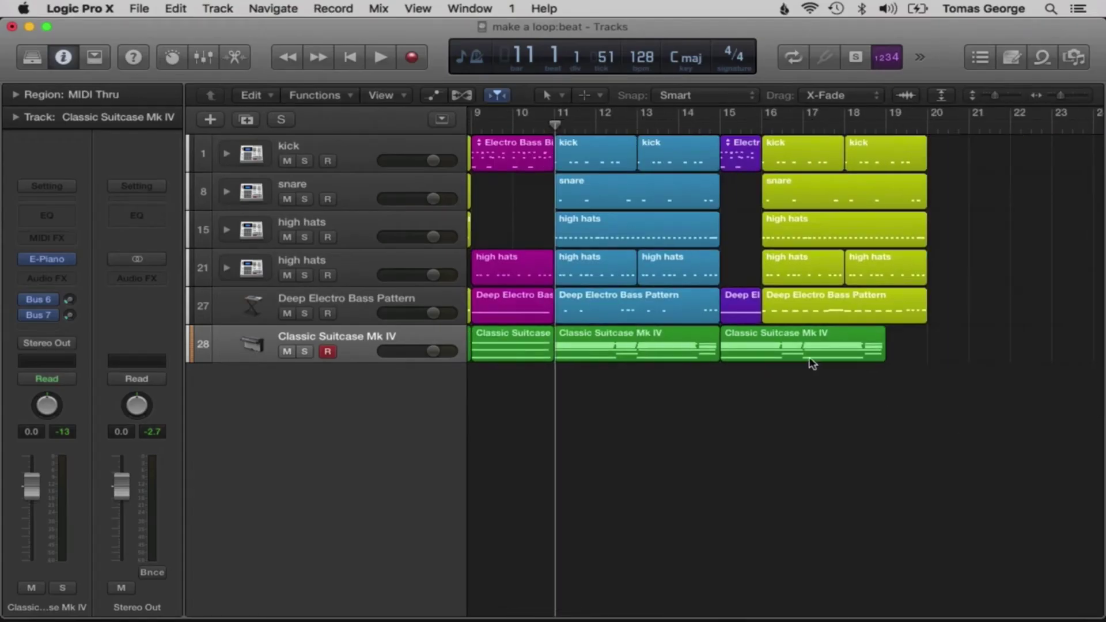
{"action": "left_click_drag", "start_coordinate": [807, 355], "coordinate": [857, 354]}
Step: Copy the bar 9 Classic Suitcase Mk IV region to bar 15, filling the one-bar gap before bar 16
{"action": "scroll", "coordinate": [767, 385], "scroll_direction": "left", "scroll_amount": 4}
{"action": "scroll", "coordinate": [763, 379], "scroll_direction": "left", "scroll_amount": 1}
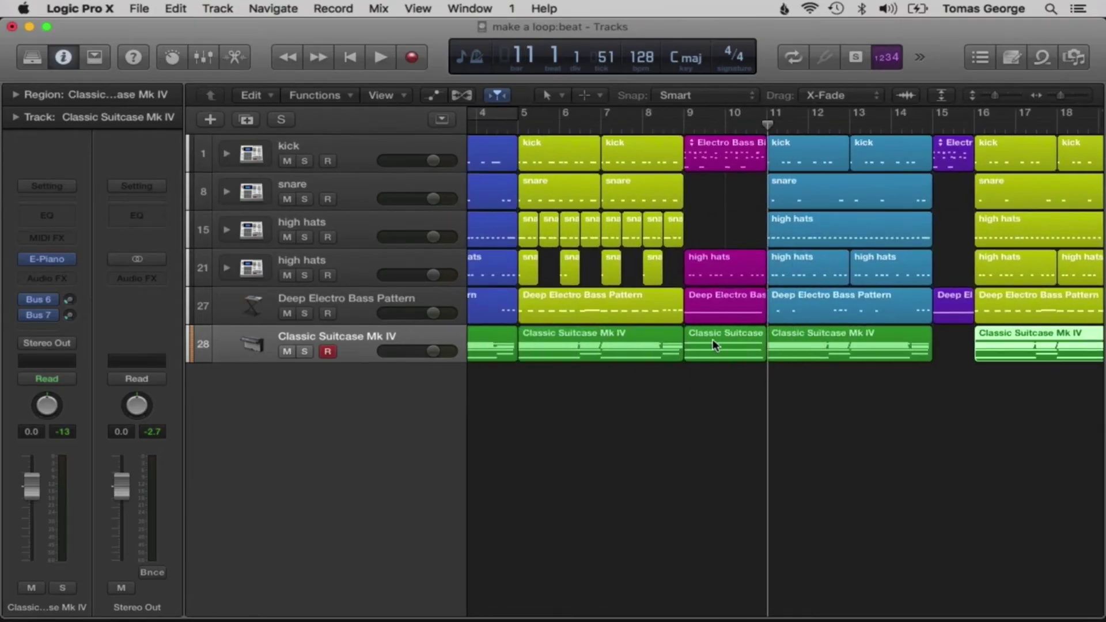
{"action": "left_click_drag", "start_coordinate": [715, 345], "coordinate": [975, 362]}
{"action": "left_click", "coordinate": [970, 392]}
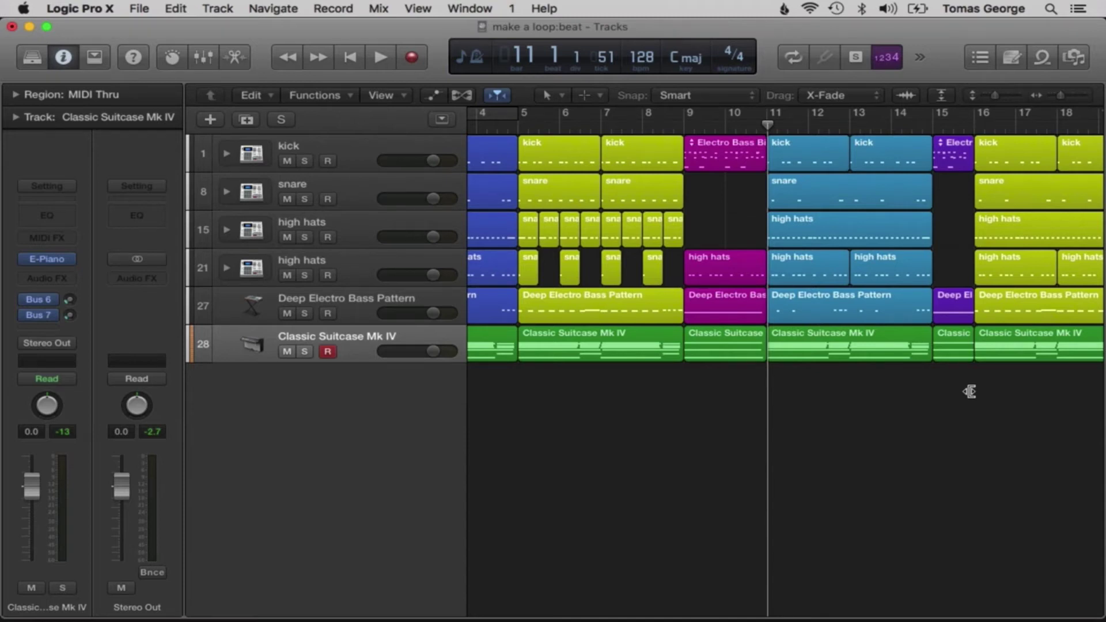
Step: Play the arrangement from bar 1 to about bar 12 and look over the electric piano part to the end
{"action": "key", "text": "Return"}
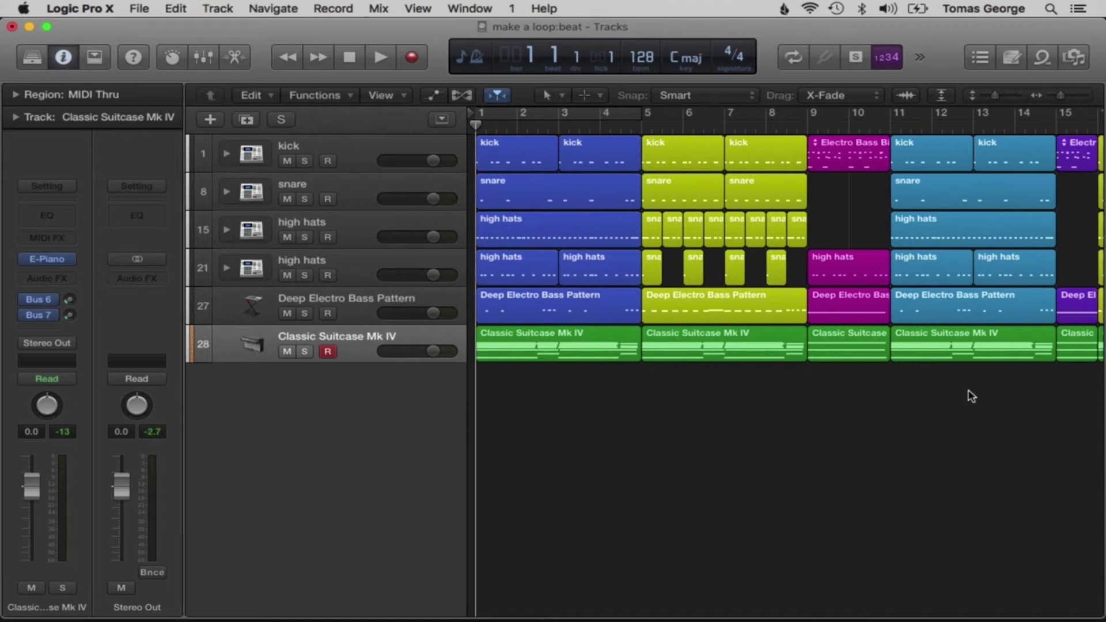
{"action": "key", "text": "space"}
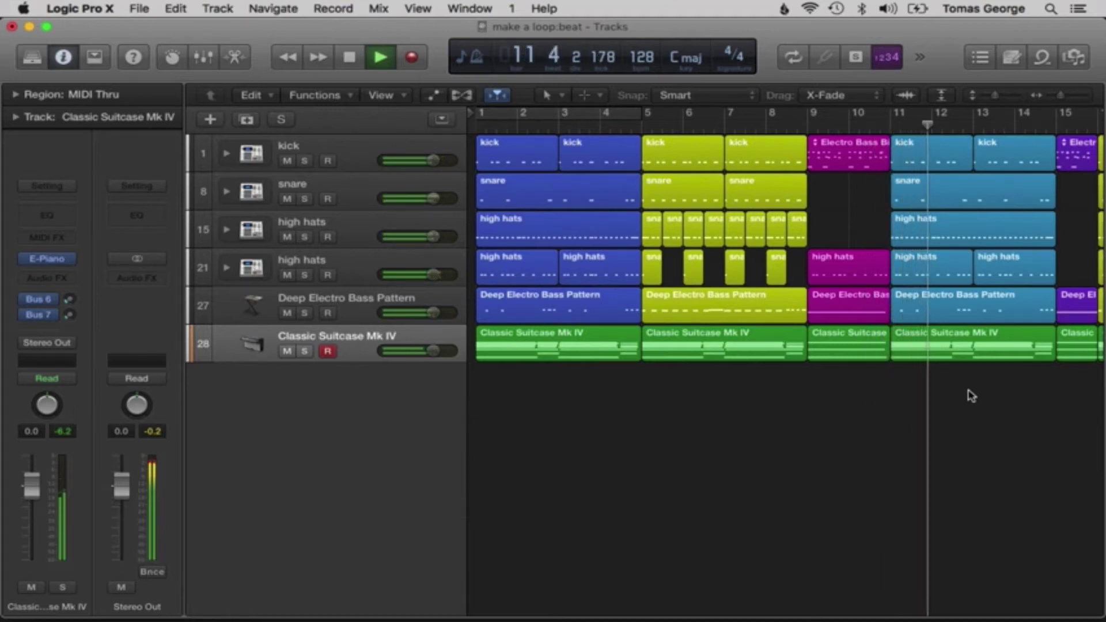
{"action": "key", "text": "space"}
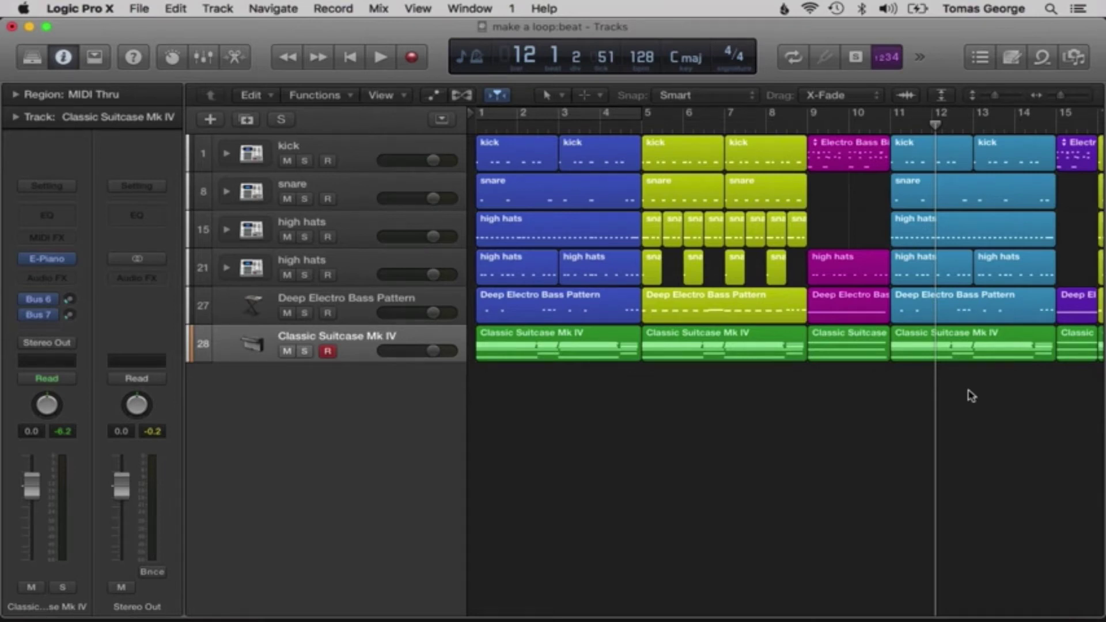
{"action": "scroll", "coordinate": [972, 395], "scroll_direction": "right", "scroll_amount": 5}
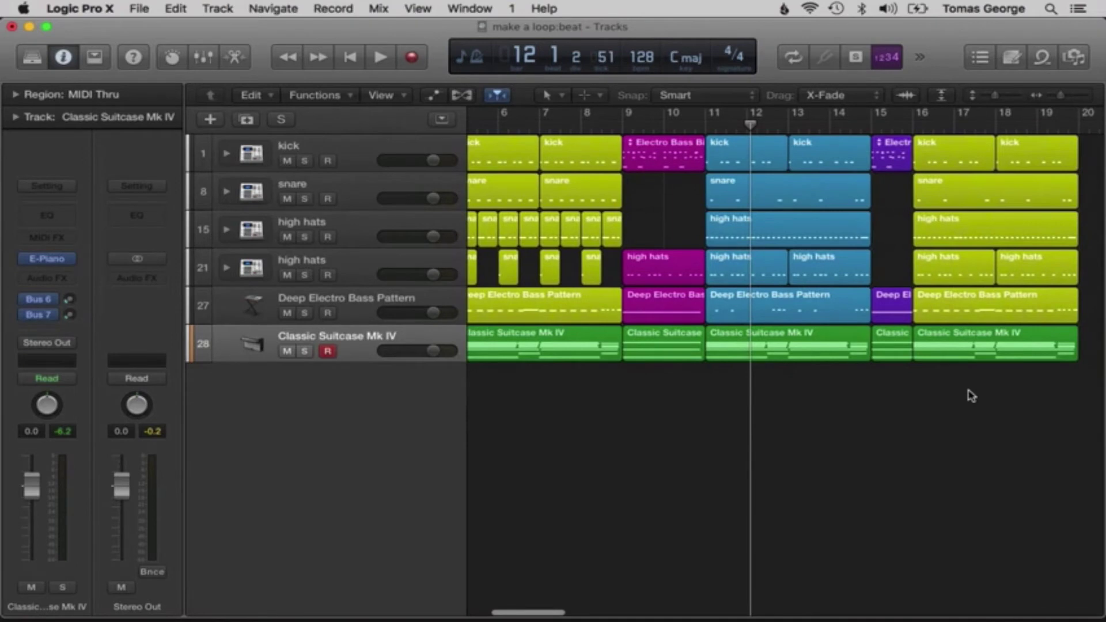
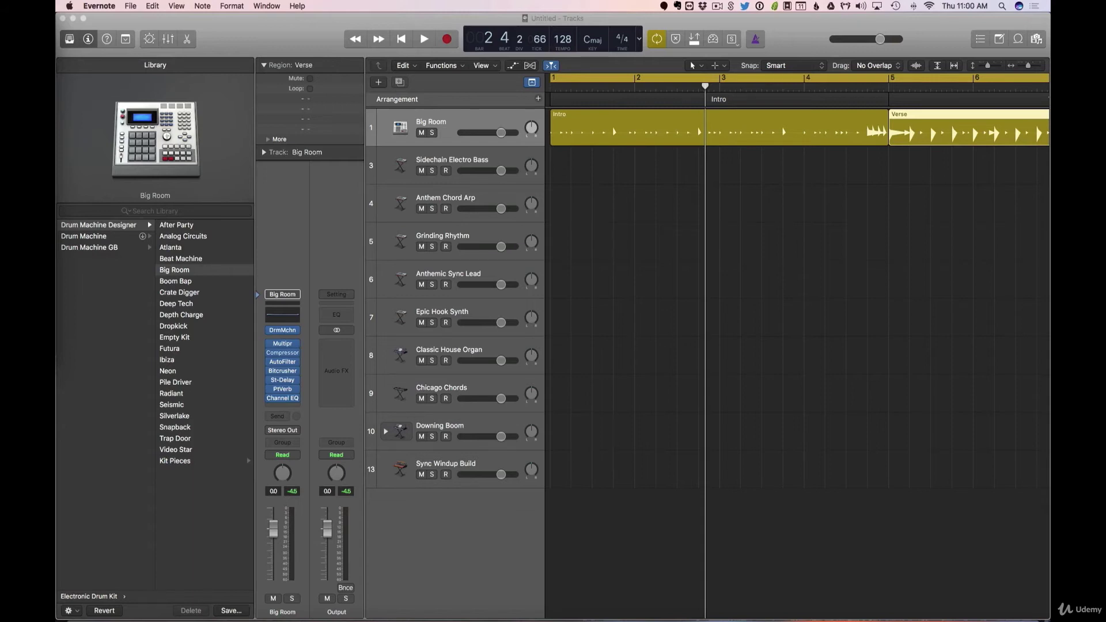
Step: In the Untitled project, play the Big Room track's Intro drum region through into the Verse region
{"action": "scroll", "coordinate": [674, 245], "scroll_direction": "right", "scroll_amount": 5}
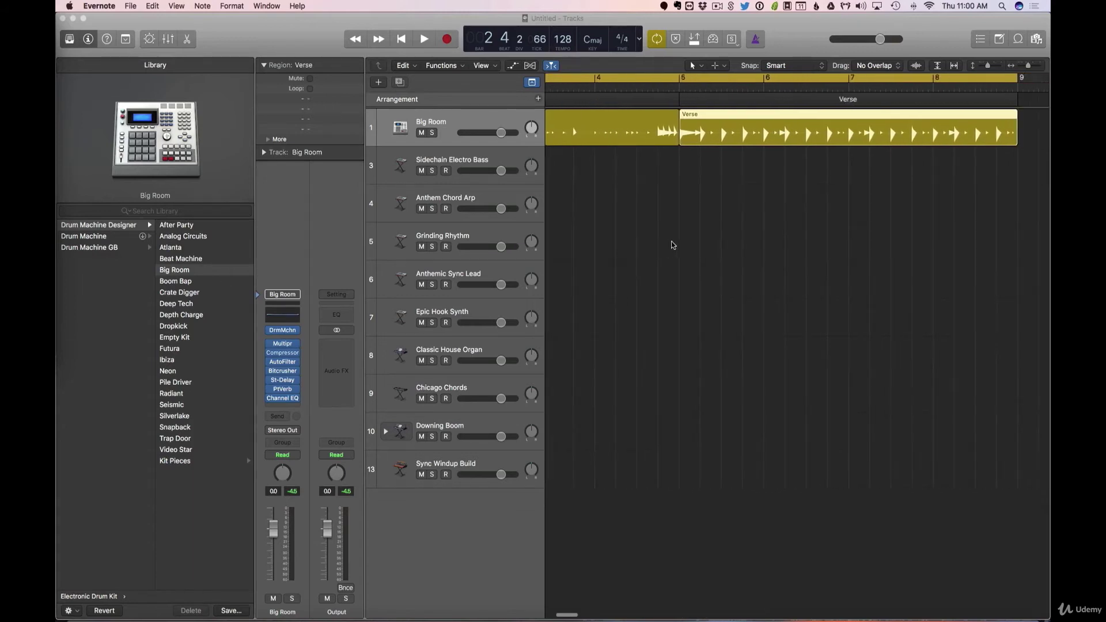
{"action": "left_click", "coordinate": [419, 21]}
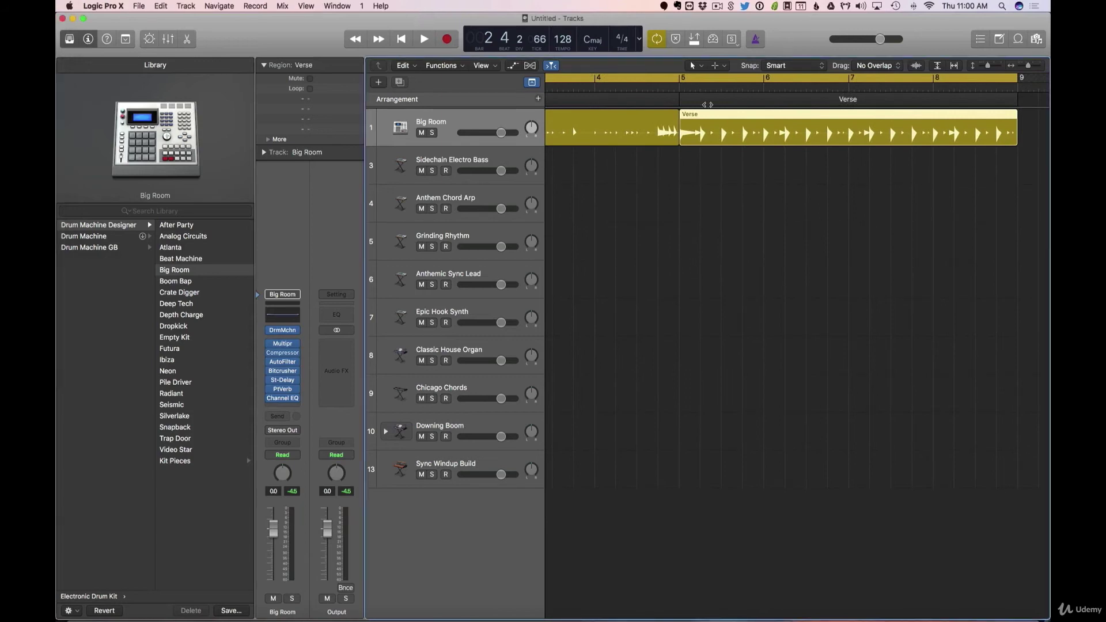
{"action": "scroll", "coordinate": [634, 145], "scroll_direction": "left", "scroll_amount": 5}
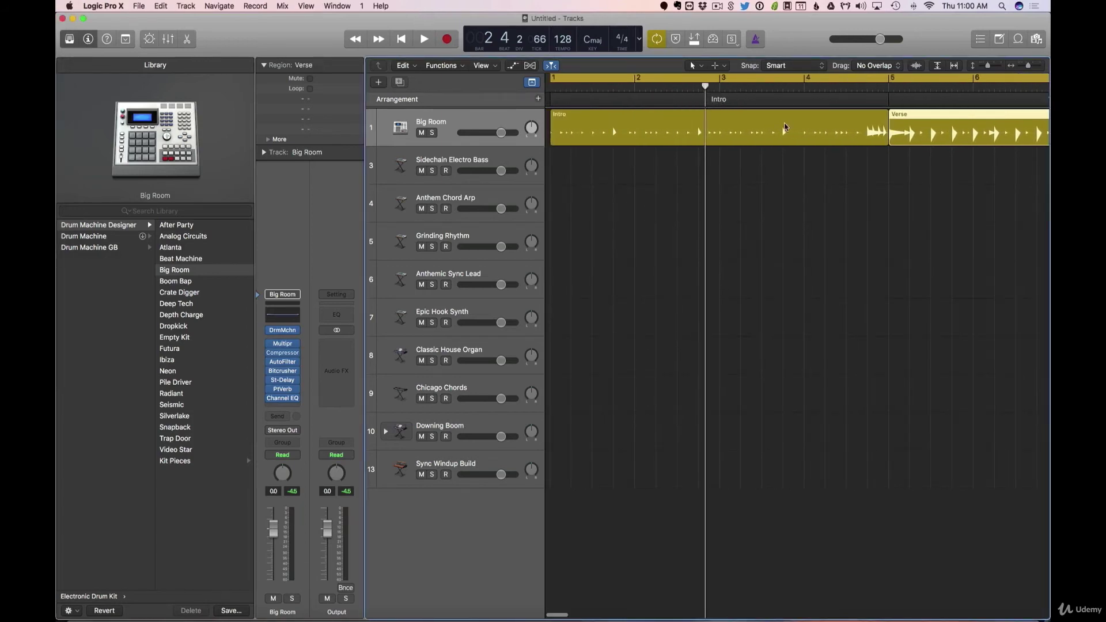
{"action": "key", "text": "space"}
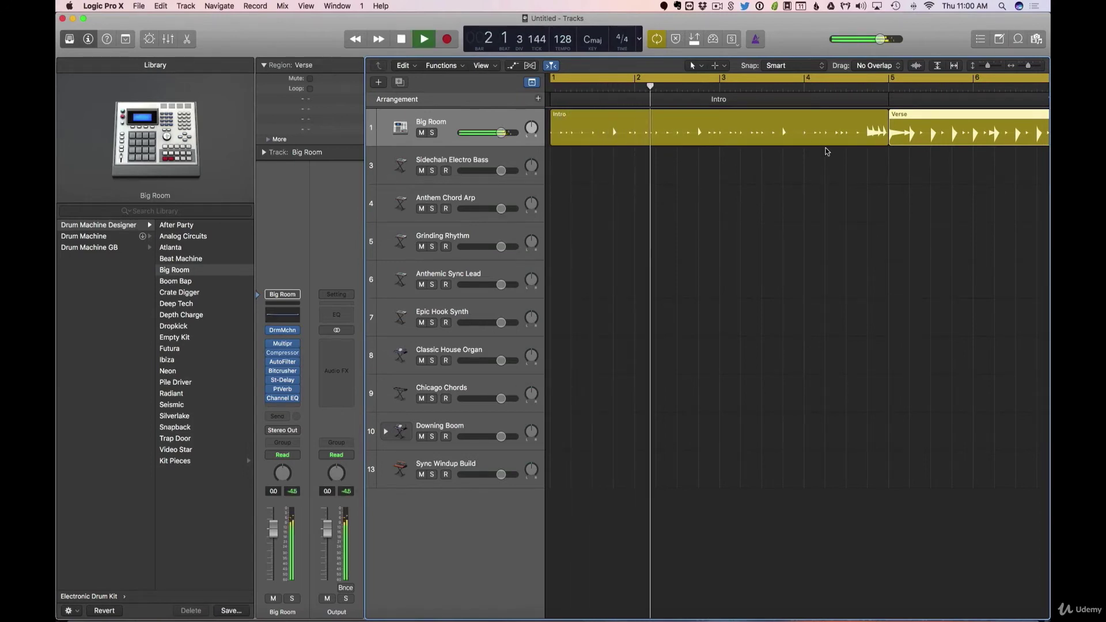
{"action": "scroll", "coordinate": [827, 151], "scroll_direction": "right", "scroll_amount": 1}
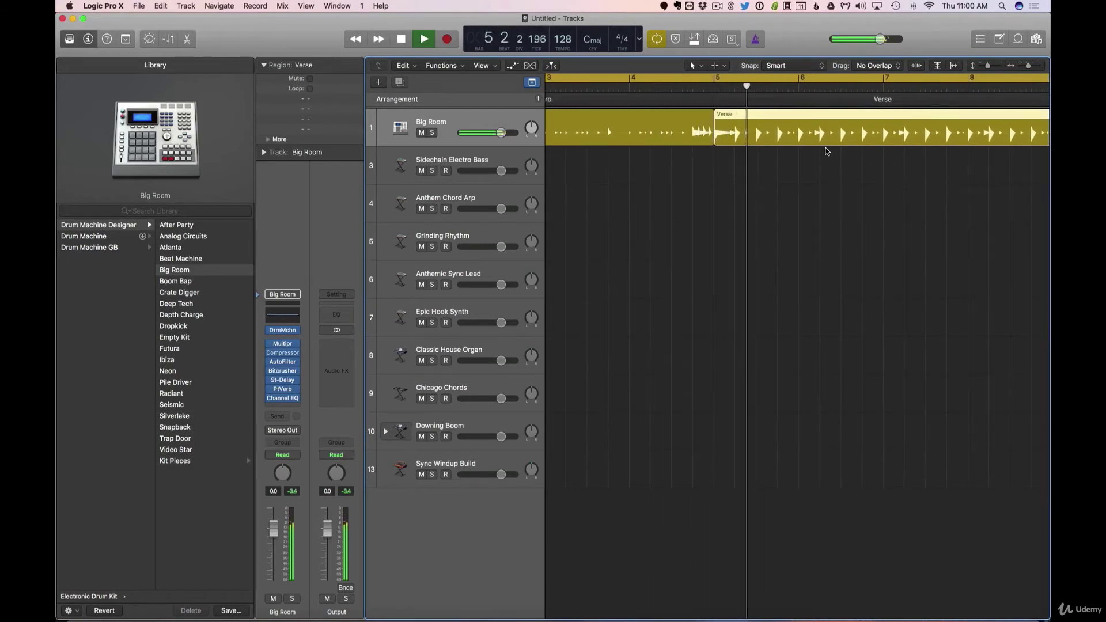
{"action": "key", "text": "space"}
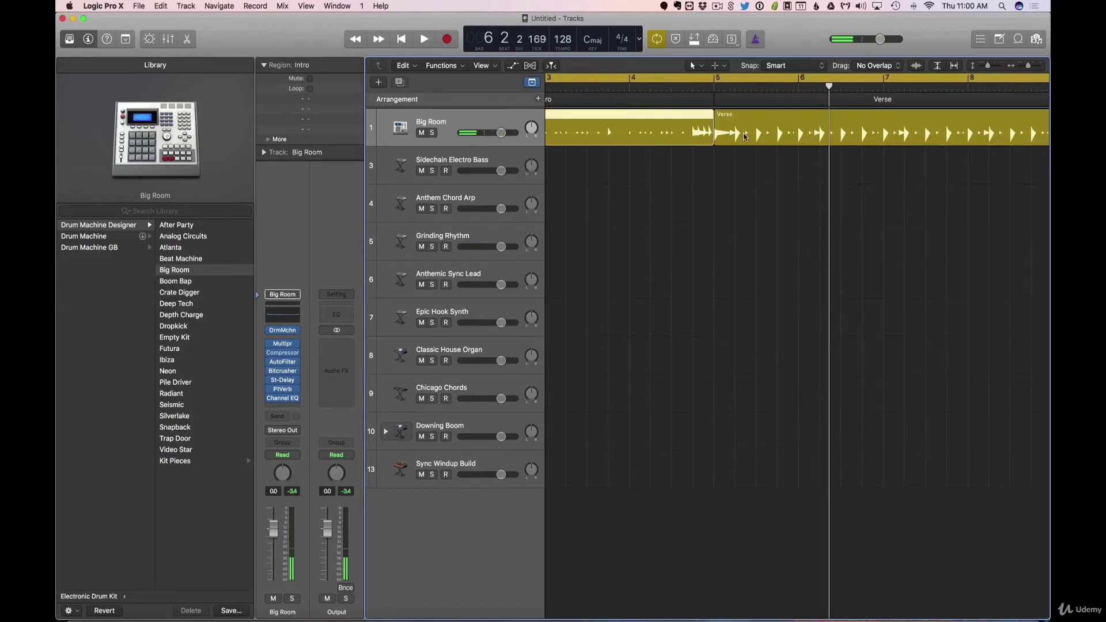
Step: Compare the Big Room Intro and Verse regions, replaying from bar 1 across the transition at bar 5
{"action": "left_click", "coordinate": [682, 133]}
{"action": "left_click", "coordinate": [737, 137]}
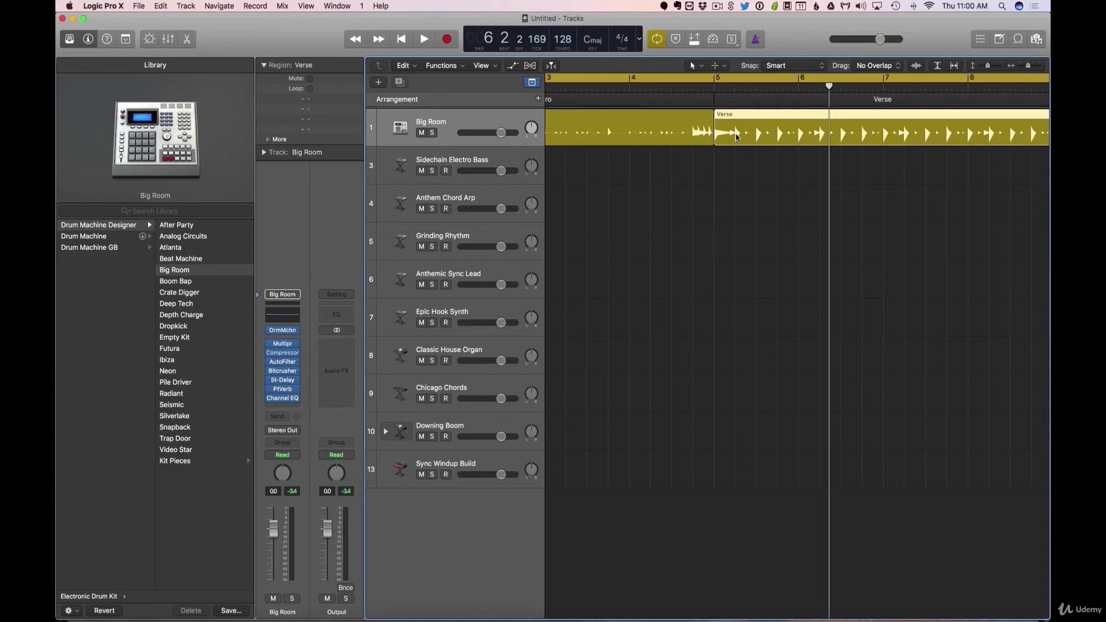
{"action": "left_click", "coordinate": [598, 87]}
{"action": "key", "text": "space"}
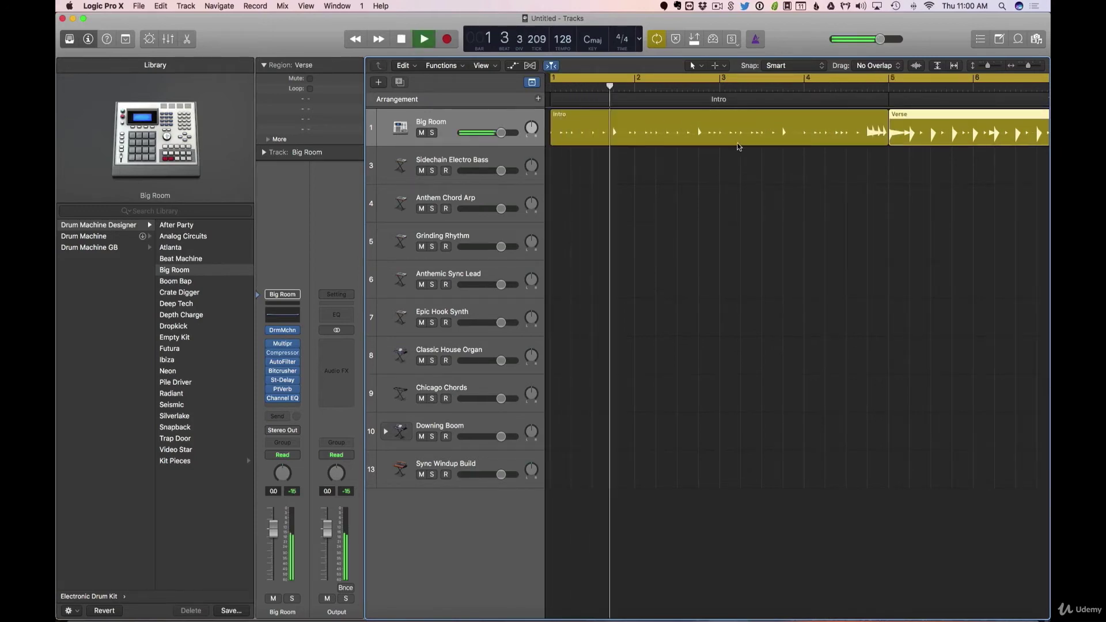
{"action": "scroll", "coordinate": [759, 228], "scroll_direction": "right", "scroll_amount": 2}
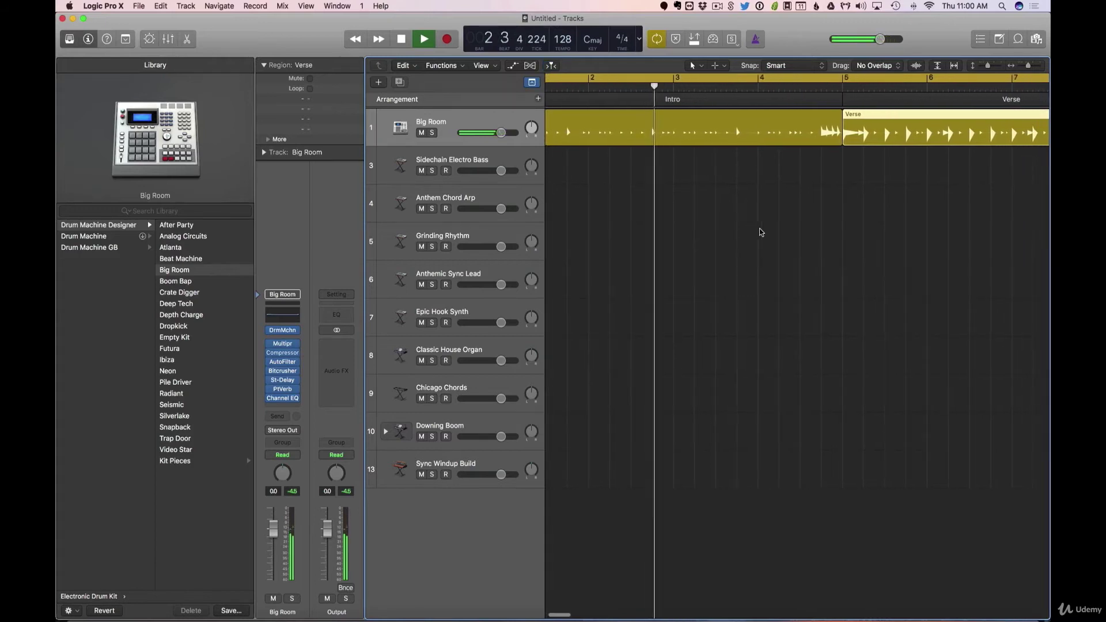
{"action": "scroll", "coordinate": [759, 229], "scroll_direction": "right", "scroll_amount": 3}
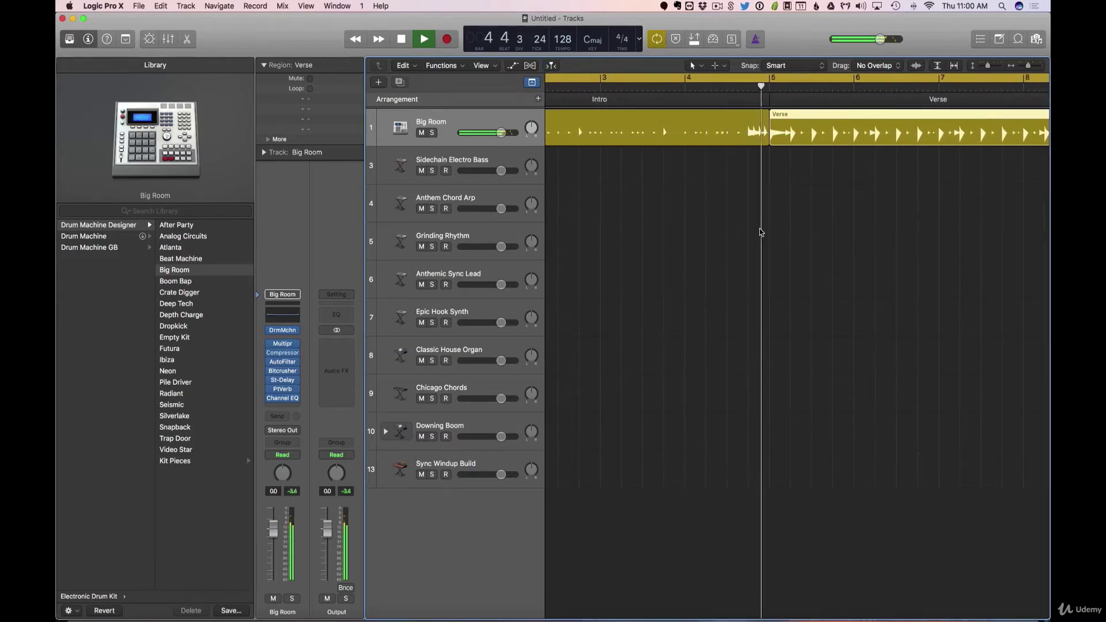
{"action": "key", "text": "space"}
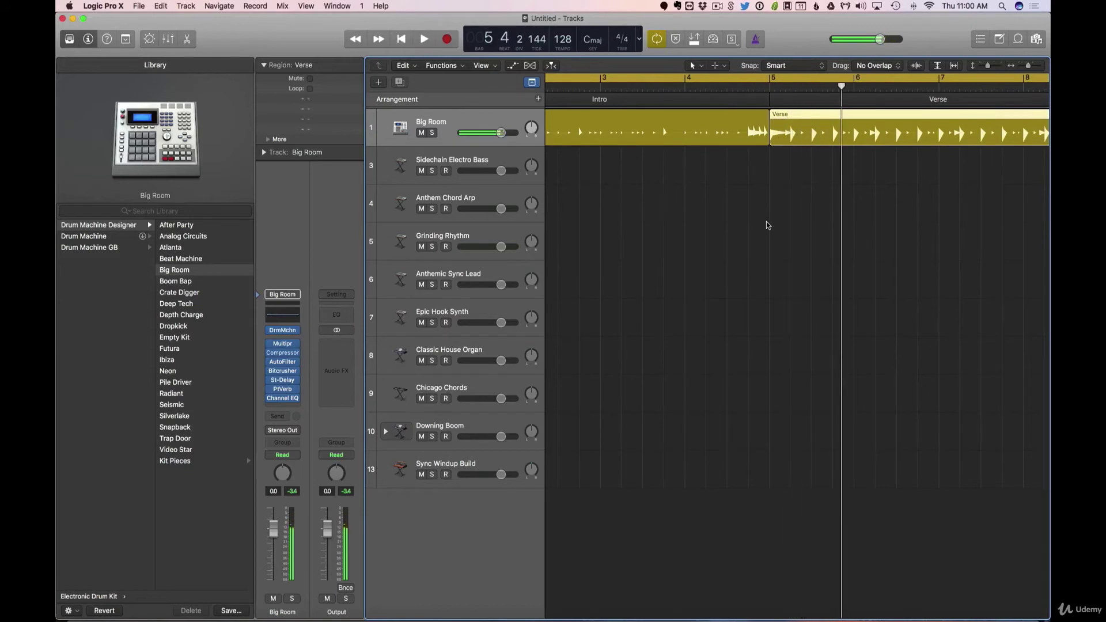
Step: Slide the Verse drum region off bar 5 and move it onto the Sidechain Electro Bass track, starting around bar 3
{"action": "left_click_drag", "start_coordinate": [790, 132], "coordinate": [814, 146]}
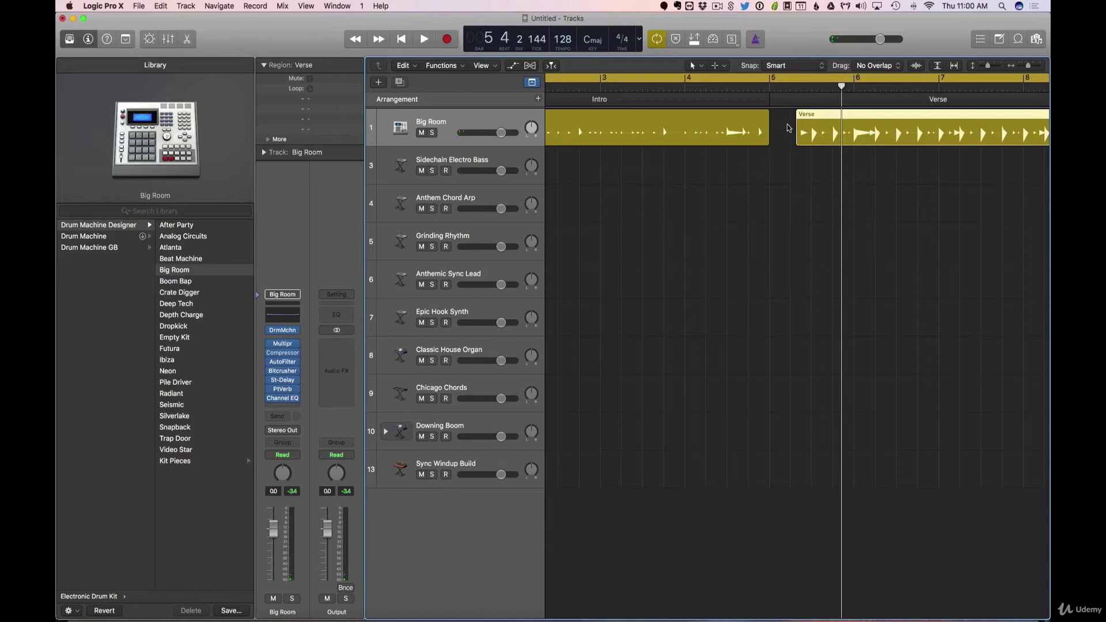
{"action": "left_click_drag", "start_coordinate": [819, 118], "coordinate": [652, 164]}
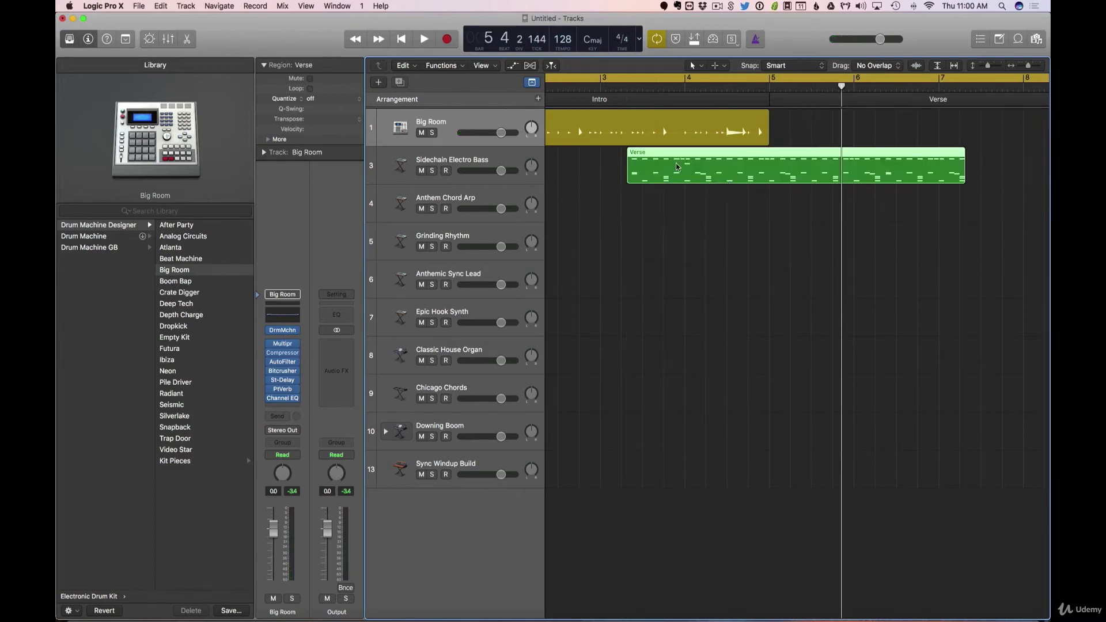
{"action": "scroll", "coordinate": [677, 166], "scroll_direction": "left", "scroll_amount": 5}
{"action": "scroll", "coordinate": [676, 166], "scroll_direction": "right", "scroll_amount": 3}
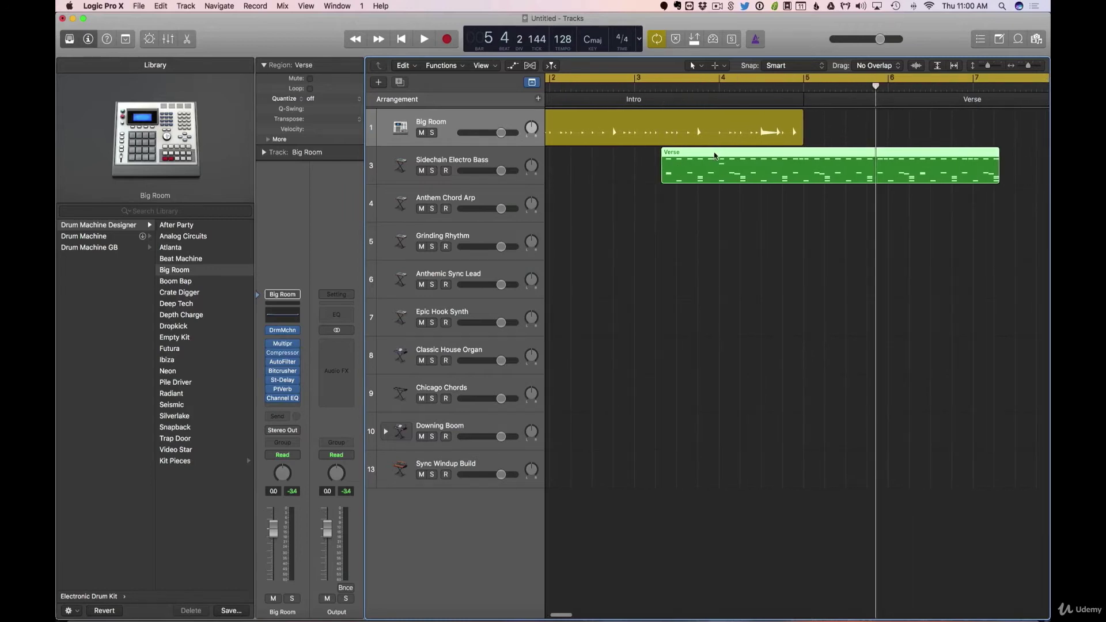
Step: Return the Verse region to the Big Room track and shift it back toward bar 5, next to the Intro region
{"action": "left_click_drag", "start_coordinate": [713, 156], "coordinate": [863, 122]}
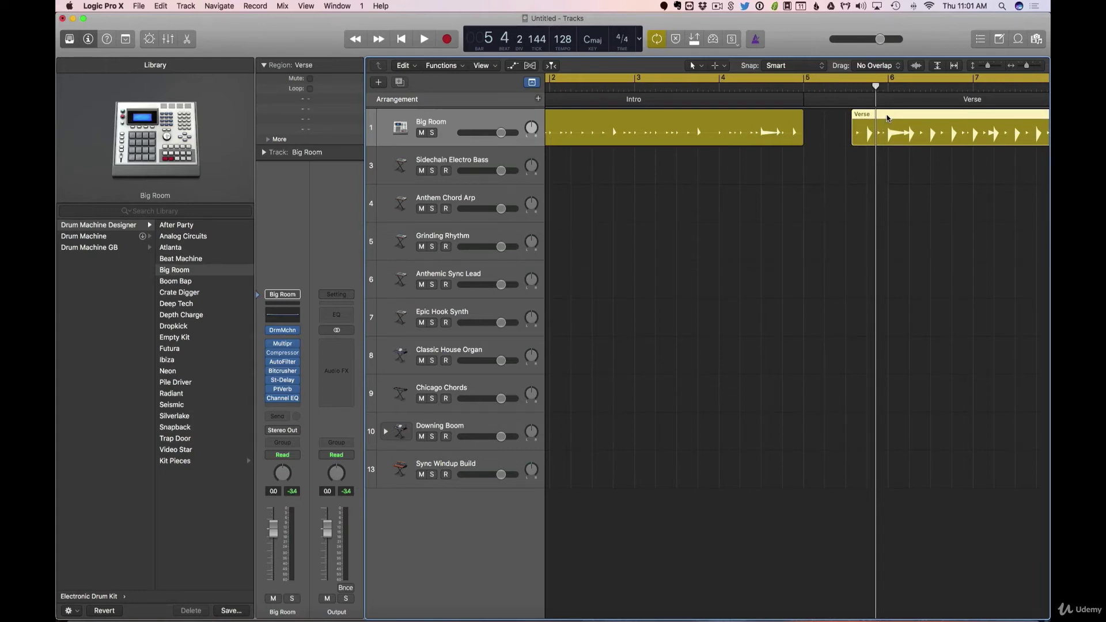
{"action": "scroll", "coordinate": [869, 153], "scroll_direction": "right", "scroll_amount": 10}
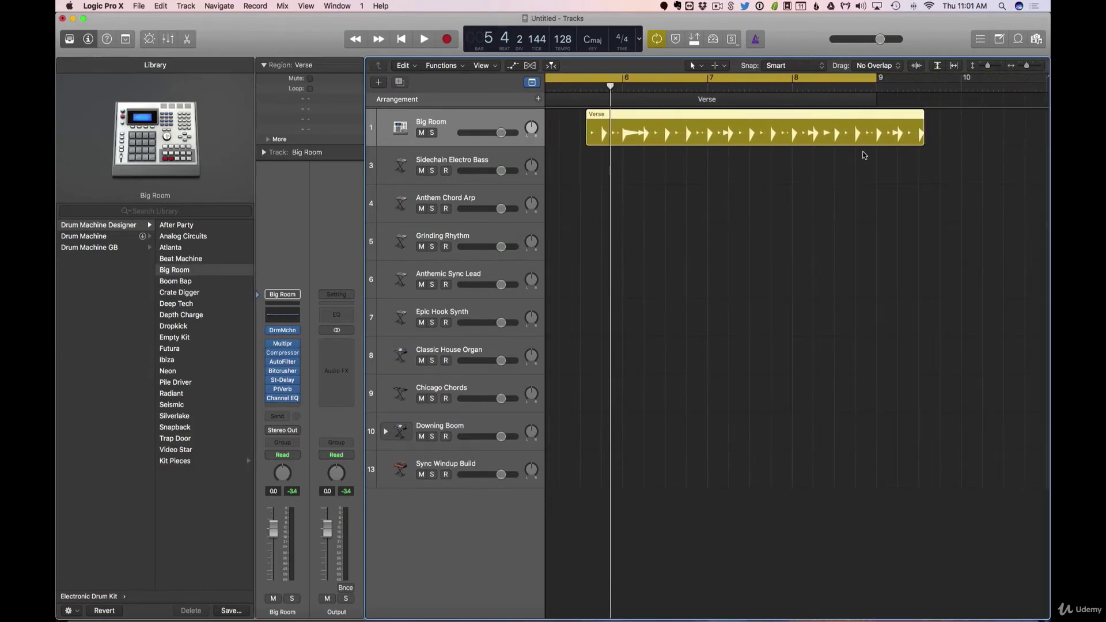
{"action": "scroll", "coordinate": [818, 144], "scroll_direction": "left", "scroll_amount": 5}
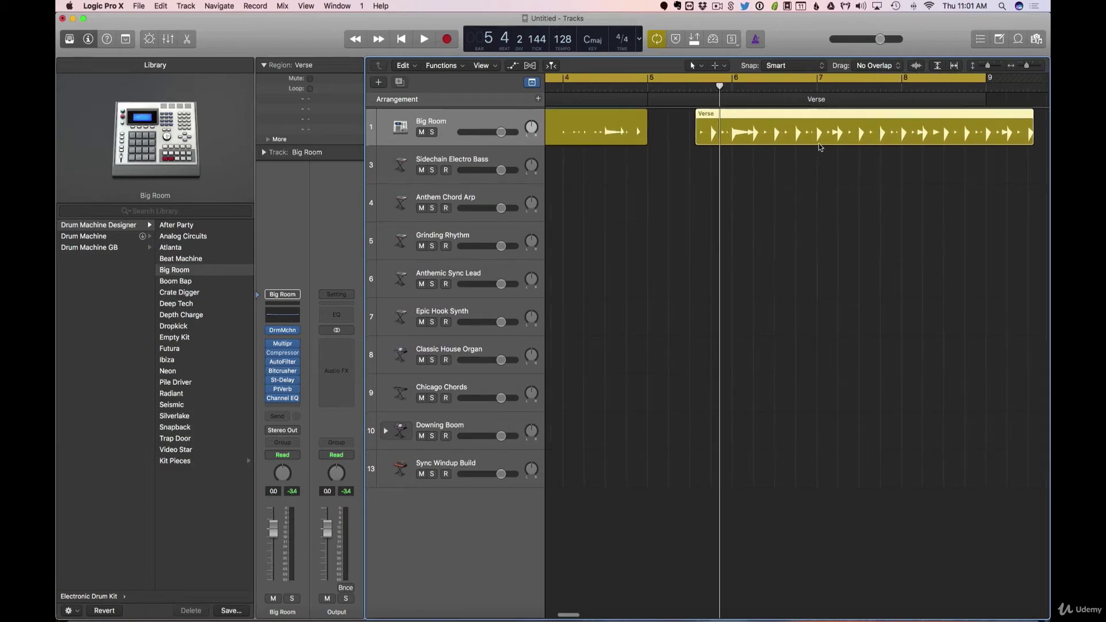
{"action": "left_click_drag", "start_coordinate": [746, 117], "coordinate": [716, 121]}
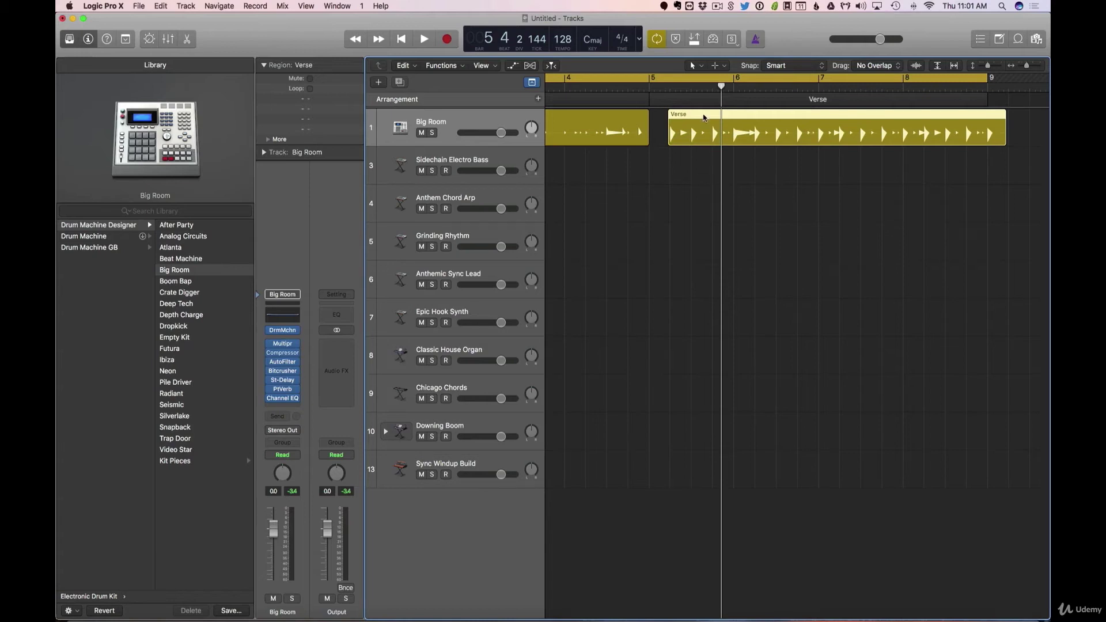
{"action": "left_click_drag", "start_coordinate": [699, 119], "coordinate": [687, 120]}
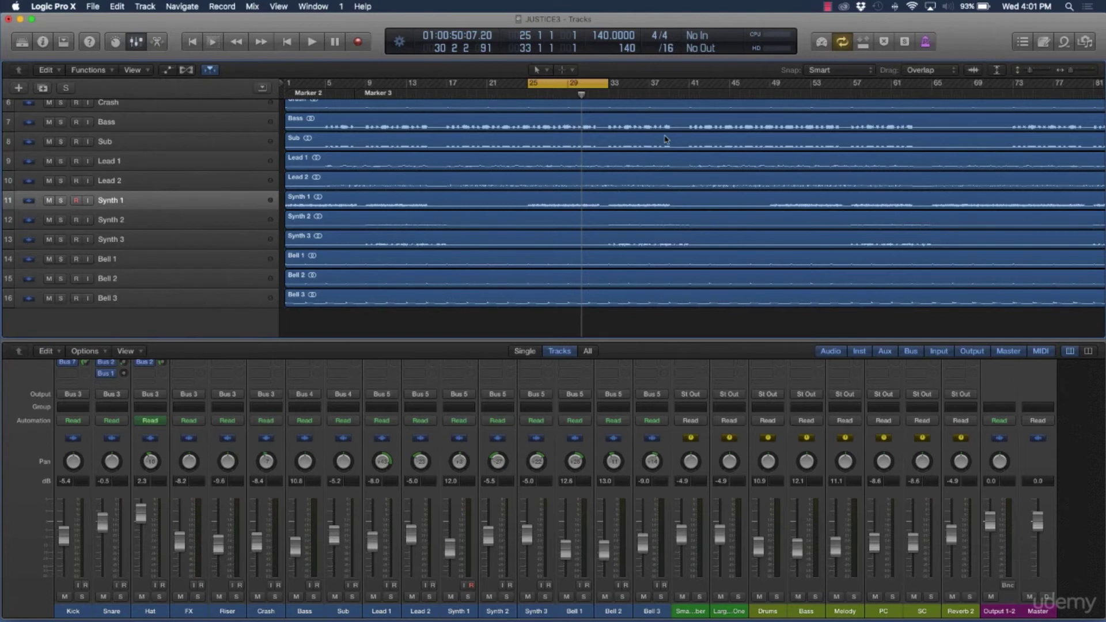
Step: Show track automation in the JUSTICE3 project and look through the tracks' Volume lanes
{"action": "scroll", "coordinate": [536, 233], "scroll_direction": "up", "scroll_amount": 5}
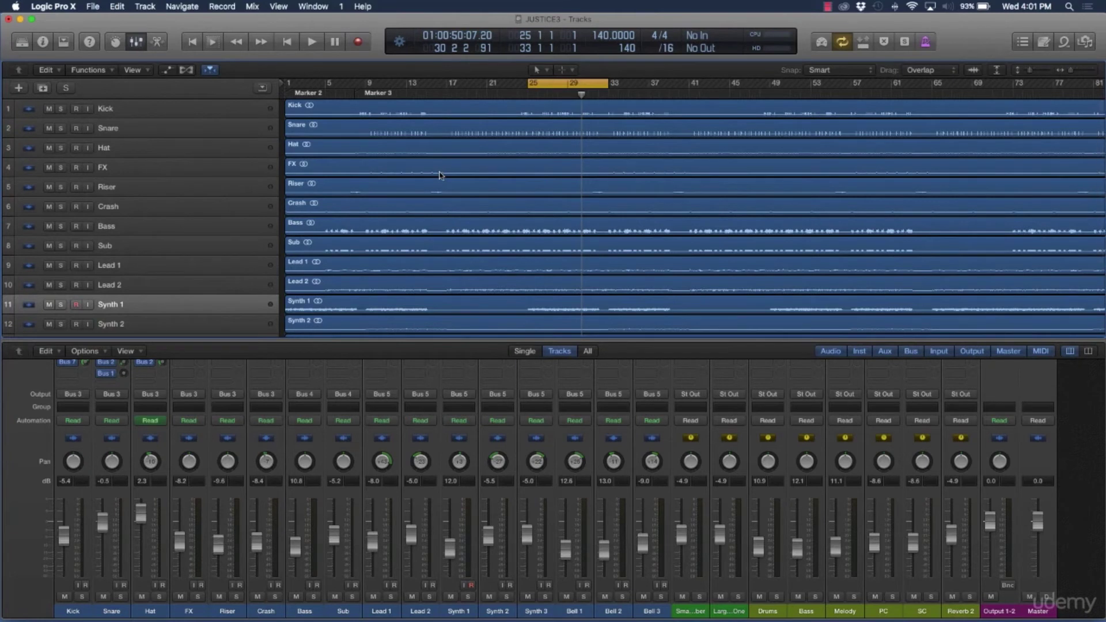
{"action": "scroll", "coordinate": [444, 175], "scroll_direction": "down", "scroll_amount": 5}
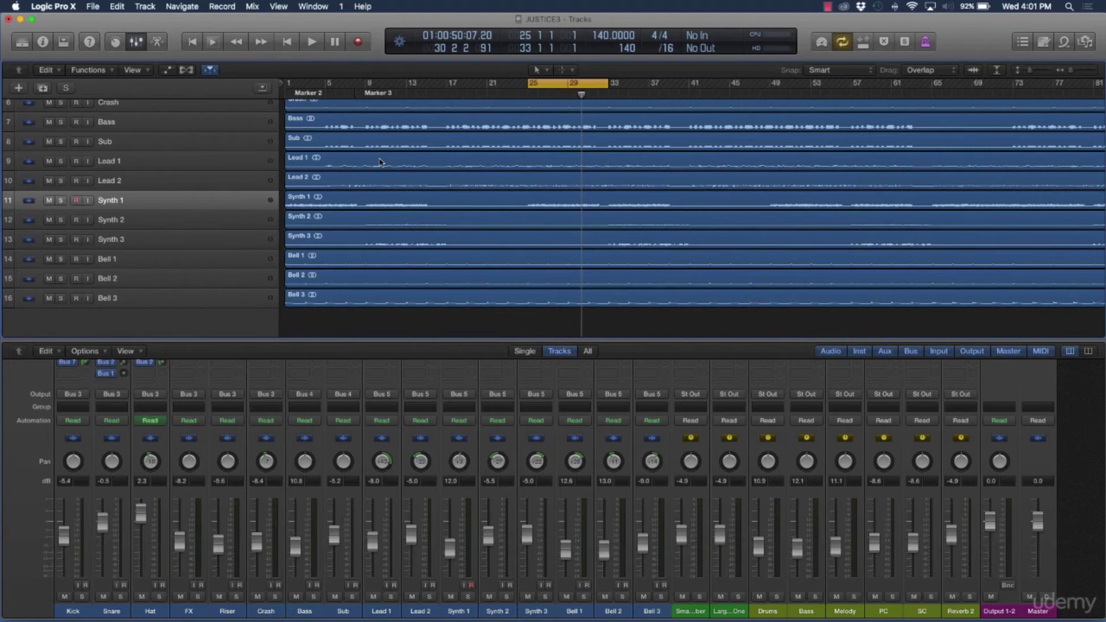
{"action": "scroll", "coordinate": [380, 162], "scroll_direction": "up", "scroll_amount": 5}
{"action": "scroll", "coordinate": [380, 162], "scroll_direction": "down", "scroll_amount": 3}
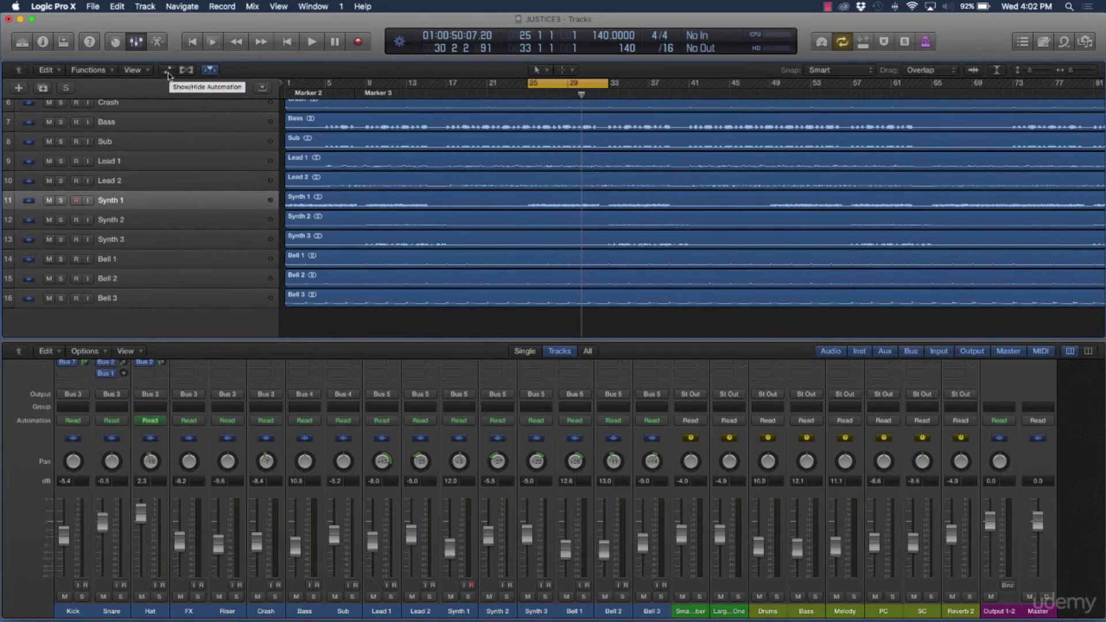
{"action": "left_click", "coordinate": [168, 70]}
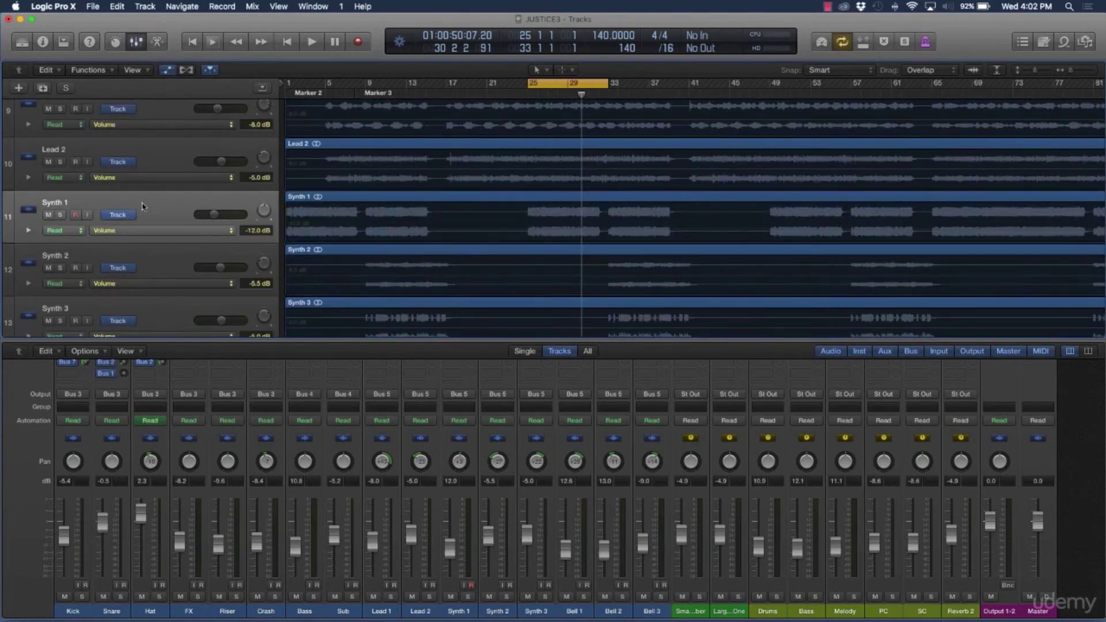
{"action": "scroll", "coordinate": [143, 207], "scroll_direction": "up", "scroll_amount": 10}
{"action": "scroll", "coordinate": [140, 205], "scroll_direction": "down", "scroll_amount": 10}
{"action": "scroll", "coordinate": [140, 207], "scroll_direction": "up", "scroll_amount": 5}
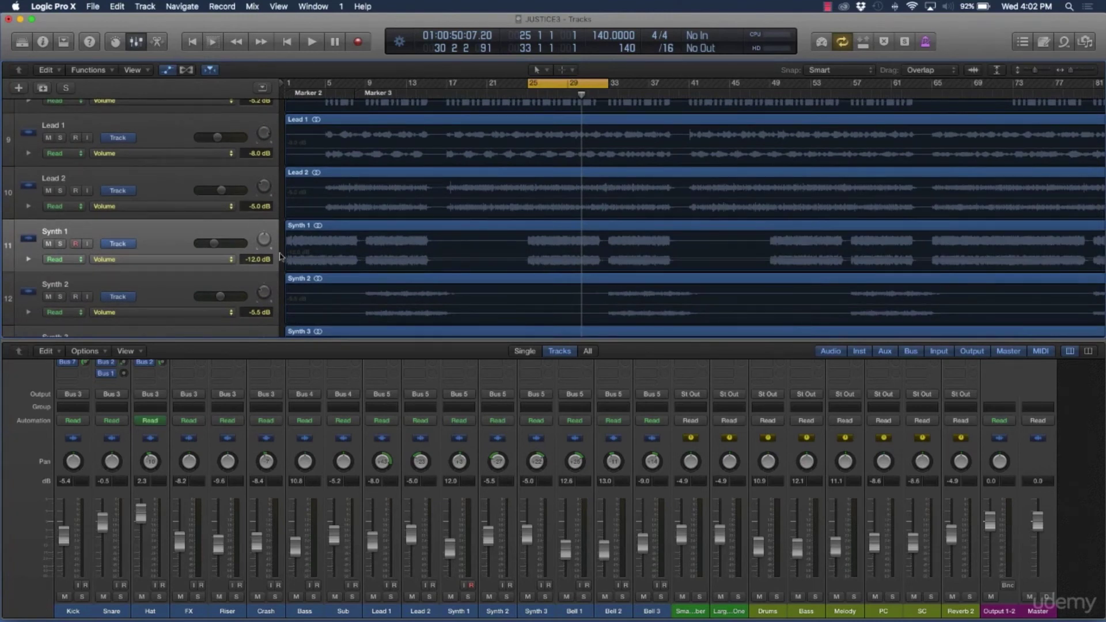
Step: Solo and audition the Lead 2 track, and move the cycle range to bars 21 to 29
{"action": "left_click", "coordinate": [162, 188]}
{"action": "left_click", "coordinate": [59, 190]}
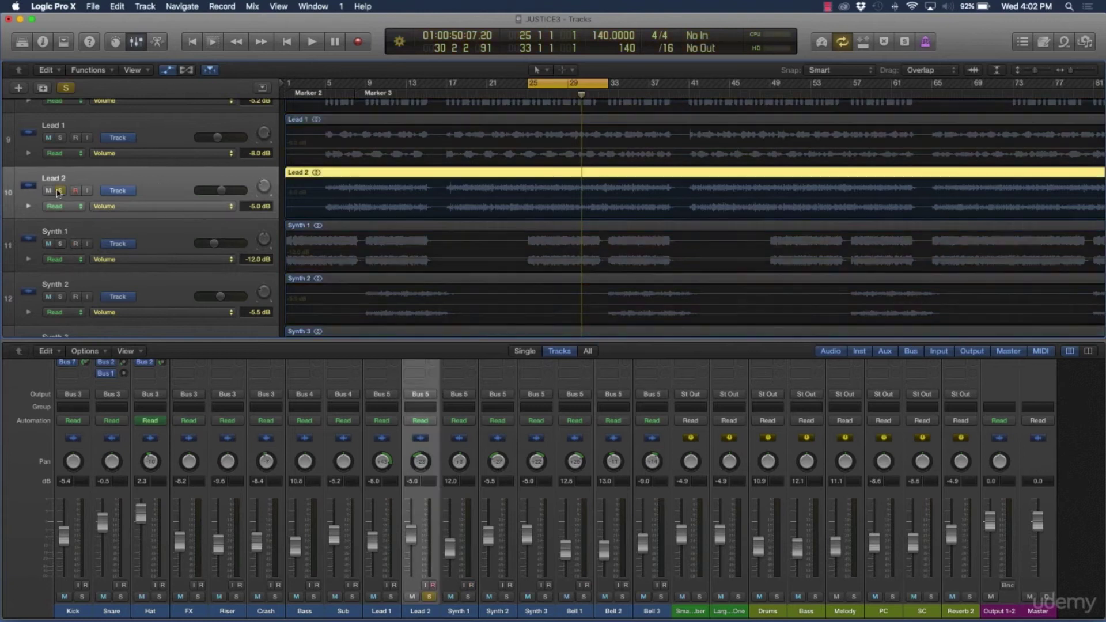
{"action": "key", "text": "space"}
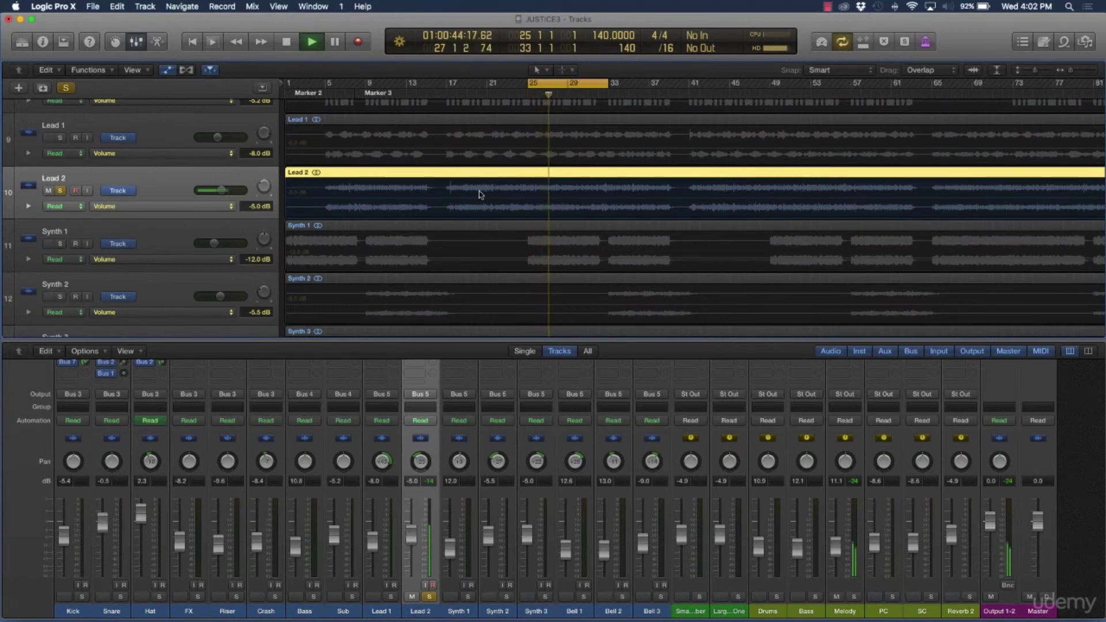
{"action": "key", "text": "space"}
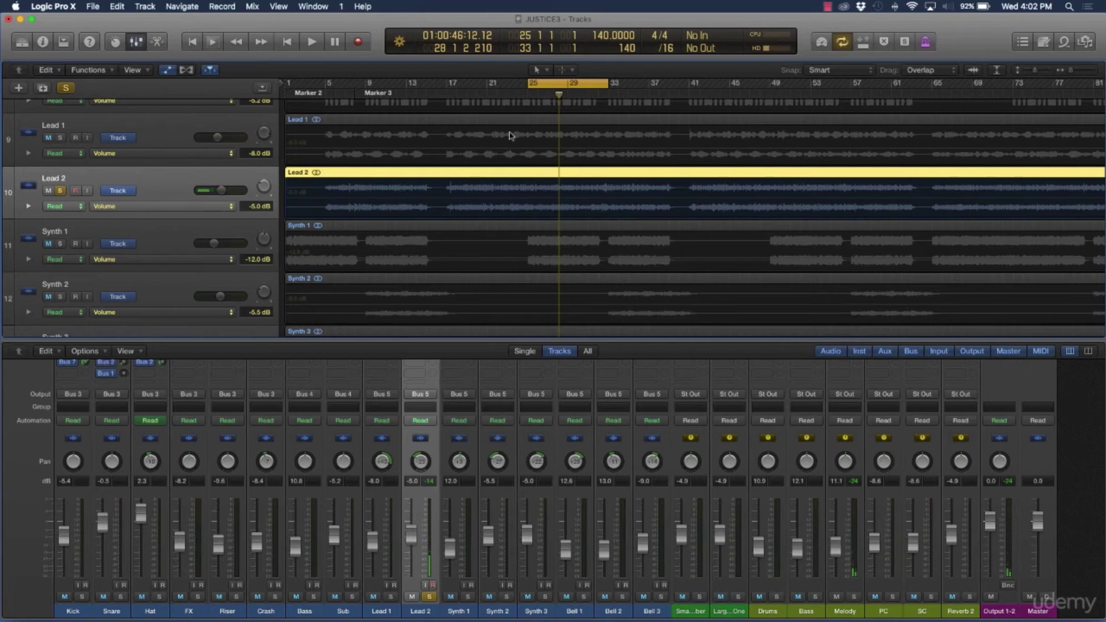
{"action": "left_click_drag", "start_coordinate": [555, 84], "coordinate": [513, 85]}
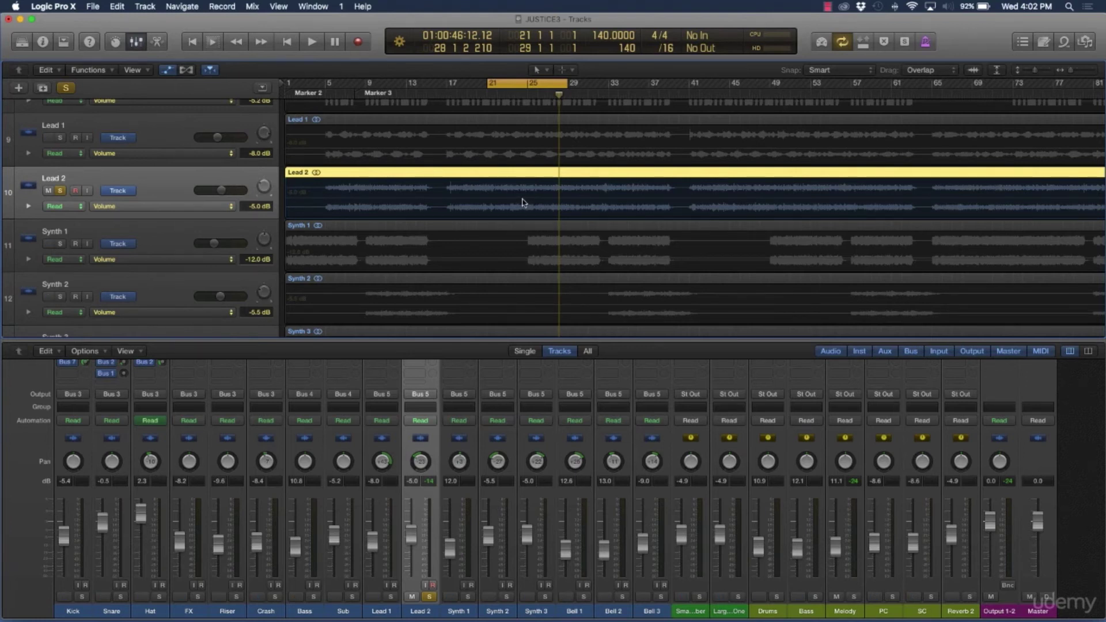
Step: Check Lead 2's automation mode and parameter choices, keep Read and Volume, and create the starting volume point at -5.0 dB
{"action": "left_click", "coordinate": [64, 207]}
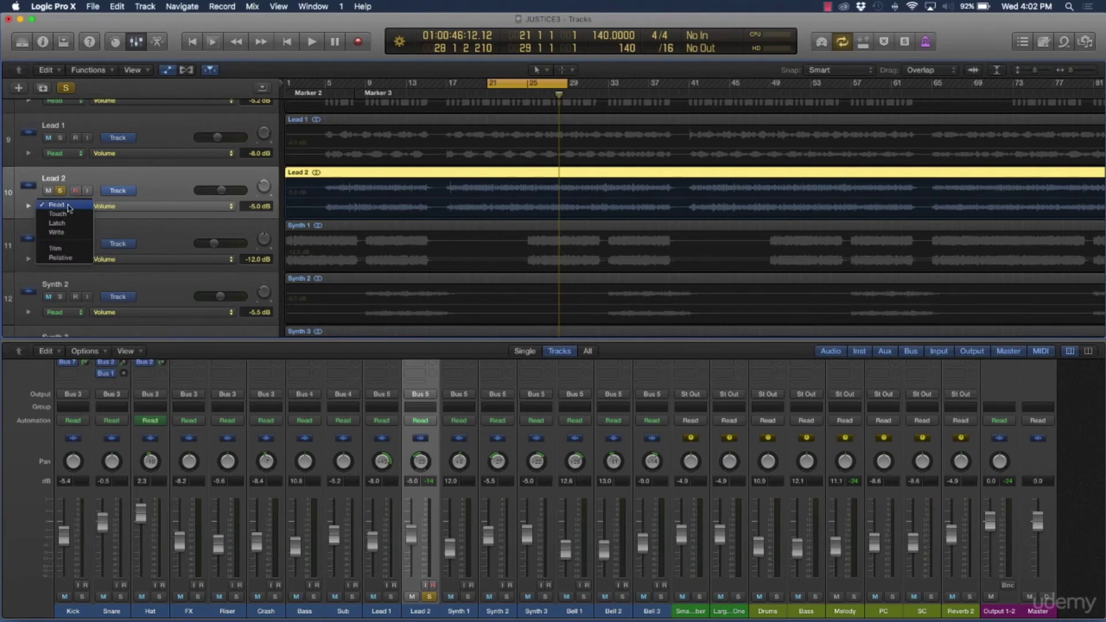
{"action": "left_click", "coordinate": [163, 208]}
{"action": "left_click", "coordinate": [163, 206]}
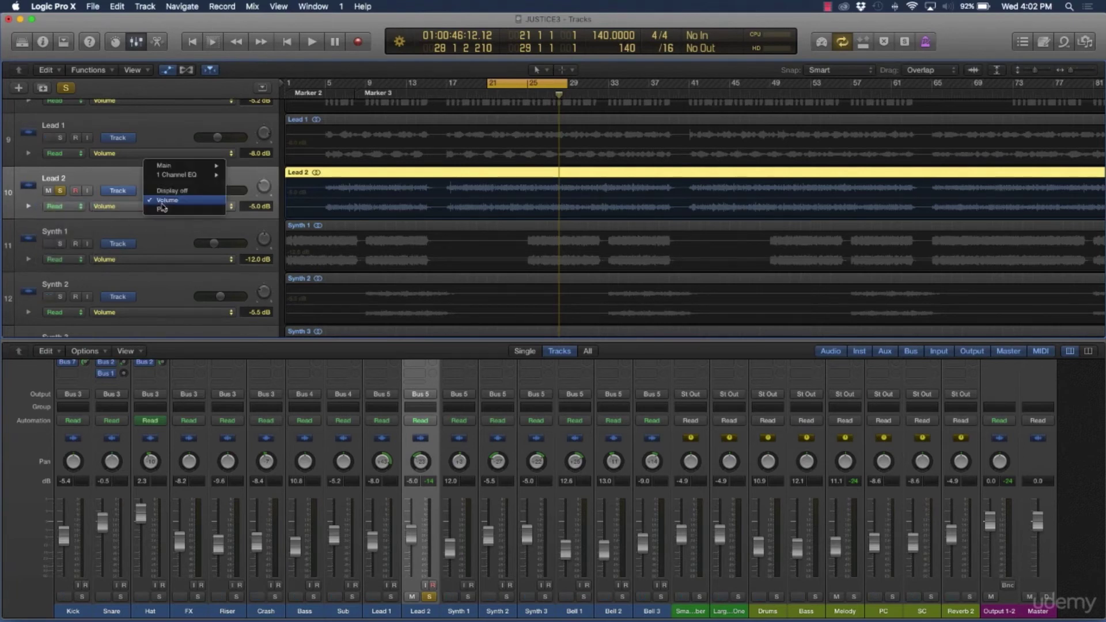
{"action": "left_click", "coordinate": [170, 207]}
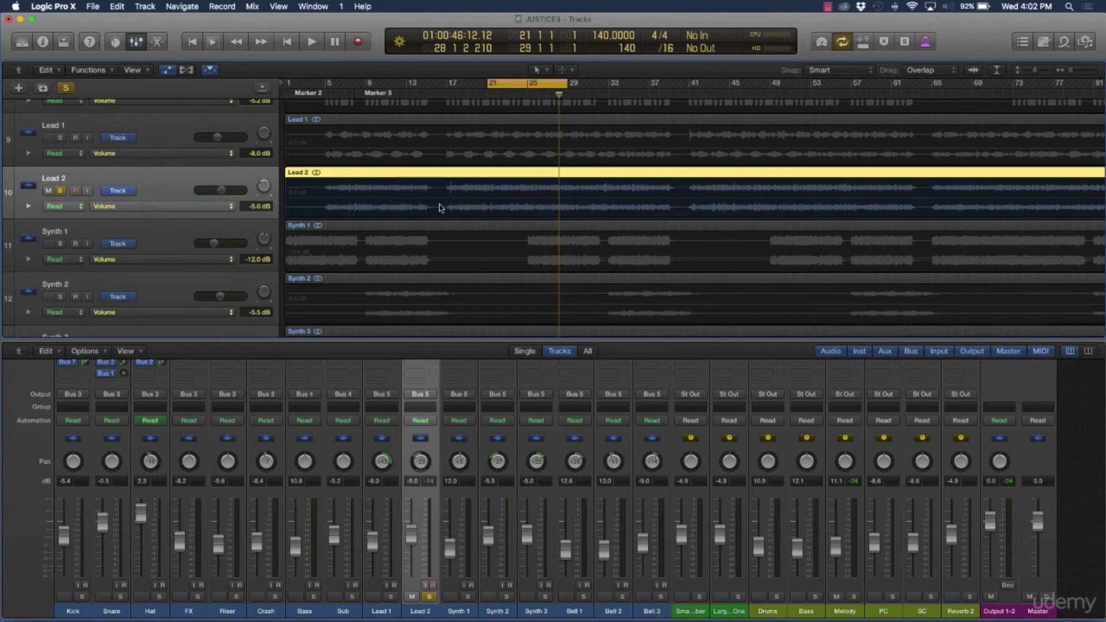
{"action": "left_click", "coordinate": [487, 202]}
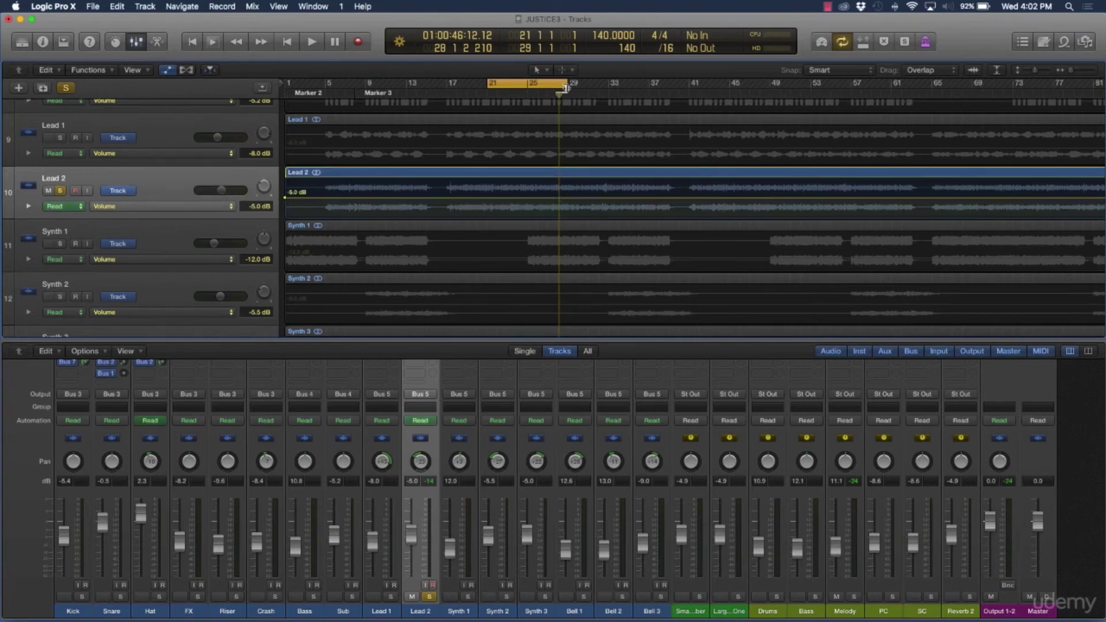
Step: Add -5.0 dB volume points on Lead 2 at bar 21, near bars 26 and 29, and at bar 33
{"action": "left_click_drag", "start_coordinate": [560, 97], "coordinate": [489, 118]}
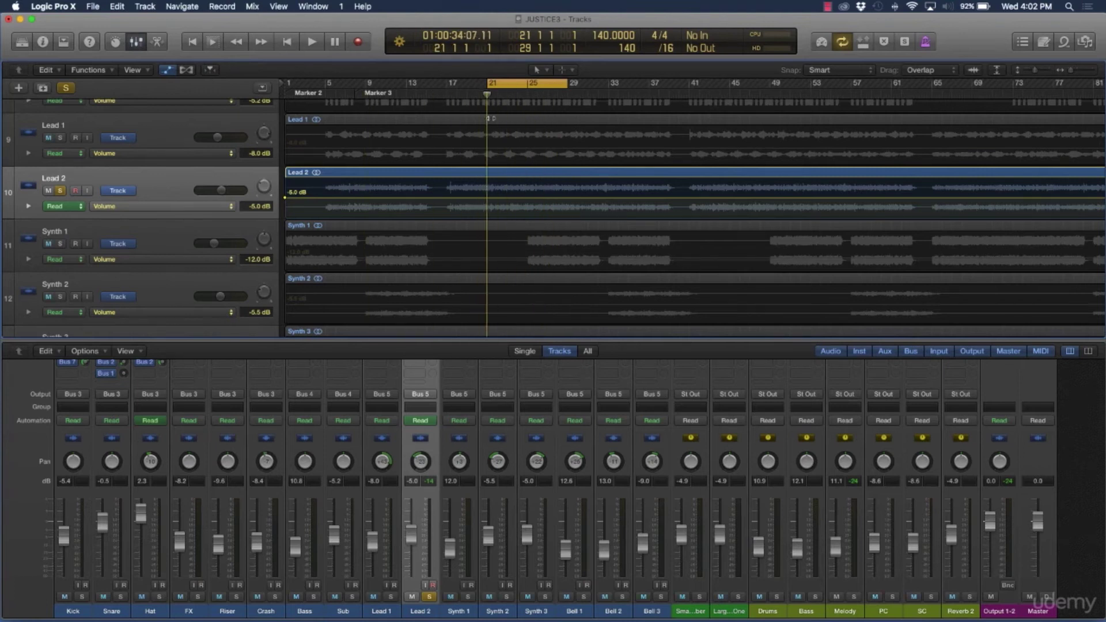
{"action": "left_click", "coordinate": [488, 198]}
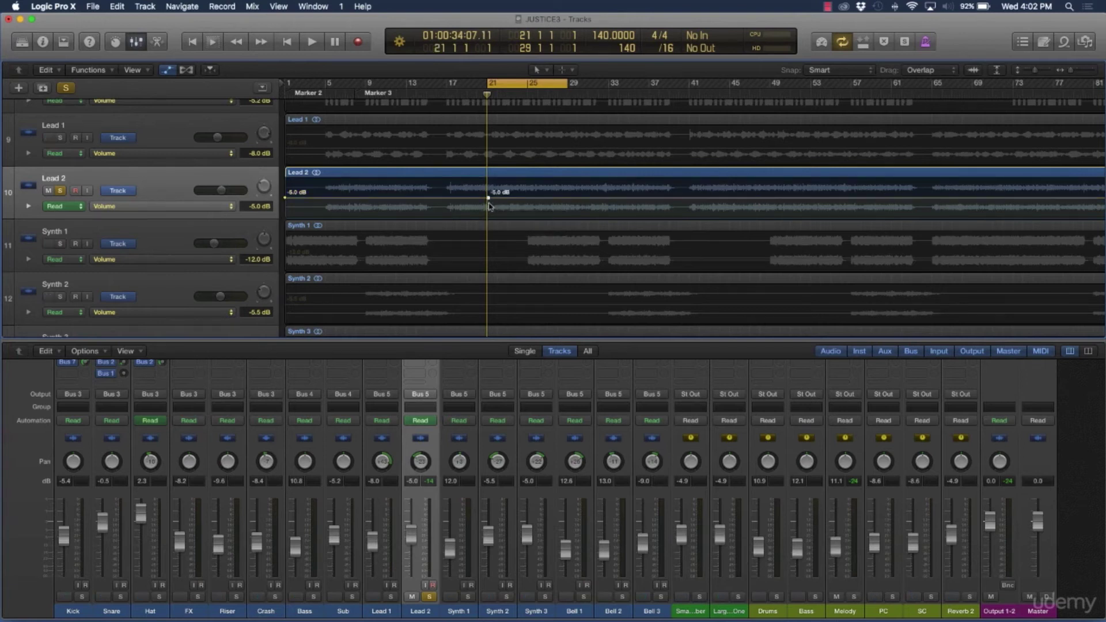
{"action": "left_click_drag", "start_coordinate": [488, 93], "coordinate": [609, 93]}
{"action": "left_click", "coordinate": [539, 198]}
{"action": "left_click", "coordinate": [571, 198]}
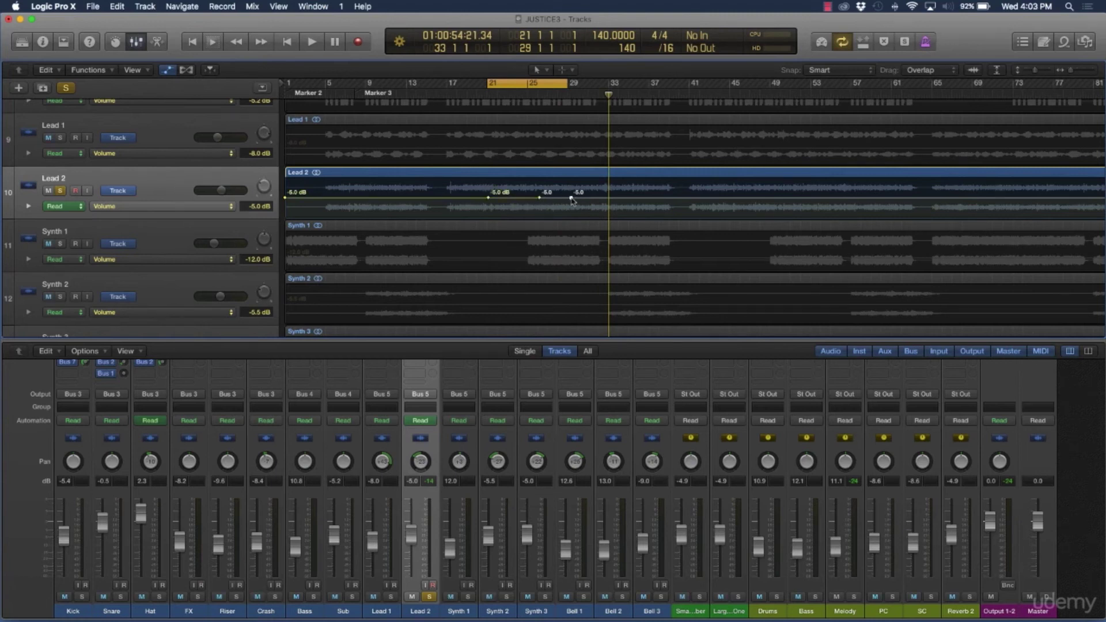
{"action": "left_click", "coordinate": [607, 197]}
Step: Lower Lead 2's volume points at bars 21 and 26 to -∞ dB and move the other two to about bars 33 and 39
{"action": "left_click_drag", "start_coordinate": [539, 200], "coordinate": [450, 252]}
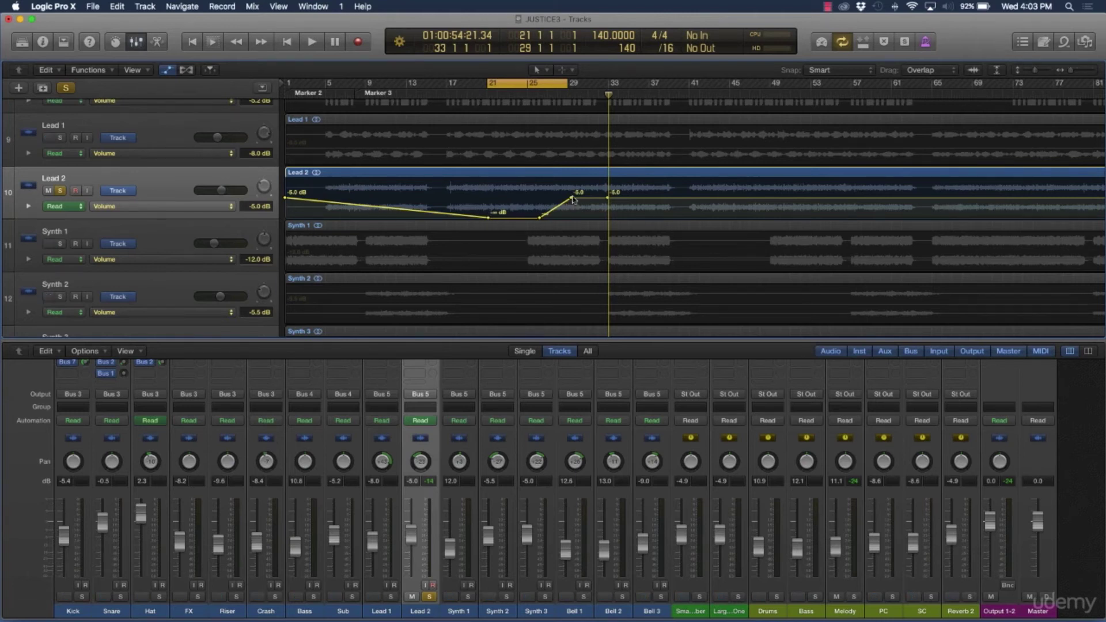
{"action": "left_click_drag", "start_coordinate": [574, 201], "coordinate": [669, 198]}
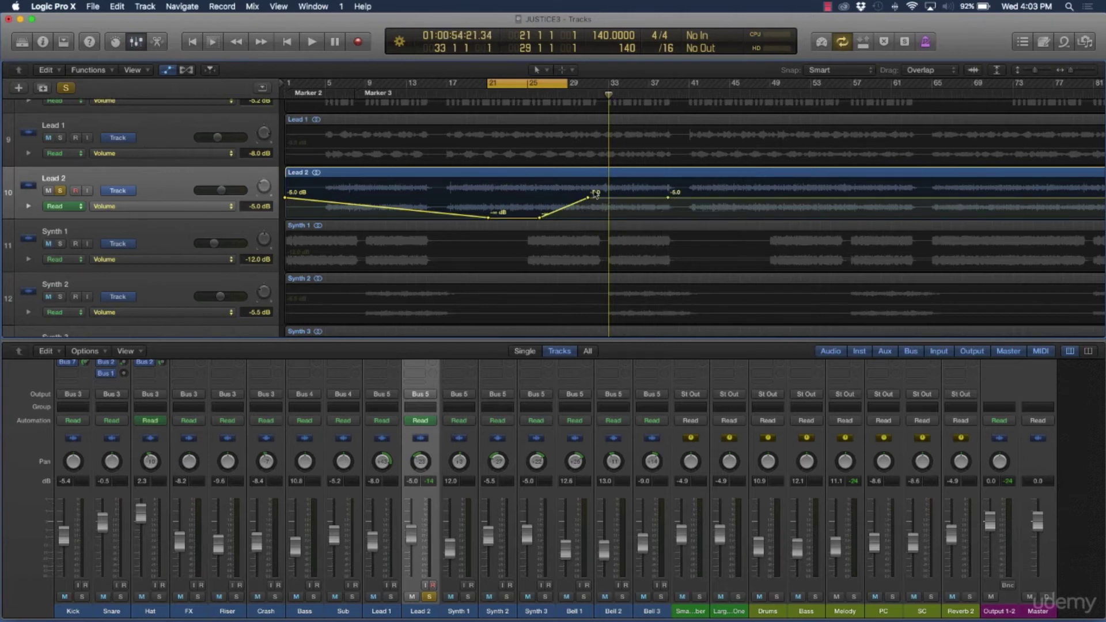
{"action": "left_click_drag", "start_coordinate": [588, 199], "coordinate": [607, 198]}
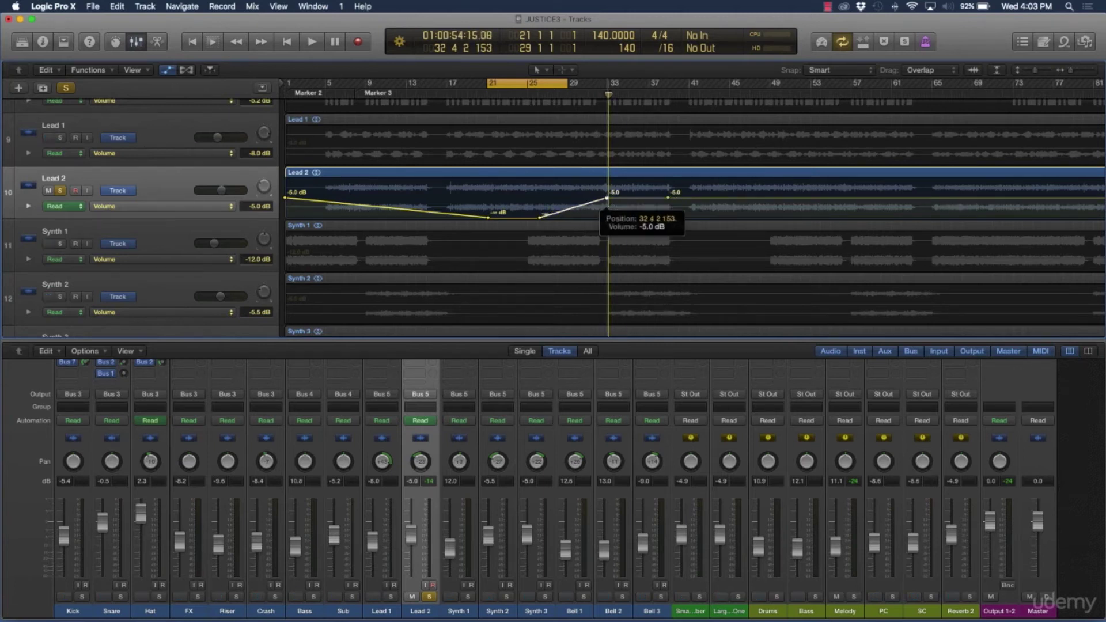
Step: Add Lead 2 volume points near bars 37 and 45 and drop the ones at bars 37 and 39 to -∞ dB
{"action": "left_click", "coordinate": [646, 198]}
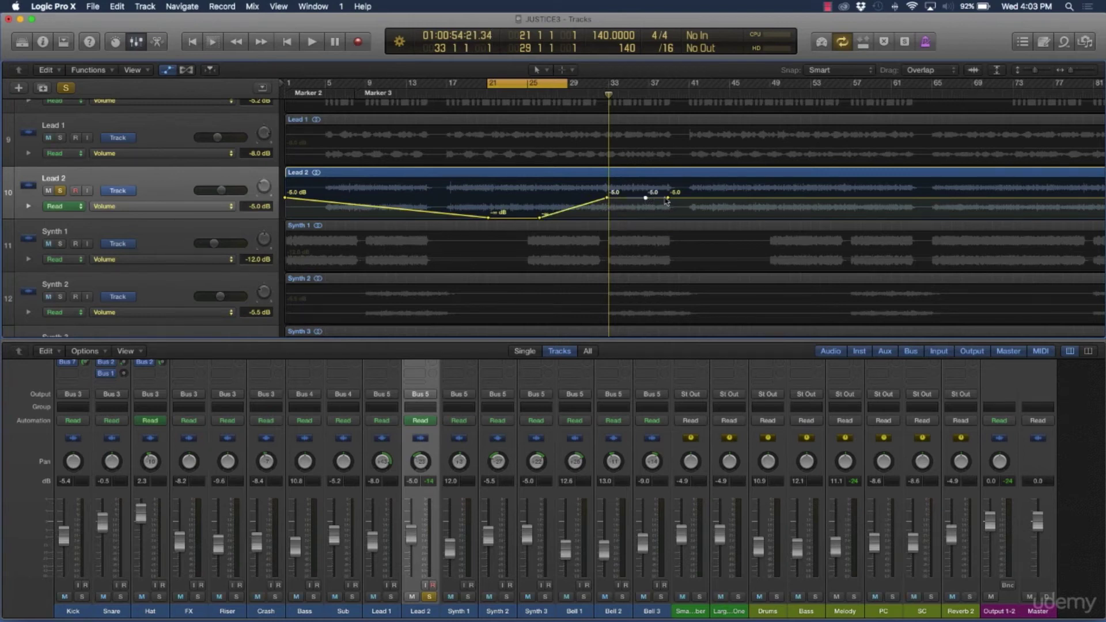
{"action": "left_click", "coordinate": [734, 199]}
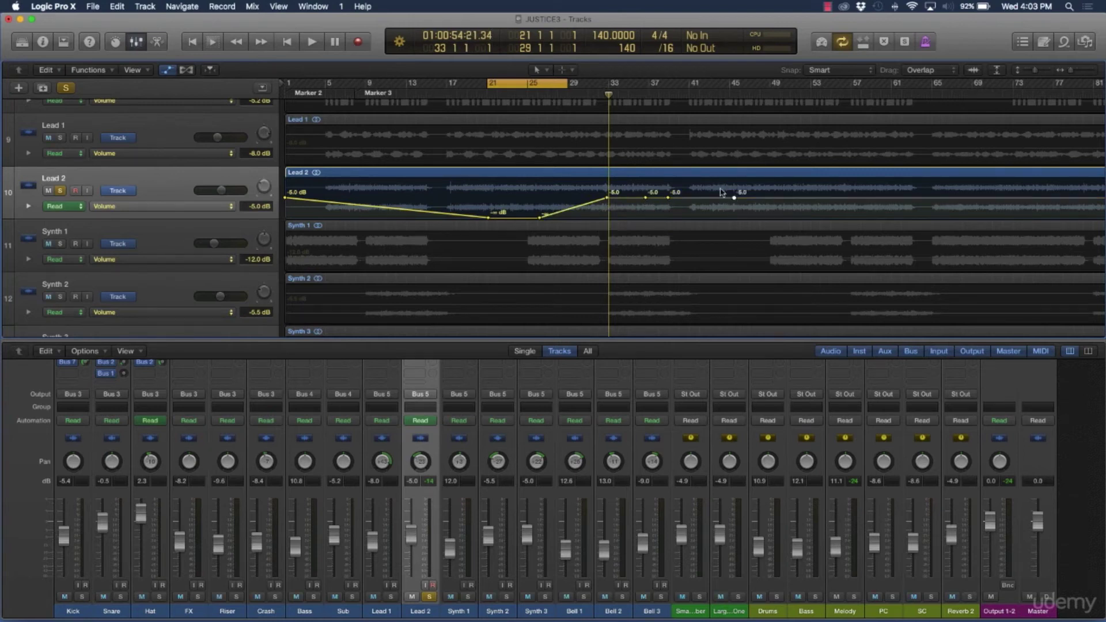
{"action": "left_click_drag", "start_coordinate": [669, 198], "coordinate": [645, 231]}
Step: Turn the cycle off and play from around bar 23 to hear Lead 2's volume fades
{"action": "left_click", "coordinate": [506, 93]}
{"action": "left_click", "coordinate": [530, 84]}
{"action": "key", "text": "space"}
{"action": "key", "text": "space"}
{"action": "key", "text": "space"}
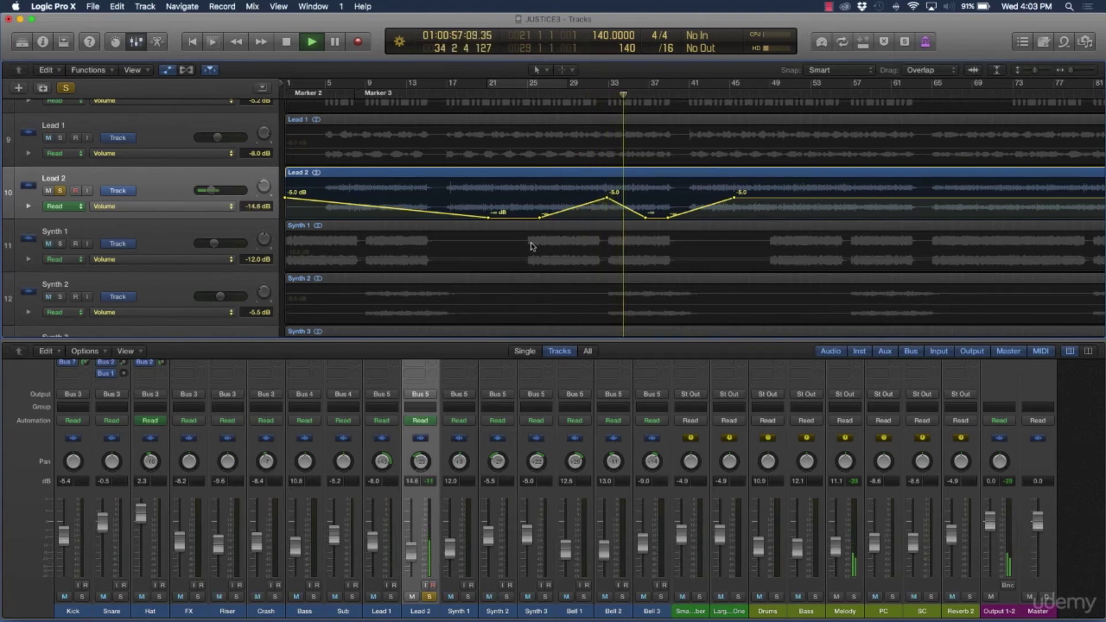
{"action": "key", "text": "space"}
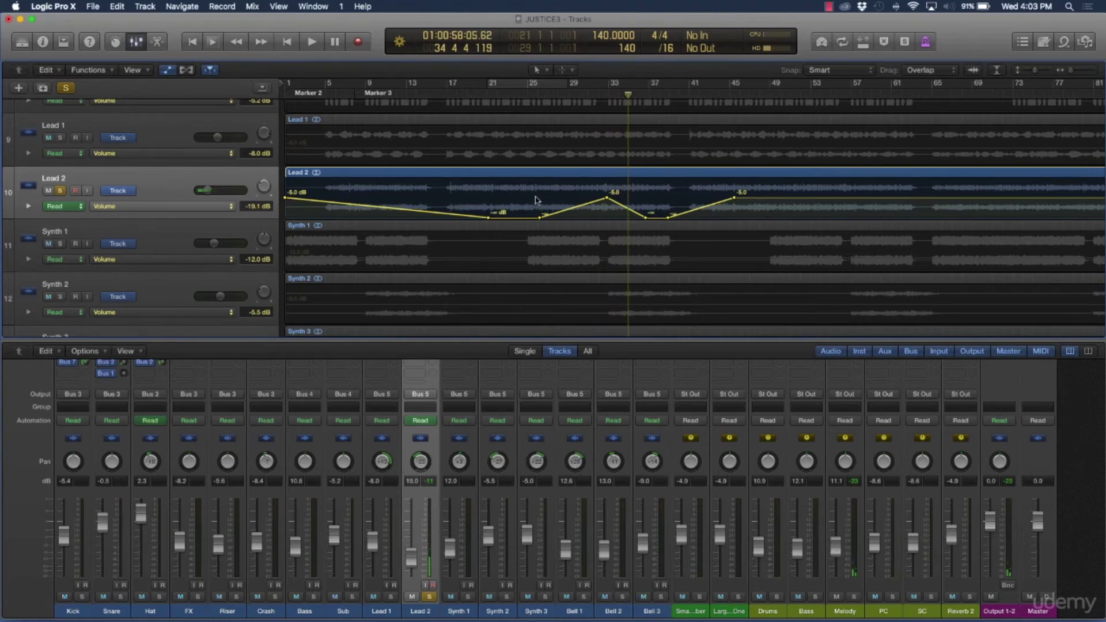
Step: Undo all of Lead 2's volume automation edits except its starting point
{"action": "key", "text": "super+z"}
{"action": "key", "text": "super+z"}
{"action": "key", "text": "super+z"}
{"action": "key", "text": "super+z"}
{"action": "key", "text": "super+z"}
{"action": "key", "text": "super+z"}
{"action": "key", "text": "super+z"}
{"action": "key", "text": "super+z"}
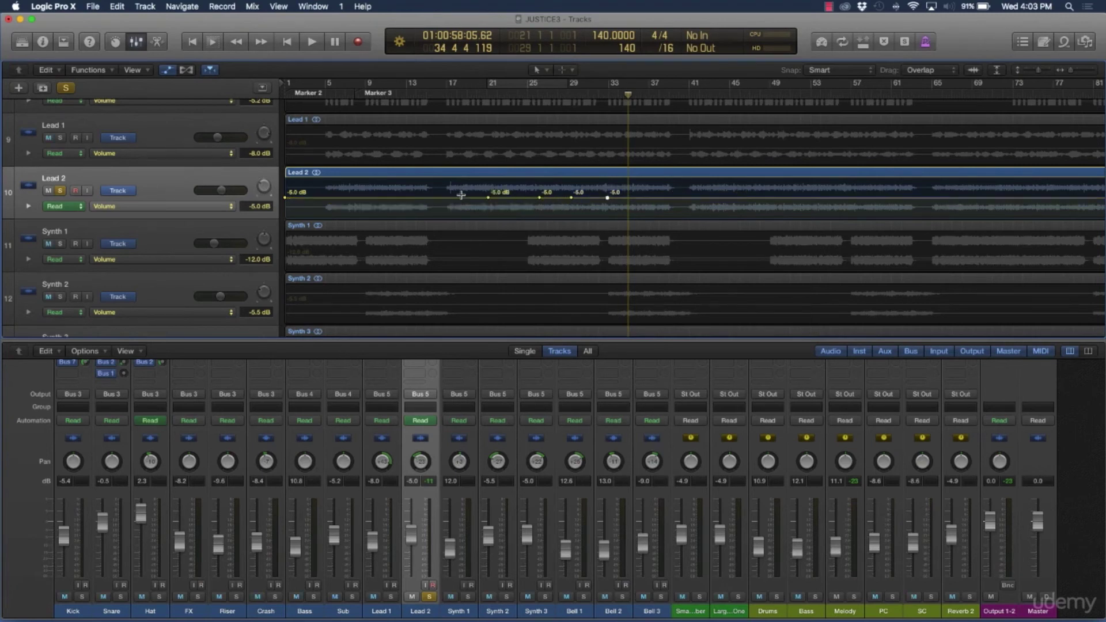
{"action": "key", "text": "super+z"}
{"action": "key", "text": "super+z"}
{"action": "key", "text": "super+z"}
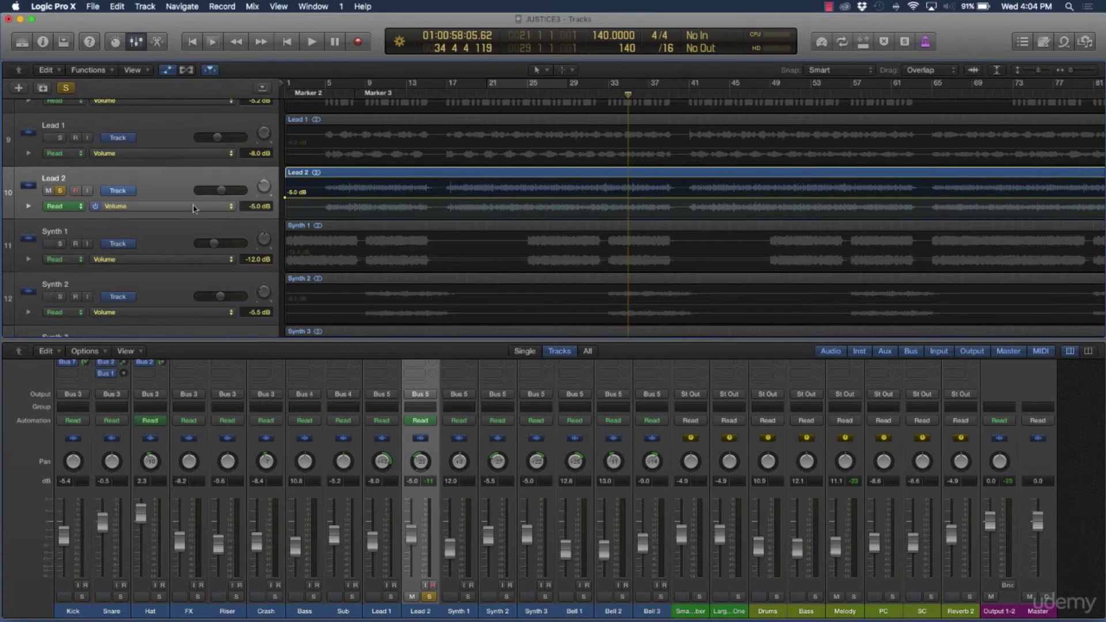
Step: Turn off the solo on Lead 2 and bring the Hat track's Pan automation lane into view
{"action": "left_click", "coordinate": [194, 209]}
{"action": "left_click", "coordinate": [162, 193]}
{"action": "scroll", "coordinate": [161, 193], "scroll_direction": "up", "scroll_amount": 4}
{"action": "scroll", "coordinate": [161, 192], "scroll_direction": "up", "scroll_amount": 3}
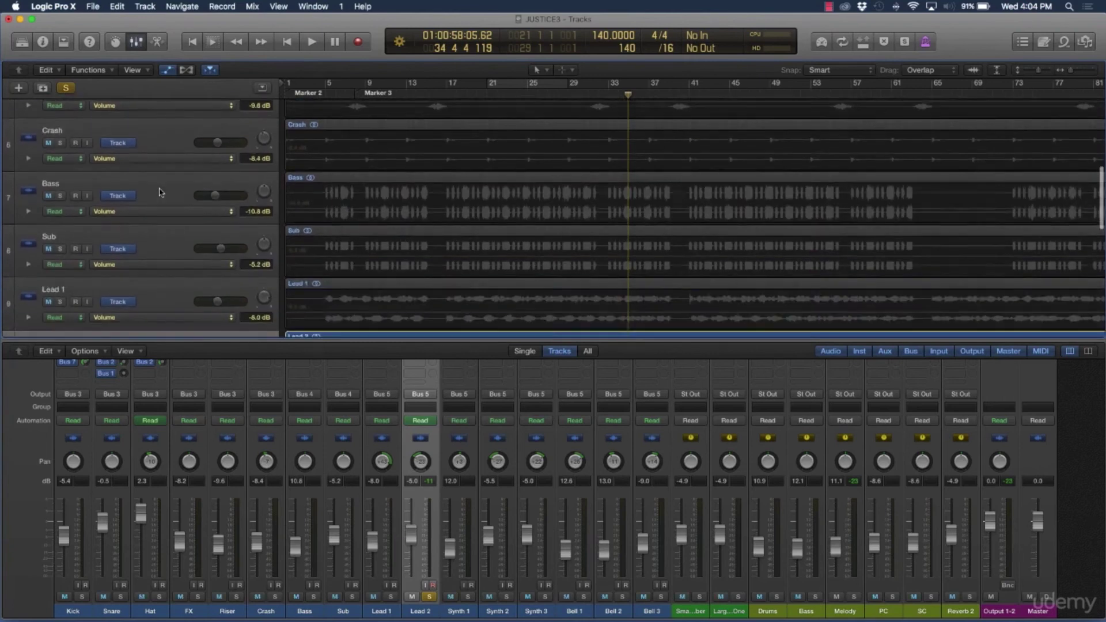
{"action": "scroll", "coordinate": [162, 193], "scroll_direction": "down", "scroll_amount": 3}
{"action": "key", "text": "cmd+a"}
{"action": "scroll", "coordinate": [171, 173], "scroll_direction": "up", "scroll_amount": 10}
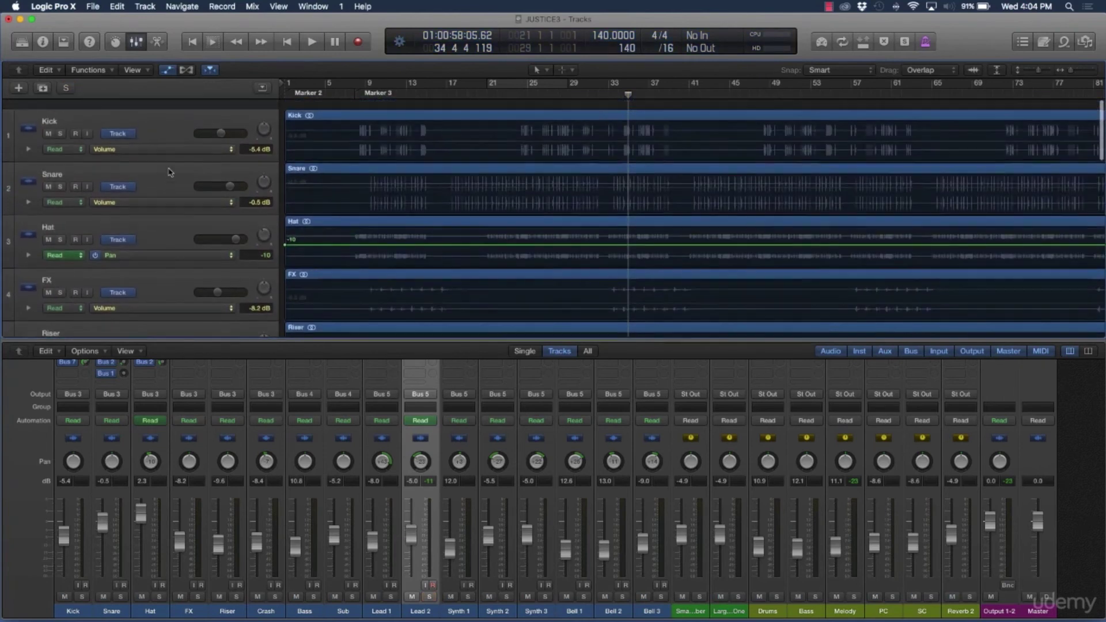
{"action": "scroll", "coordinate": [170, 172], "scroll_direction": "down", "scroll_amount": 1}
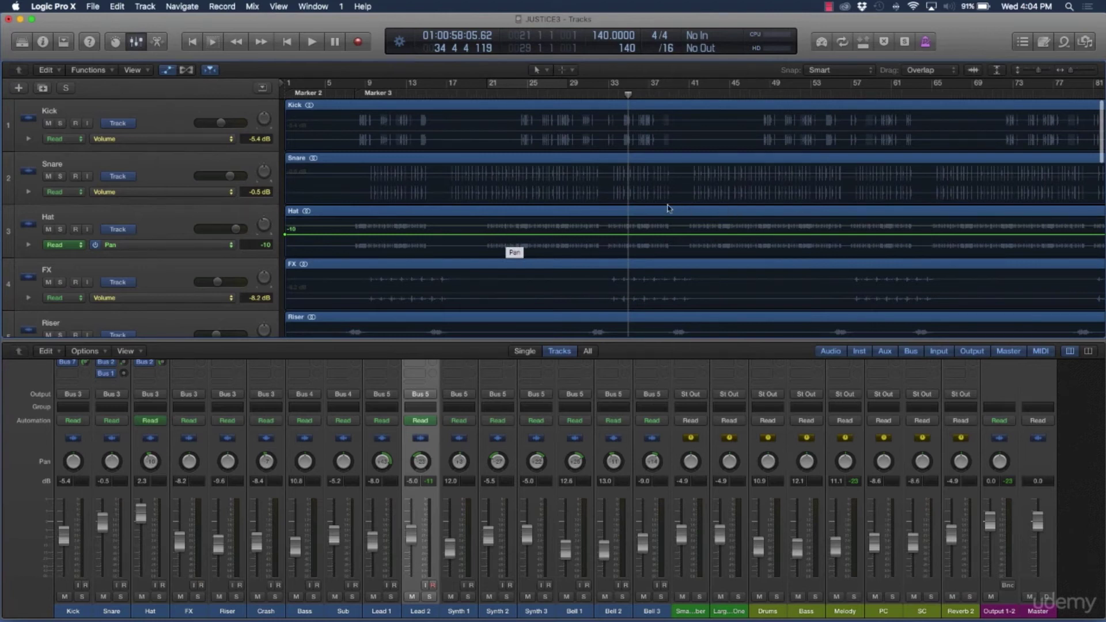
Step: Re-enable the cycle over bars 21 to 29, keep Pan as Hat's automation parameter, and add a pan point at bar 21
{"action": "left_click", "coordinate": [526, 82]}
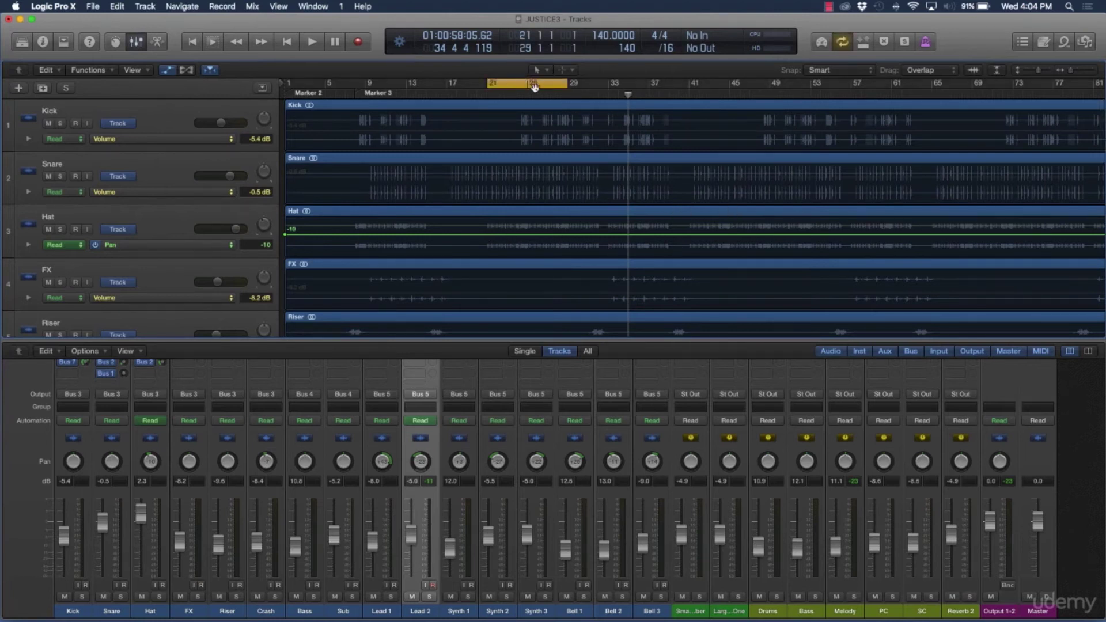
{"action": "left_click", "coordinate": [144, 249]}
{"action": "left_click", "coordinate": [147, 240]}
{"action": "left_click", "coordinate": [146, 246]}
{"action": "left_click", "coordinate": [146, 252]}
{"action": "left_click", "coordinate": [489, 235]}
Step: Add three more Hat pan points, set to +63 near bar 24, -62 near bar 29 and -10 near bar 32
{"action": "left_click", "coordinate": [519, 235]}
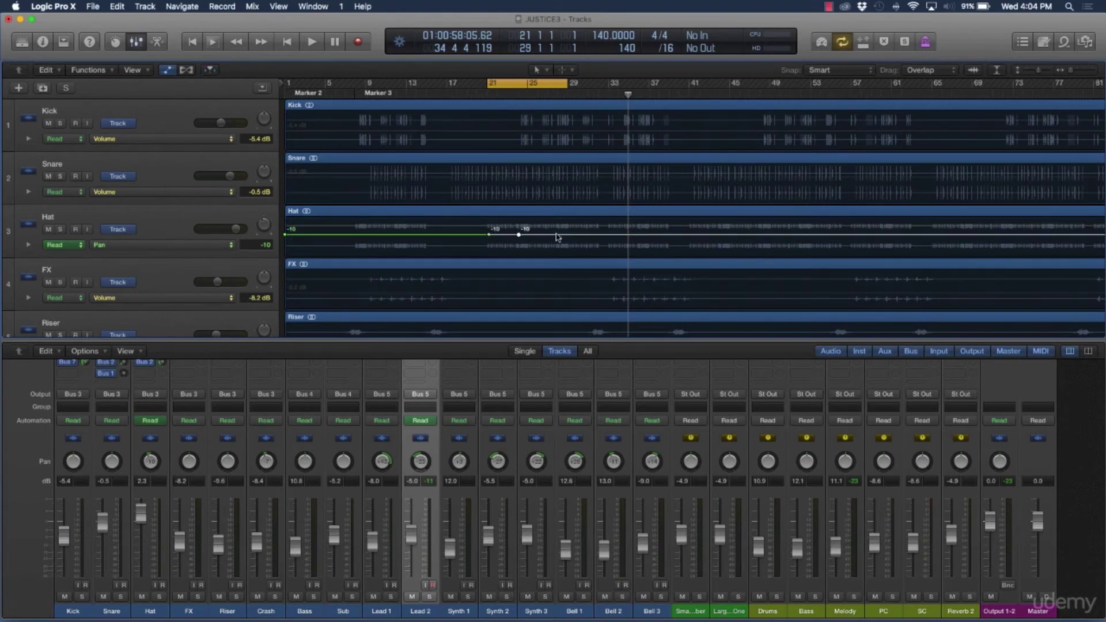
{"action": "left_click", "coordinate": [599, 235]}
{"action": "left_click_drag", "start_coordinate": [599, 235], "coordinate": [518, 256]}
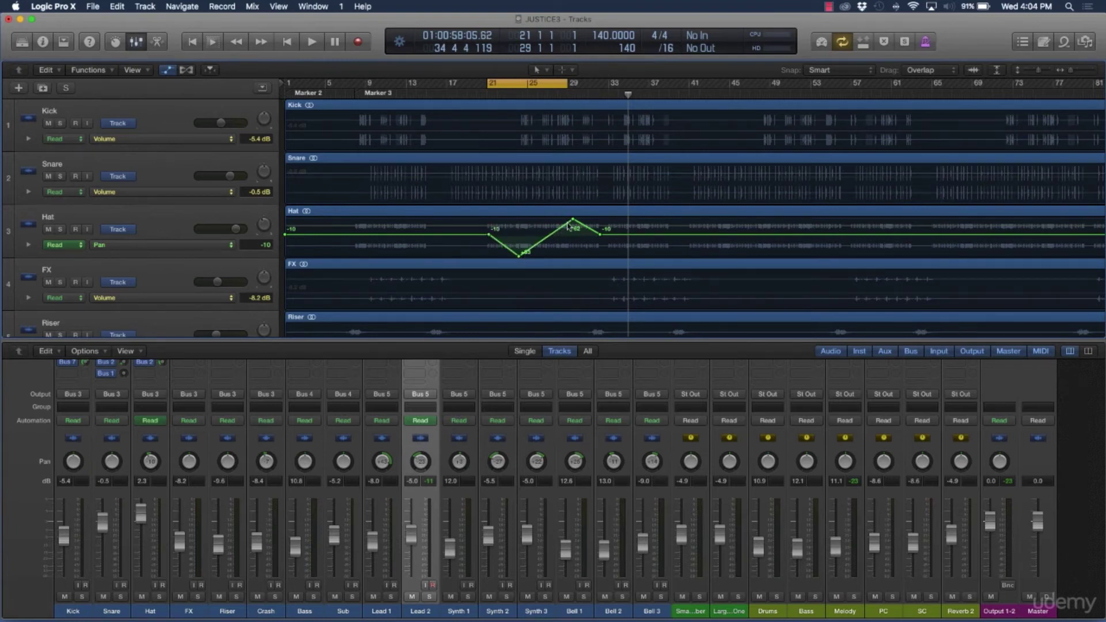
Step: Tighten the Hat pan sweep by moving its points to about bars 23, 26 and 29
{"action": "left_click_drag", "start_coordinate": [574, 221], "coordinate": [540, 220]}
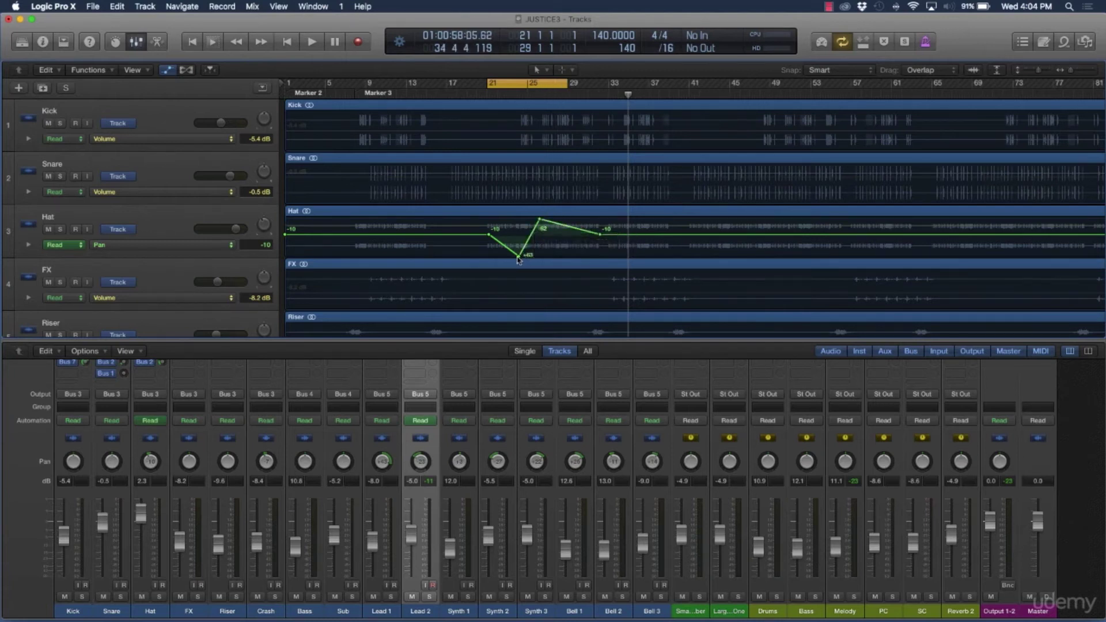
{"action": "left_click_drag", "start_coordinate": [519, 256], "coordinate": [510, 255]}
{"action": "left_click_drag", "start_coordinate": [540, 219], "coordinate": [536, 220]}
{"action": "left_click_drag", "start_coordinate": [600, 236], "coordinate": [559, 219]}
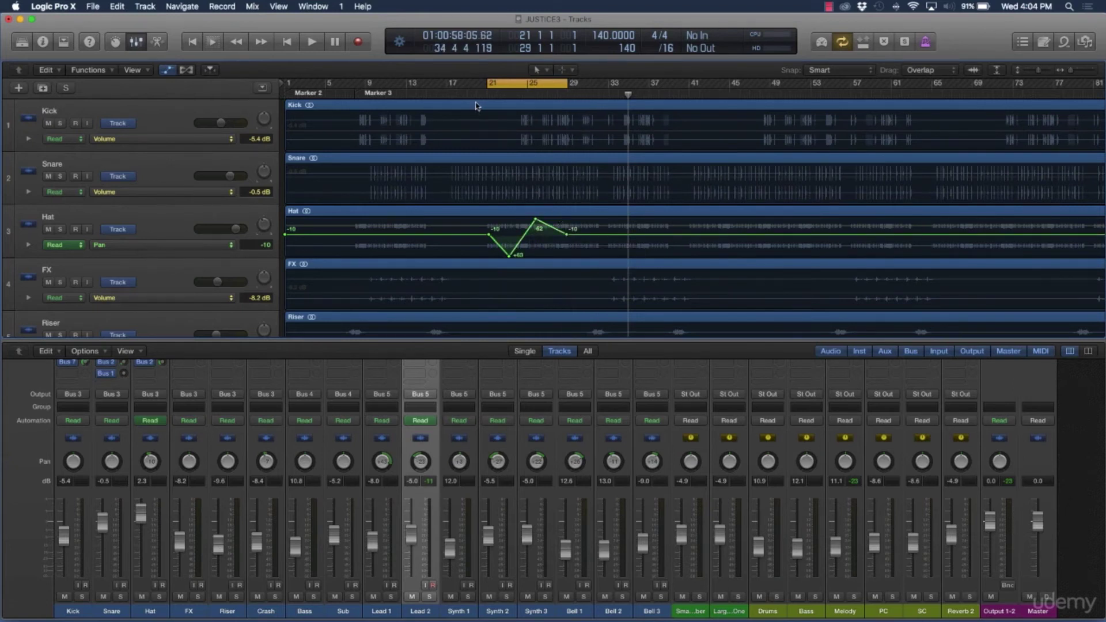
Step: Play the cycled section to hear the Hat pan sweep, and turn the cycle off
{"action": "left_click", "coordinate": [474, 95]}
{"action": "key", "text": "space"}
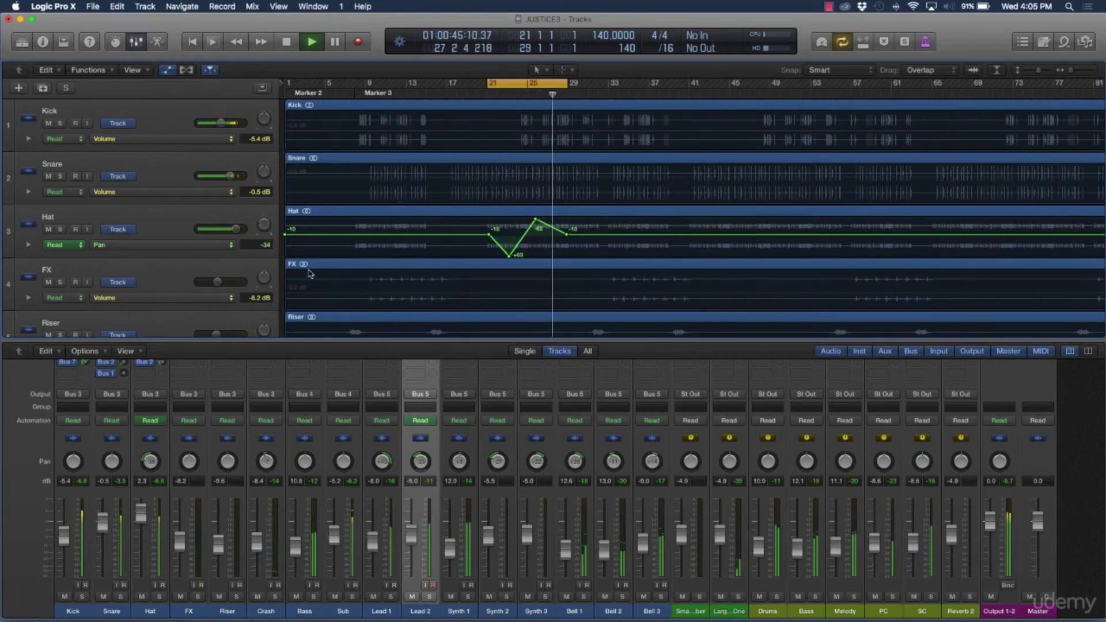
{"action": "key", "text": "space"}
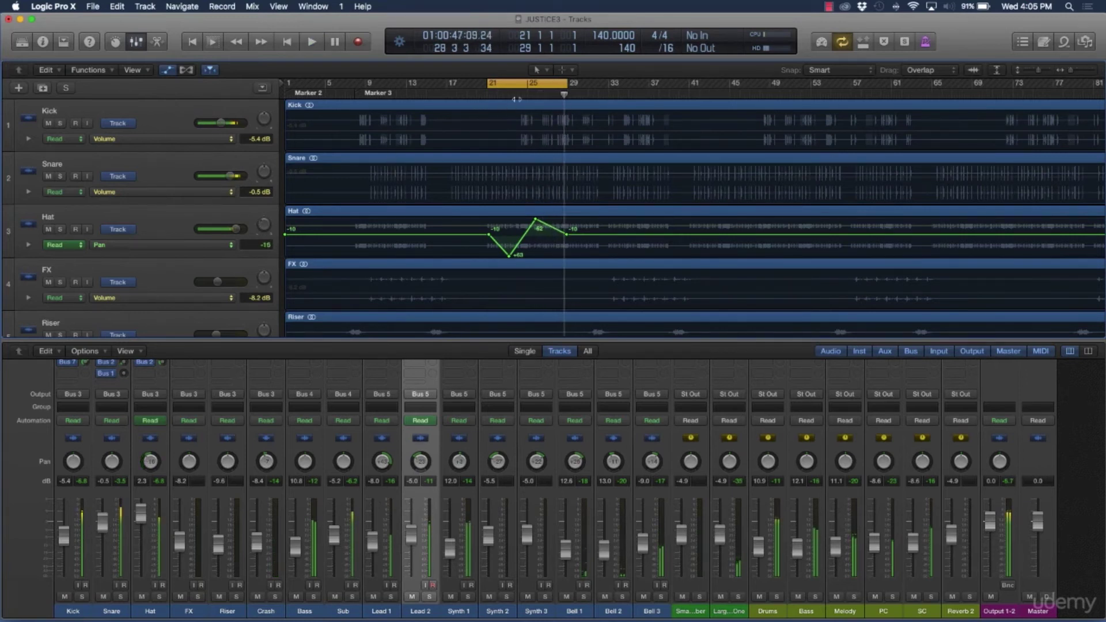
{"action": "left_click", "coordinate": [536, 84]}
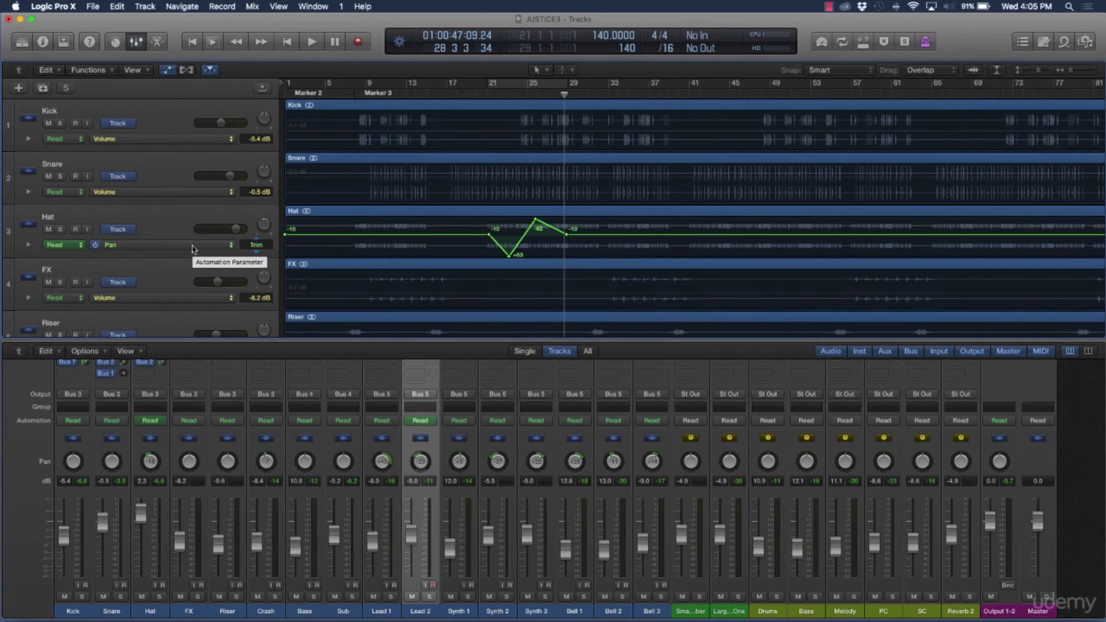
Step: Look over the mixer's channel strips and undo the Hat pan sweep back to the point at bar 21
{"action": "scroll", "coordinate": [795, 443], "scroll_direction": "up", "scroll_amount": 5}
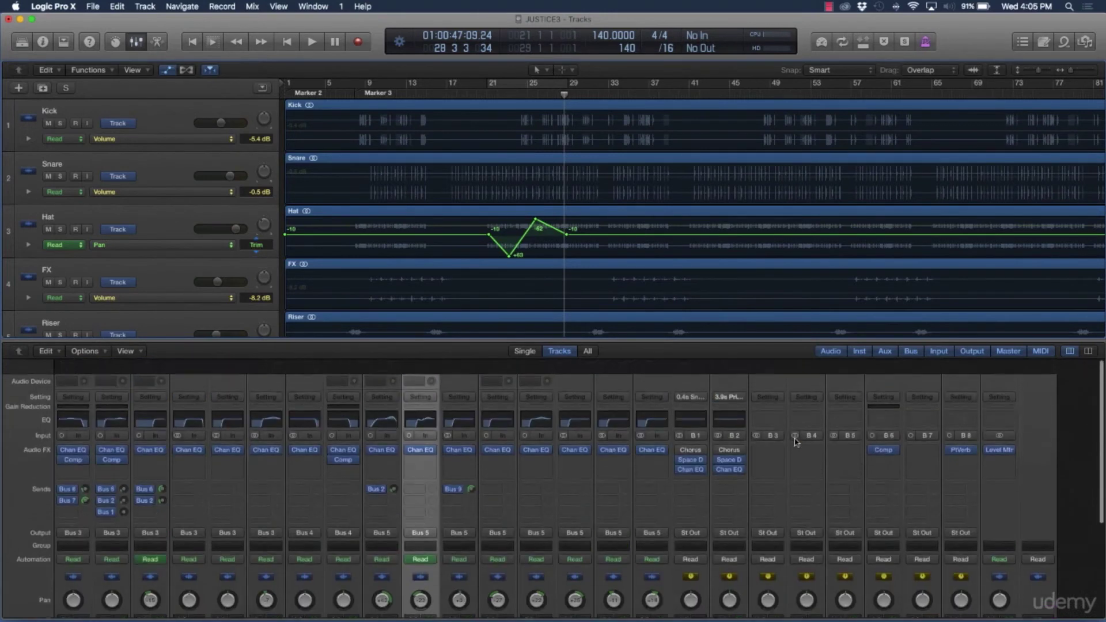
{"action": "scroll", "coordinate": [796, 443], "scroll_direction": "down", "scroll_amount": 5}
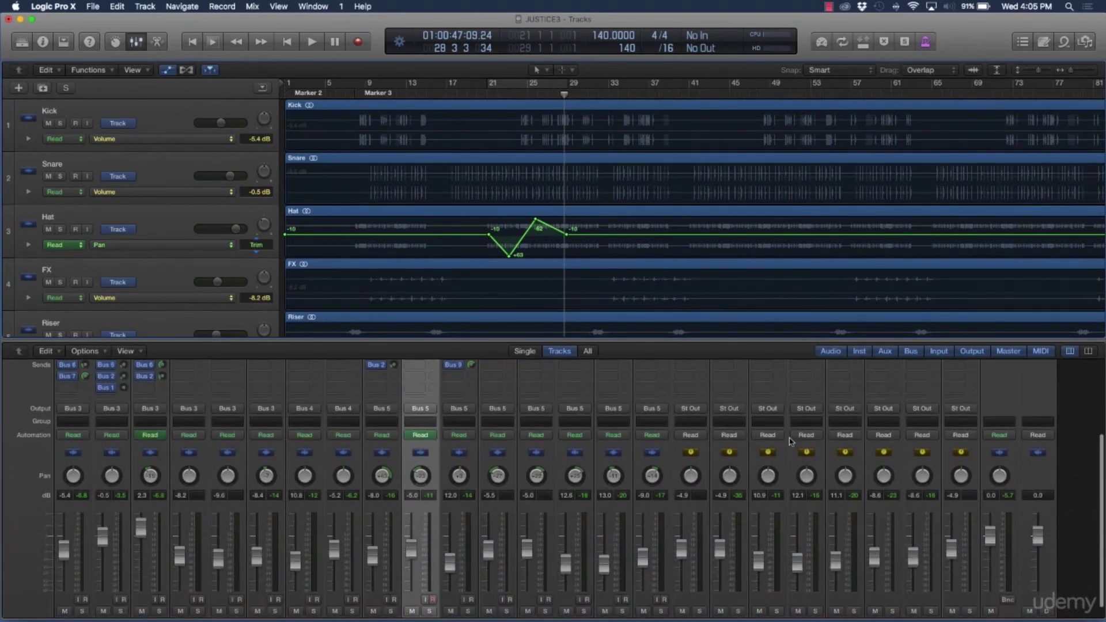
{"action": "mouse_move", "coordinate": [128, 246]}
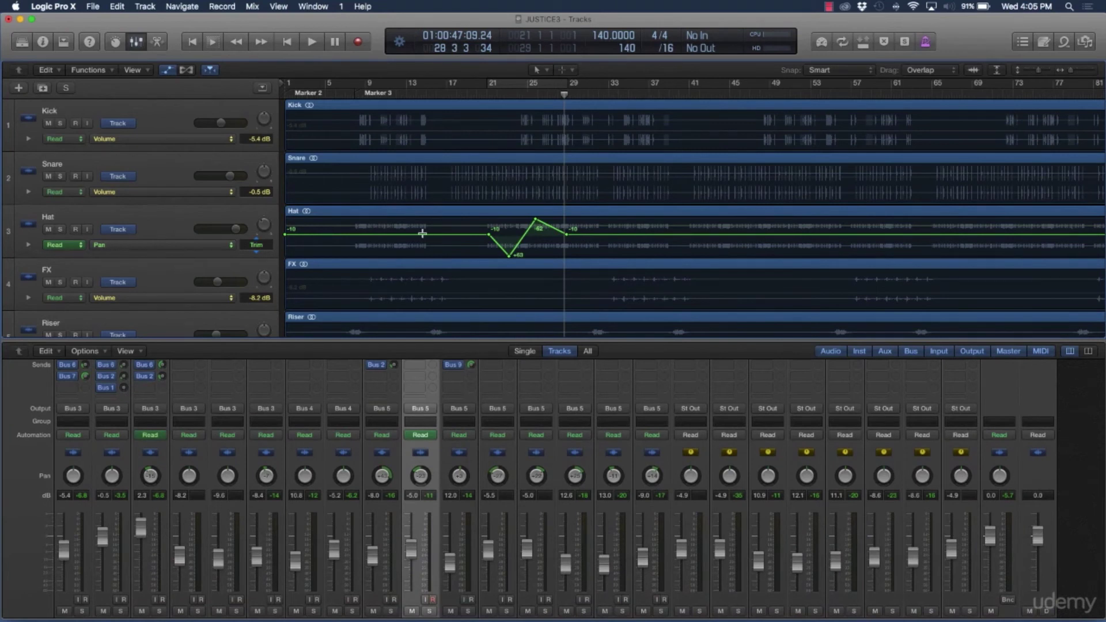
{"action": "key", "text": "super+z"}
{"action": "key", "text": "super+z"}
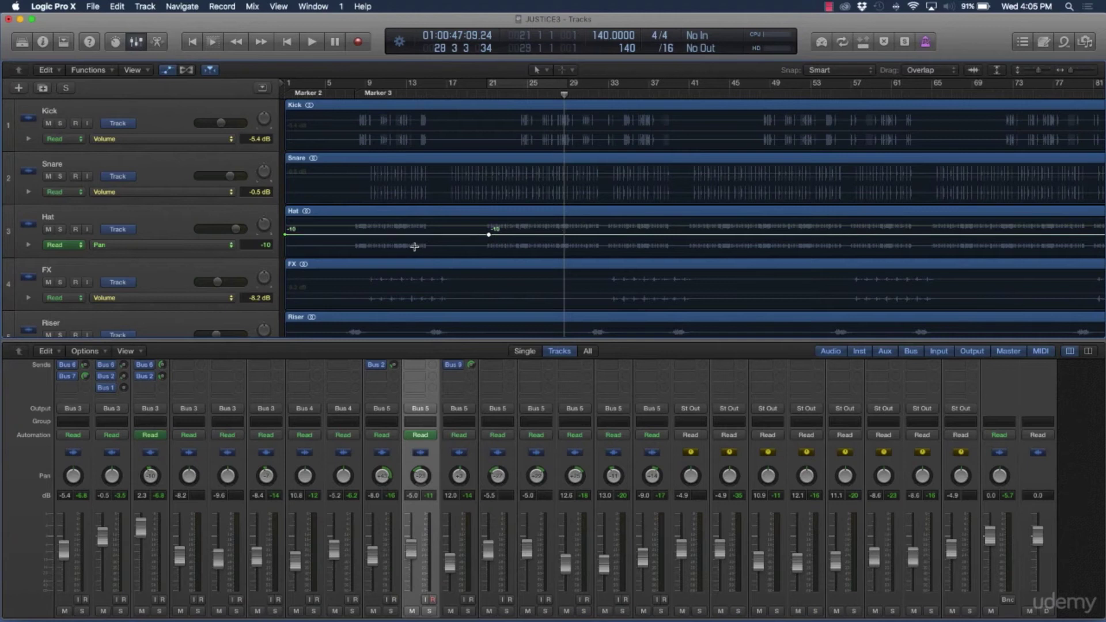
Step: Select the Synth 1 track and add a send to Bus 9 in its third send slot
{"action": "scroll", "coordinate": [144, 245], "scroll_direction": "down", "scroll_amount": 10}
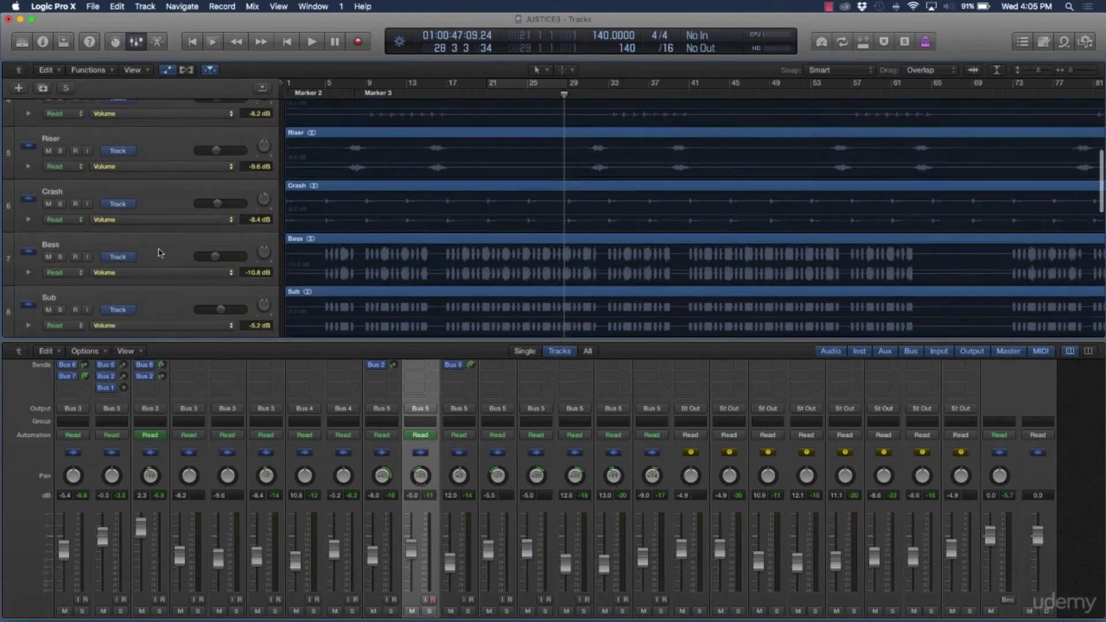
{"action": "scroll", "coordinate": [158, 251], "scroll_direction": "down", "scroll_amount": 2}
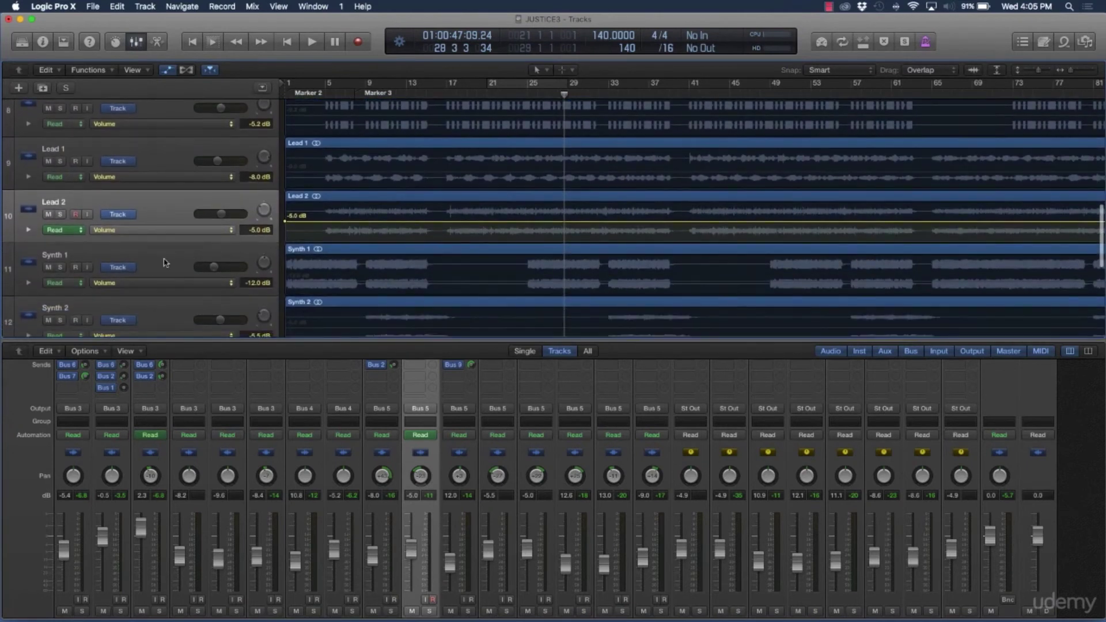
{"action": "left_click", "coordinate": [165, 263]}
{"action": "scroll", "coordinate": [489, 445], "scroll_direction": "up", "scroll_amount": 5}
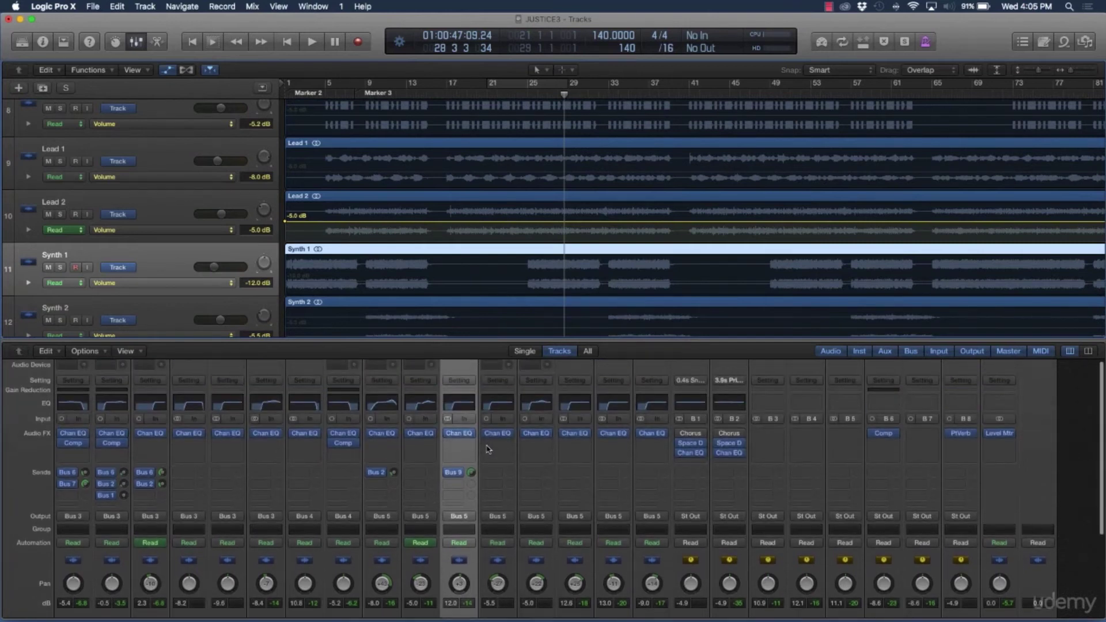
{"action": "scroll", "coordinate": [488, 449], "scroll_direction": "down", "scroll_amount": 3}
{"action": "left_click", "coordinate": [461, 467]}
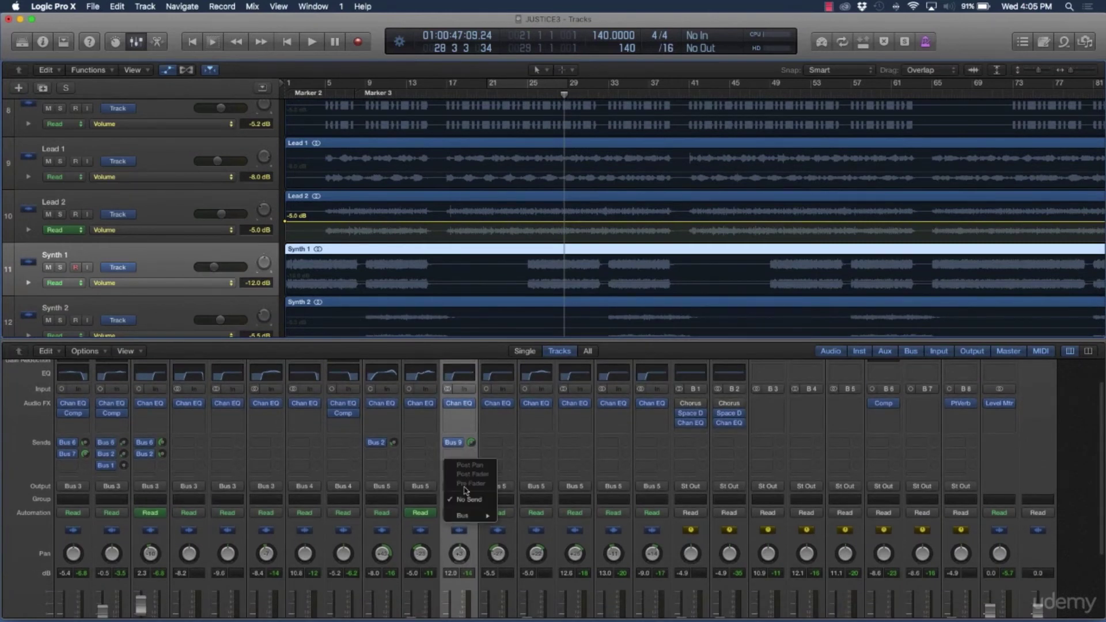
{"action": "mouse_move", "coordinate": [472, 517]}
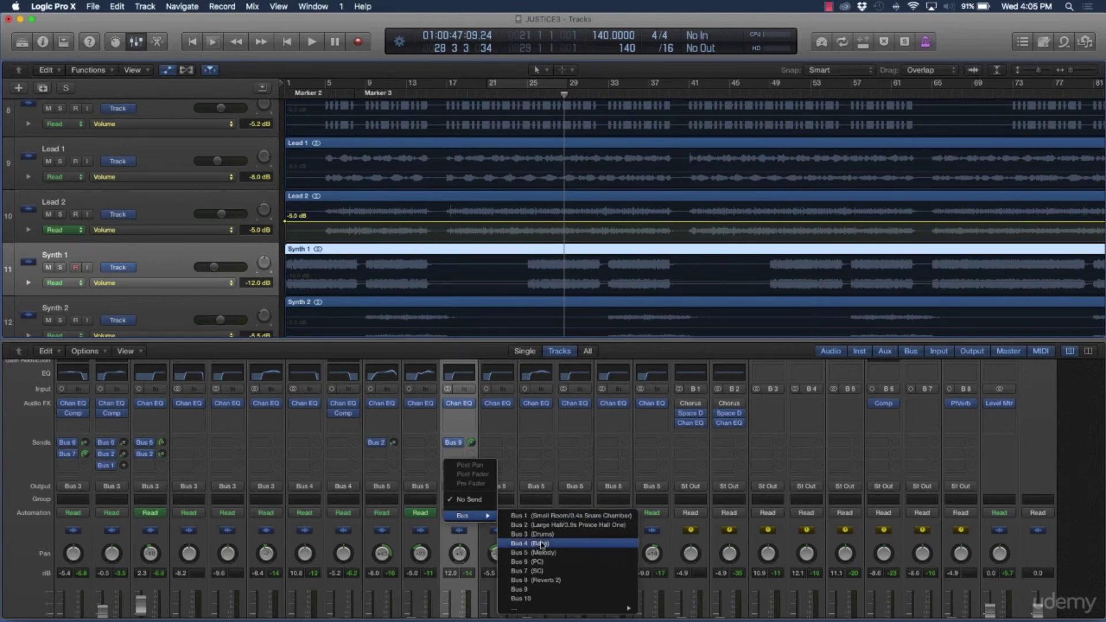
{"action": "left_click", "coordinate": [544, 590]}
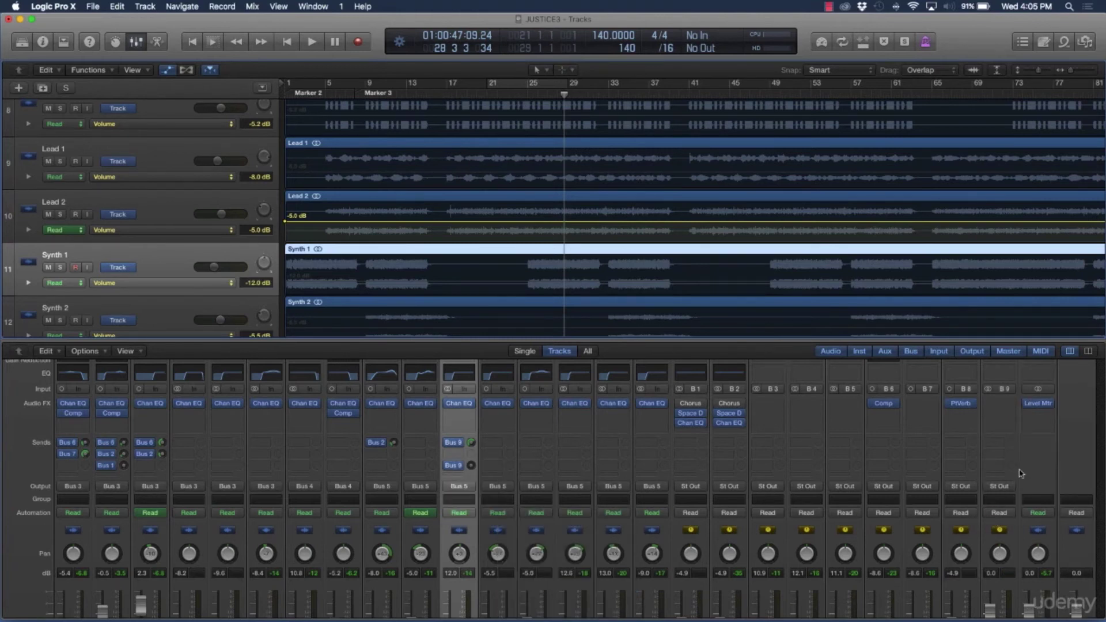
Step: Insert a stereo Flanger from the Modulation effects on the new Aux 9 channel strip
{"action": "scroll", "coordinate": [1022, 474], "scroll_direction": "down", "scroll_amount": 5}
{"action": "scroll", "coordinate": [994, 415], "scroll_direction": "up", "scroll_amount": 8}
{"action": "scroll", "coordinate": [994, 415], "scroll_direction": "down", "scroll_amount": 5}
{"action": "scroll", "coordinate": [984, 533], "scroll_direction": "up", "scroll_amount": 4}
{"action": "scroll", "coordinate": [988, 461], "scroll_direction": "down", "scroll_amount": 1}
{"action": "left_click", "coordinate": [999, 434]}
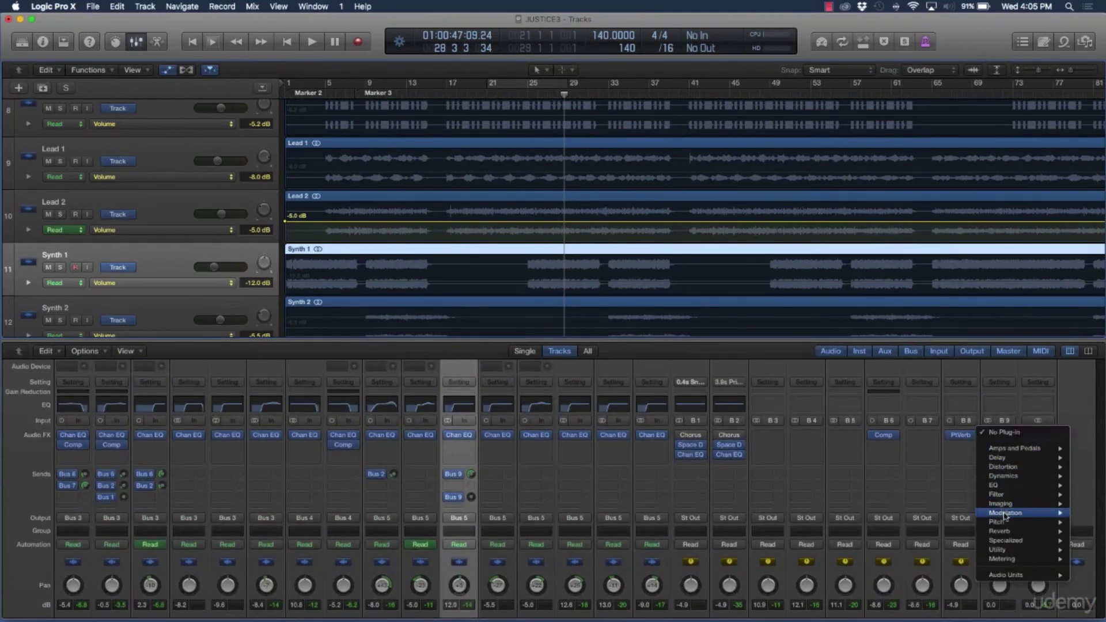
{"action": "mouse_move", "coordinate": [1007, 515]}
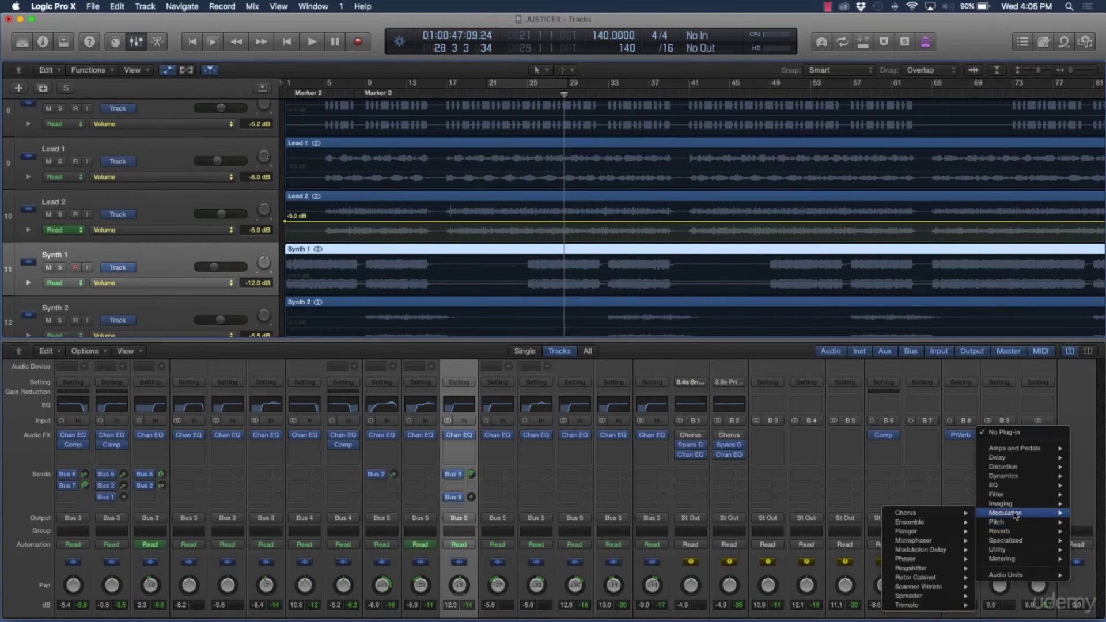
{"action": "mouse_move", "coordinate": [922, 532]}
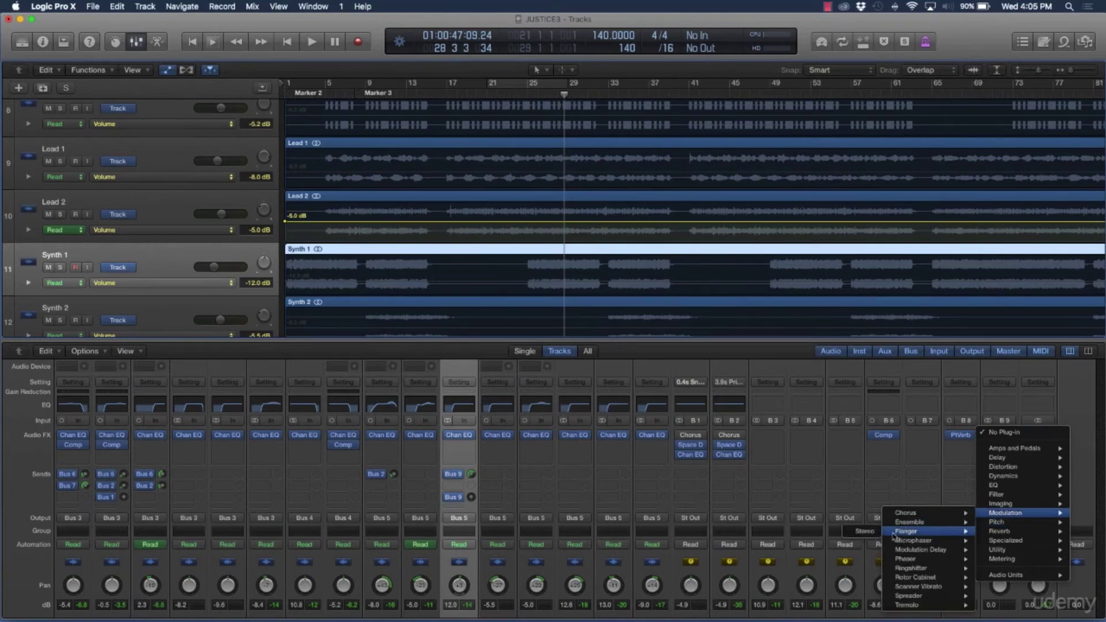
{"action": "left_click", "coordinate": [864, 532]}
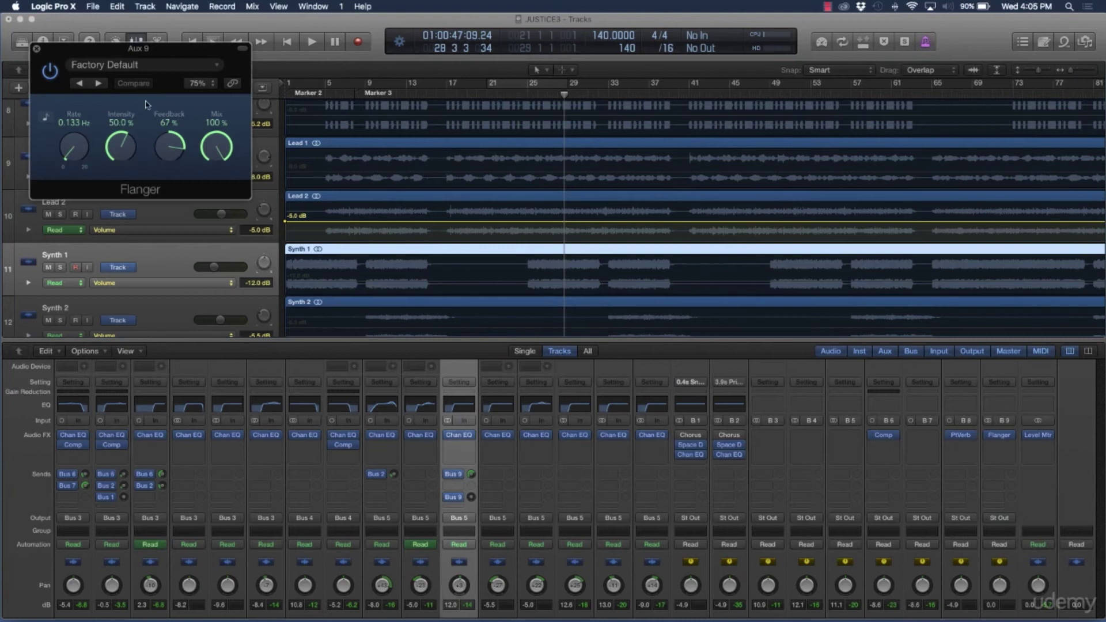
Step: Load the Easy Flange preset, close the Flanger, and raise Synth 1's third send to -3.9 dB
{"action": "left_click", "coordinate": [105, 68]}
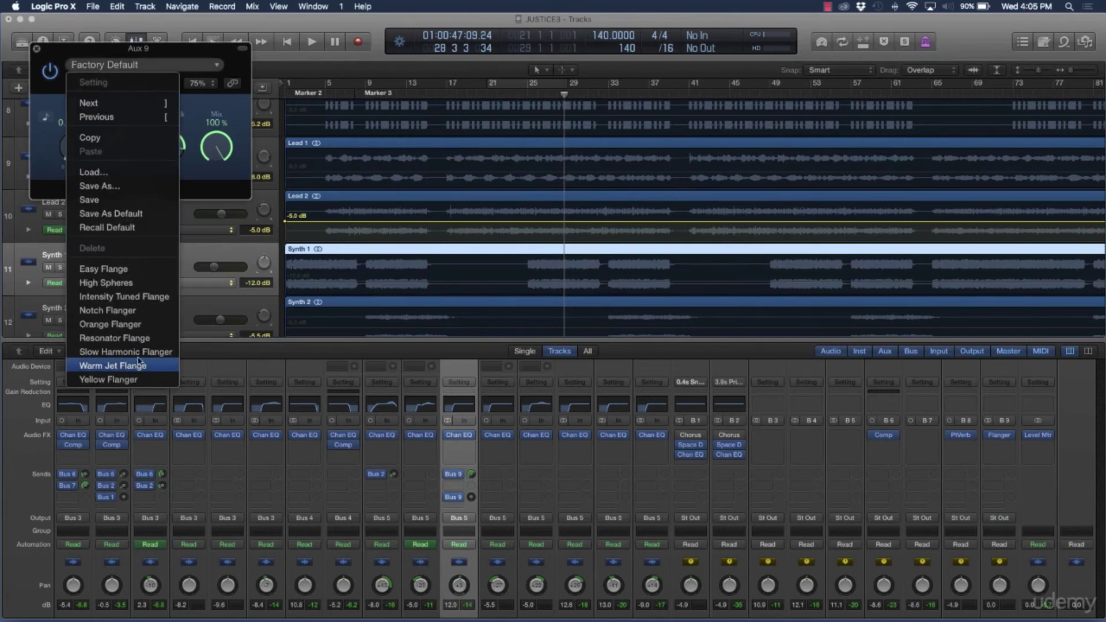
{"action": "left_click", "coordinate": [109, 268]}
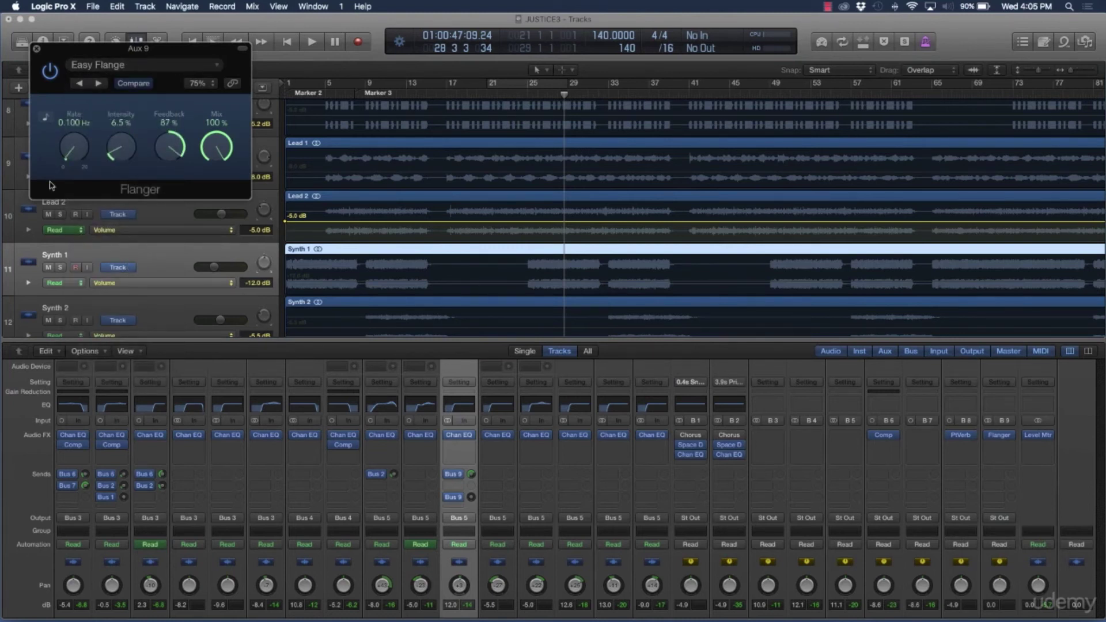
{"action": "left_click", "coordinate": [35, 49]}
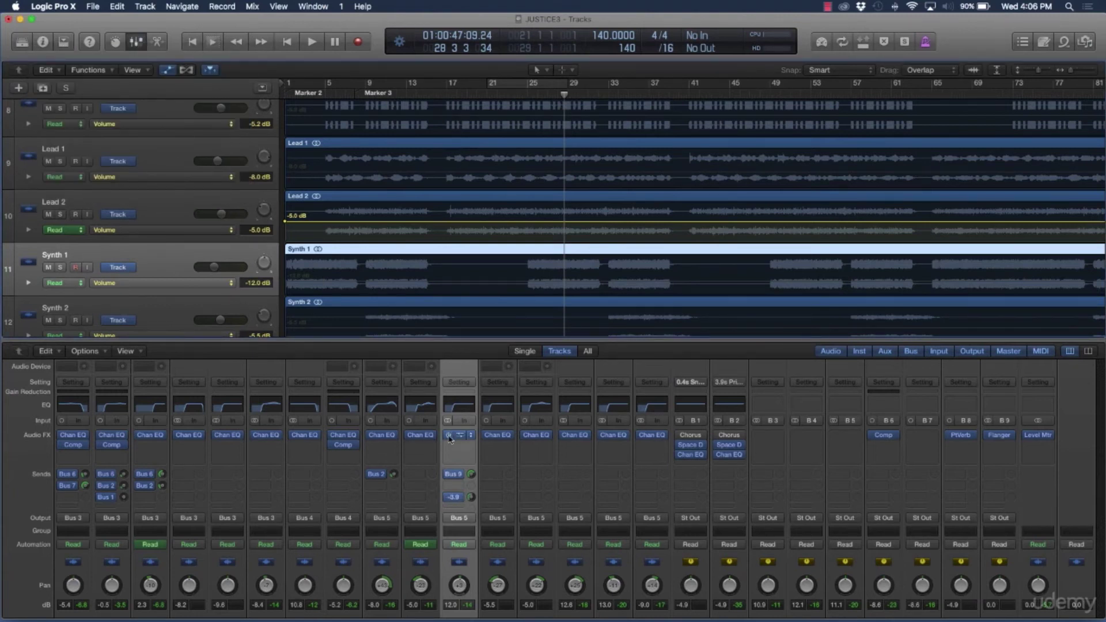
{"action": "left_click", "coordinate": [206, 284]}
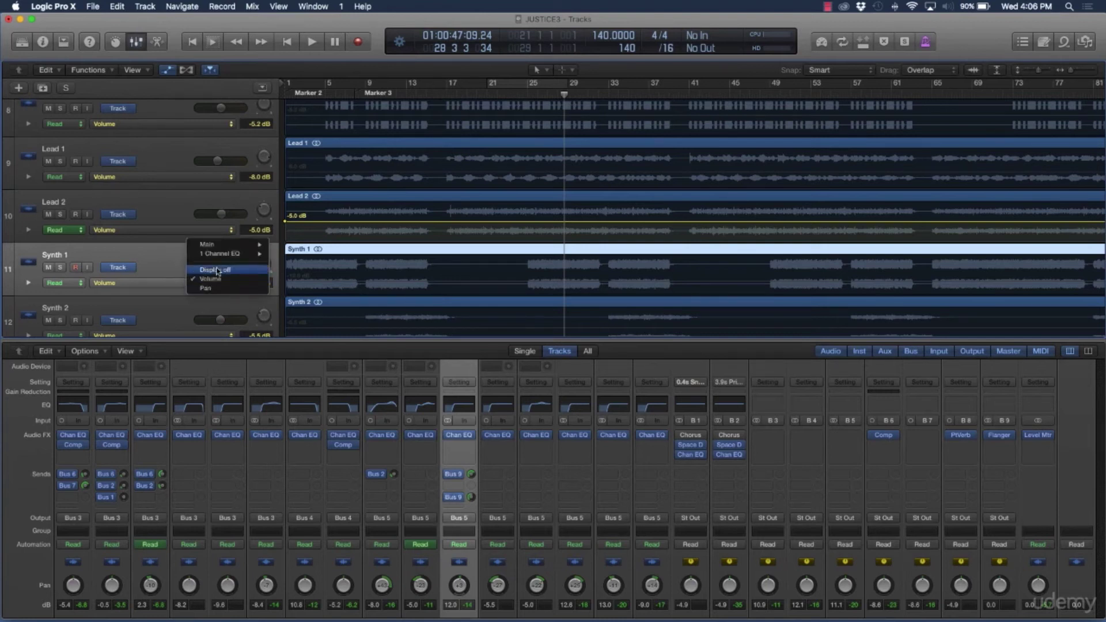
{"action": "mouse_move", "coordinate": [230, 244]}
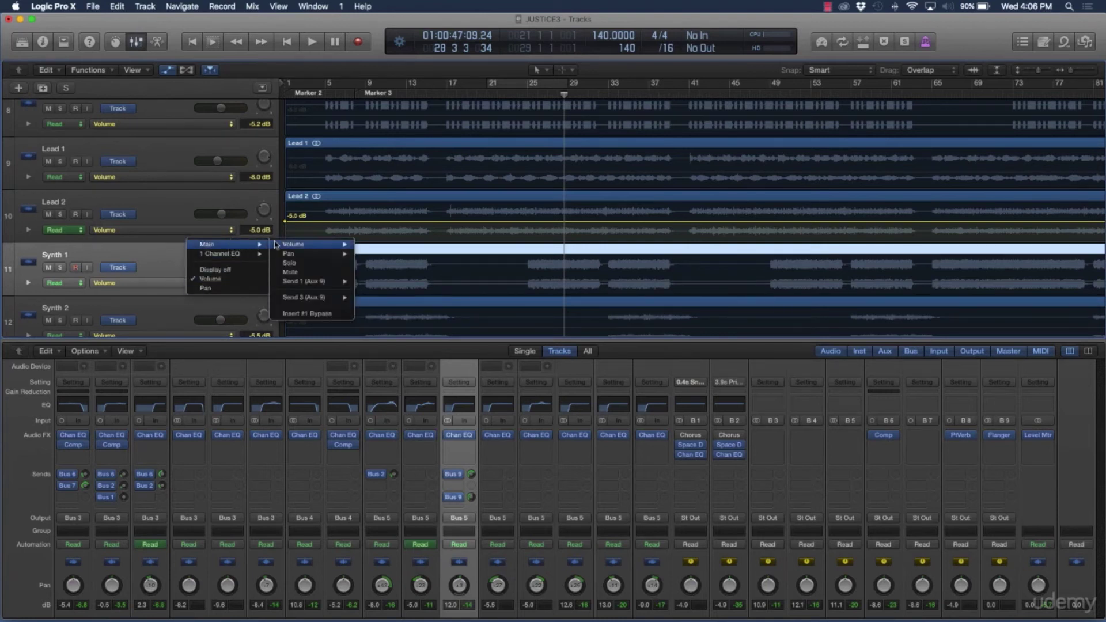
{"action": "mouse_move", "coordinate": [318, 286]}
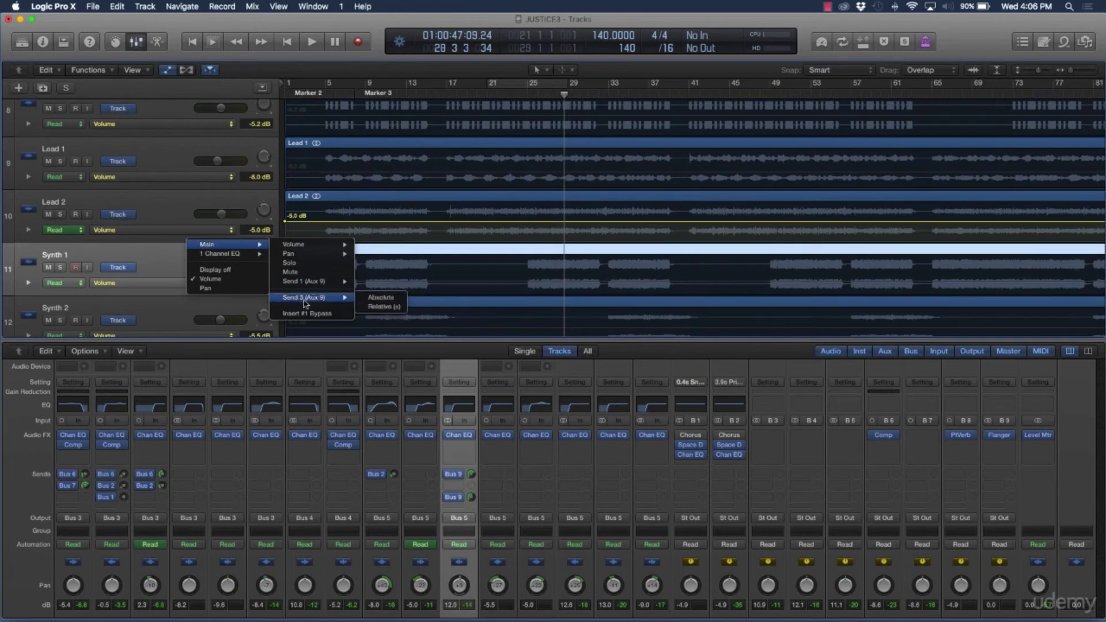
{"action": "key", "text": "Escape"}
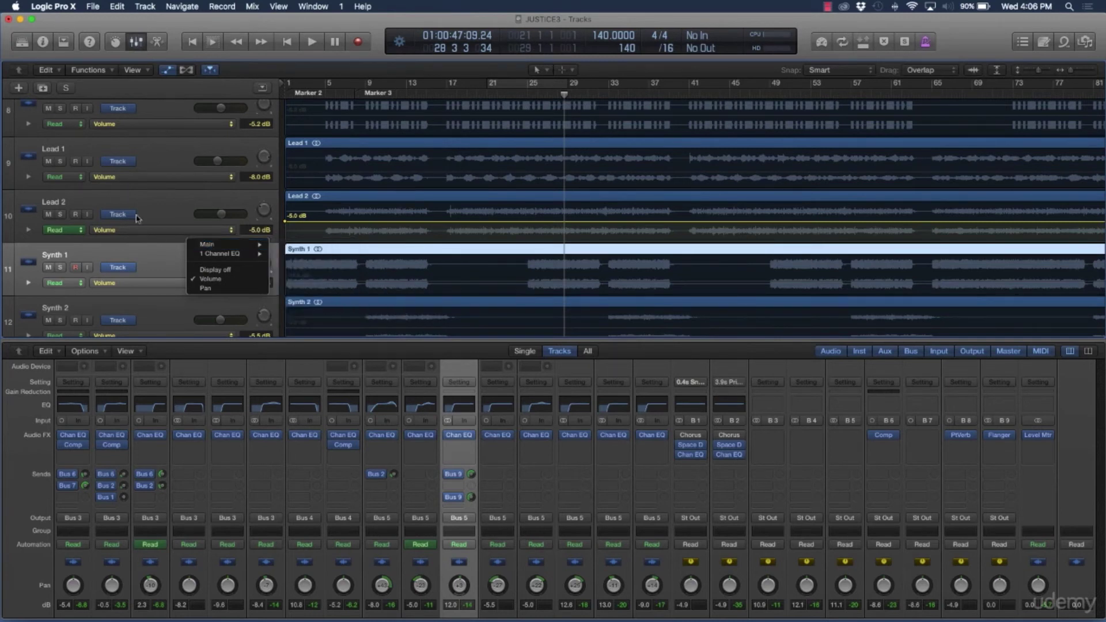
Step: Rename the Aux 9 channel strip as Flanger
{"action": "scroll", "coordinate": [895, 523], "scroll_direction": "down", "scroll_amount": 5}
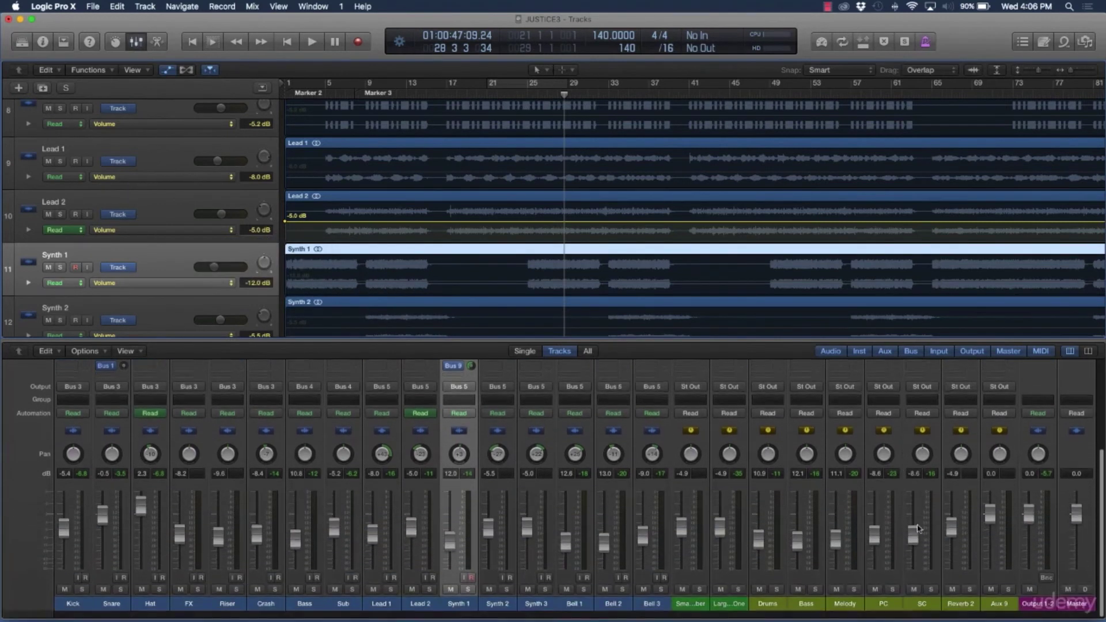
{"action": "left_click", "coordinate": [1010, 613]}
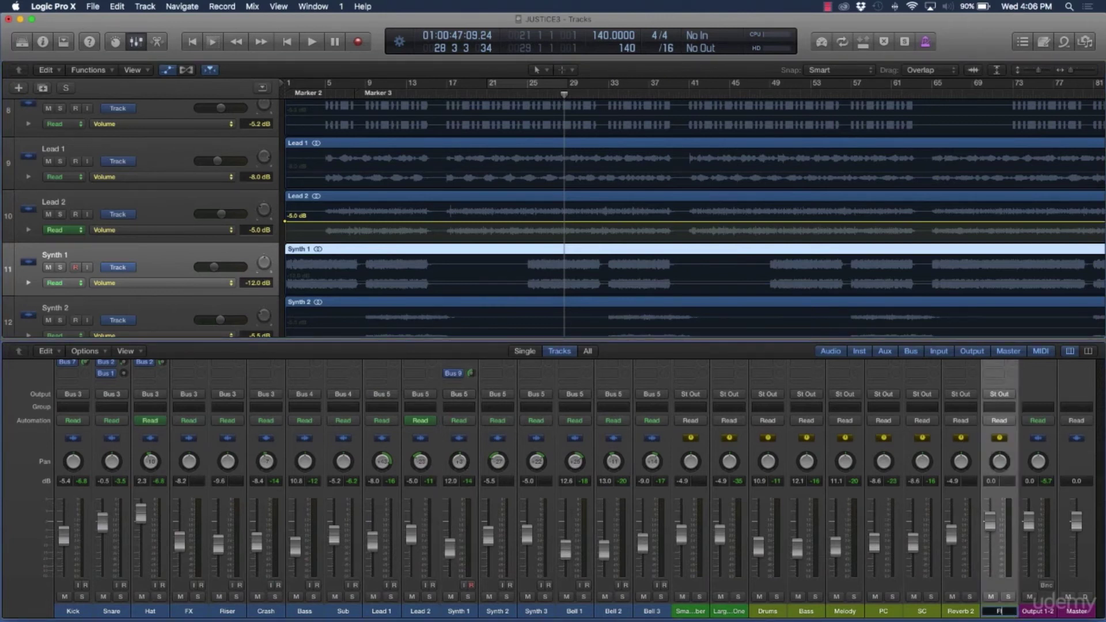
{"action": "key", "text": "Return"}
Step: Remove the duplicate Bus 9 send from Synth 1's first send slot
{"action": "scroll", "coordinate": [501, 483], "scroll_direction": "up", "scroll_amount": 5}
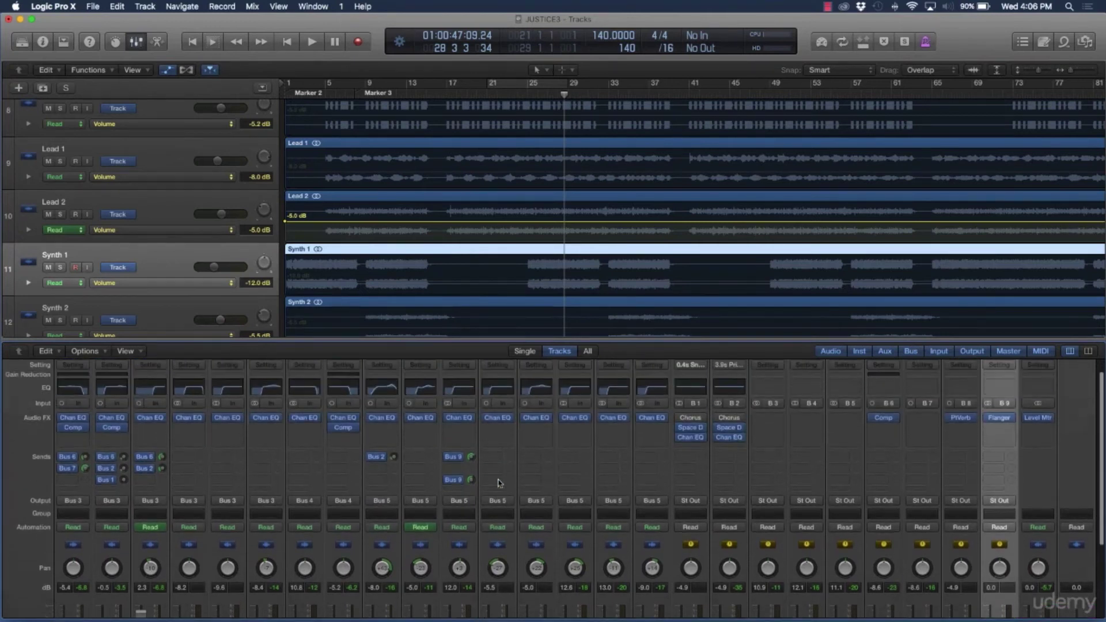
{"action": "scroll", "coordinate": [461, 505], "scroll_direction": "down", "scroll_amount": 1}
{"action": "left_click", "coordinate": [461, 458]}
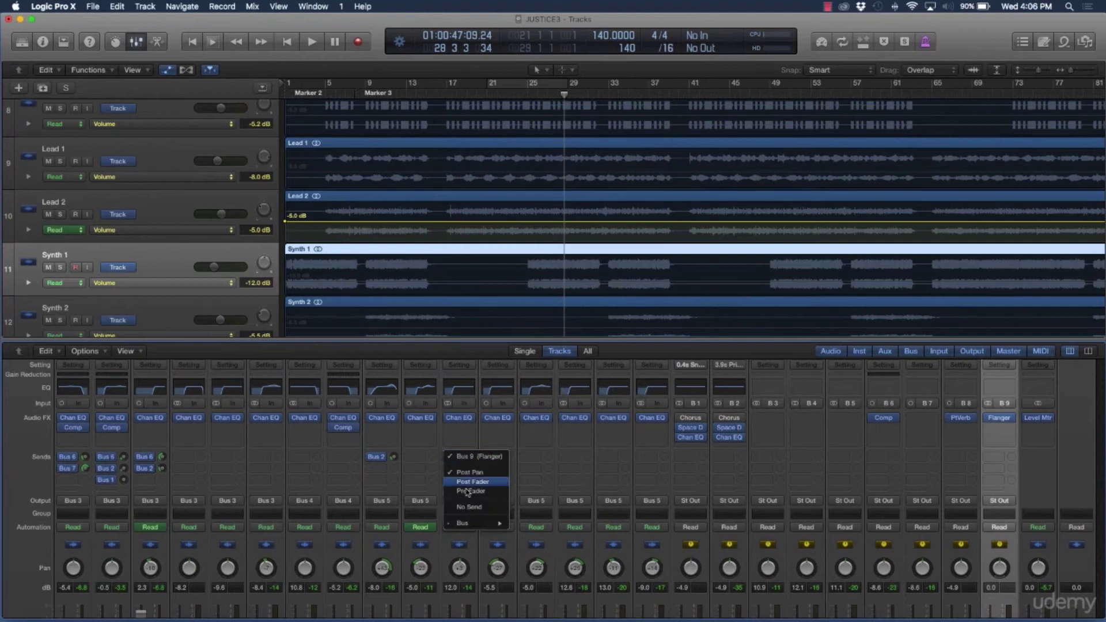
{"action": "left_click", "coordinate": [465, 507]}
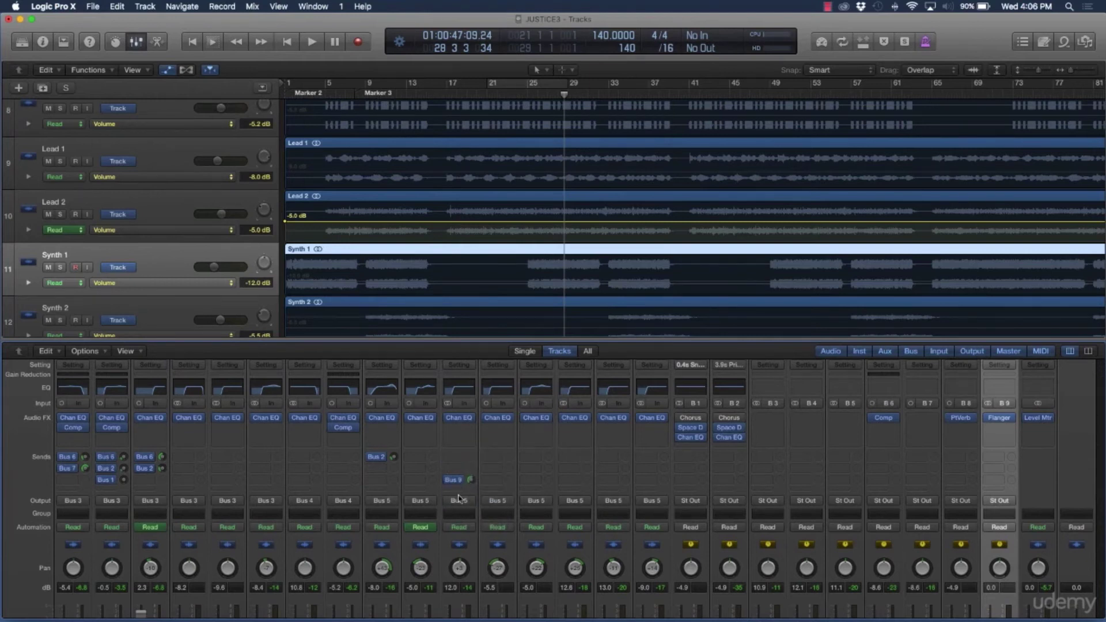
Step: Display the absolute Send 3 (Flanger) automation on the Synth 1 track
{"action": "scroll", "coordinate": [459, 499], "scroll_direction": "down", "scroll_amount": 3}
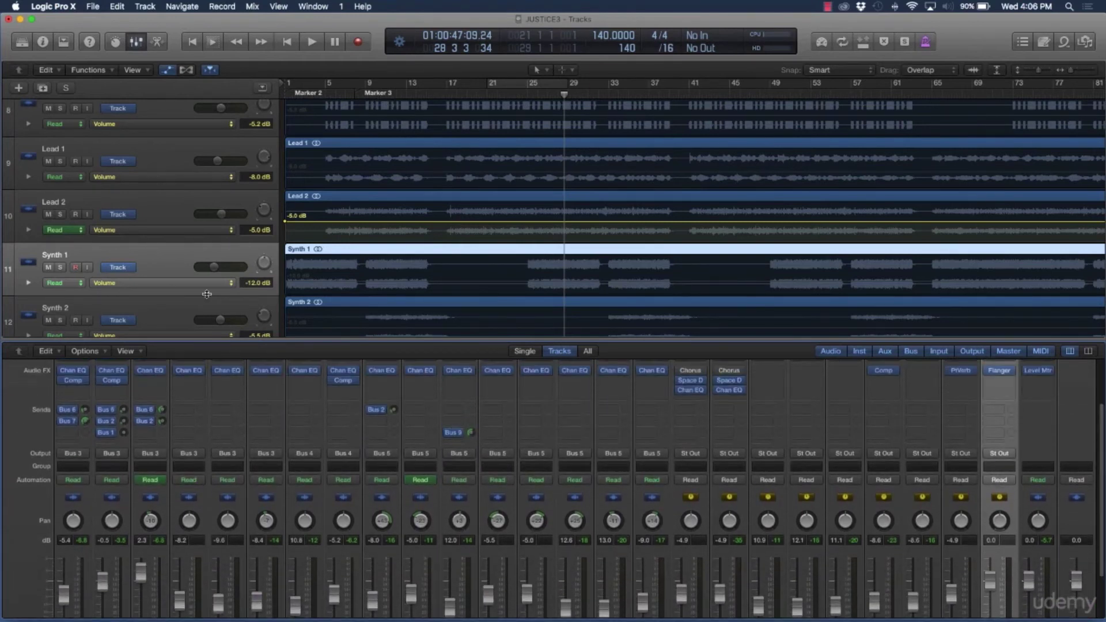
{"action": "left_click", "coordinate": [231, 284]}
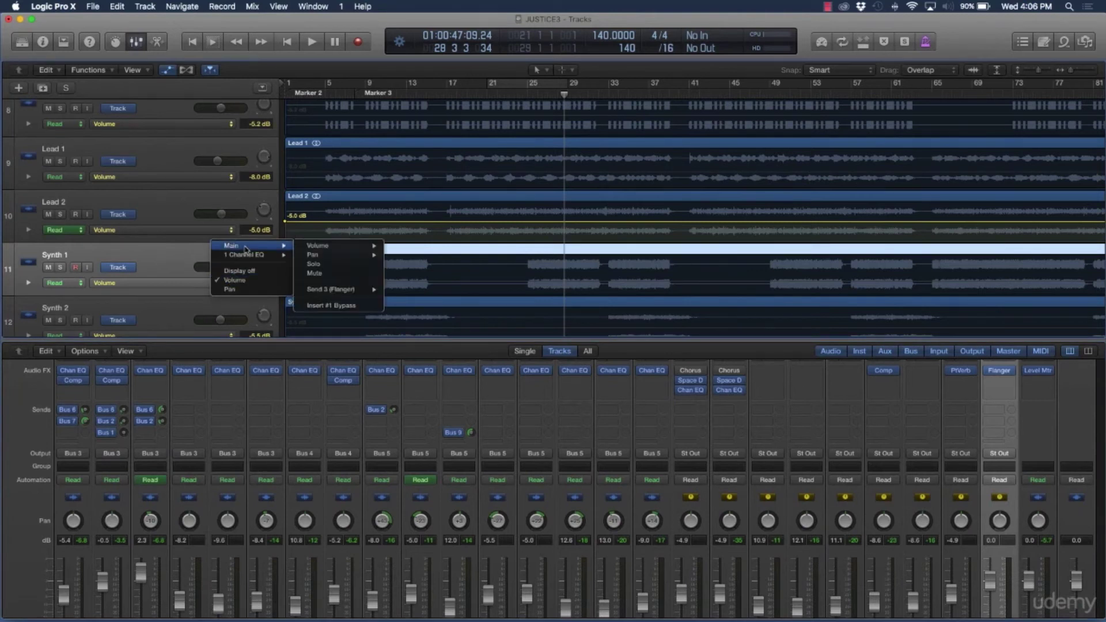
{"action": "mouse_move", "coordinate": [330, 294]}
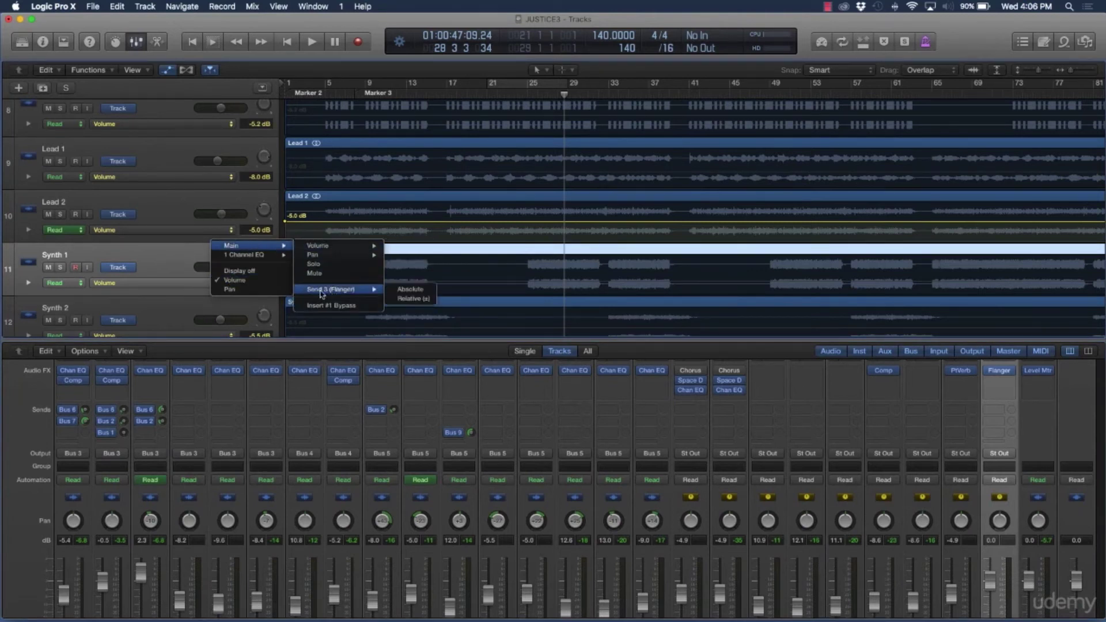
{"action": "left_click", "coordinate": [418, 290]}
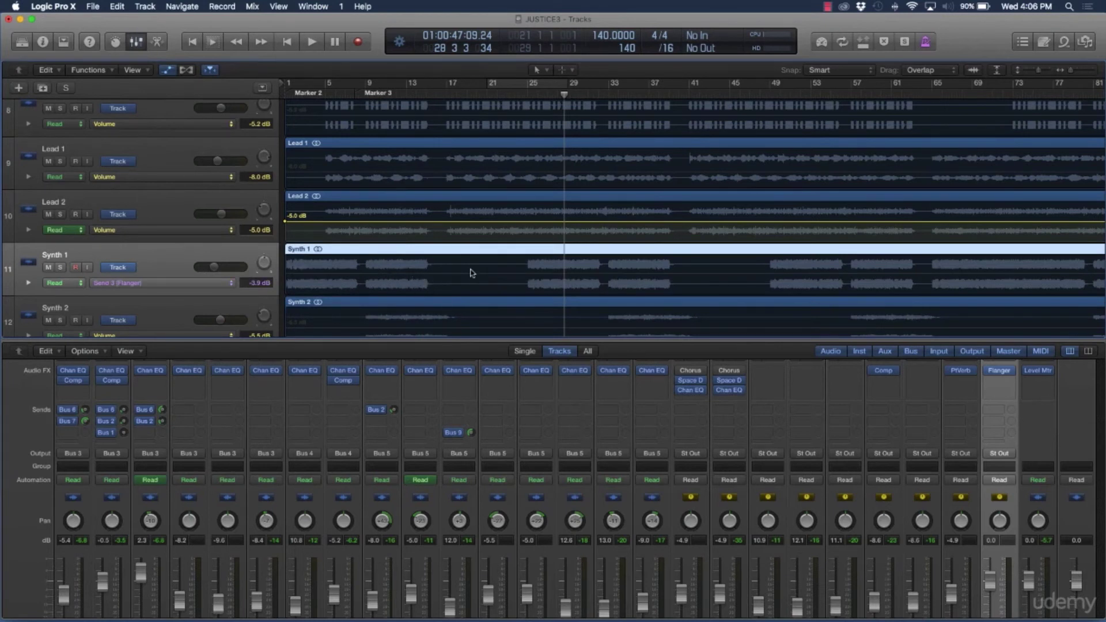
Step: Add Synth 1 flanger send points at bar 25 and about bar 28, and lower the bar 25 and starting points to minus infinity
{"action": "left_click", "coordinate": [526, 94]}
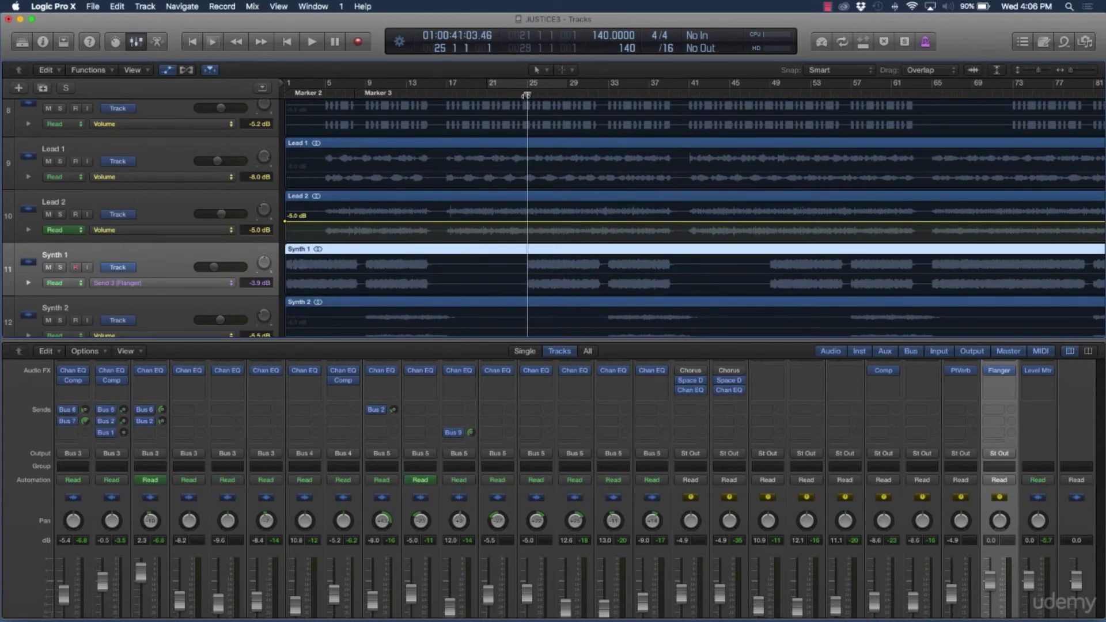
{"action": "left_click", "coordinate": [528, 276]}
{"action": "left_click", "coordinate": [529, 274]}
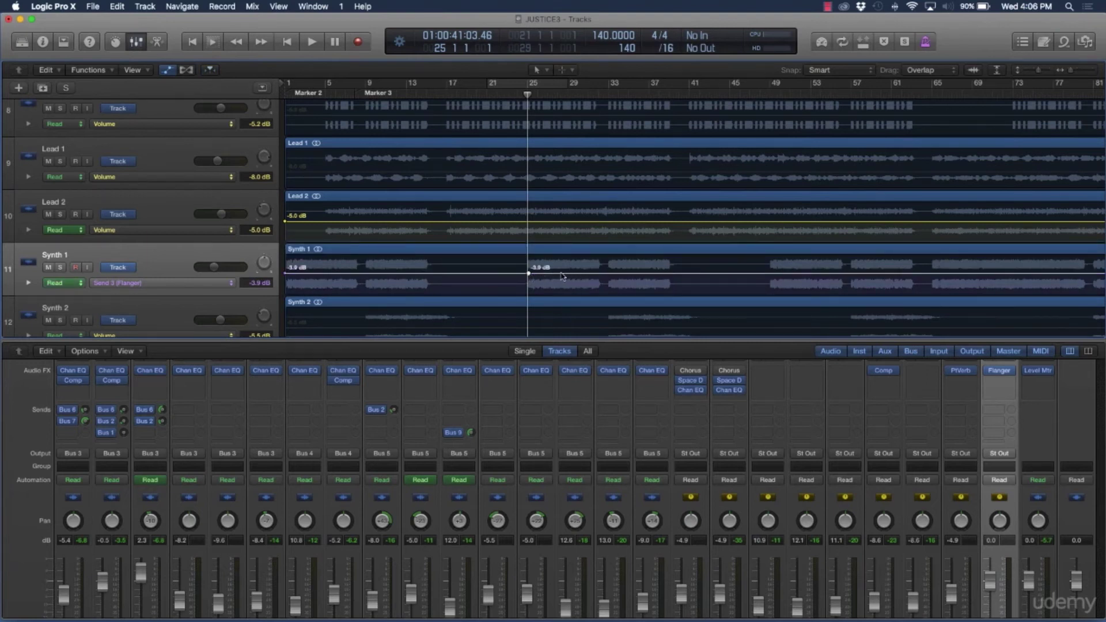
{"action": "left_click", "coordinate": [564, 275]}
{"action": "left_click_drag", "start_coordinate": [530, 274], "coordinate": [529, 295]}
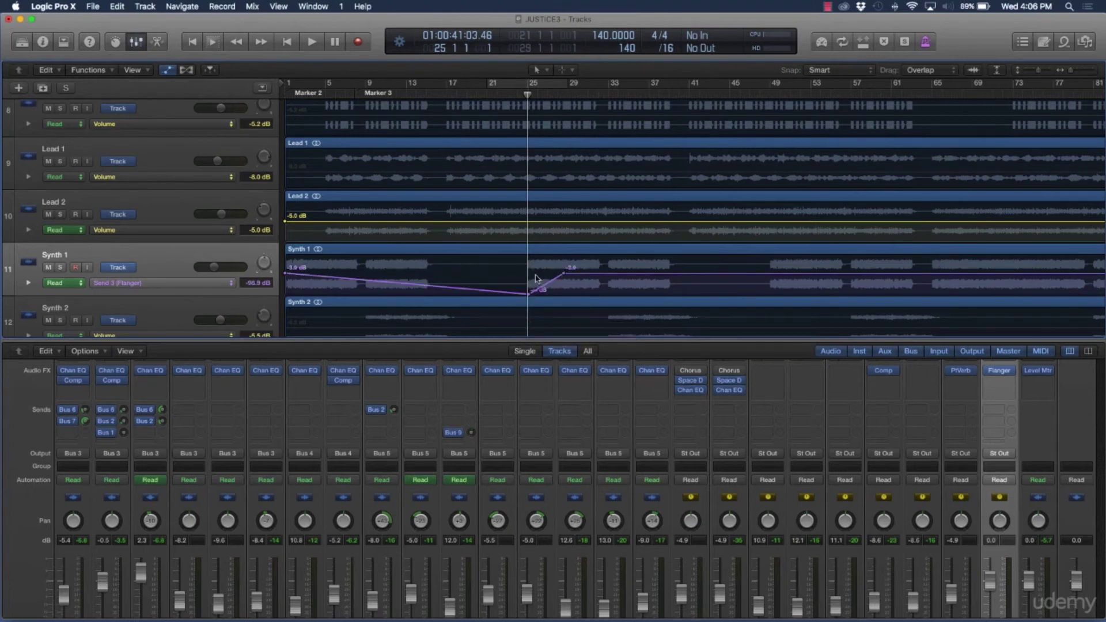
{"action": "left_click_drag", "start_coordinate": [285, 275], "coordinate": [287, 295]}
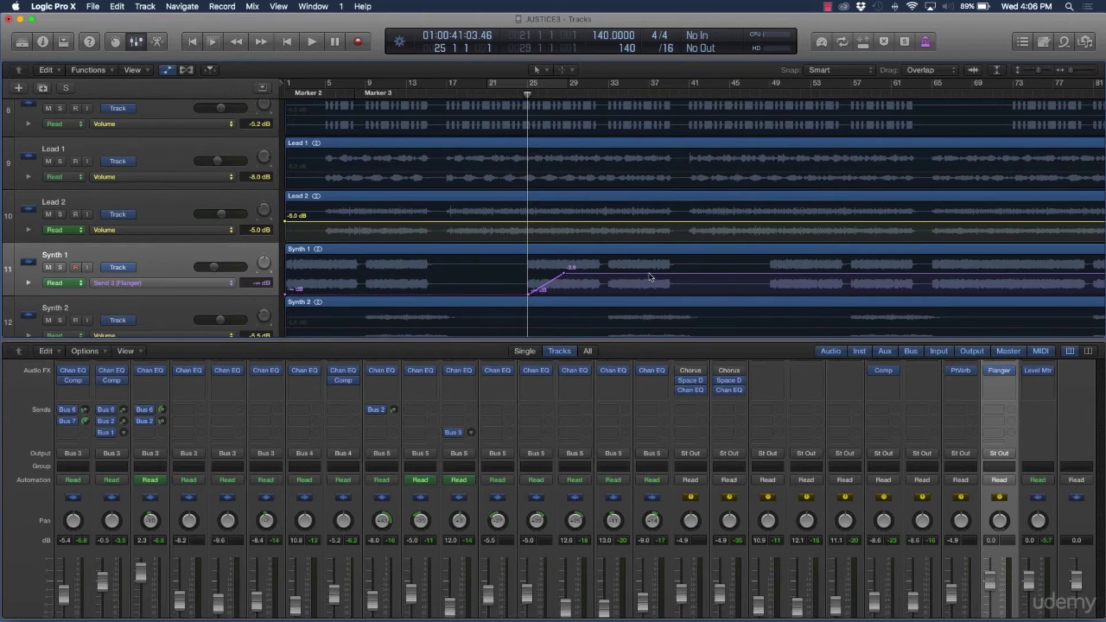
Step: Shape the flanger send's fade-out from a -3.9 dB point at about bar 35 to minus infinity at about bar 39
{"action": "left_click", "coordinate": [622, 273]}
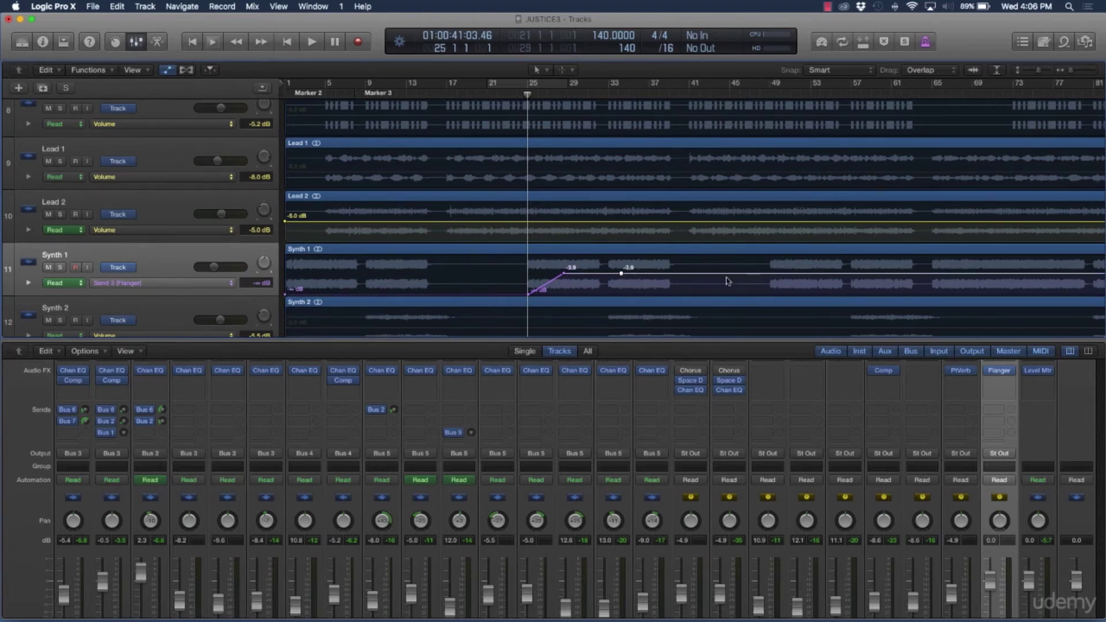
{"action": "left_click_drag", "start_coordinate": [670, 277], "coordinate": [668, 328]}
{"action": "left_click_drag", "start_coordinate": [619, 279], "coordinate": [634, 279]}
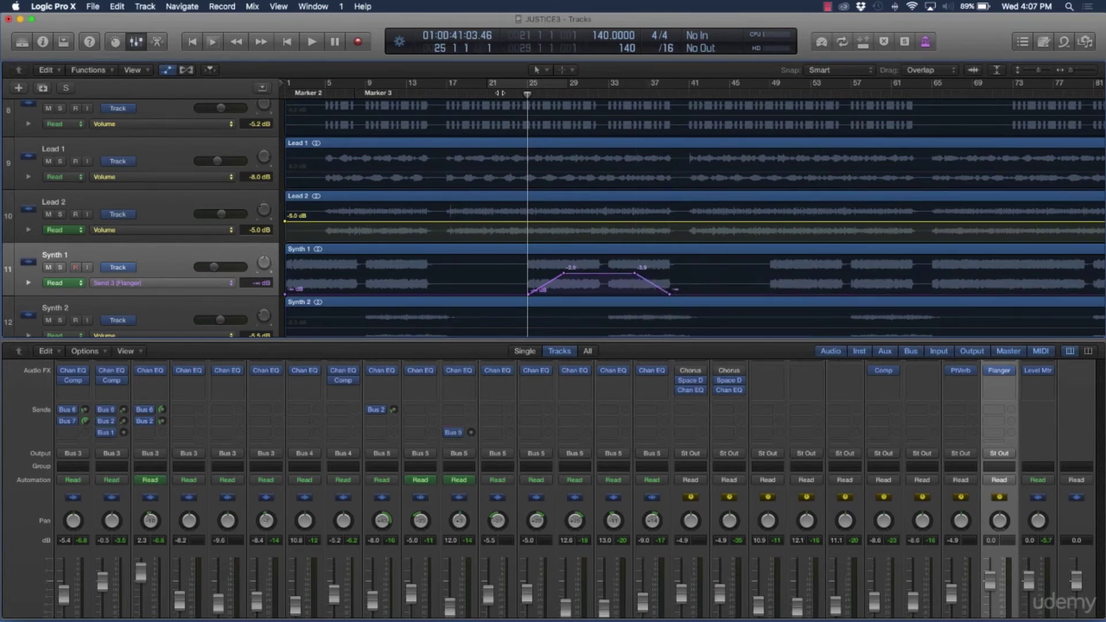
Step: Rewind and play the flanger section, lowering its two upper send points to -5.7 dB and -6.2 dB
{"action": "key", "text": "comma"}
{"action": "key", "text": "comma"}
{"action": "key", "text": "comma"}
{"action": "key", "text": "space"}
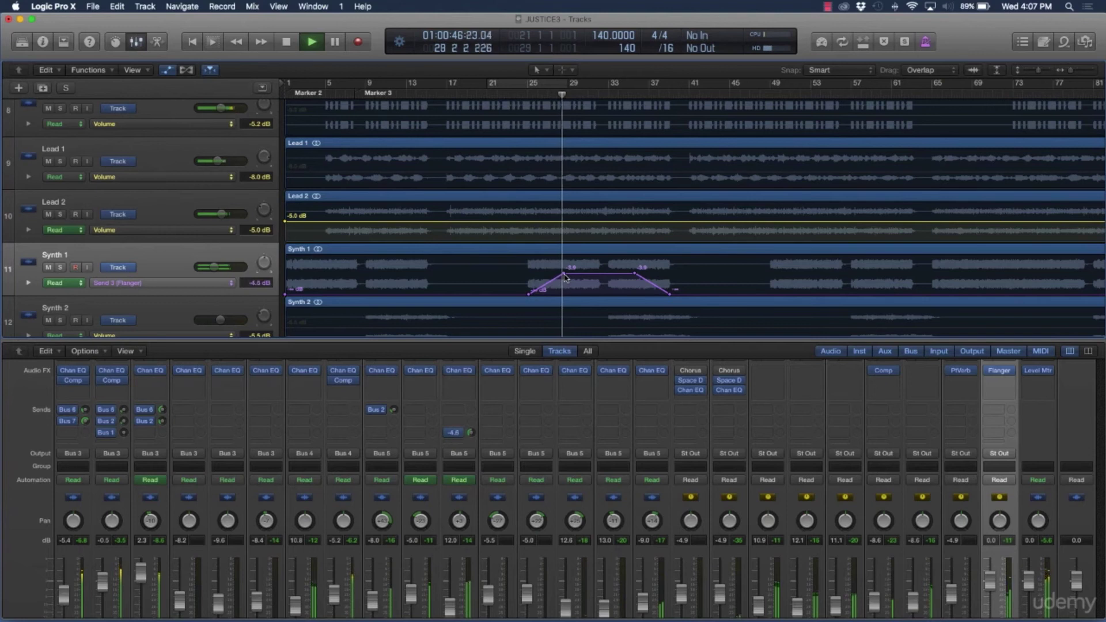
{"action": "left_click_drag", "start_coordinate": [565, 277], "coordinate": [564, 278]}
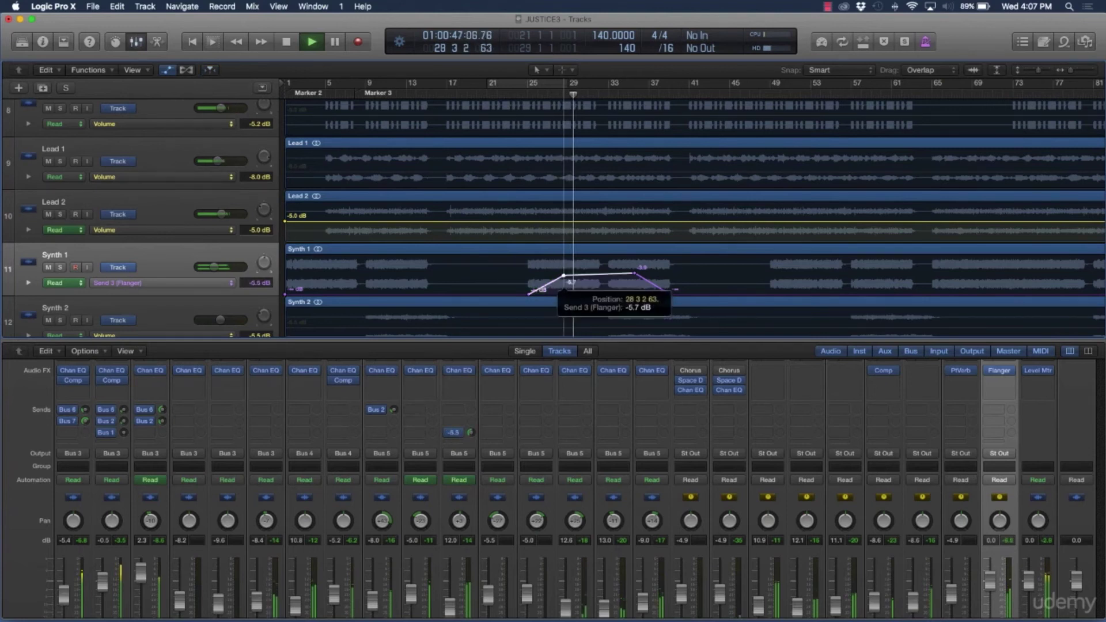
{"action": "left_click_drag", "start_coordinate": [634, 274], "coordinate": [634, 278]}
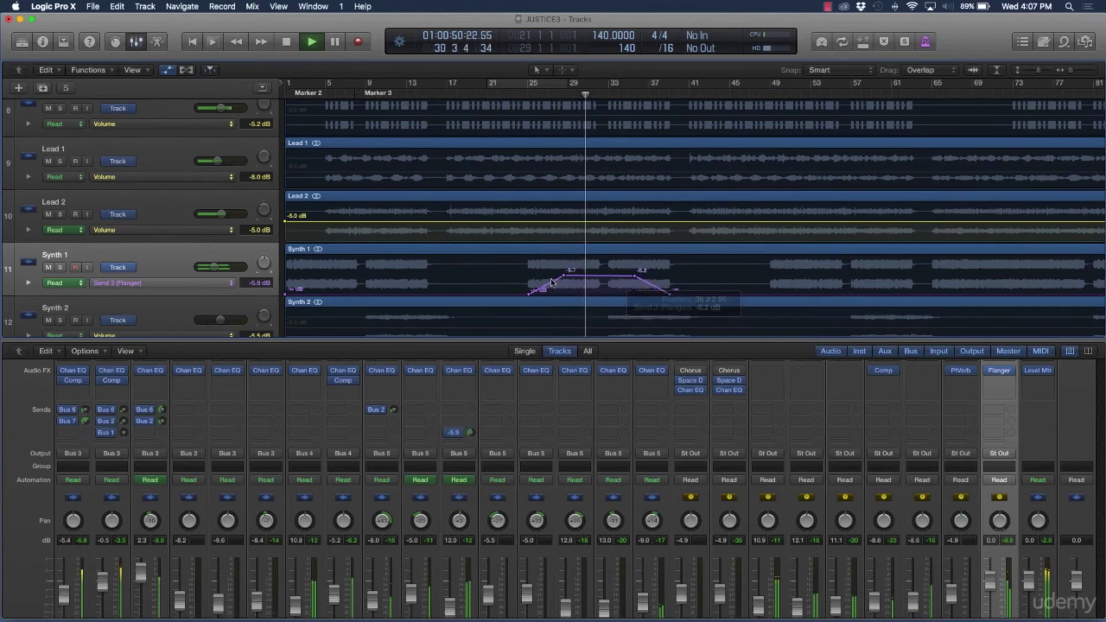
Step: Lower Synth 1's upper flanger send points to -8.8 dB and -8.4 dB, end the fade-out at about bar 31, and stop playback
{"action": "left_click_drag", "start_coordinate": [564, 279], "coordinate": [564, 280]}
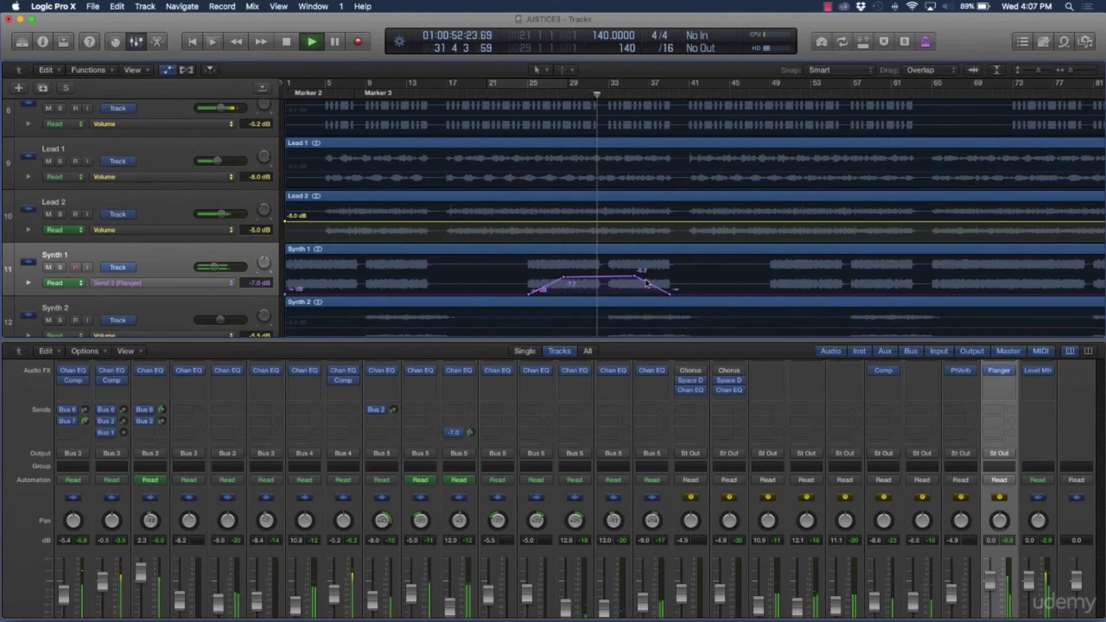
{"action": "left_click_drag", "start_coordinate": [637, 279], "coordinate": [609, 277]}
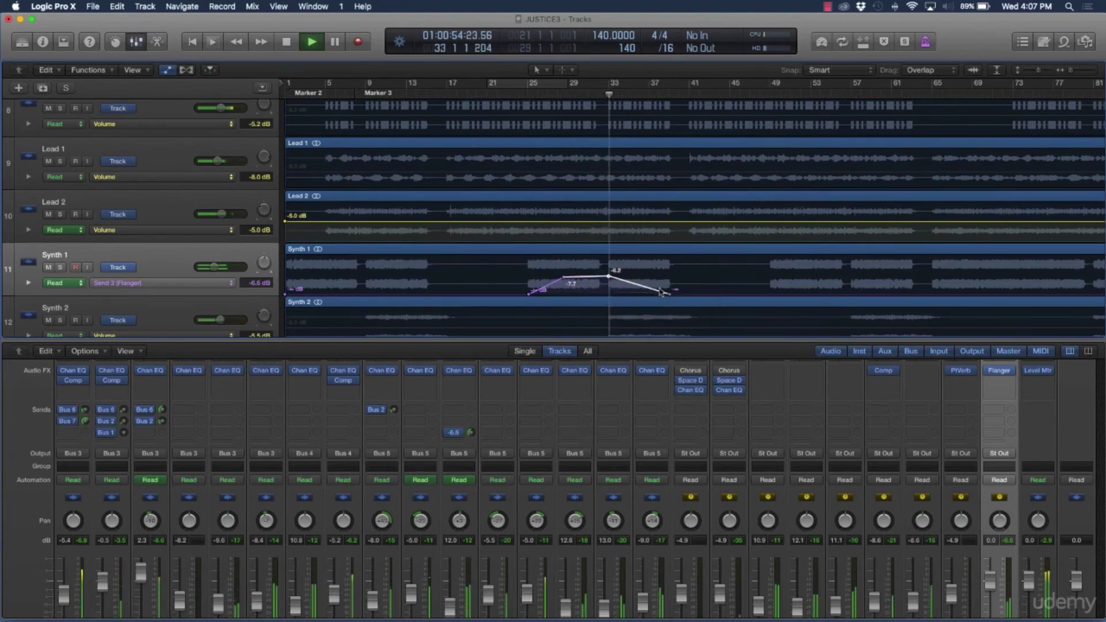
{"action": "left_click_drag", "start_coordinate": [669, 294], "coordinate": [564, 280]}
{"action": "key", "text": "space"}
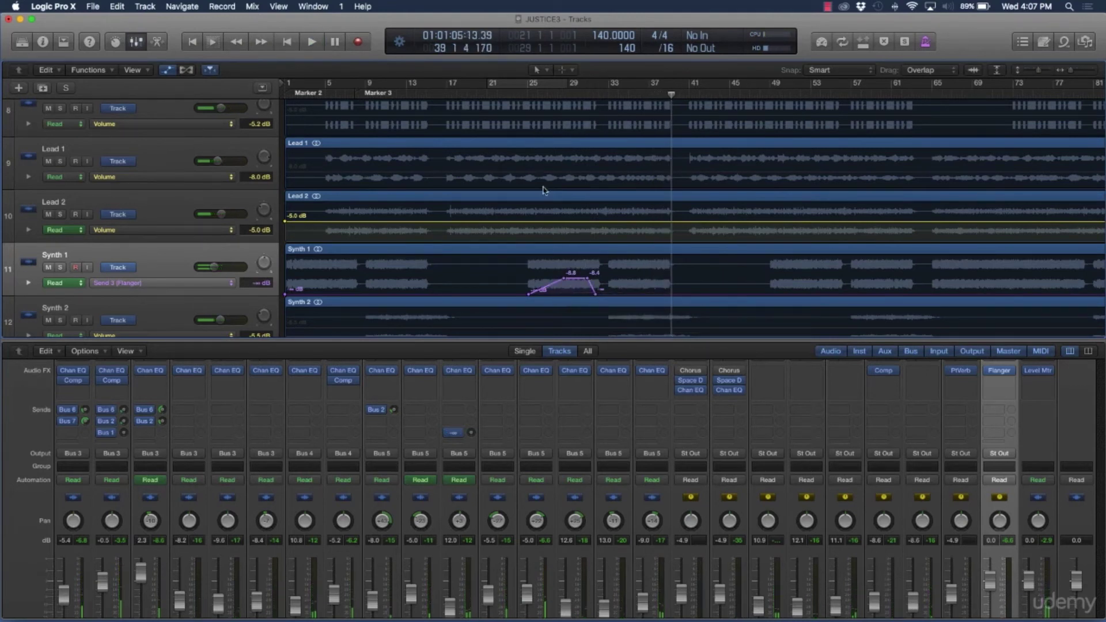
Step: Undo all the Synth 1 flanger send automation edits until every point is removed from the track
{"action": "key", "text": "super+z"}
{"action": "key", "text": "super+z"}
{"action": "key", "text": "super+z"}
{"action": "key", "text": "super+z"}
{"action": "key", "text": "super+z"}
{"action": "key", "text": "super+z"}
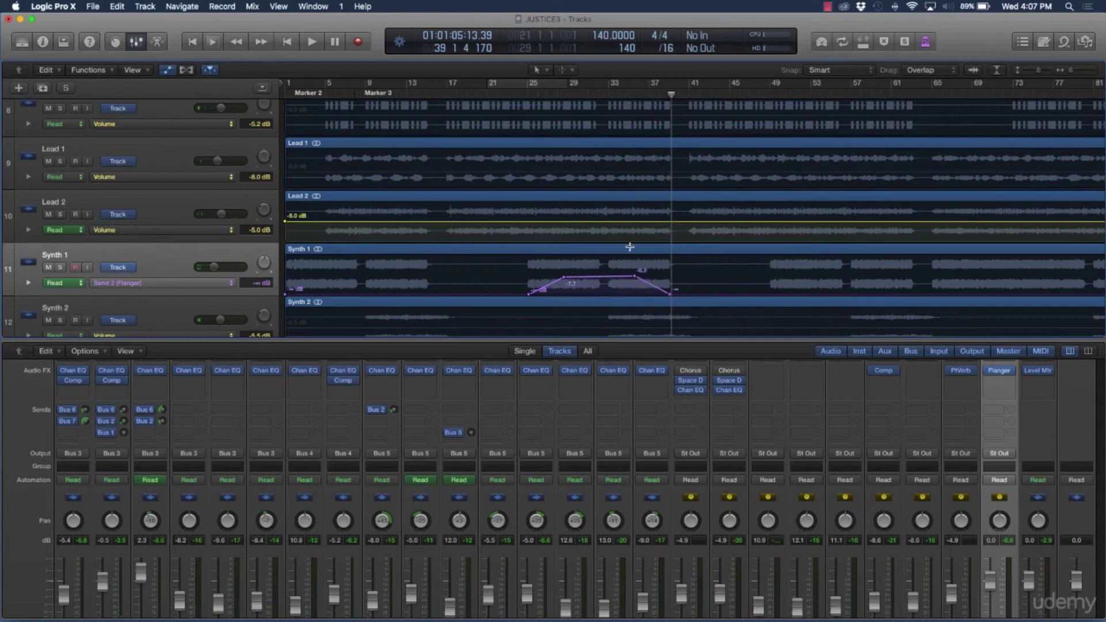
{"action": "key", "text": "super+z"}
{"action": "key", "text": "super+z"}
{"action": "key", "text": "super+z"}
{"action": "key", "text": "super+z"}
{"action": "key", "text": "super+z"}
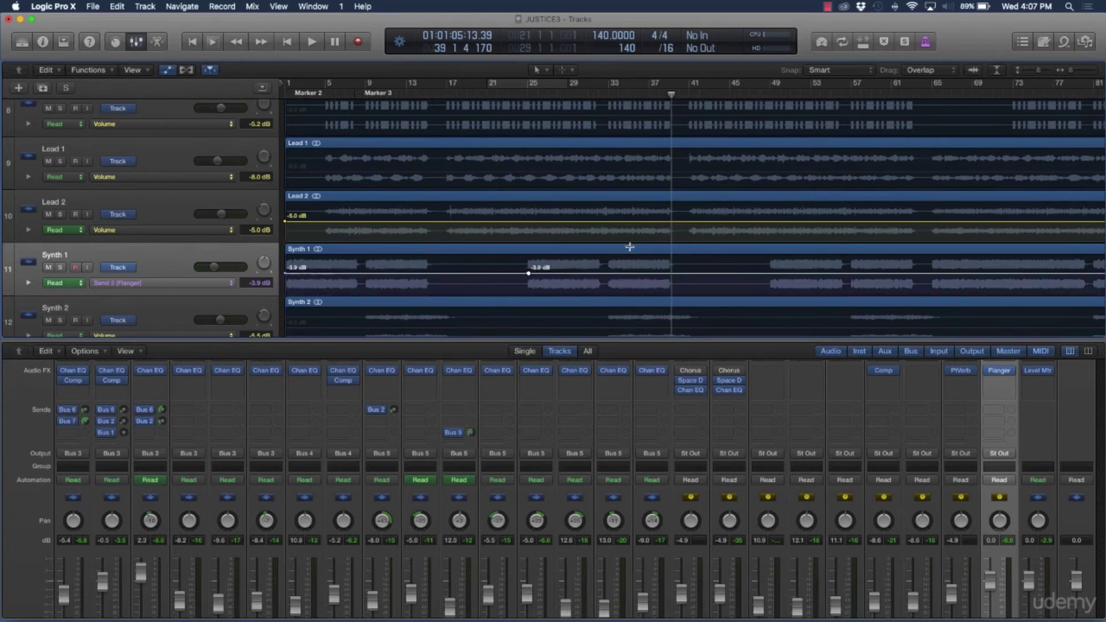
{"action": "key", "text": "super+z"}
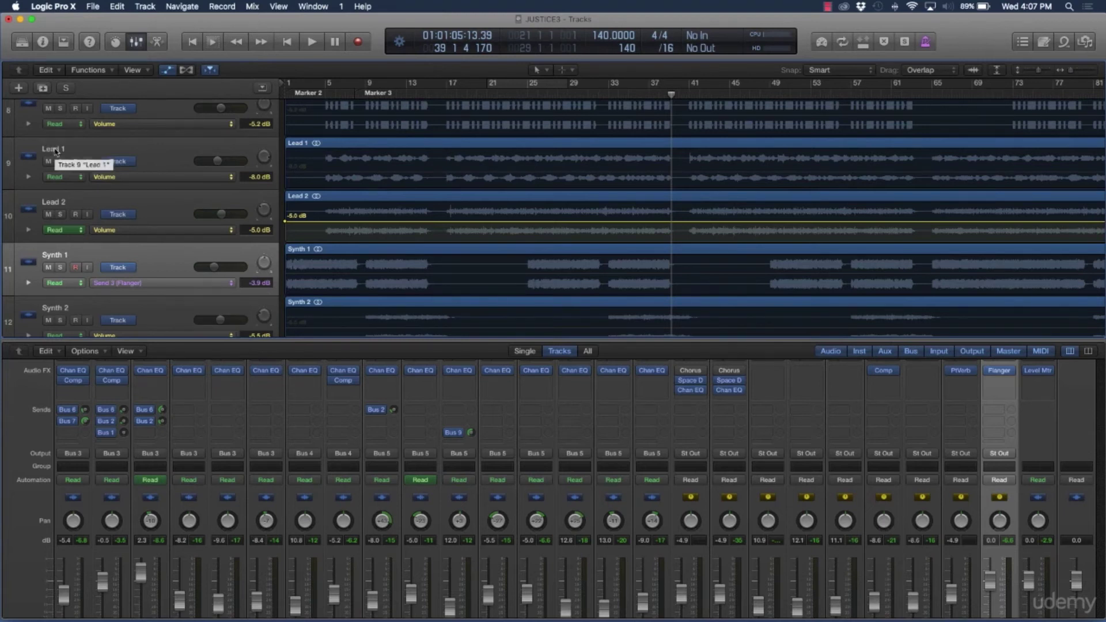
Step: Look through the tracks' automation lanes from Kick down to Synth 3
{"action": "scroll", "coordinate": [64, 144], "scroll_direction": "up", "scroll_amount": 8}
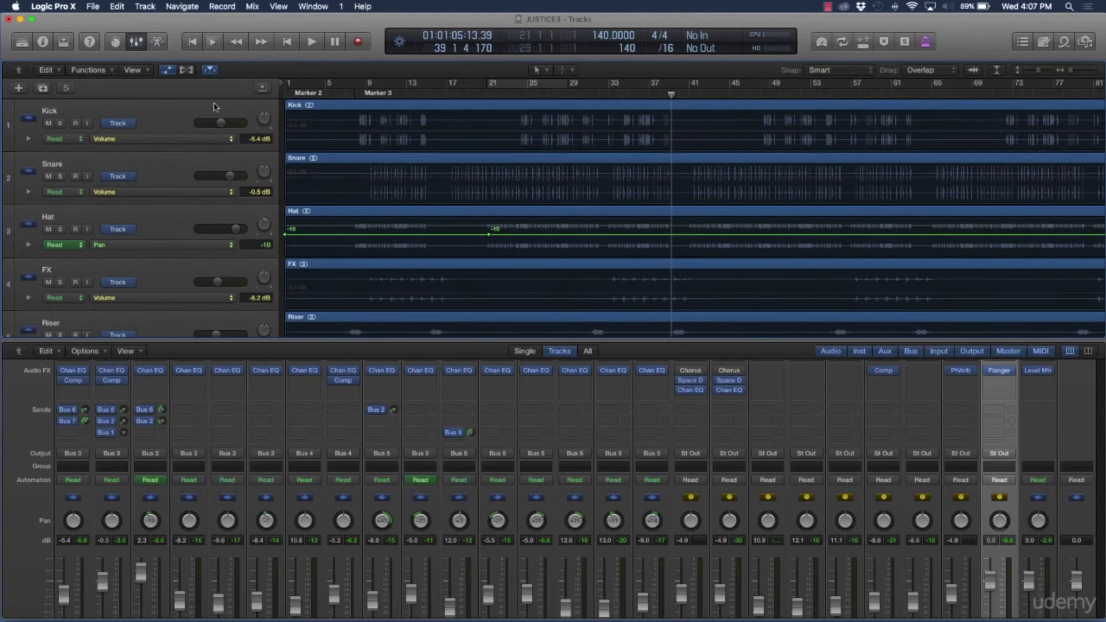
{"action": "left_click", "coordinate": [195, 108]}
{"action": "left_click", "coordinate": [162, 167]}
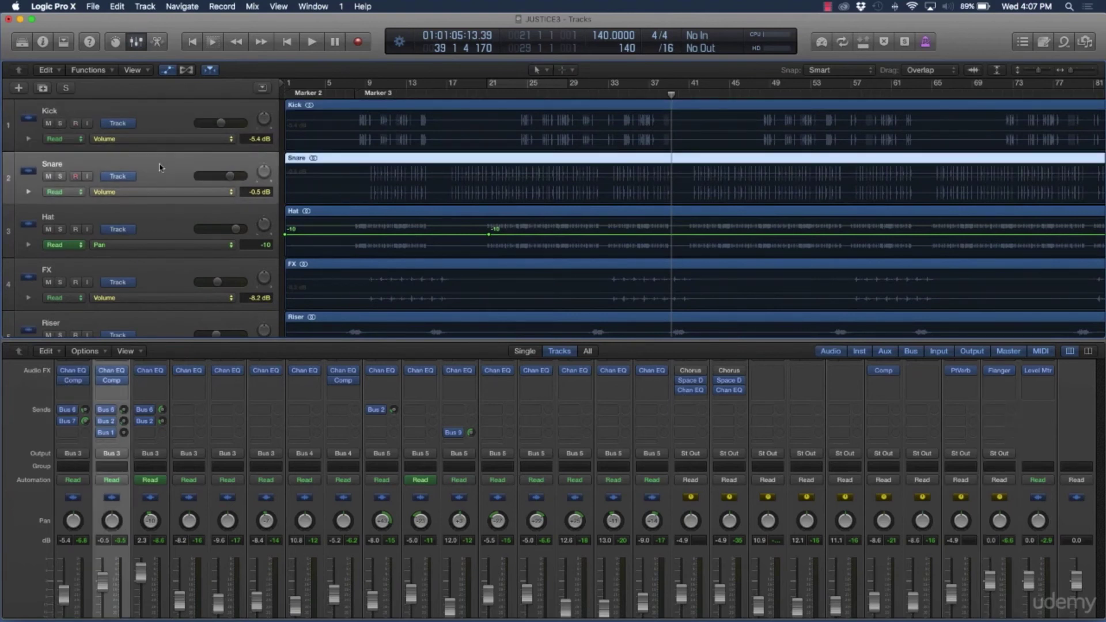
{"action": "scroll", "coordinate": [176, 192], "scroll_direction": "down", "scroll_amount": 2}
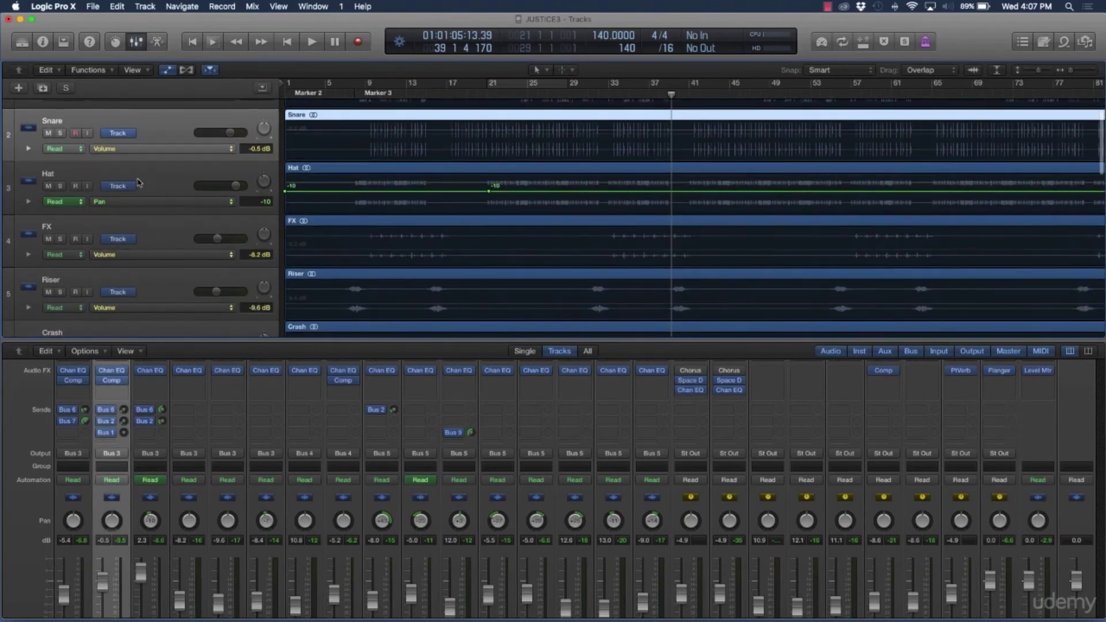
{"action": "scroll", "coordinate": [140, 183], "scroll_direction": "down", "scroll_amount": 5}
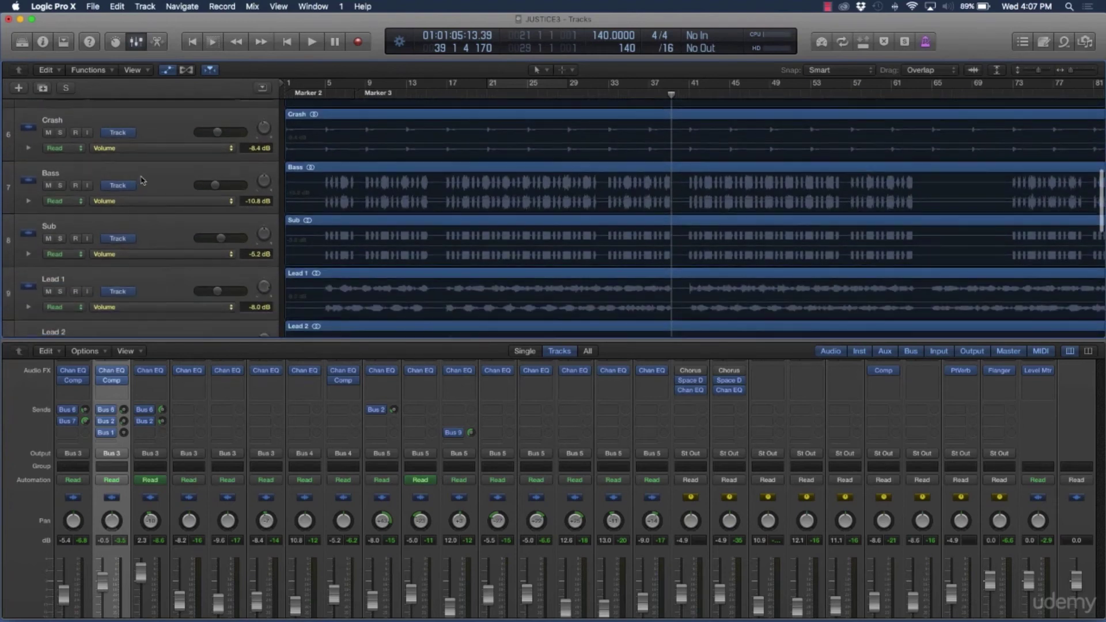
{"action": "scroll", "coordinate": [142, 179], "scroll_direction": "up", "scroll_amount": 5}
{"action": "scroll", "coordinate": [147, 173], "scroll_direction": "down", "scroll_amount": 5}
{"action": "scroll", "coordinate": [148, 170], "scroll_direction": "down", "scroll_amount": 5}
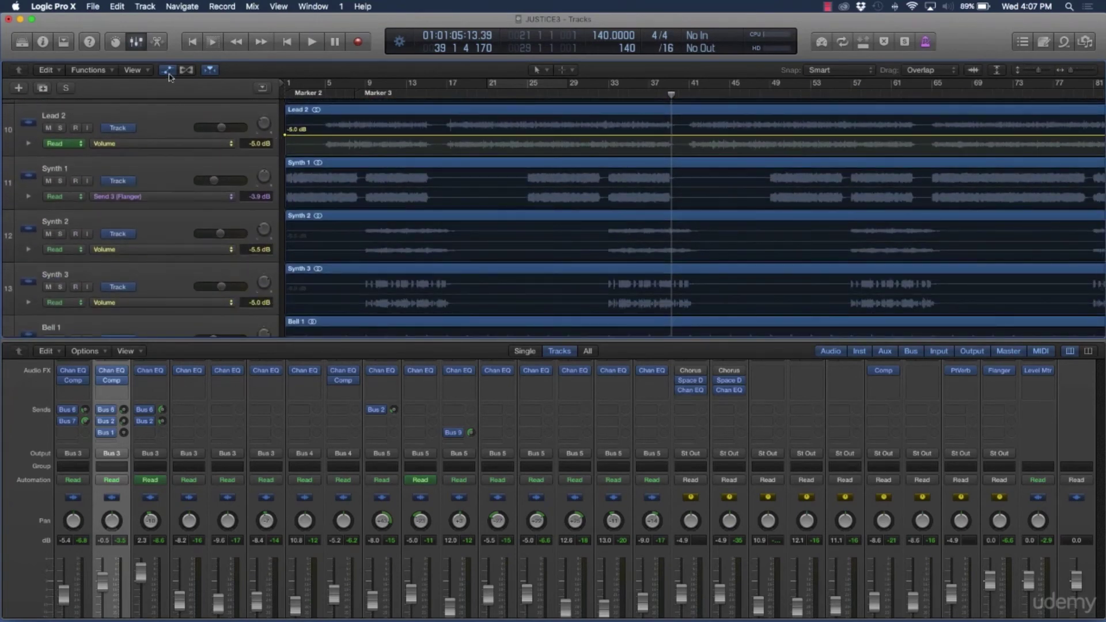
Step: Hide the track automation lanes and select the Hat track
{"action": "key", "text": "super+Up"}
{"action": "scroll", "coordinate": [213, 167], "scroll_direction": "up", "scroll_amount": 5}
{"action": "left_click", "coordinate": [141, 148]}
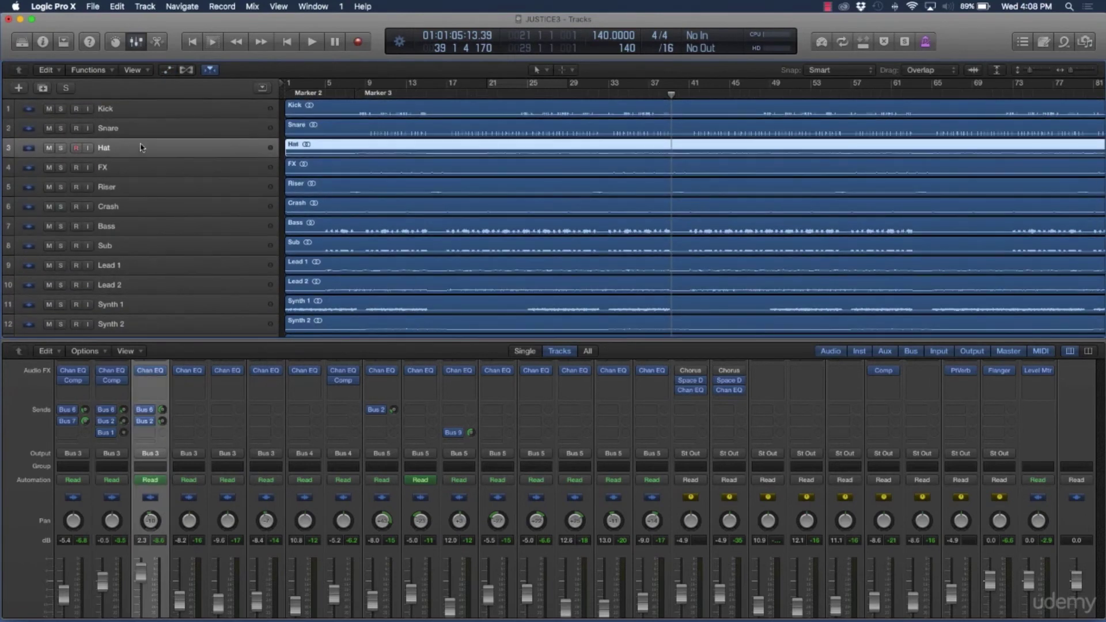
{"action": "scroll", "coordinate": [224, 271], "scroll_direction": "down", "scroll_amount": 5}
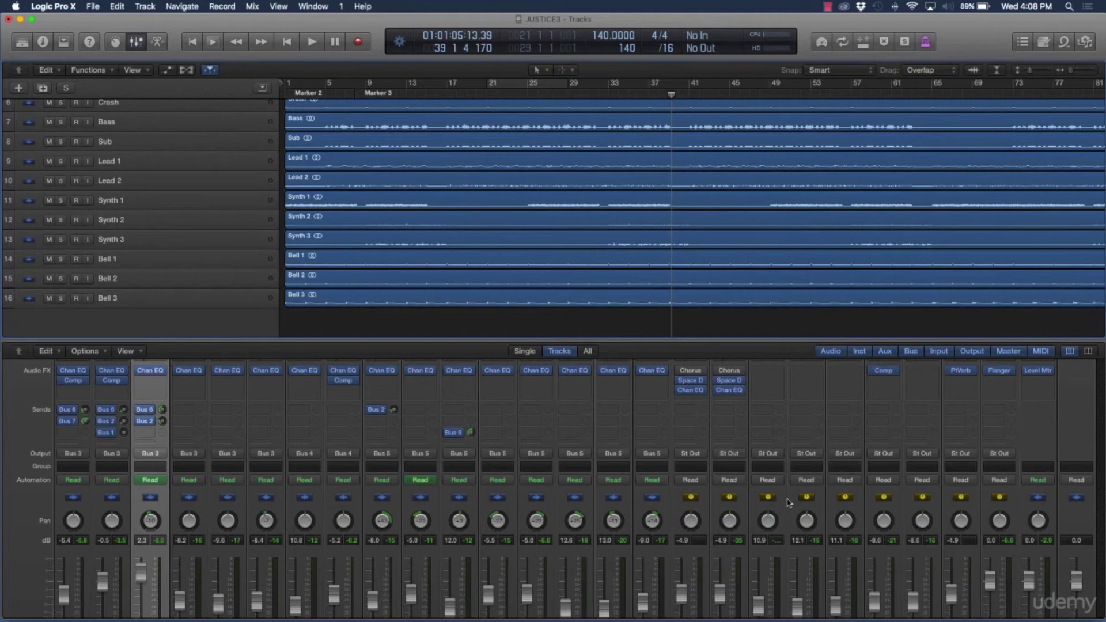
Step: Create a new auxiliary channel strip in the mixer and set its input to Bus 10
{"action": "scroll", "coordinate": [484, 444], "scroll_direction": "up", "scroll_amount": 5}
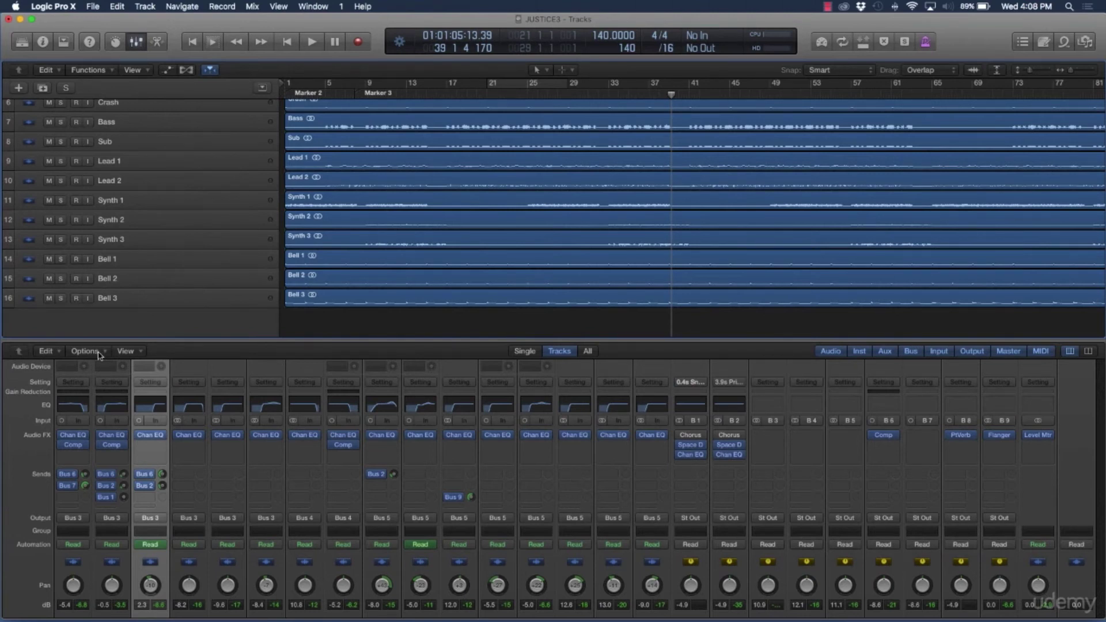
{"action": "left_click", "coordinate": [85, 351]}
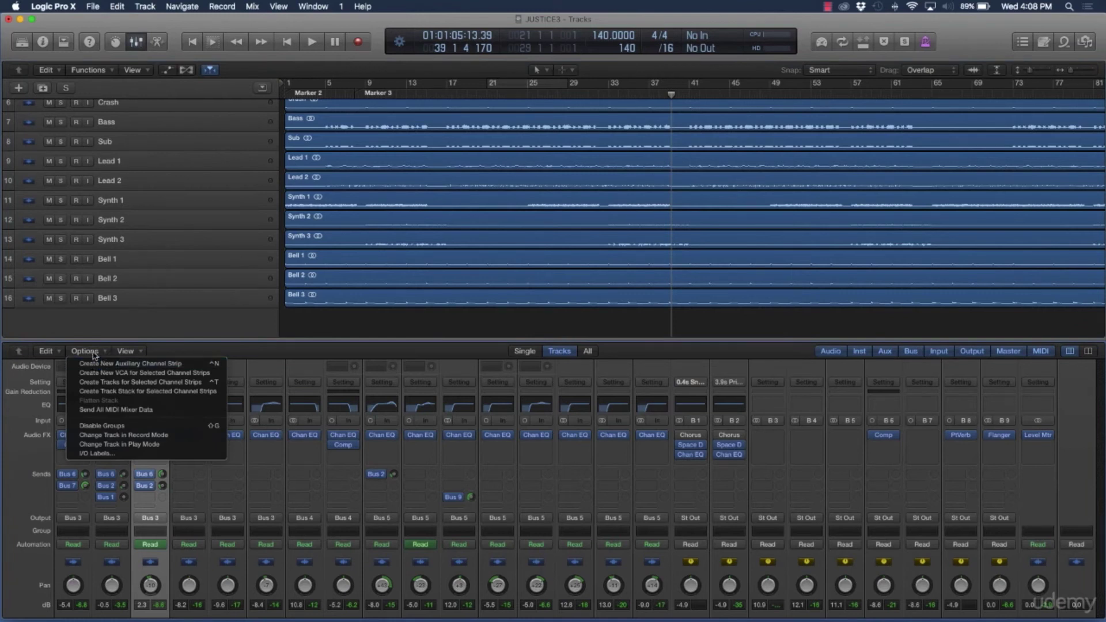
{"action": "left_click", "coordinate": [161, 367]}
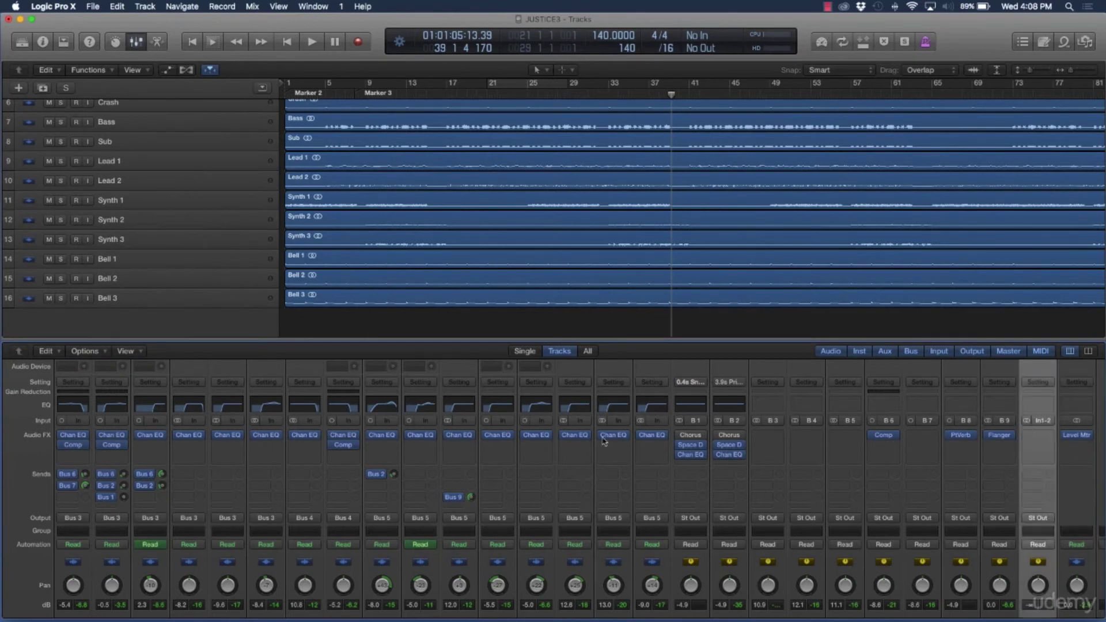
{"action": "left_click", "coordinate": [1027, 423]}
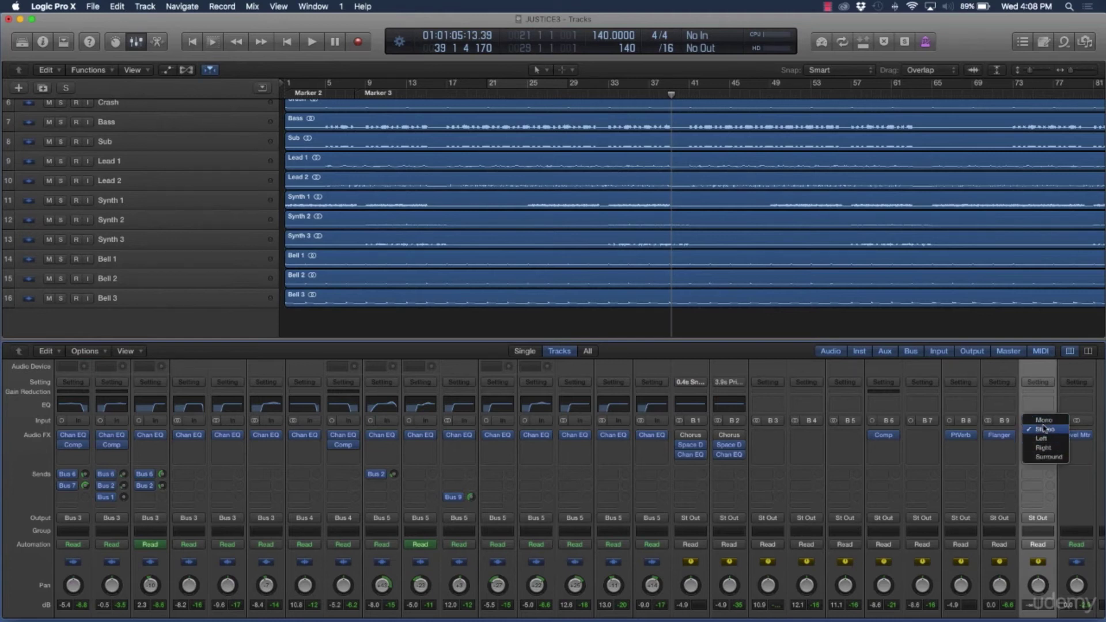
{"action": "left_click", "coordinate": [1083, 407]}
{"action": "left_click", "coordinate": [1047, 424]}
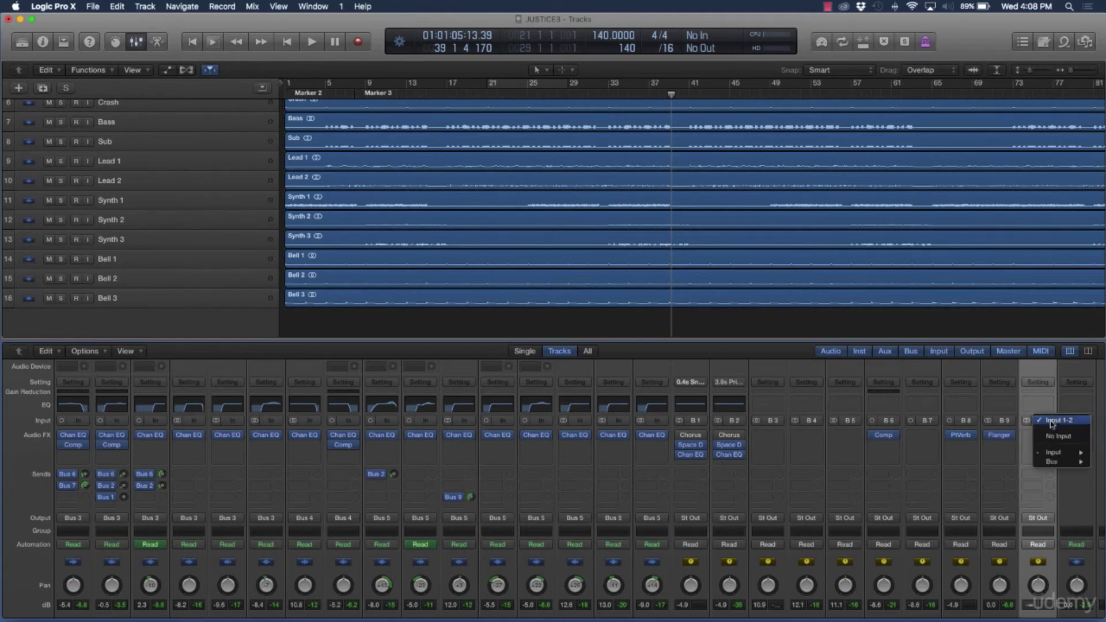
{"action": "left_click", "coordinate": [1052, 423]}
{"action": "left_click", "coordinate": [1051, 424]}
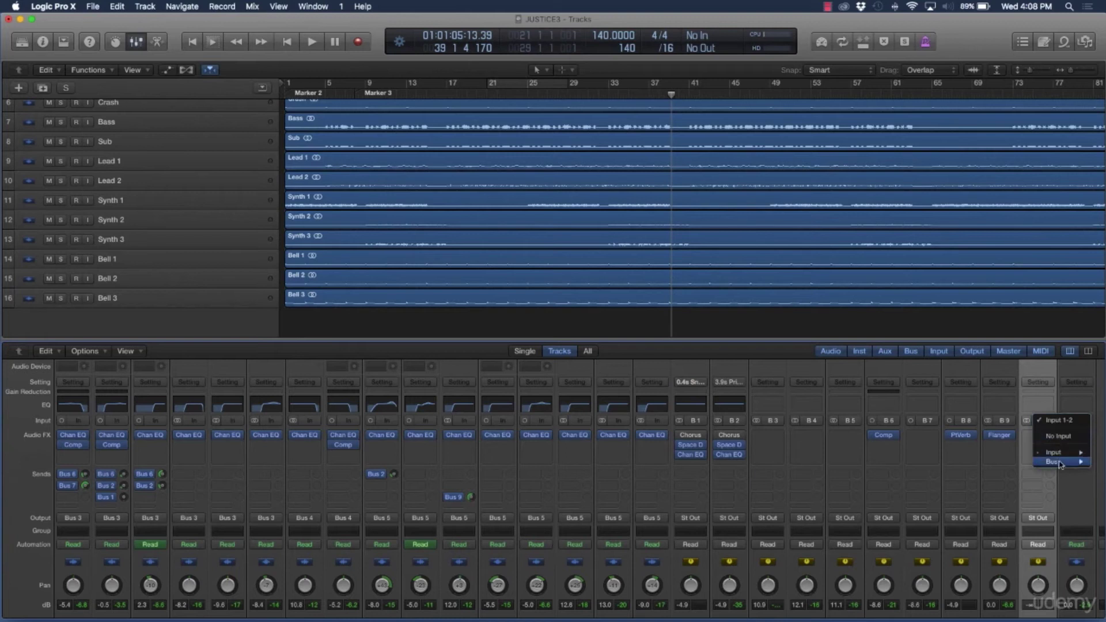
{"action": "mouse_move", "coordinate": [1053, 462]}
{"action": "left_click", "coordinate": [1007, 544]}
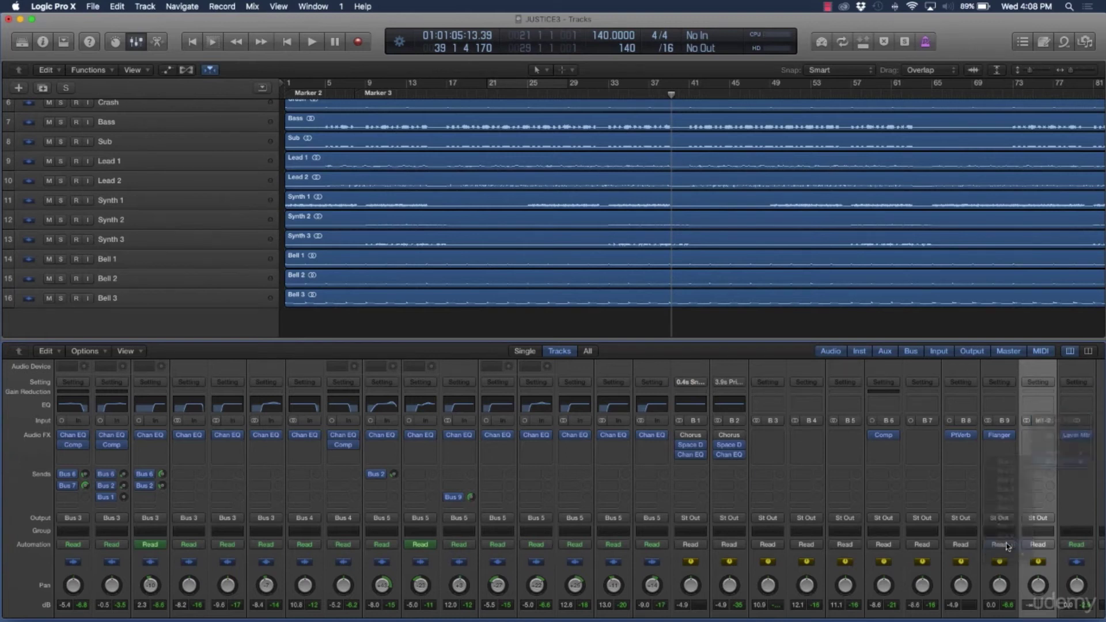
Step: Insert a stereo Channel EQ on the new Bus 10 aux and load the Phone Filter Notch preset from EQ Tools
{"action": "left_click", "coordinate": [1043, 436]}
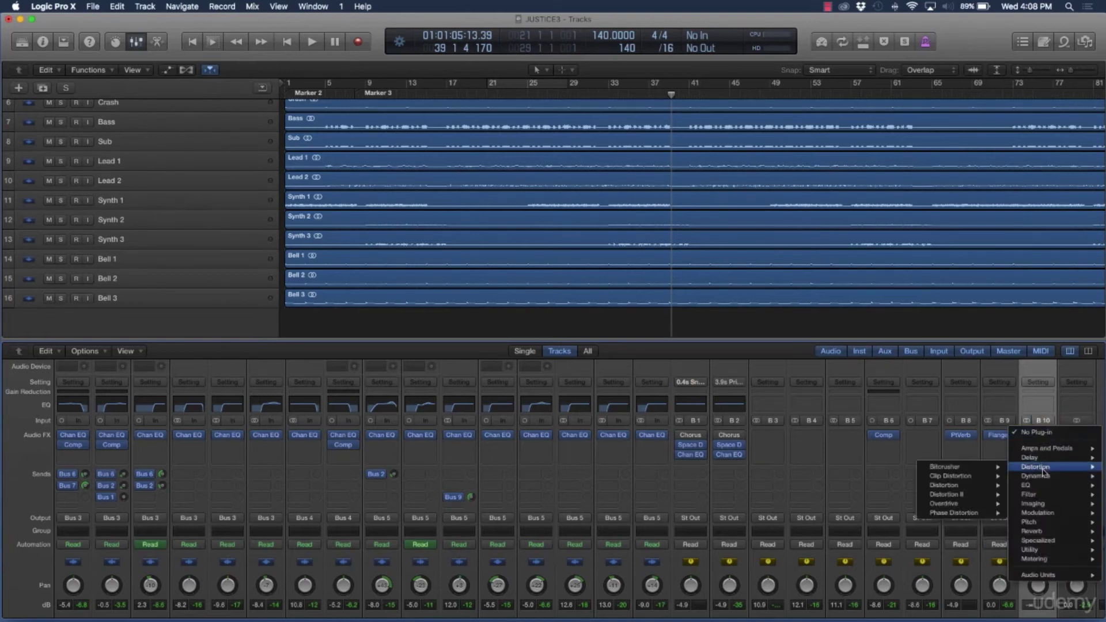
{"action": "mouse_move", "coordinate": [1039, 486]}
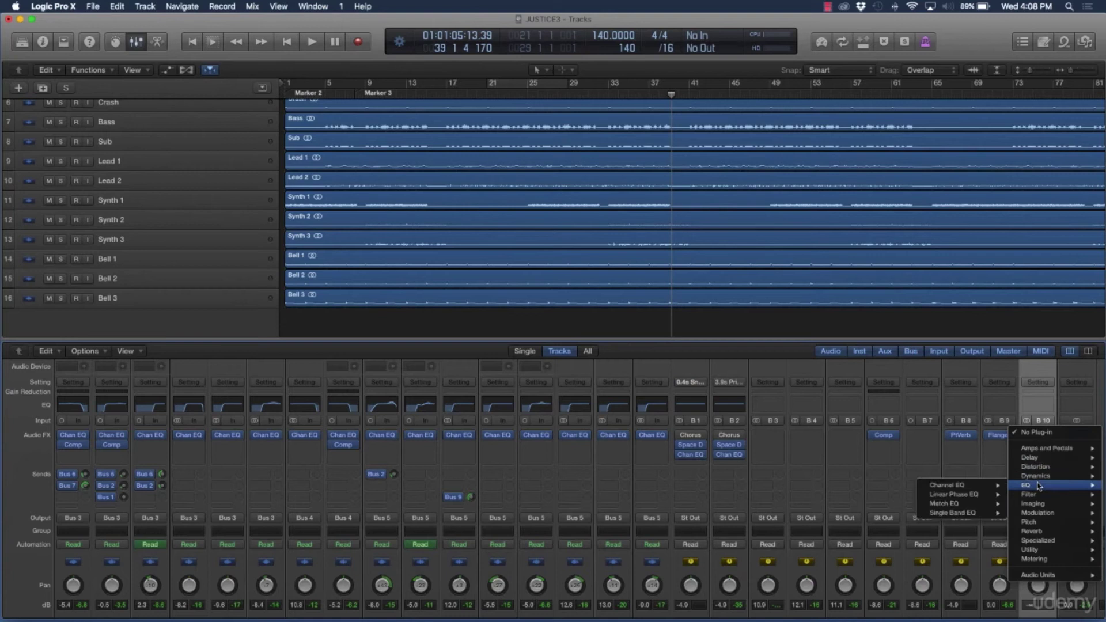
{"action": "left_click", "coordinate": [945, 486]}
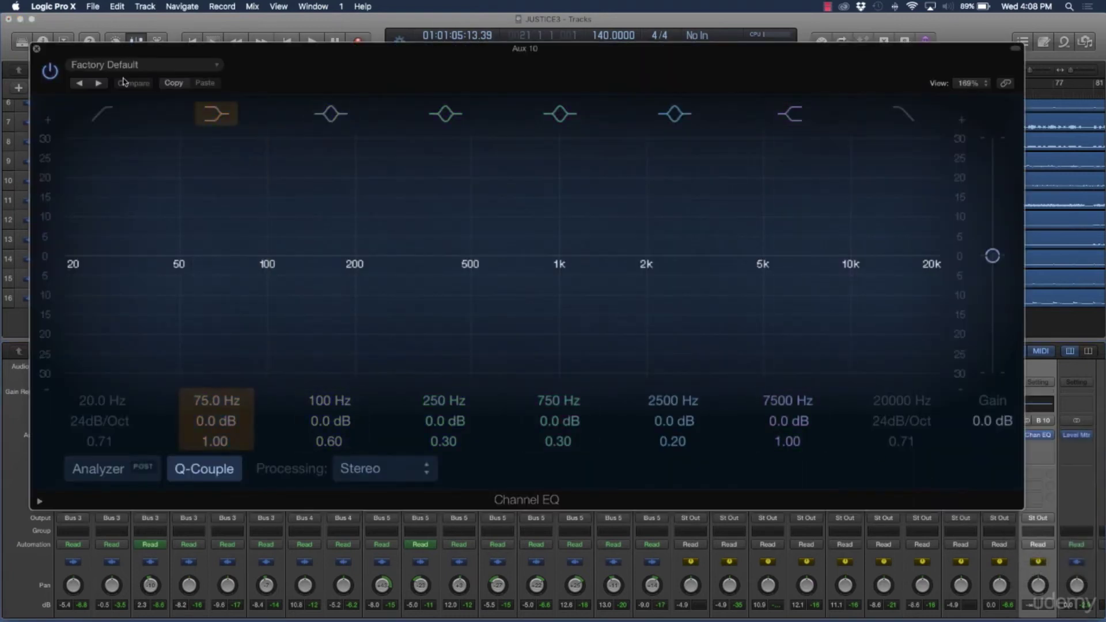
{"action": "left_click", "coordinate": [116, 64]}
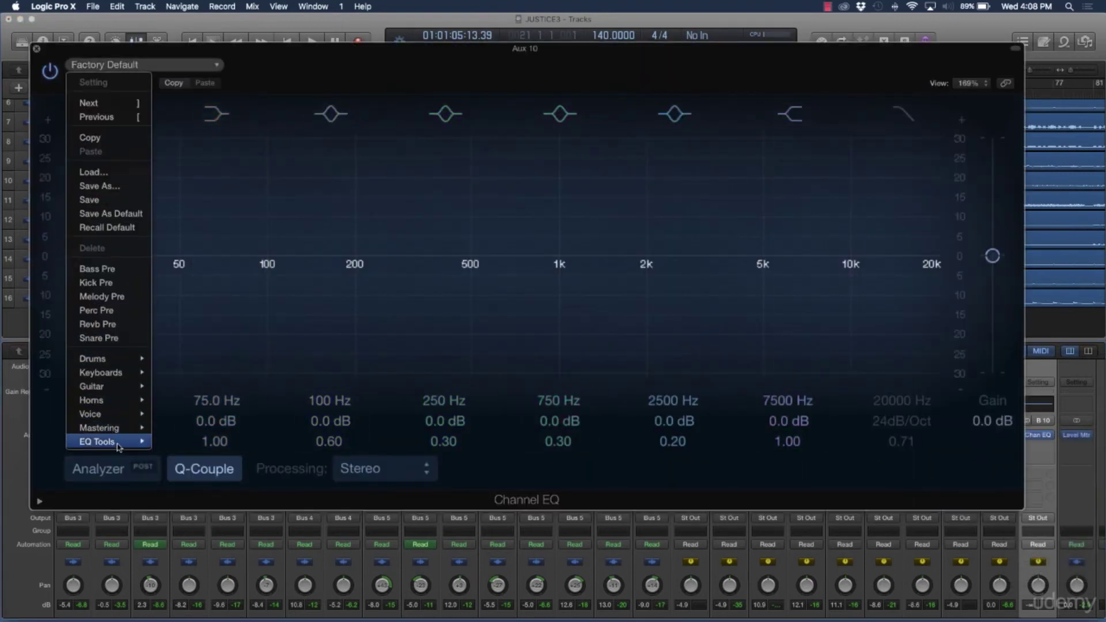
{"action": "mouse_move", "coordinate": [122, 444]}
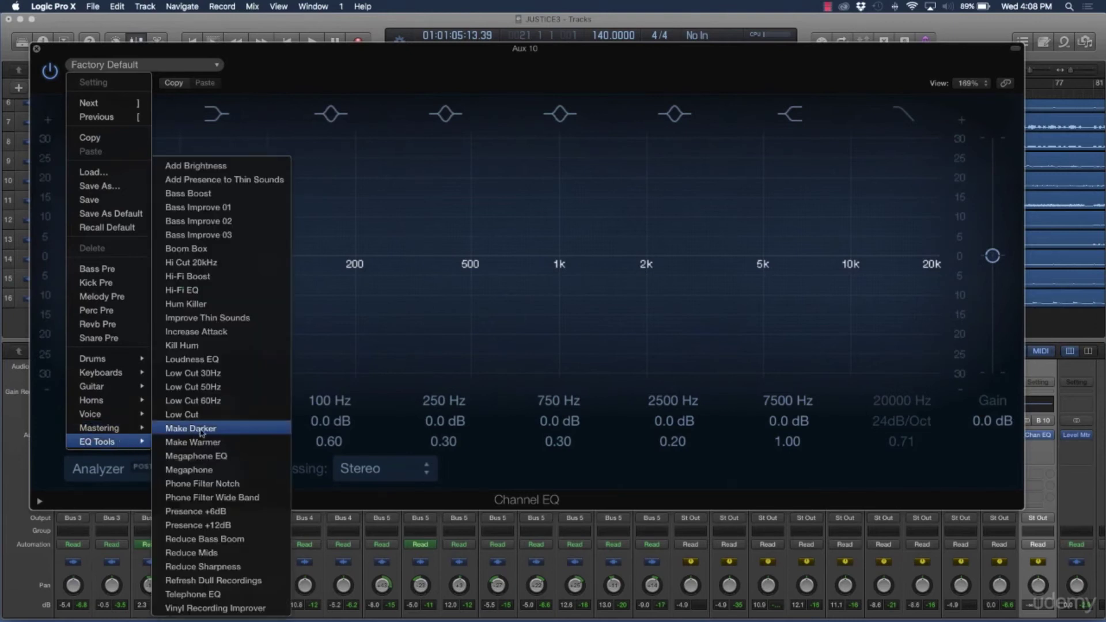
{"action": "left_click", "coordinate": [216, 484]}
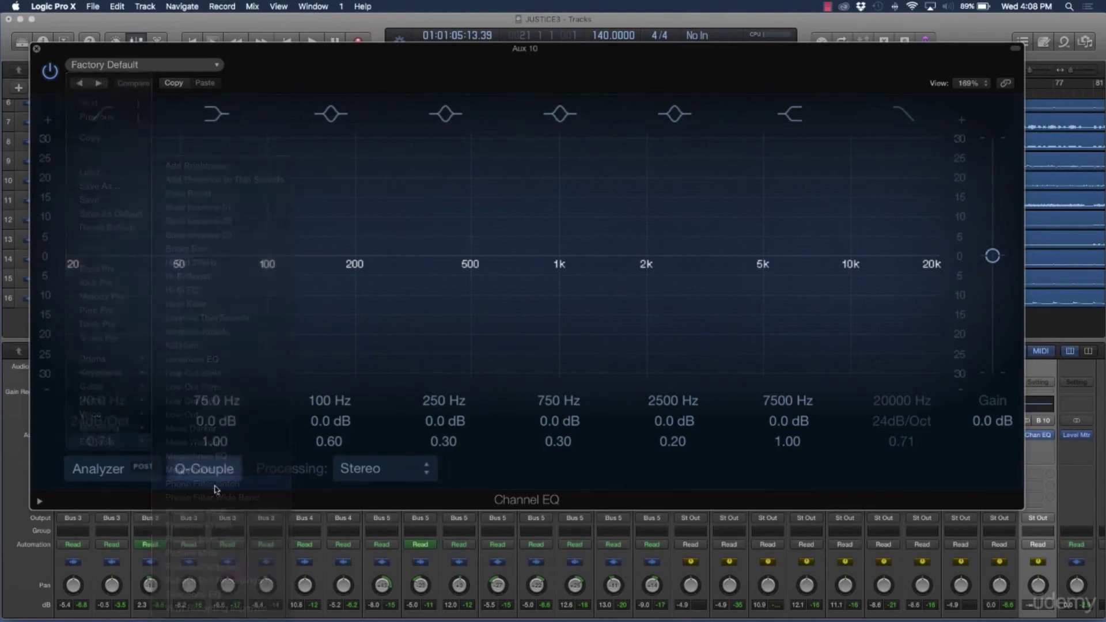
{"action": "left_click", "coordinate": [35, 49]}
Step: Reset the new aux channel's fader to 0.0 dB and rename the channel as Phone EQ
{"action": "scroll", "coordinate": [839, 493], "scroll_direction": "down", "scroll_amount": 5}
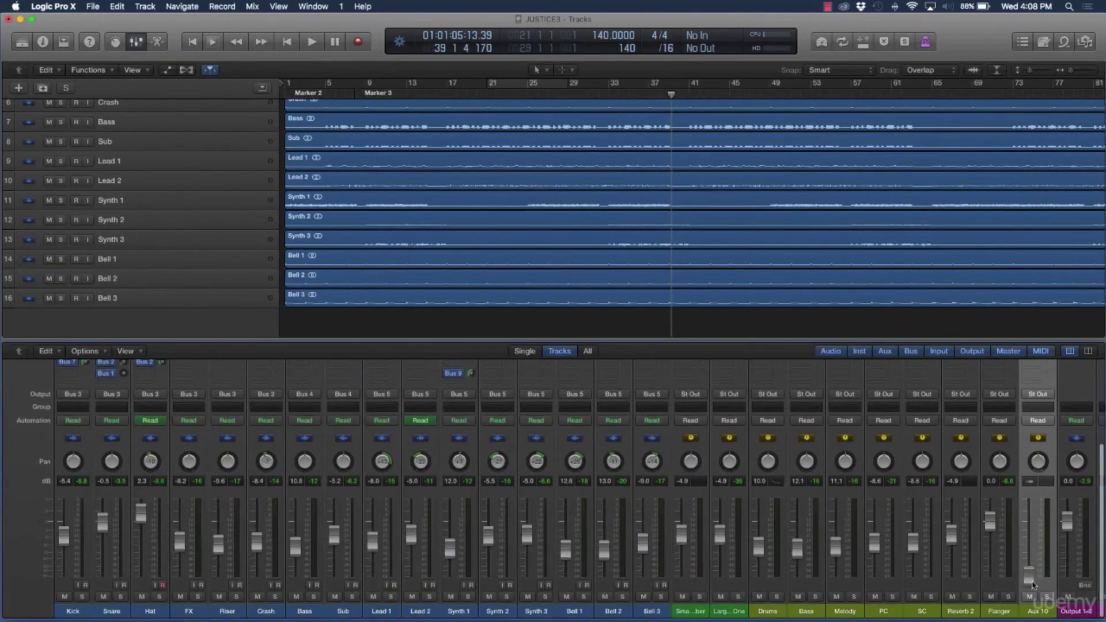
{"action": "left_click", "coordinate": [1031, 578], "text": "alt"}
{"action": "double_click", "coordinate": [1039, 612]}
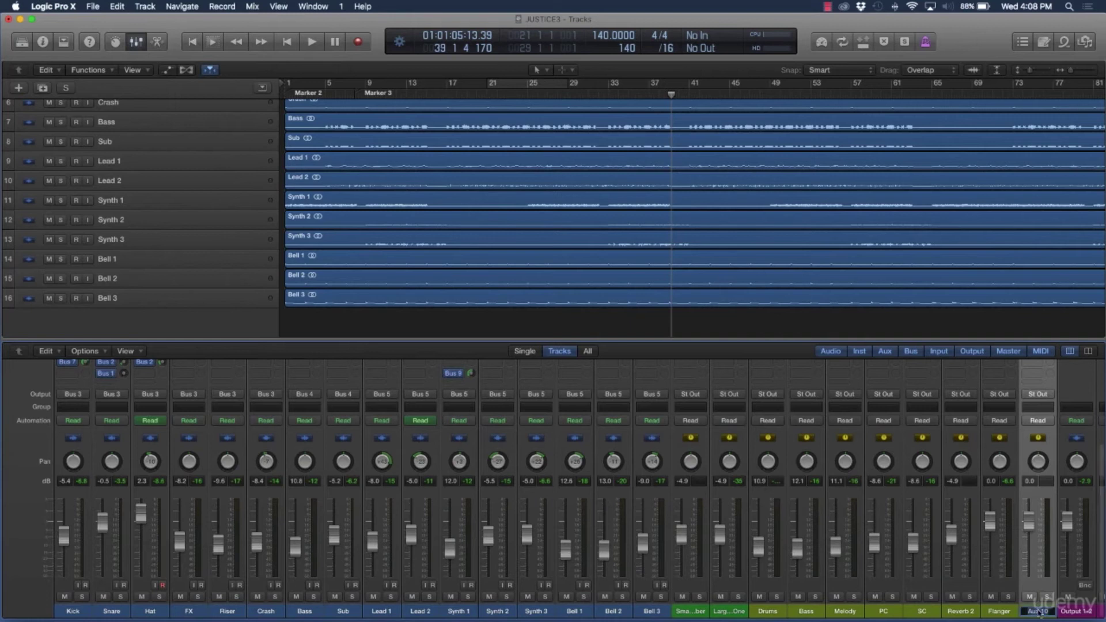
{"action": "type", "text": "Phone EQ"}
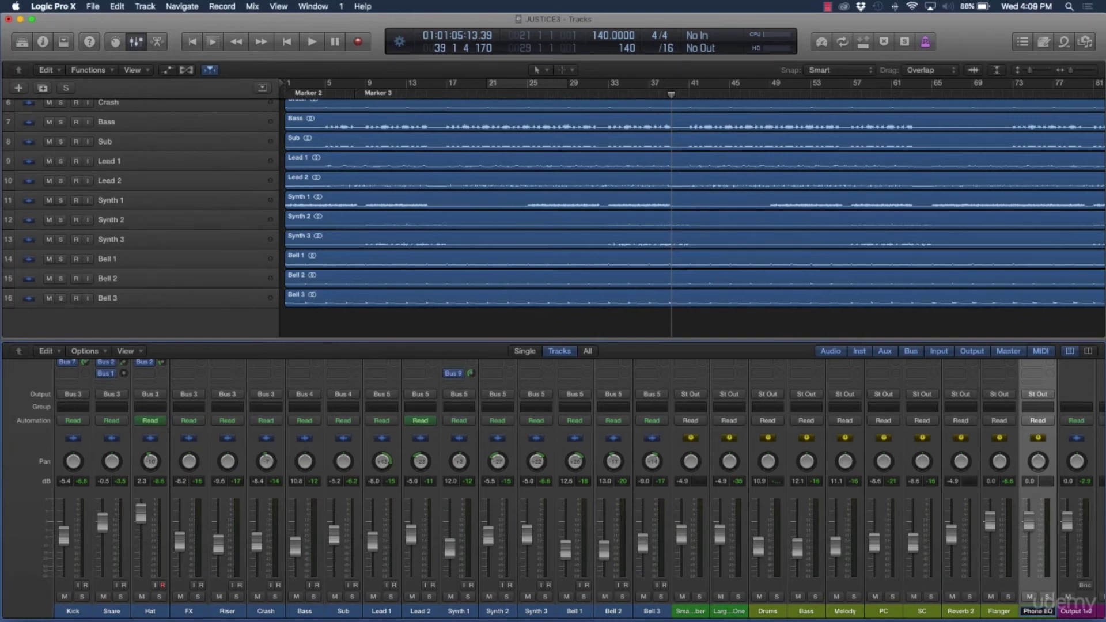
{"action": "key", "text": "Return"}
Step: Show the track automation lanes again
{"action": "left_click", "coordinate": [168, 70]}
{"action": "scroll", "coordinate": [151, 140], "scroll_direction": "up", "scroll_amount": 10}
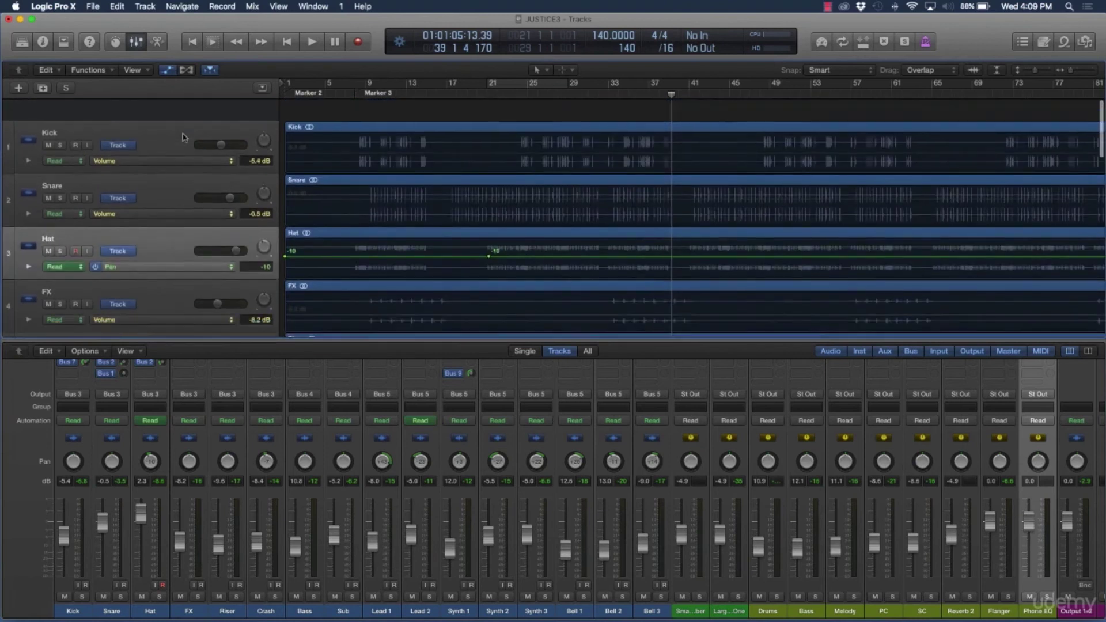
Step: Check the Tempo track's options in the global tracks, and hide the global tracks again
{"action": "left_click", "coordinate": [262, 88]}
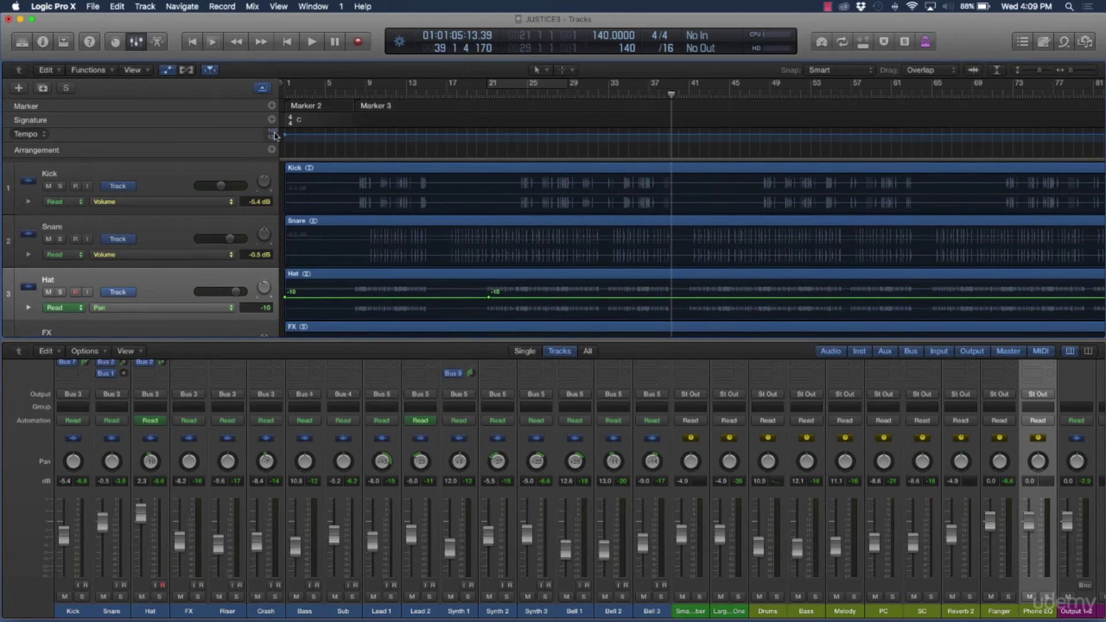
{"action": "left_click", "coordinate": [45, 134]}
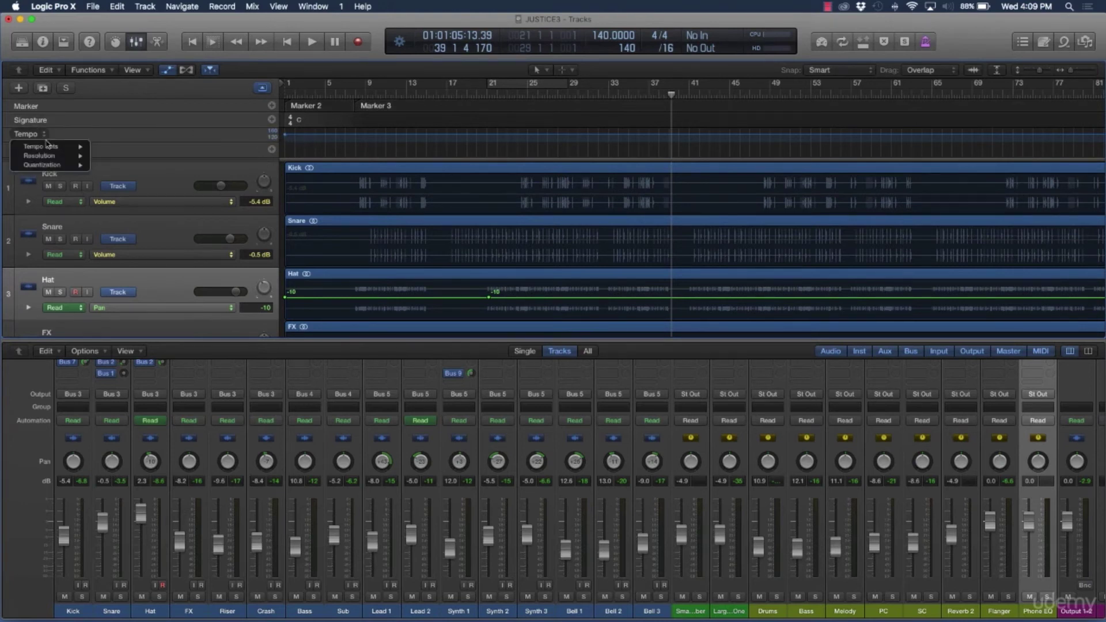
{"action": "left_click", "coordinate": [163, 150]}
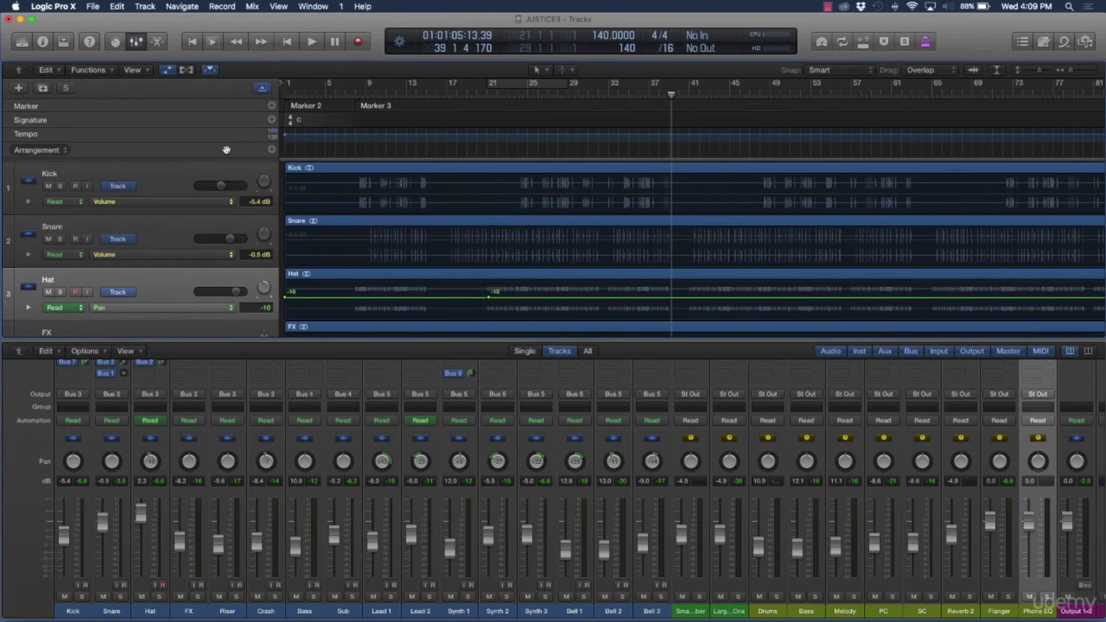
{"action": "left_click", "coordinate": [261, 90]}
{"action": "scroll", "coordinate": [213, 197], "scroll_direction": "down", "scroll_amount": 10}
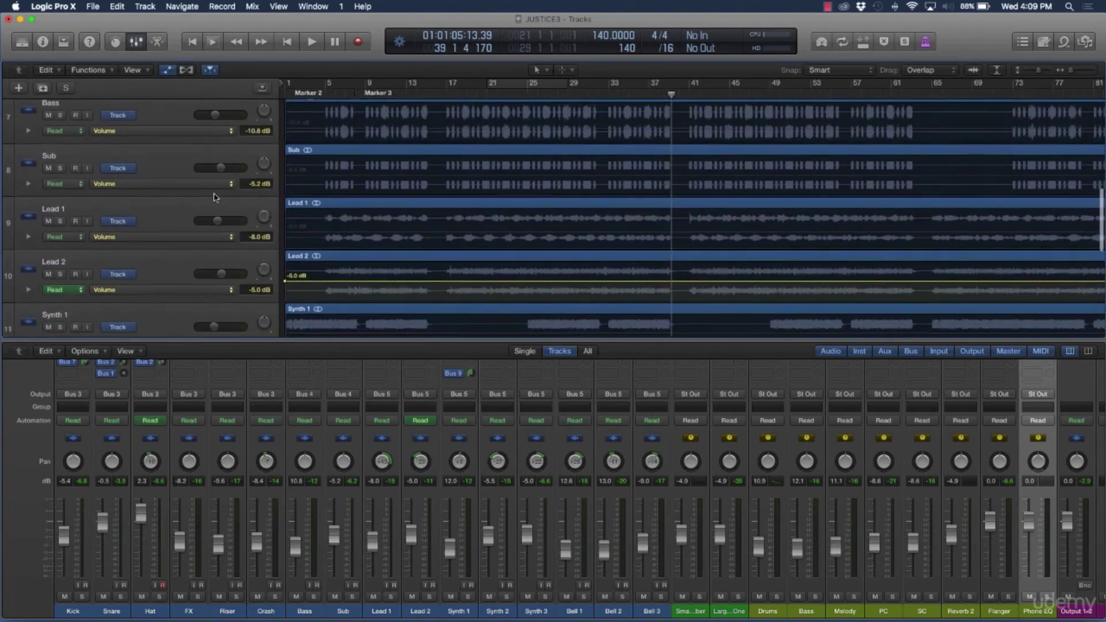
{"action": "scroll", "coordinate": [214, 197], "scroll_direction": "up", "scroll_amount": 3}
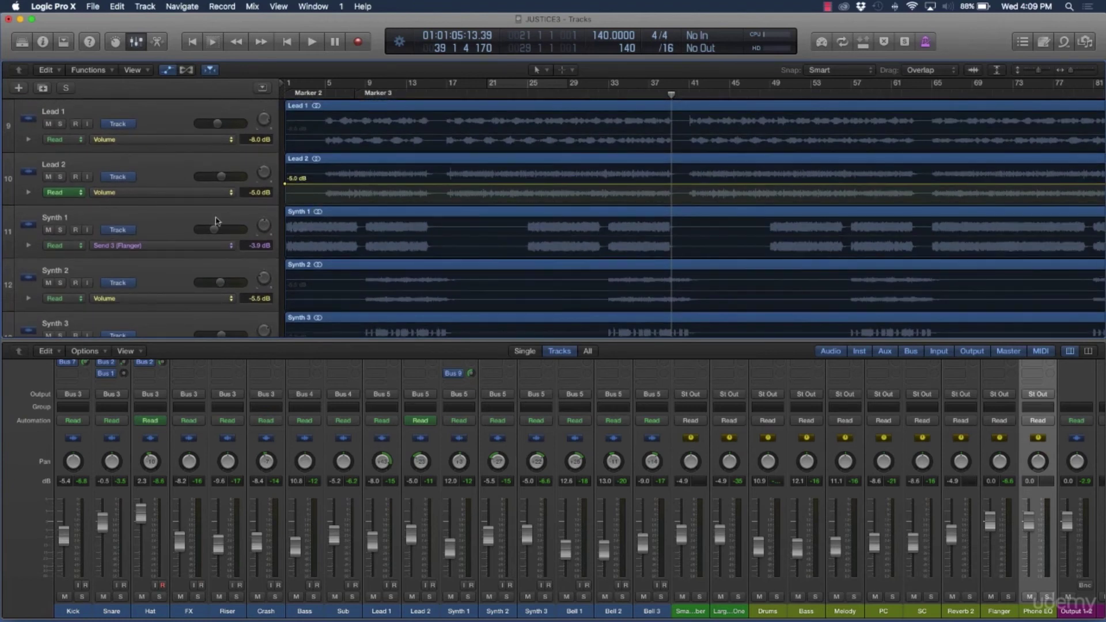
Step: Check which sends are offered among Synth 1's main automation parameters
{"action": "left_click", "coordinate": [217, 220]}
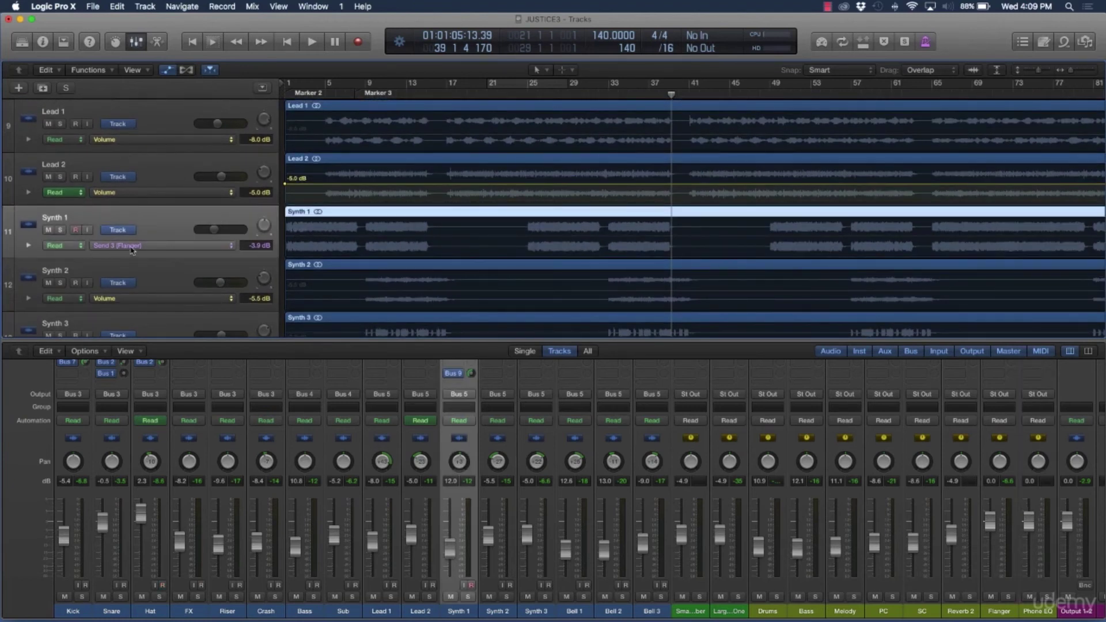
{"action": "left_click", "coordinate": [232, 249]}
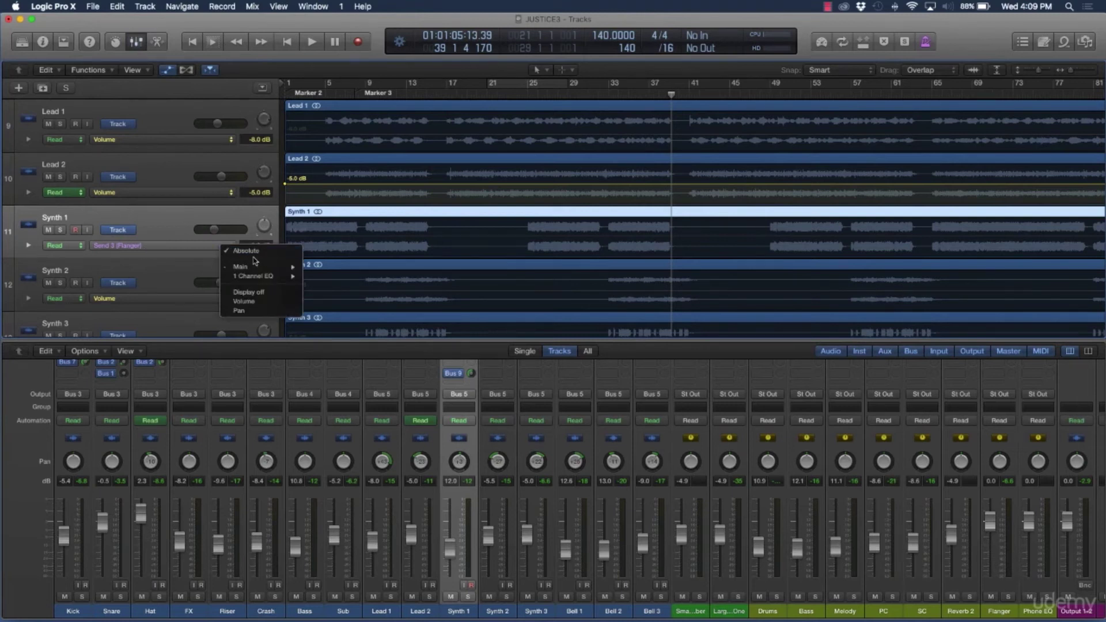
{"action": "mouse_move", "coordinate": [257, 269]}
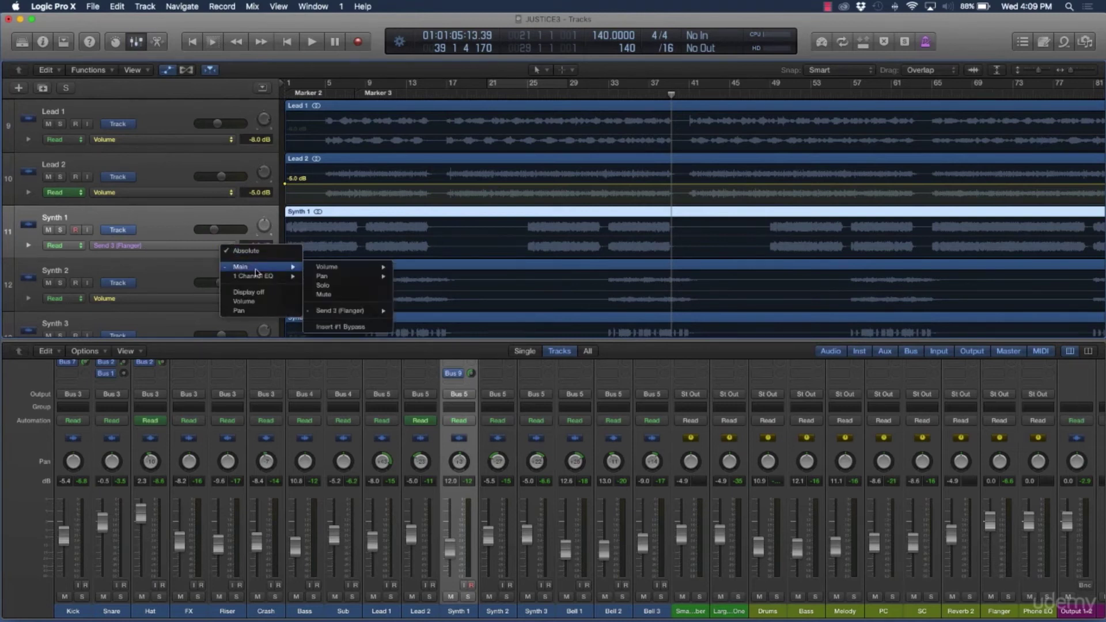
{"action": "left_click", "coordinate": [376, 314]}
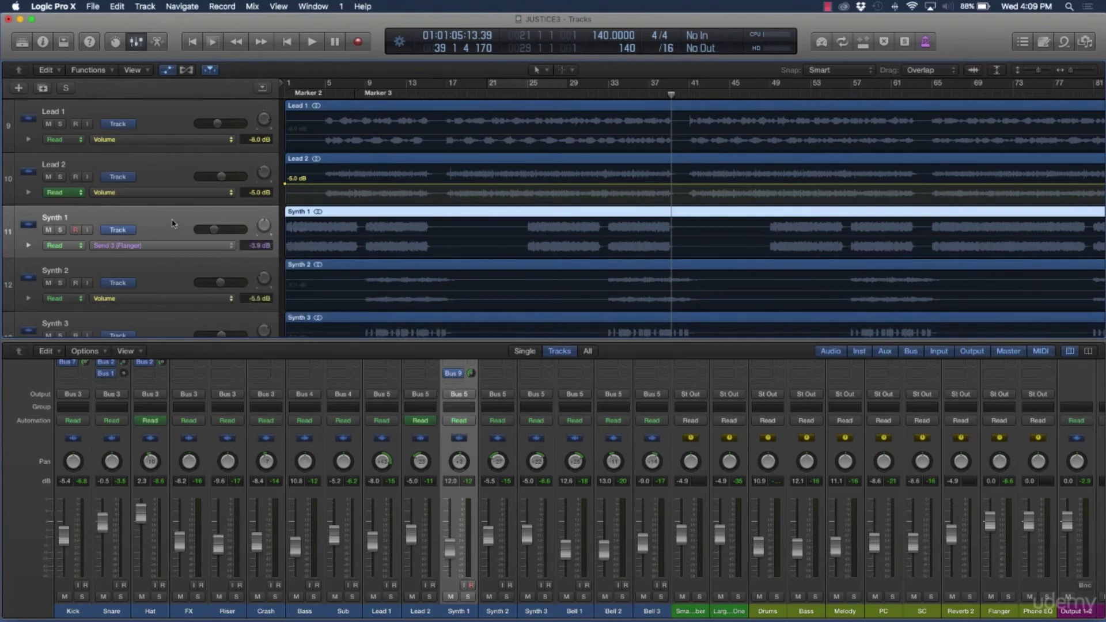
Step: Add a send to Bus 10 (Phone EQ) on the Synth 1 channel and raise its level to about -3.1 dB
{"action": "scroll", "coordinate": [419, 446], "scroll_direction": "up", "scroll_amount": 2}
{"action": "scroll", "coordinate": [419, 446], "scroll_direction": "down", "scroll_amount": 2}
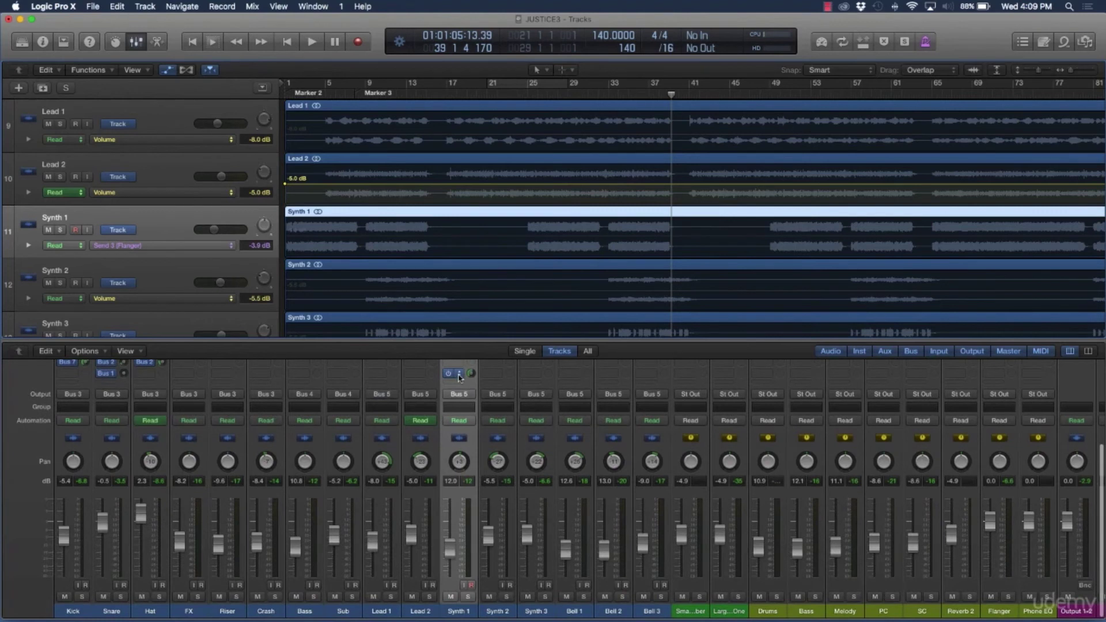
{"action": "scroll", "coordinate": [459, 441], "scroll_direction": "up", "scroll_amount": 5}
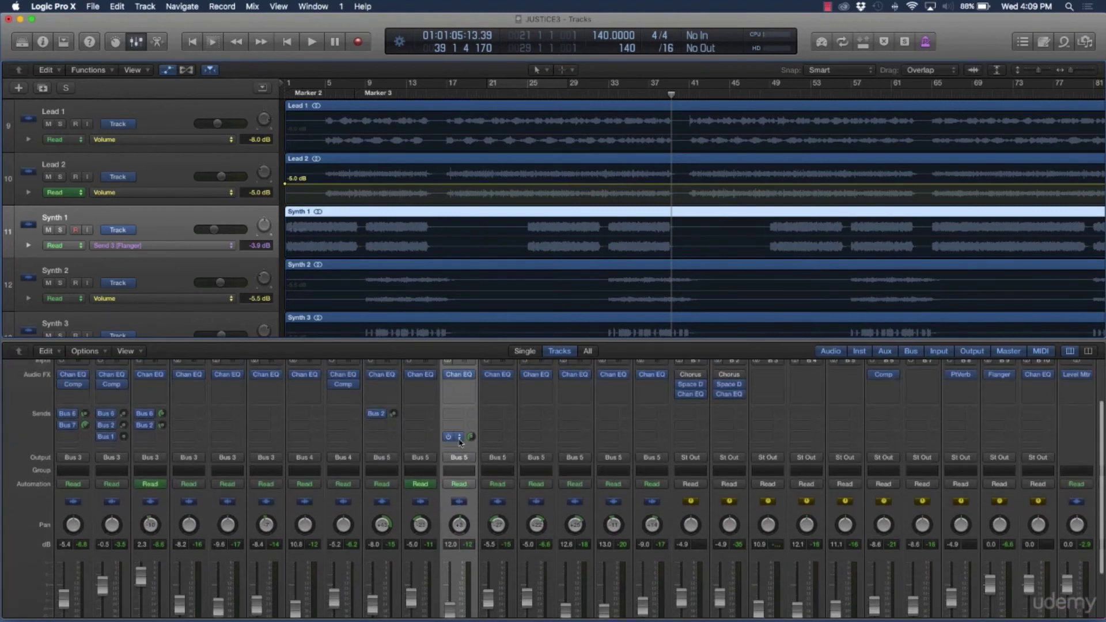
{"action": "left_click", "coordinate": [460, 442]}
{"action": "left_click", "coordinate": [461, 427]}
{"action": "left_click", "coordinate": [461, 427]}
{"action": "mouse_move", "coordinate": [467, 476]}
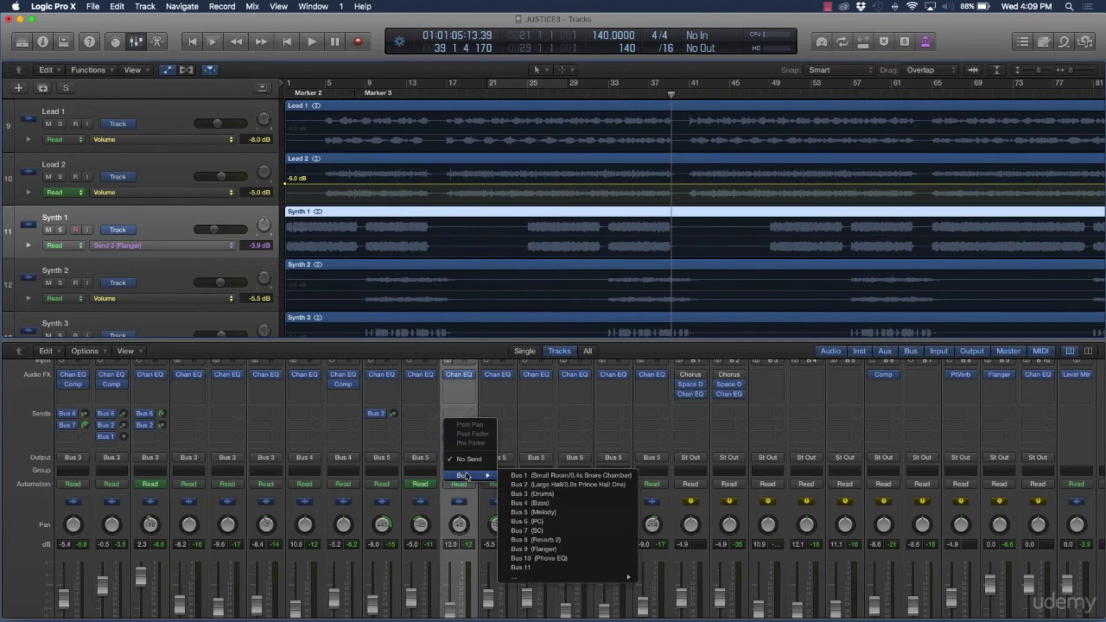
{"action": "left_click", "coordinate": [576, 549]}
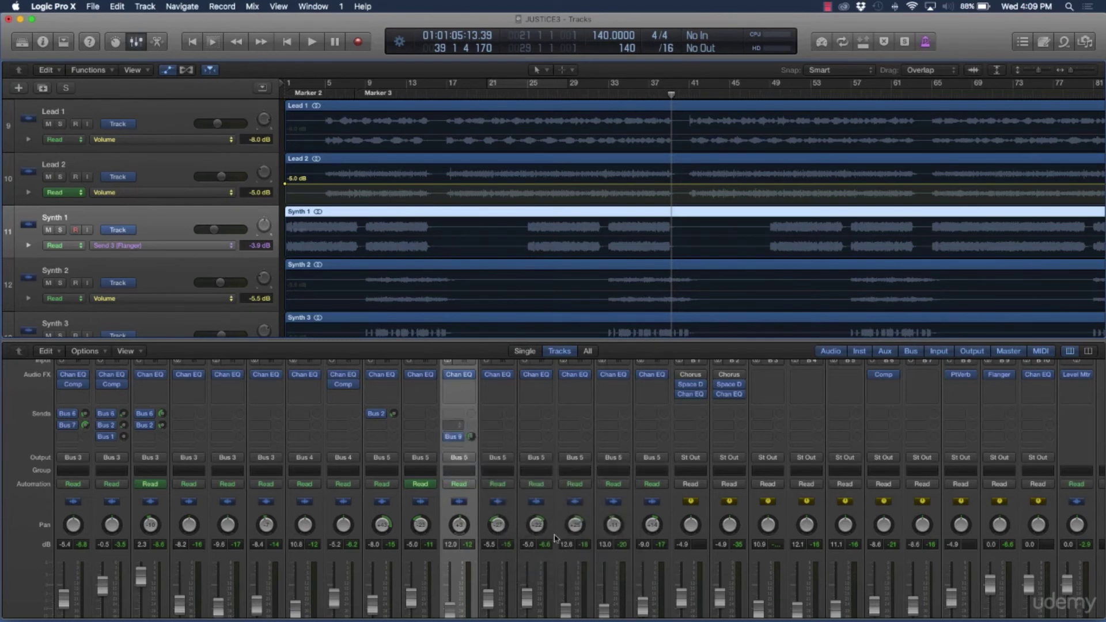
{"action": "left_click", "coordinate": [464, 428]}
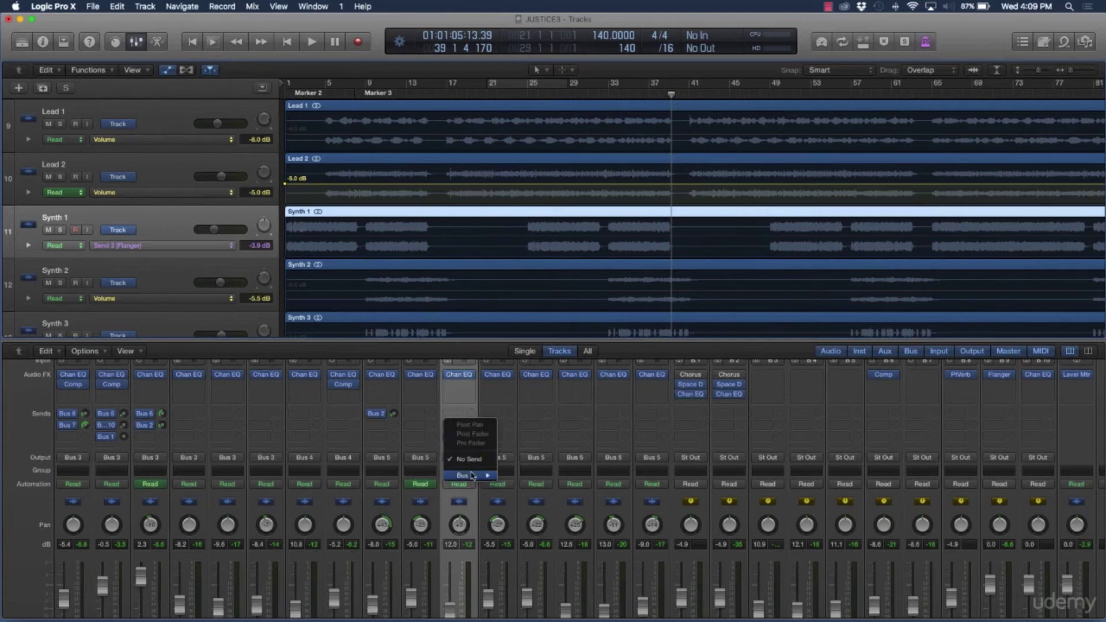
{"action": "mouse_move", "coordinate": [473, 476]}
{"action": "left_click", "coordinate": [545, 559]}
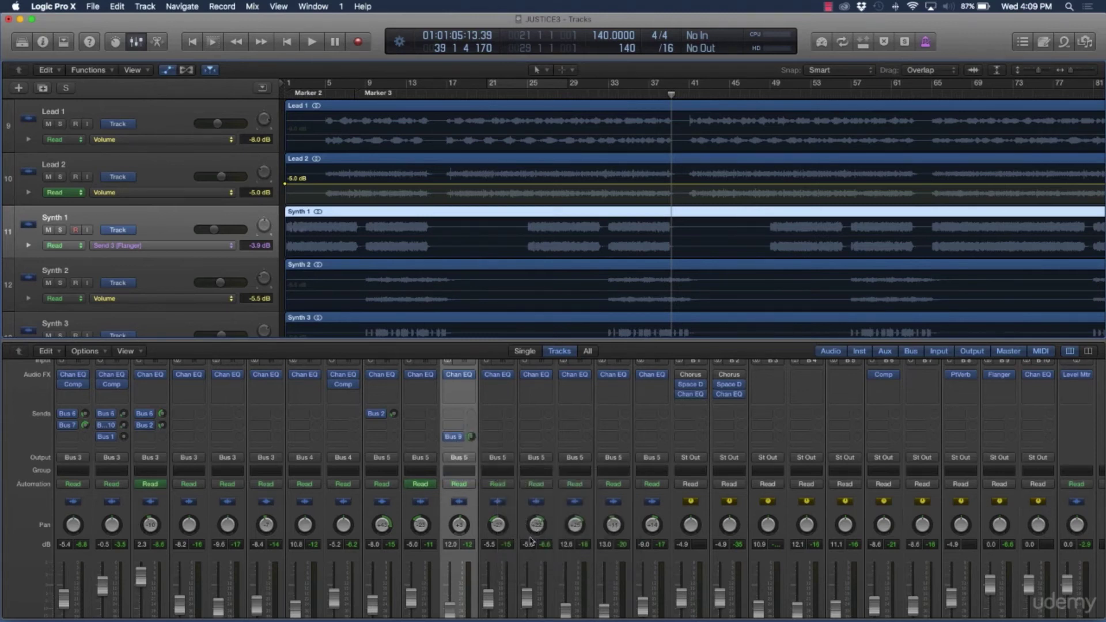
{"action": "left_click_drag", "start_coordinate": [471, 428], "coordinate": [471, 428]}
Step: Show the absolute Send 2 (Phone EQ) automation on the Synth 1 lane
{"action": "left_click", "coordinate": [233, 246]}
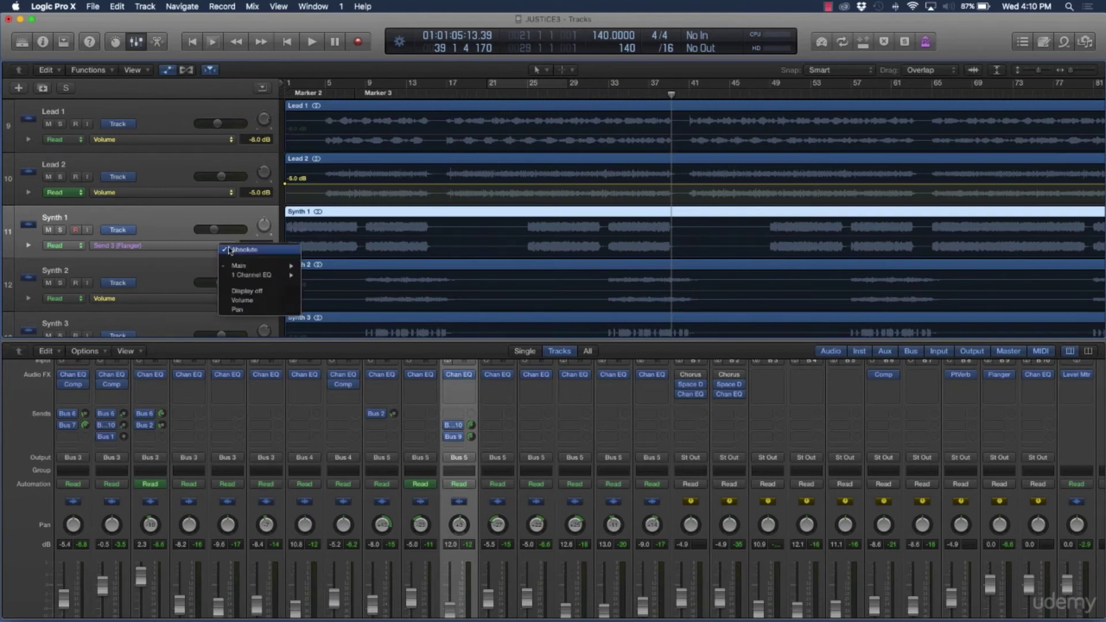
{"action": "mouse_move", "coordinate": [258, 266]}
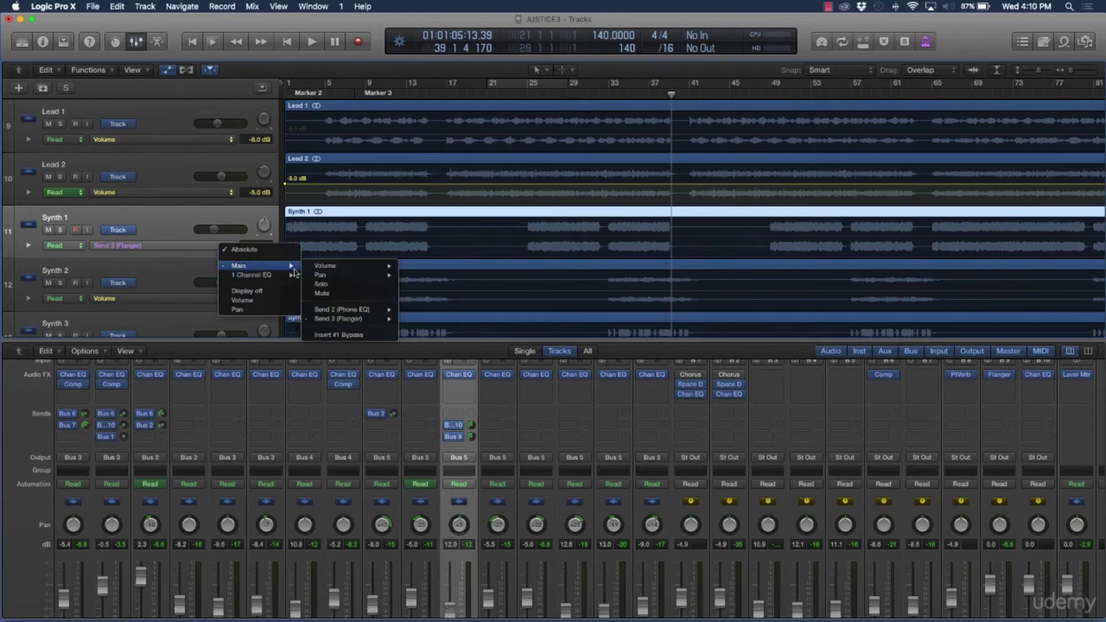
{"action": "mouse_move", "coordinate": [362, 311]}
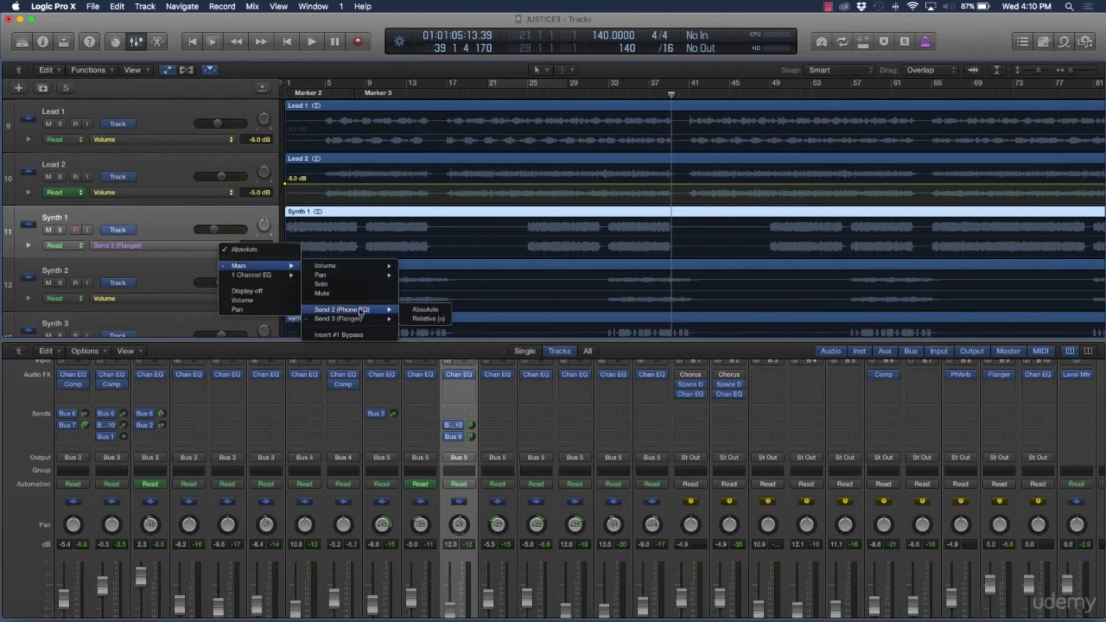
{"action": "left_click", "coordinate": [425, 311]}
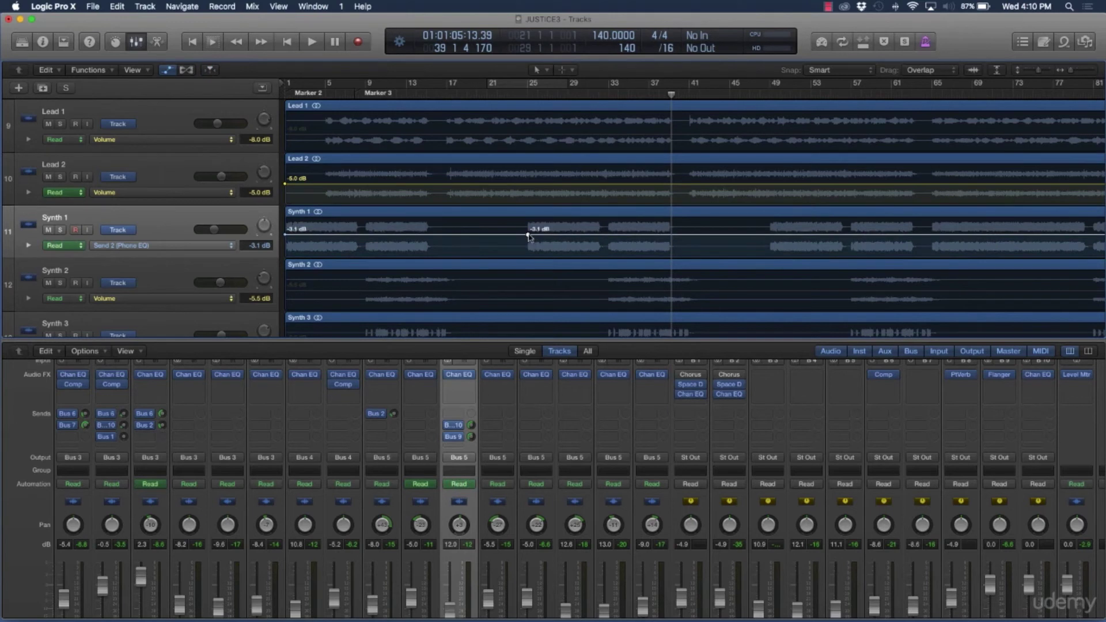
Step: Shape Synth 1's Phone EQ send automation to stay fully down until bar 25 and rise to about -3.1 dB near bar 30
{"action": "left_click", "coordinate": [484, 235]}
{"action": "left_click_drag", "start_coordinate": [485, 235], "coordinate": [484, 256]}
{"action": "left_click_drag", "start_coordinate": [286, 238], "coordinate": [287, 308]}
{"action": "left_click_drag", "start_coordinate": [528, 237], "coordinate": [579, 234]}
{"action": "left_click_drag", "start_coordinate": [484, 257], "coordinate": [526, 257]}
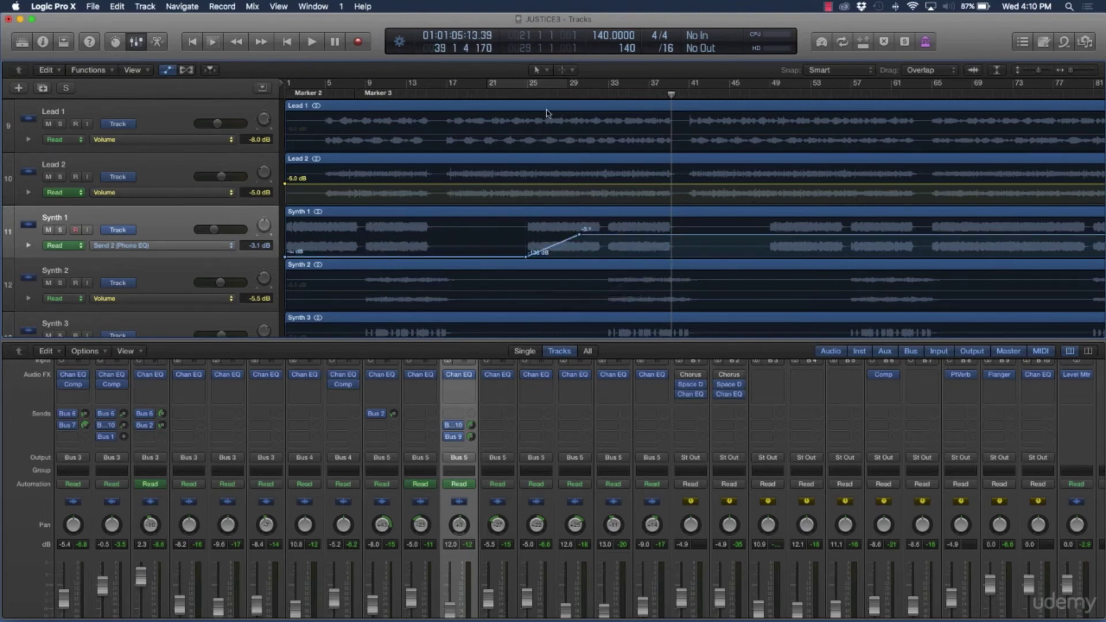
Step: Play from bar 24 and raise the end point of Synth 1's Phone EQ send ramp to +4.3 dB
{"action": "left_click", "coordinate": [518, 92]}
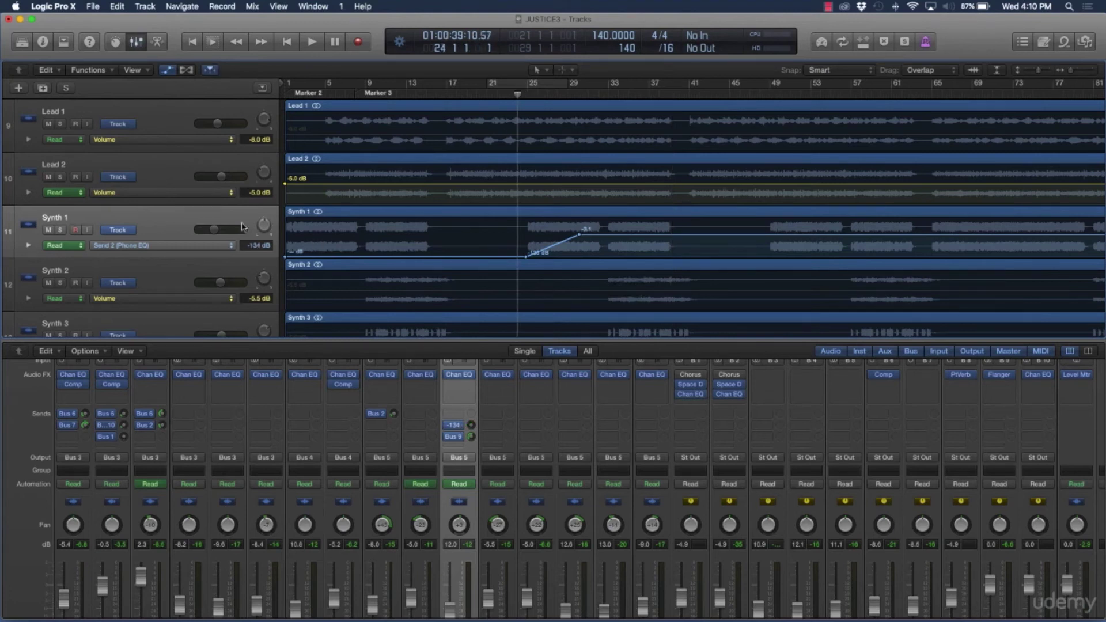
{"action": "key", "text": "space"}
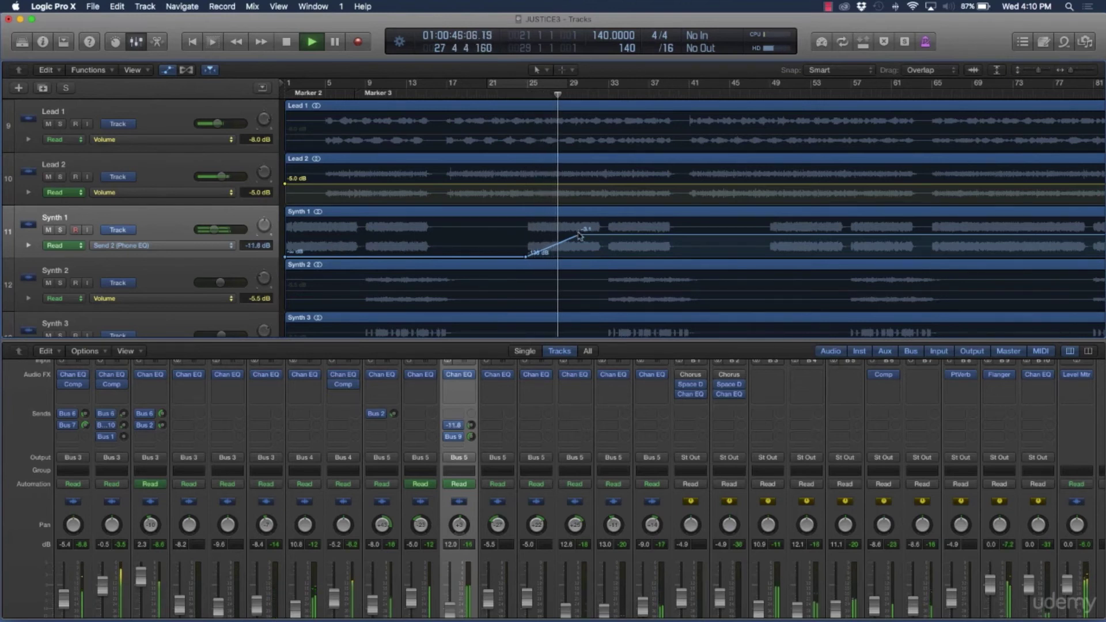
{"action": "left_click_drag", "start_coordinate": [580, 235], "coordinate": [579, 223]}
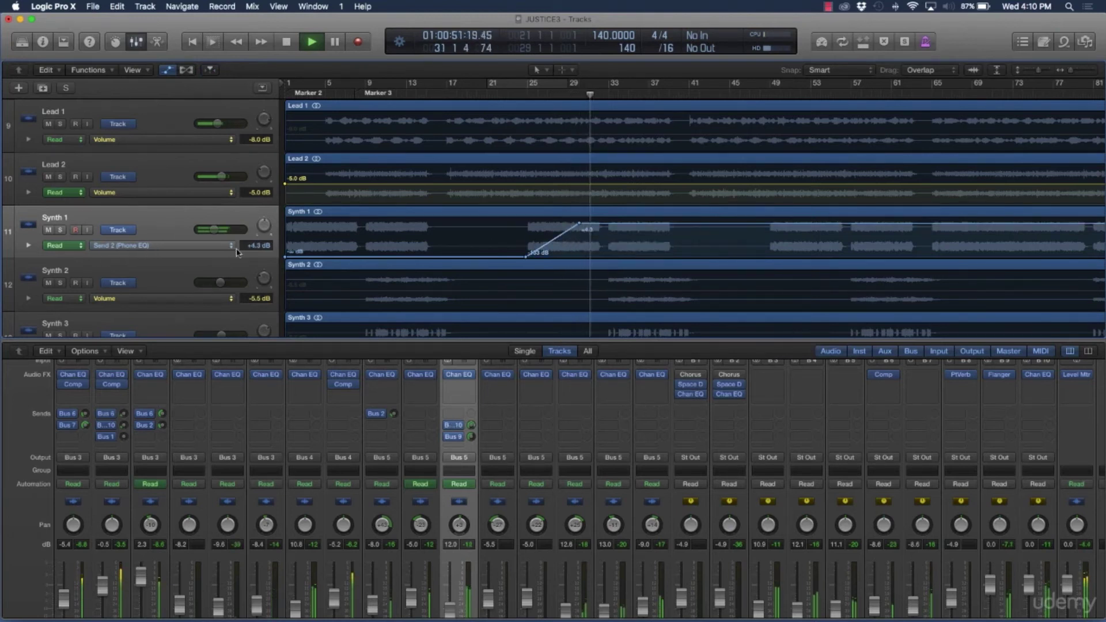
{"action": "key", "text": "space"}
{"action": "left_click", "coordinate": [233, 248]}
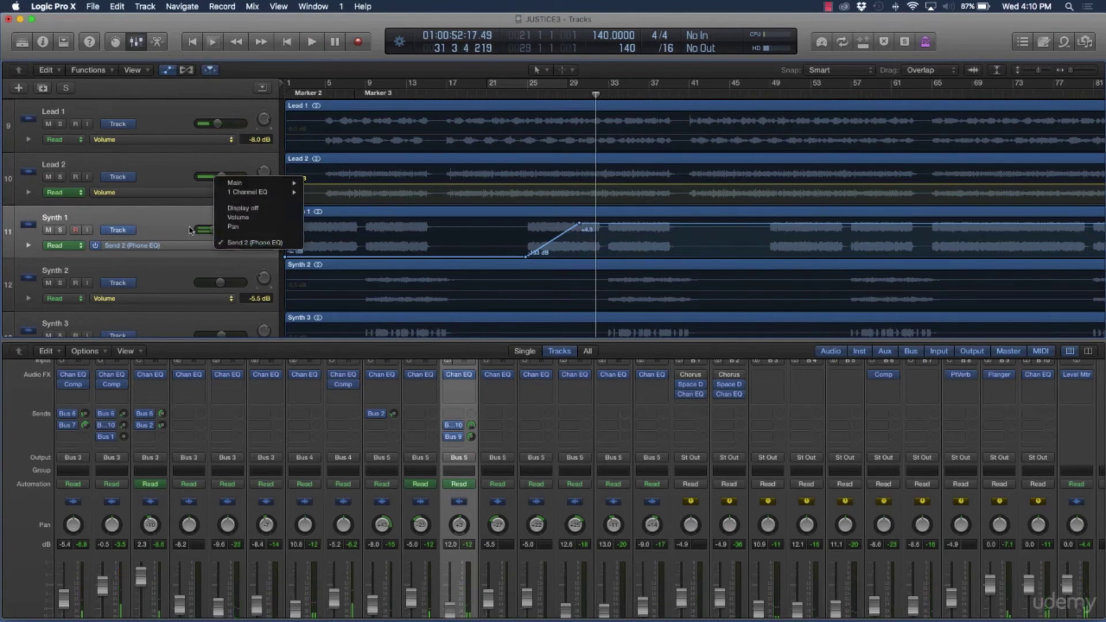
{"action": "left_click", "coordinate": [233, 244]}
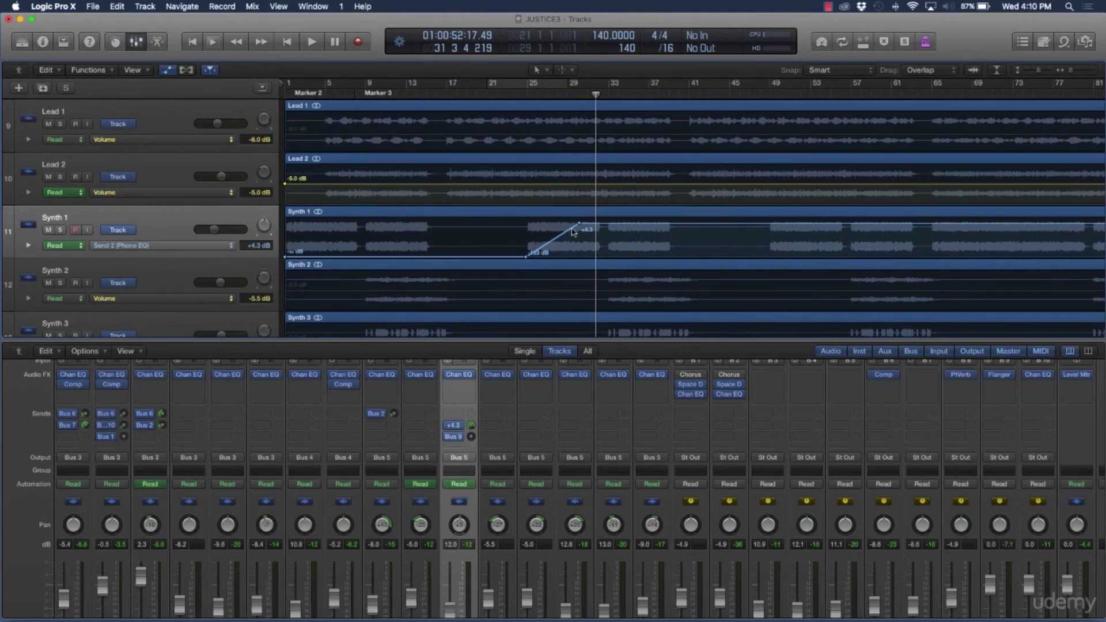
Step: Shorten Synth 1's Phone EQ send ramp to end near bar 28 and set its end level to -0.3 dB during playback
{"action": "mouse_move", "coordinate": [580, 226]}
{"action": "left_mouse_down"}
{"action": "mouse_move", "coordinate": [578, 239]}
{"action": "mouse_move", "coordinate": [562, 235]}
{"action": "left_mouse_up"}
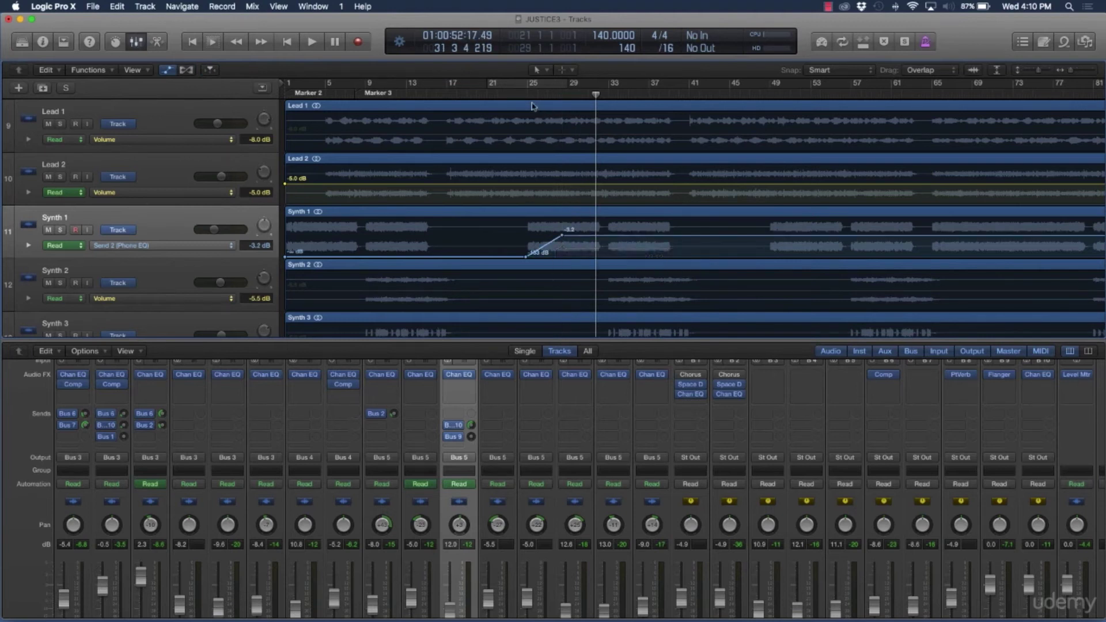
{"action": "key", "text": "space"}
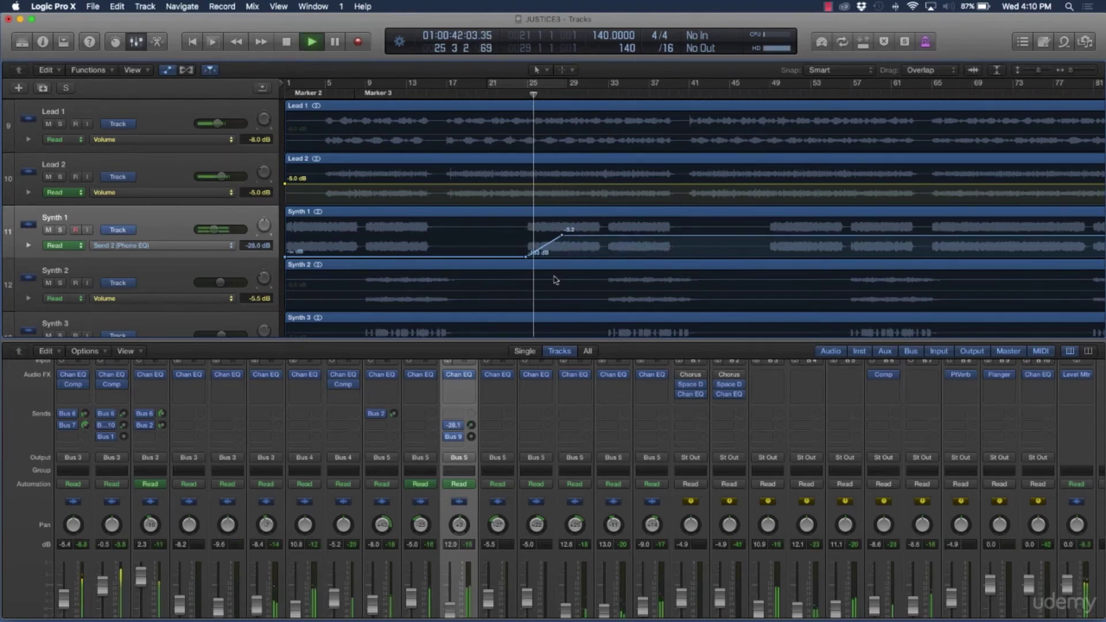
{"action": "left_click_drag", "start_coordinate": [562, 235], "coordinate": [563, 231]}
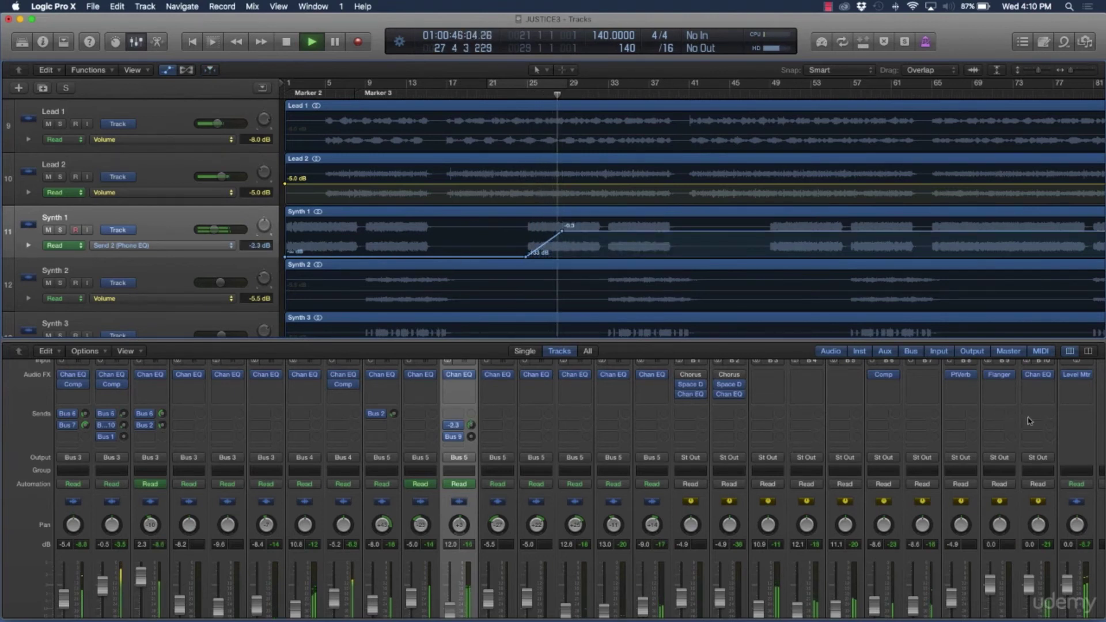
Step: Audition neighbouring phone filter presets in the Phone EQ channel's equalizer, load Megaphone EQ, close it and stop playback
{"action": "left_click", "coordinate": [1047, 377]}
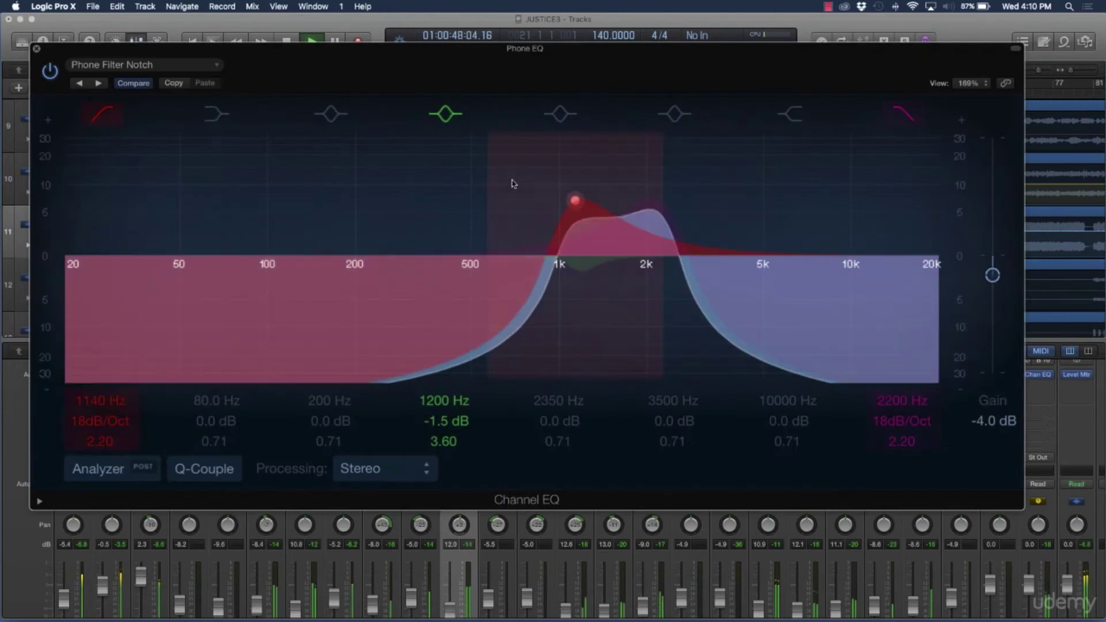
{"action": "left_click", "coordinate": [99, 83]}
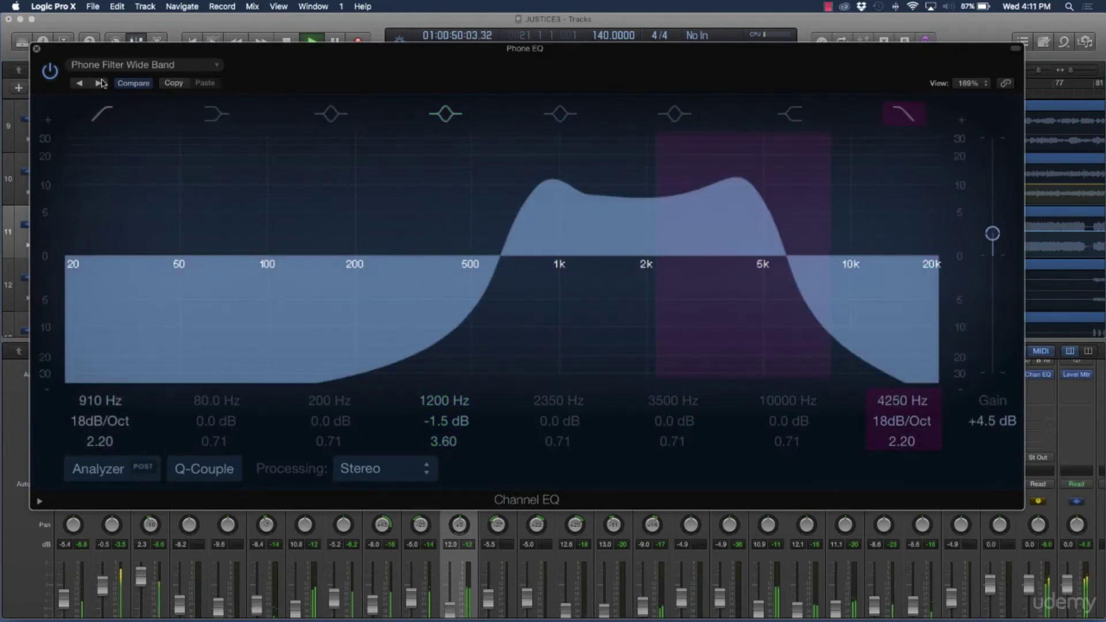
{"action": "left_click", "coordinate": [100, 83]}
{"action": "left_click", "coordinate": [80, 84]}
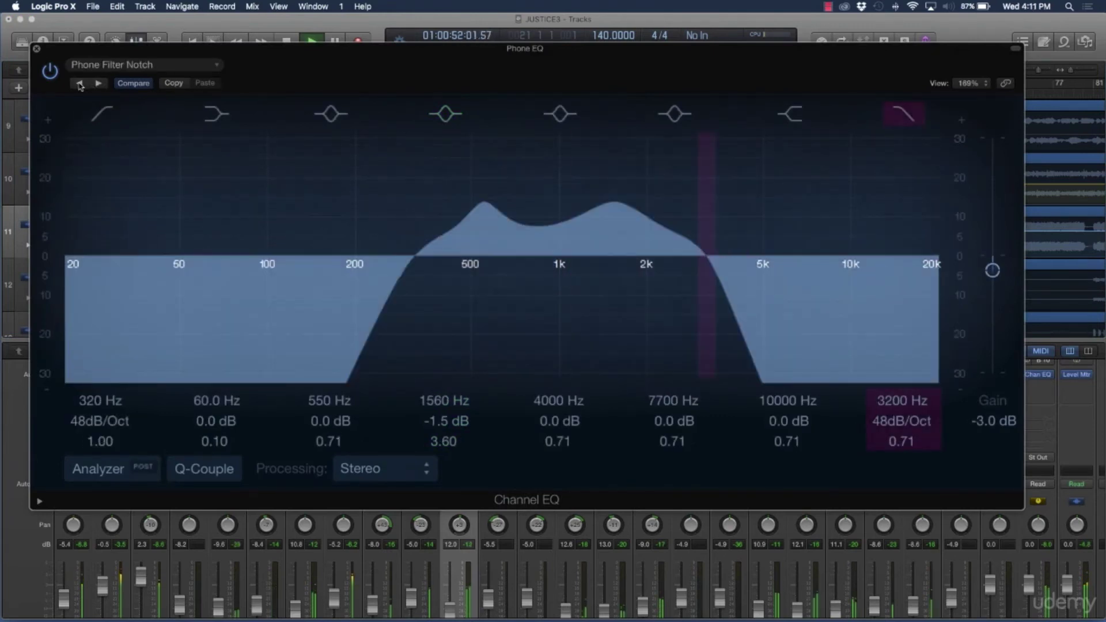
{"action": "left_click", "coordinate": [79, 84]}
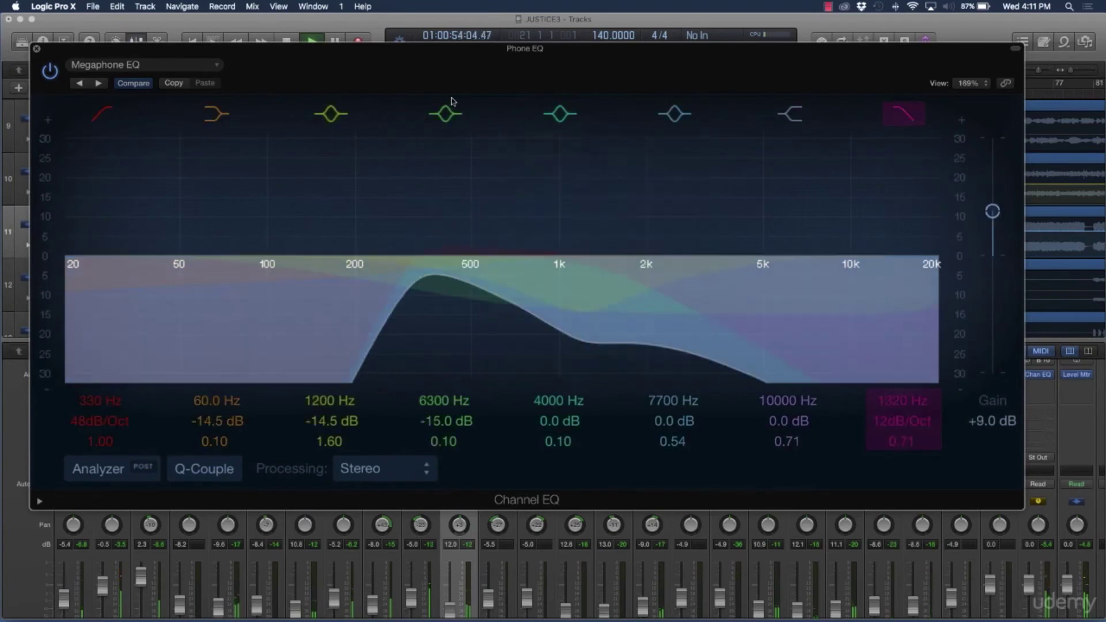
{"action": "left_click", "coordinate": [36, 50]}
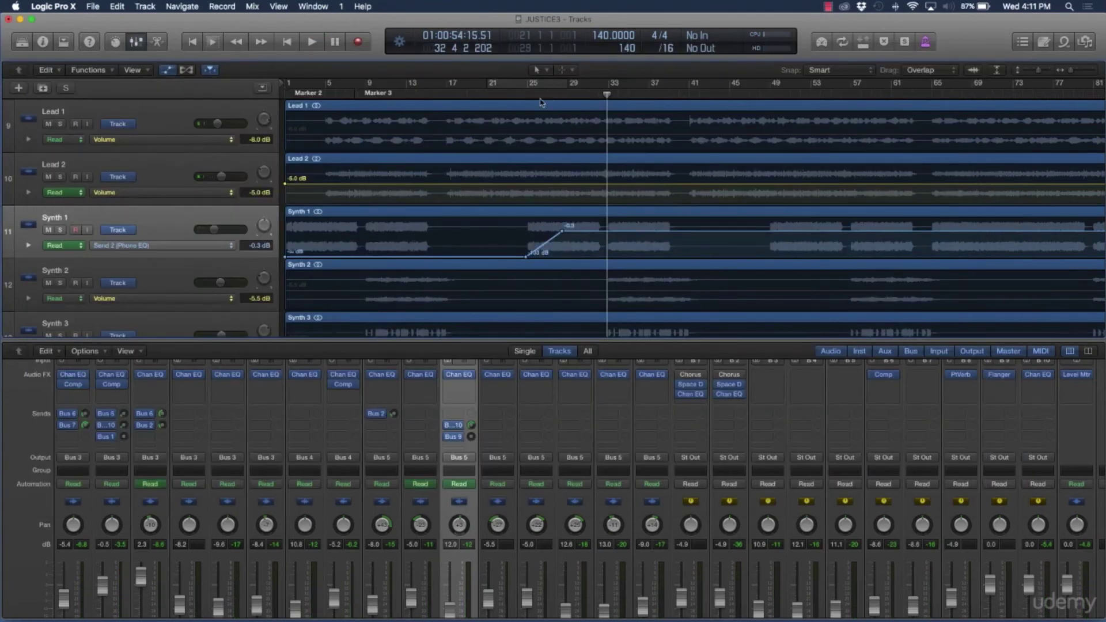
{"action": "key", "text": "space"}
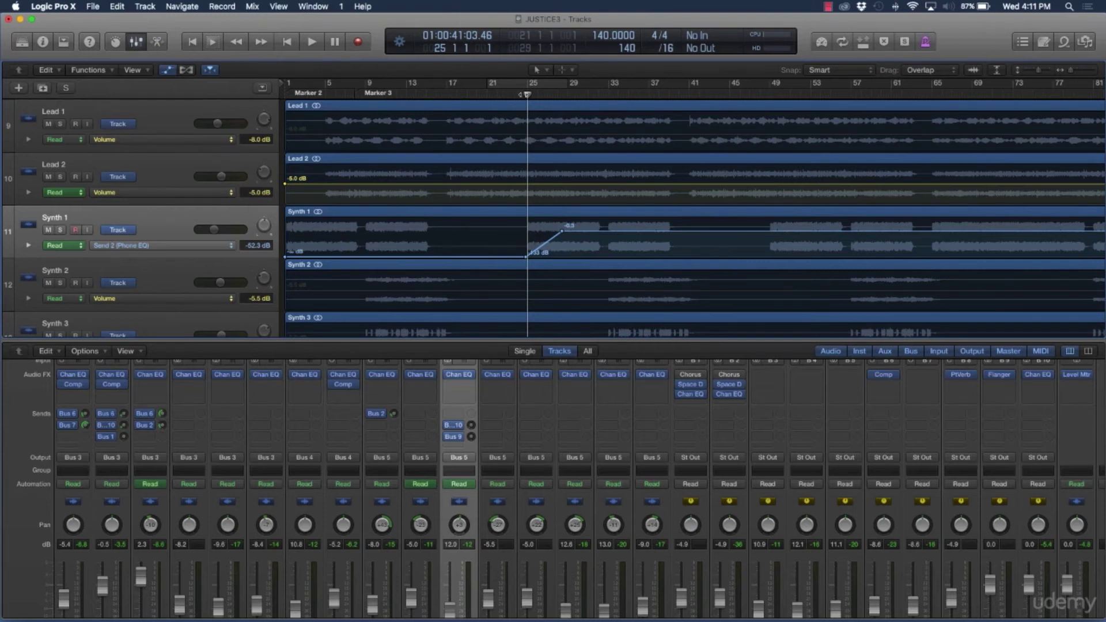
Step: Remove the Phone EQ send ramp from Synth 1, leaving only the fully lowered point at the track's start
{"action": "scroll", "coordinate": [392, 116], "scroll_direction": "right", "scroll_amount": 1}
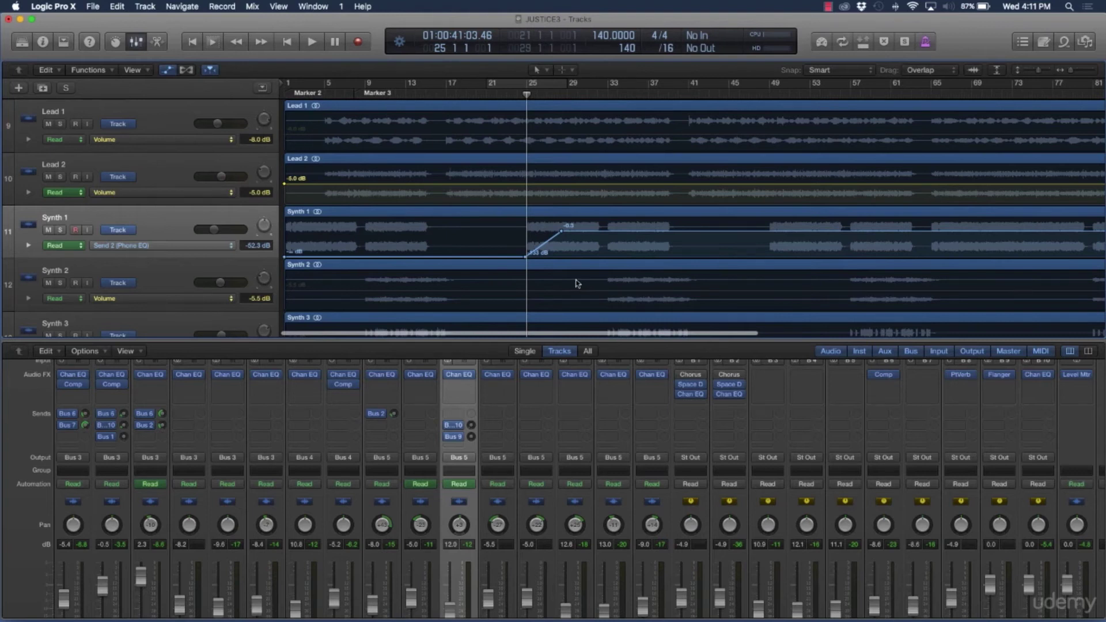
{"action": "mouse_move", "coordinate": [461, 431]}
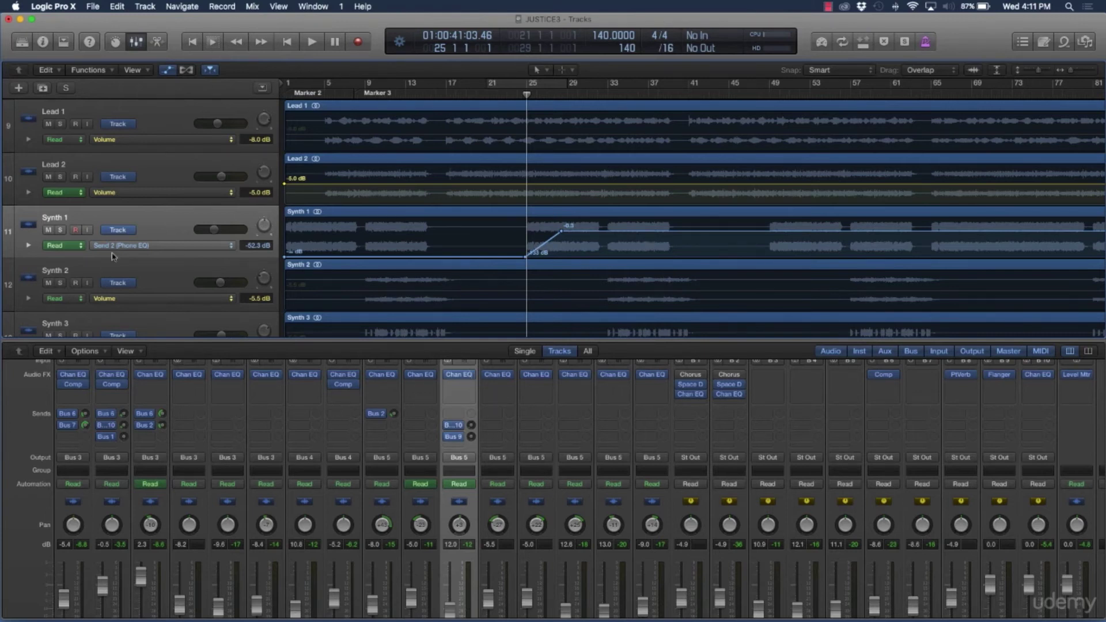
{"action": "left_click", "coordinate": [233, 245]}
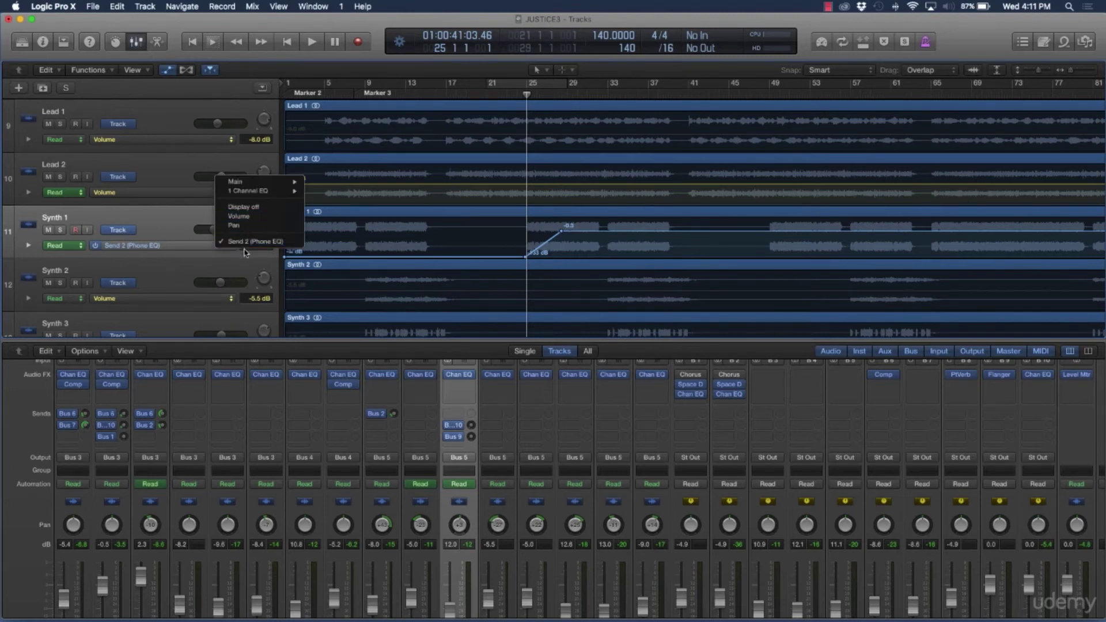
{"action": "left_click", "coordinate": [493, 283]}
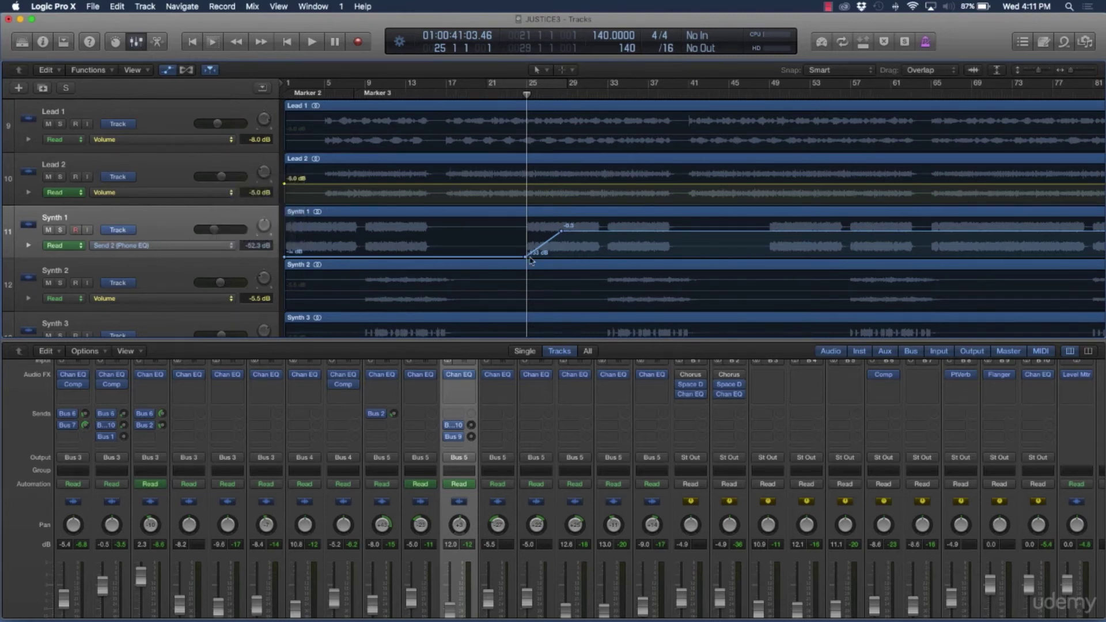
{"action": "left_click", "coordinate": [562, 232]}
{"action": "left_click_drag", "start_coordinate": [562, 233], "coordinate": [285, 264]}
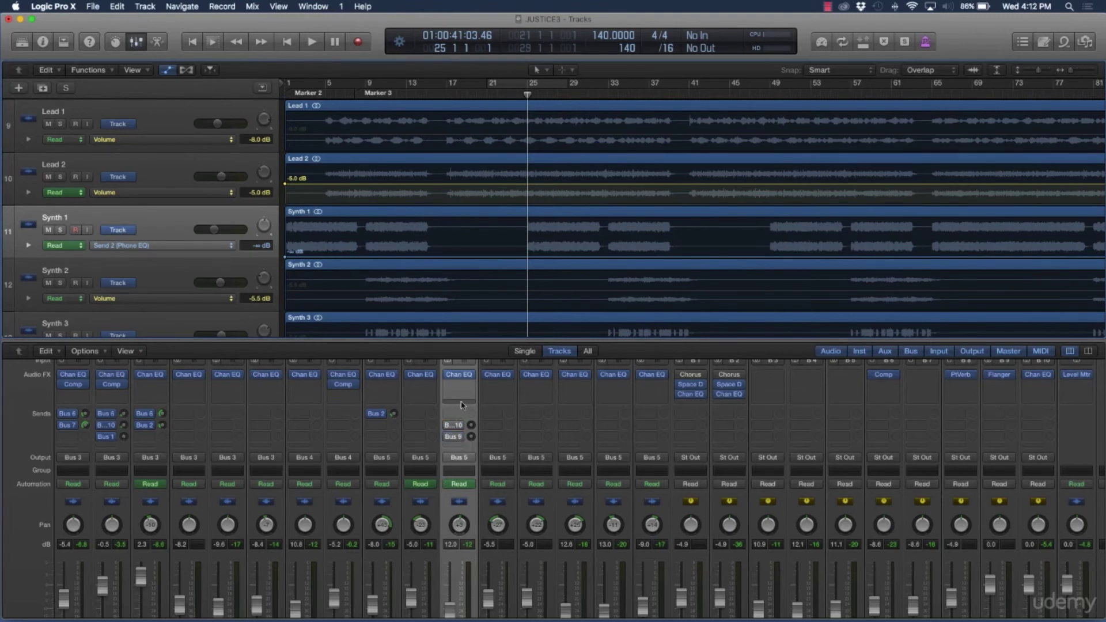
{"action": "key", "text": "z"}
{"action": "scroll", "coordinate": [318, 336], "scroll_direction": "down", "scroll_amount": 1}
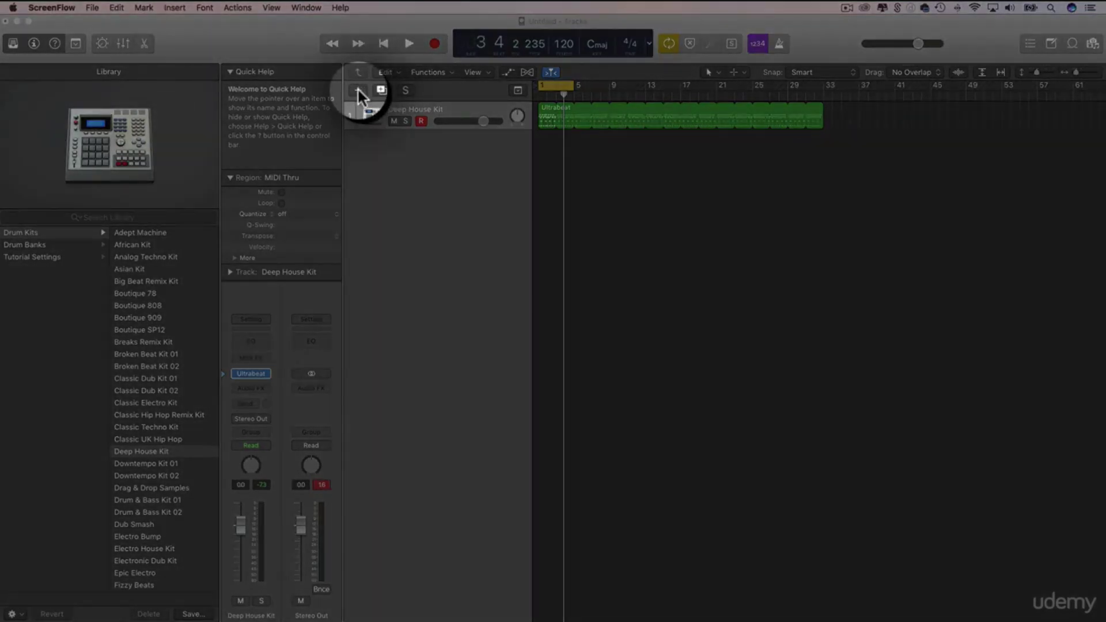
Step: Create a new Drummer track with the Electronic genre on Output 1 + 2
{"action": "left_click", "coordinate": [358, 88]}
{"action": "left_click", "coordinate": [672, 56]}
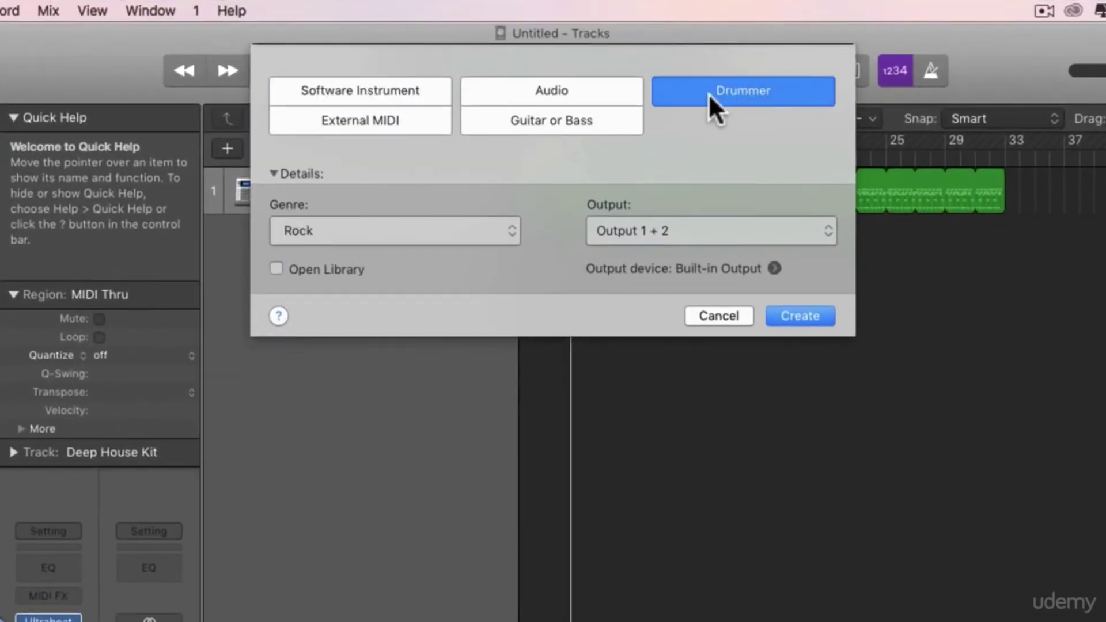
{"action": "left_click", "coordinate": [463, 234]}
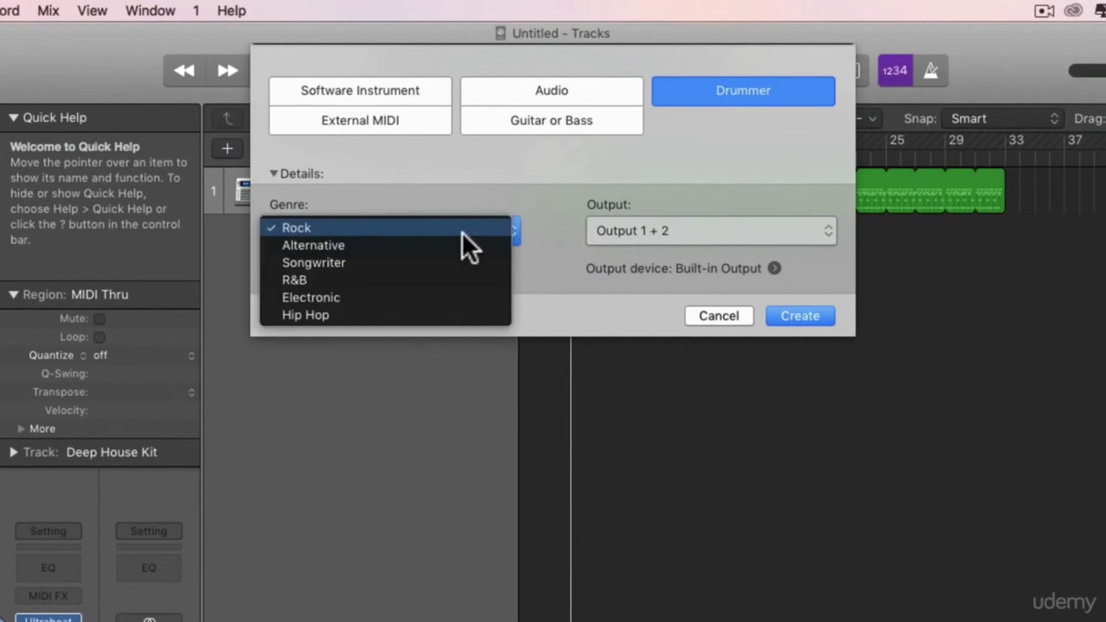
{"action": "left_click", "coordinate": [329, 298]}
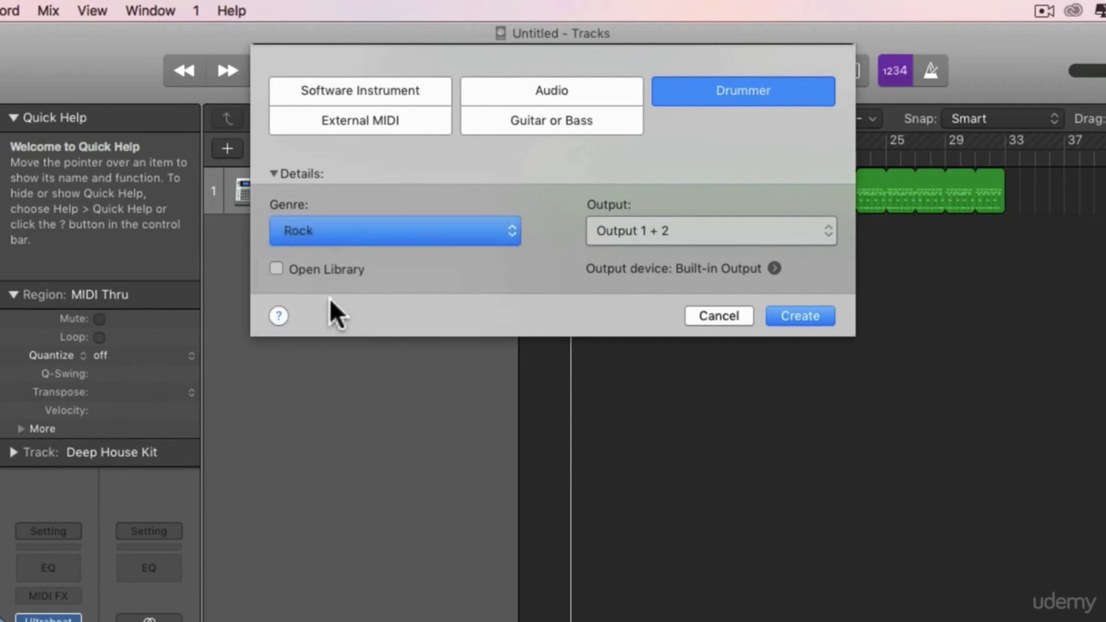
{"action": "left_click", "coordinate": [809, 315]}
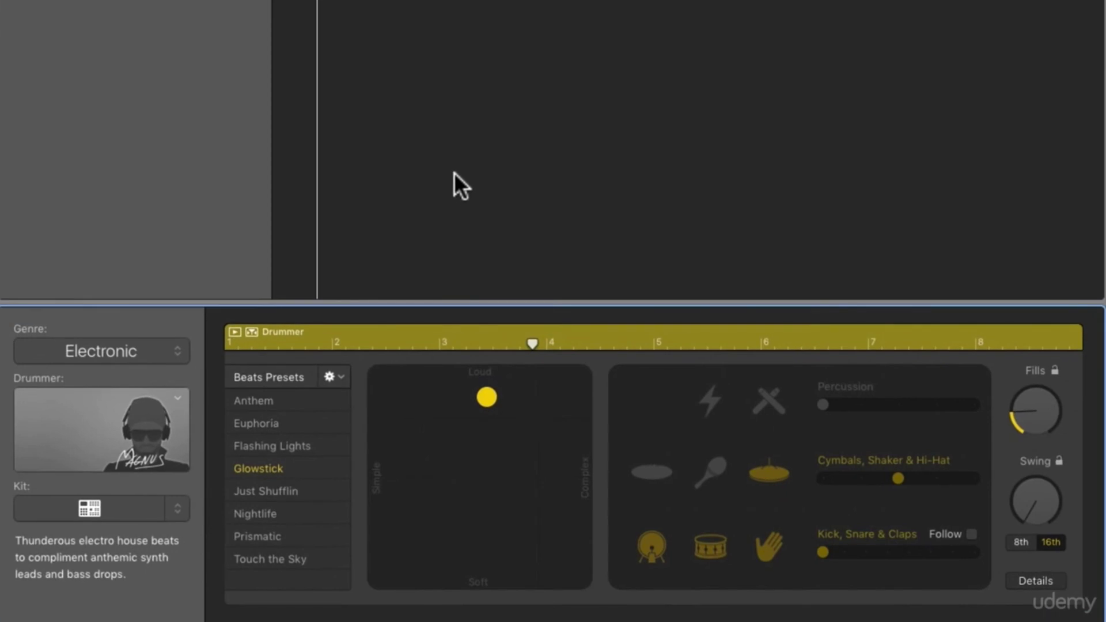
Step: Review the available genres and Electronic drummers, keeping the Electronic genre and the Magnus drummer
{"action": "left_click", "coordinate": [79, 358]}
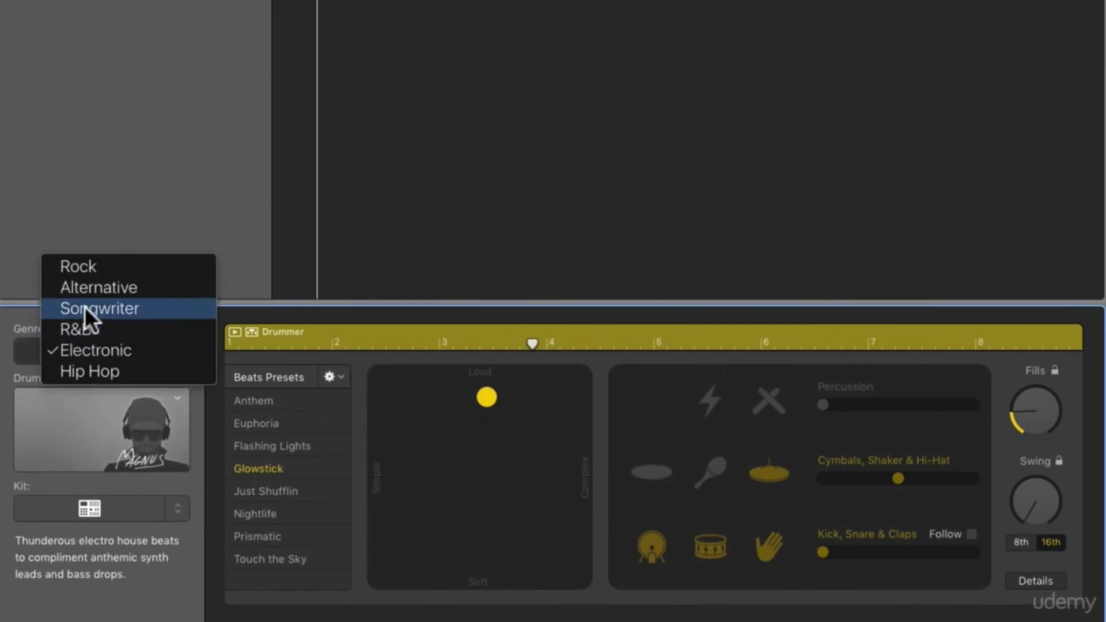
{"action": "left_click", "coordinate": [81, 349]}
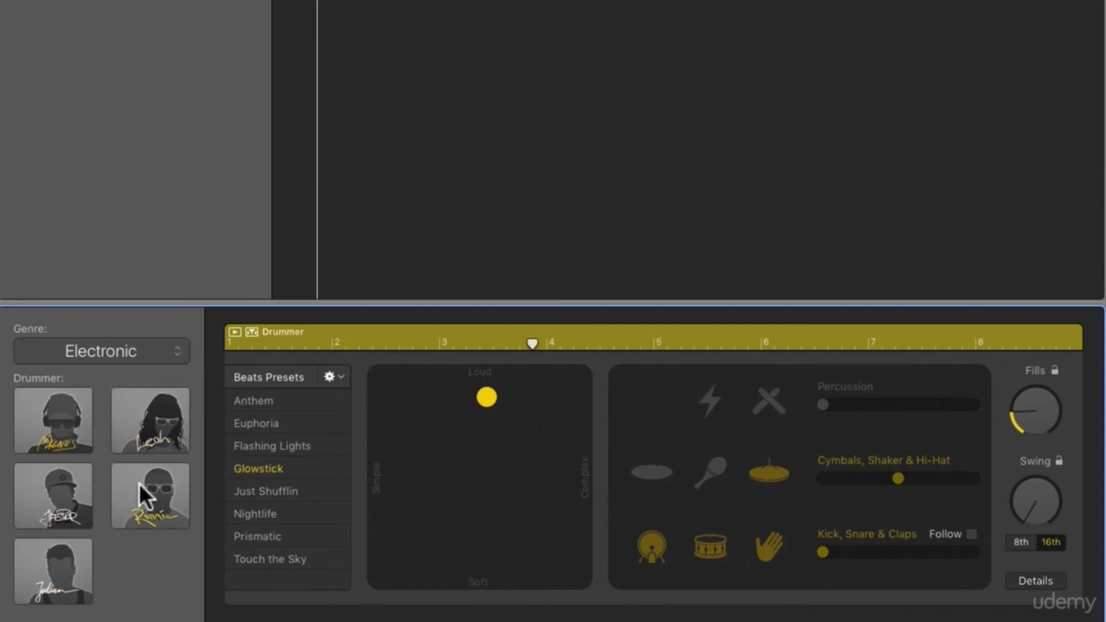
{"action": "left_click", "coordinate": [53, 426]}
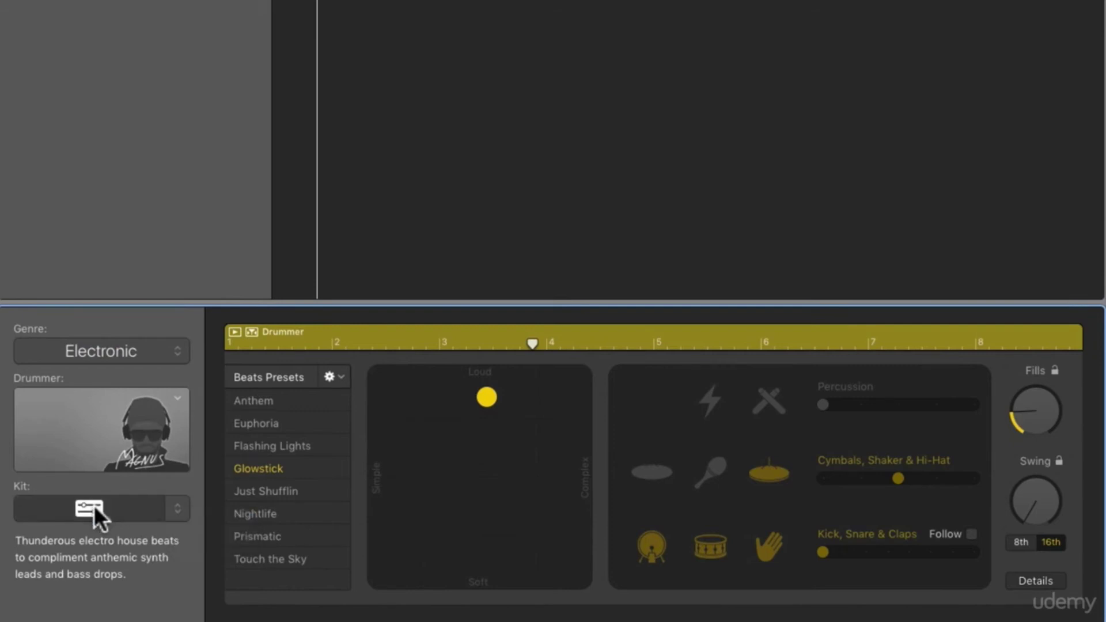
Step: In Big Room's Drum Machine Designer, lower the Kick, and set Snare & Claps to -0.2 dB, Hi-Hats to -1.0 dB and Cymbals & FX to -0.4 dB
{"action": "left_click", "coordinate": [95, 506]}
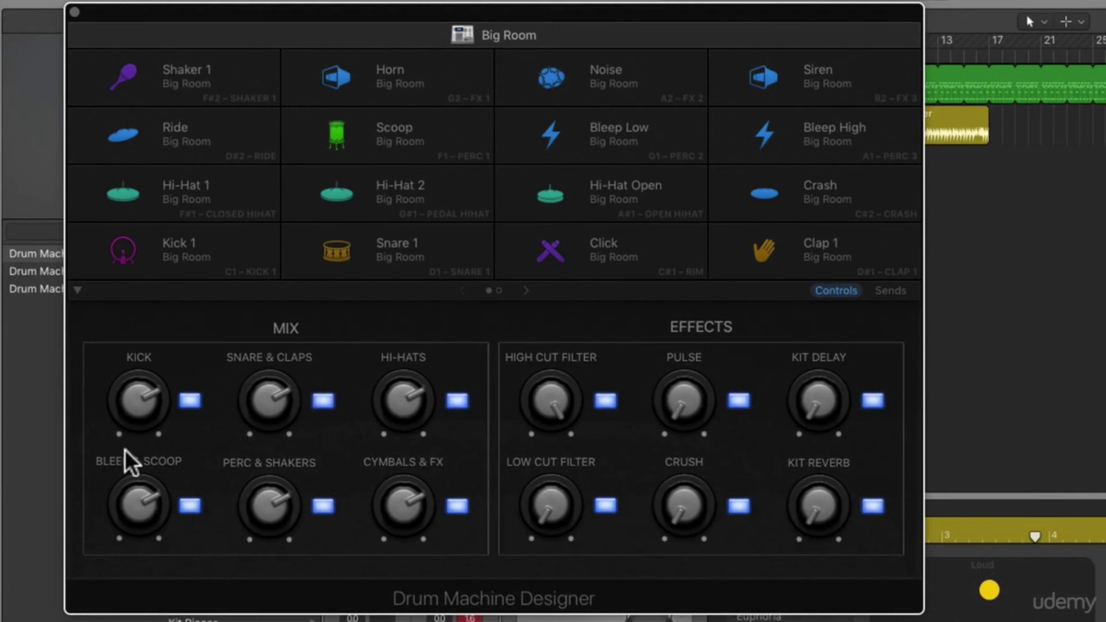
{"action": "left_click_drag", "start_coordinate": [151, 429], "coordinate": [142, 432]}
{"action": "left_click_drag", "start_coordinate": [284, 400], "coordinate": [282, 404]}
{"action": "left_click_drag", "start_coordinate": [413, 395], "coordinate": [413, 464]}
{"action": "left_click_drag", "start_coordinate": [410, 508], "coordinate": [410, 524]}
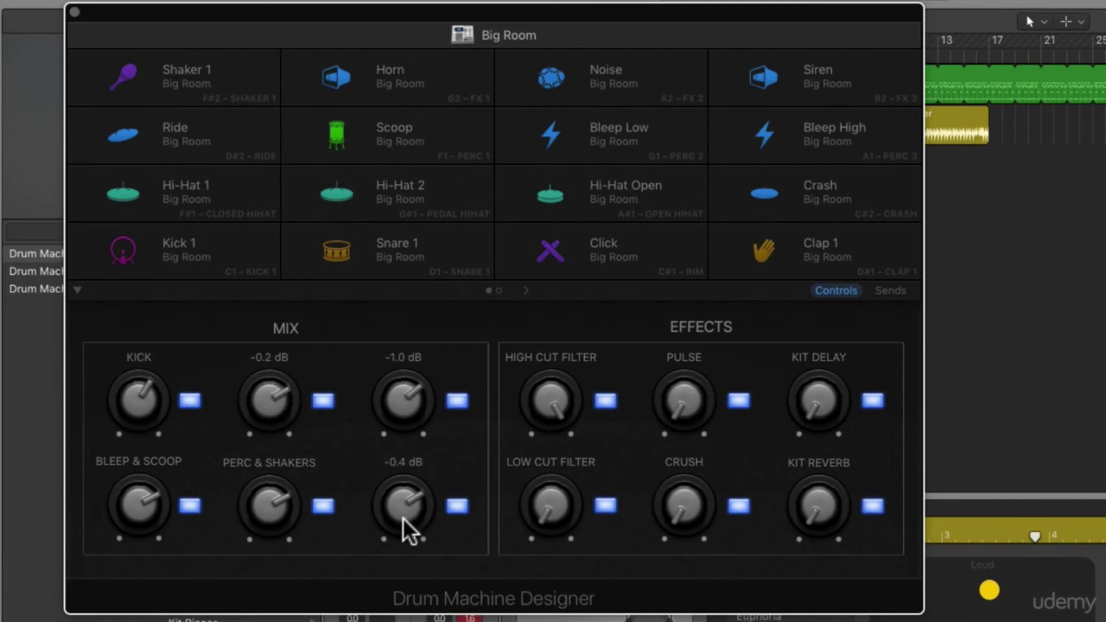
Step: Raise the distortion on the Kick 1 pad, and review the controls of the Snare 1 and Clap 1 pads
{"action": "left_click", "coordinate": [170, 268]}
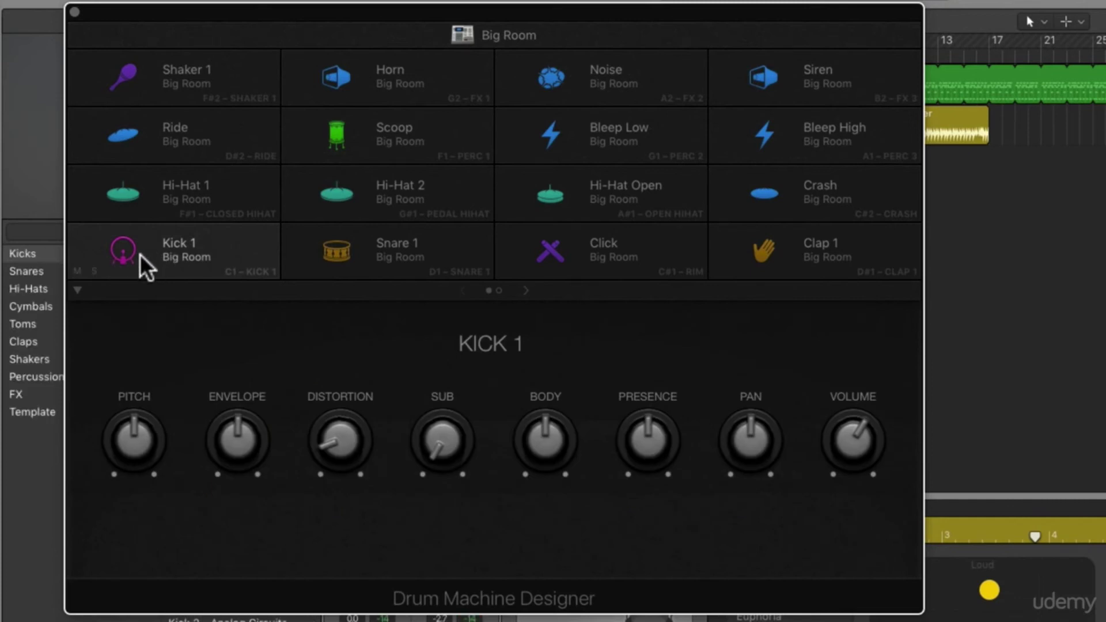
{"action": "left_click_drag", "start_coordinate": [339, 403], "coordinate": [329, 368]}
{"action": "left_click", "coordinate": [440, 258]}
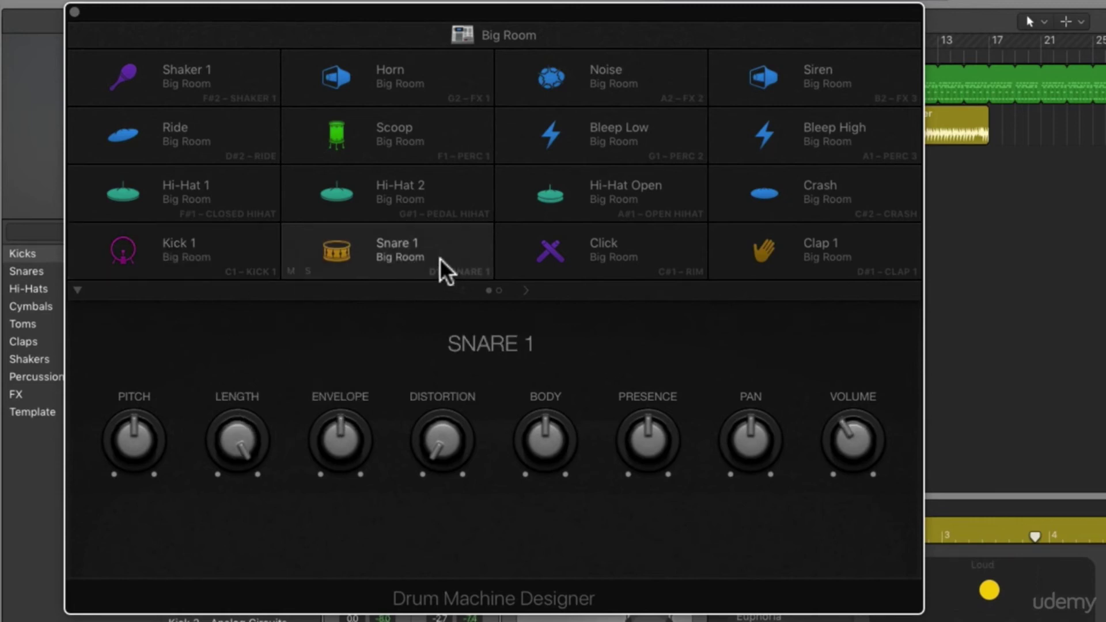
{"action": "left_click", "coordinate": [756, 249]}
{"action": "left_click", "coordinate": [787, 182]}
{"action": "left_click", "coordinate": [795, 254]}
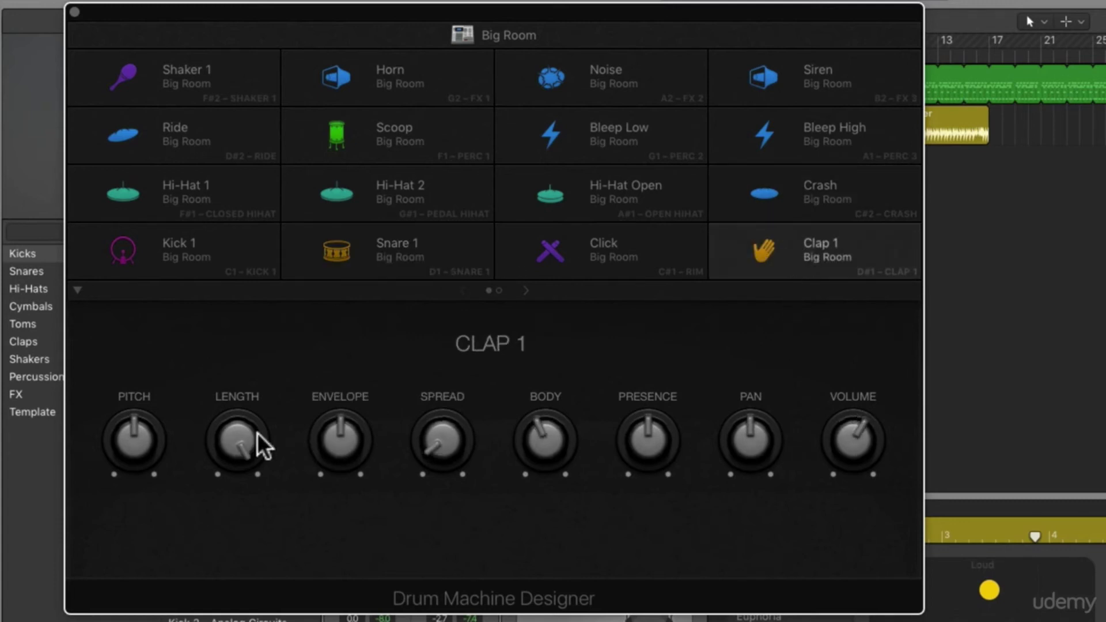
Step: Set the Hi-Hat Open pad's length to 72%, raise the Bleep Low pad's crush, and close Drum Machine Designer
{"action": "left_click", "coordinate": [623, 193]}
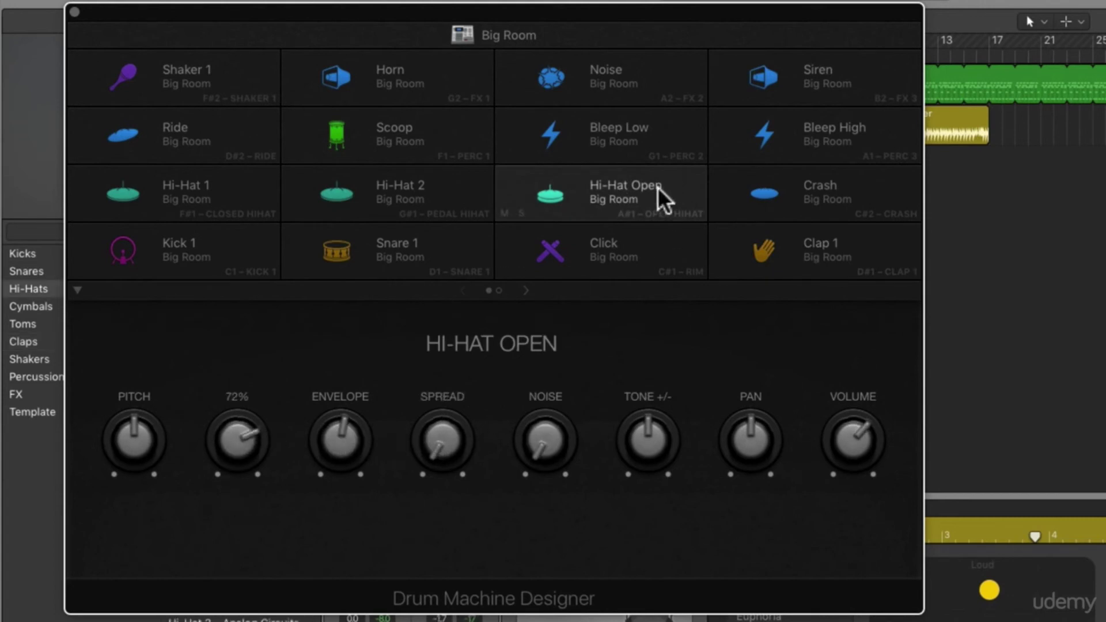
{"action": "left_click", "coordinate": [627, 141]}
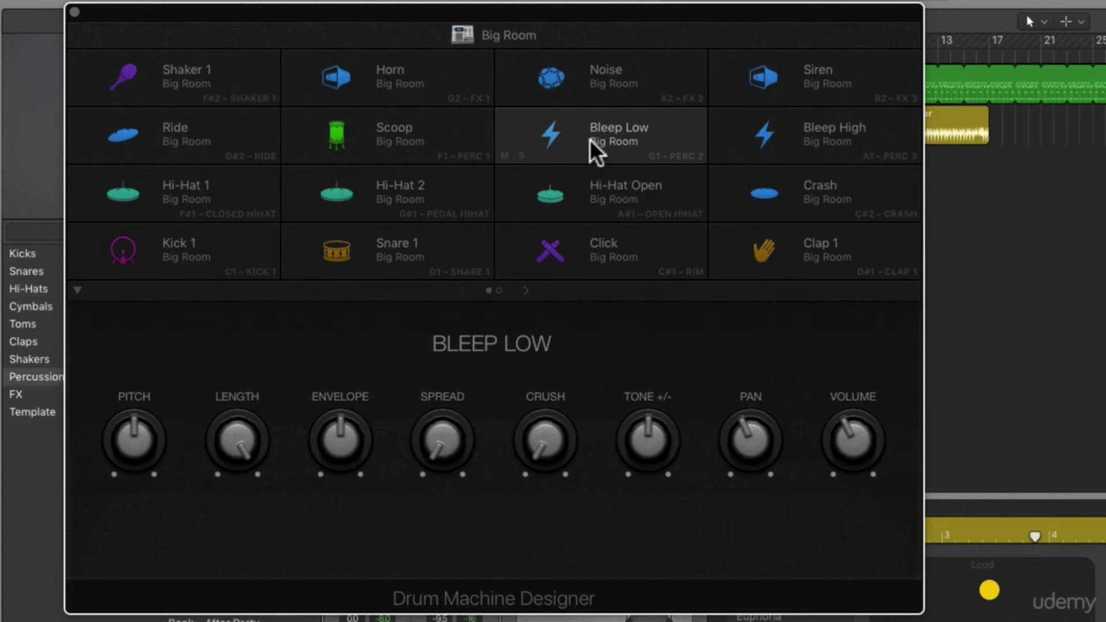
{"action": "left_click_drag", "start_coordinate": [562, 420], "coordinate": [551, 323]}
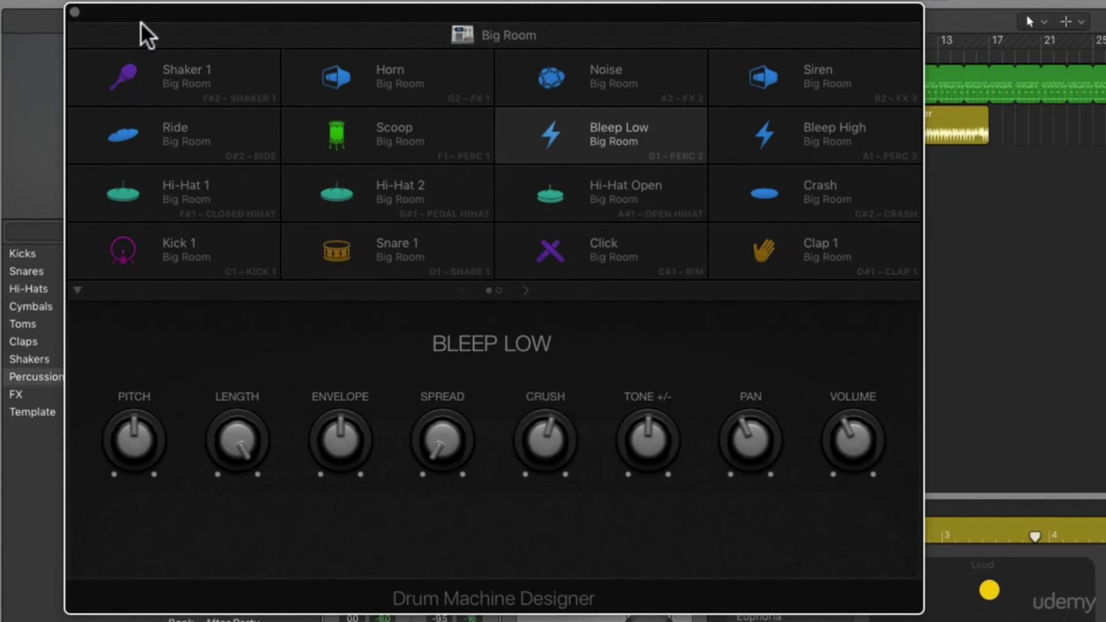
{"action": "left_click", "coordinate": [75, 12]}
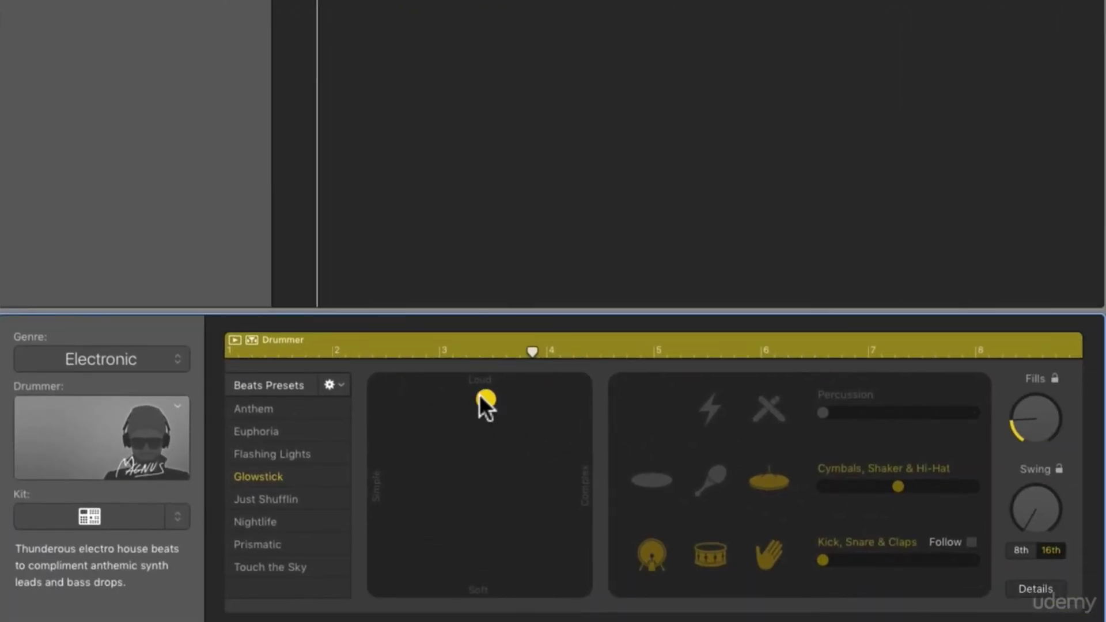
Step: Shape the Drummer pattern toward simpler and medium loudness with percussion on, and make kick, snare and claps follow Deep House Kit
{"action": "left_click_drag", "start_coordinate": [566, 471], "coordinate": [381, 485]}
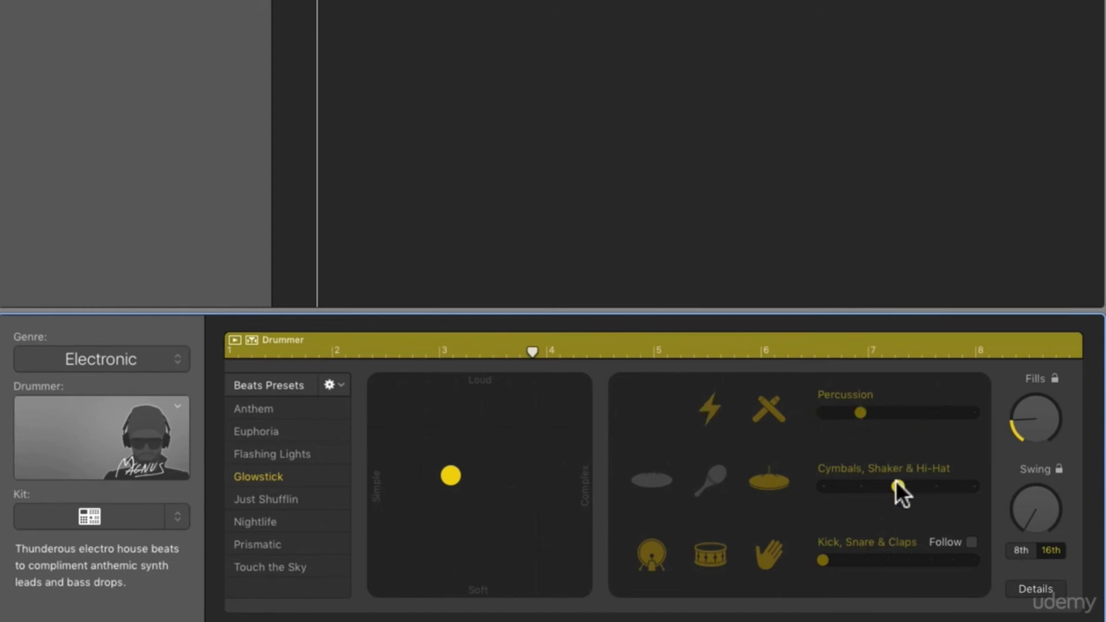
{"action": "left_click_drag", "start_coordinate": [863, 487], "coordinate": [905, 489]}
{"action": "left_click", "coordinate": [972, 542]}
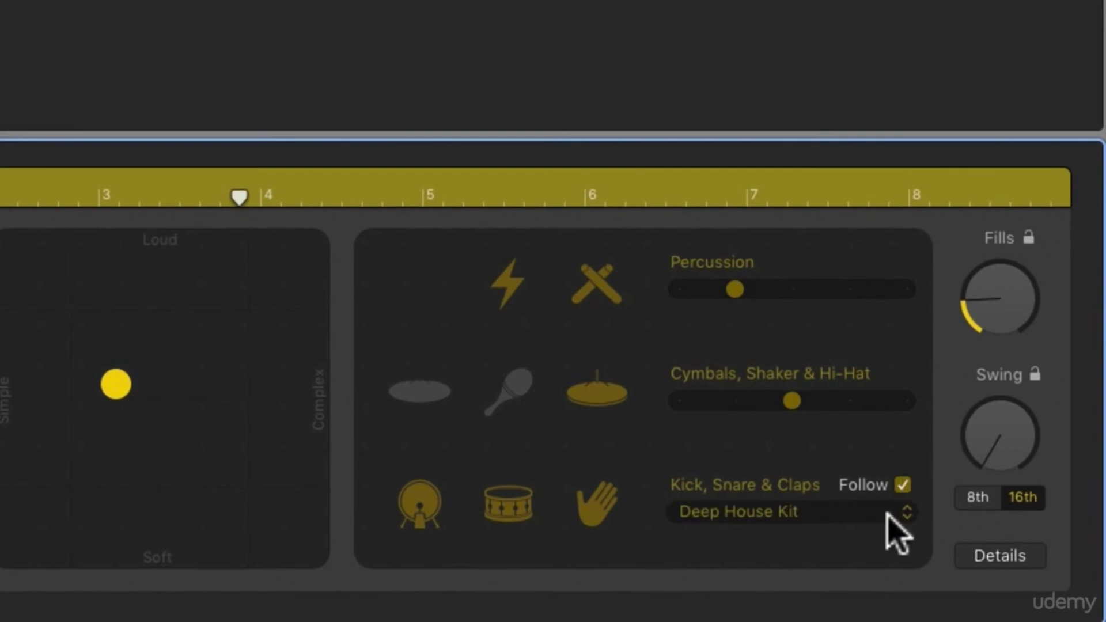
{"action": "left_click", "coordinate": [887, 513]}
{"action": "left_click", "coordinate": [771, 517]}
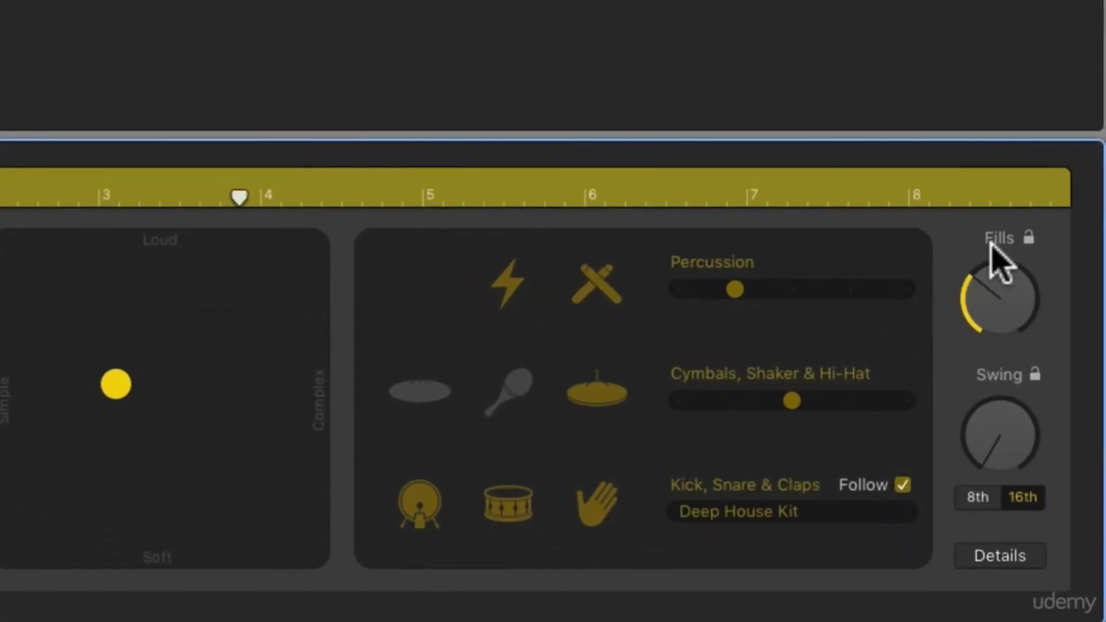
Step: Raise the fills amount, and change the played kit pieces by adding the shaker and turning off the kick and snare
{"action": "left_click_drag", "start_coordinate": [997, 455], "coordinate": [976, 543]}
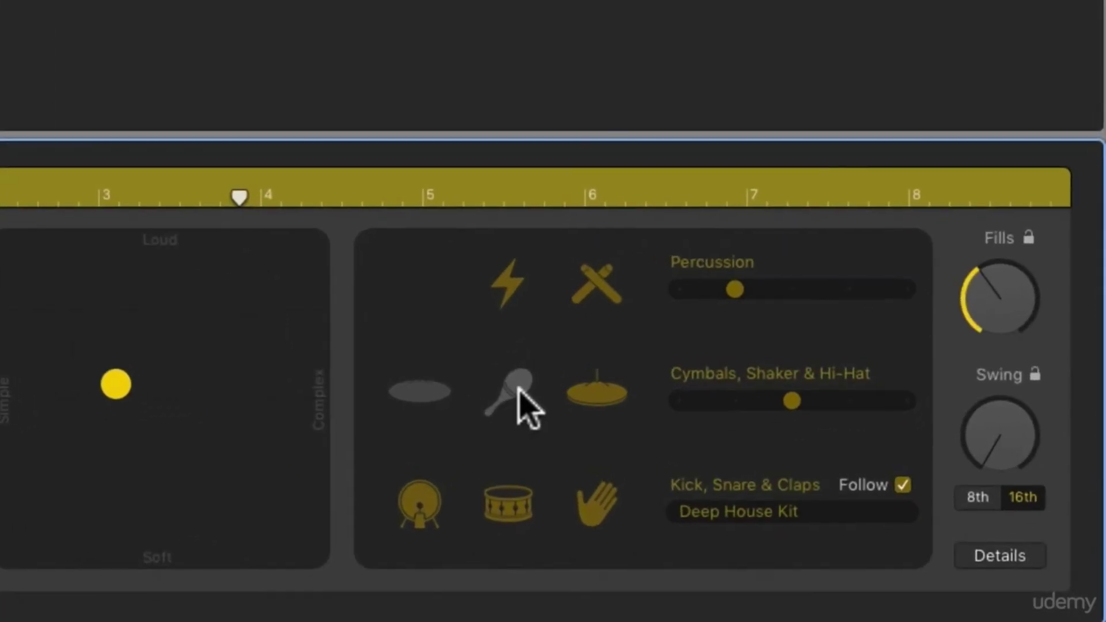
{"action": "left_click", "coordinate": [518, 391]}
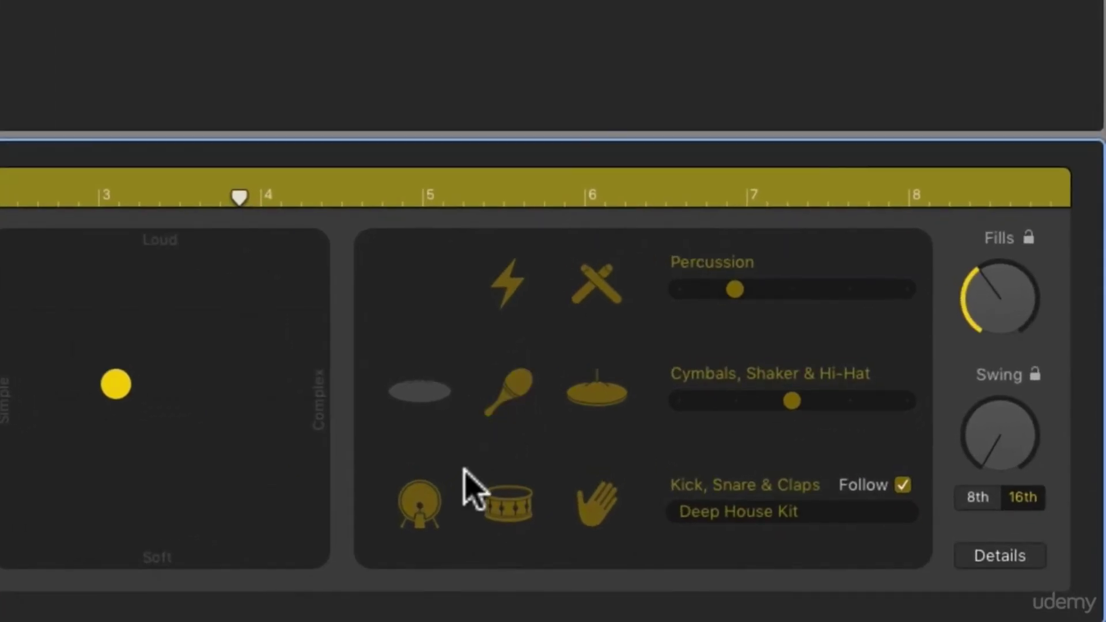
{"action": "left_click", "coordinate": [435, 500]}
{"action": "left_click", "coordinate": [507, 504]}
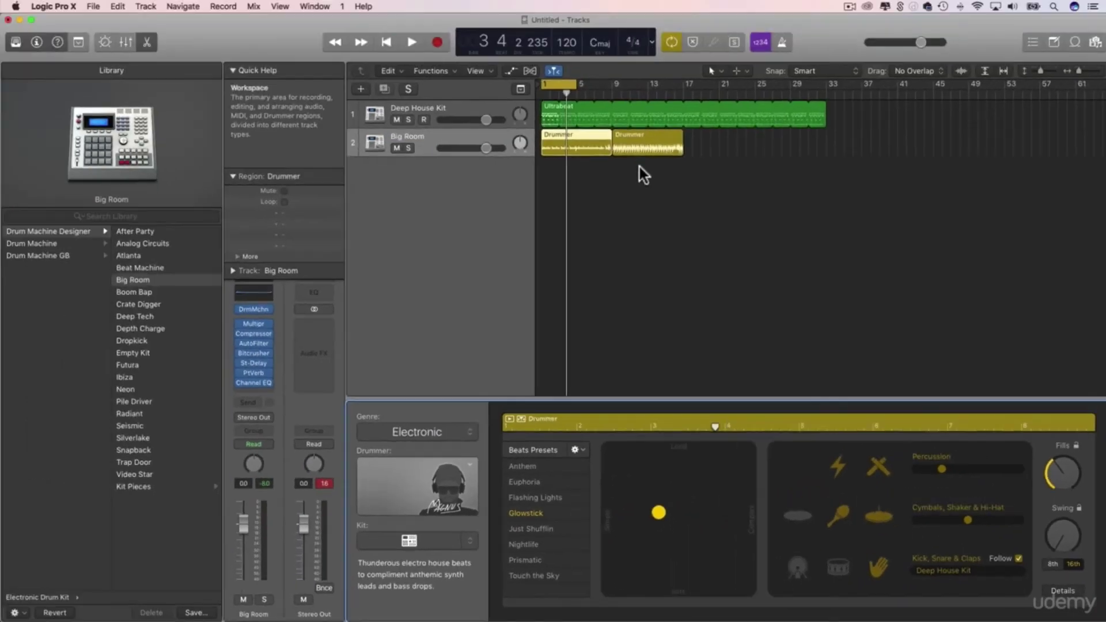
Step: Play the arrangement with the Big Room track soloed and reopen its Drum Machine Designer
{"action": "key", "text": "space"}
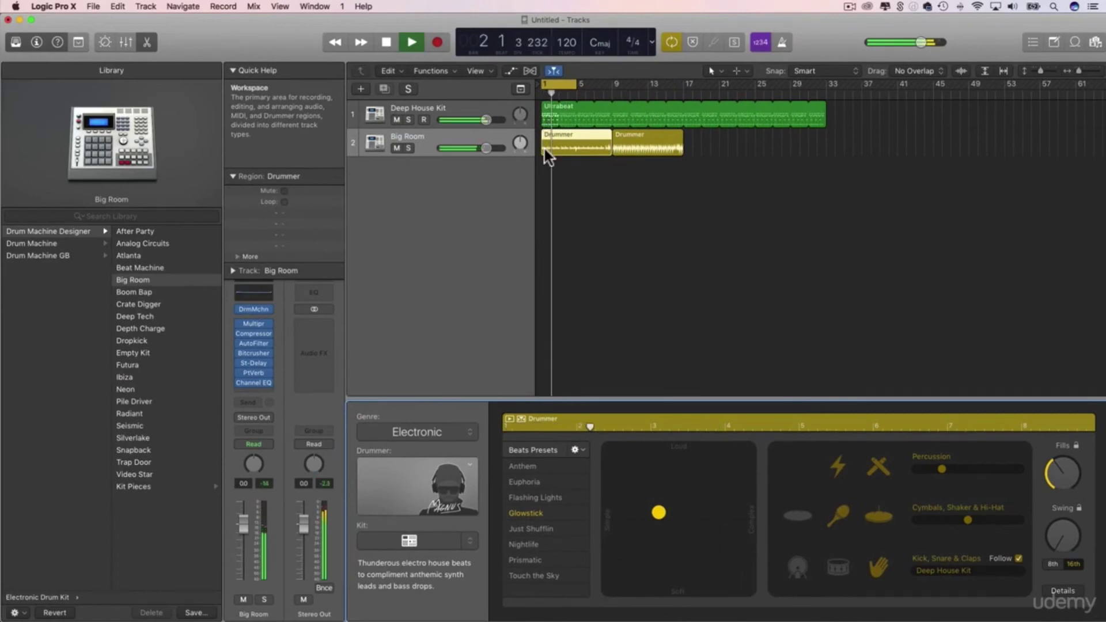
{"action": "left_click", "coordinate": [409, 148]}
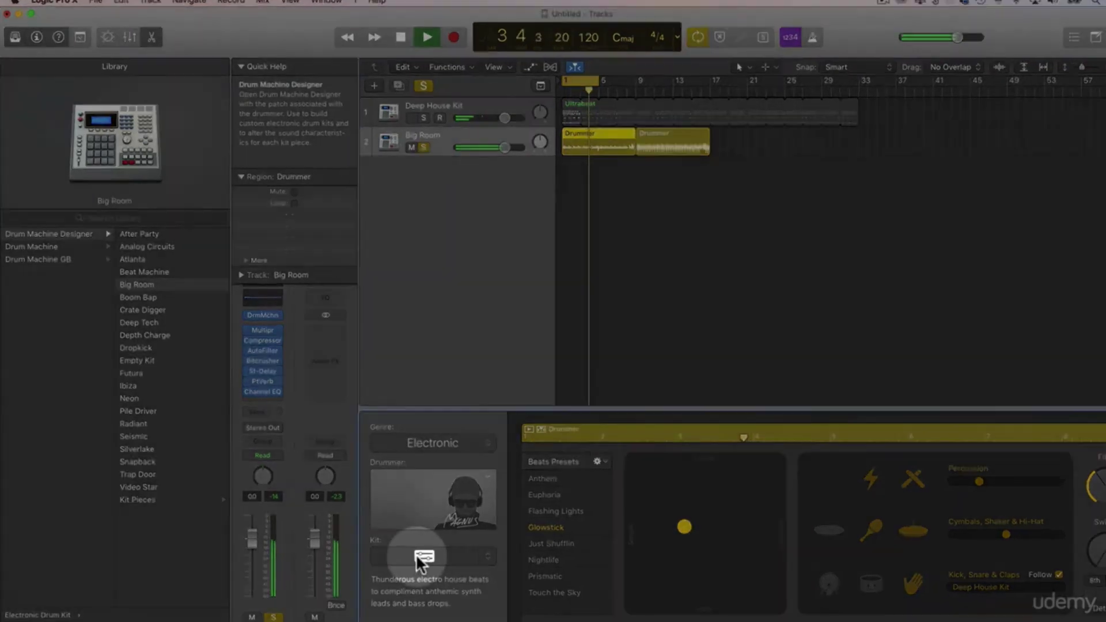
{"action": "left_click", "coordinate": [411, 542]}
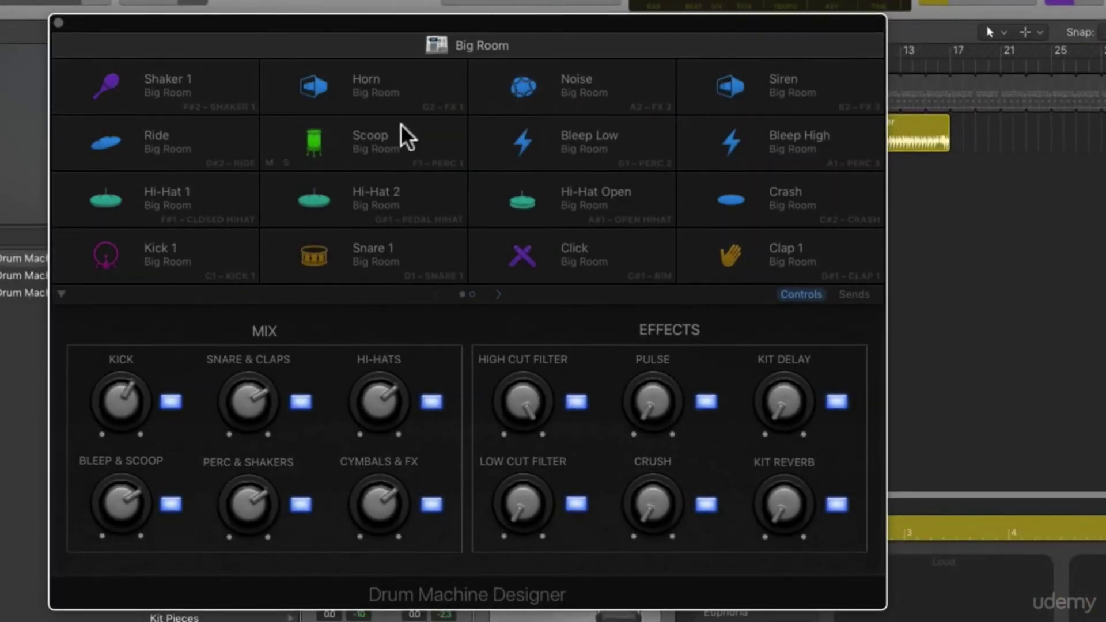
Step: On the Shaker 1 pad, reduce the spread, set the crush to about 65% and raise the pitch
{"action": "left_click", "coordinate": [159, 83]}
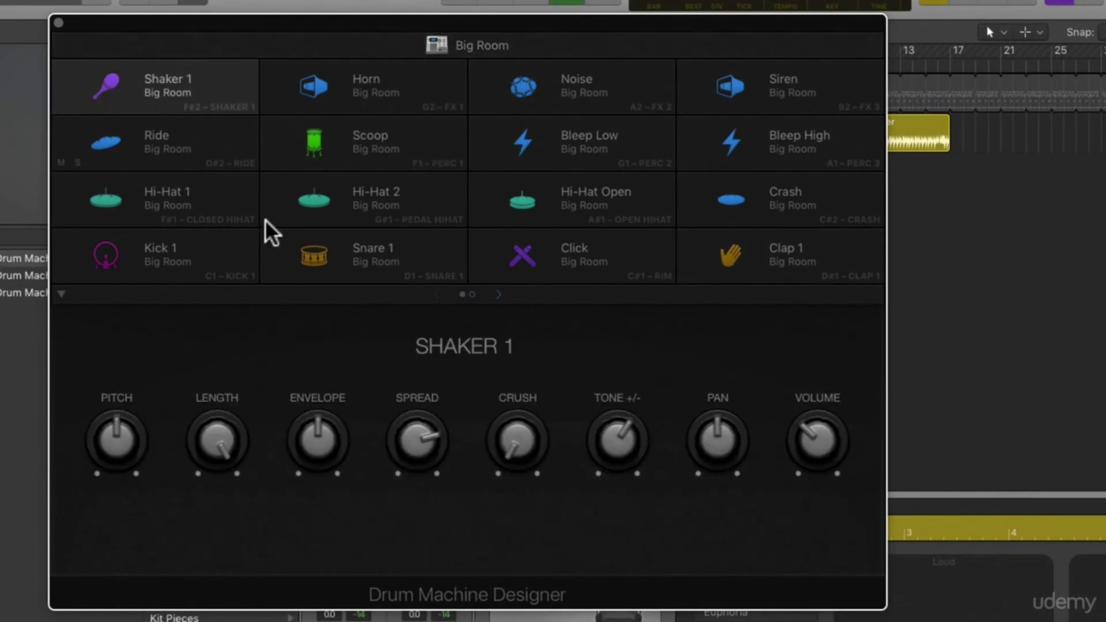
{"action": "left_click_drag", "start_coordinate": [420, 439], "coordinate": [434, 465]}
{"action": "left_click_drag", "start_coordinate": [518, 455], "coordinate": [499, 323]}
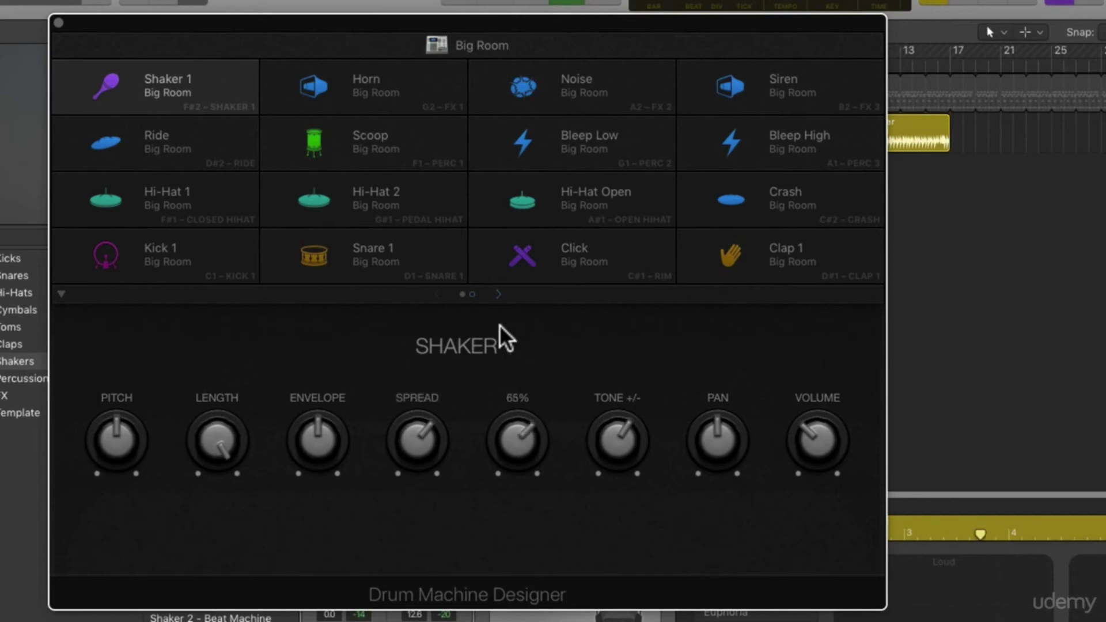
{"action": "left_click_drag", "start_coordinate": [113, 363], "coordinate": [109, 389]}
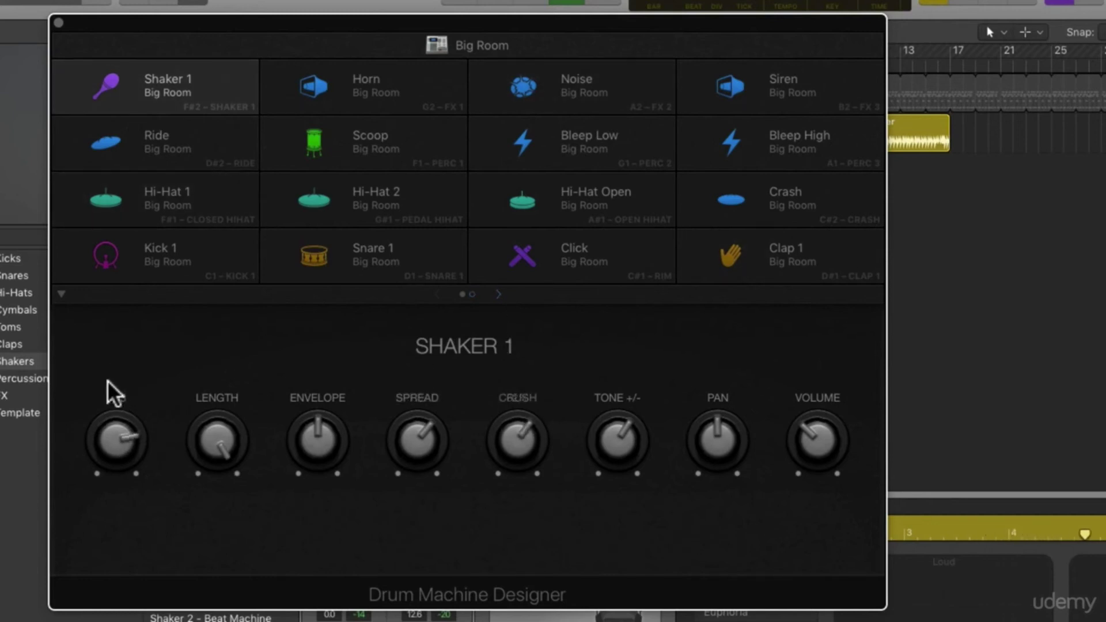
Step: Adjust the Hi-Hat 1 pad's pitch and noise, and turn the Noise pad's volume all the way down
{"action": "left_click", "coordinate": [165, 202]}
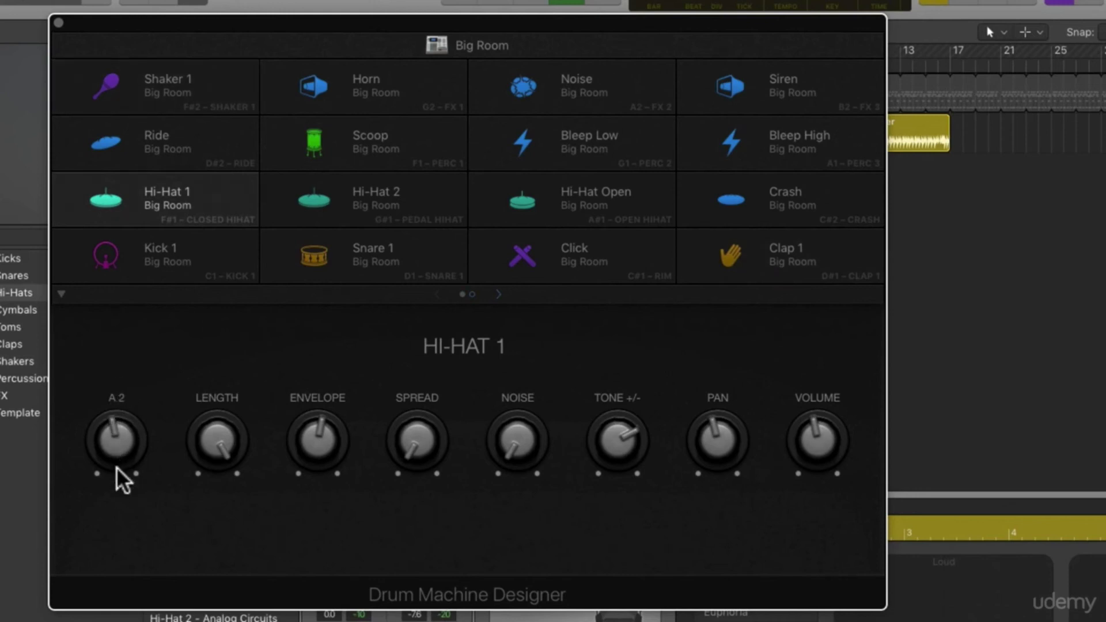
{"action": "left_click_drag", "start_coordinate": [507, 365], "coordinate": [512, 308]}
{"action": "left_click", "coordinate": [574, 109]}
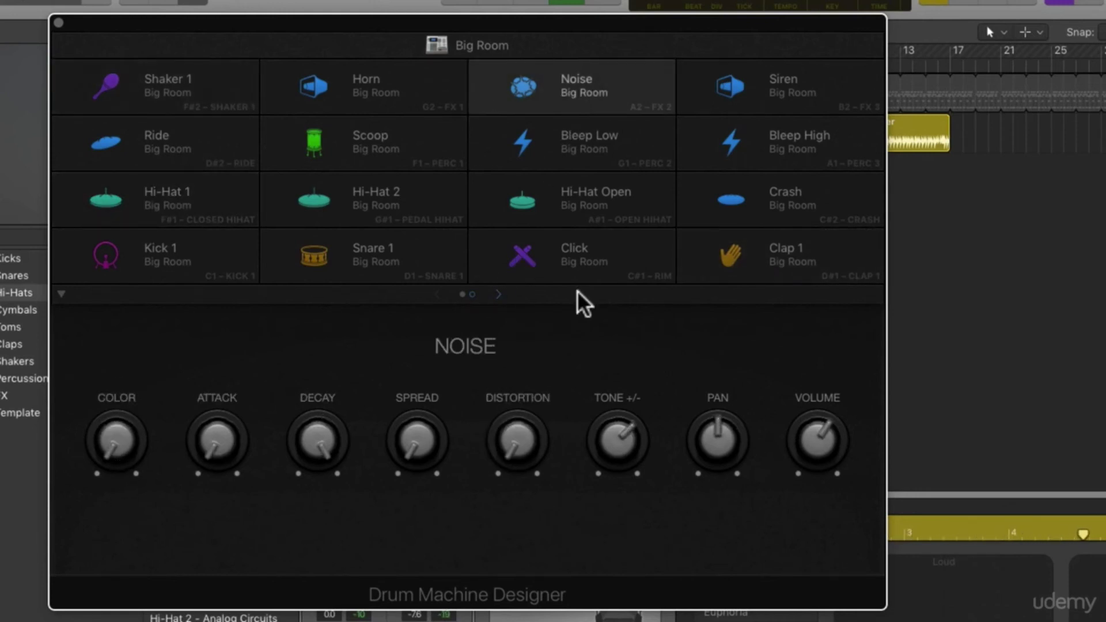
{"action": "left_click_drag", "start_coordinate": [828, 440], "coordinate": [827, 507]}
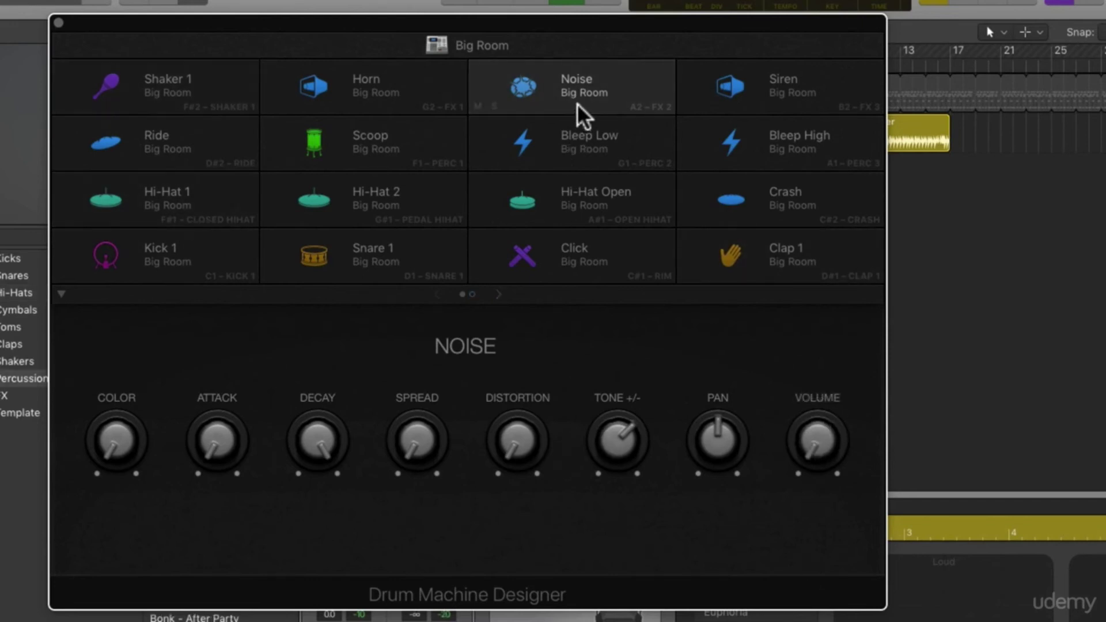
Step: On the Clap 1 pad, raise the envelope, set the body to +9.0 dB and the spread to 67%
{"action": "left_click", "coordinate": [782, 271]}
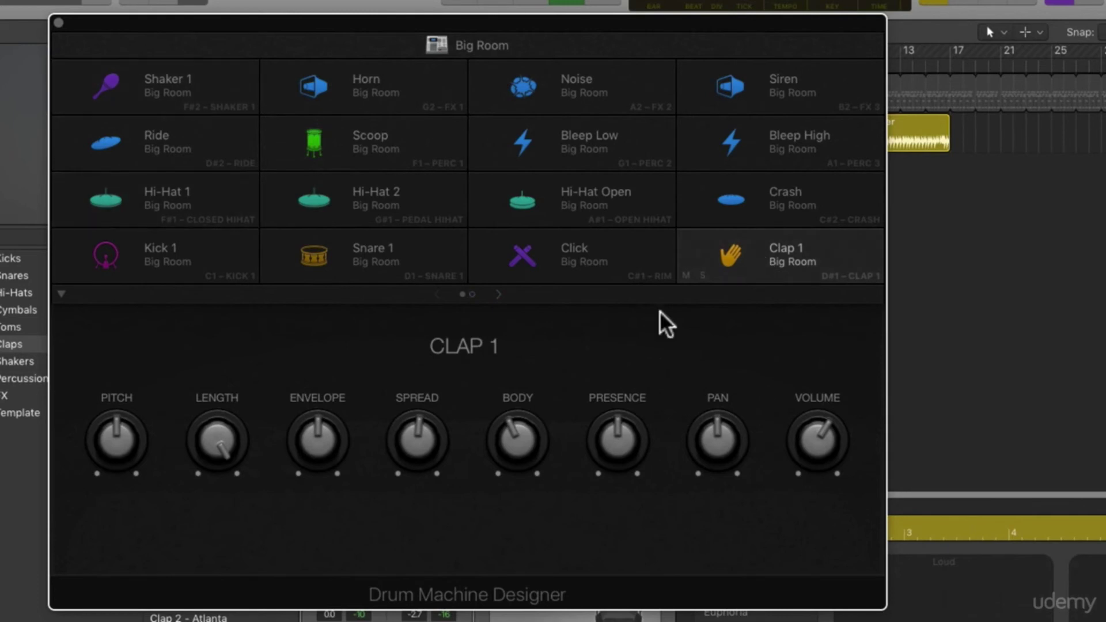
{"action": "left_click_drag", "start_coordinate": [309, 444], "coordinate": [316, 395]}
{"action": "left_click_drag", "start_coordinate": [511, 440], "coordinate": [502, 387]}
{"action": "left_click", "coordinate": [431, 426]}
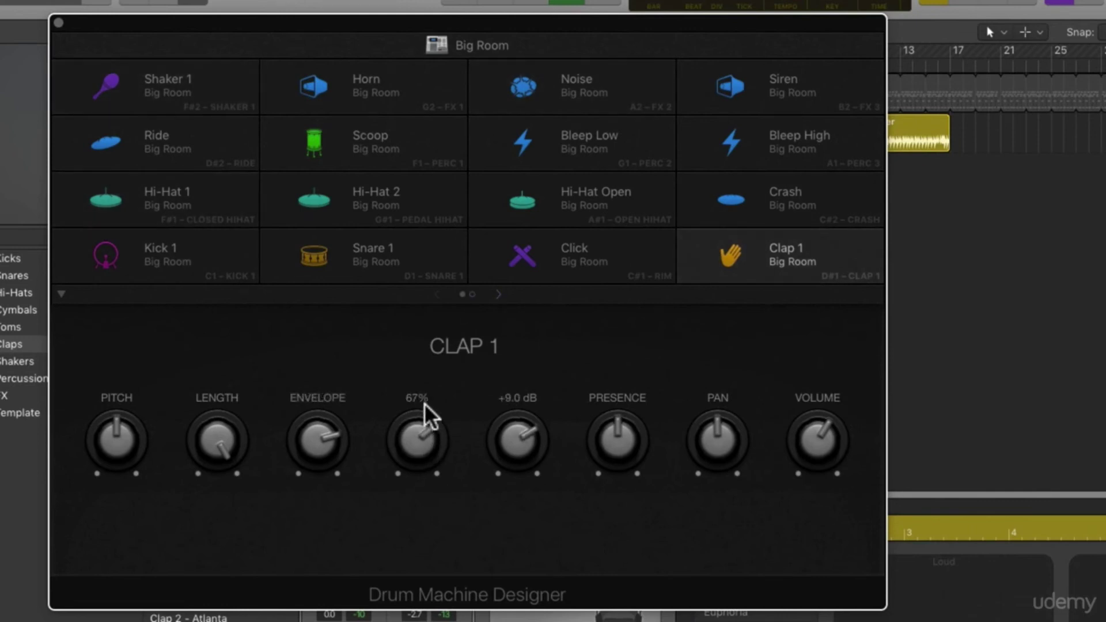
Step: Try different pitches on the Clap 1 pad, ending at C 3, and set its pan to +11
{"action": "mouse_move", "coordinate": [136, 440]}
{"action": "left_mouse_down"}
{"action": "mouse_move", "coordinate": [122, 412]}
{"action": "mouse_move", "coordinate": [113, 474]}
{"action": "mouse_move", "coordinate": [116, 445]}
{"action": "left_mouse_up"}
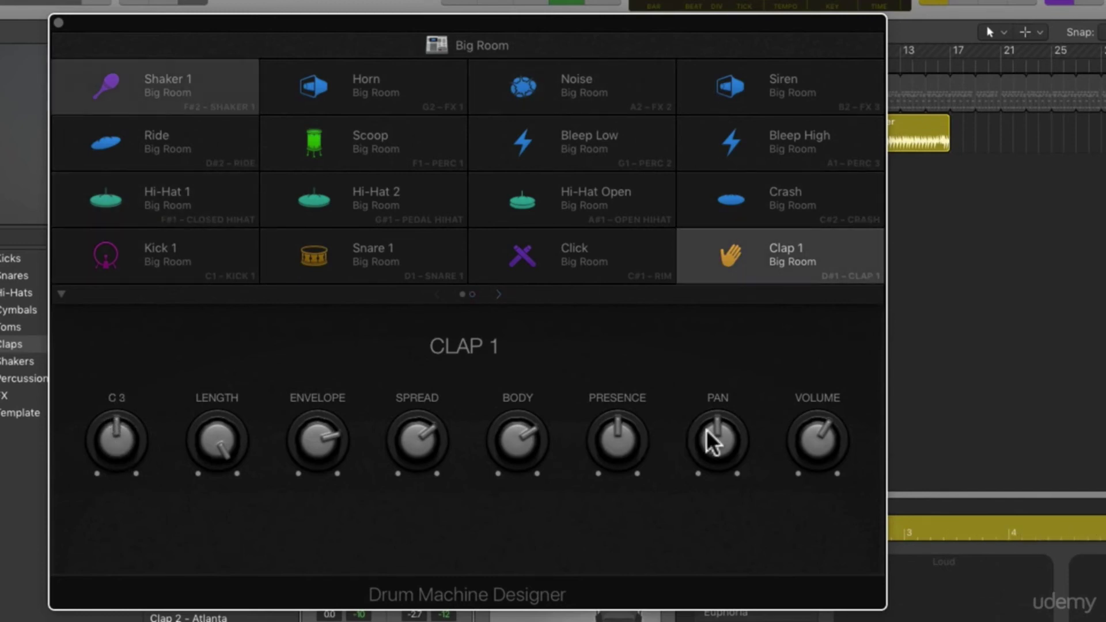
{"action": "mouse_move", "coordinate": [716, 433]}
{"action": "left_mouse_down"}
{"action": "mouse_move", "coordinate": [714, 353]}
{"action": "mouse_move", "coordinate": [703, 539]}
{"action": "mouse_move", "coordinate": [701, 442]}
{"action": "left_mouse_up"}
{"action": "left_click_drag", "start_coordinate": [731, 374], "coordinate": [725, 414]}
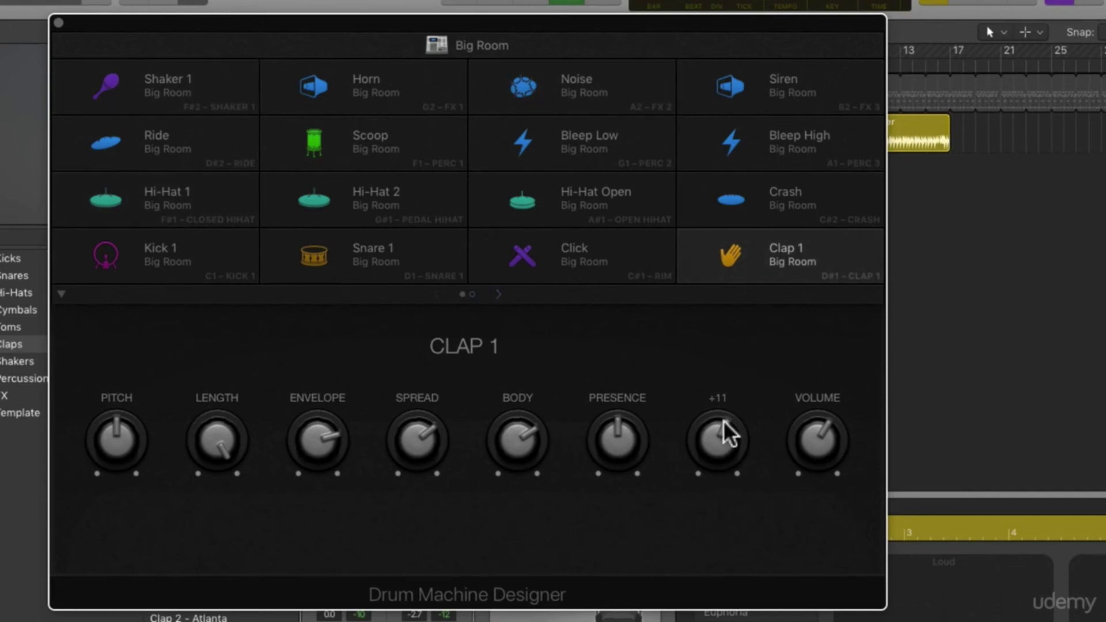
Step: Raise the 16th-note swing of the Big Room Drummer region and close the Drum Machine Designer window
{"action": "left_click", "coordinate": [786, 94]}
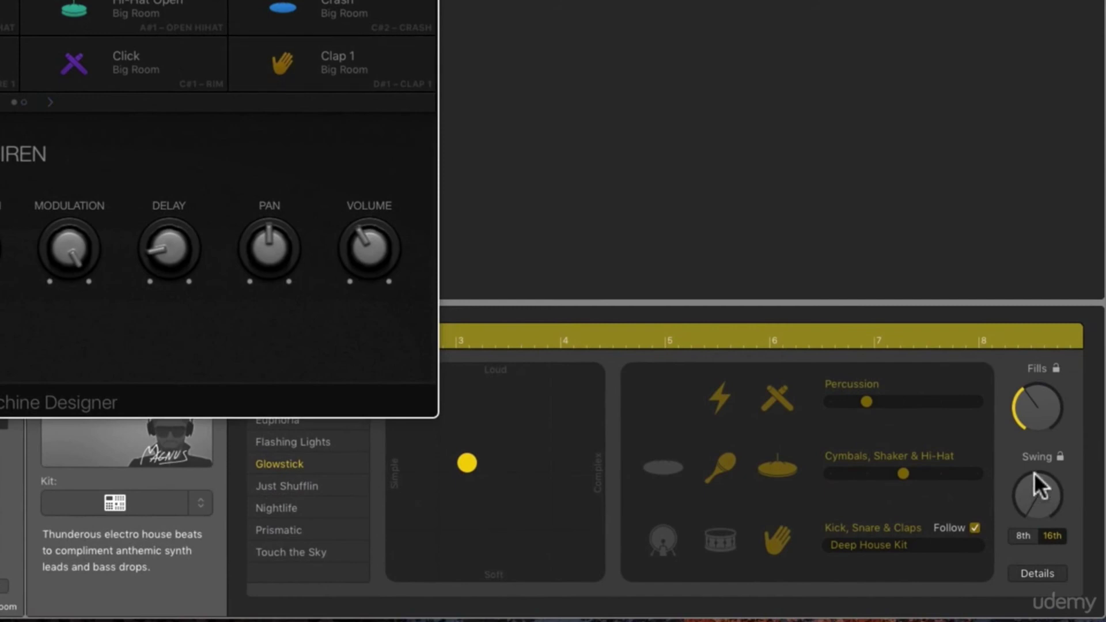
{"action": "left_click_drag", "start_coordinate": [1035, 472], "coordinate": [1011, 343]}
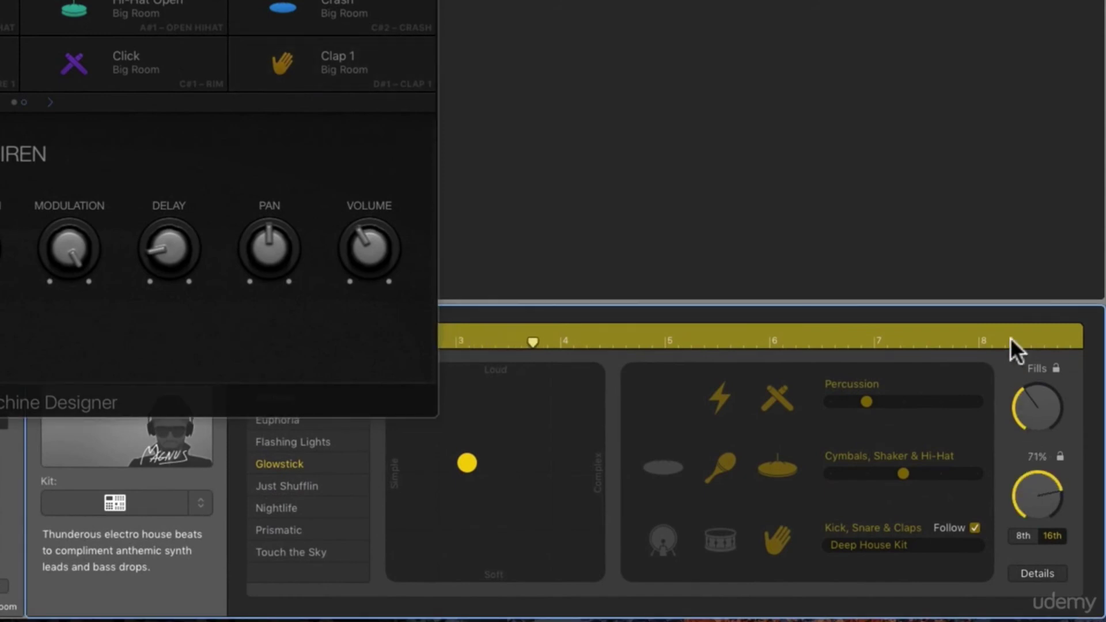
{"action": "left_click_drag", "start_coordinate": [1011, 337], "coordinate": [1009, 364]}
{"action": "key", "text": "super+w"}
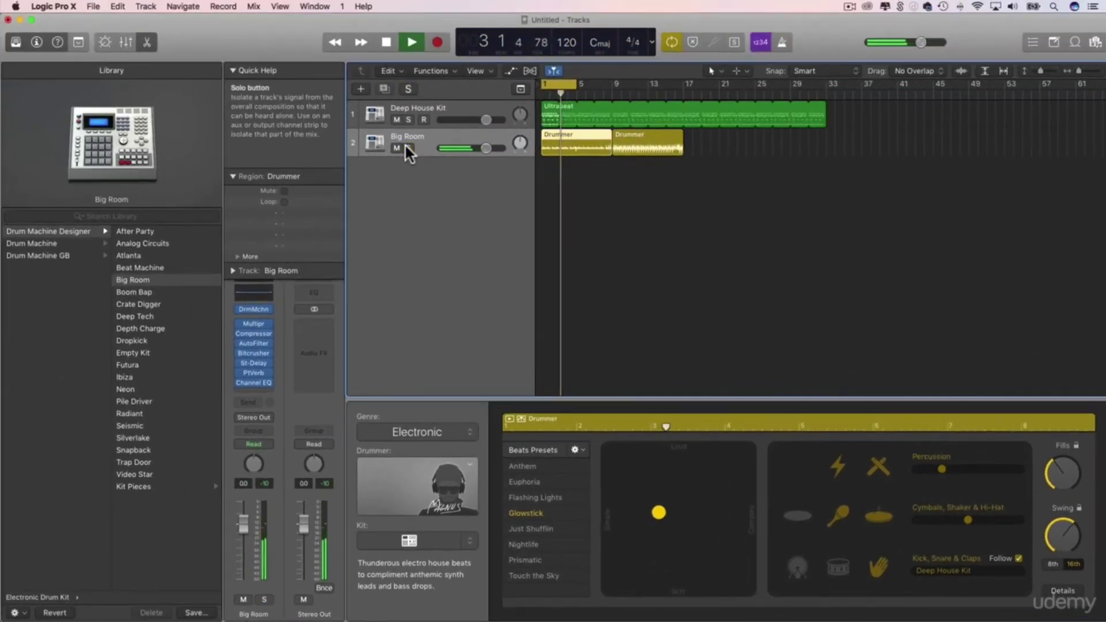
Step: Open Ultrabeat on the Deep House Kit track, raise its step sequencer's swing and close the plug-in
{"action": "left_click", "coordinate": [410, 107]}
{"action": "key", "text": "space"}
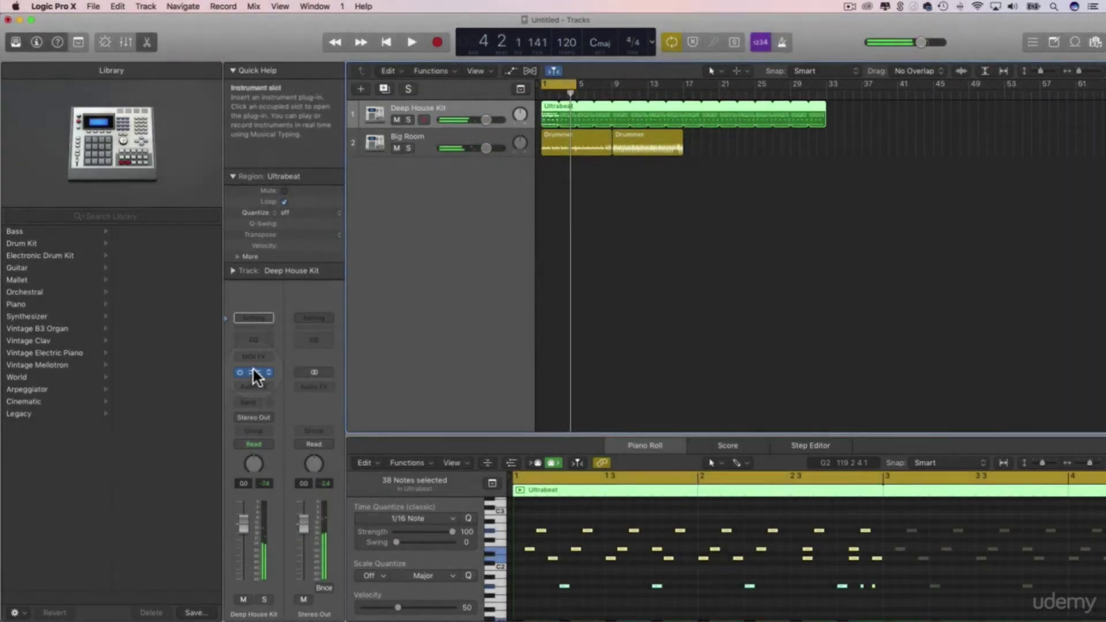
{"action": "left_click", "coordinate": [254, 372]}
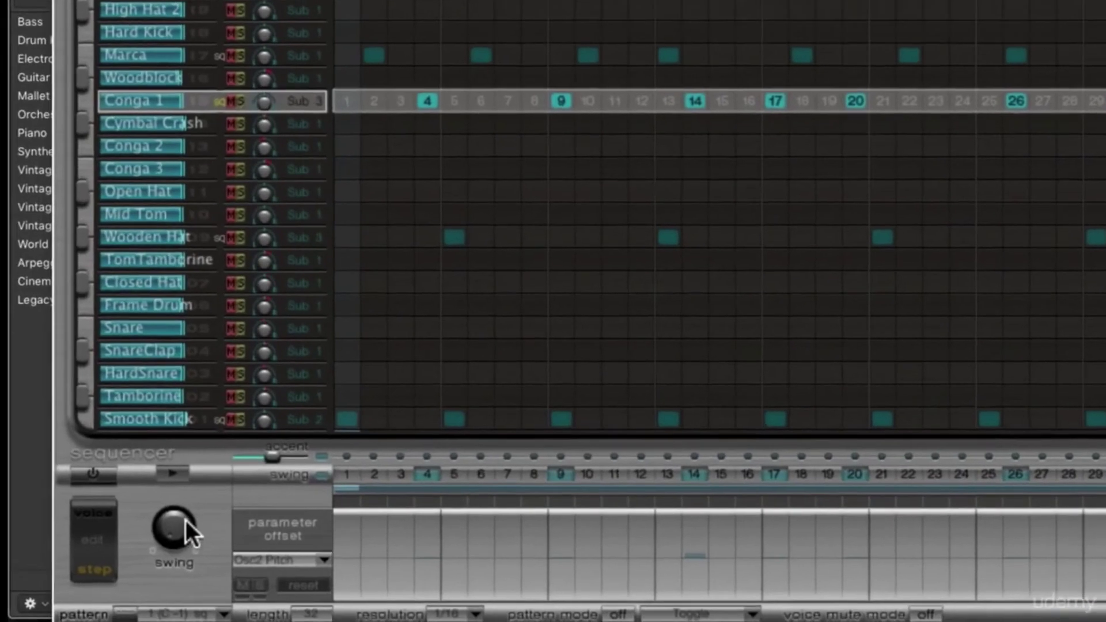
{"action": "left_click_drag", "start_coordinate": [186, 521], "coordinate": [153, 412]}
{"action": "left_click_drag", "start_coordinate": [167, 522], "coordinate": [176, 492]}
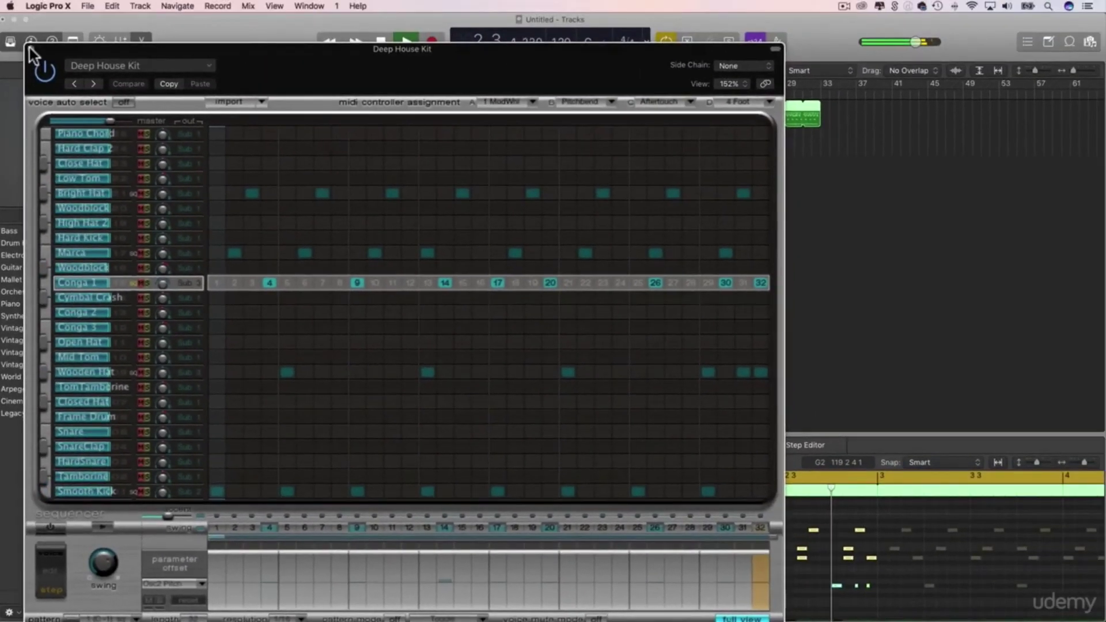
{"action": "left_click", "coordinate": [34, 25]}
Step: Delete the second Drummer region on the Big Room track and extend the cycle range to bar 9
{"action": "left_click", "coordinate": [631, 145]}
{"action": "key", "text": "Delete"}
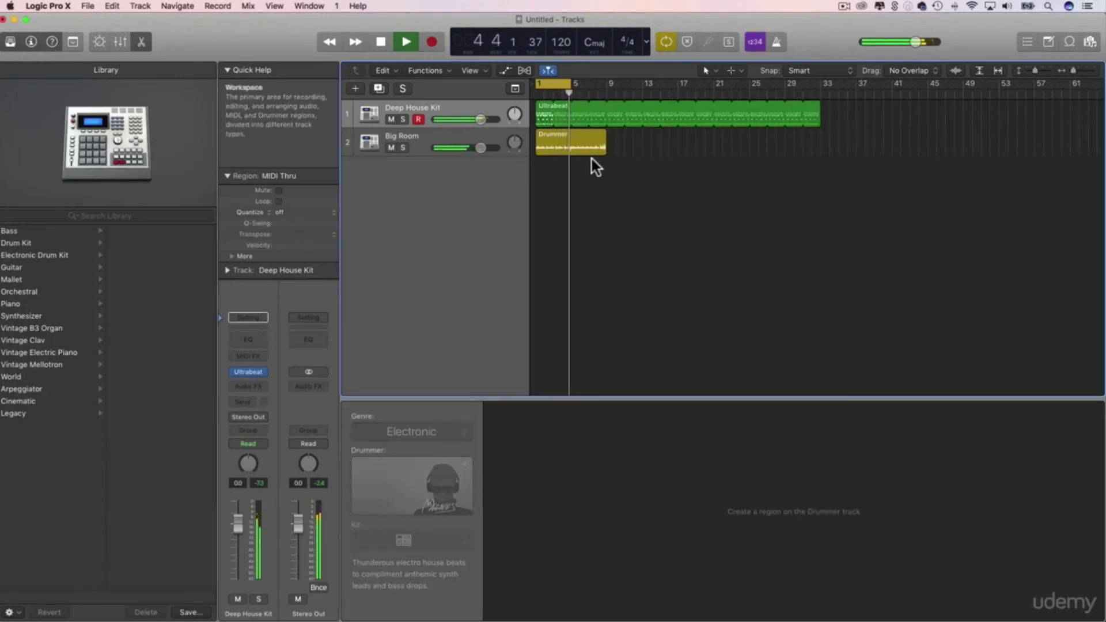
{"action": "left_click_drag", "start_coordinate": [569, 83], "coordinate": [606, 83]}
Step: Solo the Big Room track briefly to hear it alone, unsolo it and stop playback
{"action": "left_click", "coordinate": [403, 148]}
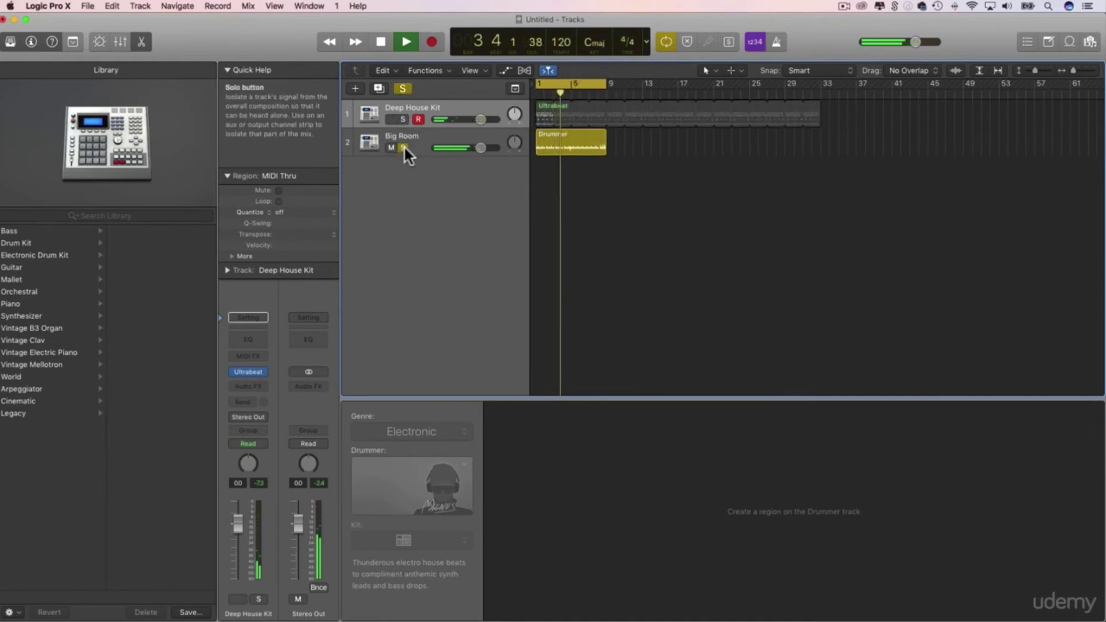
{"action": "left_click", "coordinate": [403, 147]}
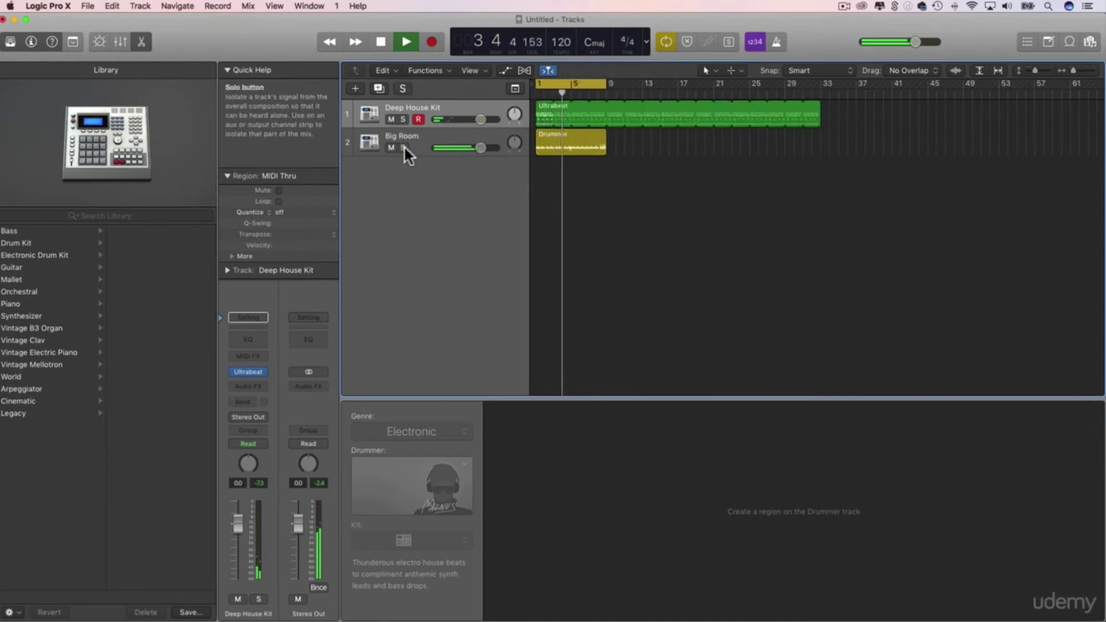
{"action": "key", "text": "space"}
Step: Make the Big Room Drummer region's performance softer and more complex by repositioning its pattern puck
{"action": "left_click", "coordinate": [431, 133]}
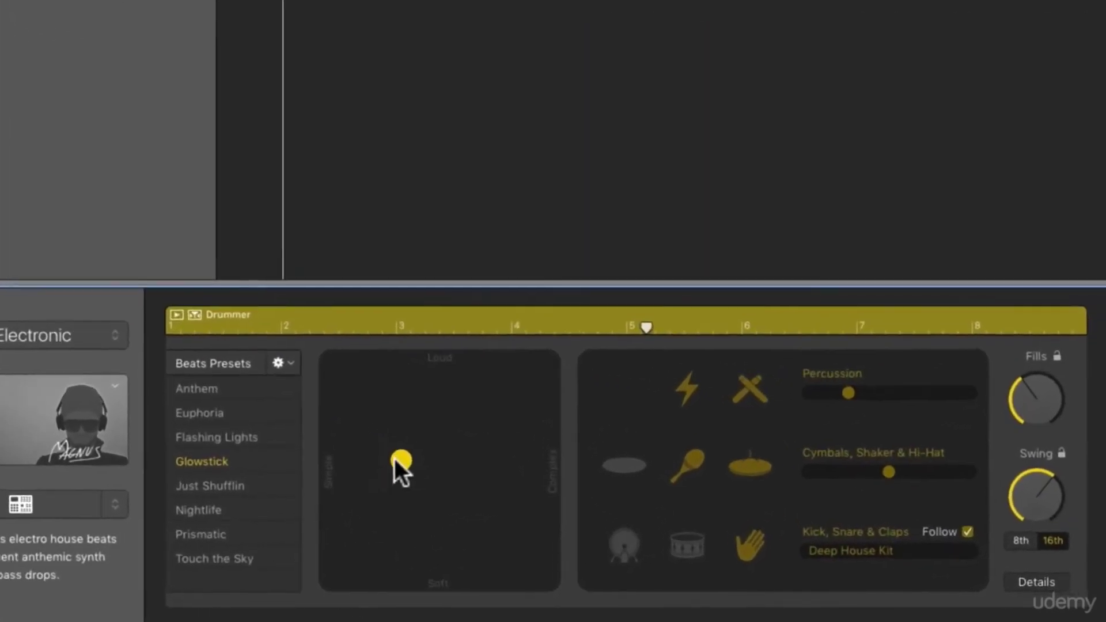
{"action": "left_click_drag", "start_coordinate": [653, 513], "coordinate": [638, 550]}
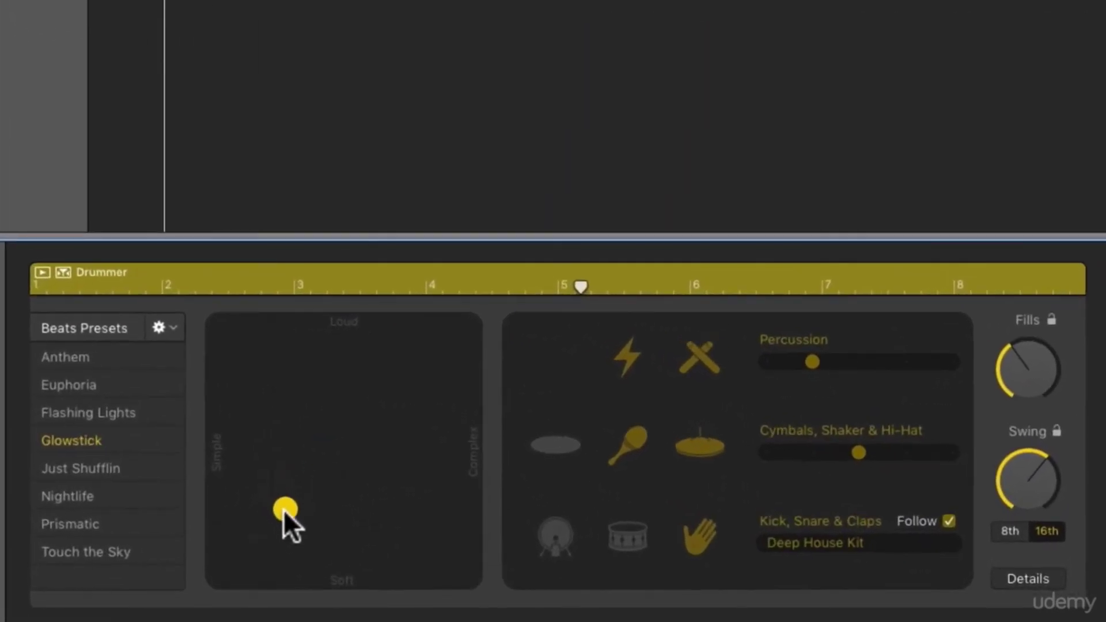
{"action": "left_click_drag", "start_coordinate": [311, 523], "coordinate": [339, 514]}
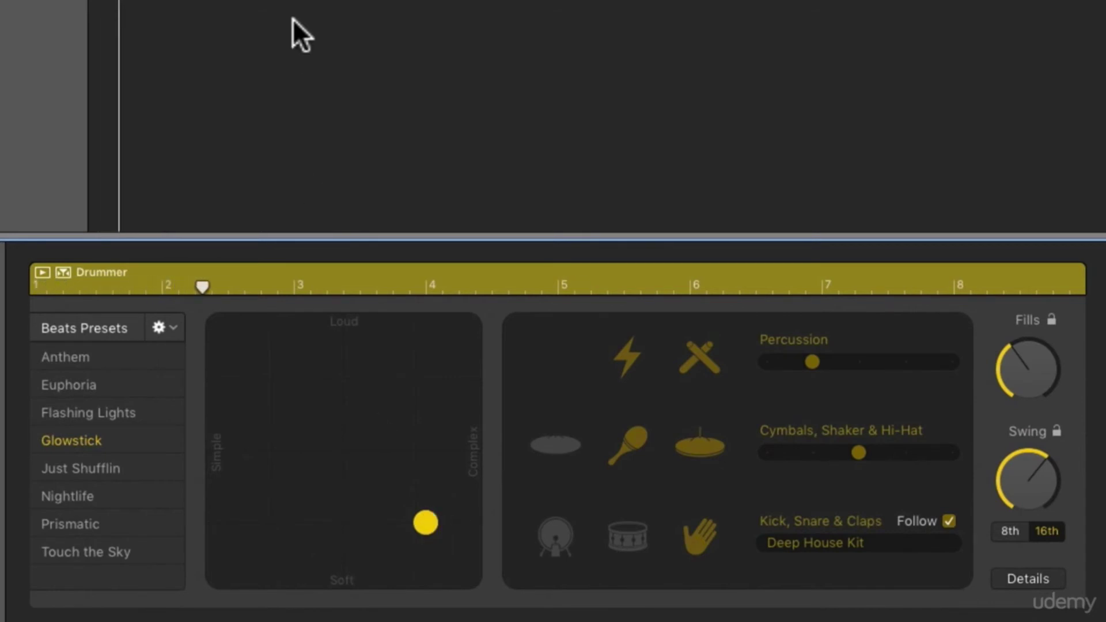
{"action": "left_click_drag", "start_coordinate": [413, 518], "coordinate": [365, 489]}
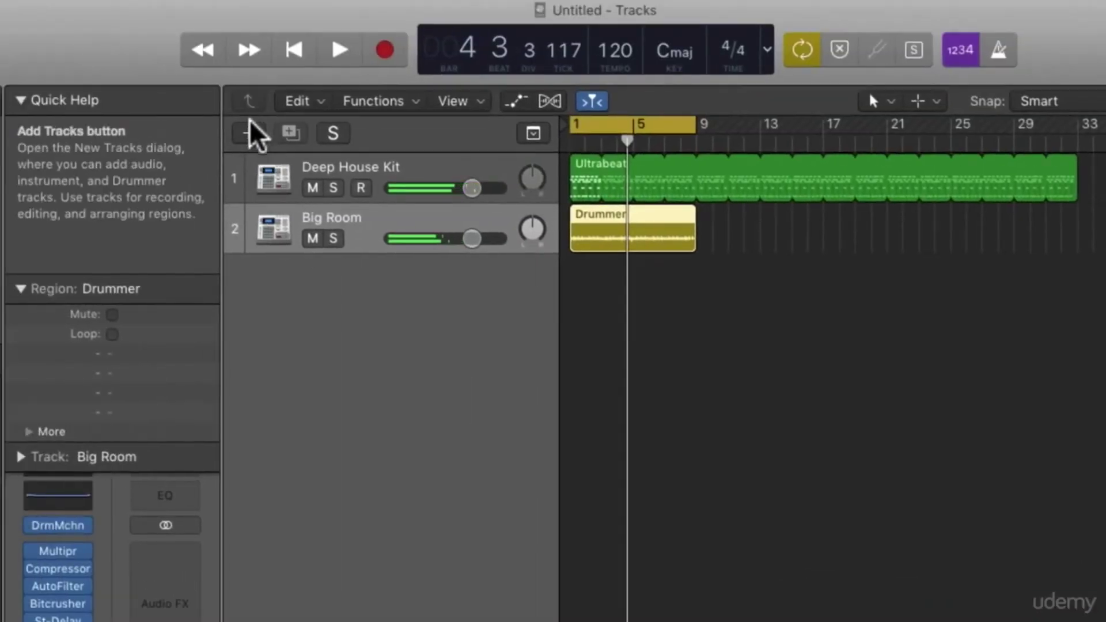
Step: Add one software instrument track using Ultrabeat (Drum Synth) and load the Electro Bump drum kit
{"action": "left_click", "coordinate": [180, 68]}
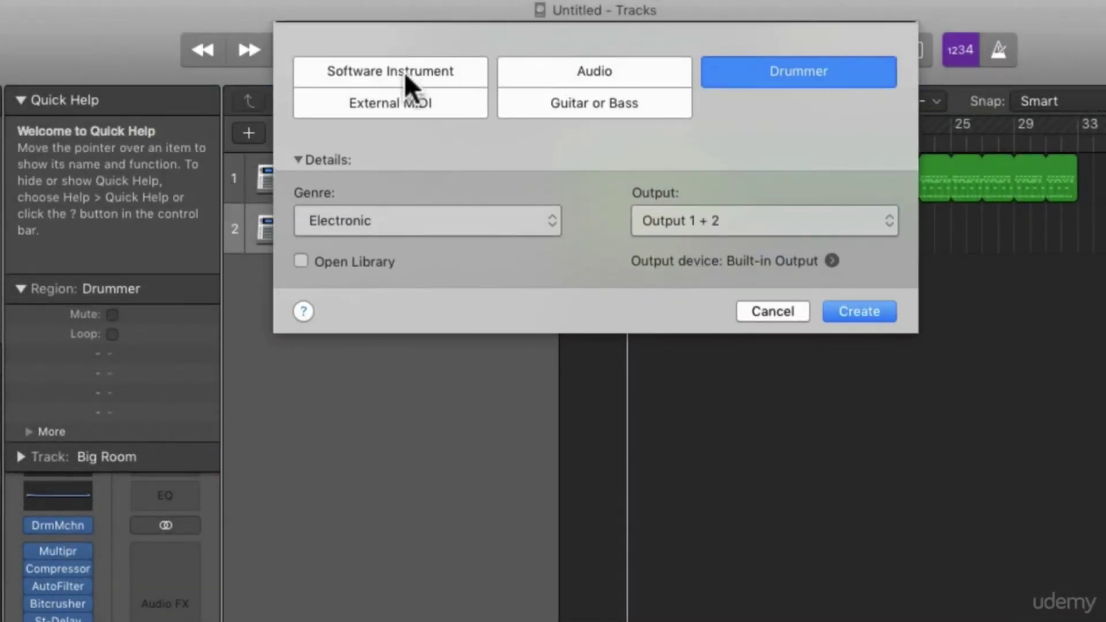
{"action": "left_click", "coordinate": [403, 71]}
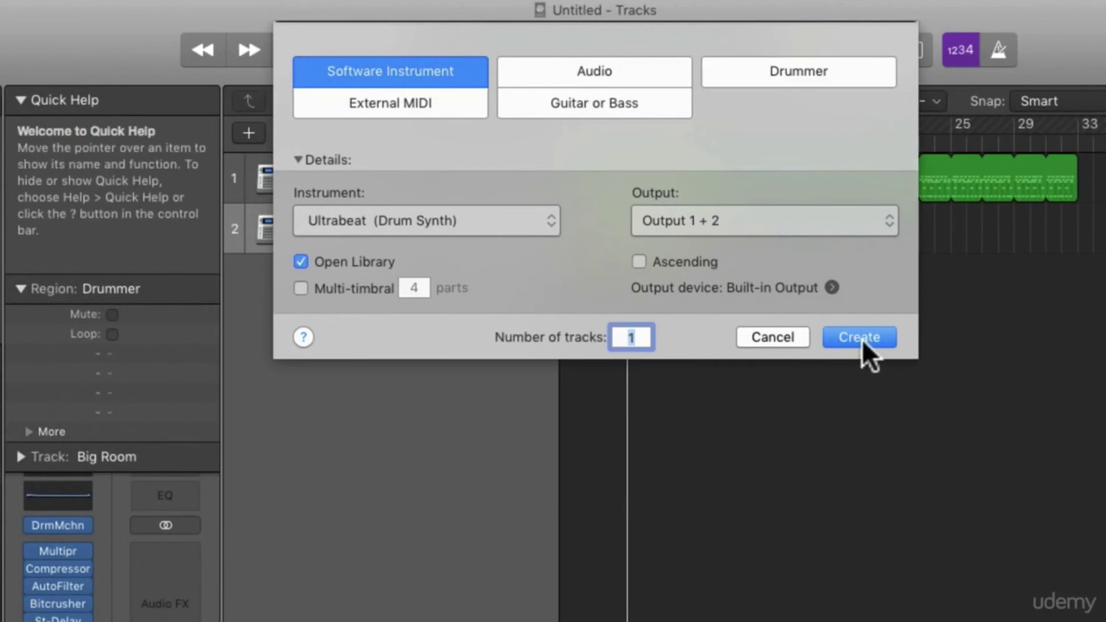
{"action": "left_click", "coordinate": [859, 333]}
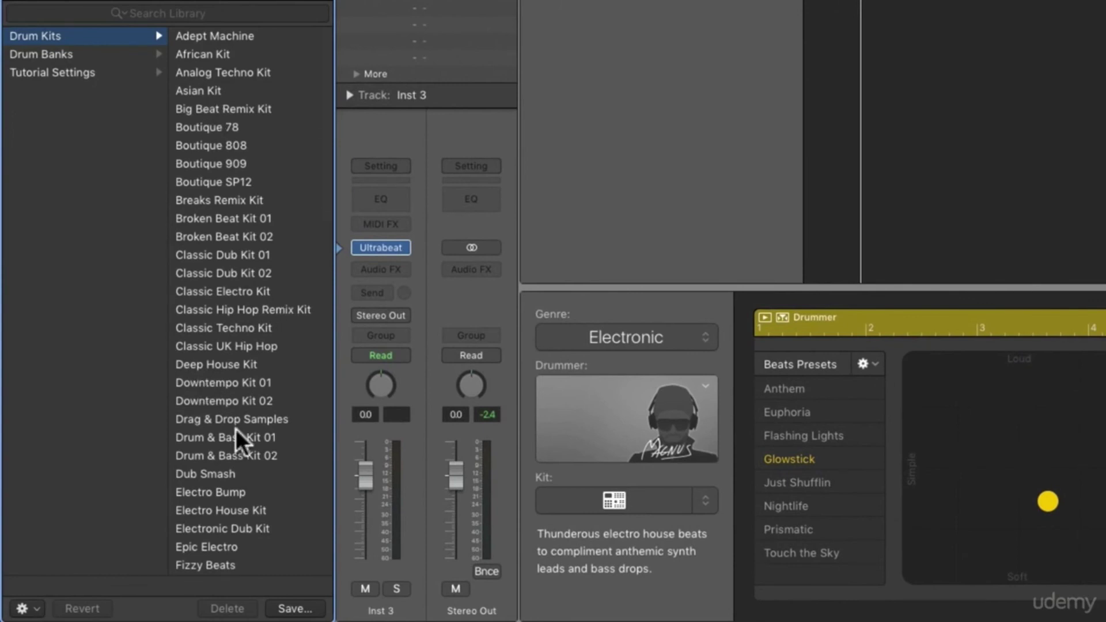
{"action": "left_click", "coordinate": [228, 495]}
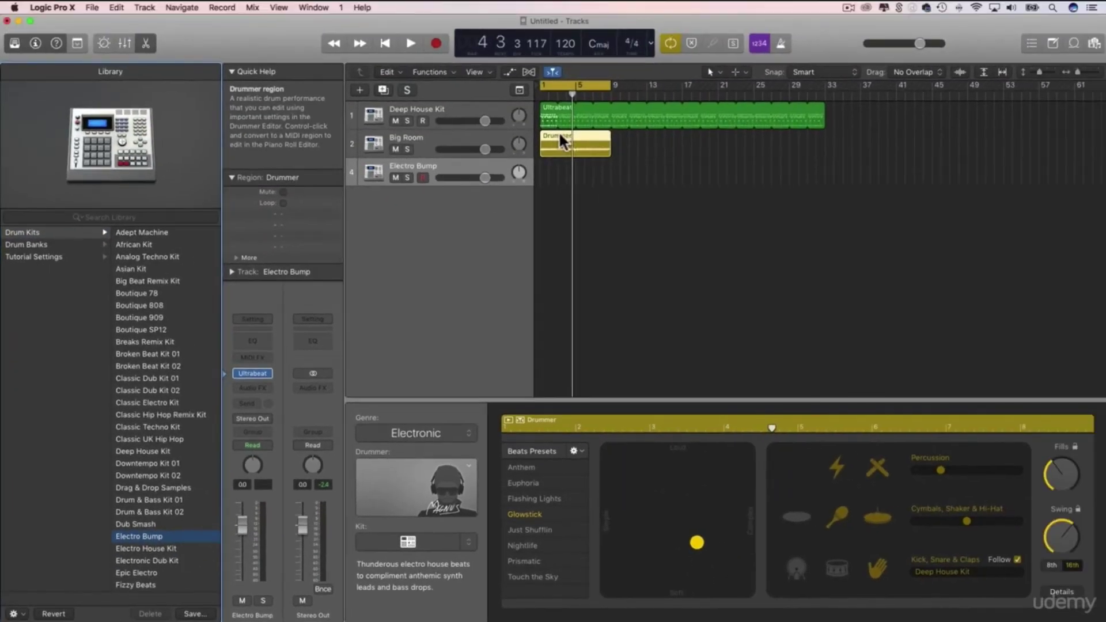
Step: Move the Drummer region from the Big Room track to the start of the Electro Bump track and audition it
{"action": "left_click_drag", "start_coordinate": [559, 131], "coordinate": [555, 161]}
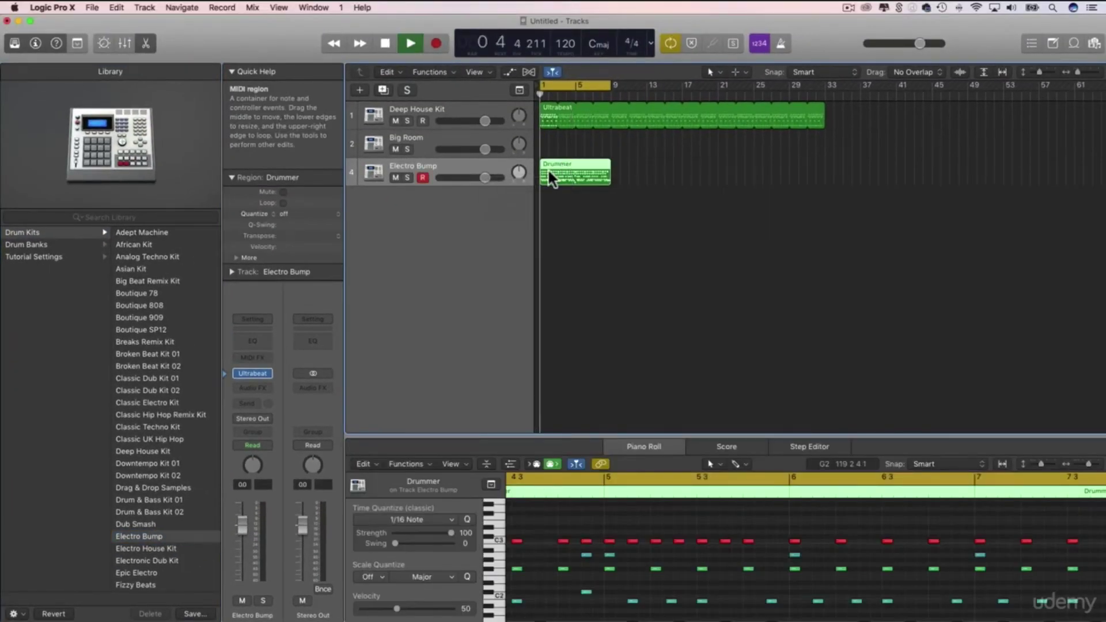
{"action": "key", "text": "space"}
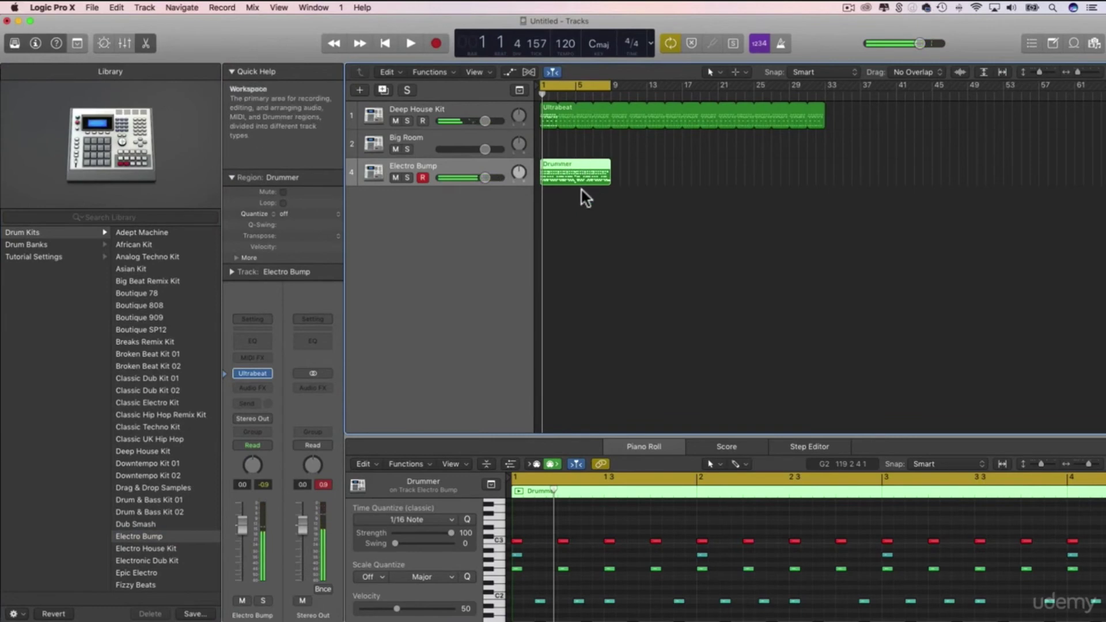
{"action": "key", "text": "space"}
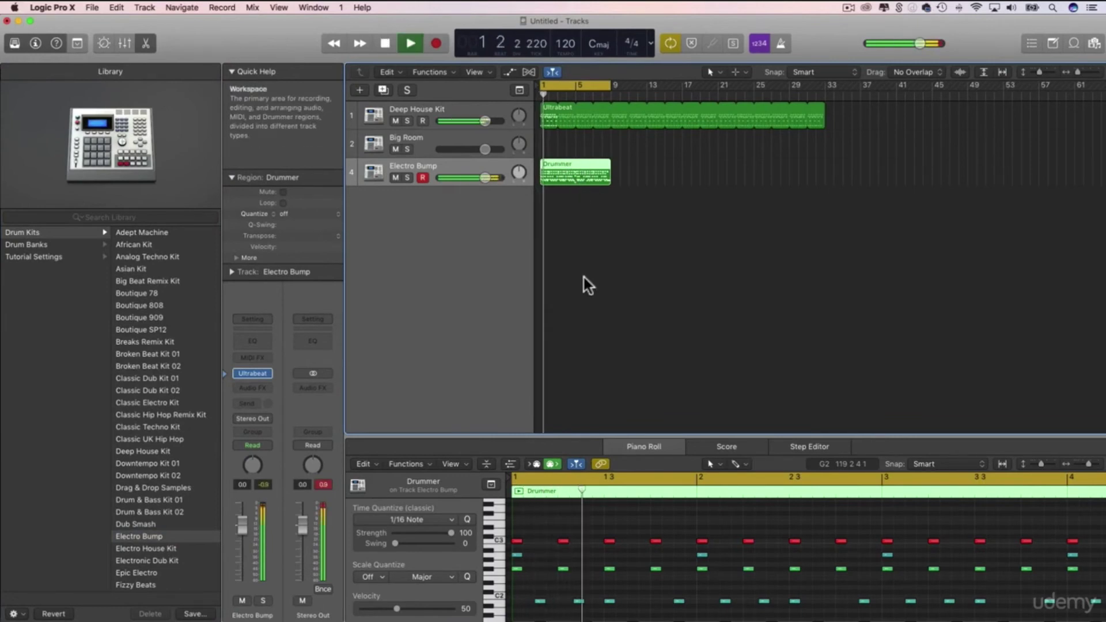
{"action": "key", "text": "space"}
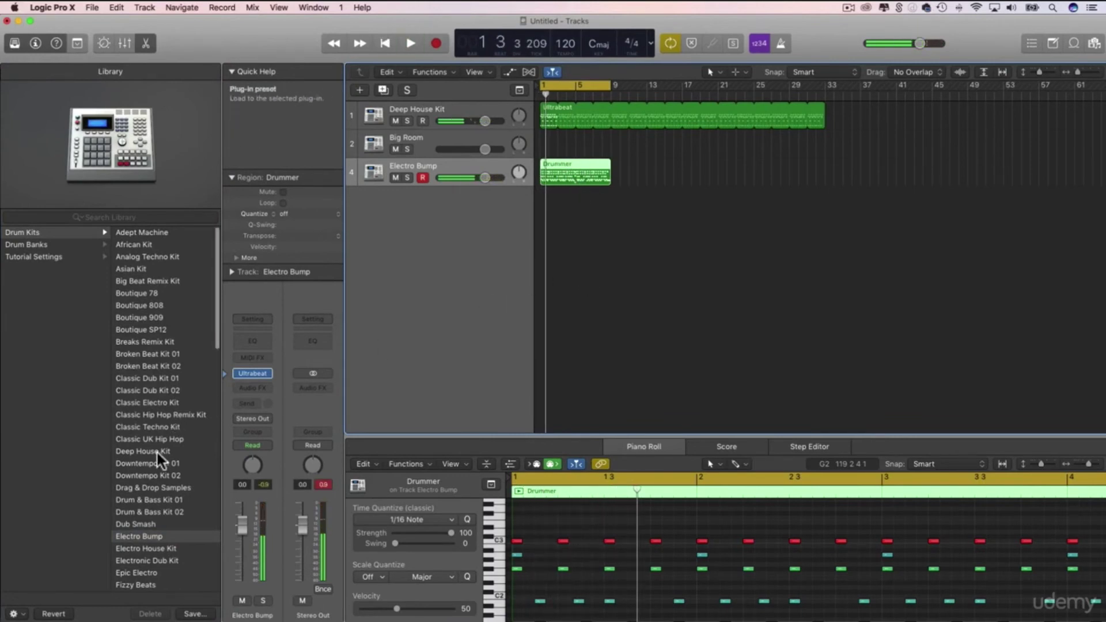
Step: Try the Boutique 909 kit on the new Ultrabeat track, replace it with Boutique 808 and audition the pattern
{"action": "left_click", "coordinate": [137, 161]}
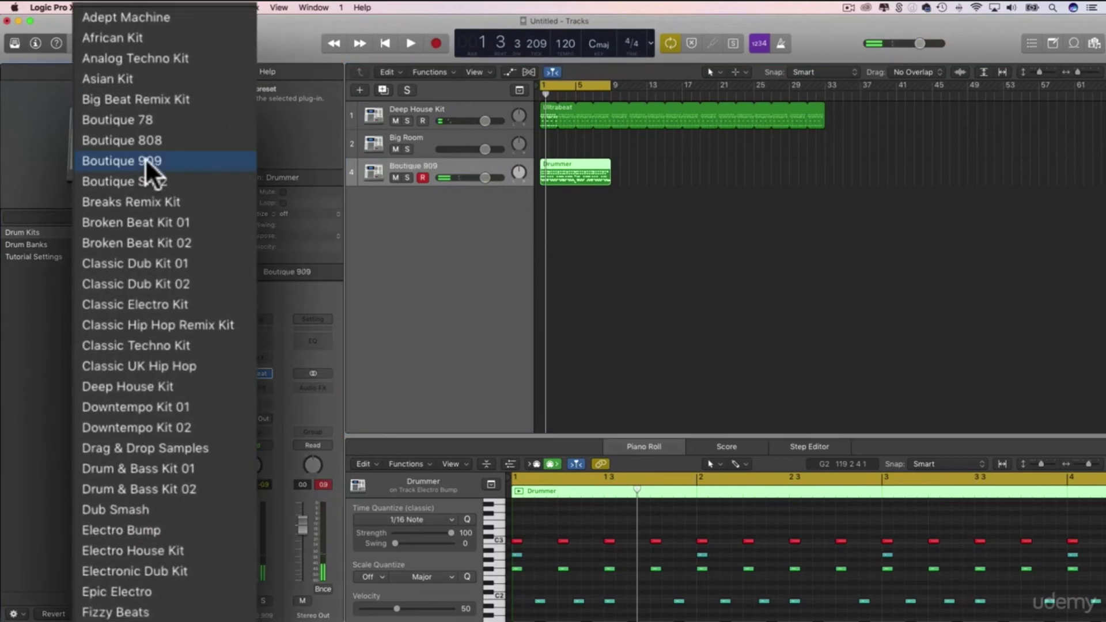
{"action": "key", "text": "space"}
{"action": "left_click", "coordinate": [127, 140]}
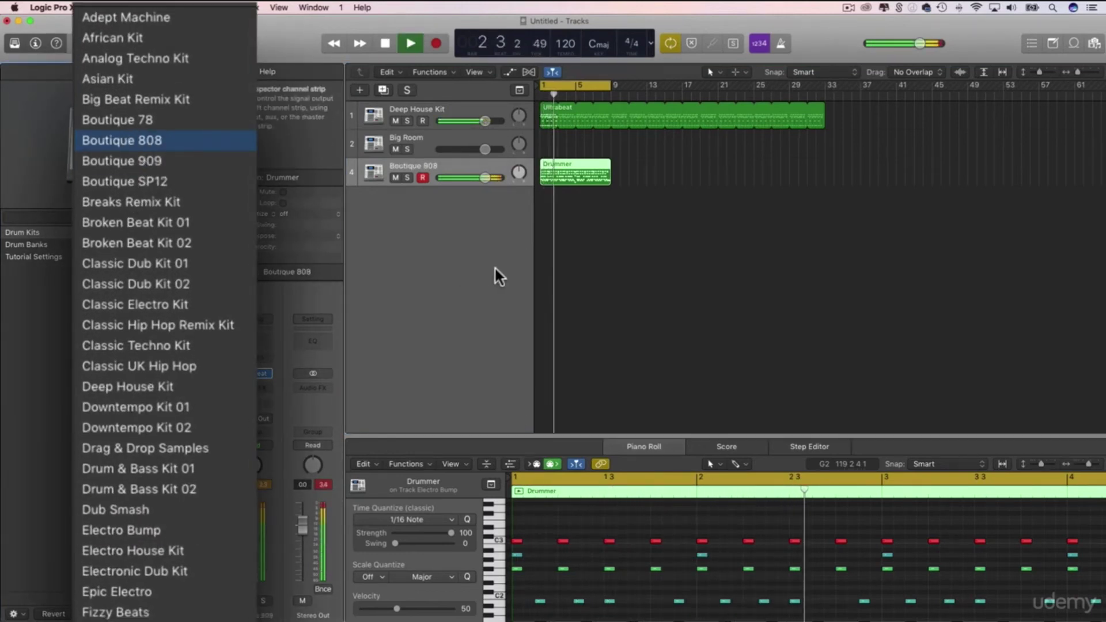
{"action": "key", "text": "space"}
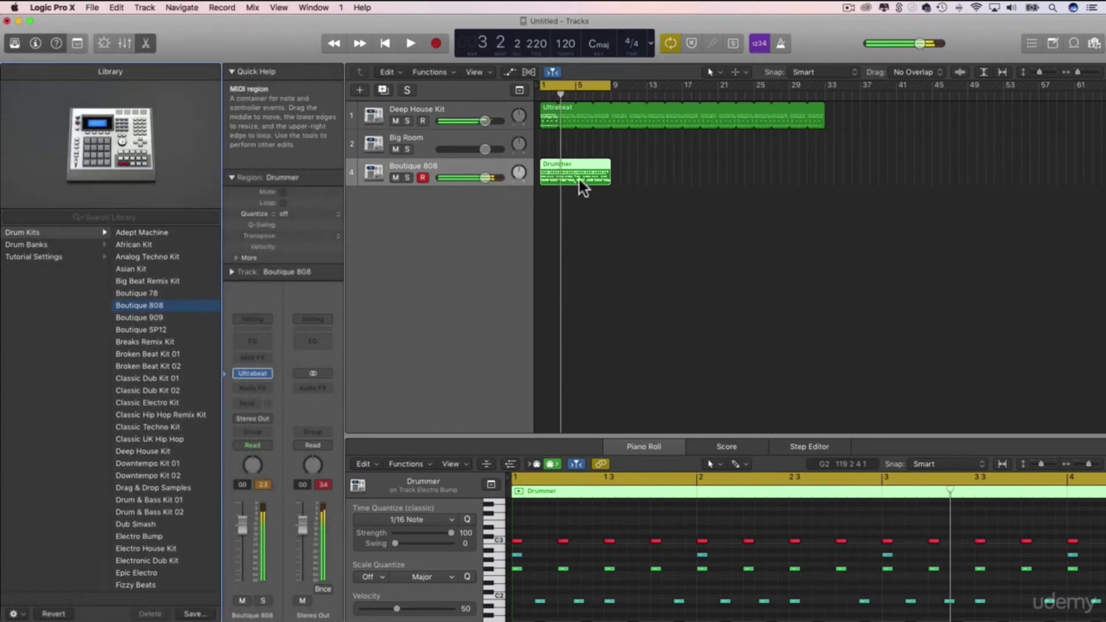
Step: Enlarge the Piano Roll, zoom in vertically and examine which Boutique 808 drum sounds the Drummer region's notes trigger
{"action": "left_click_drag", "start_coordinate": [669, 439], "coordinate": [654, 222]}
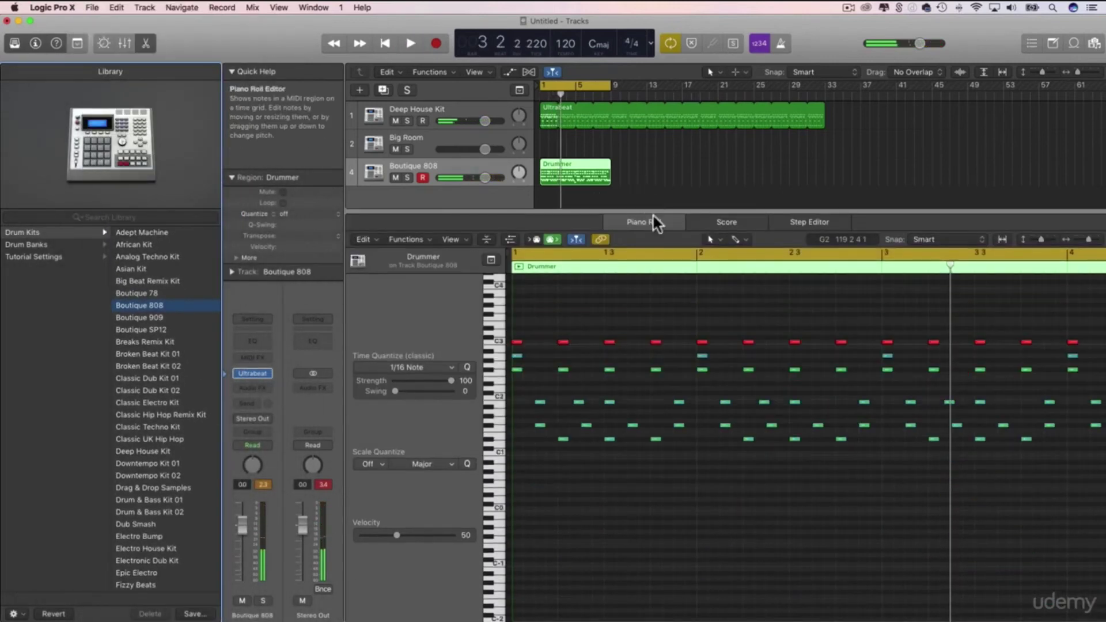
{"action": "left_click", "coordinate": [497, 439]}
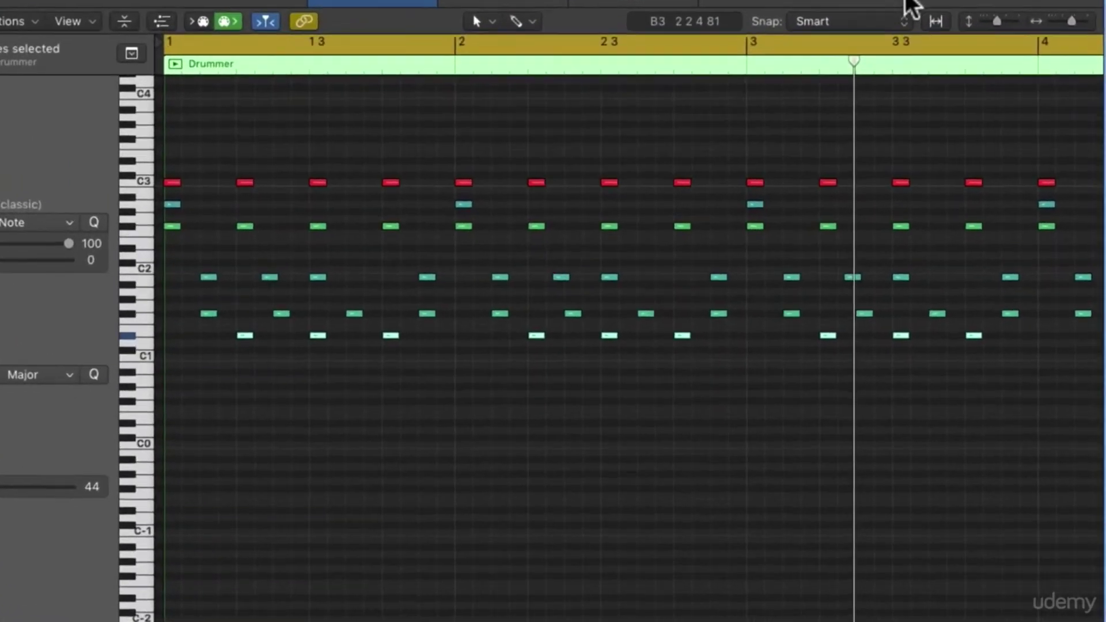
{"action": "left_click_drag", "start_coordinate": [1013, 107], "coordinate": [1023, 107]}
{"action": "left_click_drag", "start_coordinate": [1005, 19], "coordinate": [1013, 22]}
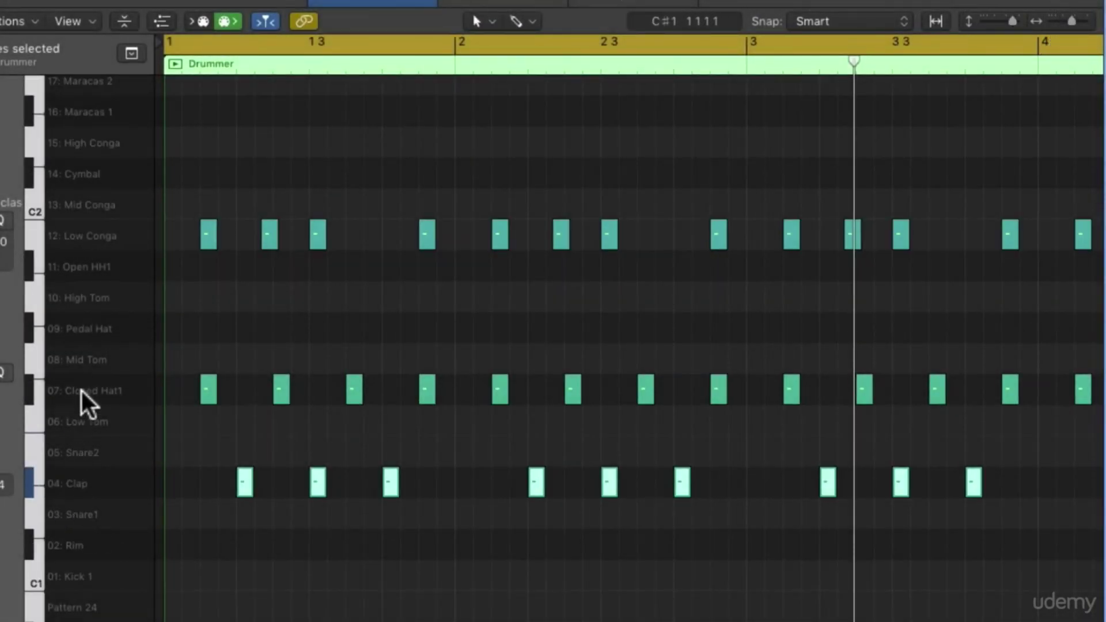
{"action": "left_click", "coordinate": [210, 489]}
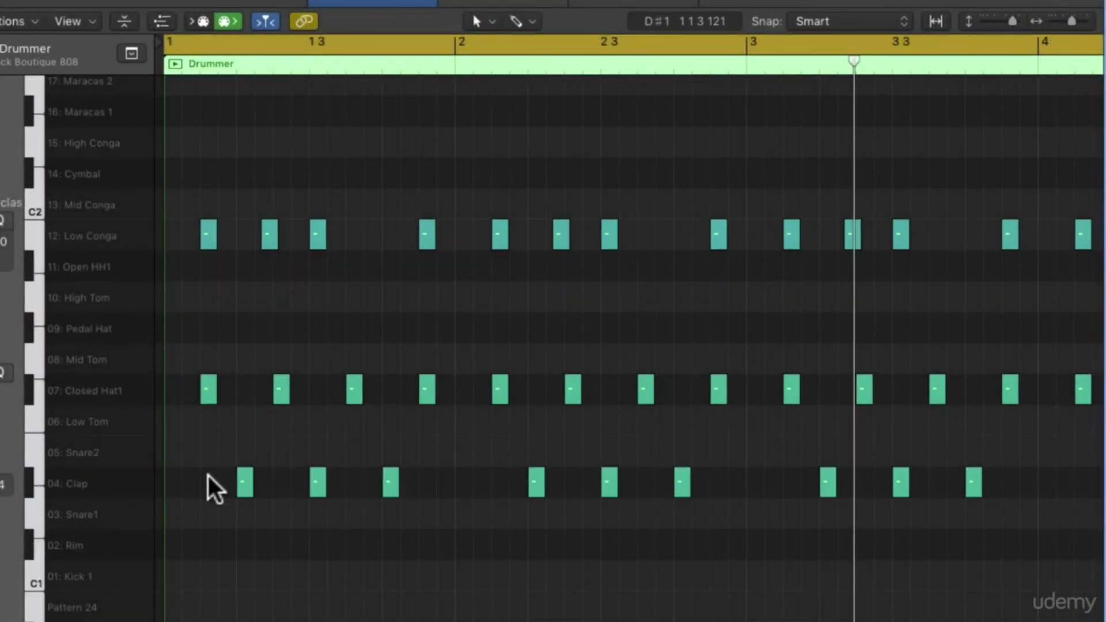
{"action": "scroll", "coordinate": [180, 457], "scroll_direction": "down", "scroll_amount": 10}
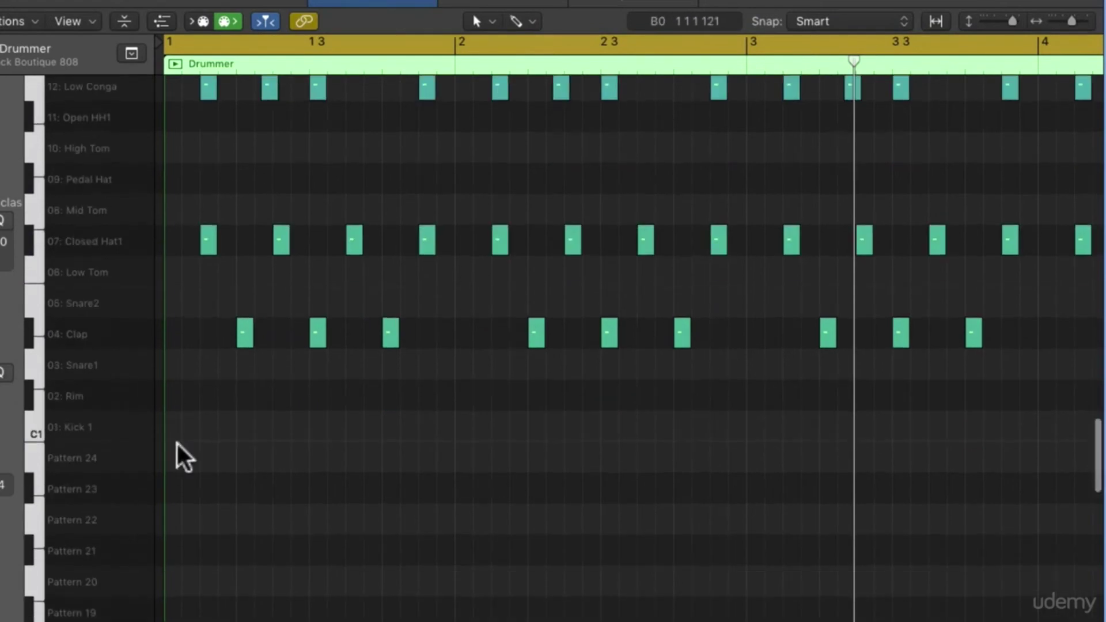
{"action": "scroll", "coordinate": [185, 458], "scroll_direction": "up", "scroll_amount": 3}
{"action": "scroll", "coordinate": [183, 458], "scroll_direction": "up", "scroll_amount": 10}
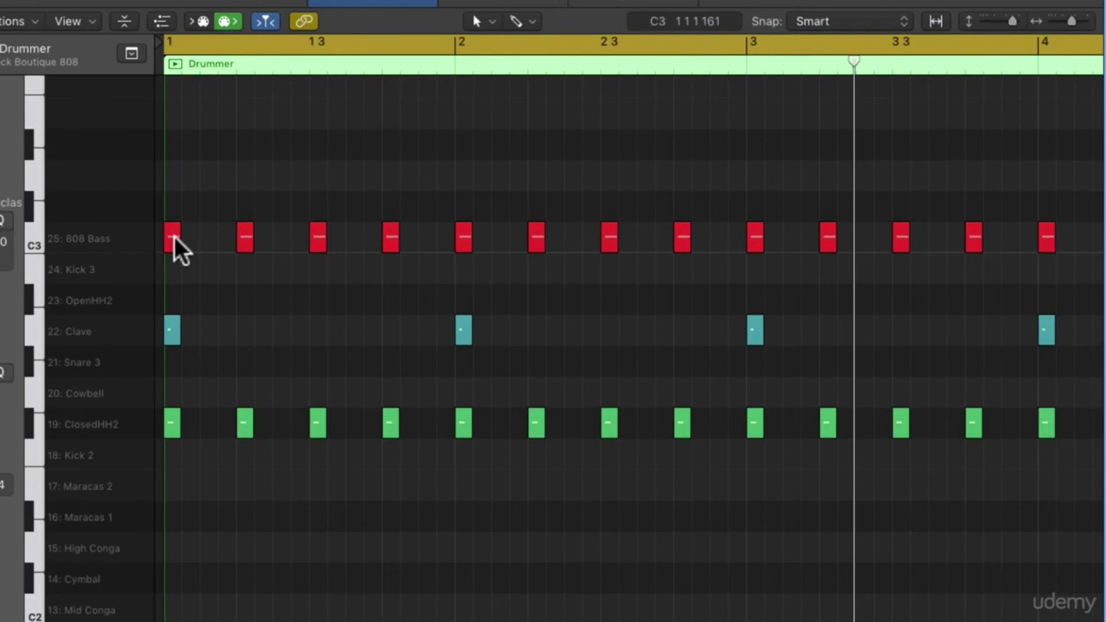
Step: Move all the 808 Bass notes to the High Conga row and play the region
{"action": "left_click", "coordinate": [32, 241]}
{"action": "left_click_drag", "start_coordinate": [171, 241], "coordinate": [182, 552]}
{"action": "key", "text": "space"}
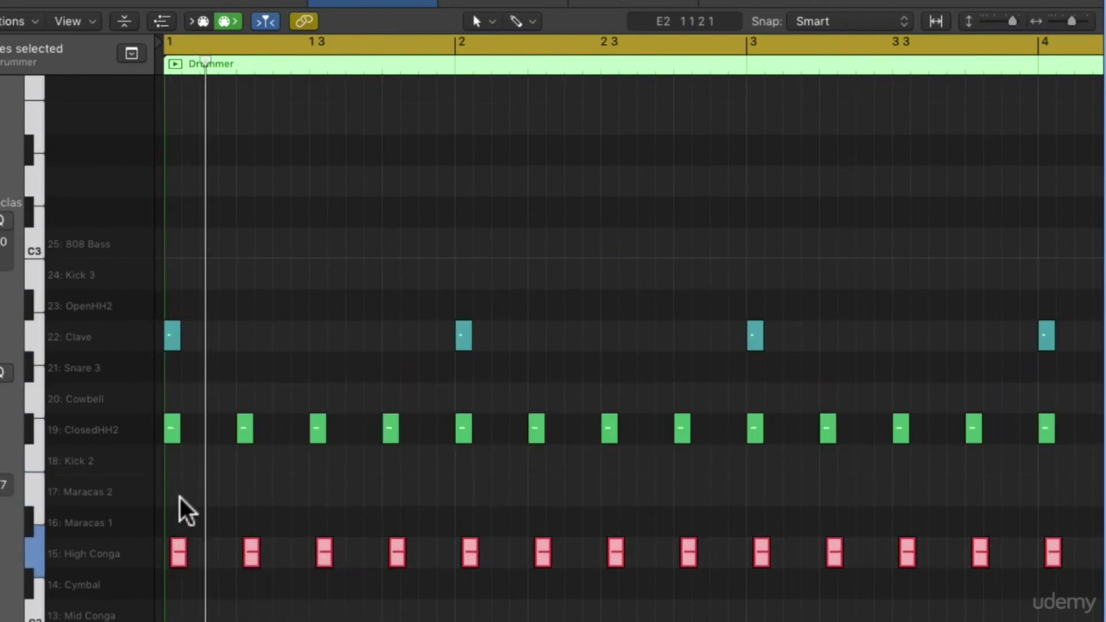
{"action": "scroll", "coordinate": [202, 507], "scroll_direction": "down", "scroll_amount": 3}
{"action": "scroll", "coordinate": [197, 495], "scroll_direction": "down", "scroll_amount": 1}
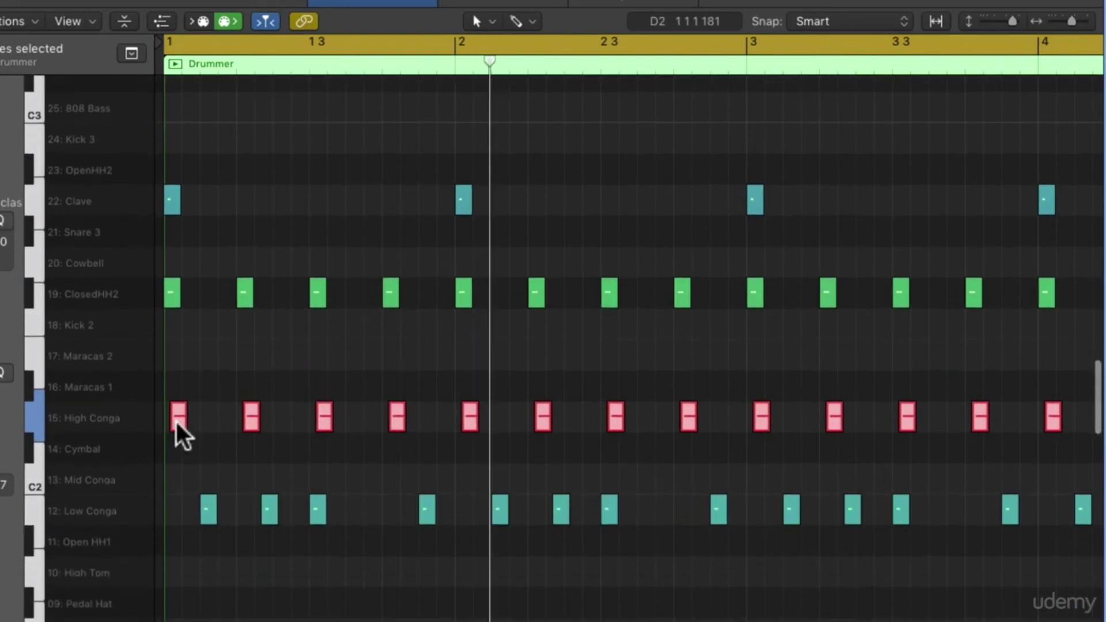
Step: Delete all the notes on the High Conga row of the Drummer region
{"action": "mouse_move", "coordinate": [178, 412]}
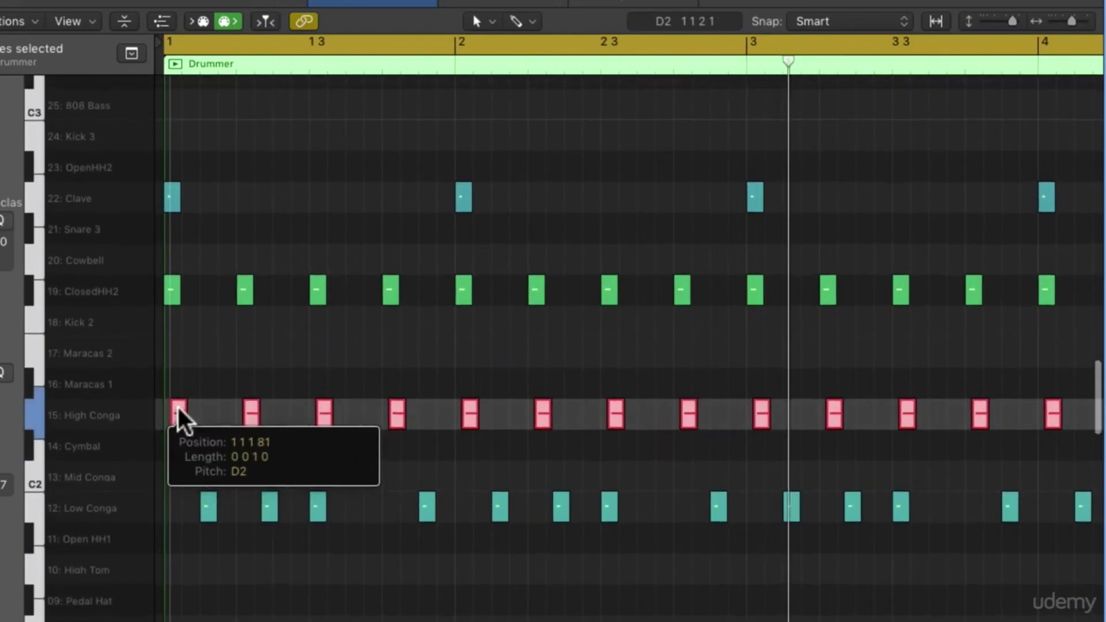
{"action": "scroll", "coordinate": [178, 427], "scroll_direction": "up", "scroll_amount": 1}
{"action": "key", "text": "Delete"}
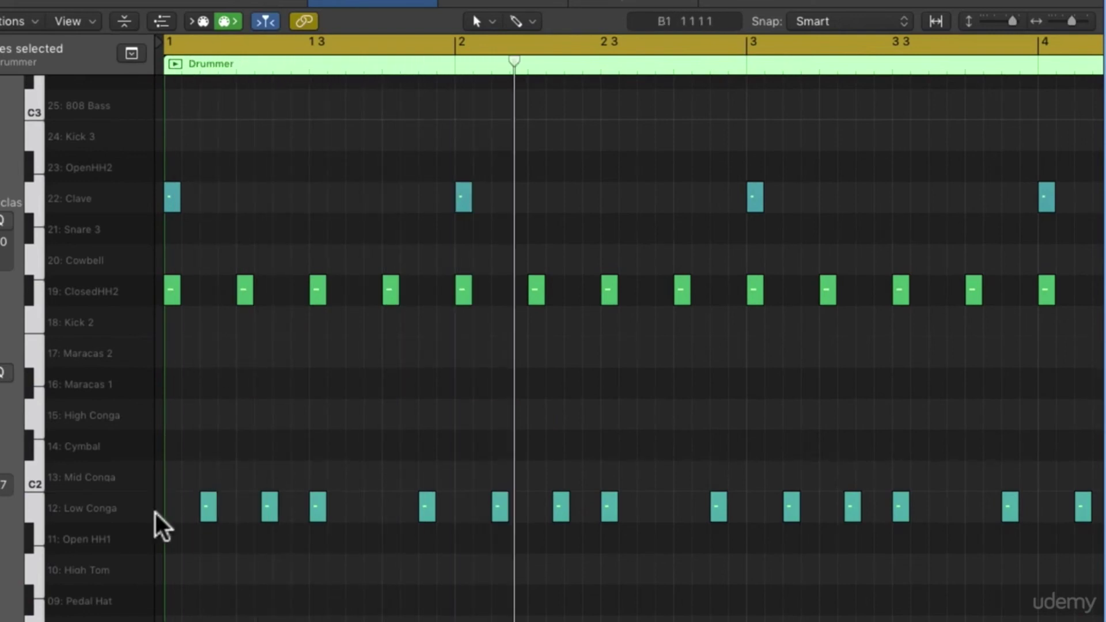
Step: Move all the Low Conga notes to the Mid Conga row and play the region
{"action": "left_click", "coordinate": [35, 512]}
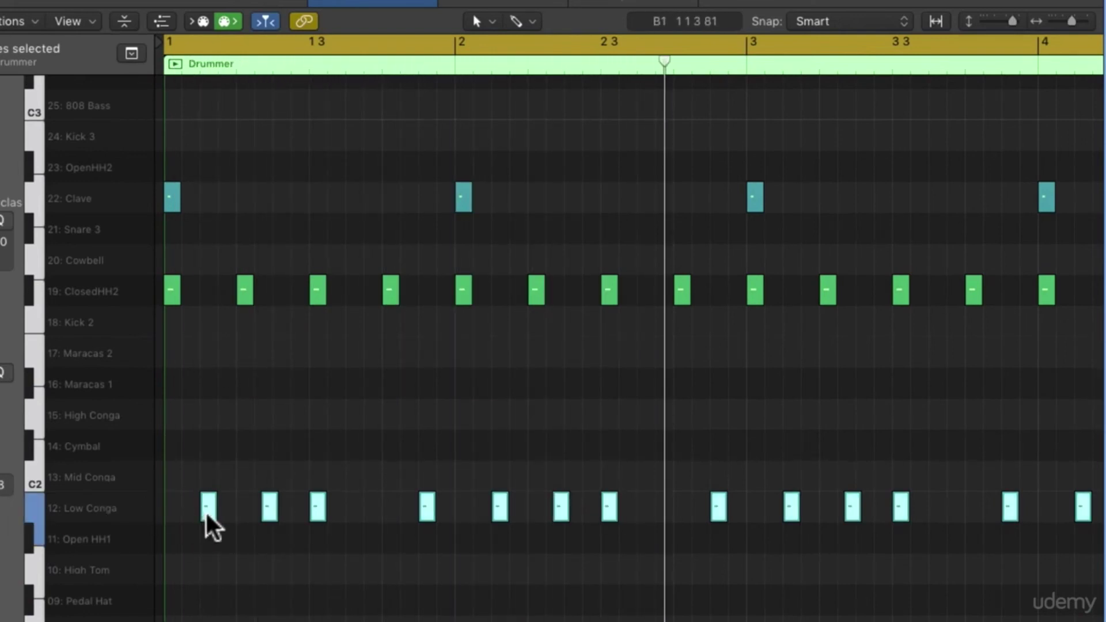
{"action": "left_click_drag", "start_coordinate": [206, 514], "coordinate": [206, 477]}
{"action": "key", "text": "shift+Return"}
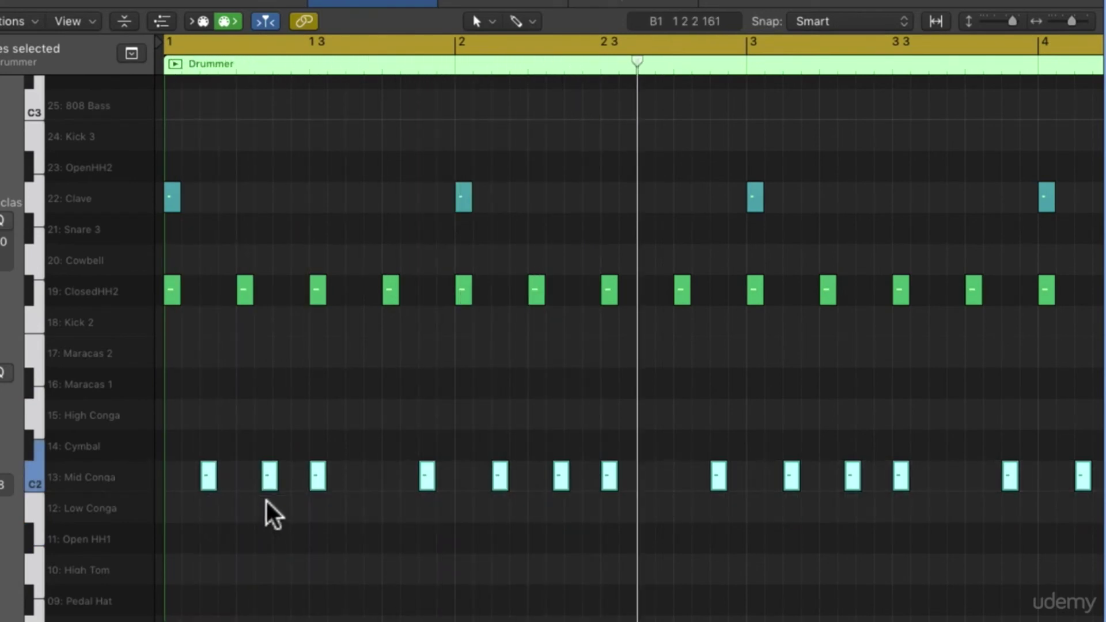
Step: Shift the first Mid Conga note one sixteenth earlier and the second one slightly earlier, aligned to the grid, and play the region
{"action": "left_click_drag", "start_coordinate": [1013, 22], "coordinate": [1075, 22]}
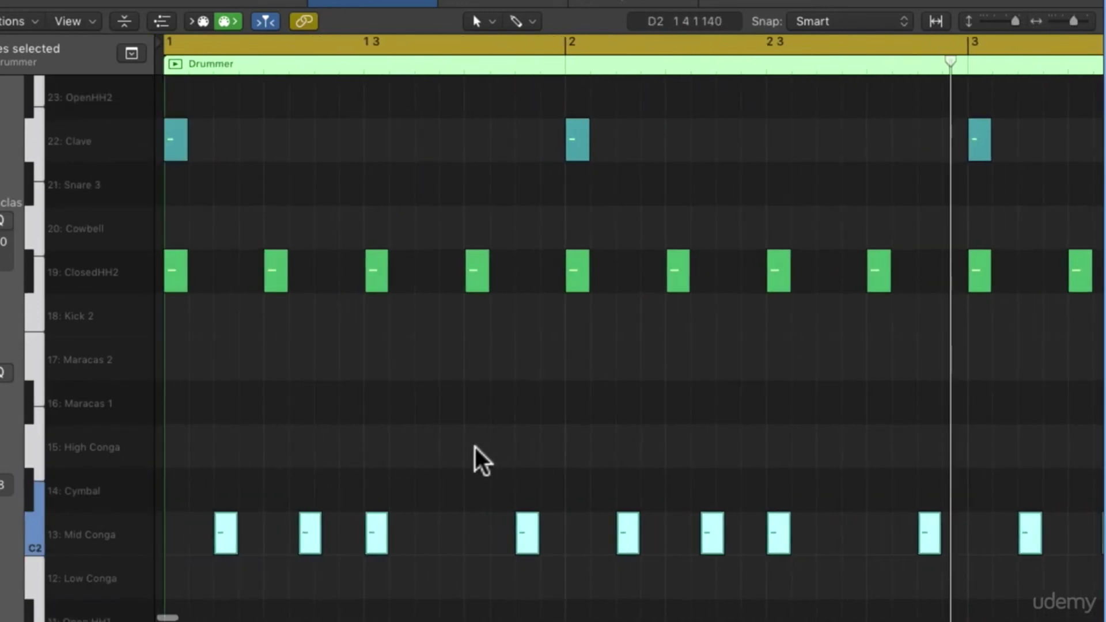
{"action": "scroll", "coordinate": [438, 495], "scroll_direction": "down", "scroll_amount": 3}
{"action": "left_click", "coordinate": [395, 536]}
{"action": "left_click_drag", "start_coordinate": [229, 421], "coordinate": [195, 425]}
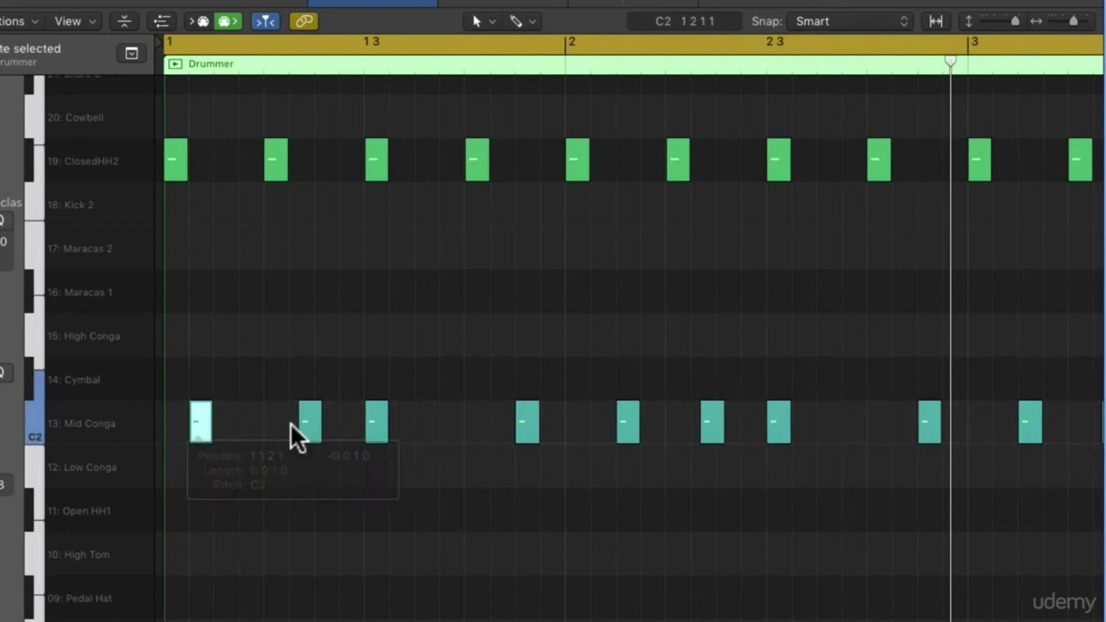
{"action": "mouse_move", "coordinate": [303, 424]}
{"action": "left_mouse_down"}
{"action": "mouse_move", "coordinate": [284, 425]}
{"action": "mouse_move", "coordinate": [301, 426]}
{"action": "left_mouse_up"}
{"action": "key", "text": "space"}
Step: Delete the third Mid Conga note and the two notes that follow it
{"action": "left_click", "coordinate": [376, 432]}
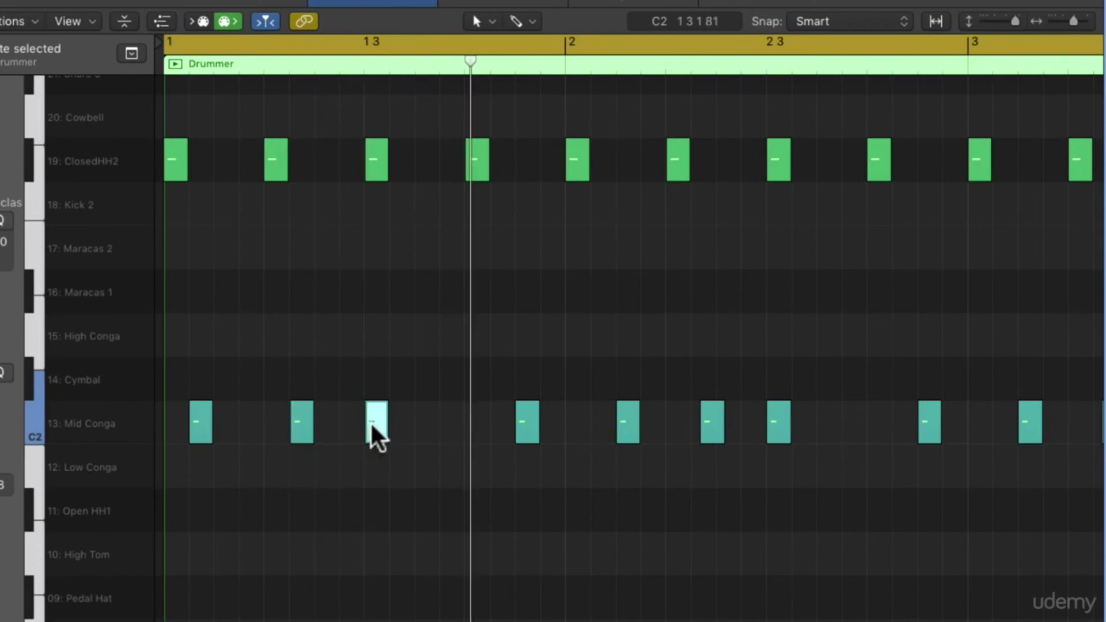
{"action": "key", "text": "Delete"}
{"action": "left_click_drag", "start_coordinate": [634, 473], "coordinate": [504, 438]}
{"action": "key", "text": "Delete"}
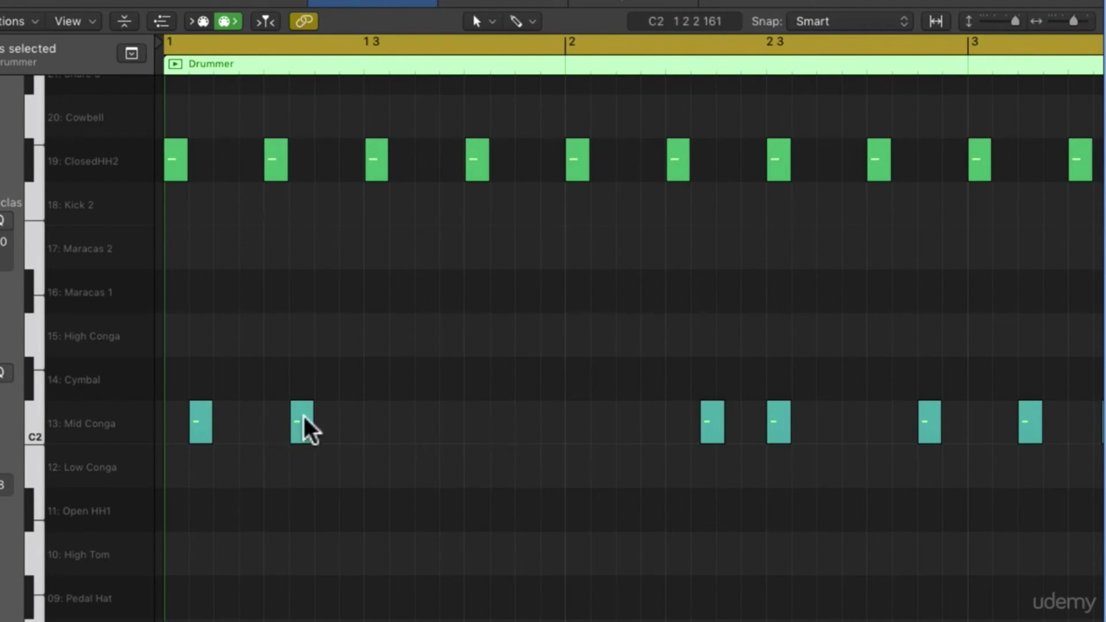
Step: Trim the Drummer region on the Boutique 808 track to its first two bars
{"action": "scroll", "coordinate": [304, 427], "scroll_direction": "right", "scroll_amount": 1}
{"action": "scroll", "coordinate": [310, 425], "scroll_direction": "left", "scroll_amount": 2}
{"action": "scroll", "coordinate": [308, 427], "scroll_direction": "right", "scroll_amount": 10}
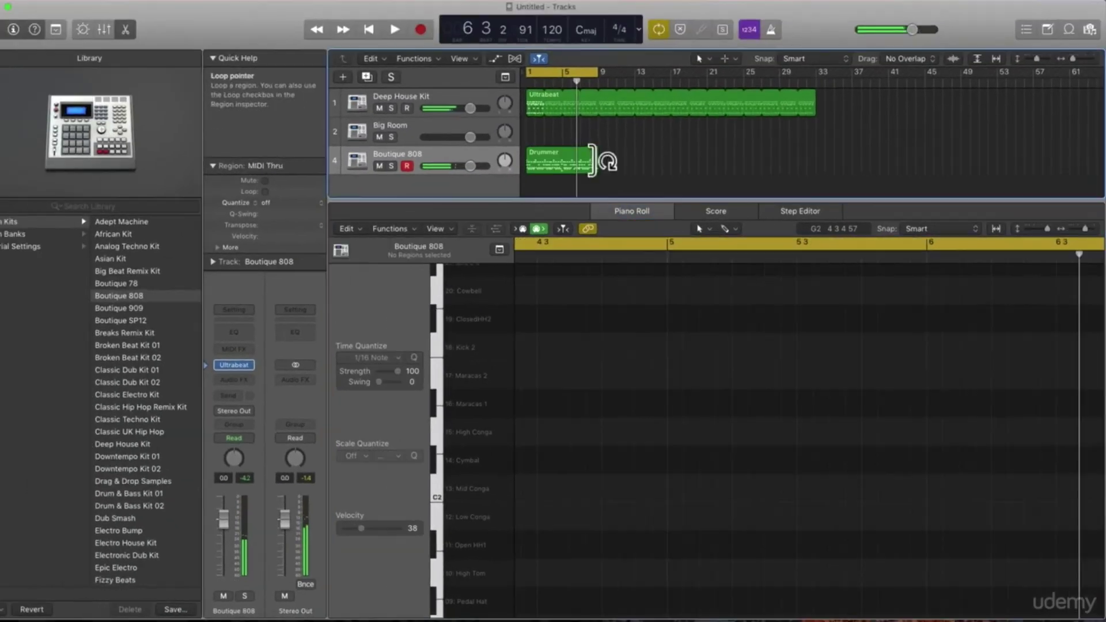
{"action": "left_click", "coordinate": [582, 159]}
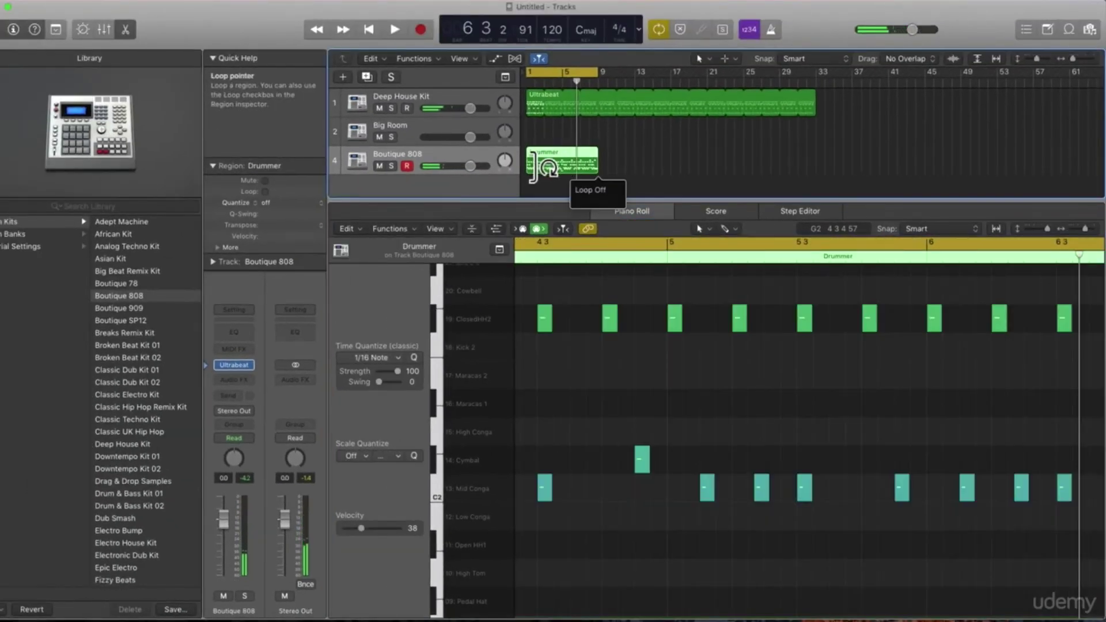
{"action": "left_click_drag", "start_coordinate": [595, 164], "coordinate": [537, 169]}
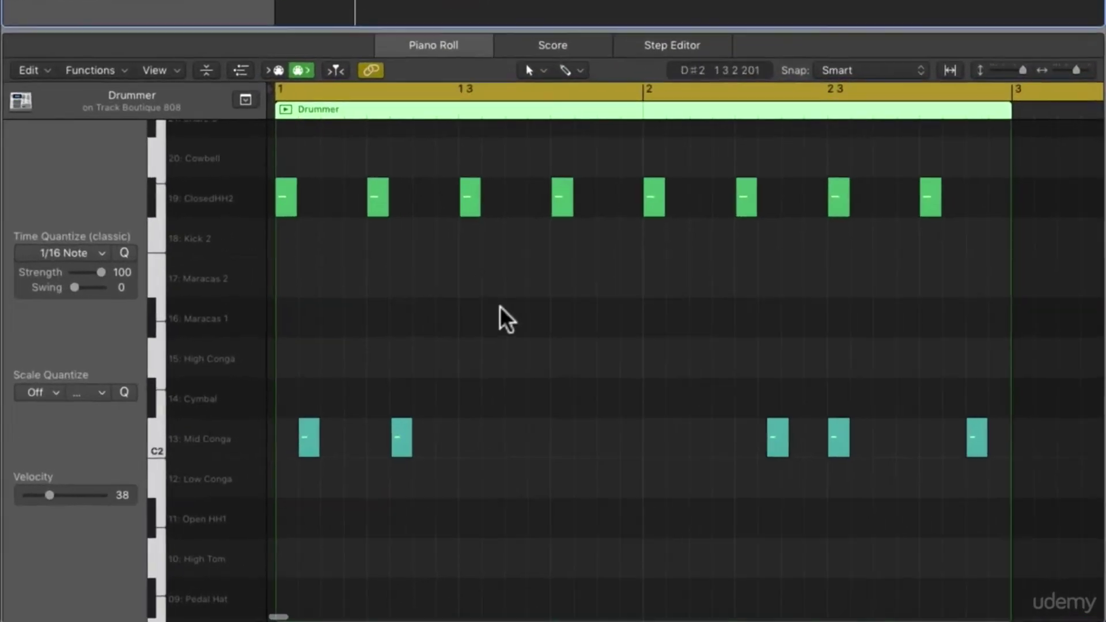
Step: Play the trimmed region and delete the three remaining Mid Conga notes in its second bar
{"action": "key", "text": "space"}
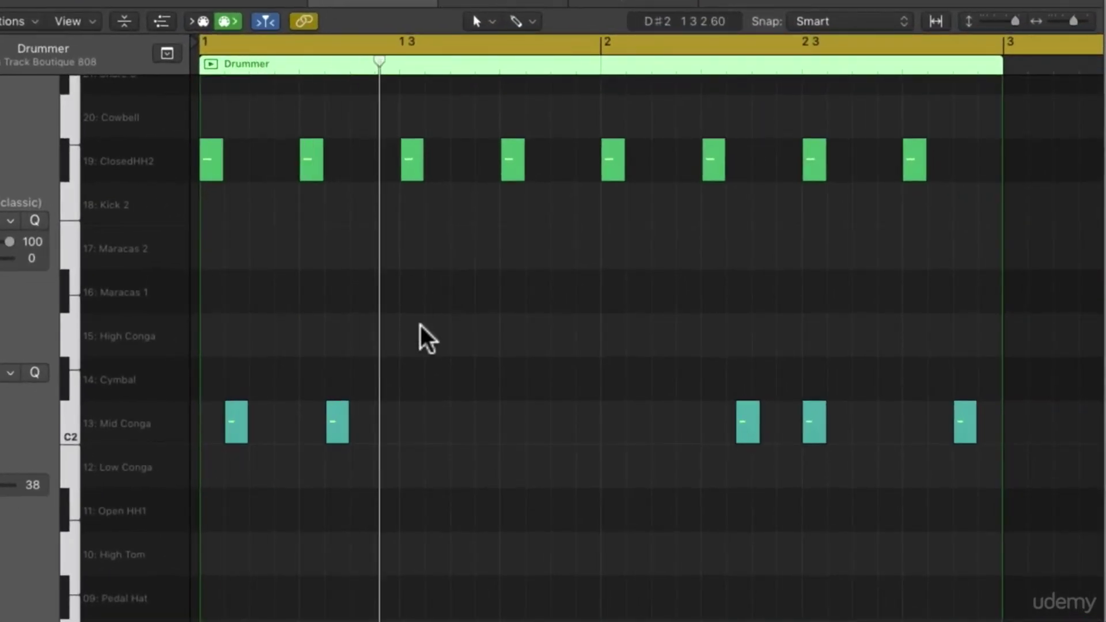
{"action": "left_click_drag", "start_coordinate": [685, 426], "coordinate": [969, 425]}
{"action": "key", "text": "Delete"}
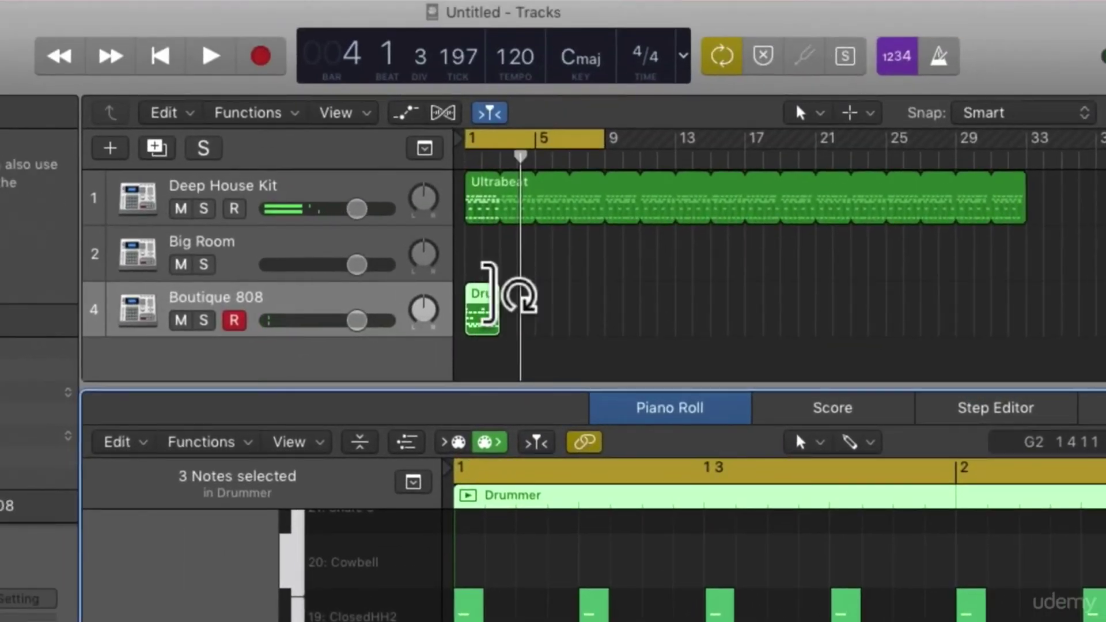
Step: Loop the two-bar Drummer region up to bar 9 and collapse the Piano Roll
{"action": "left_click_drag", "start_coordinate": [477, 275], "coordinate": [597, 299]}
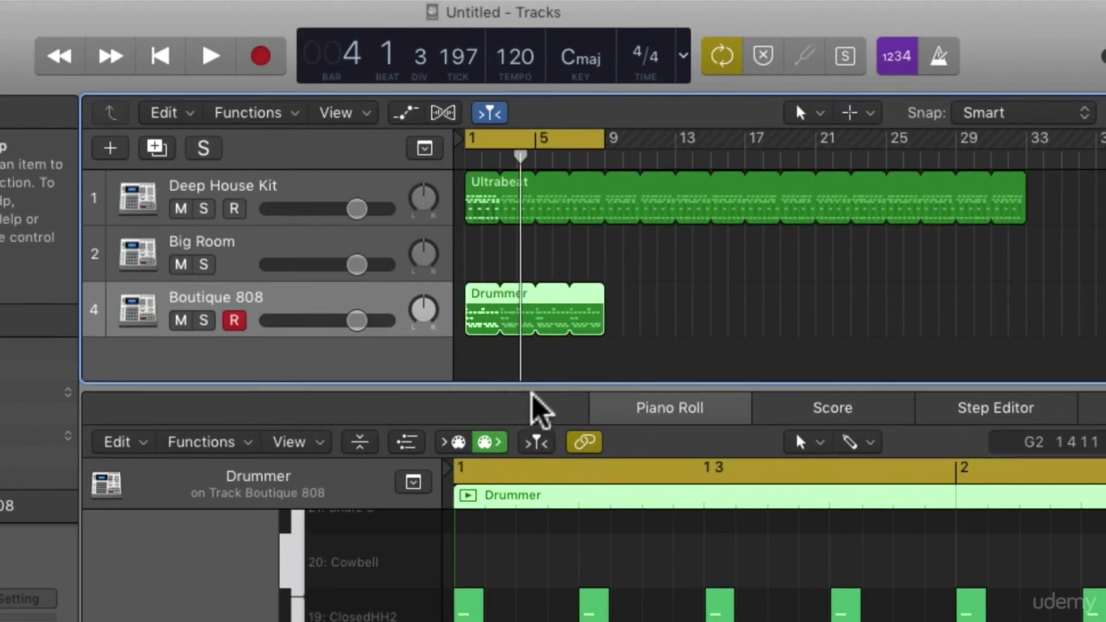
{"action": "left_click_drag", "start_coordinate": [531, 405], "coordinate": [530, 620]}
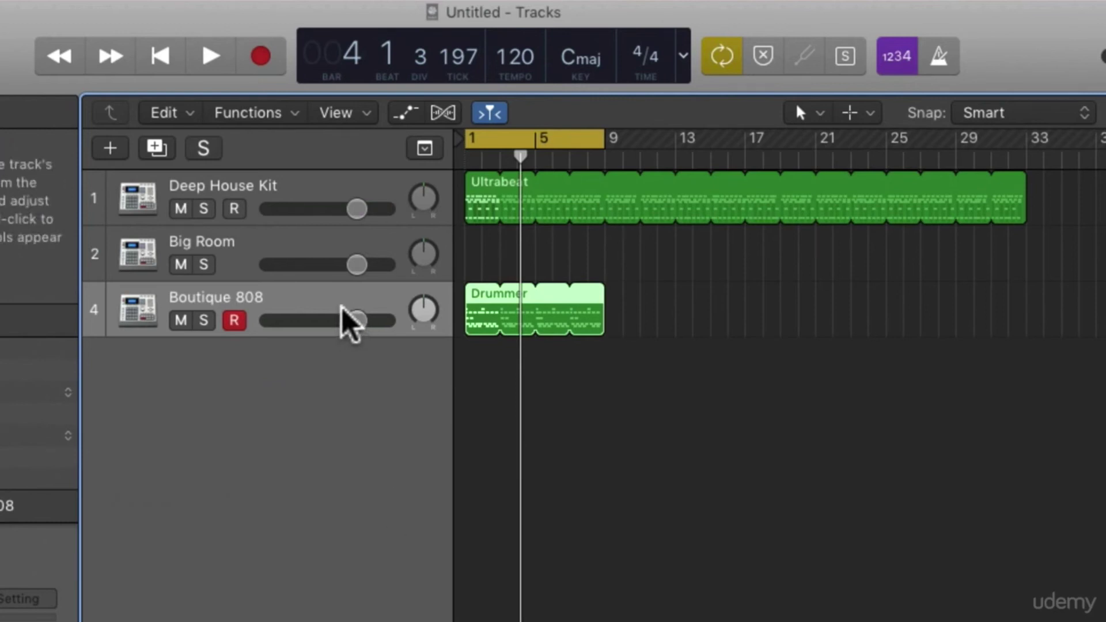
{"action": "left_click", "coordinate": [720, 383]}
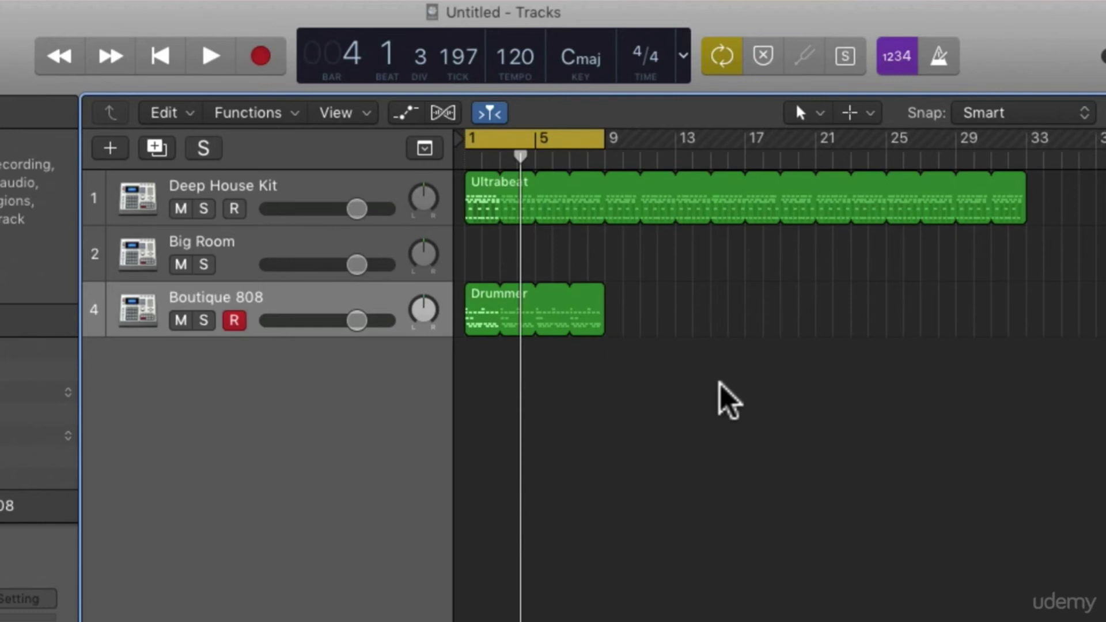
{"action": "double_click", "coordinate": [271, 297]}
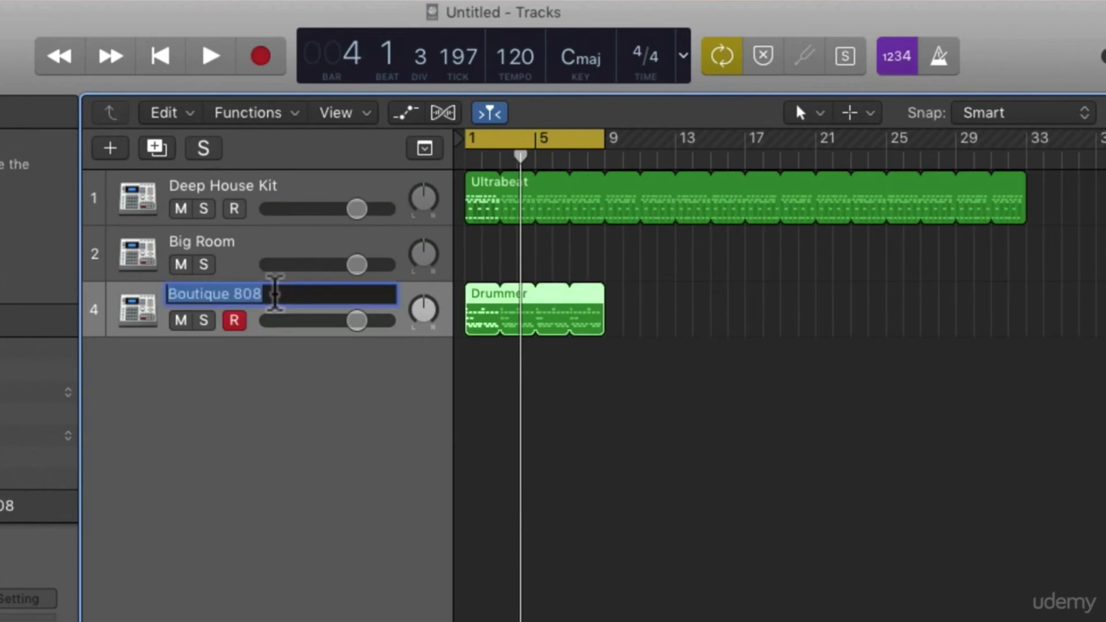
{"action": "left_click", "coordinate": [282, 429]}
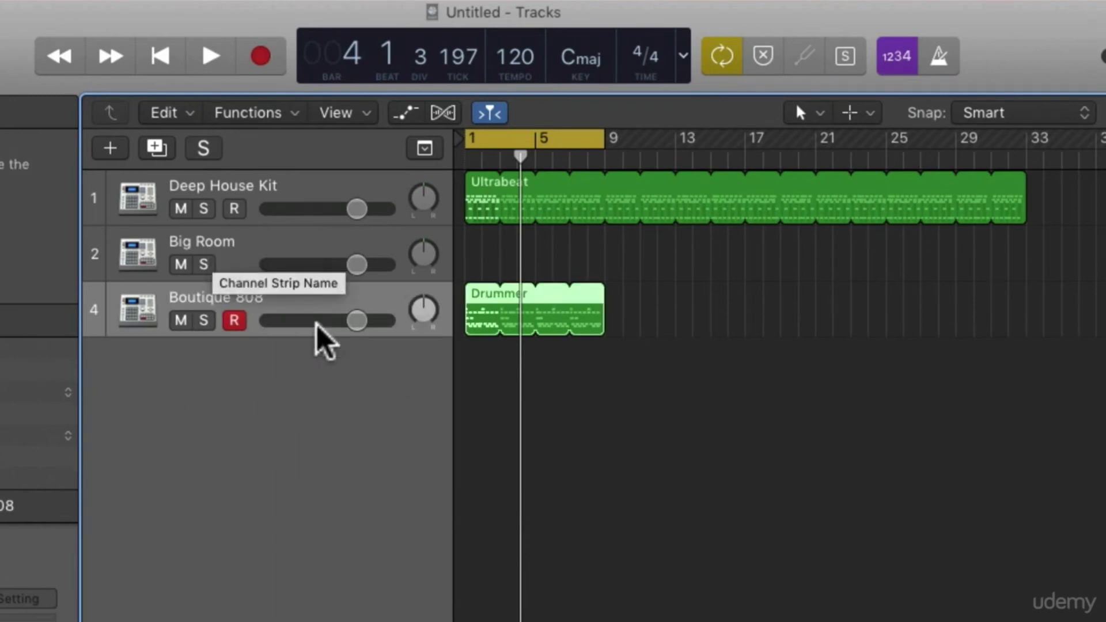
Step: Play the looped Boutique 808 part together with the Deep House Kit track and examine both patterns enlarged
{"action": "key", "text": "space"}
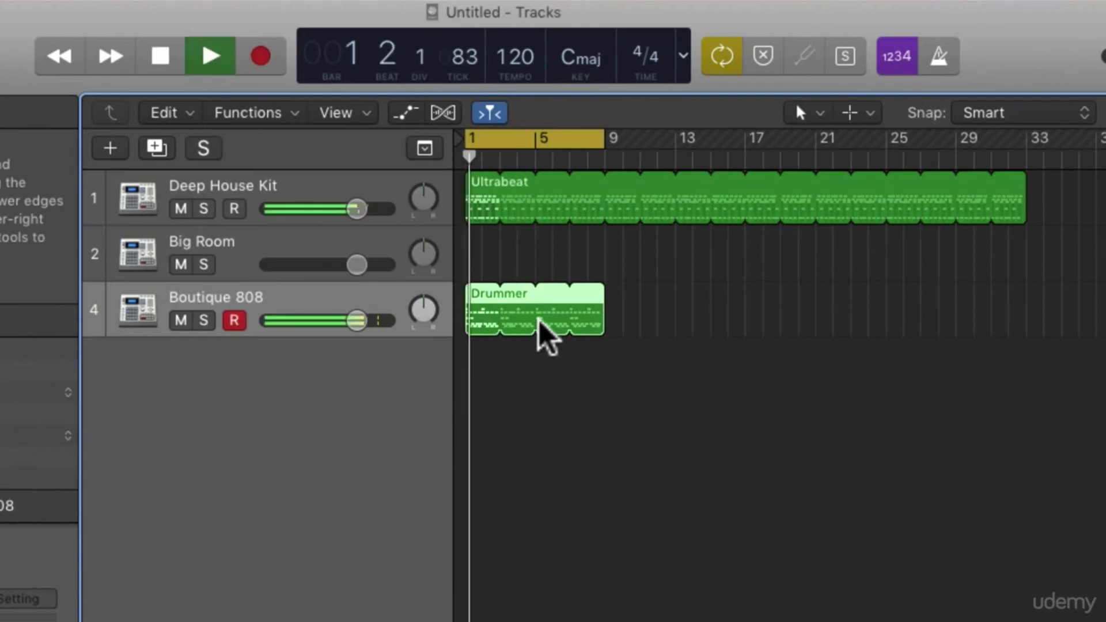
{"action": "key", "text": "super+Right"}
{"action": "key", "text": "super+Right"}
{"action": "key", "text": "super+Right"}
{"action": "key", "text": "super+Left"}
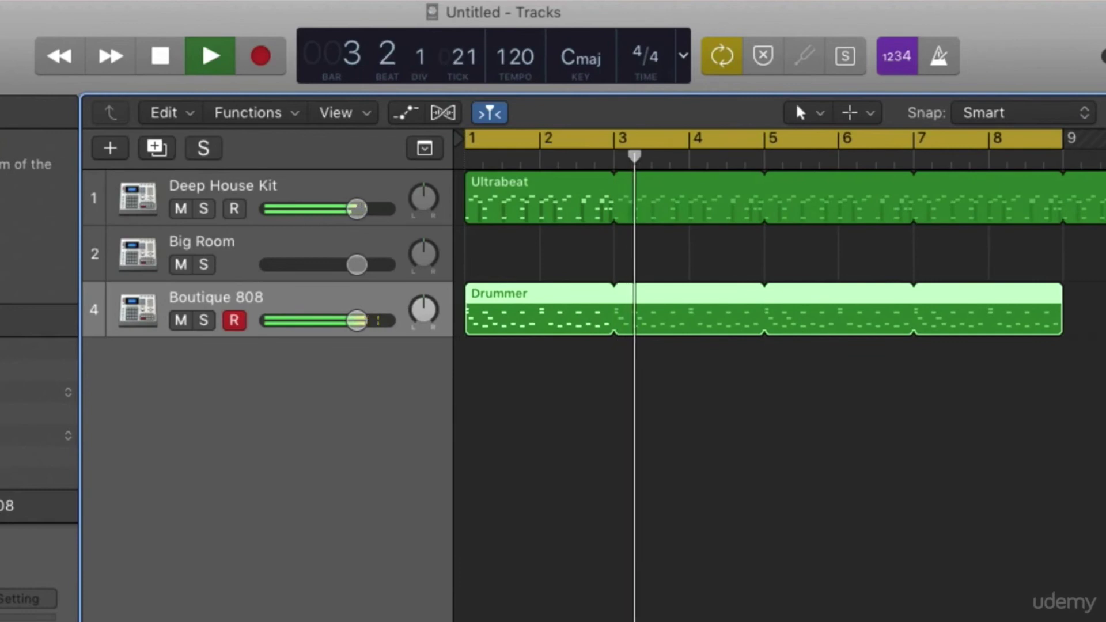
{"action": "key", "text": "super+Up"}
{"action": "key", "text": "super+Down"}
{"action": "key", "text": "super+Down"}
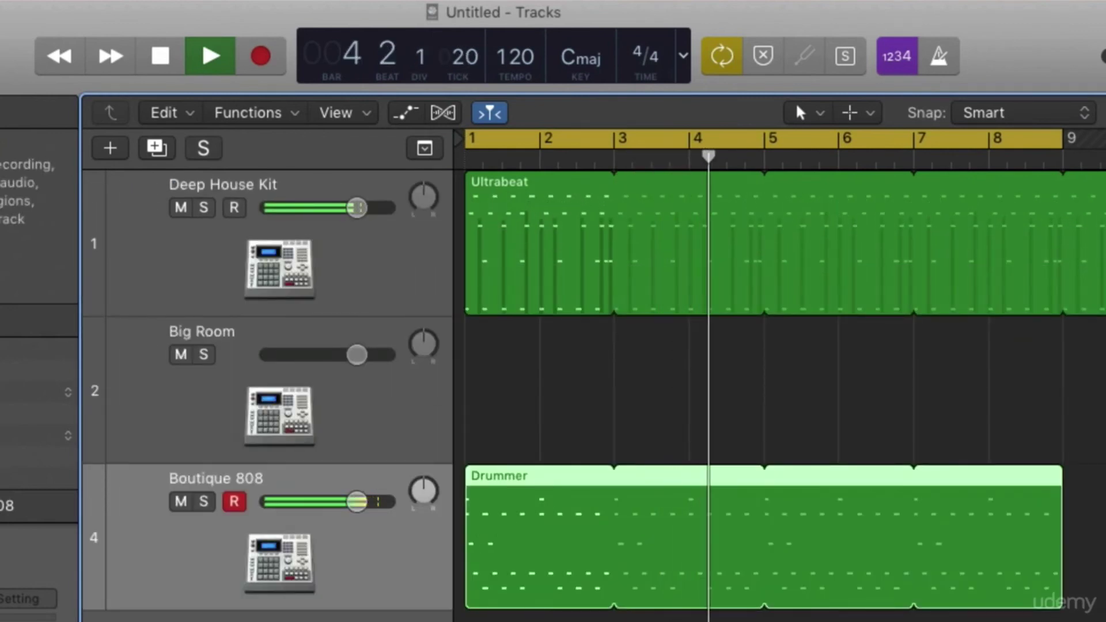
{"action": "key", "text": "space"}
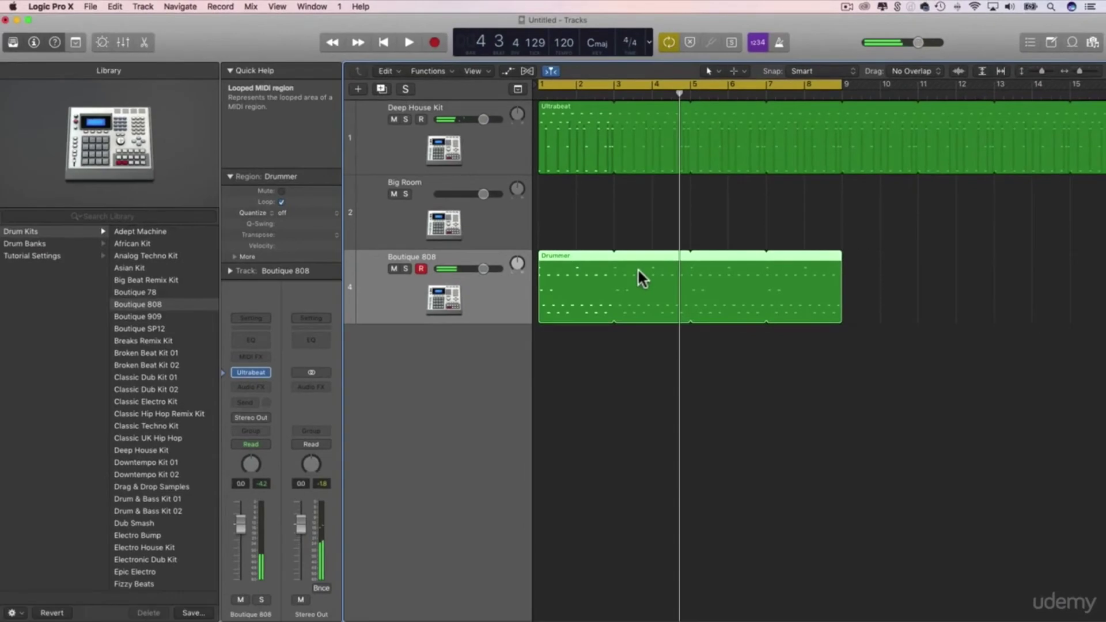
Step: Compare the notes of the Drummer region with those of the Ultrabeat region on the Deep House Kit track while playing
{"action": "double_click", "coordinate": [663, 523]}
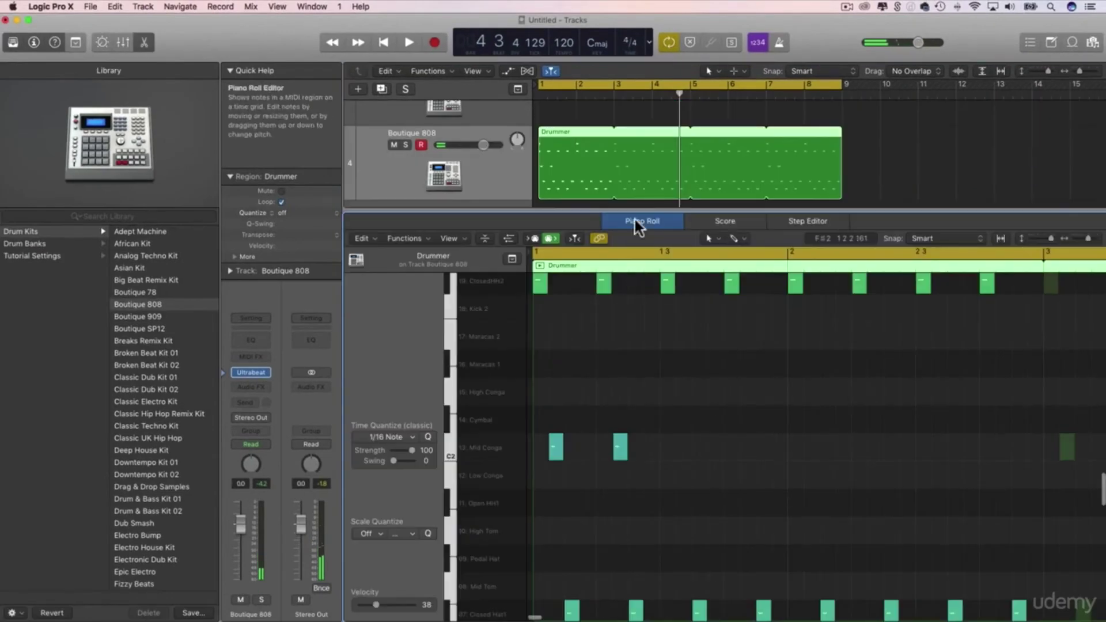
{"action": "scroll", "coordinate": [605, 138], "scroll_direction": "up", "scroll_amount": 5}
{"action": "left_click", "coordinate": [571, 138]}
{"action": "left_click", "coordinate": [623, 354]}
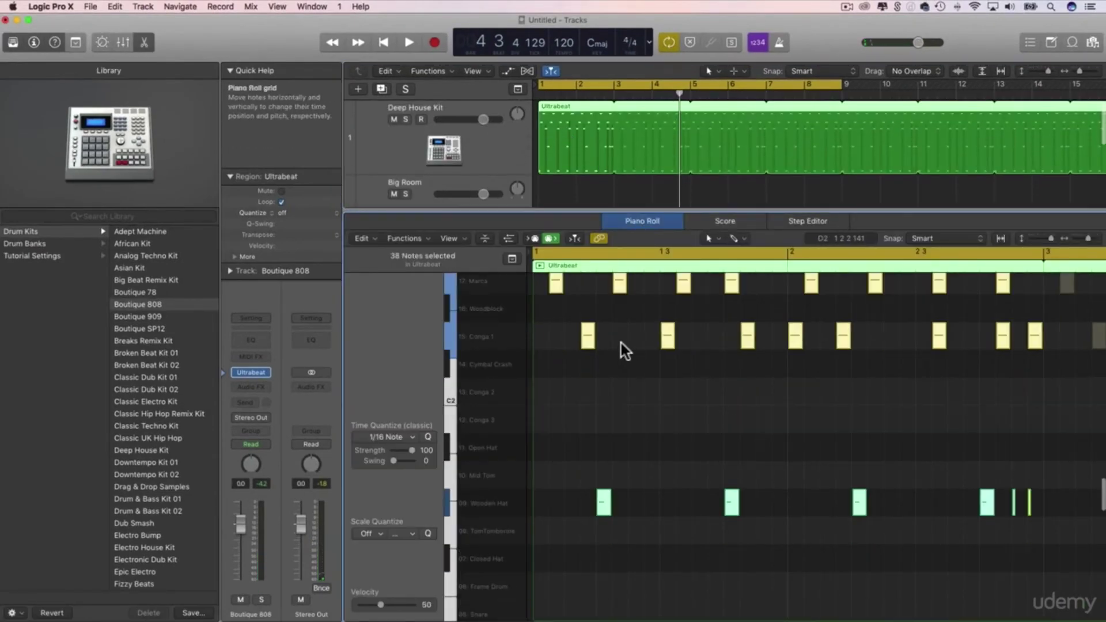
{"action": "scroll", "coordinate": [627, 380], "scroll_direction": "down", "scroll_amount": 2}
{"action": "key", "text": "space"}
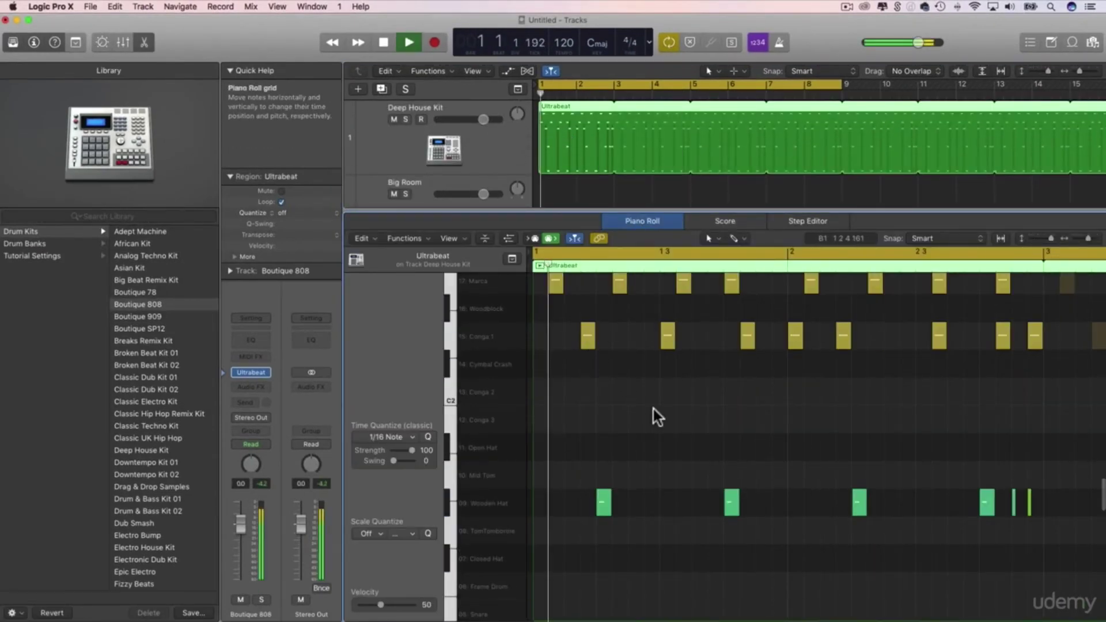
{"action": "left_click", "coordinate": [148, 46]}
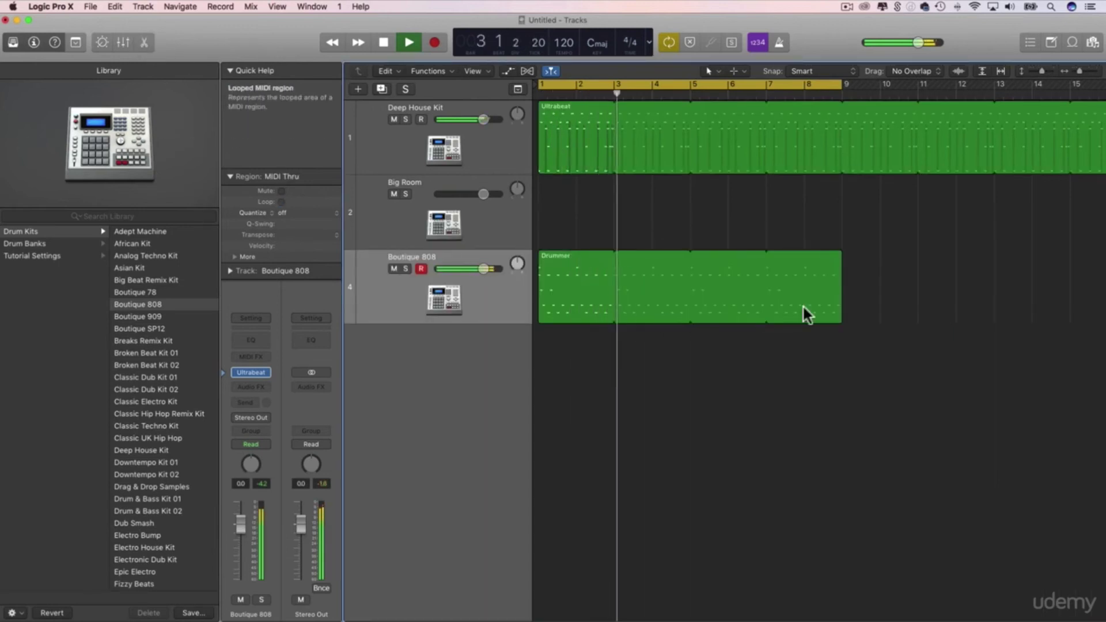
{"action": "key", "text": "space"}
Step: Remove the loop repeats of the Drummer region and turn off Cycle mode
{"action": "left_click_drag", "start_coordinate": [840, 284], "coordinate": [612, 288]}
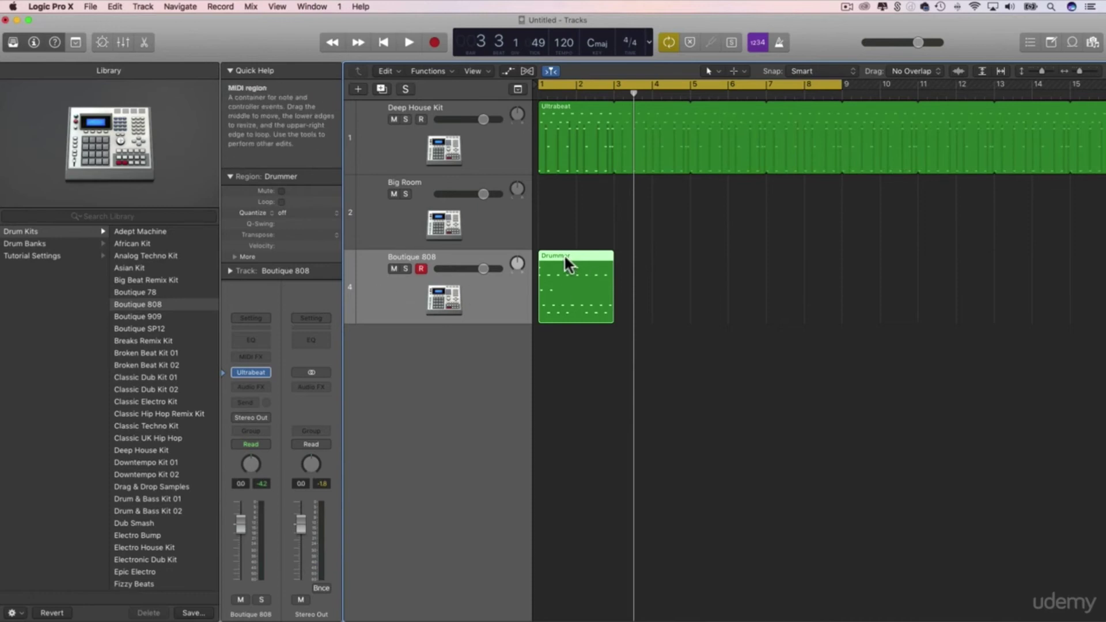
{"action": "left_click_drag", "start_coordinate": [565, 254], "coordinate": [591, 256]}
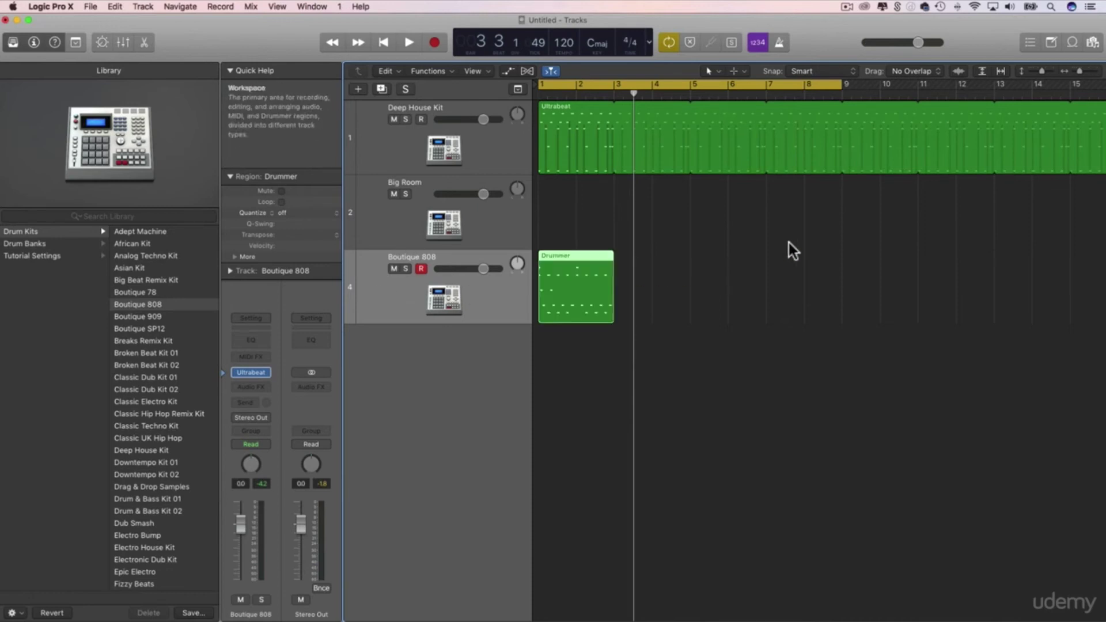
{"action": "left_click", "coordinate": [830, 83]}
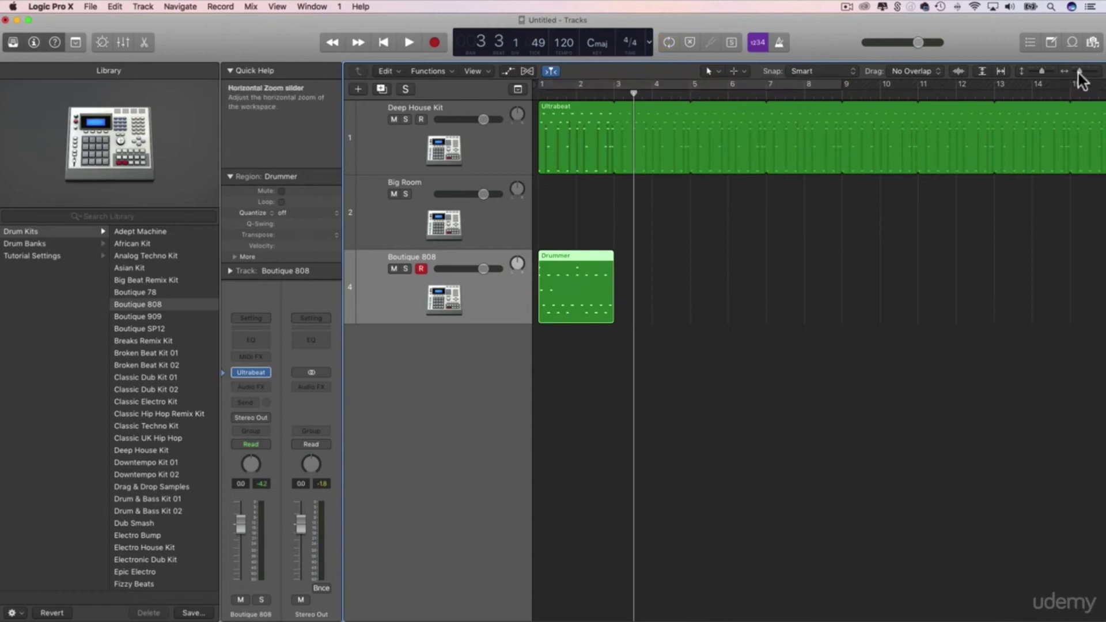
Step: Move the Drummer region to bar 9 and place a copy of it at bar 25
{"action": "left_click_drag", "start_coordinate": [1080, 71], "coordinate": [1074, 72]}
{"action": "left_click", "coordinate": [638, 257]}
{"action": "left_click", "coordinate": [555, 280]}
{"action": "left_click_drag", "start_coordinate": [556, 270], "coordinate": [628, 288]}
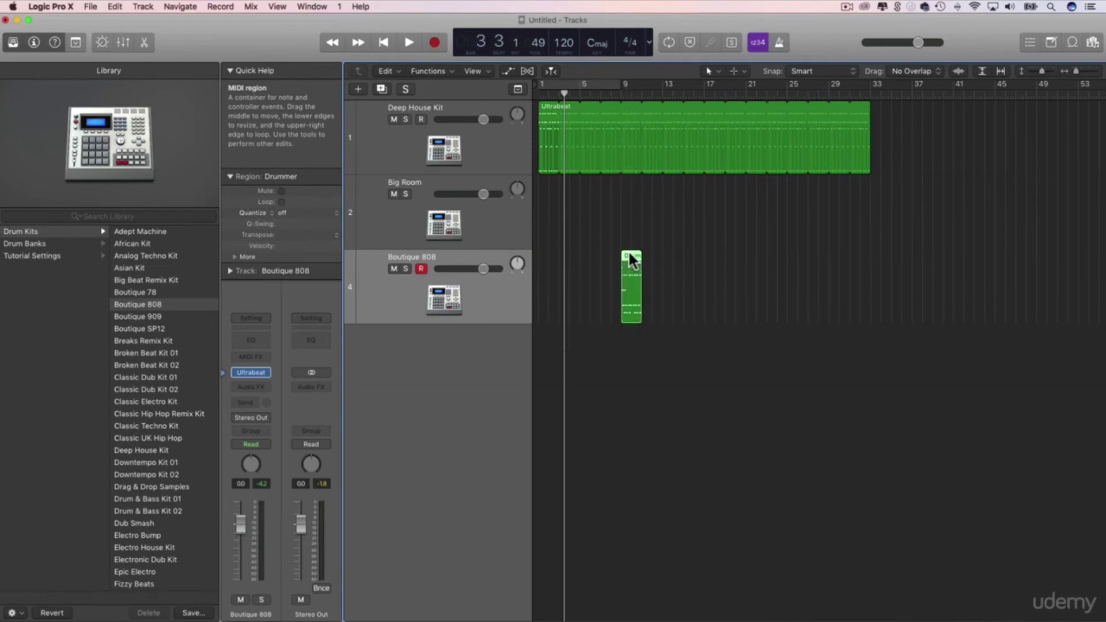
{"action": "left_click_drag", "start_coordinate": [632, 259], "coordinate": [793, 282]}
Step: Loop the Drummer region at bar 9 up to bar 17
{"action": "left_click", "coordinate": [642, 264]}
{"action": "left_click_drag", "start_coordinate": [657, 265], "coordinate": [721, 286]}
{"action": "left_click", "coordinate": [722, 288]}
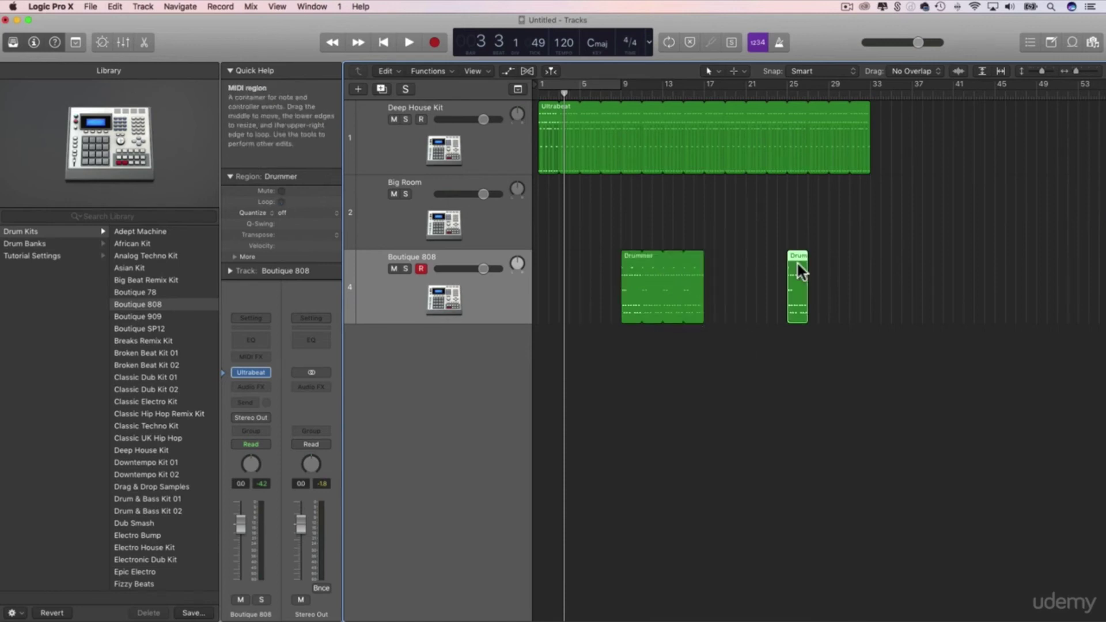
Step: Color the copied Drummer region at bar 25 purple and open it in the Piano Roll
{"action": "key", "text": "alt+c"}
{"action": "left_click", "coordinate": [722, 451]}
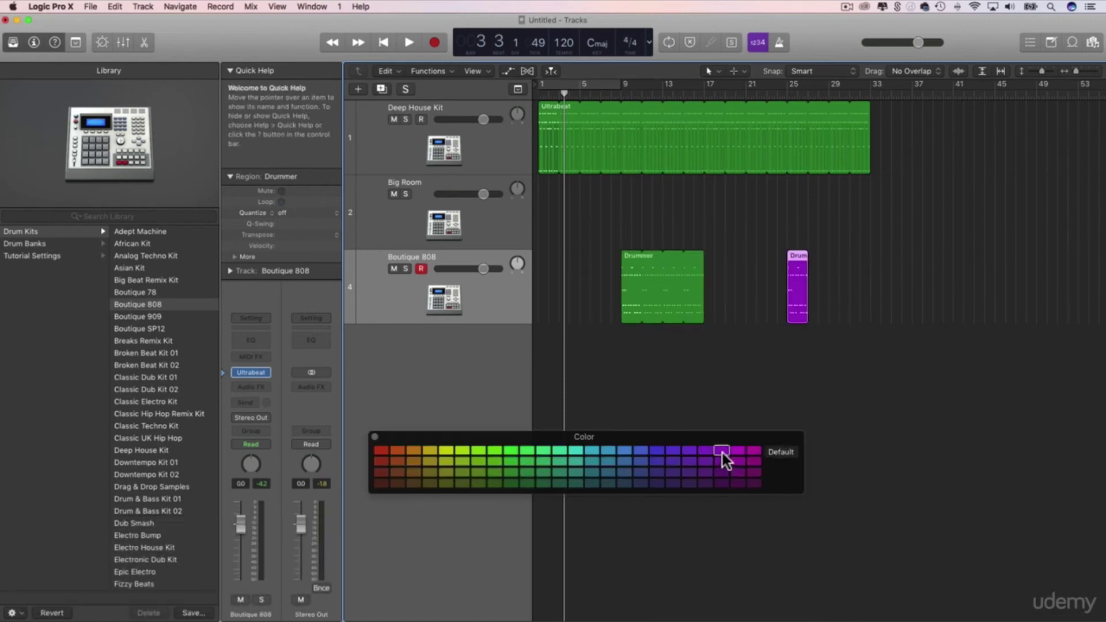
{"action": "double_click", "coordinate": [796, 272]}
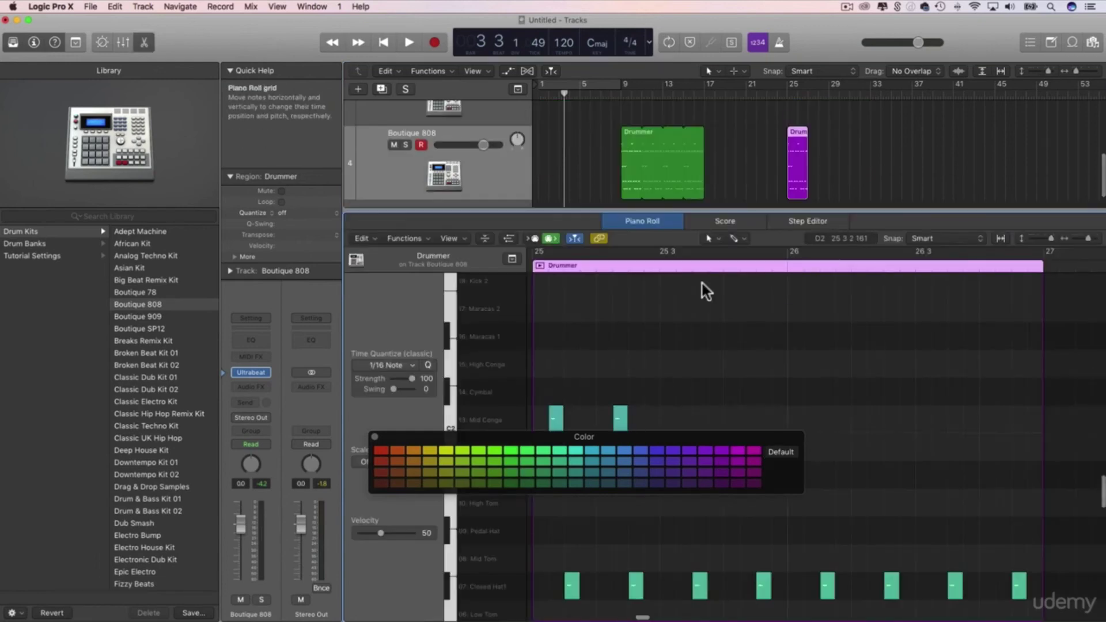
{"action": "left_click", "coordinate": [373, 437]}
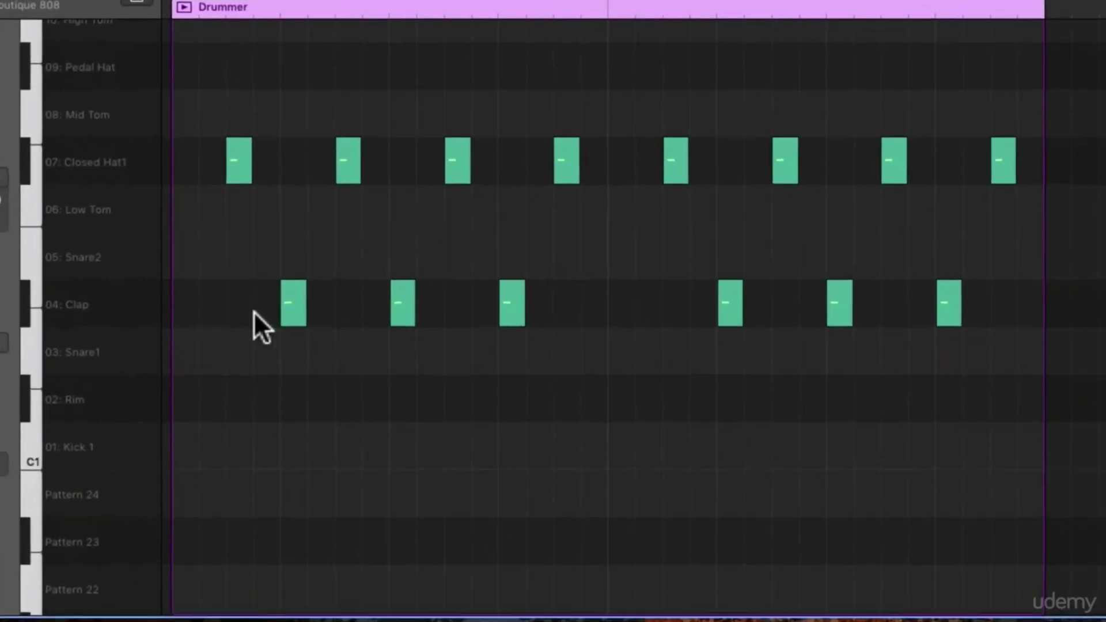
Step: Move all the Clap notes of the purple Drummer region to the Low Tom row and play it
{"action": "left_click_drag", "start_coordinate": [254, 313], "coordinate": [957, 288]}
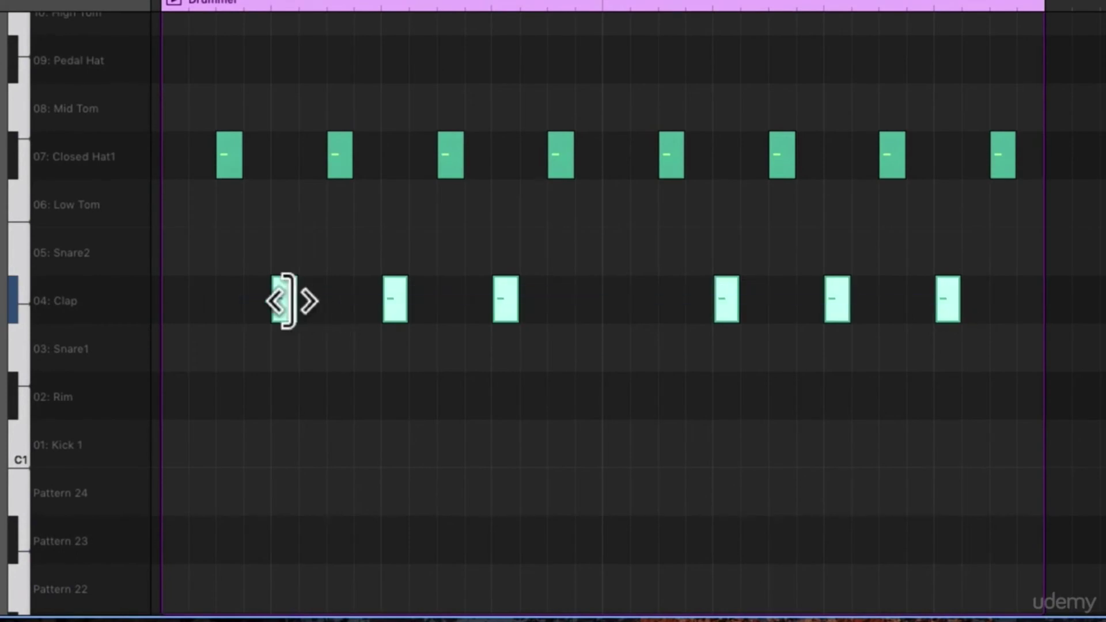
{"action": "left_click_drag", "start_coordinate": [281, 296], "coordinate": [280, 218]}
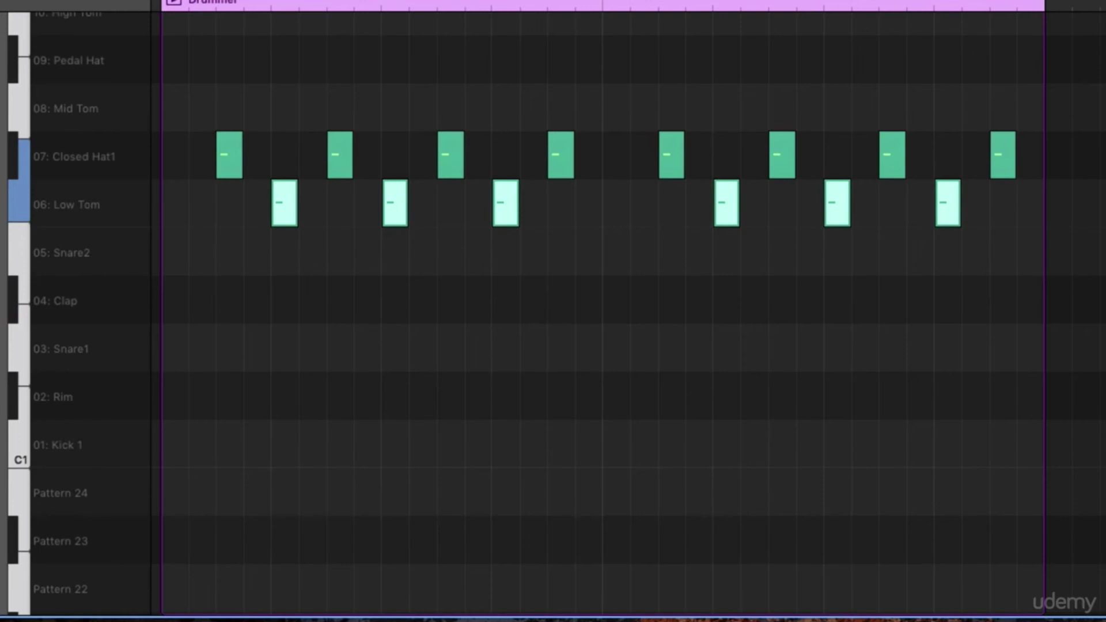
{"action": "key", "text": "space"}
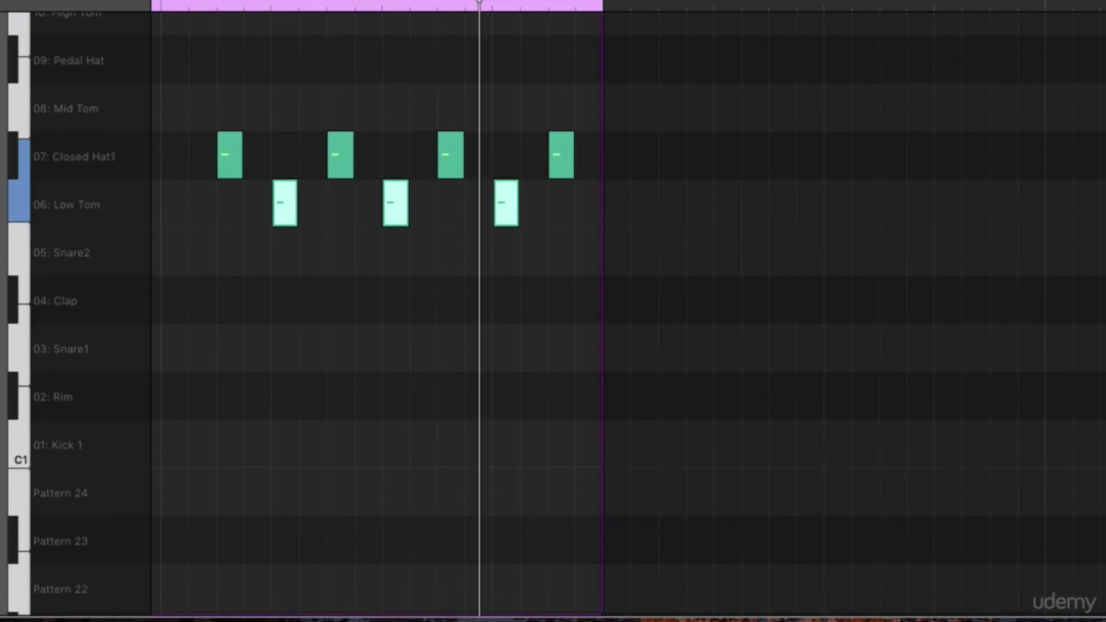
Step: Move the selected Low Tom notes of the purple Drummer region to the High Tom row
{"action": "scroll", "coordinate": [356, 176], "scroll_direction": "down", "scroll_amount": 3}
{"action": "scroll", "coordinate": [356, 176], "scroll_direction": "left", "scroll_amount": 5}
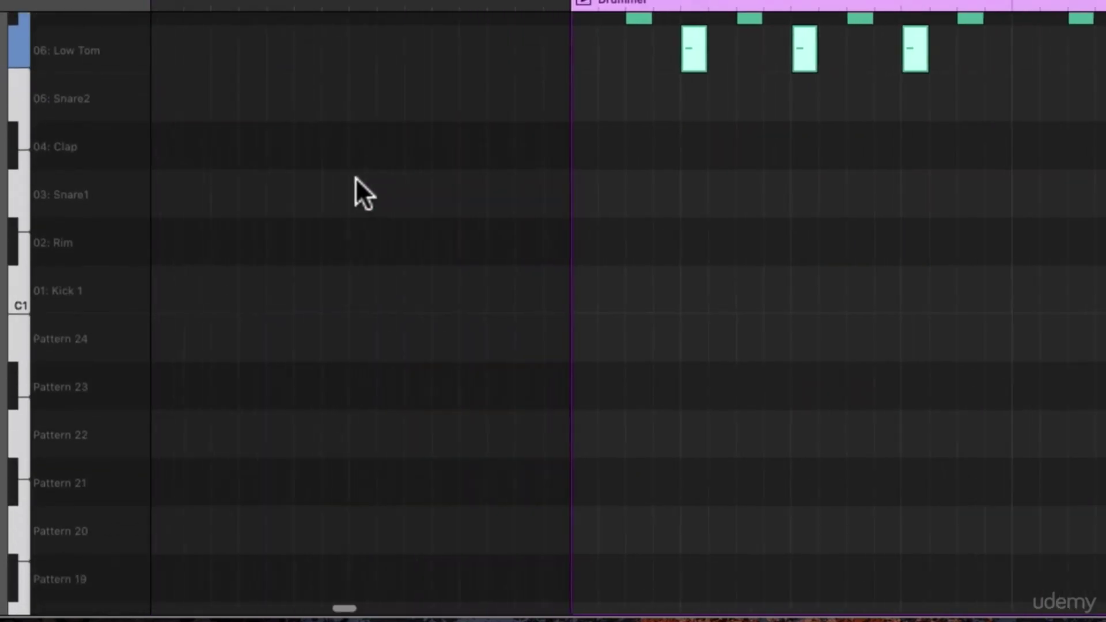
{"action": "scroll", "coordinate": [355, 178], "scroll_direction": "up", "scroll_amount": 10}
{"action": "scroll", "coordinate": [355, 177], "scroll_direction": "right", "scroll_amount": 5}
{"action": "scroll", "coordinate": [355, 178], "scroll_direction": "down", "scroll_amount": 2}
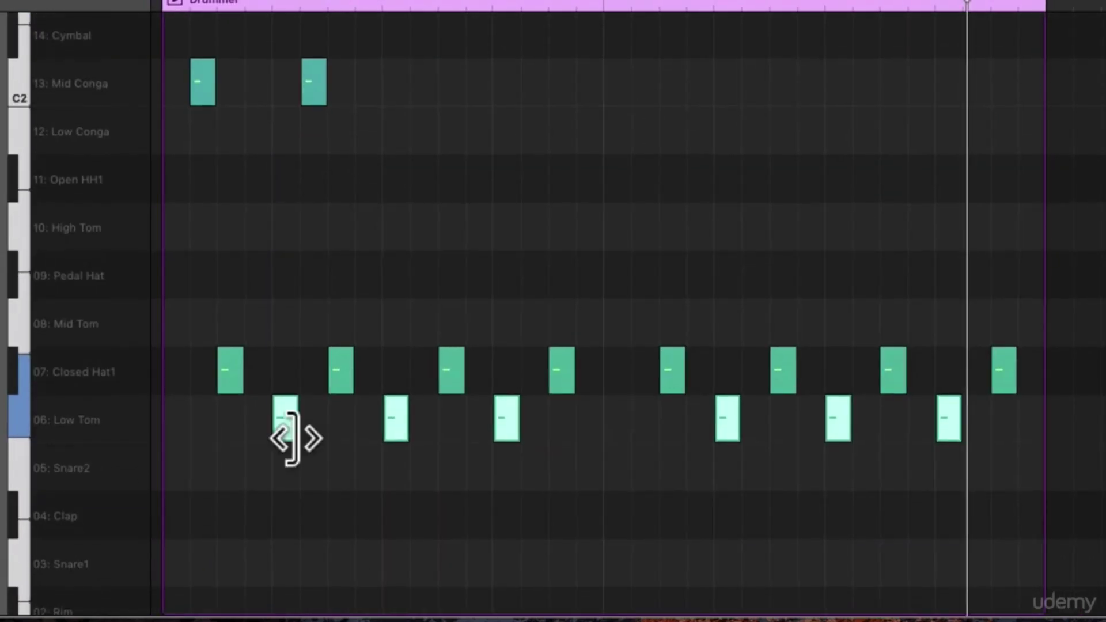
{"action": "left_click_drag", "start_coordinate": [289, 418], "coordinate": [286, 240]}
{"action": "key", "text": "space"}
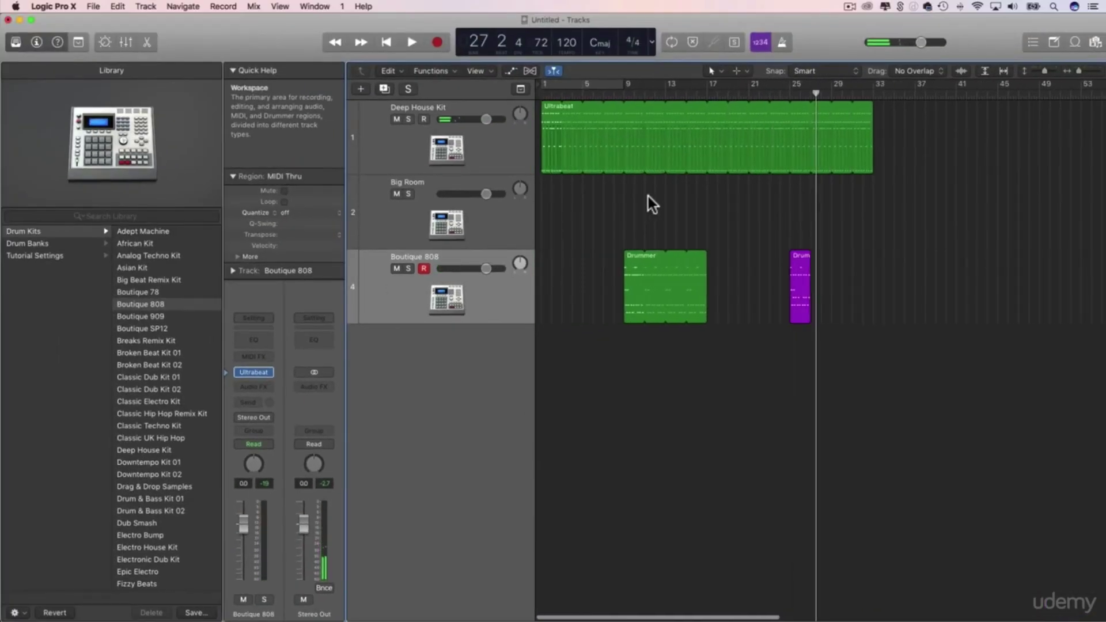
Step: Save the project as "Drummer and Ultrabeat" to the RED AUG WD drive
{"action": "key", "text": "super+s"}
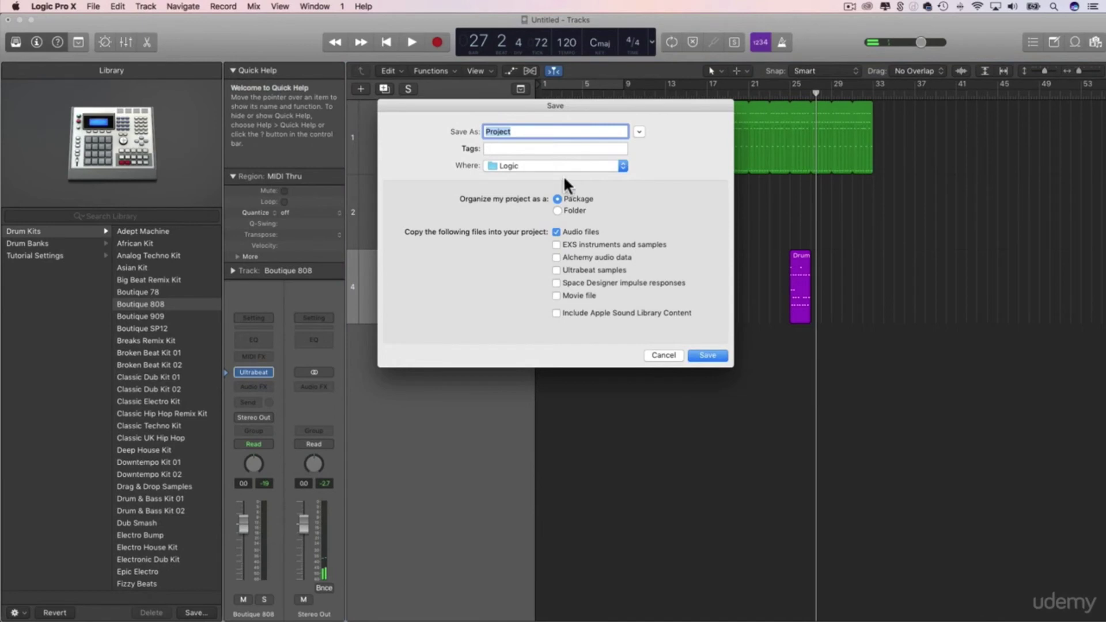
{"action": "left_click", "coordinate": [527, 163]}
{"action": "left_click", "coordinate": [525, 241]}
{"action": "type", "text": "Drummer and Ultrabwe"}
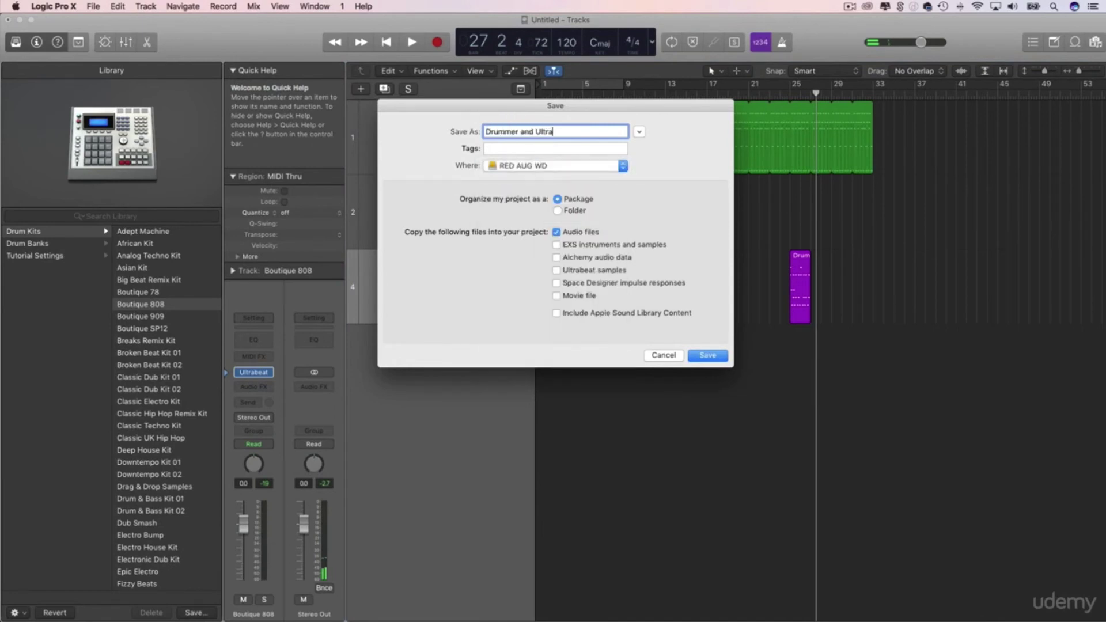
{"action": "key", "text": "BackSpace"}
{"action": "key", "text": "BackSpace"}
{"action": "type", "text": "eat"}
{"action": "key", "text": "Return"}
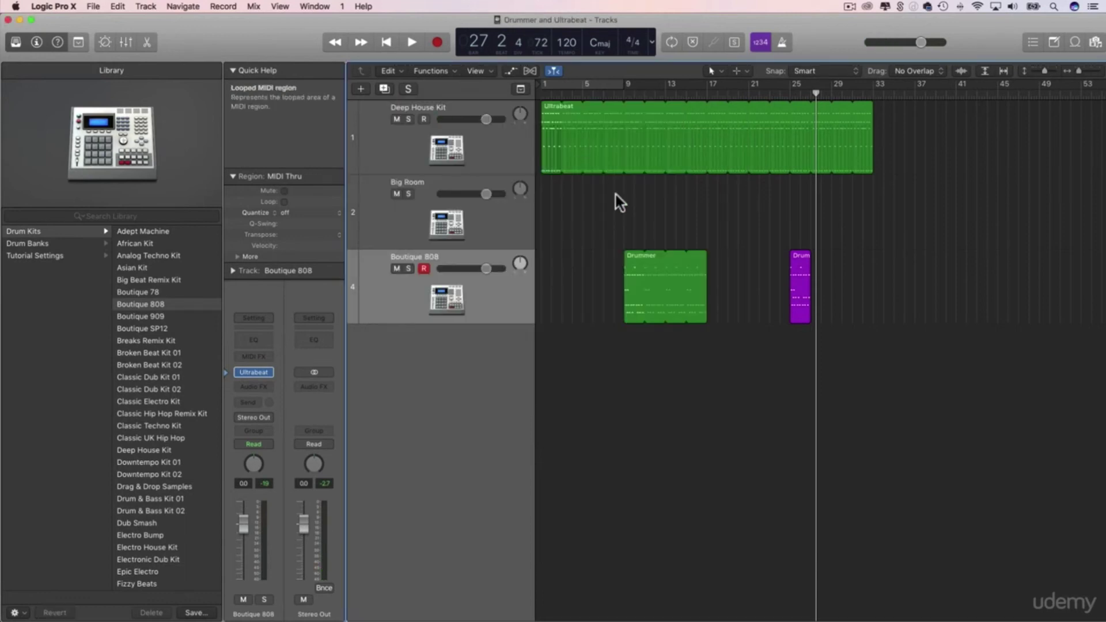
Step: Play the arrangement from bar 1, skipping ahead to the looped Drummer region and to the purple one
{"action": "left_click", "coordinate": [542, 93]}
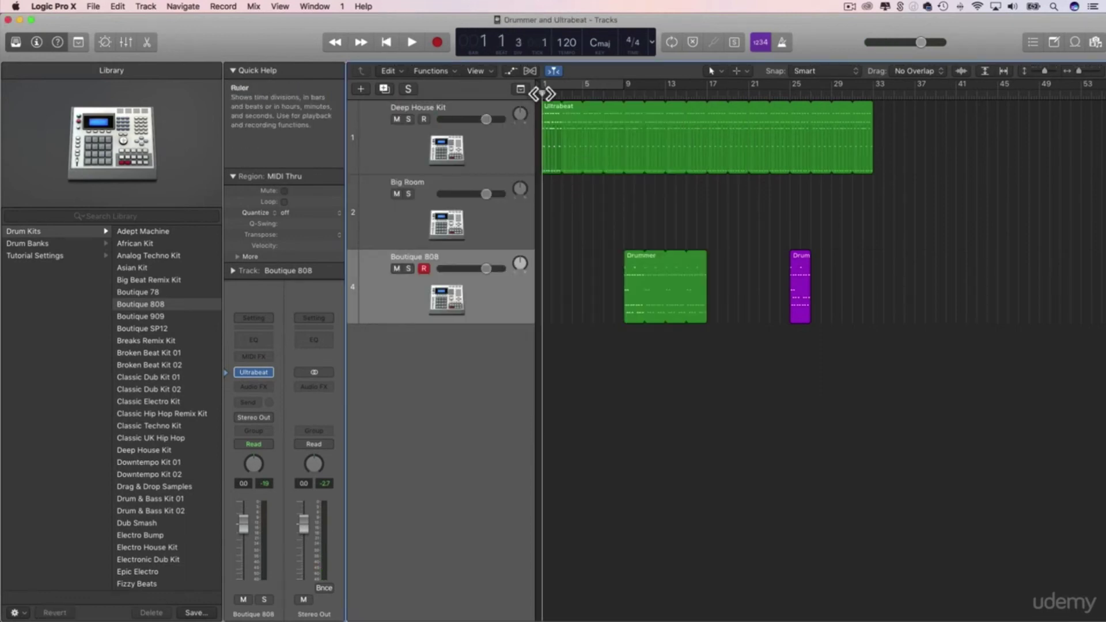
{"action": "left_click", "coordinate": [540, 93]}
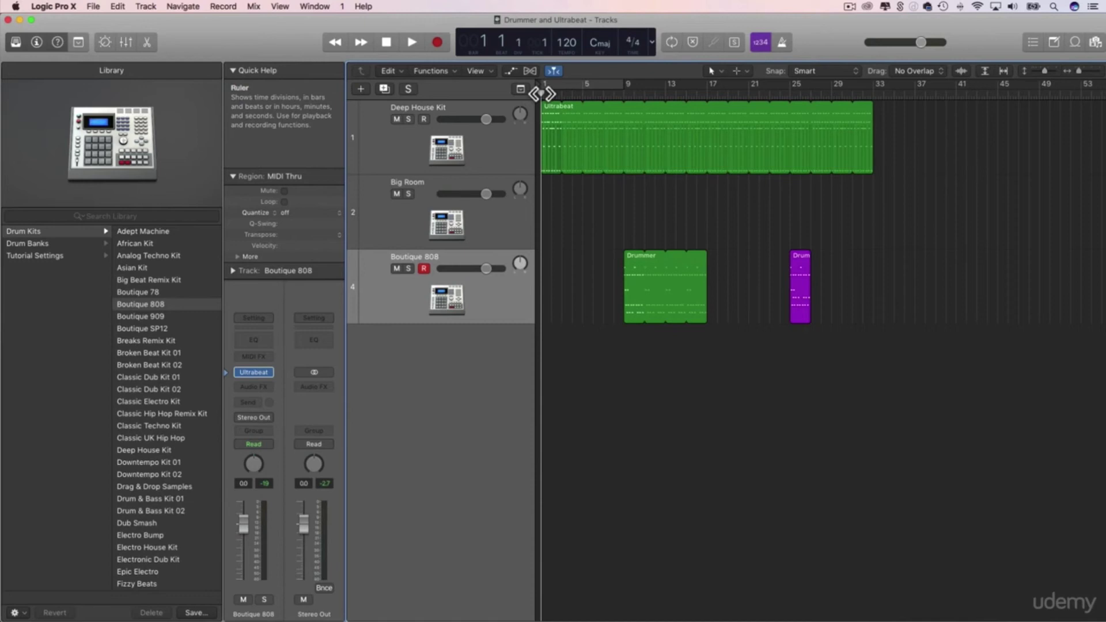
{"action": "key", "text": "space"}
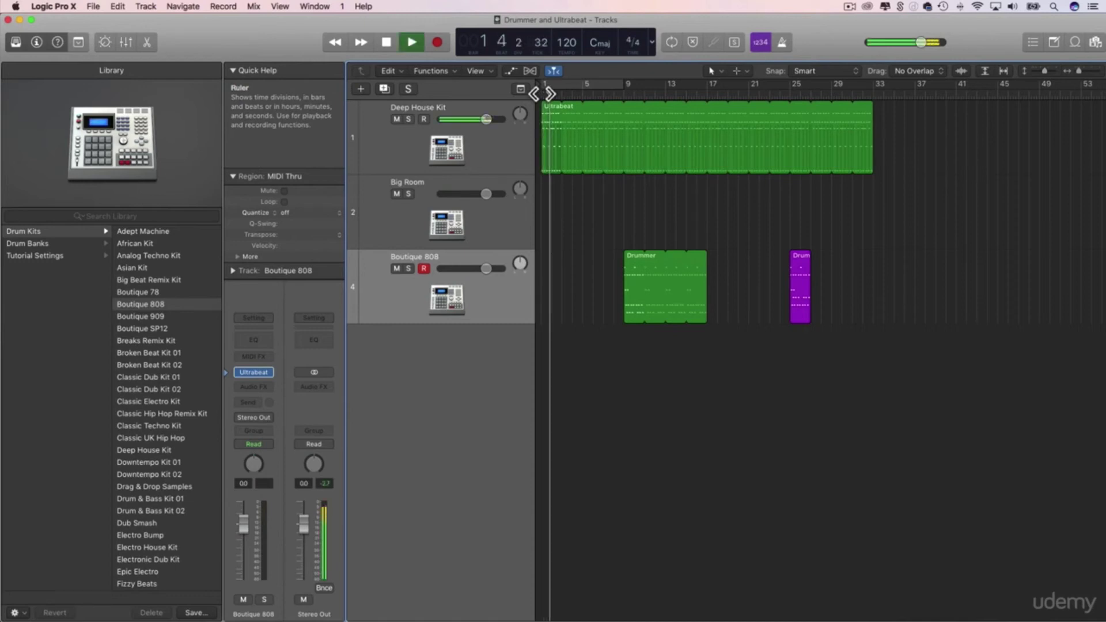
{"action": "left_click", "coordinate": [609, 93]}
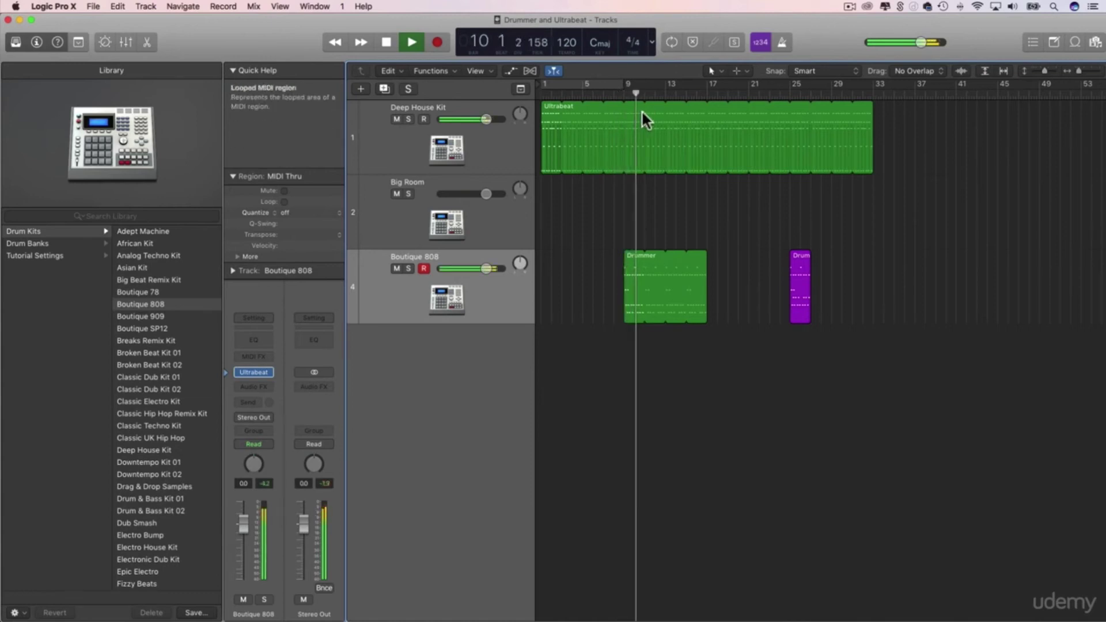
{"action": "left_click", "coordinate": [782, 96]}
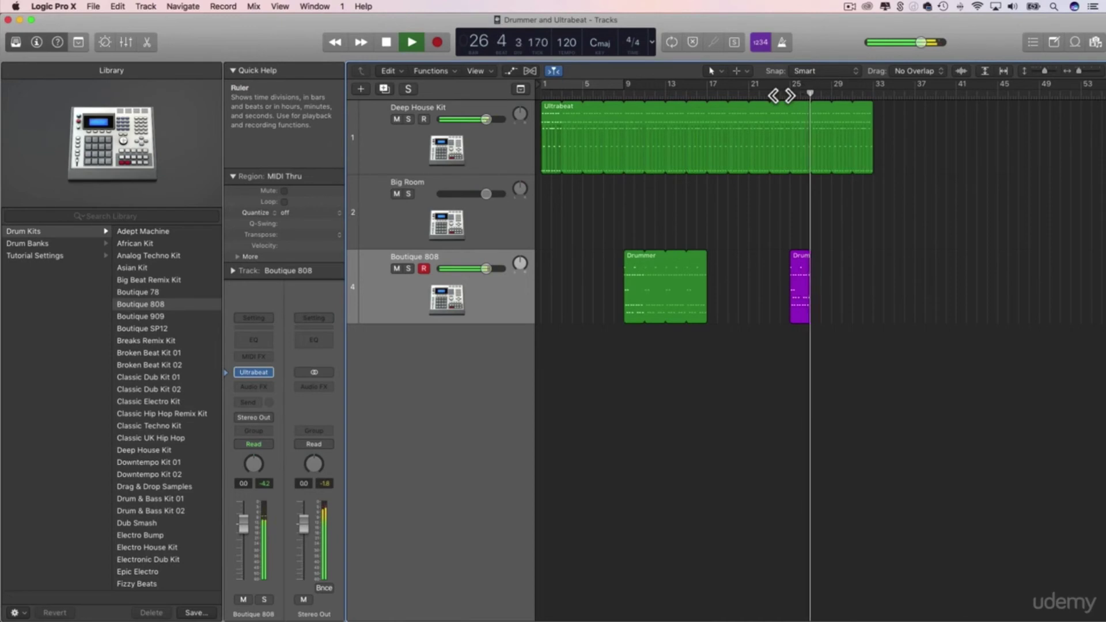
{"action": "key", "text": "space"}
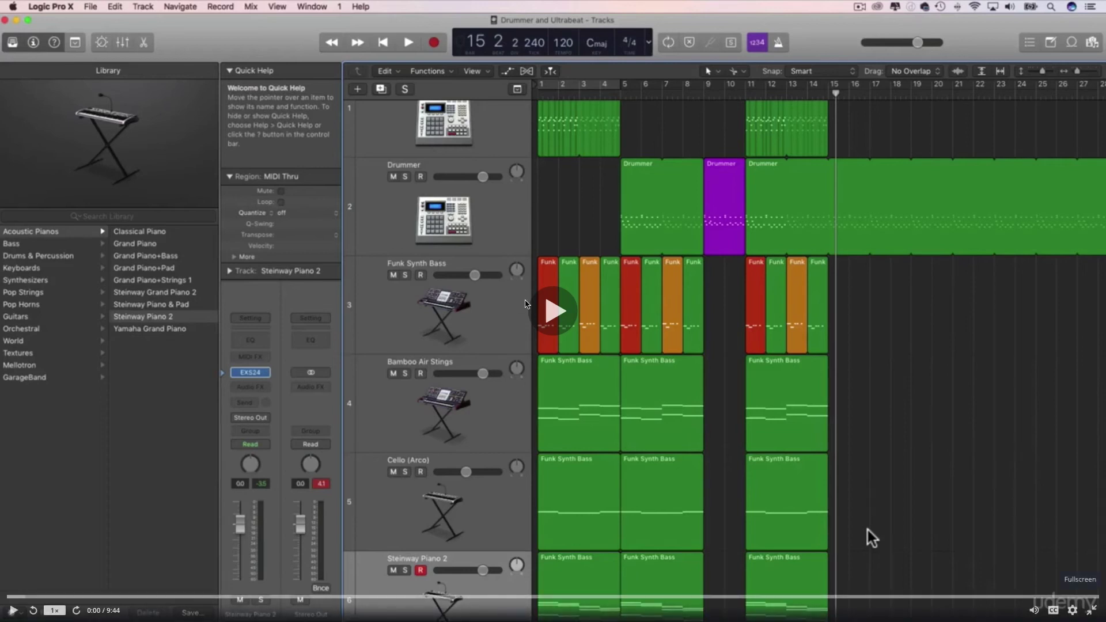
{"action": "left_click", "coordinate": [550, 311]}
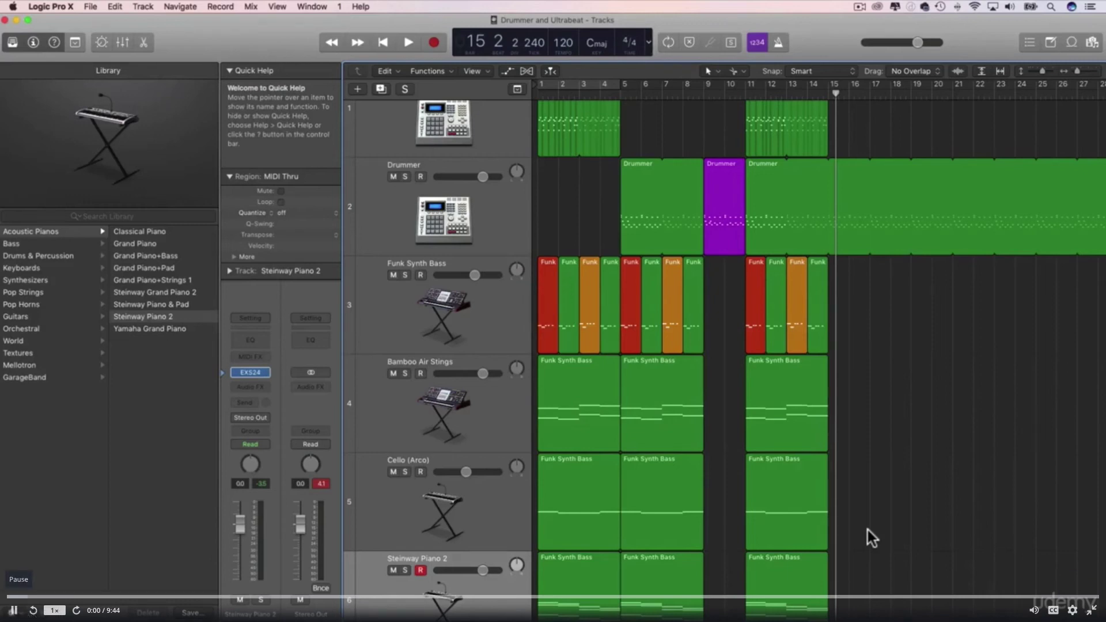
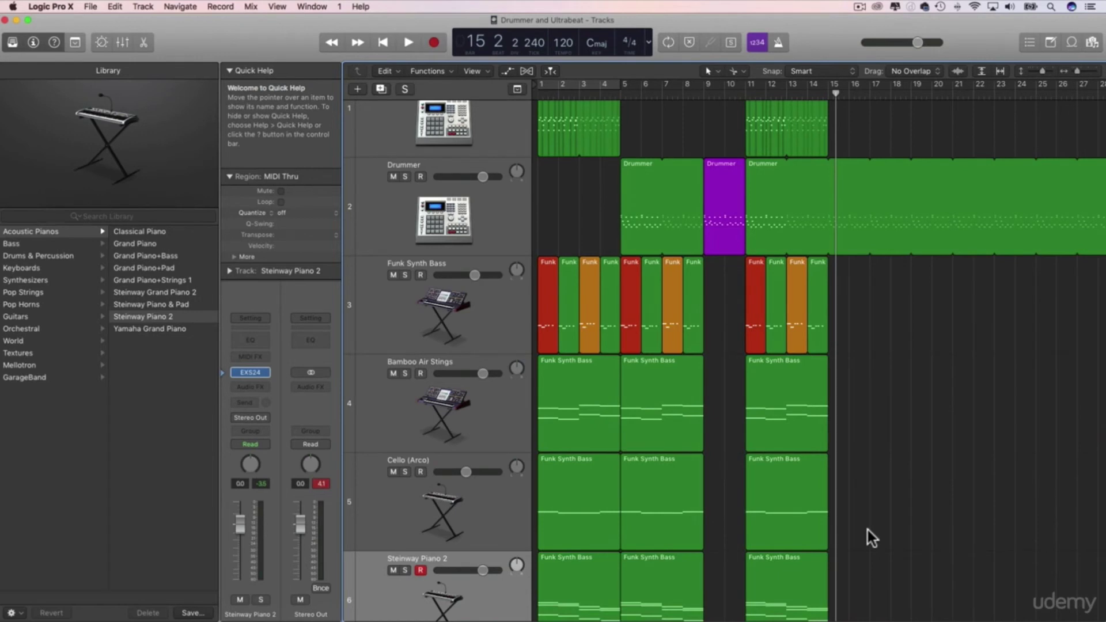
Step: Copy the Bamboo Air Stings region at bar 11 to bar 15 and color the copy magenta
{"action": "scroll", "coordinate": [868, 530], "scroll_direction": "down", "scroll_amount": 2}
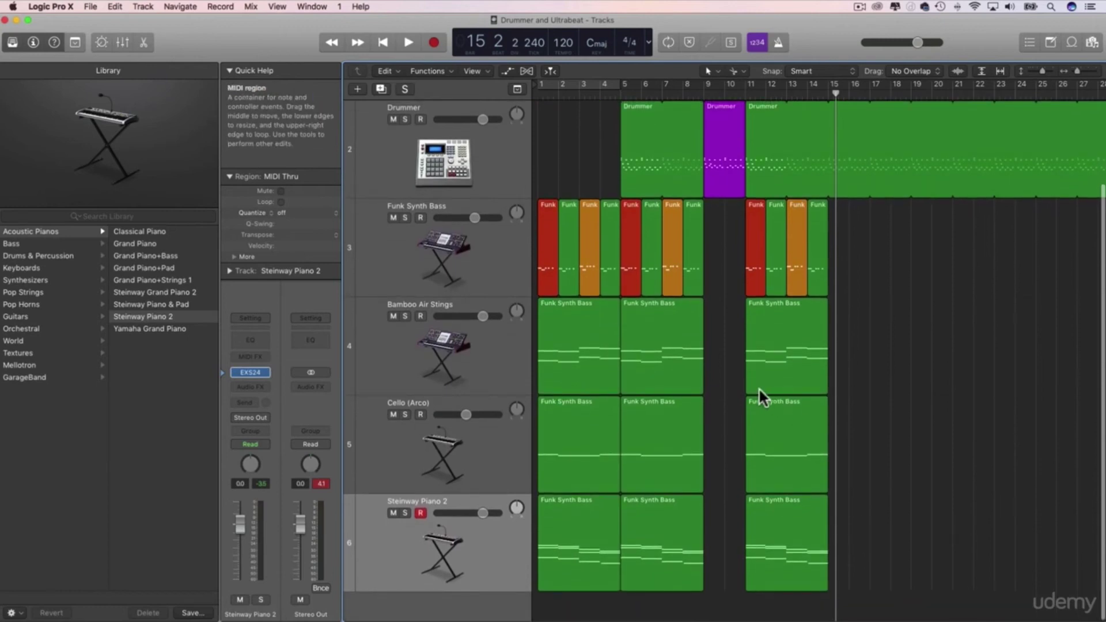
{"action": "left_click", "coordinate": [783, 334]}
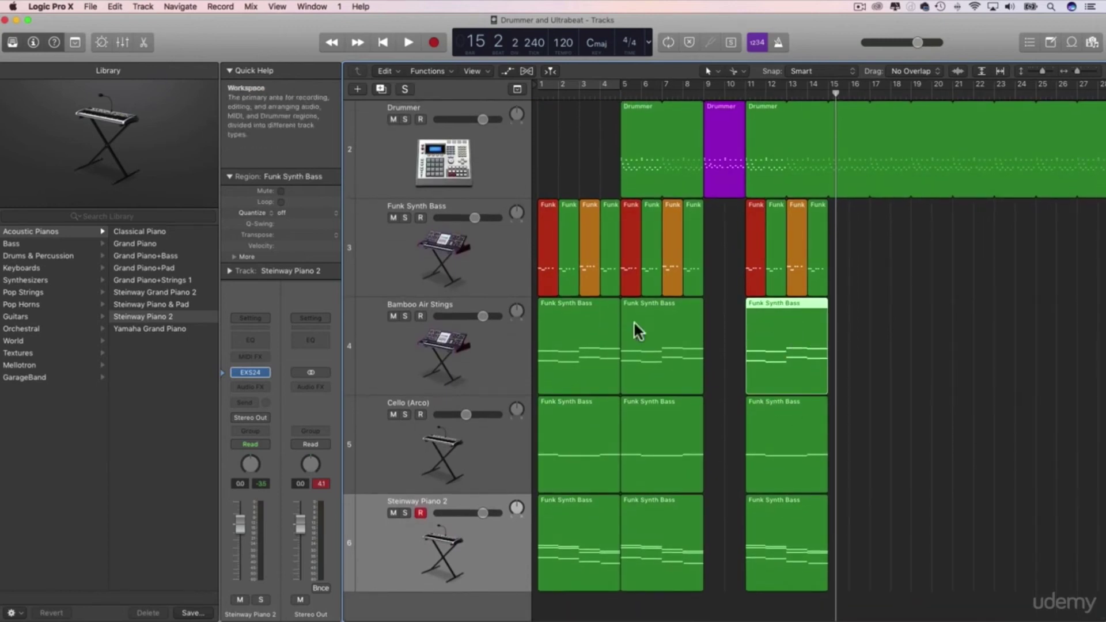
{"action": "left_click_drag", "start_coordinate": [780, 300], "coordinate": [867, 305]}
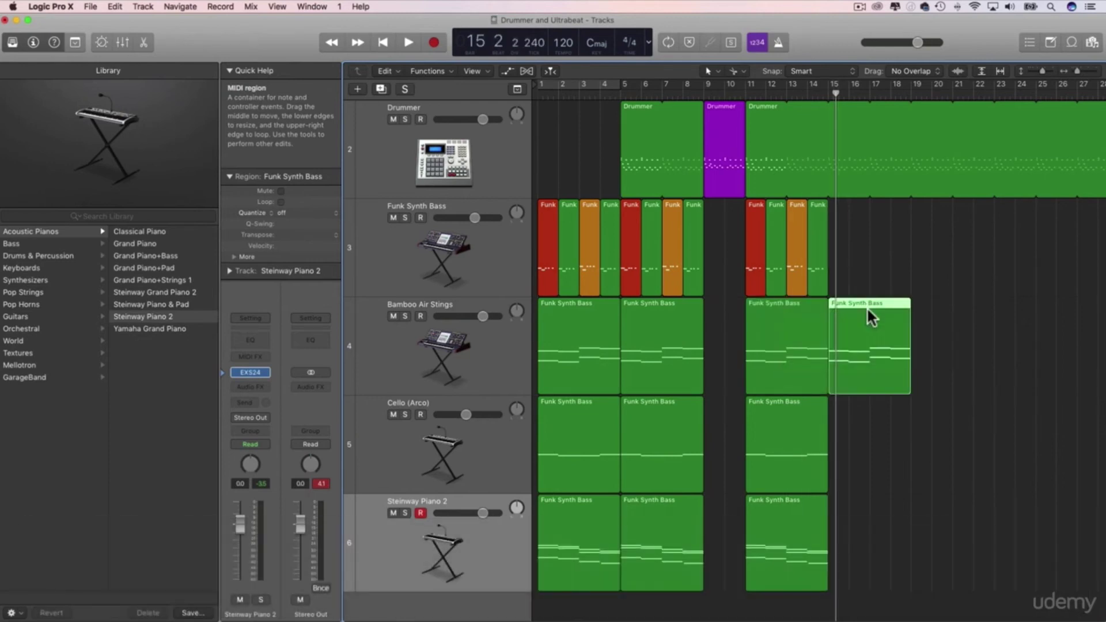
{"action": "key", "text": "alt+c"}
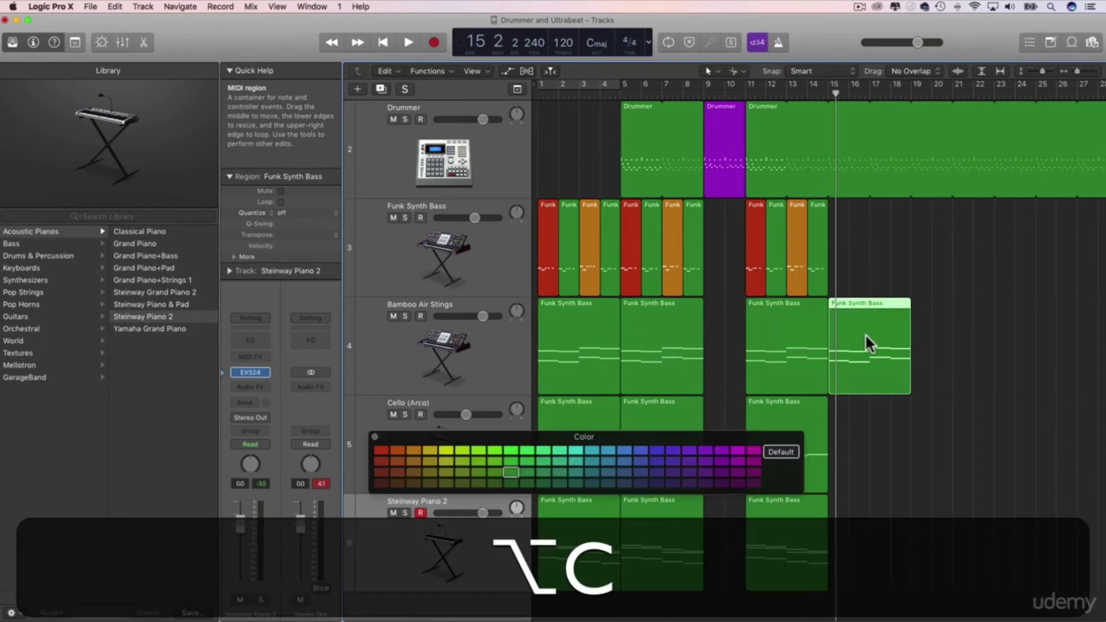
{"action": "left_click", "coordinate": [753, 450]}
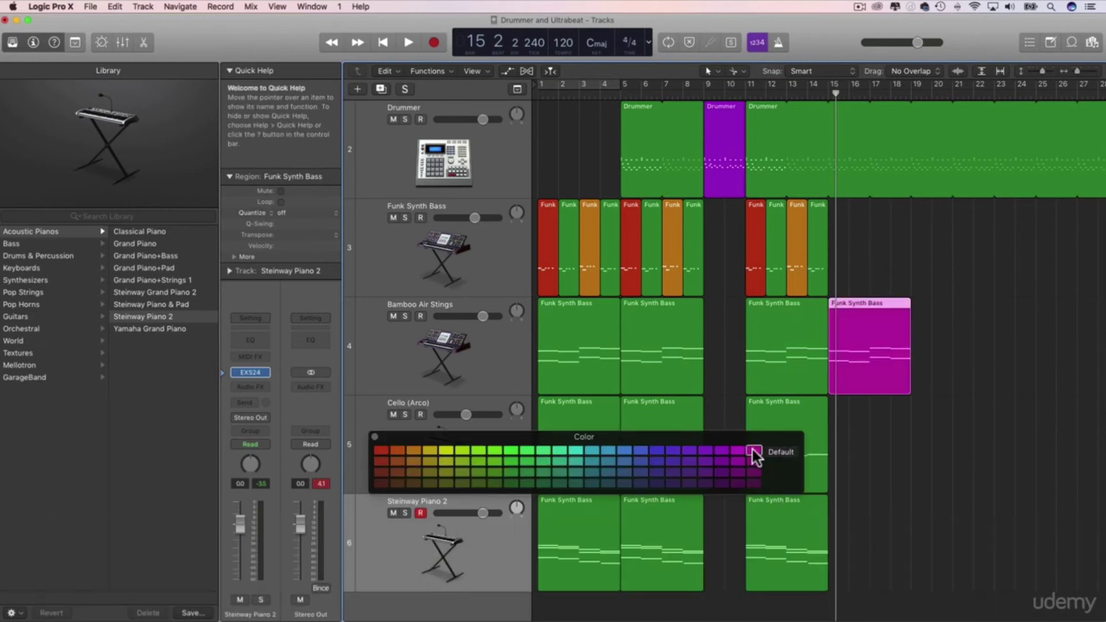
{"action": "left_click", "coordinate": [375, 438]}
{"action": "left_click", "coordinate": [931, 401]}
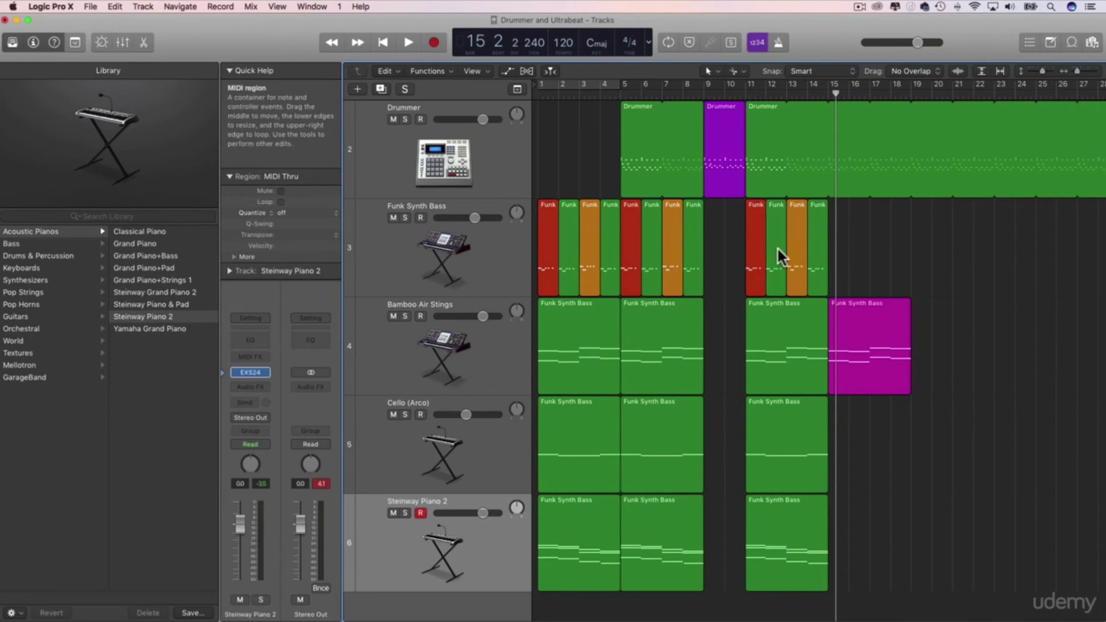
Step: Open the magenta region in the Piano Roll and move its bar 16 notes up to E3 and B1
{"action": "double_click", "coordinate": [867, 337]}
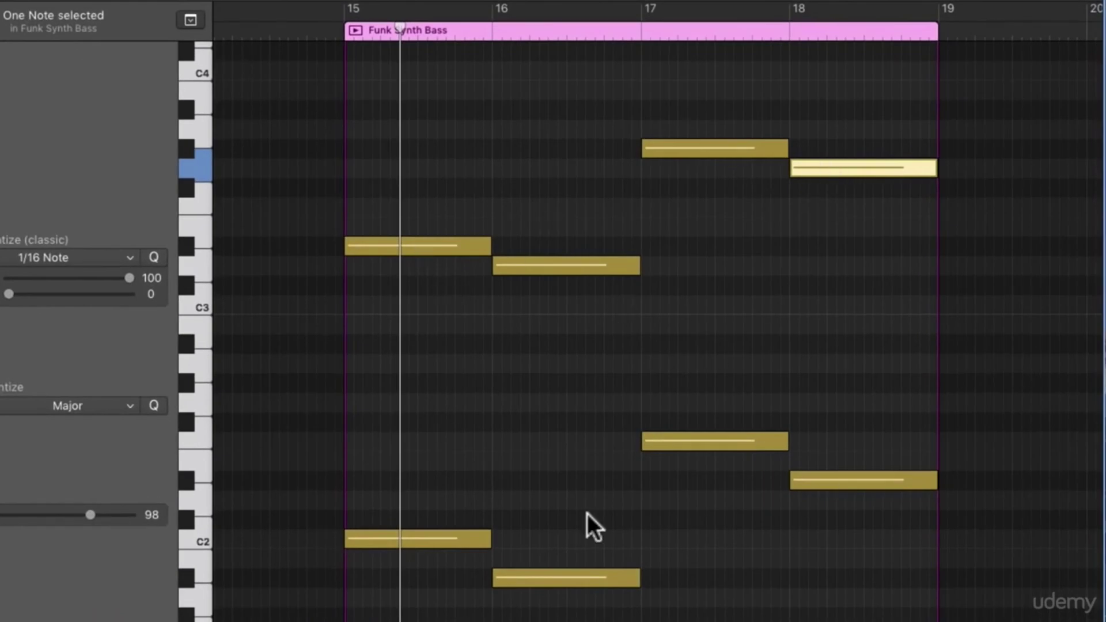
{"action": "left_click", "coordinate": [548, 264]}
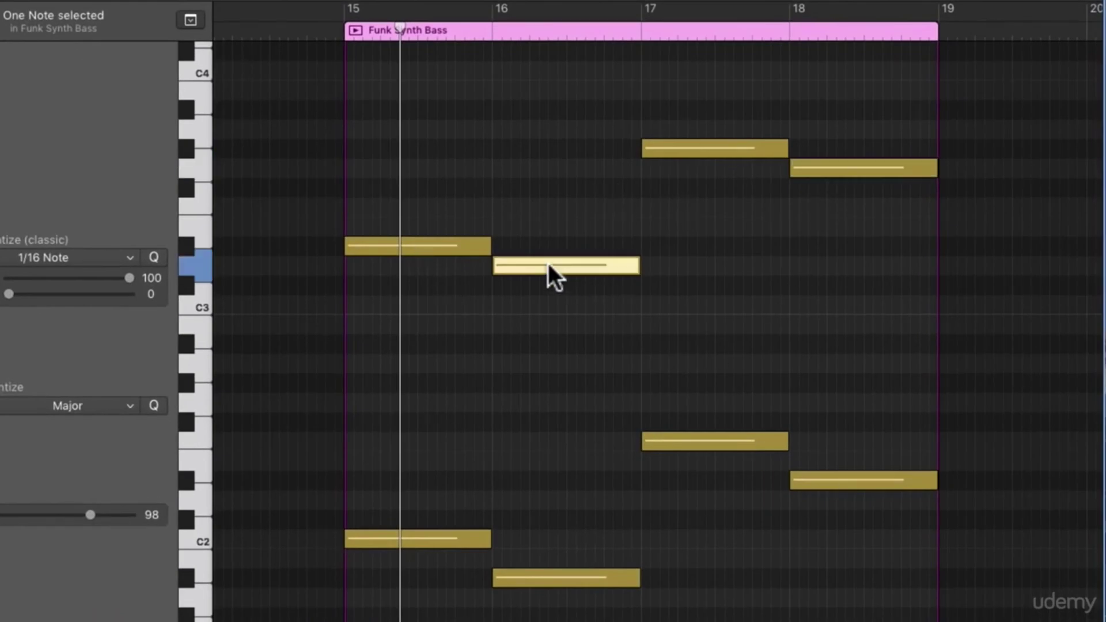
{"action": "left_click_drag", "start_coordinate": [548, 262], "coordinate": [547, 225]}
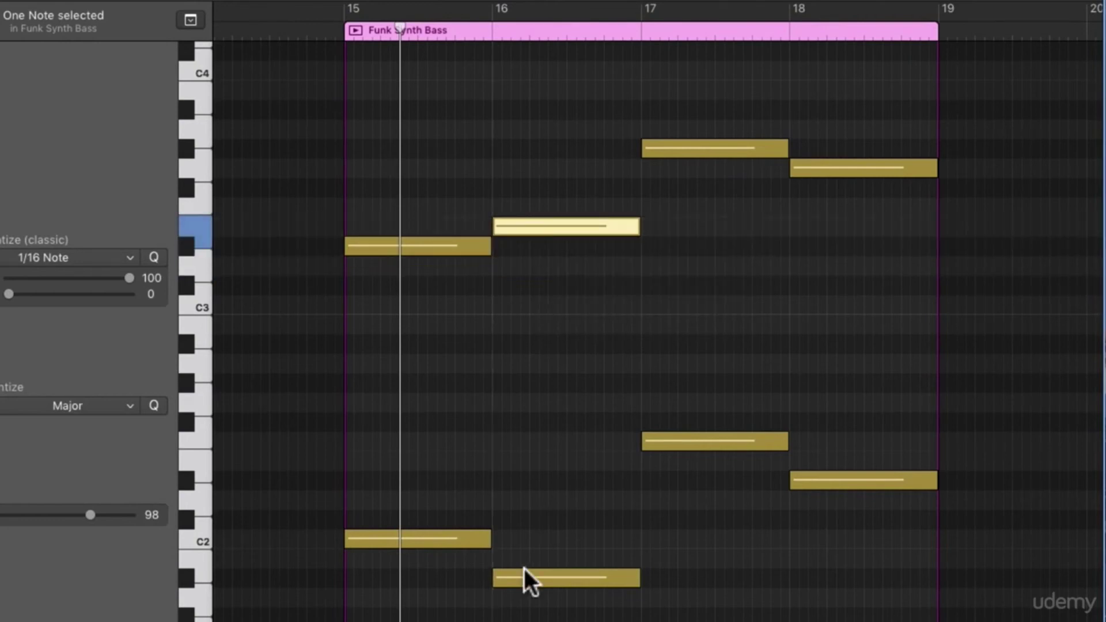
{"action": "left_click_drag", "start_coordinate": [534, 579], "coordinate": [534, 563]}
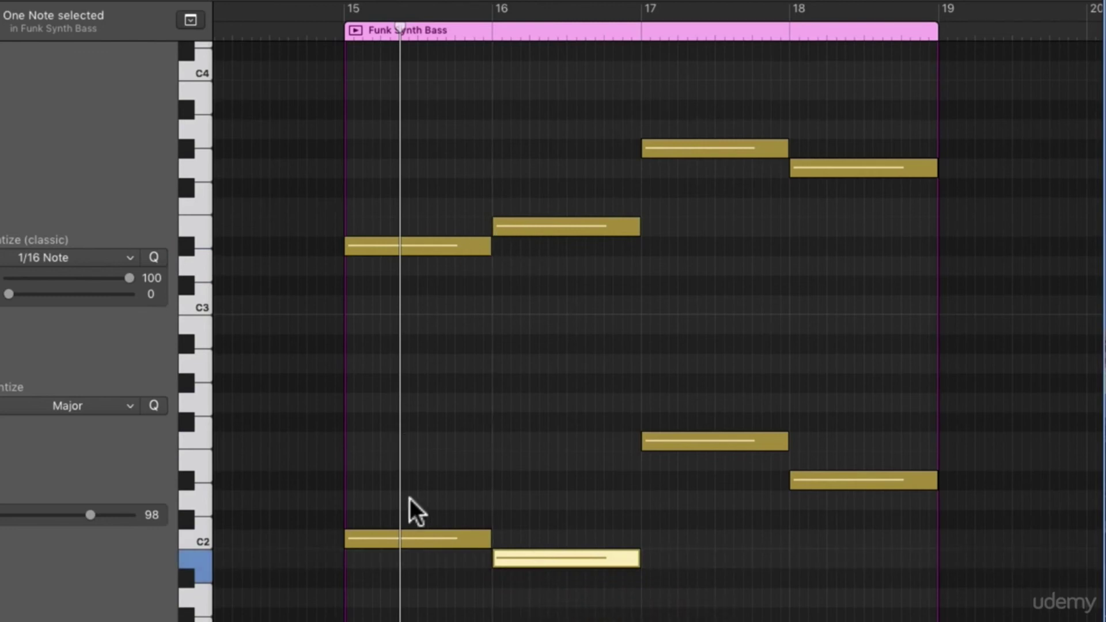
Step: Lower the two bar 17 notes of the magenta region to D2 and F#3
{"action": "scroll", "coordinate": [397, 346], "scroll_direction": "right", "scroll_amount": 2}
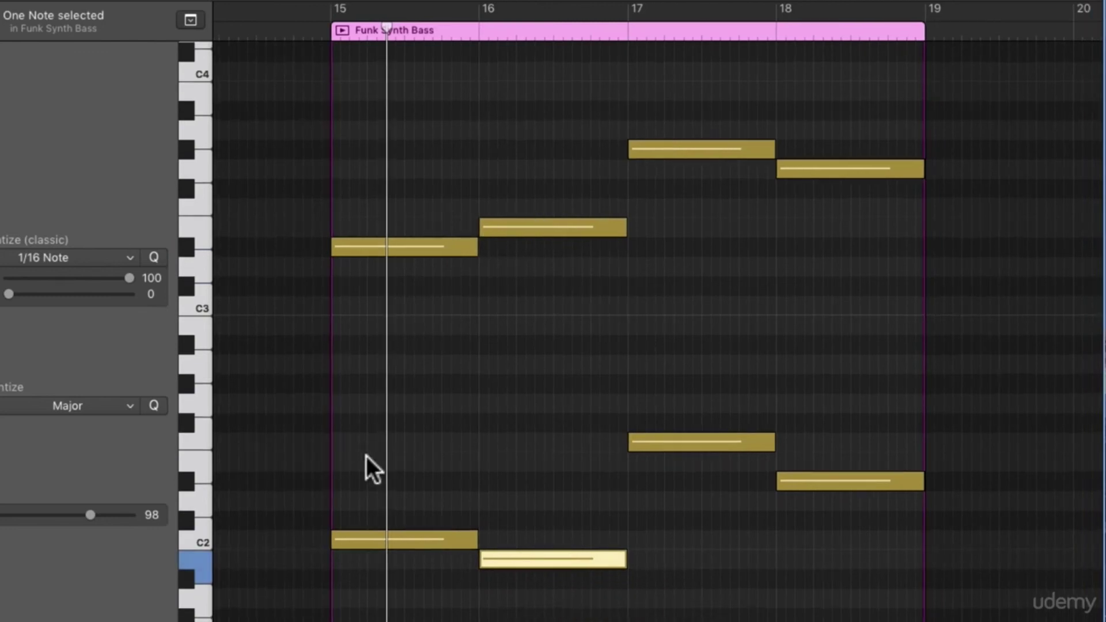
{"action": "left_click_drag", "start_coordinate": [655, 438], "coordinate": [654, 499]}
{"action": "left_click_drag", "start_coordinate": [676, 151], "coordinate": [674, 190]}
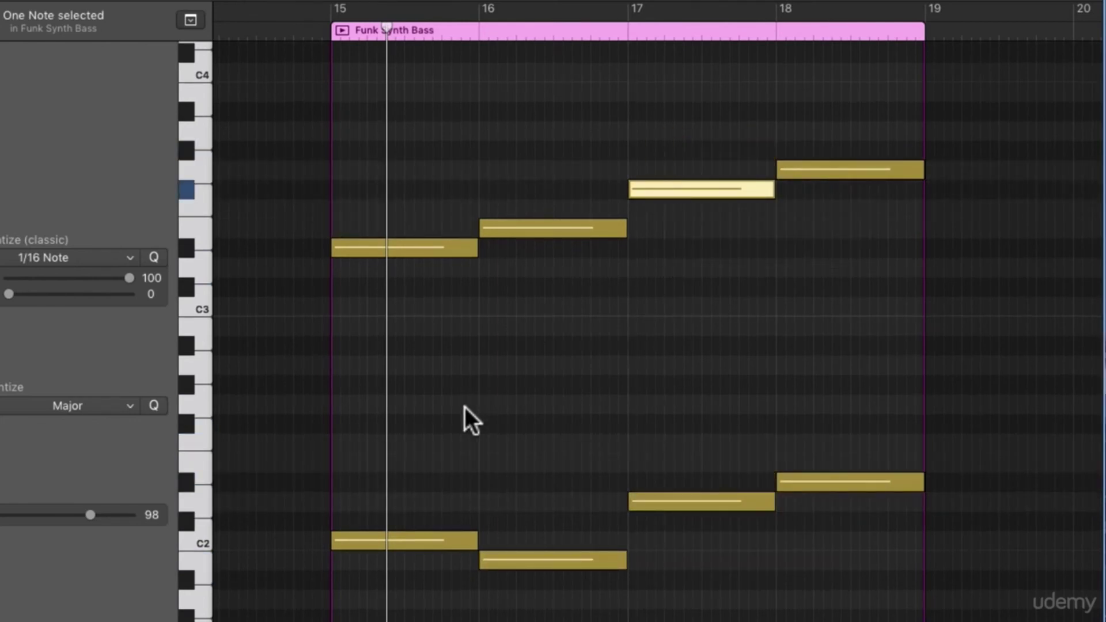
Step: Play the edited magenta region from bar 15 and audition its two bar 16 notes
{"action": "left_click_drag", "start_coordinate": [383, 29], "coordinate": [323, 34]}
{"action": "key", "text": "space"}
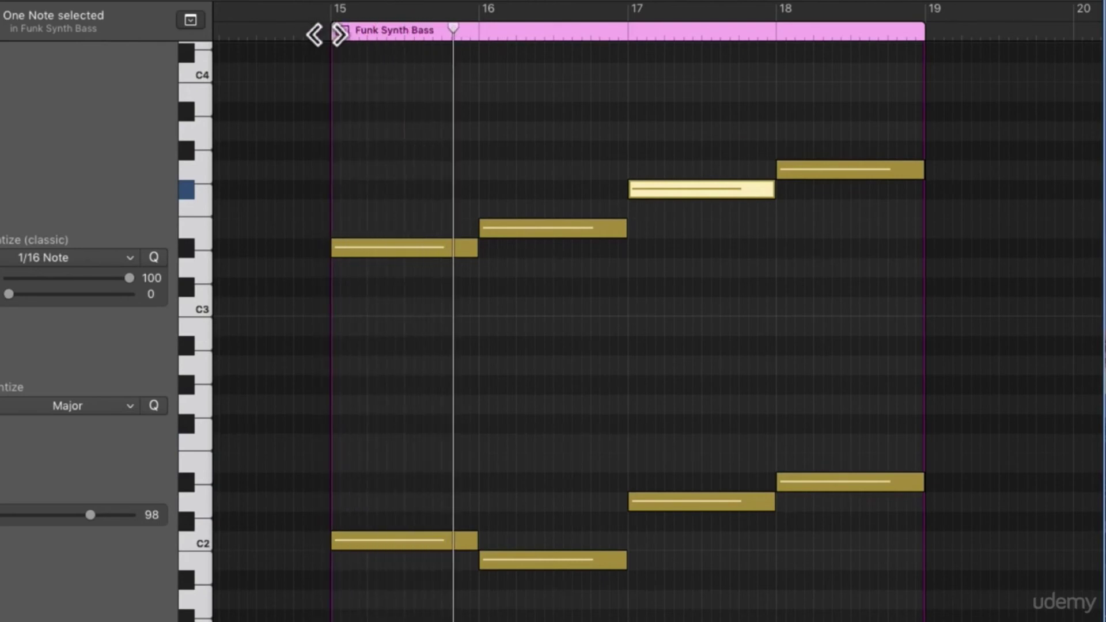
{"action": "scroll", "coordinate": [499, 191], "scroll_direction": "right", "scroll_amount": 2}
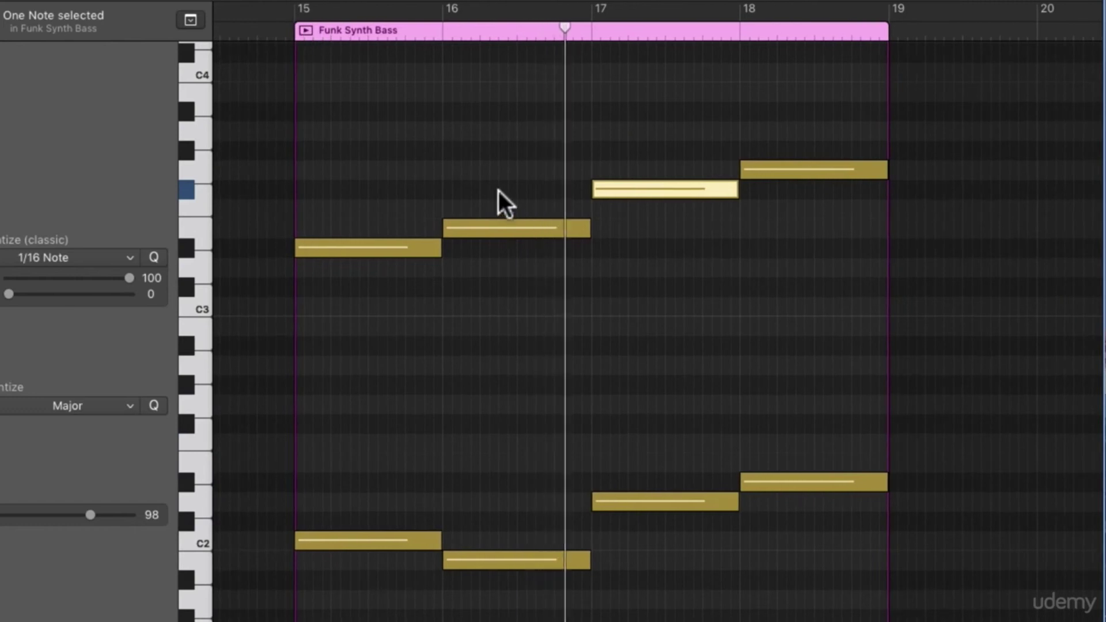
{"action": "scroll", "coordinate": [501, 191], "scroll_direction": "right", "scroll_amount": 2}
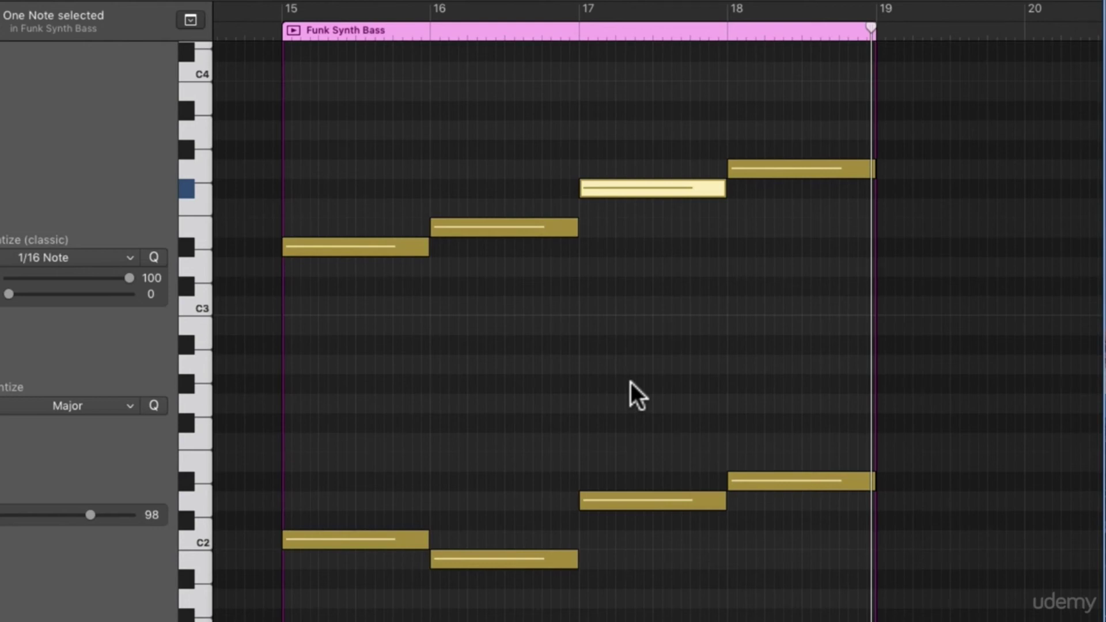
{"action": "left_click", "coordinate": [492, 229]}
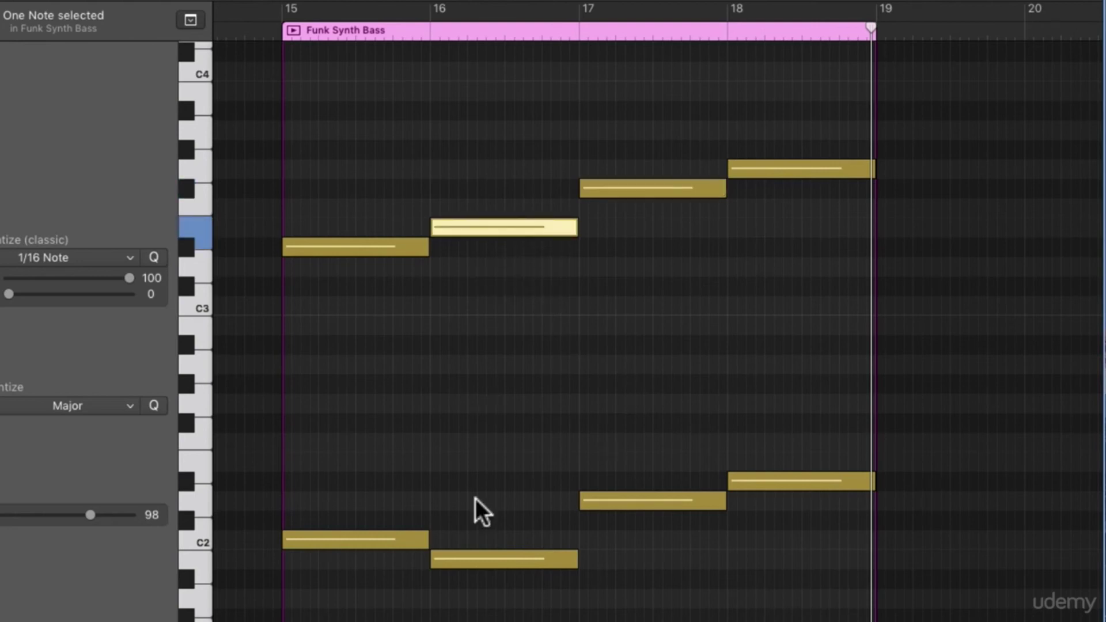
{"action": "left_click", "coordinate": [470, 562]}
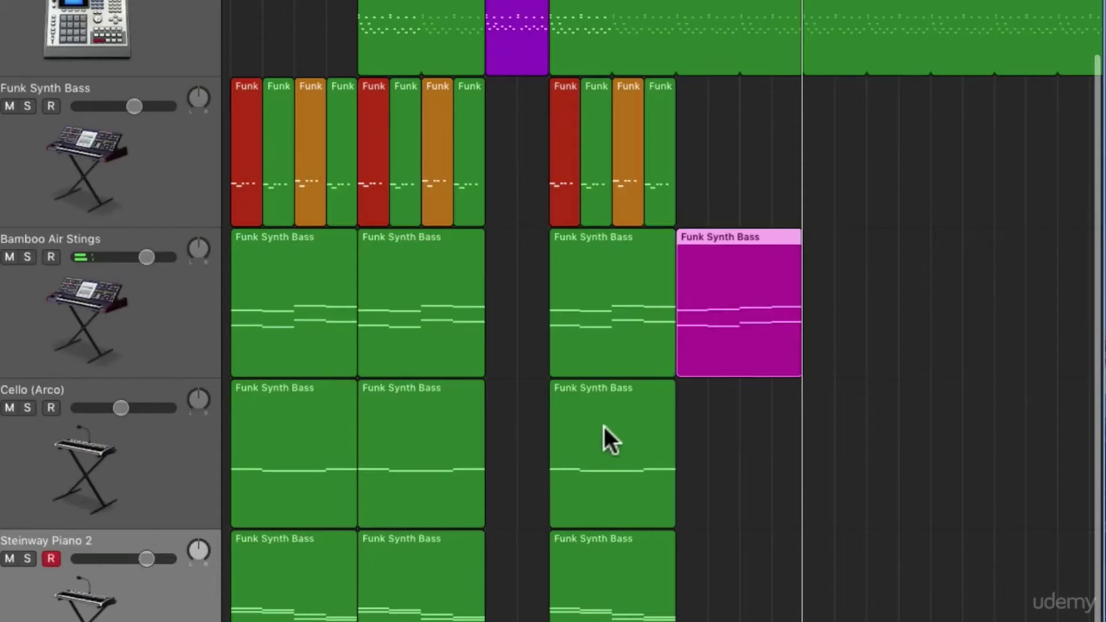
Step: Copy the Cello (Arco) region at bar 11 to bar 15 and open the copy in the Piano Roll
{"action": "left_click", "coordinate": [604, 427]}
{"action": "left_click_drag", "start_coordinate": [657, 430], "coordinate": [737, 432]}
{"action": "double_click", "coordinate": [737, 432]}
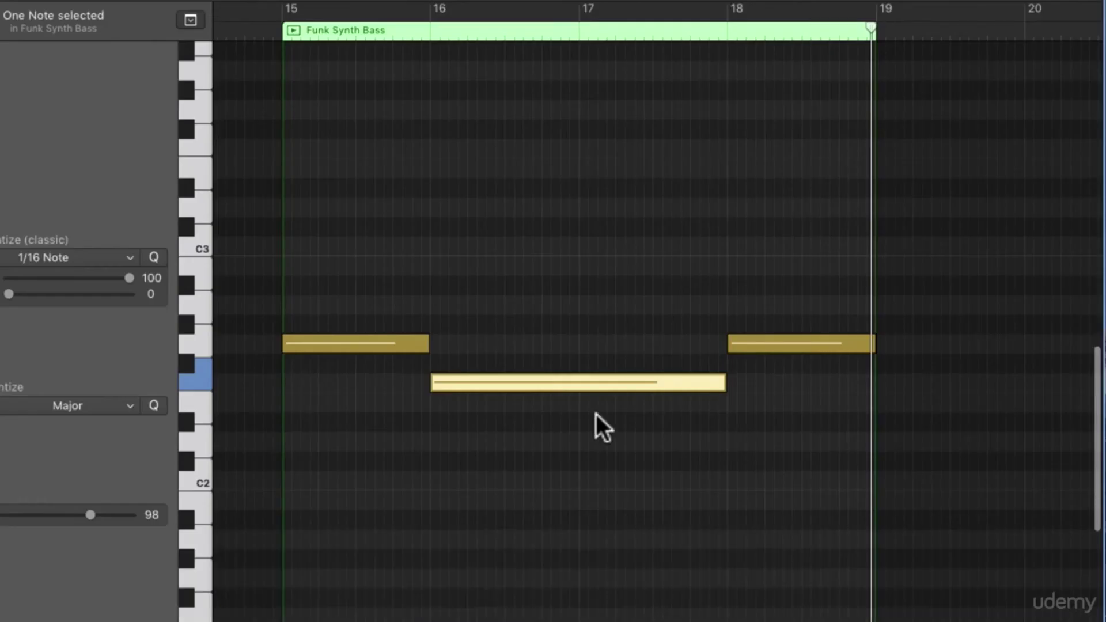
Step: Delete the cello notes starting at bars 16 and 18, and extend the bar 15 note to bar 19
{"action": "double_click", "coordinate": [499, 382]}
{"action": "double_click", "coordinate": [744, 344]}
{"action": "left_click_drag", "start_coordinate": [431, 344], "coordinate": [863, 390]}
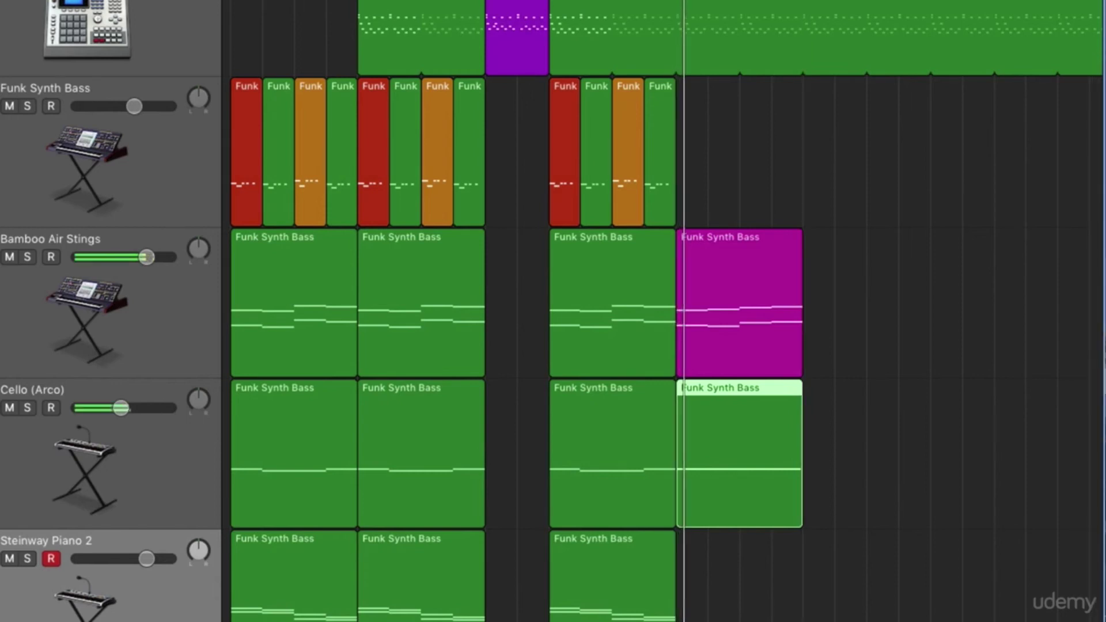
Step: Open the magenta Bamboo Air Stings region and audition its note pairs in bars 16 and 17
{"action": "double_click", "coordinate": [731, 306]}
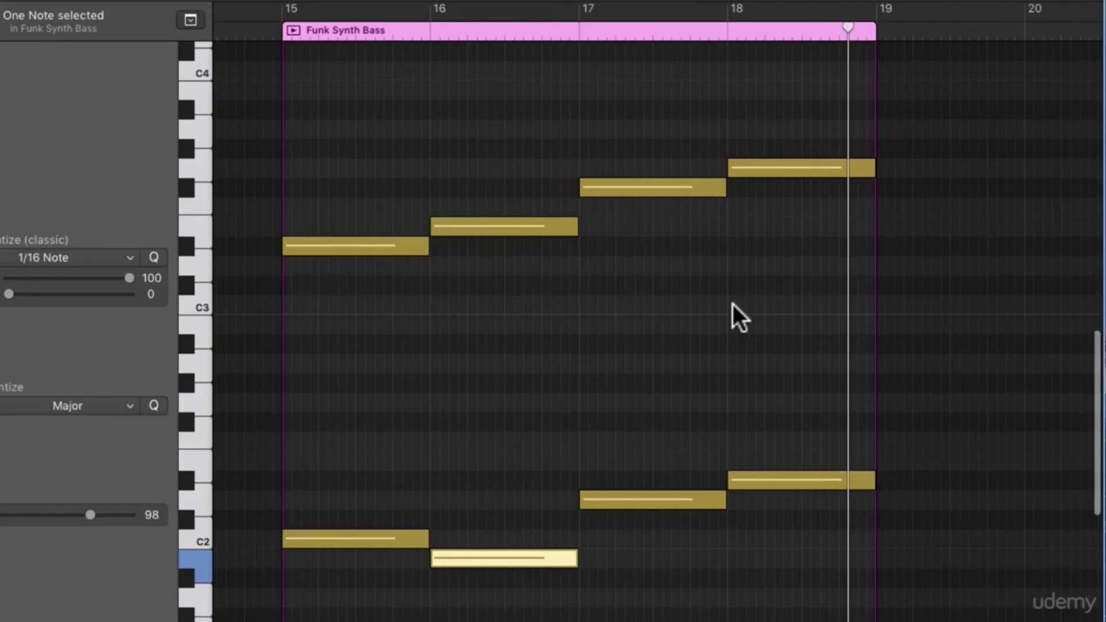
{"action": "left_click", "coordinate": [490, 223]}
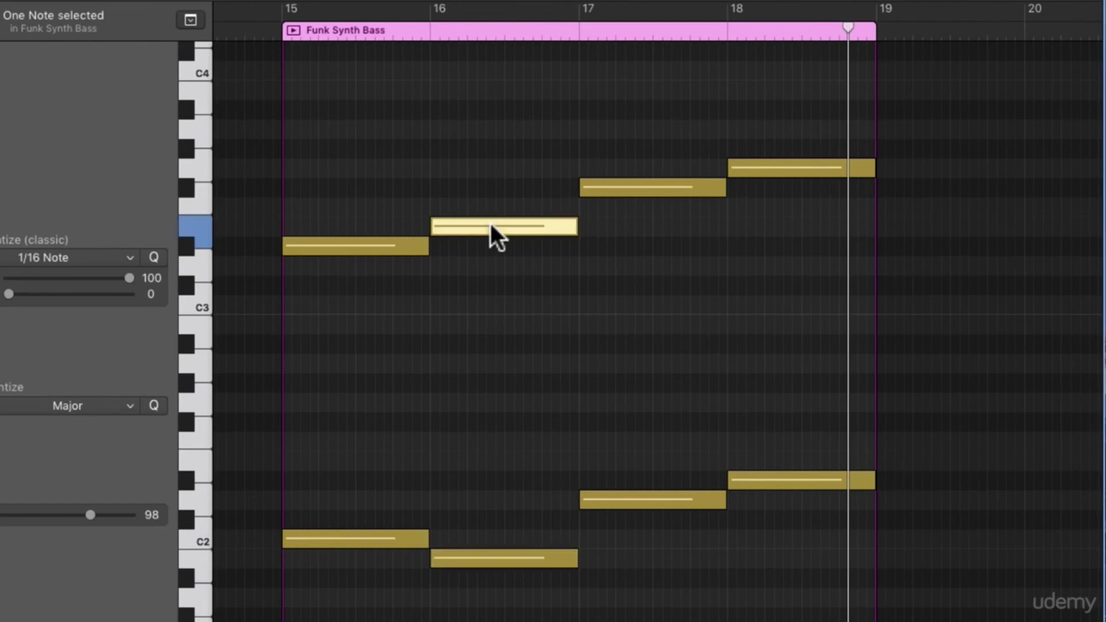
{"action": "mouse_move", "coordinate": [490, 223]}
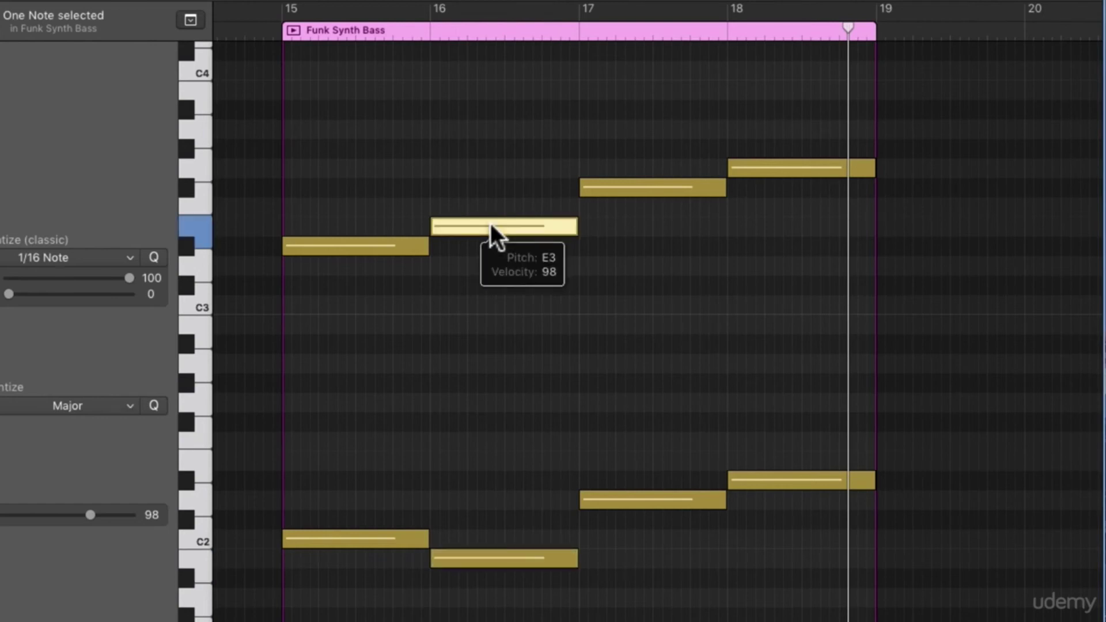
{"action": "left_click", "coordinate": [468, 563]}
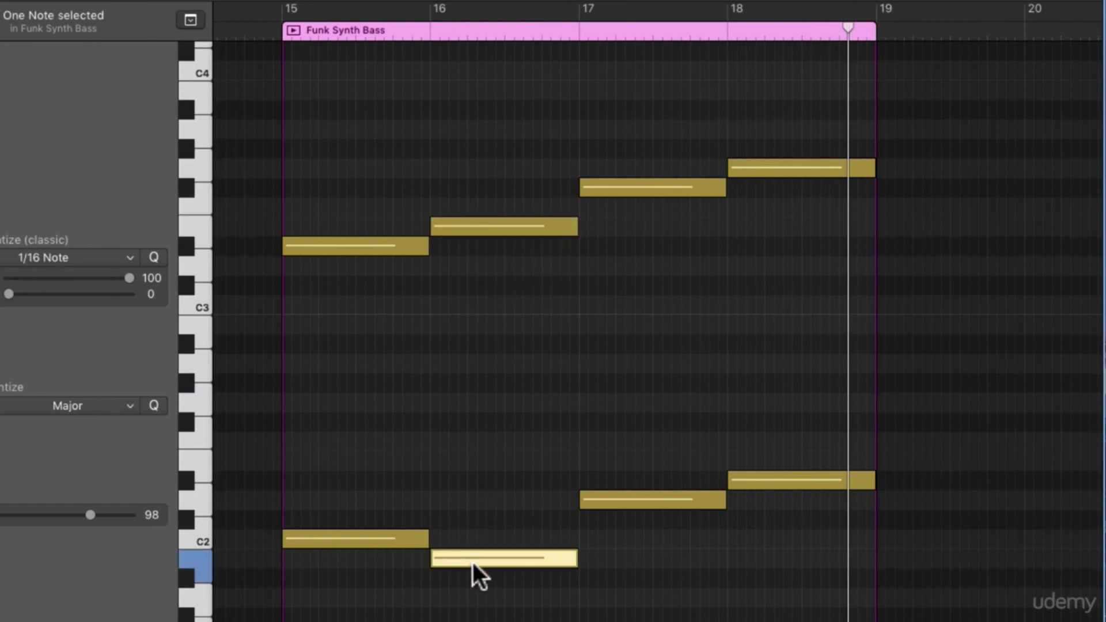
{"action": "left_click", "coordinate": [467, 227]}
{"action": "left_click", "coordinate": [521, 568]}
{"action": "left_click", "coordinate": [466, 229]}
{"action": "left_click", "coordinate": [489, 562]}
{"action": "left_click", "coordinate": [468, 229]}
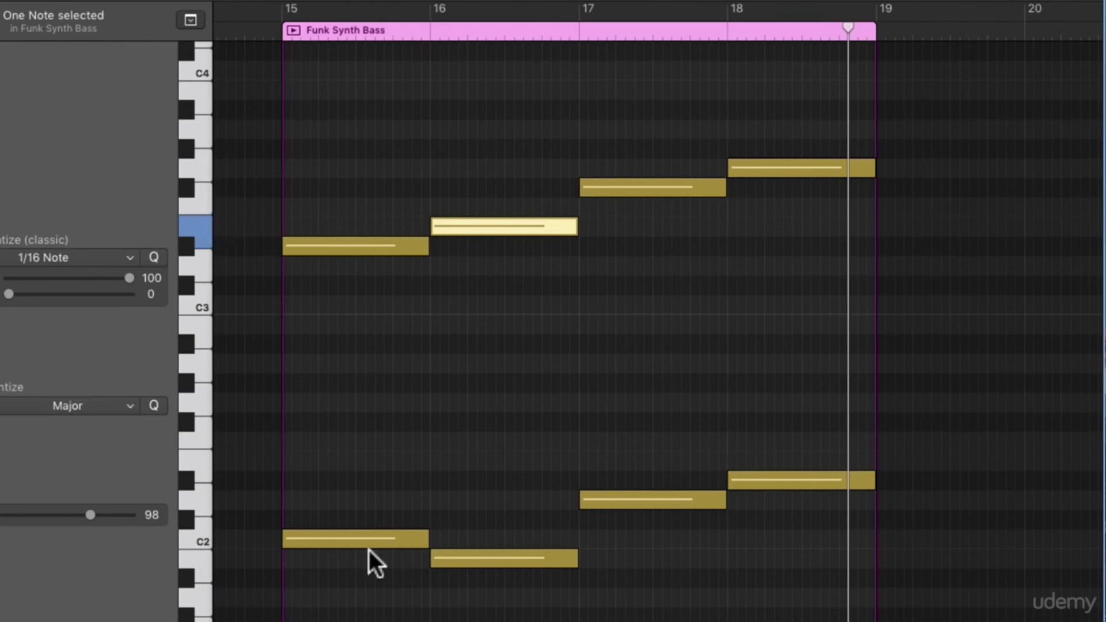
{"action": "left_click", "coordinate": [488, 559]}
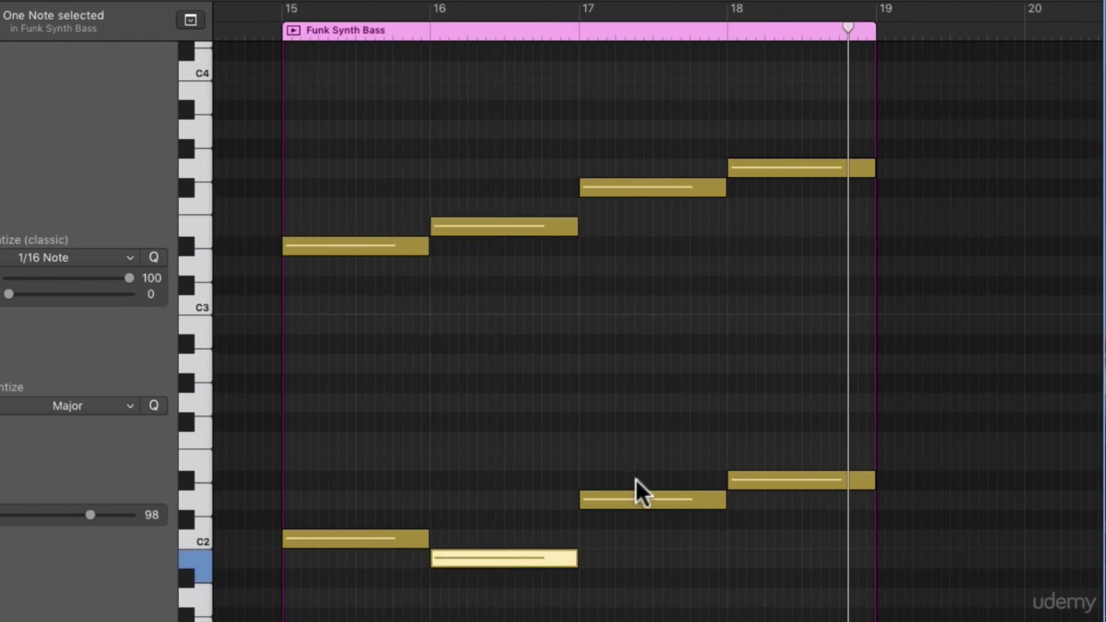
{"action": "left_click", "coordinate": [631, 501]}
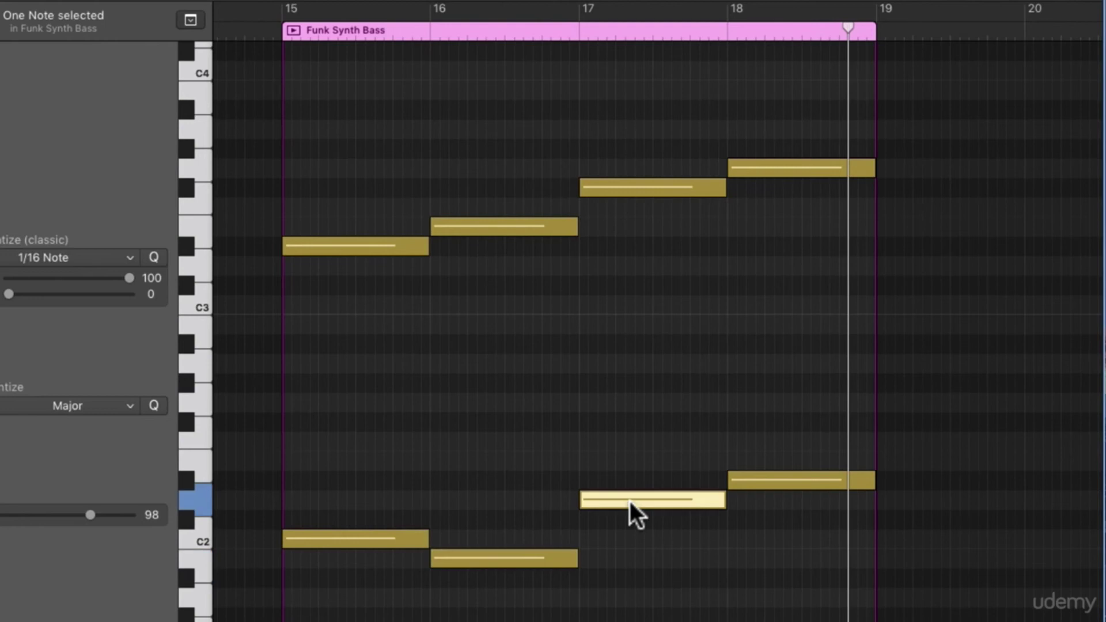
{"action": "left_click", "coordinate": [623, 189]}
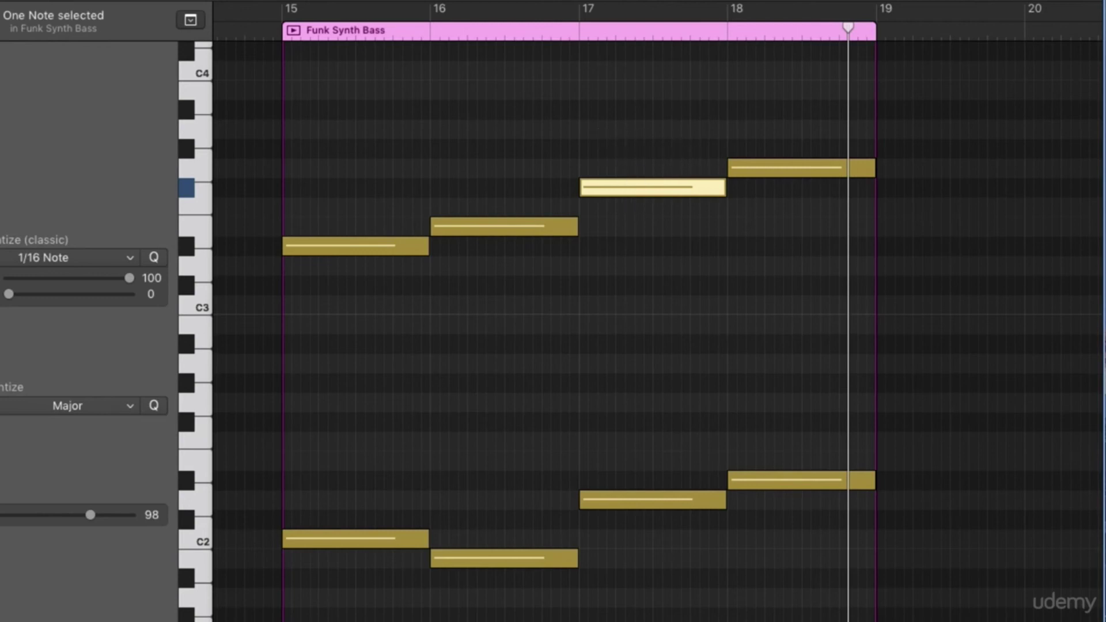
Step: Shorten the G2 note in the bar 15 cello region to end at bar 17, and copy it to bar 17 as A2
{"action": "left_click", "coordinate": [752, 405]}
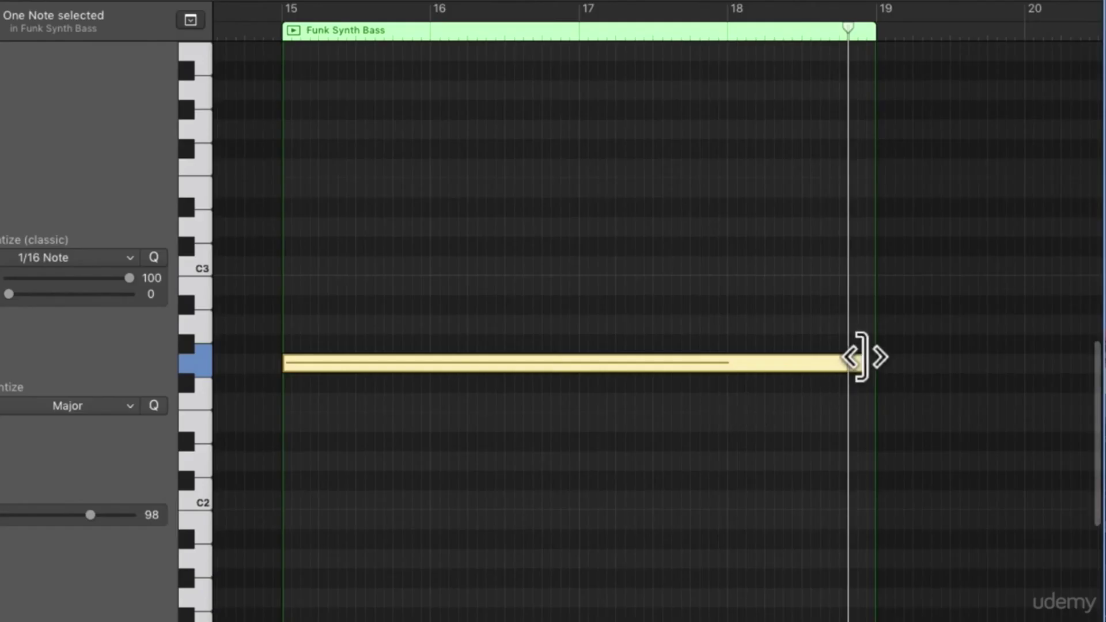
{"action": "left_click_drag", "start_coordinate": [864, 363], "coordinate": [574, 370]}
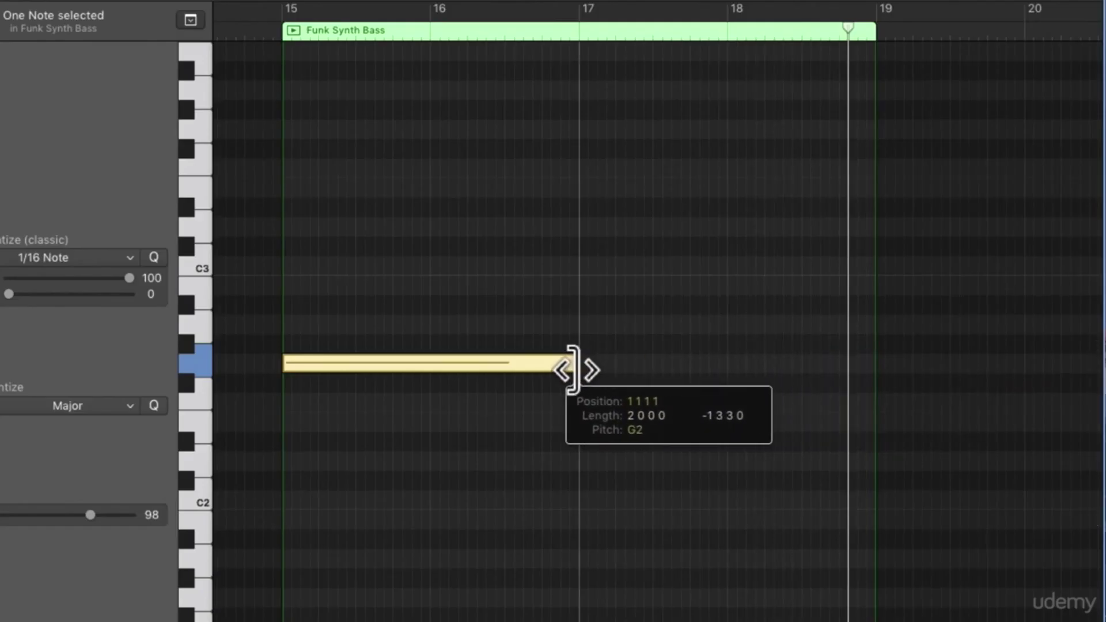
{"action": "left_click_drag", "start_coordinate": [448, 362], "coordinate": [746, 340]}
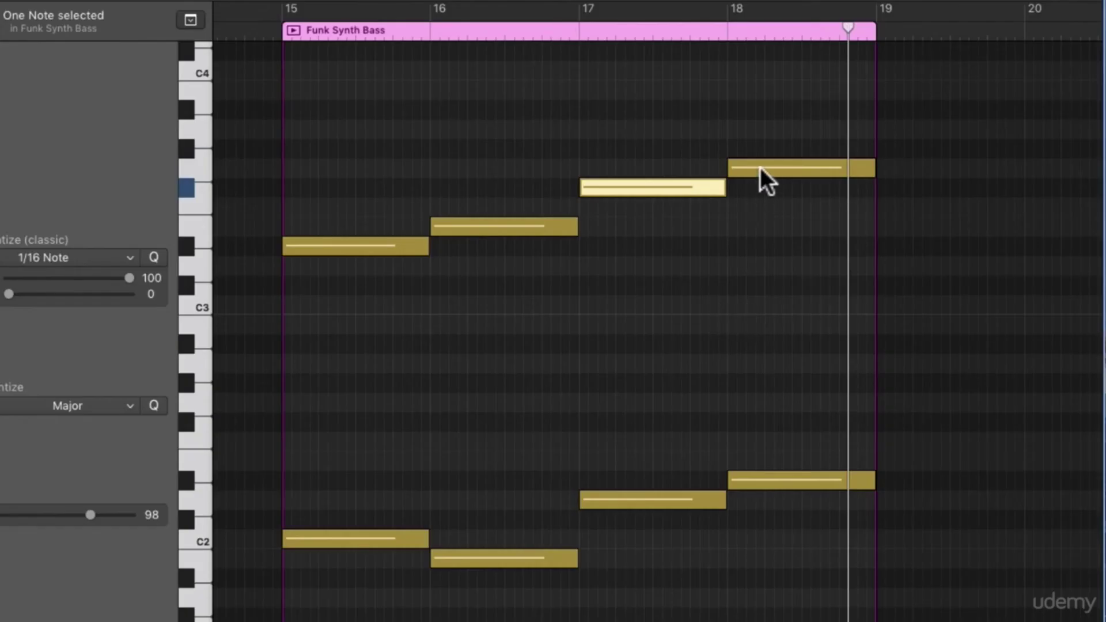
Step: Audition the magenta region's bar 18 notes, then shorten the cello's A2 note to end at bar 18 and copy it there as G2
{"action": "left_click", "coordinate": [761, 168]}
{"action": "left_click", "coordinate": [779, 483]}
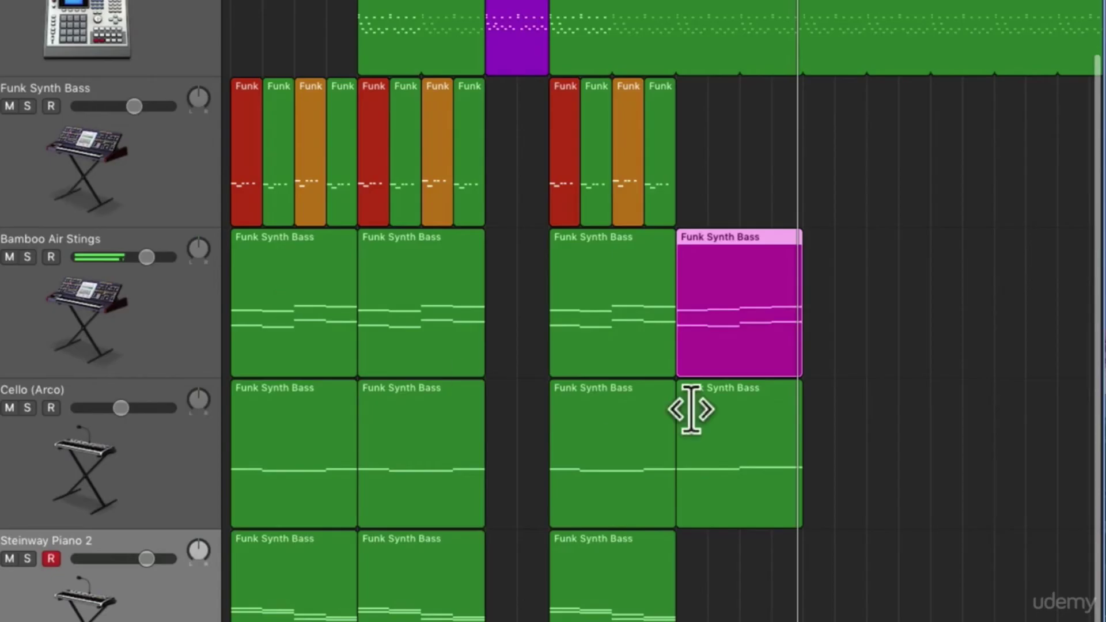
{"action": "left_click", "coordinate": [751, 431]}
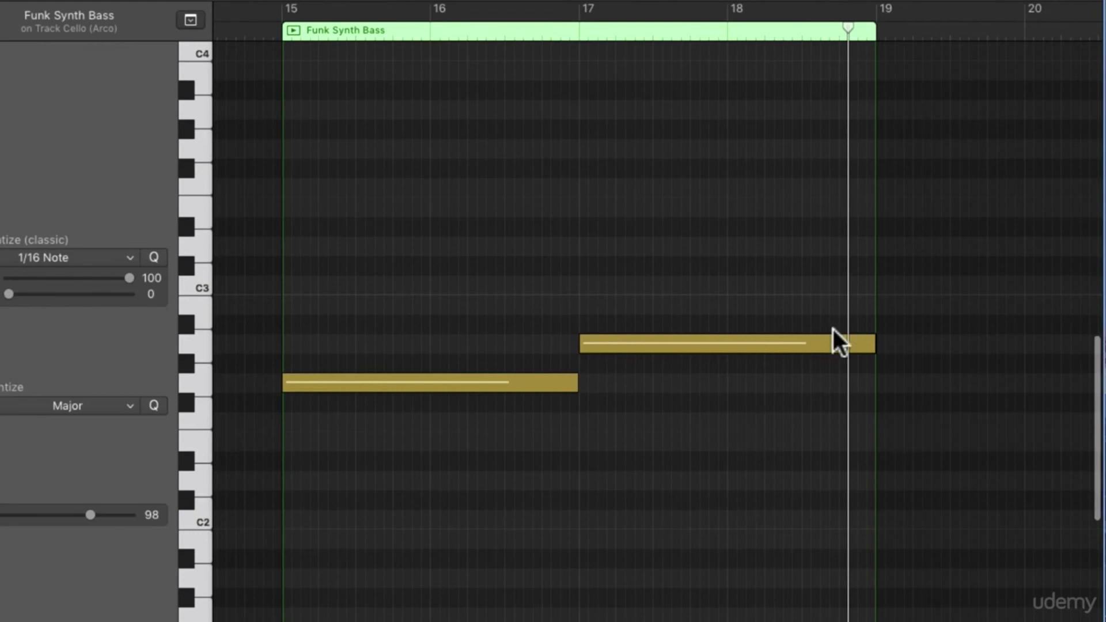
{"action": "left_click_drag", "start_coordinate": [871, 344], "coordinate": [726, 343]}
{"action": "key", "text": "alt"}
{"action": "left_click_drag", "start_coordinate": [647, 341], "coordinate": [800, 382]}
{"action": "left_click", "coordinate": [784, 457]}
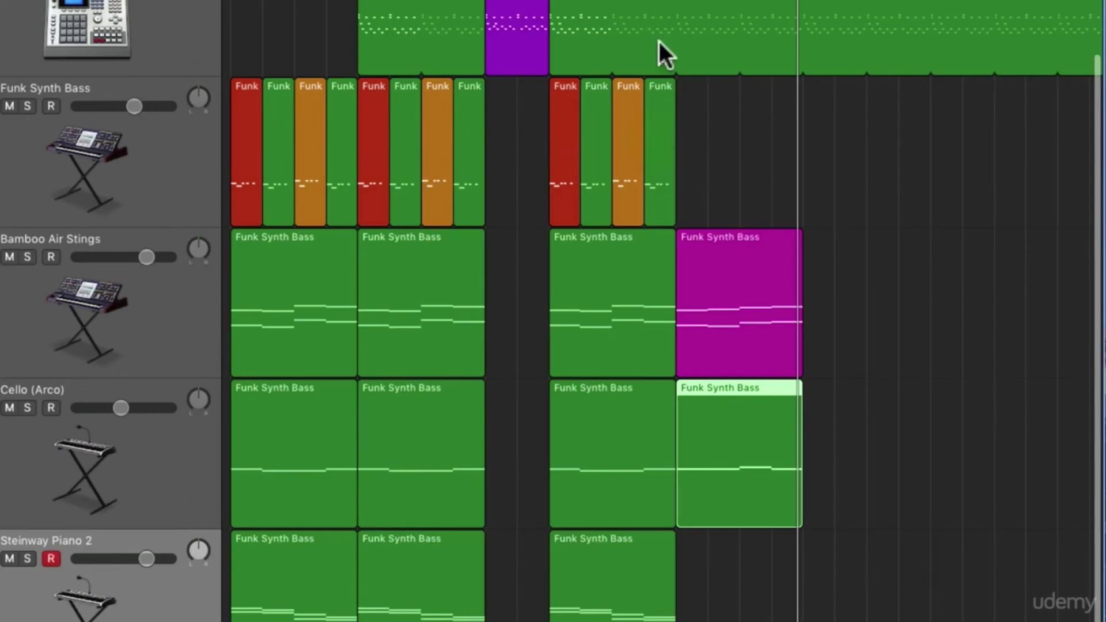
{"action": "key", "text": "space"}
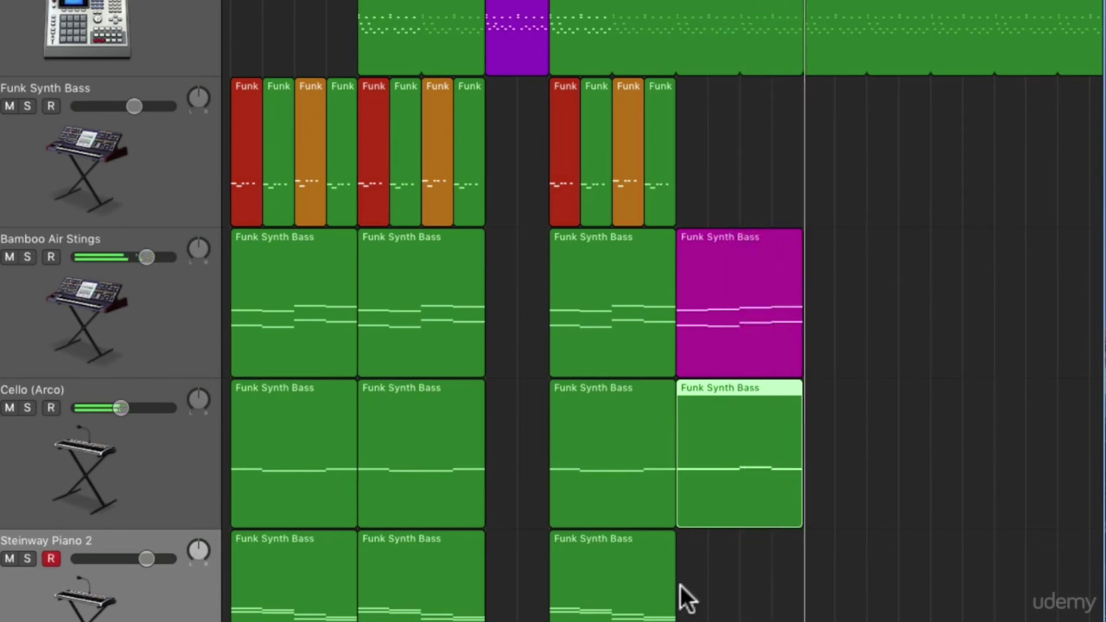
Step: Copy the Steinway Piano 2 region at bar 11 to bar 15
{"action": "scroll", "coordinate": [625, 579], "scroll_direction": "down", "scroll_amount": 3}
{"action": "left_click", "coordinate": [603, 531]}
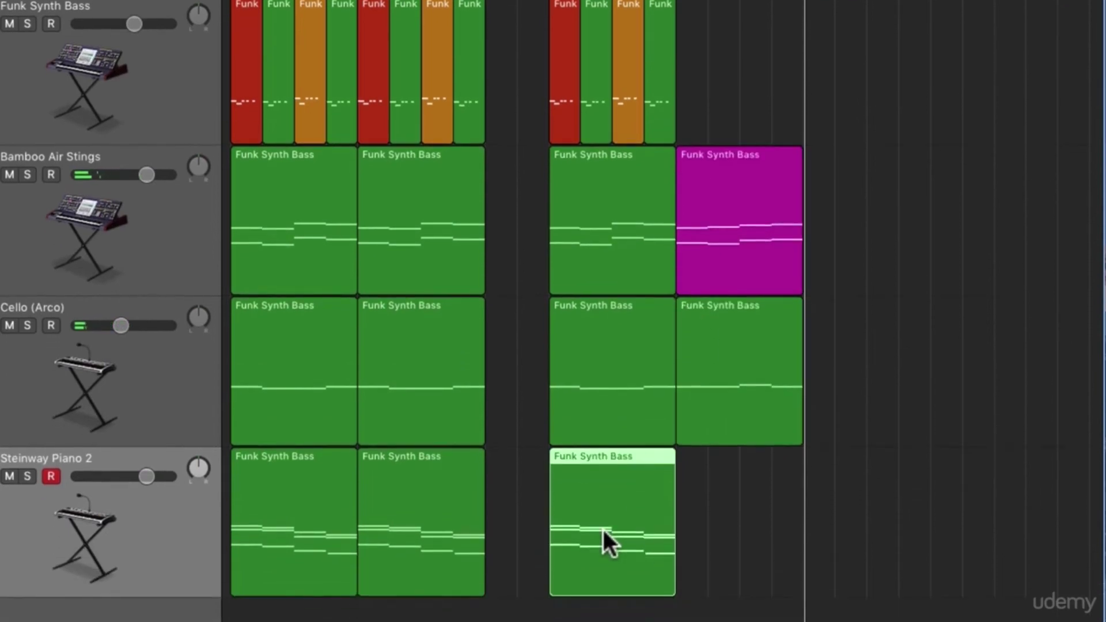
{"action": "left_click_drag", "start_coordinate": [604, 530], "coordinate": [732, 527], "text": "alt"}
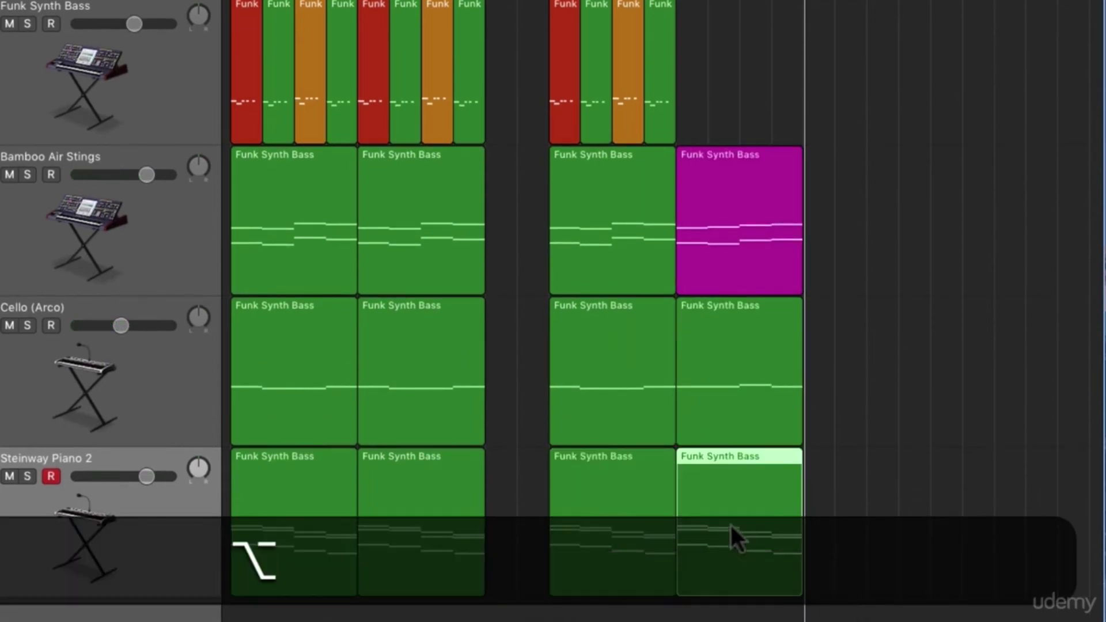
Step: Color the Cello (Arco) region at bar 15 purple
{"action": "left_click", "coordinate": [739, 344]}
{"action": "right_click", "coordinate": [738, 344]}
{"action": "left_click", "coordinate": [760, 331]}
{"action": "key", "text": "alt+c"}
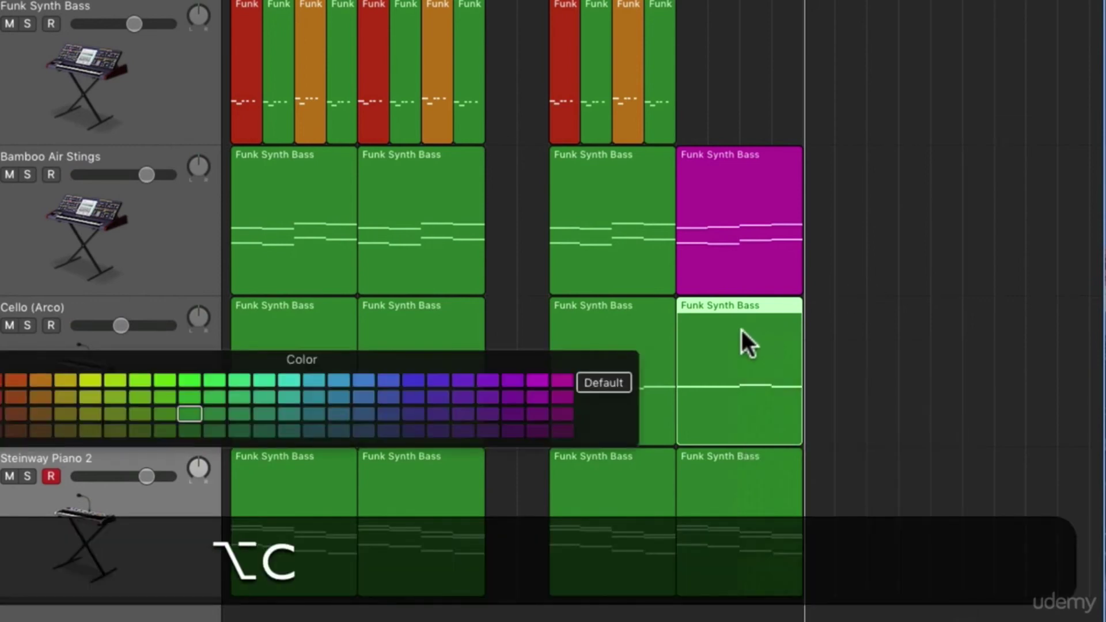
{"action": "left_click", "coordinate": [487, 380]}
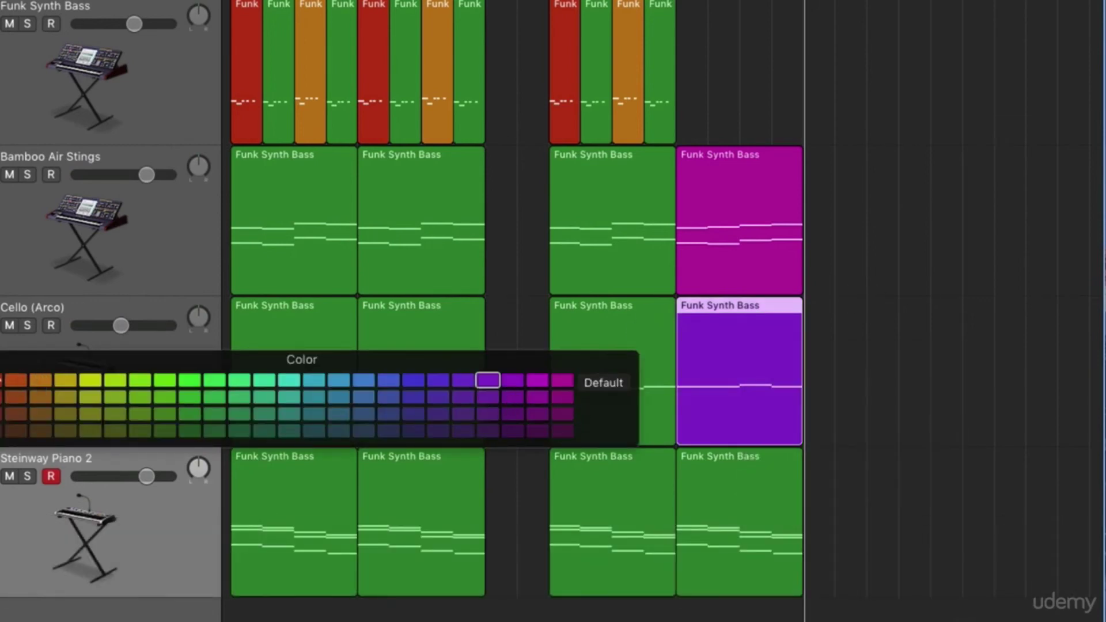
{"action": "key", "text": "alt+c"}
Step: Copy notes from the magenta Bamboo Air Stings region and select the Steinway Piano 2 region at bar 15
{"action": "left_click", "coordinate": [725, 534]}
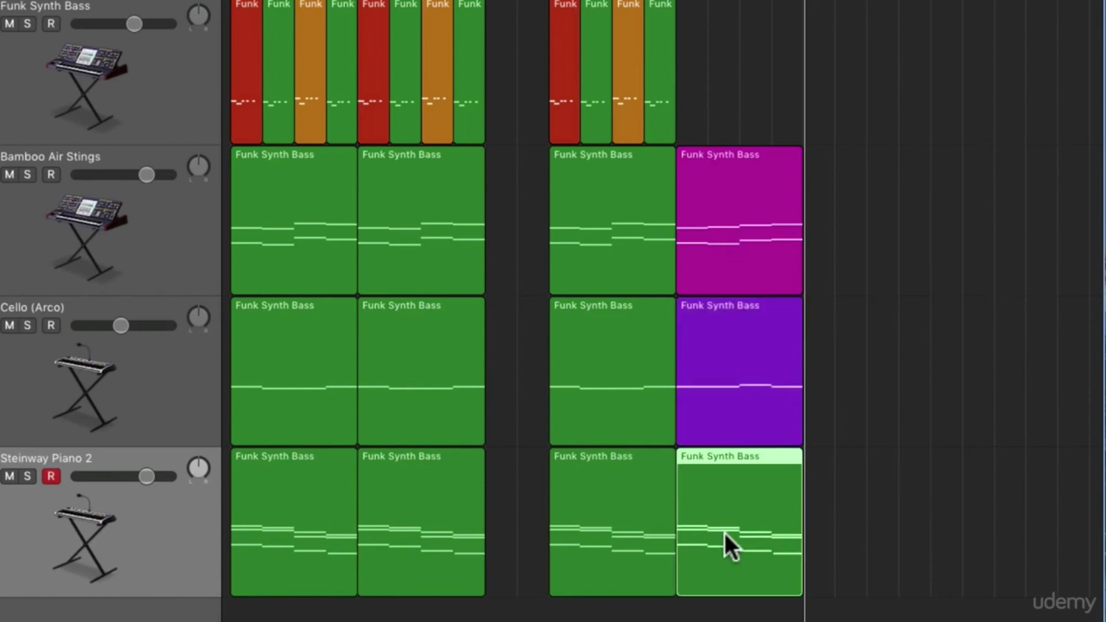
{"action": "double_click", "coordinate": [724, 531]}
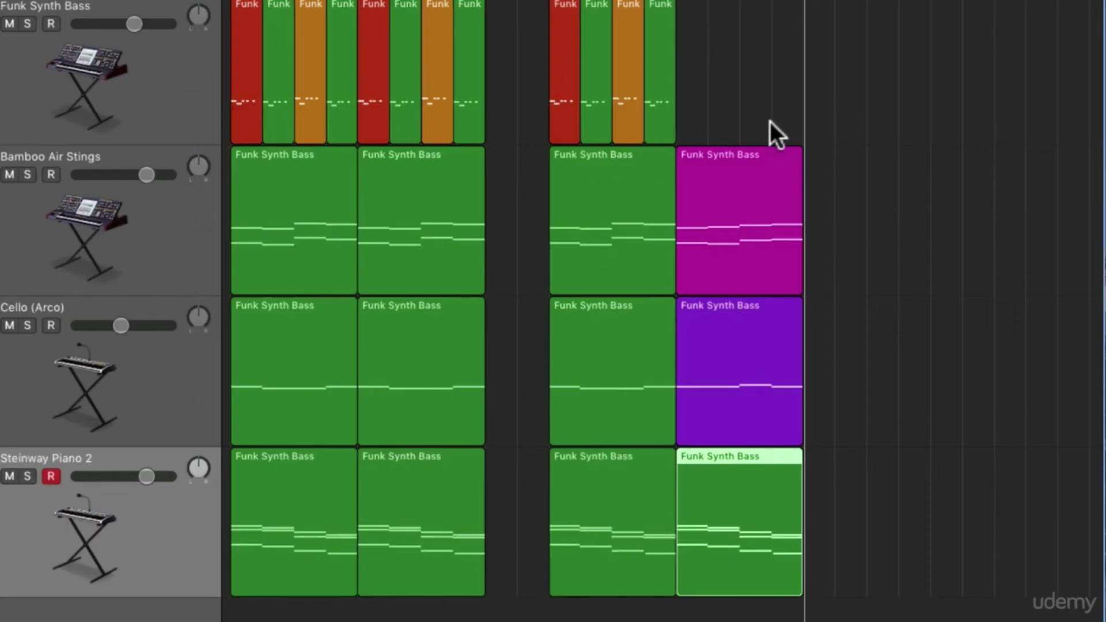
{"action": "left_click", "coordinate": [771, 237]}
{"action": "double_click", "coordinate": [771, 238]}
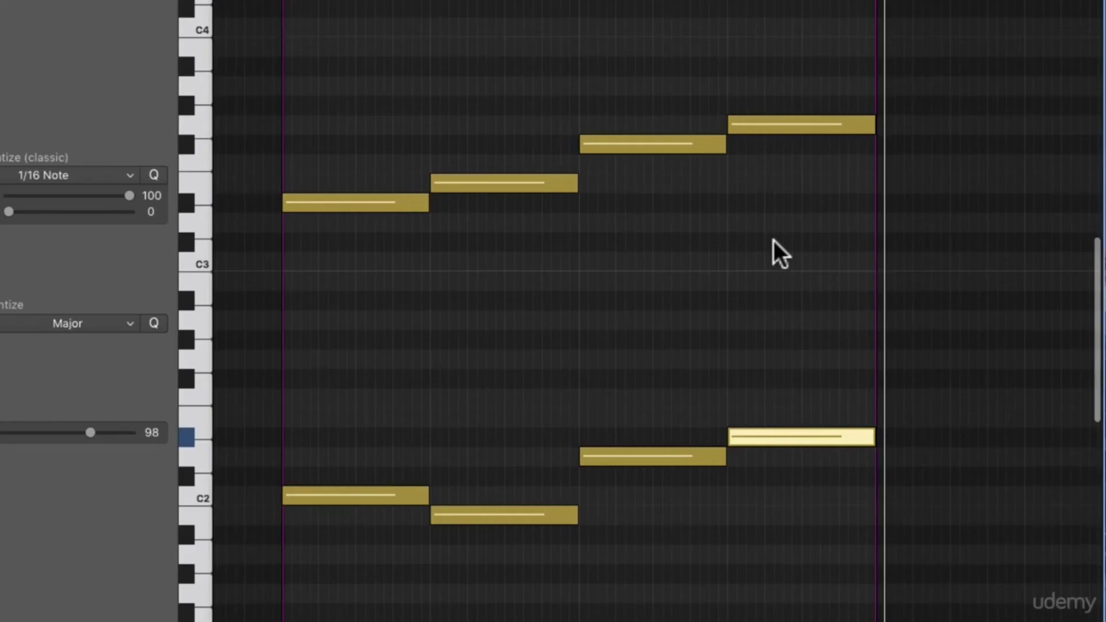
{"action": "left_click_drag", "start_coordinate": [512, 563], "coordinate": [624, 107]}
{"action": "key", "text": "super+c"}
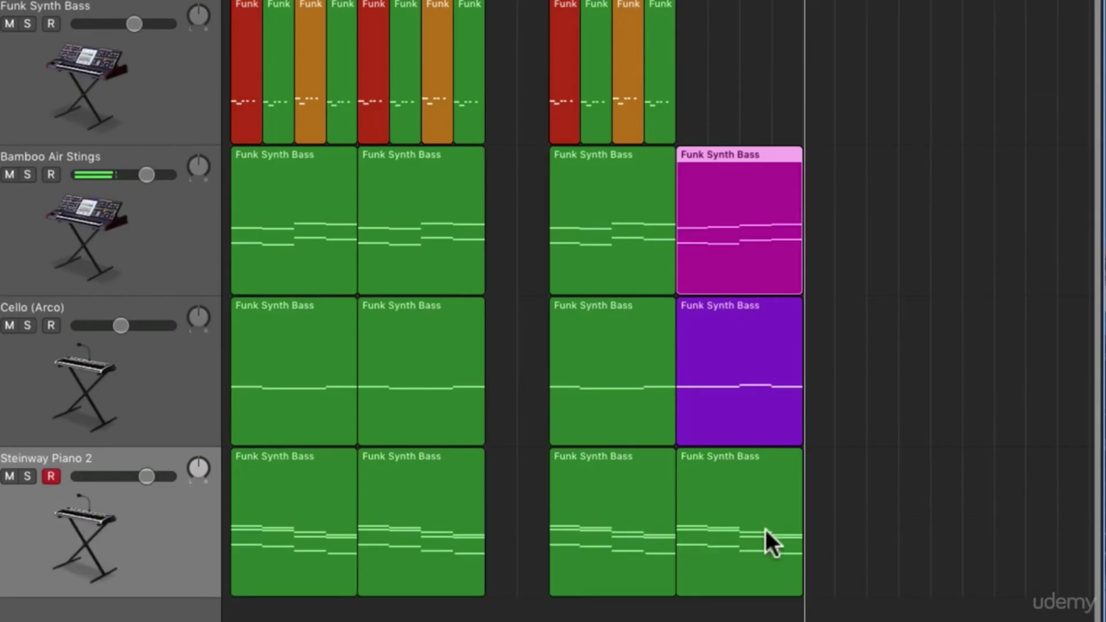
{"action": "left_click", "coordinate": [765, 530]}
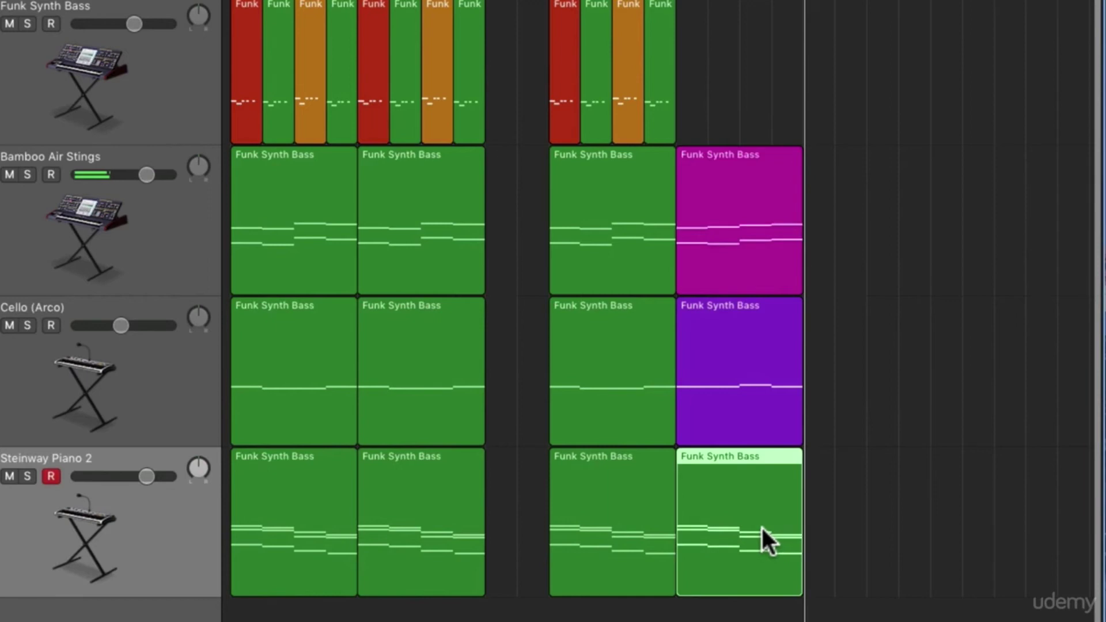
Step: Paste the copied string notes into the last Steinway Piano 2 region at bars 16 and 17, and mute them
{"action": "left_click_drag", "start_coordinate": [506, 3], "coordinate": [467, 3]}
{"action": "key", "text": "comma"}
{"action": "key", "text": "super+v"}
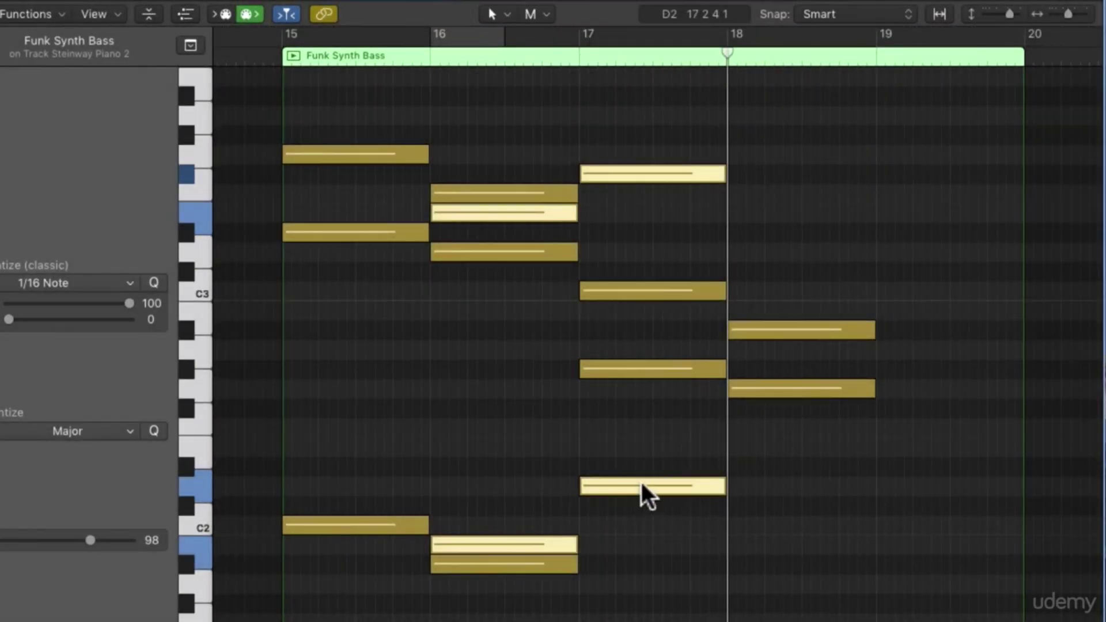
{"action": "left_click", "coordinate": [642, 487], "text": "super"}
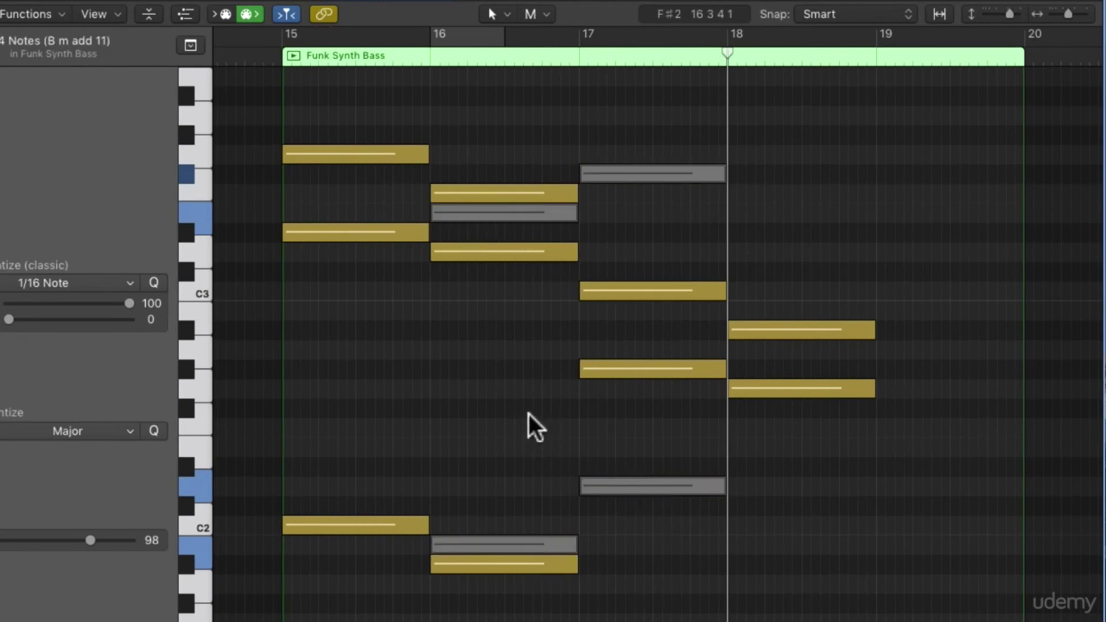
Step: Move the bar 16 piano chord's top note down to E3 and its lowest note up to B1
{"action": "left_click_drag", "start_coordinate": [485, 196], "coordinate": [487, 212]}
{"action": "left_click", "coordinate": [471, 254]}
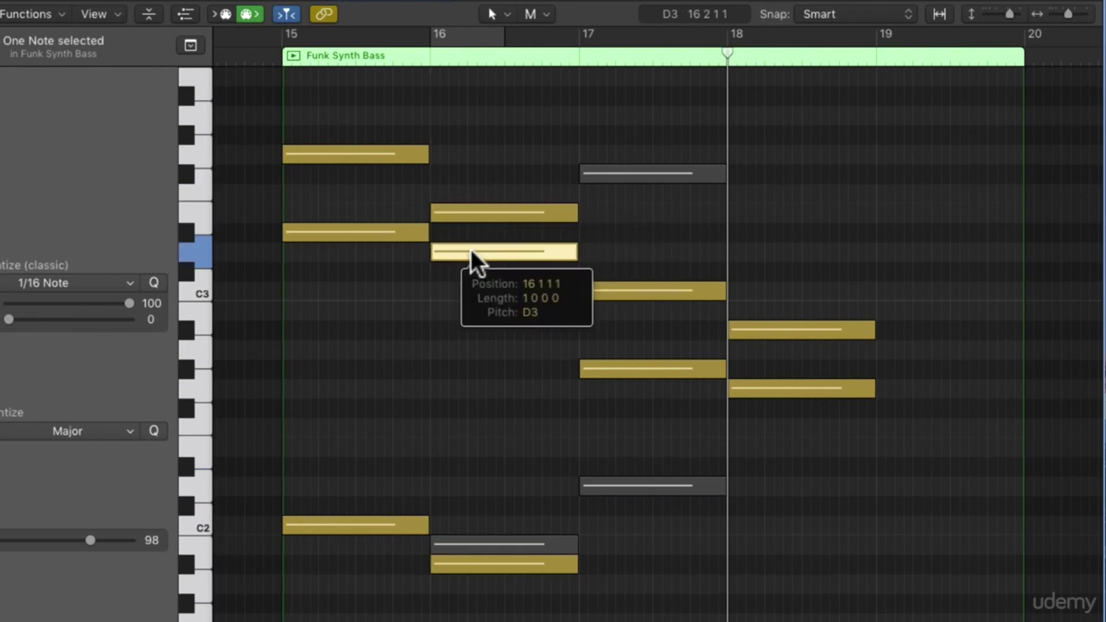
{"action": "left_click_drag", "start_coordinate": [516, 566], "coordinate": [514, 549]}
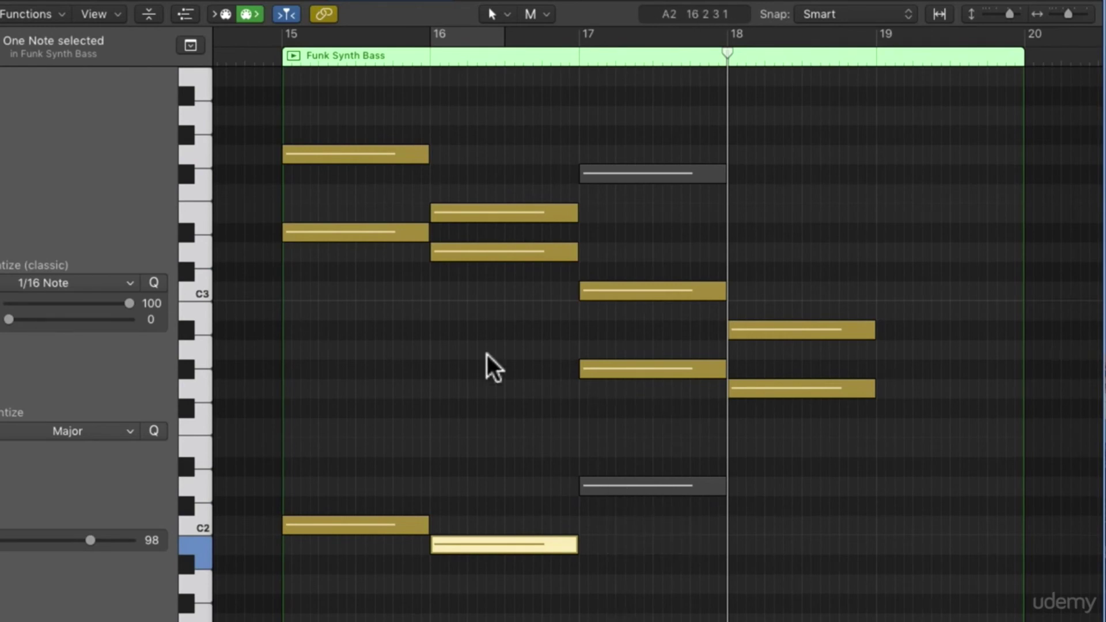
Step: Play back the edited piano chords from just before bar 15 into bar 17
{"action": "left_click", "coordinate": [273, 60]}
{"action": "key", "text": "space"}
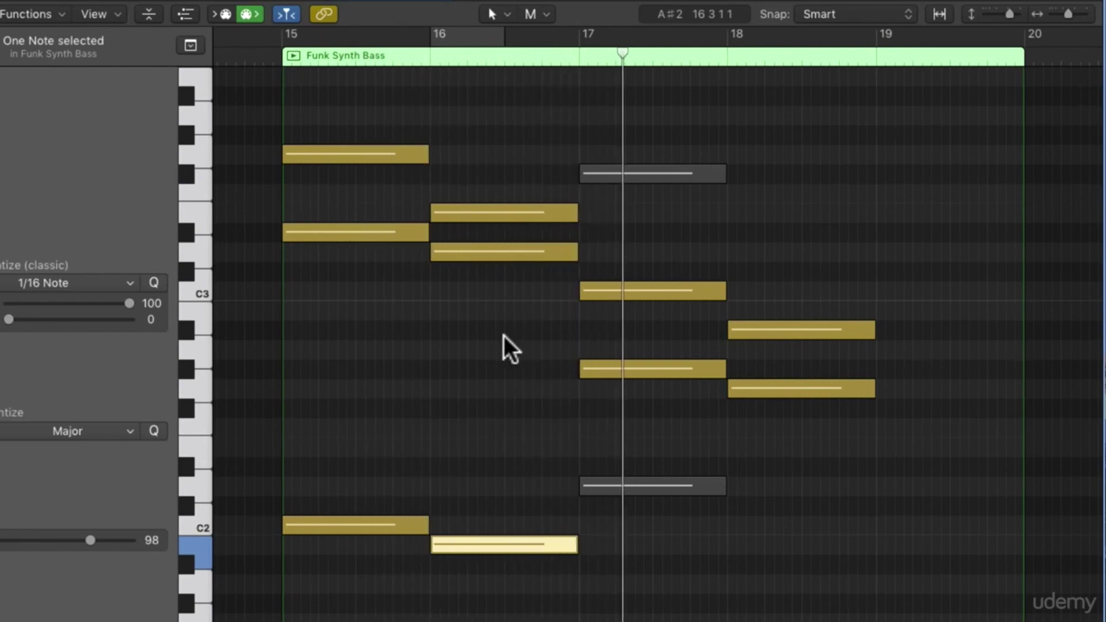
{"action": "key", "text": "space"}
Step: Delete all notes in bars 16 and 17 of the piano region, including the muted ones
{"action": "scroll", "coordinate": [515, 435], "scroll_direction": "up", "scroll_amount": 1}
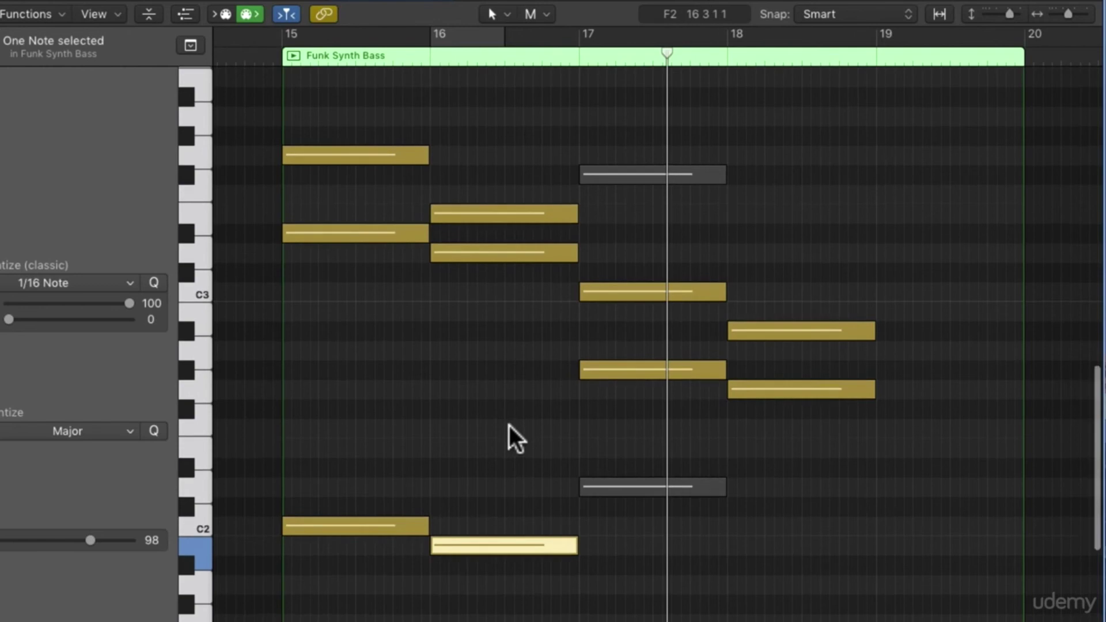
{"action": "left_click_drag", "start_coordinate": [512, 620], "coordinate": [657, 158]}
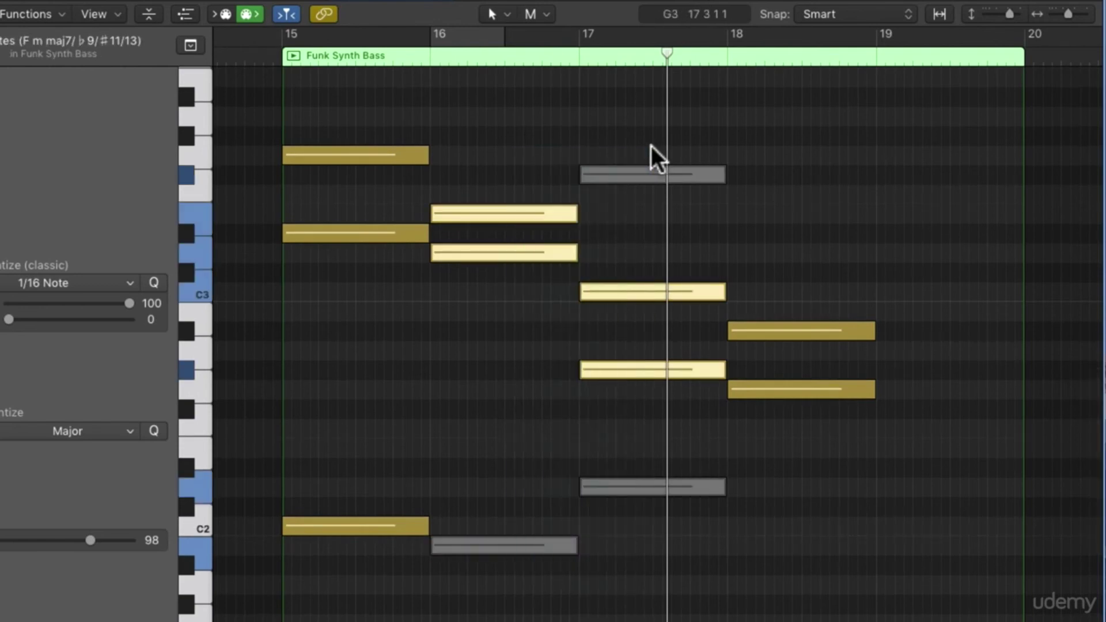
{"action": "key", "text": "BackSpace"}
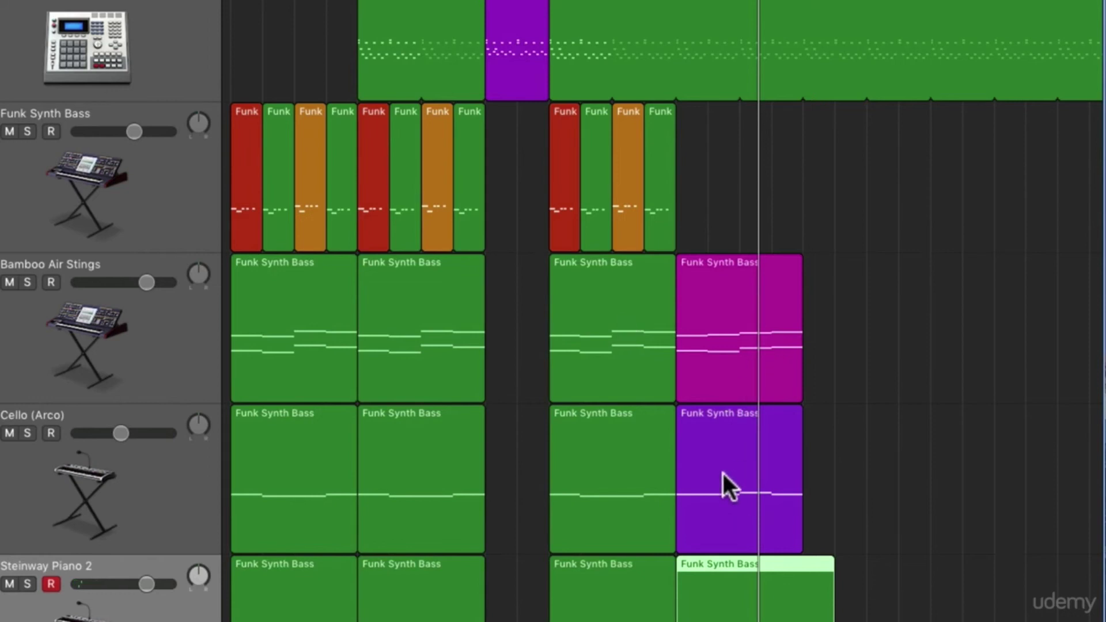
Step: Open the magenta Bamboo Air Stings region and audition its upper and lower notes in bars 16 and 17
{"action": "left_click", "coordinate": [728, 345]}
{"action": "double_click", "coordinate": [727, 344]}
{"action": "left_click", "coordinate": [502, 599]}
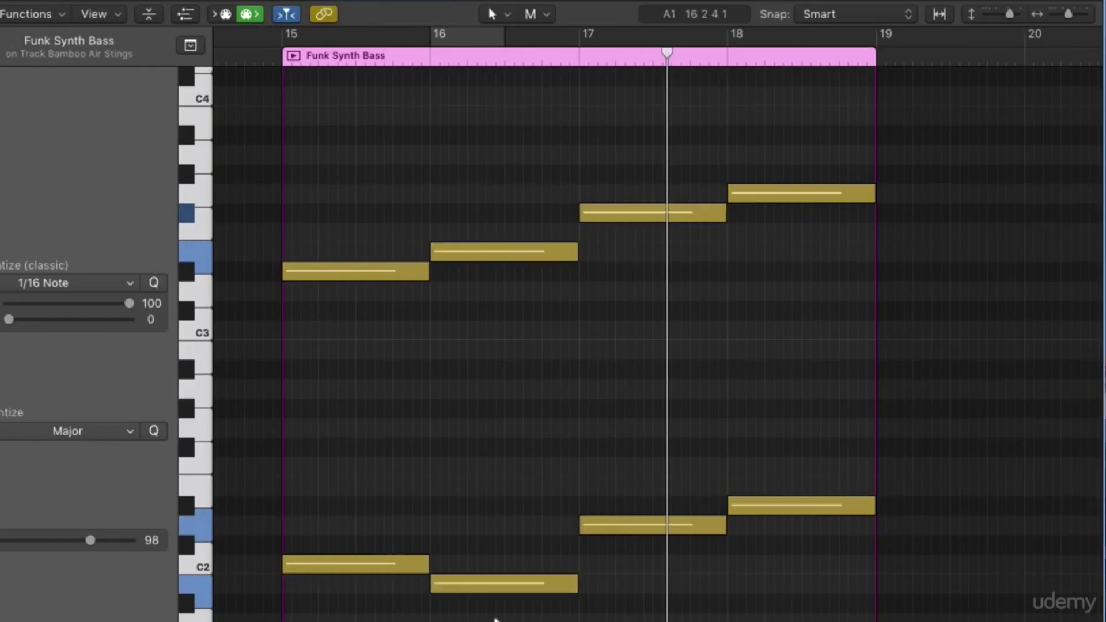
{"action": "left_click", "coordinate": [466, 254]}
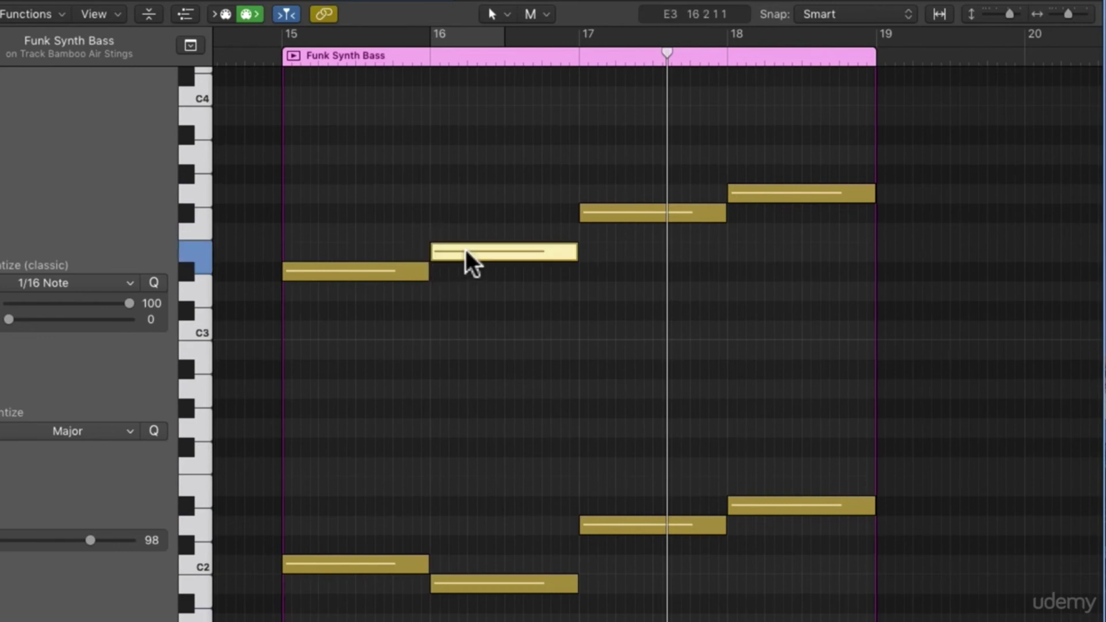
{"action": "left_click", "coordinate": [469, 585]}
{"action": "left_click", "coordinate": [631, 524]}
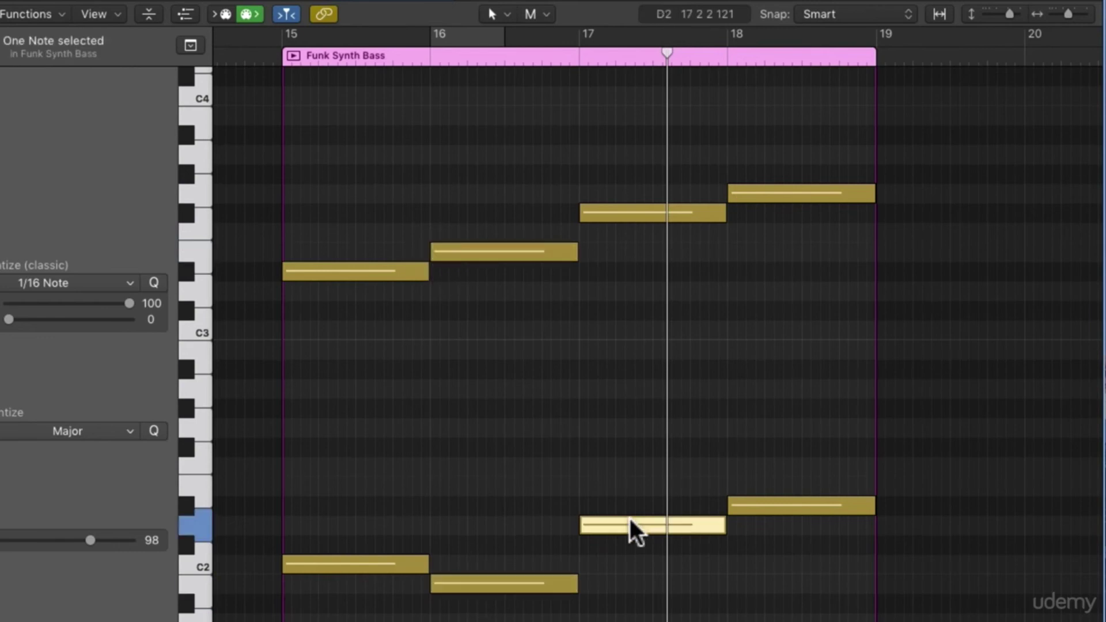
{"action": "left_click", "coordinate": [627, 215]}
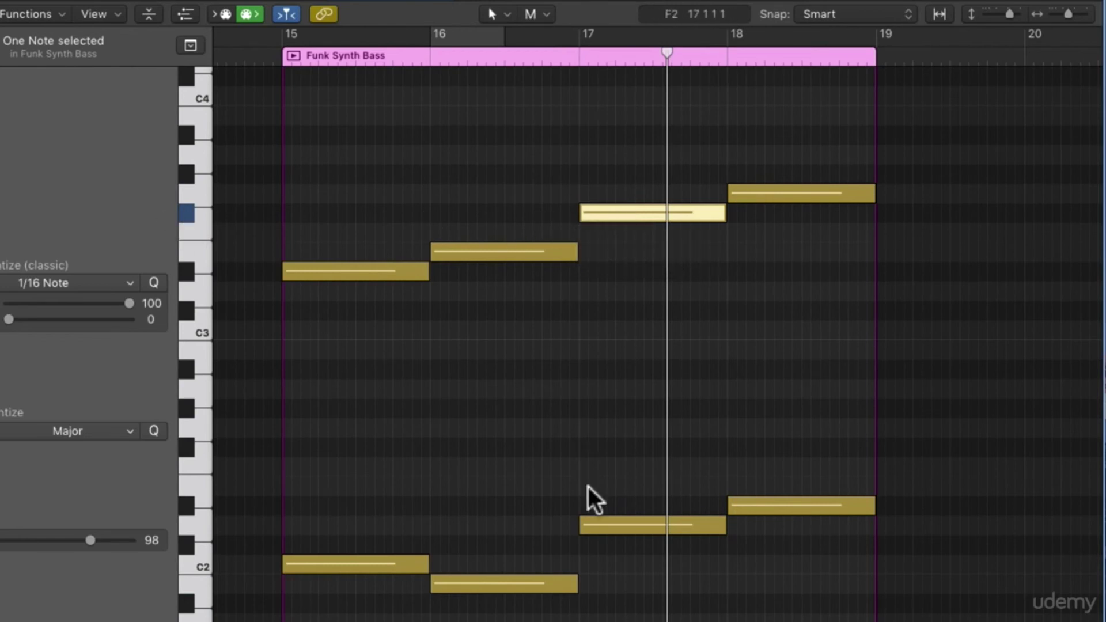
{"action": "left_click", "coordinate": [616, 526]}
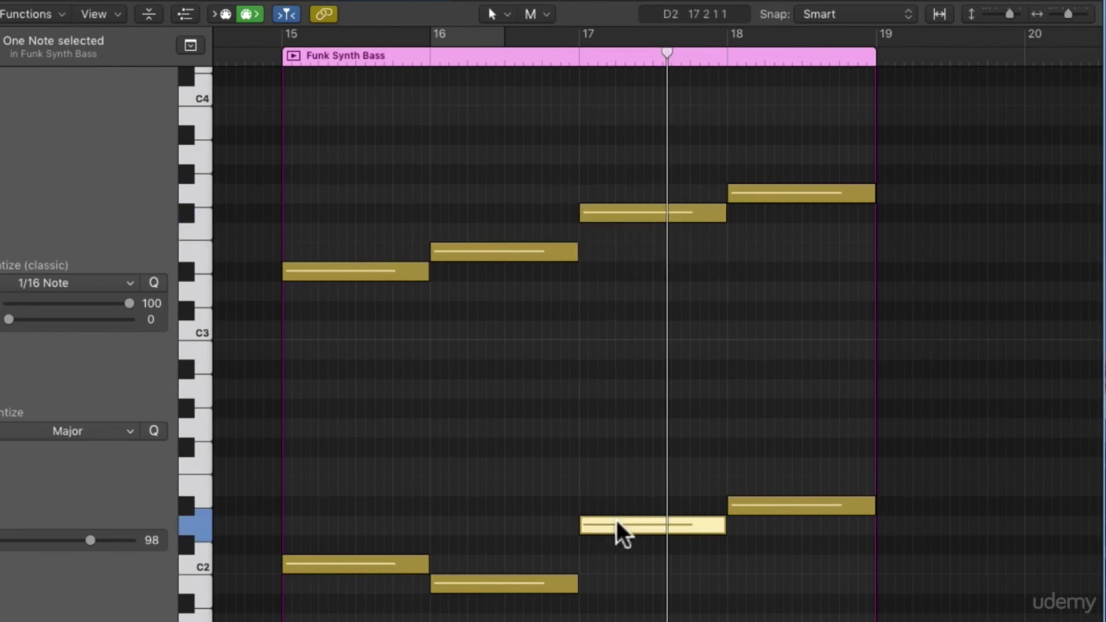
{"action": "left_click", "coordinate": [472, 253]}
{"action": "left_click", "coordinate": [473, 583]}
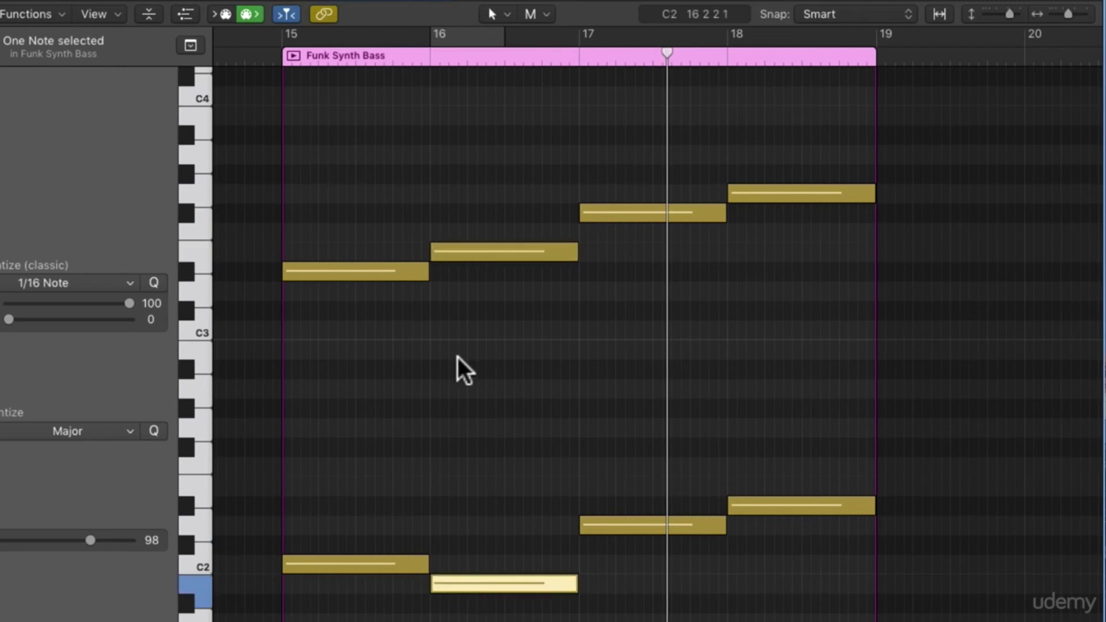
{"action": "left_click", "coordinate": [462, 254]}
{"action": "left_click", "coordinate": [485, 585]}
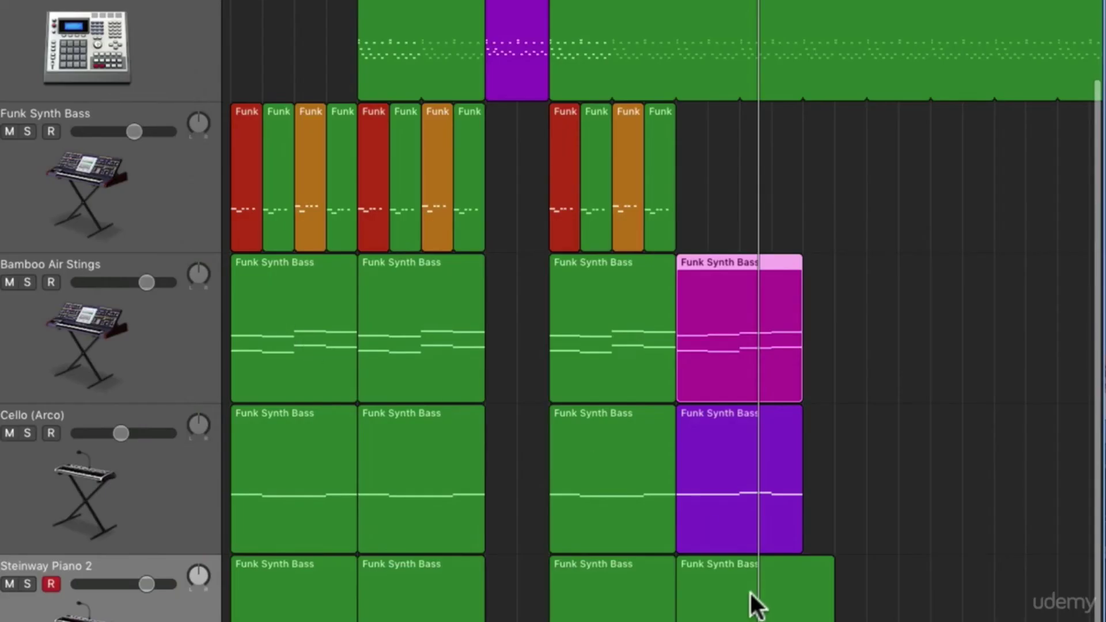
Step: In the last Steinway Piano 2 region, copy the bar 15 C2 note to bar 16 as E1 and bar 17 as D1
{"action": "double_click", "coordinate": [751, 593]}
{"action": "left_click", "coordinate": [342, 524]}
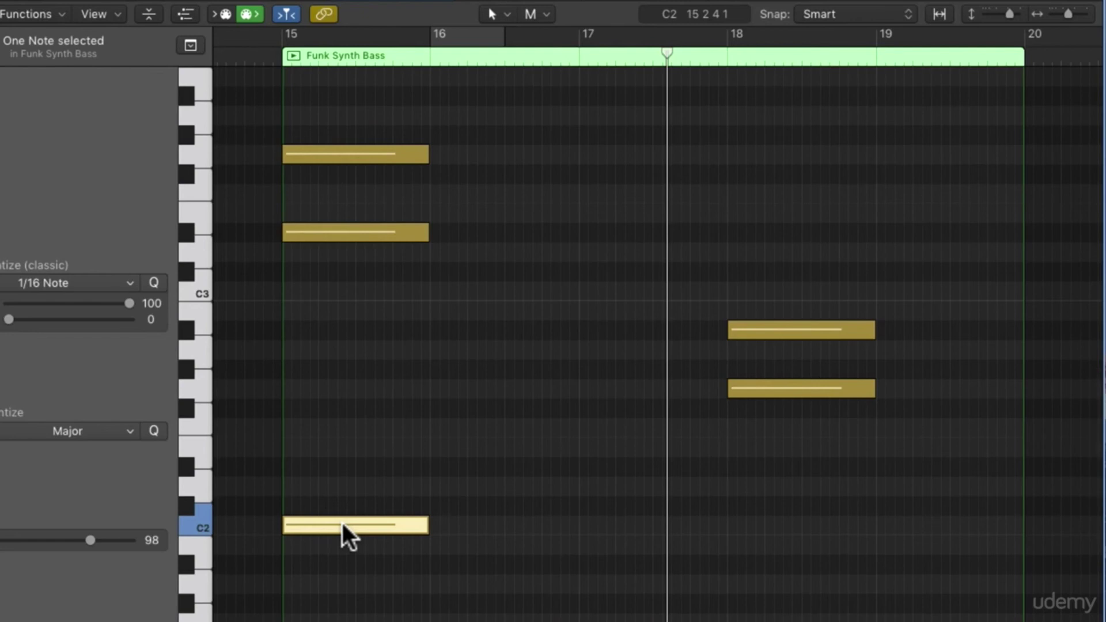
{"action": "left_click_drag", "start_coordinate": [343, 525], "coordinate": [490, 621]}
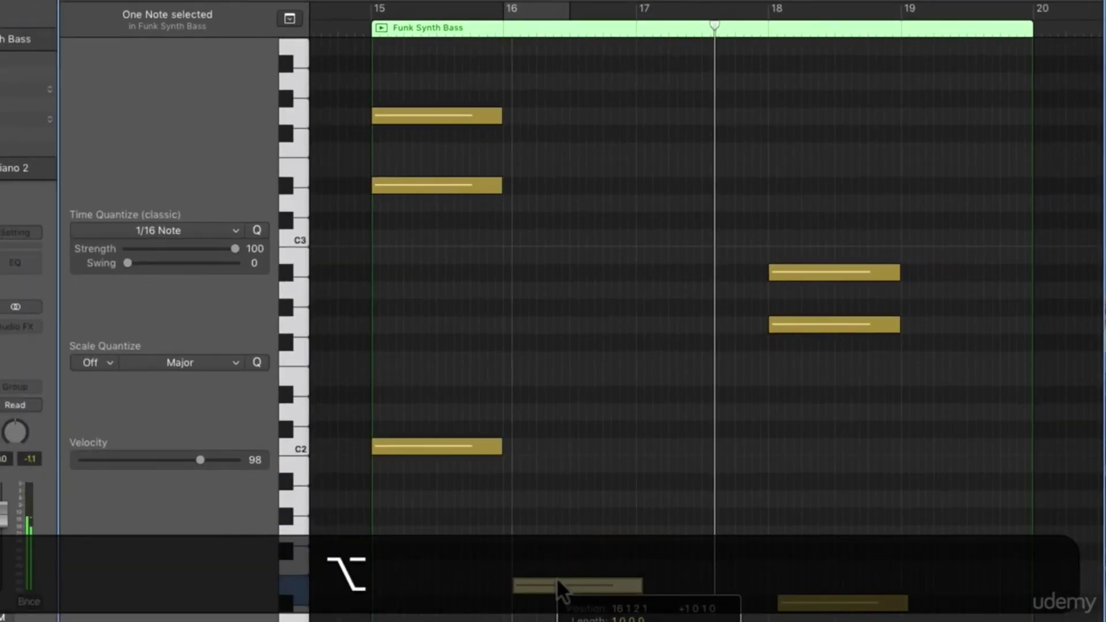
{"action": "left_click_drag", "start_coordinate": [557, 581], "coordinate": [685, 618]}
{"action": "left_click_drag", "start_coordinate": [686, 616], "coordinate": [545, 577]}
{"action": "left_click", "coordinate": [539, 533]}
{"action": "scroll", "coordinate": [523, 326], "scroll_direction": "up", "scroll_amount": 3}
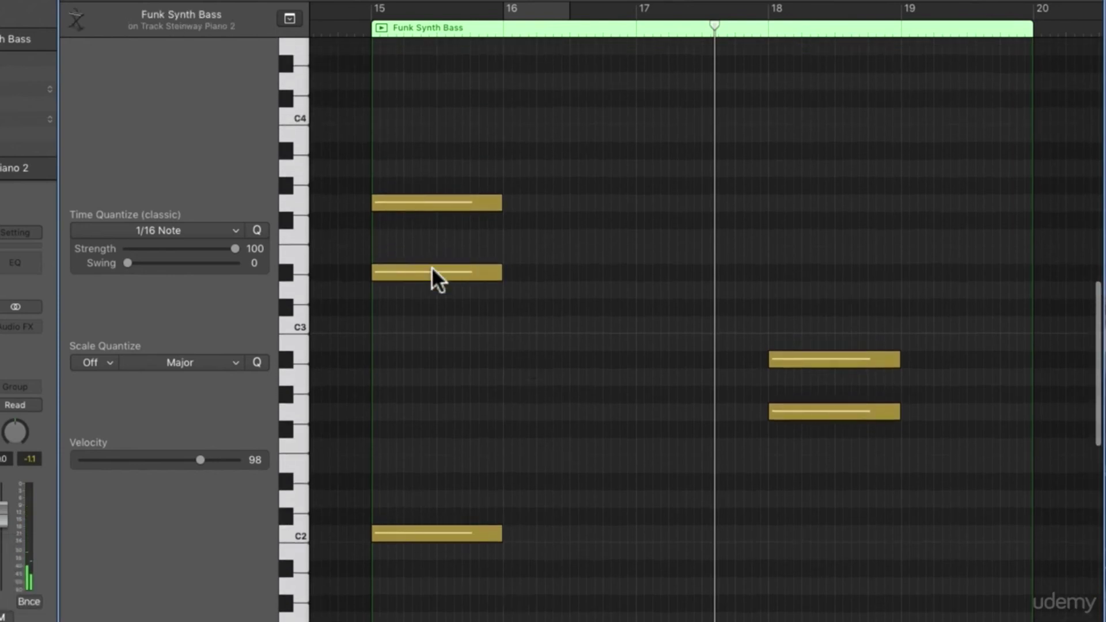
Step: Copy the bar 15 chord's middle note into bar 16 to add the chord tones B2 and G2
{"action": "left_click_drag", "start_coordinate": [406, 267], "coordinate": [536, 336]}
{"action": "mouse_move", "coordinate": [536, 338]}
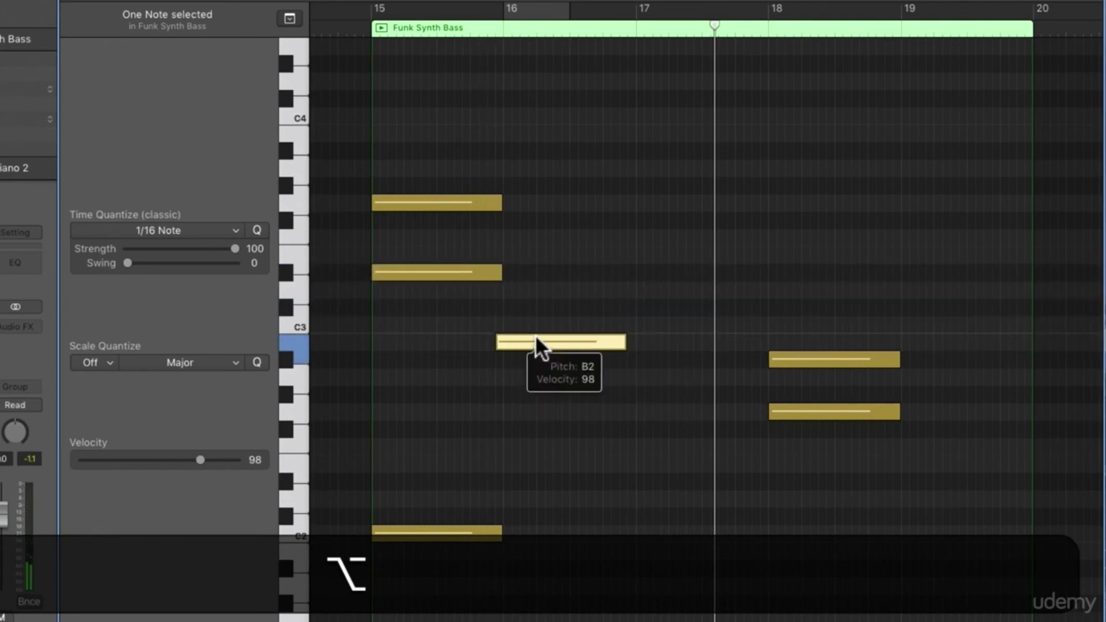
{"action": "mouse_move", "coordinate": [537, 337]}
{"action": "left_mouse_down"}
{"action": "mouse_move", "coordinate": [550, 407]}
{"action": "mouse_move", "coordinate": [540, 408]}
{"action": "mouse_move", "coordinate": [528, 350]}
{"action": "left_mouse_up"}
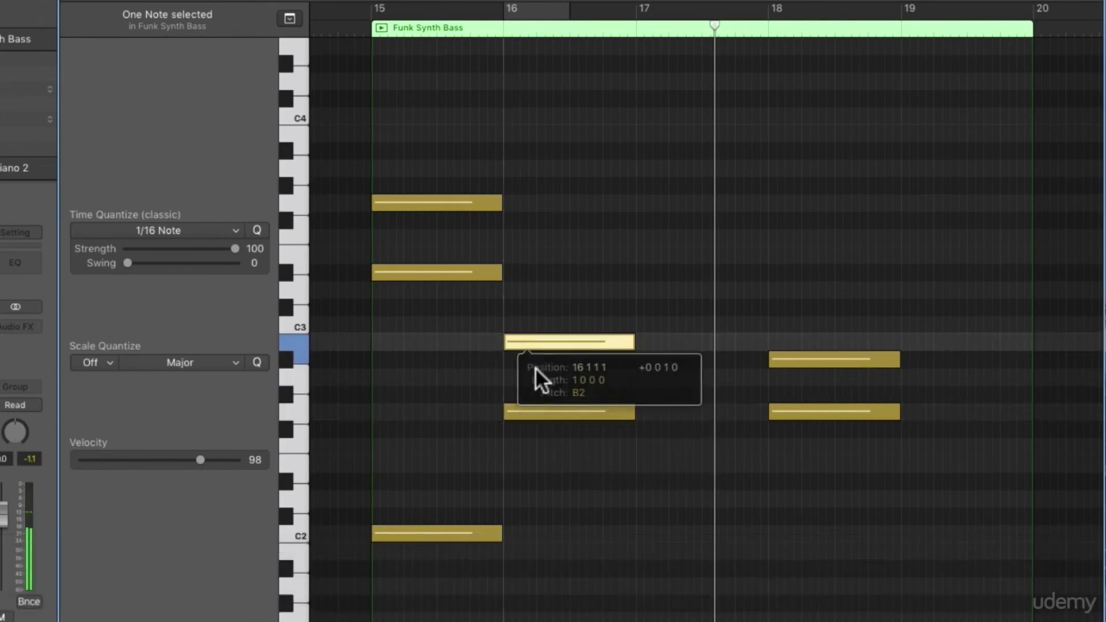
{"action": "left_click", "coordinate": [544, 379]}
Step: Copy the bar 16 G2 note into bar 17 to add the chord tones F♯2 and A2
{"action": "scroll", "coordinate": [455, 438], "scroll_direction": "right", "scroll_amount": 5}
{"action": "left_click_drag", "start_coordinate": [421, 405], "coordinate": [523, 377]}
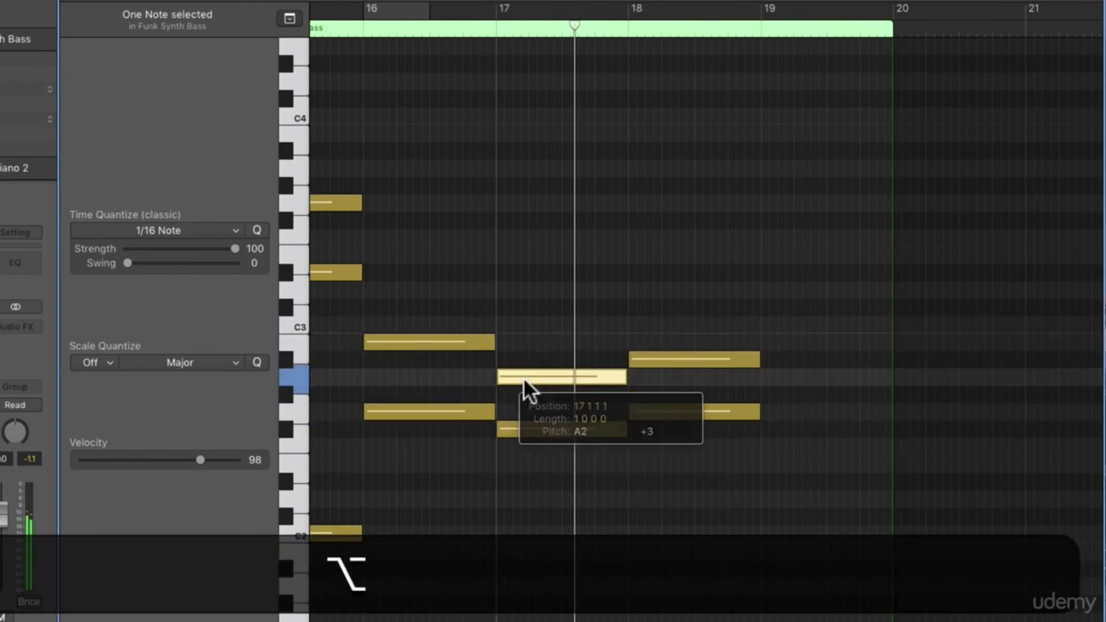
{"action": "left_click", "coordinate": [451, 449]}
Step: Try moving the bar 15 chord's top note down an octave to G2, play it back, and undo the move
{"action": "scroll", "coordinate": [445, 457], "scroll_direction": "left", "scroll_amount": 3}
{"action": "scroll", "coordinate": [445, 456], "scroll_direction": "left", "scroll_amount": 1}
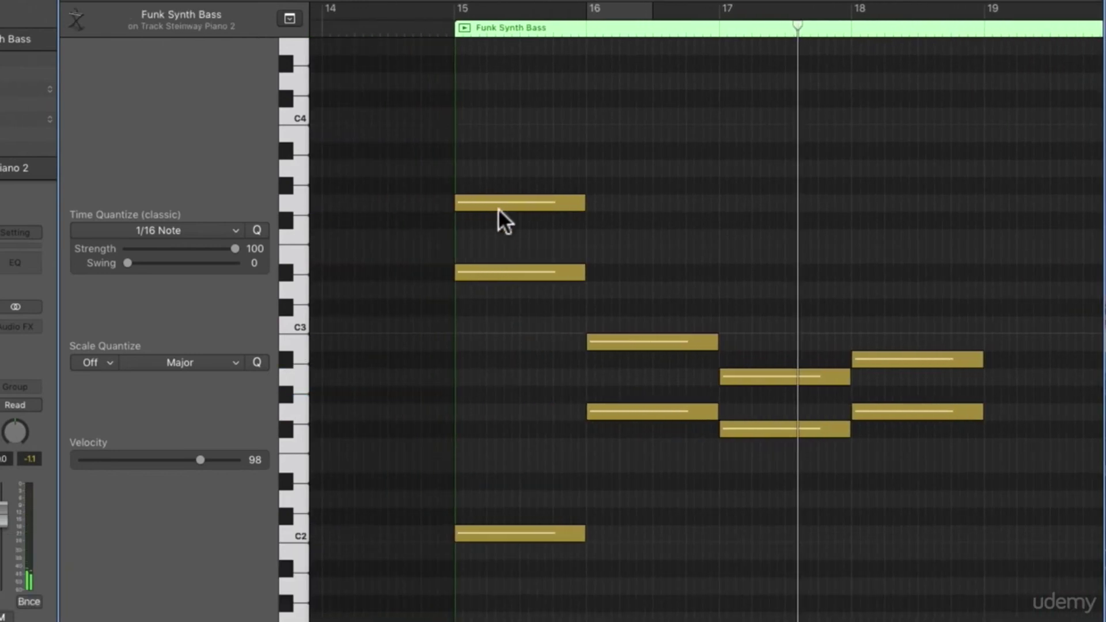
{"action": "left_click_drag", "start_coordinate": [498, 199], "coordinate": [493, 426]}
{"action": "left_click", "coordinate": [417, 32]}
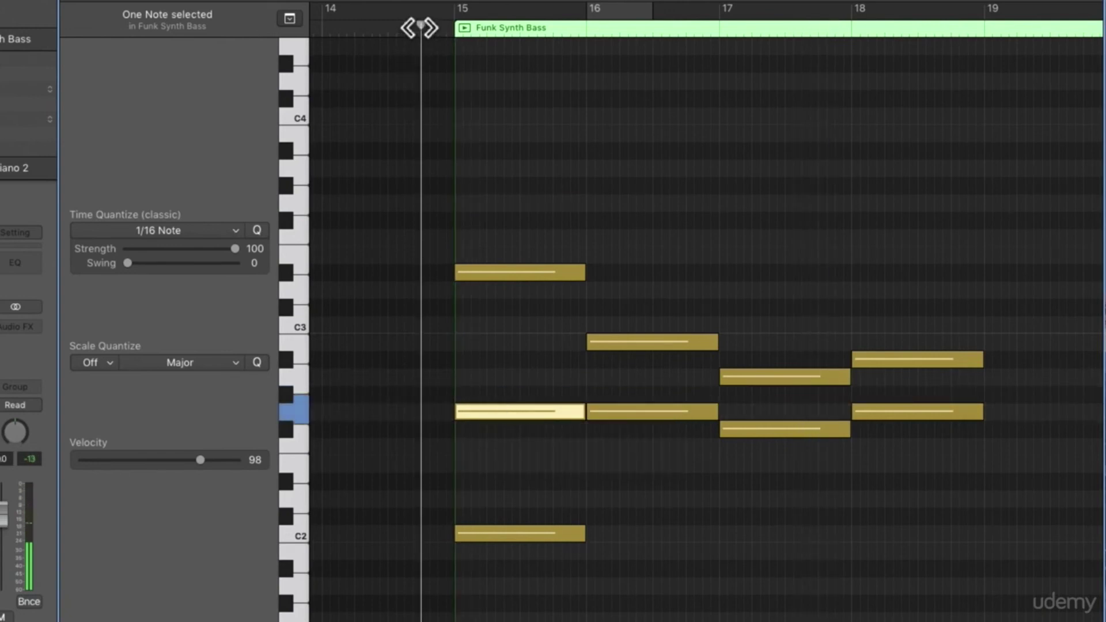
{"action": "scroll", "coordinate": [415, 141], "scroll_direction": "right", "scroll_amount": 4}
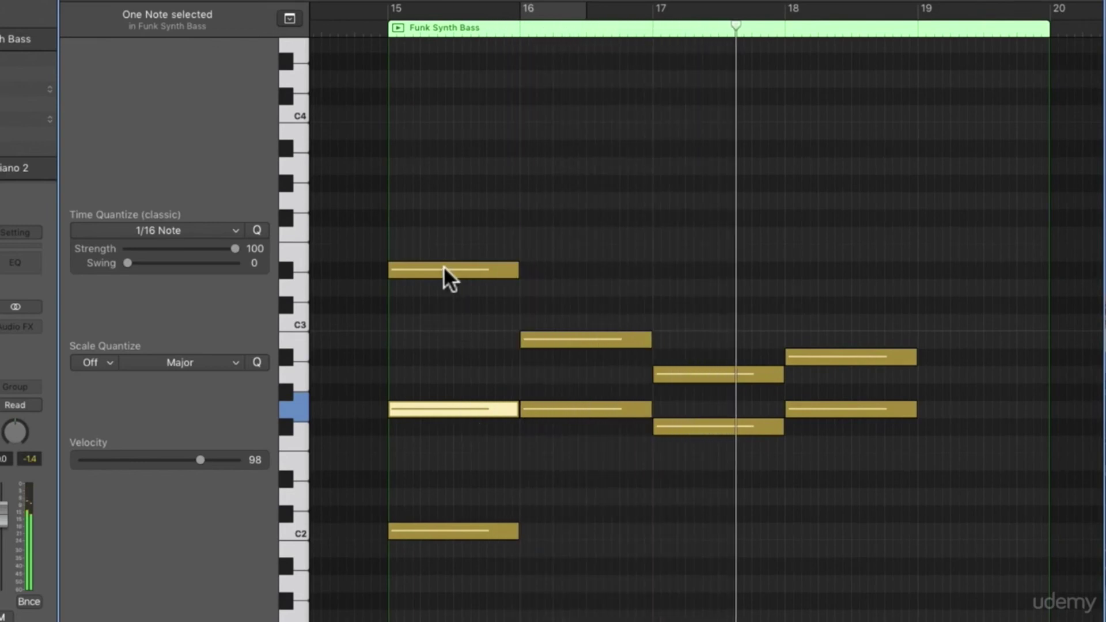
{"action": "key", "text": "super+z"}
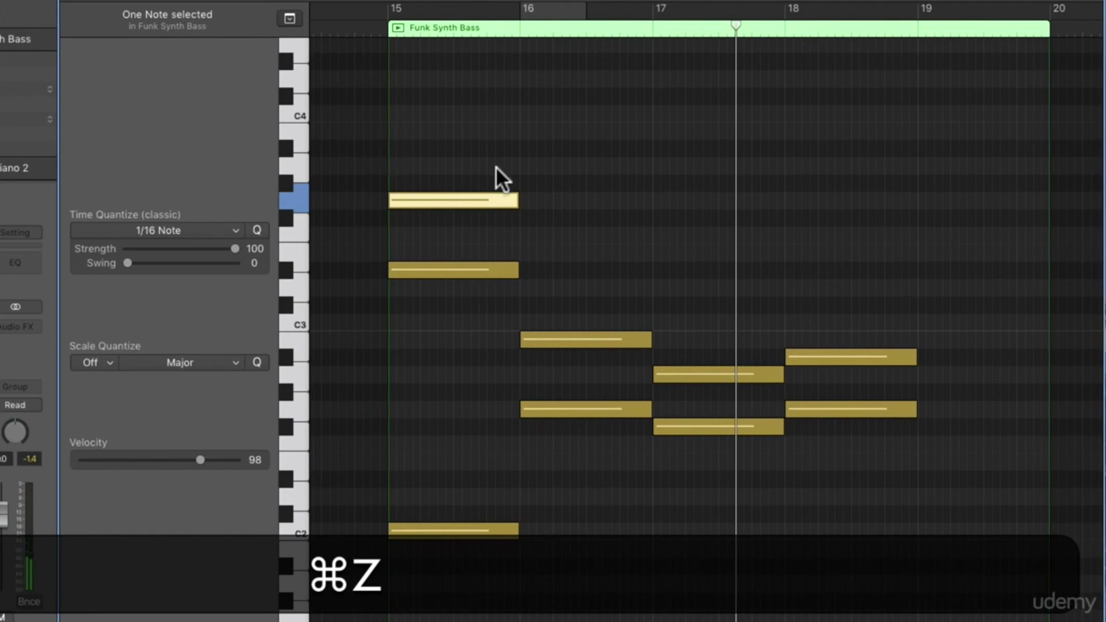
Step: Play back the piano chord progression from just before bar 15 through bar 18
{"action": "left_click", "coordinate": [505, 148]}
{"action": "key", "text": "space"}
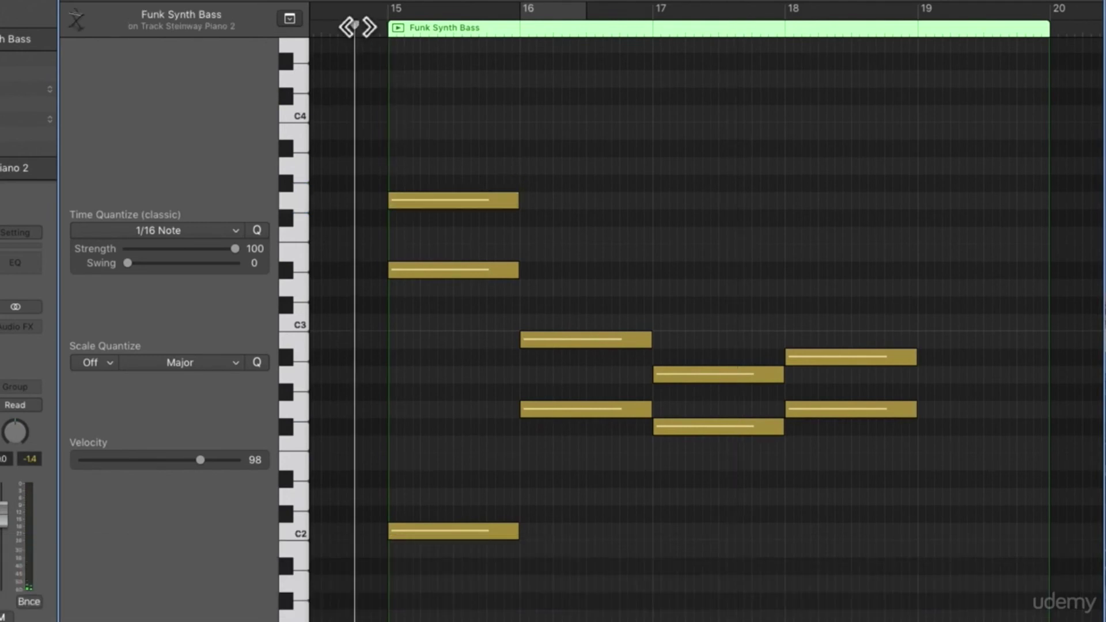
{"action": "key", "text": "space"}
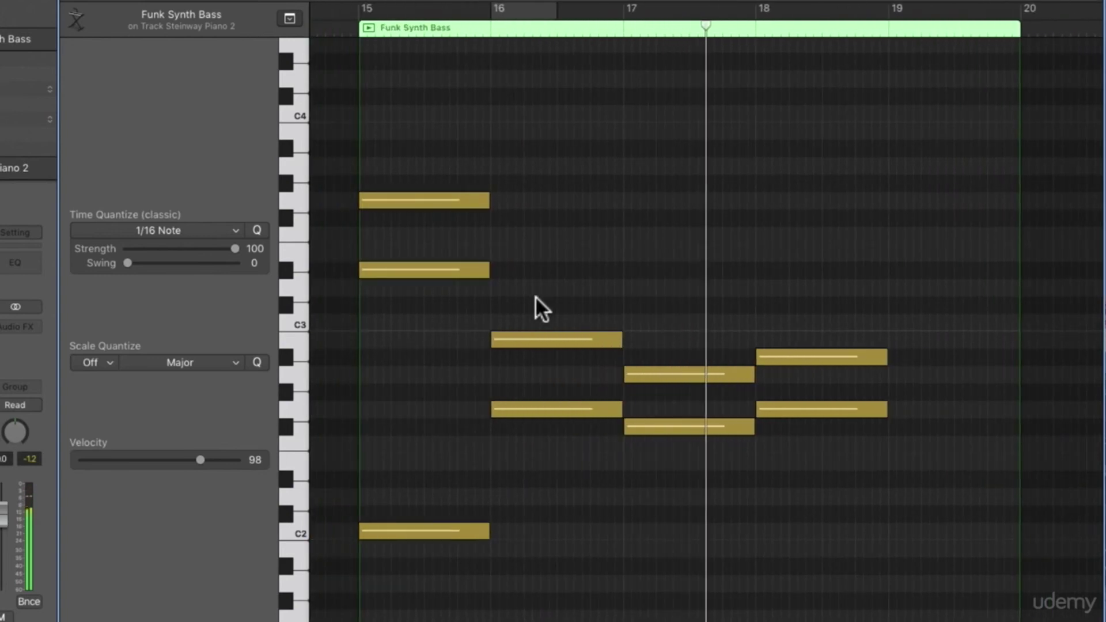
{"action": "scroll", "coordinate": [537, 295], "scroll_direction": "down", "scroll_amount": 5}
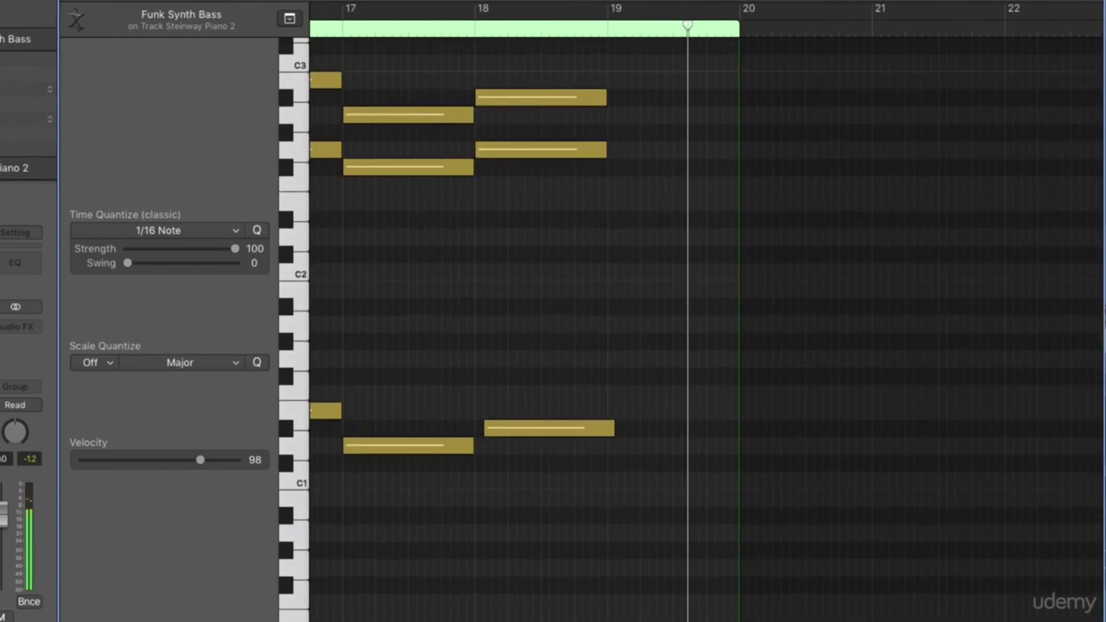
Step: Trim the last Steinway Piano 2 region to end with the magenta strings region, and recolor it blue
{"action": "key", "text": "e"}
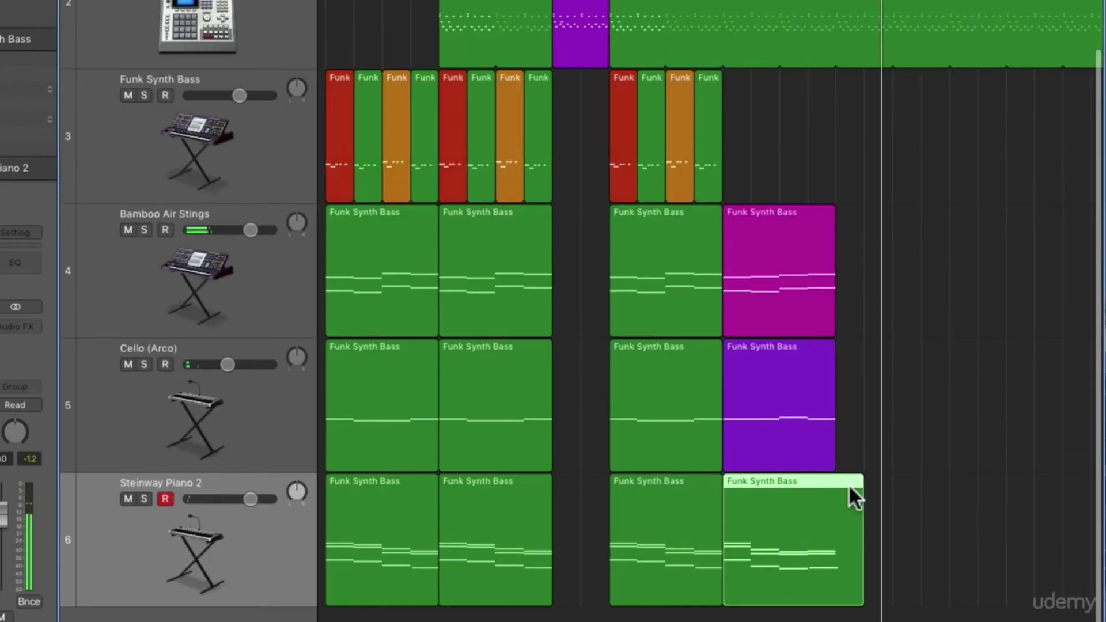
{"action": "left_click_drag", "start_coordinate": [856, 580], "coordinate": [835, 575]}
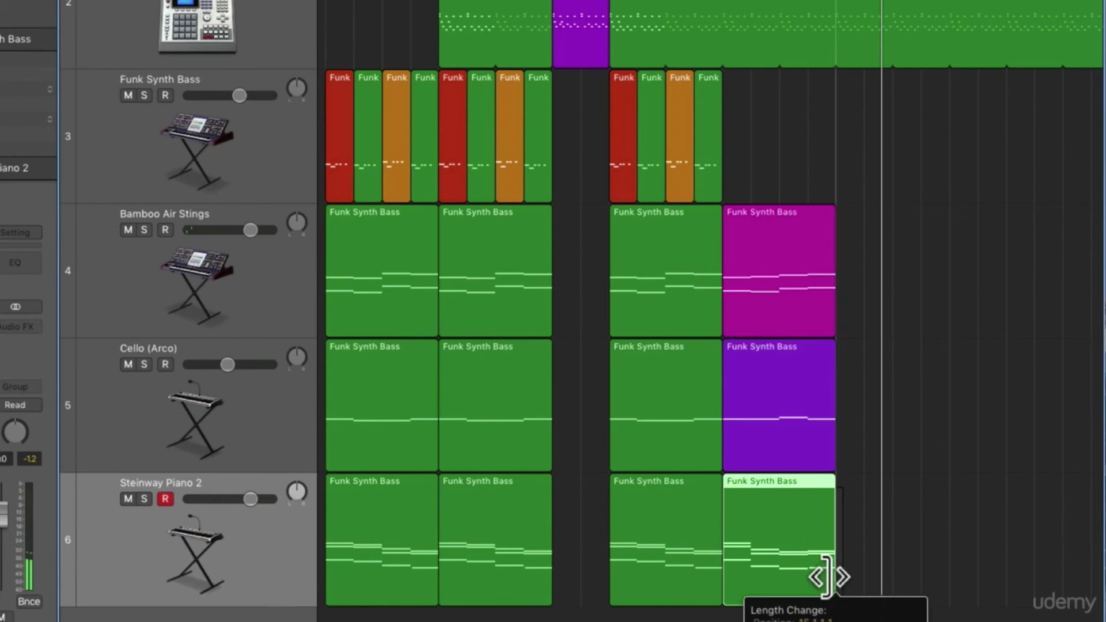
{"action": "left_click", "coordinate": [755, 494]}
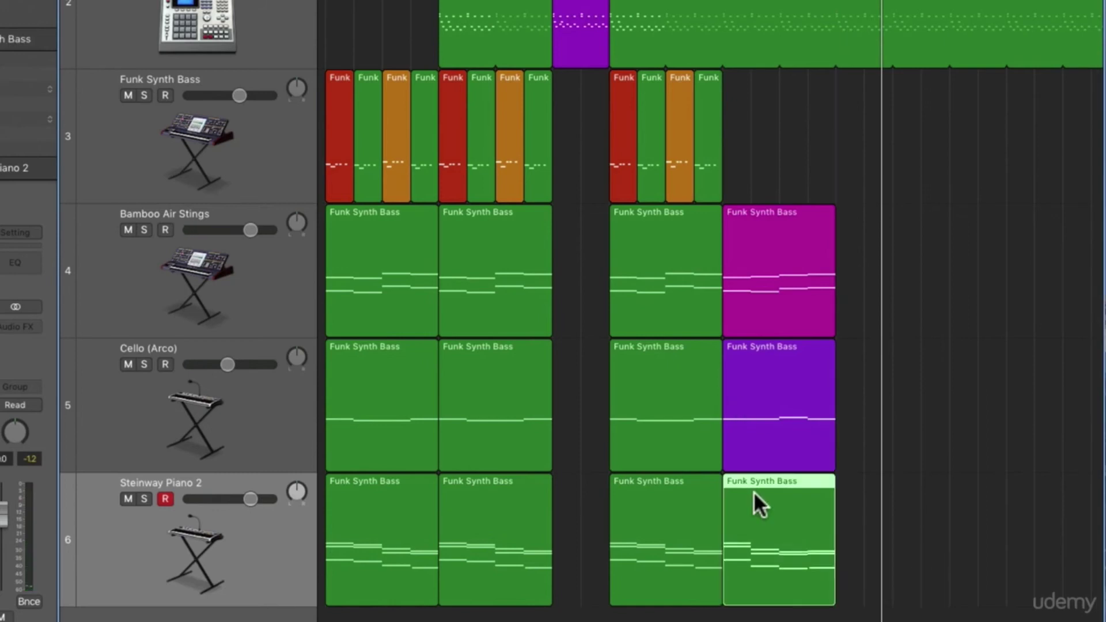
{"action": "right_click", "coordinate": [762, 491]}
{"action": "mouse_move", "coordinate": [774, 495]}
{"action": "left_click", "coordinate": [1075, 409]}
{"action": "key", "text": "alt+c"}
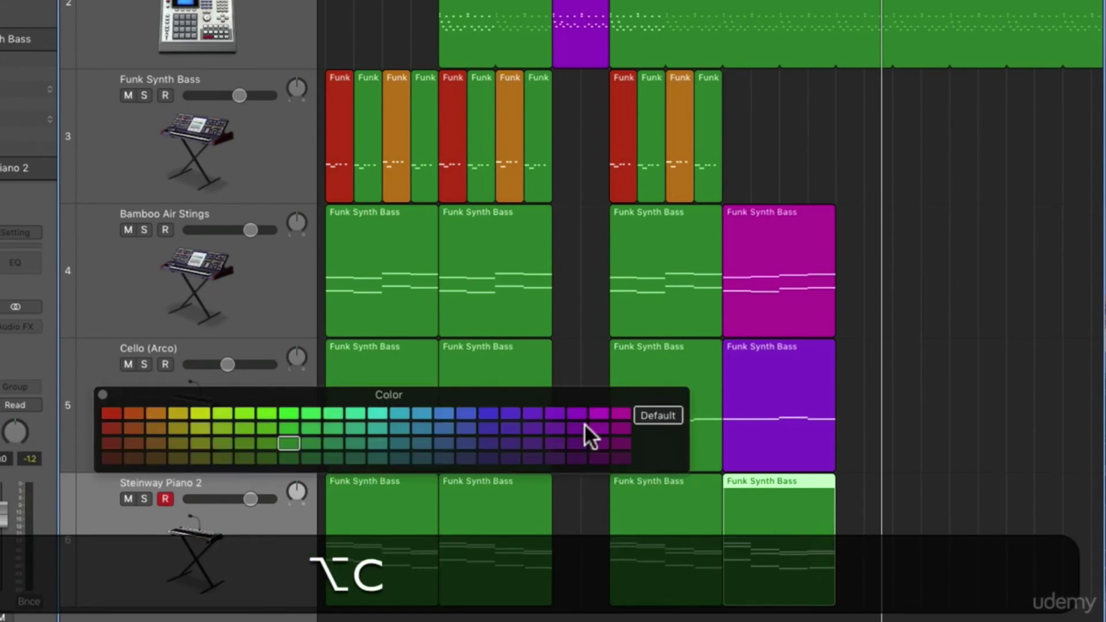
{"action": "left_click", "coordinate": [475, 412]}
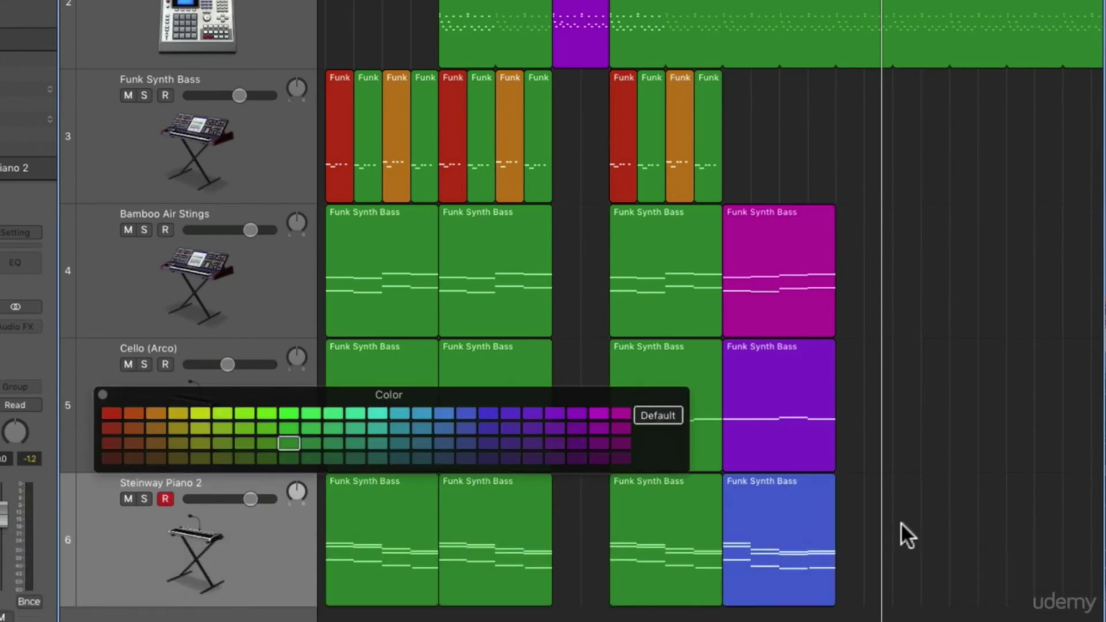
{"action": "left_click", "coordinate": [102, 395]}
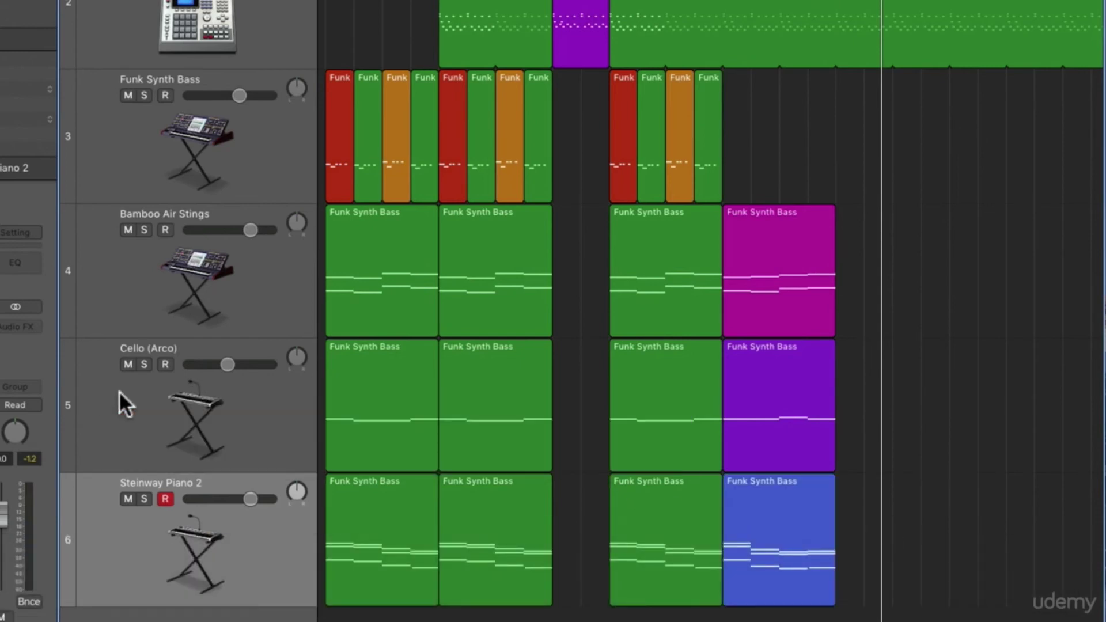
Step: Duplicate the magenta strings, purple cello and blue piano regions directly after the originals on their own tracks
{"action": "left_click_drag", "start_coordinate": [873, 562], "coordinate": [882, 210]}
{"action": "left_click", "coordinate": [861, 195]}
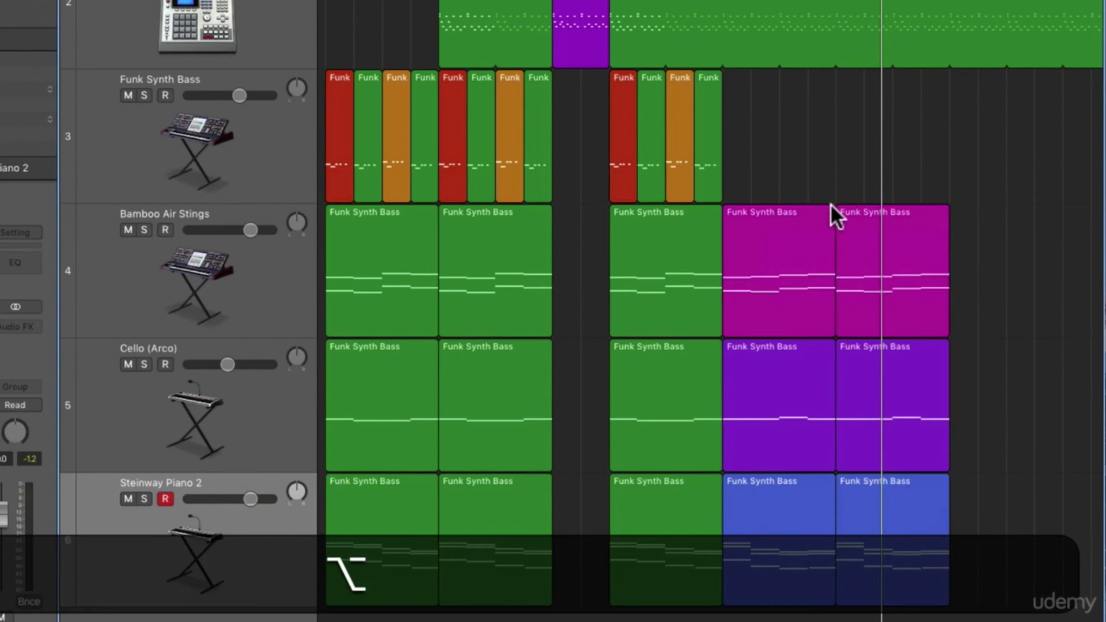
Step: Copy the green Funk Synth Bass region from bar 14 to bar 22, and the red bar 11 region to bars 19 and 20
{"action": "left_click", "coordinate": [706, 123]}
{"action": "left_click_drag", "start_coordinate": [710, 75], "coordinate": [936, 79]}
{"action": "left_click_drag", "start_coordinate": [620, 75], "coordinate": [880, 75]}
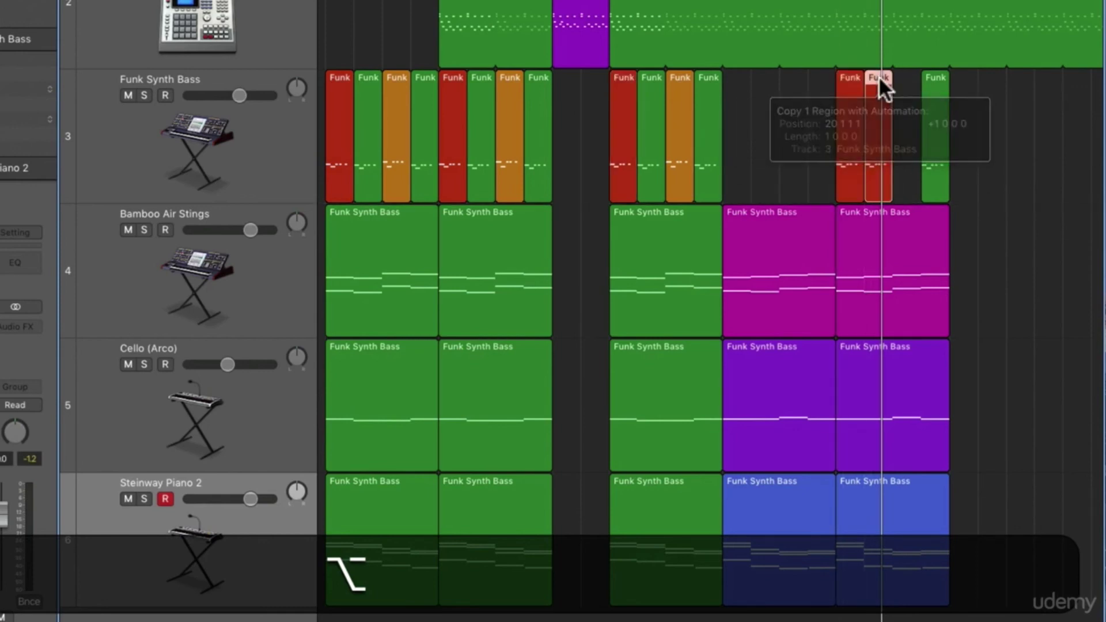
Step: Transpose the bar 20 Funk Synth Bass copy, moving its four upper notes to E1 and its low note to B0
{"action": "double_click", "coordinate": [878, 79]}
{"action": "left_click_drag", "start_coordinate": [754, 279], "coordinate": [858, 320]}
{"action": "left_click_drag", "start_coordinate": [753, 302], "coordinate": [752, 288]}
{"action": "left_click", "coordinate": [775, 359]}
{"action": "left_click_drag", "start_coordinate": [775, 357], "coordinate": [768, 382]}
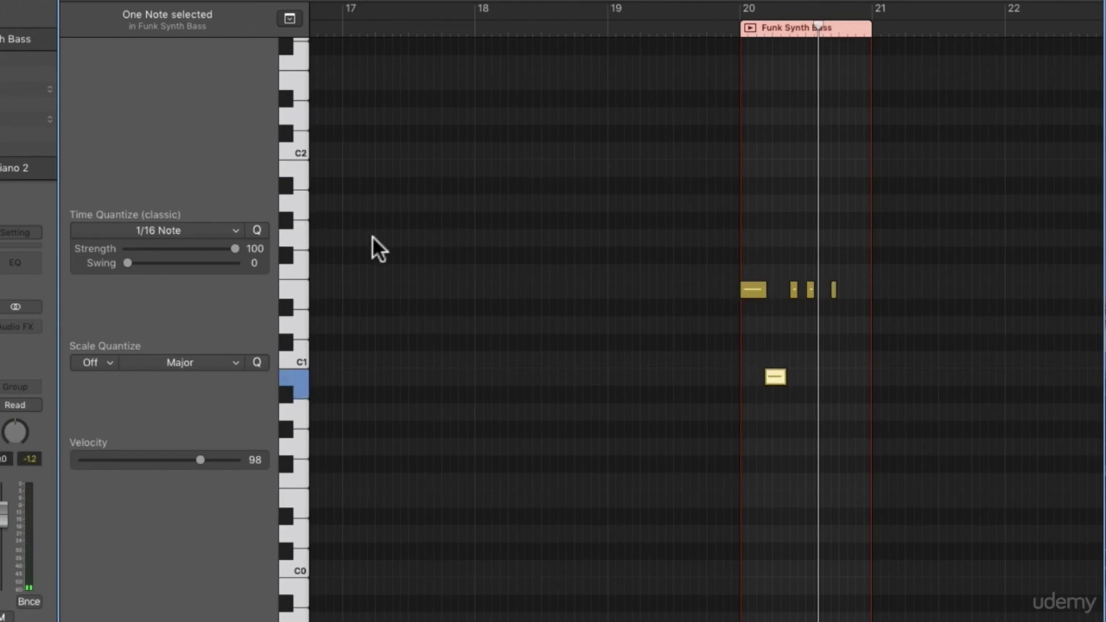
{"action": "key", "text": "e"}
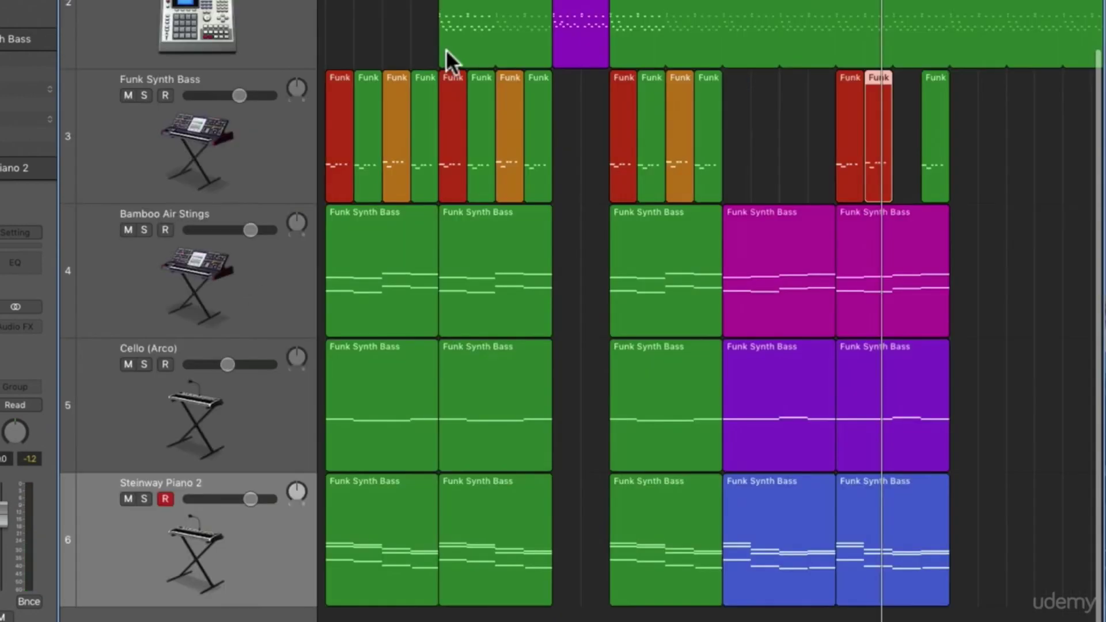
Step: Recolor the edited Funk Synth Bass region at bar 20 blue
{"action": "key", "text": "alt+c"}
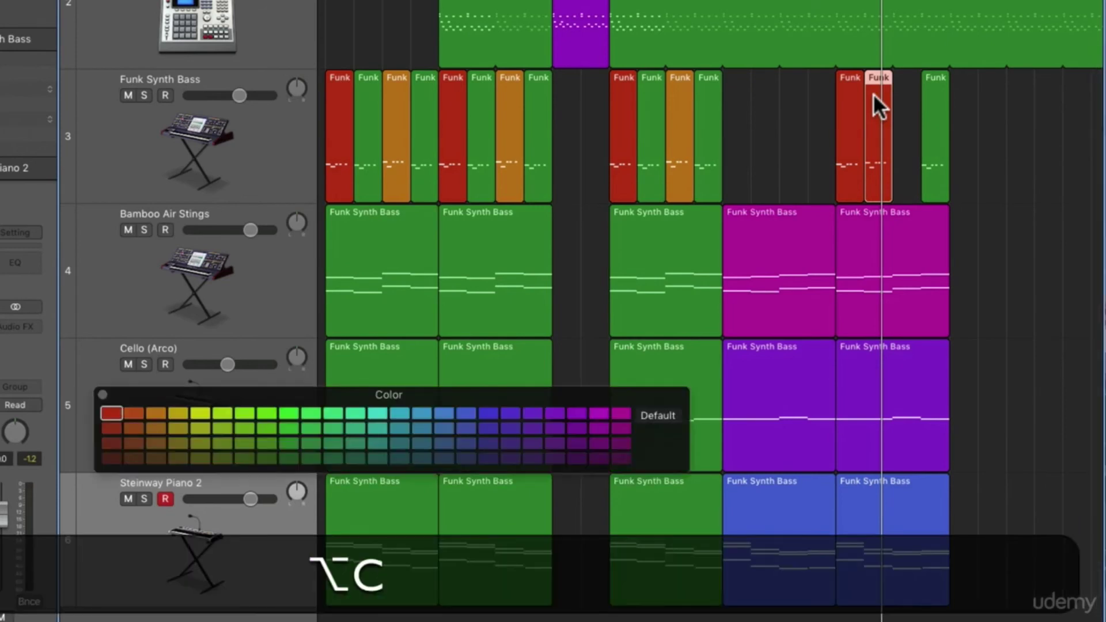
{"action": "left_click", "coordinate": [466, 413]}
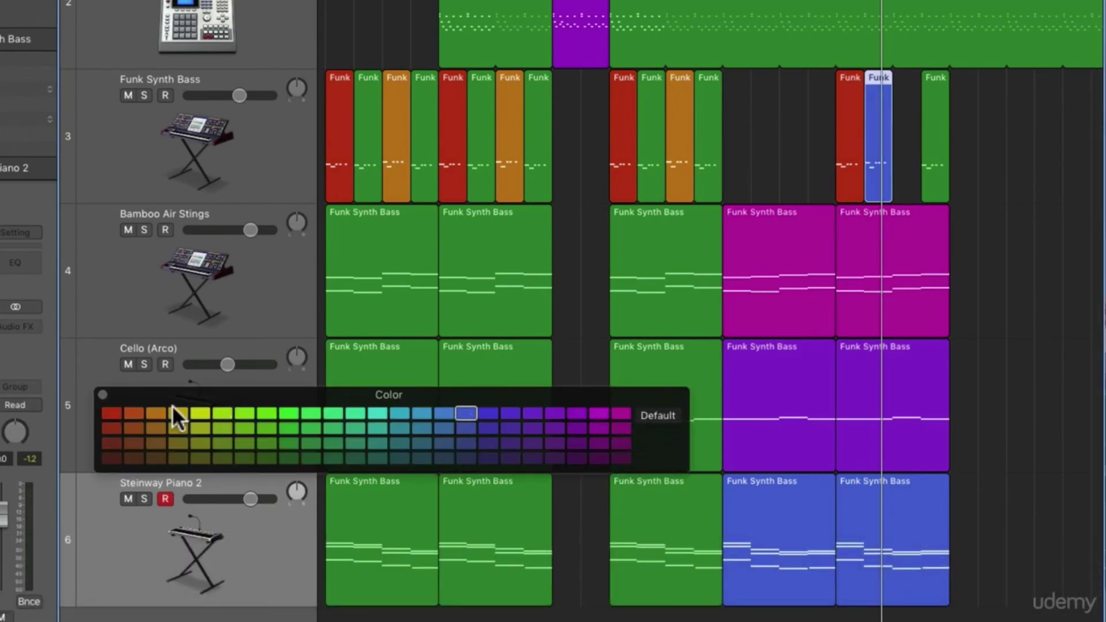
{"action": "left_click", "coordinate": [102, 395]}
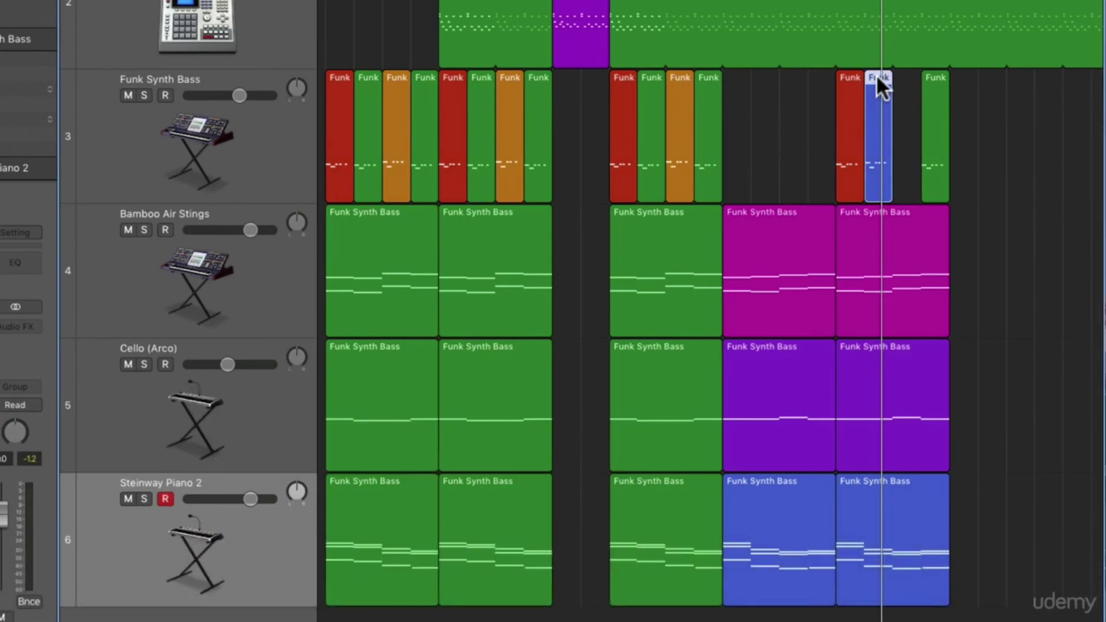
Step: Copy the blue bass region to bar 21 and transpose its four upper notes to D1 and its low note to A0
{"action": "left_click_drag", "start_coordinate": [876, 75], "coordinate": [908, 79]}
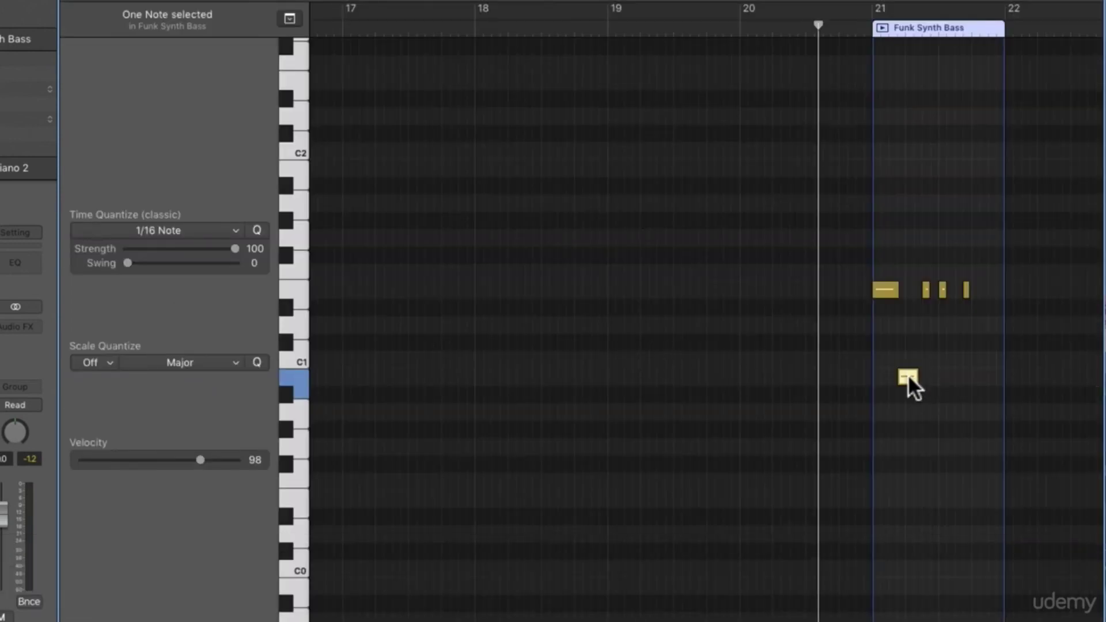
{"action": "left_click_drag", "start_coordinate": [907, 375], "coordinate": [911, 411]}
{"action": "left_click_drag", "start_coordinate": [881, 336], "coordinate": [978, 279]}
{"action": "left_click_drag", "start_coordinate": [885, 285], "coordinate": [884, 323]}
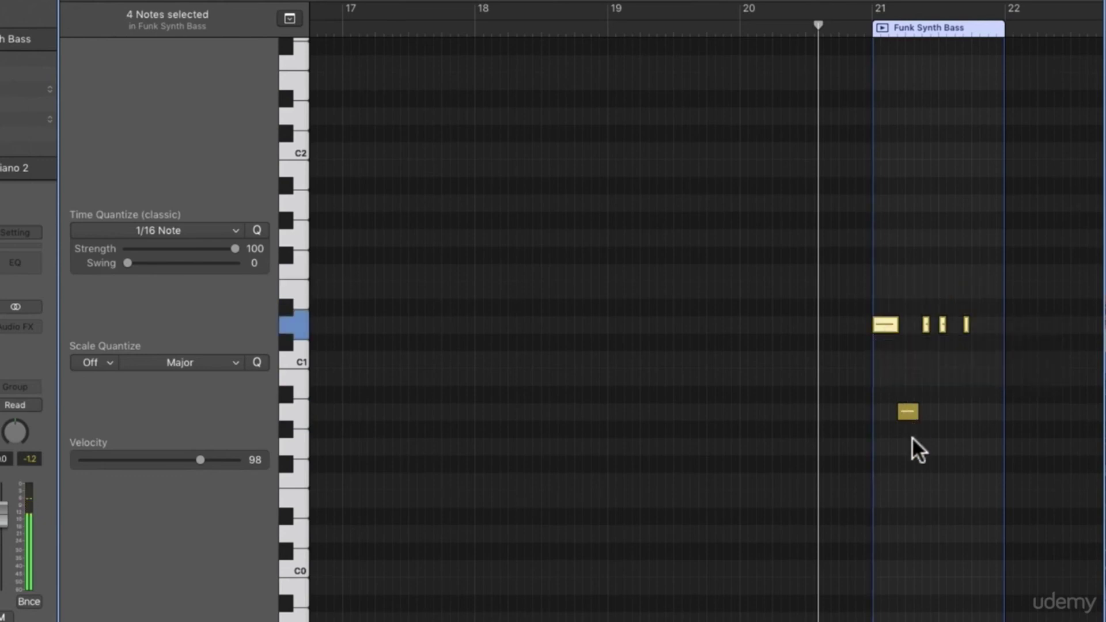
{"action": "left_click", "coordinate": [294, 322]}
{"action": "left_click", "coordinate": [299, 289]}
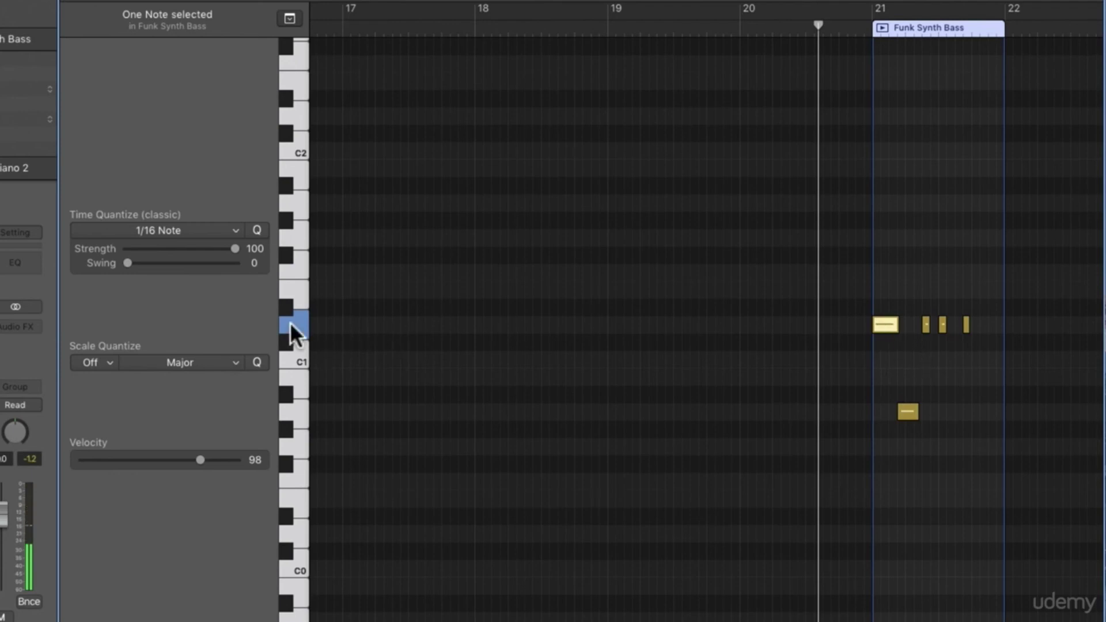
{"action": "key", "text": "e"}
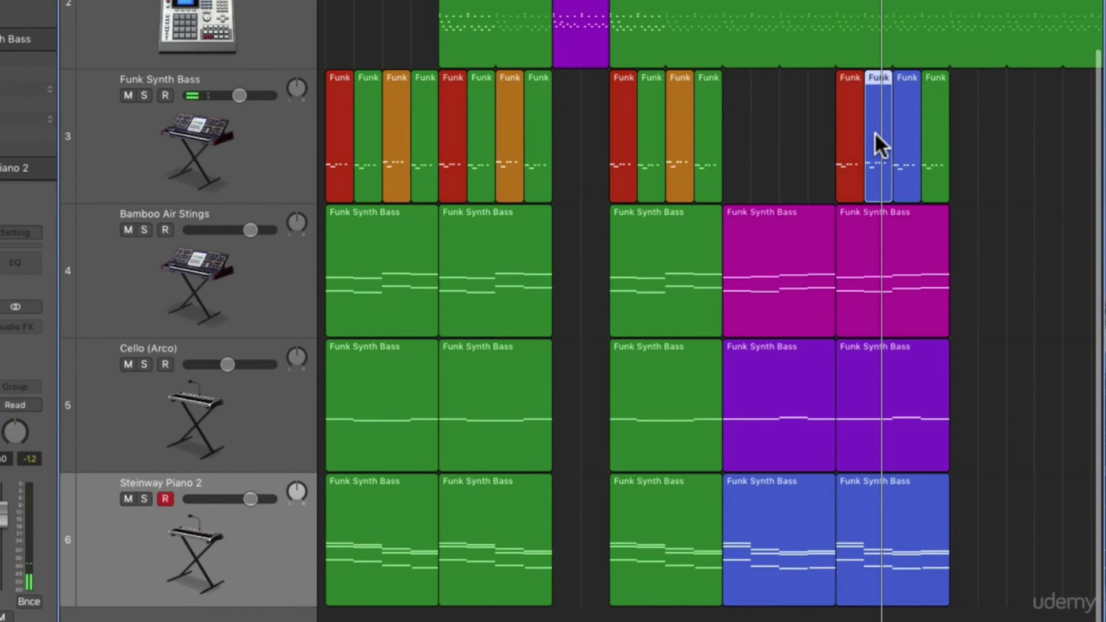
Step: Recolor the Funk Synth Bass region at bar 21 olive and save the project
{"action": "right_click", "coordinate": [902, 128]}
{"action": "left_click", "coordinate": [800, 79]}
{"action": "key", "text": "alt+c"}
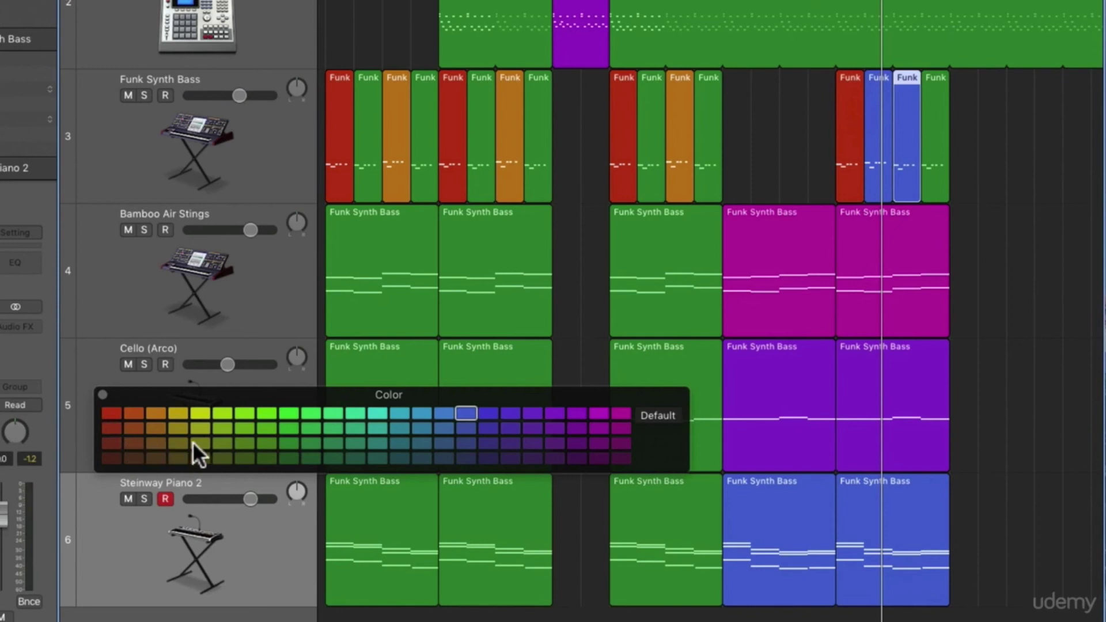
{"action": "left_click", "coordinate": [195, 444]}
{"action": "left_click", "coordinate": [103, 395]}
{"action": "key", "text": "super+s"}
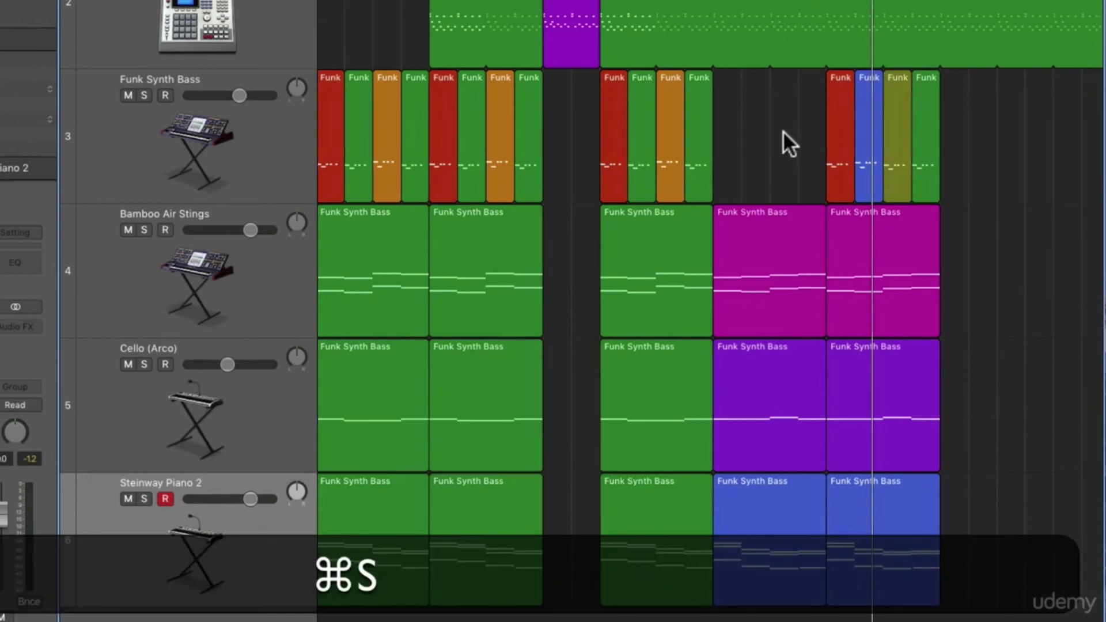
Step: Play back the new section with the added bass line in bars 19 to 22
{"action": "scroll", "coordinate": [785, 131], "scroll_direction": "right", "scroll_amount": 5}
{"action": "scroll", "coordinate": [785, 130], "scroll_direction": "up", "scroll_amount": 3}
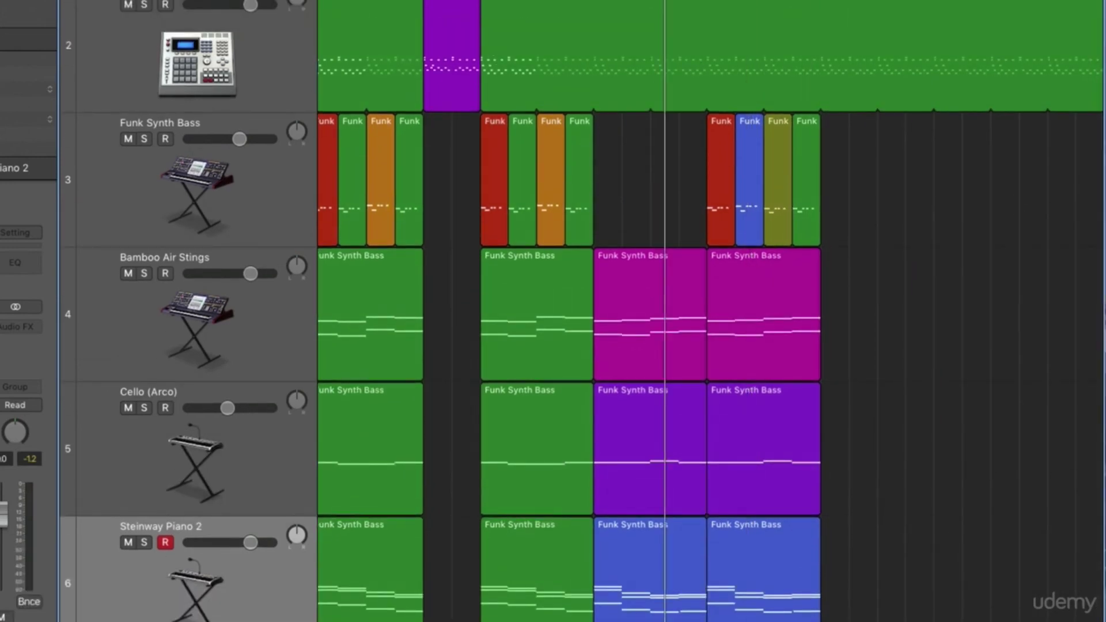
{"action": "key", "text": "space"}
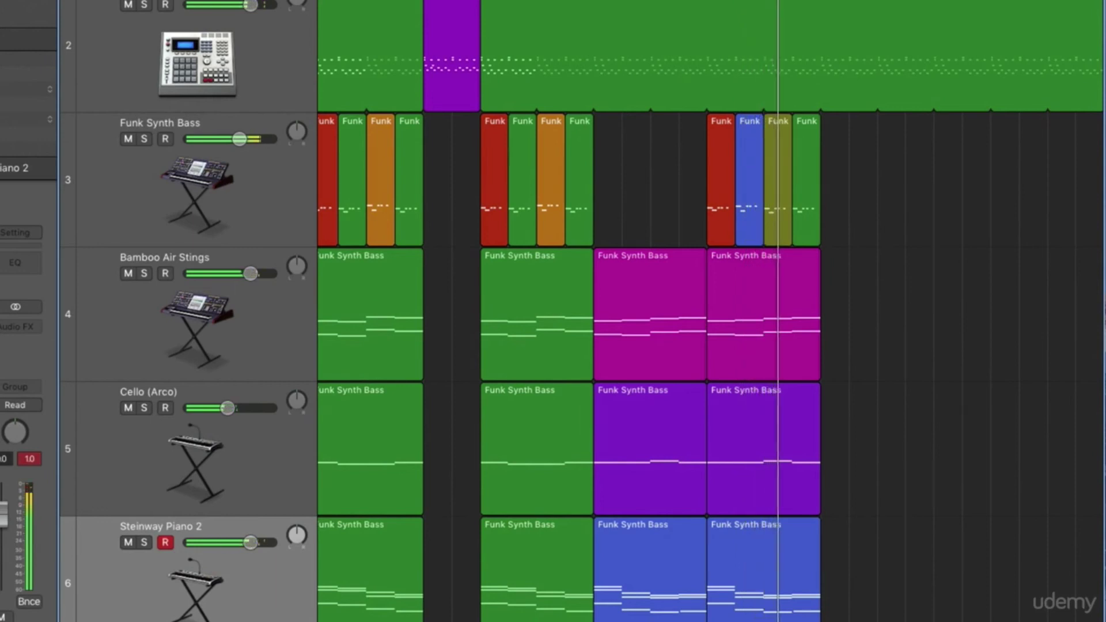
{"action": "scroll", "coordinate": [875, 237], "scroll_direction": "right", "scroll_amount": 3}
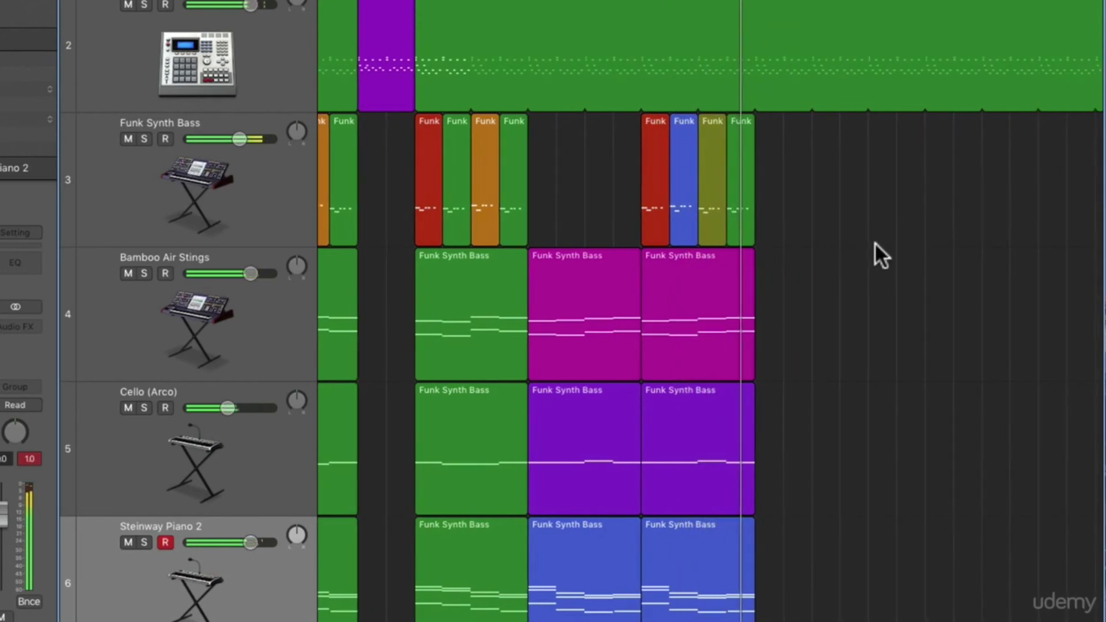
Step: Duplicate the bar 19 to 22 bass, strings, cello and piano regions to start at bar 23
{"action": "scroll", "coordinate": [873, 242], "scroll_direction": "down", "scroll_amount": 2}
{"action": "left_click_drag", "start_coordinate": [804, 572], "coordinate": [654, 133]}
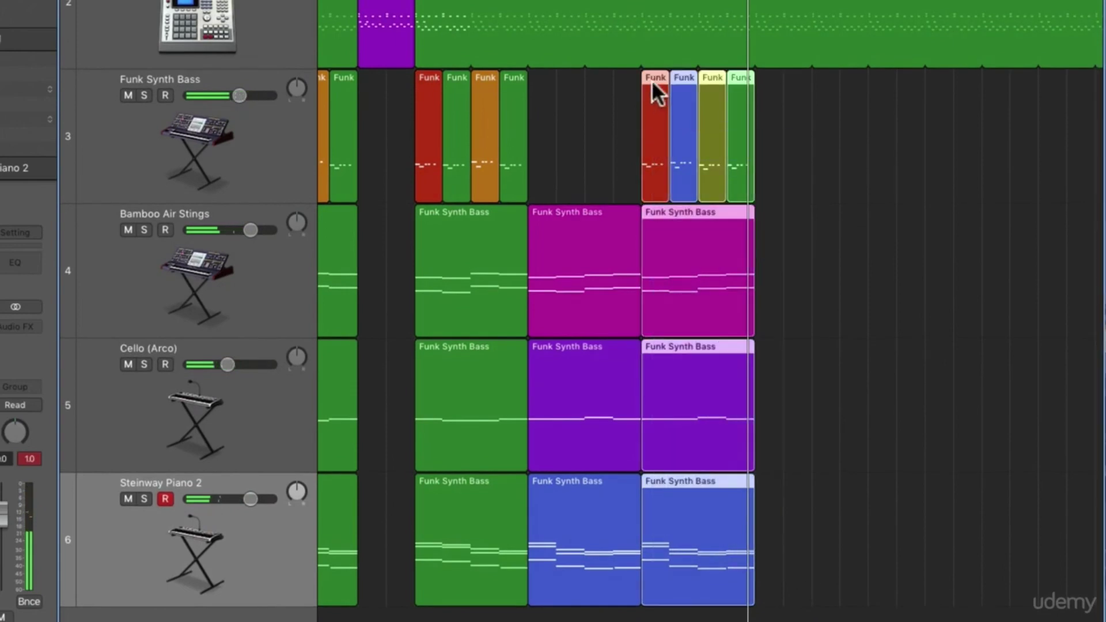
{"action": "left_click_drag", "start_coordinate": [654, 73], "coordinate": [767, 86]}
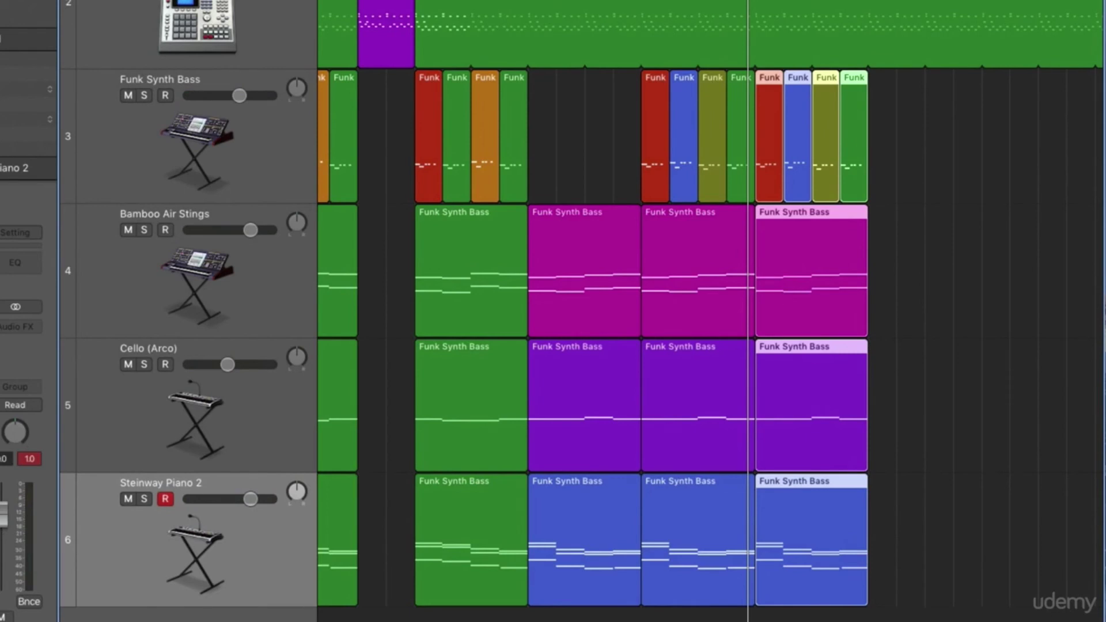
Step: Copy the bar 11 to 14 bass, strings, cello and piano regions, plus the Ultrabeat region above them, to bar 27
{"action": "left_click_drag", "start_coordinate": [500, 612], "coordinate": [435, 119]}
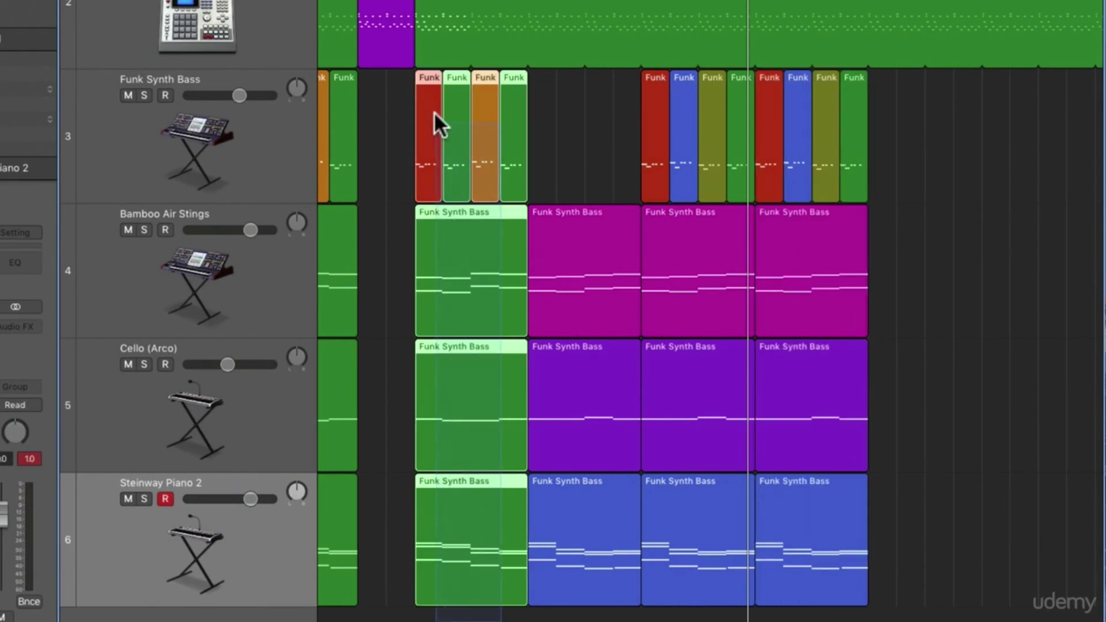
{"action": "left_click_drag", "start_coordinate": [427, 71], "coordinate": [870, 150]}
{"action": "left_click_drag", "start_coordinate": [533, 37], "coordinate": [916, 36]}
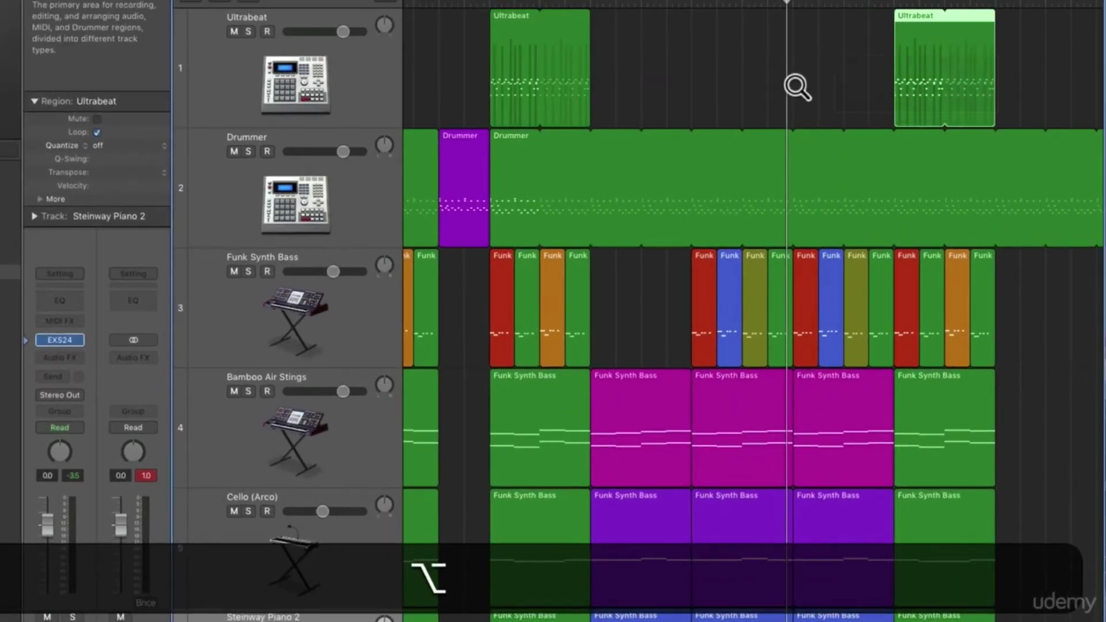
Step: Play back the full arrangement from just before bar 11 with all tracks in view
{"action": "scroll", "coordinate": [703, 109], "scroll_direction": "left", "scroll_amount": 5}
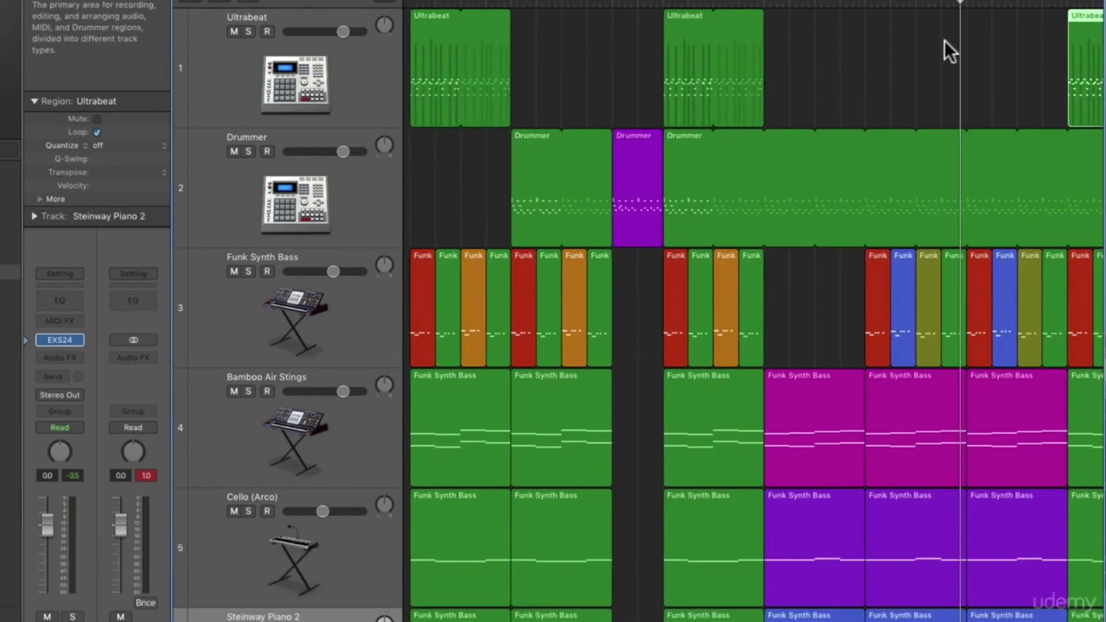
{"action": "key", "text": "super+Left"}
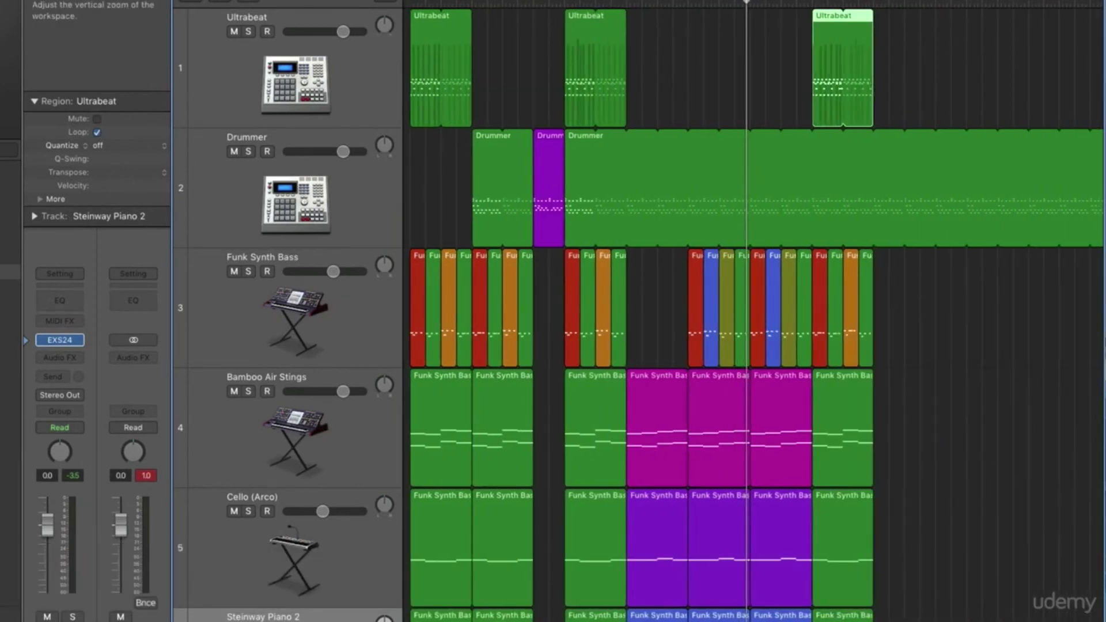
{"action": "key", "text": "super+Up"}
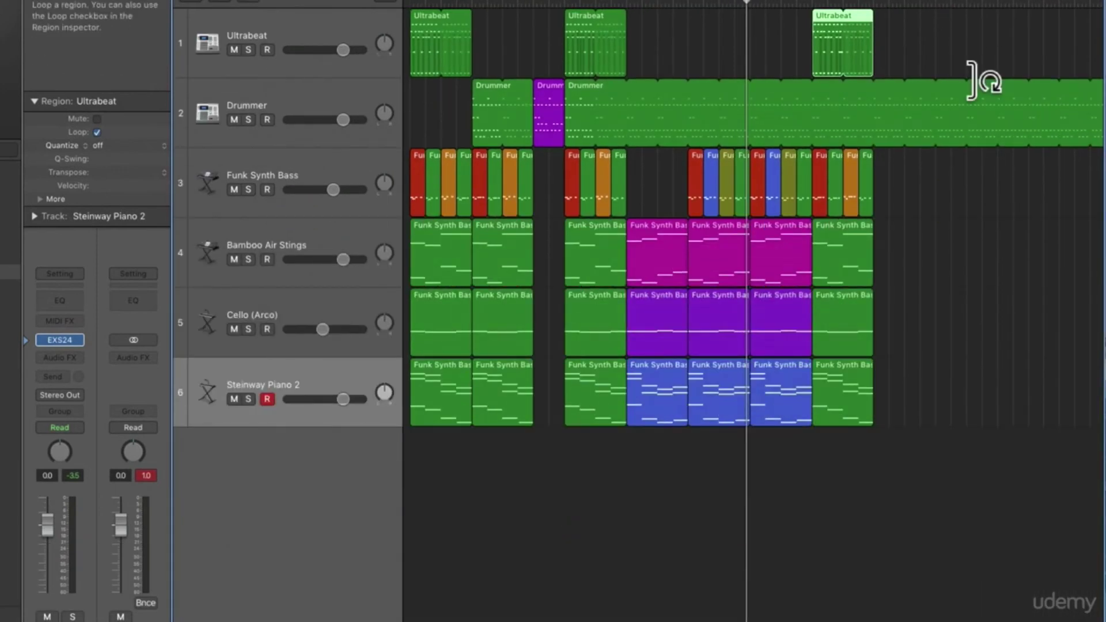
{"action": "key", "text": "Return"}
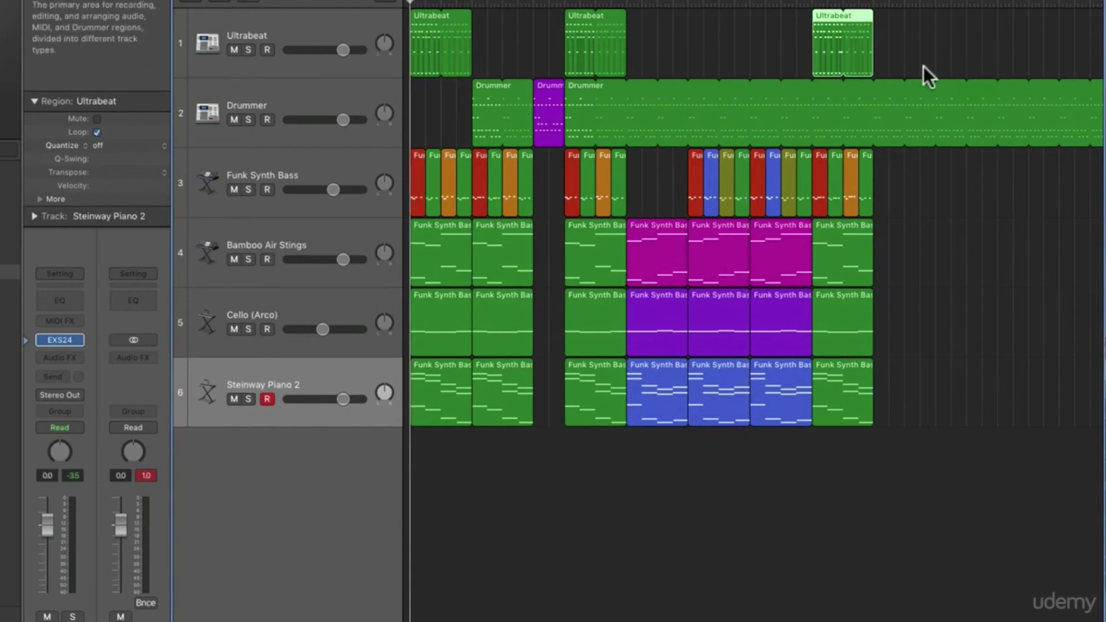
{"action": "left_click", "coordinate": [558, 3]}
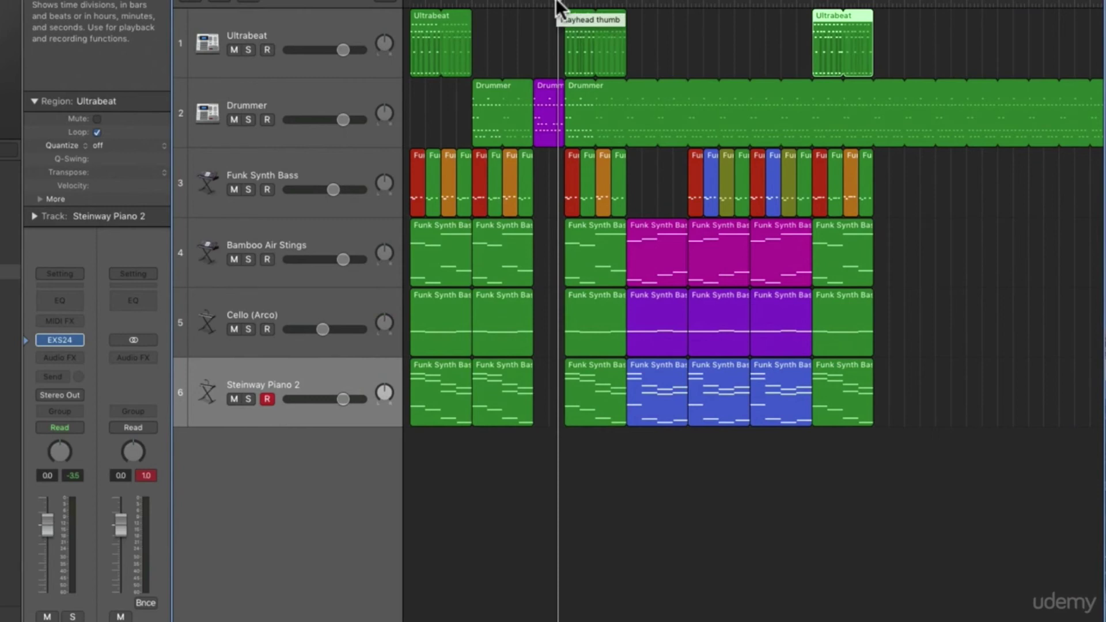
{"action": "key", "text": "space"}
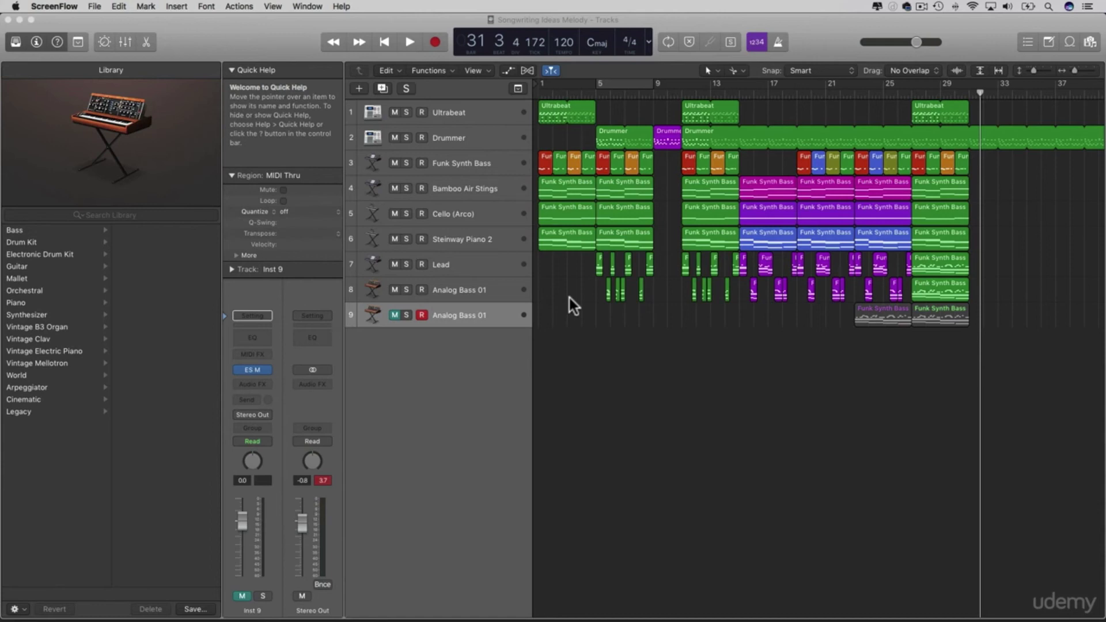
Step: Create one stereo ES2 (Synthesizer 2) software instrument track directly below Steinway Piano 2
{"action": "left_click", "coordinate": [451, 238]}
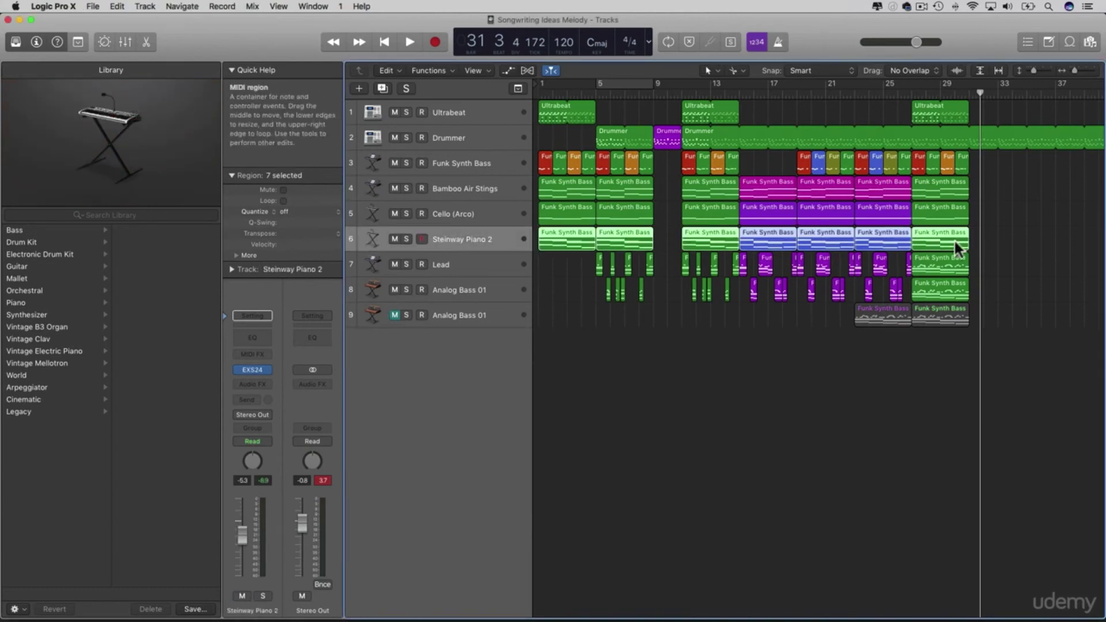
{"action": "left_click", "coordinate": [359, 89]}
{"action": "left_click", "coordinate": [438, 133]}
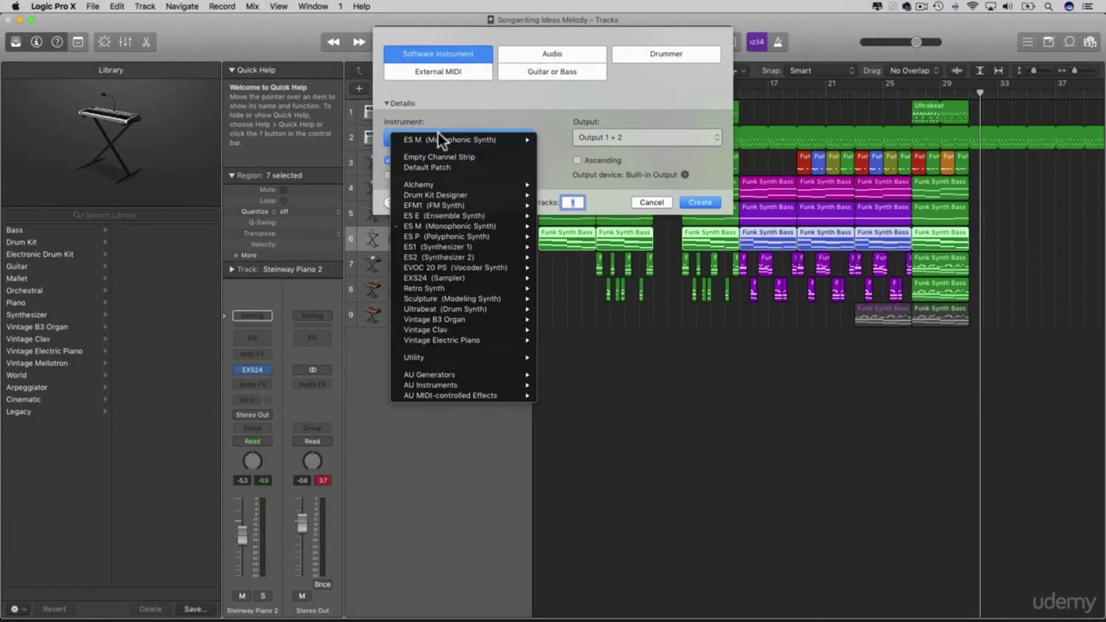
{"action": "mouse_move", "coordinate": [436, 258]}
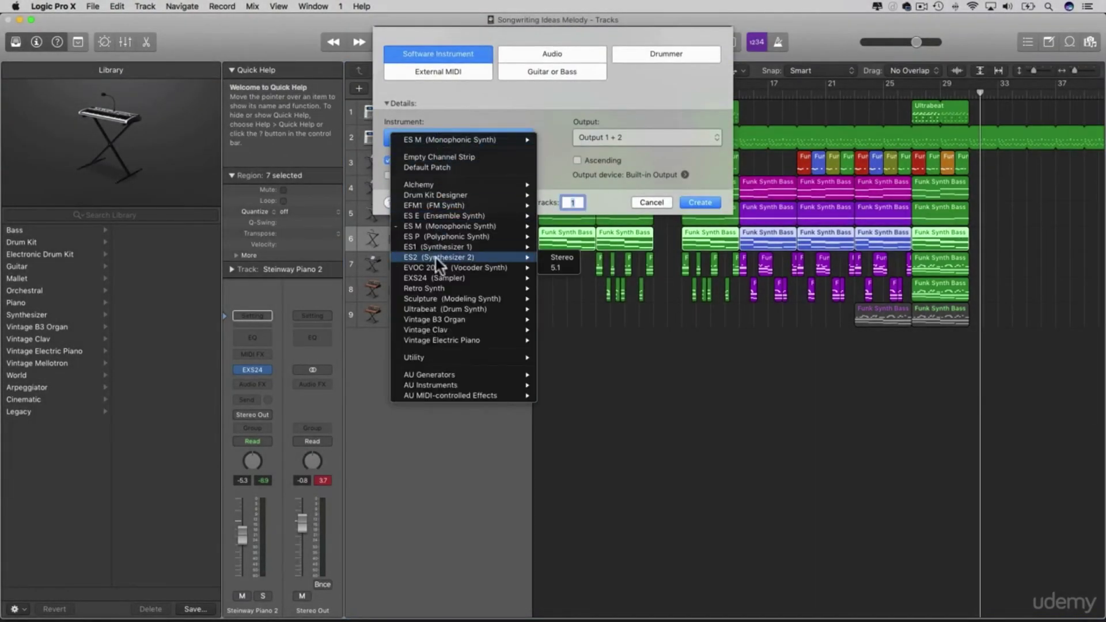
{"action": "left_click", "coordinate": [568, 258]}
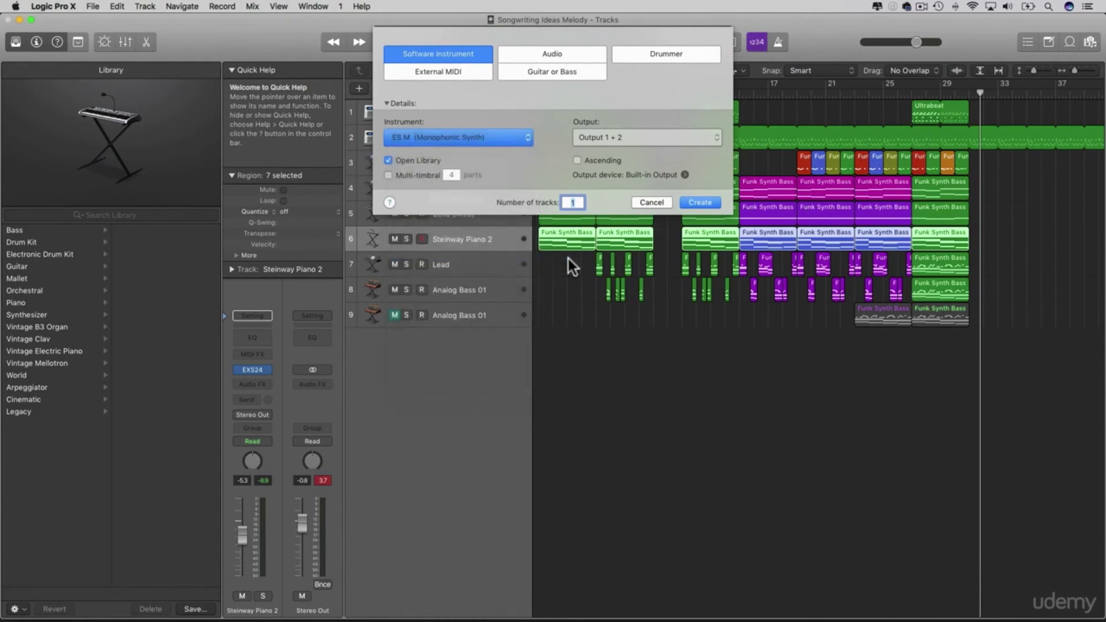
{"action": "left_click", "coordinate": [693, 198]}
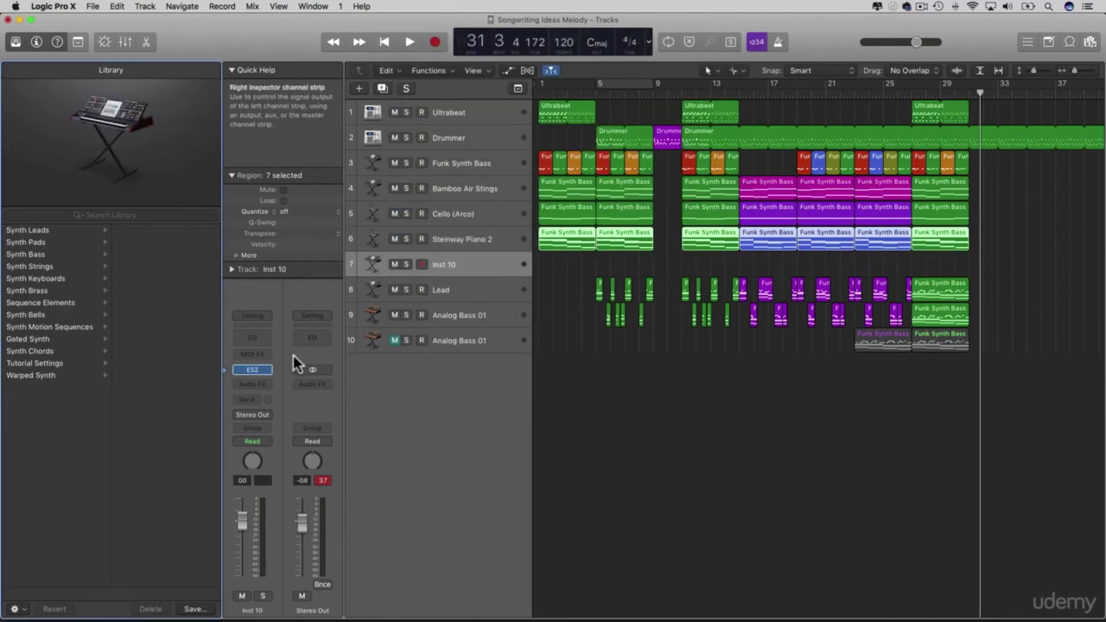
Step: Copy all the Steinway Piano 2 regions onto the new ES2 track at the same positions and rename the track Arpeggiator
{"action": "left_click", "coordinate": [551, 260]}
{"action": "left_click_drag", "start_coordinate": [778, 255], "coordinate": [551, 262]}
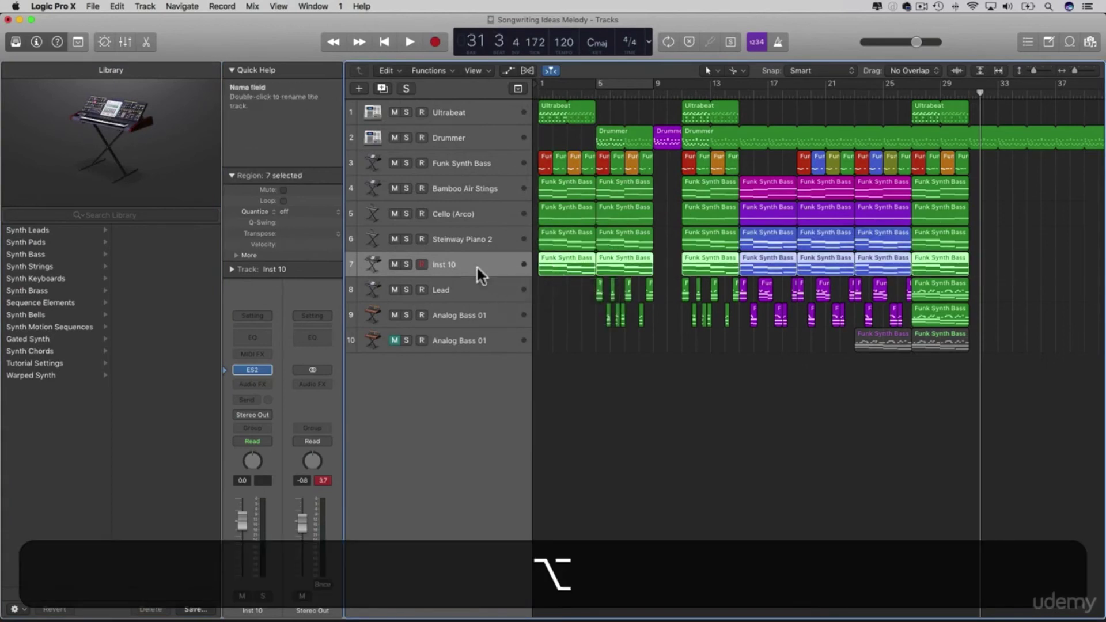
{"action": "double_click", "coordinate": [442, 264]}
{"action": "type", "text": "Ar"}
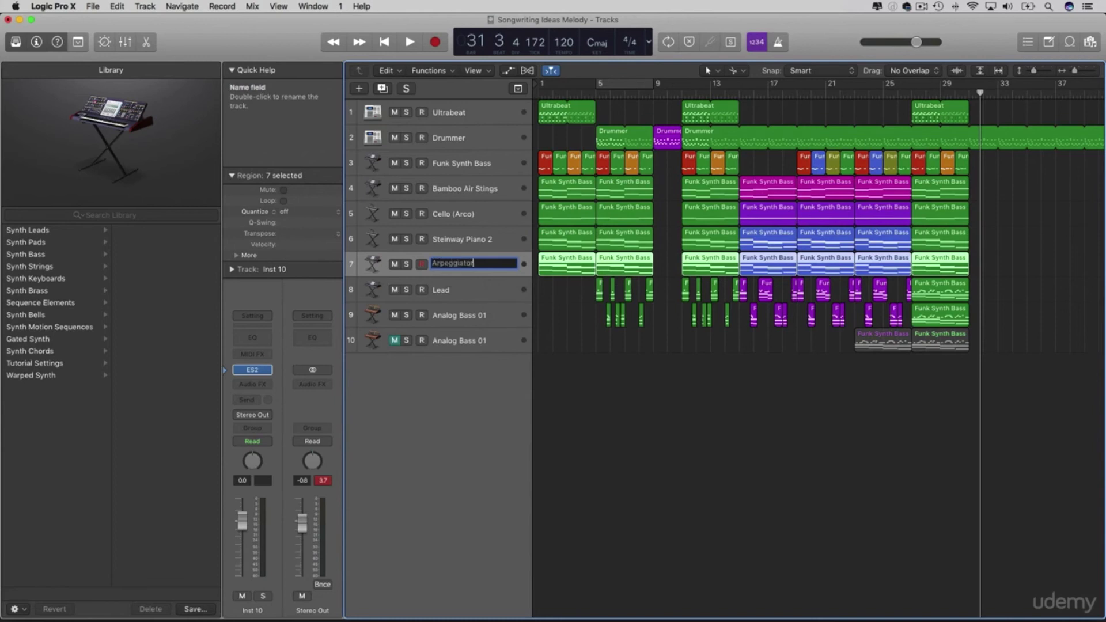
{"action": "type", "text": "peggiator"}
{"action": "key", "text": "Return"}
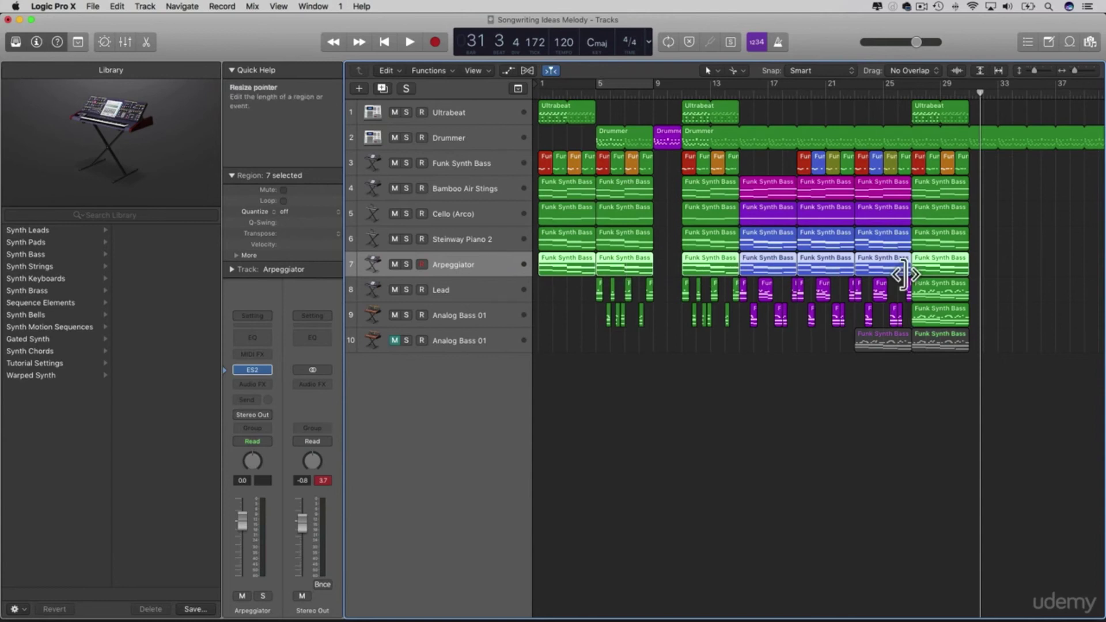
Step: Deselect the copied regions and solo the Arpeggiator track
{"action": "left_click", "coordinate": [1000, 263]}
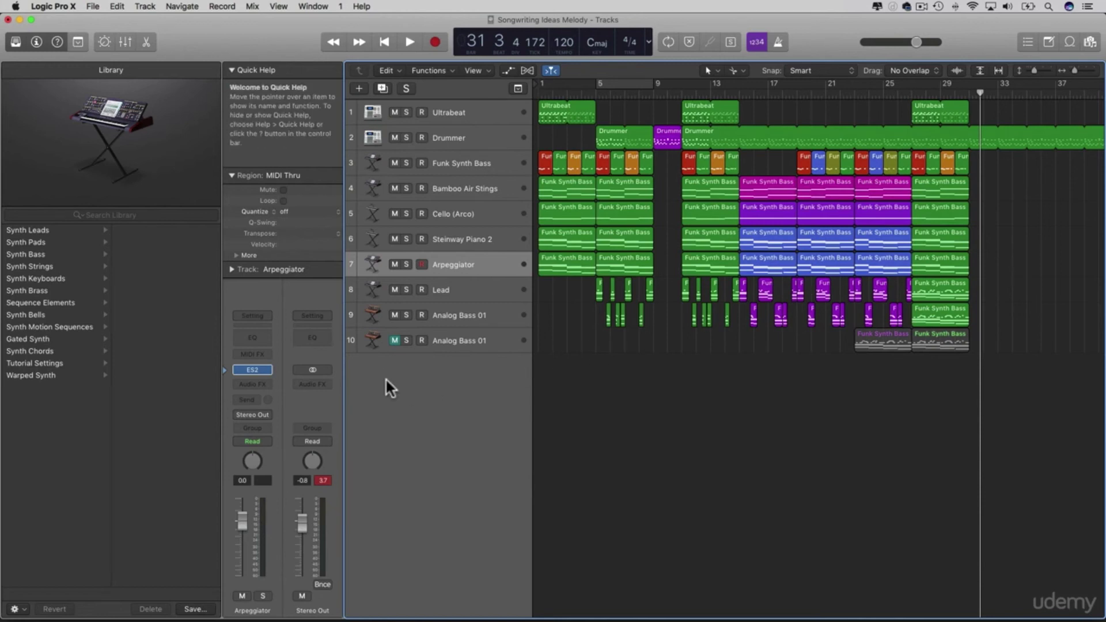
{"action": "left_click", "coordinate": [406, 265]}
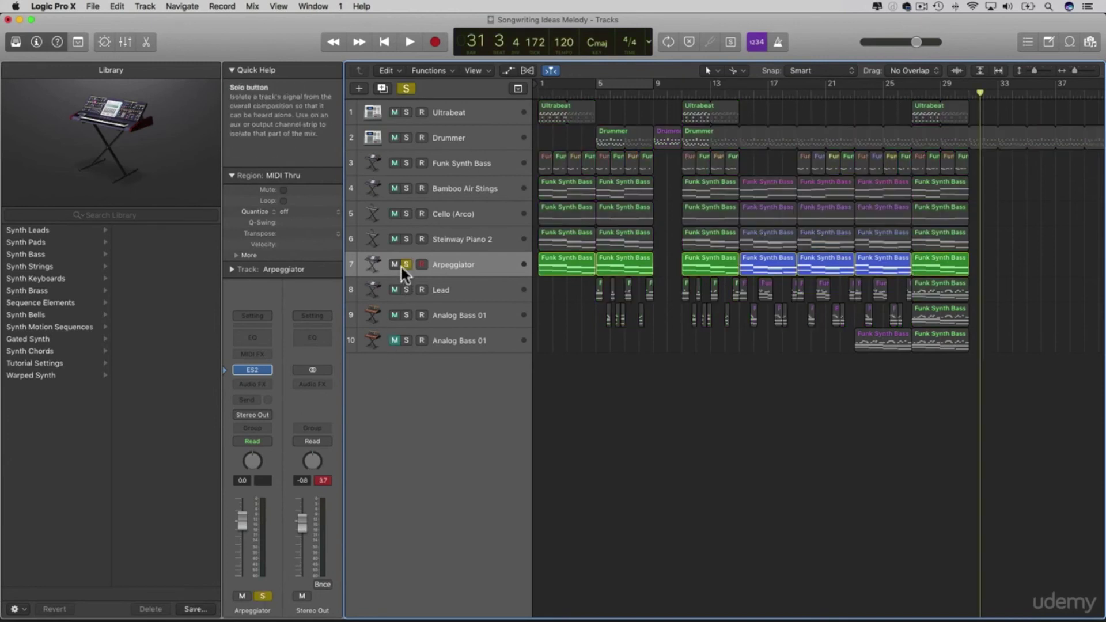
Step: Loop bars 1 to 5 of the soloed track in playback and insert the Arpeggiator MIDI effect on its channel strip
{"action": "left_click", "coordinate": [625, 82]}
{"action": "left_click_drag", "start_coordinate": [627, 82], "coordinate": [552, 85]}
{"action": "key", "text": "space"}
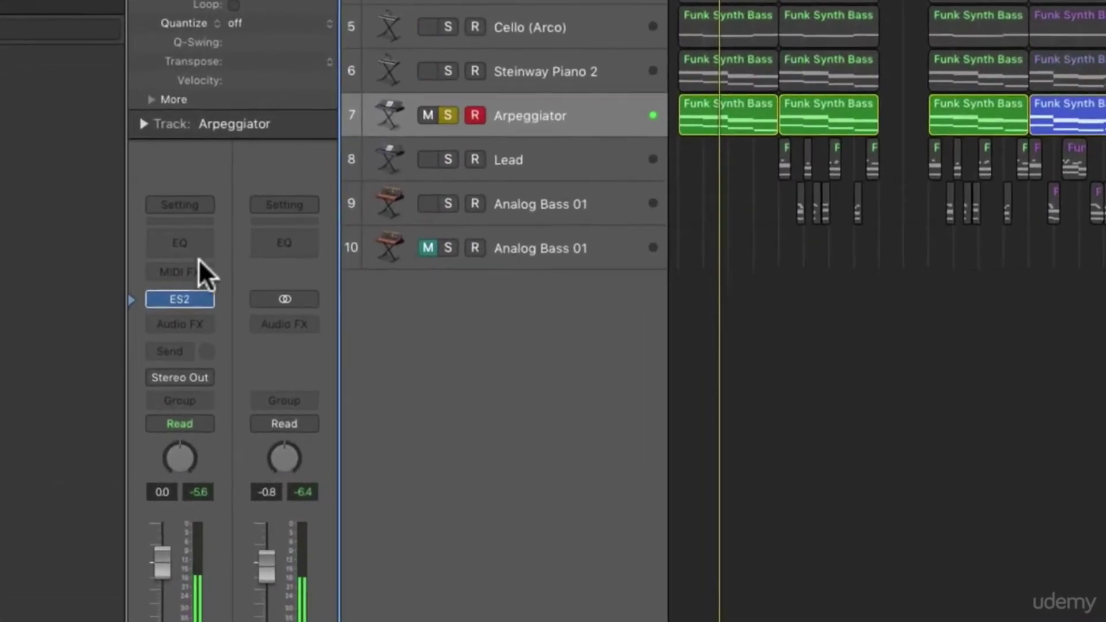
{"action": "left_click", "coordinate": [199, 273]}
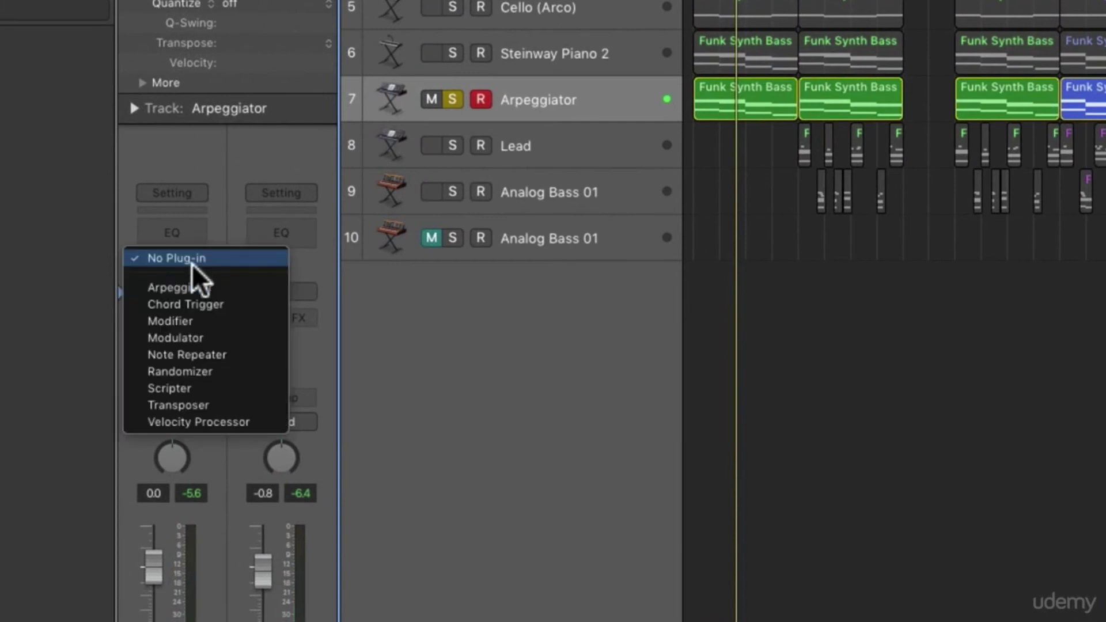
{"action": "key", "text": "Escape"}
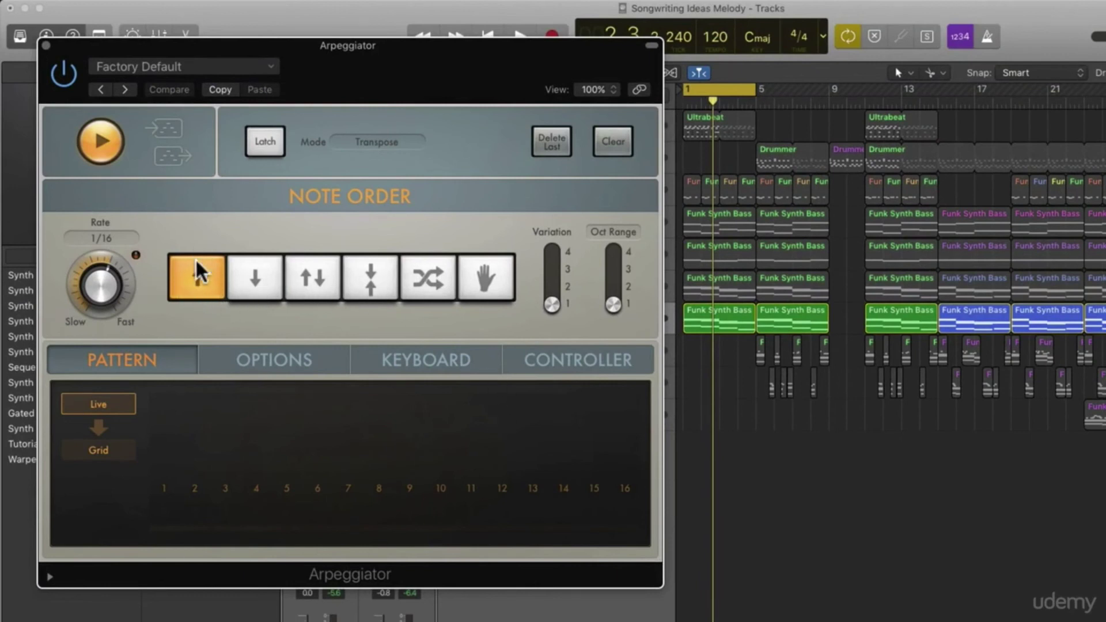
Step: Try the down, up/down, outside-in and random note orders in the Arpeggiator effect
{"action": "left_click", "coordinate": [256, 278]}
{"action": "left_click", "coordinate": [313, 278]}
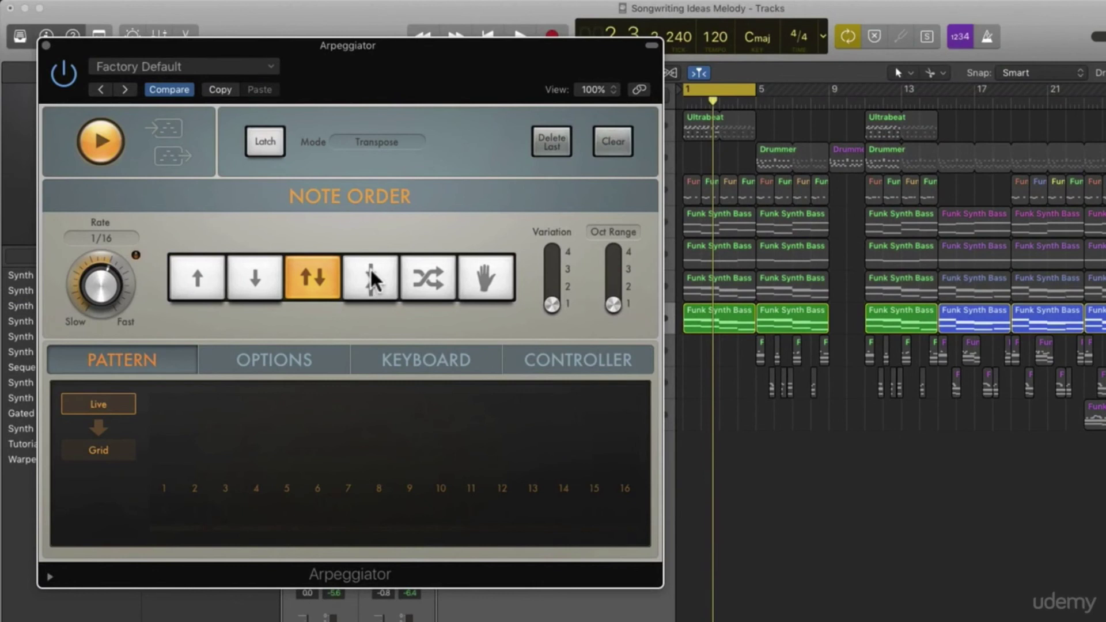
{"action": "left_click", "coordinate": [373, 278]}
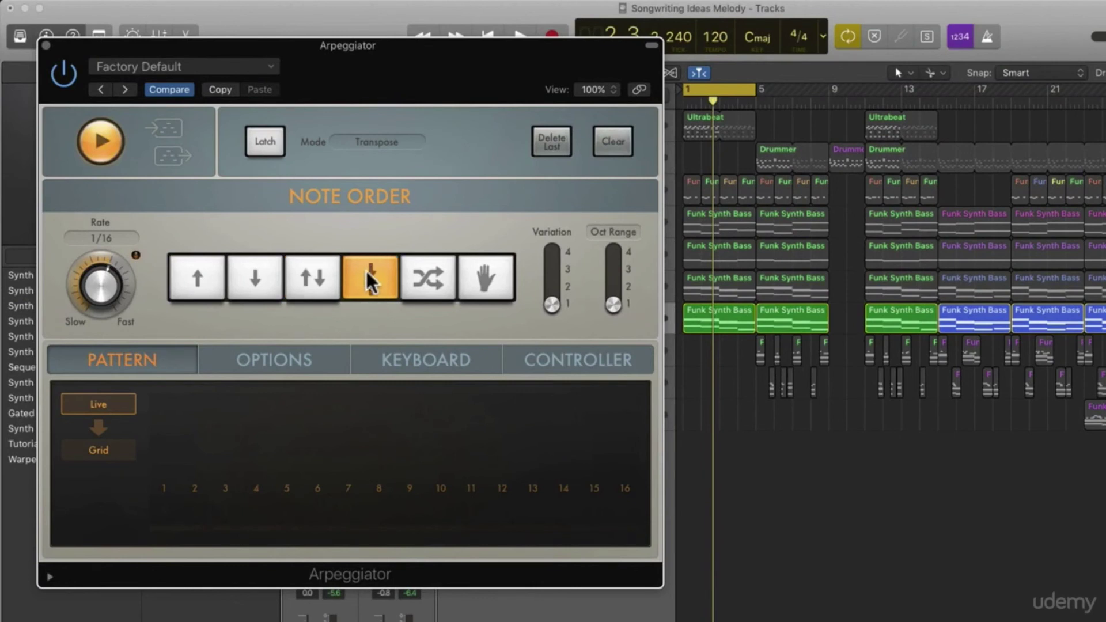
{"action": "left_click", "coordinate": [426, 277]}
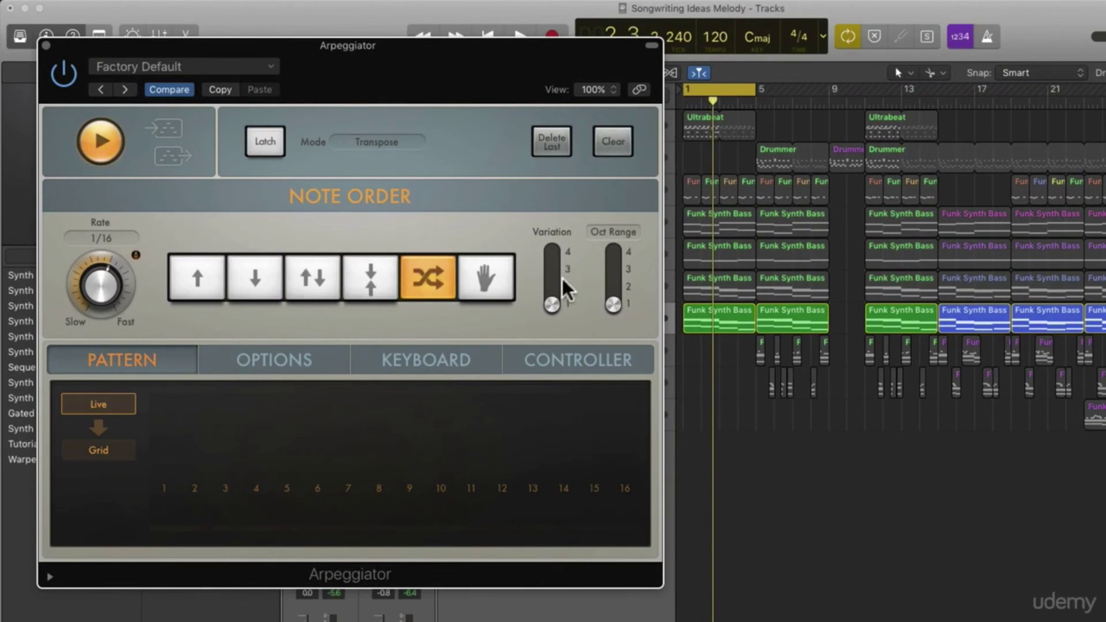
{"action": "left_click_drag", "start_coordinate": [554, 304], "coordinate": [614, 305]}
Step: Try a grid pattern with steps added at 4, 7 and 10 to 14, and return the Arpeggiator to live mode
{"action": "left_click", "coordinate": [98, 453]}
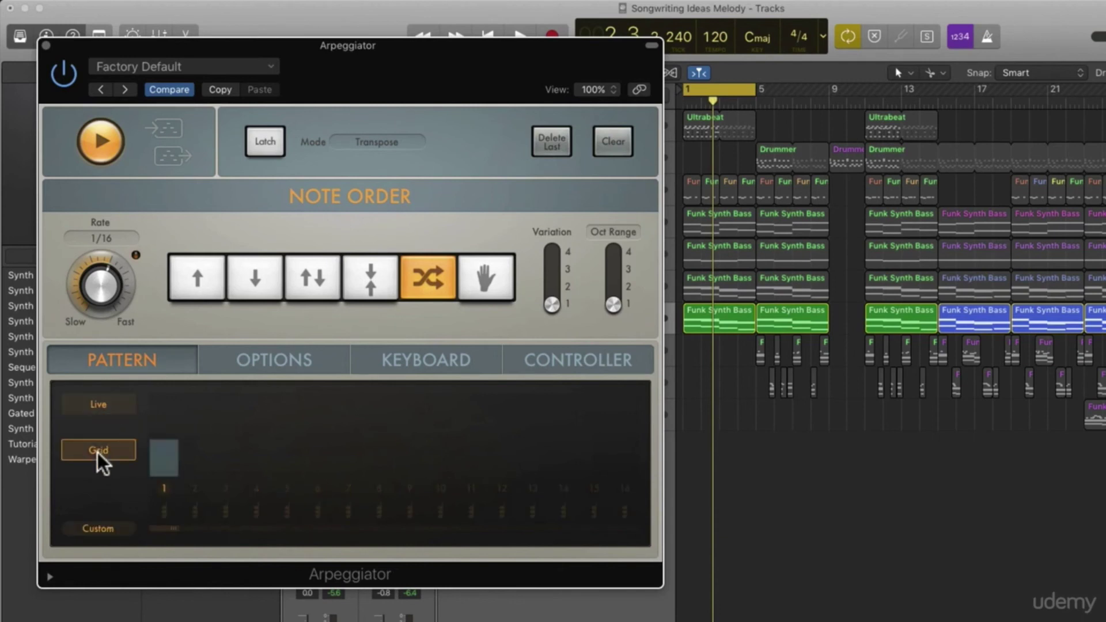
{"action": "left_click", "coordinate": [255, 461]}
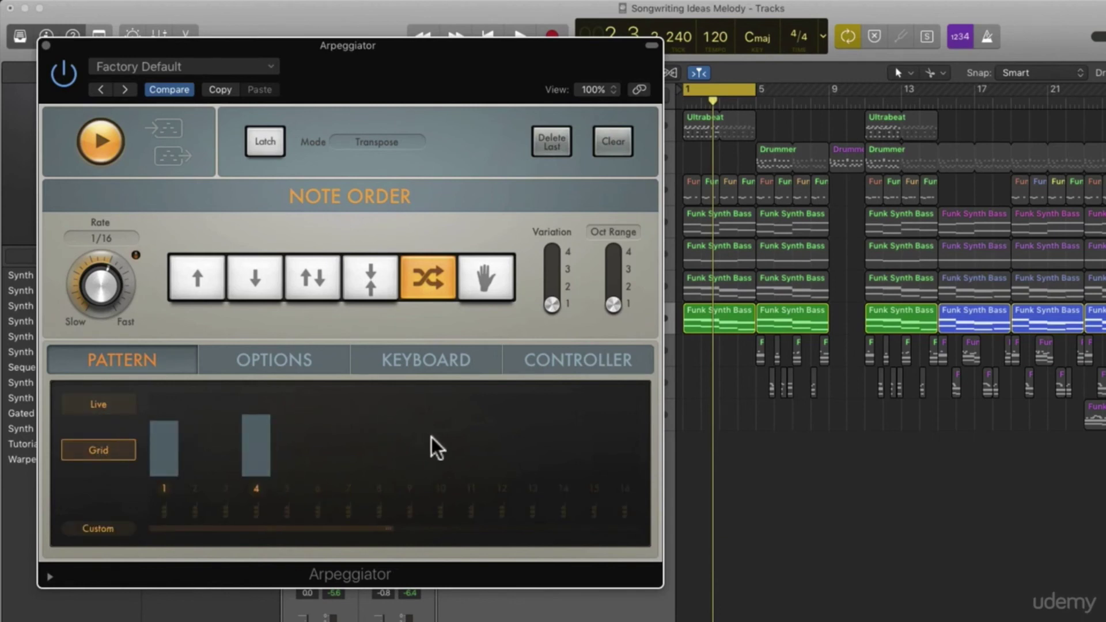
{"action": "left_click_drag", "start_coordinate": [428, 437], "coordinate": [576, 437]}
{"action": "left_click", "coordinate": [347, 445]}
{"action": "left_click", "coordinate": [97, 405]}
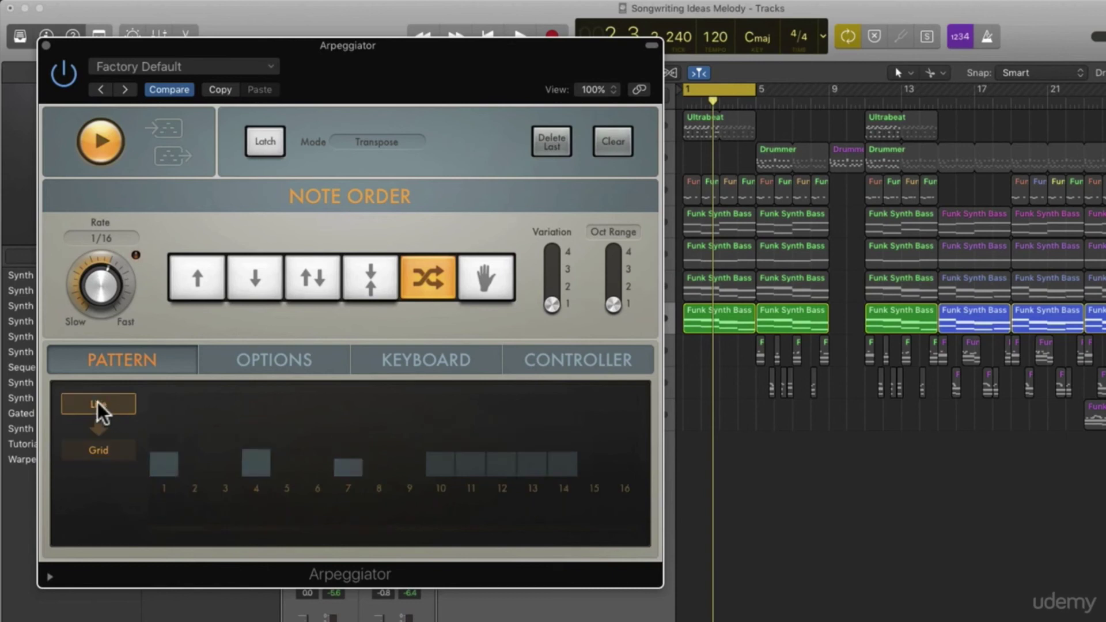
Step: Audition the Arpeggiator presets Chord Cycle 01 and Classic Cycle 01, keeping Classic Cycle 01 with its octave range set to 2
{"action": "left_click", "coordinate": [145, 70]}
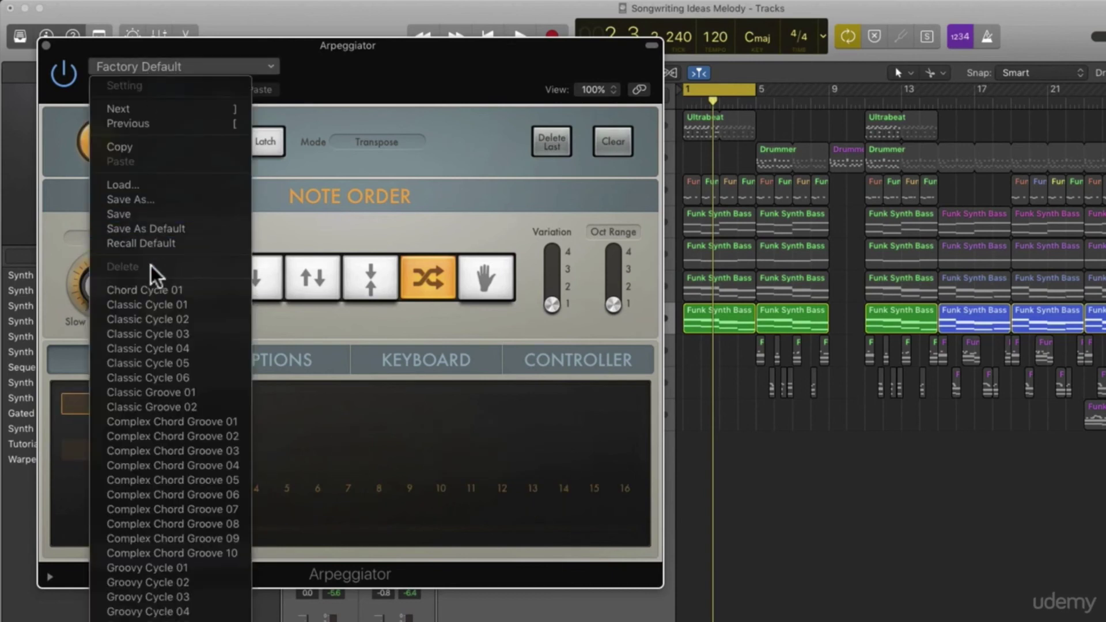
{"action": "left_click", "coordinate": [140, 291]}
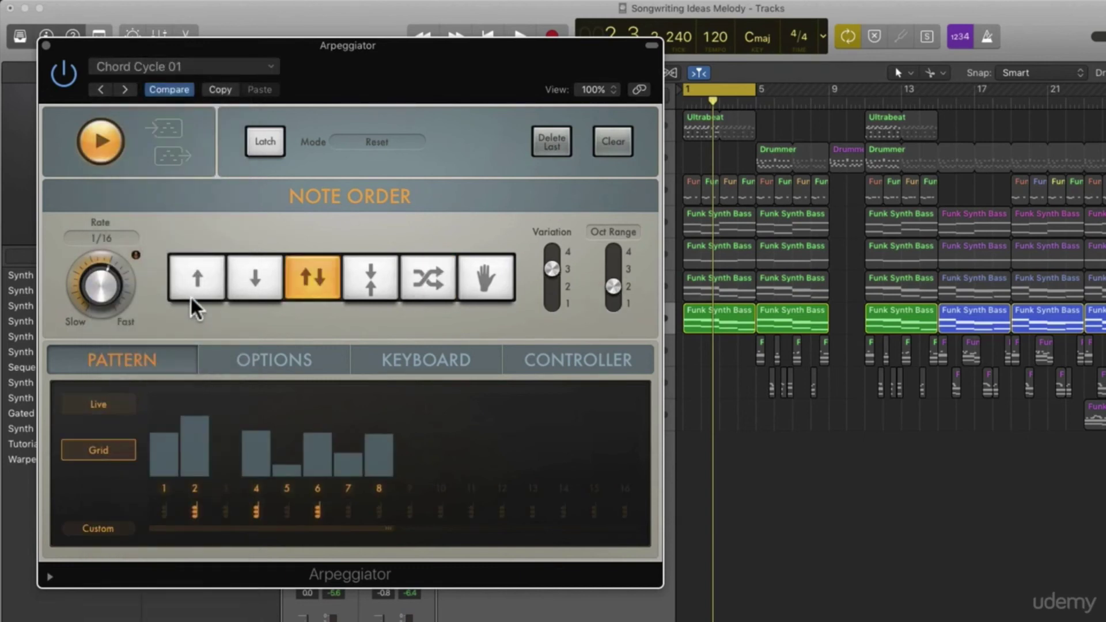
{"action": "key", "text": "space"}
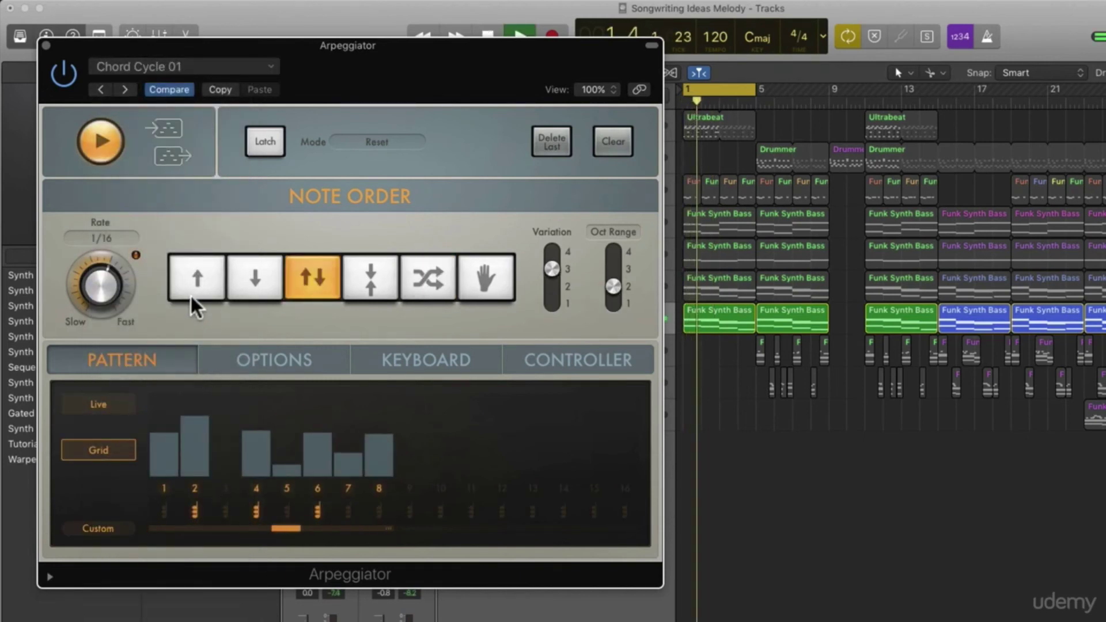
{"action": "left_click_drag", "start_coordinate": [99, 308], "coordinate": [111, 290]}
{"action": "left_click", "coordinate": [124, 91]}
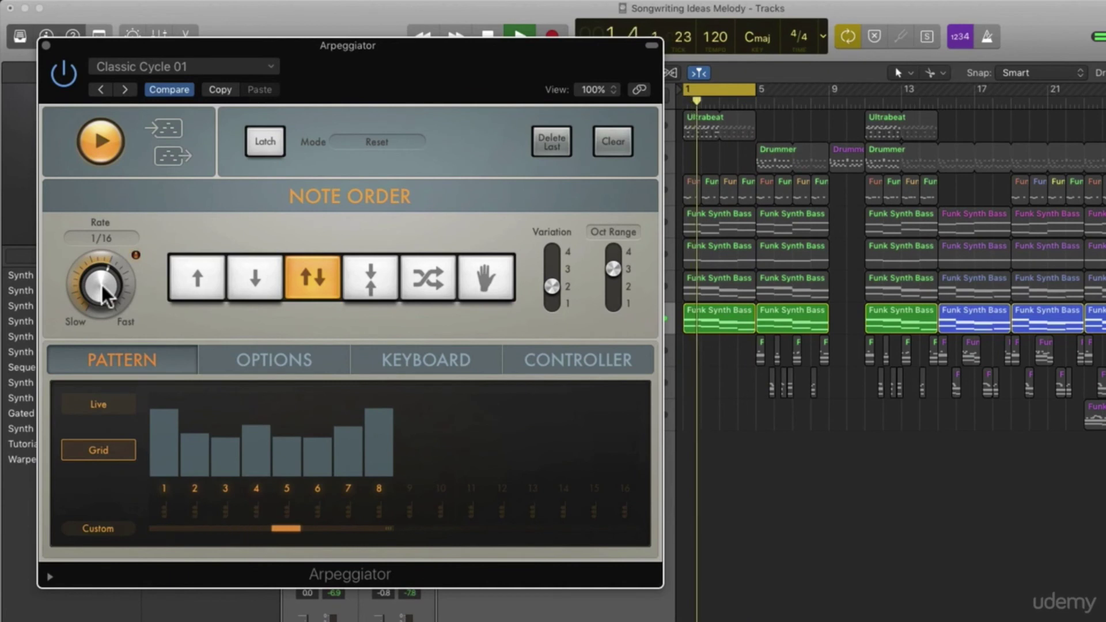
{"action": "left_click_drag", "start_coordinate": [613, 269], "coordinate": [614, 285]}
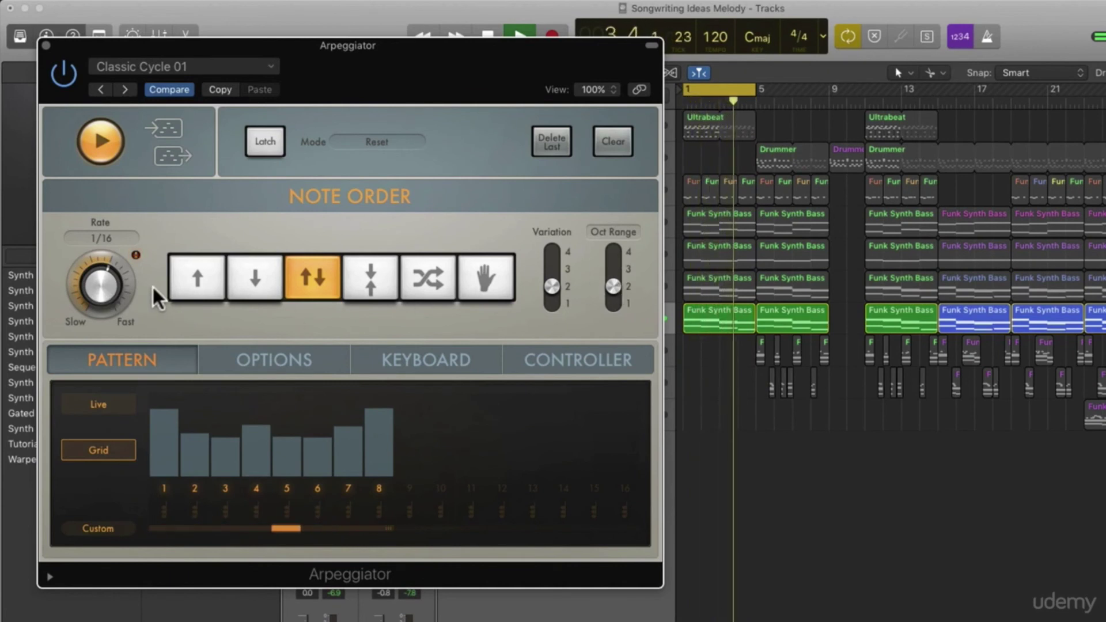
{"action": "key", "text": "space"}
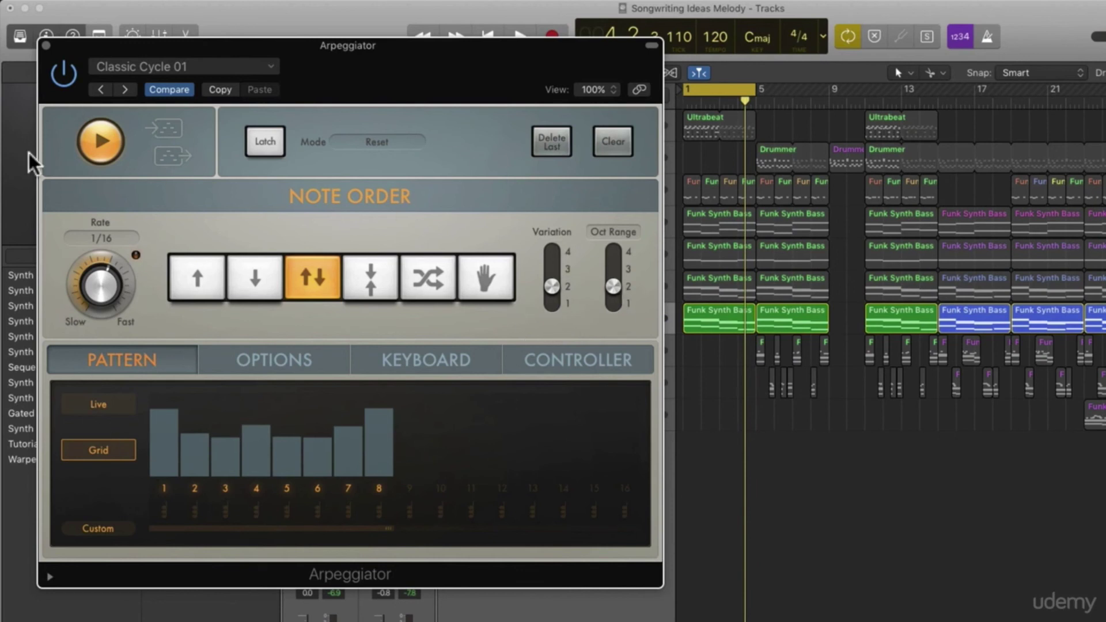
{"action": "left_click", "coordinate": [46, 46]}
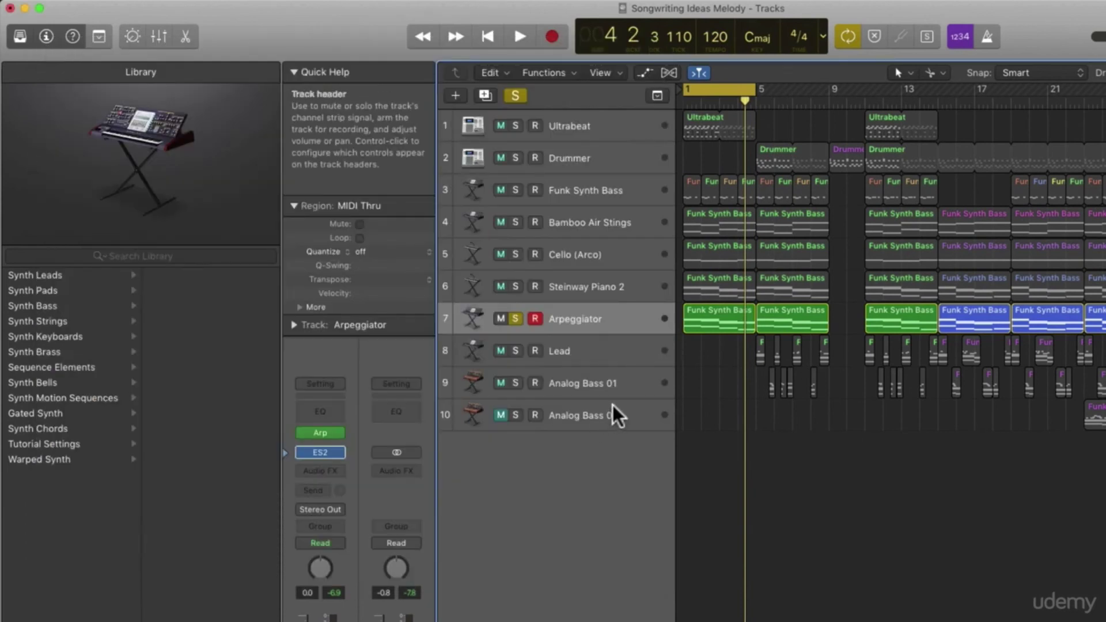
Step: Unsolo the Arpeggiator track and play the looped bars 1 to 5 with all tracks
{"action": "left_click", "coordinate": [517, 319]}
{"action": "key", "text": "space"}
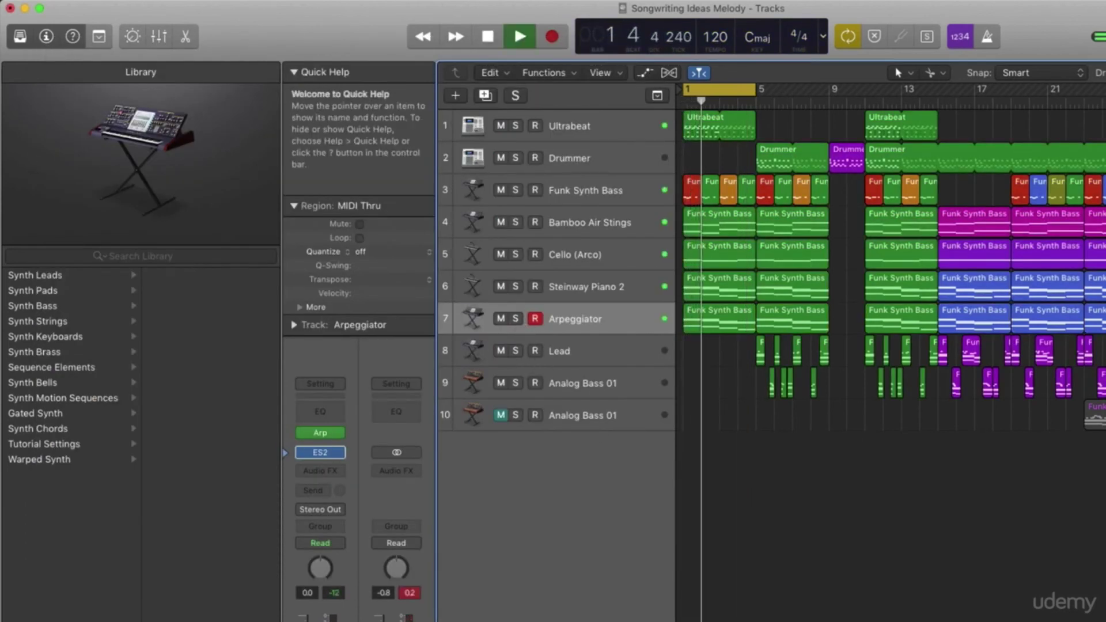
{"action": "key", "text": "super+Right"}
{"action": "key", "text": "super+Left"}
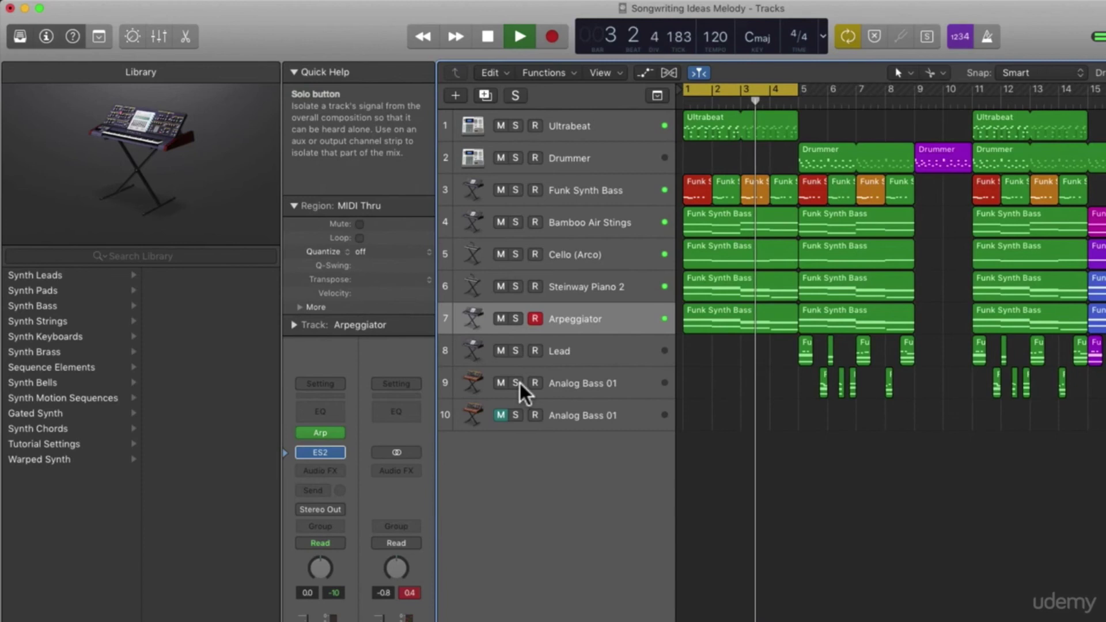
Step: Adjust the ES2 filter cutoff and sound macros during playback, detuning oscillators 2 and 3 to 17 and -17 cents
{"action": "left_click", "coordinate": [321, 452]}
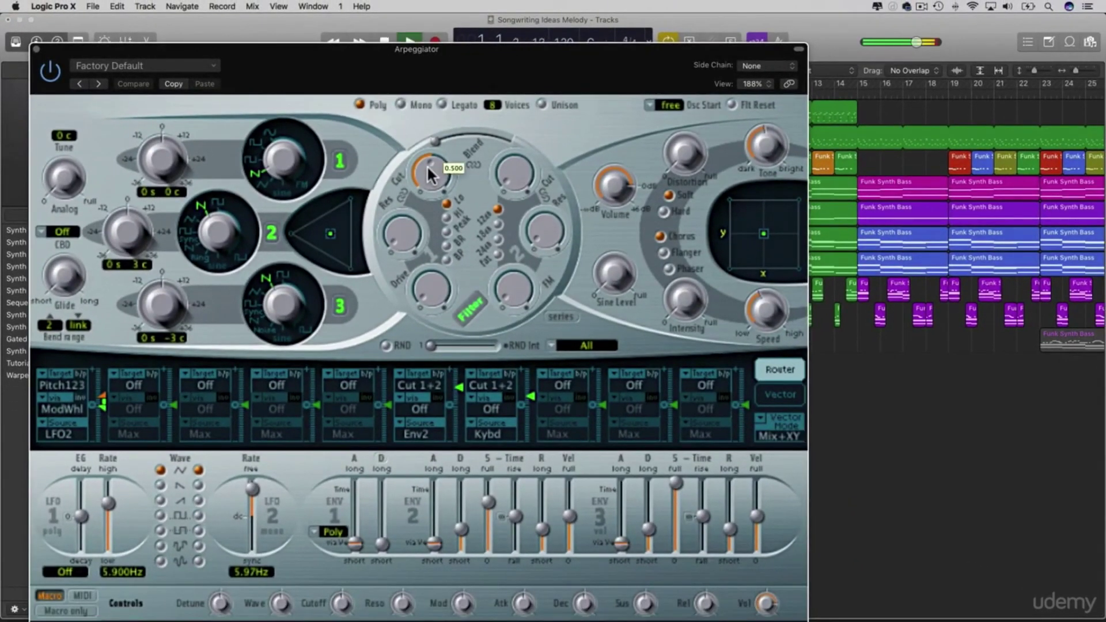
{"action": "left_click_drag", "start_coordinate": [428, 168], "coordinate": [427, 203]}
{"action": "left_click_drag", "start_coordinate": [281, 602], "coordinate": [220, 568]}
{"action": "left_click_drag", "start_coordinate": [342, 603], "coordinate": [403, 580]}
{"action": "left_click_drag", "start_coordinate": [467, 610], "coordinate": [465, 577]}
Step: Shape the ES2 envelopes with a shorter attack, longer decay, slightly lower sustain and shorter release, and stop playback
{"action": "mouse_move", "coordinate": [523, 604]}
{"action": "left_mouse_down"}
{"action": "mouse_move", "coordinate": [520, 569]}
{"action": "mouse_move", "coordinate": [525, 614]}
{"action": "left_mouse_up"}
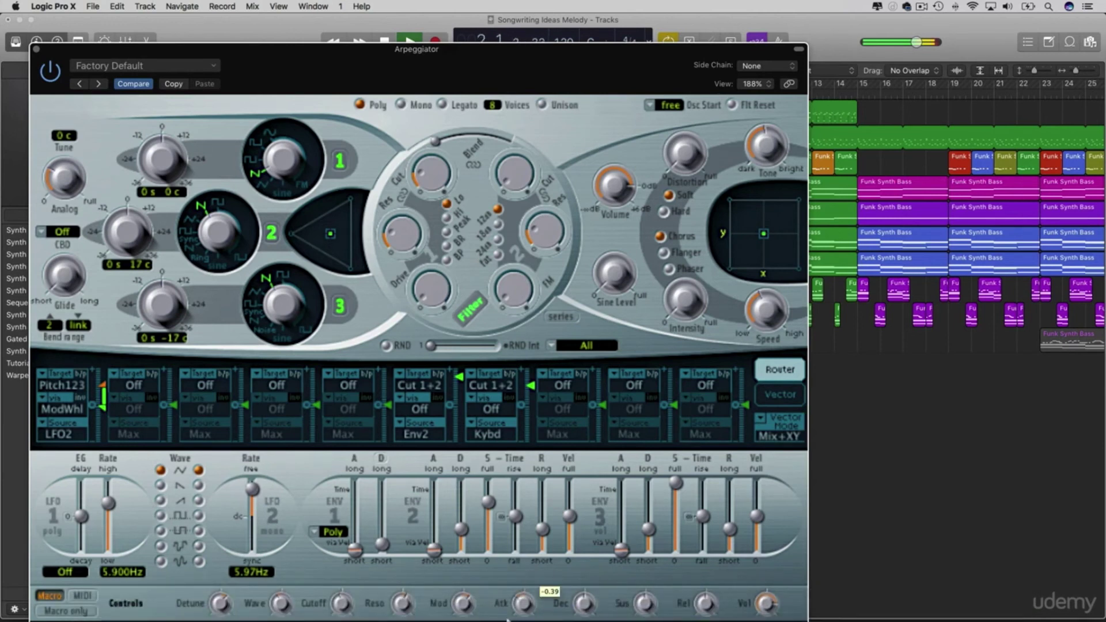
{"action": "mouse_move", "coordinate": [584, 604]}
{"action": "left_mouse_down"}
{"action": "mouse_move", "coordinate": [583, 566]}
{"action": "mouse_move", "coordinate": [575, 615]}
{"action": "left_mouse_up"}
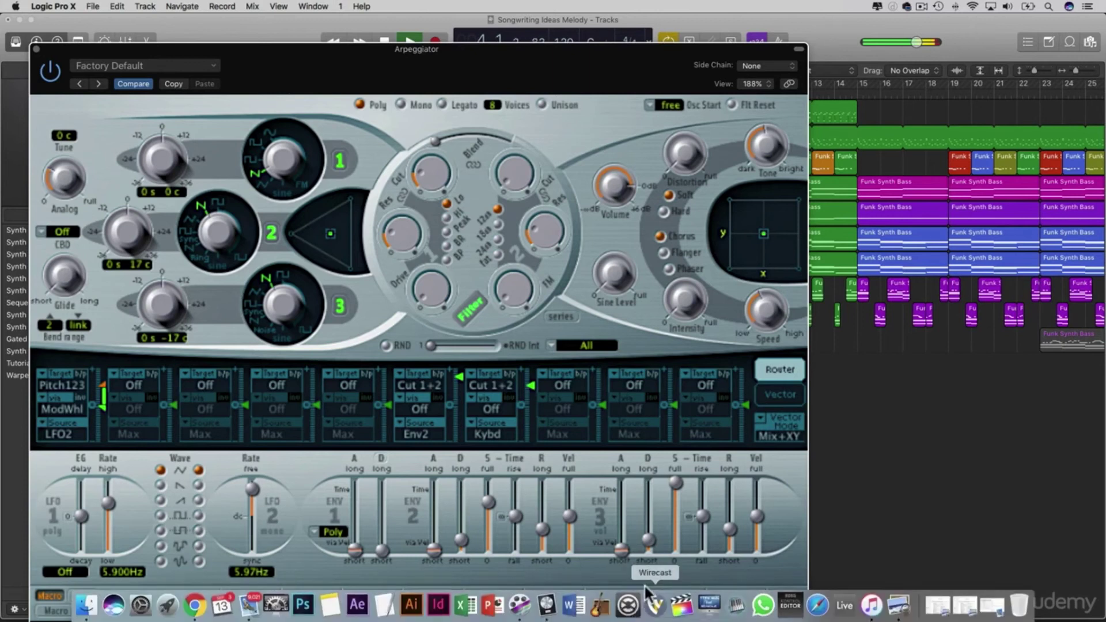
{"action": "left_click_drag", "start_coordinate": [645, 606], "coordinate": [675, 620]}
{"action": "left_click_drag", "start_coordinate": [592, 600], "coordinate": [584, 542]}
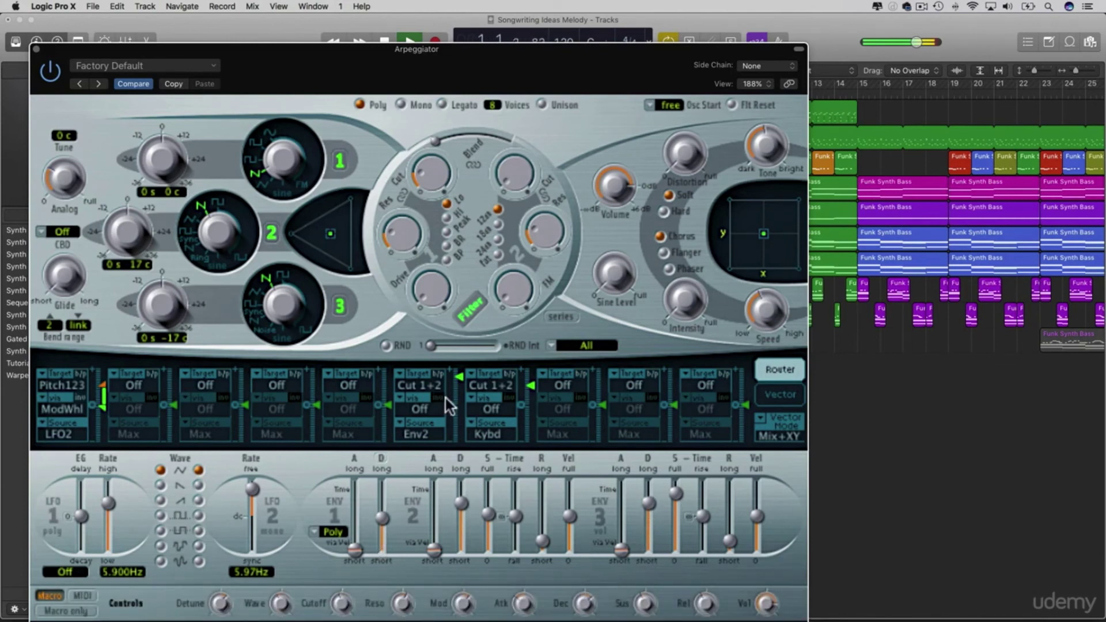
{"action": "left_click", "coordinate": [35, 50]}
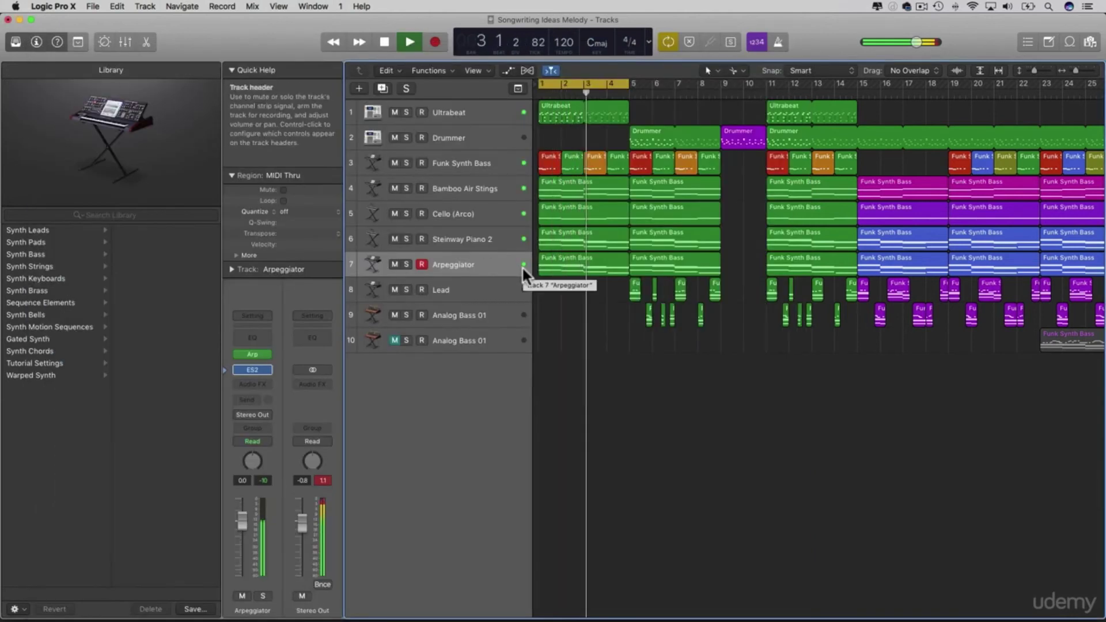
{"action": "key", "text": "space"}
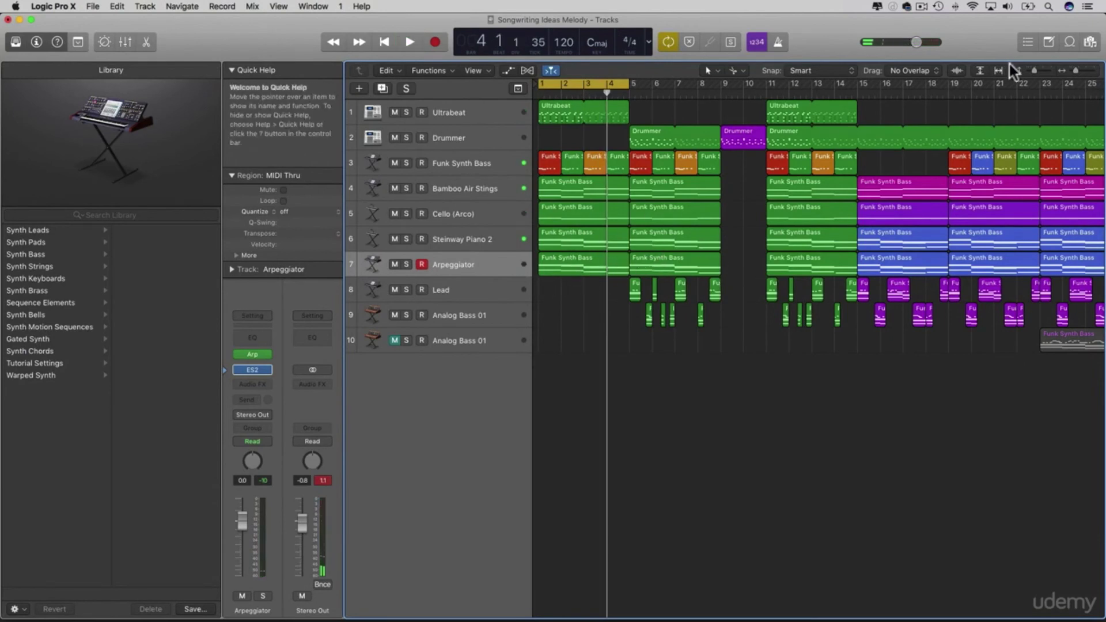
Step: Copy the Arpeggiator region at bar 5 into the gap from bar 9 to bar 11 and turn off cycle playback
{"action": "left_click_drag", "start_coordinate": [1073, 67], "coordinate": [1077, 69]}
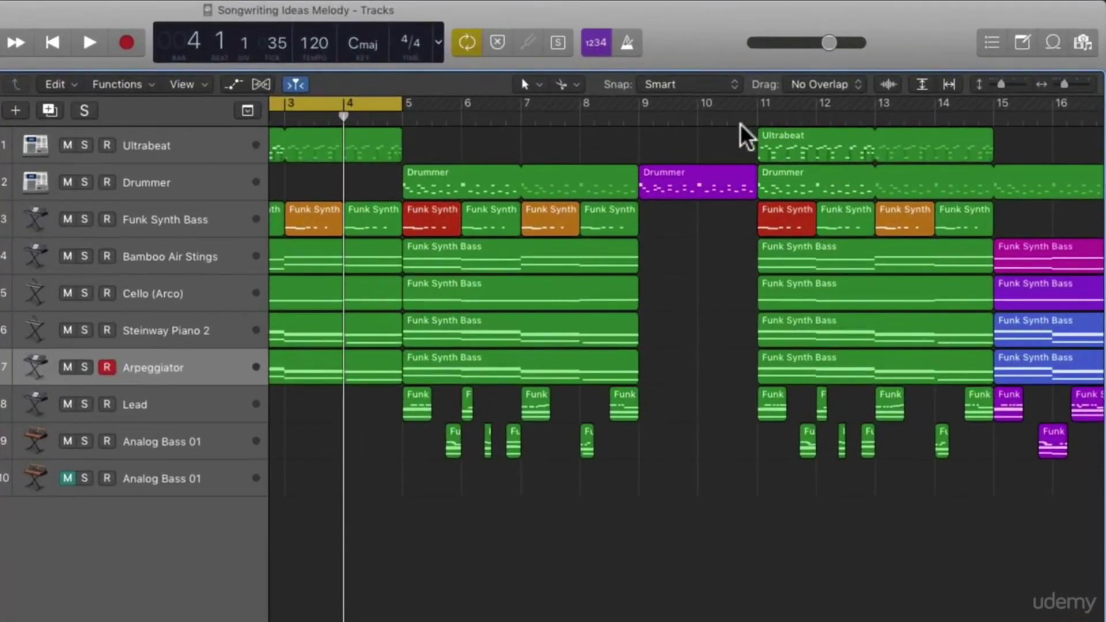
{"action": "left_click", "coordinate": [558, 371]}
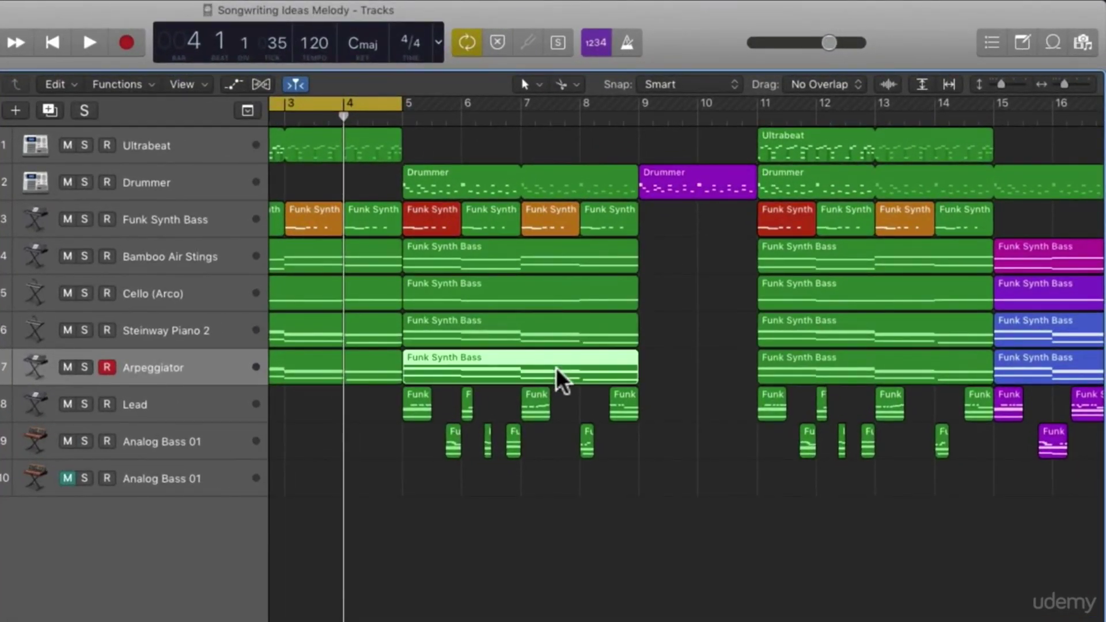
{"action": "key", "text": "alt"}
{"action": "left_click_drag", "start_coordinate": [515, 371], "coordinate": [694, 373]}
{"action": "left_click", "coordinate": [336, 105]}
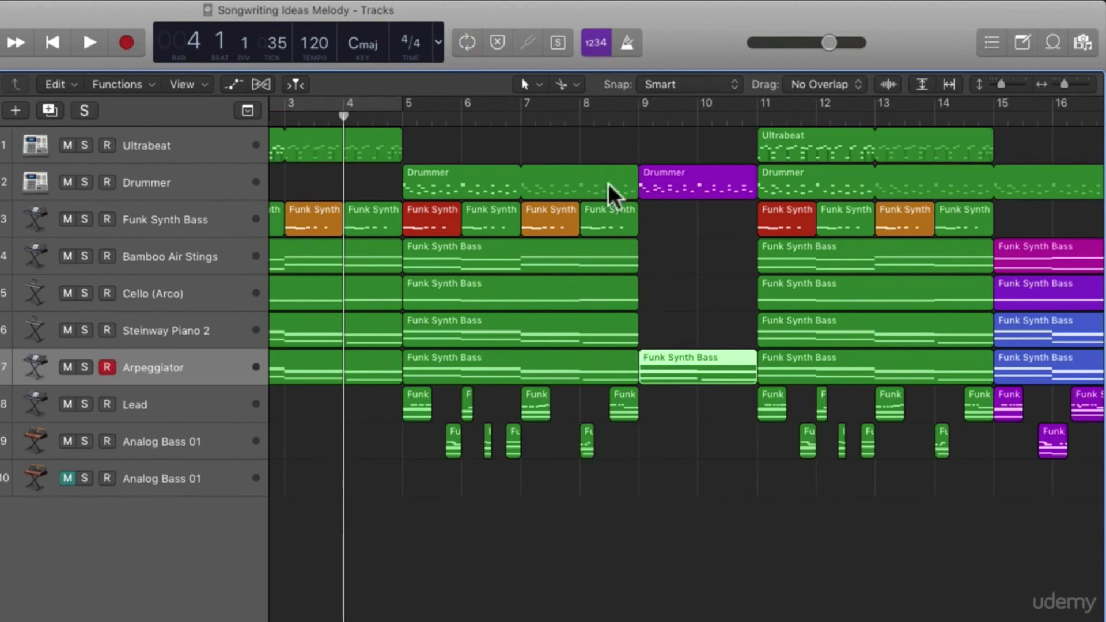
{"action": "left_click", "coordinate": [663, 304]}
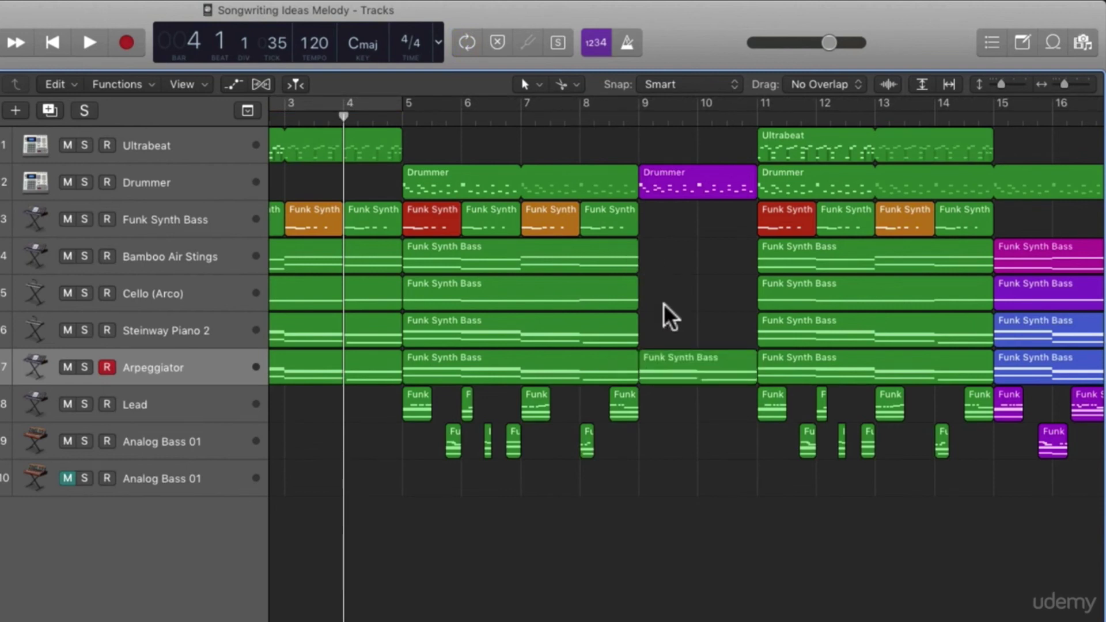
Step: Inspect the notes of the Arpeggiator region at bar 9 in the Piano Roll, and close the editor
{"action": "scroll", "coordinate": [710, 366], "scroll_direction": "right", "scroll_amount": 1}
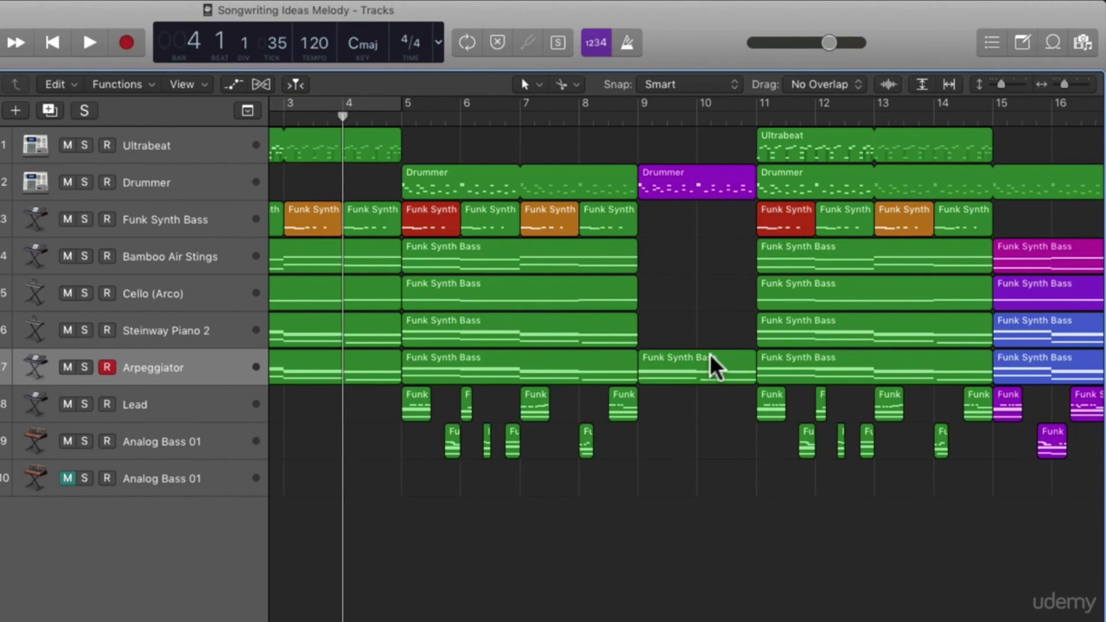
{"action": "double_click", "coordinate": [710, 365]}
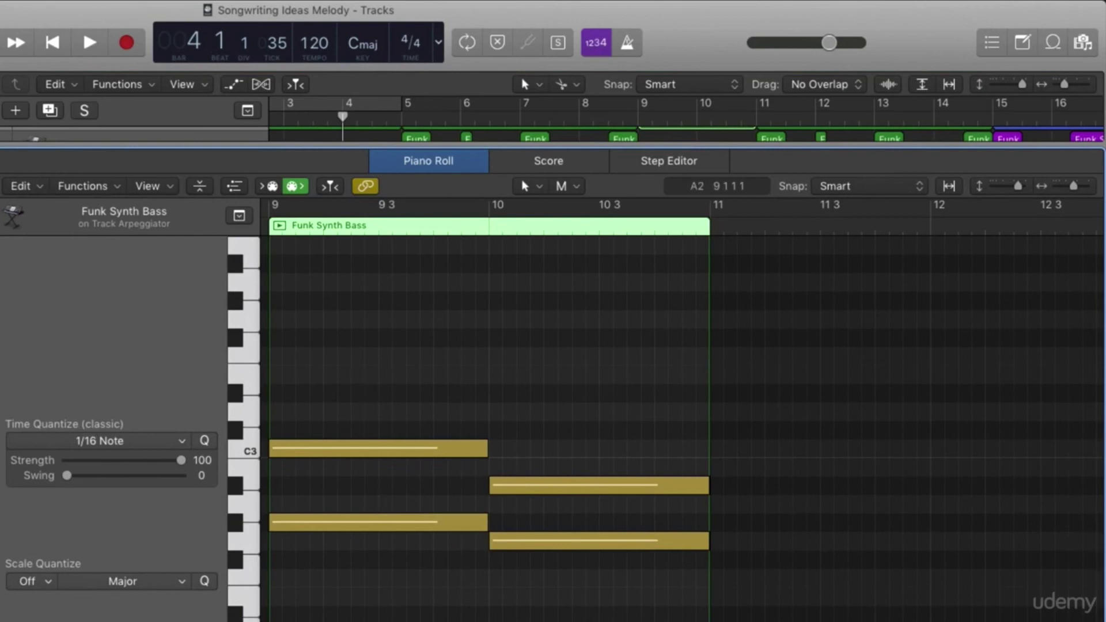
{"action": "key", "text": "e"}
Step: Play the arrangement from just before bar 9 to hear the copied Arpeggiator region lead into the section at bar 11
{"action": "left_click", "coordinate": [628, 114]}
{"action": "key", "text": "ctrl+period"}
{"action": "key", "text": "space"}
{"action": "scroll", "coordinate": [647, 288], "scroll_direction": "right", "scroll_amount": 3}
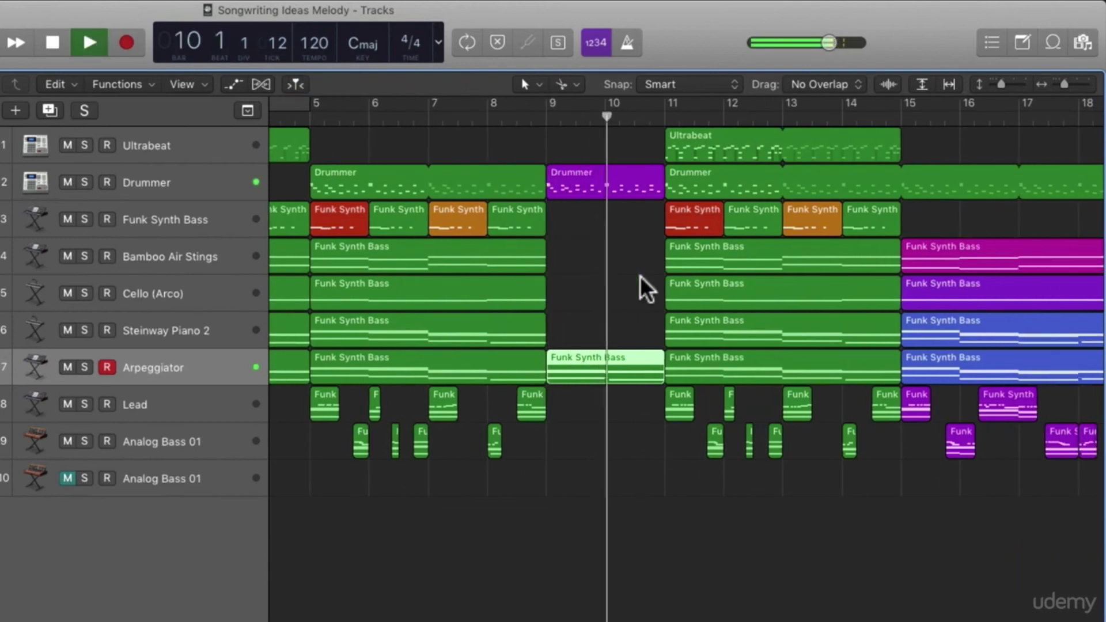
{"action": "scroll", "coordinate": [642, 284], "scroll_direction": "right", "scroll_amount": 2}
{"action": "scroll", "coordinate": [555, 284], "scroll_direction": "right", "scroll_amount": 2}
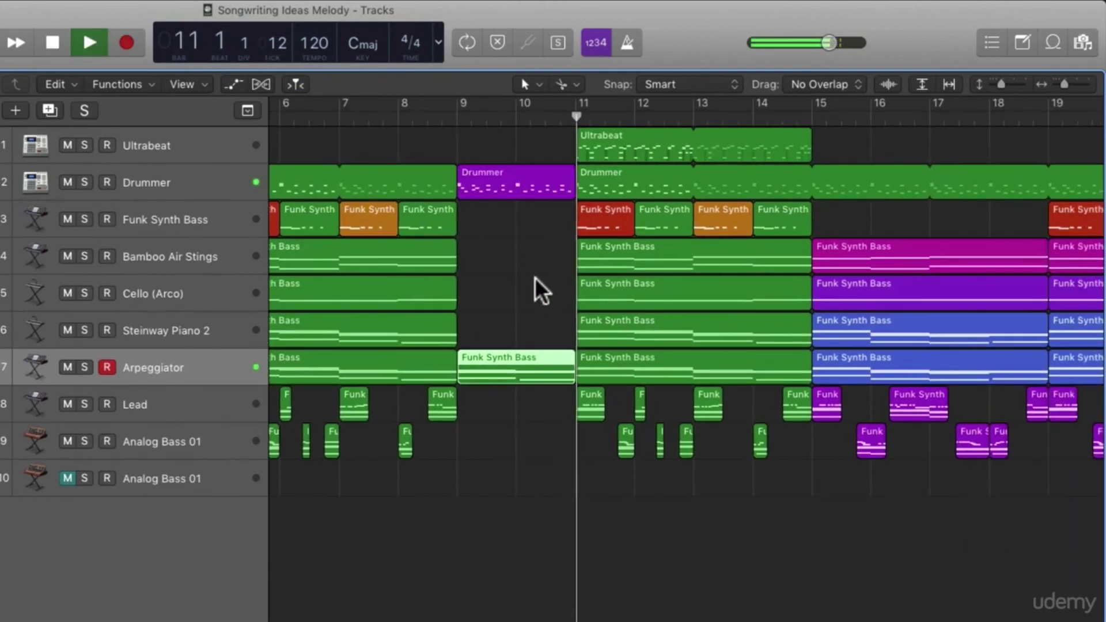
{"action": "scroll", "coordinate": [538, 288], "scroll_direction": "right", "scroll_amount": 2}
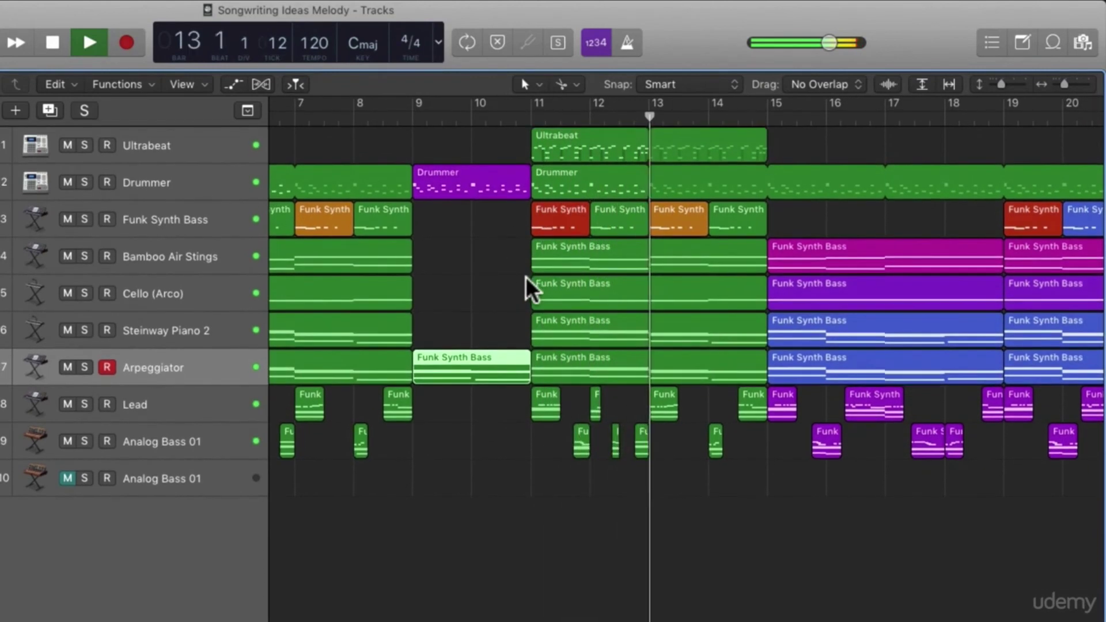
{"action": "scroll", "coordinate": [531, 288], "scroll_direction": "left", "scroll_amount": 3}
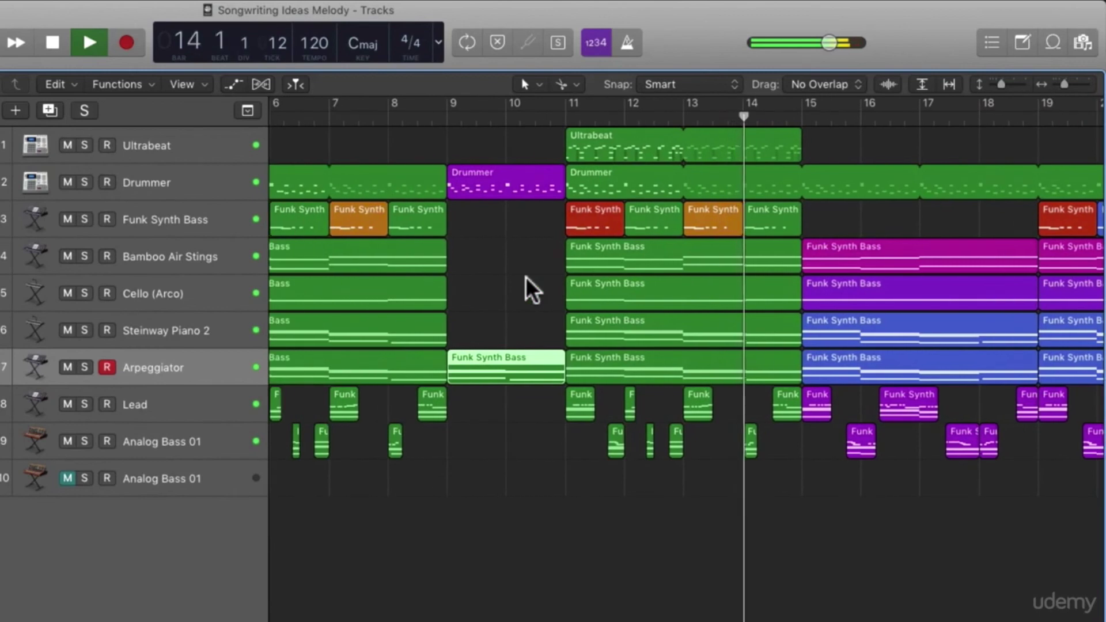
{"action": "scroll", "coordinate": [528, 287], "scroll_direction": "left", "scroll_amount": 5}
{"action": "scroll", "coordinate": [528, 286], "scroll_direction": "right", "scroll_amount": 3}
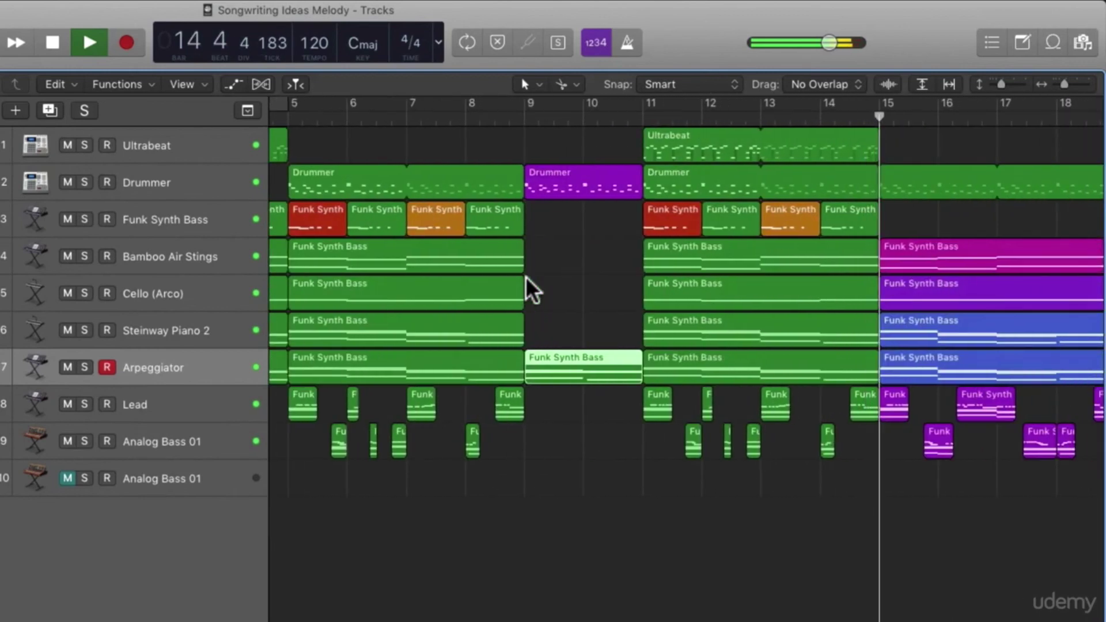
Step: Stop playback and delete the Arpeggiator track's regions starting at bars 5, 11 and 15
{"action": "scroll", "coordinate": [530, 288], "scroll_direction": "right", "scroll_amount": 4}
{"action": "scroll", "coordinate": [531, 289], "scroll_direction": "left", "scroll_amount": 8}
{"action": "key", "text": "space"}
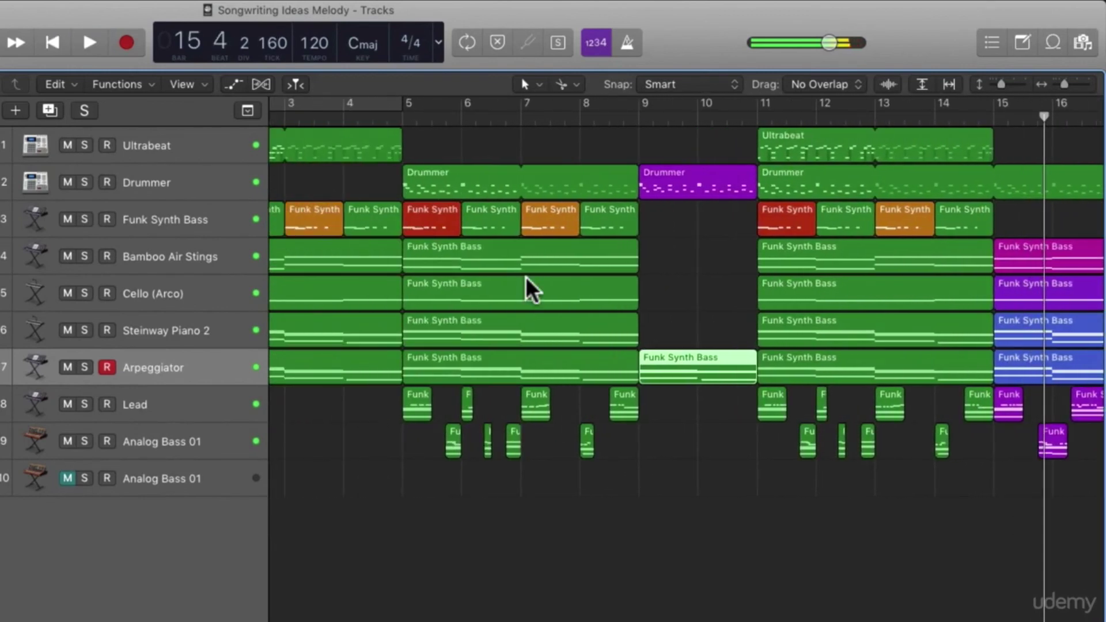
{"action": "left_click_drag", "start_coordinate": [1065, 86], "coordinate": [1060, 86]}
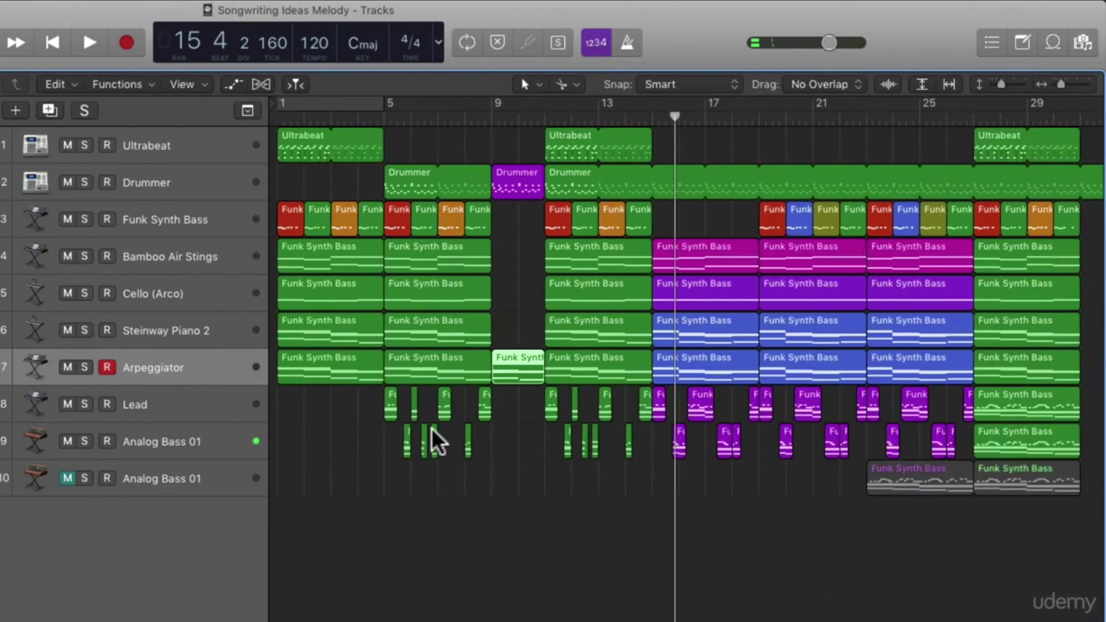
{"action": "left_click", "coordinate": [428, 375]}
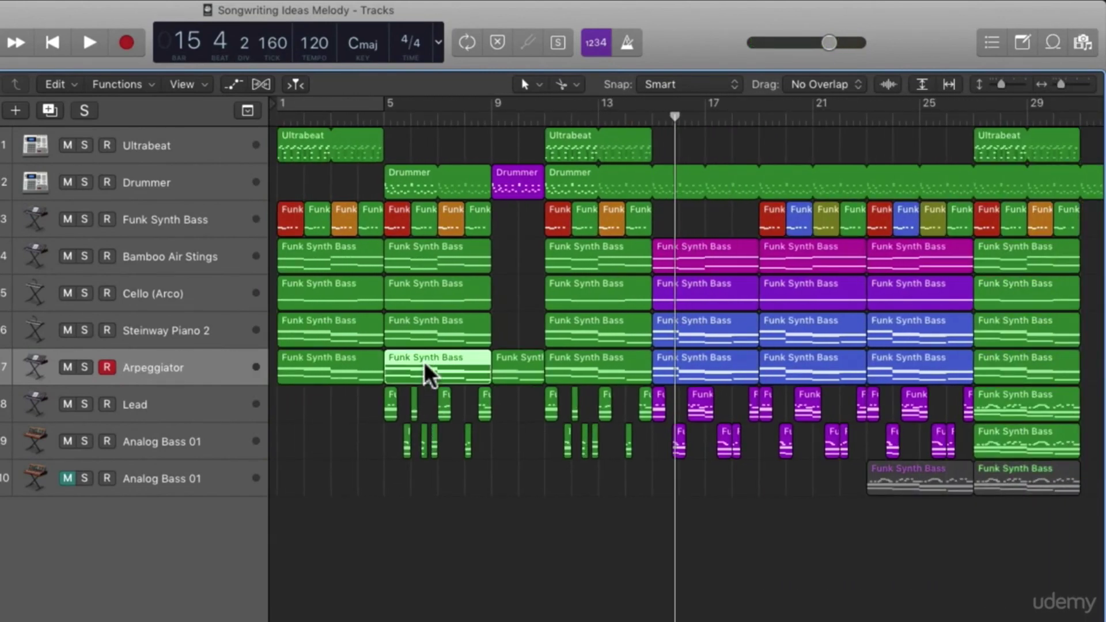
{"action": "key", "text": "Delete"}
{"action": "left_click", "coordinate": [579, 367]}
{"action": "key", "text": "Delete"}
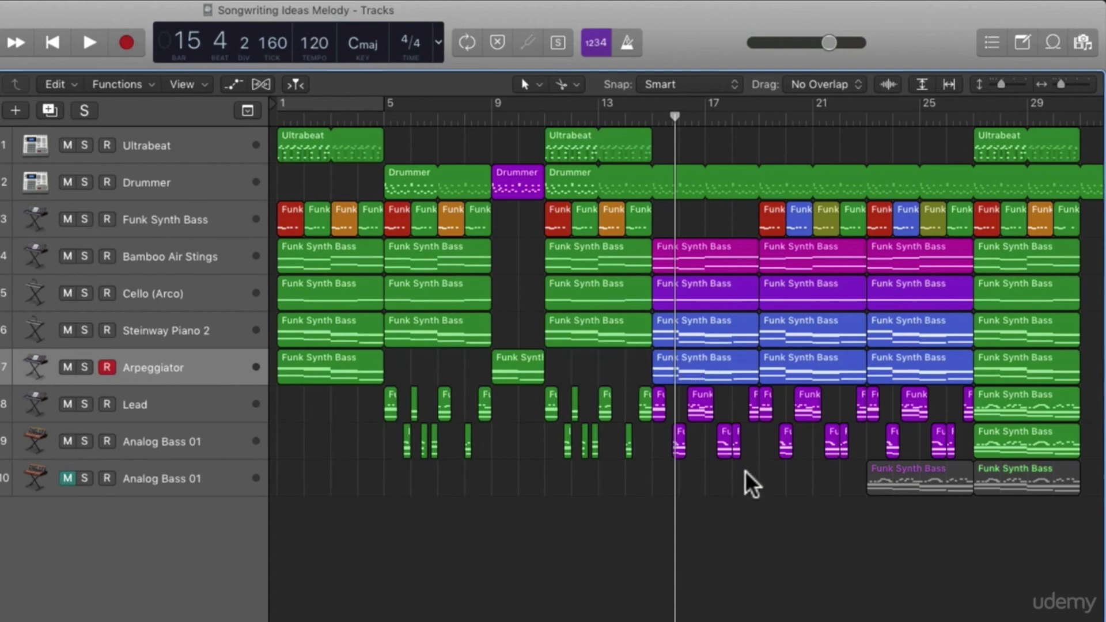
{"action": "left_click", "coordinate": [710, 374]}
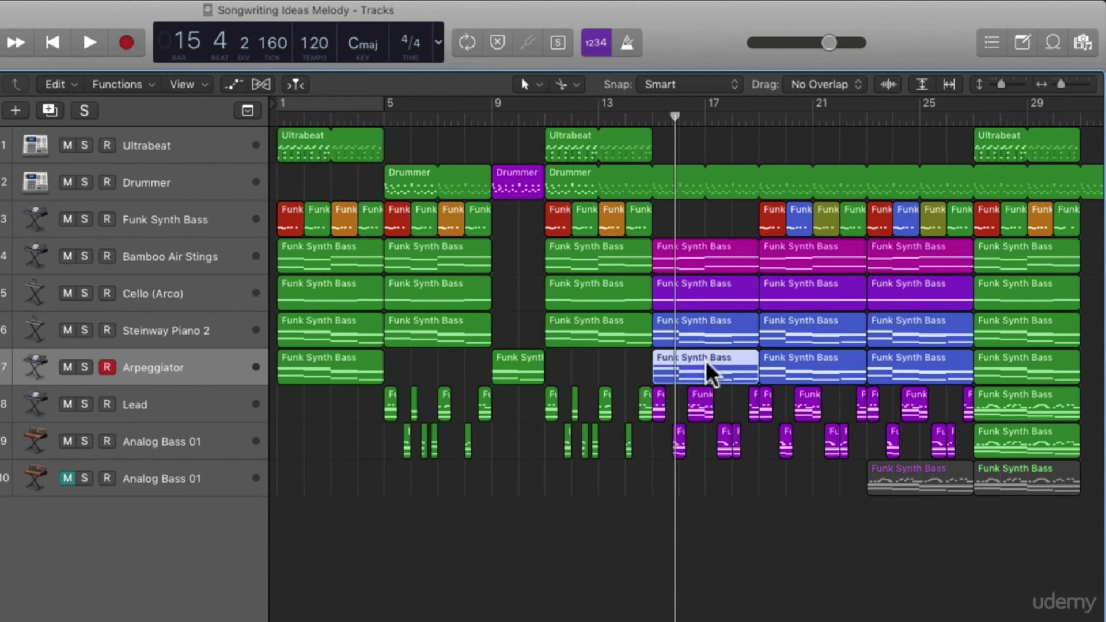
{"action": "key", "text": "Delete"}
Step: Delete the purple Lead and Analog Bass 01 regions between bars 19 and 27
{"action": "left_click_drag", "start_coordinate": [841, 478], "coordinate": [768, 400]}
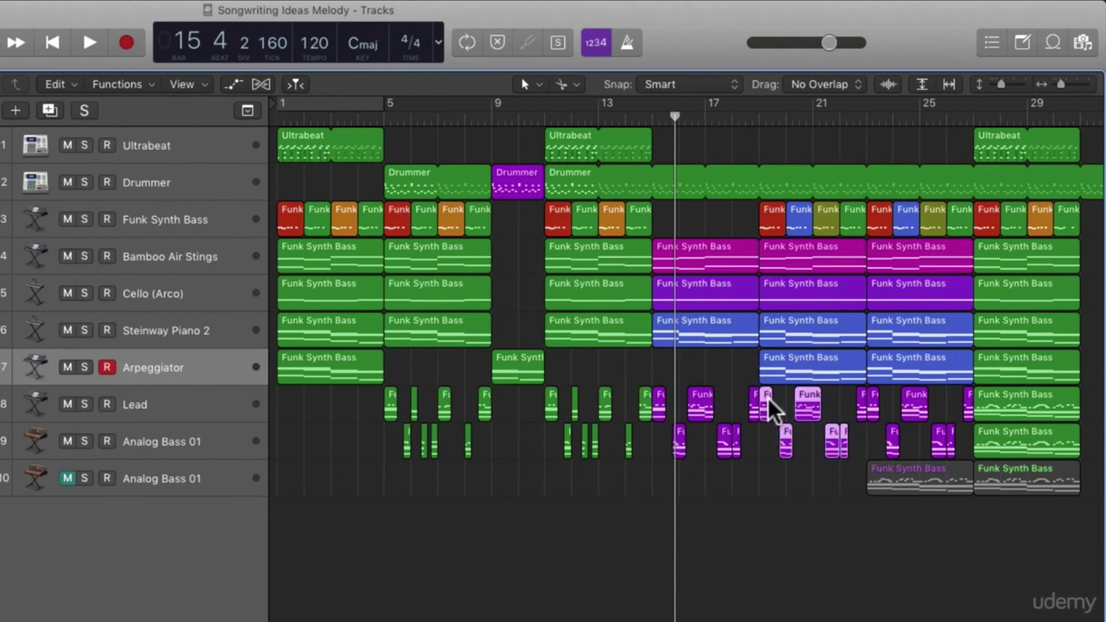
{"action": "key", "text": "Delete"}
{"action": "left_click", "coordinate": [786, 376]}
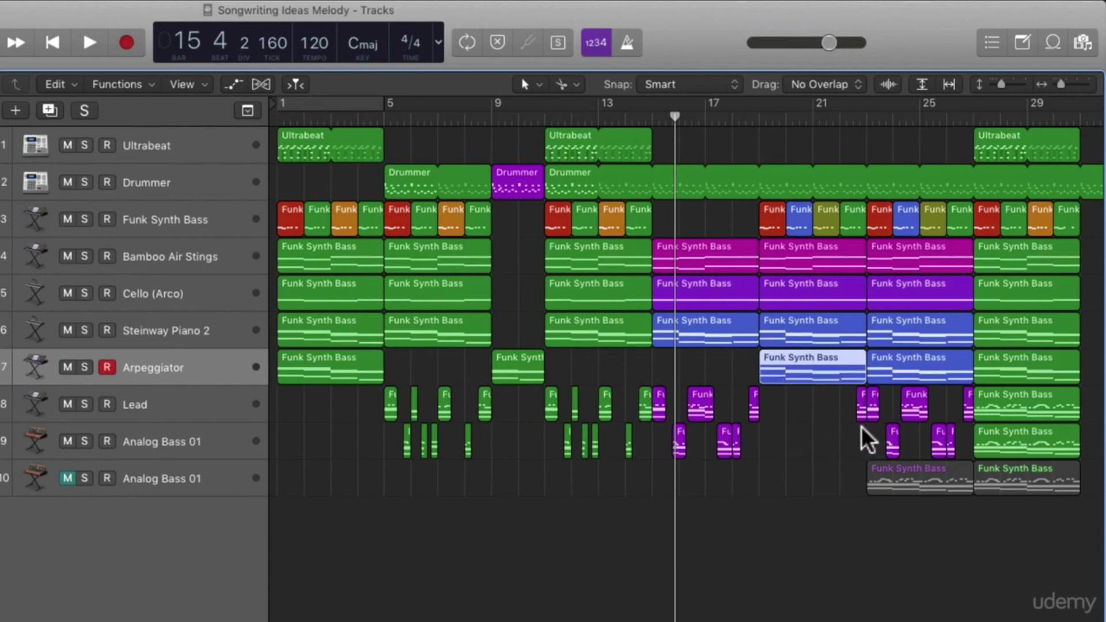
{"action": "left_click_drag", "start_coordinate": [832, 452], "coordinate": [970, 410]}
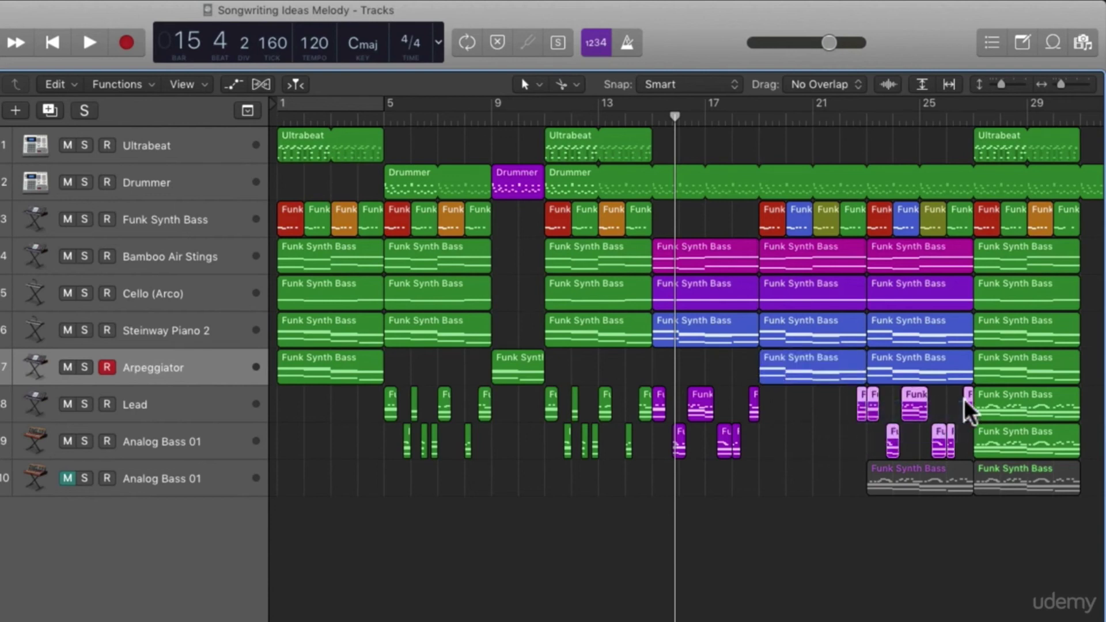
{"action": "key", "text": "Delete"}
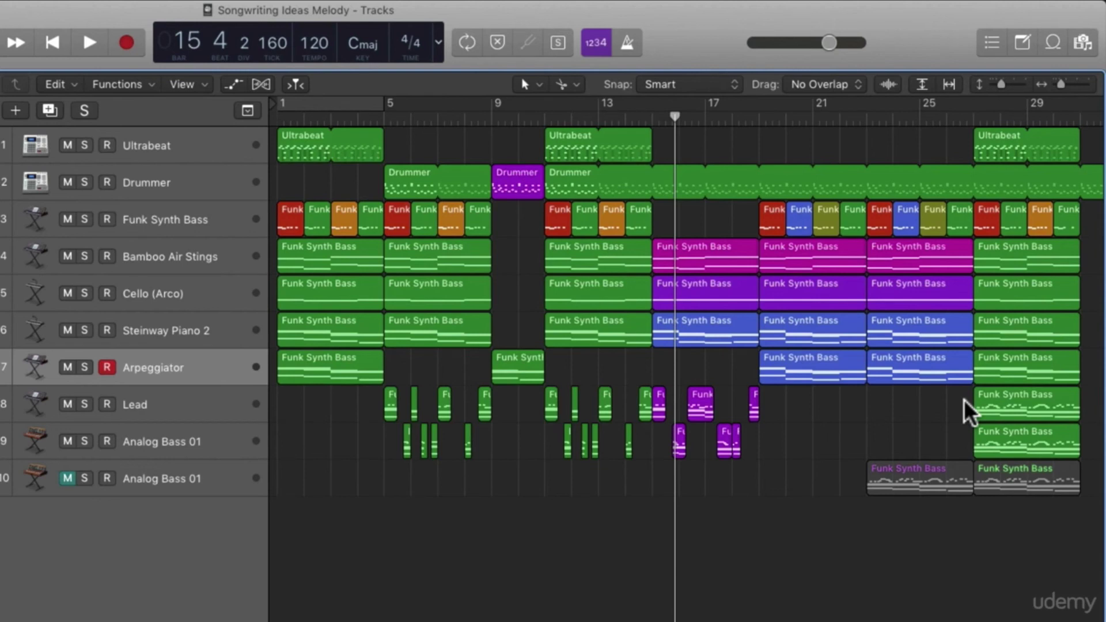
Step: Play the song from the start while setting the ES2 filter Blend to about -0.18 and raising filter 1's cutoff
{"action": "key", "text": "Return"}
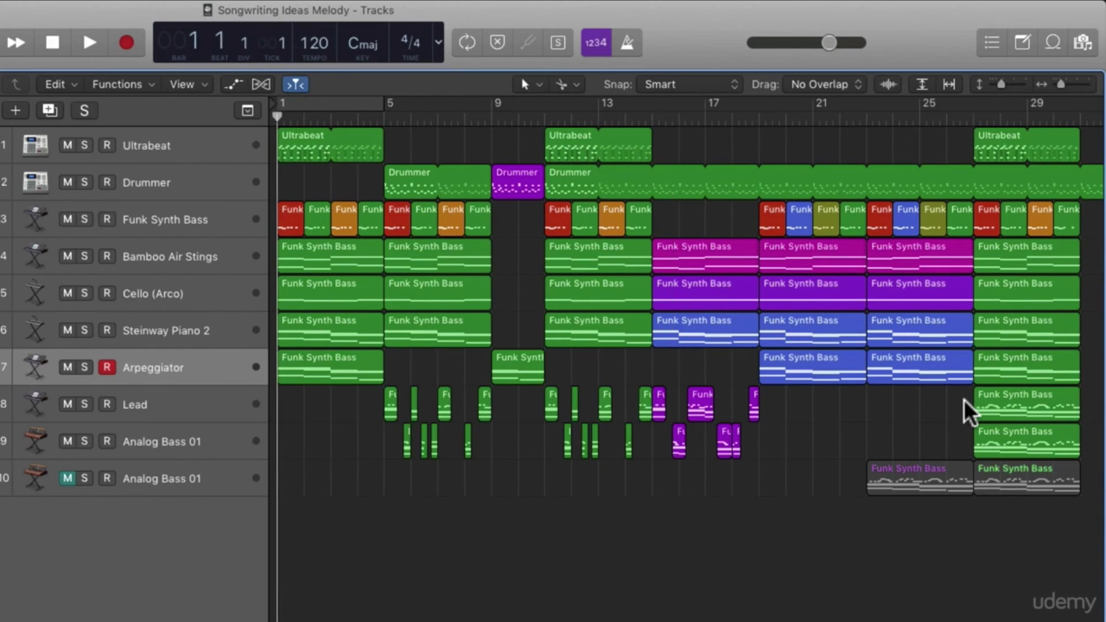
{"action": "key", "text": "space"}
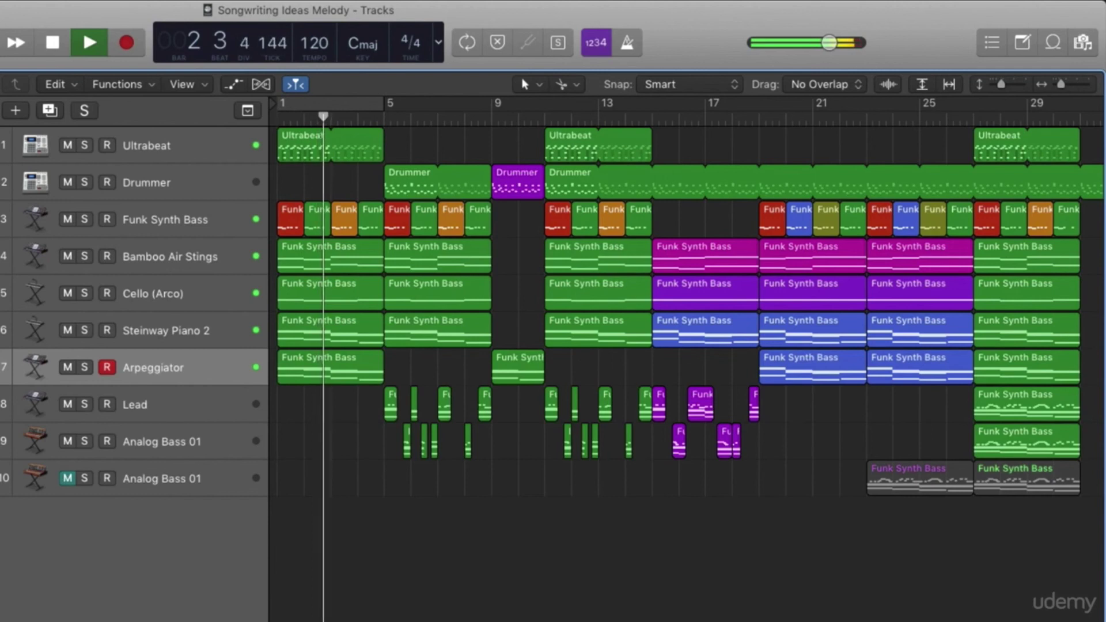
{"action": "key", "text": "v"}
{"action": "left_click_drag", "start_coordinate": [92, 231], "coordinate": [107, 259]}
{"action": "left_click_drag", "start_coordinate": [125, 185], "coordinate": [171, 181]}
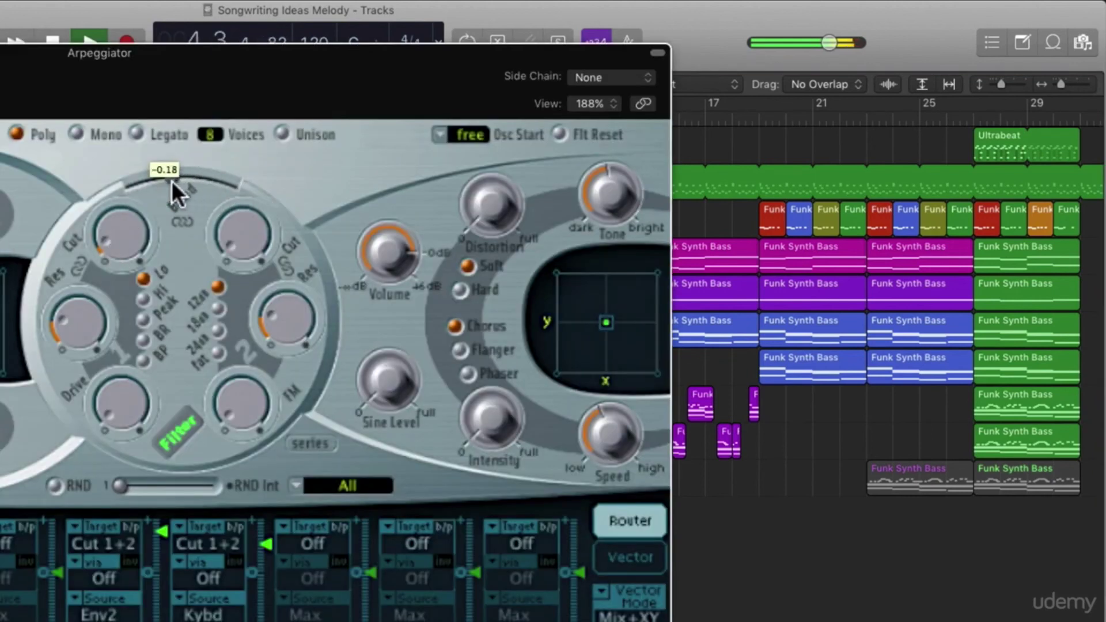
{"action": "left_click_drag", "start_coordinate": [116, 243], "coordinate": [115, 219]}
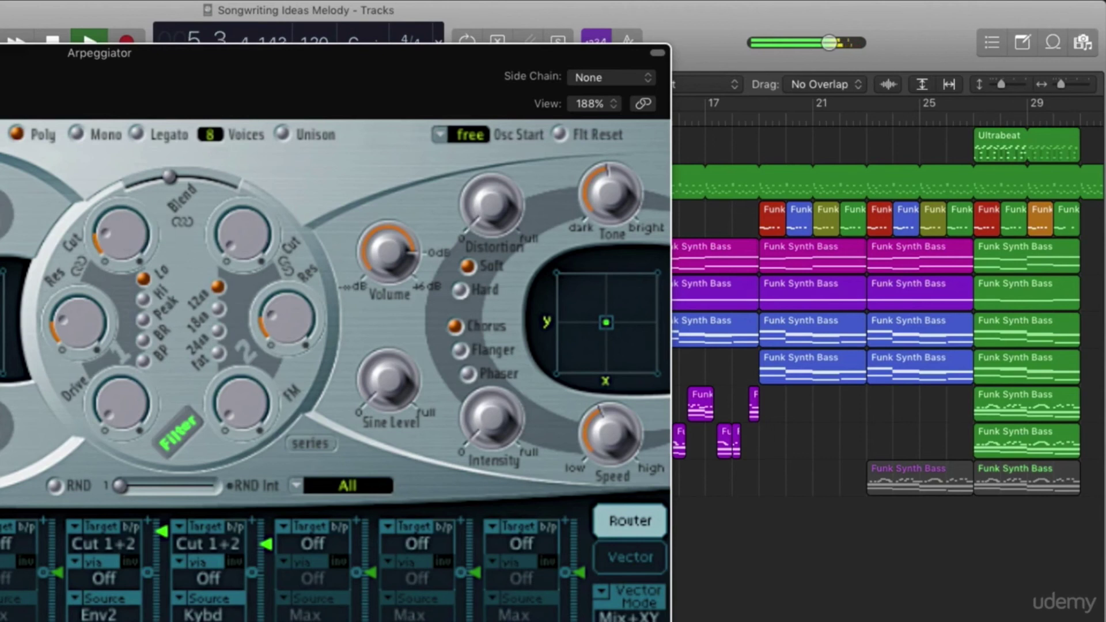
{"action": "key", "text": "super+w"}
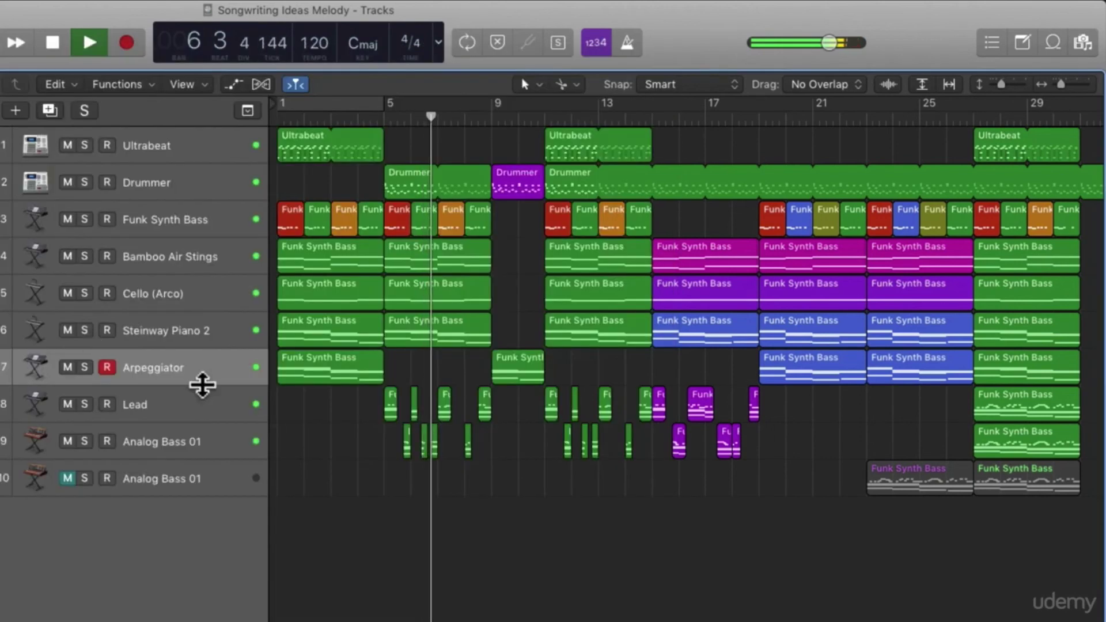
Step: Mute the first Analog Bass 01 track and set a cycle range from bar 9 to bar 11 with the ES2 open
{"action": "left_click", "coordinate": [68, 442]}
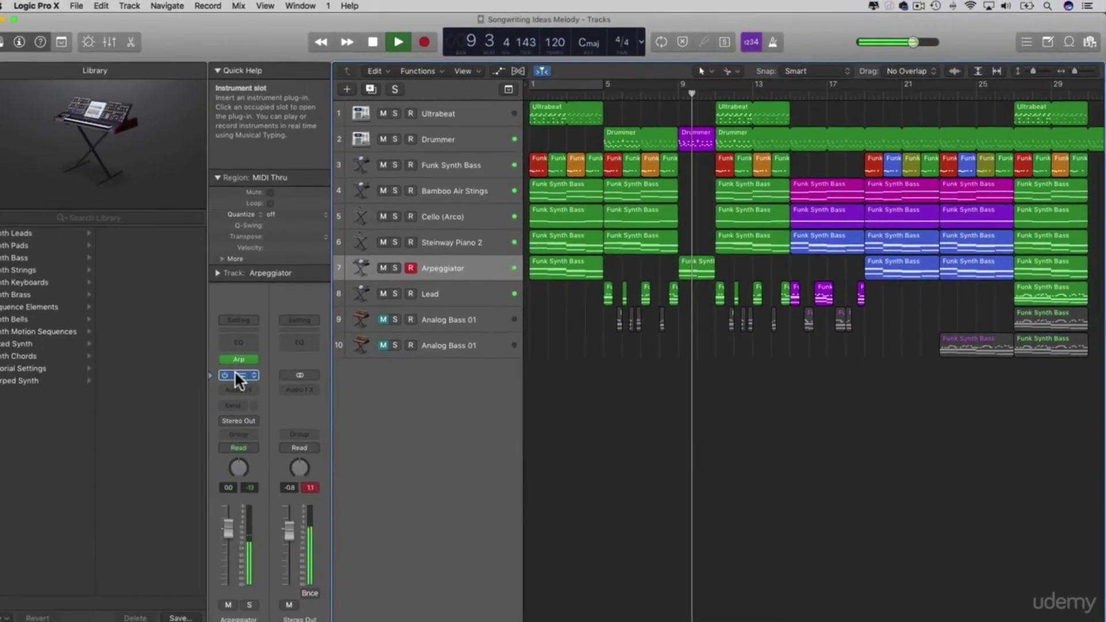
{"action": "left_click", "coordinate": [253, 370]}
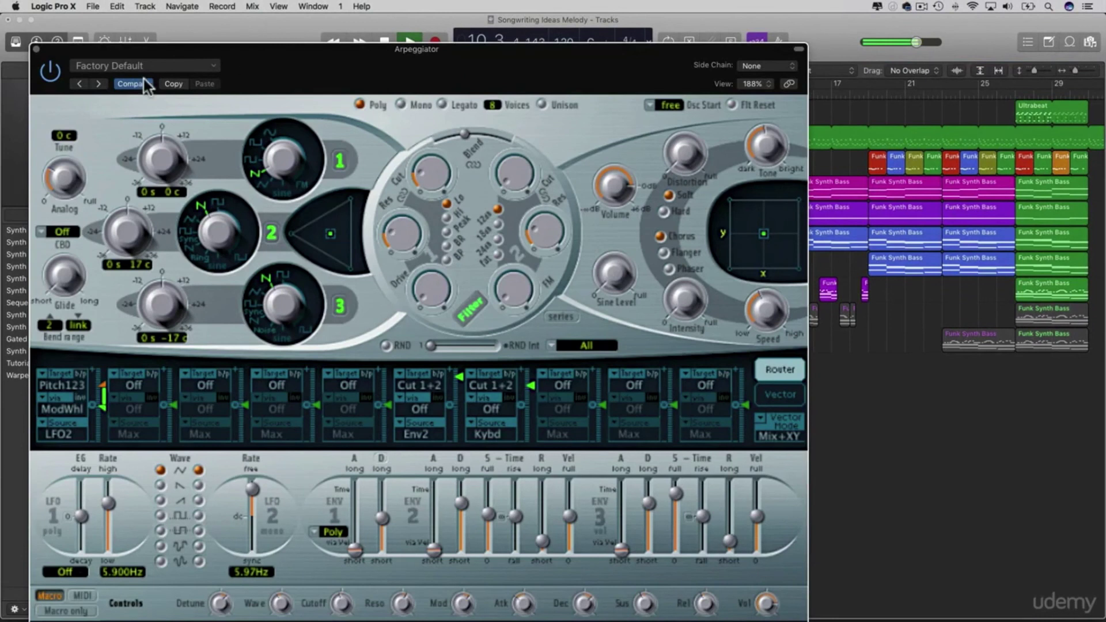
{"action": "left_click_drag", "start_coordinate": [261, 60], "coordinate": [288, 145]}
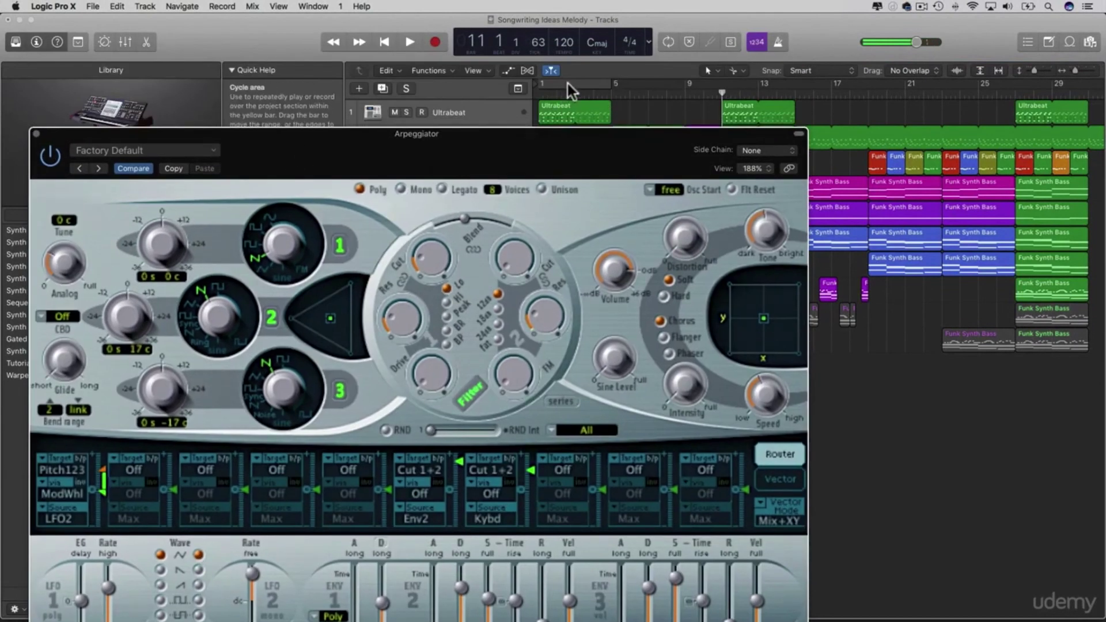
{"action": "left_click_drag", "start_coordinate": [558, 81], "coordinate": [722, 84]}
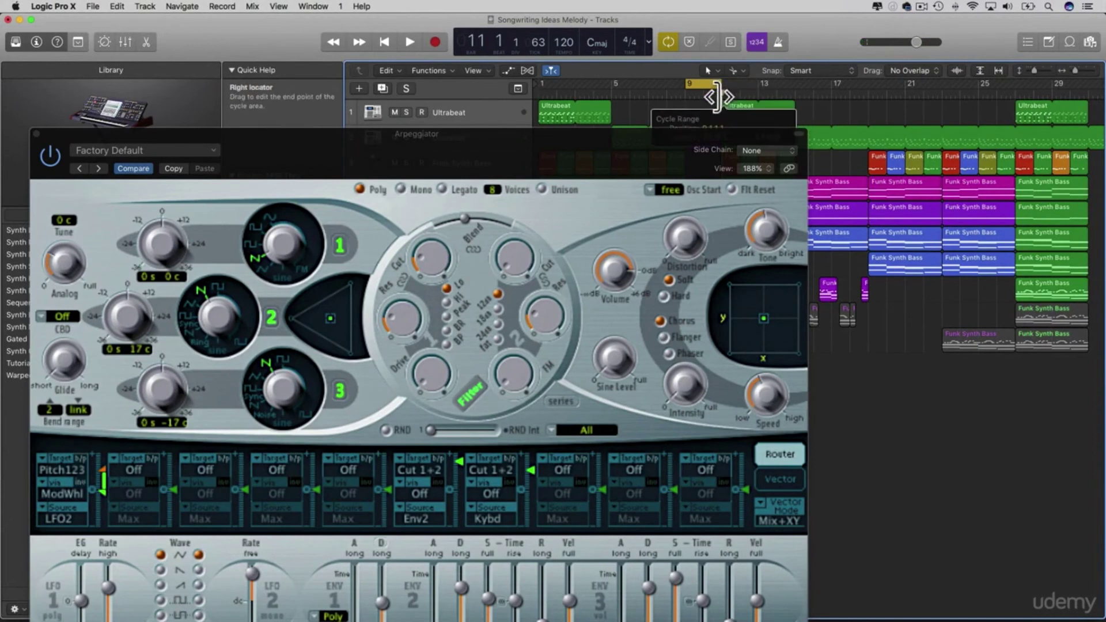
Step: Audition ES2 presets, trying Basic Dance from Sequence Elements, and settle on Wave Pad Groove 03 from Synth Motion Sequences
{"action": "left_click_drag", "start_coordinate": [638, 132], "coordinate": [803, 462]}
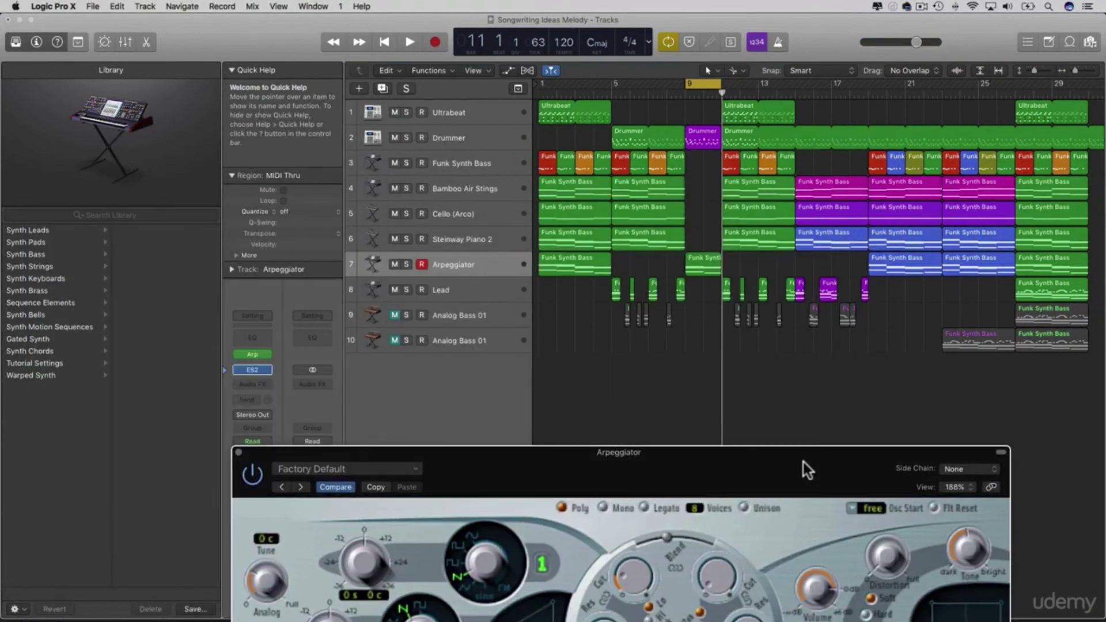
{"action": "double_click", "coordinate": [803, 462]}
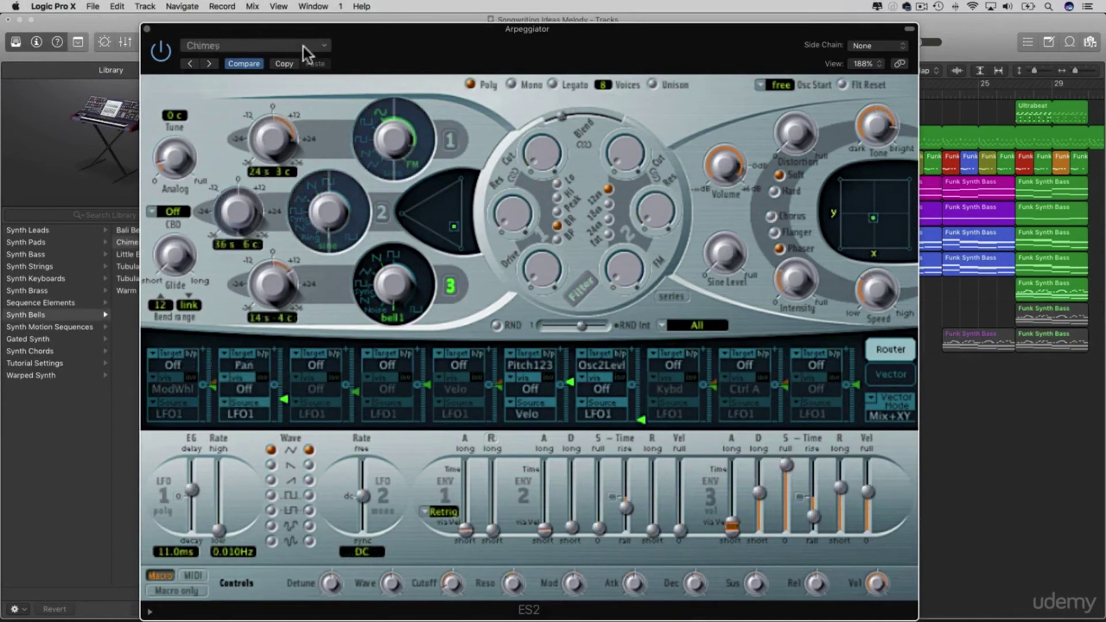
{"action": "left_click", "coordinate": [303, 46]}
{"action": "mouse_move", "coordinate": [276, 259]}
{"action": "mouse_move", "coordinate": [265, 289]}
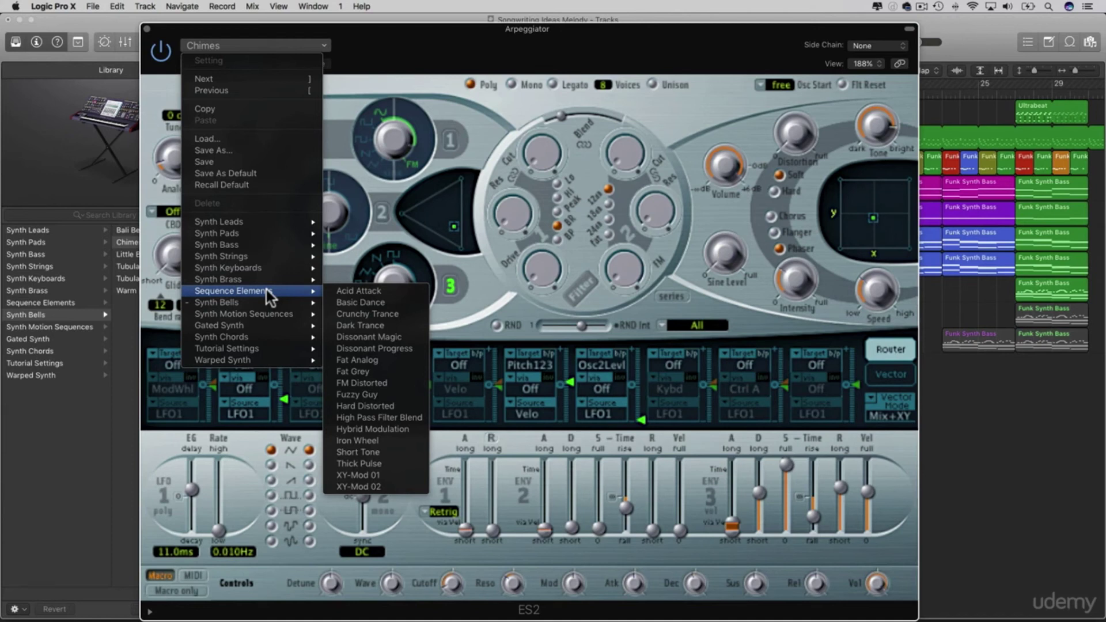
{"action": "left_click", "coordinate": [355, 302]}
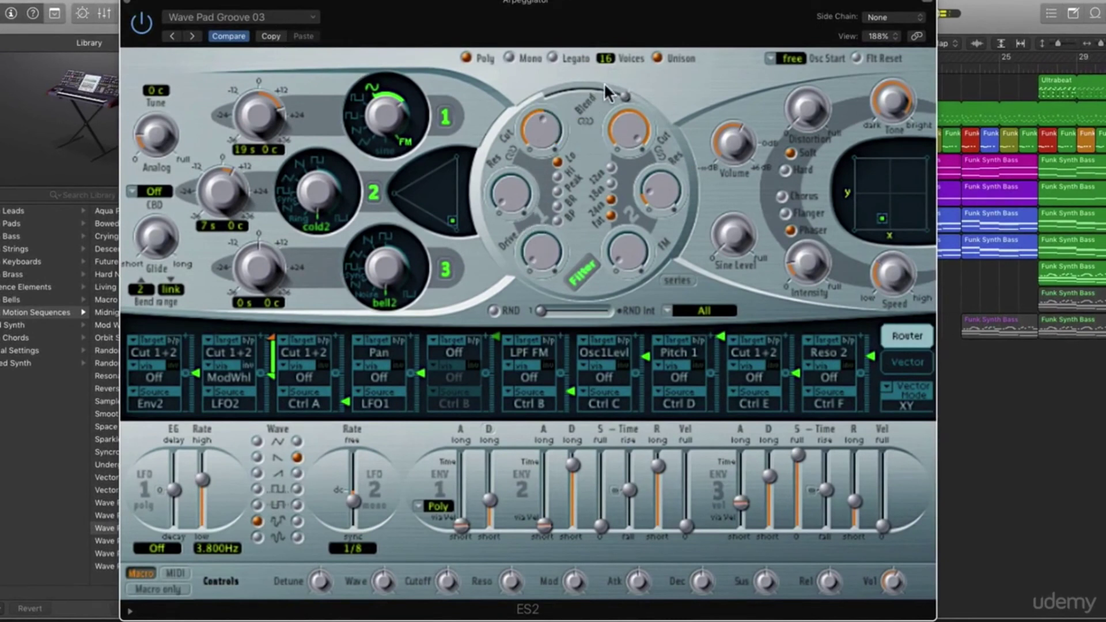
Step: Shift the ES2 filter Blend toward filter 1 and adjust filter 1's cutoff and resonance
{"action": "left_click_drag", "start_coordinate": [623, 91], "coordinate": [542, 136]}
{"action": "left_click_drag", "start_coordinate": [532, 176], "coordinate": [538, 135]}
{"action": "left_click_drag", "start_coordinate": [506, 190], "coordinate": [523, 206]}
Step: Adjust the ES2 attack, wave and detune macros, with saw7 and wood on oscillators 2 and 3, and close the plug-in
{"action": "left_click_drag", "start_coordinate": [637, 582], "coordinate": [614, 621]}
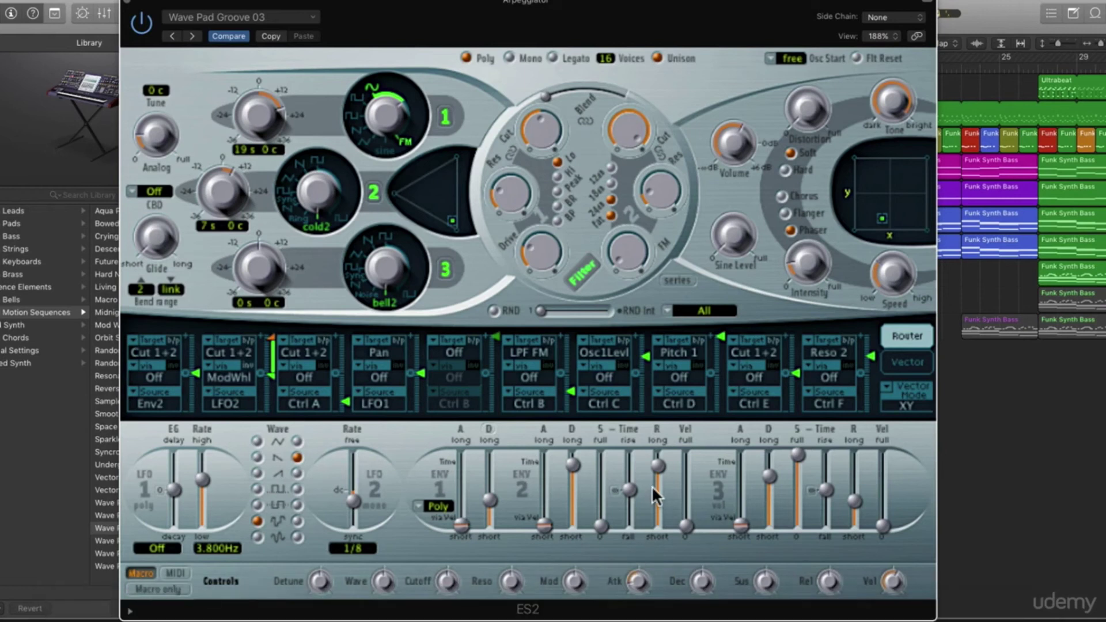
{"action": "left_click", "coordinate": [638, 592]}
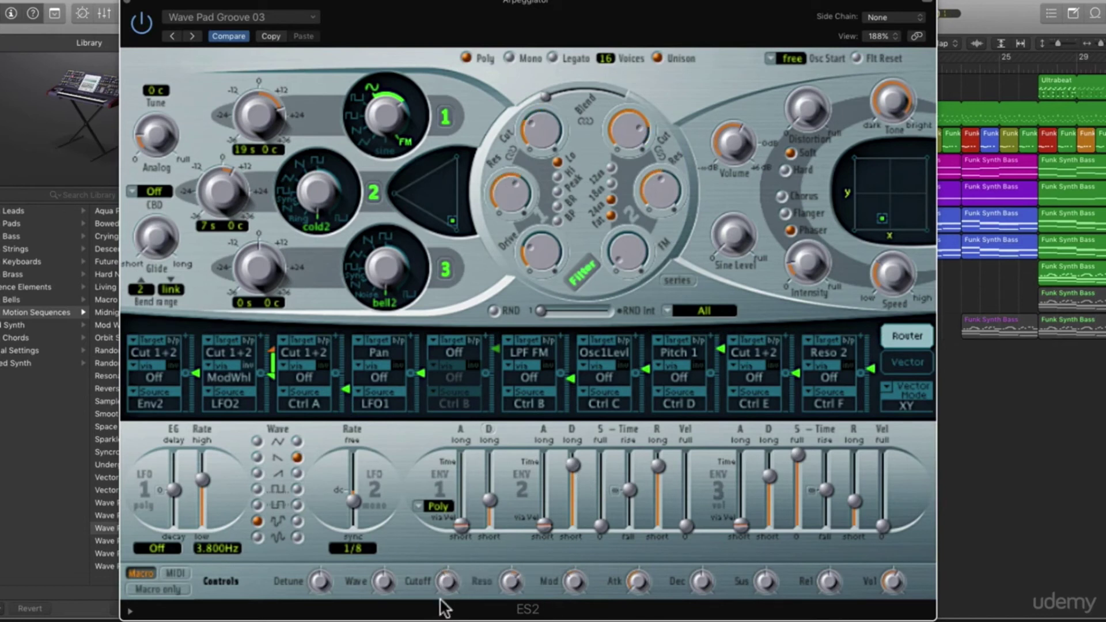
{"action": "mouse_move", "coordinate": [385, 581]}
{"action": "left_mouse_down"}
{"action": "mouse_move", "coordinate": [383, 538]}
{"action": "mouse_move", "coordinate": [379, 612]}
{"action": "mouse_move", "coordinate": [382, 593]}
{"action": "left_mouse_up"}
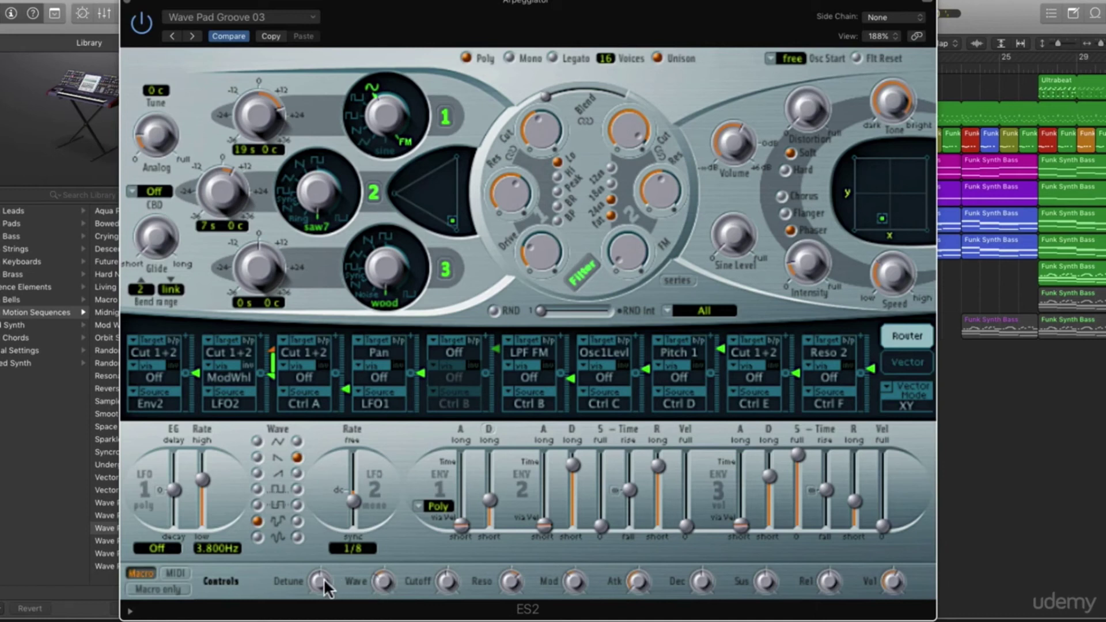
{"action": "left_click_drag", "start_coordinate": [323, 588], "coordinate": [325, 580]}
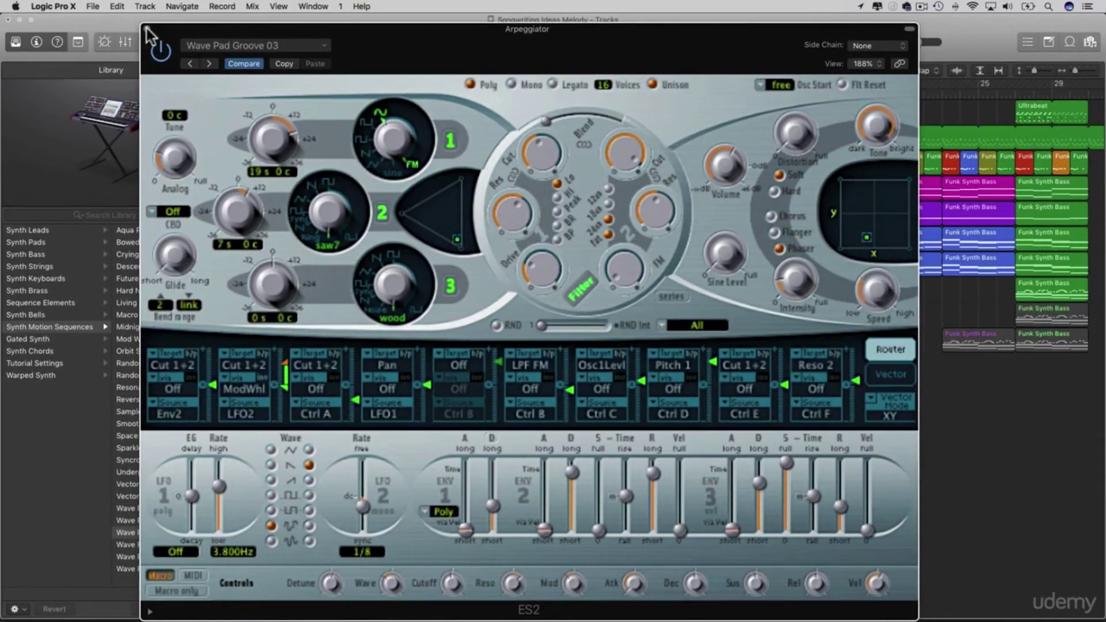
{"action": "left_click", "coordinate": [140, 19]}
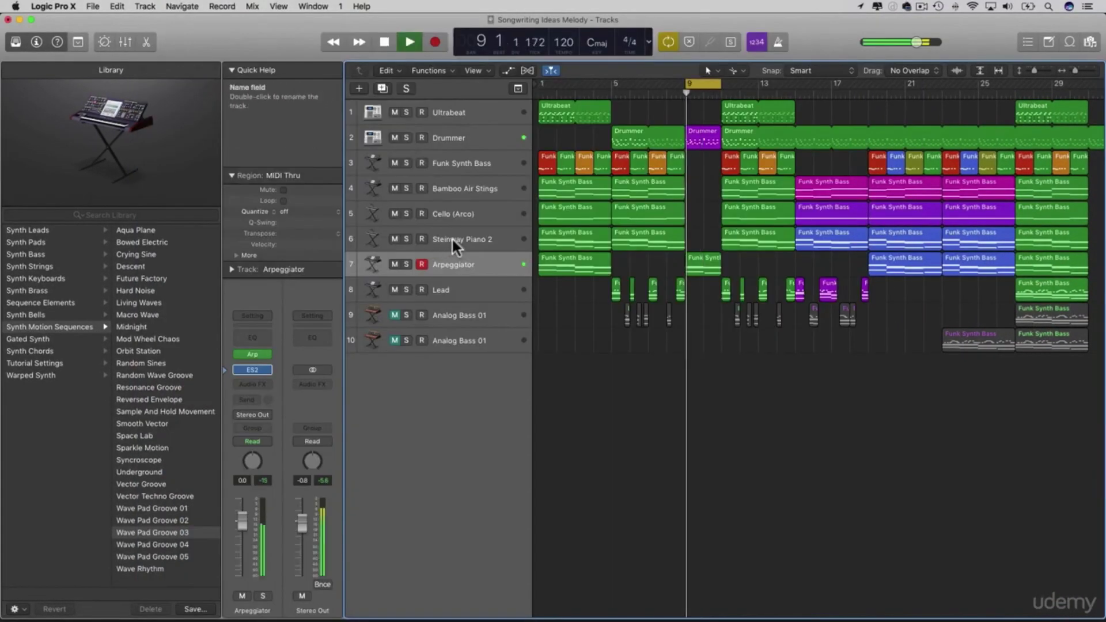
Step: Turn off cycle playback to hear the break lead past bar 11, stop playback and save the project
{"action": "left_click", "coordinate": [703, 83]}
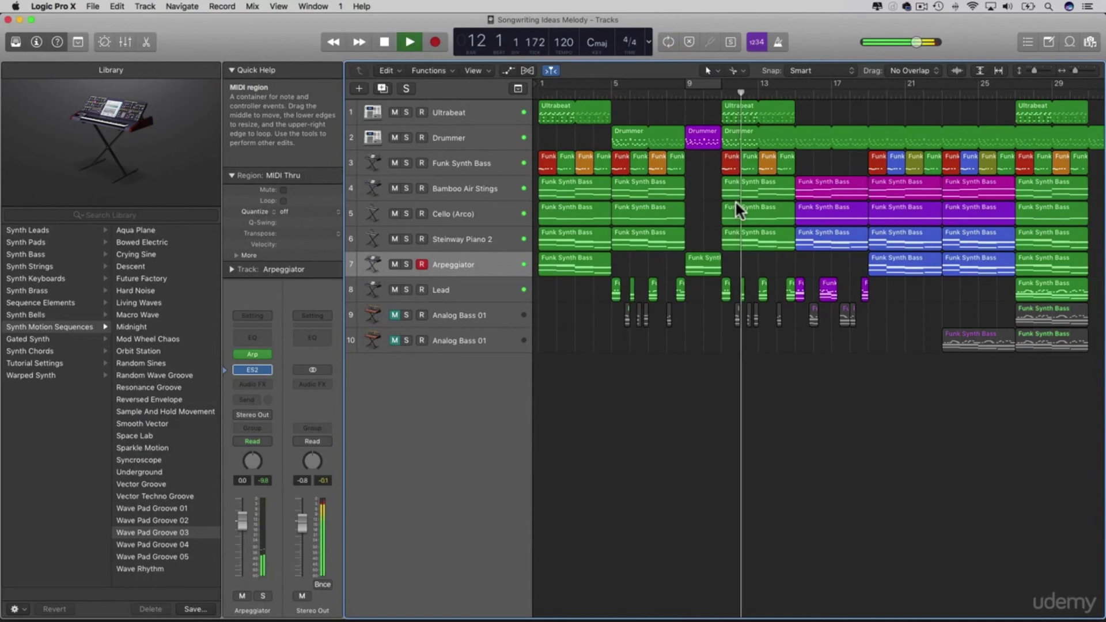
{"action": "key", "text": "space"}
{"action": "key", "text": "super+s"}
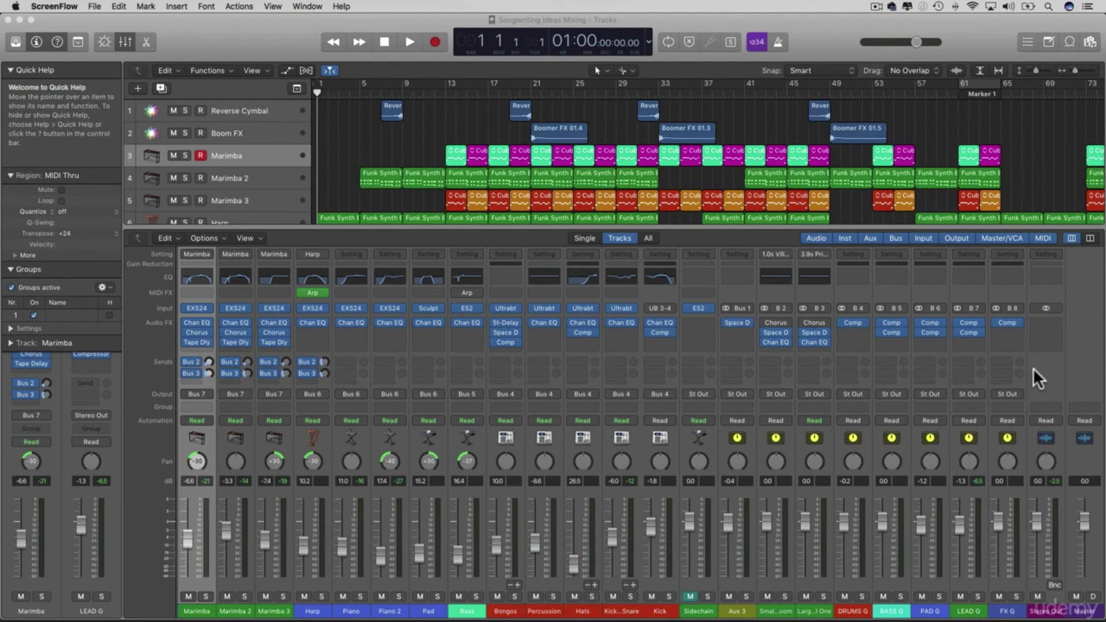
Step: Look through the track list and regions of the Songwriting Ideas Mixing project
{"action": "scroll", "coordinate": [381, 123], "scroll_direction": "down", "scroll_amount": 3}
{"action": "scroll", "coordinate": [379, 122], "scroll_direction": "up", "scroll_amount": 3}
{"action": "scroll", "coordinate": [370, 115], "scroll_direction": "down", "scroll_amount": 3}
{"action": "scroll", "coordinate": [370, 115], "scroll_direction": "down", "scroll_amount": 5}
{"action": "scroll", "coordinate": [370, 113], "scroll_direction": "up", "scroll_amount": 5}
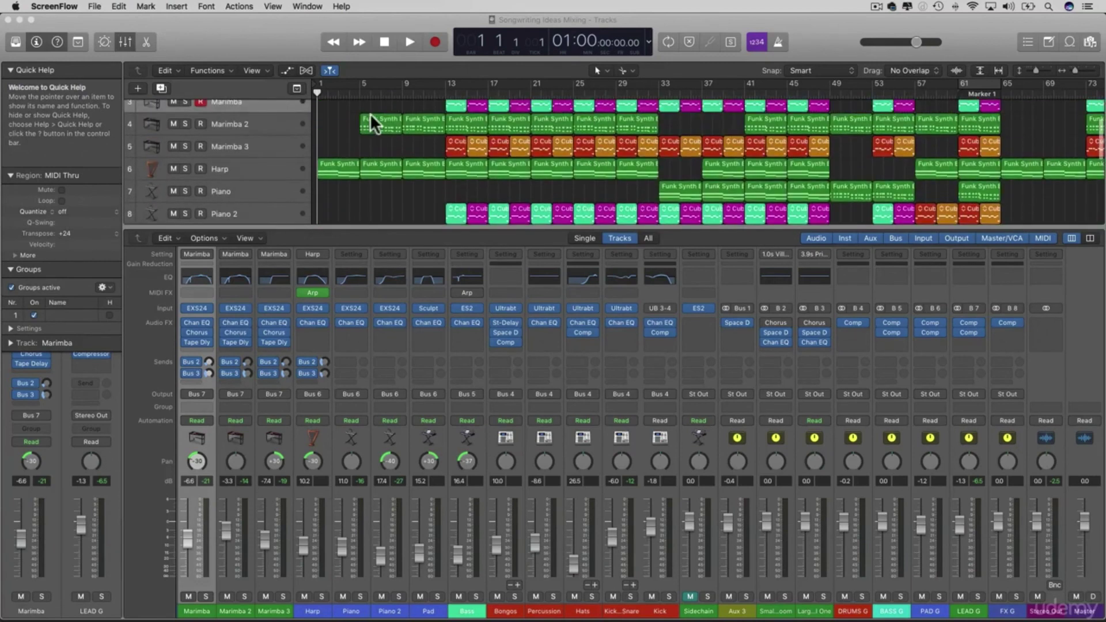
{"action": "scroll", "coordinate": [247, 144], "scroll_direction": "down", "scroll_amount": 5}
{"action": "scroll", "coordinate": [247, 145], "scroll_direction": "up", "scroll_amount": 2}
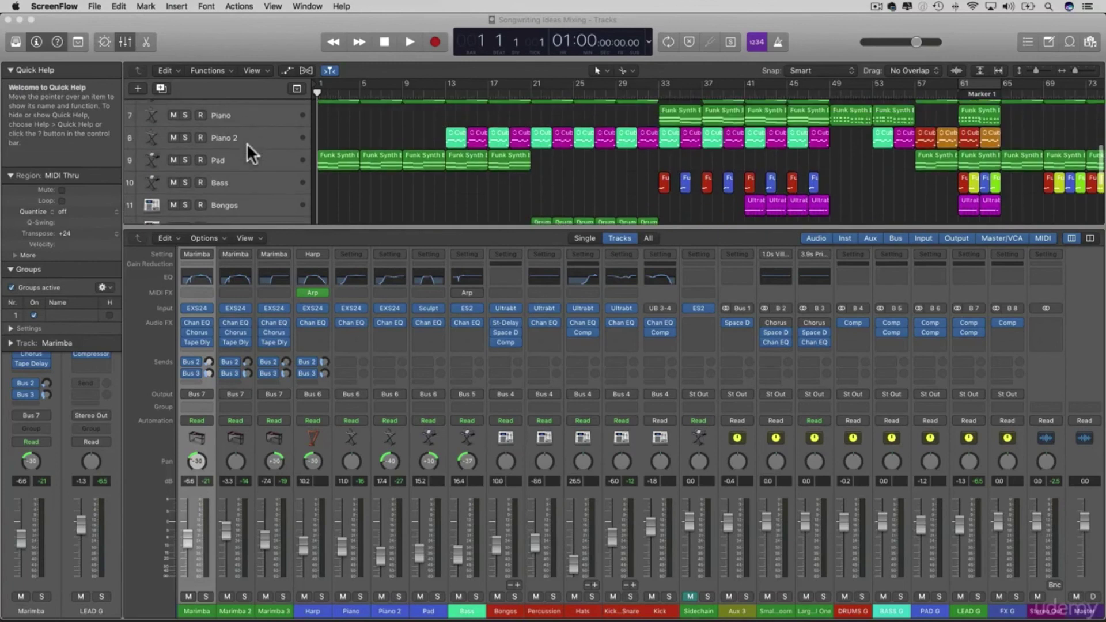
{"action": "scroll", "coordinate": [246, 143], "scroll_direction": "up", "scroll_amount": 2}
Step: Select the Piano track, cycle bars 33 to 41 and play the section with Piano 2 soloed, stopping playback at the end
{"action": "left_click", "coordinate": [247, 148]}
{"action": "left_click_drag", "start_coordinate": [662, 81], "coordinate": [748, 85]}
{"action": "key", "text": "space"}
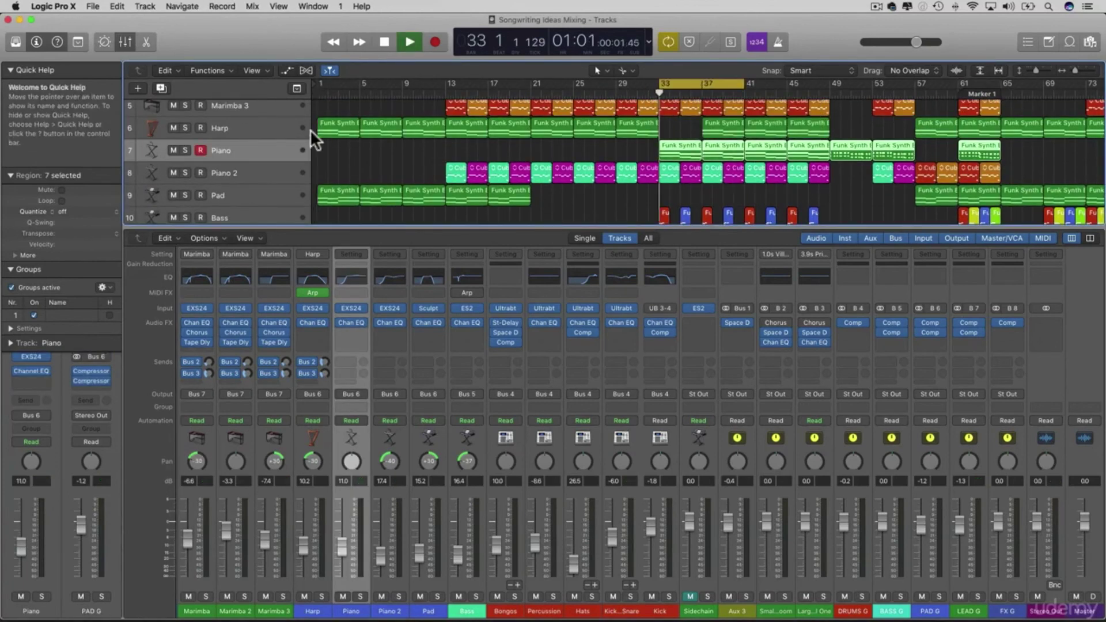
{"action": "left_click", "coordinate": [185, 171]}
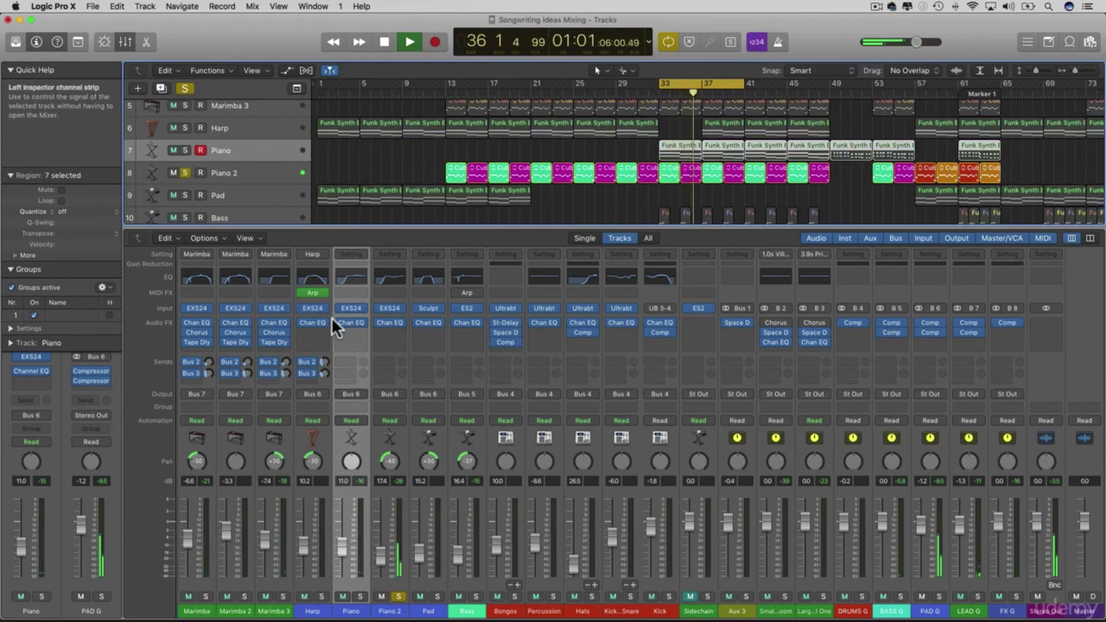
{"action": "key", "text": "space"}
{"action": "left_click", "coordinate": [355, 331]}
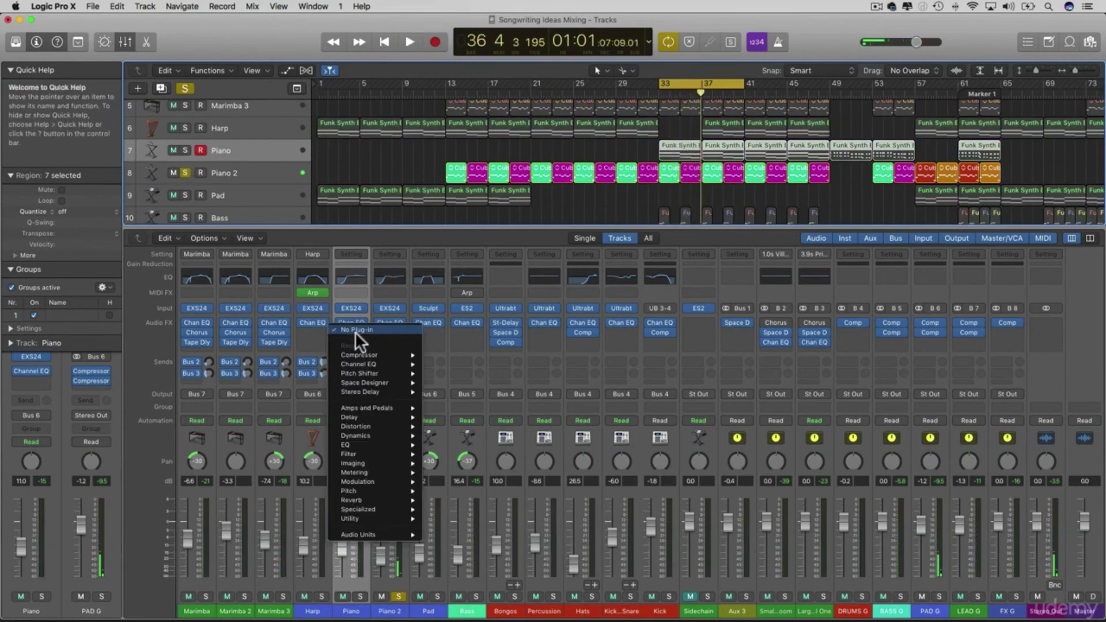
{"action": "mouse_move", "coordinate": [374, 501]}
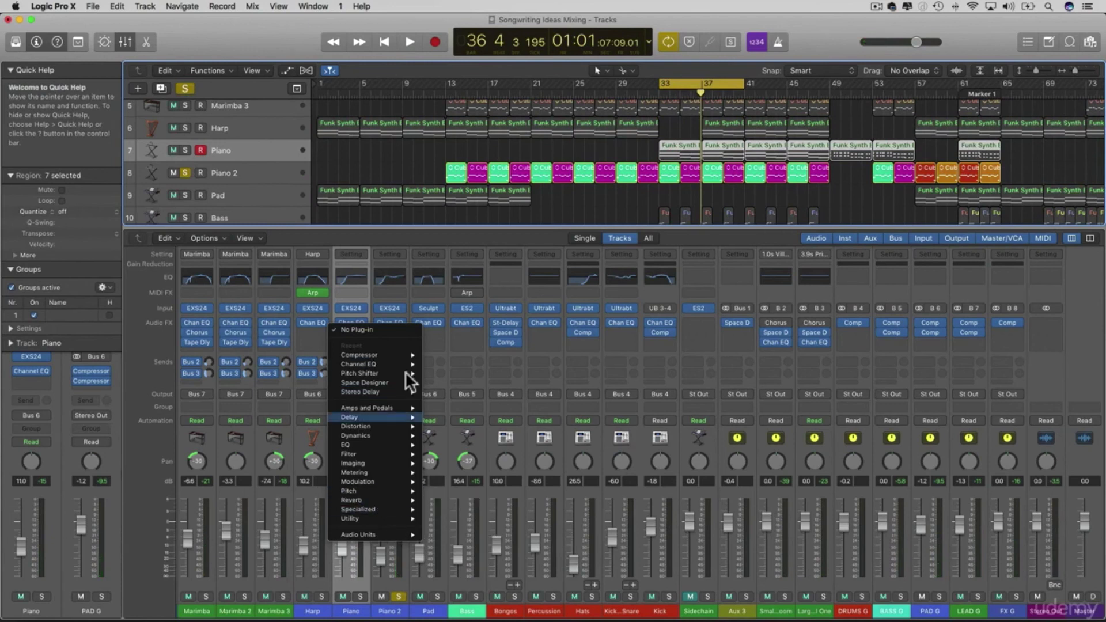
{"action": "left_click", "coordinate": [352, 298]}
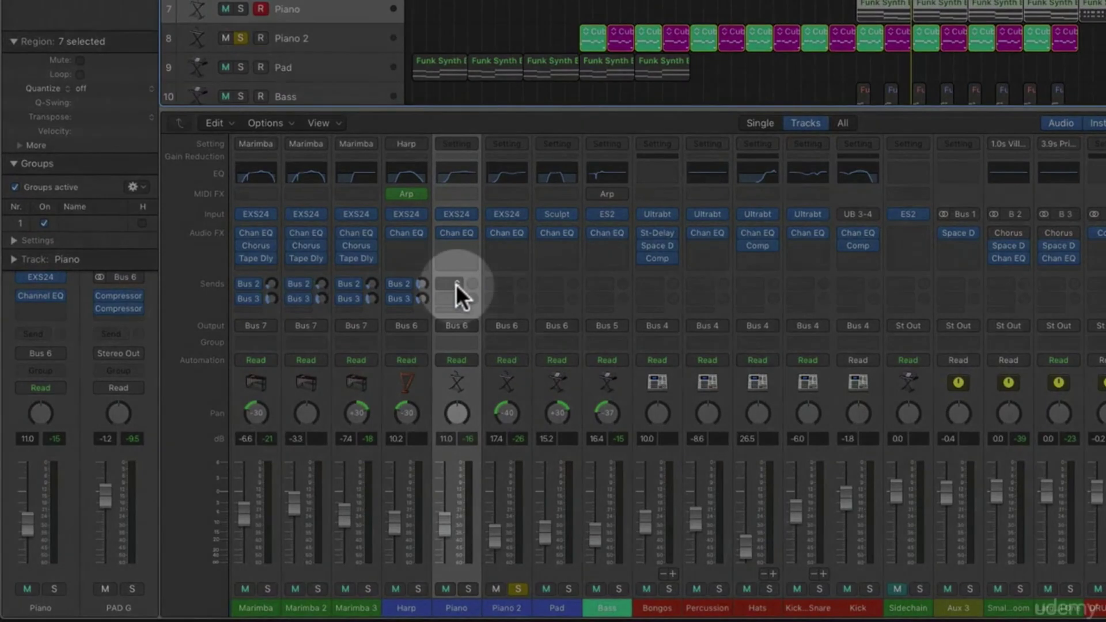
Step: Add a Bus 9 send to the Piano channel and rename the aux channel it feeds as Reverb
{"action": "left_click", "coordinate": [456, 285]}
{"action": "mouse_move", "coordinate": [462, 347]}
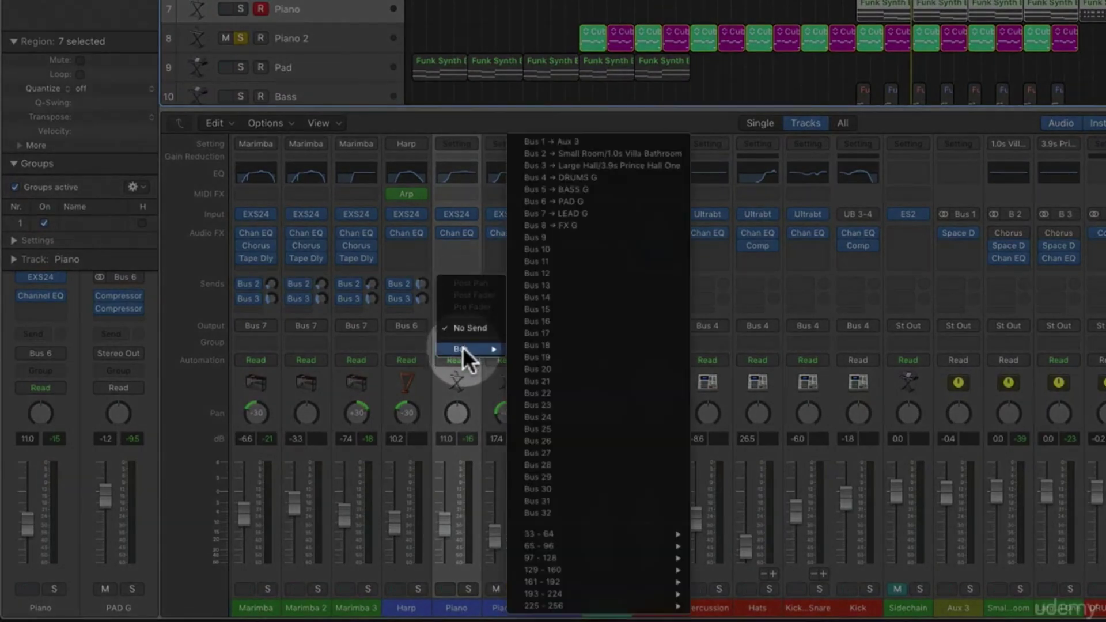
{"action": "left_click", "coordinate": [562, 235]}
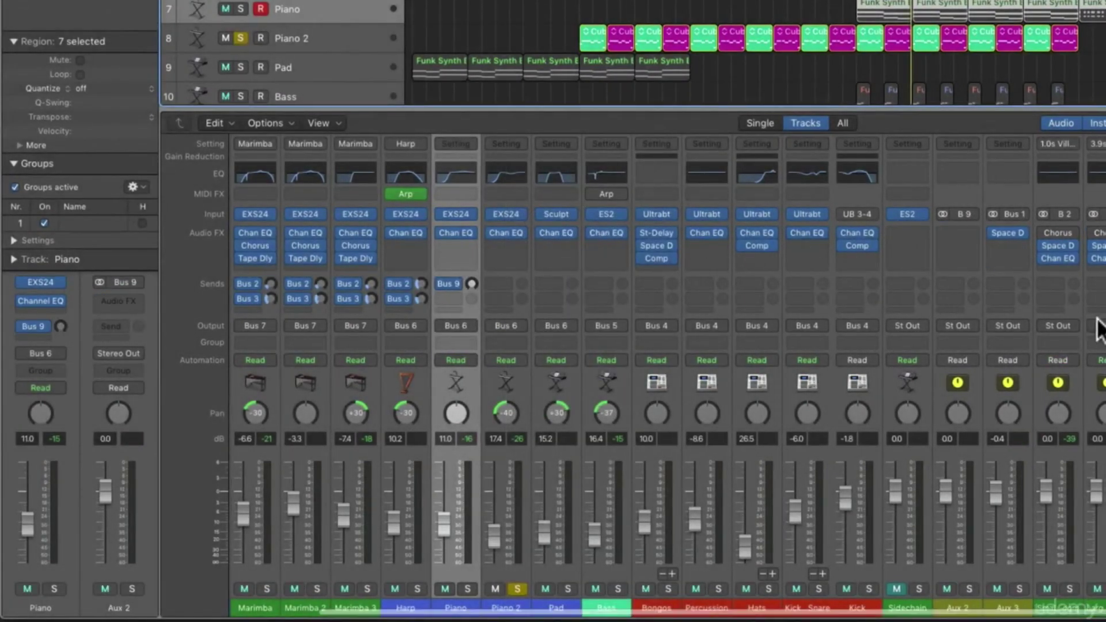
{"action": "scroll", "coordinate": [1084, 323], "scroll_direction": "right", "scroll_amount": 2}
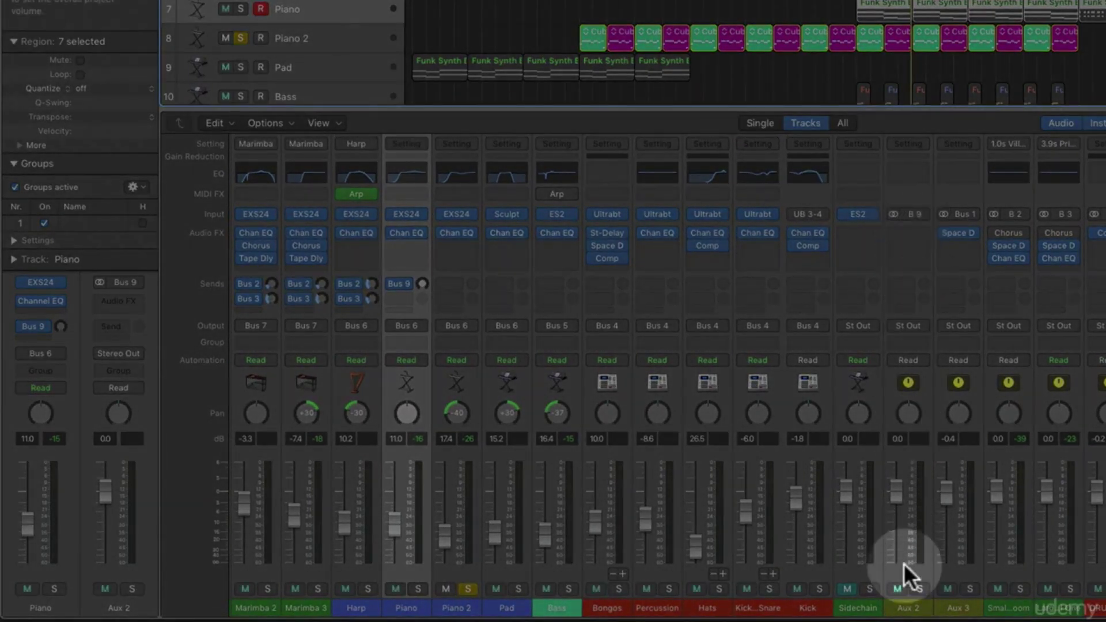
{"action": "double_click", "coordinate": [909, 608]}
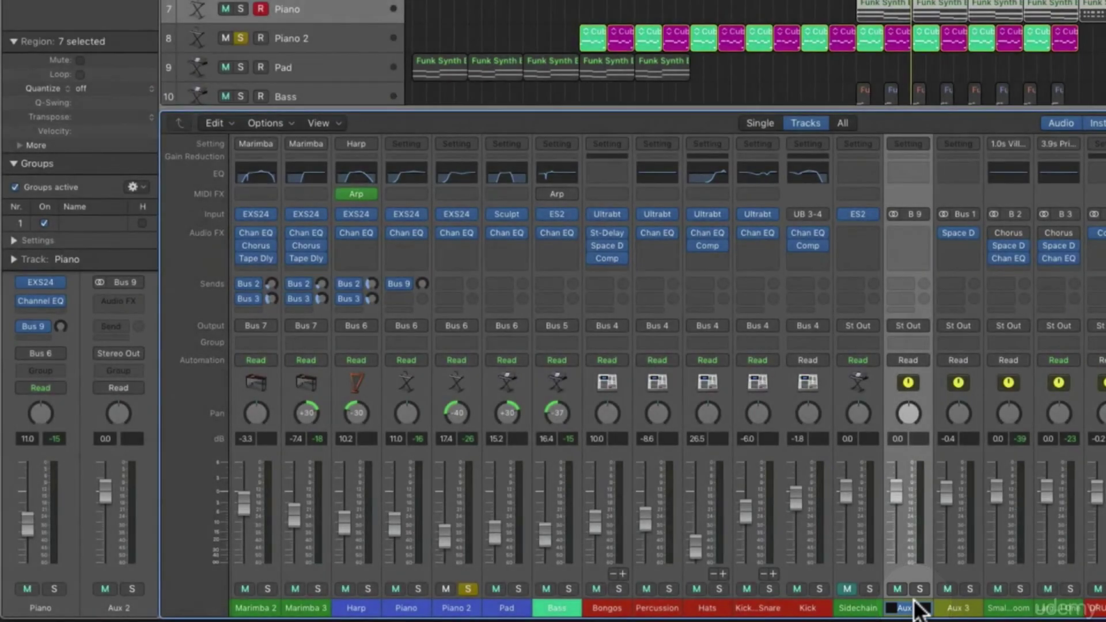
{"action": "type", "text": "Reverb"}
{"action": "key", "text": "Return"}
Step: Insert a stereo Space Designer on the Reverb channel and close the plug-in
{"action": "left_click", "coordinate": [922, 232]}
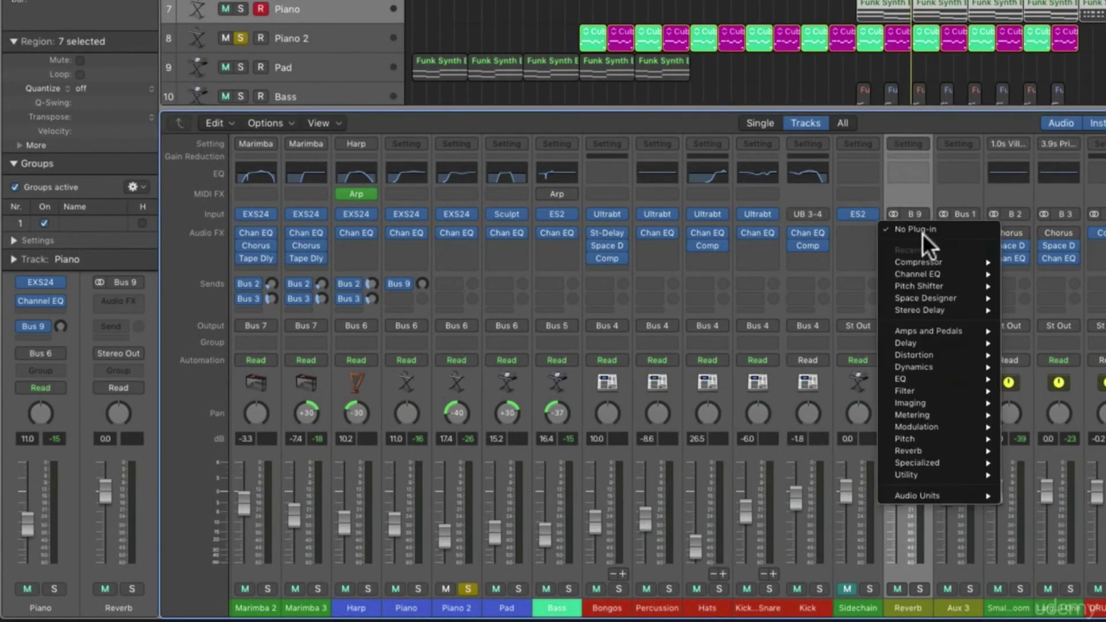
{"action": "mouse_move", "coordinate": [937, 451]}
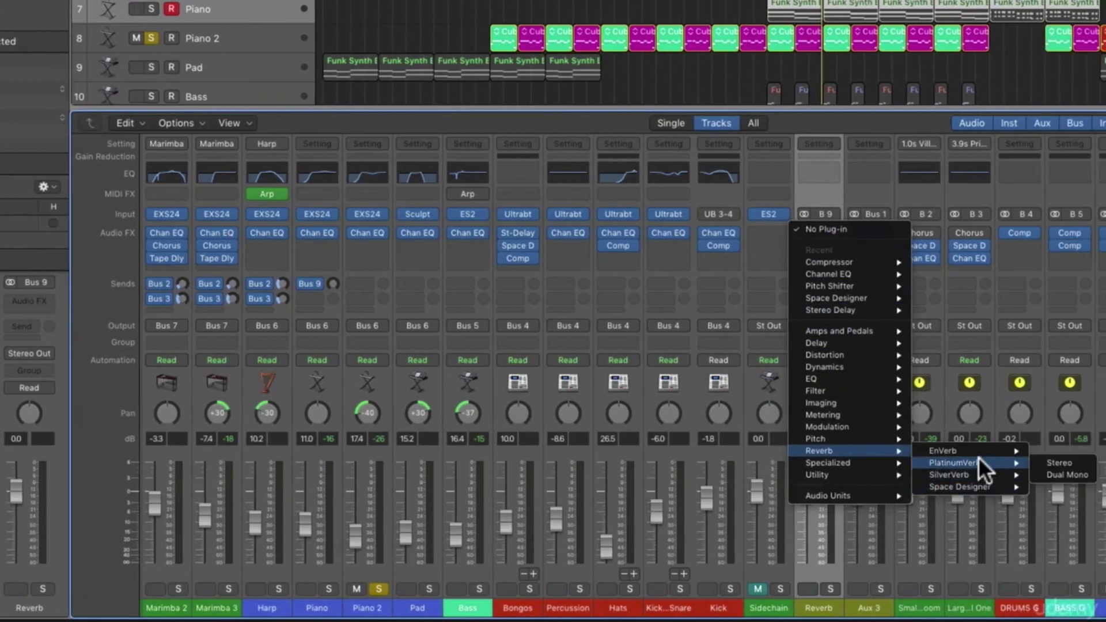
{"action": "mouse_move", "coordinate": [966, 487]}
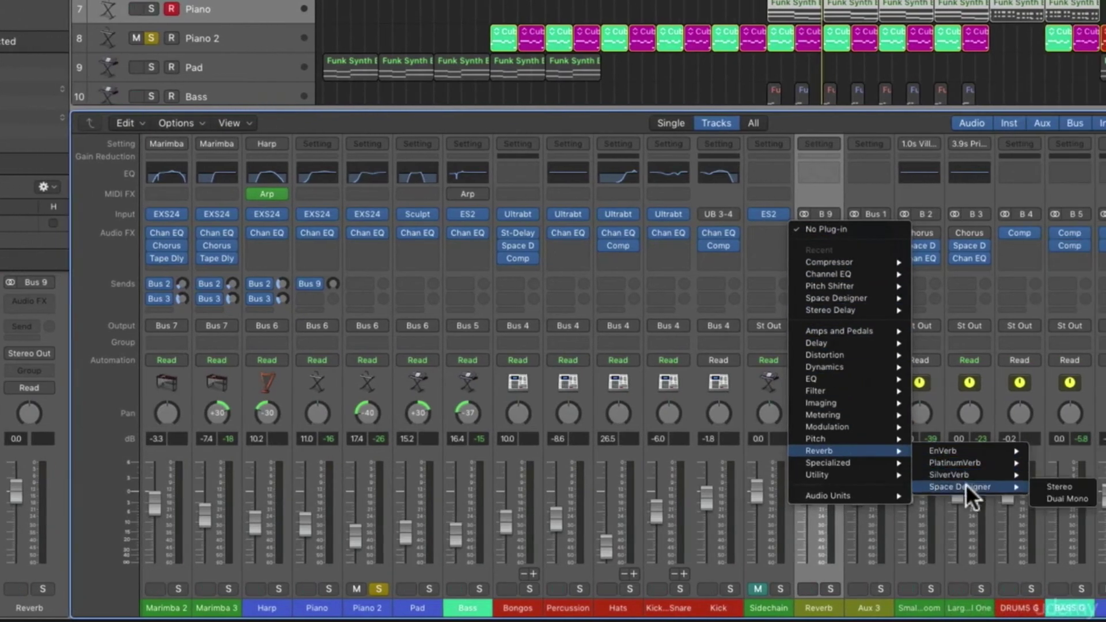
{"action": "left_click", "coordinate": [1042, 484]}
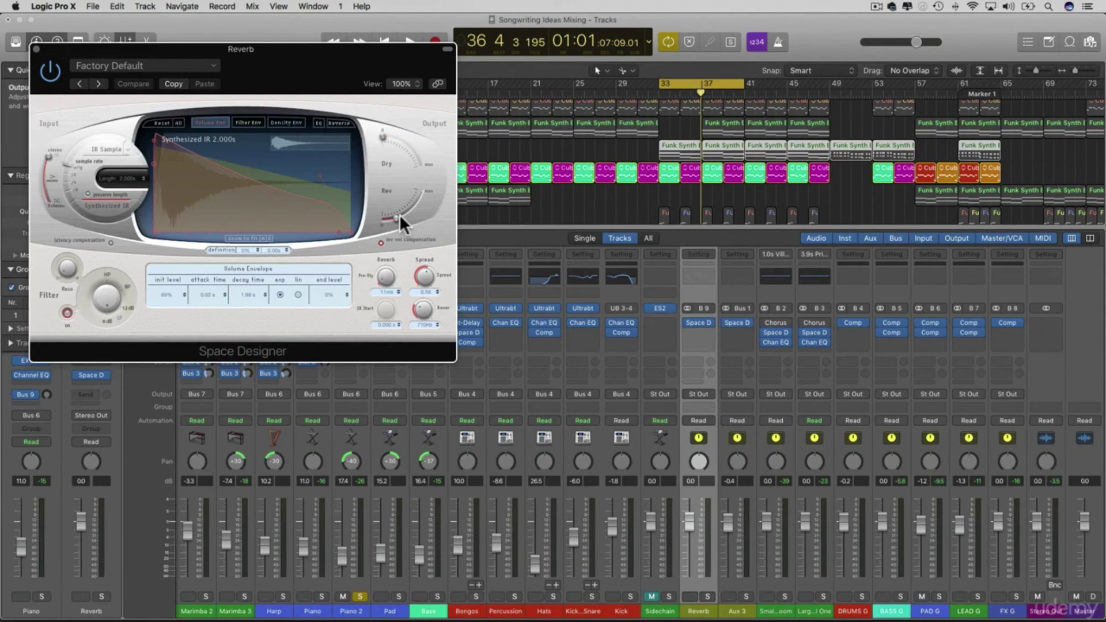
{"action": "left_click", "coordinate": [35, 47]}
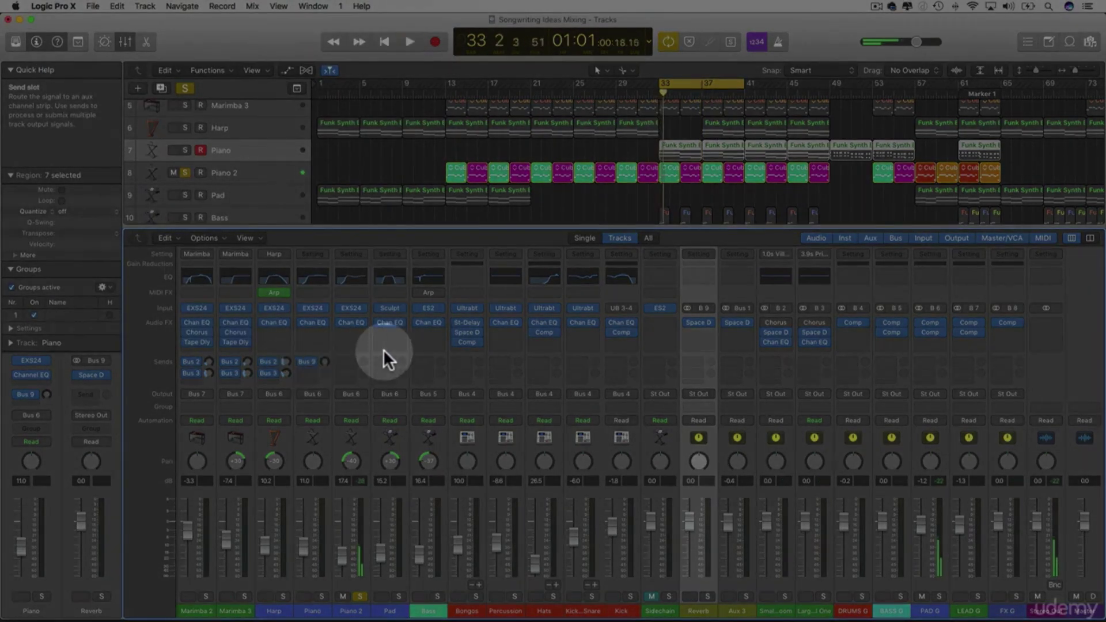
Step: Send the Piano 2 channel to Bus 9 (Reverb) and raise the send to about +4.5 dB during playback
{"action": "left_click", "coordinate": [347, 361]}
{"action": "mouse_move", "coordinate": [361, 407]}
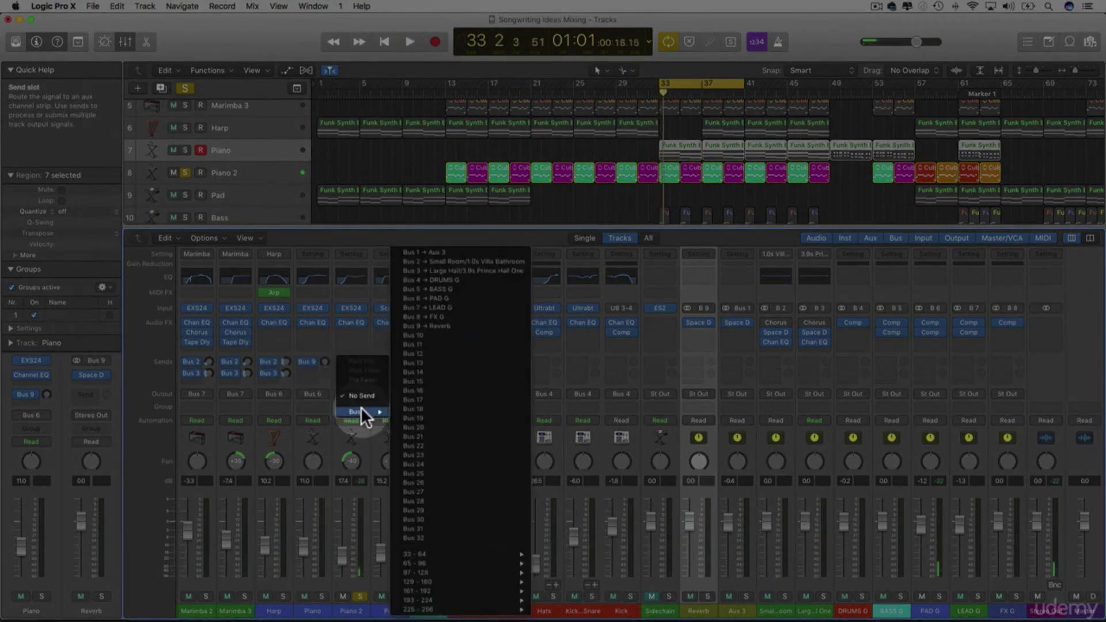
{"action": "left_click", "coordinate": [443, 325]}
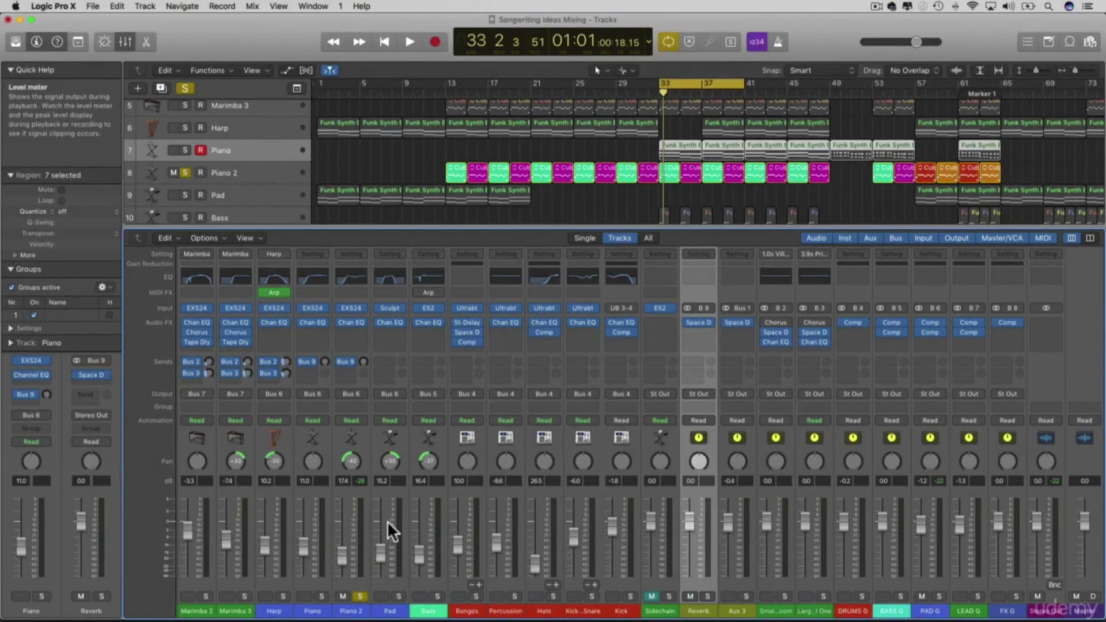
{"action": "key", "text": "space"}
{"action": "left_click_drag", "start_coordinate": [362, 323], "coordinate": [372, 235]}
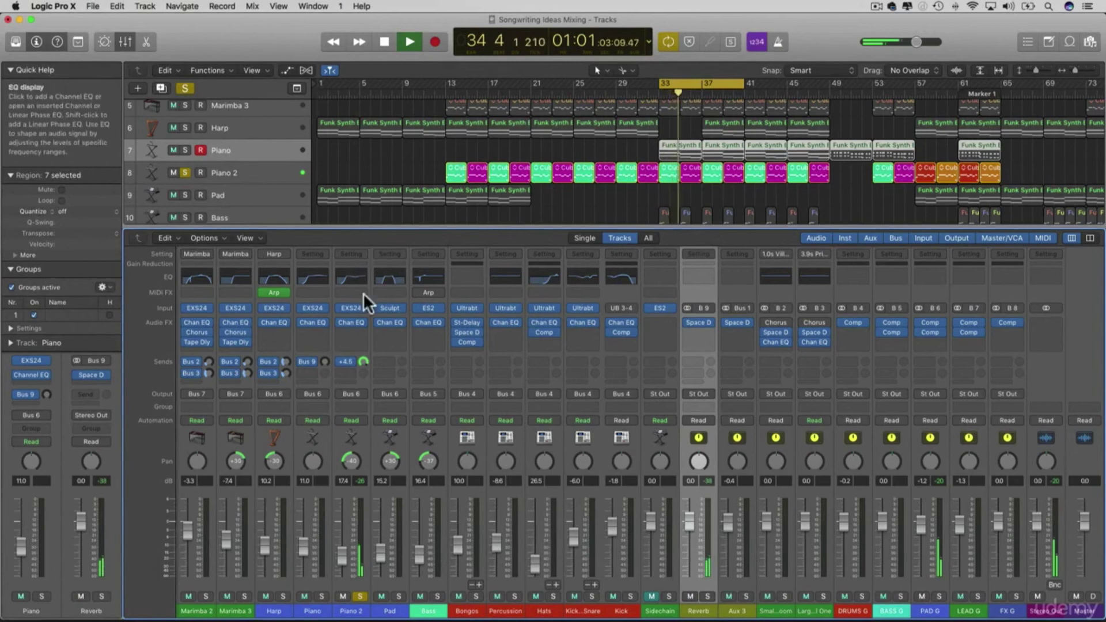
Step: Solo Piano and set the Bus 9 sends to about -2.3 dB on Piano and about +0.5 dB on Piano 2
{"action": "left_click", "coordinate": [321, 596]}
{"action": "left_click_drag", "start_coordinate": [324, 362], "coordinate": [355, 314]}
{"action": "left_click_drag", "start_coordinate": [363, 361], "coordinate": [361, 369]}
{"action": "left_click", "coordinate": [324, 360]}
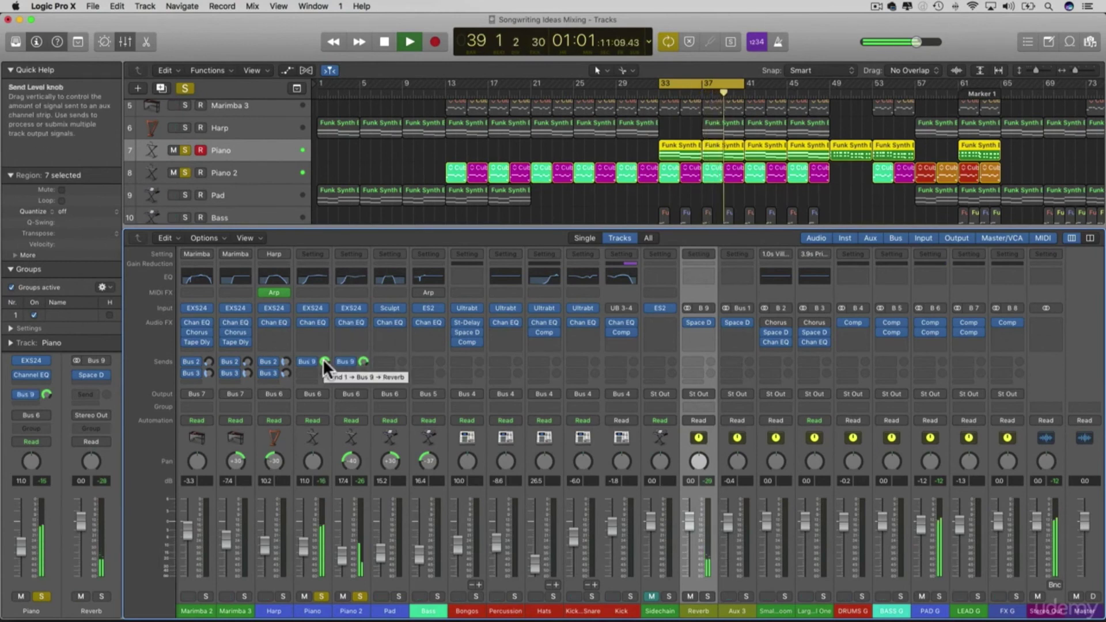
{"action": "left_click_drag", "start_coordinate": [324, 362], "coordinate": [362, 362]}
Step: Bypass the Bus 9 sends on Piano and Piano 2 during playback to compare the dry sound, and re-enable both
{"action": "left_click", "coordinate": [302, 361]}
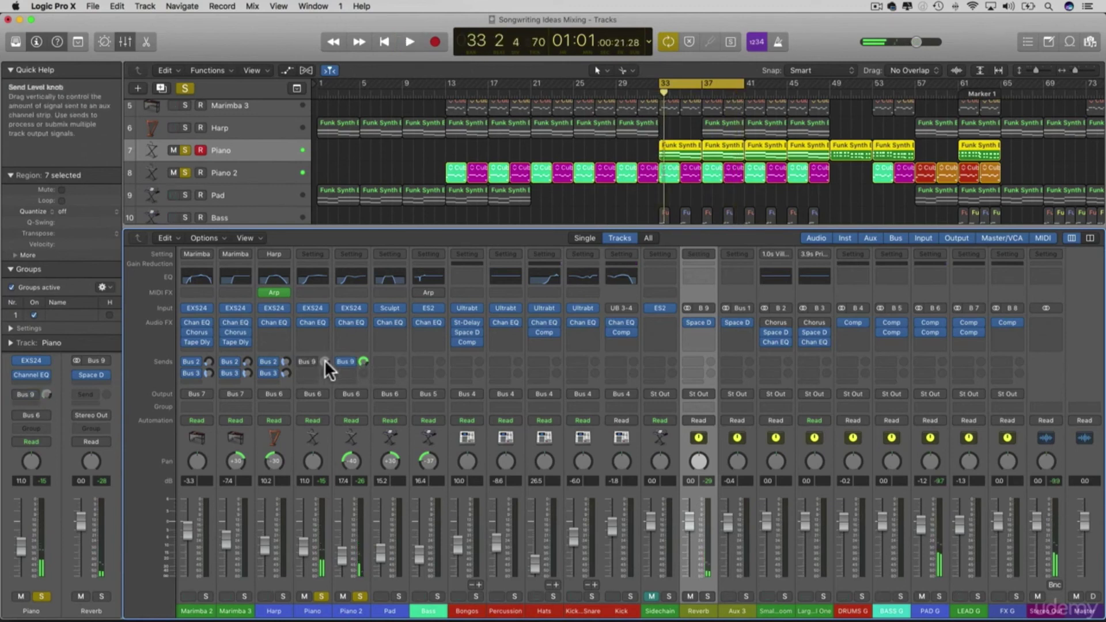
{"action": "left_click", "coordinate": [340, 361]}
{"action": "key", "text": "space"}
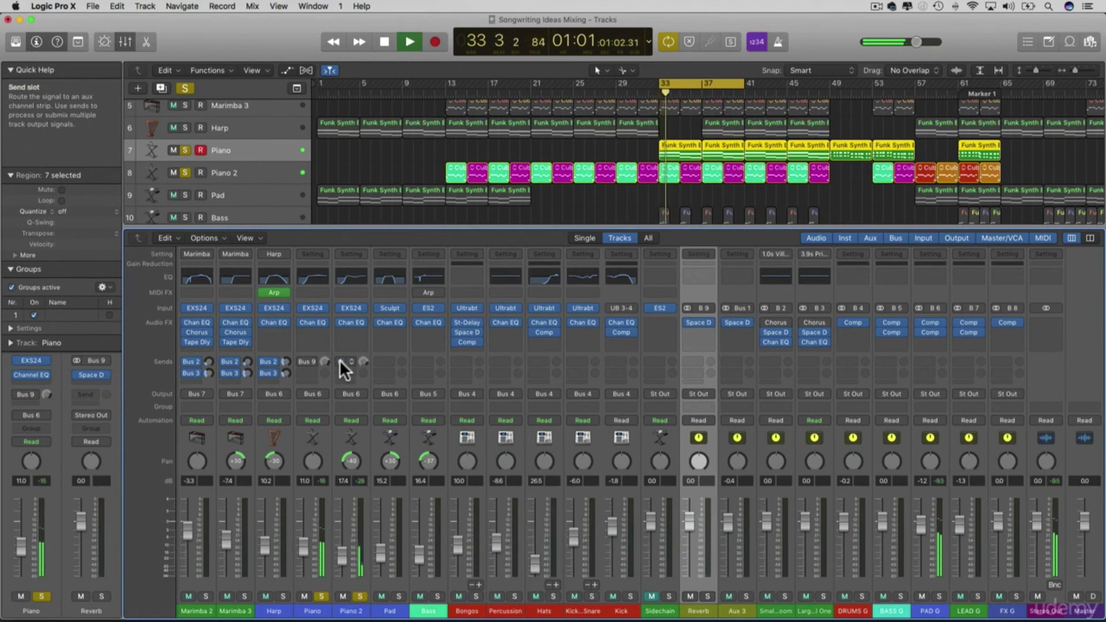
{"action": "left_click", "coordinate": [340, 361]}
{"action": "left_click", "coordinate": [302, 362]}
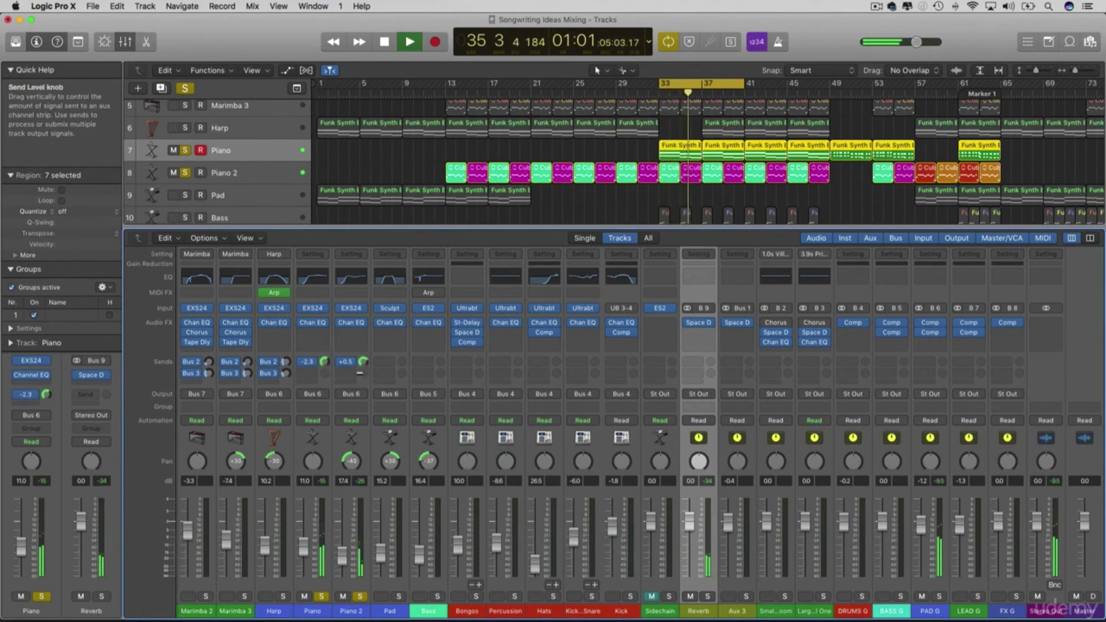
Step: Adjust the Rev output level in the Reverb channel's Space Designer during playback and close the plug-in
{"action": "left_click", "coordinate": [700, 321]}
{"action": "left_click_drag", "start_coordinate": [398, 211], "coordinate": [420, 188]}
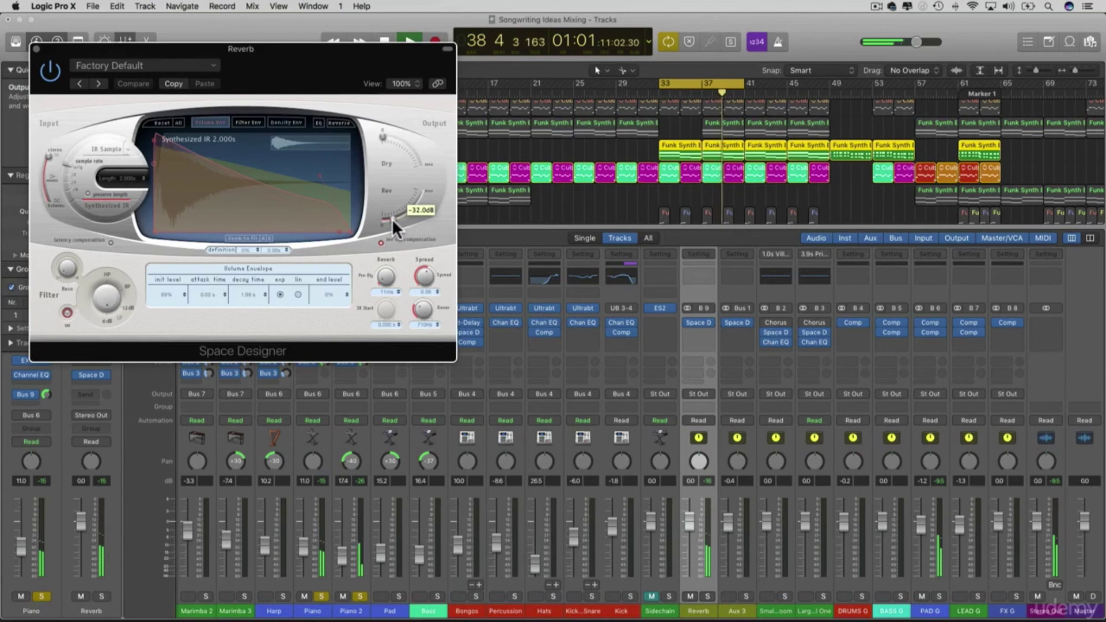
{"action": "left_click", "coordinate": [36, 48]}
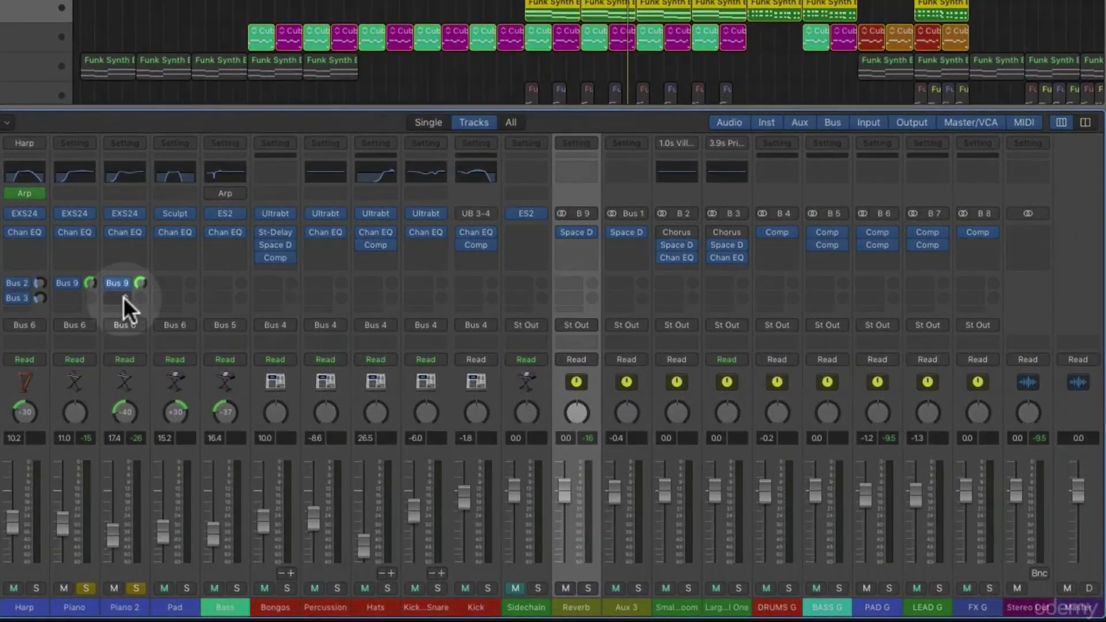
Step: Add a Bus 10 send to the Piano 2 channel and rename the aux channel it feeds as Delay
{"action": "left_click", "coordinate": [199, 310]}
{"action": "mouse_move", "coordinate": [213, 380]}
{"action": "left_click", "coordinate": [231, 249]}
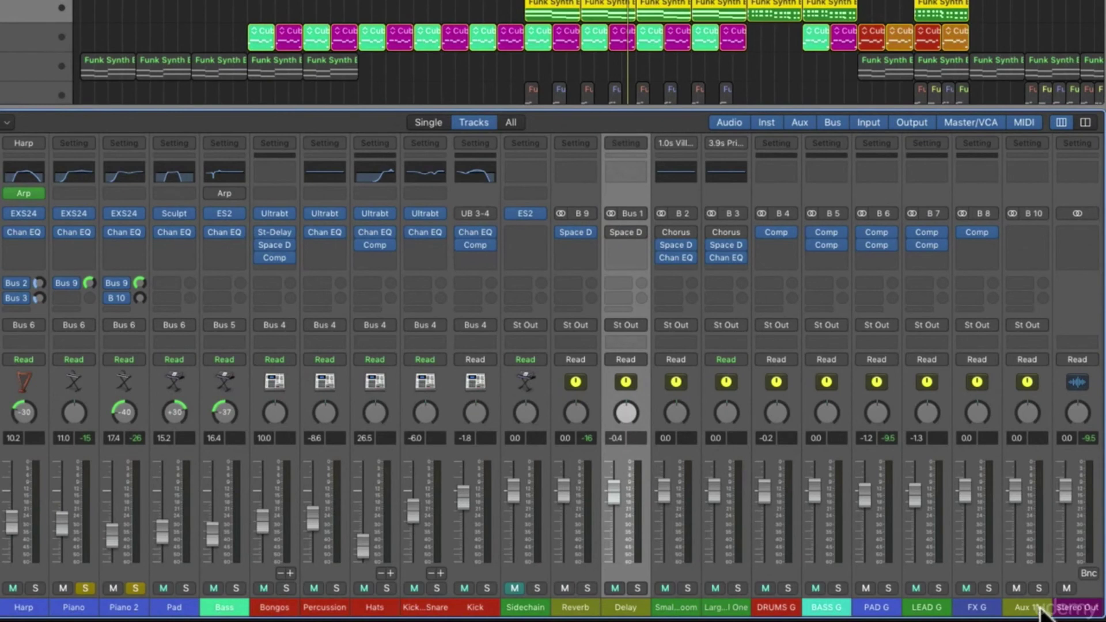
{"action": "left_click", "coordinate": [1031, 610]}
{"action": "type", "text": "Dealy"}
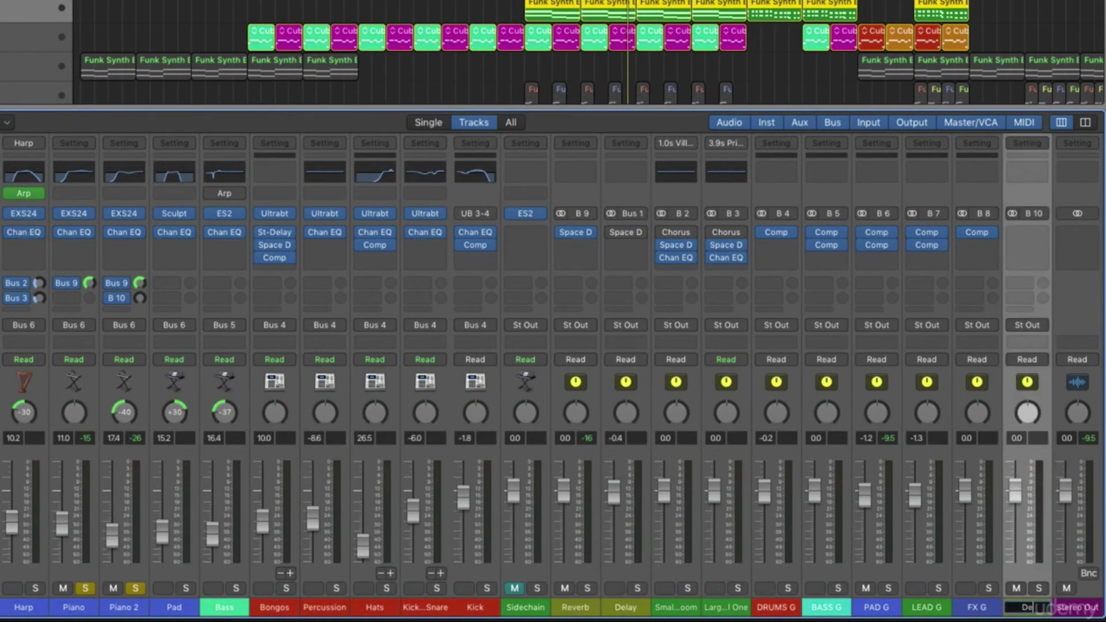
{"action": "type", "text": "lay"}
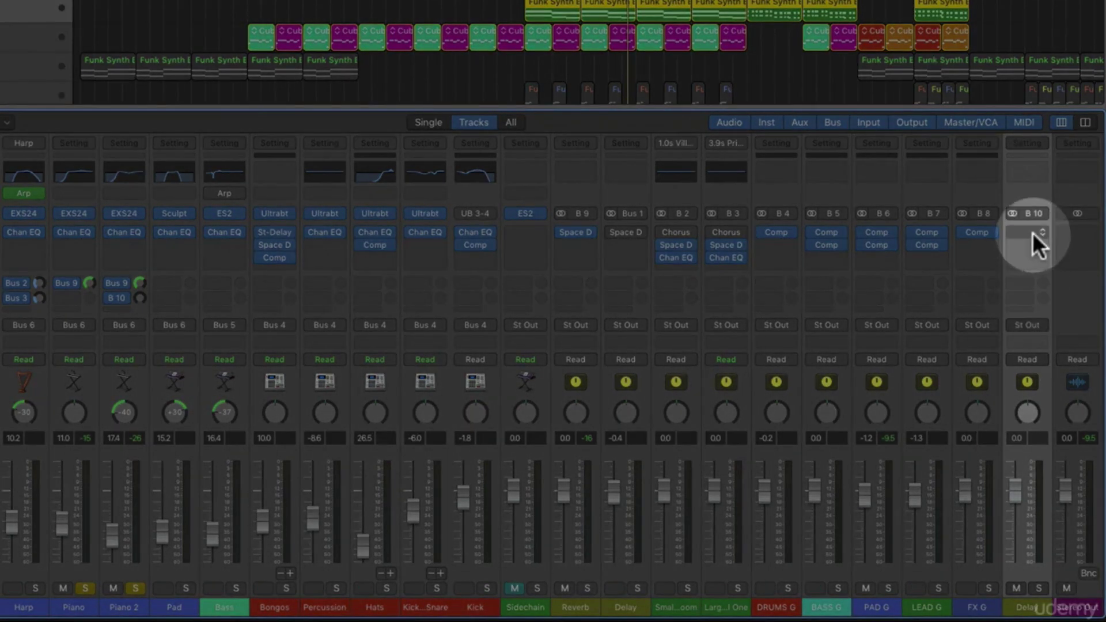
Step: Insert a stereo Delay Designer on the Bus 10 Delay channel
{"action": "left_click", "coordinate": [1031, 232]}
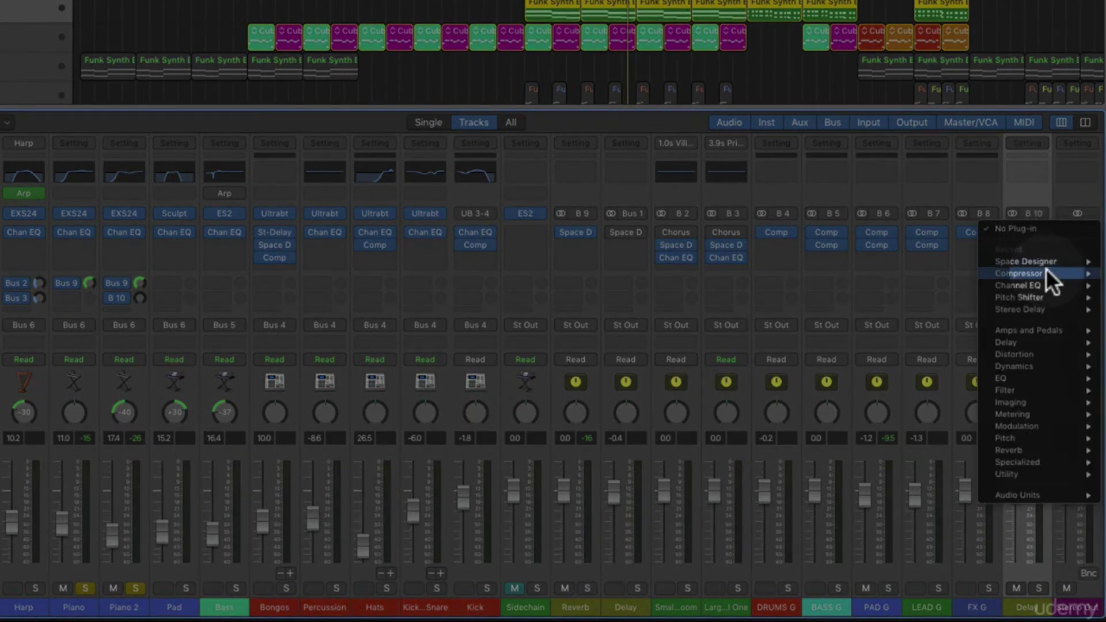
{"action": "mouse_move", "coordinate": [1035, 342]}
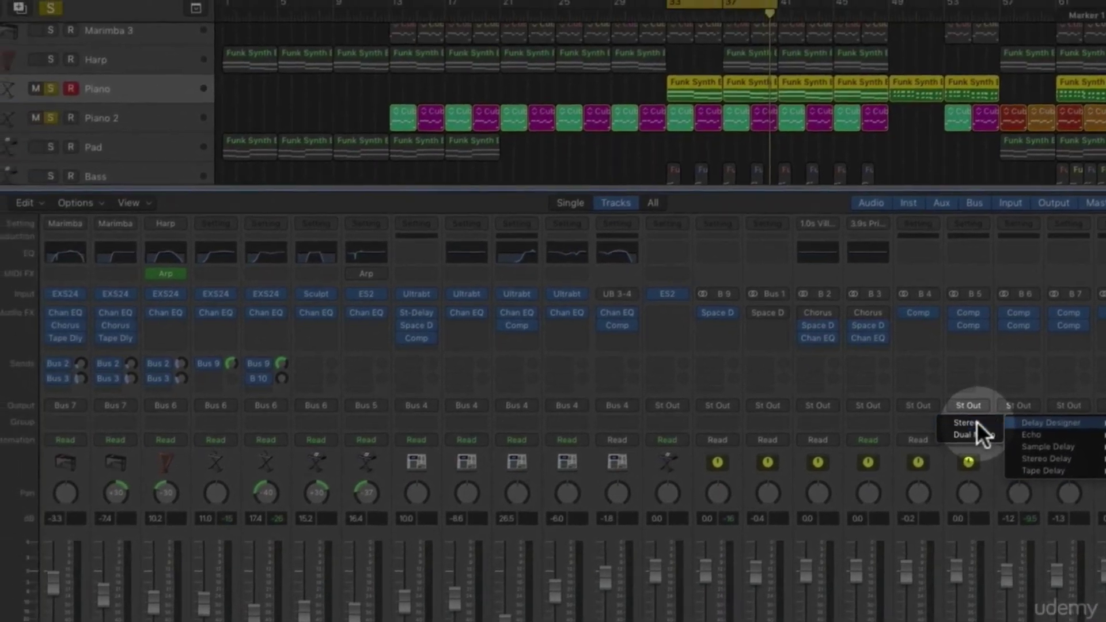
{"action": "left_click", "coordinate": [948, 357]}
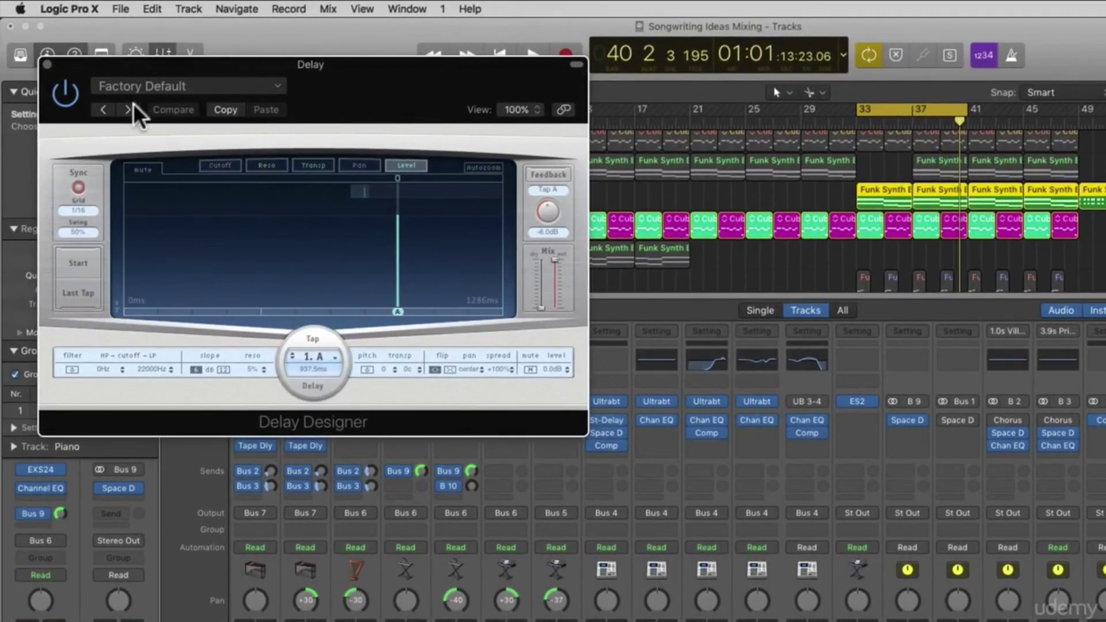
Step: Load the 1\4 Dotted Delay preset in Delay Designer with the dry mix fully down and close the plug-in
{"action": "left_click", "coordinate": [56, 40]}
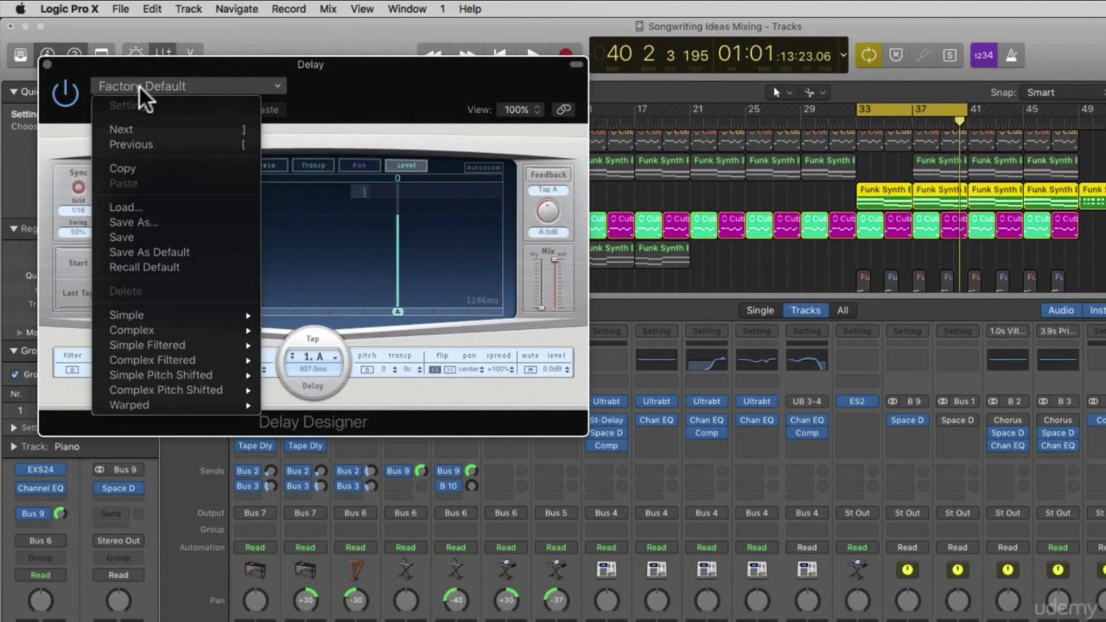
{"action": "mouse_move", "coordinate": [171, 314]}
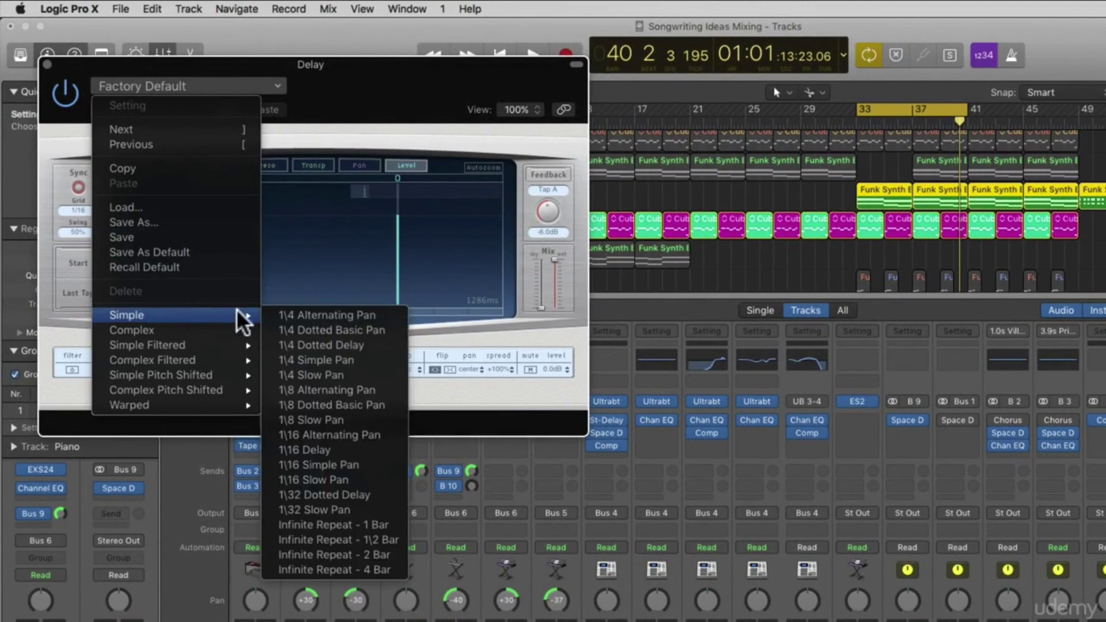
{"action": "left_click", "coordinate": [363, 360]}
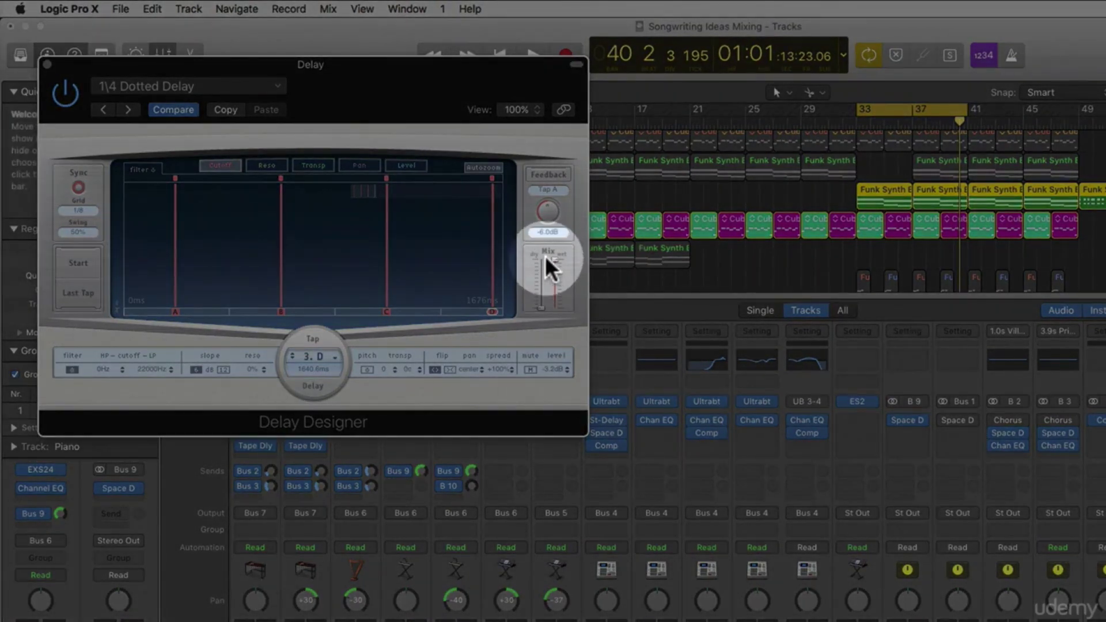
{"action": "left_click_drag", "start_coordinate": [556, 264], "coordinate": [542, 326]}
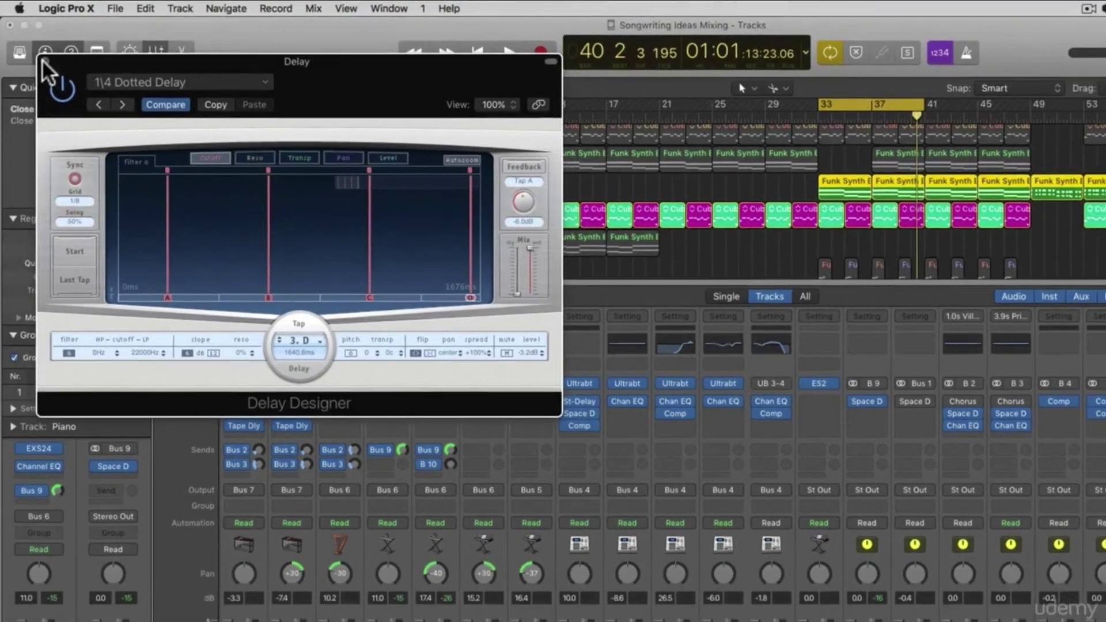
{"action": "left_click", "coordinate": [47, 65]}
Step: Start playback, take the Piano channel out of solo, and set Piano 2's Bus 10 delay send to about -23.0 dB
{"action": "key", "text": "space"}
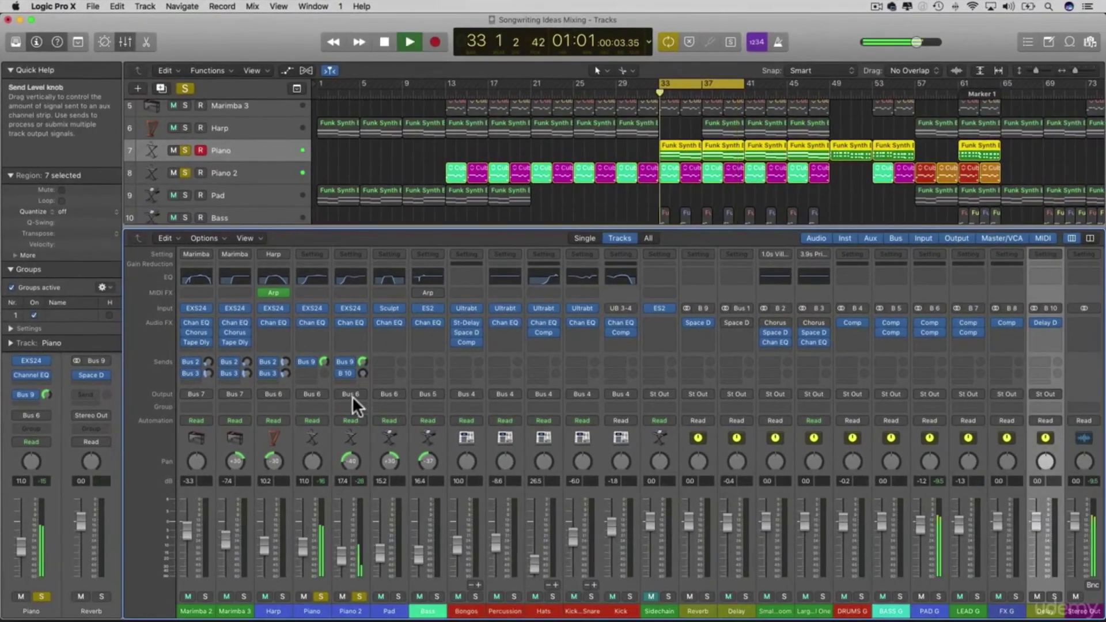
{"action": "left_click", "coordinate": [320, 596]}
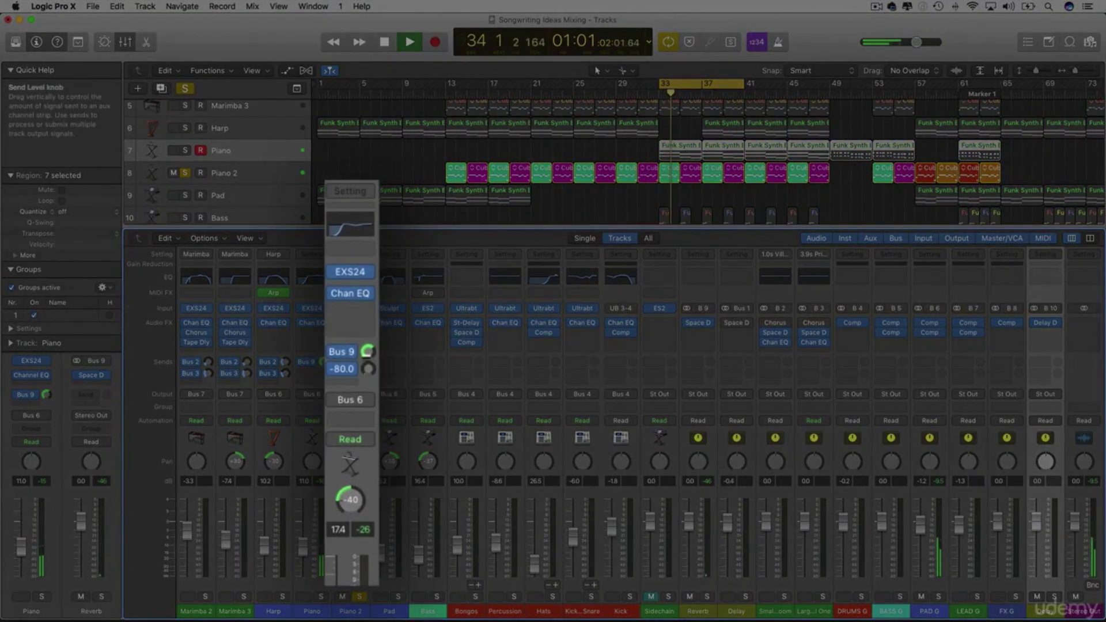
{"action": "left_click_drag", "start_coordinate": [365, 301], "coordinate": [361, 192]}
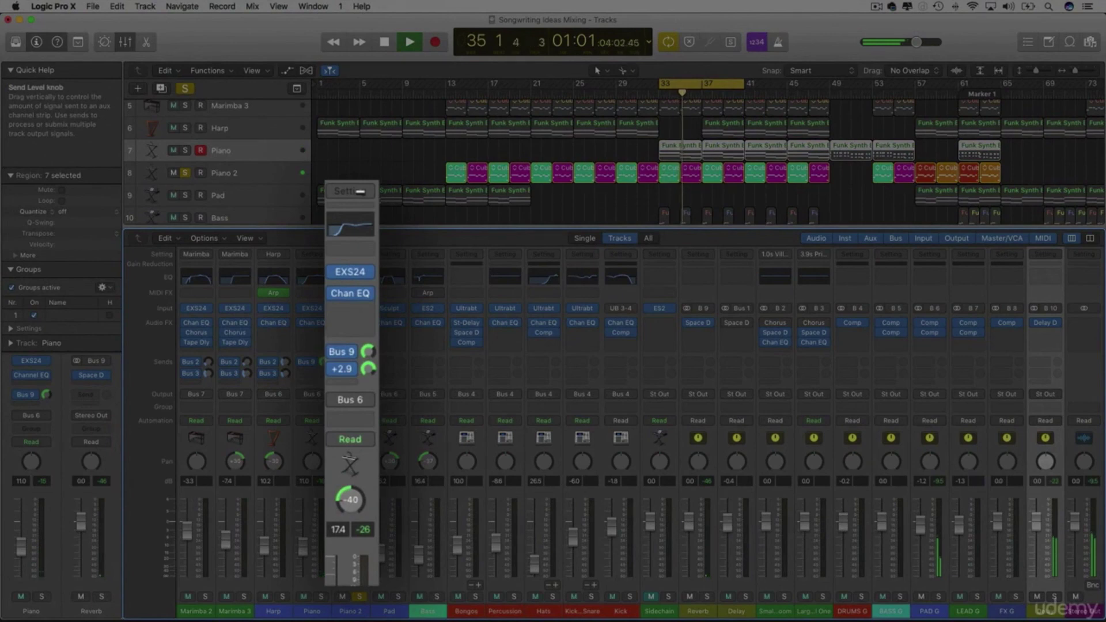
{"action": "left_click", "coordinate": [367, 369]}
{"action": "left_click_drag", "start_coordinate": [368, 369], "coordinate": [379, 343]}
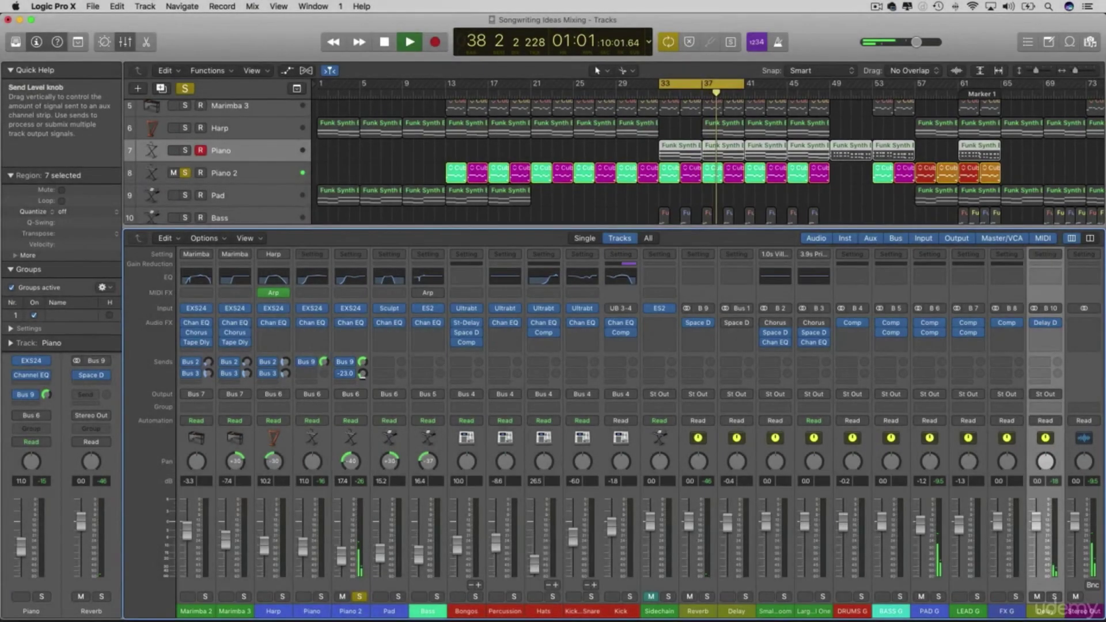
Step: Add a Bus 10 Delay send to the Piano channel at about -27.5 dB and solo the channel again
{"action": "left_click", "coordinate": [310, 373]}
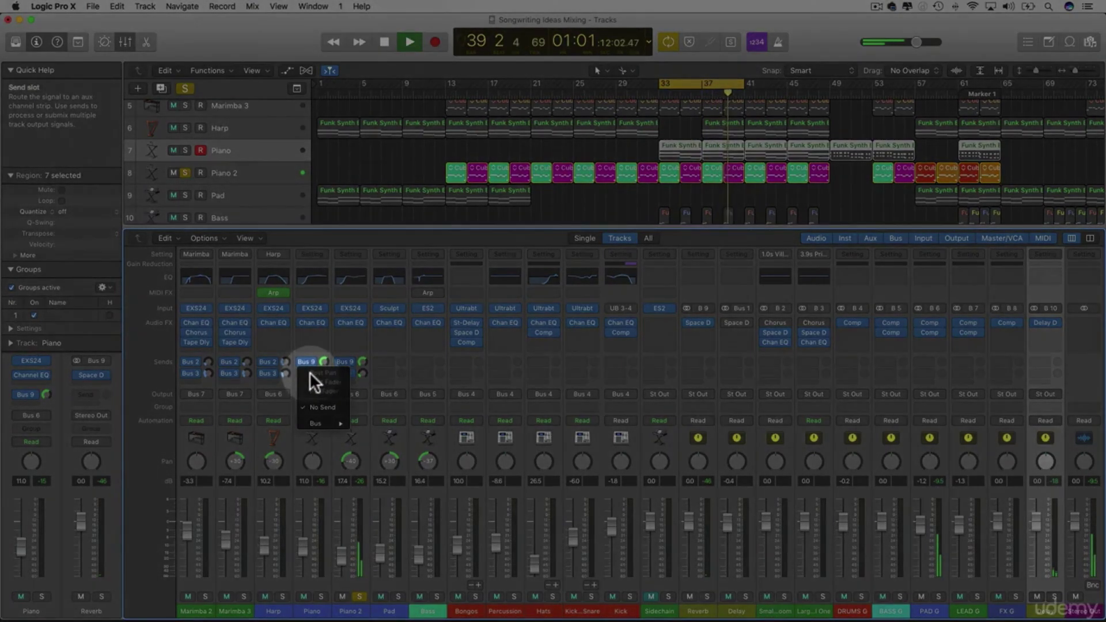
{"action": "mouse_move", "coordinate": [317, 419]}
{"action": "left_click", "coordinate": [386, 338]}
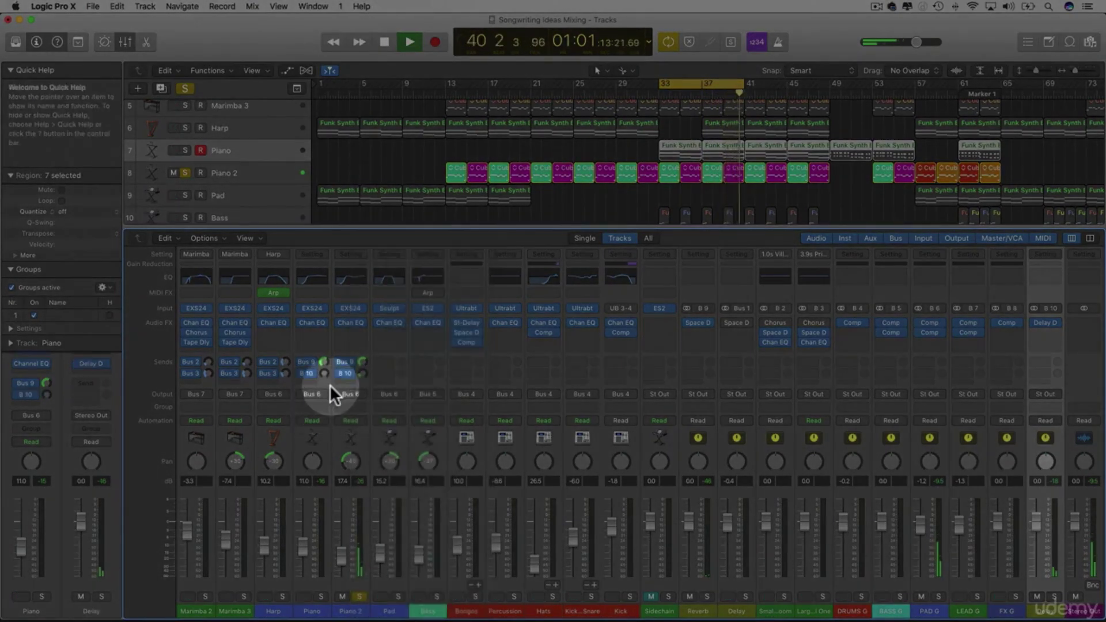
{"action": "mouse_move", "coordinate": [324, 373]}
{"action": "left_mouse_down"}
{"action": "mouse_move", "coordinate": [322, 357]}
{"action": "mouse_move", "coordinate": [320, 370]}
{"action": "left_mouse_up"}
{"action": "left_click", "coordinate": [321, 597]}
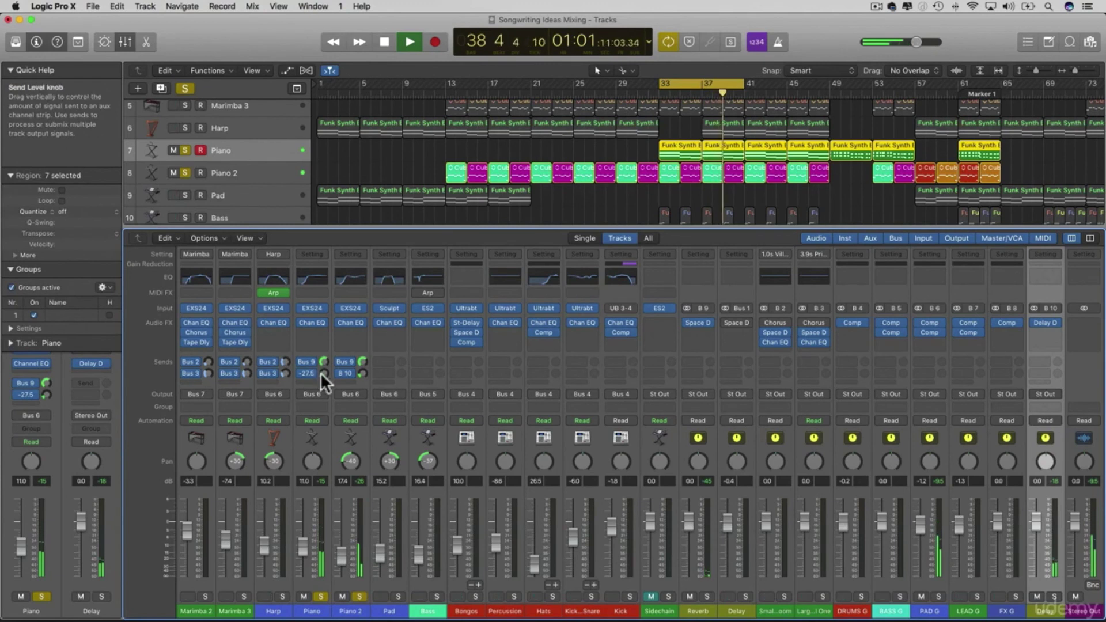
Step: Take Piano 2 and Piano out of solo and hide the mixer while the full mix plays
{"action": "left_click", "coordinate": [358, 597]}
{"action": "left_click", "coordinate": [322, 597]}
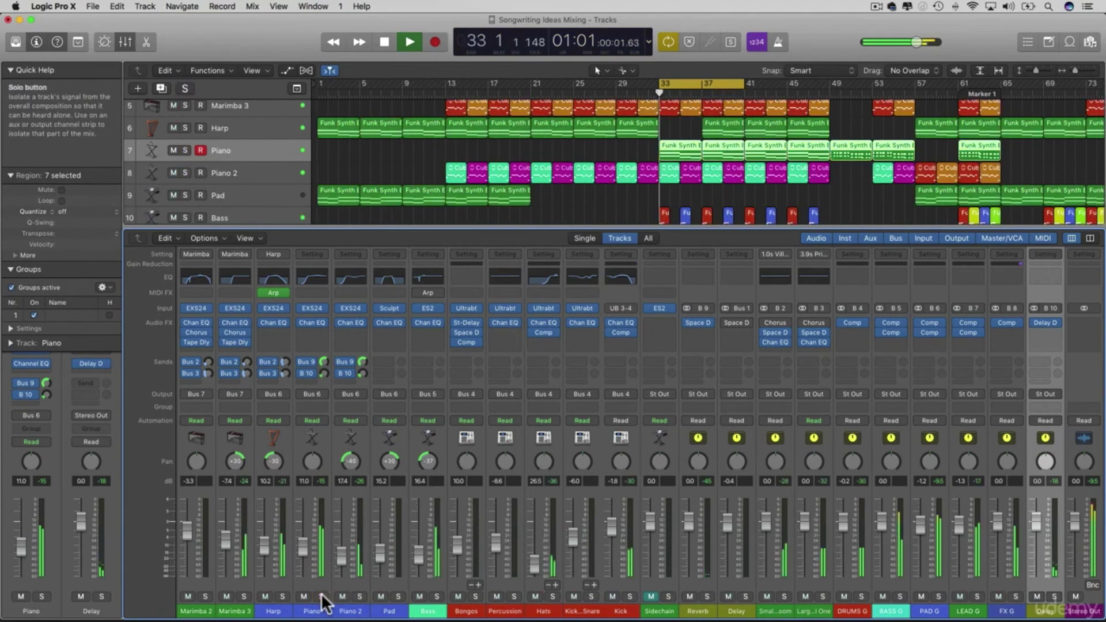
{"action": "left_click", "coordinate": [125, 42]}
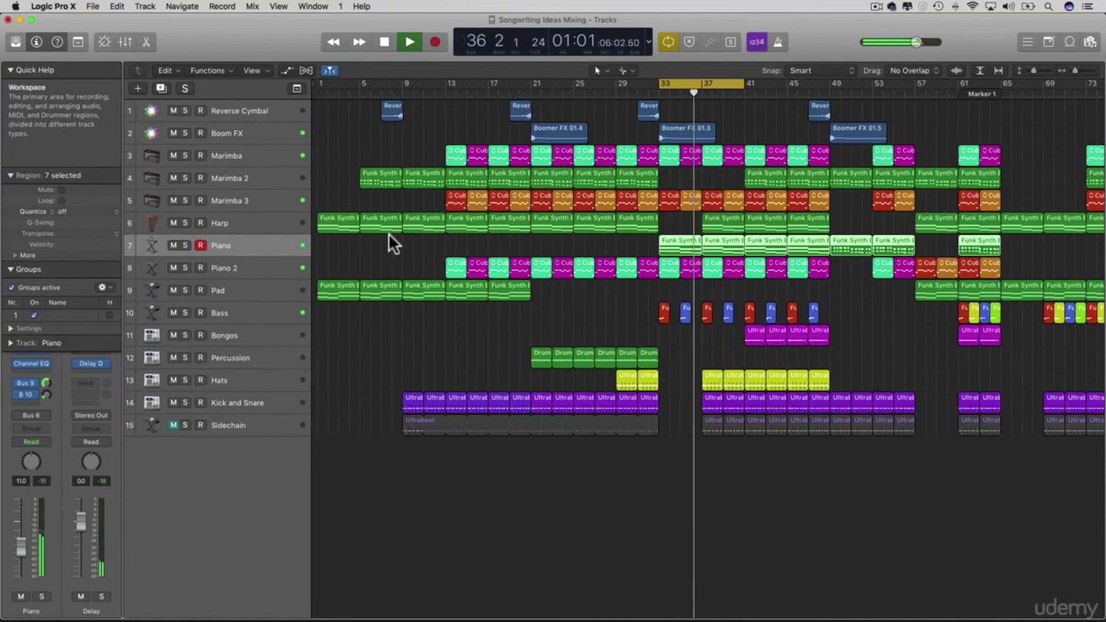
Step: Stop playback and add a Bus 9 Reverb send to the Marimba 3 channel in the mixer
{"action": "left_click", "coordinate": [234, 202]}
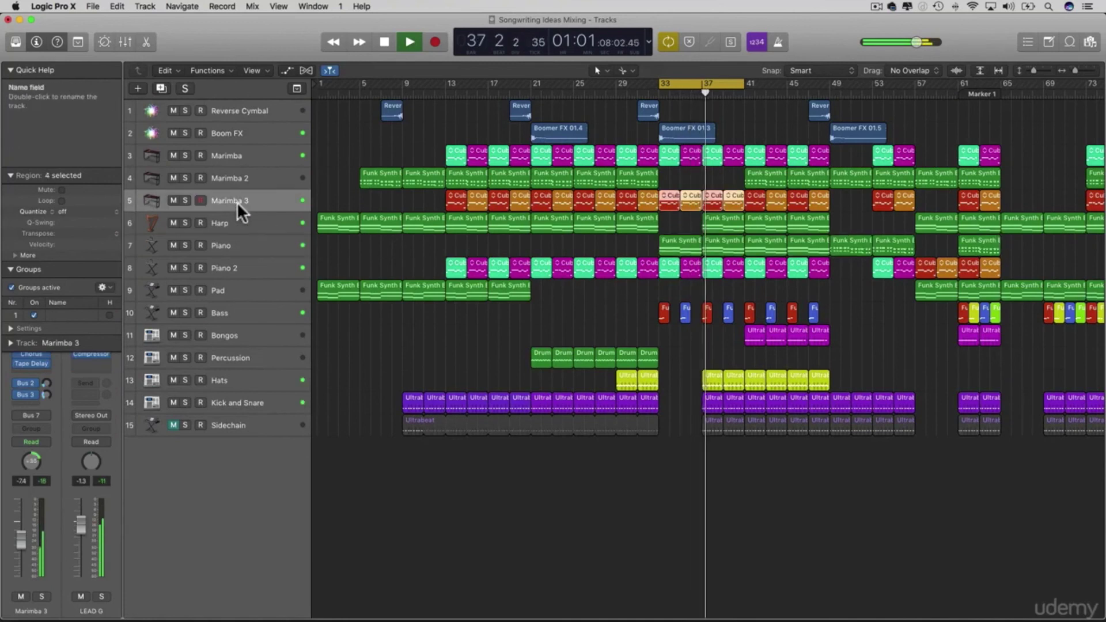
{"action": "key", "text": "space"}
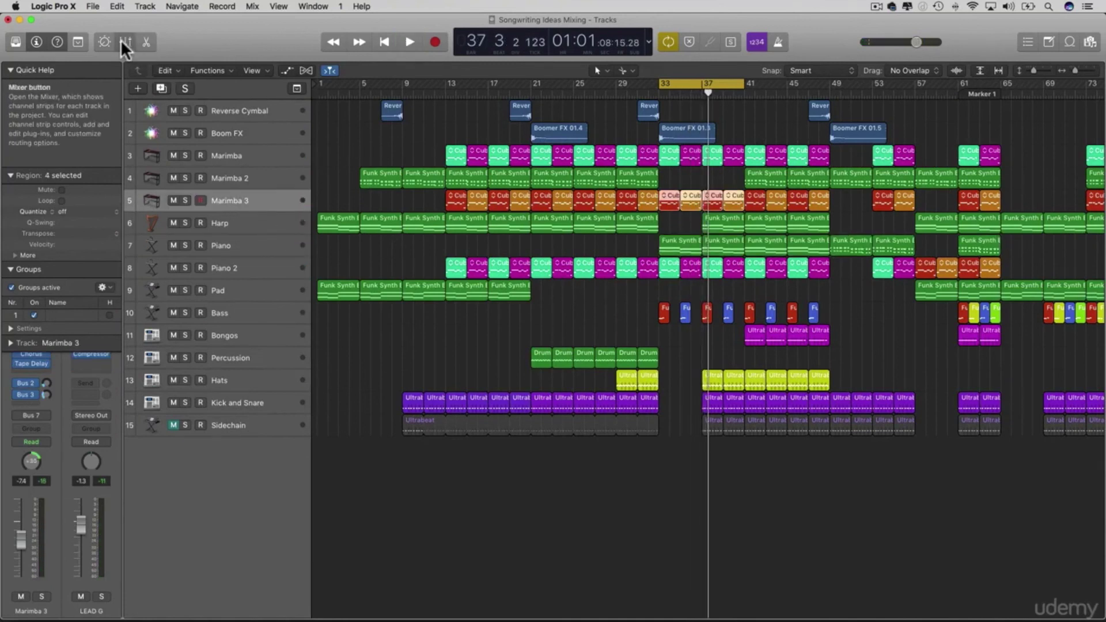
{"action": "left_click", "coordinate": [124, 42]}
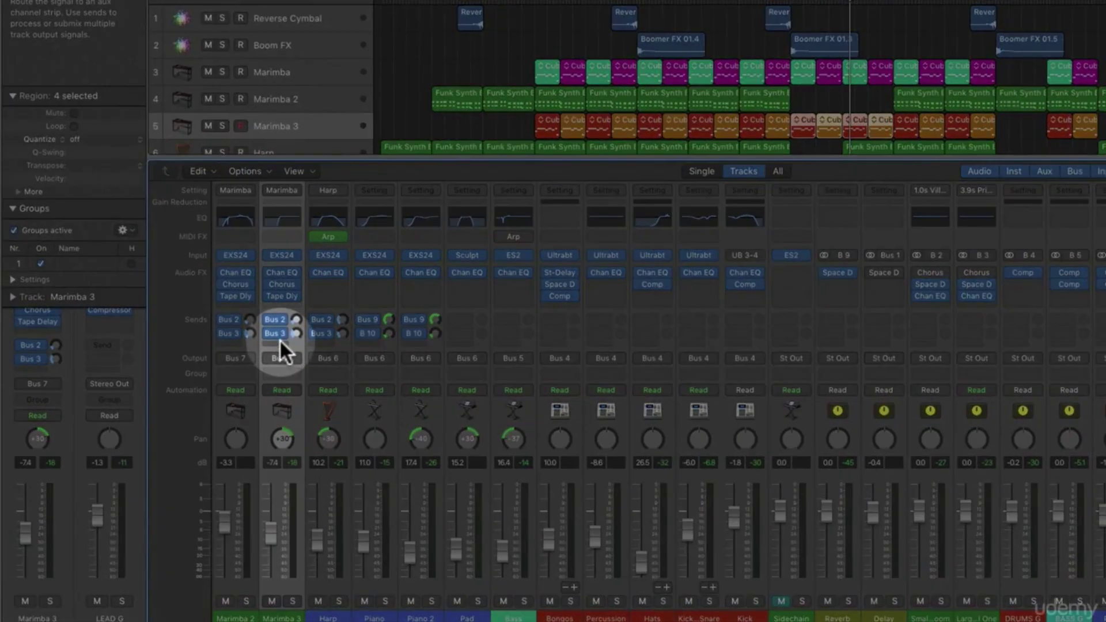
{"action": "left_click", "coordinate": [274, 340]}
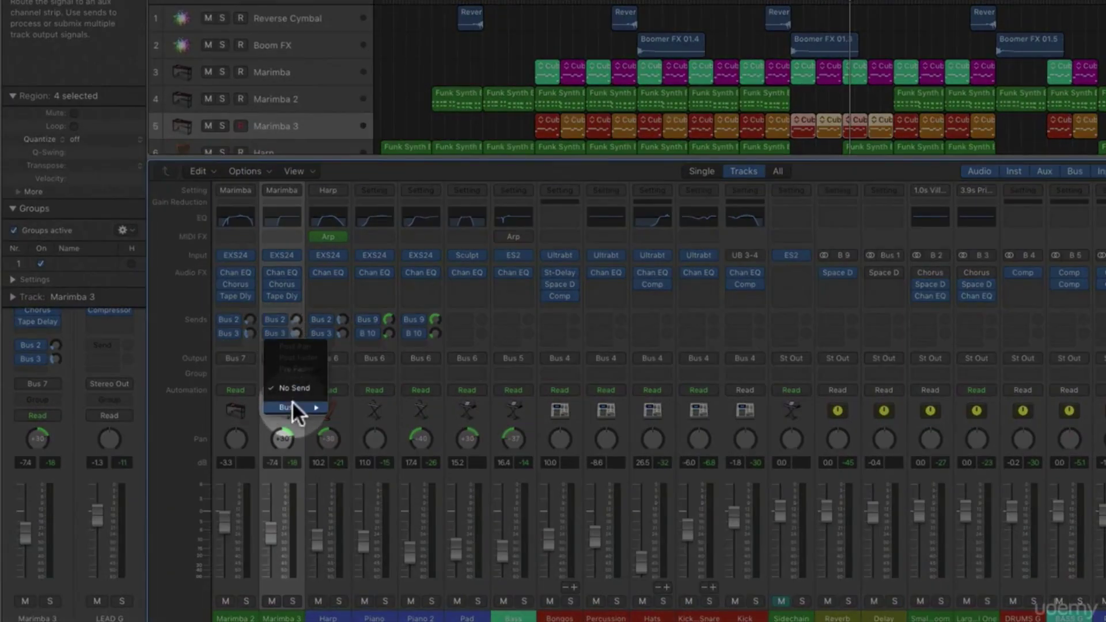
{"action": "left_click", "coordinate": [252, 343]}
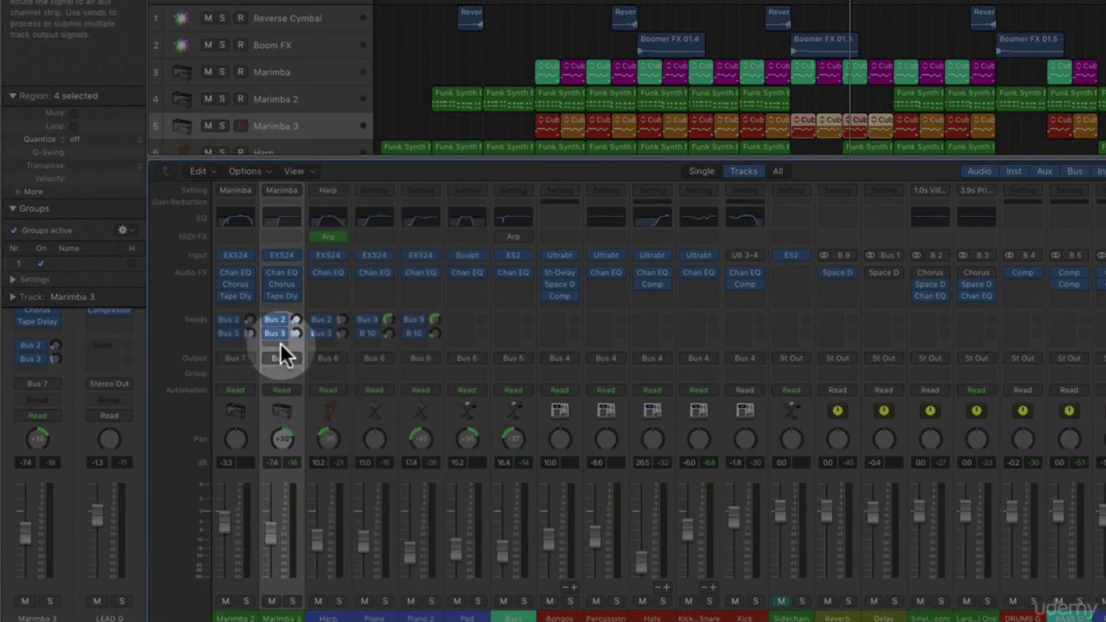
{"action": "left_click", "coordinate": [277, 338]}
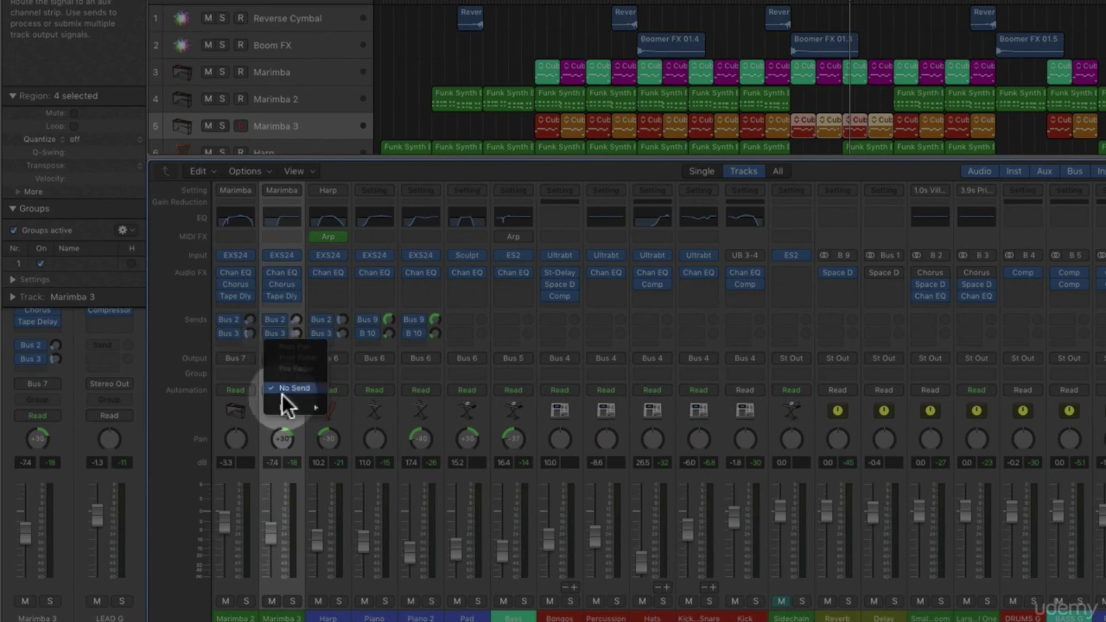
{"action": "mouse_move", "coordinate": [286, 406]}
{"action": "left_click", "coordinate": [373, 309]}
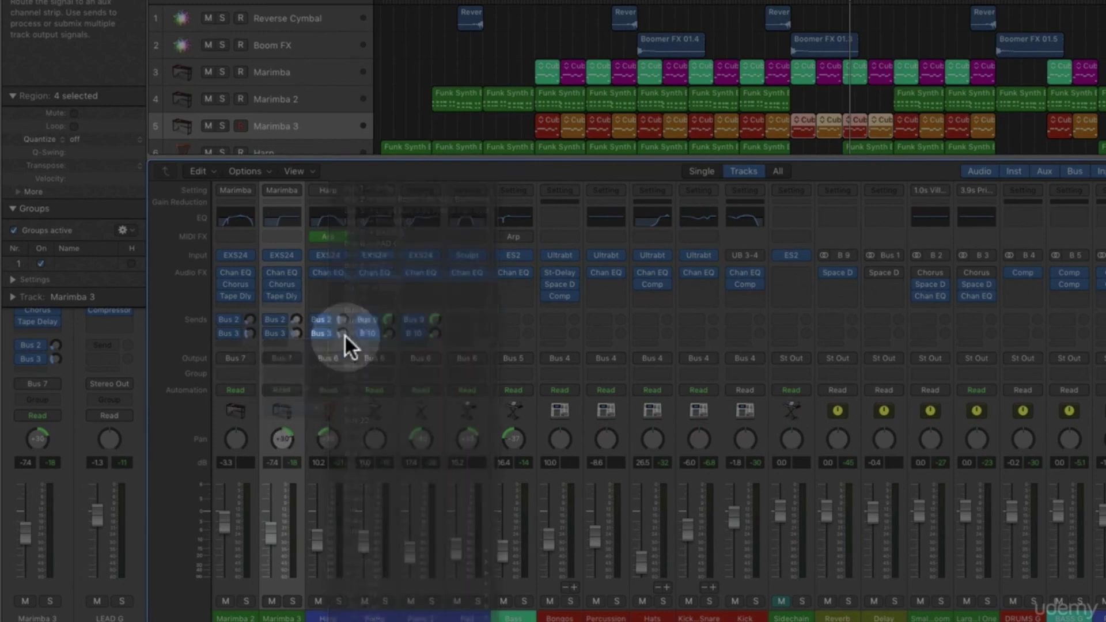
Step: Add a Bus 10 Delay send to Marimba 3 and raise its send levels, with Bus 10 at about -23.0 dB
{"action": "left_click", "coordinate": [276, 337]}
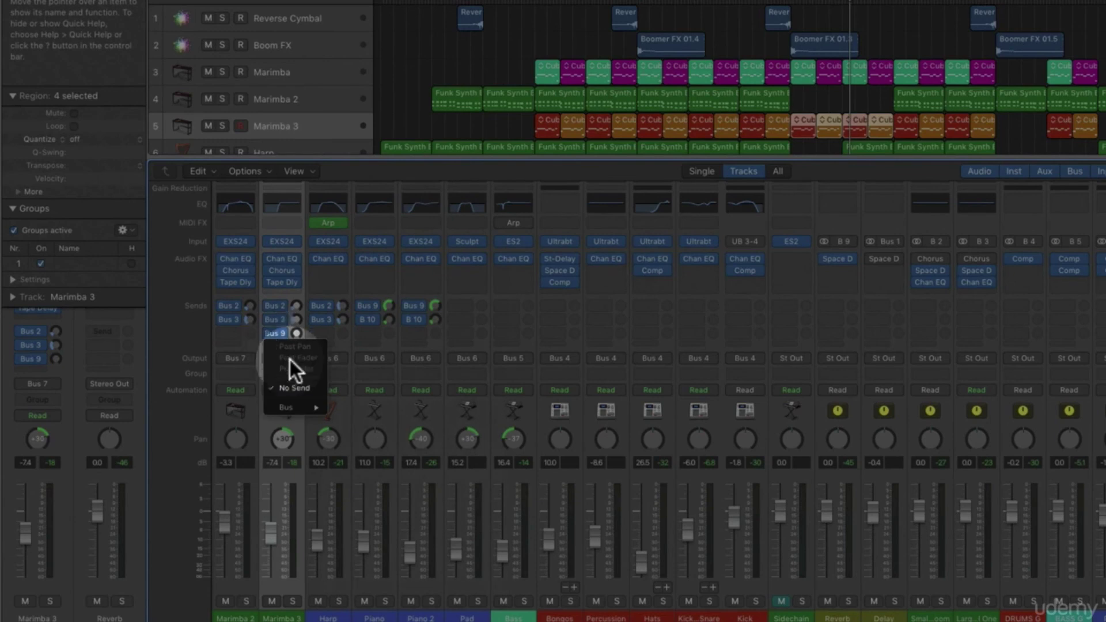
{"action": "mouse_move", "coordinate": [306, 406]}
{"action": "left_click", "coordinate": [413, 287]}
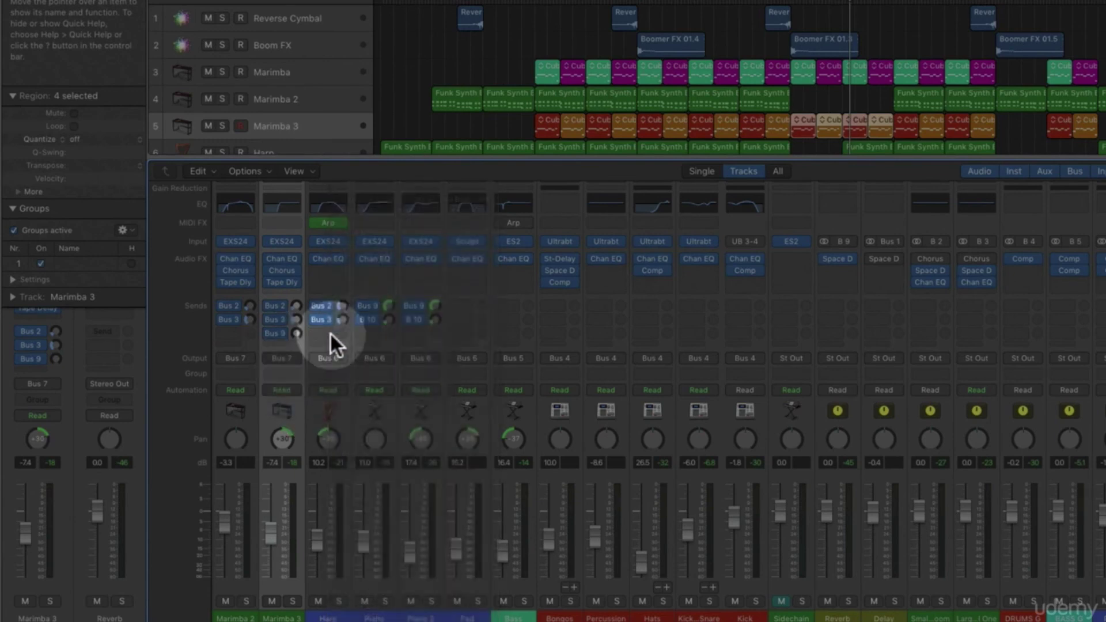
{"action": "mouse_move", "coordinate": [297, 319]}
{"action": "left_mouse_down"}
{"action": "mouse_move", "coordinate": [295, 280]}
{"action": "mouse_move", "coordinate": [296, 309]}
{"action": "left_mouse_up"}
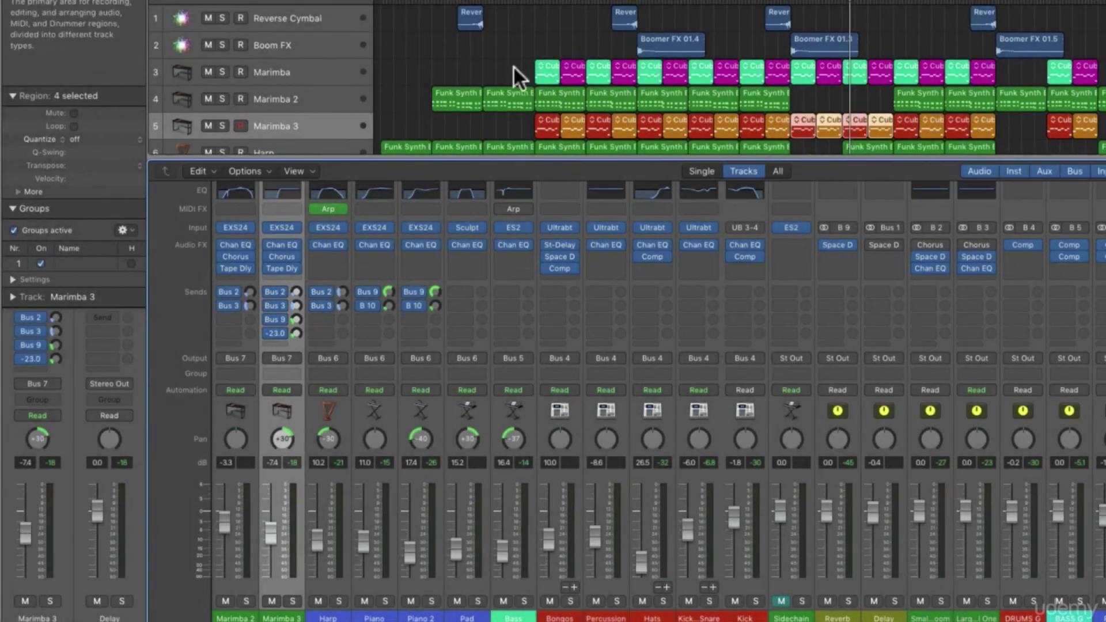
Step: Audition Marimba 3 with its new sends, toggling its solo to compare it with the full mix
{"action": "left_click", "coordinate": [222, 125]}
{"action": "left_click", "coordinate": [222, 125]}
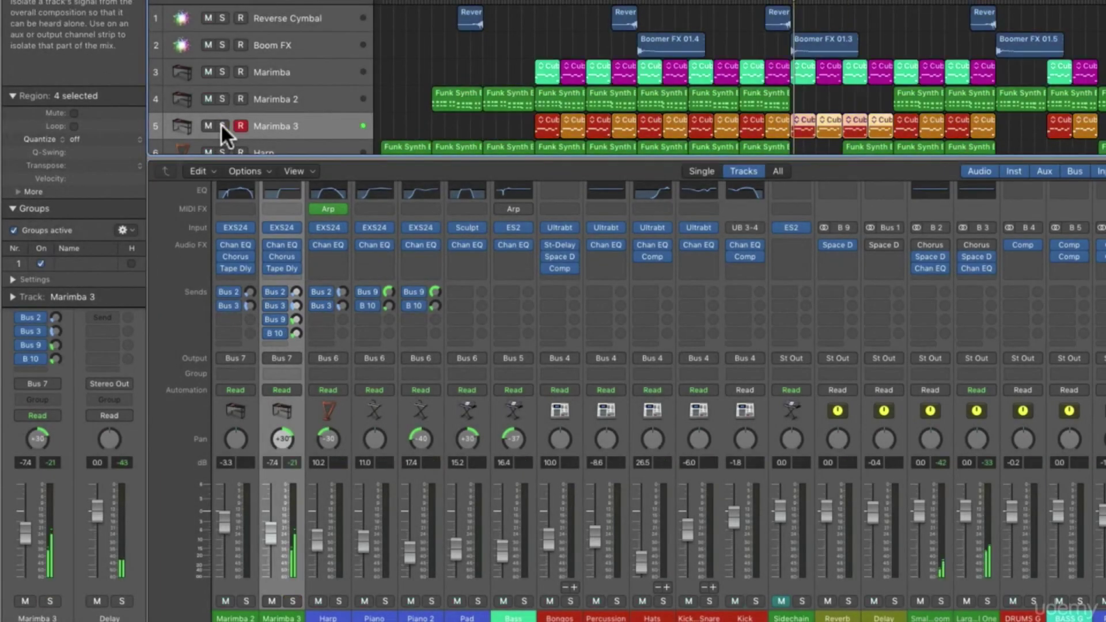
{"action": "left_click", "coordinate": [222, 125]}
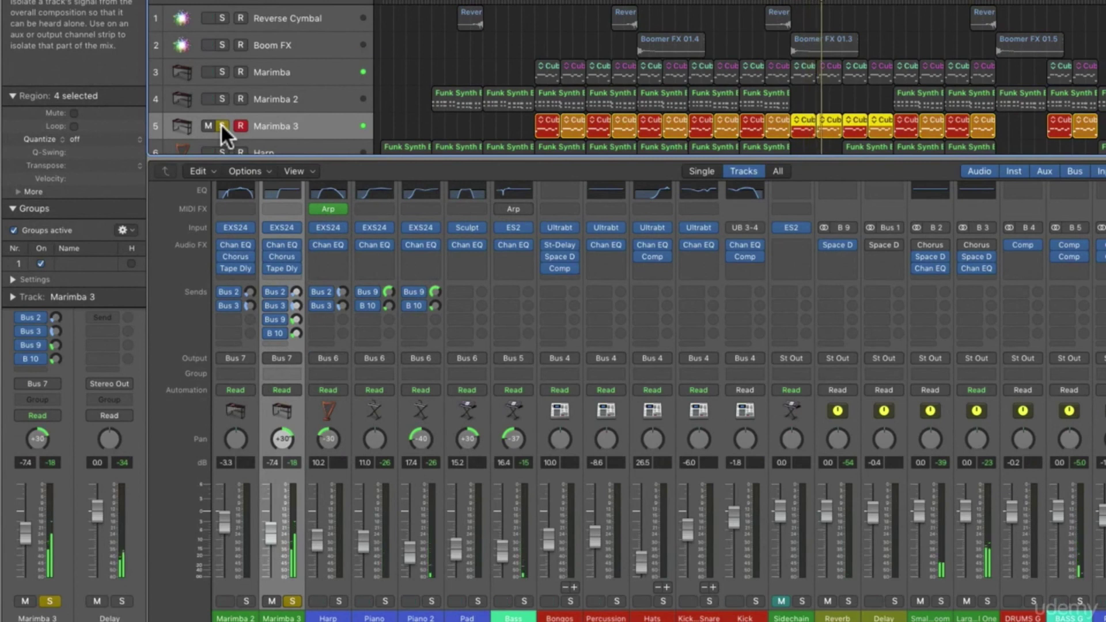
{"action": "left_click", "coordinate": [222, 125]}
Step: Add Bus 9 Reverb sends to the Marimba 2 and Marimba channels
{"action": "scroll", "coordinate": [262, 305], "scroll_direction": "left", "scroll_amount": 2}
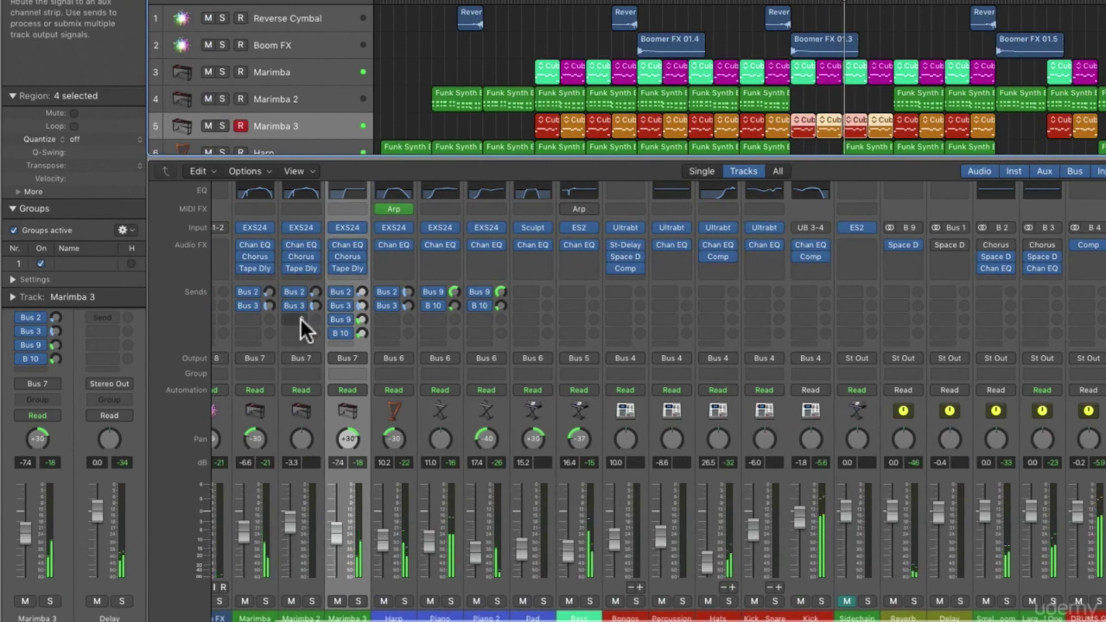
{"action": "left_click", "coordinate": [299, 317]}
{"action": "mouse_move", "coordinate": [323, 379]}
{"action": "left_click", "coordinate": [416, 277]}
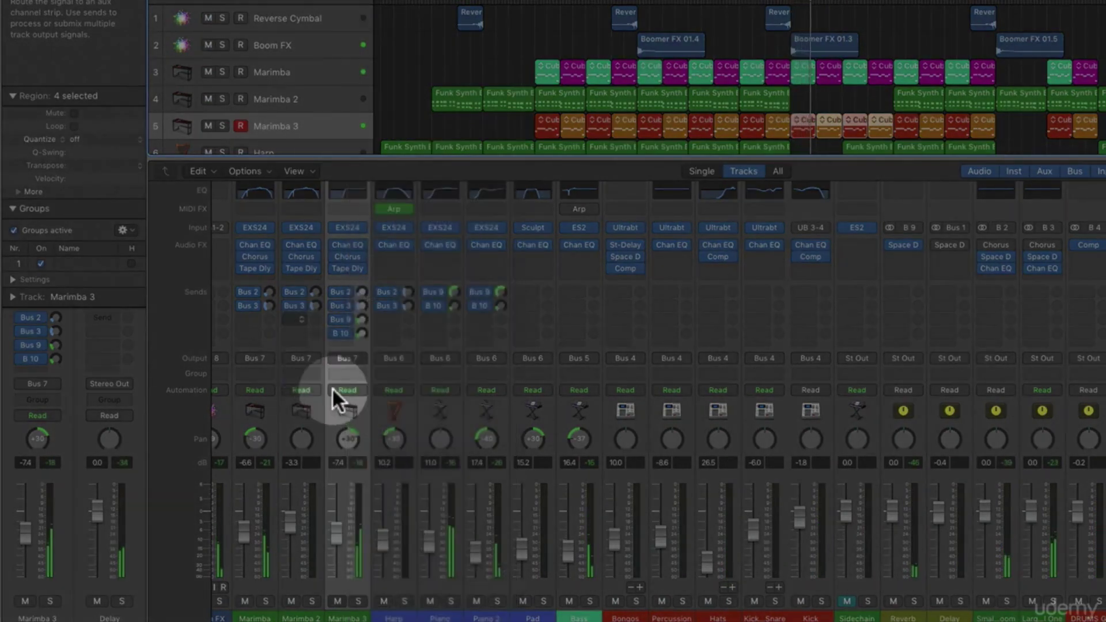
{"action": "left_click", "coordinate": [255, 319]}
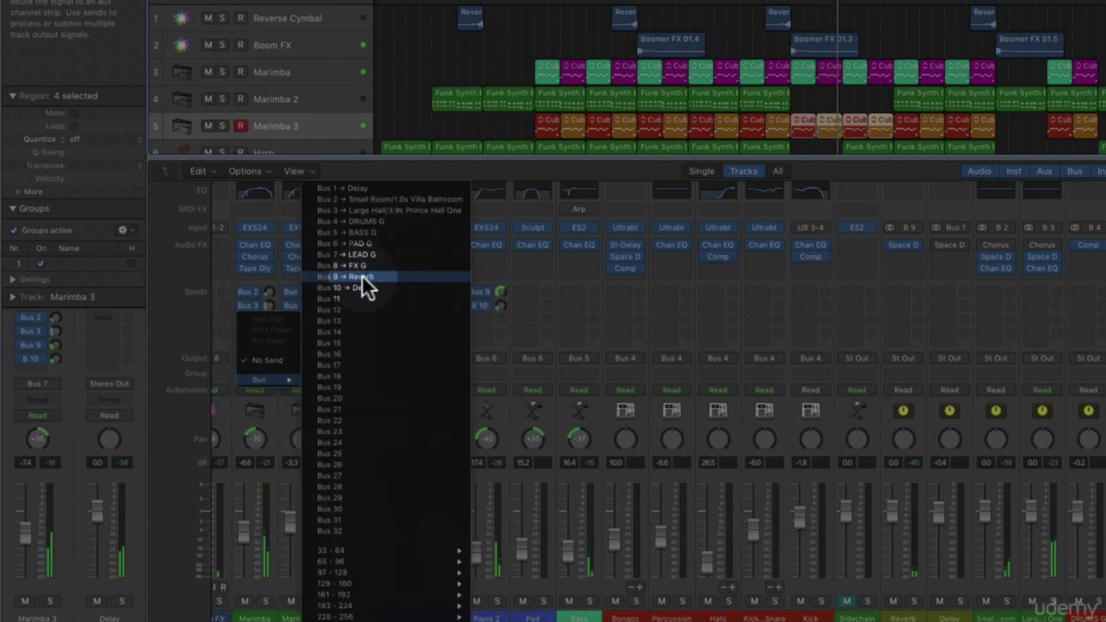
{"action": "left_click", "coordinate": [283, 372]}
Step: Add Bus 10 Delay sends to the Marimba and Marimba 2 channels
{"action": "left_click", "coordinate": [254, 333]}
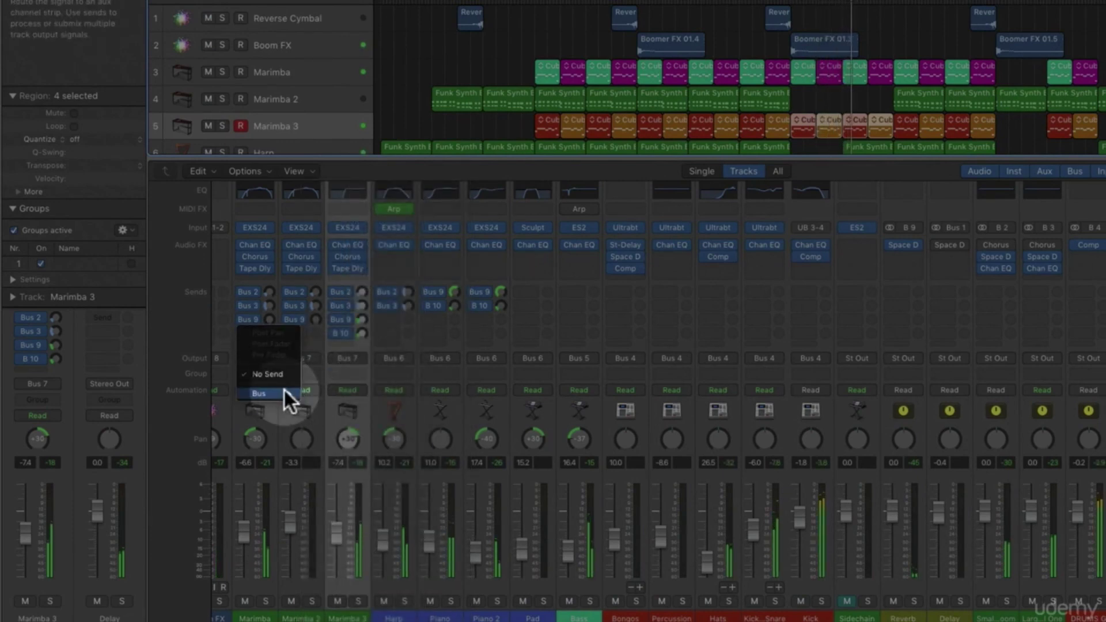
{"action": "mouse_move", "coordinate": [296, 392]}
{"action": "left_click", "coordinate": [360, 288]}
{"action": "left_click", "coordinate": [296, 330]}
{"action": "mouse_move", "coordinate": [325, 392]}
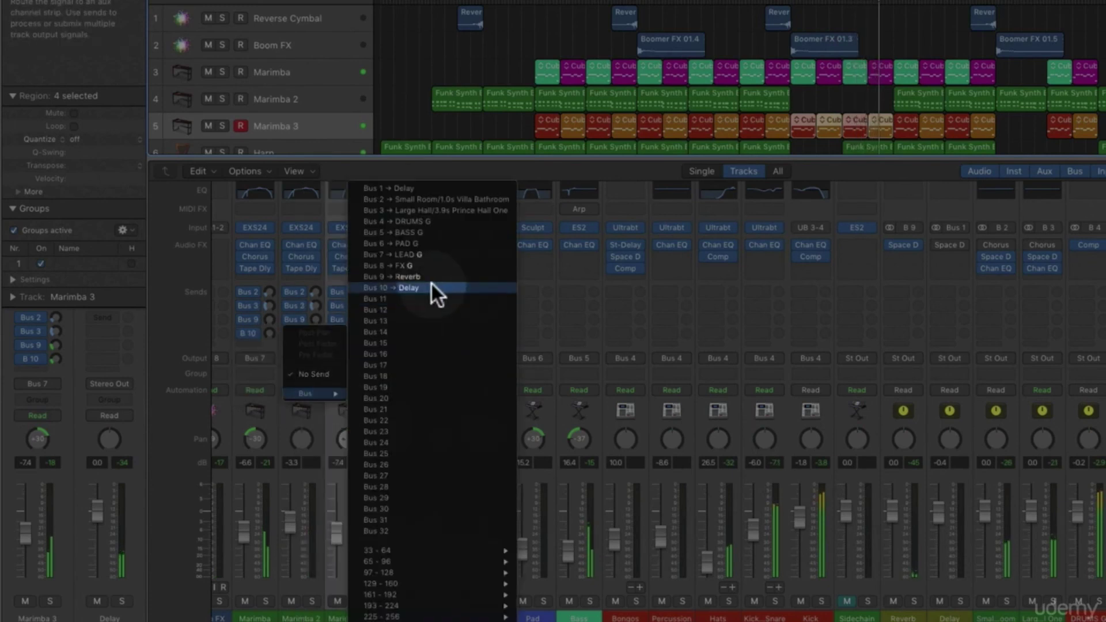
{"action": "left_click", "coordinate": [425, 287]}
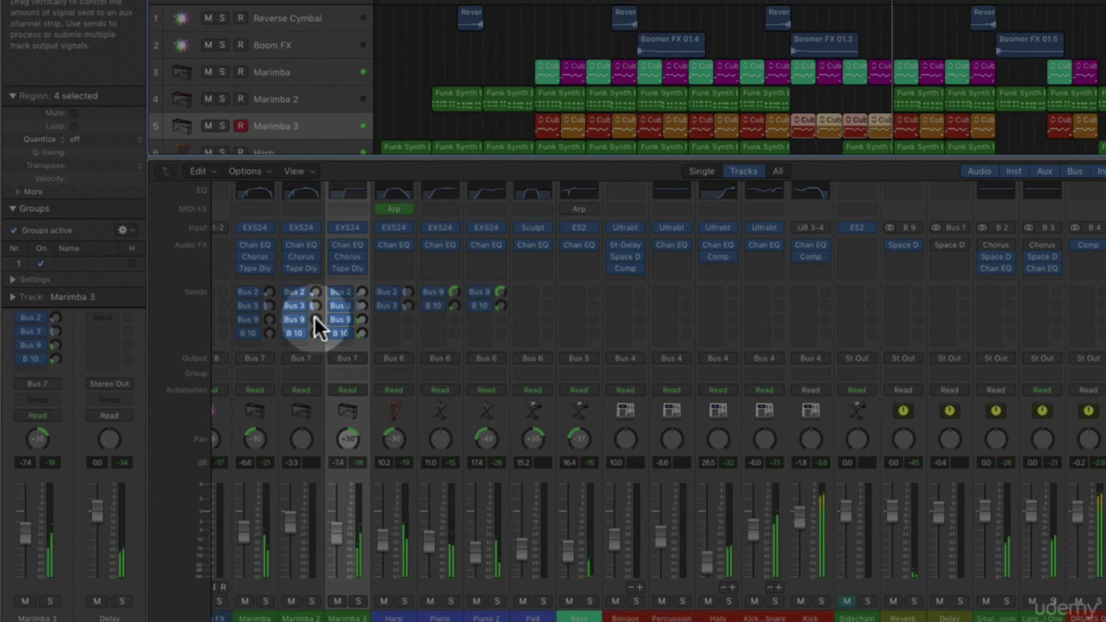
Step: Raise Marimba's Bus 9 and 10 sends, the latter to about -17.0 dB, and Marimba 2's to about -22.5 and -19.5 dB
{"action": "left_click_drag", "start_coordinate": [315, 306], "coordinate": [315, 290]}
{"action": "left_click_drag", "start_coordinate": [269, 319], "coordinate": [263, 295]}
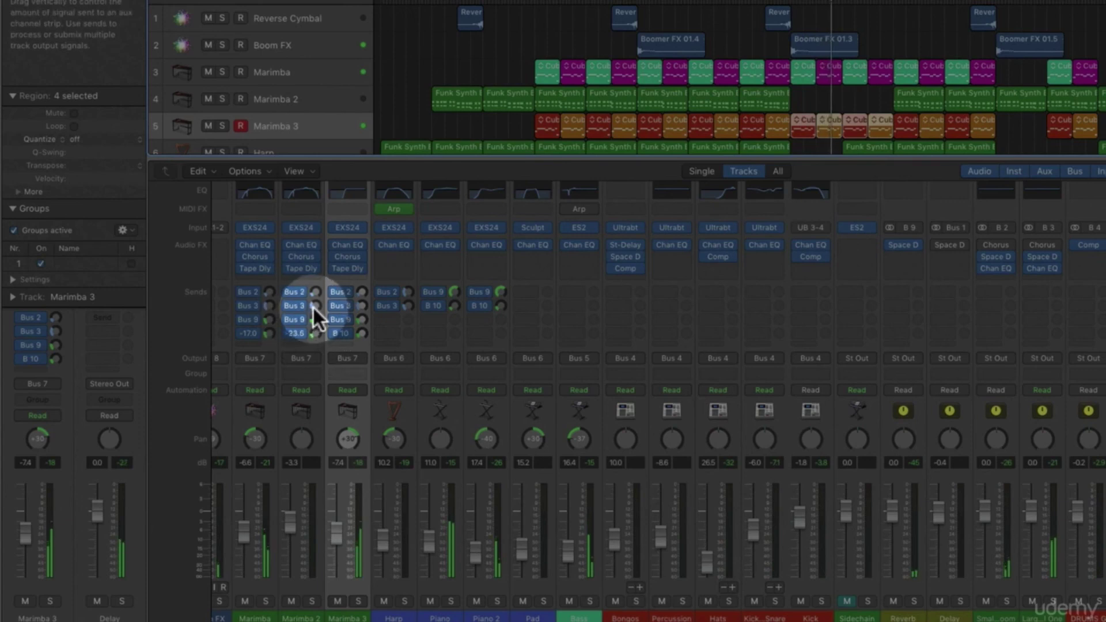
{"action": "mouse_move", "coordinate": [315, 333]}
{"action": "left_mouse_down"}
{"action": "mouse_move", "coordinate": [315, 294]}
{"action": "mouse_move", "coordinate": [316, 337]}
{"action": "left_mouse_up"}
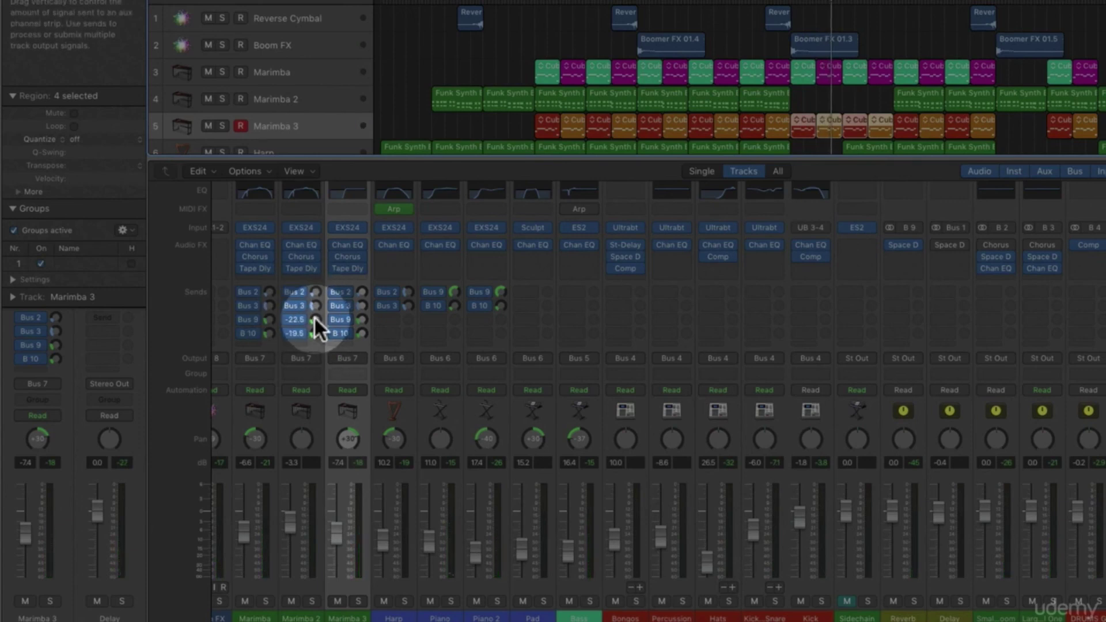
{"action": "left_click_drag", "start_coordinate": [313, 317], "coordinate": [314, 316]}
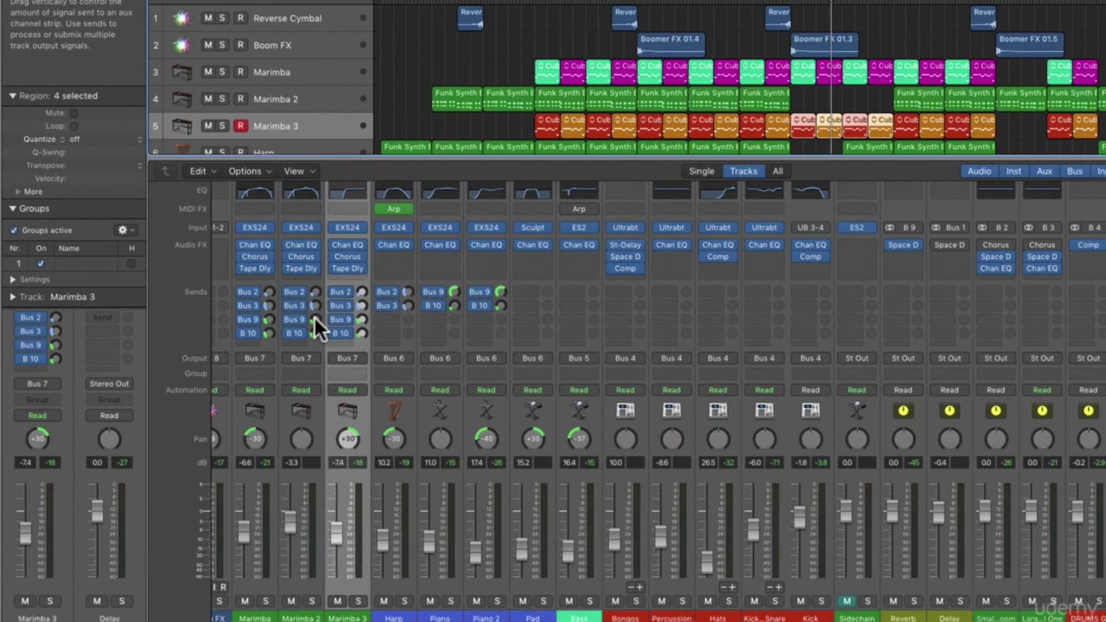
Step: Play the full mix from bar 33 to hear the new marimba sends, then hide the mixer
{"action": "scroll", "coordinate": [406, 314], "scroll_direction": "right", "scroll_amount": 3}
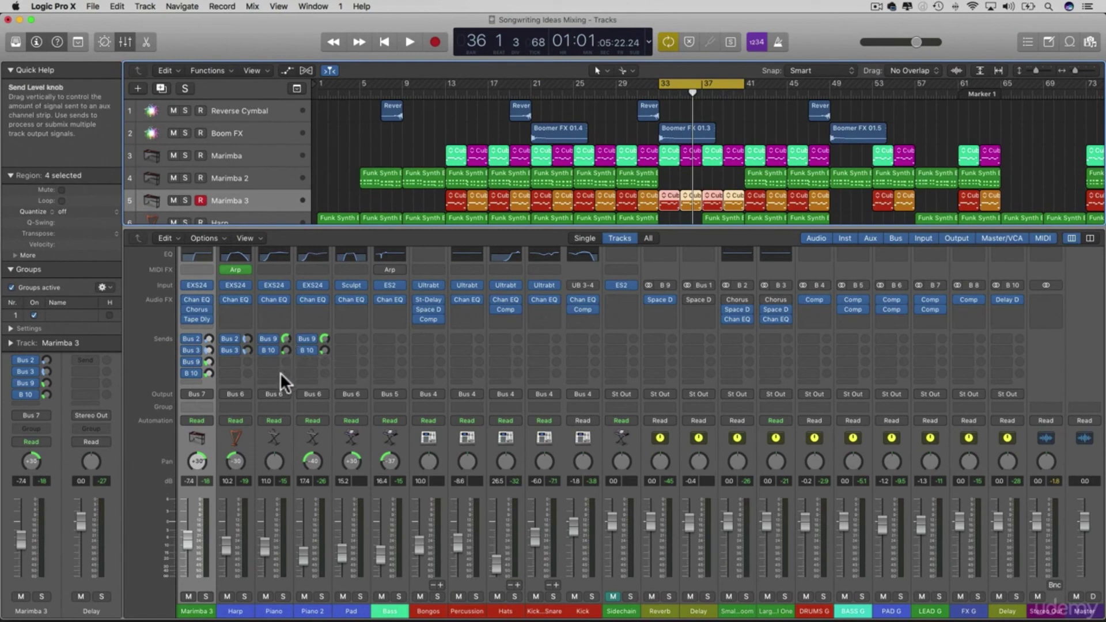
{"action": "double_click", "coordinate": [657, 86]}
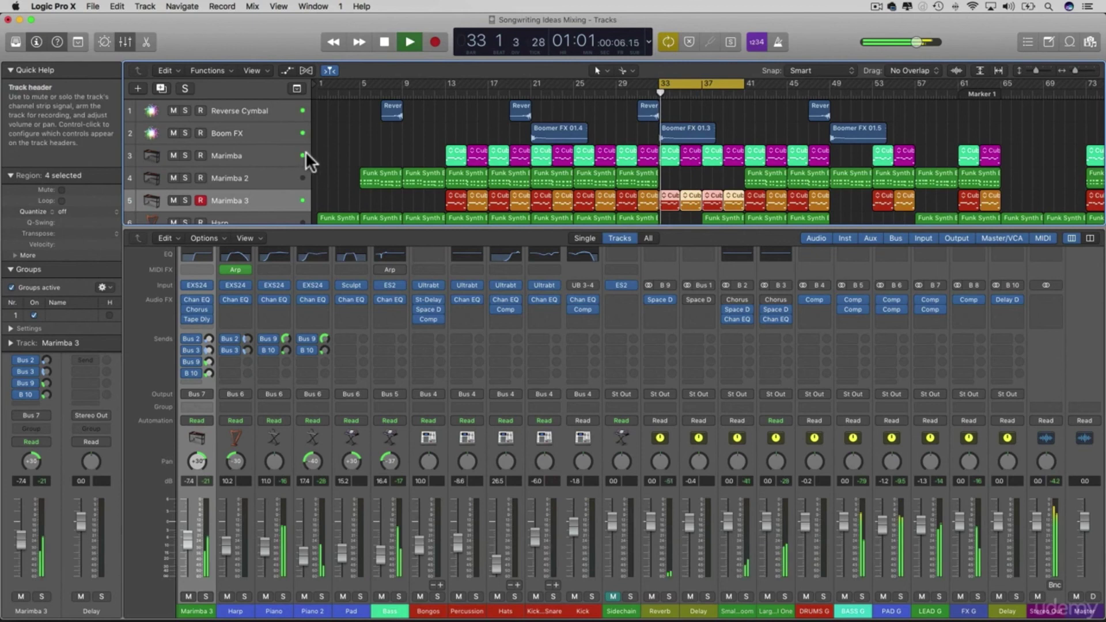
{"action": "left_click", "coordinate": [125, 41]}
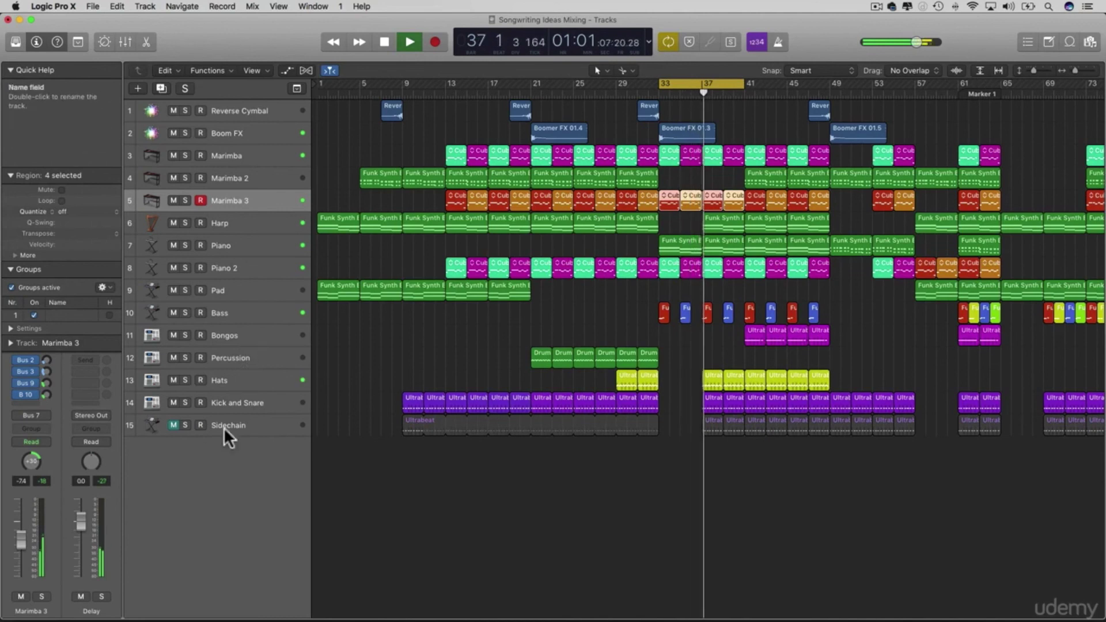
Step: Solo the Kick and Snare track and add a Bus 9 Reverb send at about -14.6 dB during playback
{"action": "left_click", "coordinate": [205, 403]}
{"action": "left_click", "coordinate": [185, 403]}
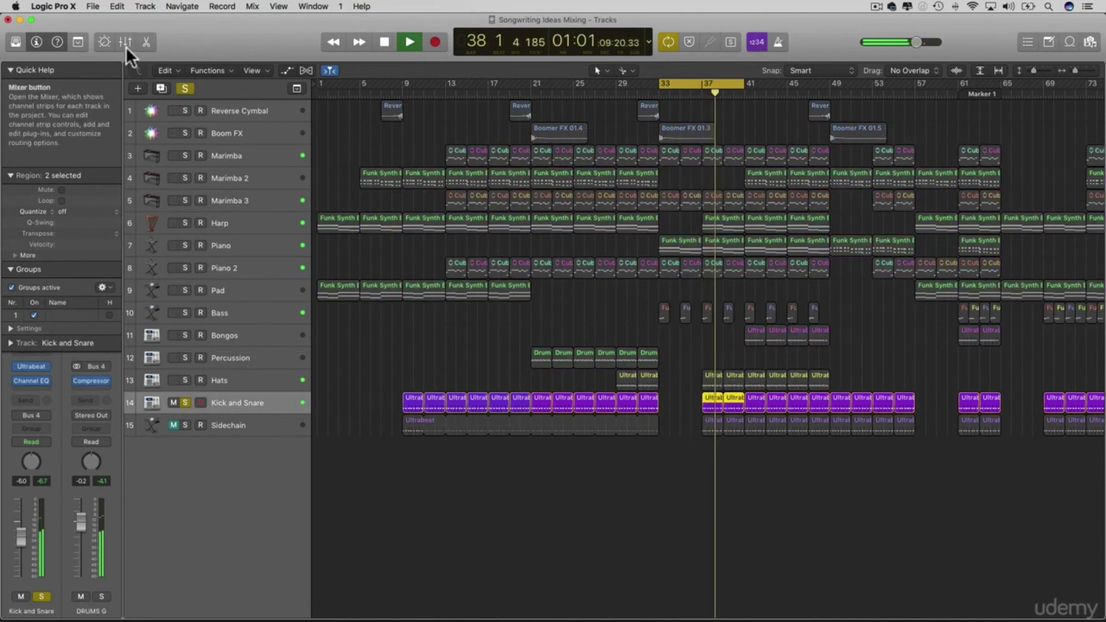
{"action": "left_click", "coordinate": [142, 38]}
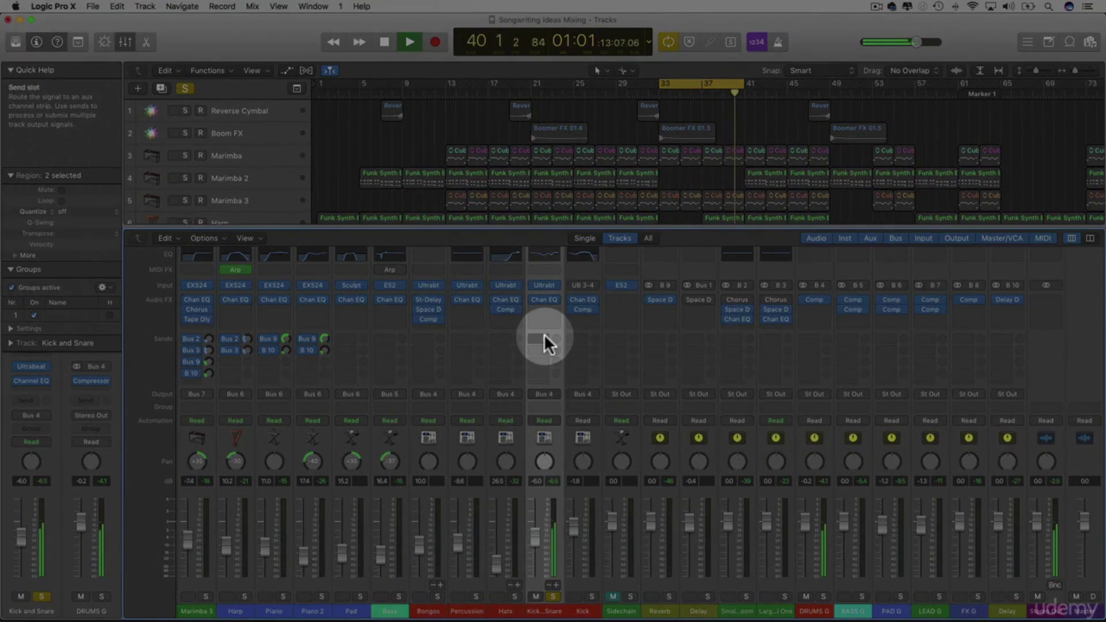
{"action": "left_click", "coordinate": [544, 337]}
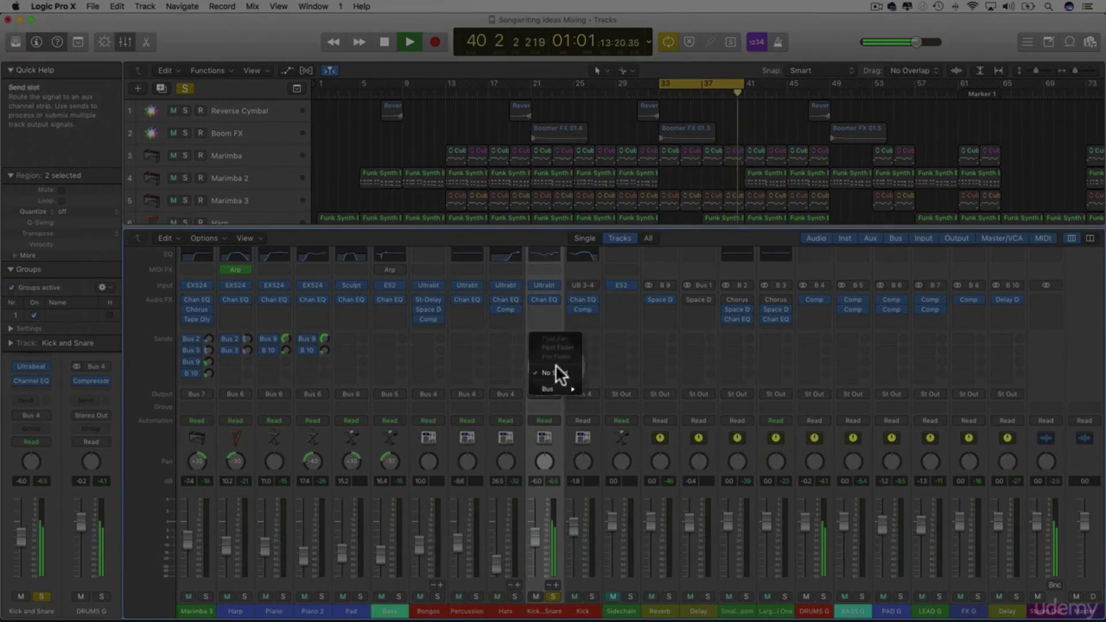
{"action": "mouse_move", "coordinate": [558, 390]}
{"action": "left_click", "coordinate": [633, 326]}
{"action": "key", "text": "space"}
{"action": "key", "text": "space"}
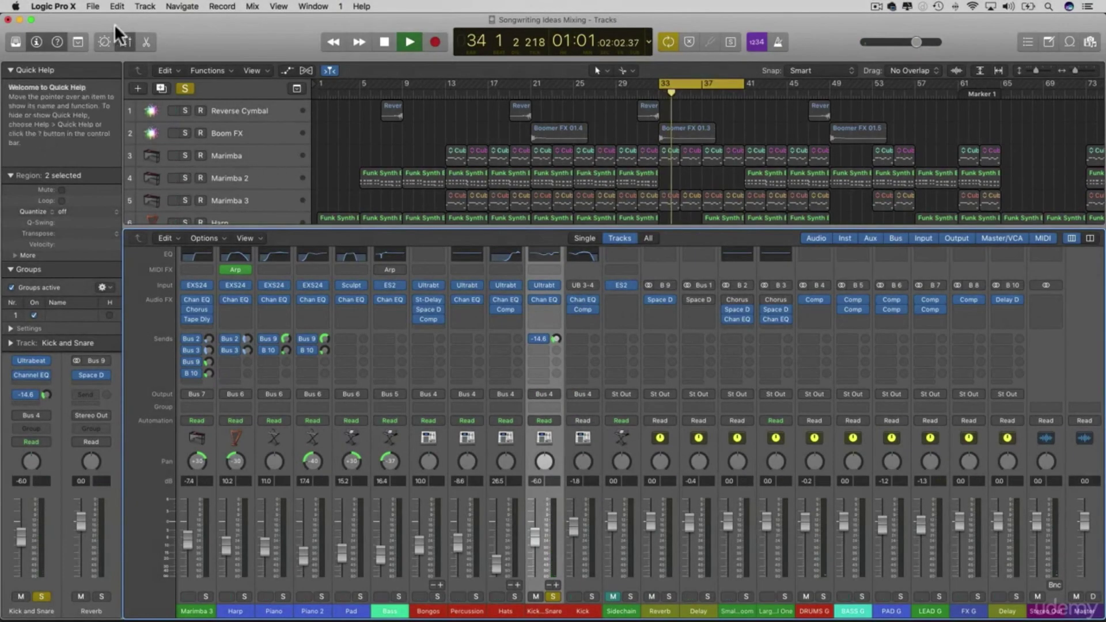
Step: Shorten the cycle range so that it runs from bar 37 to bar 41
{"action": "left_click", "coordinate": [125, 42]}
{"action": "left_click_drag", "start_coordinate": [666, 88], "coordinate": [702, 86]}
{"action": "left_click", "coordinate": [125, 41]}
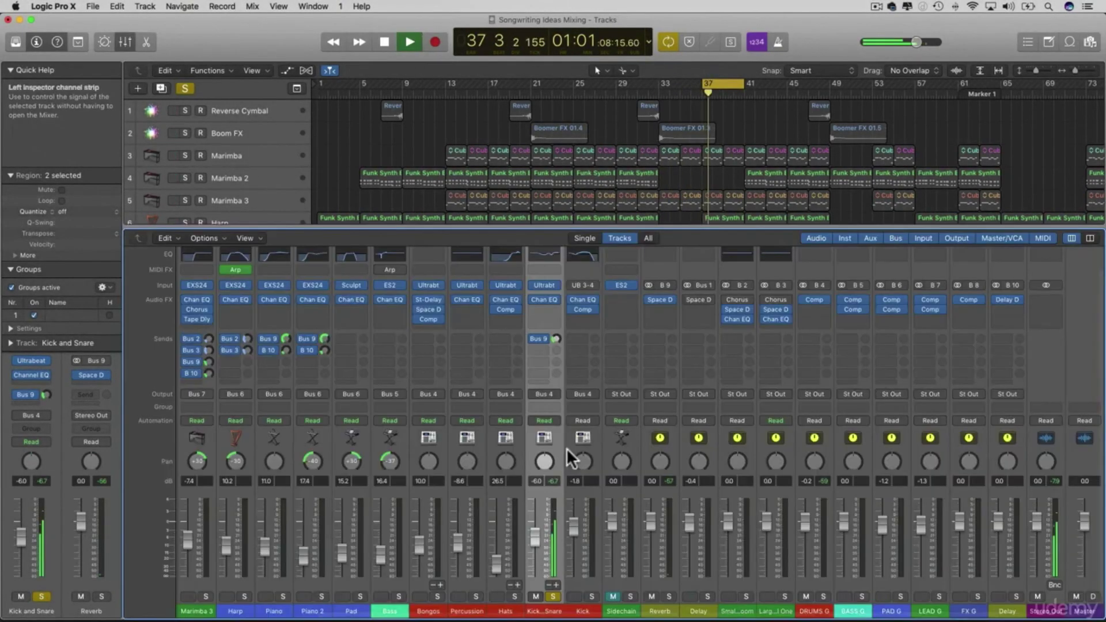
Step: Add a Bus 10 Delay send at about -50.0 dB to Kick and Snare and unsolo the channel
{"action": "left_click", "coordinate": [544, 350]}
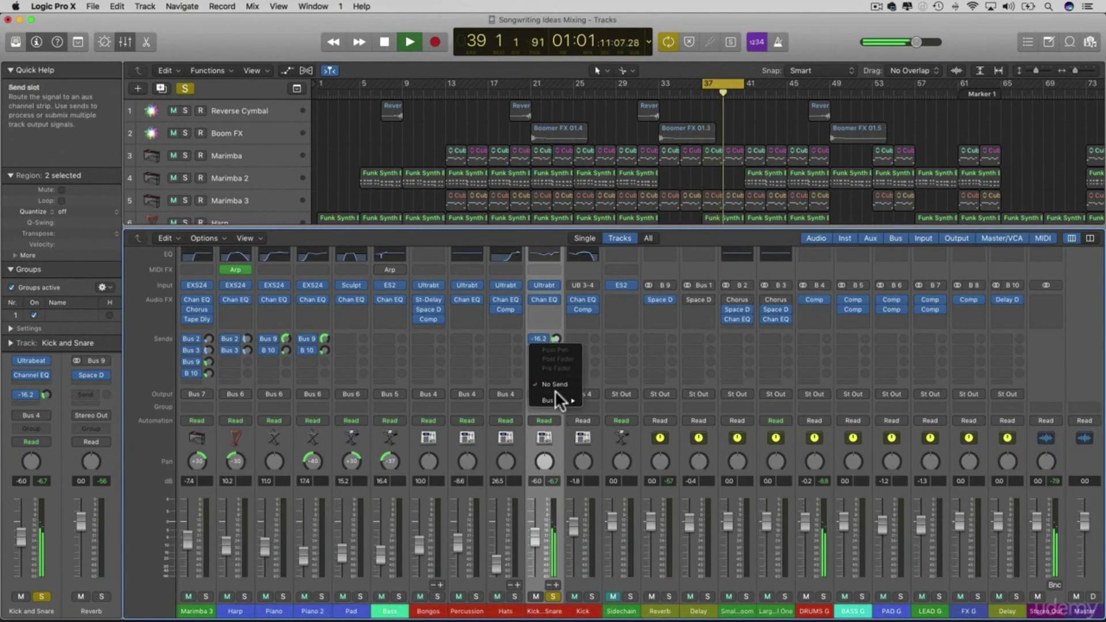
{"action": "mouse_move", "coordinate": [555, 400]}
{"action": "left_click", "coordinate": [629, 335]}
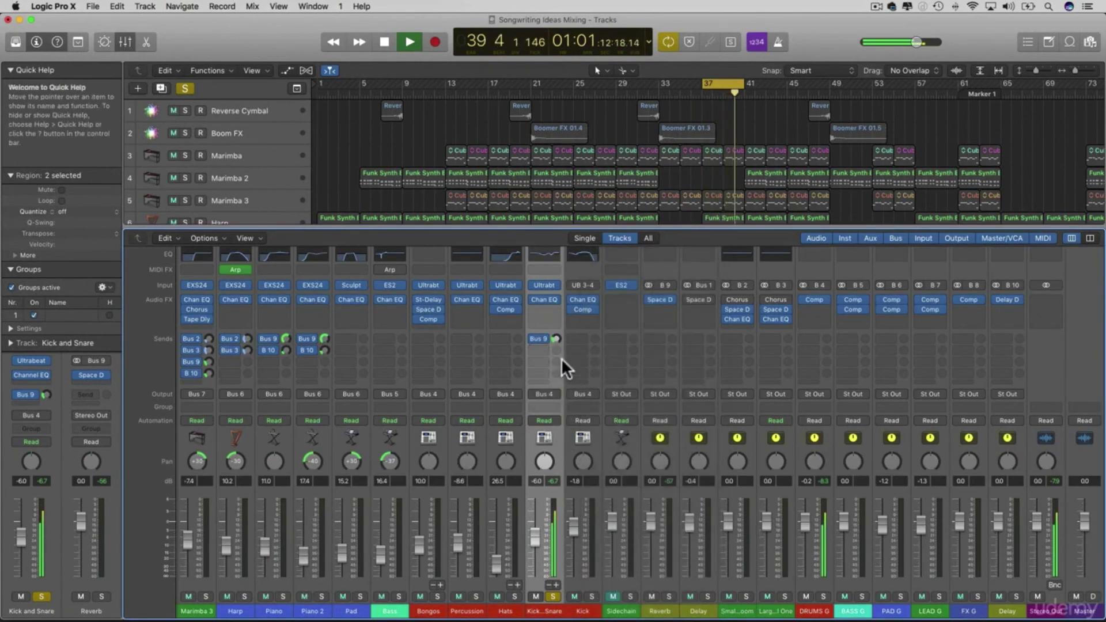
{"action": "left_click_drag", "start_coordinate": [555, 350], "coordinate": [555, 385]}
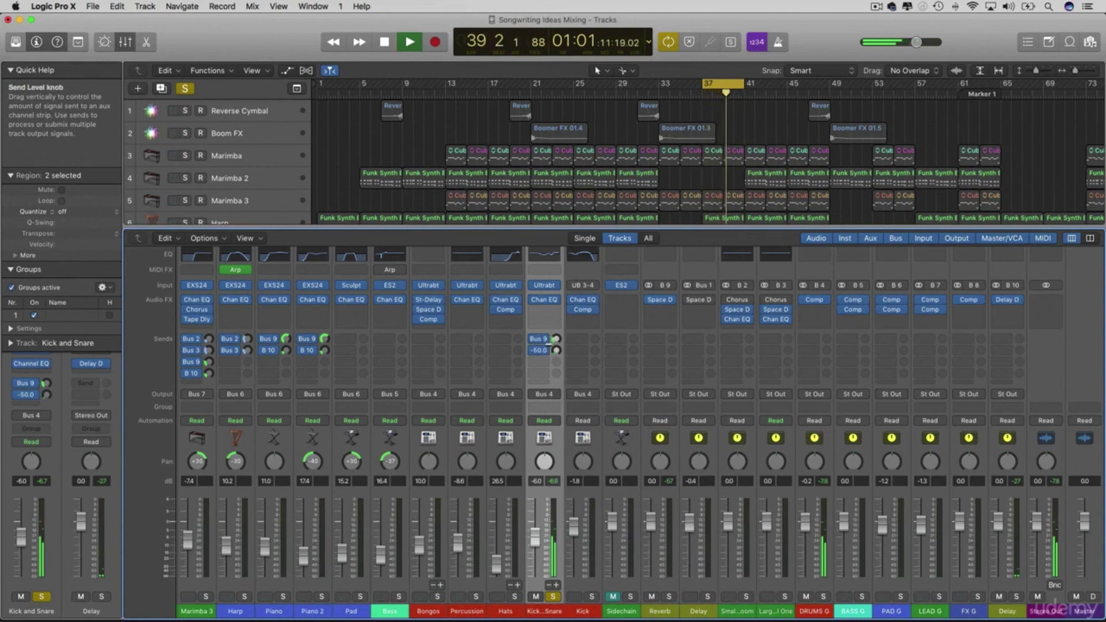
{"action": "left_click", "coordinate": [553, 595]}
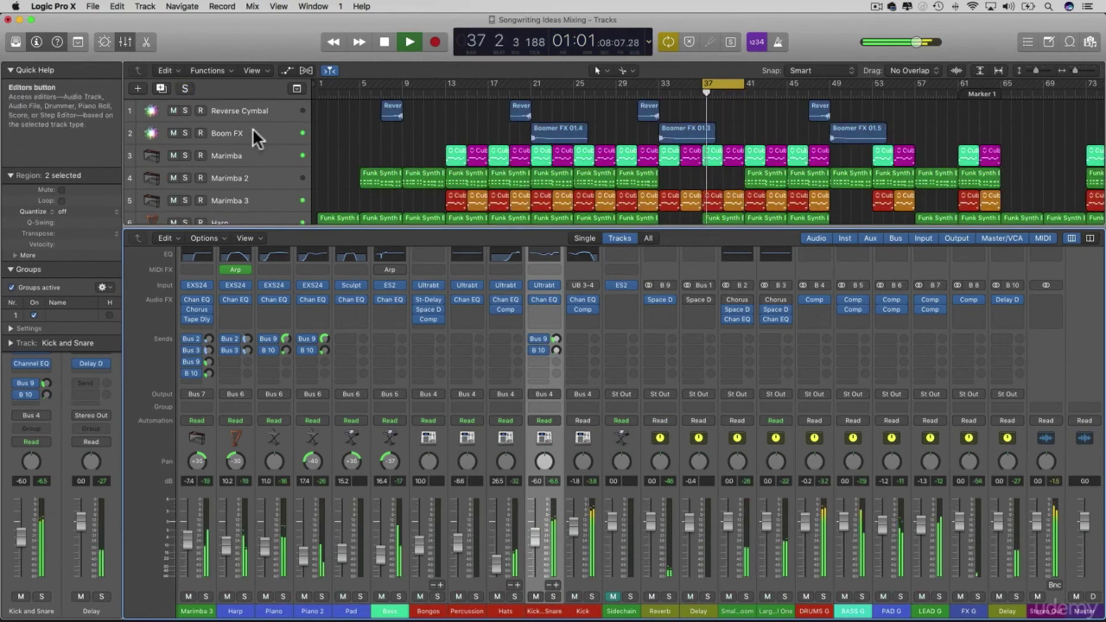
Step: Fine-tune Kick and Snare's Bus 9 send and raise its volume to about -3.1 dB, checking it in the full mix
{"action": "left_click_drag", "start_coordinate": [556, 341], "coordinate": [557, 336]}
{"action": "key", "text": "space"}
{"action": "left_click_drag", "start_coordinate": [536, 534], "coordinate": [536, 533]}
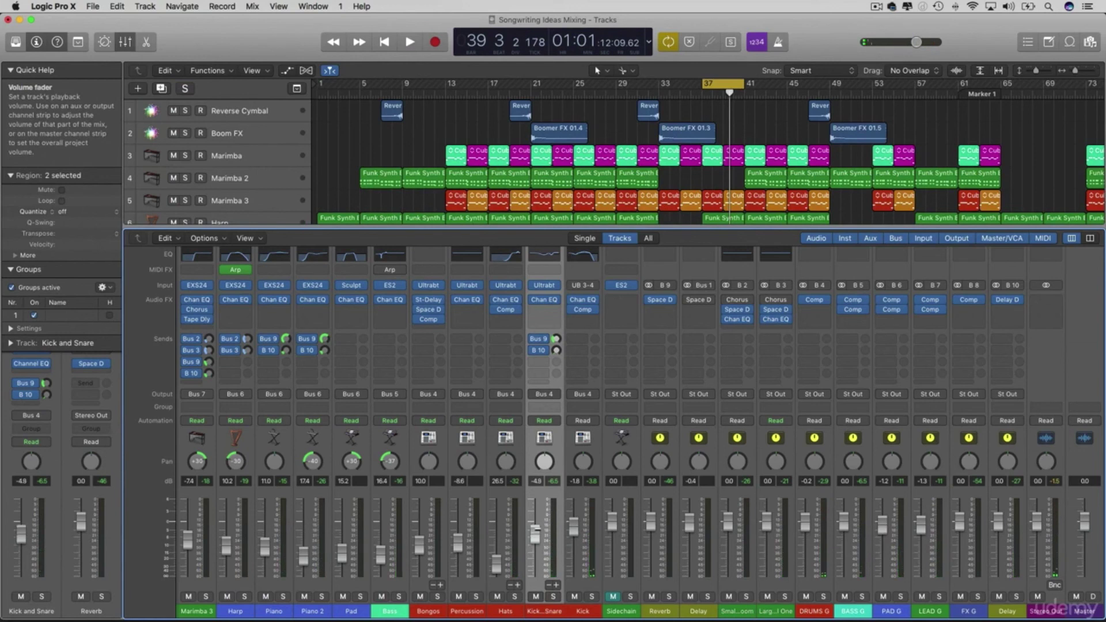
{"action": "key", "text": "space"}
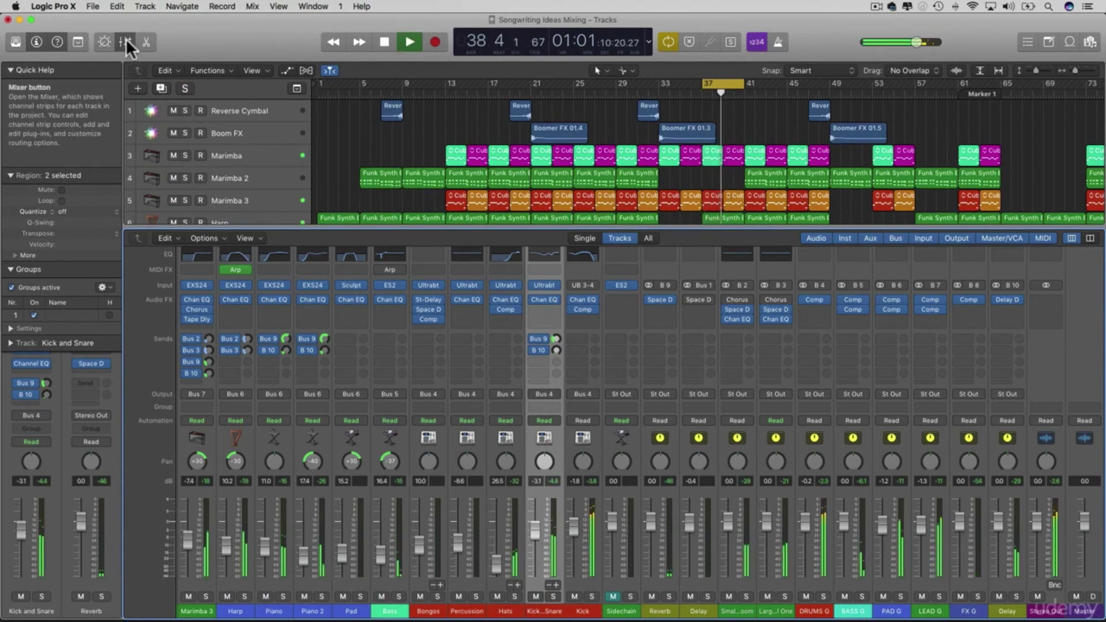
{"action": "key", "text": "space"}
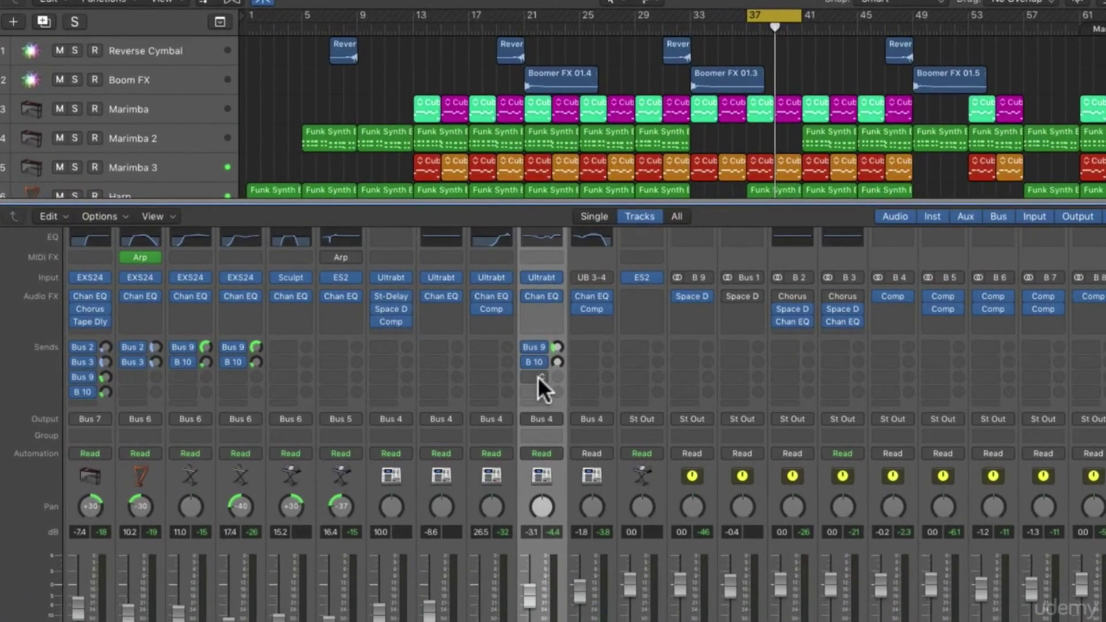
Step: Add a Bus 11 send to Kick and Snare and name the new aux channel OD
{"action": "left_click", "coordinate": [538, 377]}
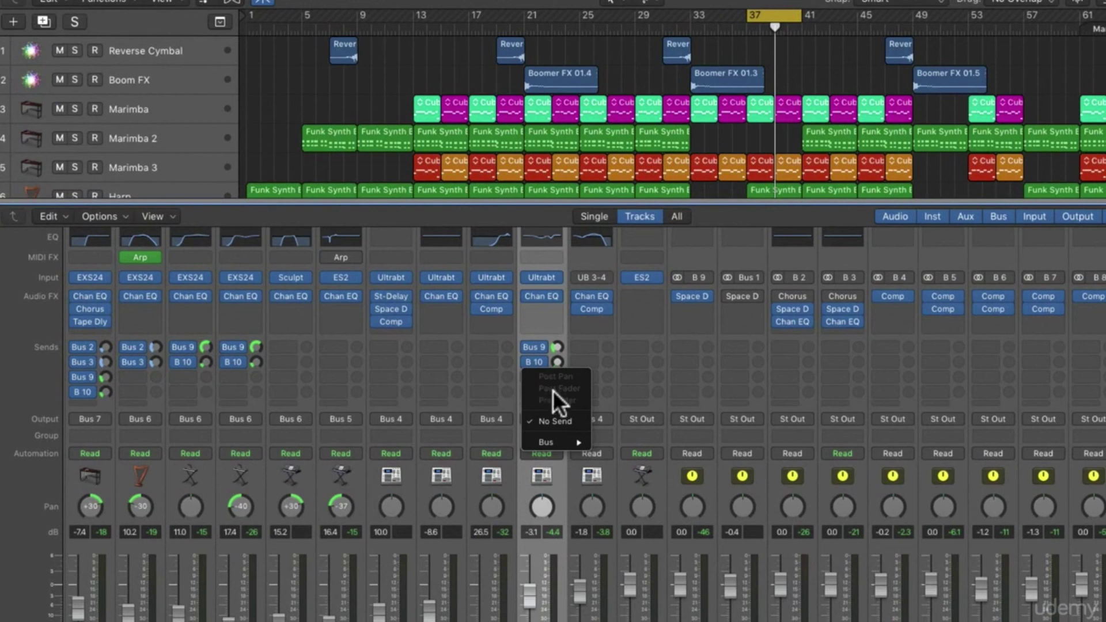
{"action": "mouse_move", "coordinate": [565, 442]}
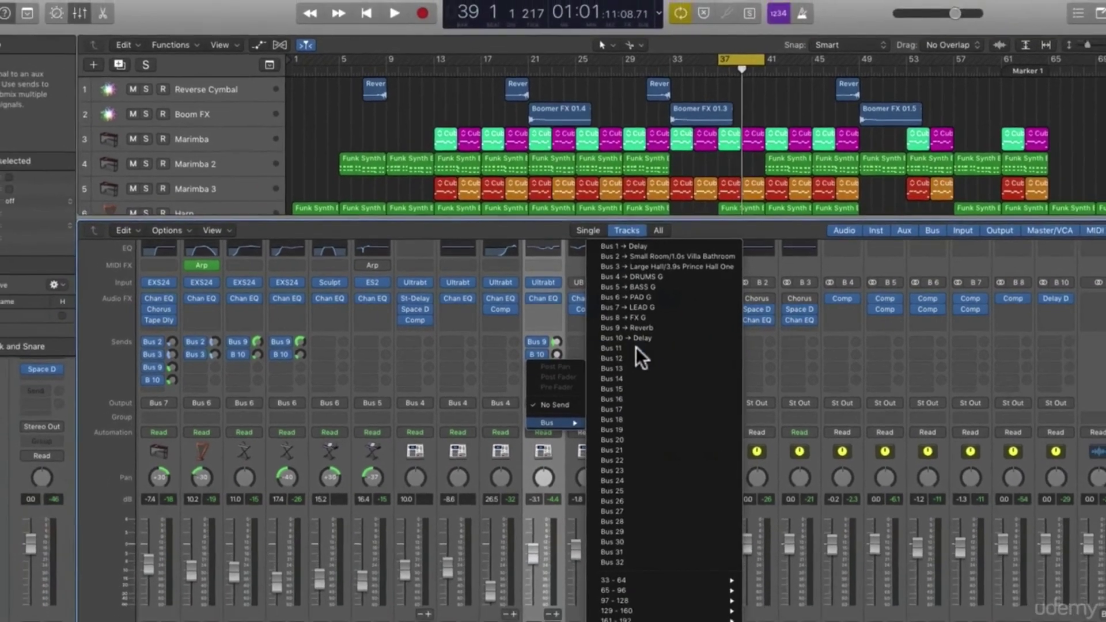
{"action": "left_click", "coordinate": [636, 348]}
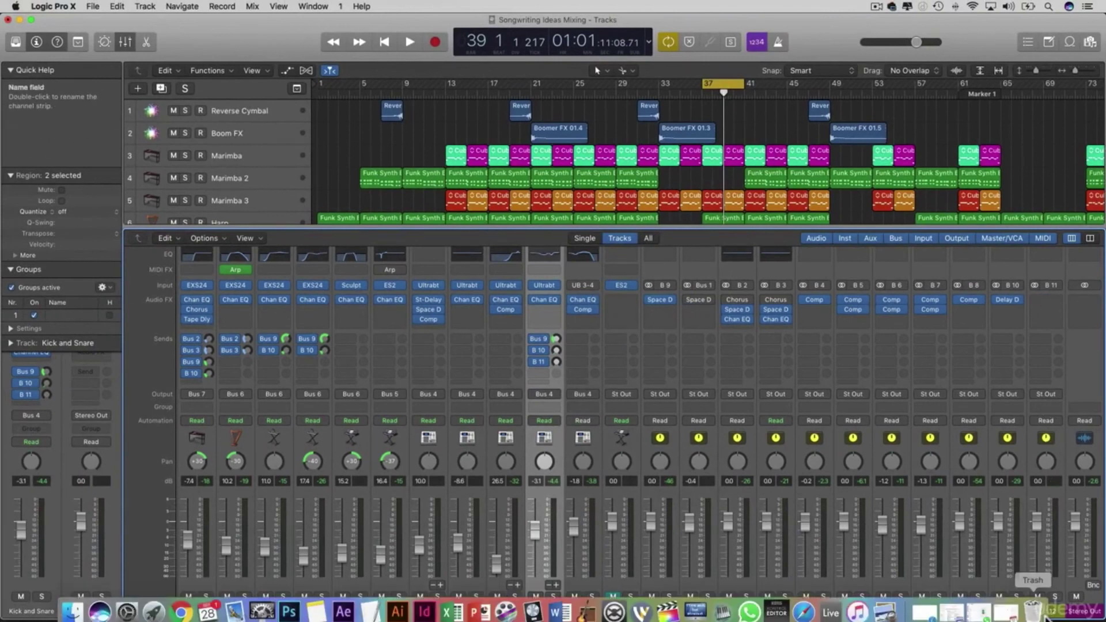
{"action": "left_click", "coordinate": [1049, 613]}
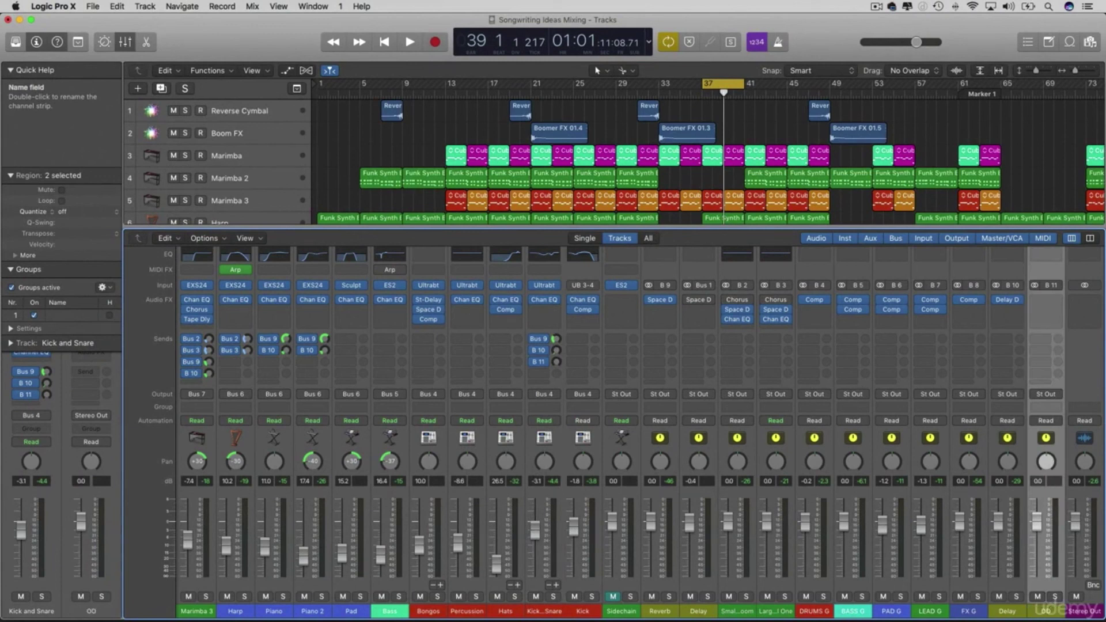
Step: Insert a stereo Overdrive distortion effect on the OD channel
{"action": "left_click", "coordinate": [1051, 299]}
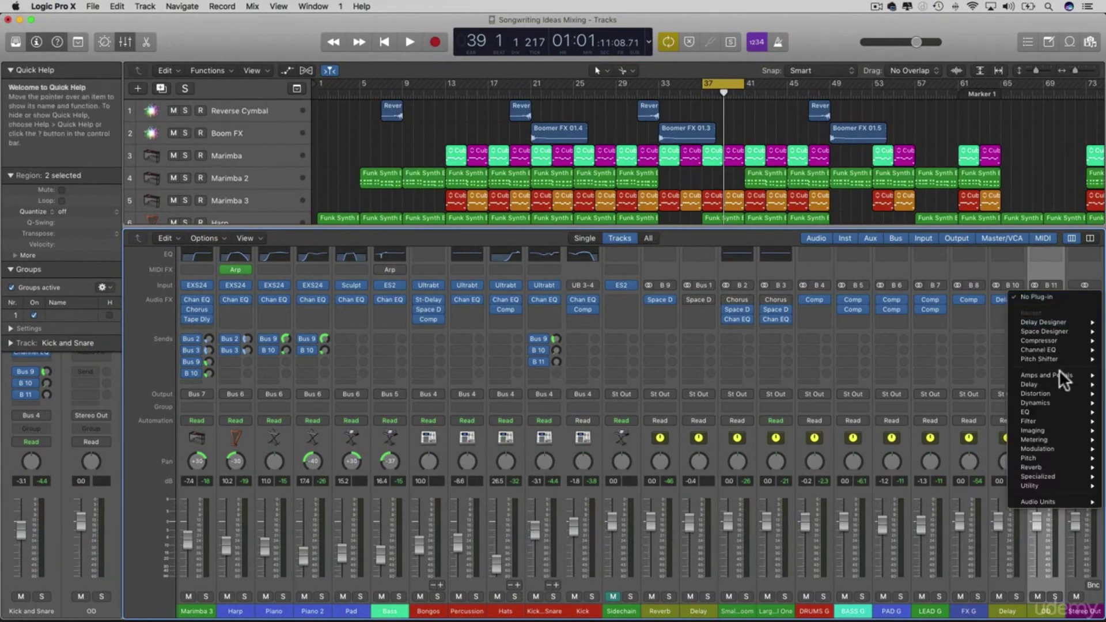
{"action": "mouse_move", "coordinate": [1037, 394]}
{"action": "mouse_move", "coordinate": [951, 431]}
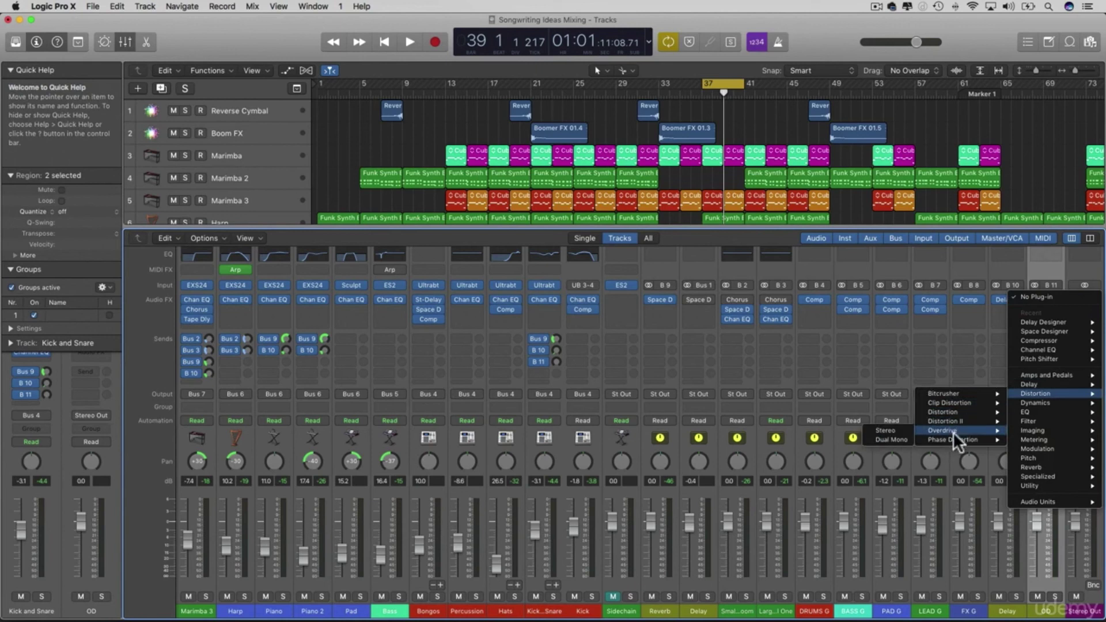
{"action": "left_click", "coordinate": [894, 434]}
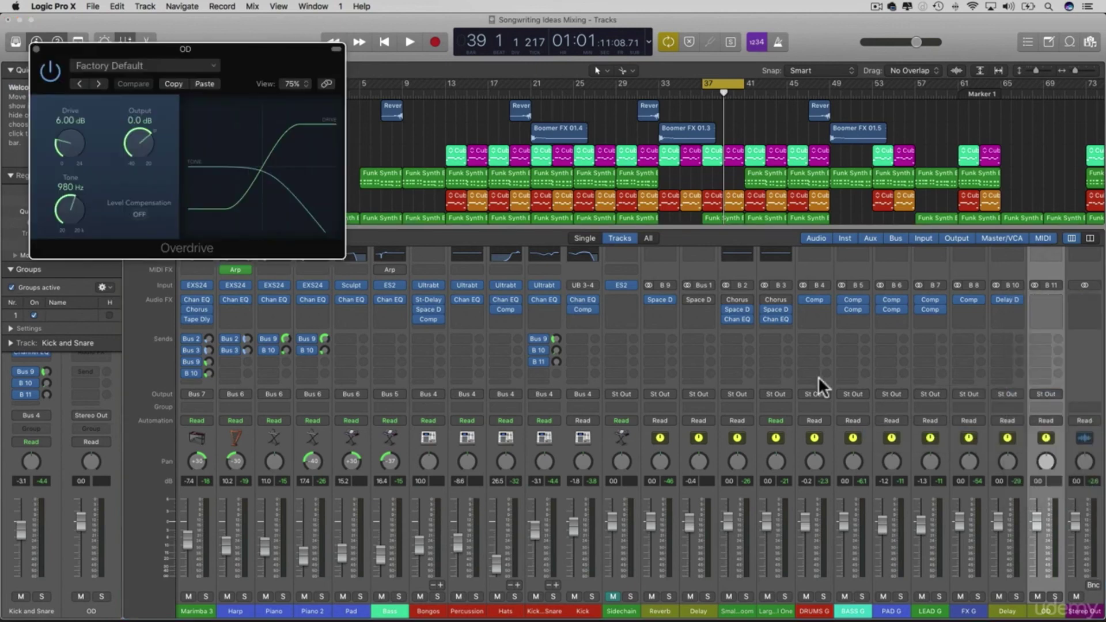
Step: Raise Kick and Snare's Bus 11 send to about -10.4 dB during playback and solo the channel
{"action": "key", "text": "space"}
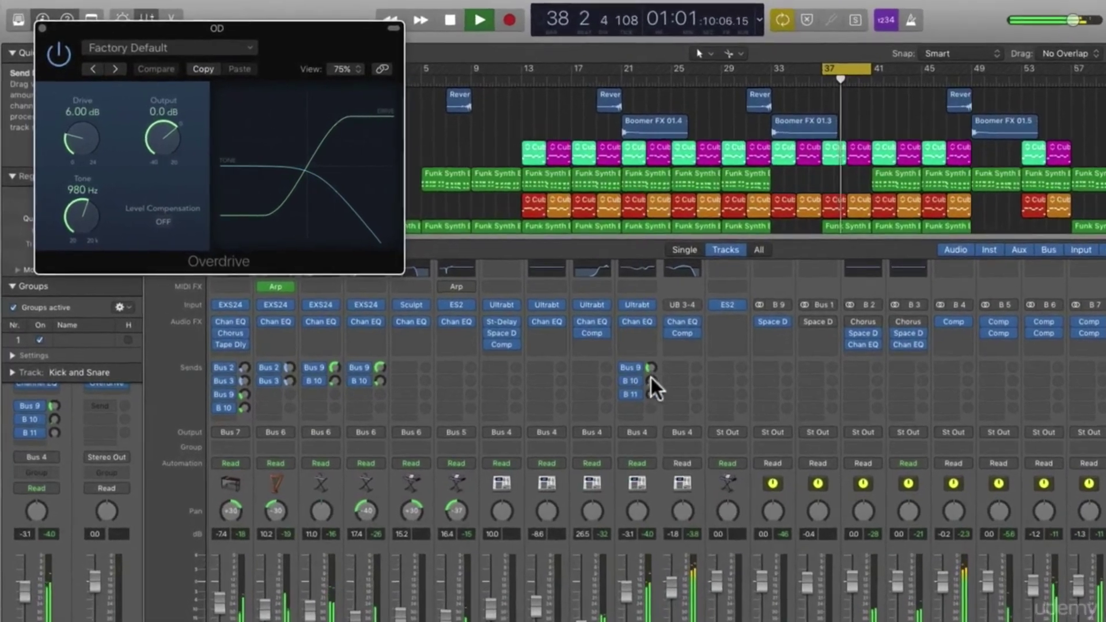
{"action": "left_click_drag", "start_coordinate": [617, 383], "coordinate": [616, 369]}
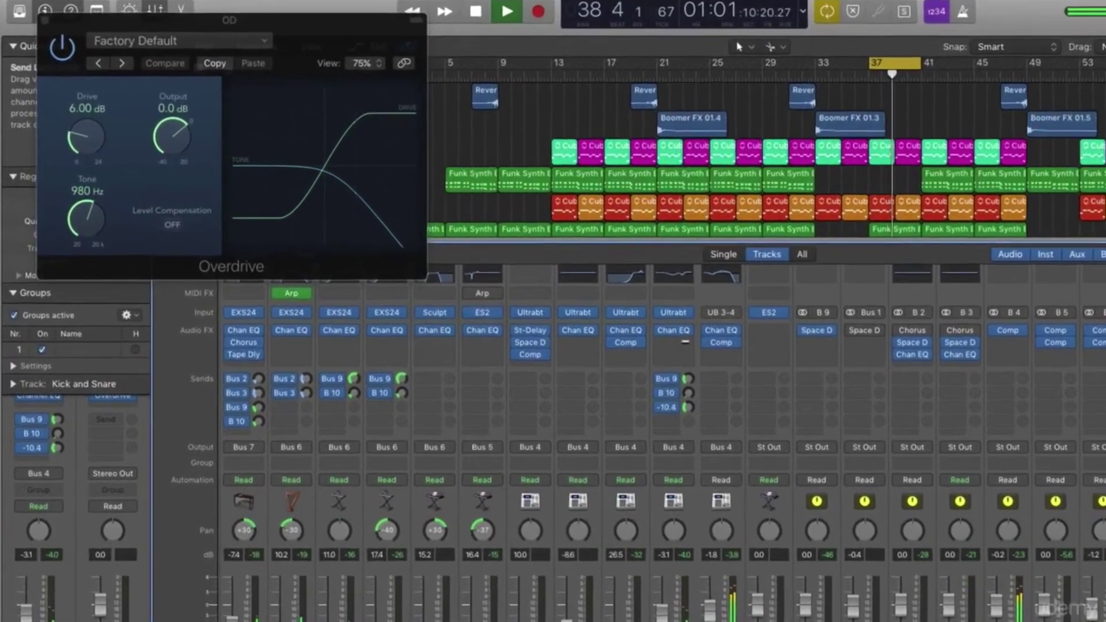
{"action": "left_click_drag", "start_coordinate": [723, 419], "coordinate": [723, 438]}
{"action": "left_click", "coordinate": [718, 621]}
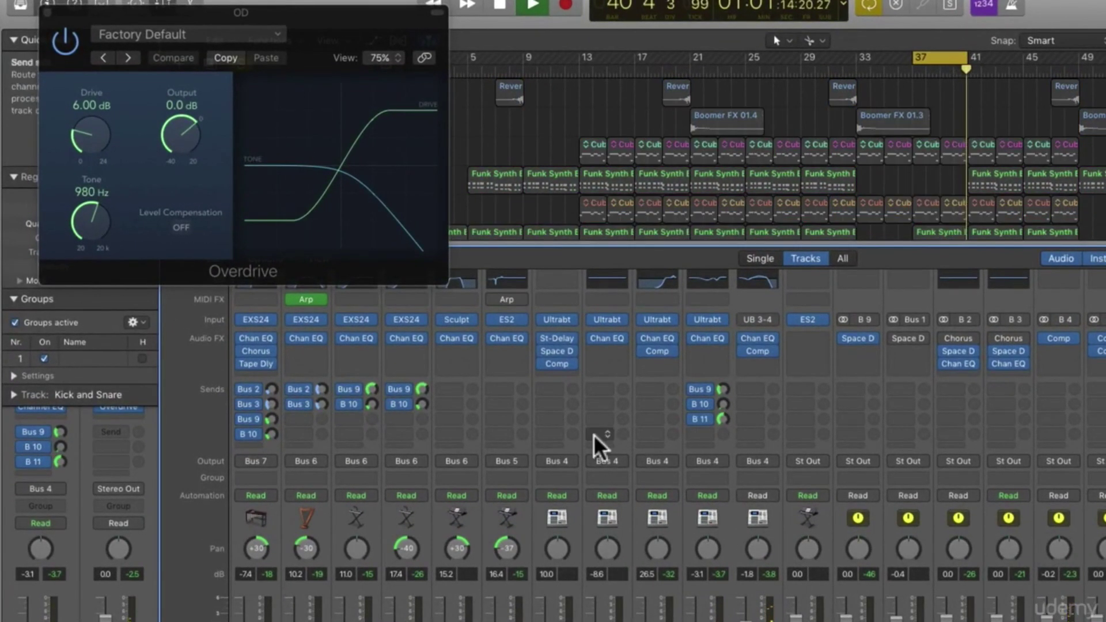
Step: Set the Overdrive's Drive to 24.00 dB, Output to -25.5 dB and Tone to 3500 Hz while listening
{"action": "left_click_drag", "start_coordinate": [98, 144], "coordinate": [94, 111]}
{"action": "left_click_drag", "start_coordinate": [92, 222], "coordinate": [97, 305]}
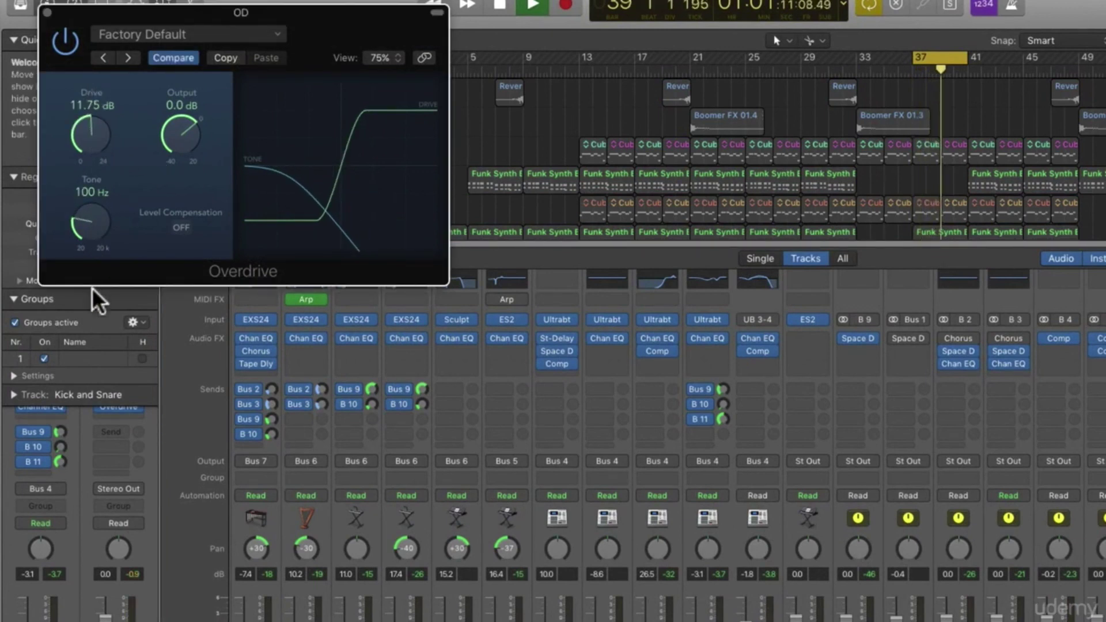
{"action": "left_click_drag", "start_coordinate": [106, 148], "coordinate": [104, 72]}
{"action": "left_click_drag", "start_coordinate": [182, 136], "coordinate": [189, 178]}
{"action": "left_click_drag", "start_coordinate": [106, 217], "coordinate": [101, 138]}
{"action": "left_click_drag", "start_coordinate": [84, 101], "coordinate": [108, 86]}
{"action": "left_click_drag", "start_coordinate": [98, 230], "coordinate": [180, 209]}
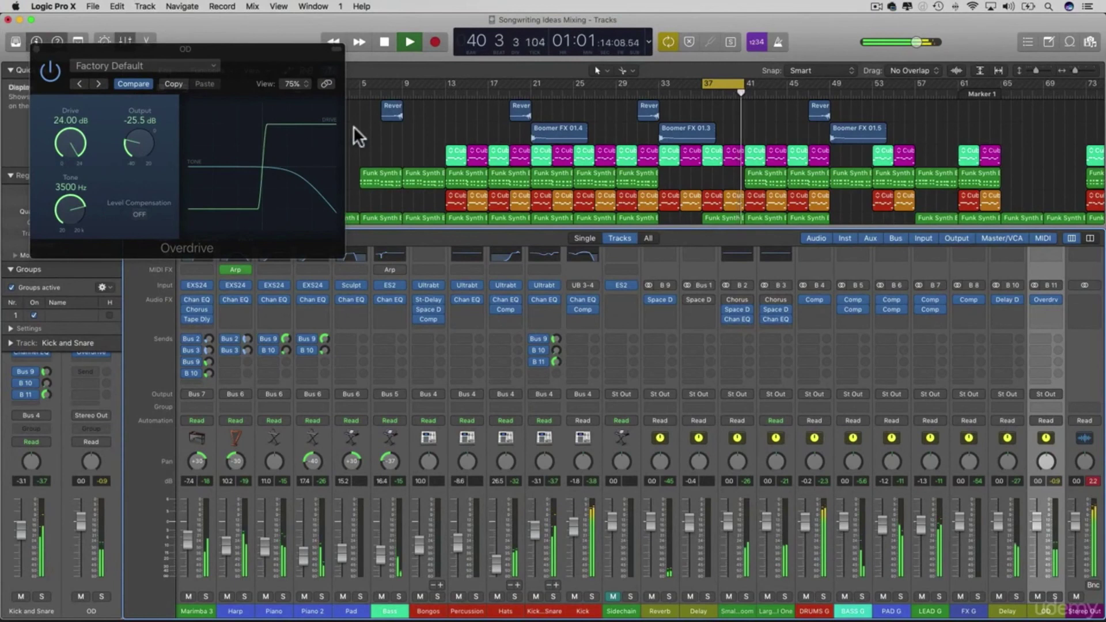
Step: Try panning the OD channel to about -64 during playback, reset it to centre and close the Overdrive window
{"action": "key", "text": "space"}
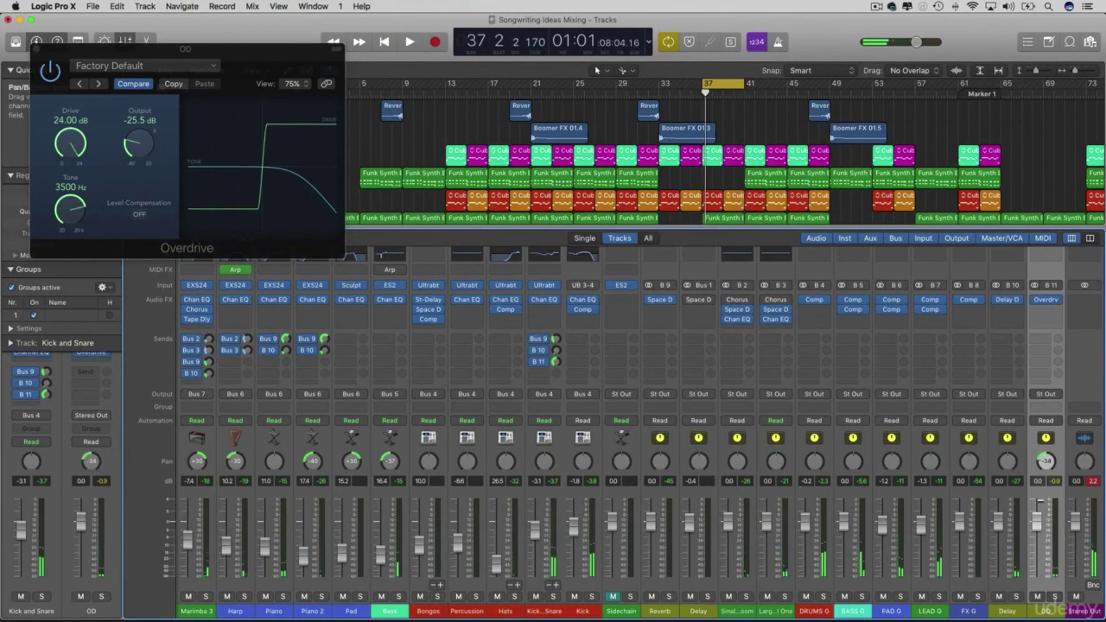
{"action": "key", "text": "space"}
{"action": "left_click_drag", "start_coordinate": [1046, 461], "coordinate": [1043, 513]}
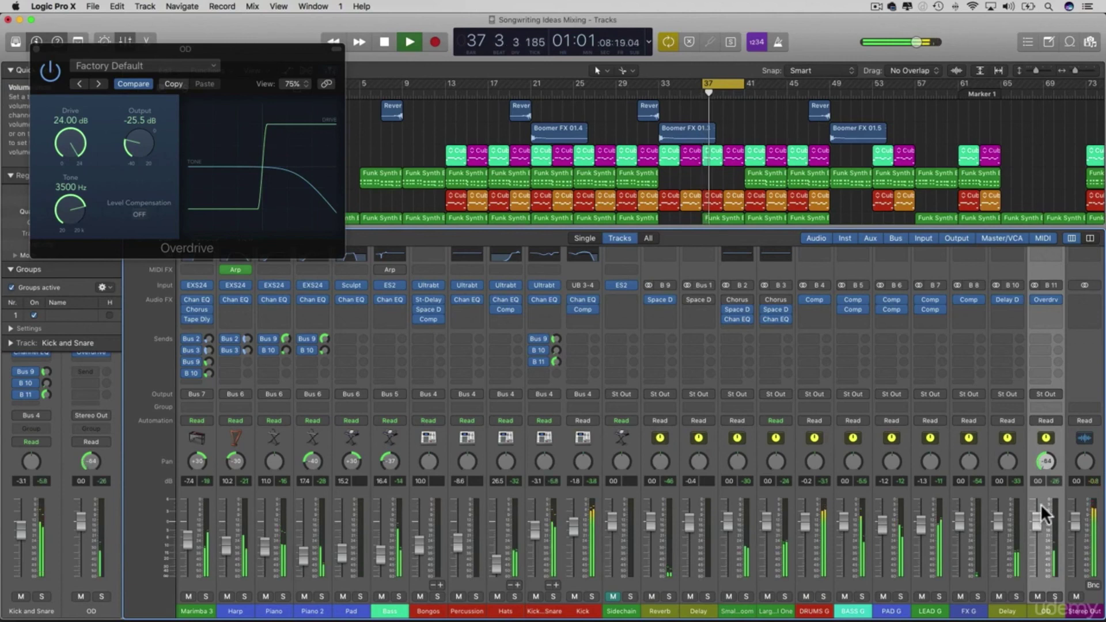
{"action": "left_click", "coordinate": [1046, 464], "text": "alt"}
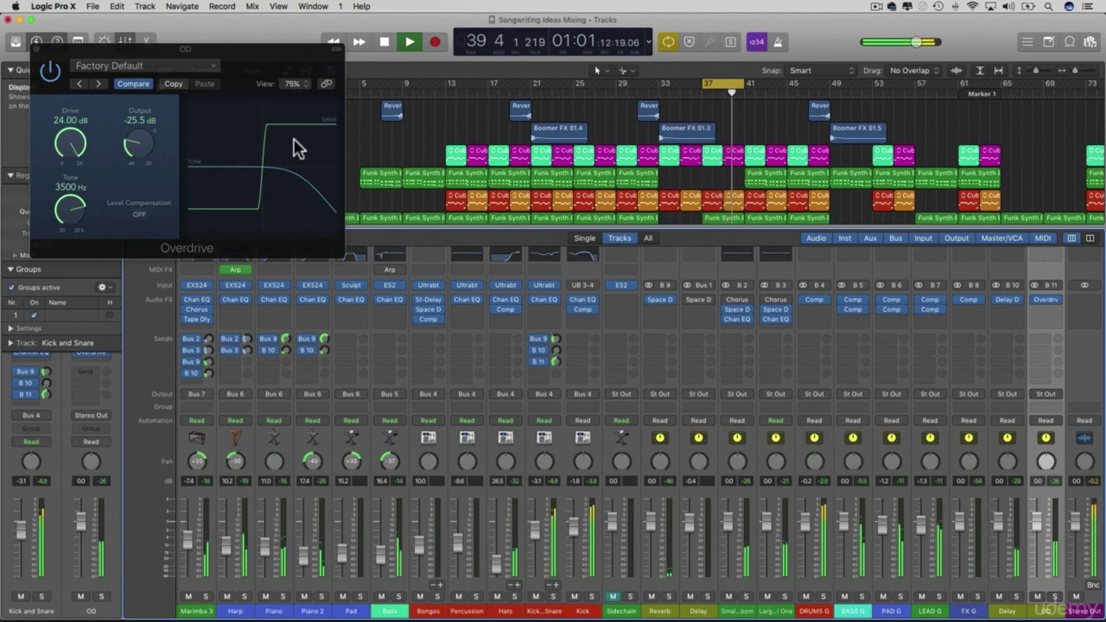
{"action": "left_click", "coordinate": [33, 47]}
{"action": "key", "text": "space"}
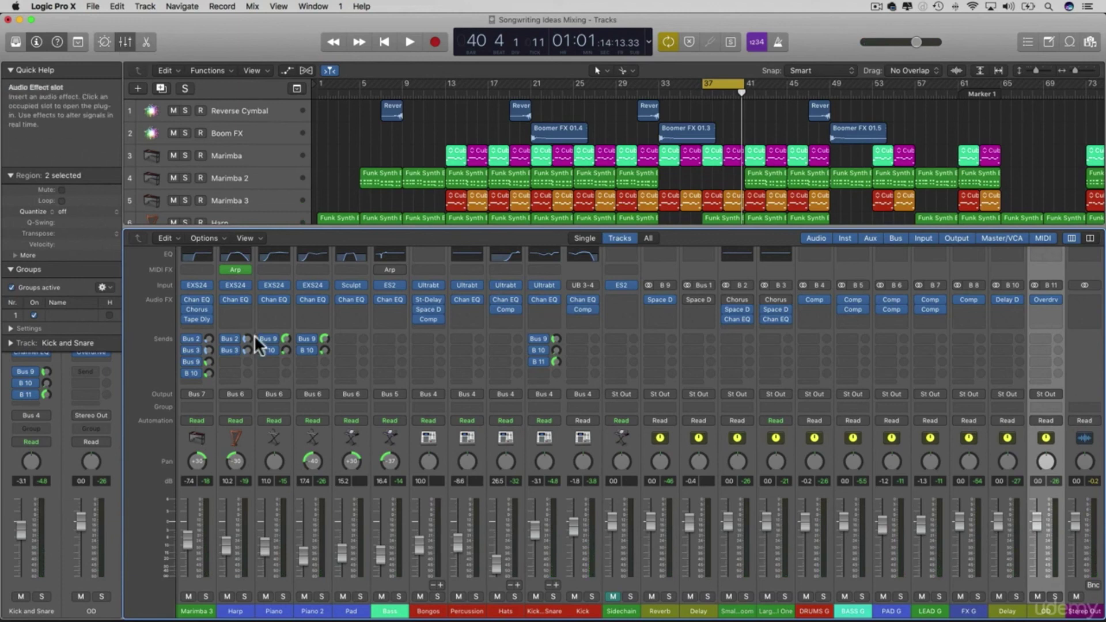
{"action": "left_click", "coordinate": [274, 362]}
{"action": "mouse_move", "coordinate": [288, 411]}
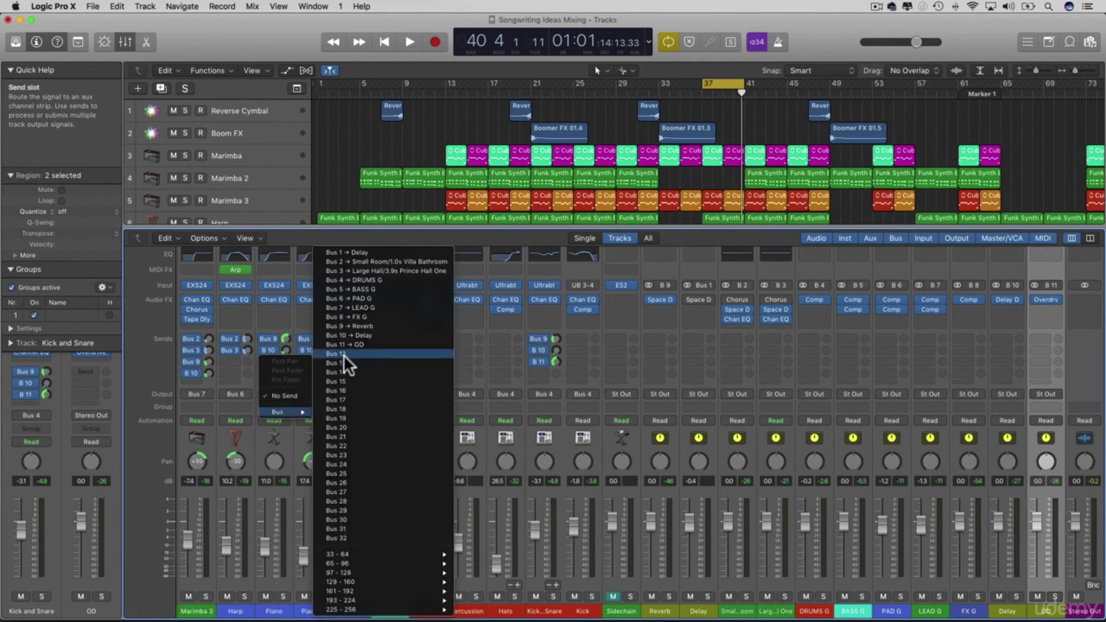
{"action": "left_click", "coordinate": [241, 380]}
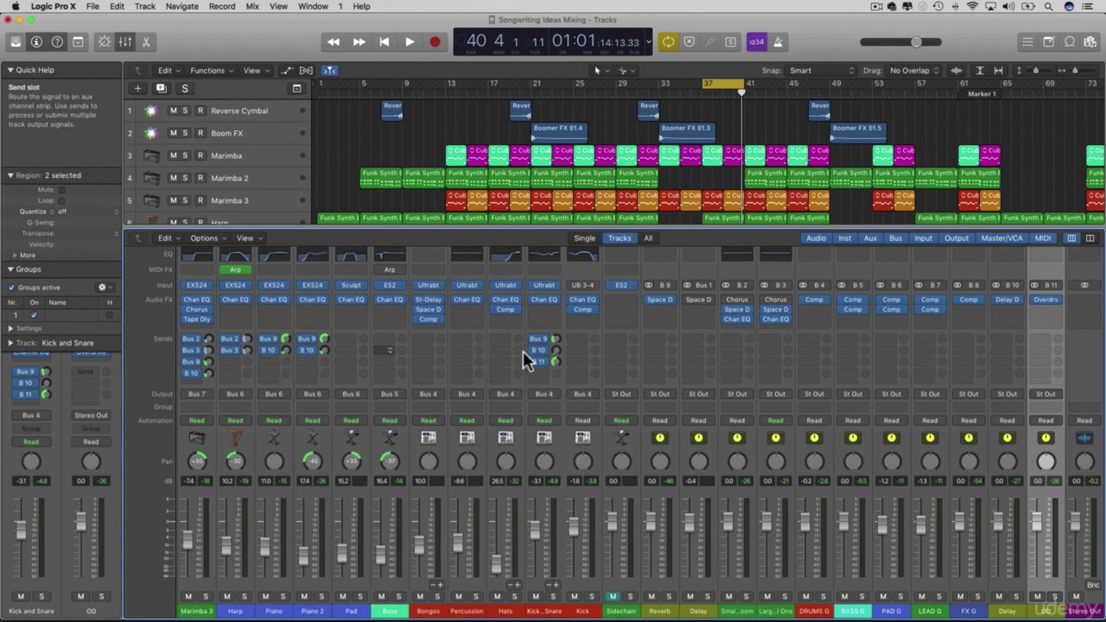
{"action": "left_click", "coordinate": [1044, 300]}
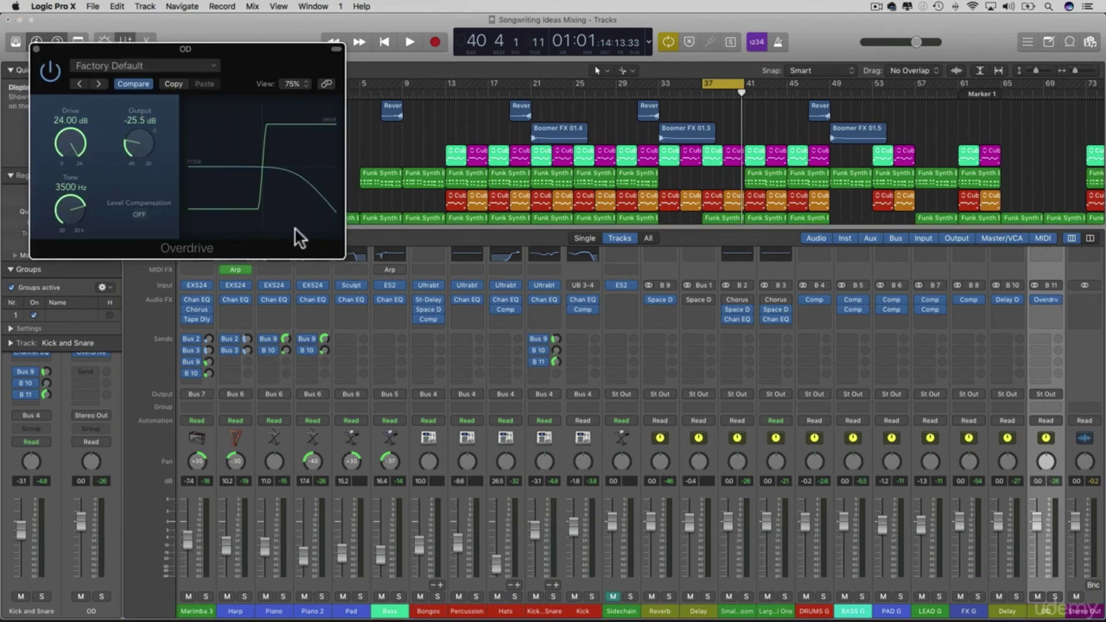
{"action": "left_click", "coordinate": [35, 49]}
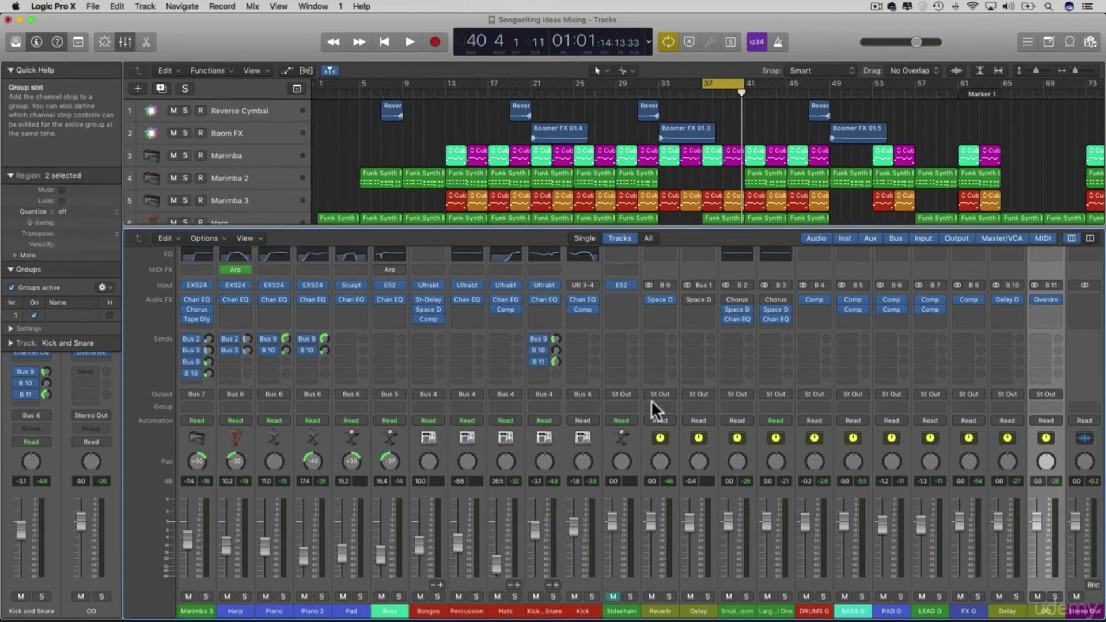
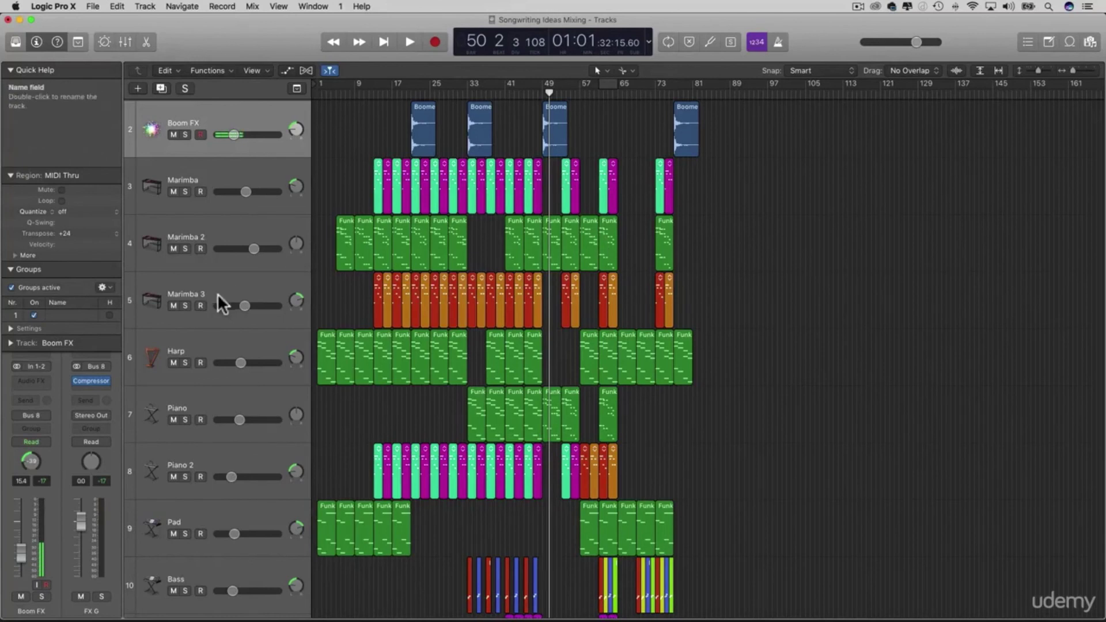
Step: Select the Marimba track and clear the selection of its regions
{"action": "left_click", "coordinate": [225, 174]}
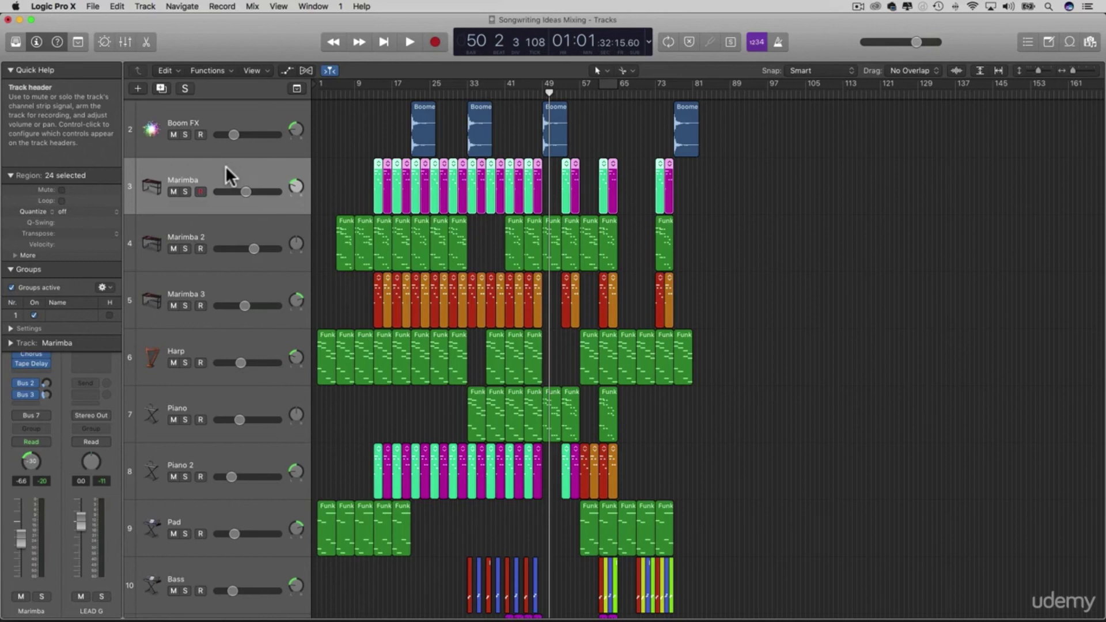
{"action": "left_click", "coordinate": [336, 179]}
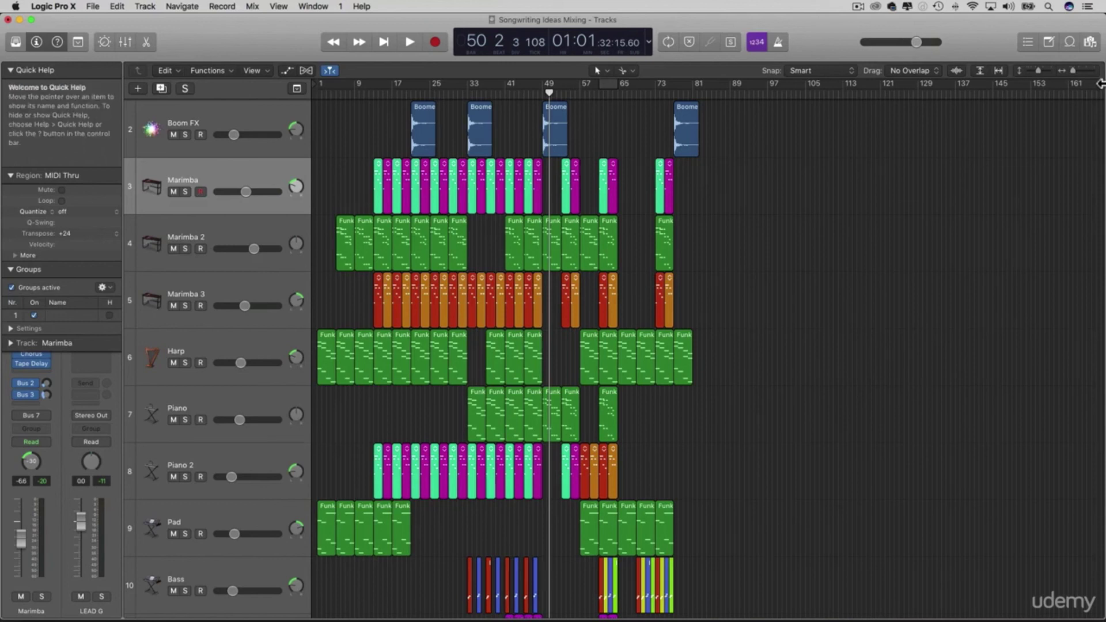
{"action": "left_click_drag", "start_coordinate": [1071, 68], "coordinate": [1069, 68]}
{"action": "scroll", "coordinate": [827, 178], "scroll_direction": "down", "scroll_amount": 5}
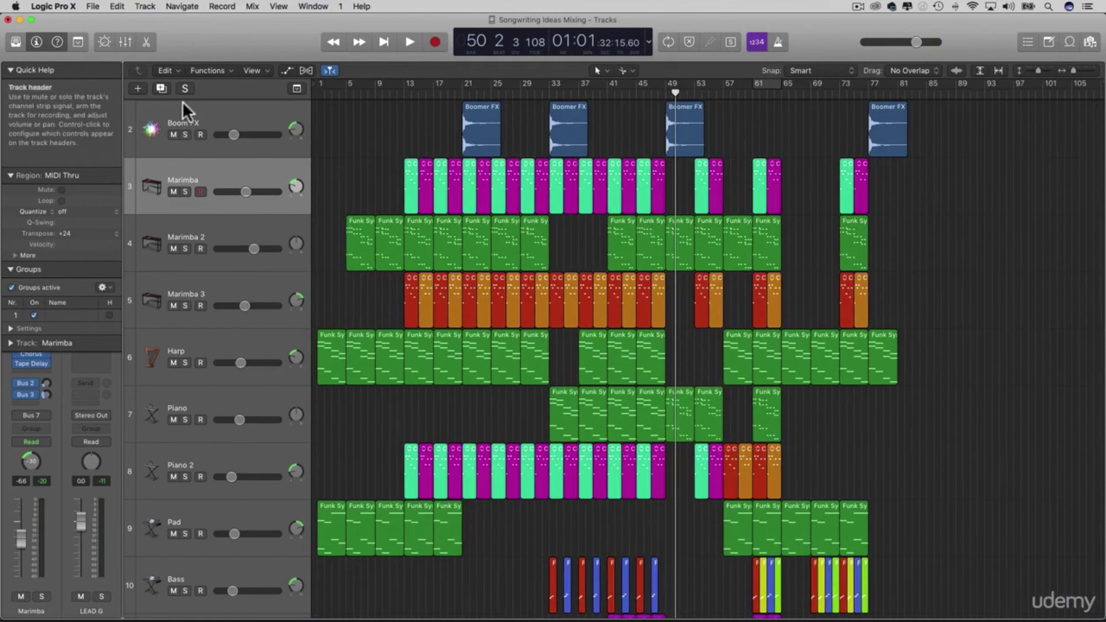
{"action": "left_click", "coordinate": [126, 41]}
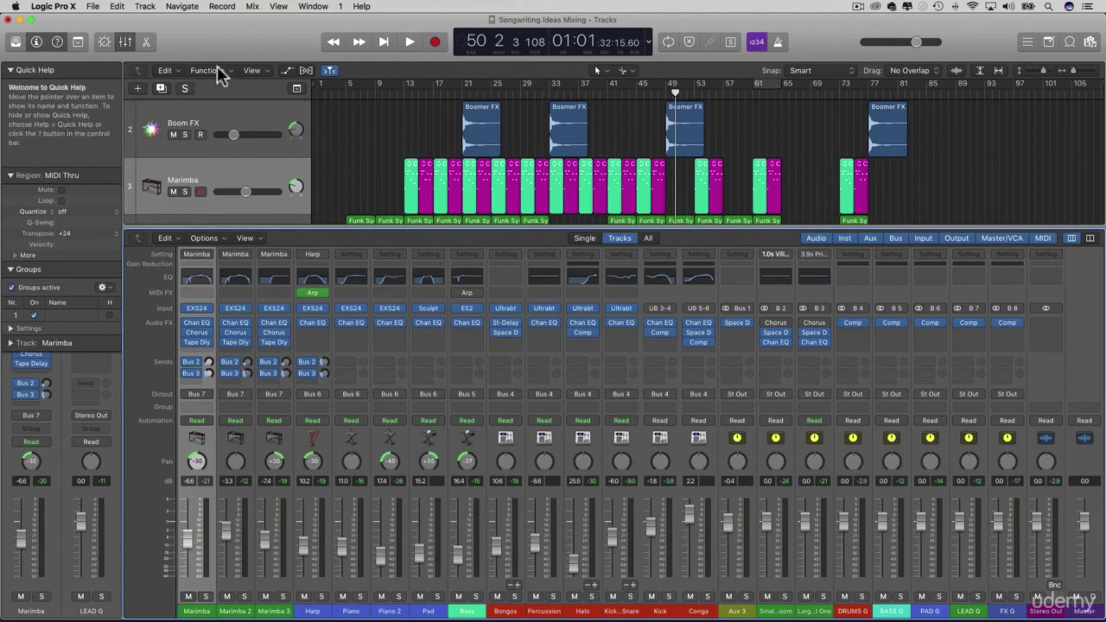
{"action": "left_click", "coordinate": [131, 42]}
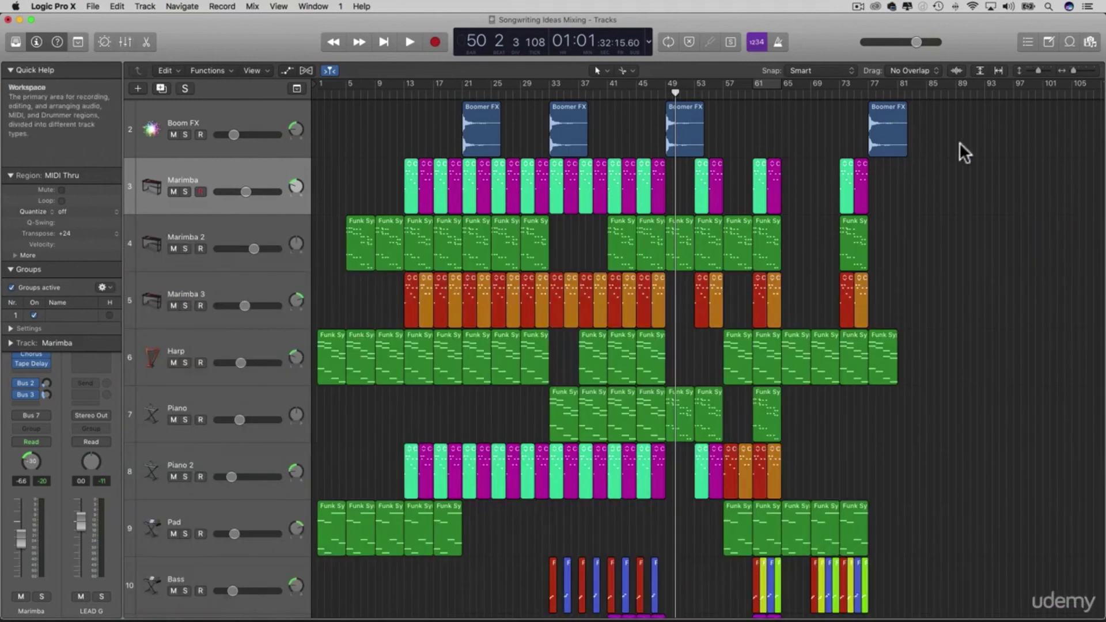
Step: Add a software instrument track with the ES2 synthesizer below Kick and Snare and mute it
{"action": "left_click_drag", "start_coordinate": [1074, 69], "coordinate": [1034, 69]}
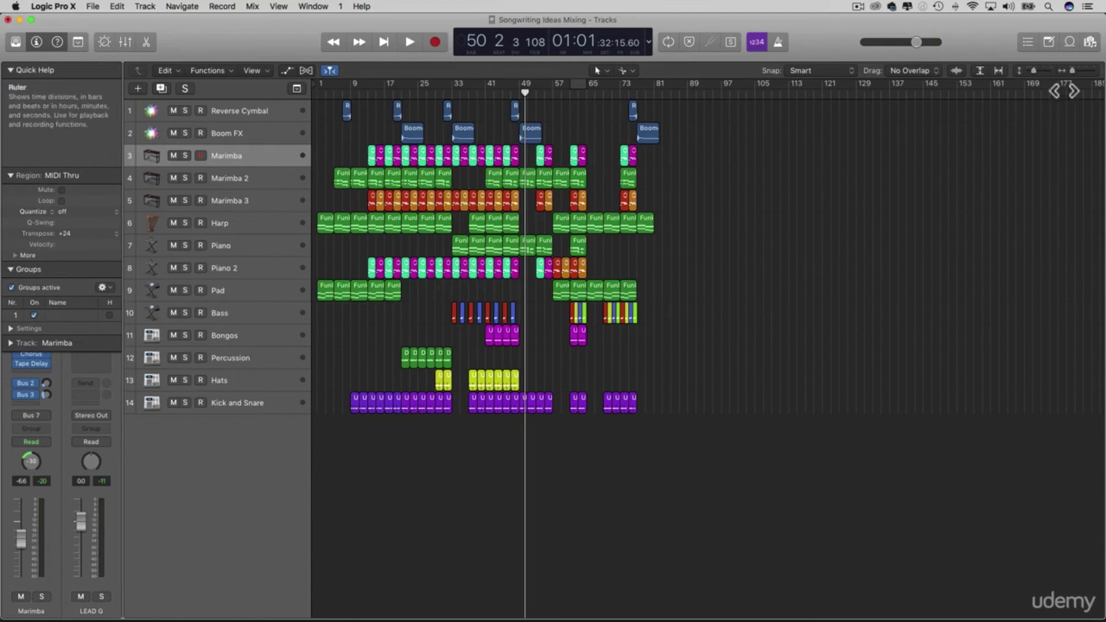
{"action": "left_click_drag", "start_coordinate": [1072, 70], "coordinate": [1076, 67]}
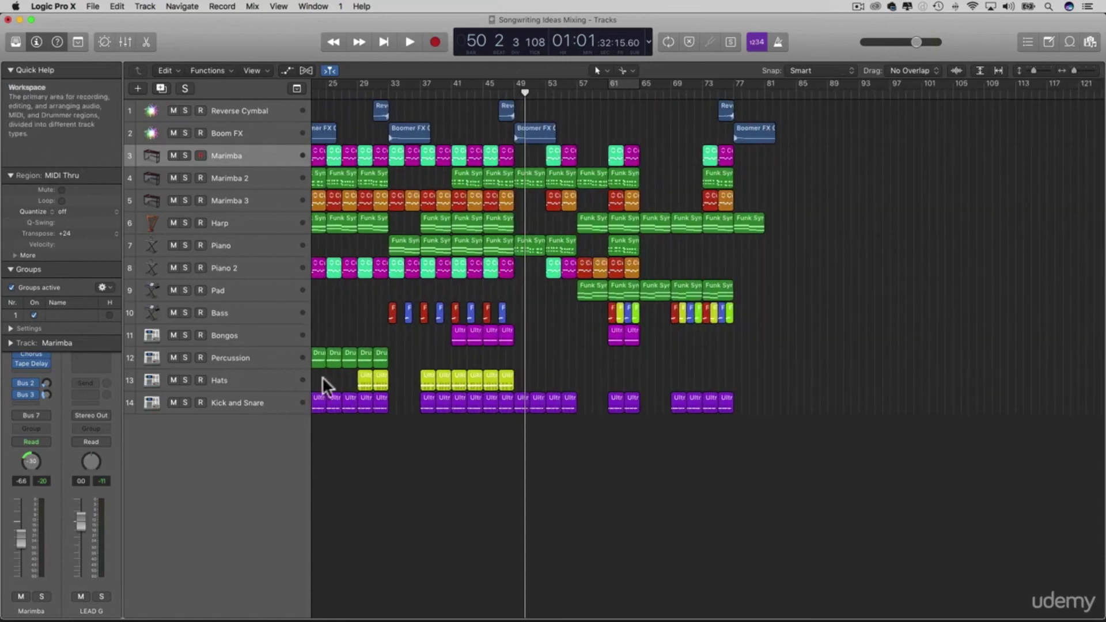
{"action": "left_click", "coordinate": [249, 406]}
{"action": "left_click", "coordinate": [140, 88]}
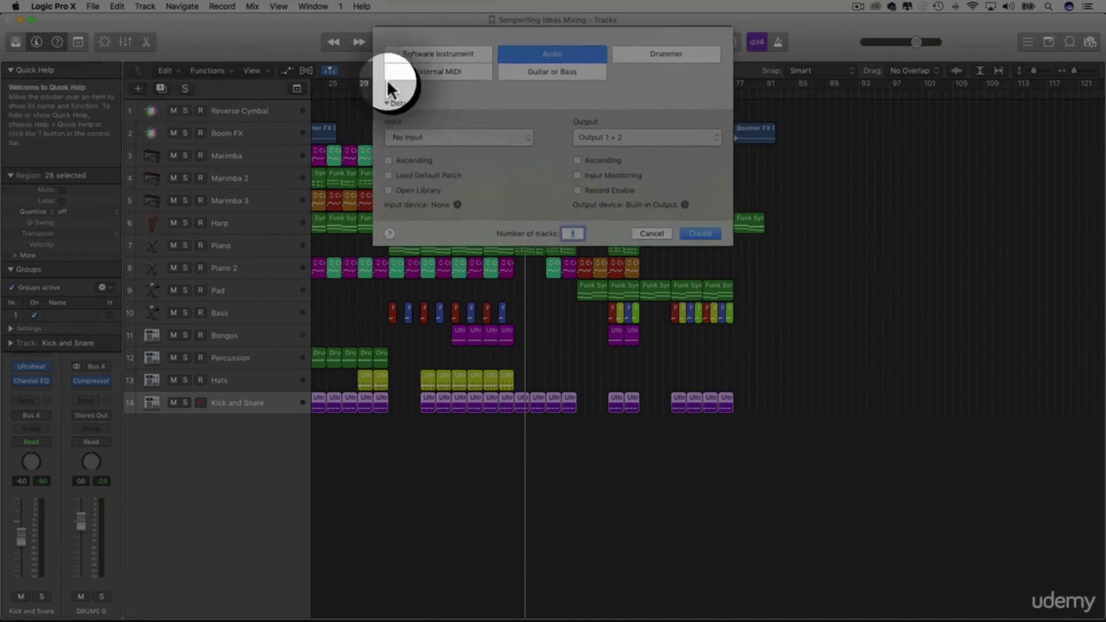
{"action": "left_click", "coordinate": [423, 52]}
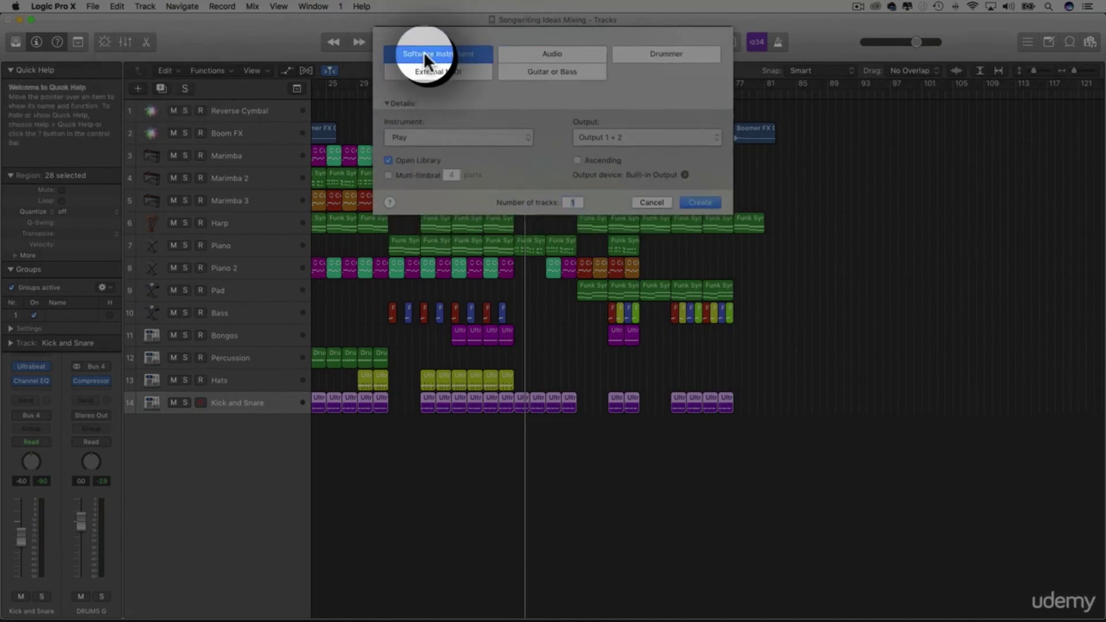
{"action": "left_click", "coordinate": [436, 137]}
{"action": "mouse_move", "coordinate": [462, 266]}
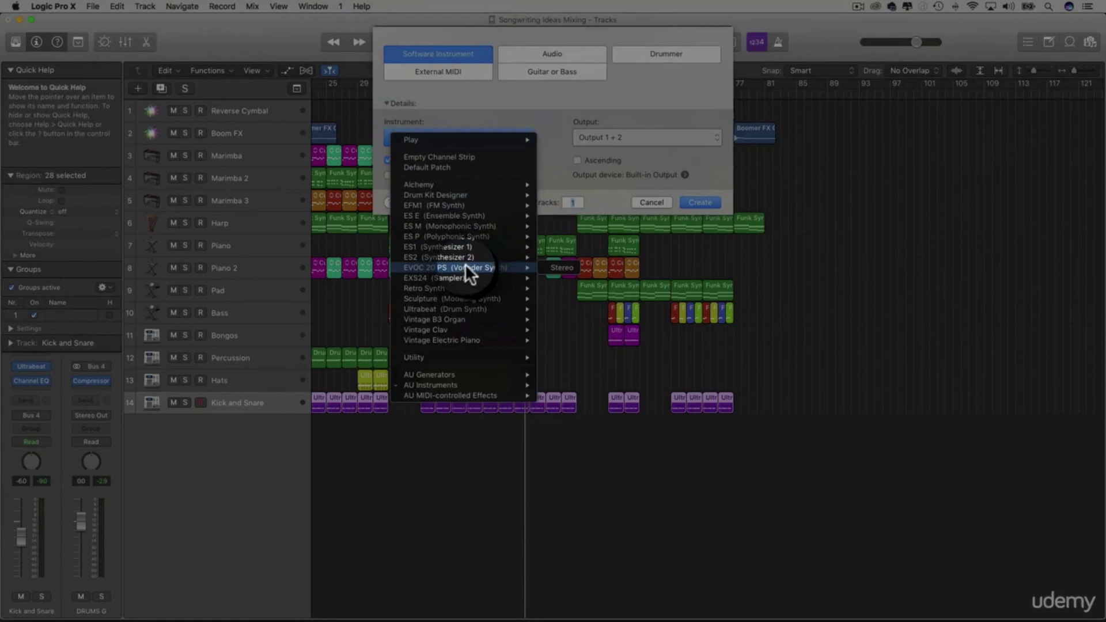
{"action": "left_click", "coordinate": [558, 267]}
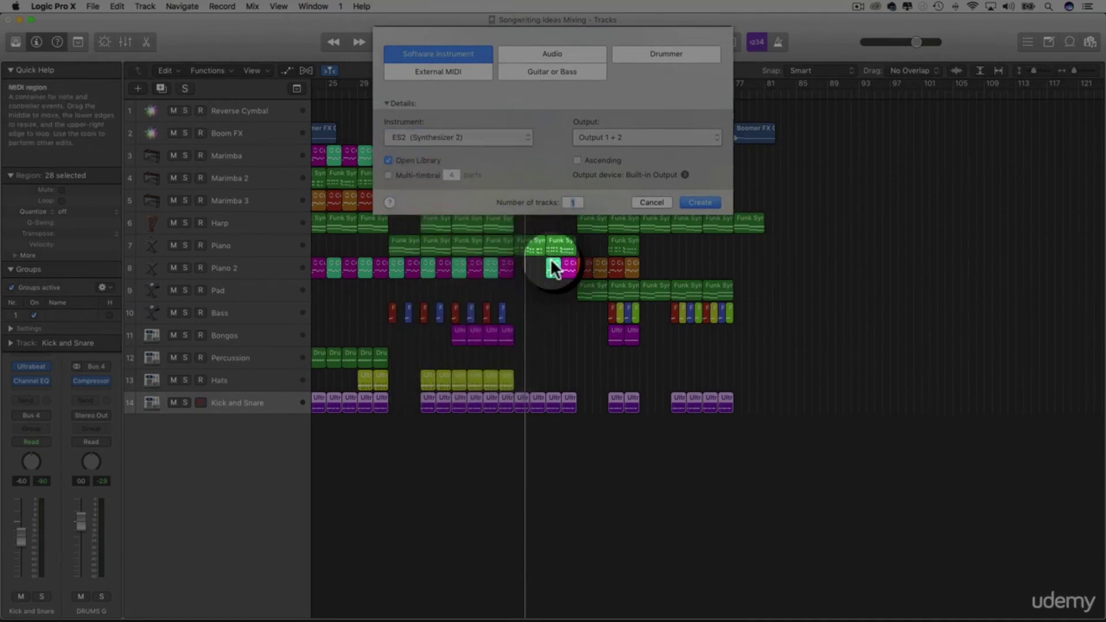
{"action": "left_click", "coordinate": [696, 203]}
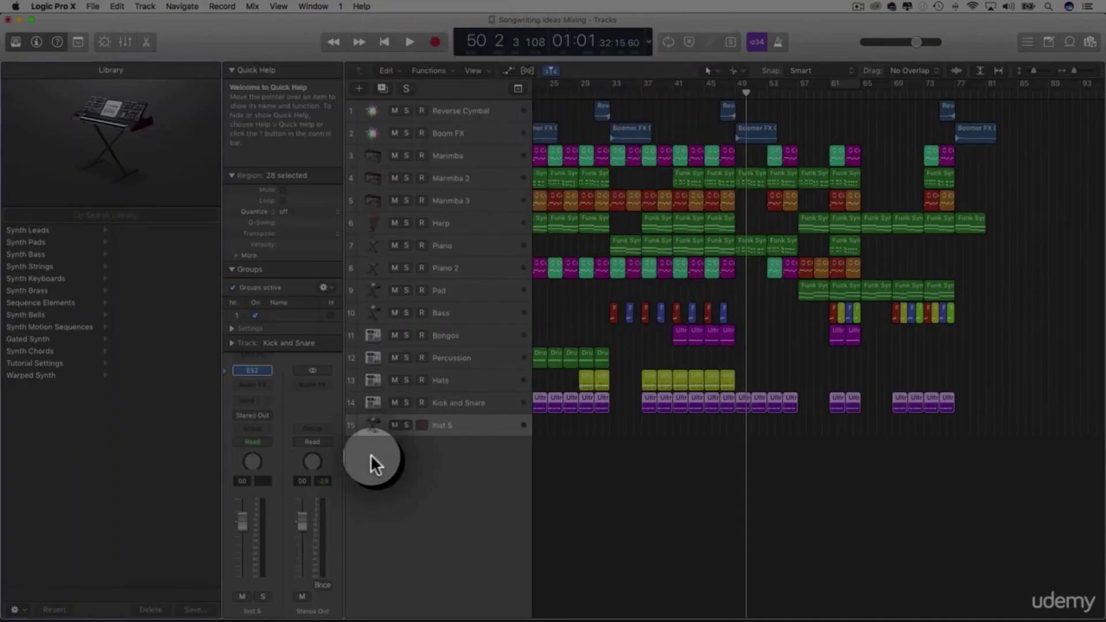
{"action": "left_click", "coordinate": [394, 424]}
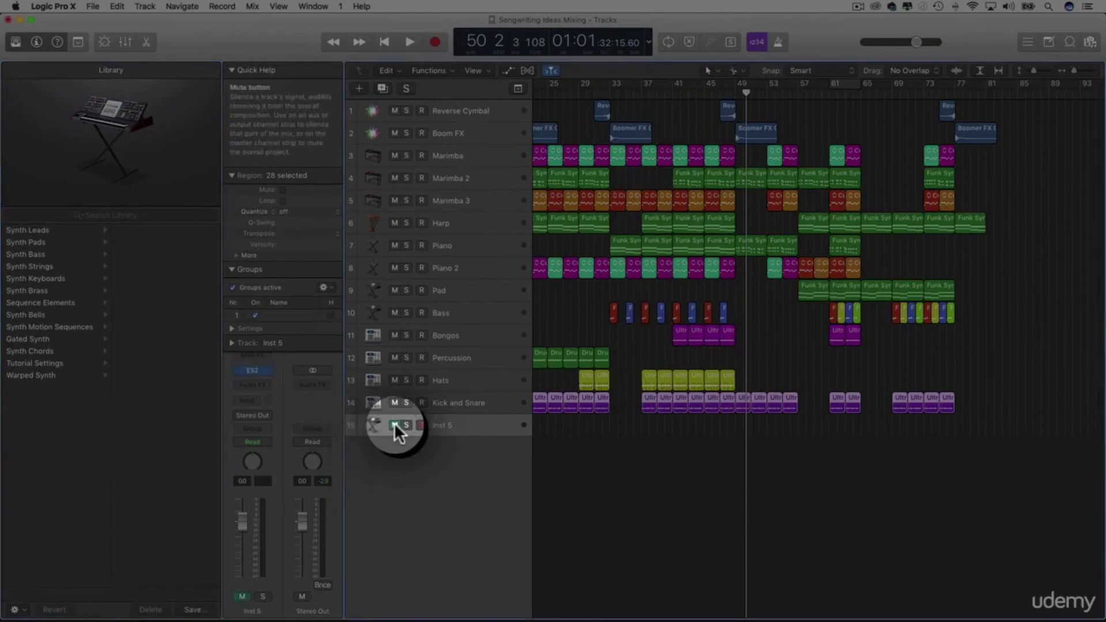
Step: Check the first Kick and Snare region's notes, copy the region to bar 1 of the muted track and loop it to about bar 83
{"action": "left_click", "coordinate": [630, 418]}
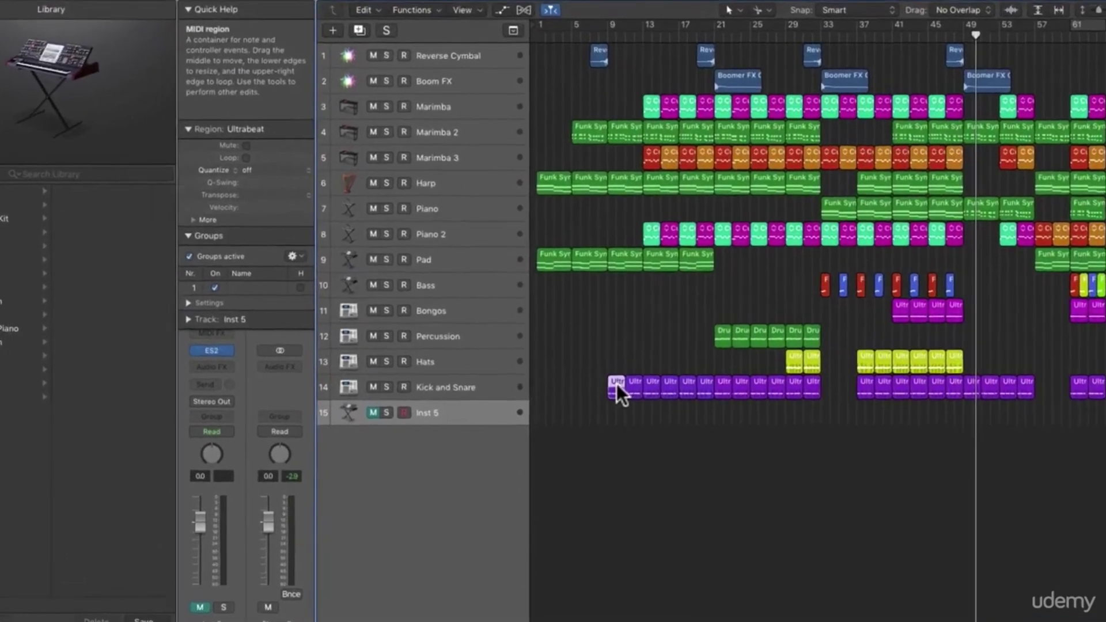
{"action": "double_click", "coordinate": [610, 400]}
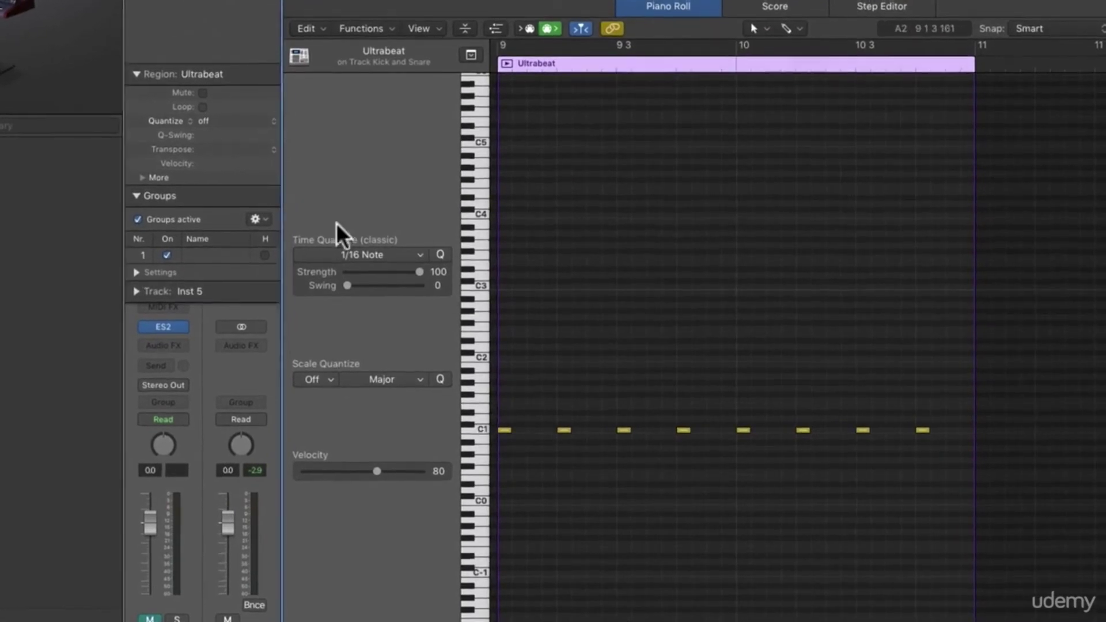
{"action": "left_click", "coordinate": [78, 42]}
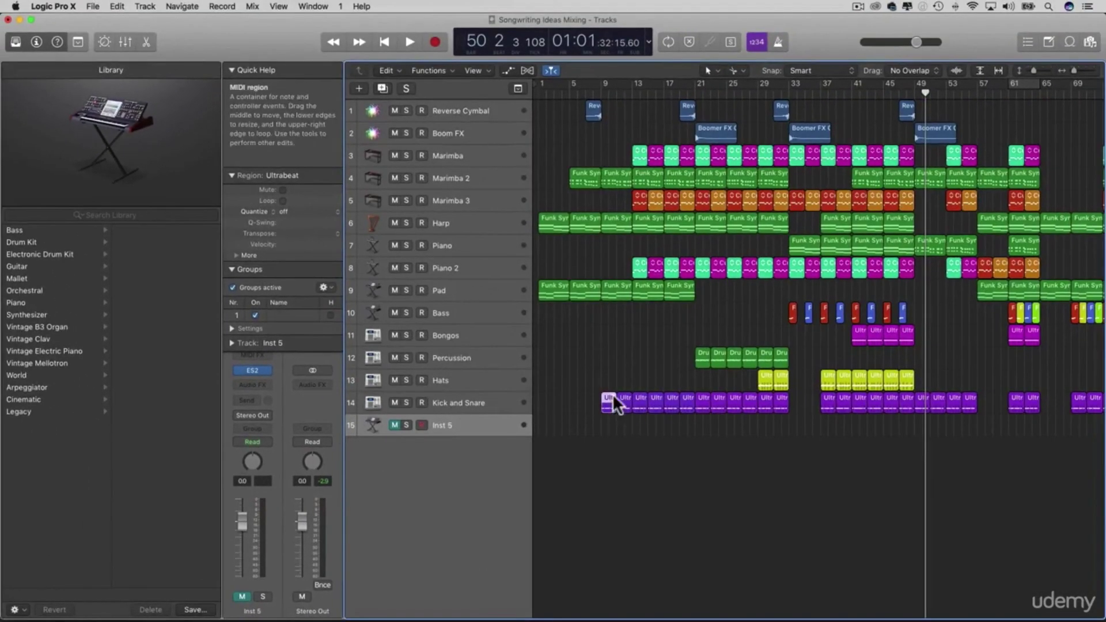
{"action": "key", "text": "alt"}
{"action": "left_click_drag", "start_coordinate": [606, 397], "coordinate": [980, 436]}
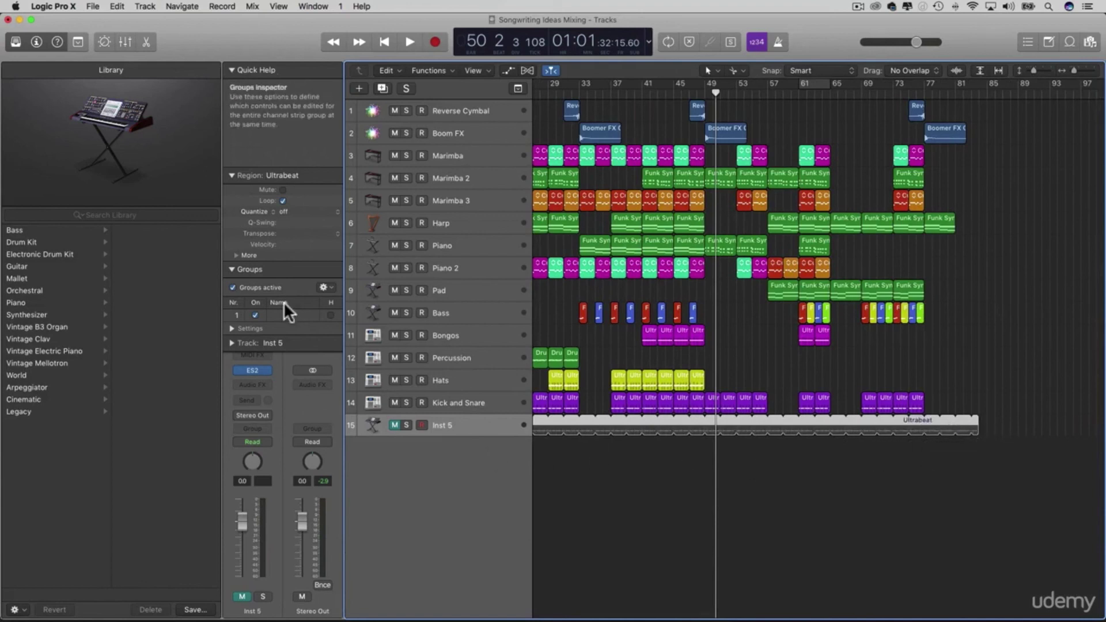
Step: Rename the new ES2 track as Sidechain
{"action": "double_click", "coordinate": [445, 425]}
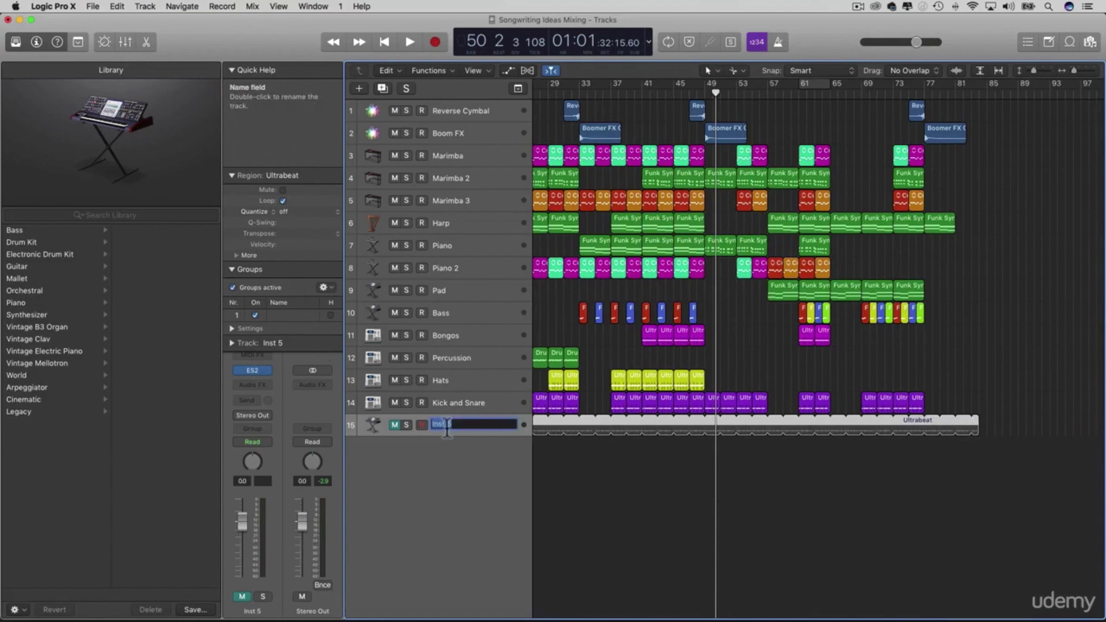
{"action": "type", "text": "Sidechain"}
{"action": "key", "text": "Return"}
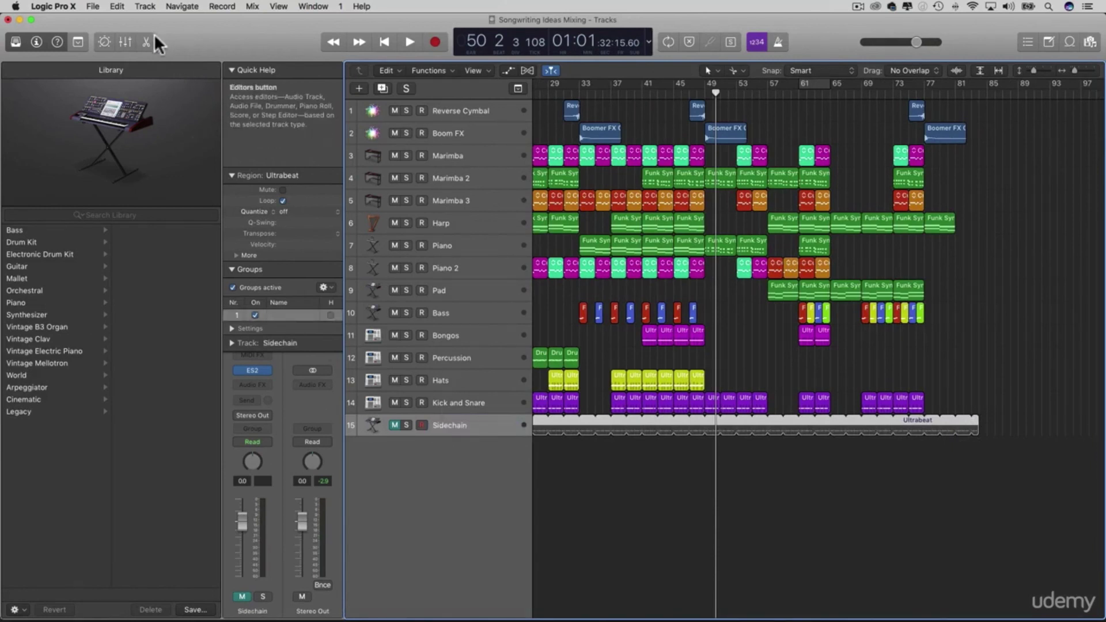
Step: Set the Side Chain source of the PAD G channel's Compressor to Inst 5 - Sidechain and audition it during playback
{"action": "left_click", "coordinate": [125, 42]}
{"action": "scroll", "coordinate": [700, 437], "scroll_direction": "right", "scroll_amount": 2}
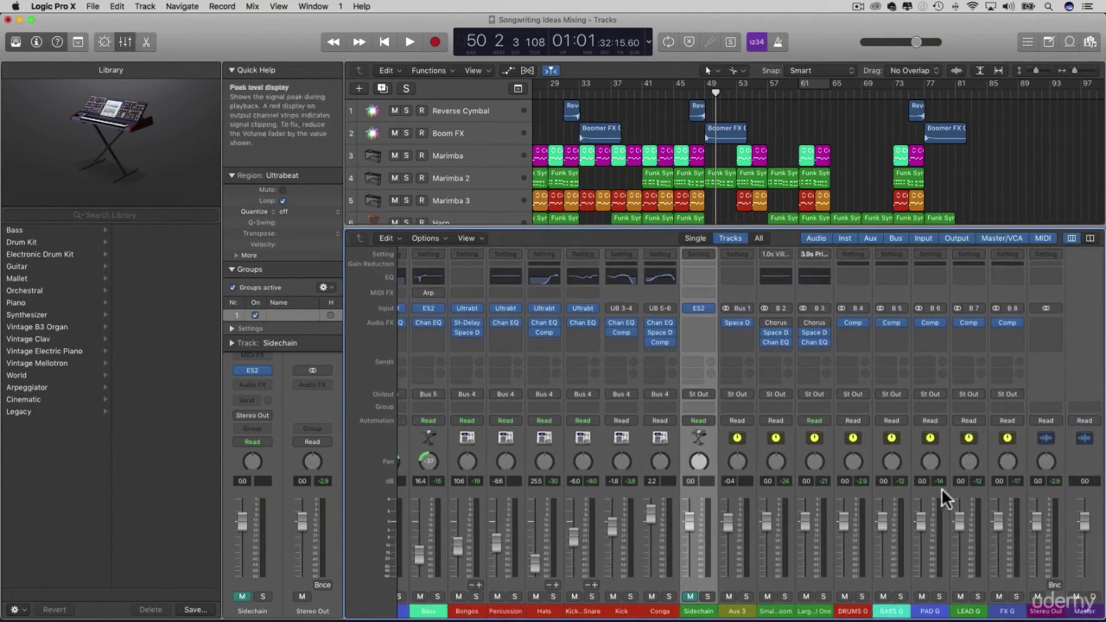
{"action": "left_click", "coordinate": [929, 321]}
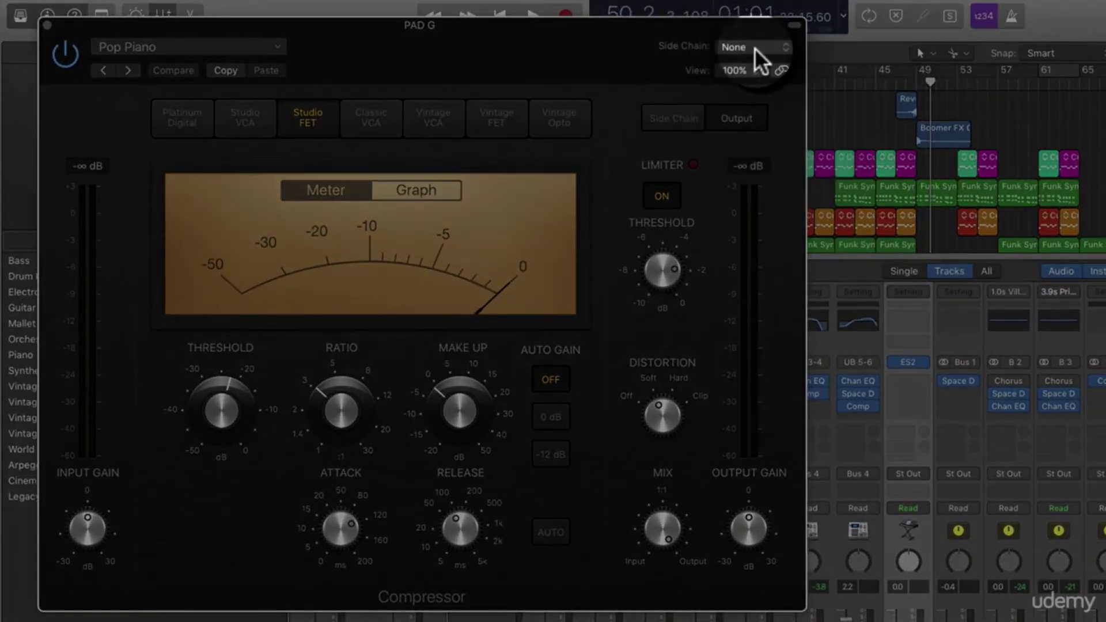
{"action": "left_click", "coordinate": [755, 47]}
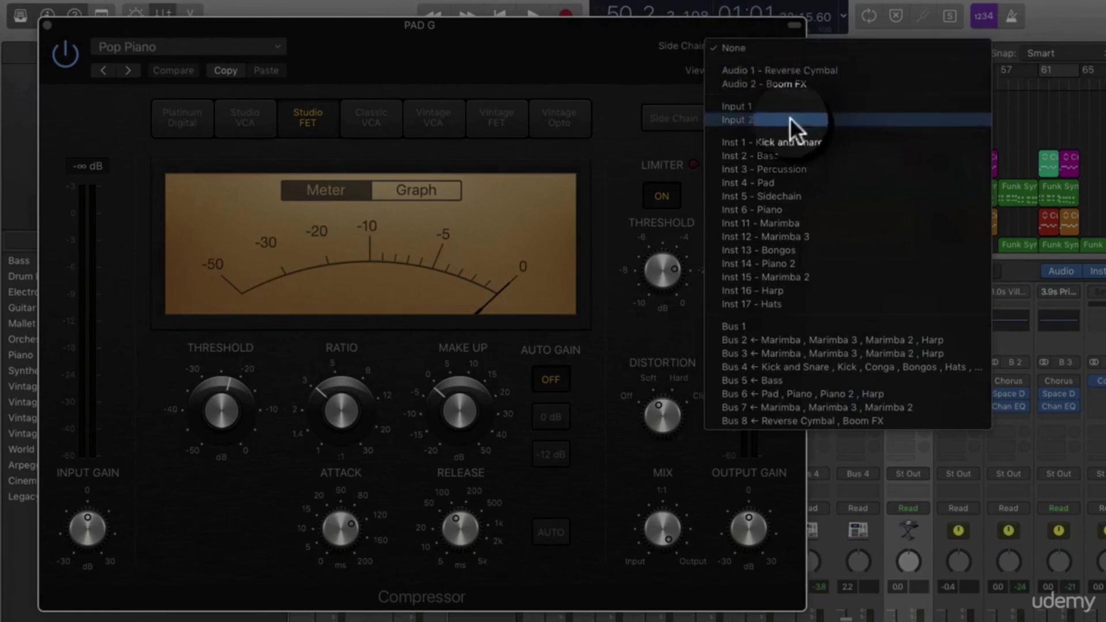
{"action": "left_click", "coordinate": [795, 195]}
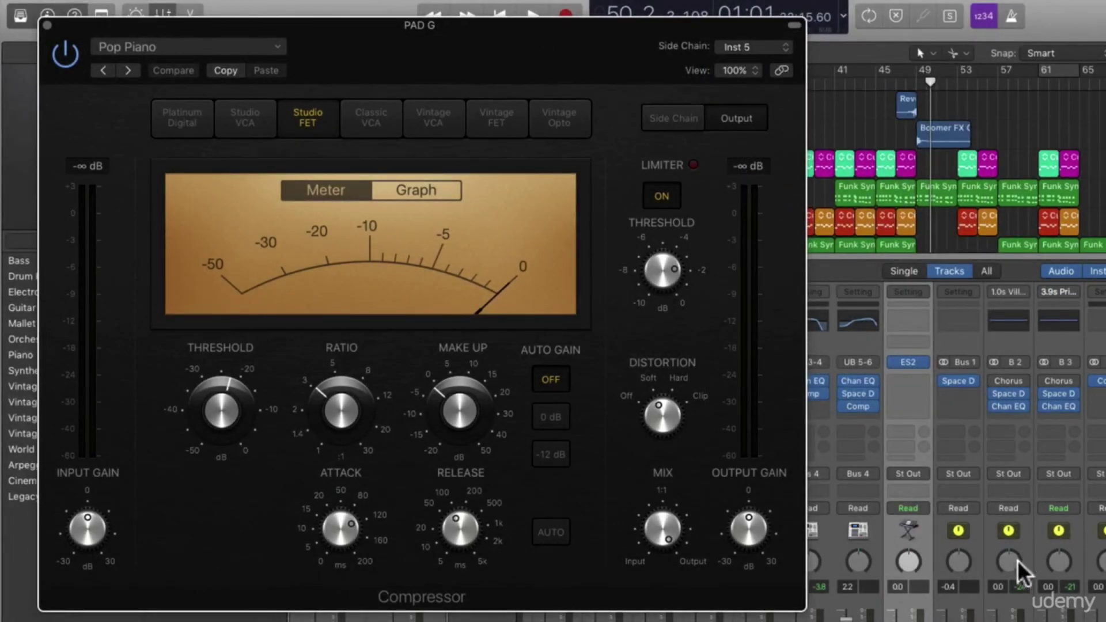
{"action": "key", "text": "space"}
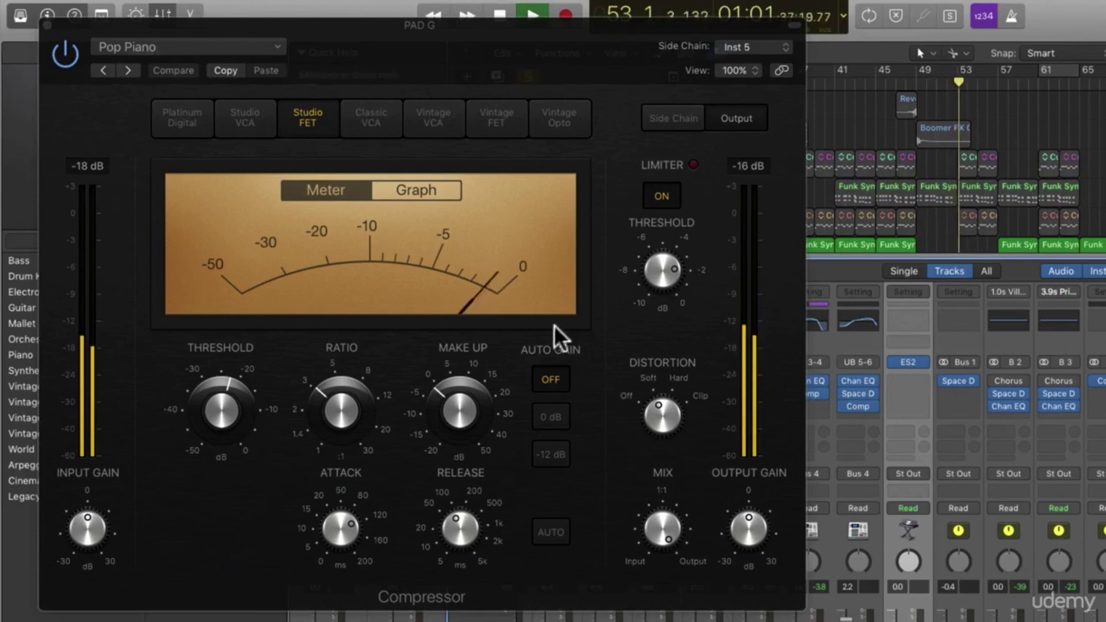
{"action": "key", "text": "space"}
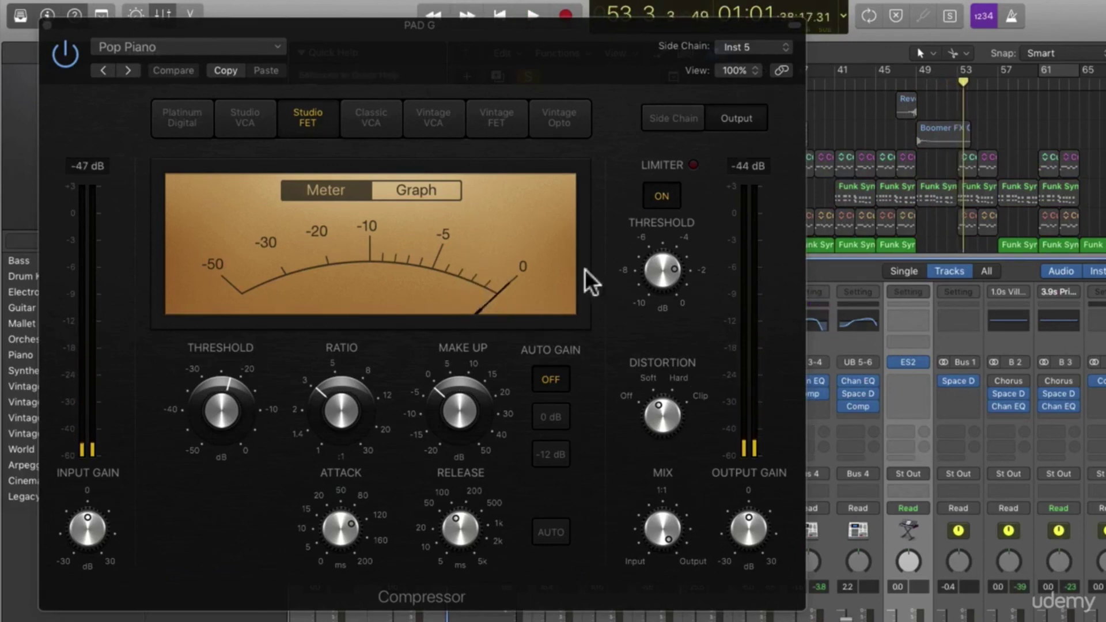
{"action": "scroll", "coordinate": [916, 194], "scroll_direction": "down", "scroll_amount": 5}
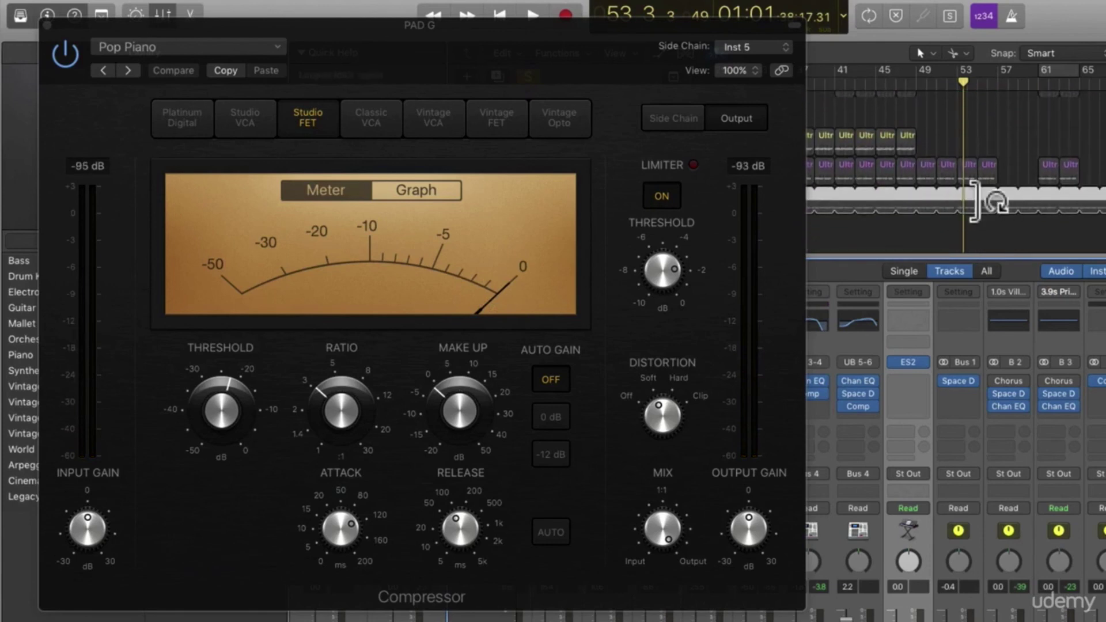
Step: Lower the PAD G Compressor's Threshold to about -33 dB and raise its Ratio to about 5:1 during playback, and close the Compressor
{"action": "key", "text": "space"}
{"action": "mouse_move", "coordinate": [662, 291]}
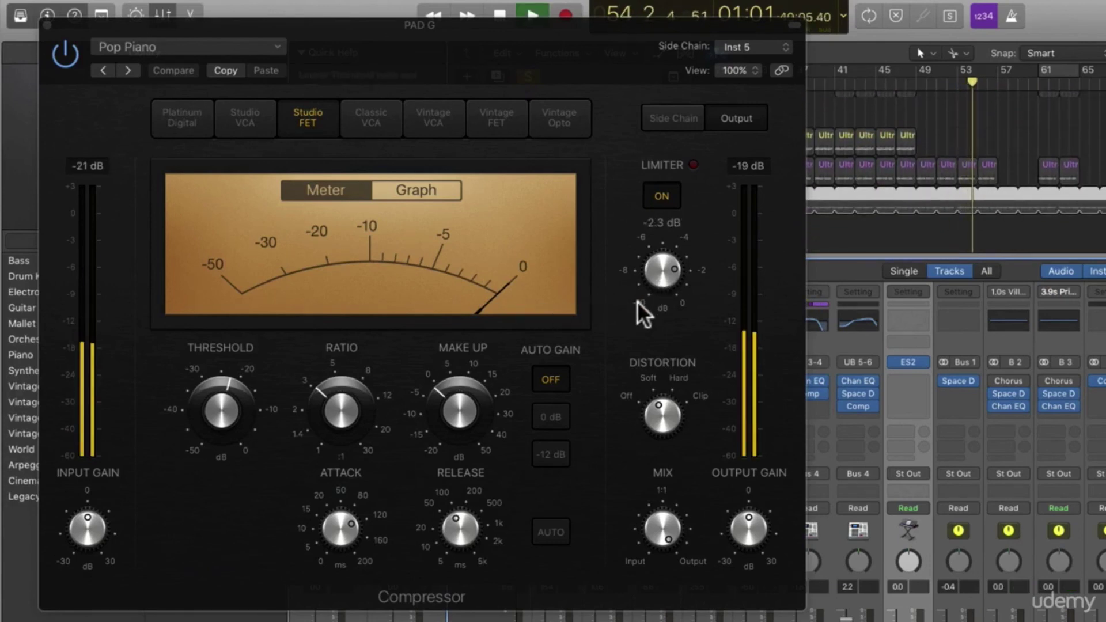
{"action": "left_click_drag", "start_coordinate": [349, 441], "coordinate": [339, 362]}
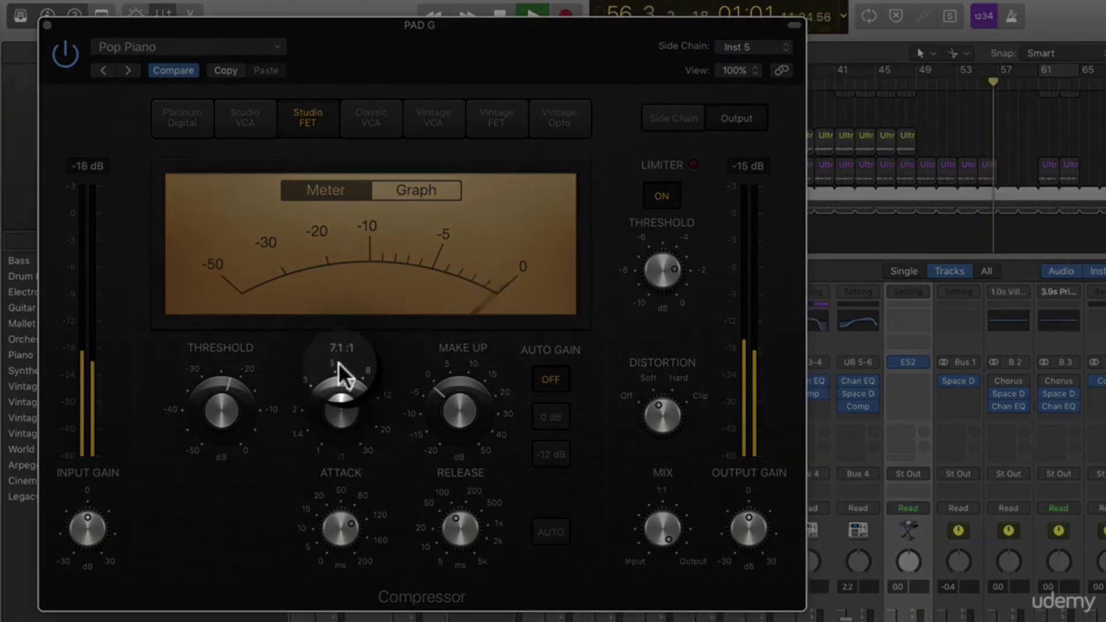
{"action": "left_click_drag", "start_coordinate": [229, 400], "coordinate": [243, 441]}
{"action": "left_click_drag", "start_coordinate": [353, 404], "coordinate": [345, 438]}
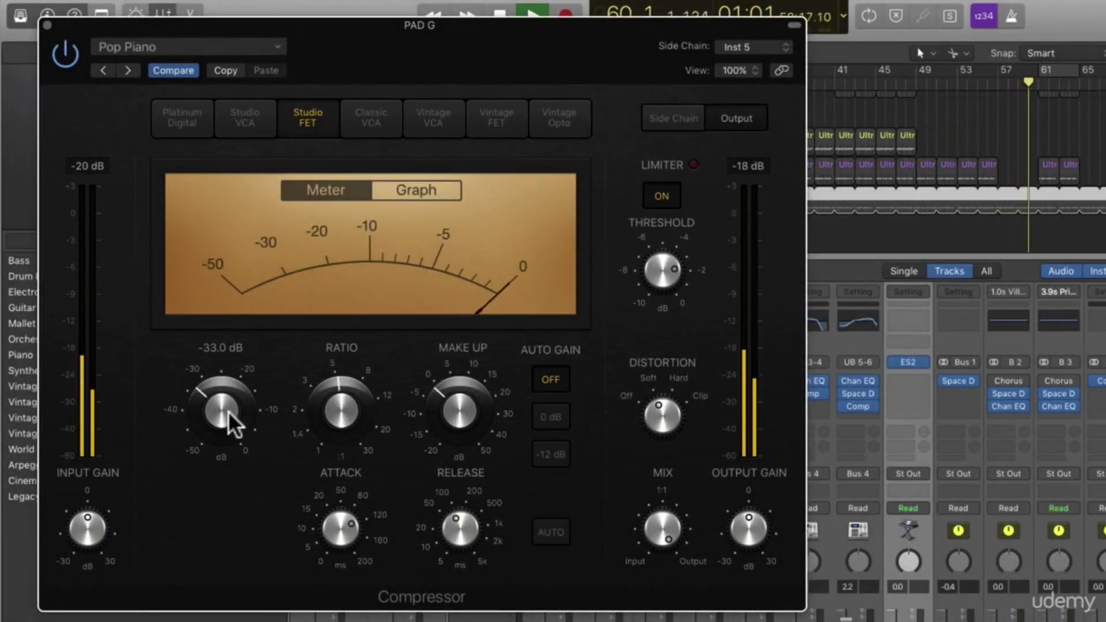
{"action": "left_click", "coordinate": [1012, 562]}
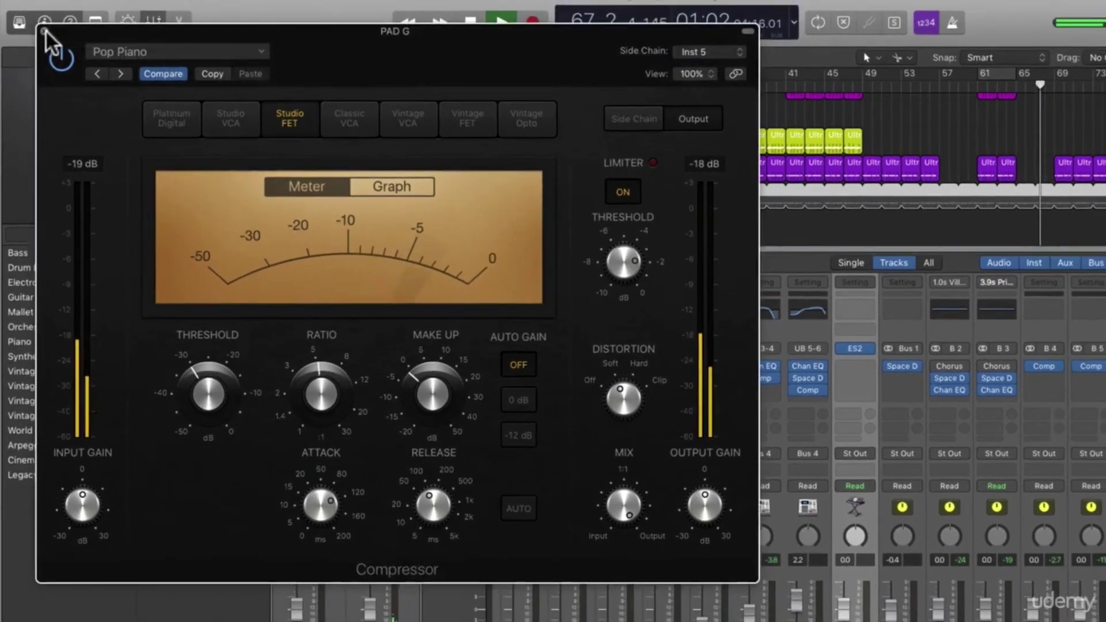
{"action": "left_click", "coordinate": [47, 25]}
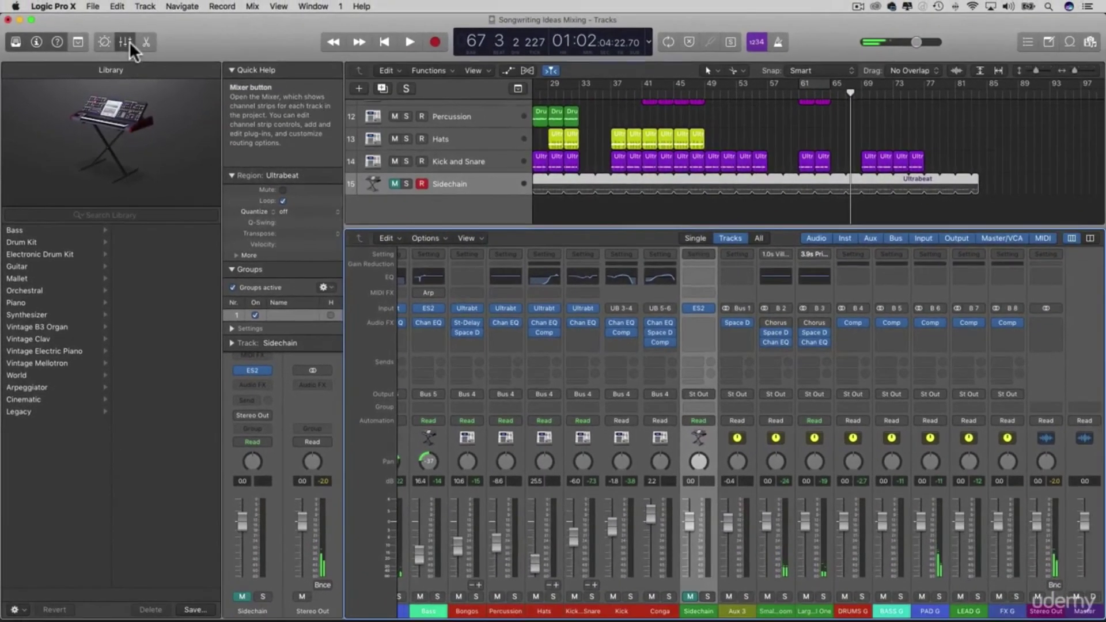
Step: Shorten the looped region on the Sidechain track to end at bar 65
{"action": "left_click", "coordinate": [136, 34]}
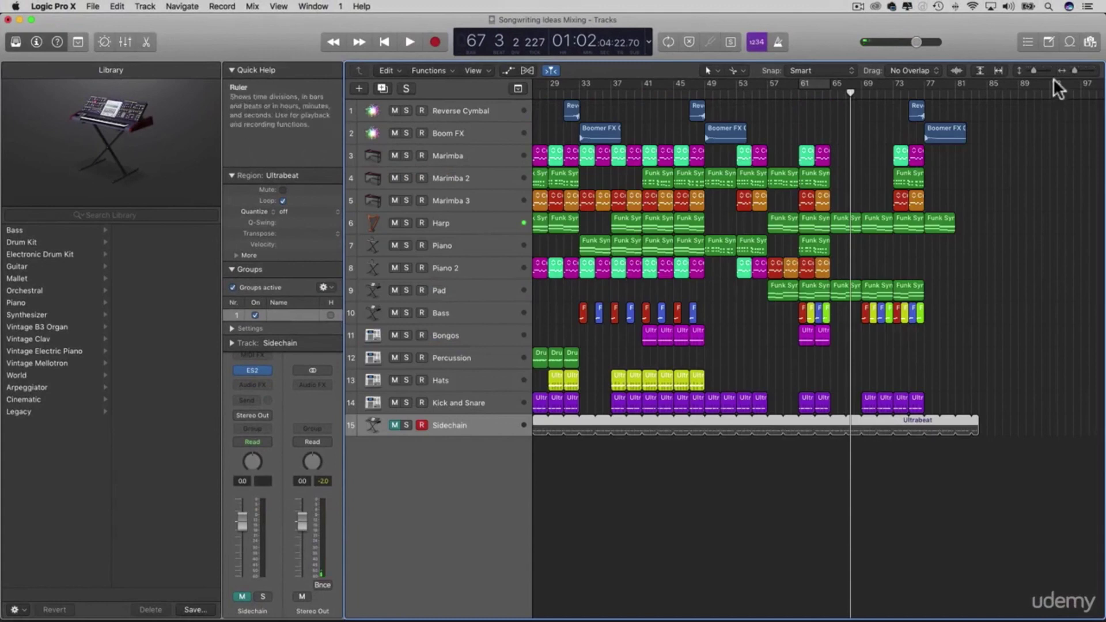
{"action": "left_click_drag", "start_coordinate": [1074, 68], "coordinate": [1078, 68]}
{"action": "scroll", "coordinate": [921, 403], "scroll_direction": "right", "scroll_amount": 5}
{"action": "left_click_drag", "start_coordinate": [1046, 424], "coordinate": [620, 450]}
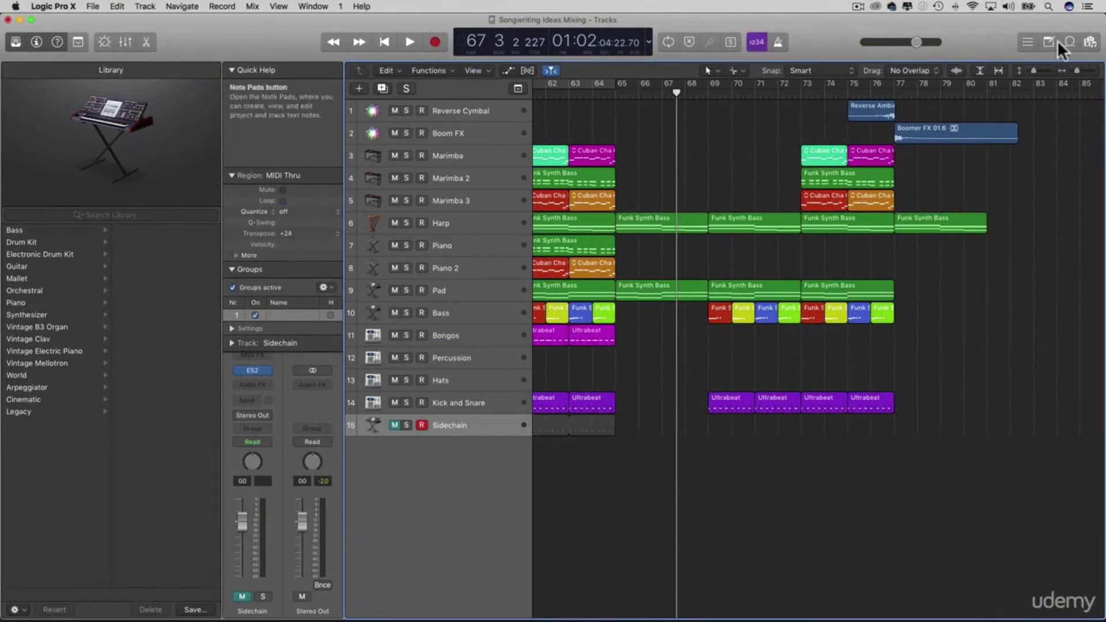
Step: Copy the looped Sidechain region to bar 69, aligned with the start of the last Kick and Snare section
{"action": "left_click_drag", "start_coordinate": [1078, 70], "coordinate": [1069, 67]}
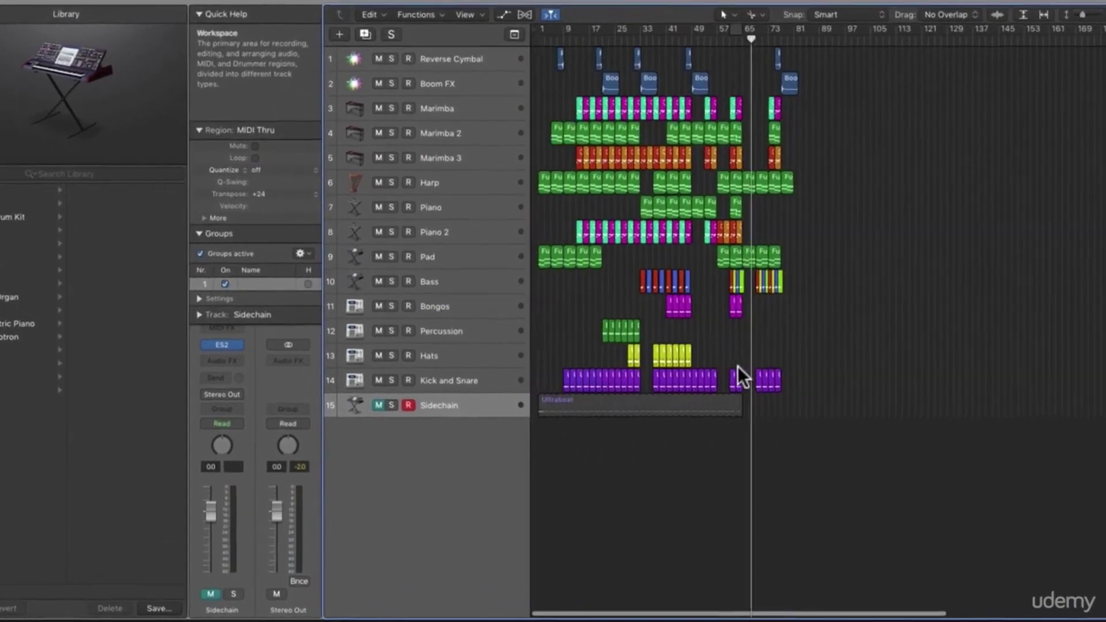
{"action": "left_click", "coordinate": [539, 405]}
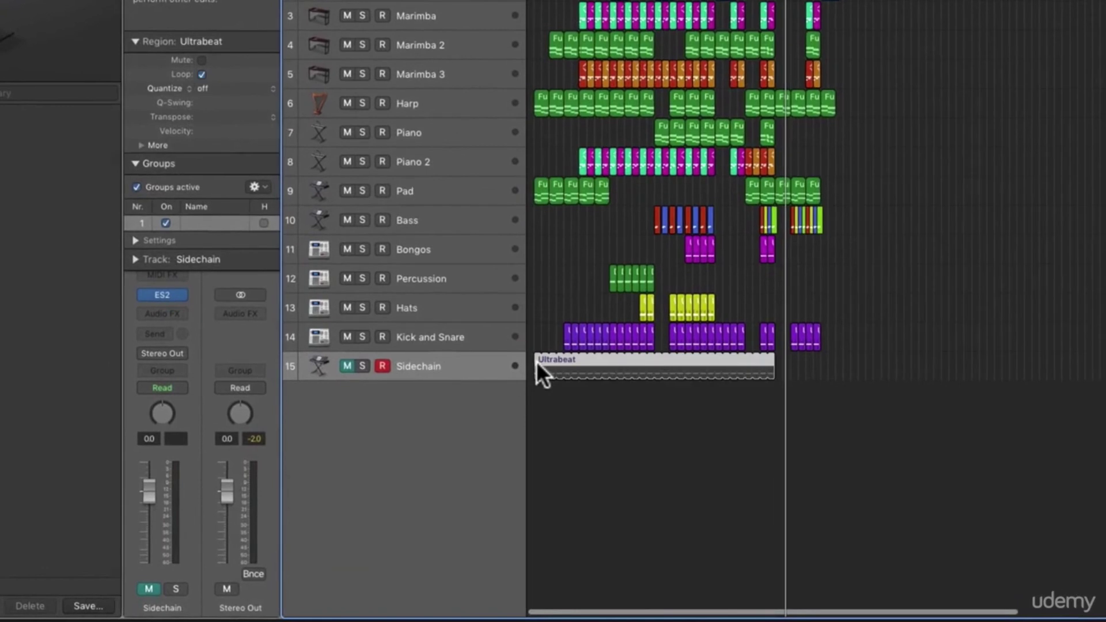
{"action": "left_click_drag", "start_coordinate": [537, 362], "coordinate": [815, 355]}
{"action": "left_click", "coordinate": [869, 333]}
Step: Shorten the looped Sidechain region to end at bar 57 and move the bar 69 Sidechain region to bar 61
{"action": "key", "text": "super+Right"}
{"action": "key", "text": "super+Right"}
{"action": "key", "text": "super+Right"}
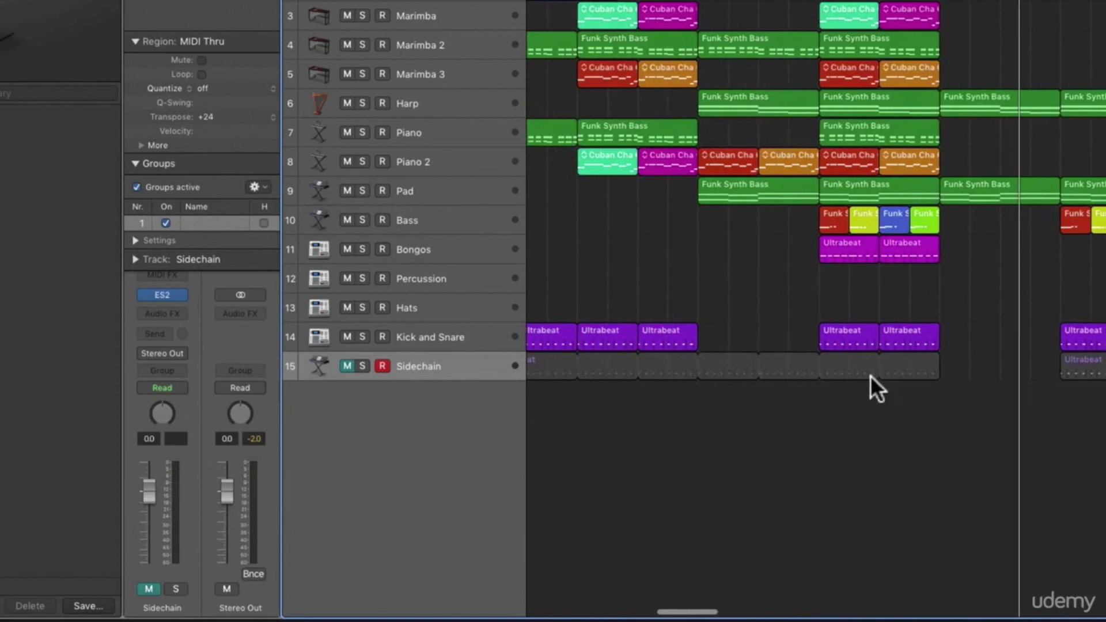
{"action": "left_click_drag", "start_coordinate": [936, 367], "coordinate": [744, 380]}
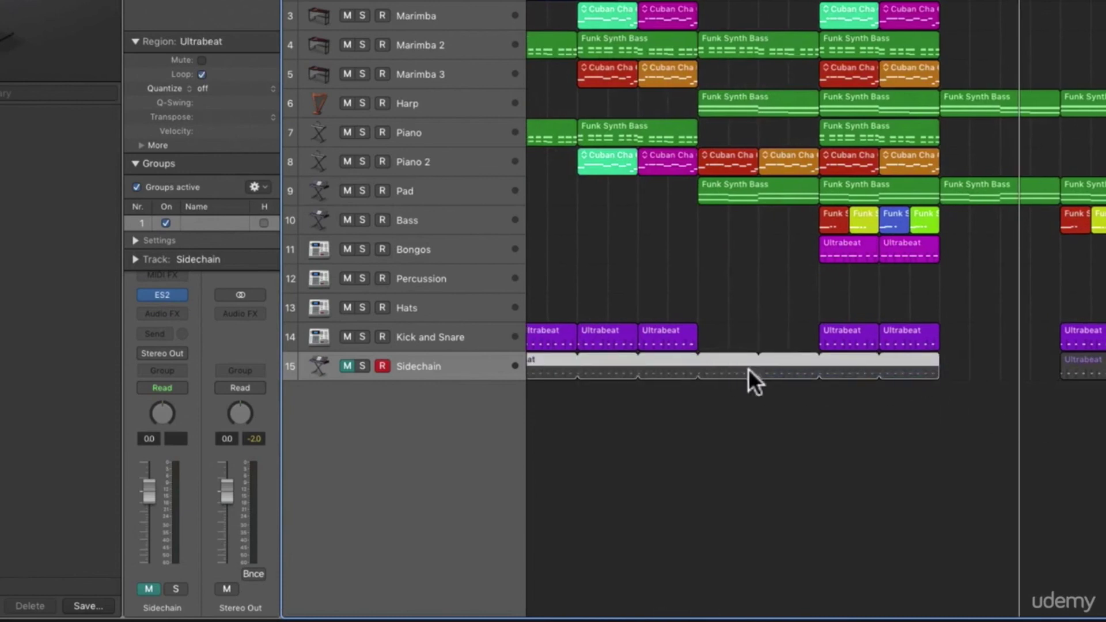
{"action": "left_click_drag", "start_coordinate": [935, 368], "coordinate": [771, 372]}
{"action": "left_click_drag", "start_coordinate": [1089, 367], "coordinate": [888, 368]}
{"action": "right_click", "coordinate": [836, 369]}
{"action": "left_click", "coordinate": [1039, 372]}
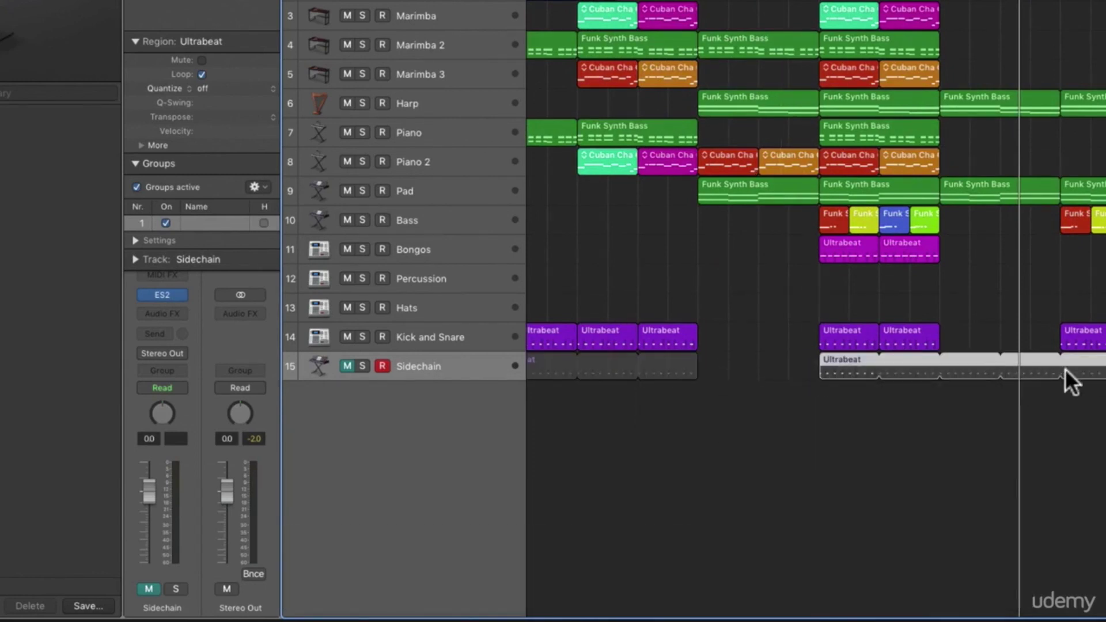
Step: Reduce the Sidechain region at bar 61 to a single unlooped pass ending at bar 63
{"action": "scroll", "coordinate": [1086, 381], "scroll_direction": "right", "scroll_amount": 5}
{"action": "key", "text": "super+Left"}
{"action": "key", "text": "super+Left"}
{"action": "key", "text": "super+Left"}
{"action": "key", "text": "super+Left"}
{"action": "key", "text": "super+Left"}
{"action": "key", "text": "super+Left"}
{"action": "scroll", "coordinate": [862, 150], "scroll_direction": "left", "scroll_amount": 3}
{"action": "left_click_drag", "start_coordinate": [980, 371], "coordinate": [611, 378]}
{"action": "left_click", "coordinate": [938, 368]}
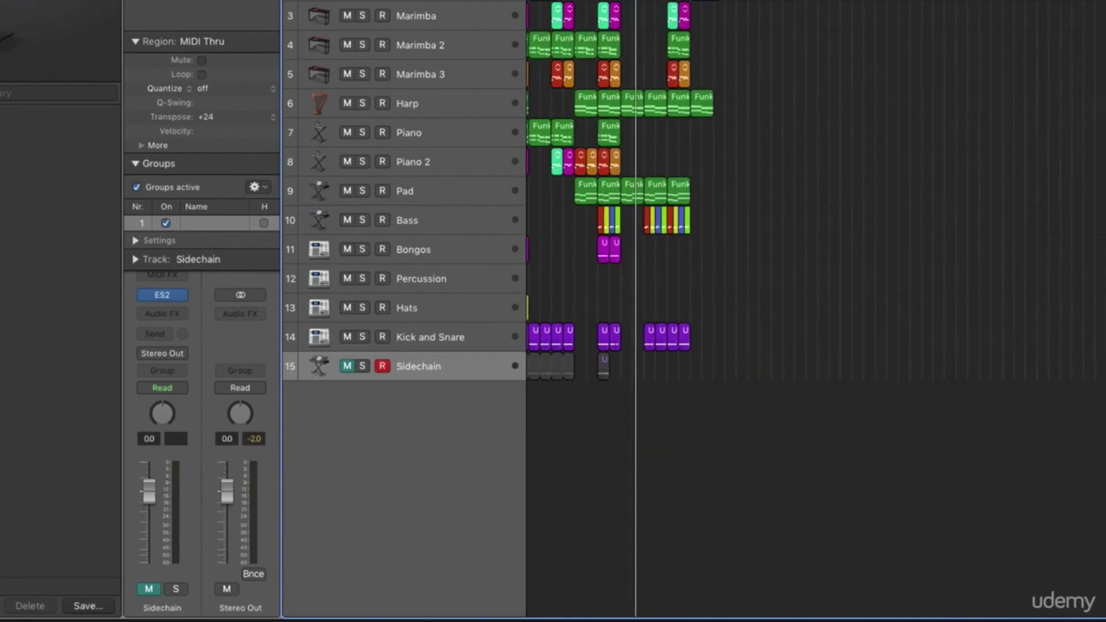
Step: Copy the Sidechain region to bar 63 and fill bars 69 to 77 with copies, matching the Kick and Snare regions
{"action": "key", "text": "super+Right"}
{"action": "key", "text": "super+Right"}
{"action": "key", "text": "super+Right"}
{"action": "key", "text": "super+Right"}
{"action": "key", "text": "super+Right"}
{"action": "key", "text": "super+Right"}
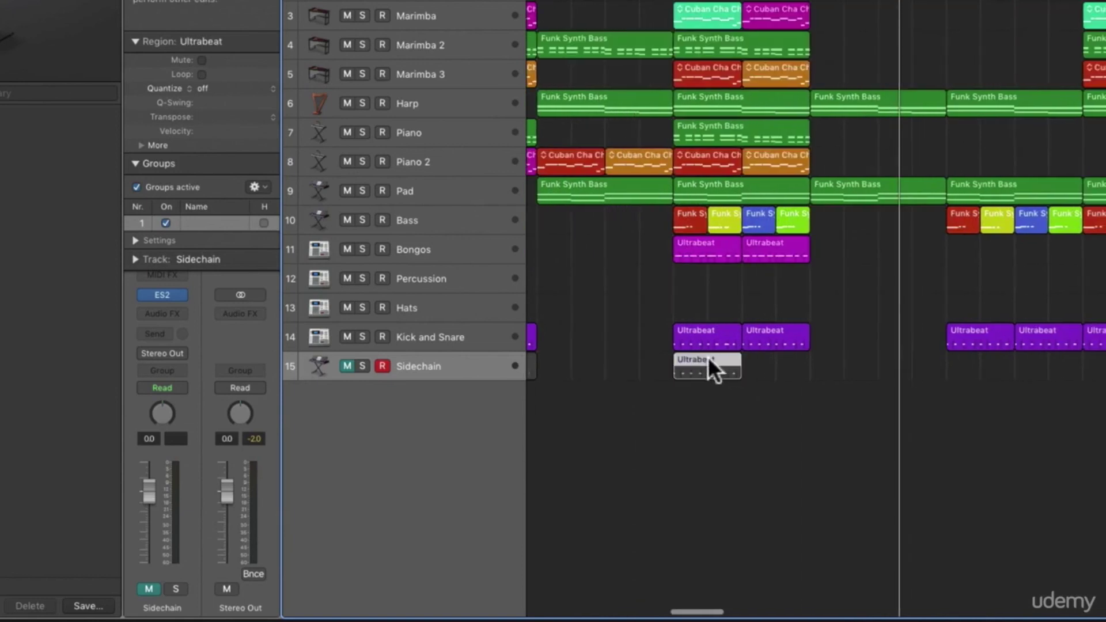
{"action": "left_click_drag", "start_coordinate": [708, 357], "coordinate": [776, 361], "text": "alt"}
{"action": "left_click_drag", "start_coordinate": [695, 356], "coordinate": [956, 379], "text": "alt"}
Step: Move the long looped Sidechain region to start at bar 9 and shorten its loop to end at bar 33
{"action": "scroll", "coordinate": [957, 379], "scroll_direction": "left", "scroll_amount": 10}
{"action": "scroll", "coordinate": [955, 379], "scroll_direction": "right", "scroll_amount": 10}
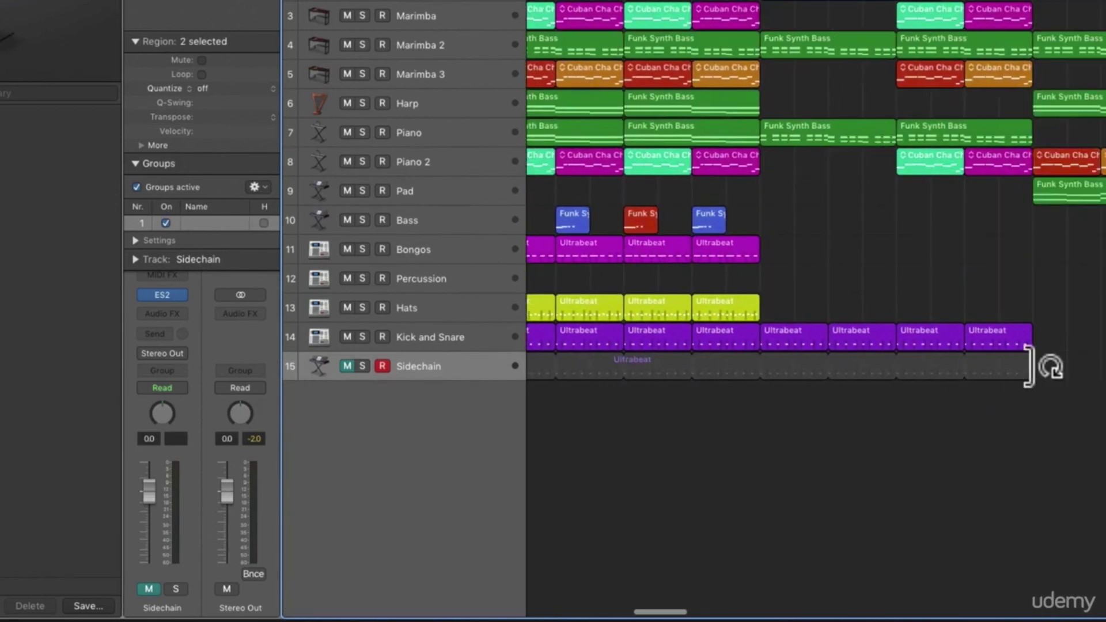
{"action": "left_click", "coordinate": [598, 375]}
{"action": "key", "text": "l"}
{"action": "scroll", "coordinate": [588, 383], "scroll_direction": "left", "scroll_amount": 5}
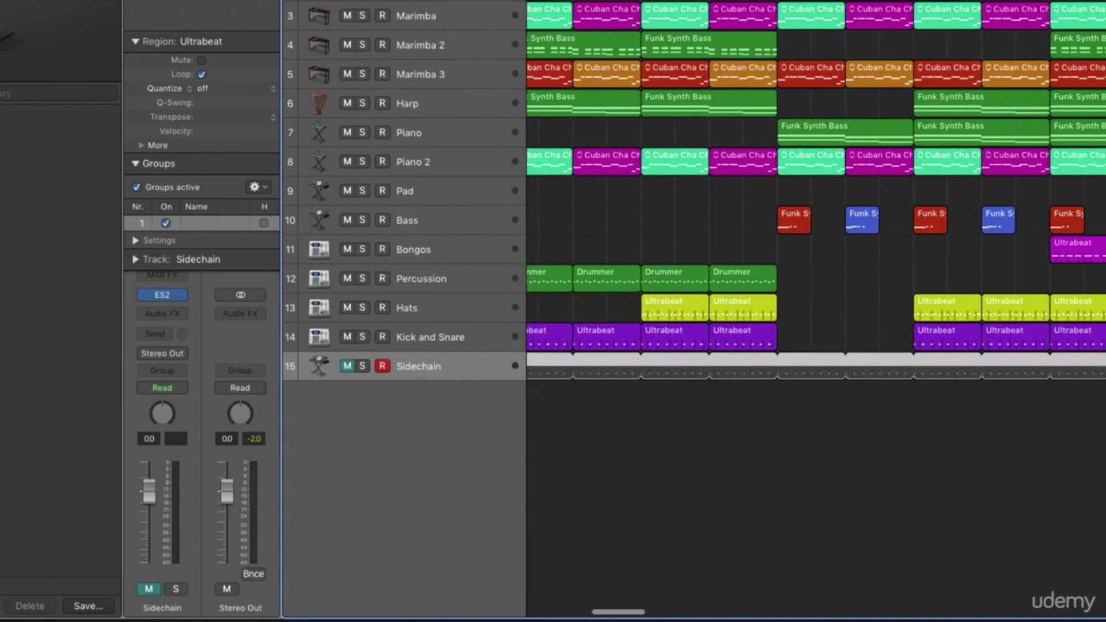
{"action": "left_click_drag", "start_coordinate": [1094, 365], "coordinate": [777, 375]}
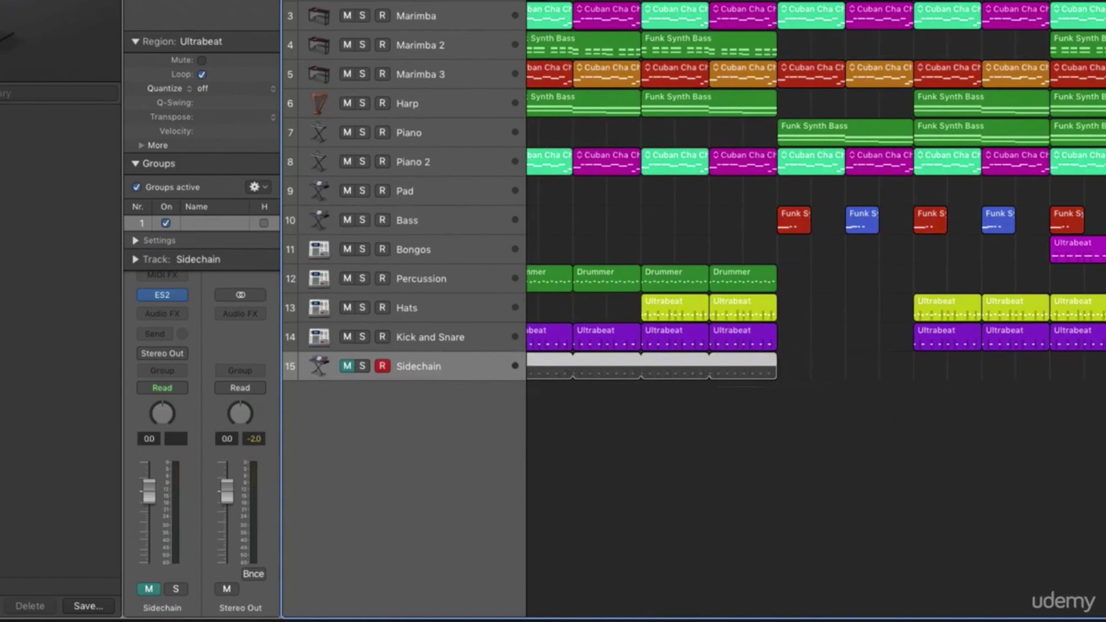
{"action": "key", "text": "super+Left"}
{"action": "left_click_drag", "start_coordinate": [564, 370], "coordinate": [558, 403]}
{"action": "key", "text": "super+z"}
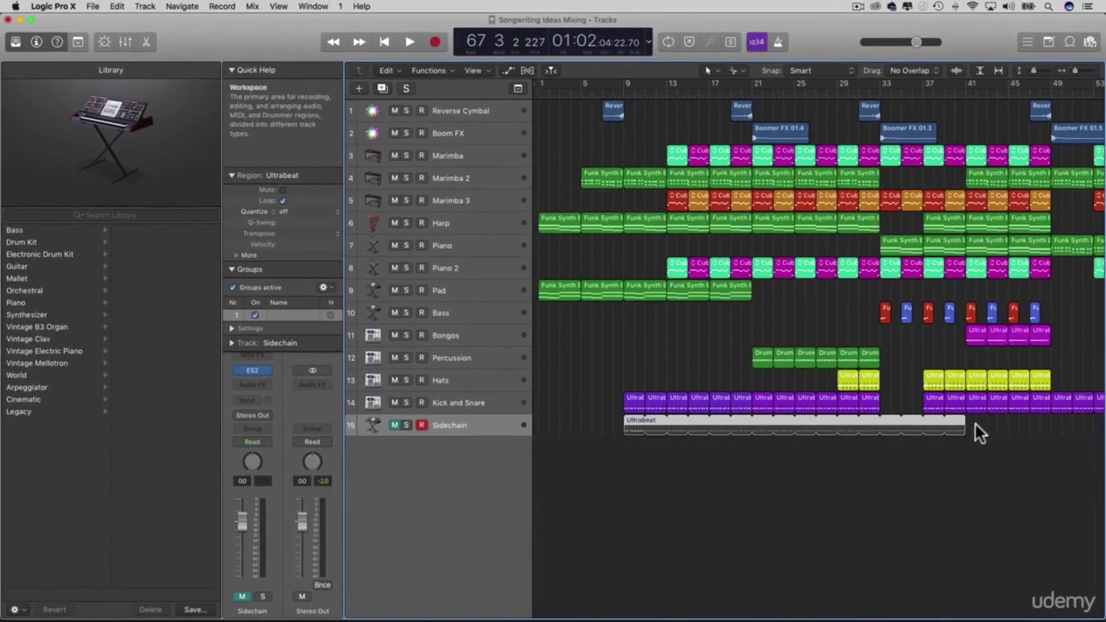
{"action": "left_click_drag", "start_coordinate": [975, 424], "coordinate": [882, 438]}
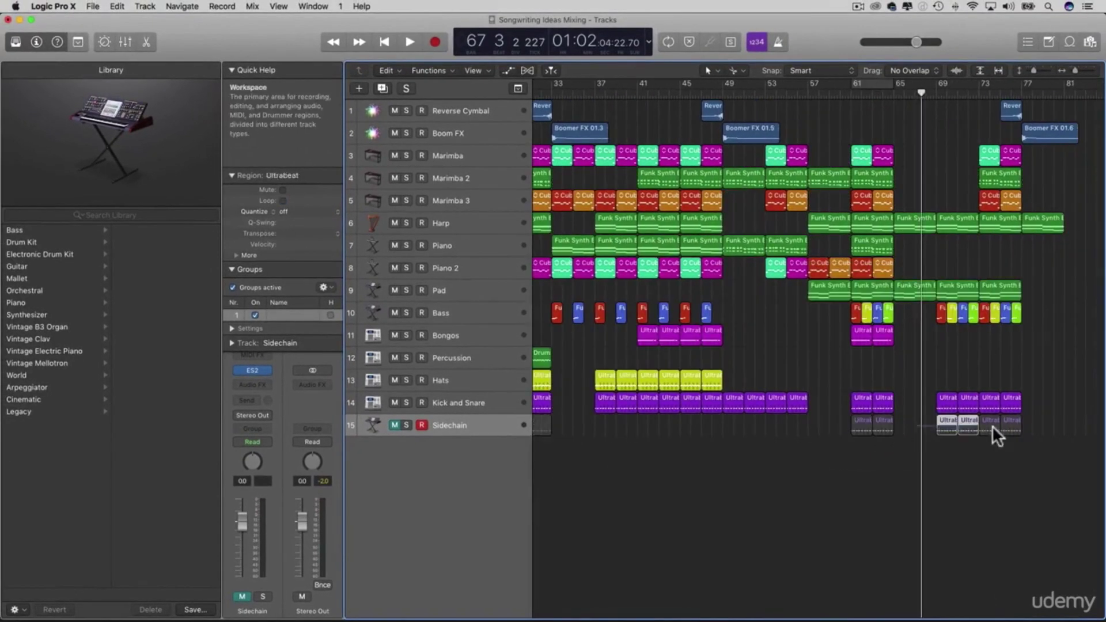
Step: Fill bars 37 to 57 of the Sidechain track with copies of its existing regions, aligned with the Kick and Snare track
{"action": "left_click_drag", "start_coordinate": [992, 426], "coordinate": [688, 423]}
{"action": "left_click_drag", "start_coordinate": [854, 417], "coordinate": [776, 422]}
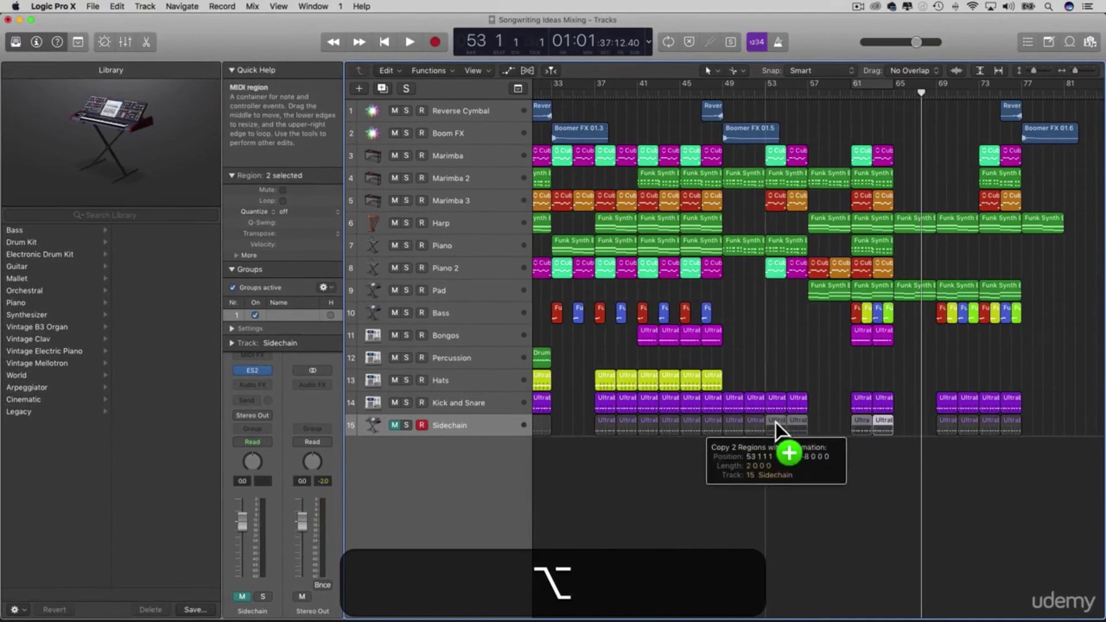
Step: Play from about bar 64 with the Mixer shown and watch the gain reduction in the PAD G channel's Compressor
{"action": "double_click", "coordinate": [878, 88]}
{"action": "left_click", "coordinate": [125, 41]}
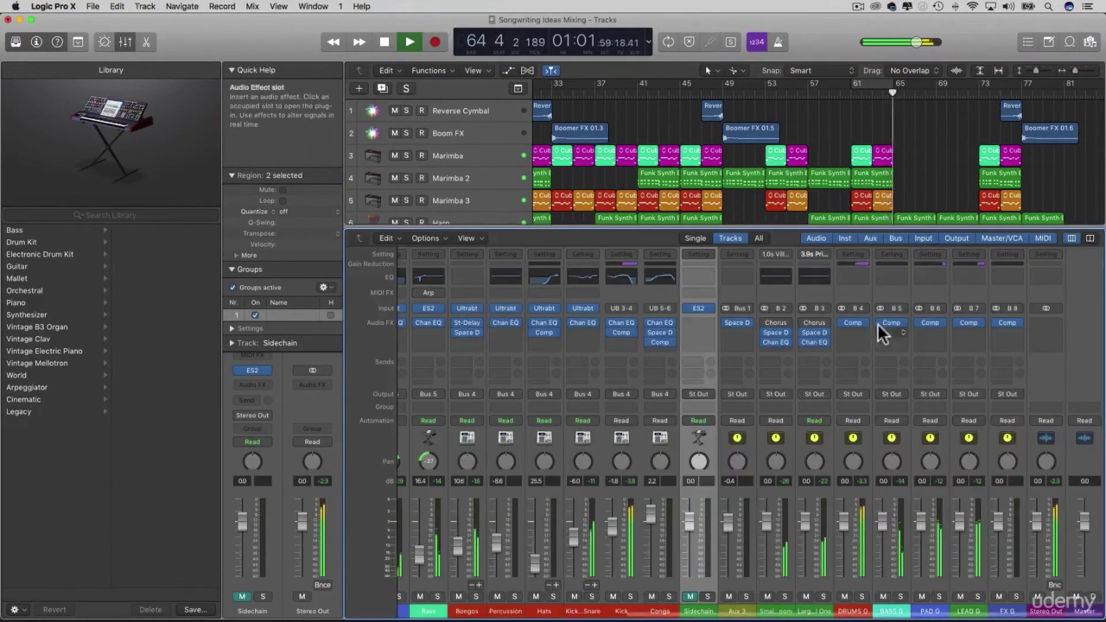
{"action": "mouse_move", "coordinate": [971, 323]}
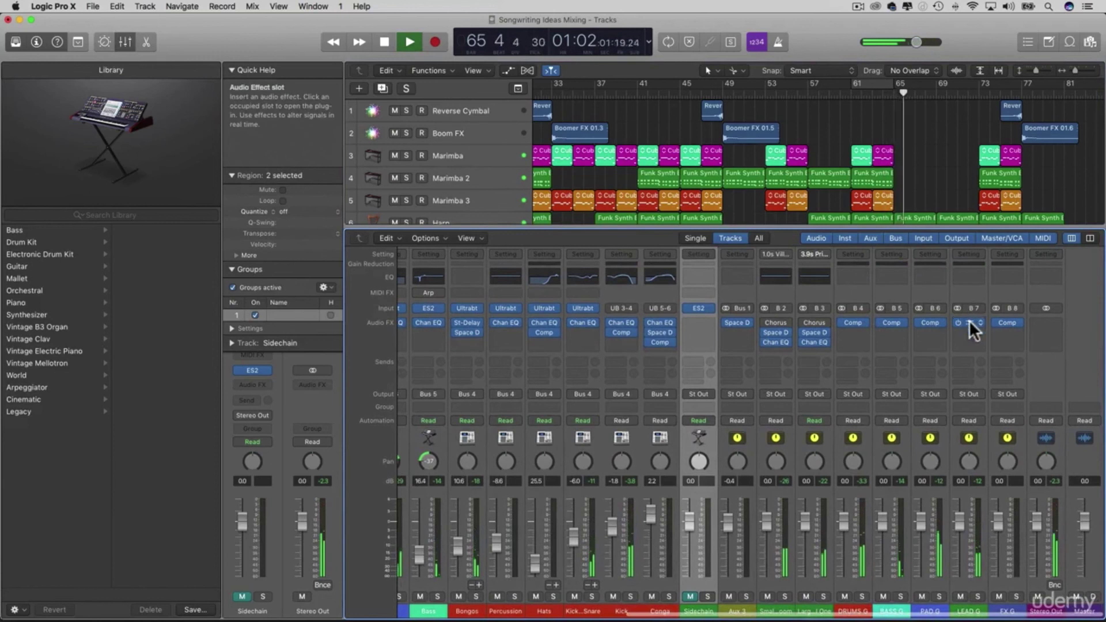
{"action": "left_click", "coordinate": [931, 322]}
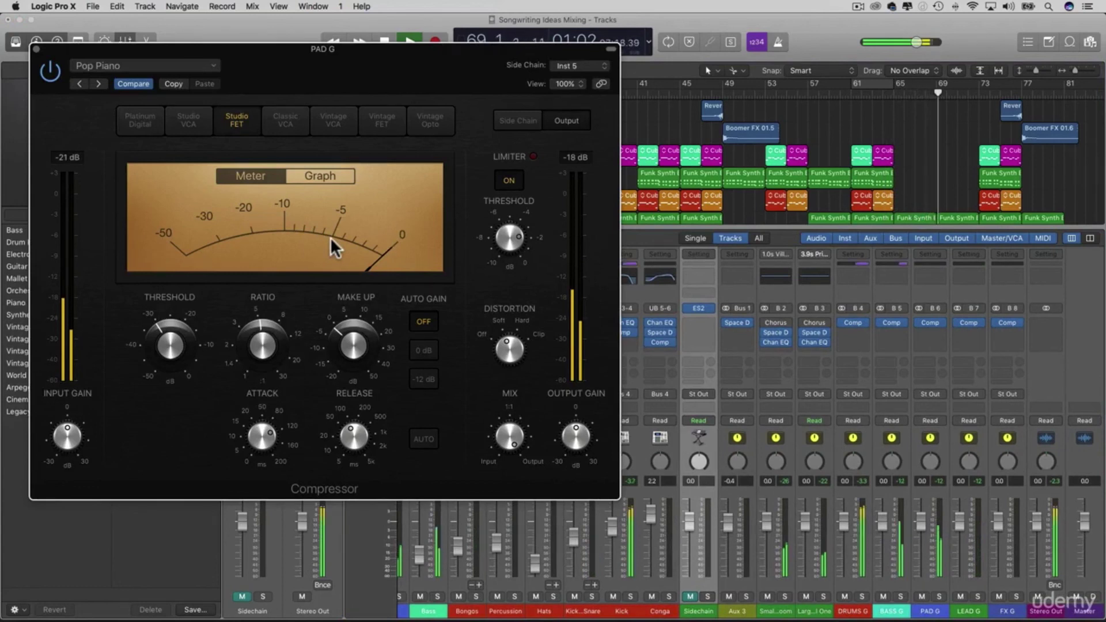
{"action": "scroll", "coordinate": [858, 191], "scroll_direction": "down", "scroll_amount": 5}
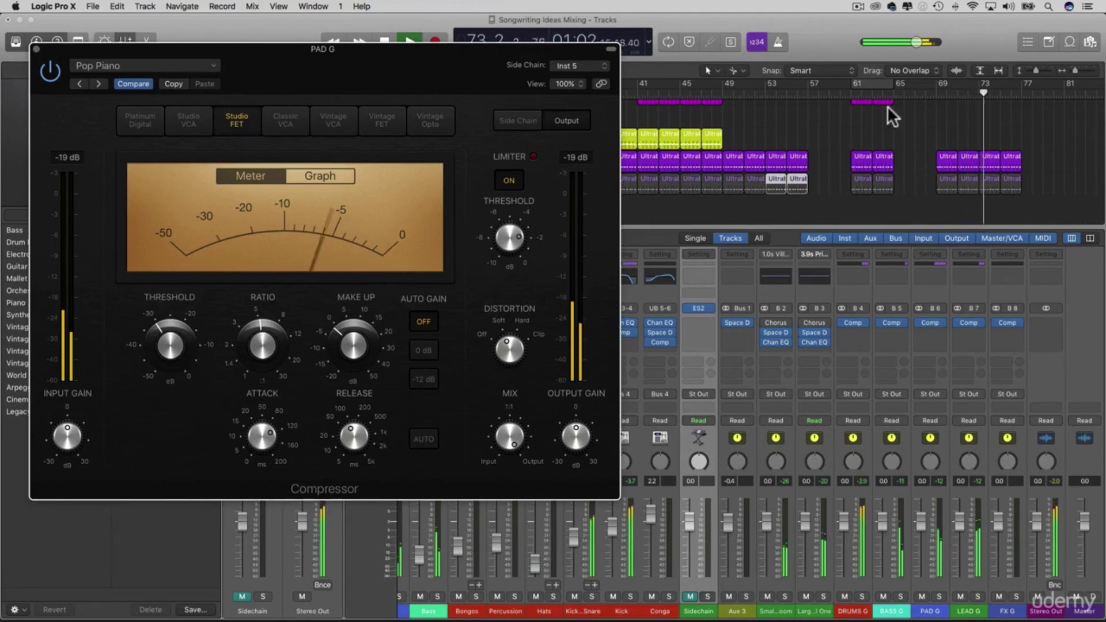
Step: Replay from about bar 64, set the PAD G Compressor's Ratio to about 4.1:1, and close the Compressor
{"action": "left_click", "coordinate": [888, 90]}
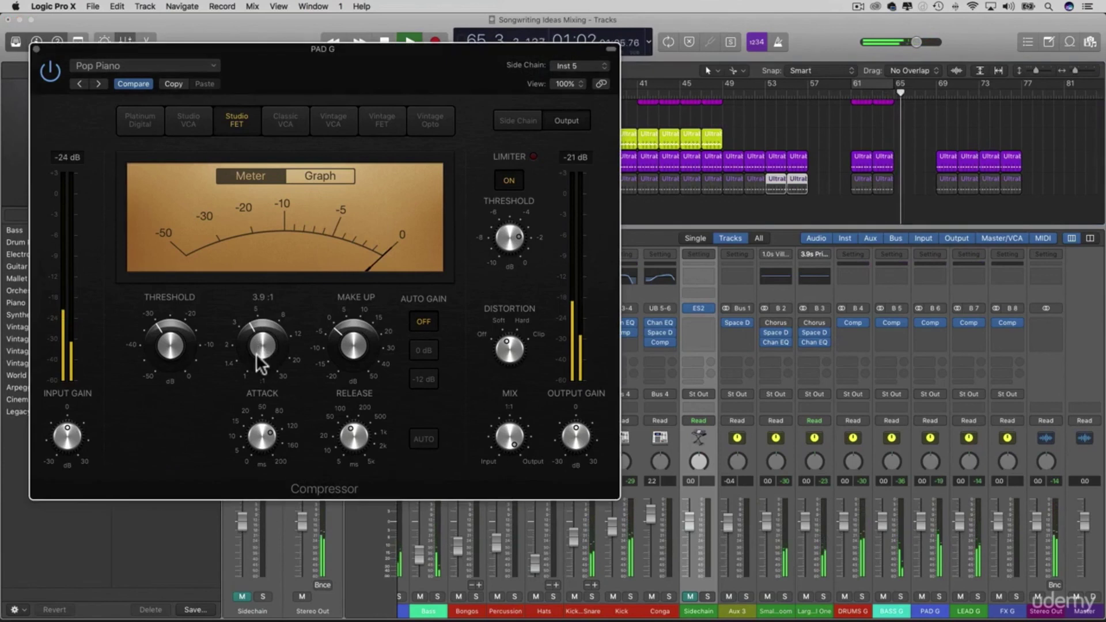
{"action": "mouse_move", "coordinate": [174, 365]}
{"action": "left_mouse_down"}
{"action": "mouse_move", "coordinate": [175, 374]}
{"action": "mouse_move", "coordinate": [176, 350]}
{"action": "left_mouse_up"}
{"action": "left_click_drag", "start_coordinate": [253, 326], "coordinate": [263, 345]}
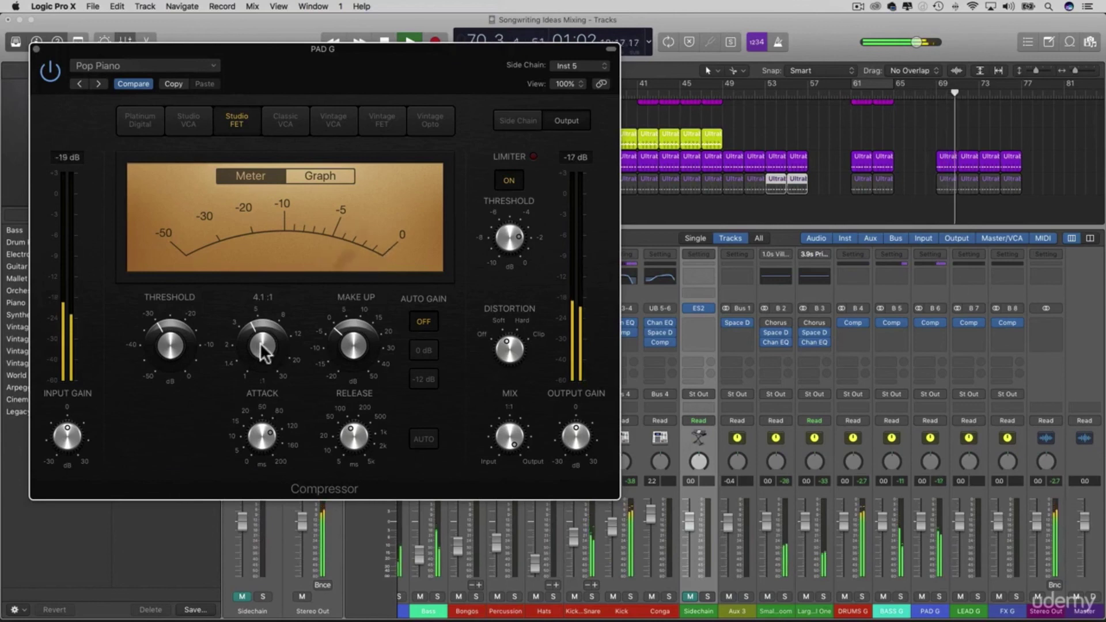
{"action": "left_click", "coordinate": [33, 46]}
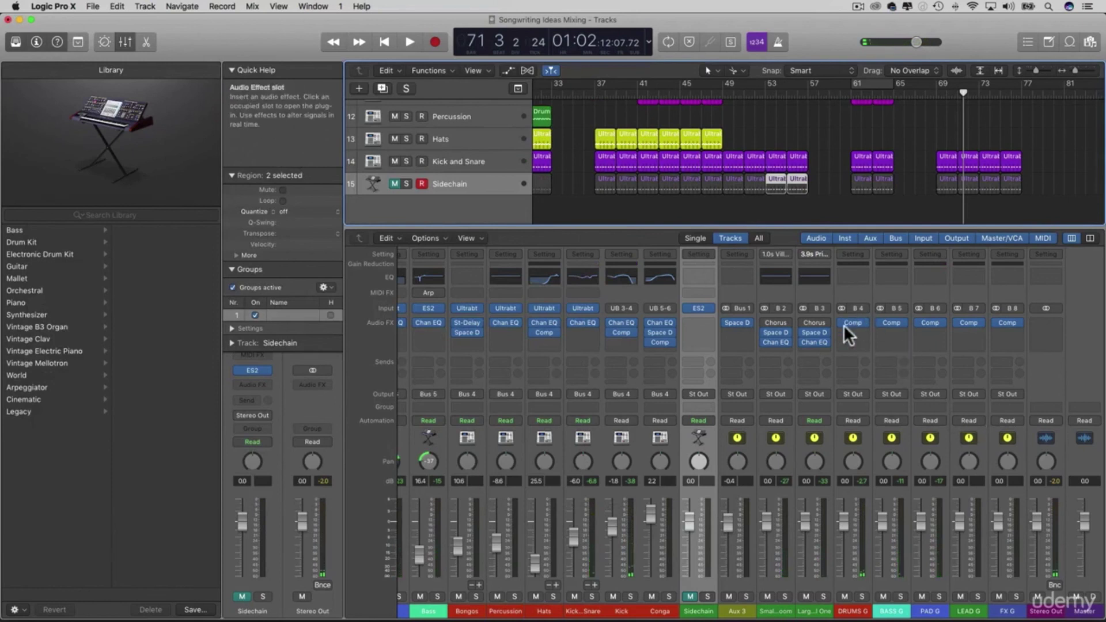
Step: Insert a second Compressor on the PAD G channel below the existing one
{"action": "left_click_drag", "start_coordinate": [929, 321], "coordinate": [928, 329]}
{"action": "left_click", "coordinate": [935, 321]}
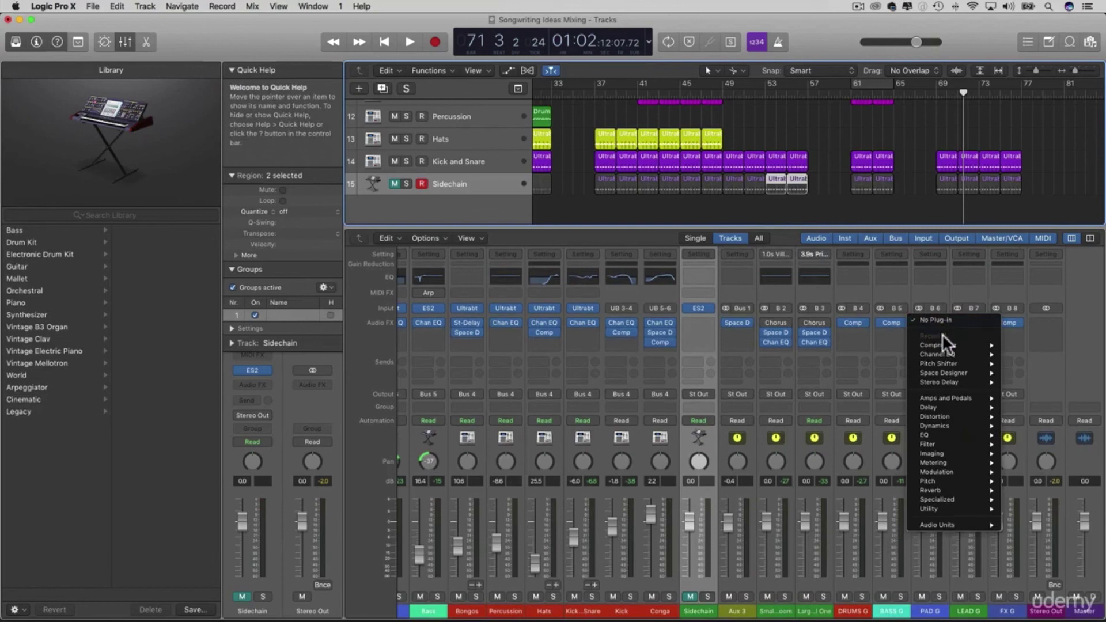
{"action": "mouse_move", "coordinate": [945, 345]}
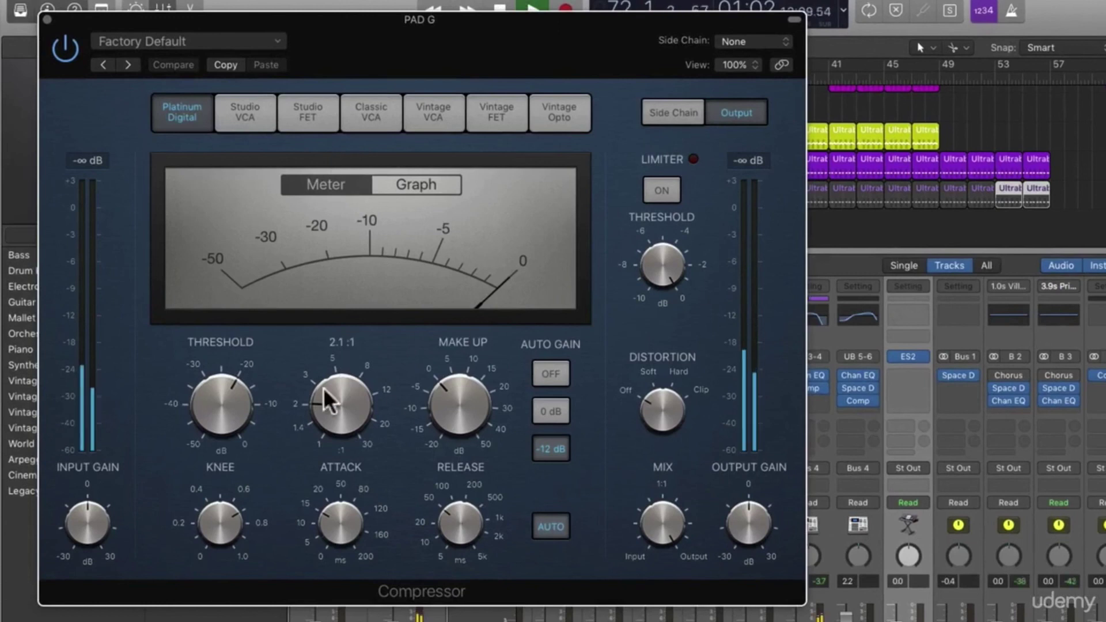
Step: Lower the new PAD G Compressor's Threshold to -26.5 dB and raise its Ratio to about 3.6:1 during playback
{"action": "left_click_drag", "start_coordinate": [218, 403], "coordinate": [221, 461]}
{"action": "left_click_drag", "start_coordinate": [336, 418], "coordinate": [336, 370]}
{"action": "mouse_move", "coordinate": [229, 398]}
{"action": "left_mouse_down"}
{"action": "mouse_move", "coordinate": [225, 410]}
{"action": "mouse_move", "coordinate": [231, 394]}
{"action": "left_mouse_up"}
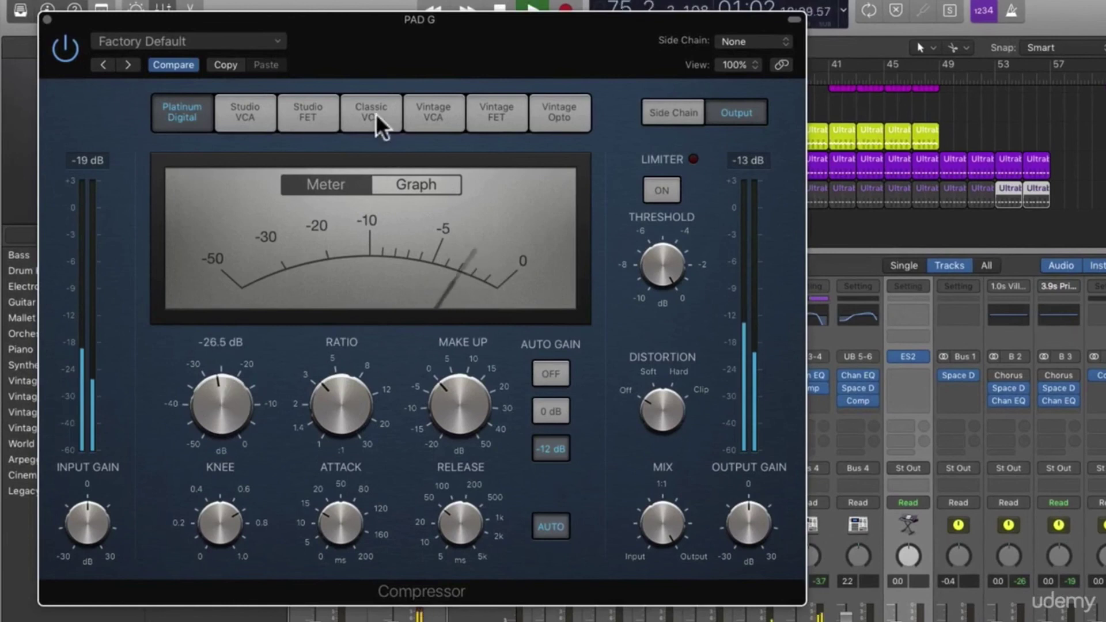
{"action": "mouse_move", "coordinate": [355, 415]}
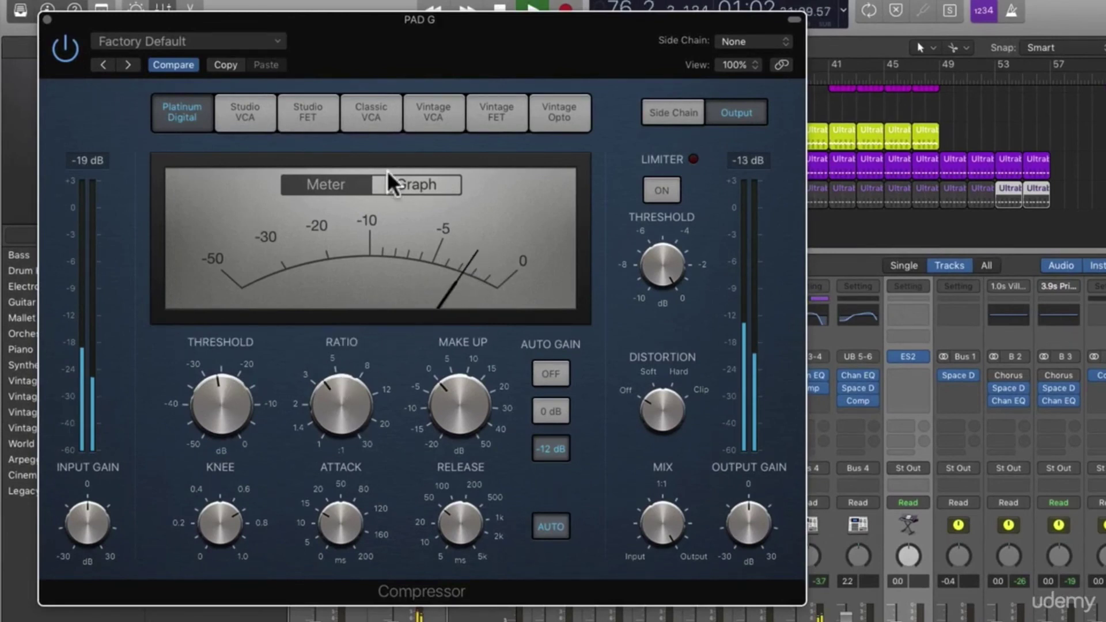
Step: Switch the second PAD G Compressor's display to Graph, raise its Threshold slightly, and close the Compressor
{"action": "left_click", "coordinate": [398, 183]}
{"action": "mouse_move", "coordinate": [215, 398]}
{"action": "left_click_drag", "start_coordinate": [214, 397], "coordinate": [215, 361]}
{"action": "mouse_move", "coordinate": [334, 395]}
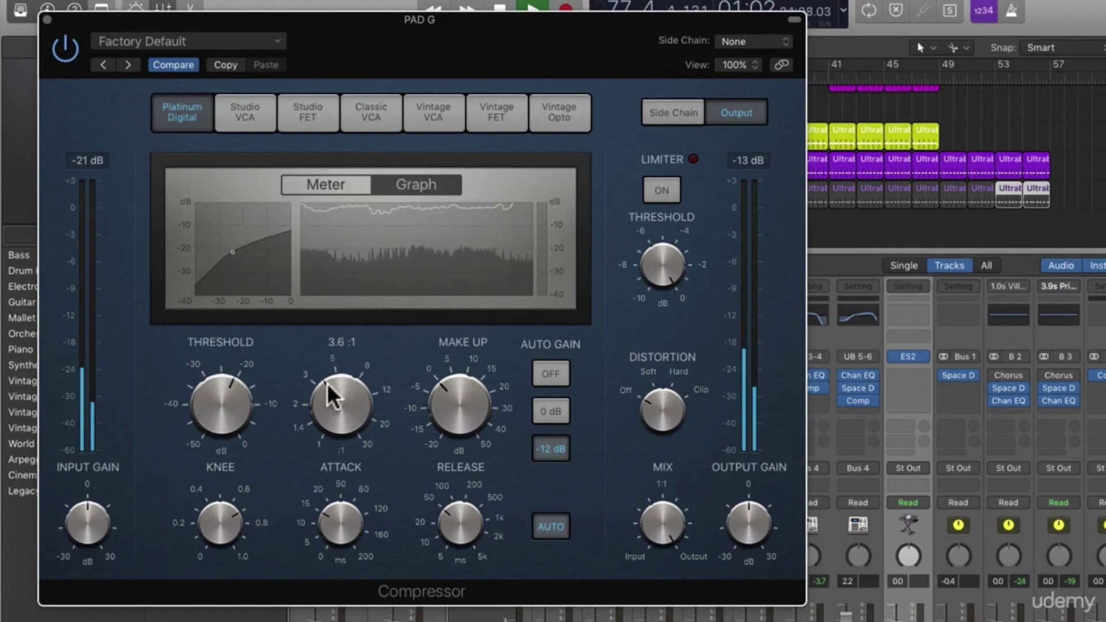
{"action": "left_click", "coordinate": [48, 19]}
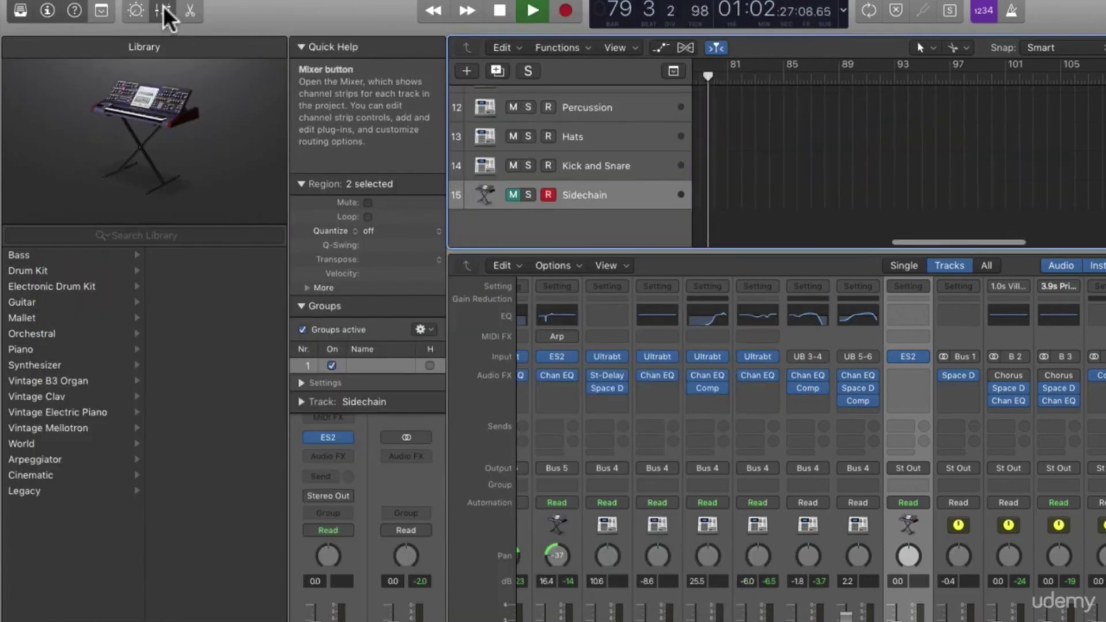
Step: Hide the Mixer, stop playback, and return the playhead to the start of the project
{"action": "left_click", "coordinate": [164, 11]}
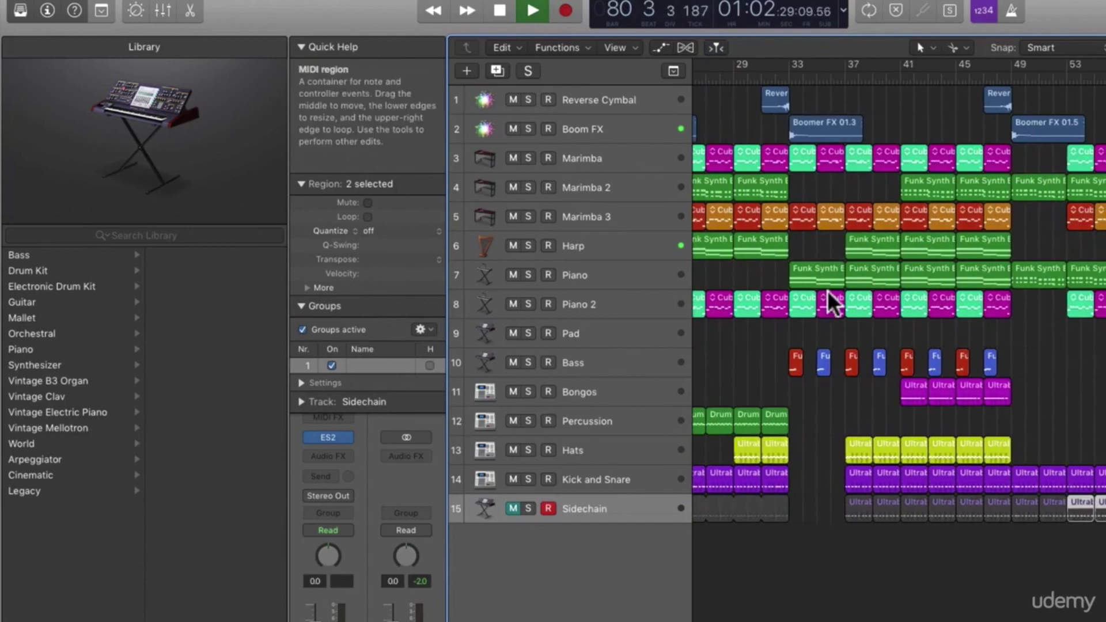
{"action": "key", "text": "space"}
{"action": "key", "text": "Return"}
{"action": "scroll", "coordinate": [828, 291], "scroll_direction": "right", "scroll_amount": 5}
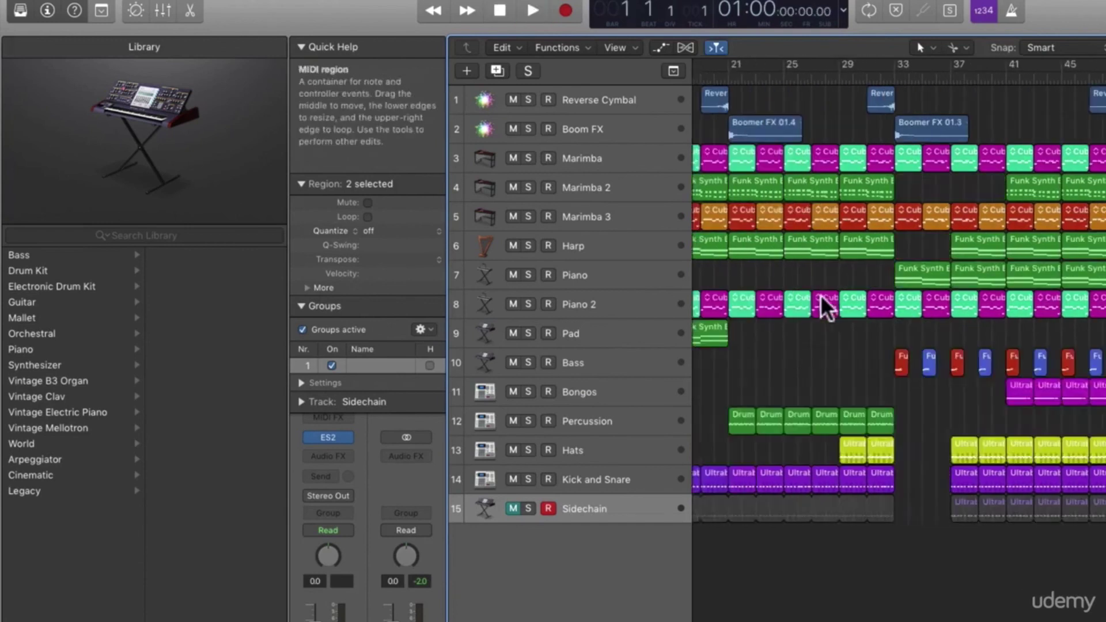
{"action": "scroll", "coordinate": [822, 292], "scroll_direction": "left", "scroll_amount": 5}
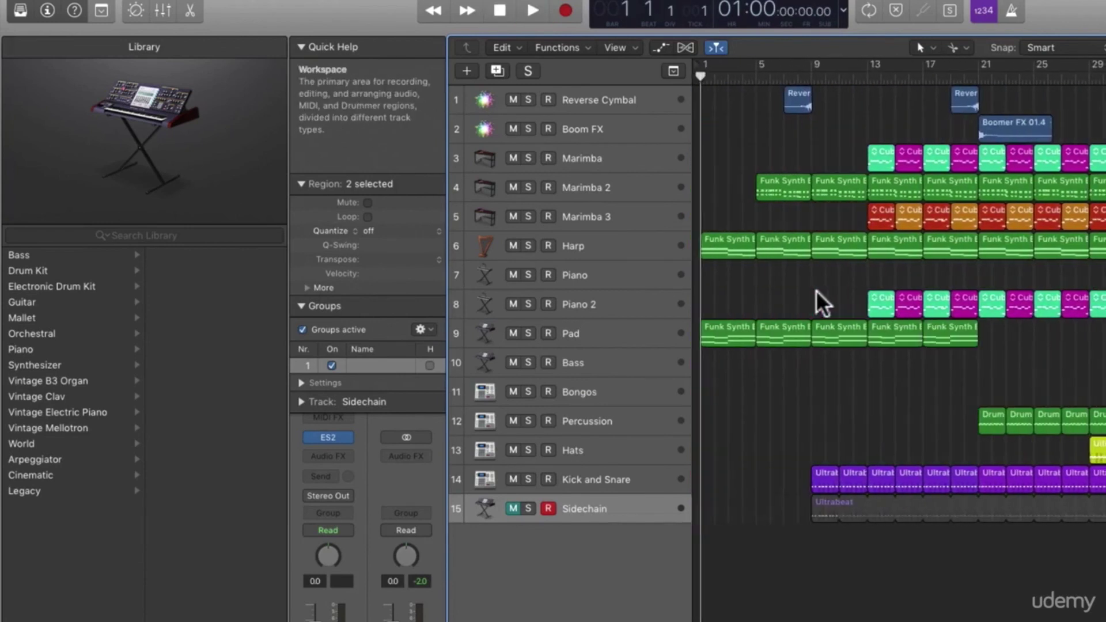
Step: Add a second Compressor to the BASS G channel and set its Side Chain source to Inst 5 - Sidechain
{"action": "left_click", "coordinate": [598, 365]}
{"action": "key", "text": "x"}
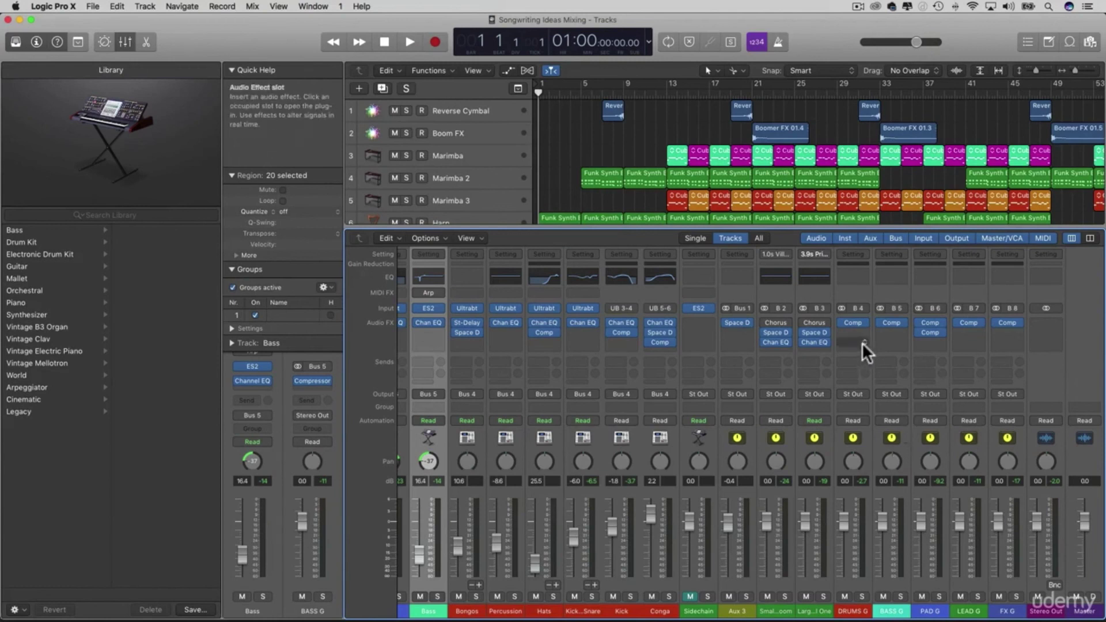
{"action": "left_click", "coordinate": [902, 334]}
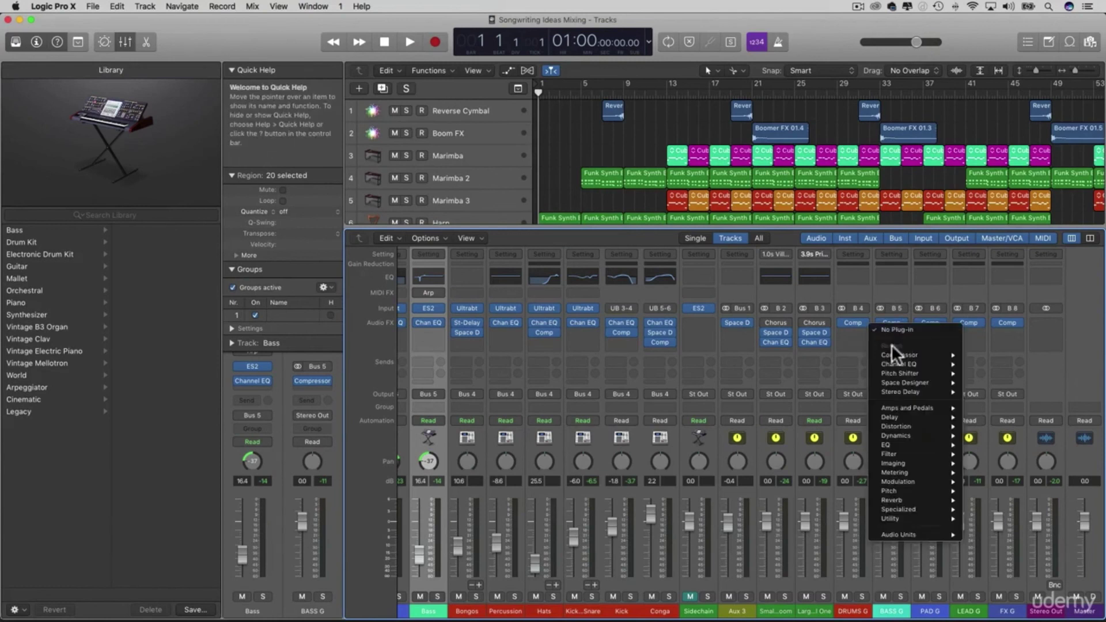
{"action": "mouse_move", "coordinate": [929, 354]}
{"action": "left_click", "coordinate": [1010, 355]}
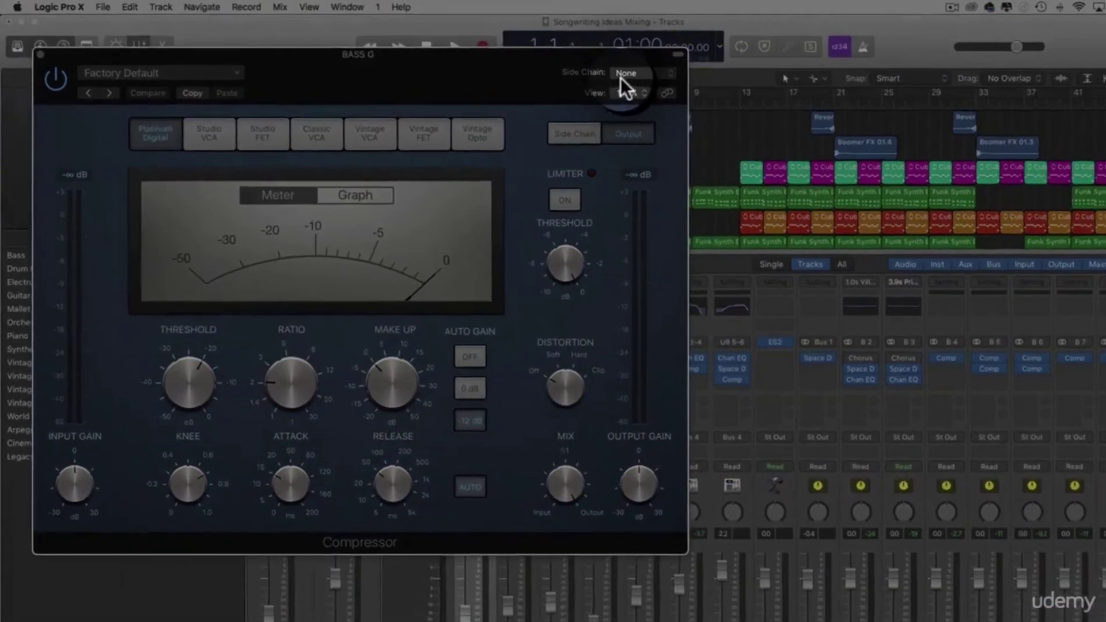
{"action": "left_click", "coordinate": [581, 65]}
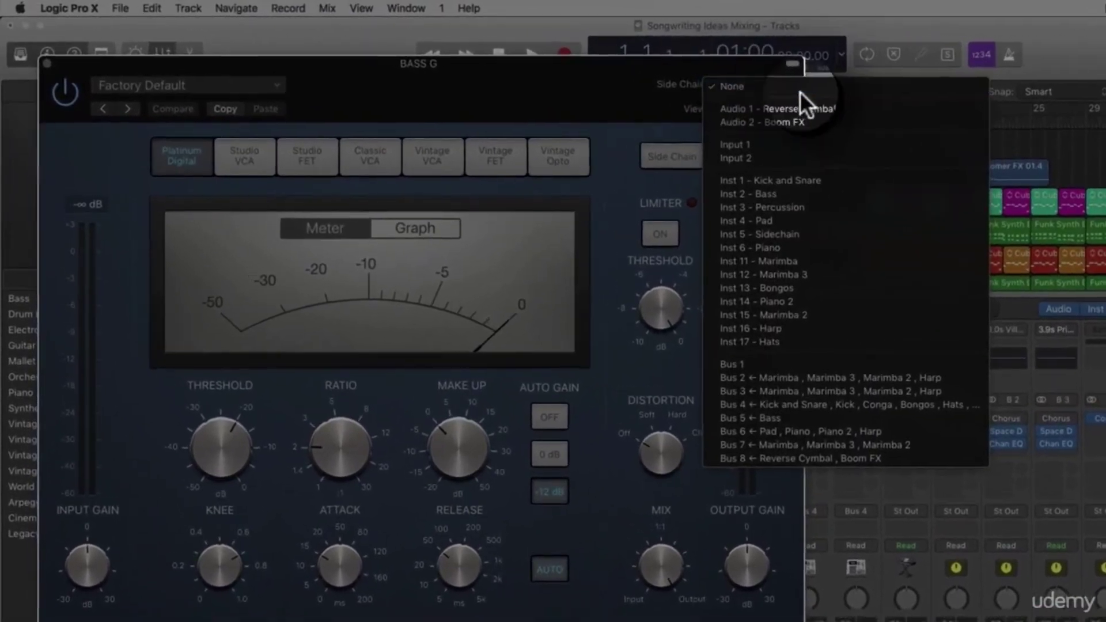
{"action": "left_click", "coordinate": [800, 235]}
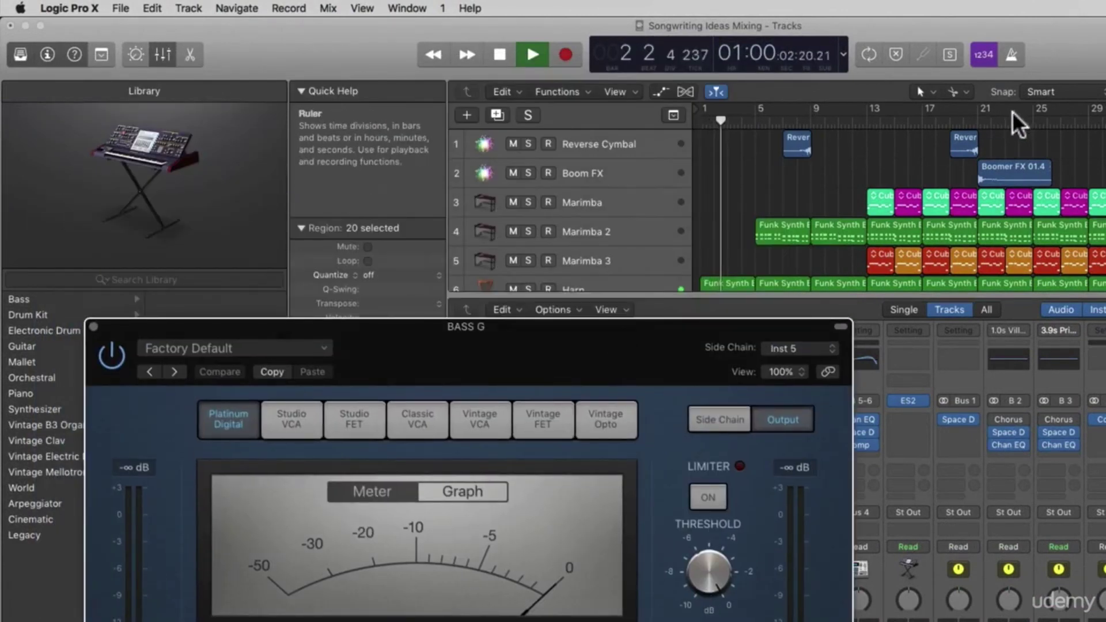
Step: Play from about bar 21 and set a cycle range starting at bar 33, where the Bass regions begin
{"action": "left_click", "coordinate": [977, 117]}
{"action": "left_click", "coordinate": [986, 118]}
{"action": "scroll", "coordinate": [975, 133], "scroll_direction": "down", "scroll_amount": 5}
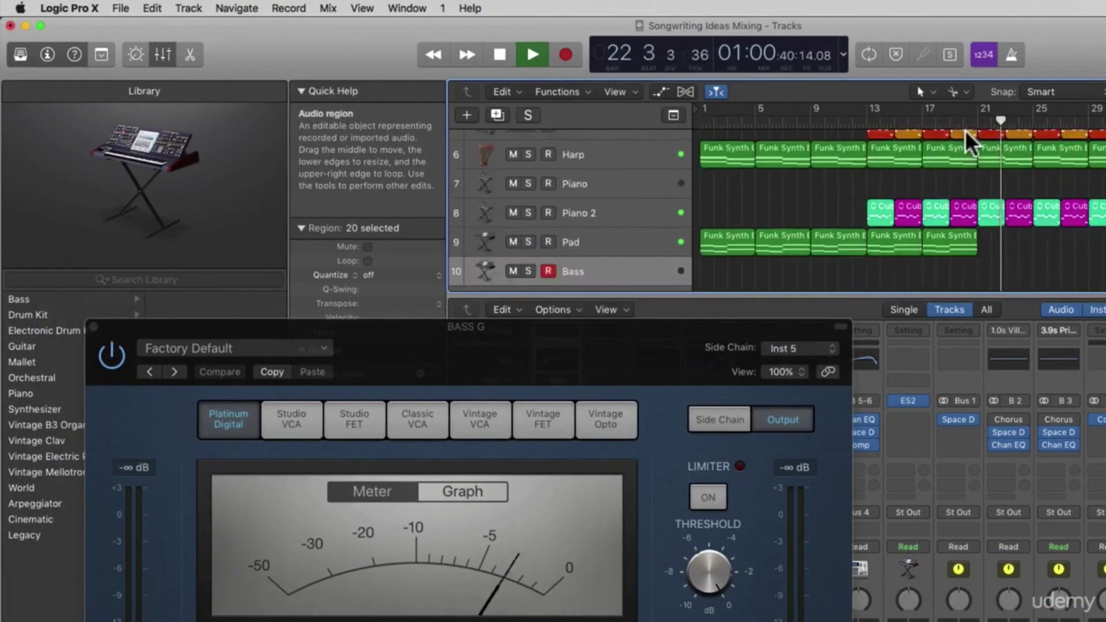
{"action": "scroll", "coordinate": [966, 130], "scroll_direction": "up", "scroll_amount": 4}
{"action": "scroll", "coordinate": [966, 130], "scroll_direction": "down", "scroll_amount": 1}
{"action": "left_click_drag", "start_coordinate": [1009, 111], "coordinate": [1103, 111]}
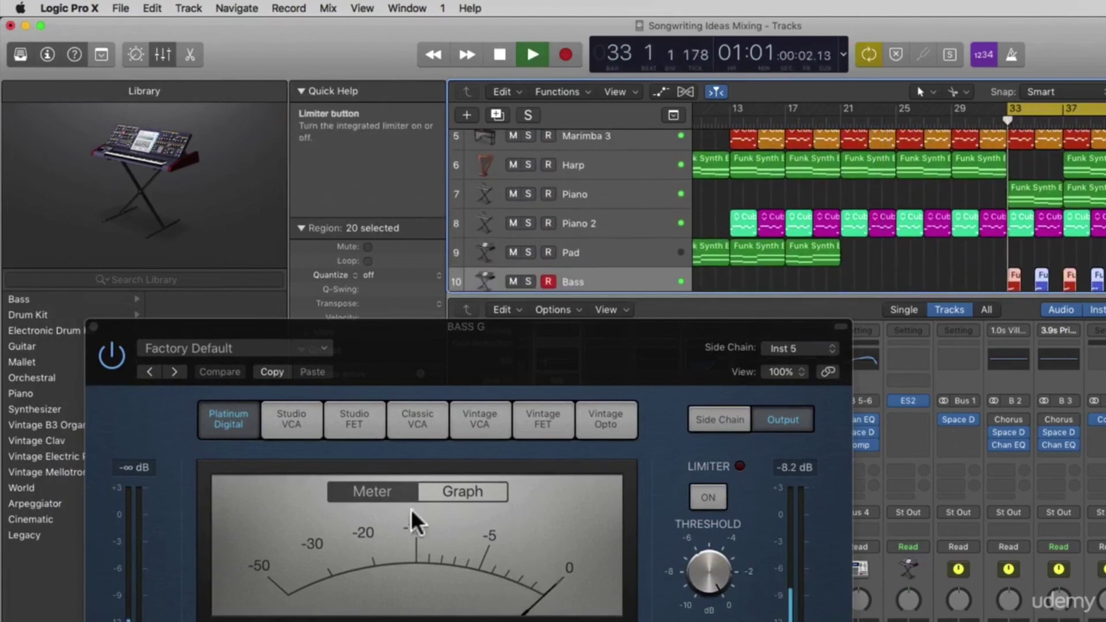
Step: Set the cycle range to bars 61 to 65, over the section where the Bass and Pad regions play together
{"action": "scroll", "coordinate": [800, 247], "scroll_direction": "right", "scroll_amount": 10}
{"action": "scroll", "coordinate": [773, 258], "scroll_direction": "down", "scroll_amount": 2}
{"action": "scroll", "coordinate": [759, 257], "scroll_direction": "left", "scroll_amount": 8}
{"action": "left_click_drag", "start_coordinate": [830, 104], "coordinate": [1105, 121]}
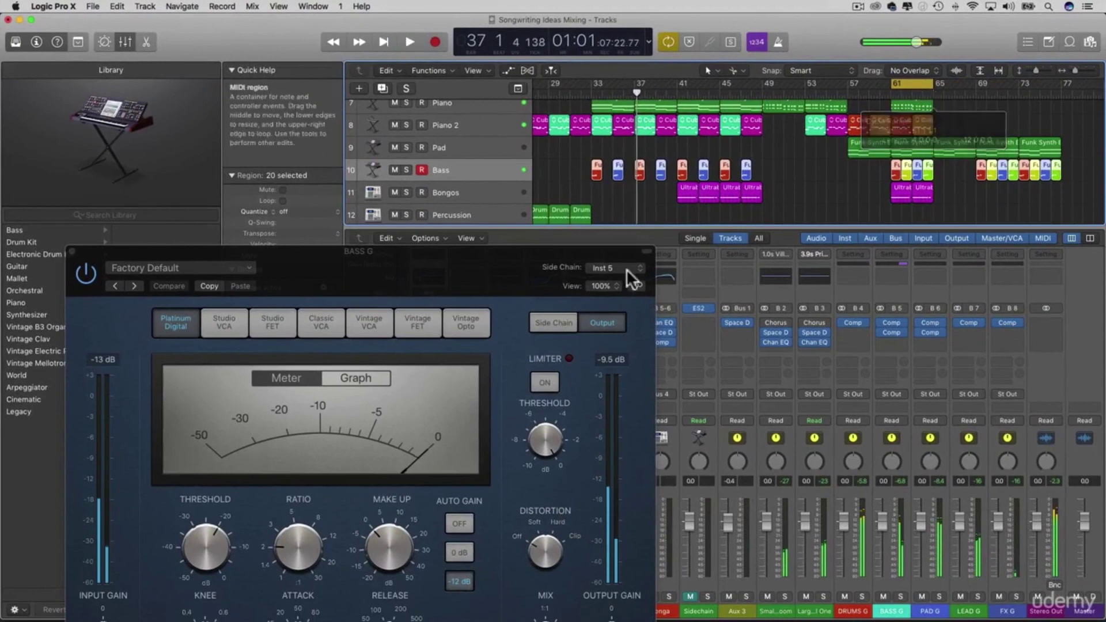
Step: Move the BASS G compressor window clear of the channel strips and adjust its threshold and ratio while the cycle plays
{"action": "left_click_drag", "start_coordinate": [407, 262], "coordinate": [431, 110]}
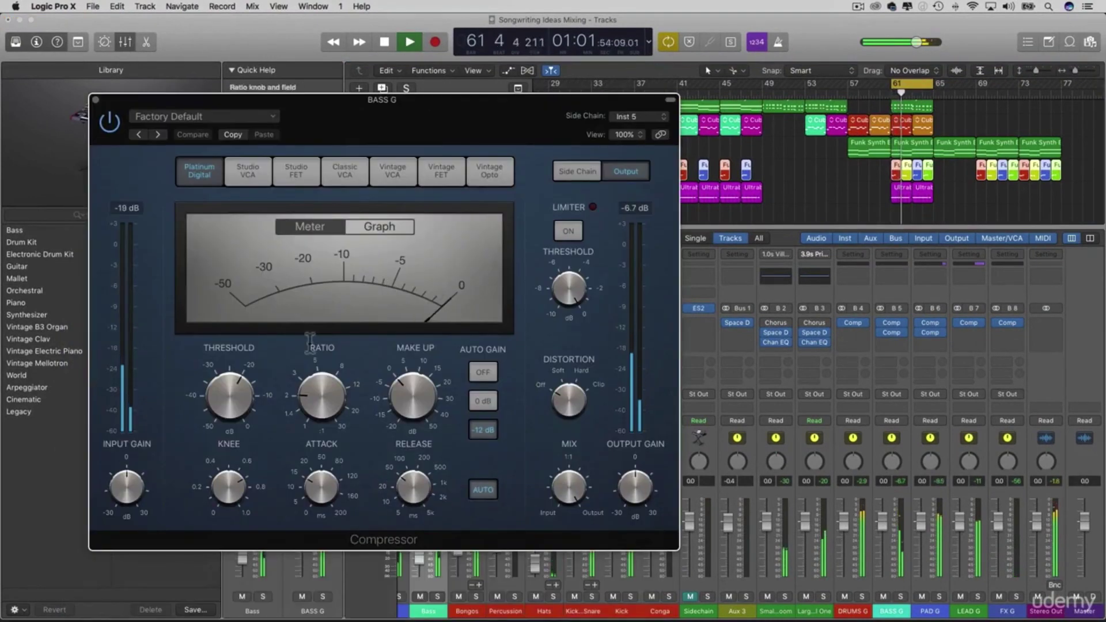
{"action": "left_click_drag", "start_coordinate": [234, 404], "coordinate": [227, 414]}
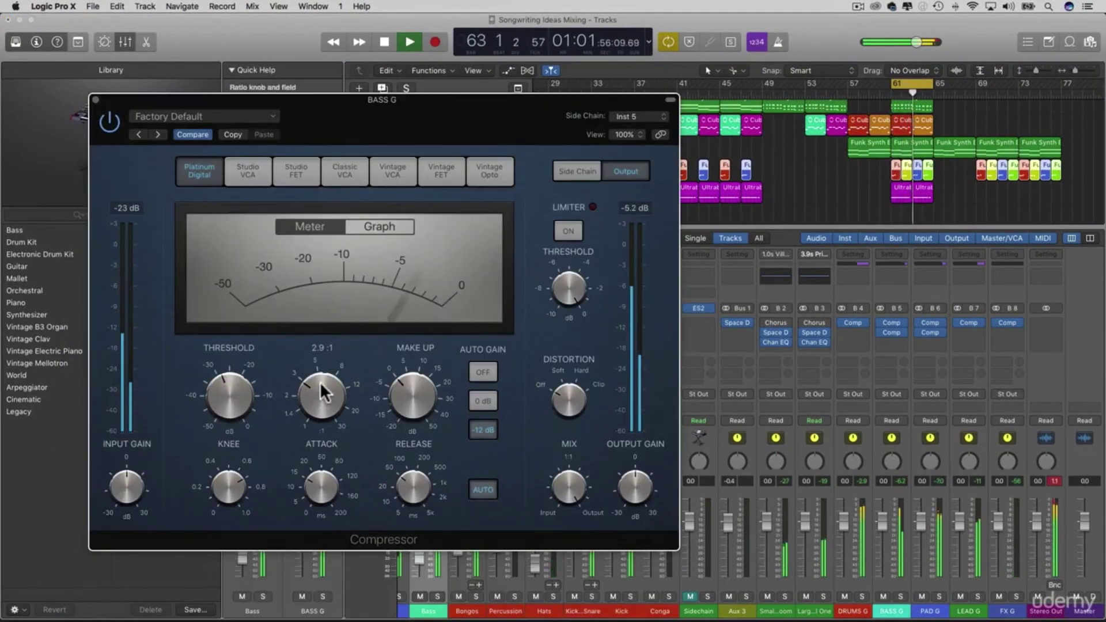
{"action": "mouse_move", "coordinate": [237, 399]}
{"action": "left_mouse_down"}
{"action": "mouse_move", "coordinate": [228, 408]}
{"action": "mouse_move", "coordinate": [232, 366]}
{"action": "mouse_move", "coordinate": [233, 378]}
{"action": "left_mouse_up"}
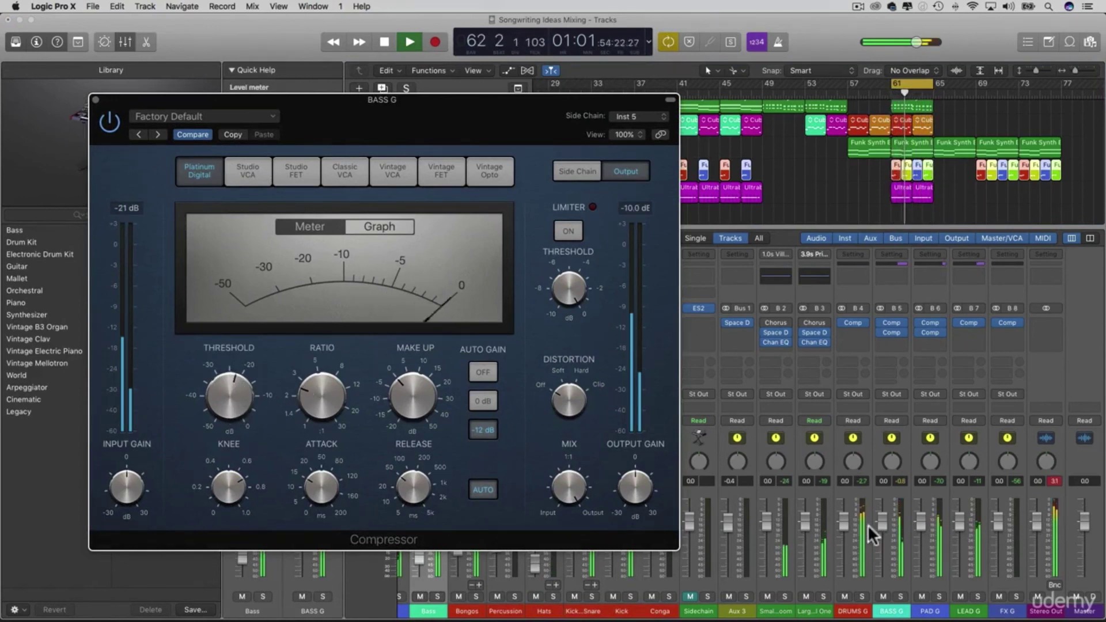
Step: Play the cycle with BASS G soloed, briefly soloing the Sidechain channel with it to compare the ducking
{"action": "key", "text": "space"}
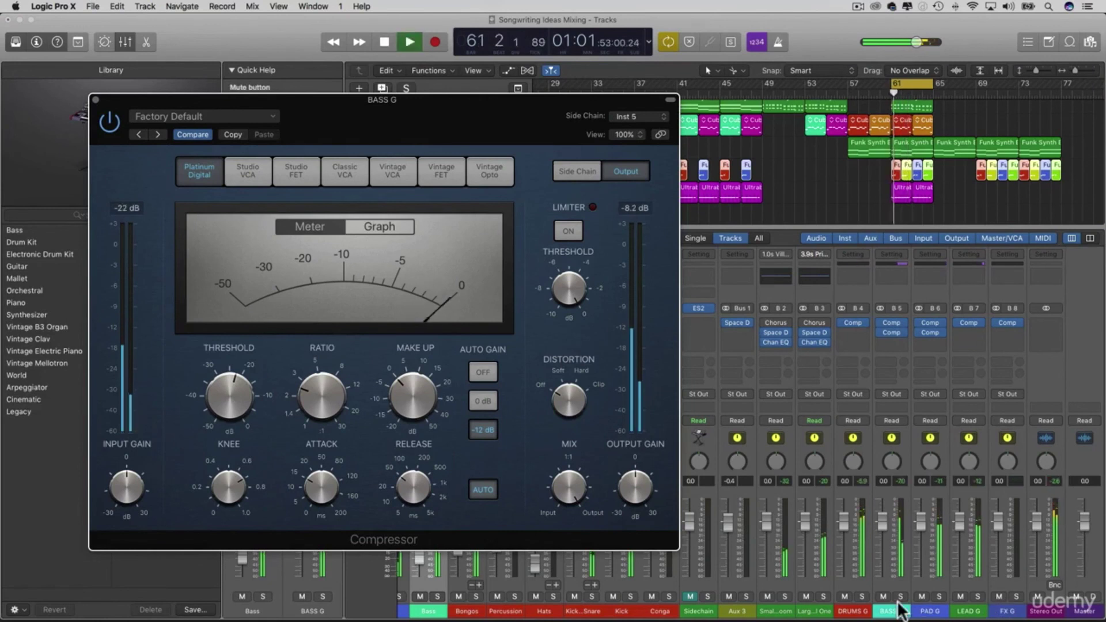
{"action": "left_click", "coordinate": [900, 597]}
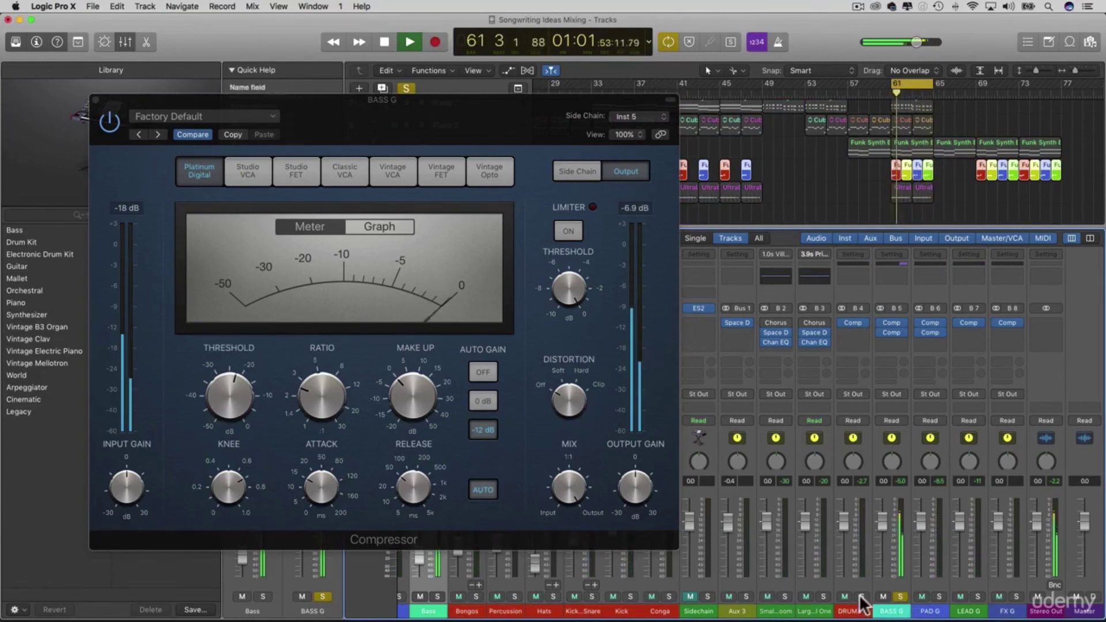
{"action": "left_click", "coordinate": [707, 595]}
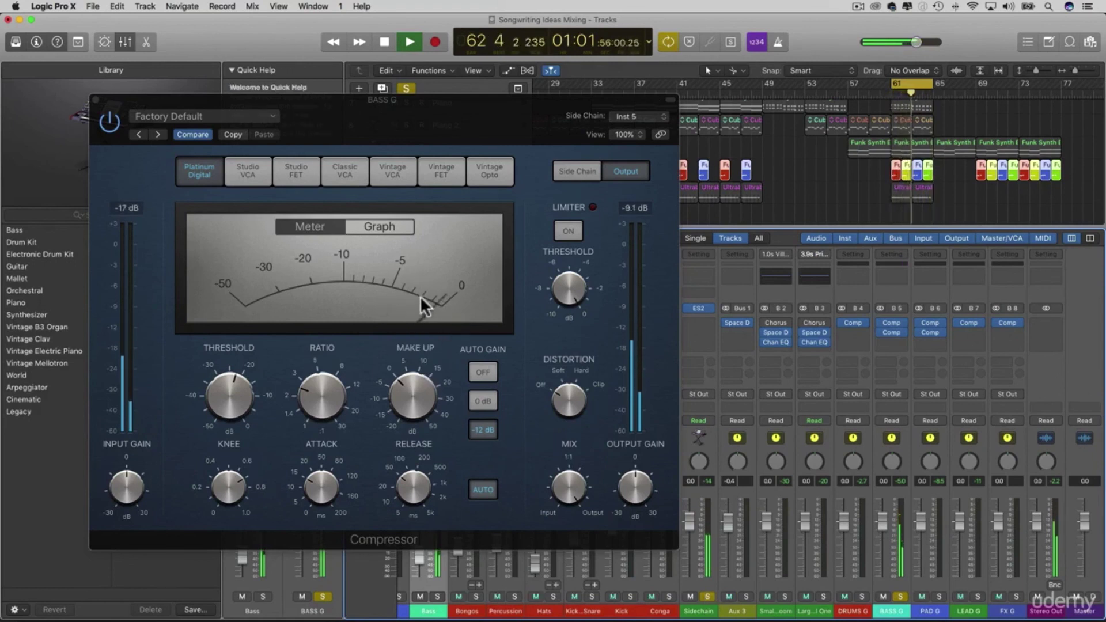
{"action": "mouse_move", "coordinate": [413, 398]}
{"action": "key", "text": "space"}
{"action": "left_click", "coordinate": [708, 596]}
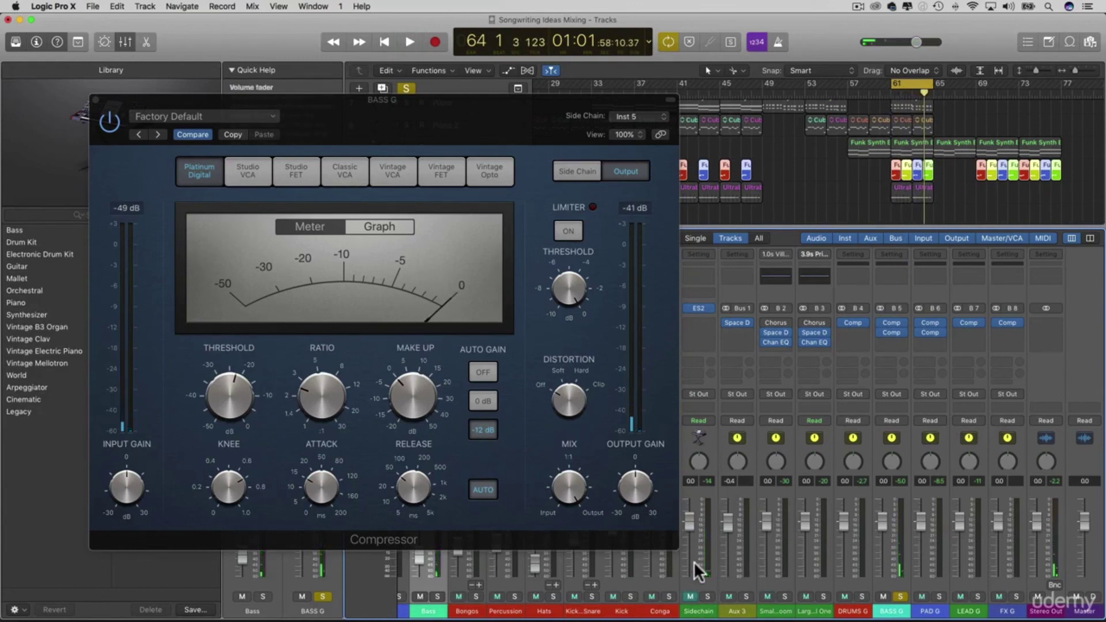
{"action": "key", "text": "space"}
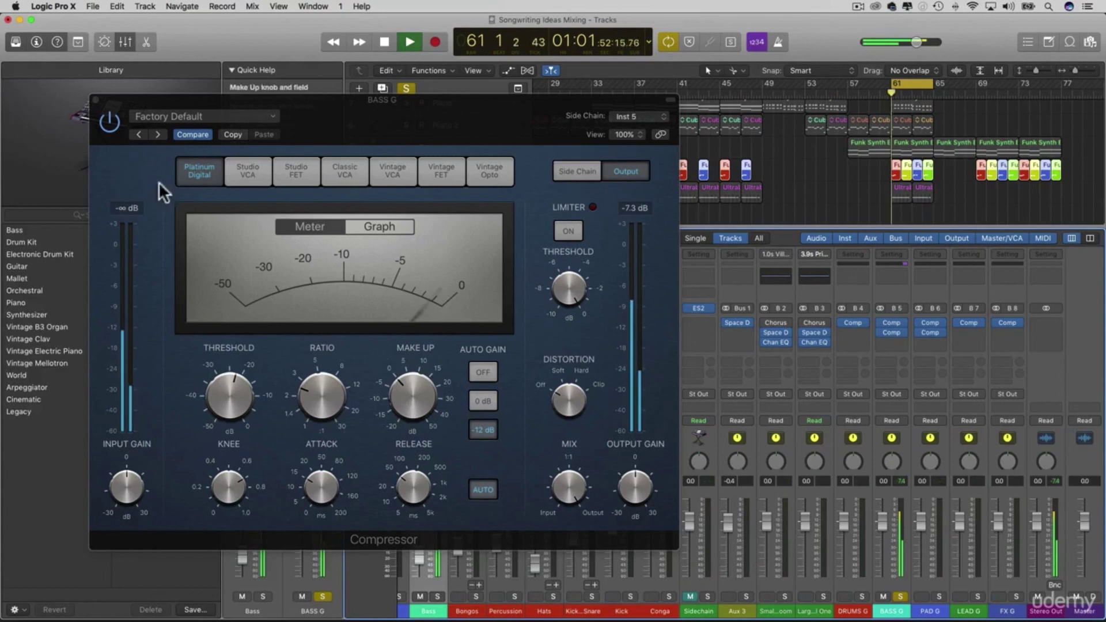
Step: Close the BASS G compressor window and unsolo the bus to hear the full mix with the Mixer hidden
{"action": "left_click", "coordinate": [95, 99]}
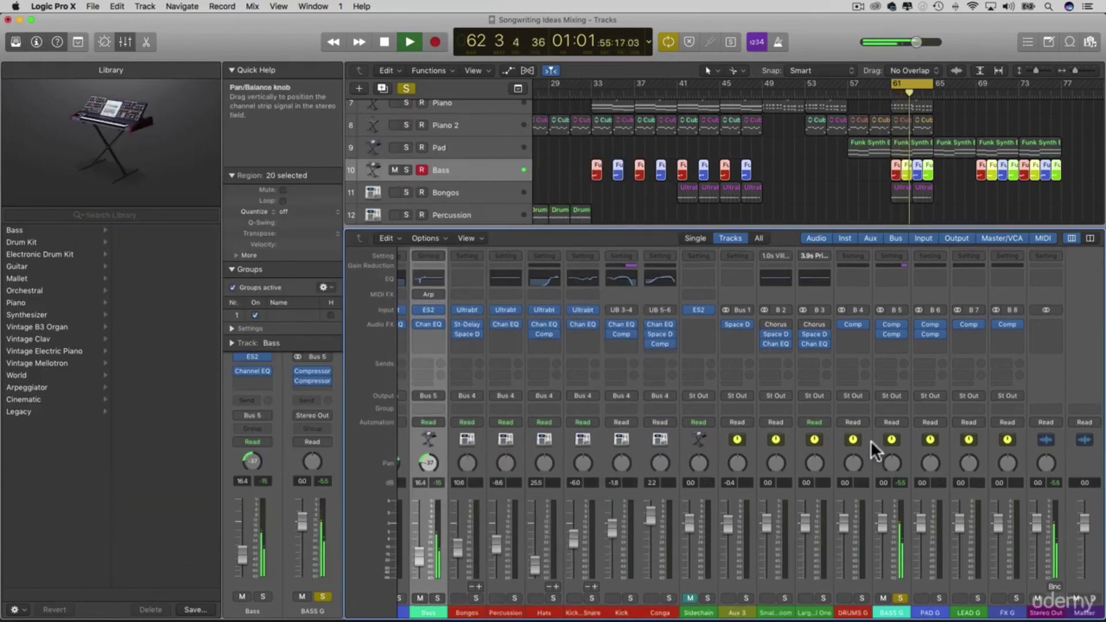
{"action": "left_click", "coordinate": [898, 593]}
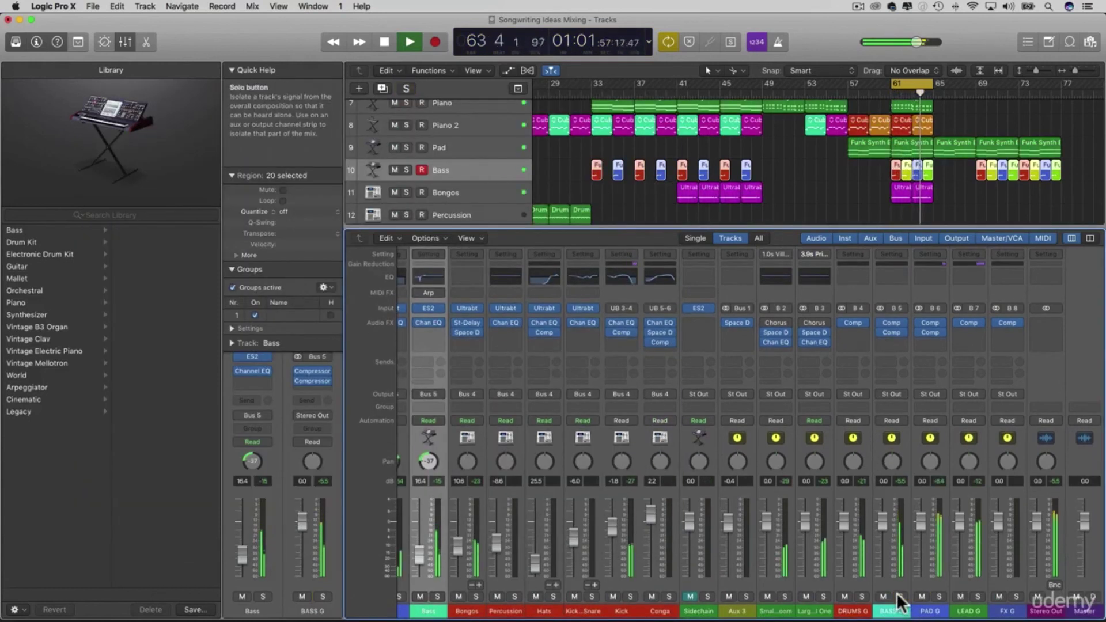
{"action": "left_click", "coordinate": [126, 41]}
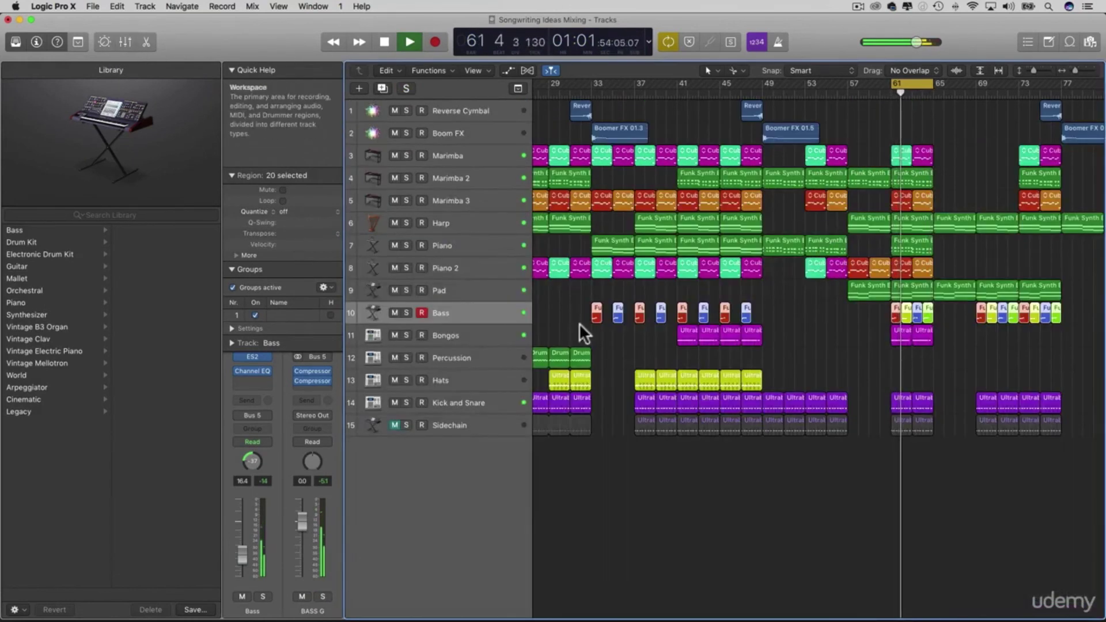
{"action": "key", "text": "space"}
Step: Insert a Compressor on the Bongos channel and set its Side Chain source to Inst 5 - Sidechain
{"action": "left_click", "coordinate": [131, 44]}
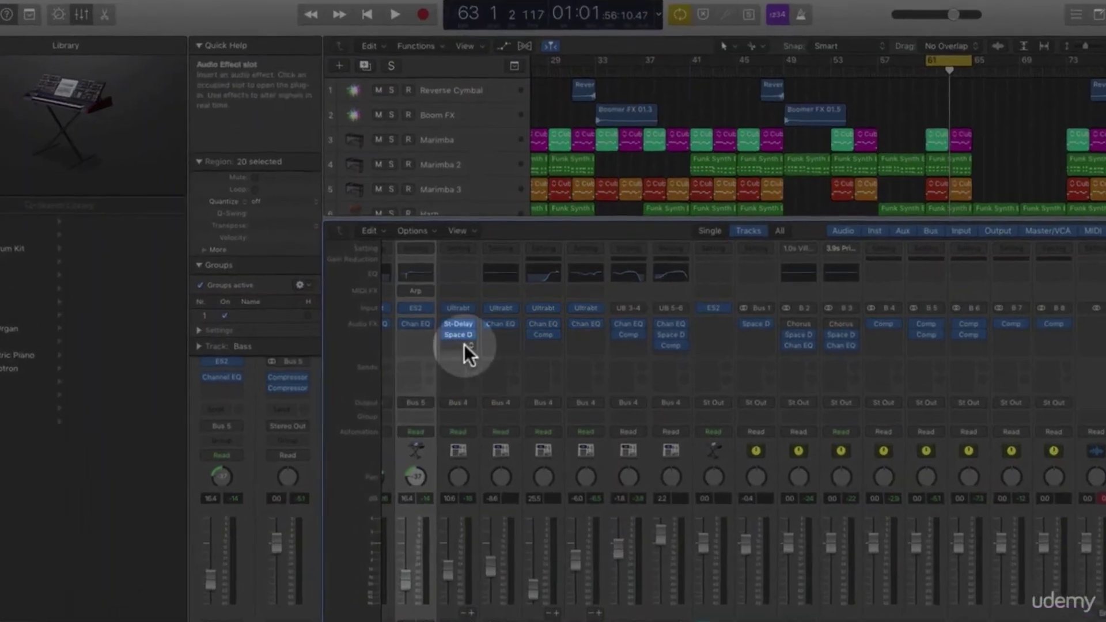
{"action": "left_click", "coordinate": [465, 343]}
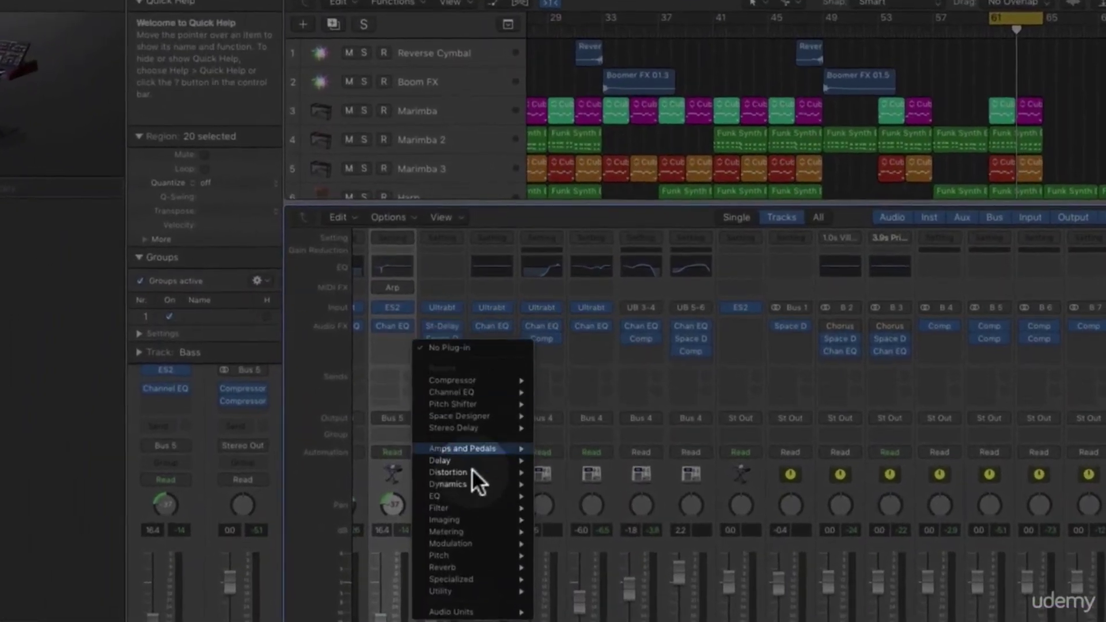
{"action": "mouse_move", "coordinate": [468, 449]}
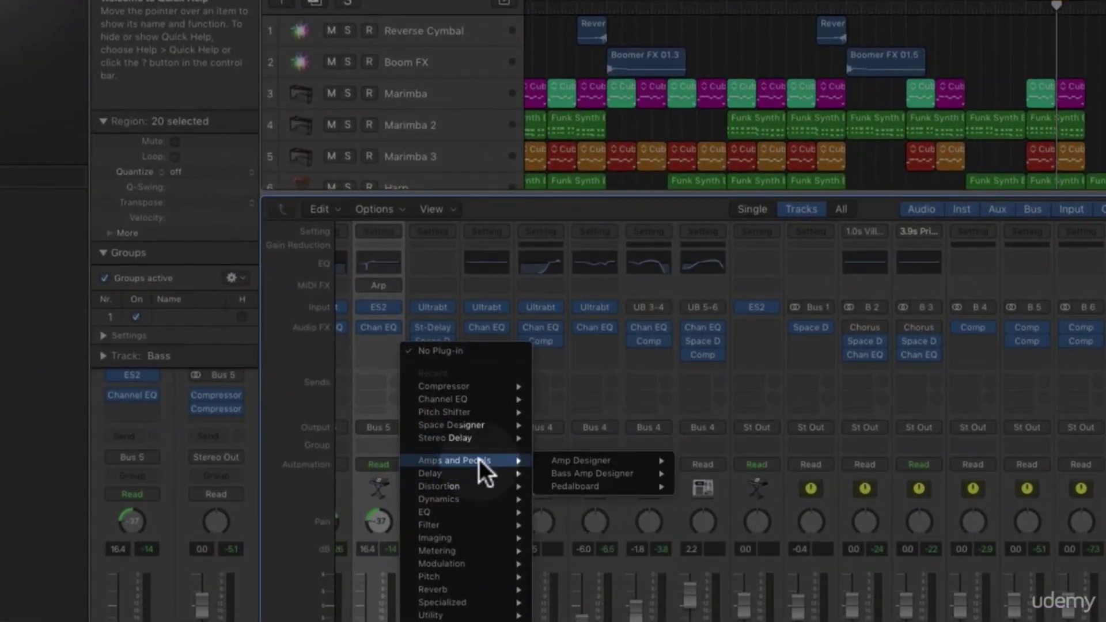
{"action": "mouse_move", "coordinate": [481, 497]}
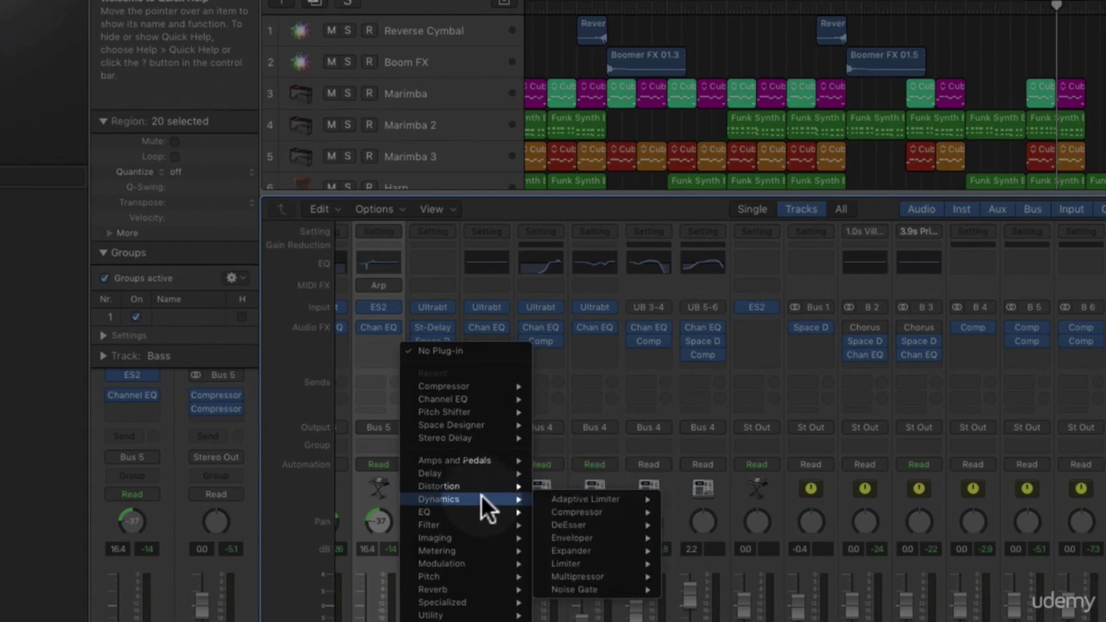
{"action": "mouse_move", "coordinate": [611, 511]}
{"action": "left_click", "coordinate": [689, 510]}
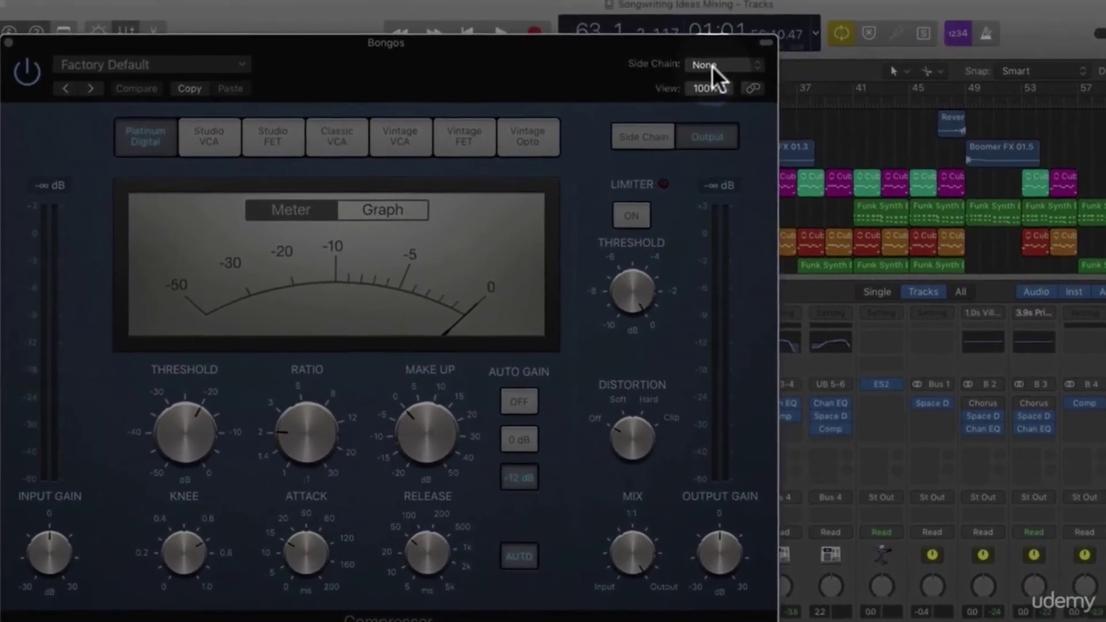
{"action": "left_click", "coordinate": [714, 74]}
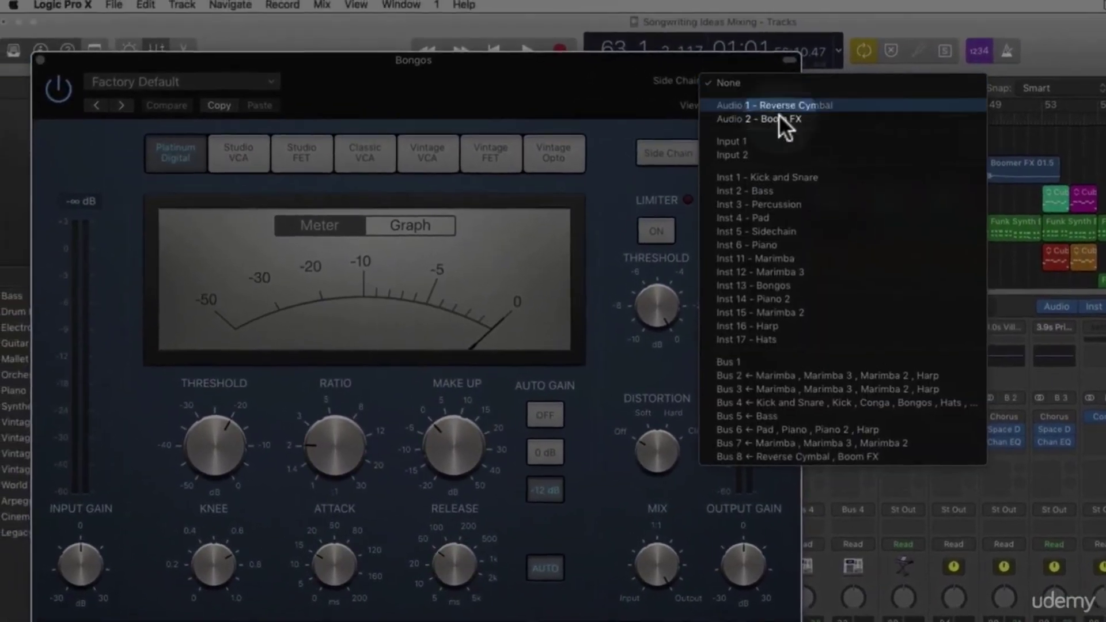
{"action": "left_click", "coordinate": [792, 230]}
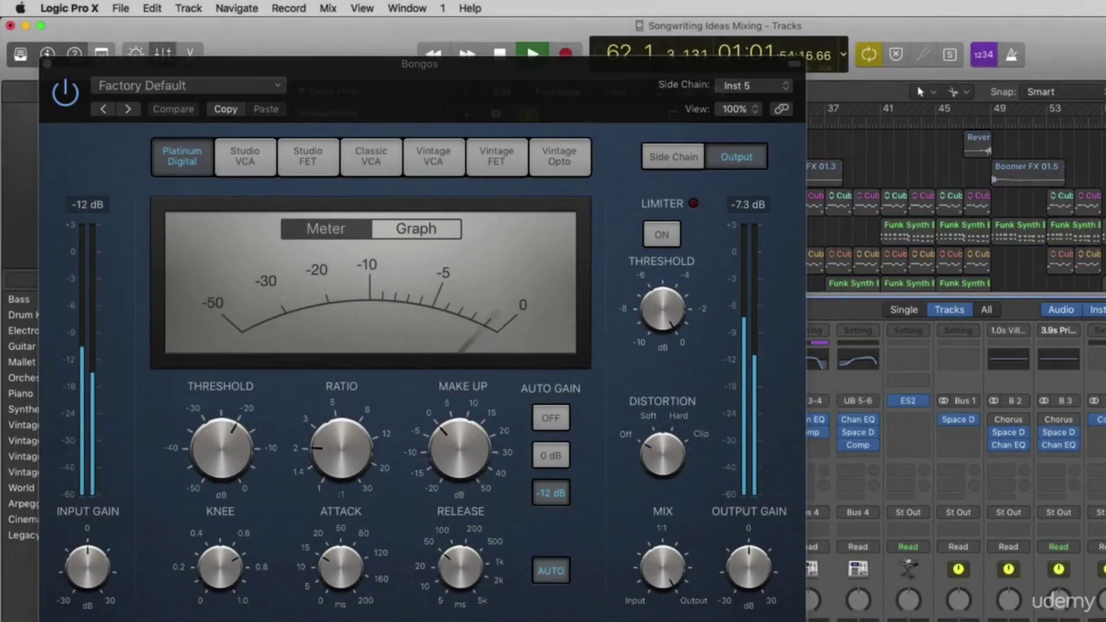
Step: Lower the Bongos compressor's threshold to around -30 dB, raise its ratio to between 2:1 and 3:1, and close its window
{"action": "left_click_drag", "start_coordinate": [213, 453], "coordinate": [213, 465]}
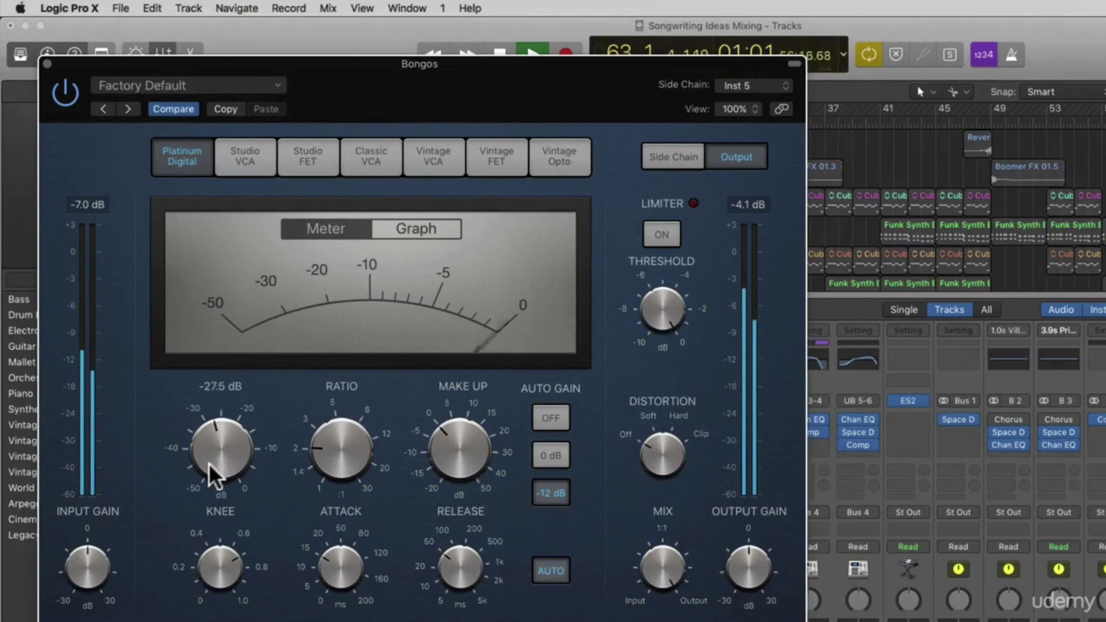
{"action": "left_click_drag", "start_coordinate": [318, 452], "coordinate": [343, 433]}
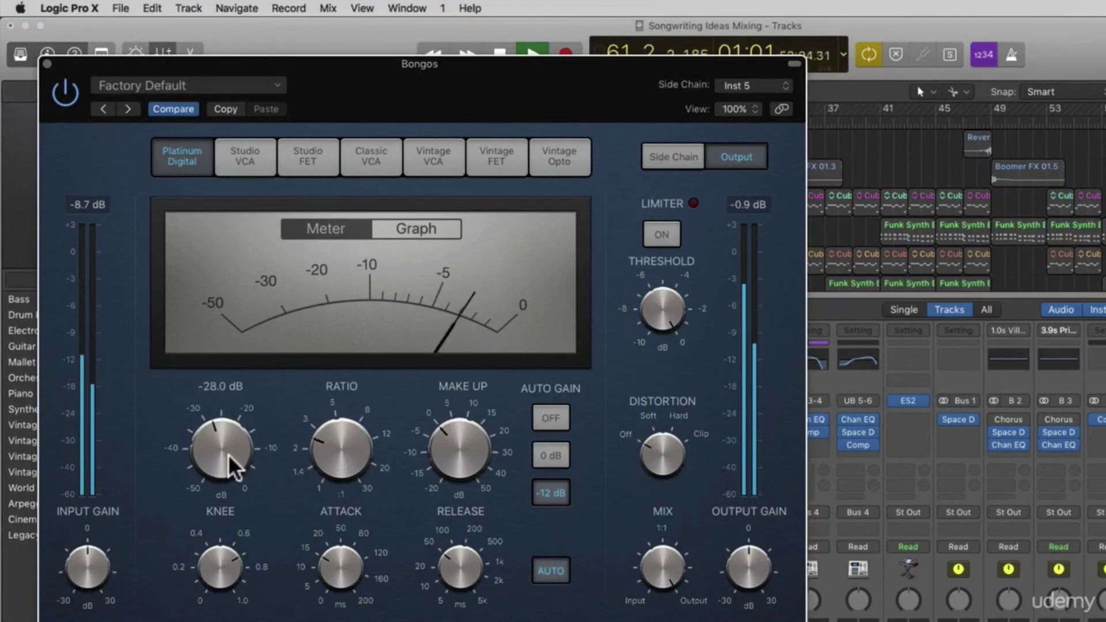
{"action": "left_click_drag", "start_coordinate": [334, 449], "coordinate": [340, 440]}
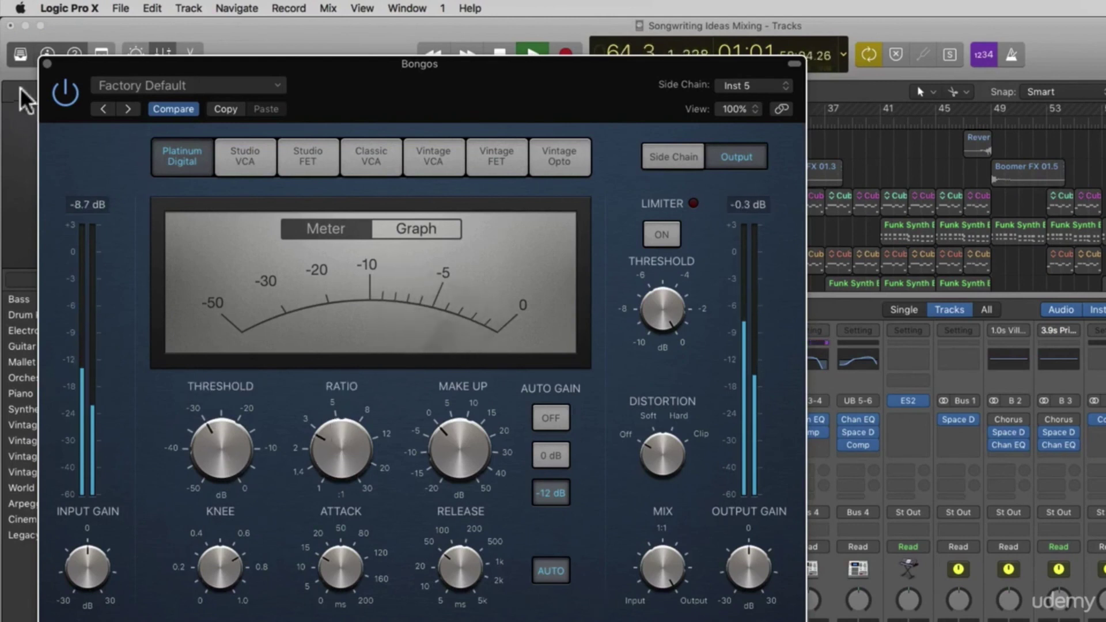
{"action": "left_click", "coordinate": [47, 63]}
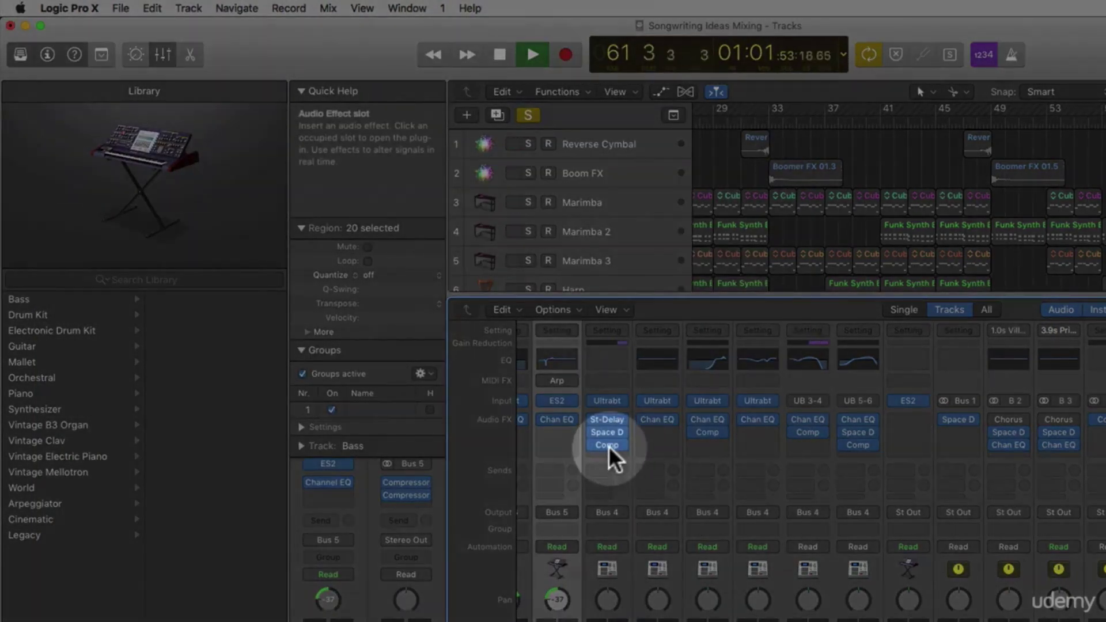
Step: Copy the Bongos channel's sidechained Compressor to the Conga channel and hide the Mixer
{"action": "left_click_drag", "start_coordinate": [608, 446], "coordinate": [859, 454]}
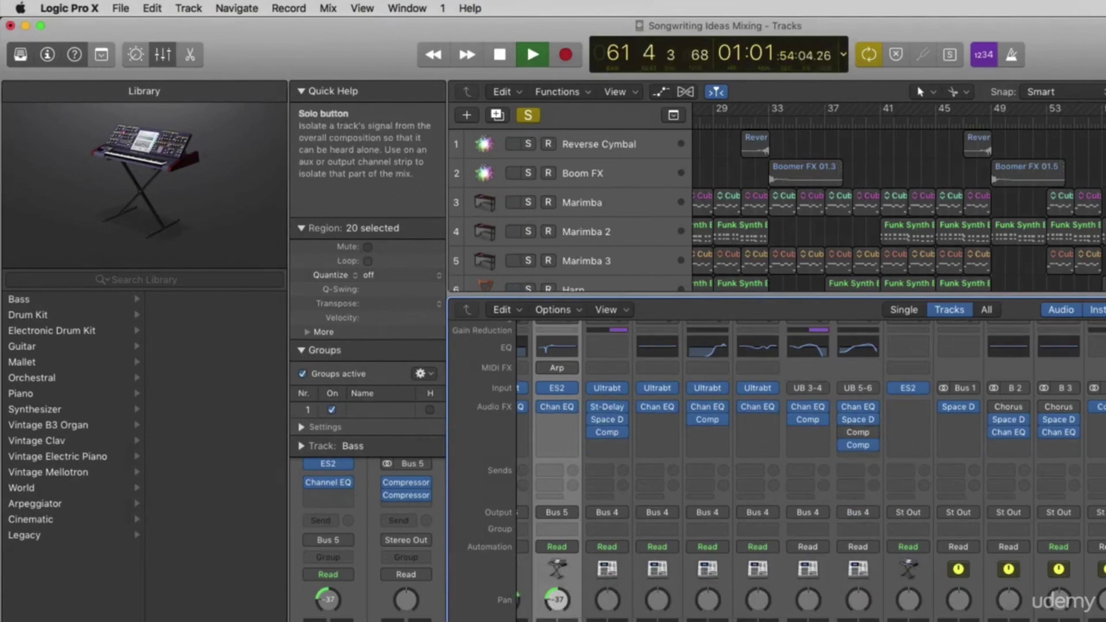
{"action": "left_click", "coordinate": [163, 54]}
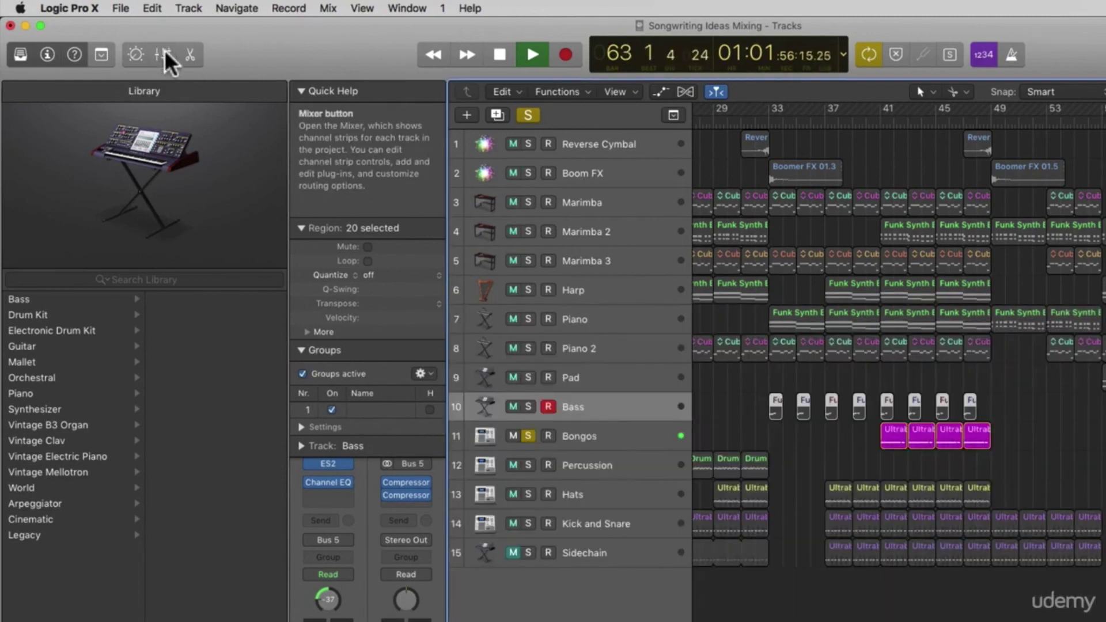
Step: Select the Bongos track, clear all active solos, and stop playback
{"action": "left_click", "coordinate": [597, 440]}
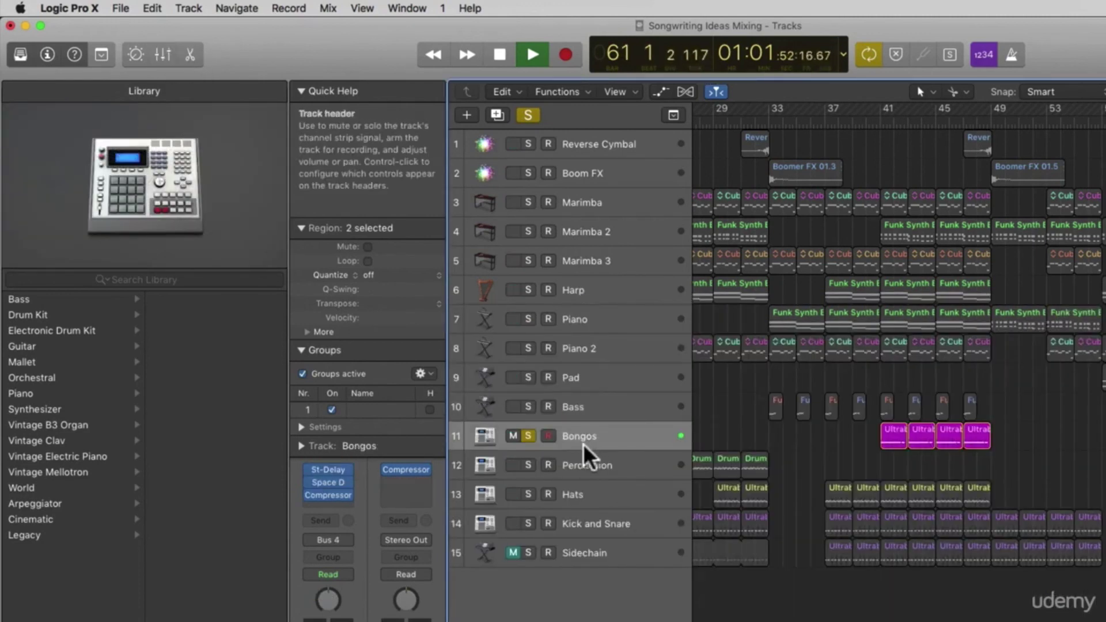
{"action": "left_click", "coordinate": [528, 435]}
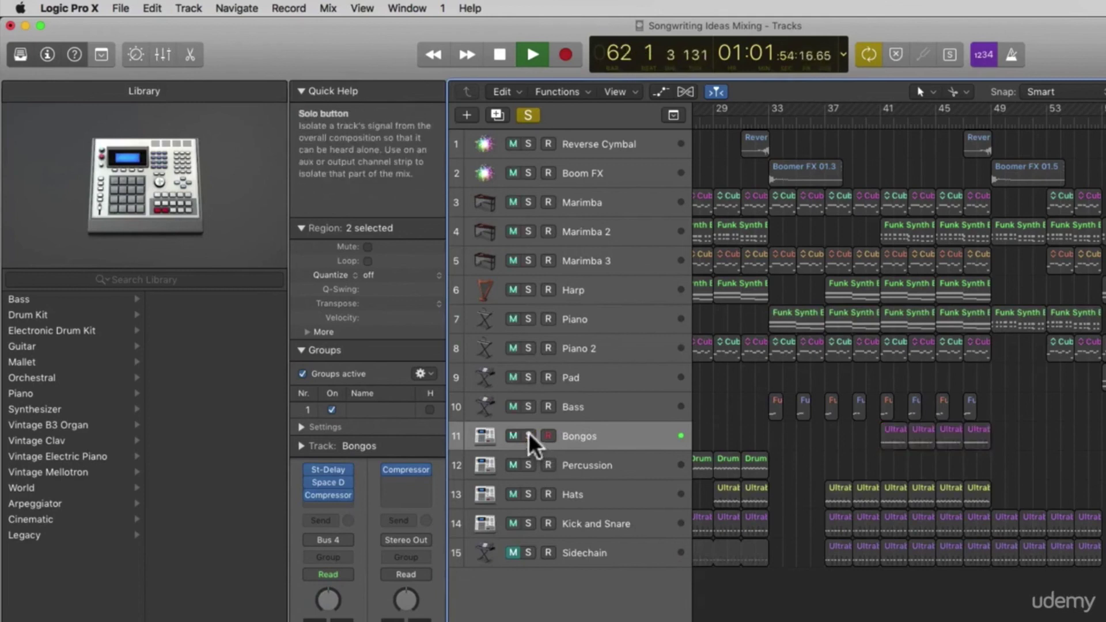
{"action": "left_click", "coordinate": [163, 55]}
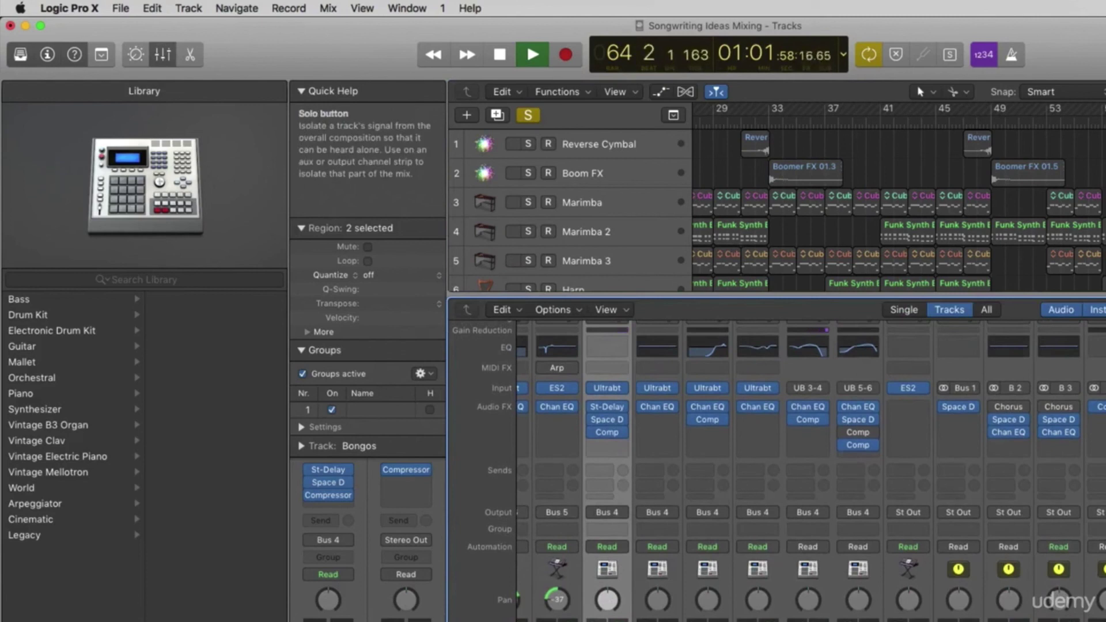
{"action": "key", "text": "s"}
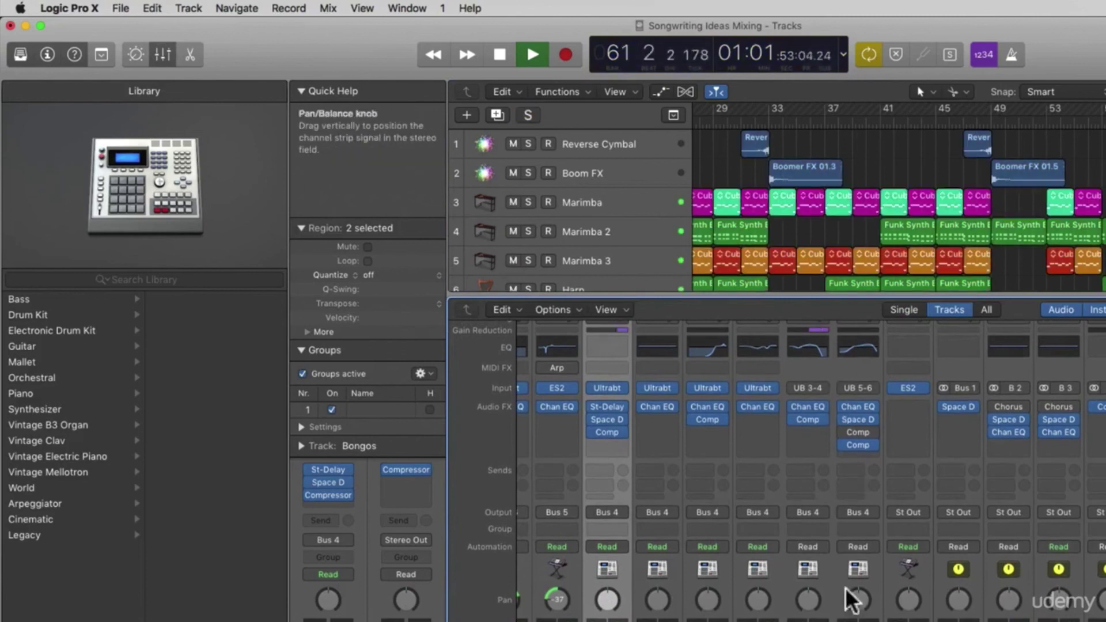
{"action": "key", "text": "space"}
{"action": "left_click", "coordinate": [163, 54]}
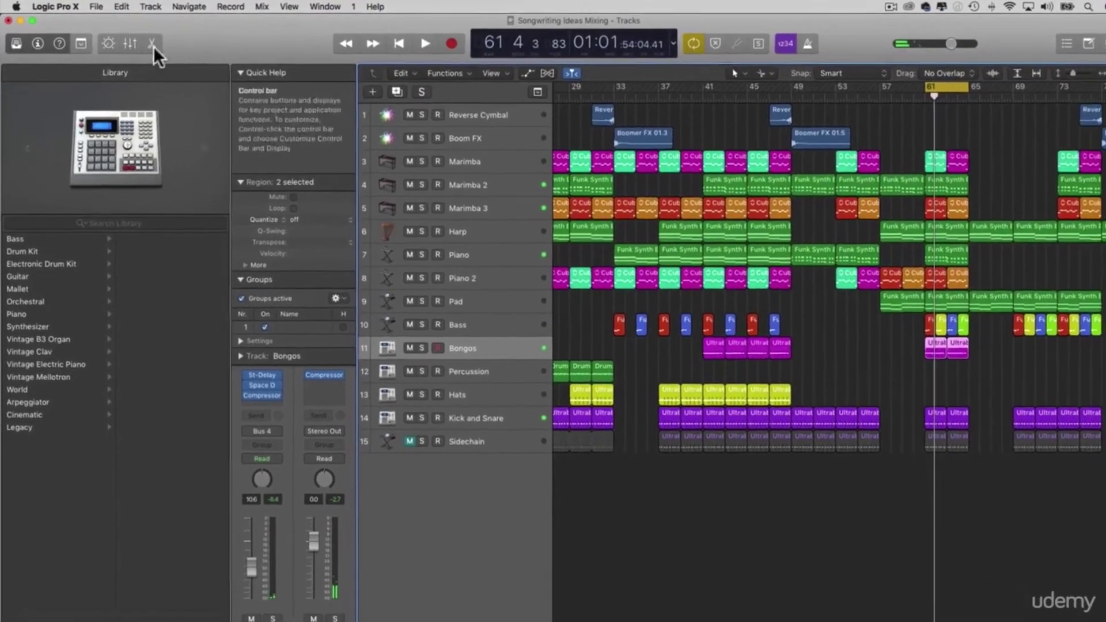
Step: Show the Mixer and delete the Conga channel, choosing to deselect used channels and continue
{"action": "left_click", "coordinate": [130, 43]}
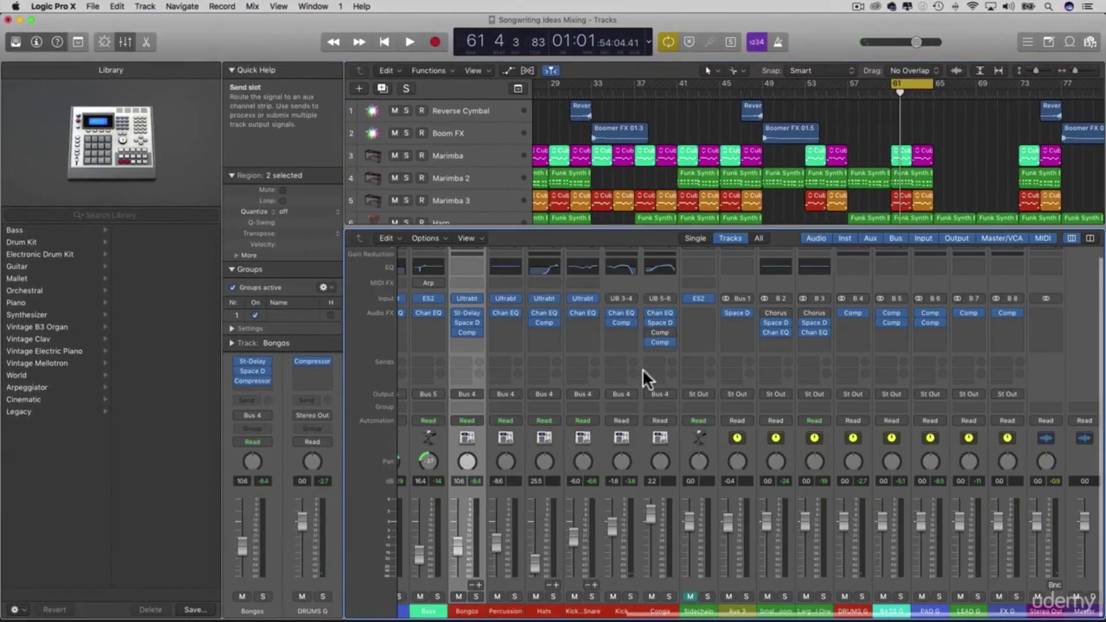
{"action": "left_click", "coordinate": [664, 583]}
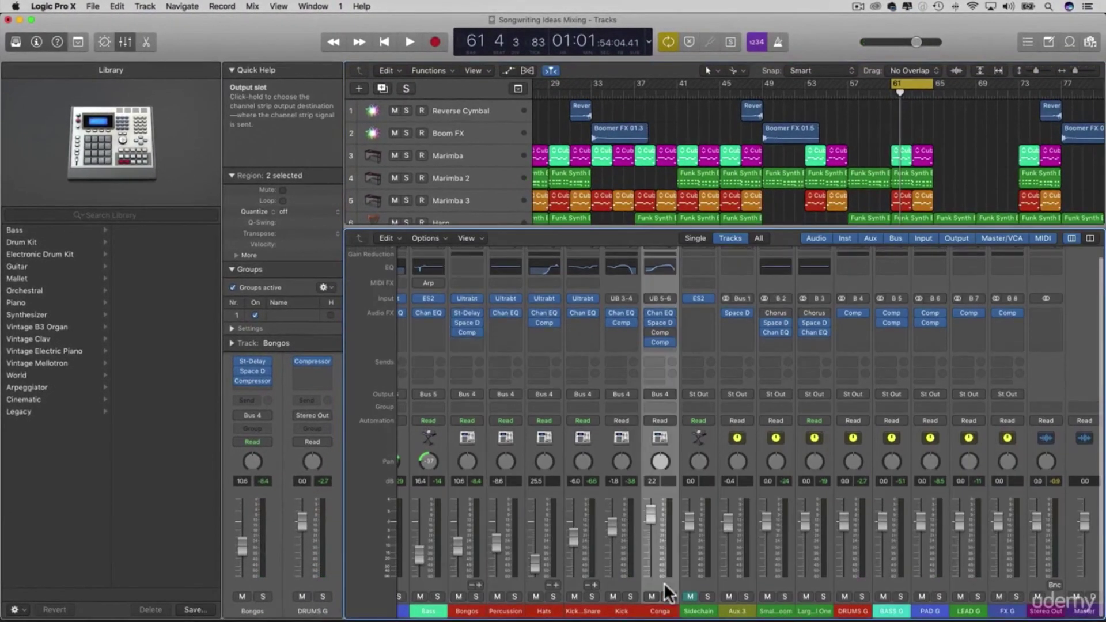
{"action": "key", "text": "Delete"}
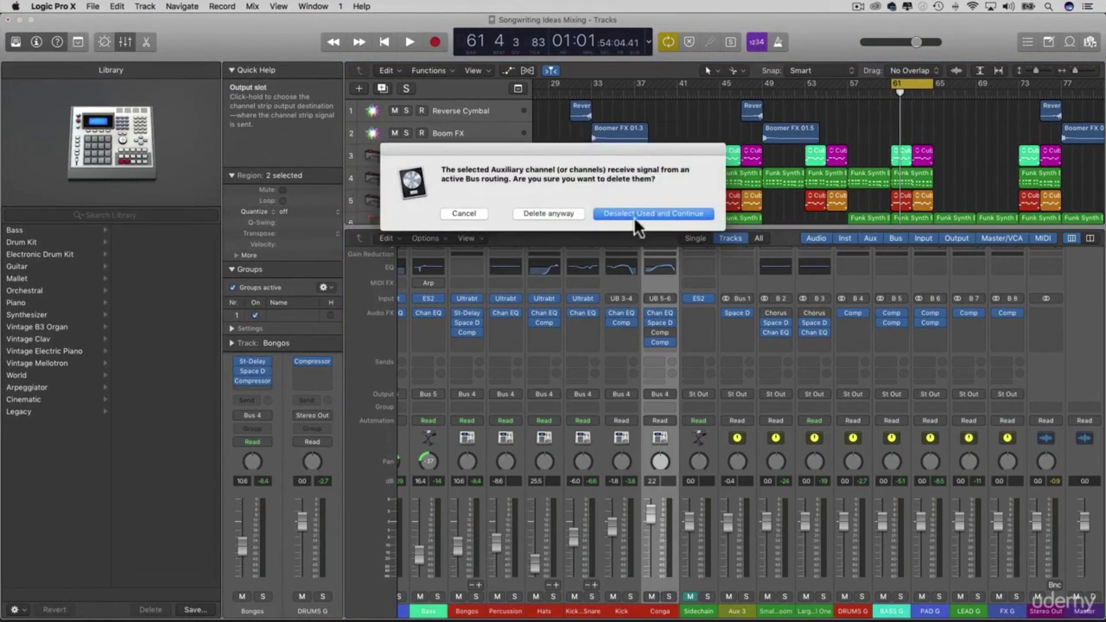
{"action": "left_click", "coordinate": [634, 211]}
Step: Play the cycled section with the Mixer hidden to listen to the full arrangement
{"action": "key", "text": "space"}
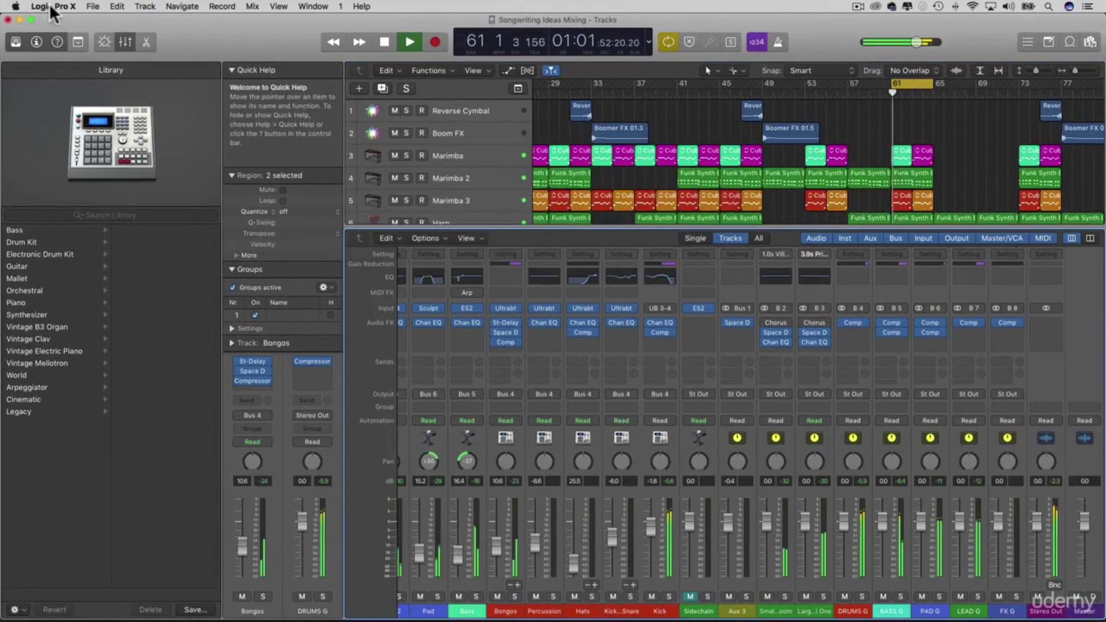
{"action": "left_click", "coordinate": [122, 41]}
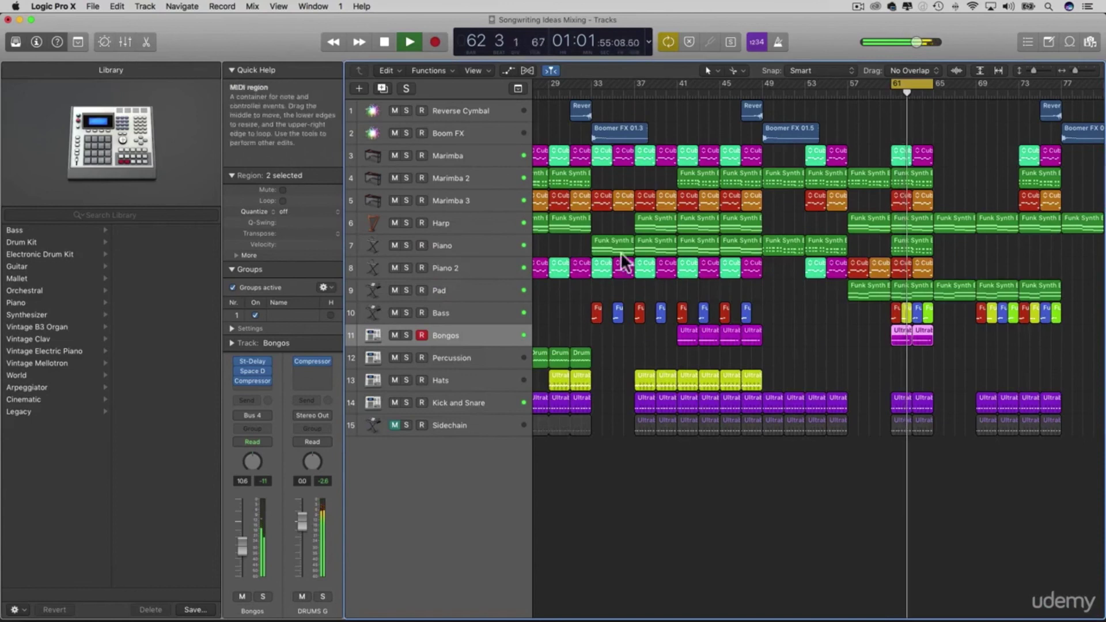
{"action": "scroll", "coordinate": [837, 336], "scroll_direction": "right", "scroll_amount": 2}
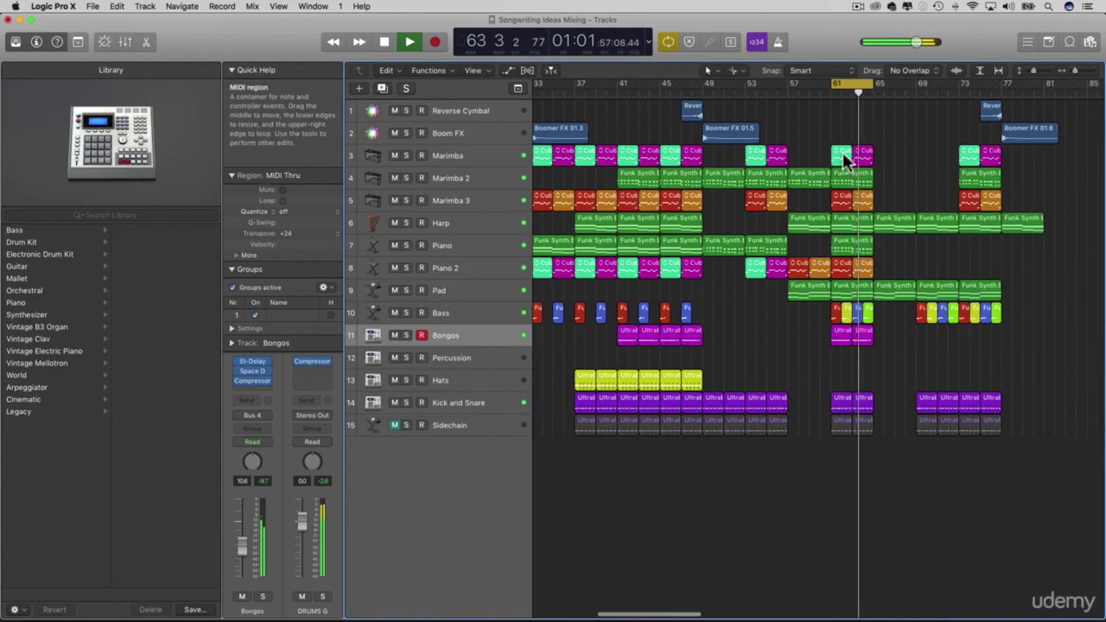
Step: Turn off cycling, stop playback, and show the Mixer with the Marimba track selected
{"action": "left_click", "coordinate": [856, 85]}
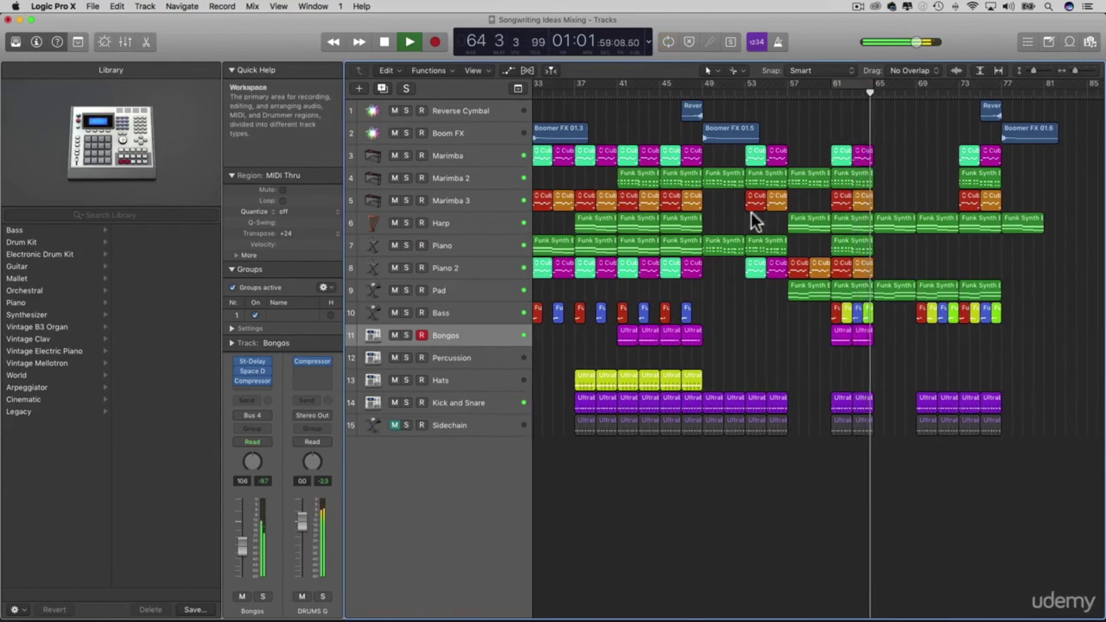
{"action": "key", "text": "space"}
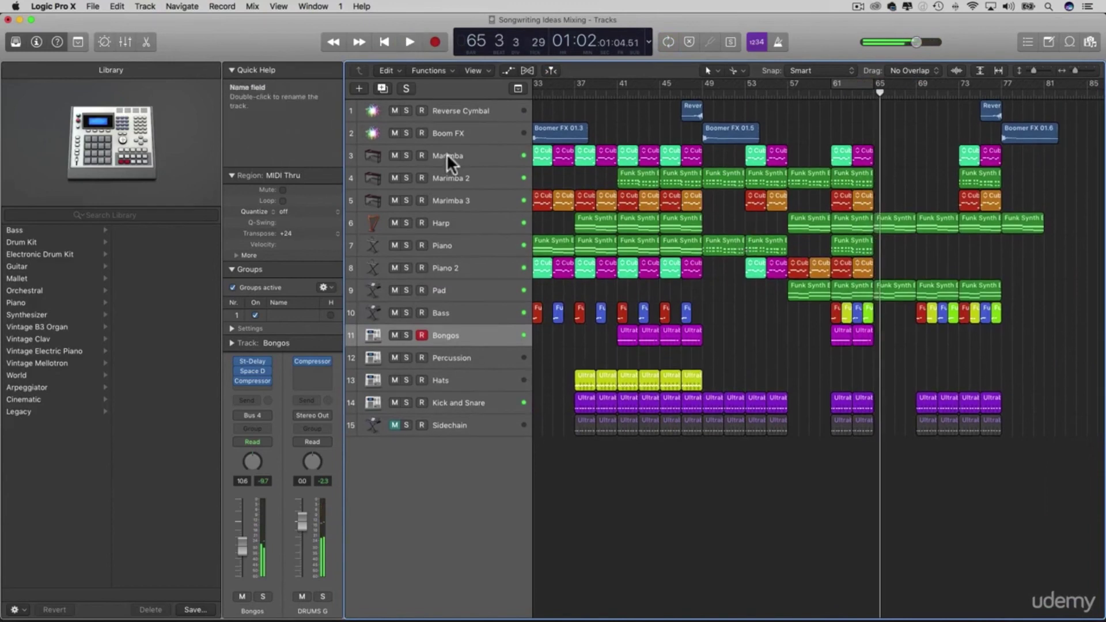
{"action": "left_click", "coordinate": [447, 154]}
{"action": "left_click", "coordinate": [124, 40]}
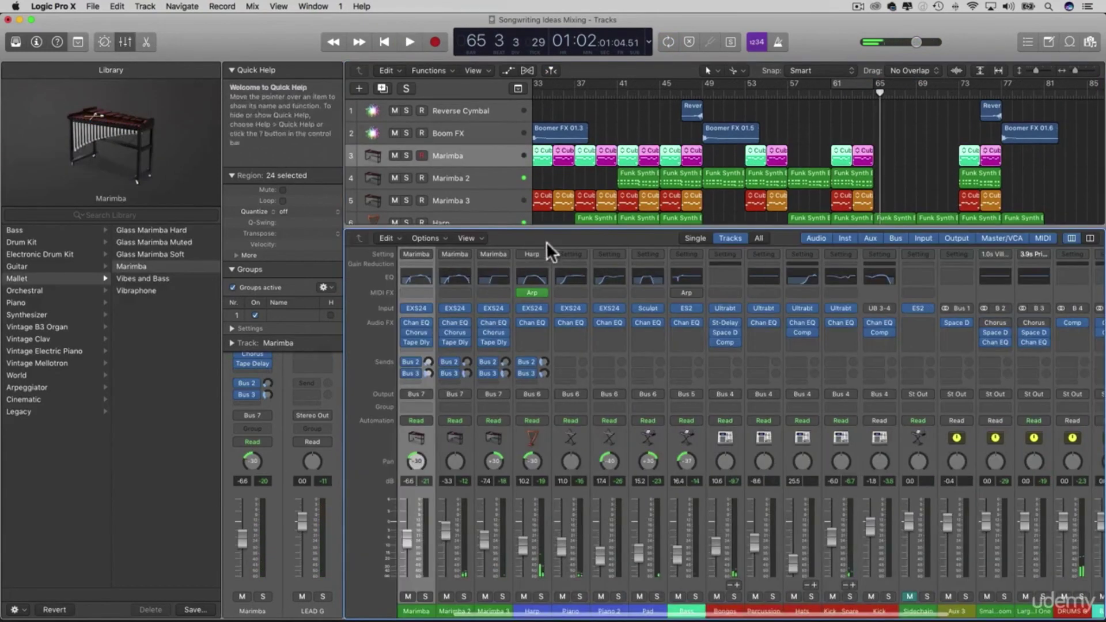
Step: Add a second stereo Compressor to the LEAD G bus and set its side chain source to Inst 5 - Sidechain
{"action": "scroll", "coordinate": [756, 399], "scroll_direction": "right", "scroll_amount": 5}
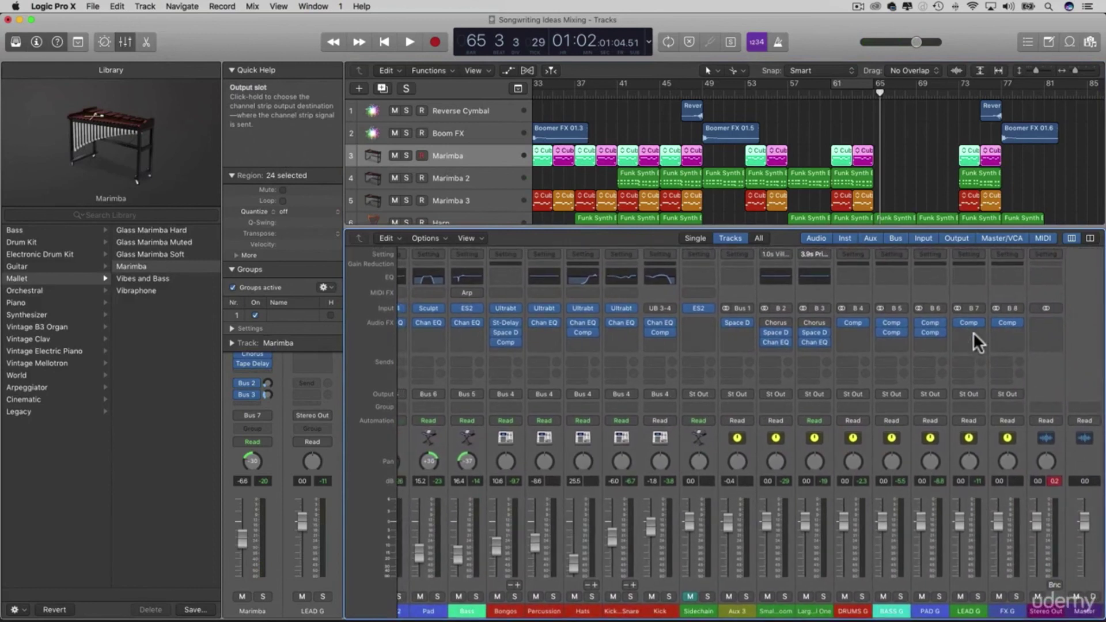
{"action": "left_click", "coordinate": [974, 331]}
{"action": "mouse_move", "coordinate": [1002, 357]}
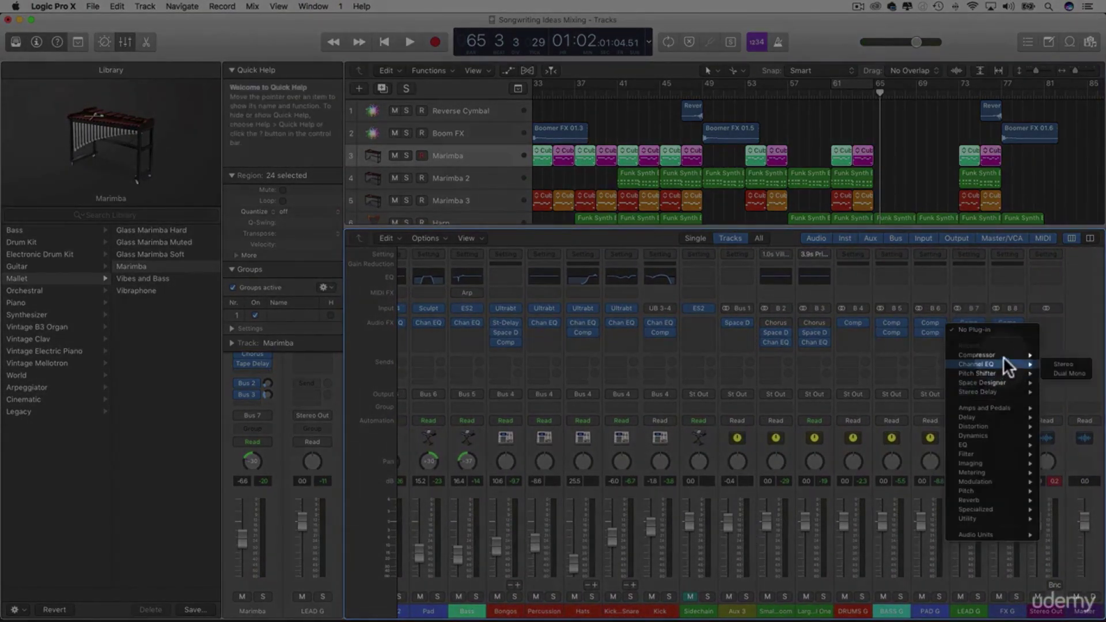
{"action": "left_click", "coordinate": [1053, 354]}
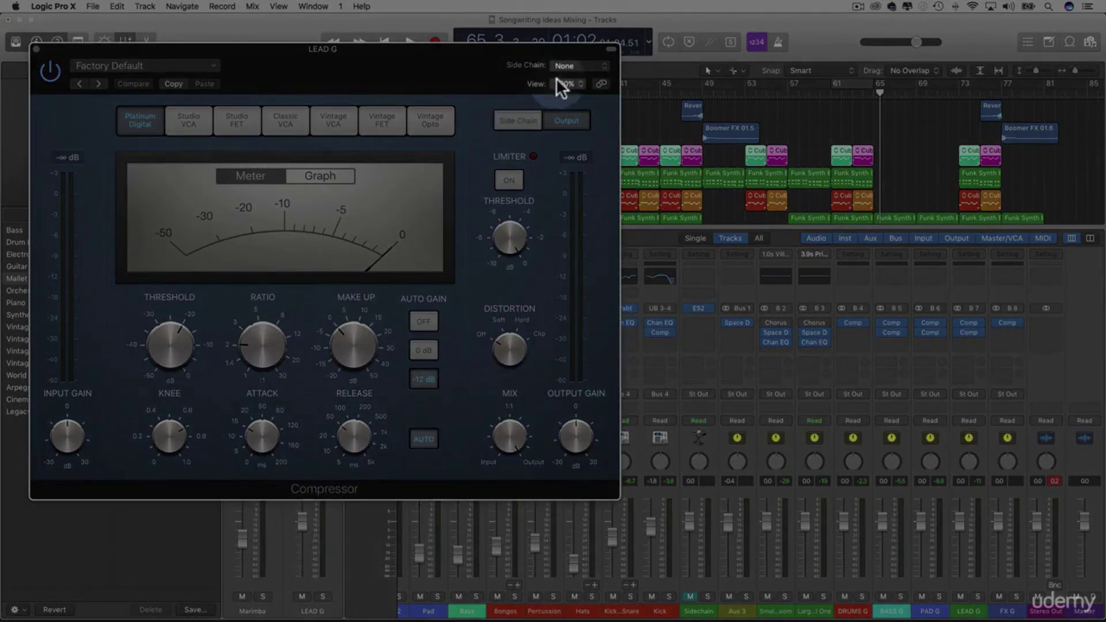
{"action": "left_click", "coordinate": [566, 66]}
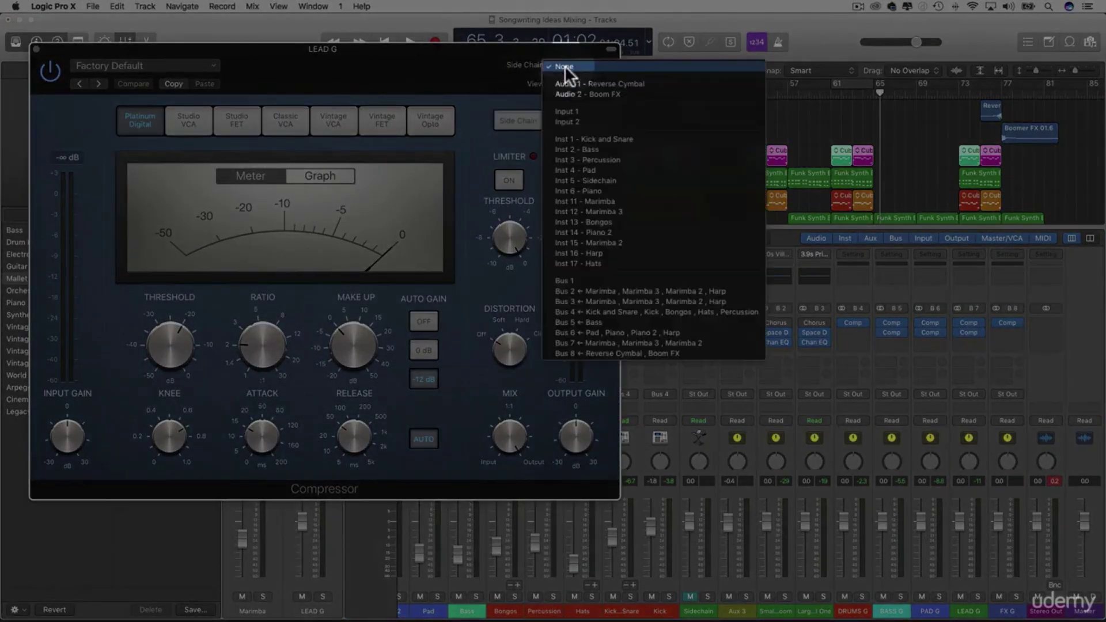
{"action": "left_click", "coordinate": [614, 178]}
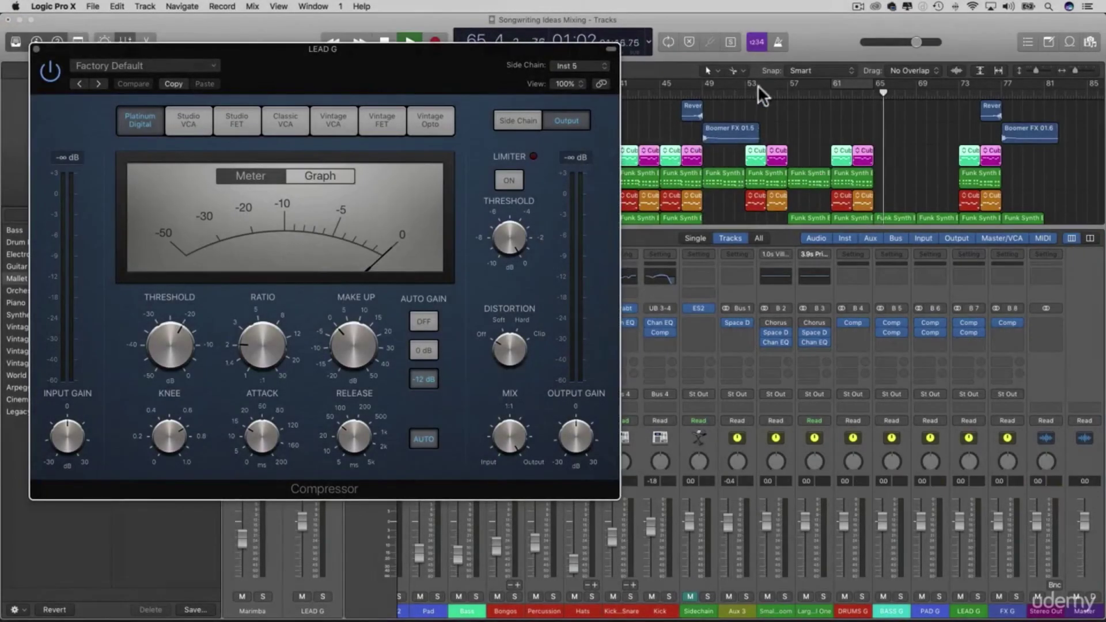
Step: Cycle the section with LEAD G soloed and adjust its Compressor's ratio and threshold, bringing the threshold to -24.0 dB
{"action": "left_click", "coordinate": [846, 80]}
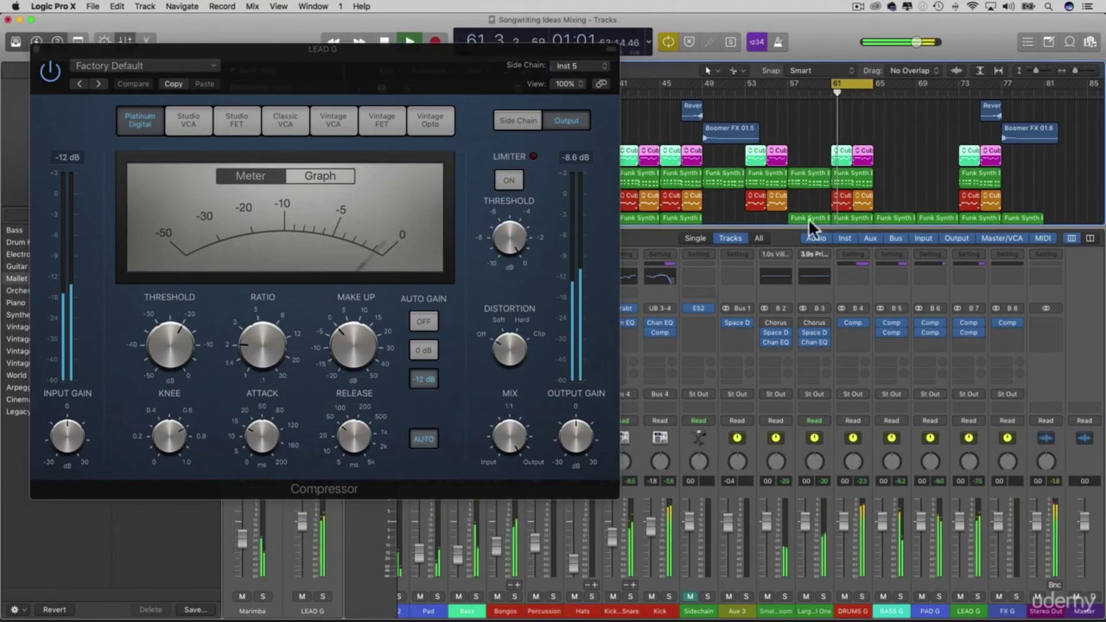
{"action": "left_click", "coordinate": [978, 597]}
{"action": "left_click_drag", "start_coordinate": [173, 345], "coordinate": [170, 375]}
{"action": "left_click_drag", "start_coordinate": [259, 329], "coordinate": [258, 244]}
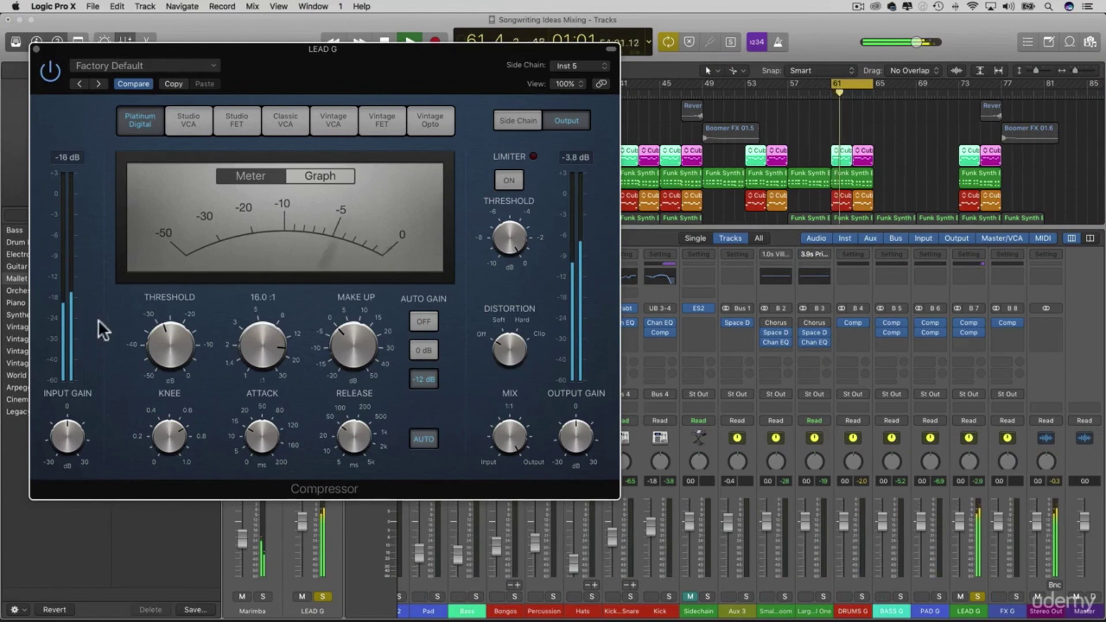
{"action": "left_click_drag", "start_coordinate": [167, 359], "coordinate": [258, 353]}
{"action": "left_click_drag", "start_coordinate": [259, 398], "coordinate": [260, 402]}
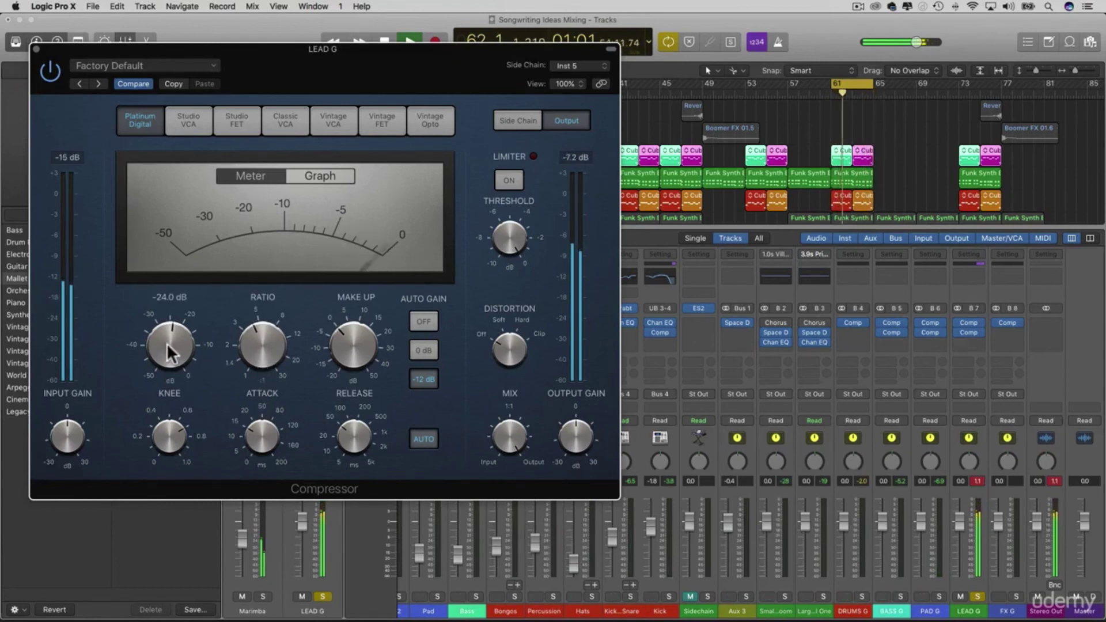
Step: Close the Compressor window, unsolo LEAD G, and play the cycled section to hear the full mix
{"action": "left_click", "coordinate": [36, 49]}
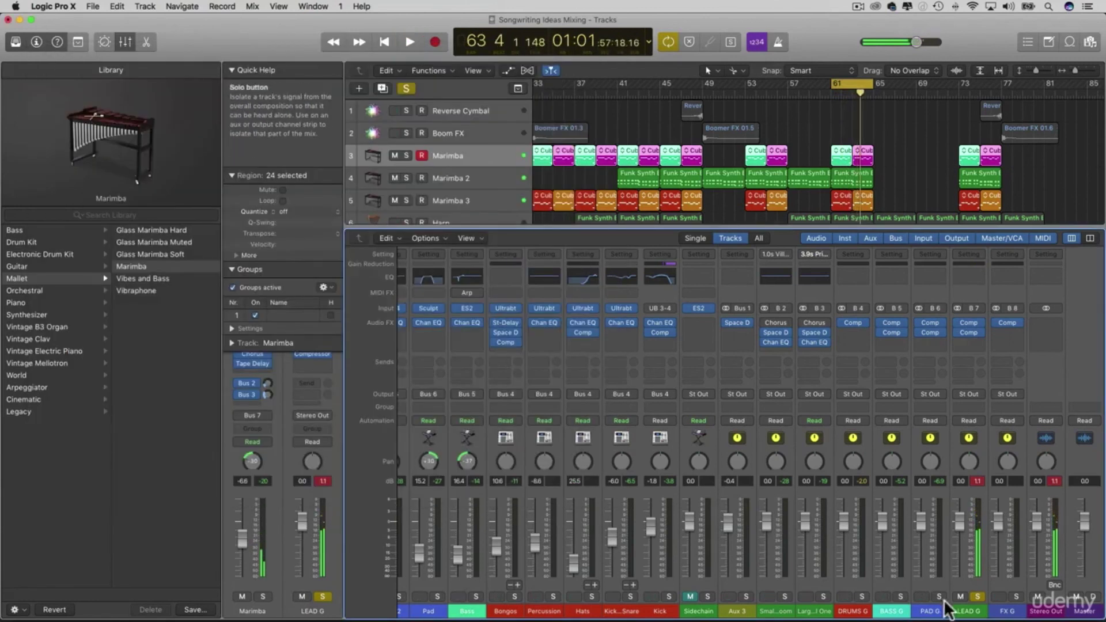
{"action": "left_click", "coordinate": [978, 596]}
{"action": "key", "text": "space"}
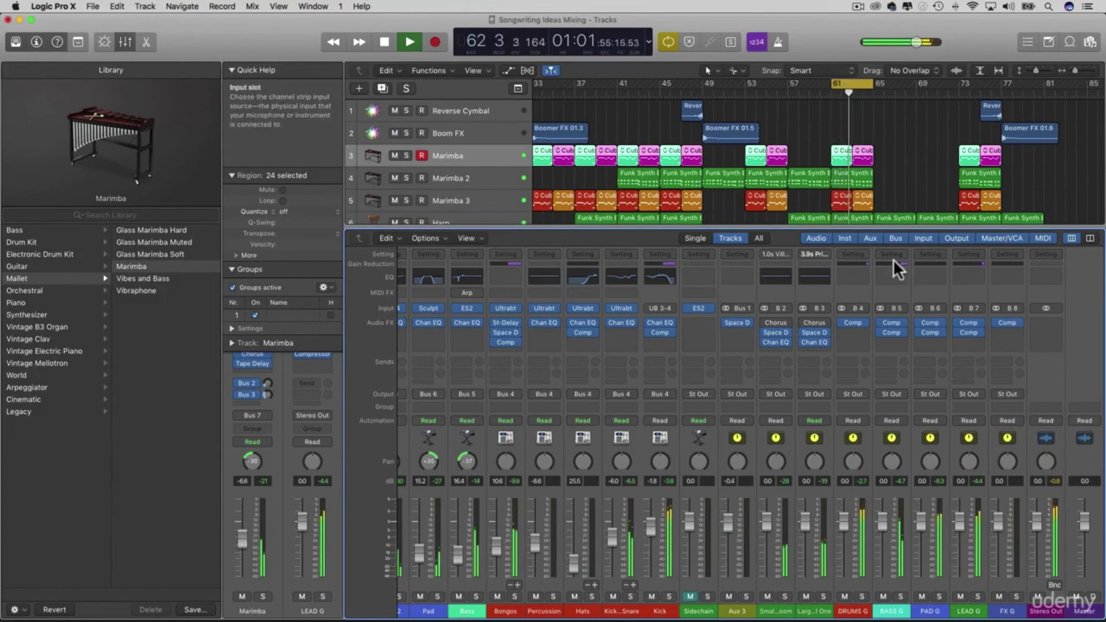
{"action": "key", "text": "space"}
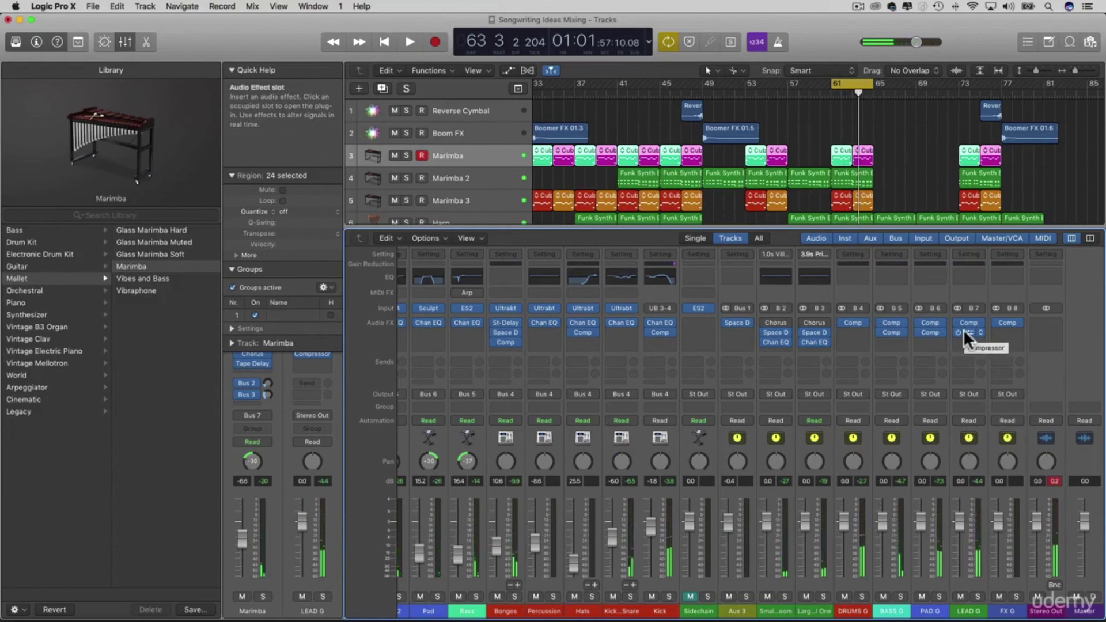
{"action": "key", "text": "space"}
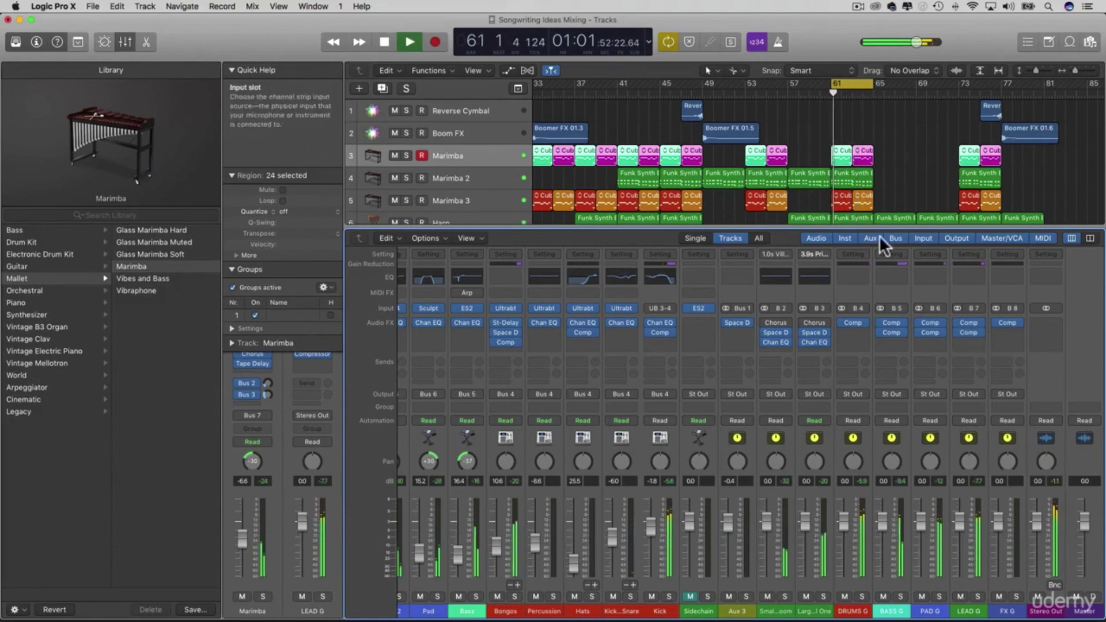
Step: Turn off cycling and lower the LEAD G fader to -2.4 dB, checking the level by playing from bar 37
{"action": "left_click", "coordinate": [856, 83]}
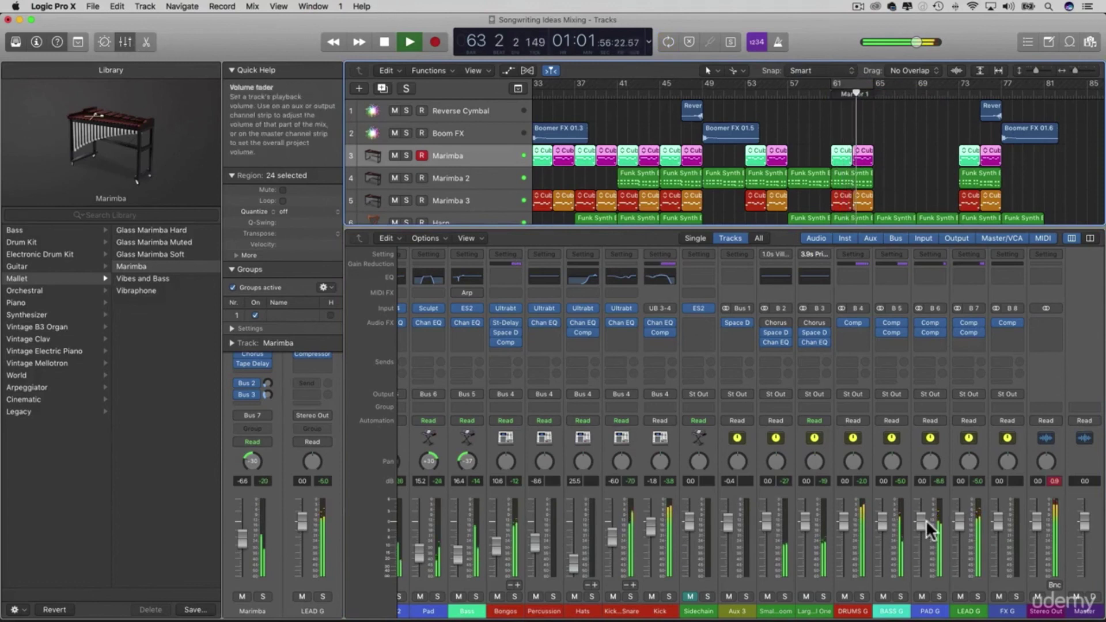
{"action": "left_click_drag", "start_coordinate": [955, 521], "coordinate": [959, 528]}
{"action": "key", "text": "space"}
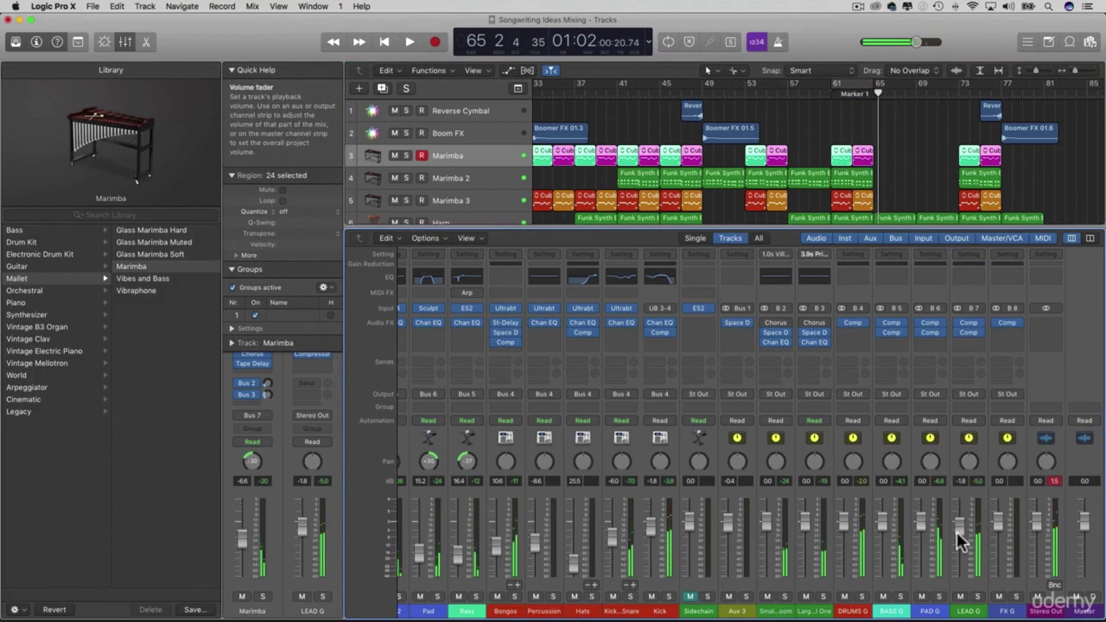
{"action": "left_click", "coordinate": [574, 92]}
{"action": "key", "text": "space"}
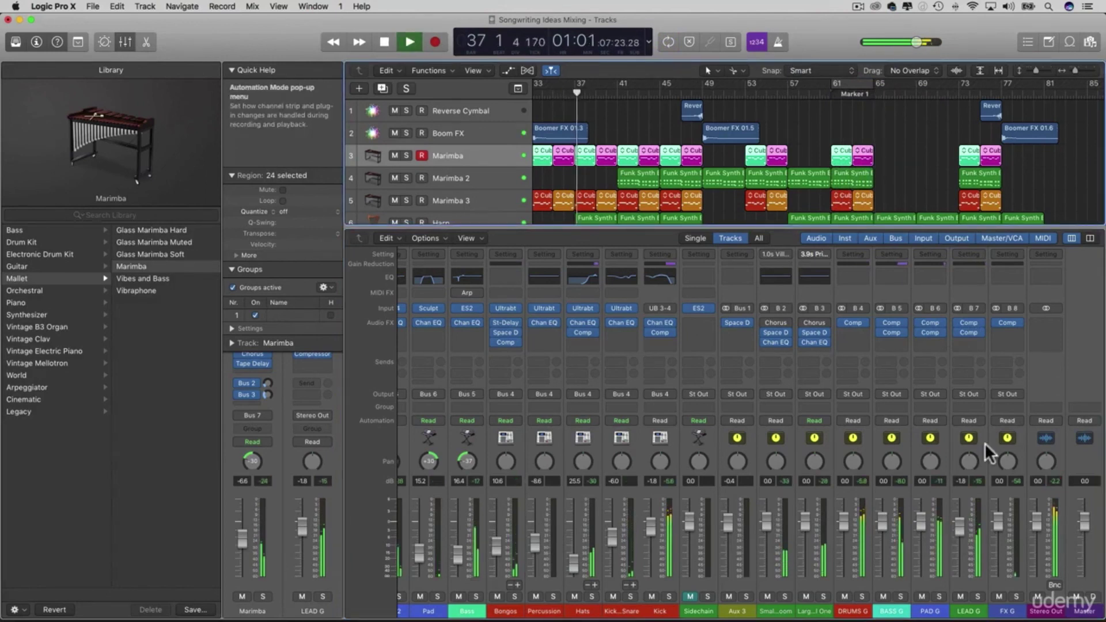
{"action": "left_click_drag", "start_coordinate": [962, 521], "coordinate": [963, 527]}
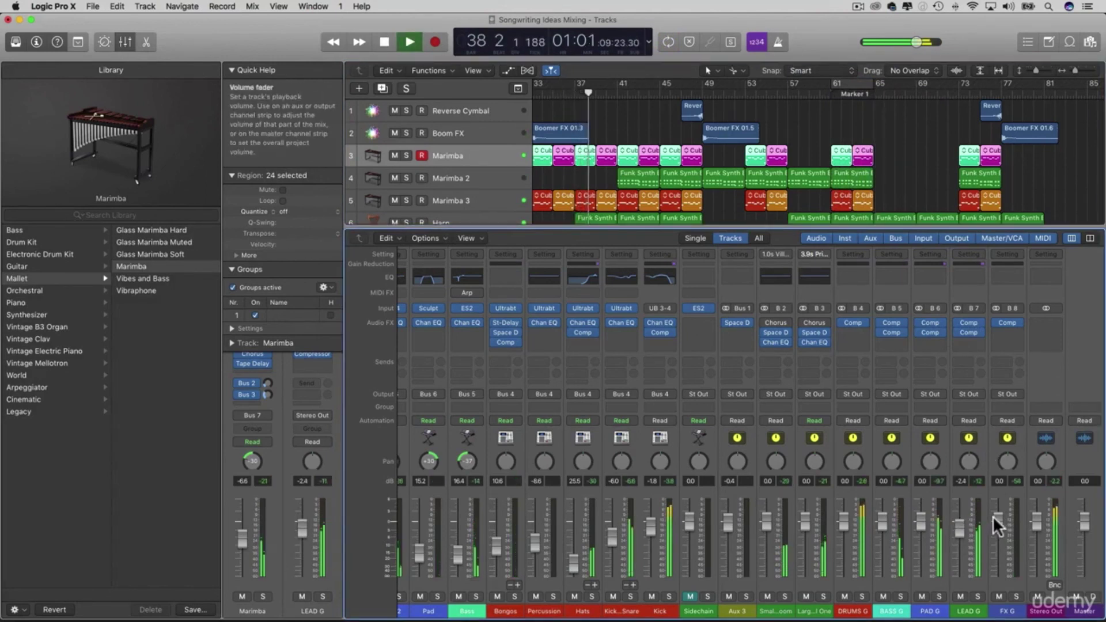
{"action": "key", "text": "space"}
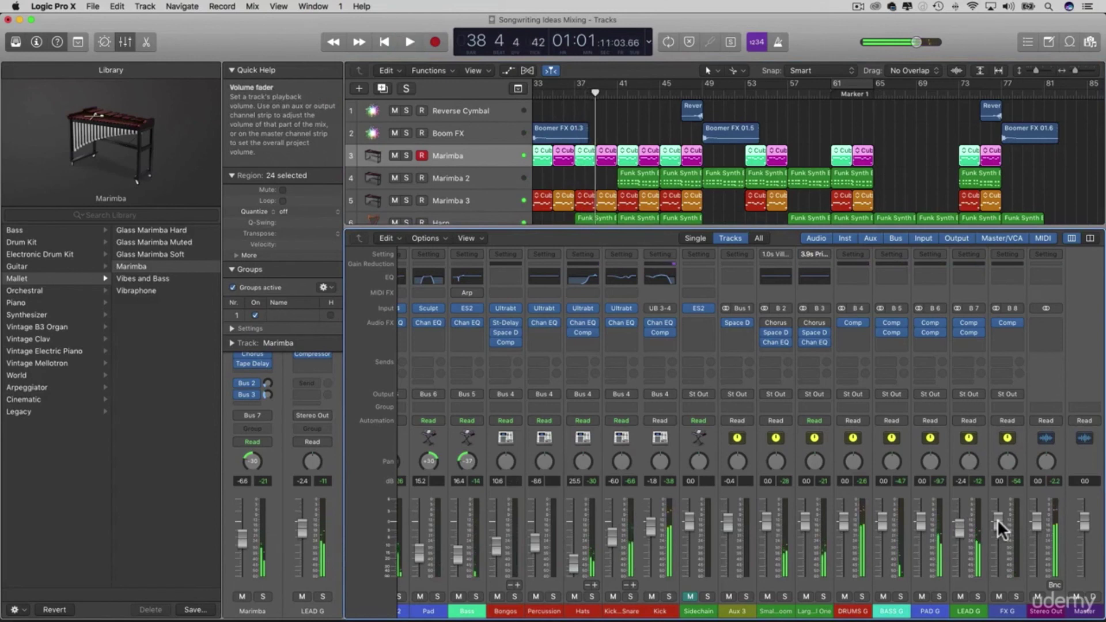
Step: Rebalance the faders during playback: PAD G -1.2, LEAD G -1.3, DRUMS G -0.2, Bongos -10.0 and Hats -26.5 dB
{"action": "key", "text": "space"}
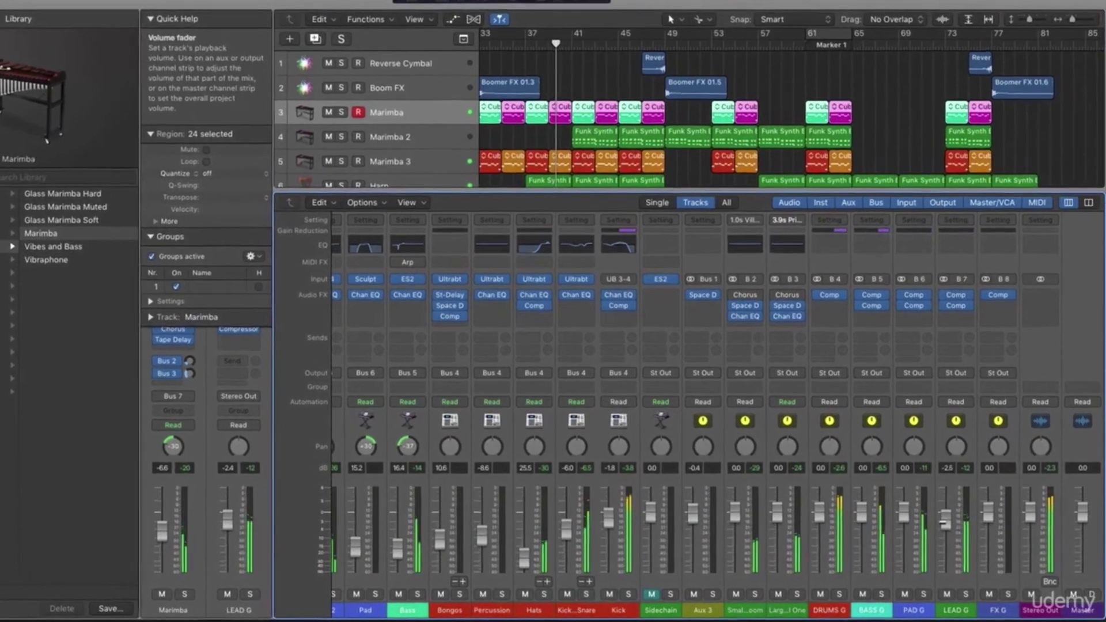
{"action": "left_click_drag", "start_coordinate": [910, 515], "coordinate": [951, 523]}
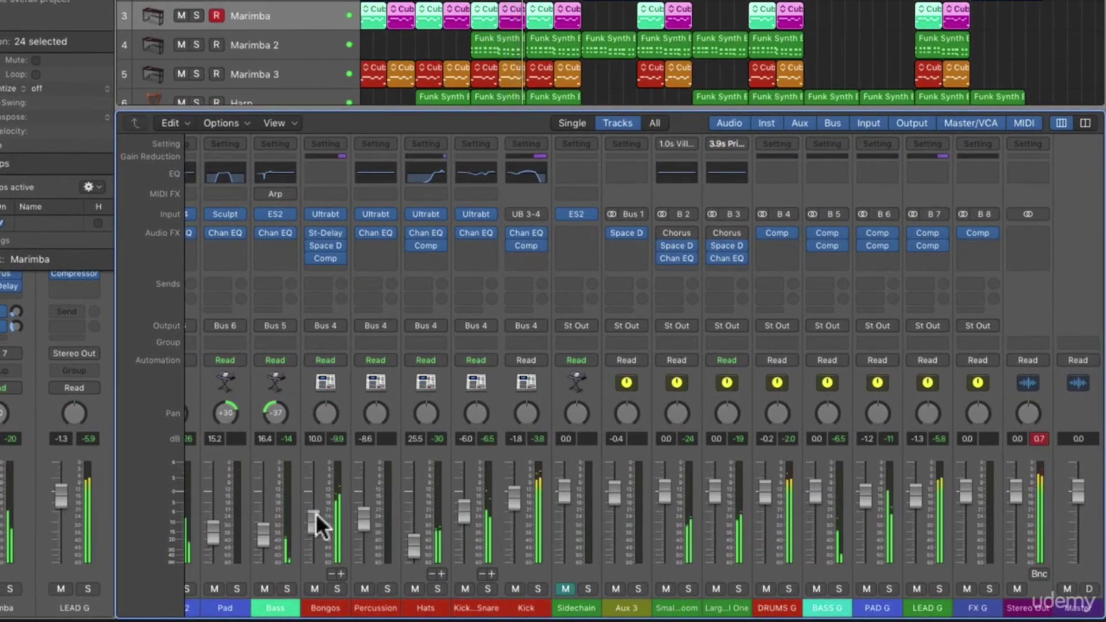
{"action": "left_click_drag", "start_coordinate": [424, 539], "coordinate": [425, 528]}
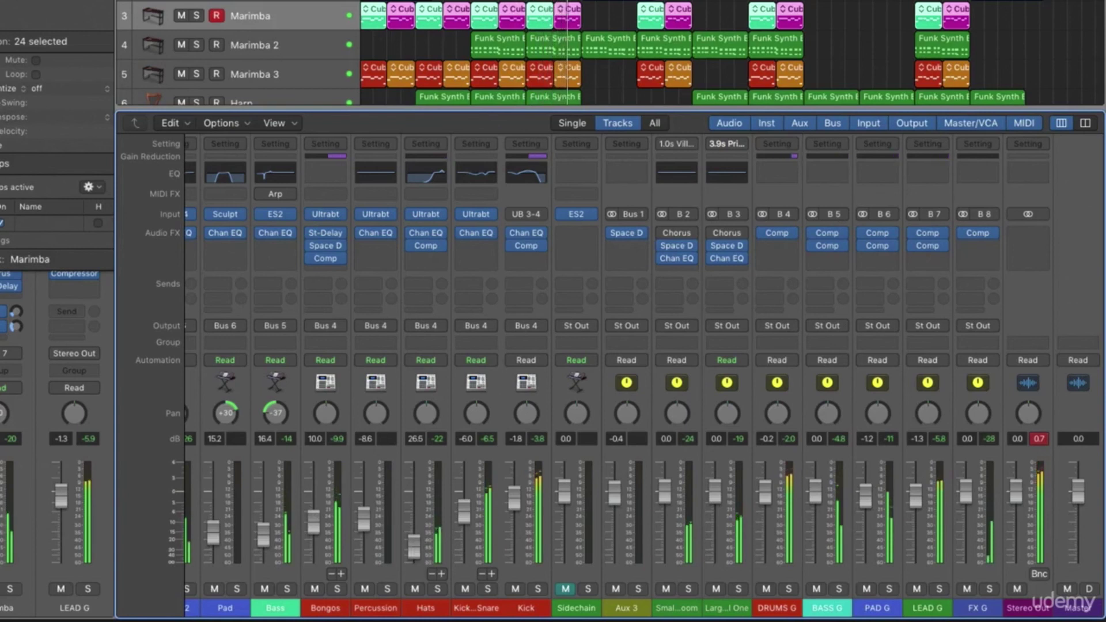
Step: Play the section from about bar 49, viewing the arrangement and checking the channel levels in the Mixer
{"action": "key", "text": "x"}
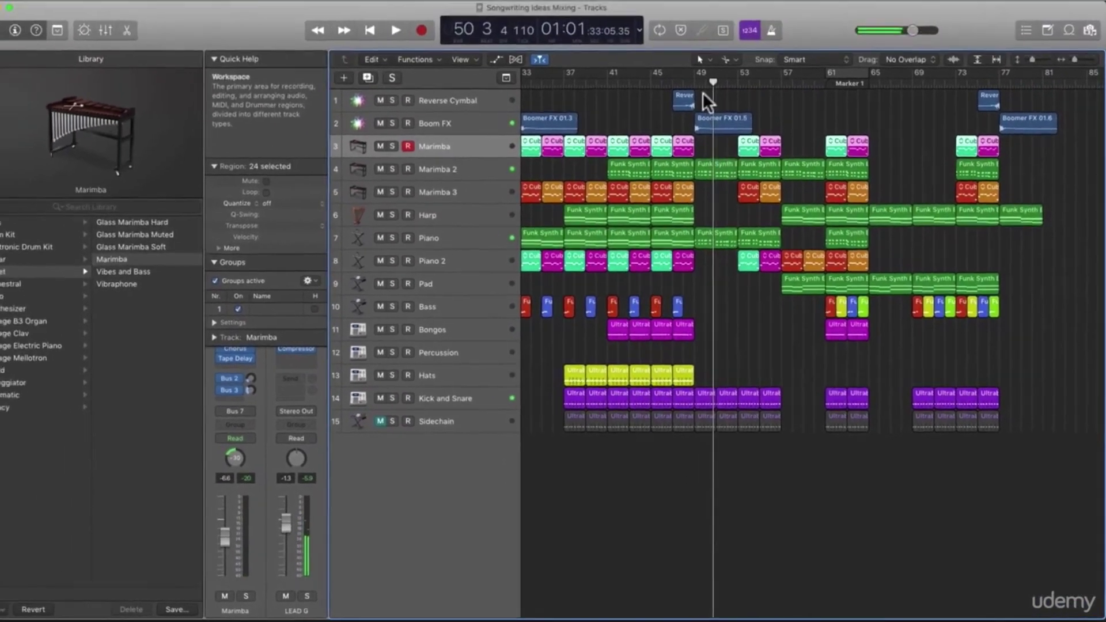
{"action": "left_click", "coordinate": [665, 42]}
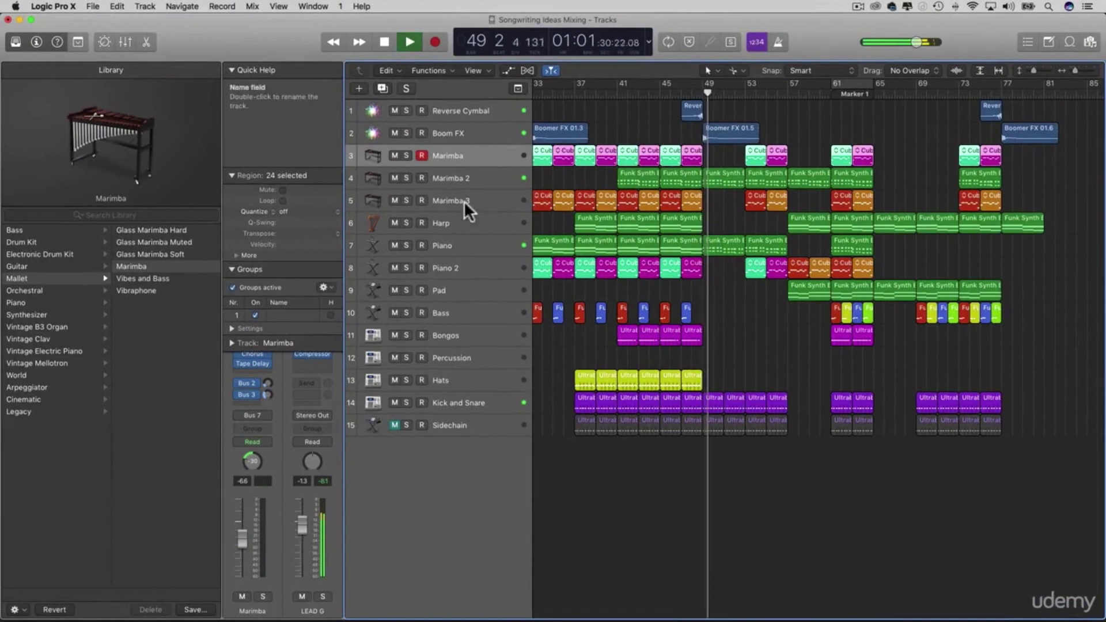
{"action": "left_click", "coordinate": [126, 41]}
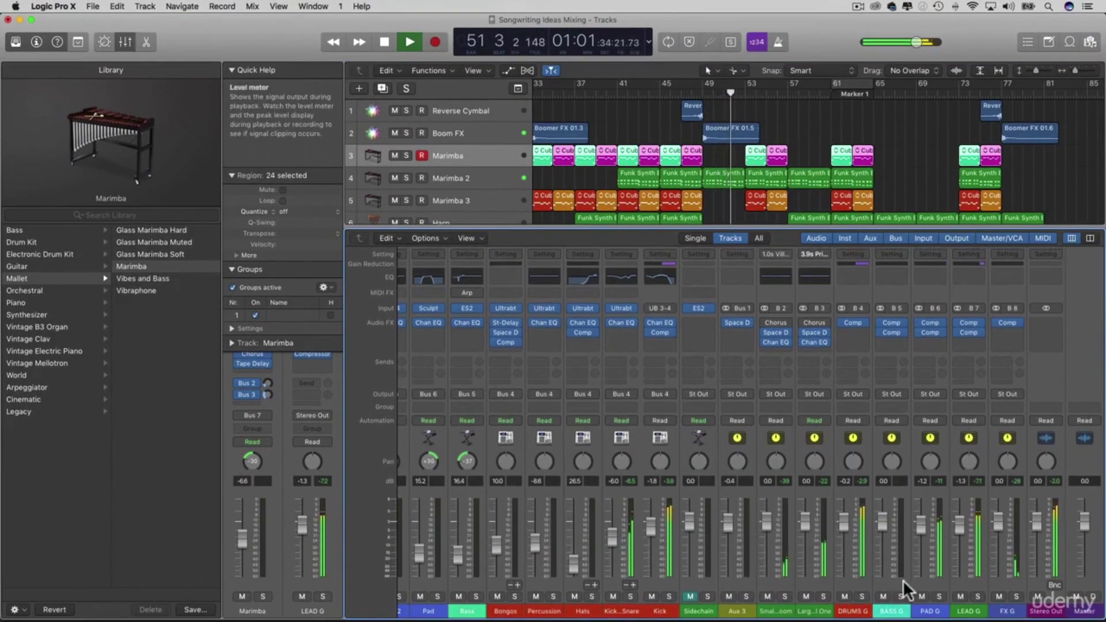
{"action": "key", "text": "space"}
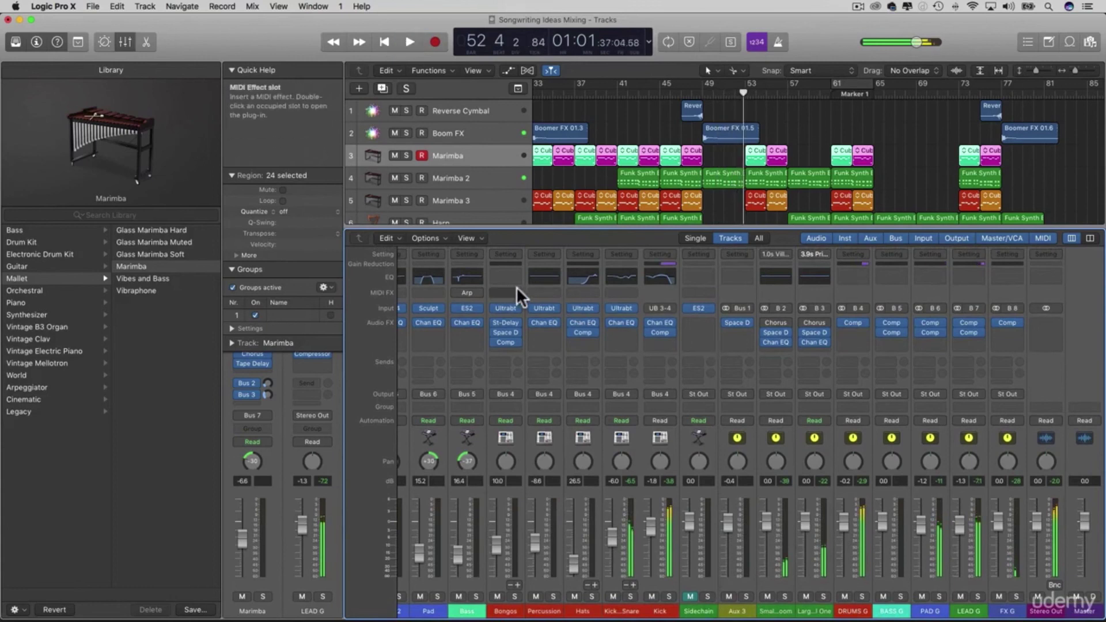
Step: Hide the Mixer and deselect the Marimba regions
{"action": "left_click", "coordinate": [124, 42]}
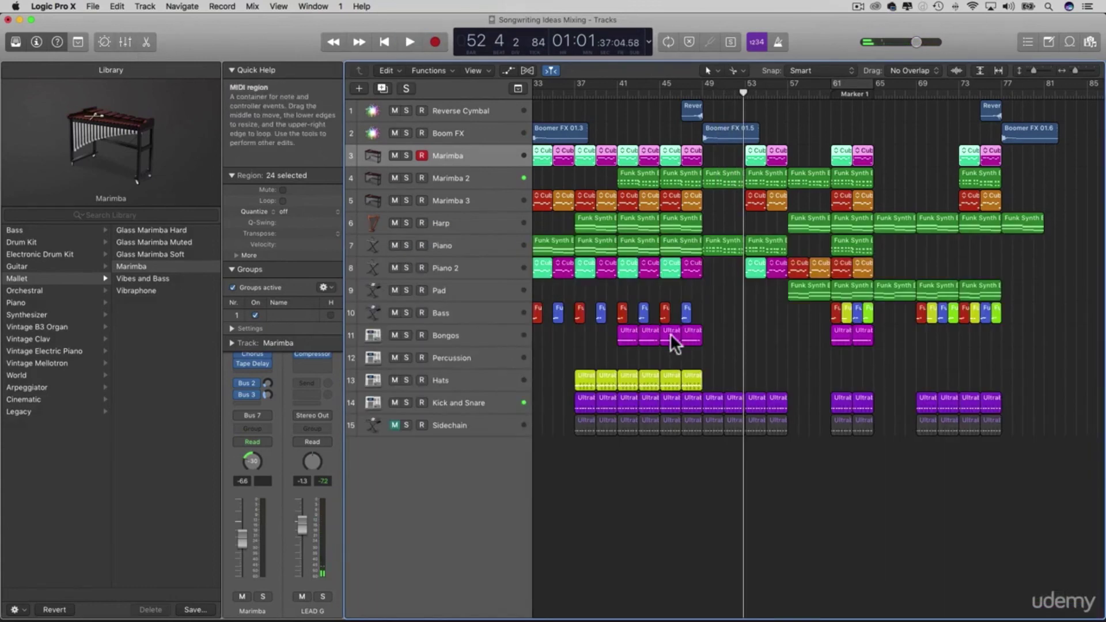
{"action": "left_click", "coordinate": [634, 468]}
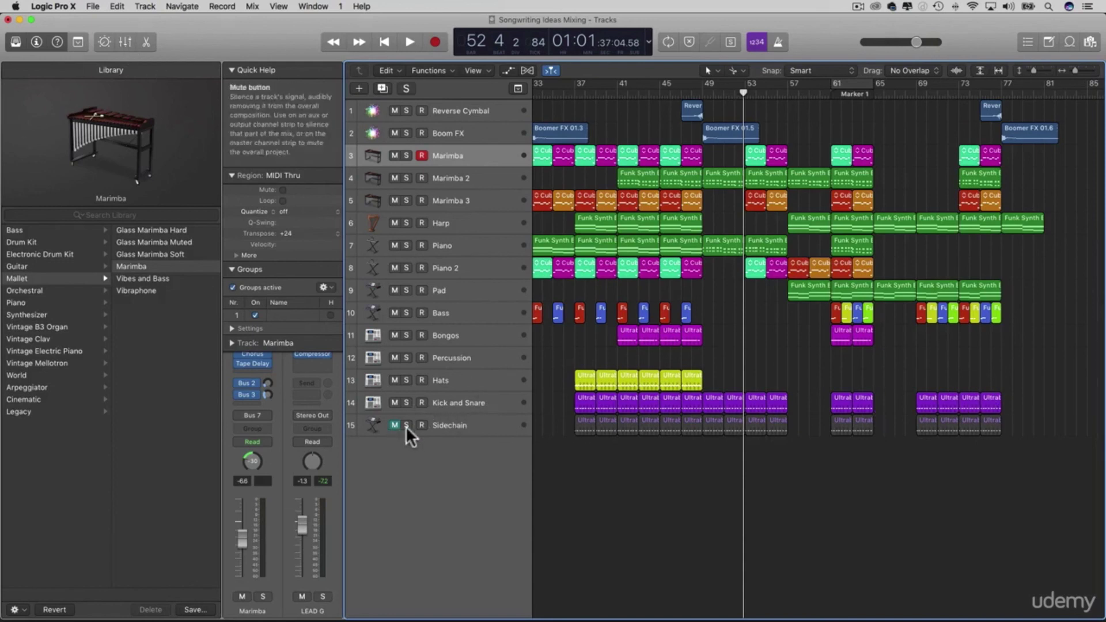
{"action": "scroll", "coordinate": [728, 461], "scroll_direction": "right", "scroll_amount": 1}
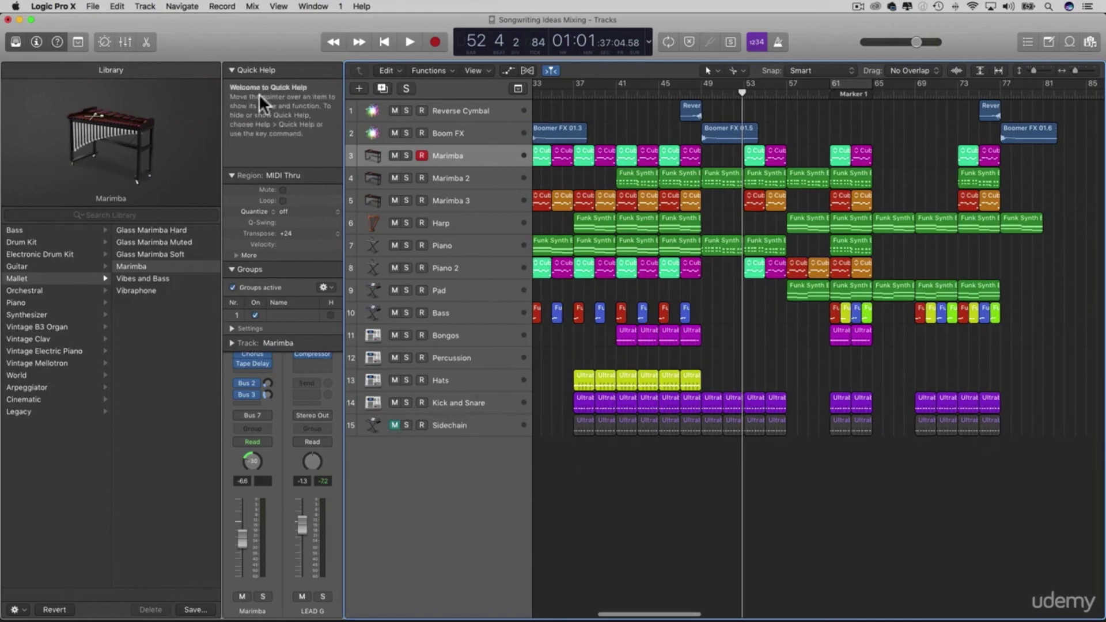